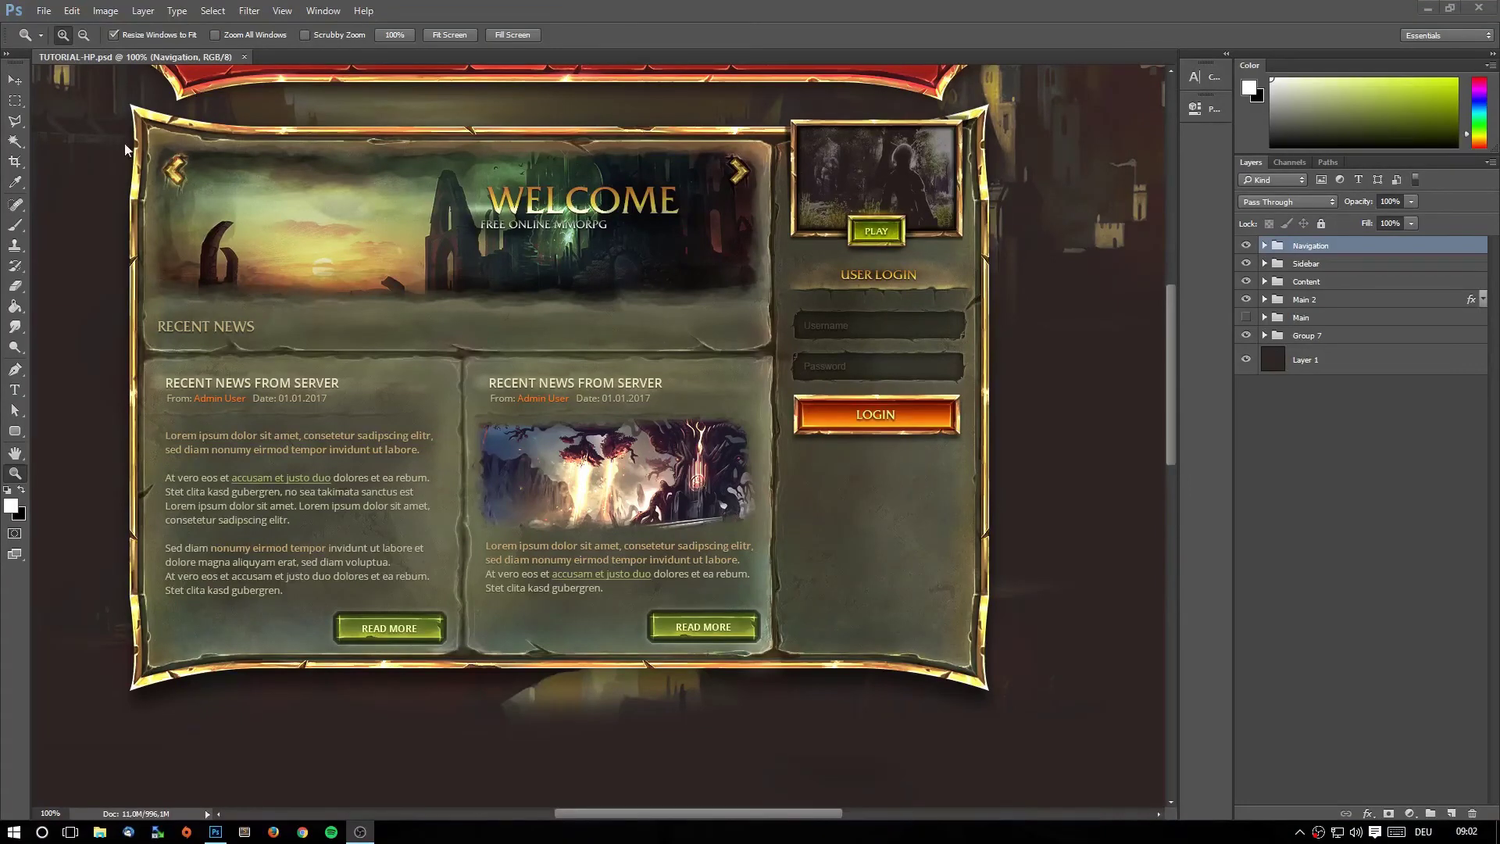
Draw a 220 × 266 px rectangular selection over the empty sidebar below the LOGIN button.
click(15, 102)
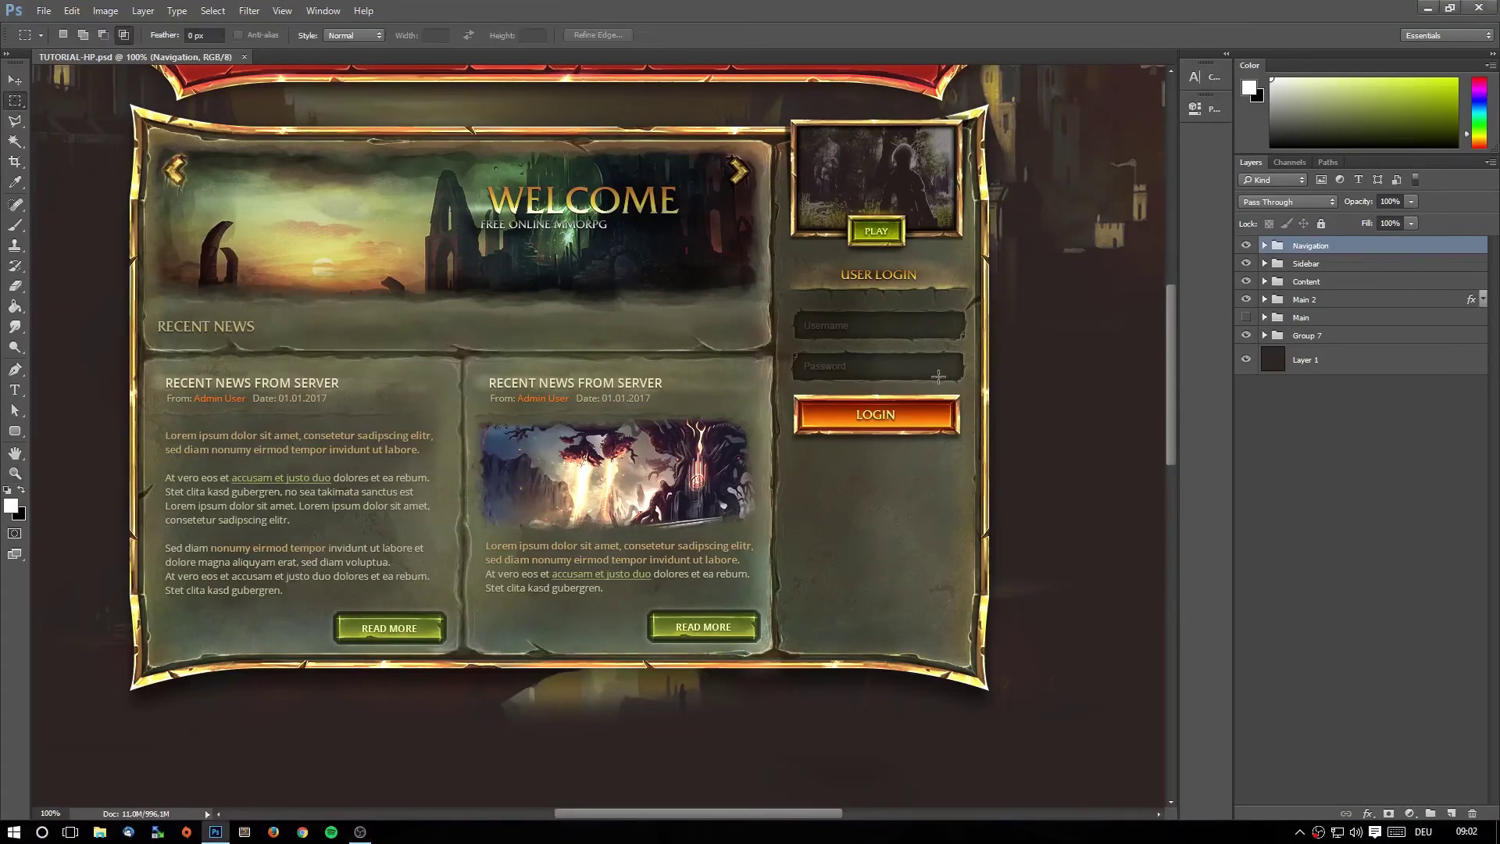
drag(784, 443, 969, 678)
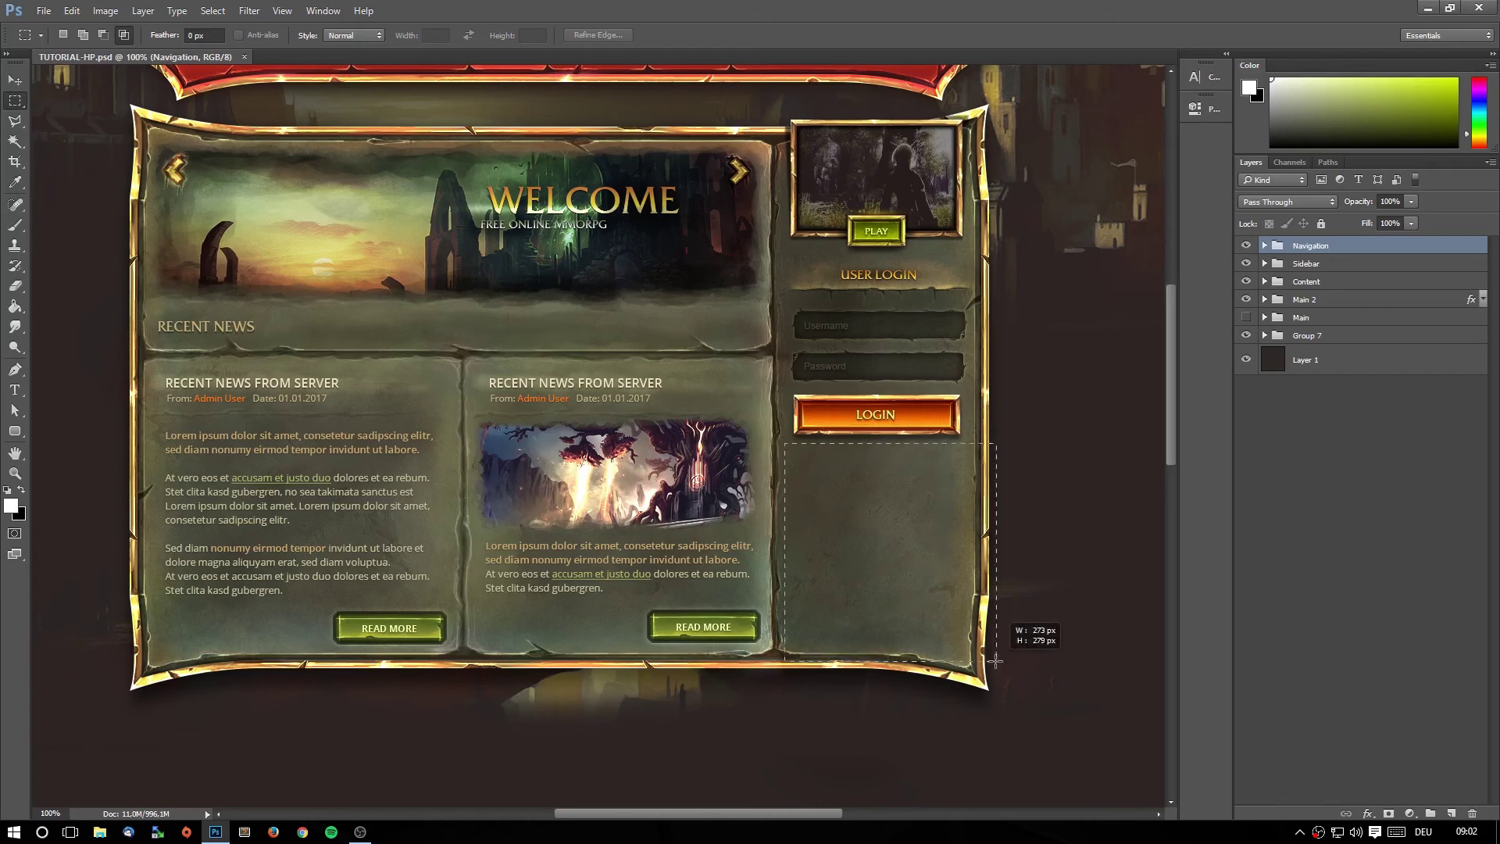
click(798, 448)
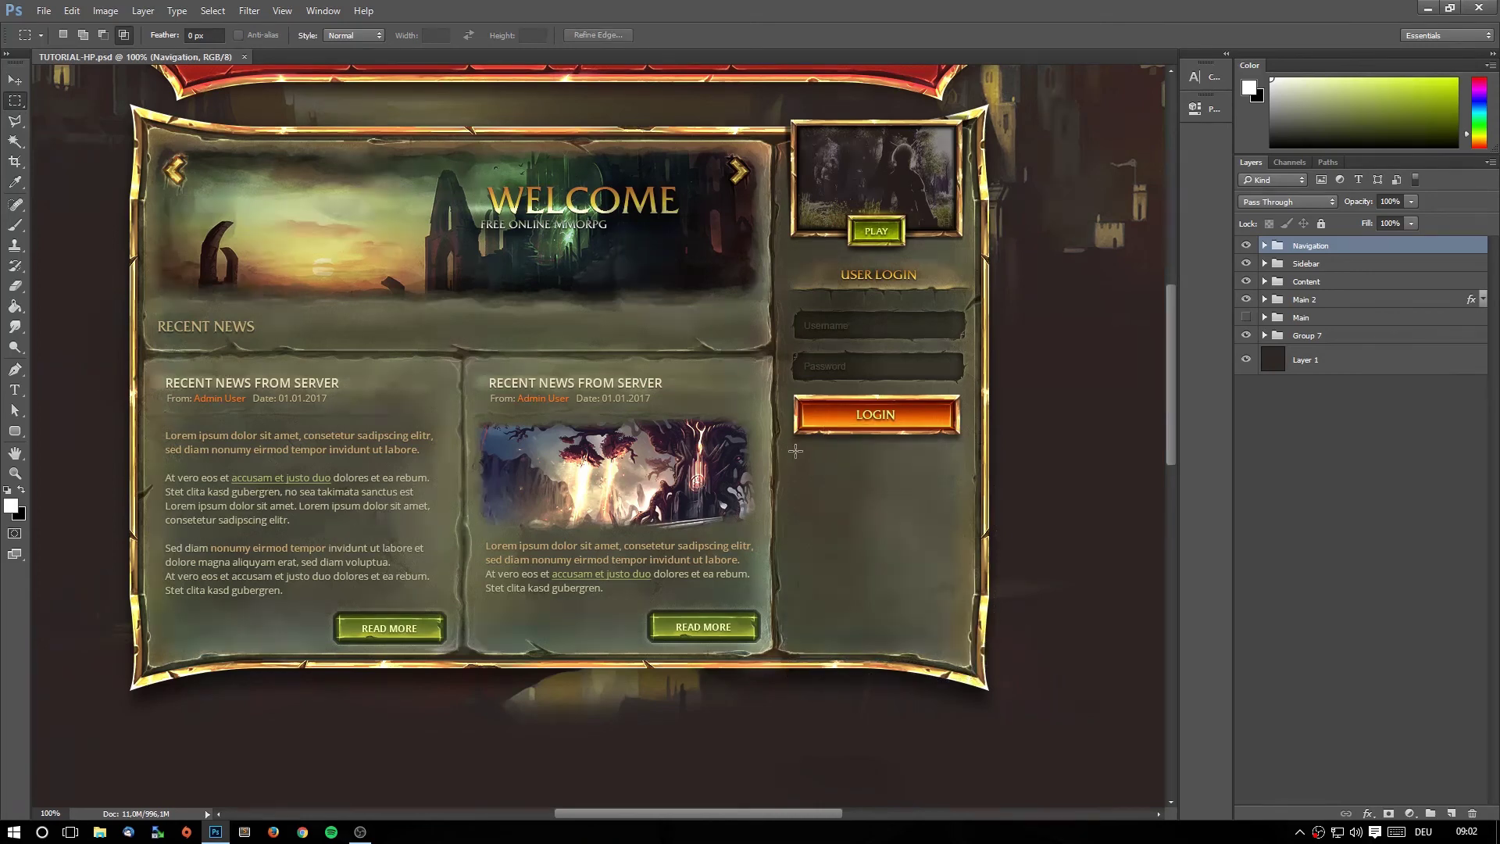
drag(795, 451, 962, 658)
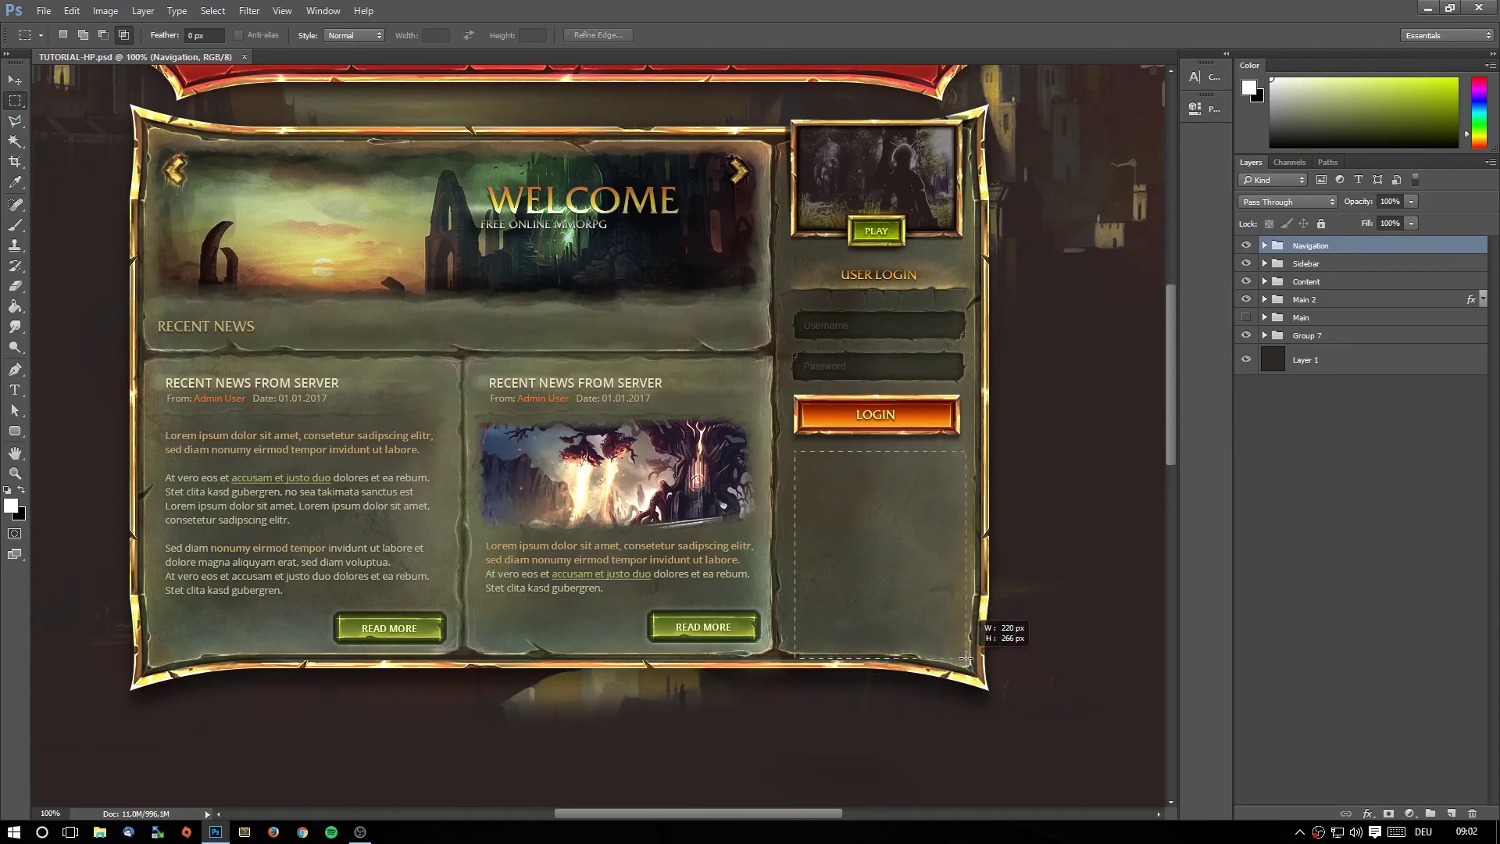
drag(963, 659, 956, 660)
scroll(703, 469, up, 3)
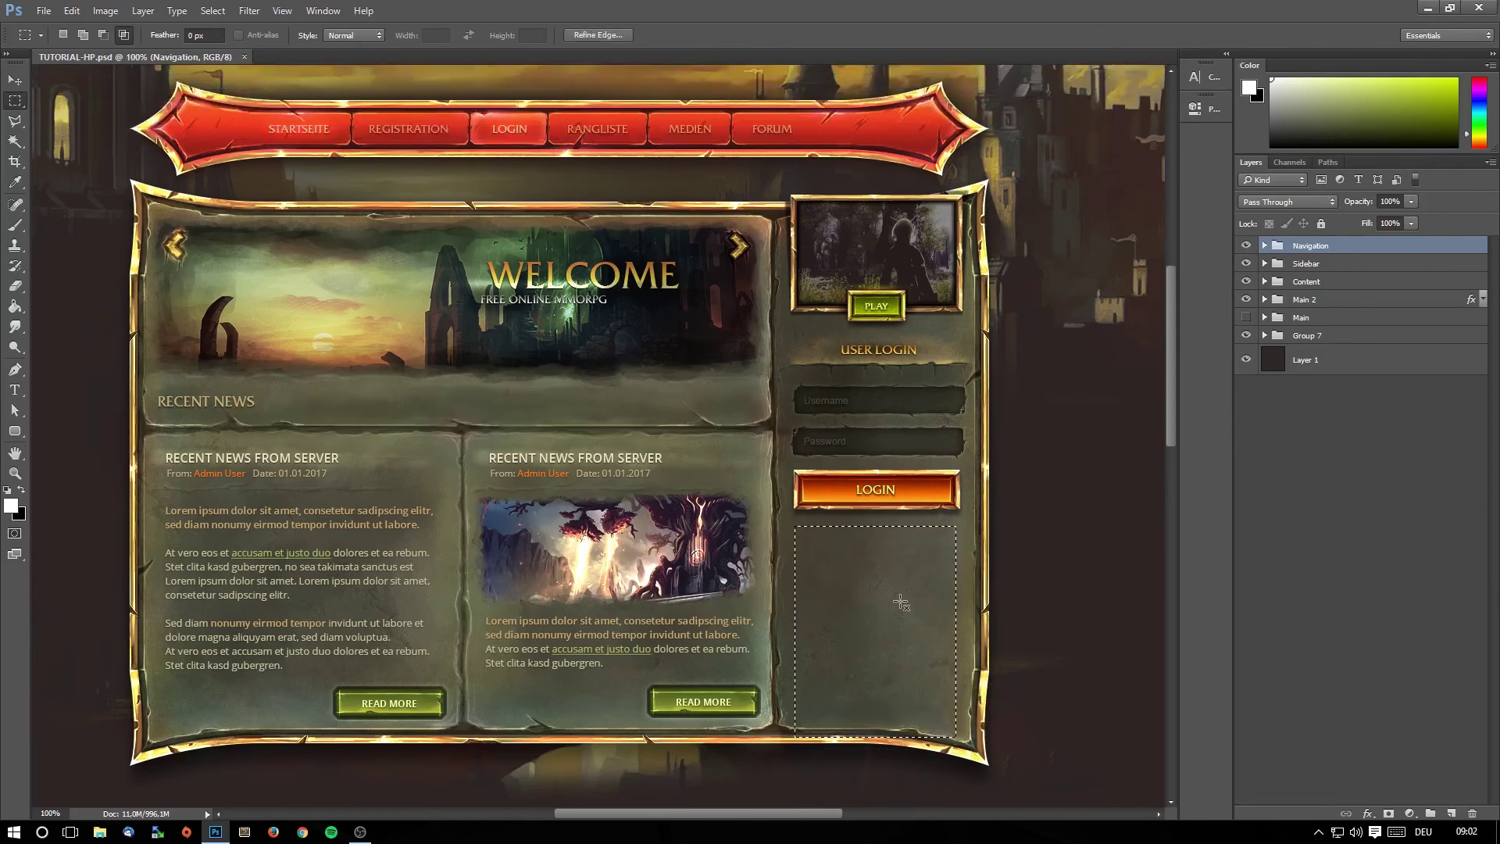
scroll(899, 598, down, 3)
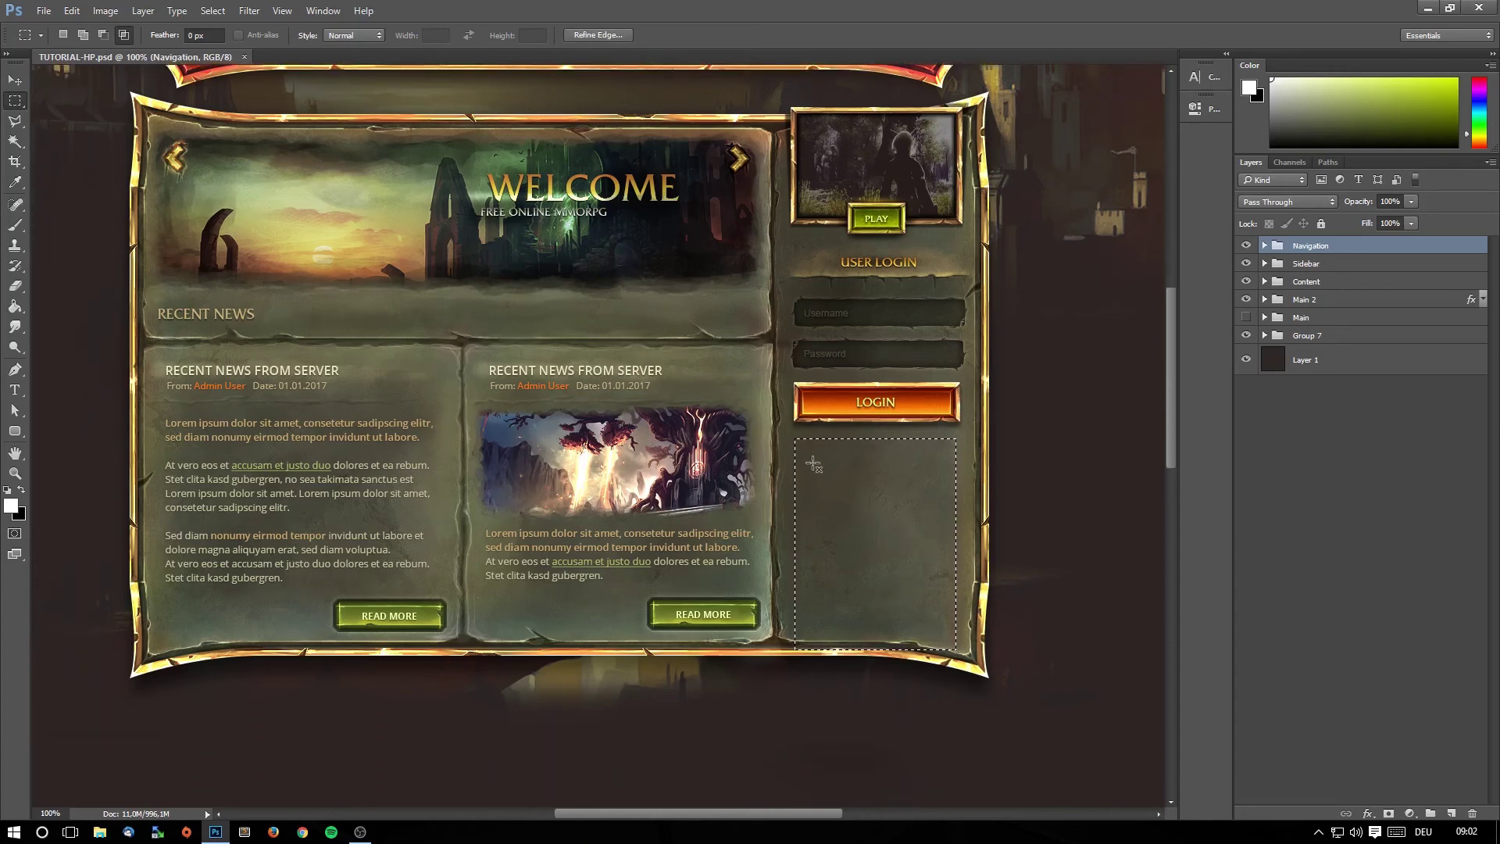
Deselect and create a group named Top inside Sidebar, above Userlogin.
key(ctrl+d)
click(1265, 264)
click(1360, 282)
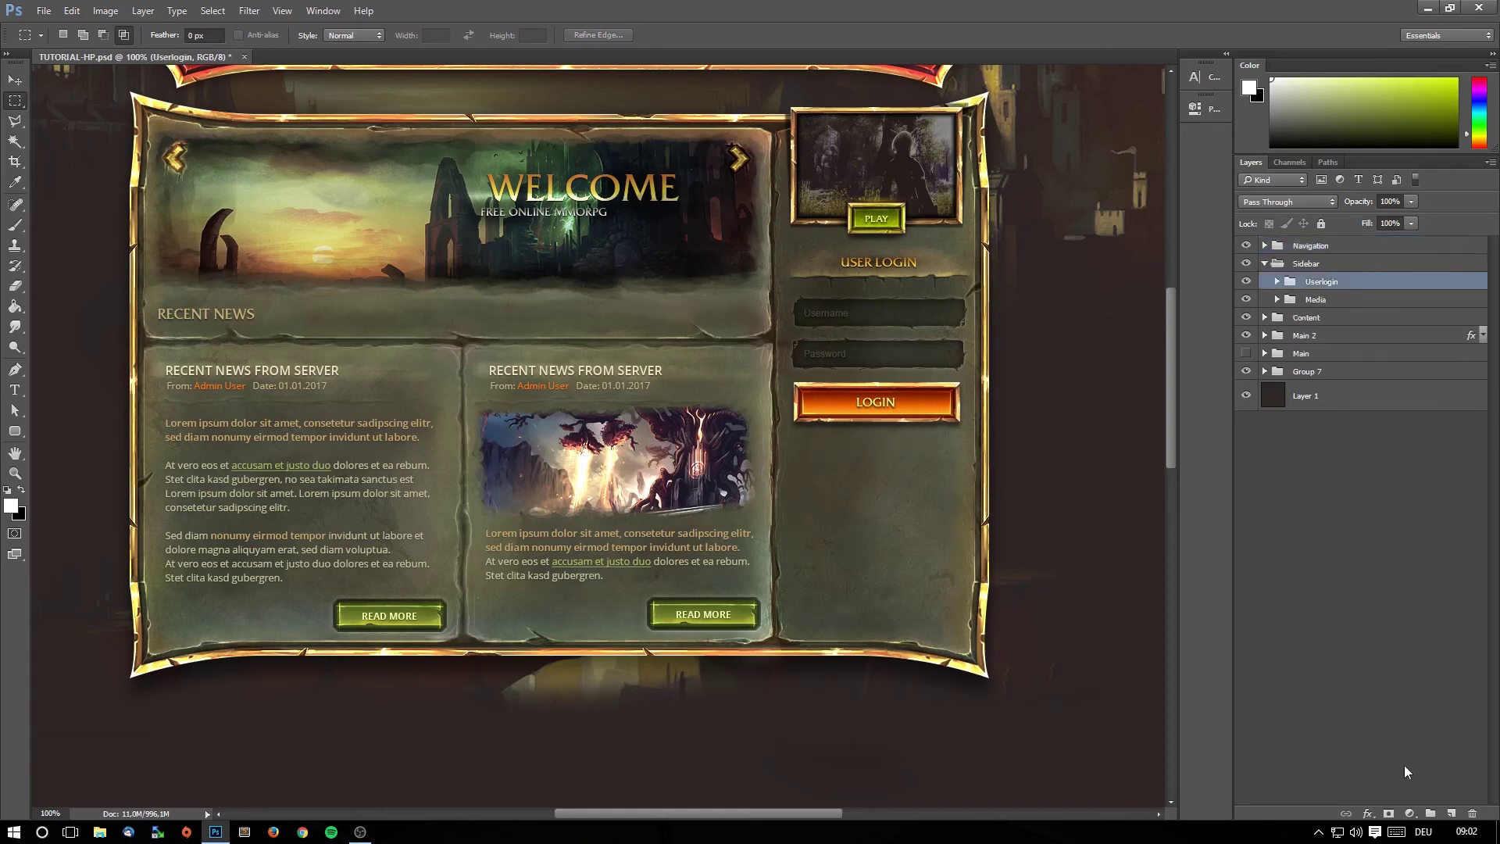
click(1431, 814)
double_click(1319, 283)
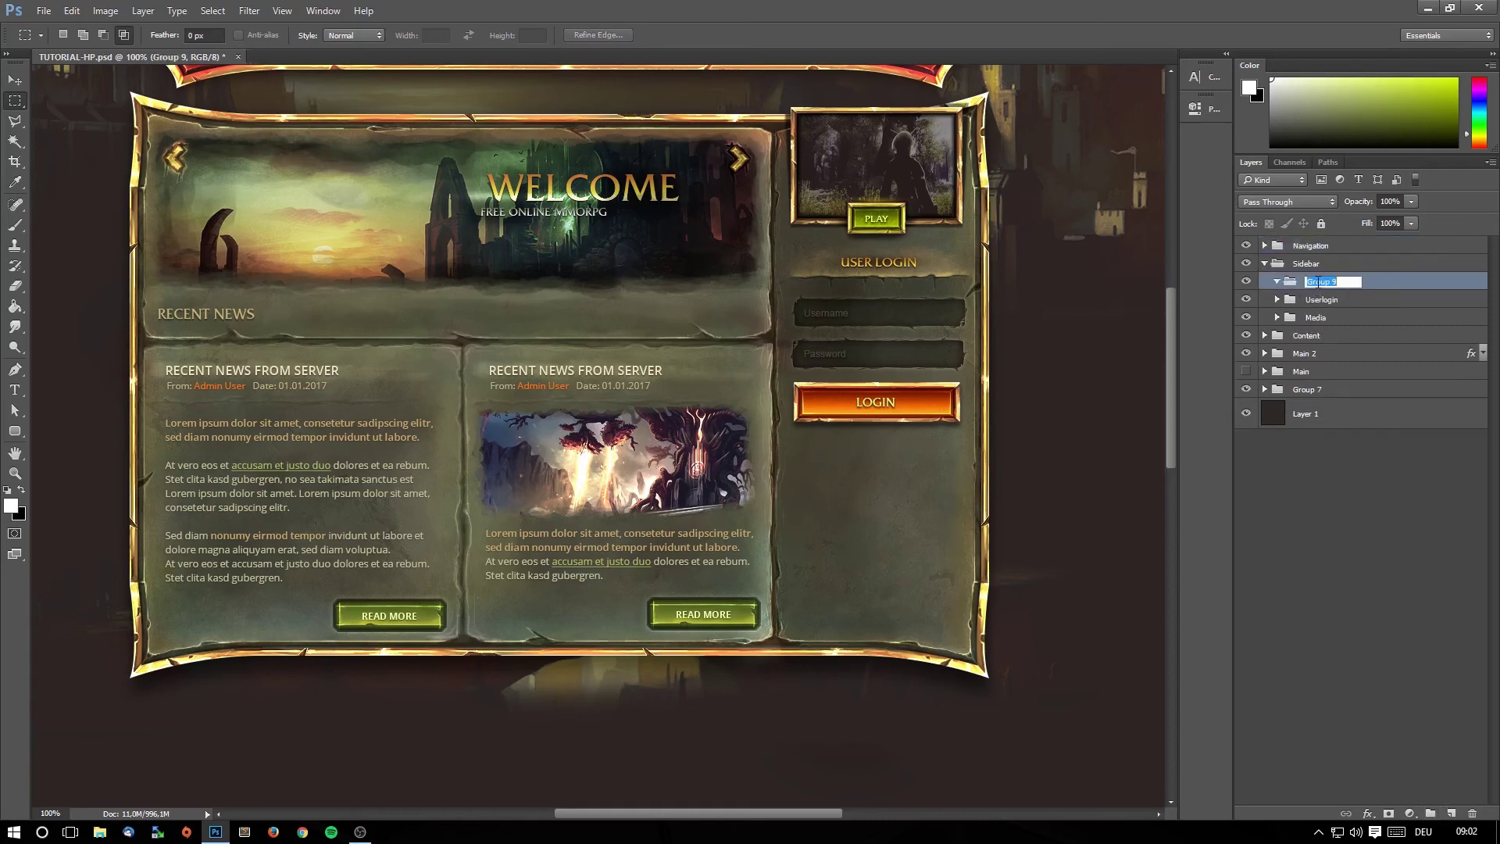
text(Top)
key(Return)
Nest a new group named Paper BG inside the Top group.
click(1430, 813)
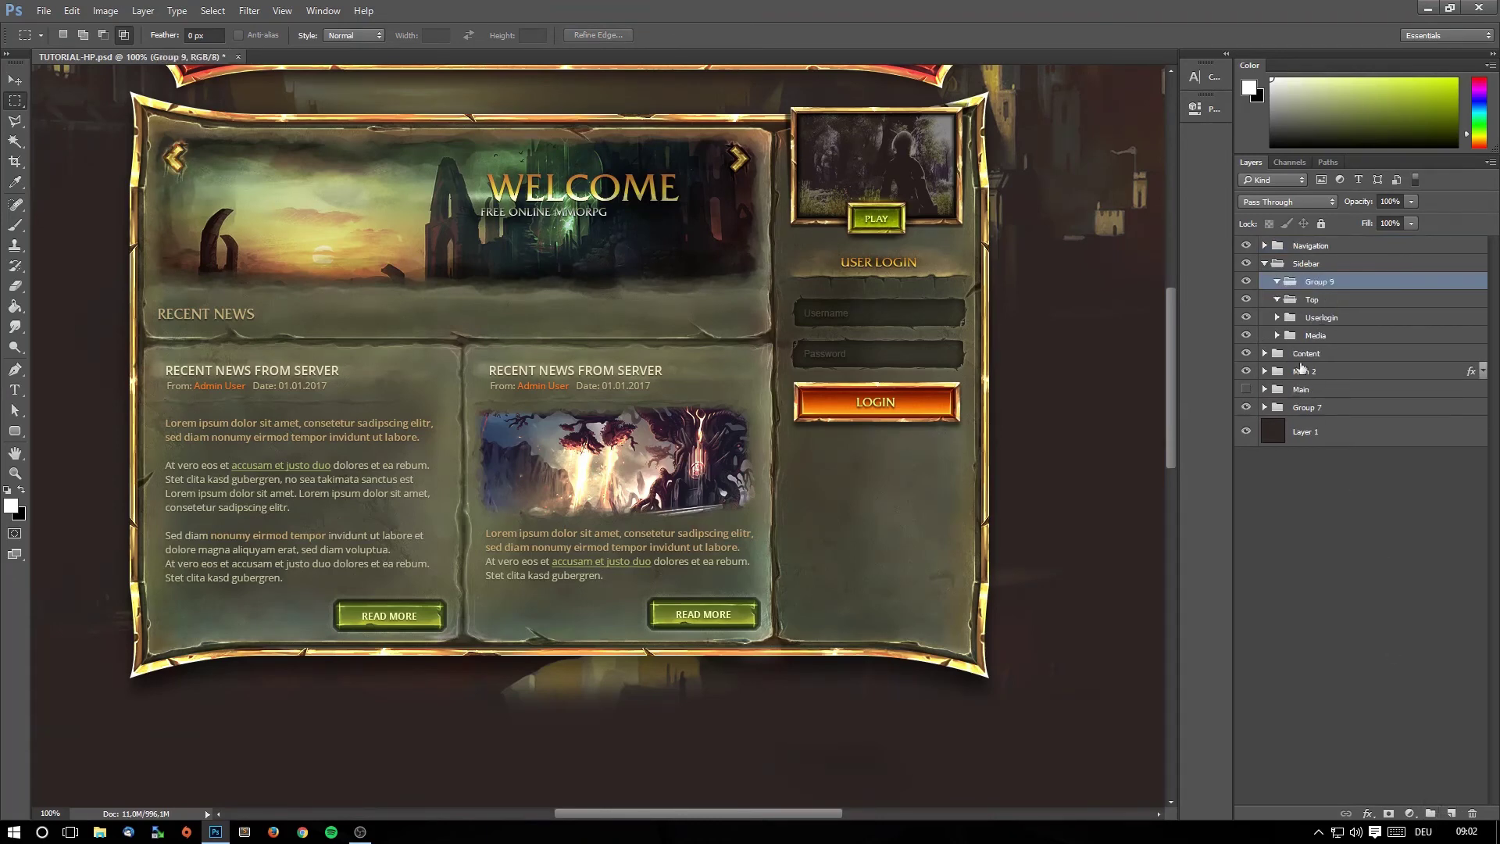
drag(1337, 284, 1320, 299)
double_click(1323, 300)
text(Paper BG)
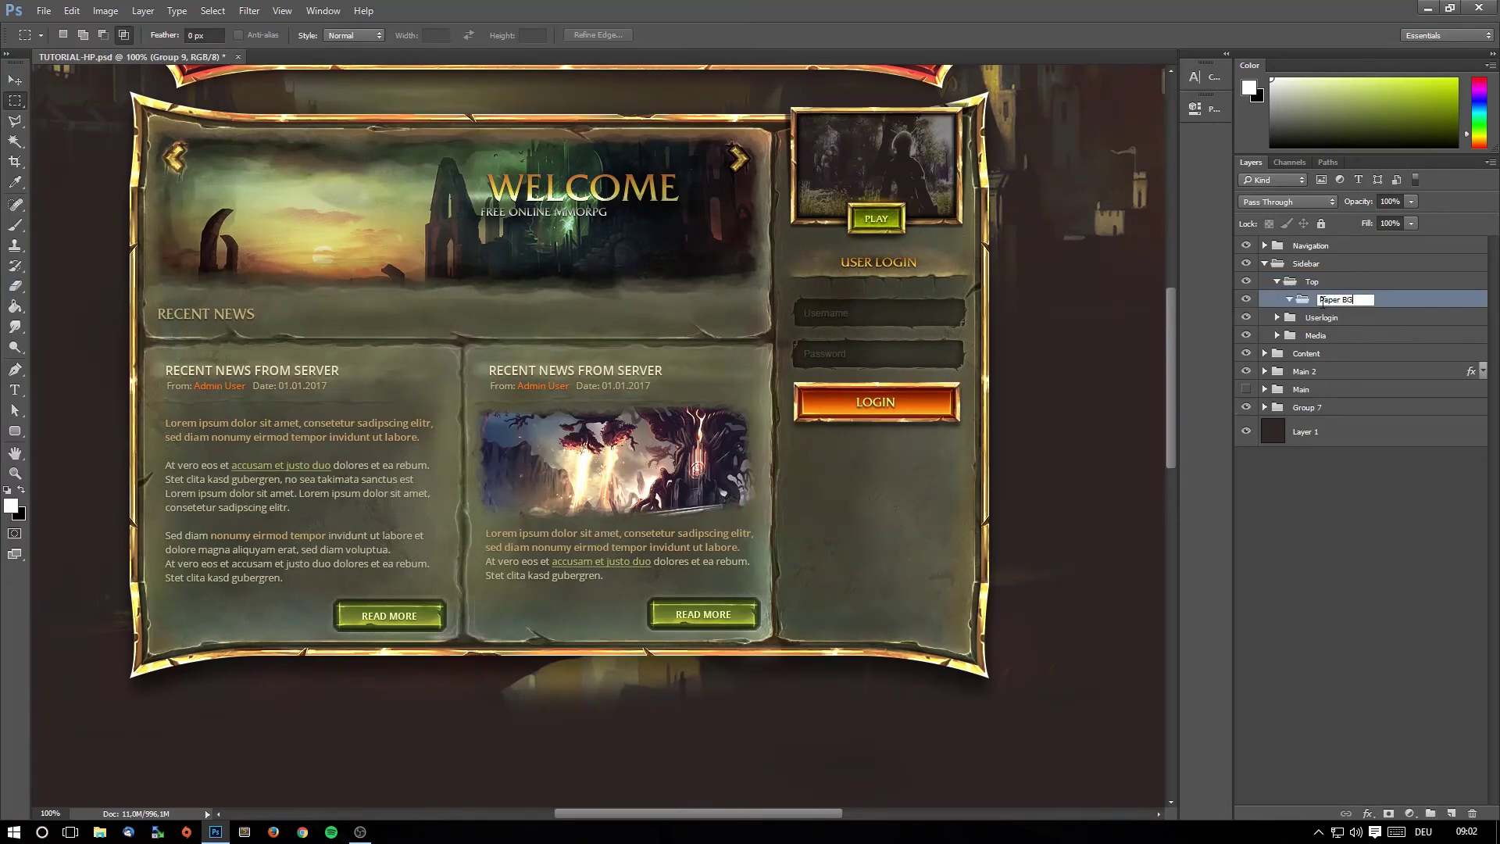
key(Return)
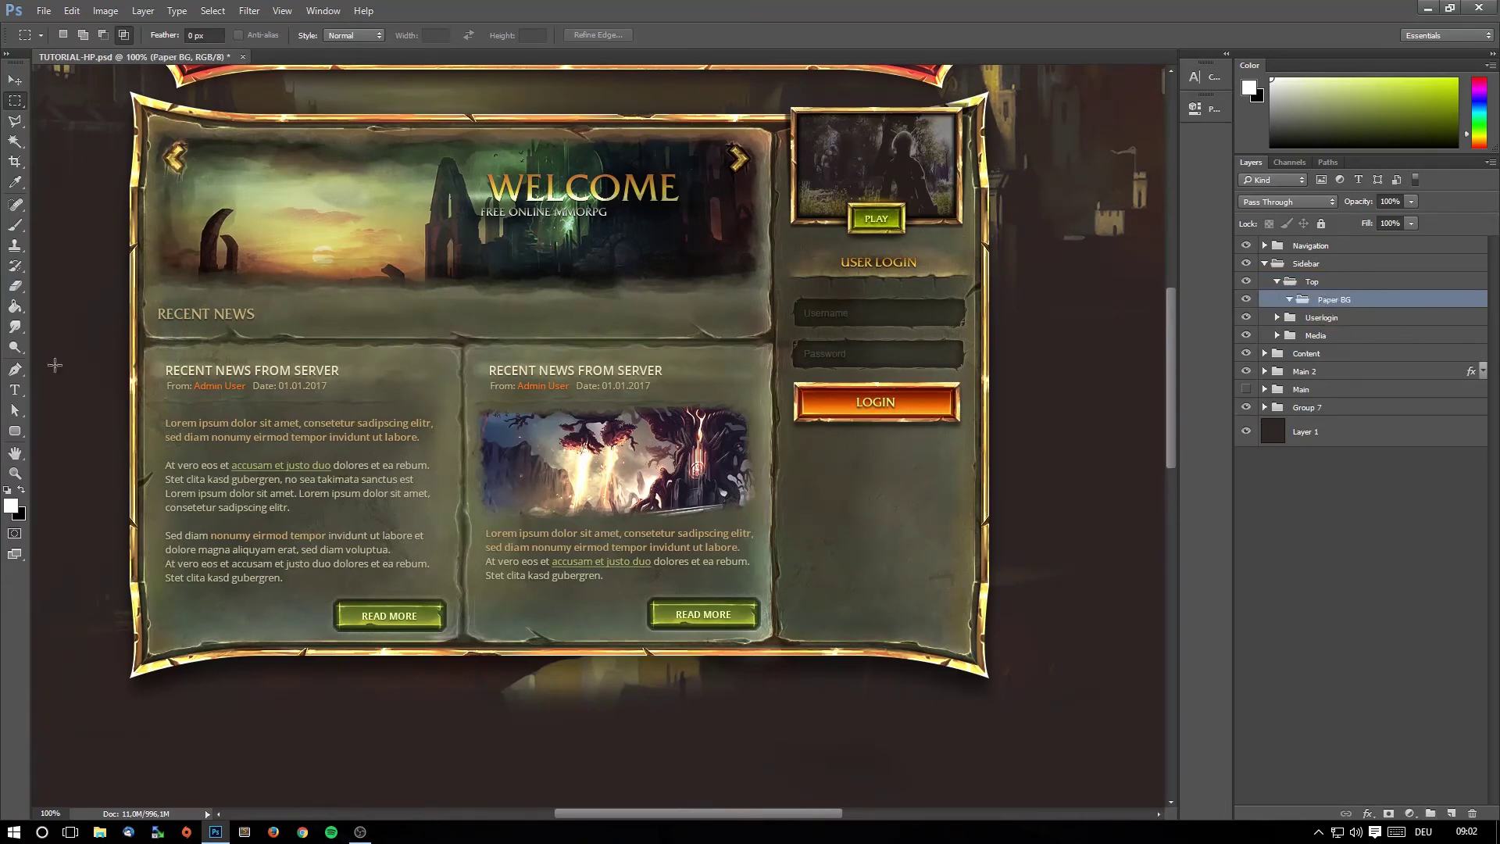
click(11, 506)
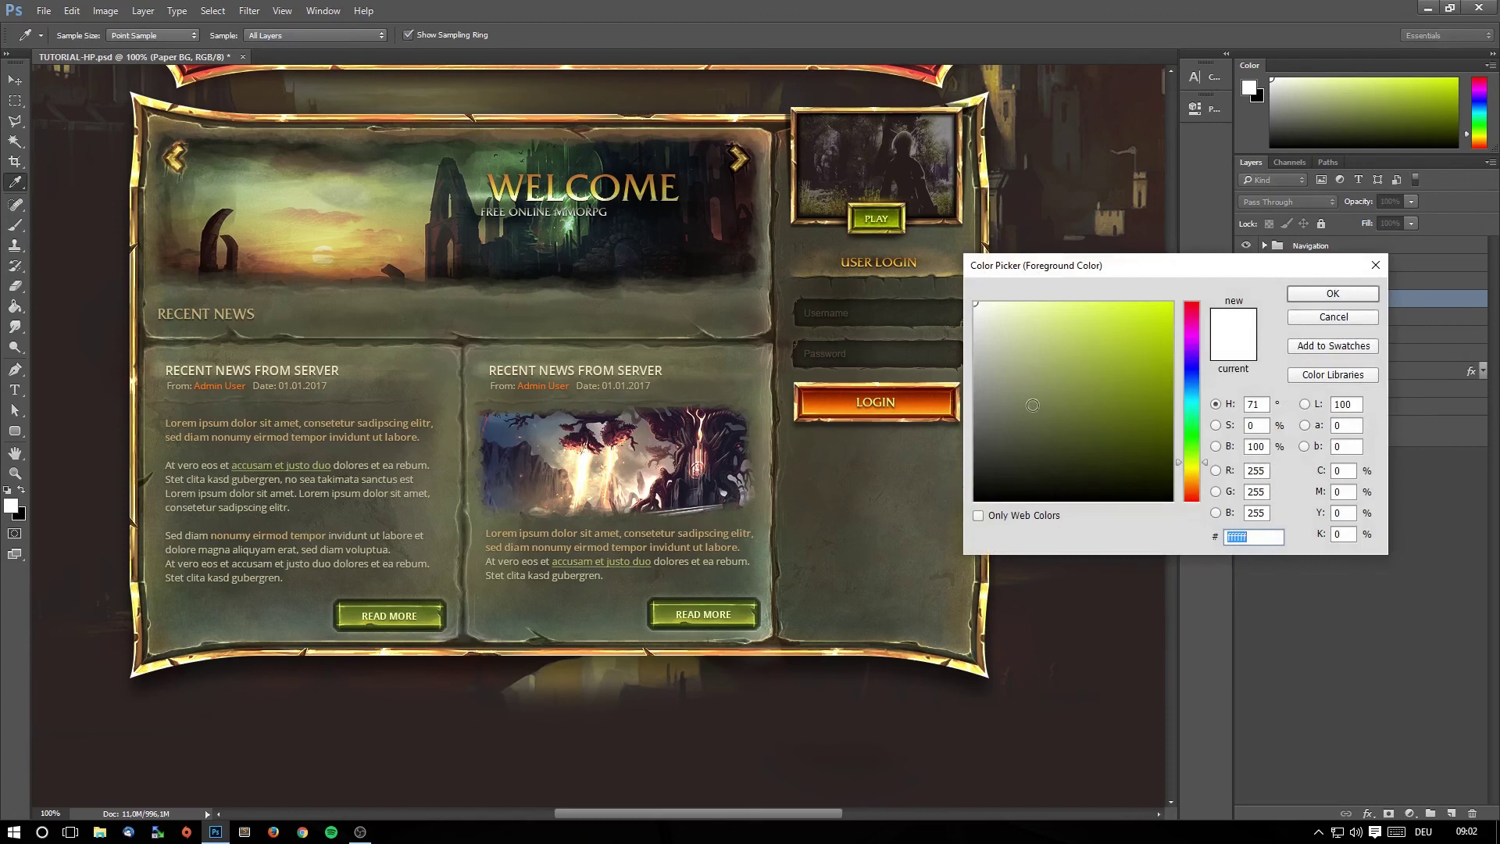
Set the foreground colour to the pale beige e6d393.
click(1194, 469)
drag(1094, 266, 467, 165)
click(400, 308)
drag(400, 309, 400, 265)
drag(578, 378, 571, 381)
drag(391, 290, 420, 222)
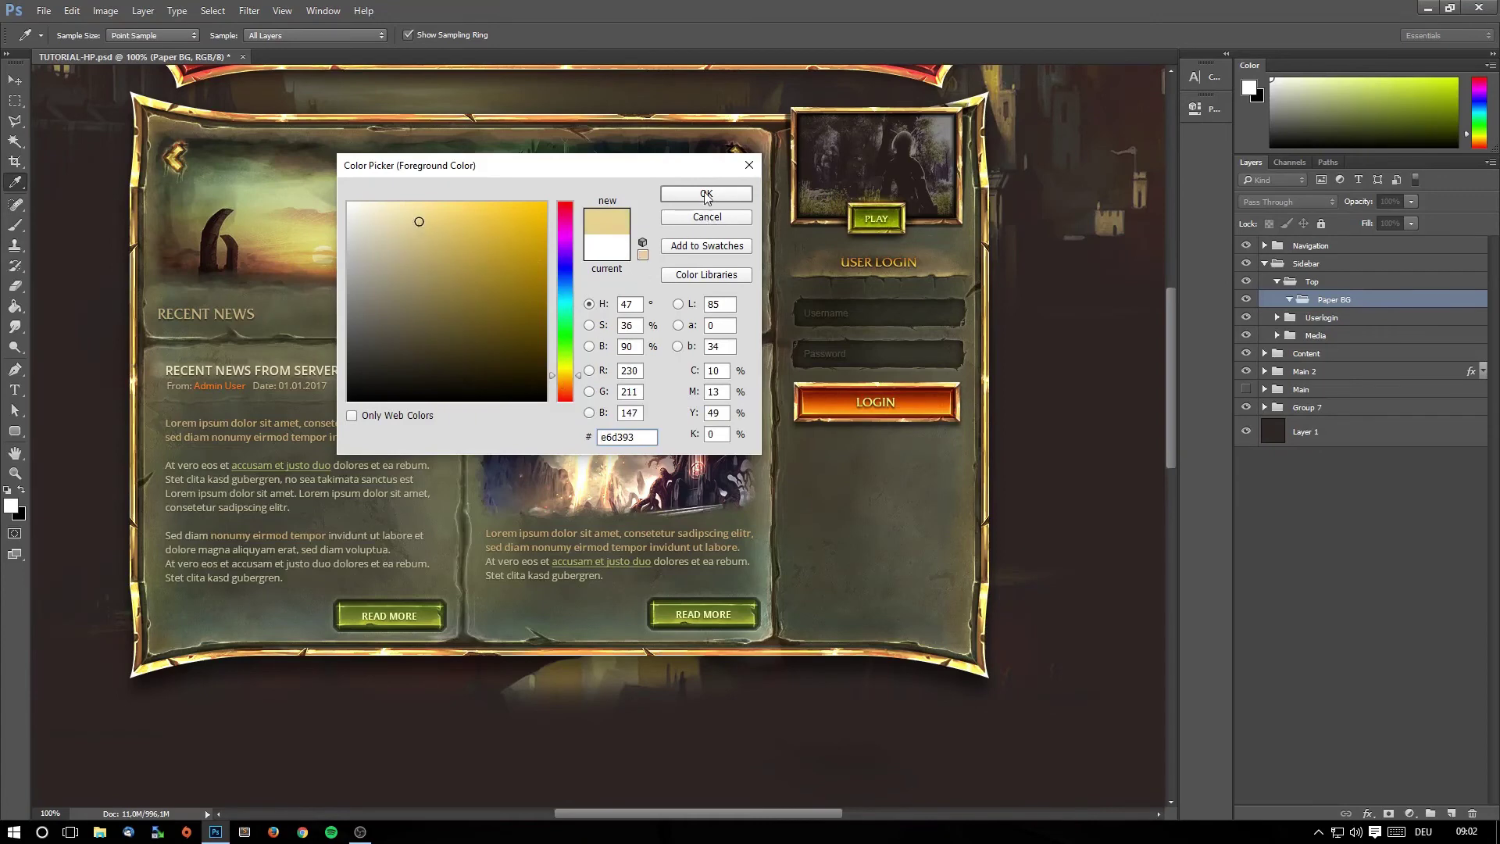
click(706, 195)
click(15, 474)
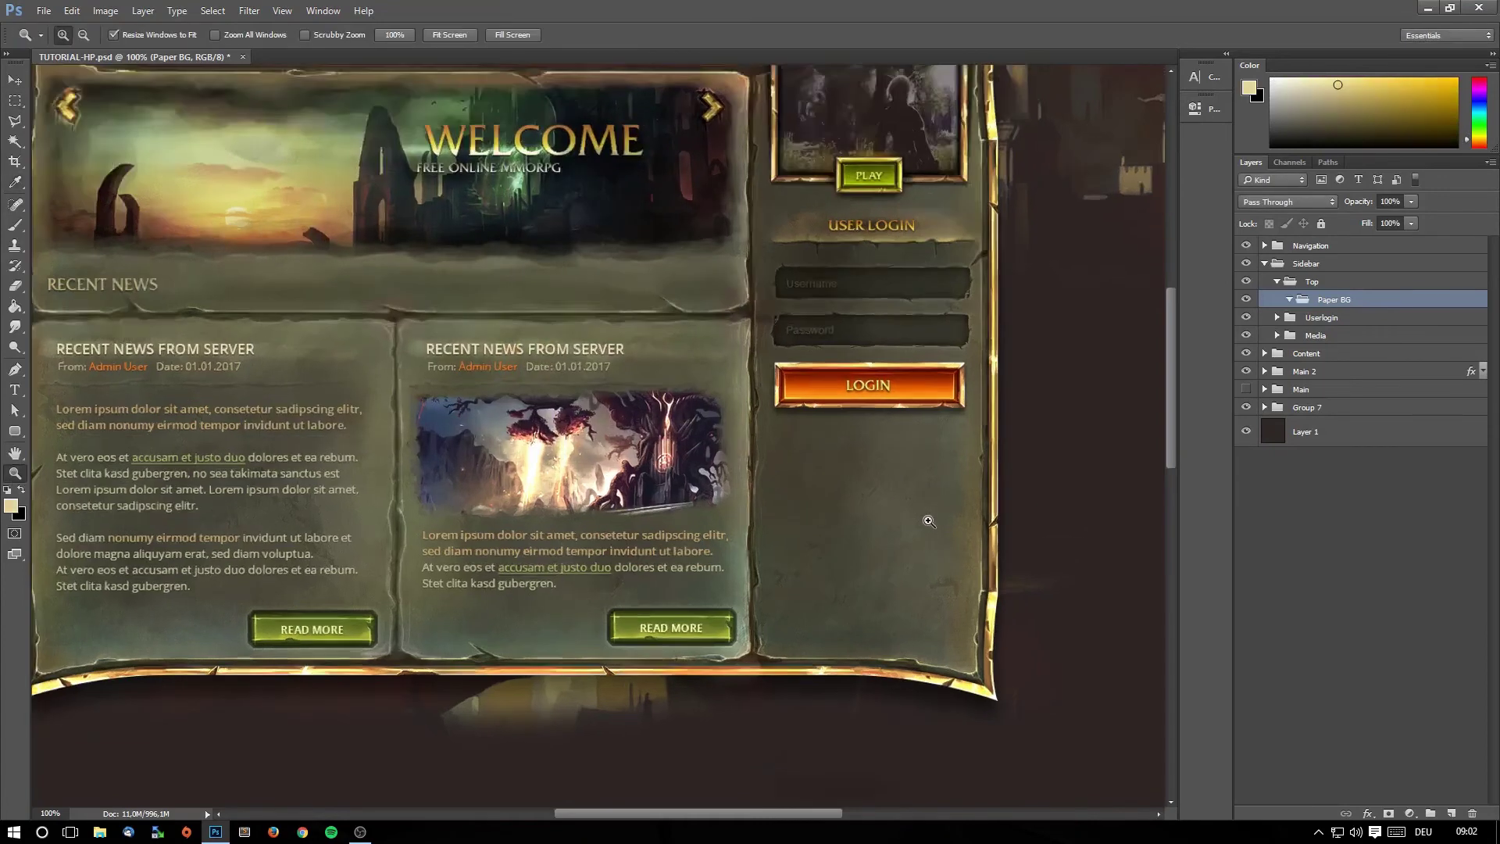
Zoom in and select the empty sidebar area below the LOGIN button.
click(928, 521)
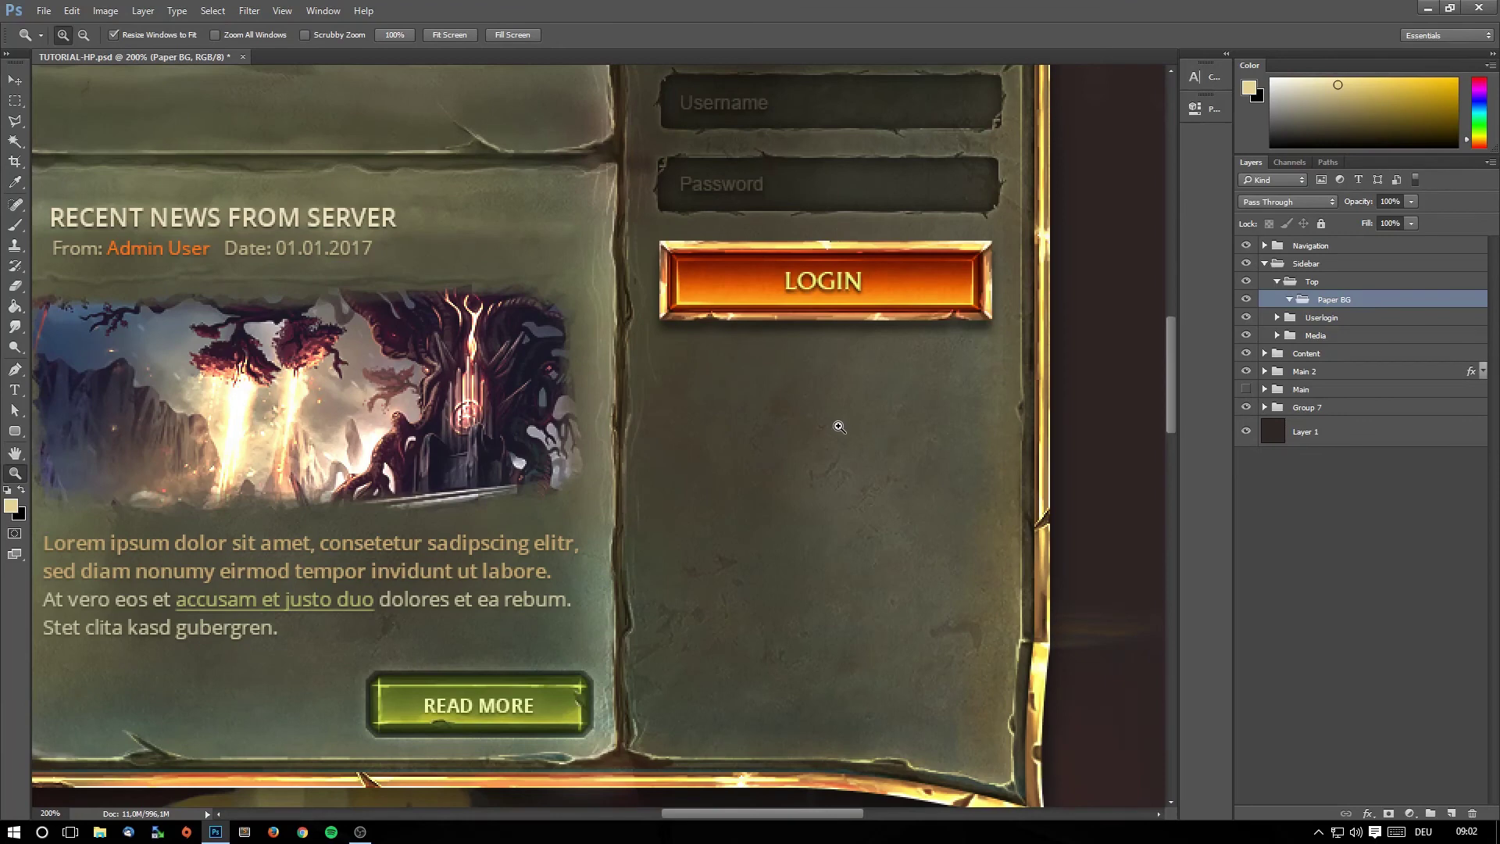
click(15, 101)
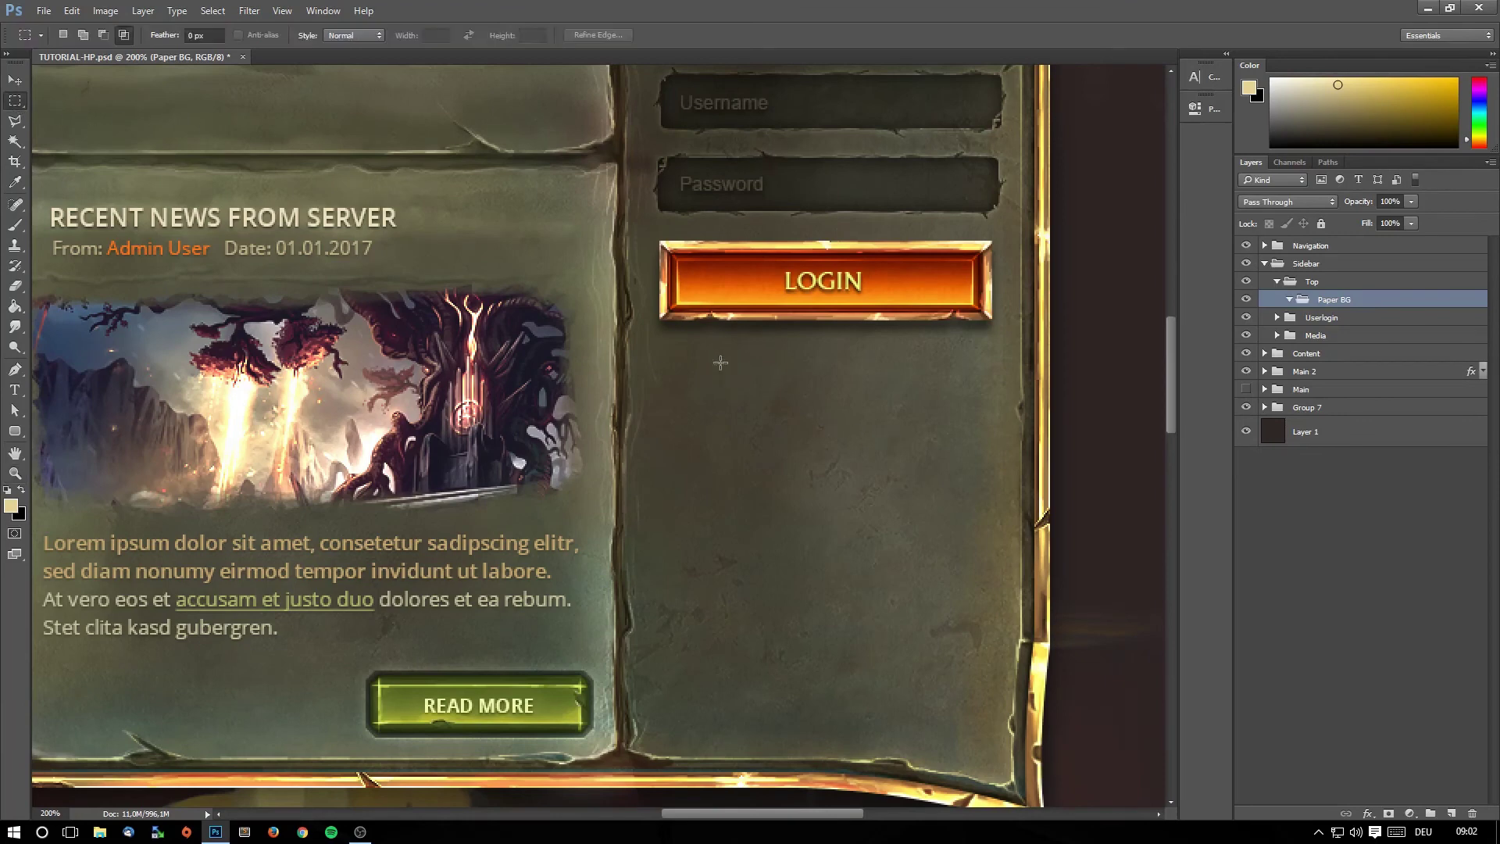
drag(659, 340, 1003, 754)
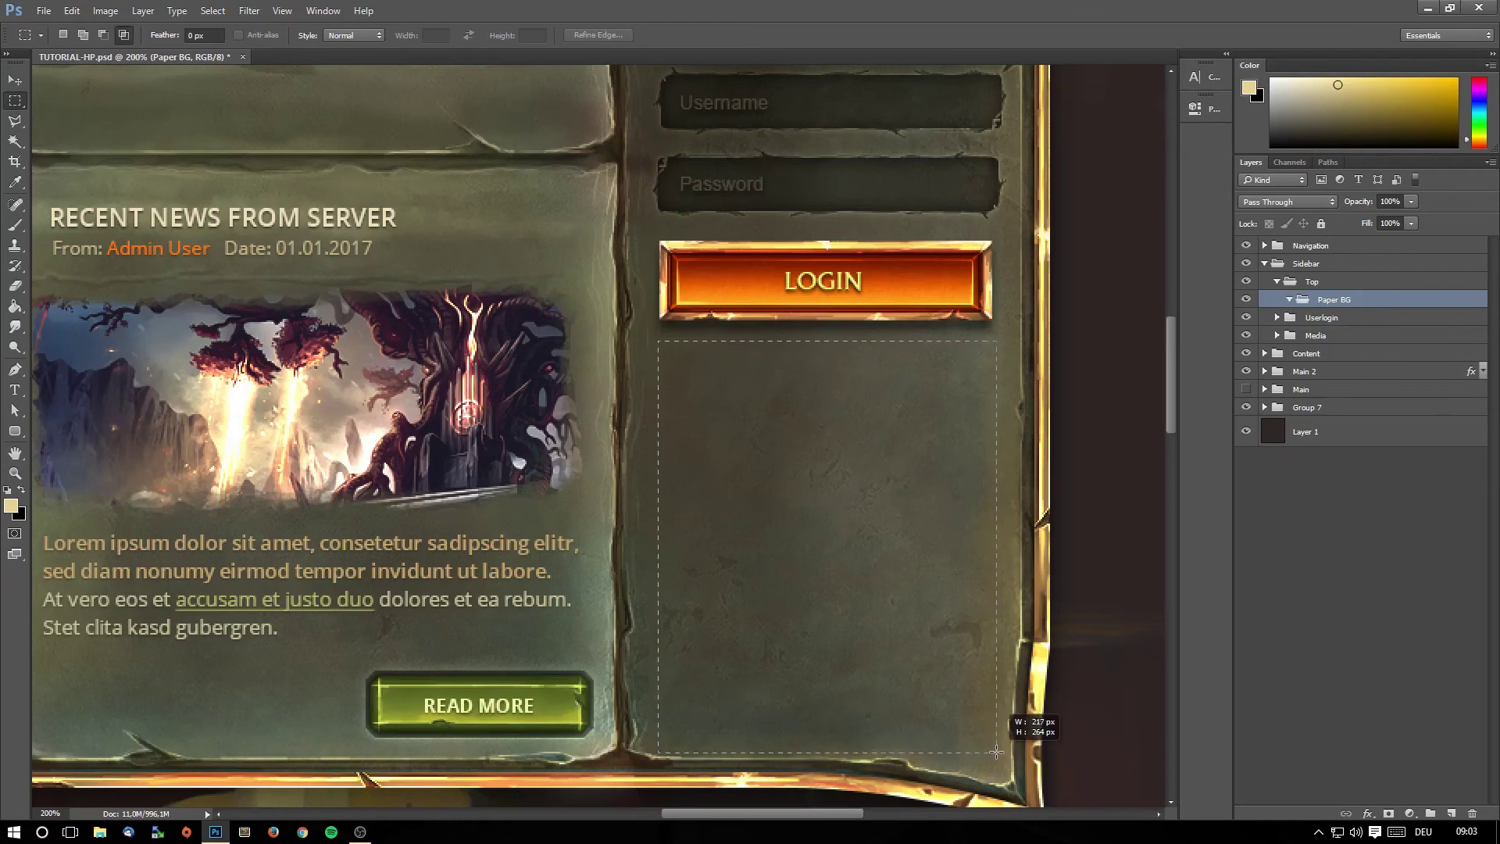
drag(1003, 753, 1014, 755)
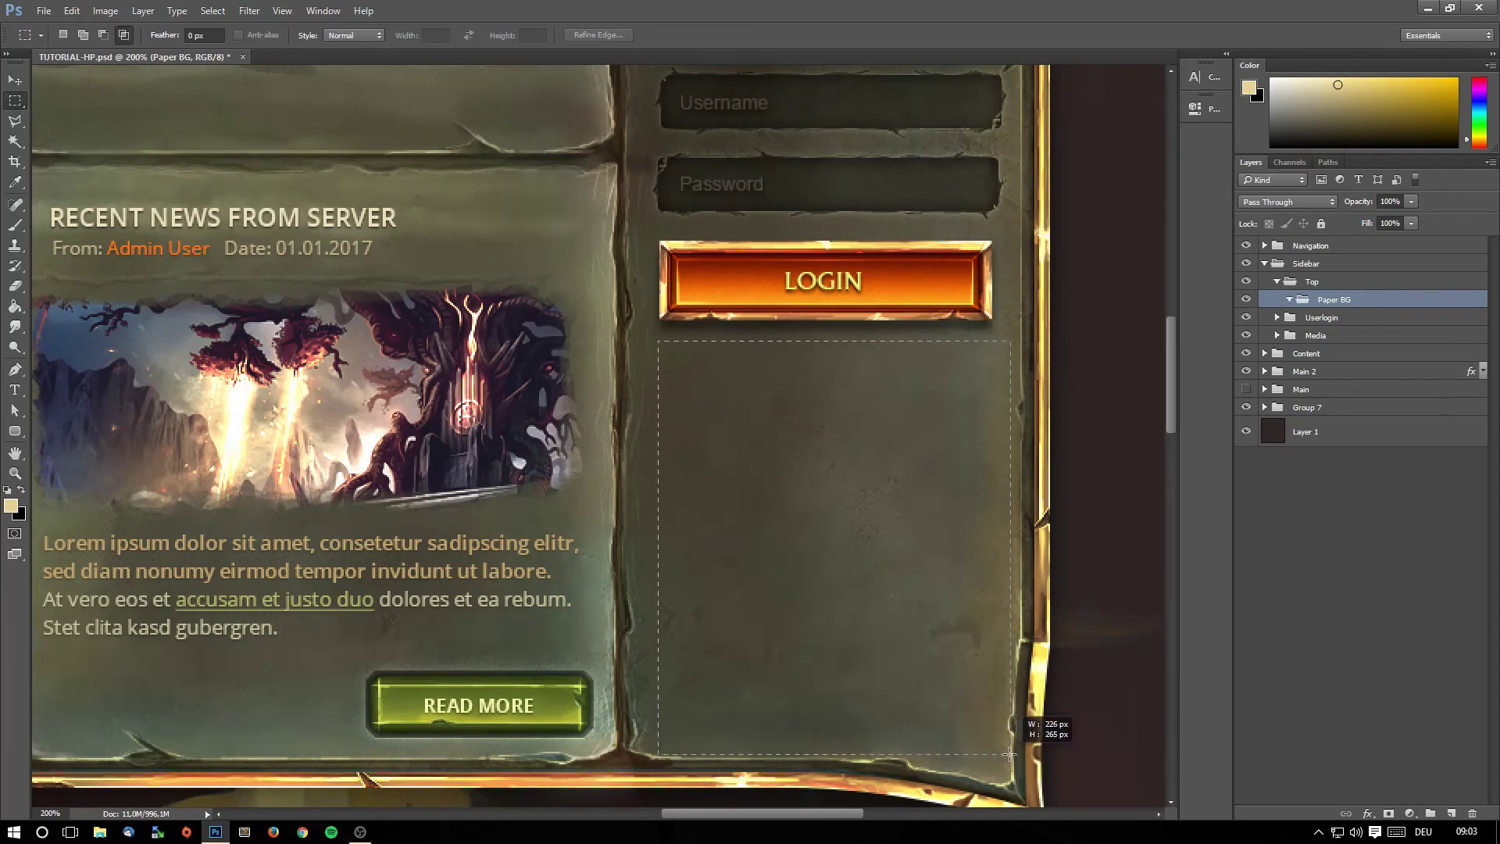
drag(1014, 755, 1017, 758)
Fill the selection with beige on a new layer inside Paper BG.
click(14, 306)
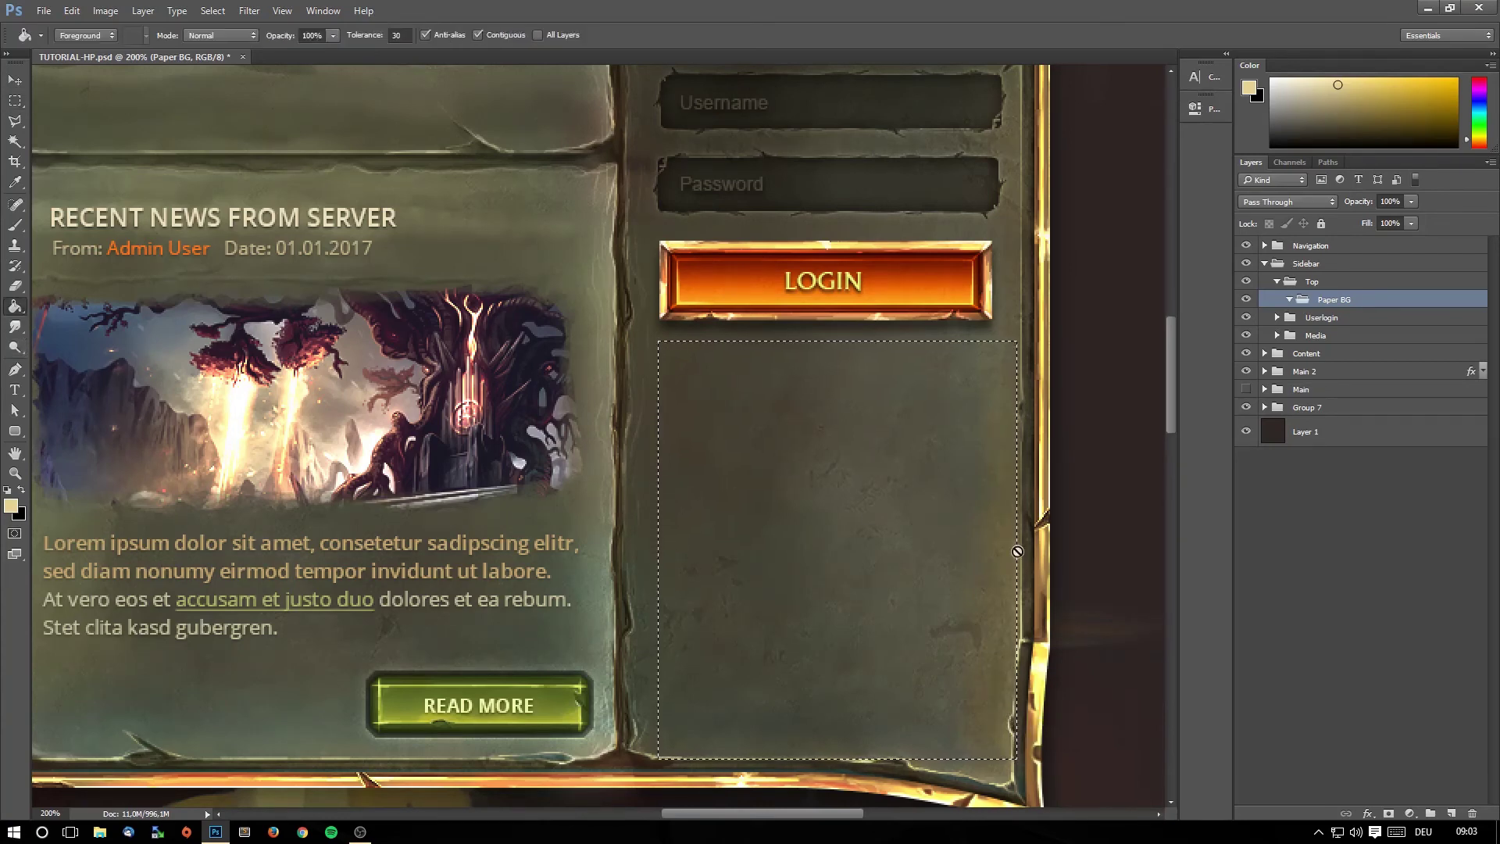
click(928, 493)
click(754, 332)
click(1451, 813)
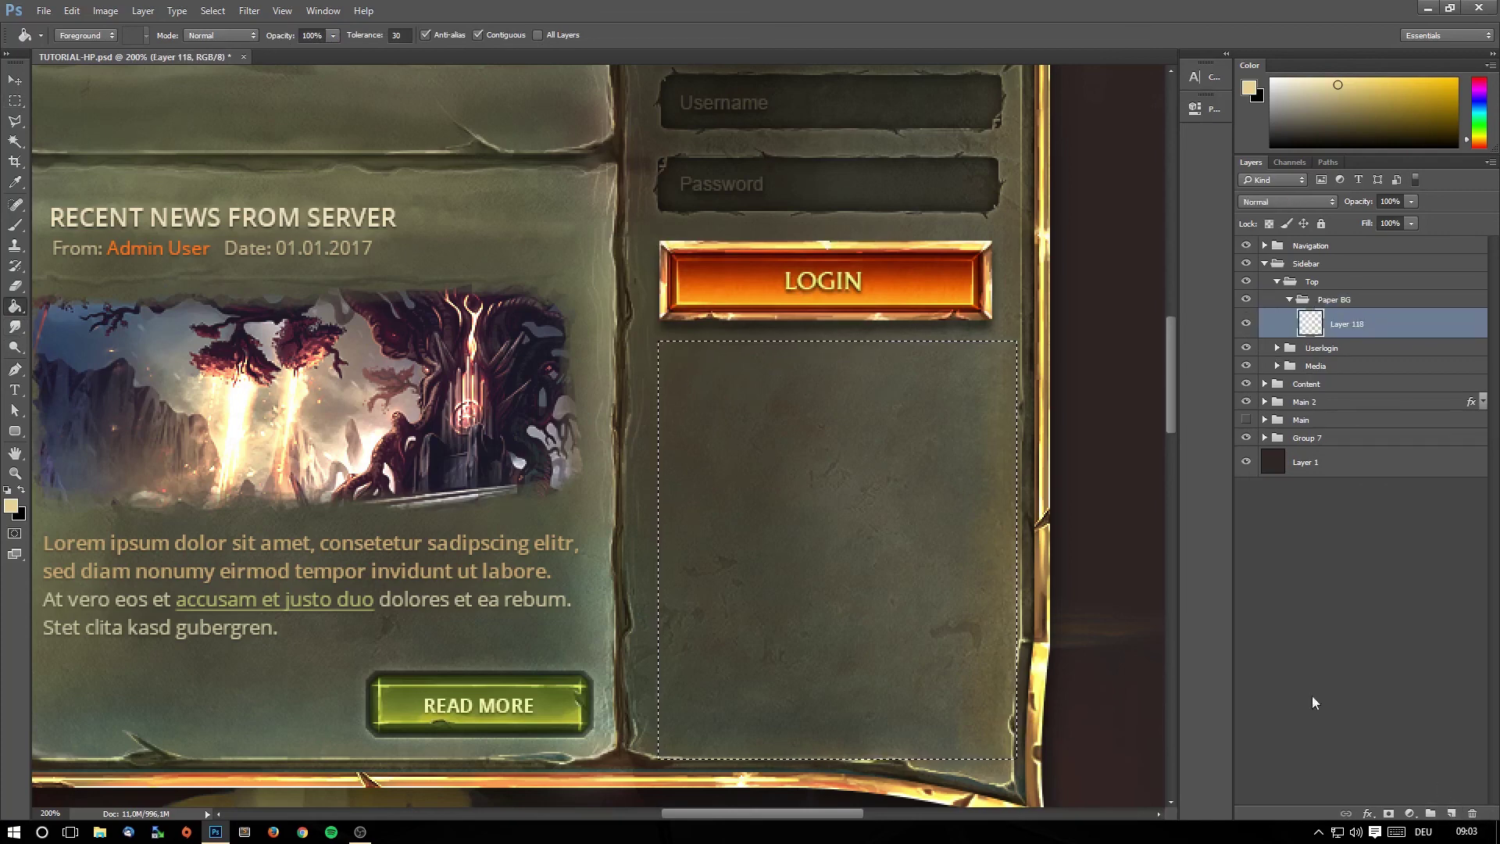
click(833, 539)
Deselect and shift the beige rectangle slightly left.
click(15, 100)
click(15, 80)
key(ctrl+d)
drag(825, 346, 812, 346)
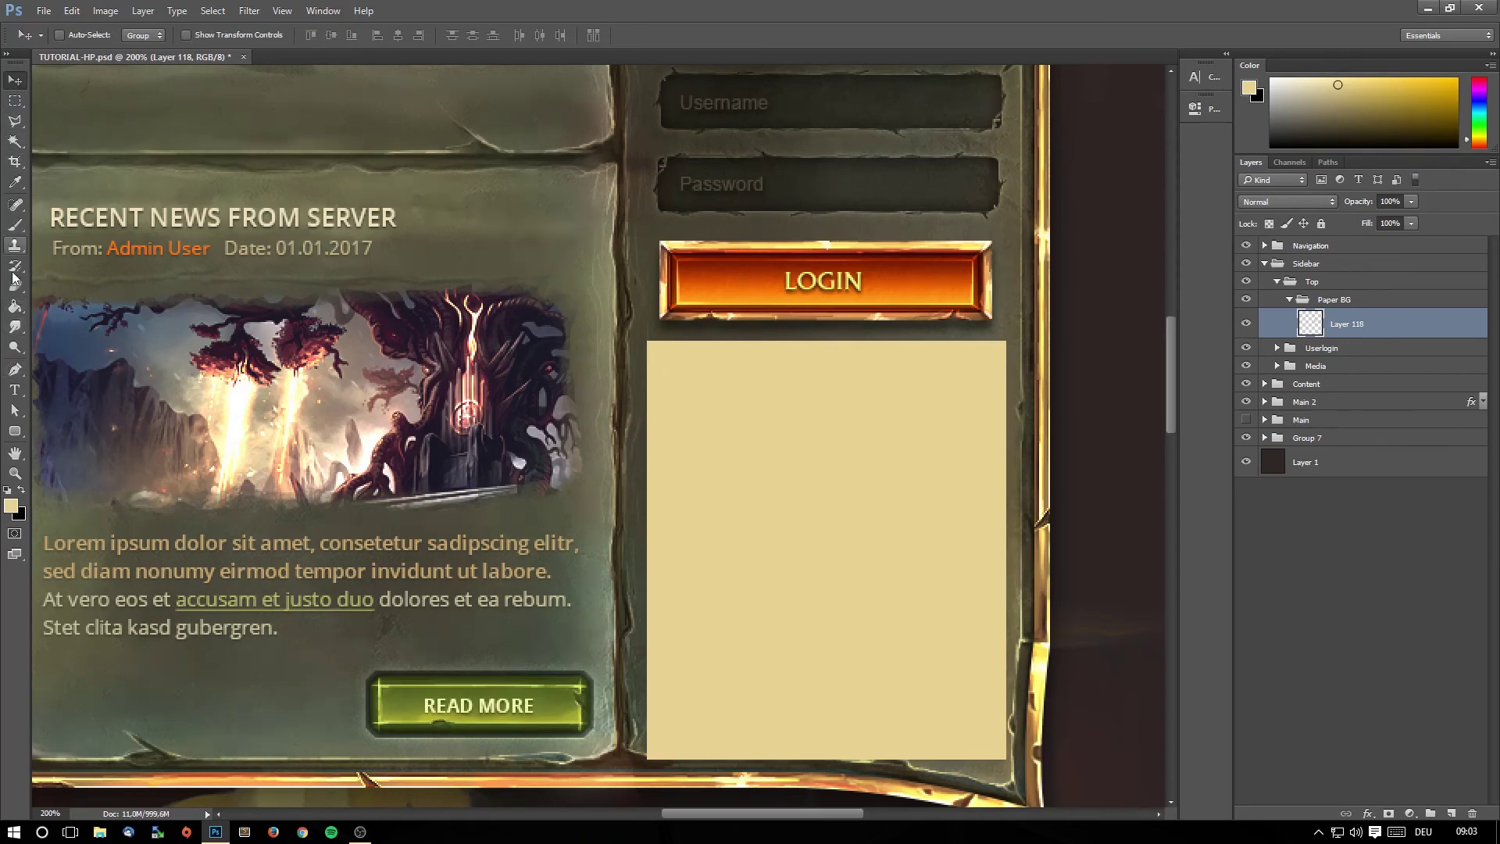
click(15, 225)
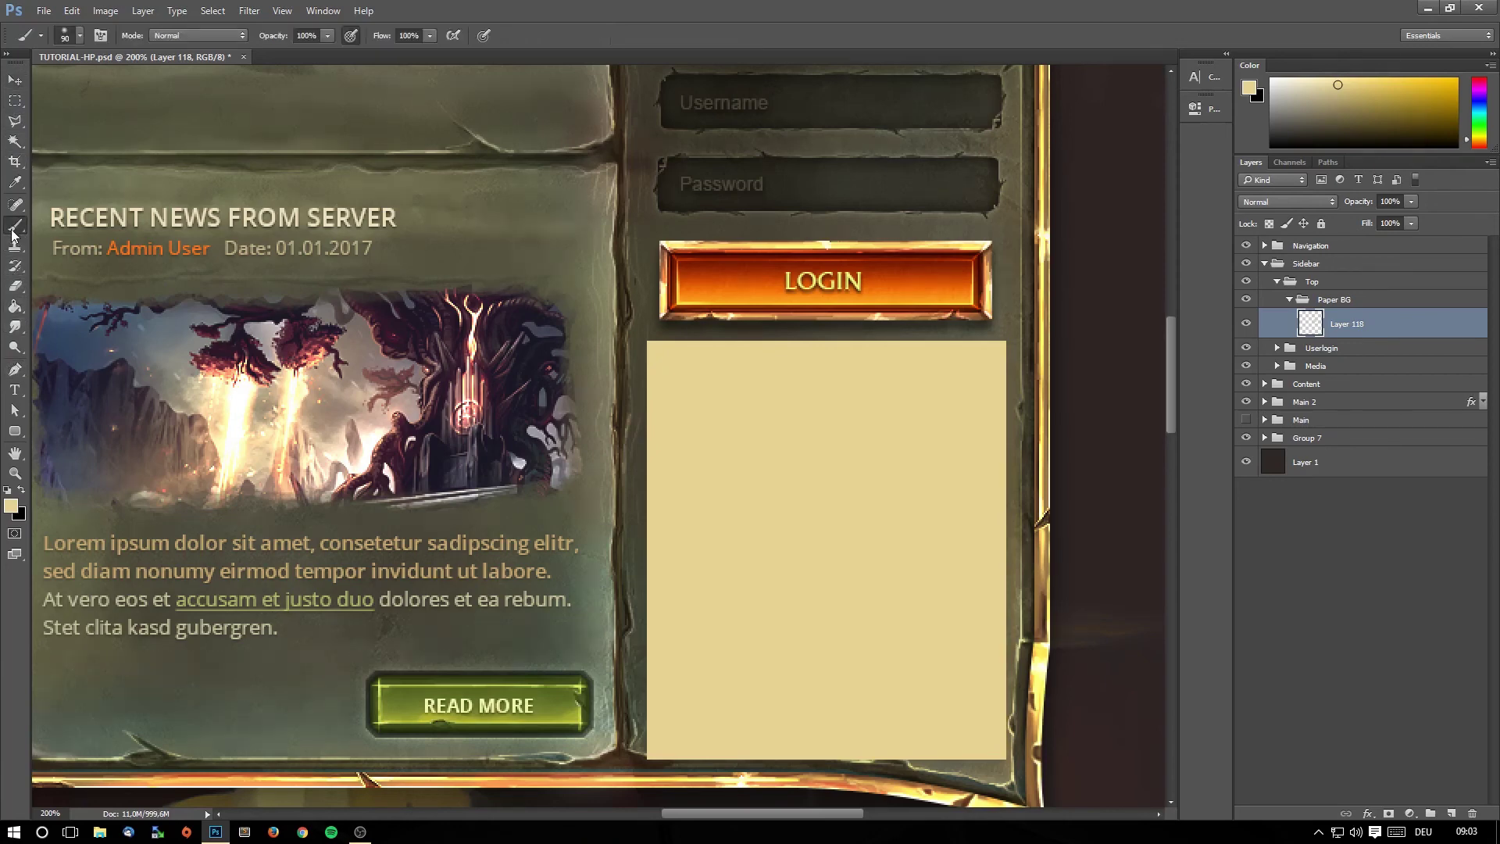
Tear the paper's left edge by lasso-selecting a jagged strip and deleting it.
click(15, 122)
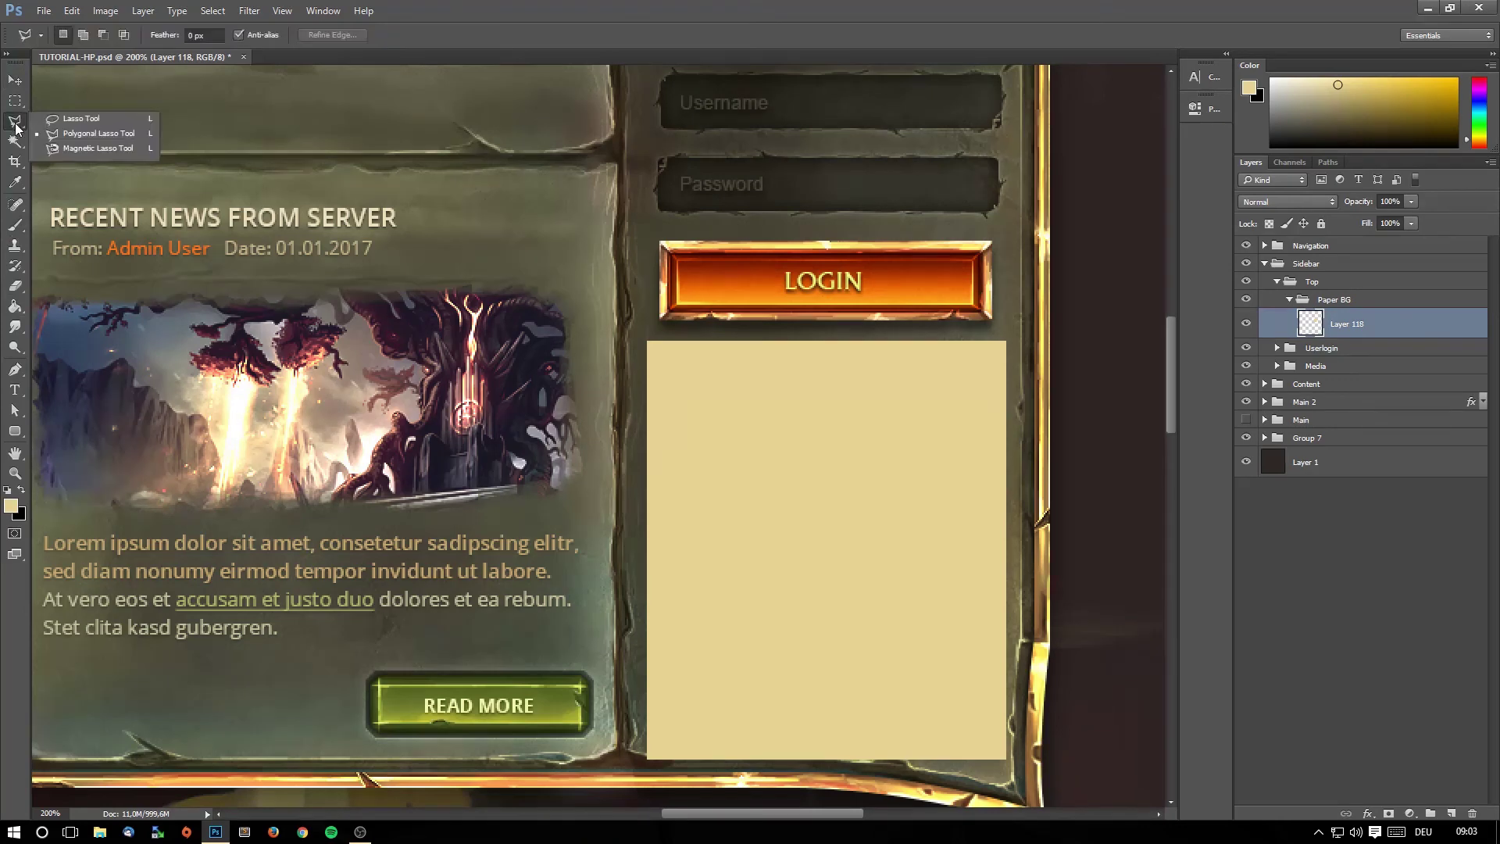
click(82, 119)
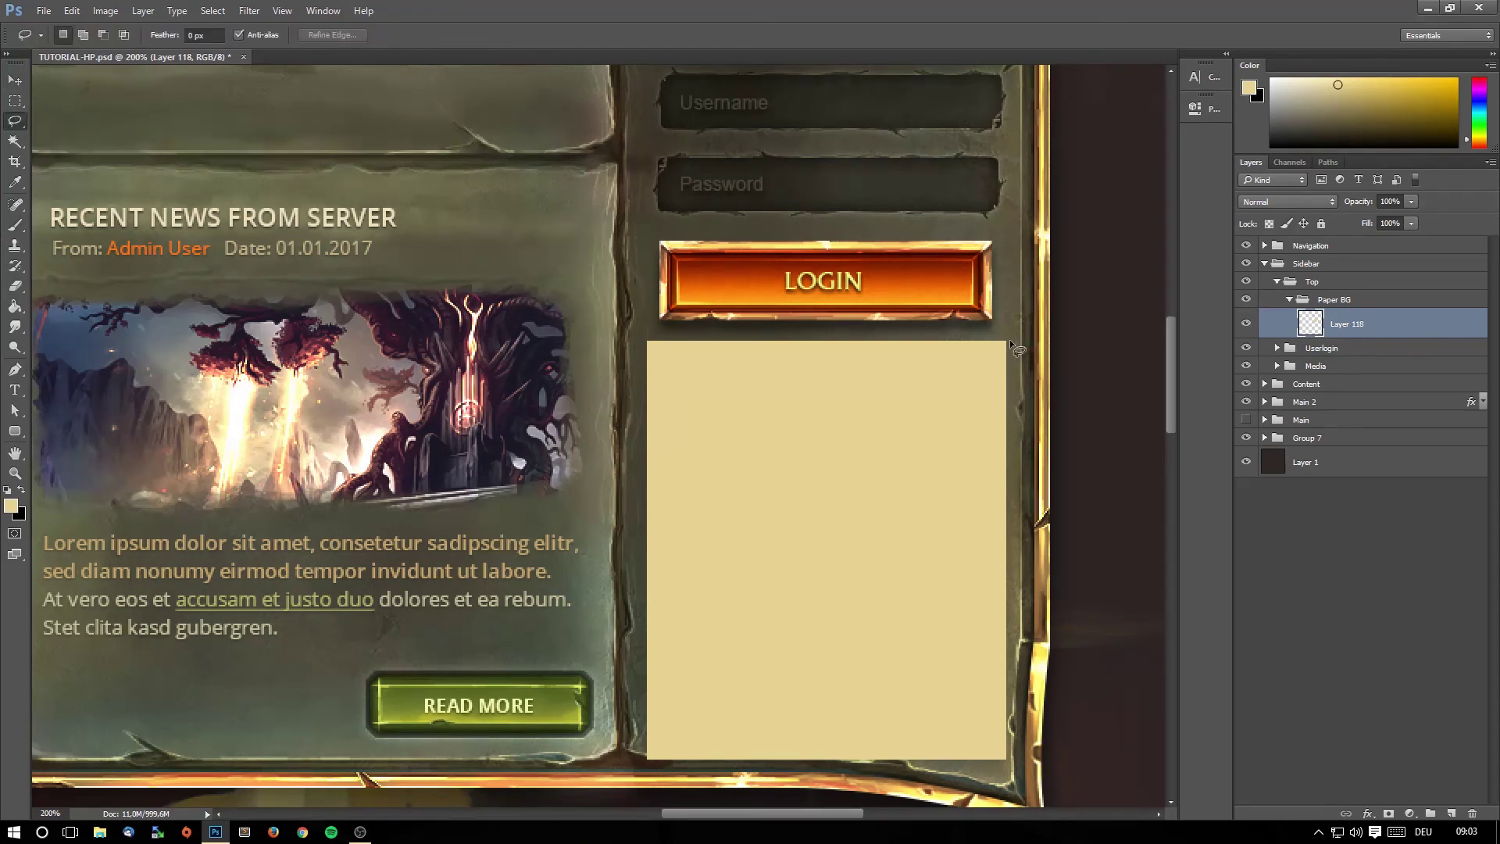
mouse_move(1010, 342)
mouse_down()
mouse_move(713, 348)
mouse_move(1047, 349)
mouse_up()
click(1047, 352)
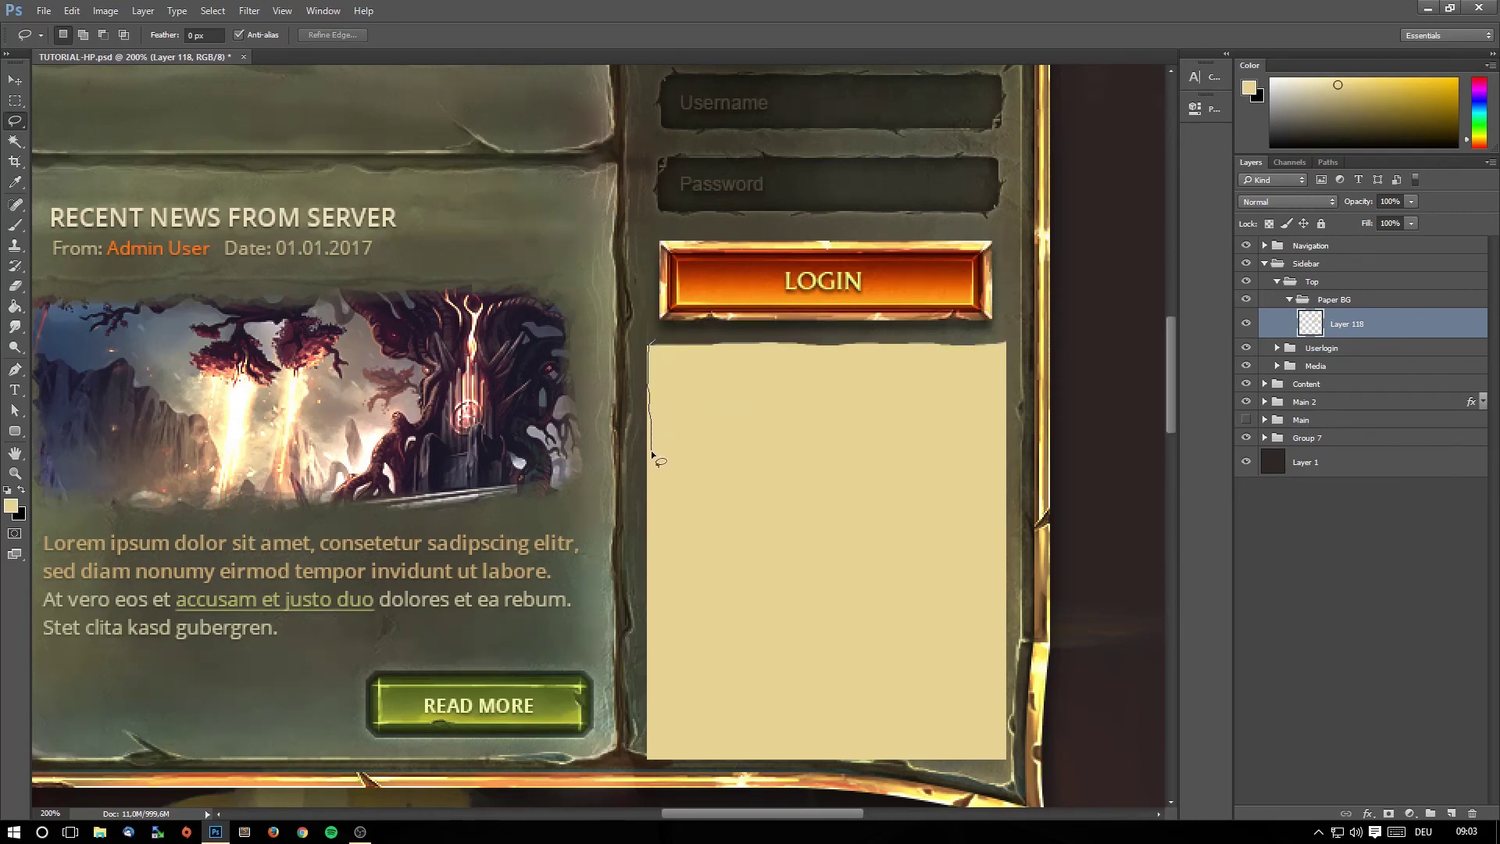
drag(650, 508, 653, 540)
drag(649, 653, 651, 678)
drag(650, 740, 557, 359)
key(Delete)
key(ctrl+d)
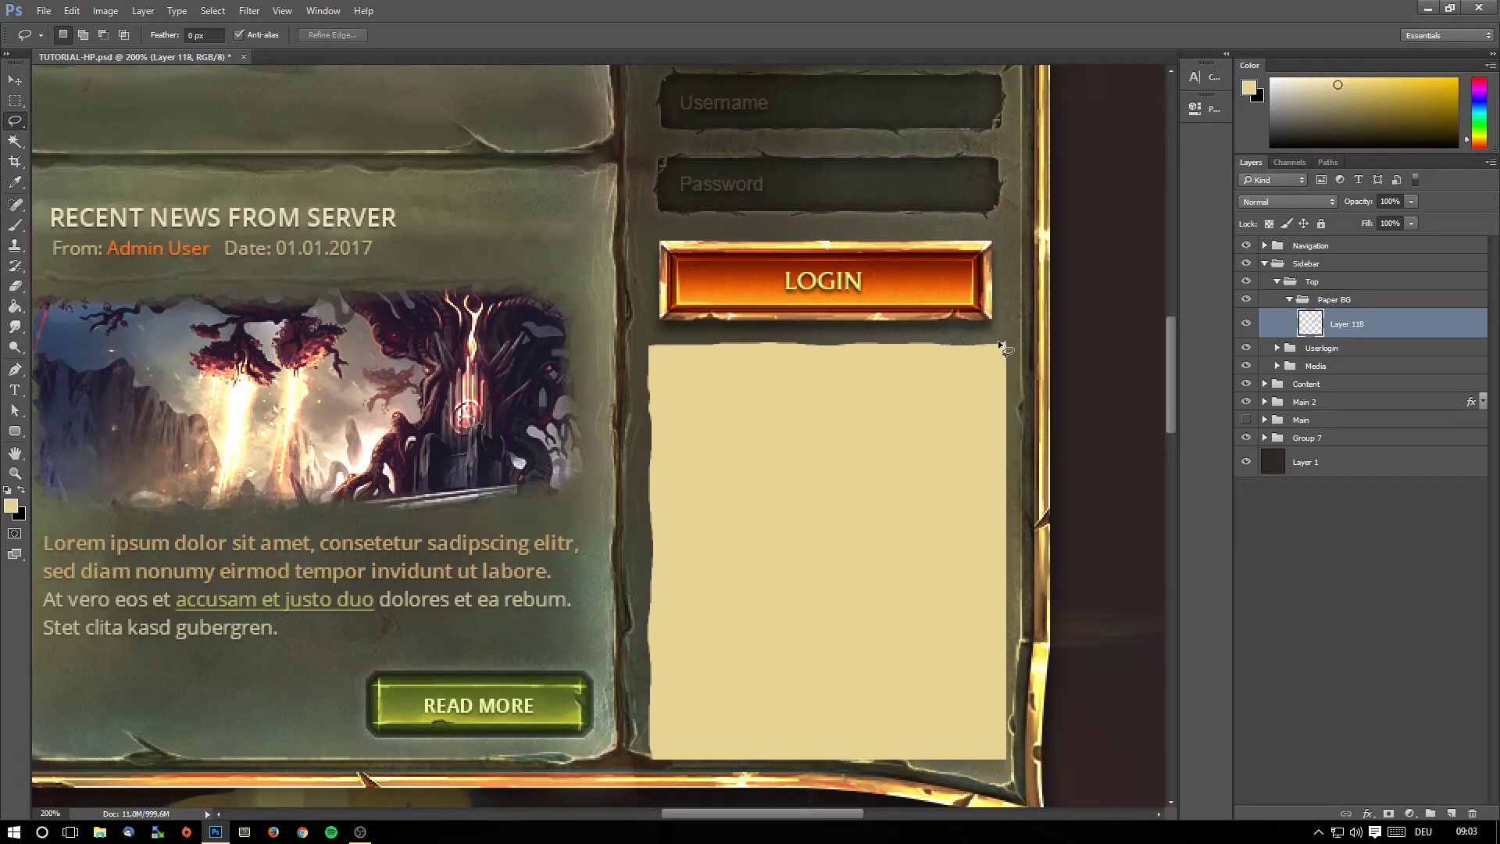
Tear the paper's right edge by deleting a jagged lasso strip.
drag(1001, 345, 1005, 682)
drag(1005, 700, 1004, 742)
drag(1008, 753, 1110, 289)
key(Delete)
key(ctrl+d)
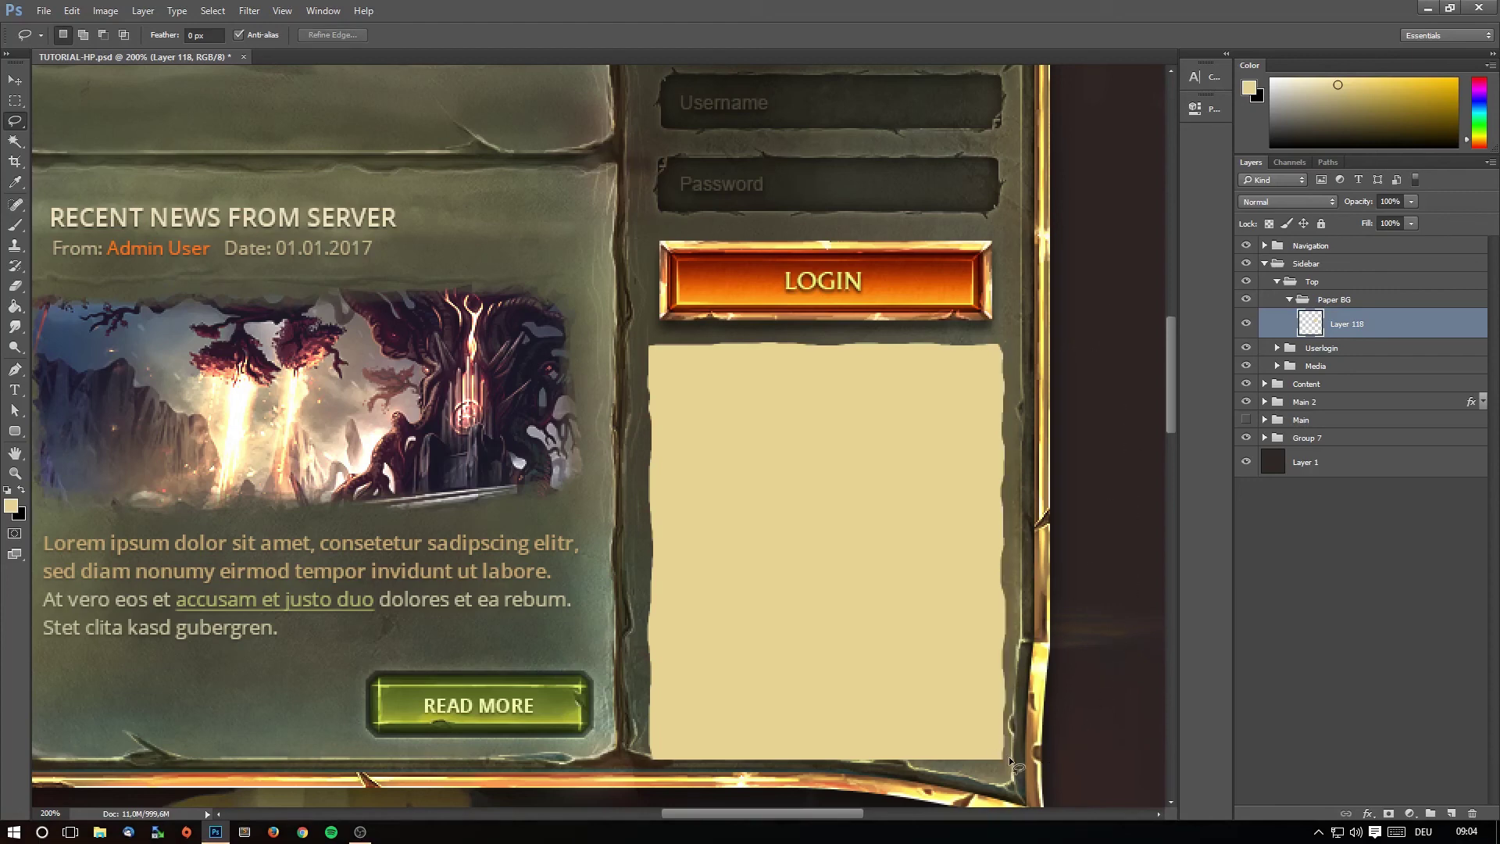
Delete a jagged lasso strip along the paper's bottom edge to make it ragged.
drag(1008, 762, 646, 742)
drag(708, 743, 959, 748)
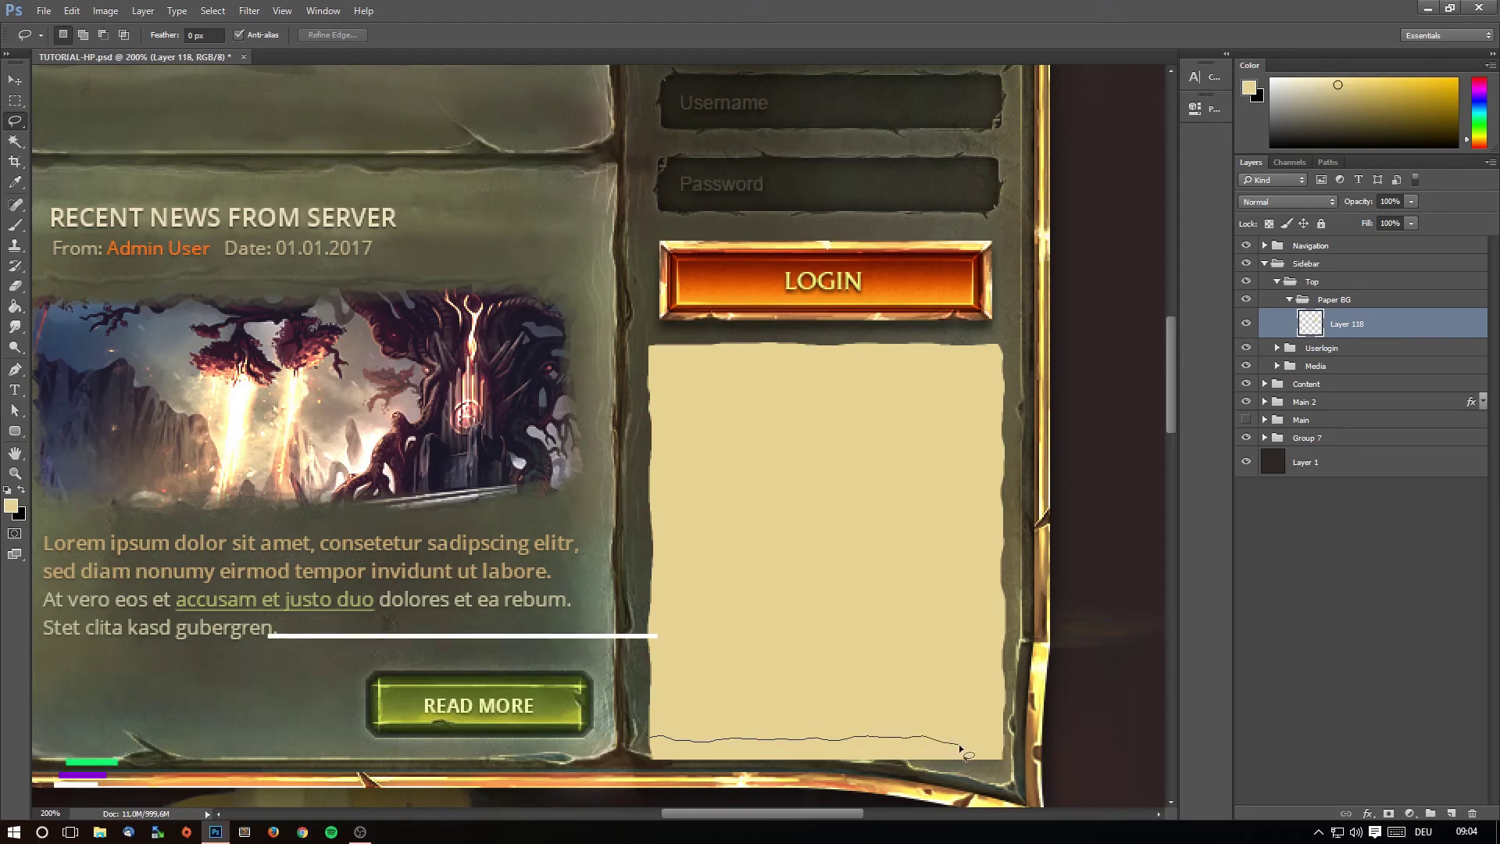
drag(959, 748, 1025, 766)
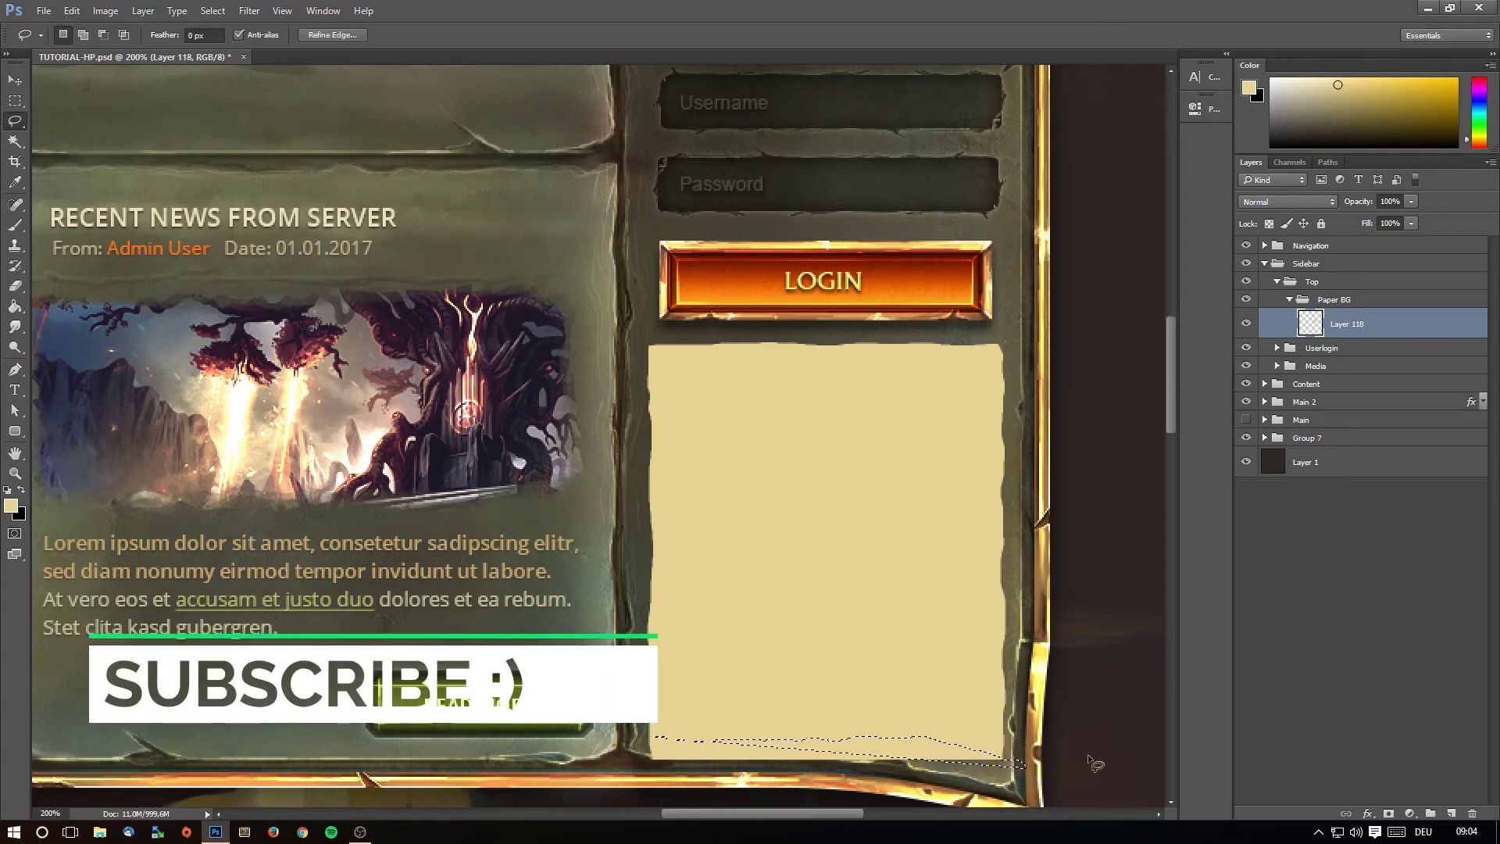
click(659, 739)
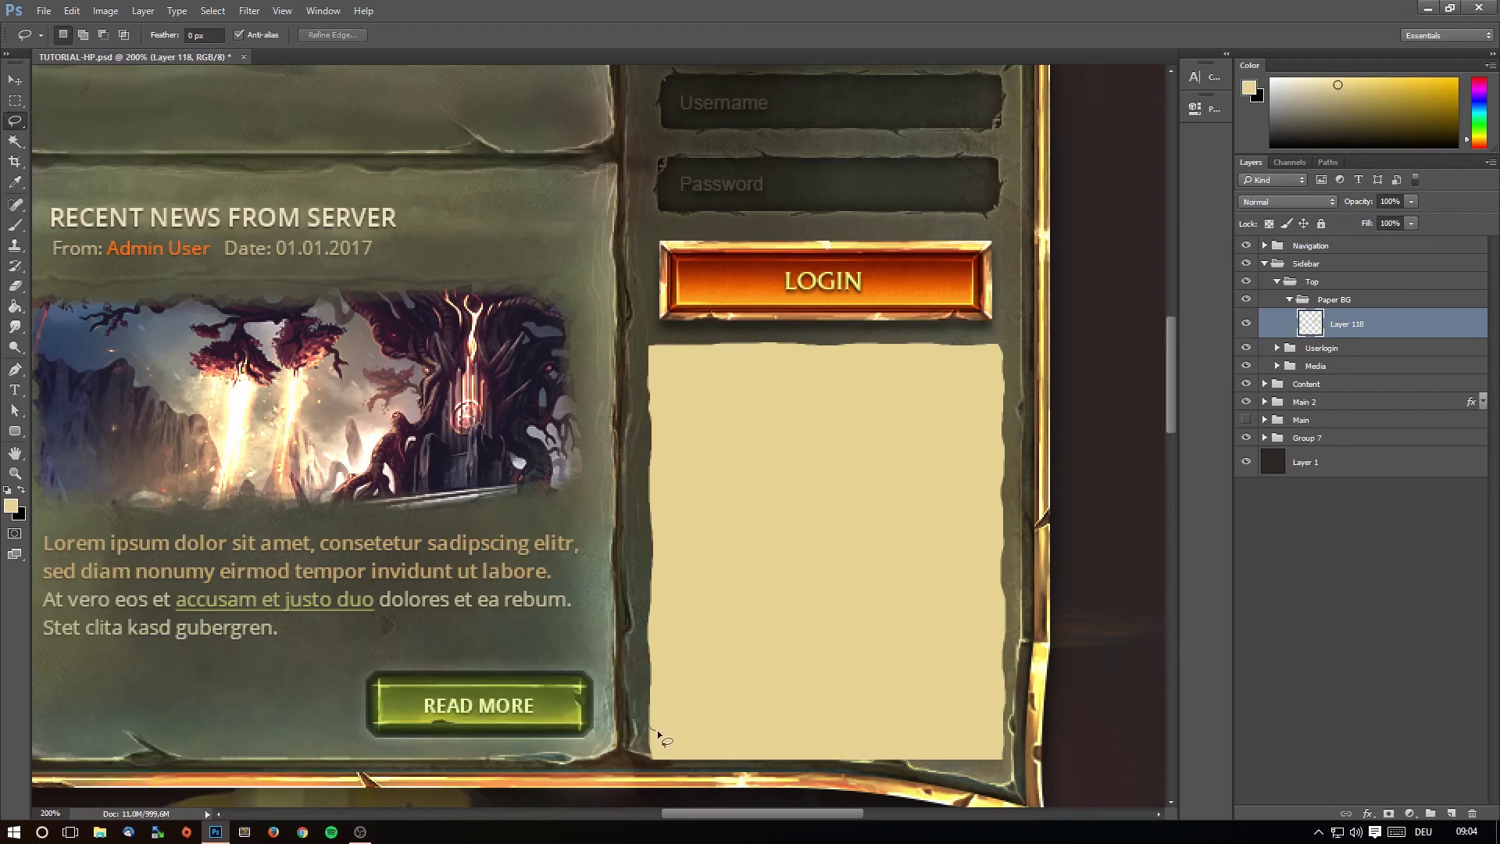
mouse_move(672, 736)
mouse_down()
mouse_move(697, 736)
mouse_move(648, 728)
mouse_up()
click(653, 735)
click(646, 725)
drag(736, 740, 808, 739)
mouse_move(968, 746)
mouse_down()
mouse_move(987, 750)
mouse_move(608, 755)
mouse_up()
key(Delete)
key(ctrl+d)
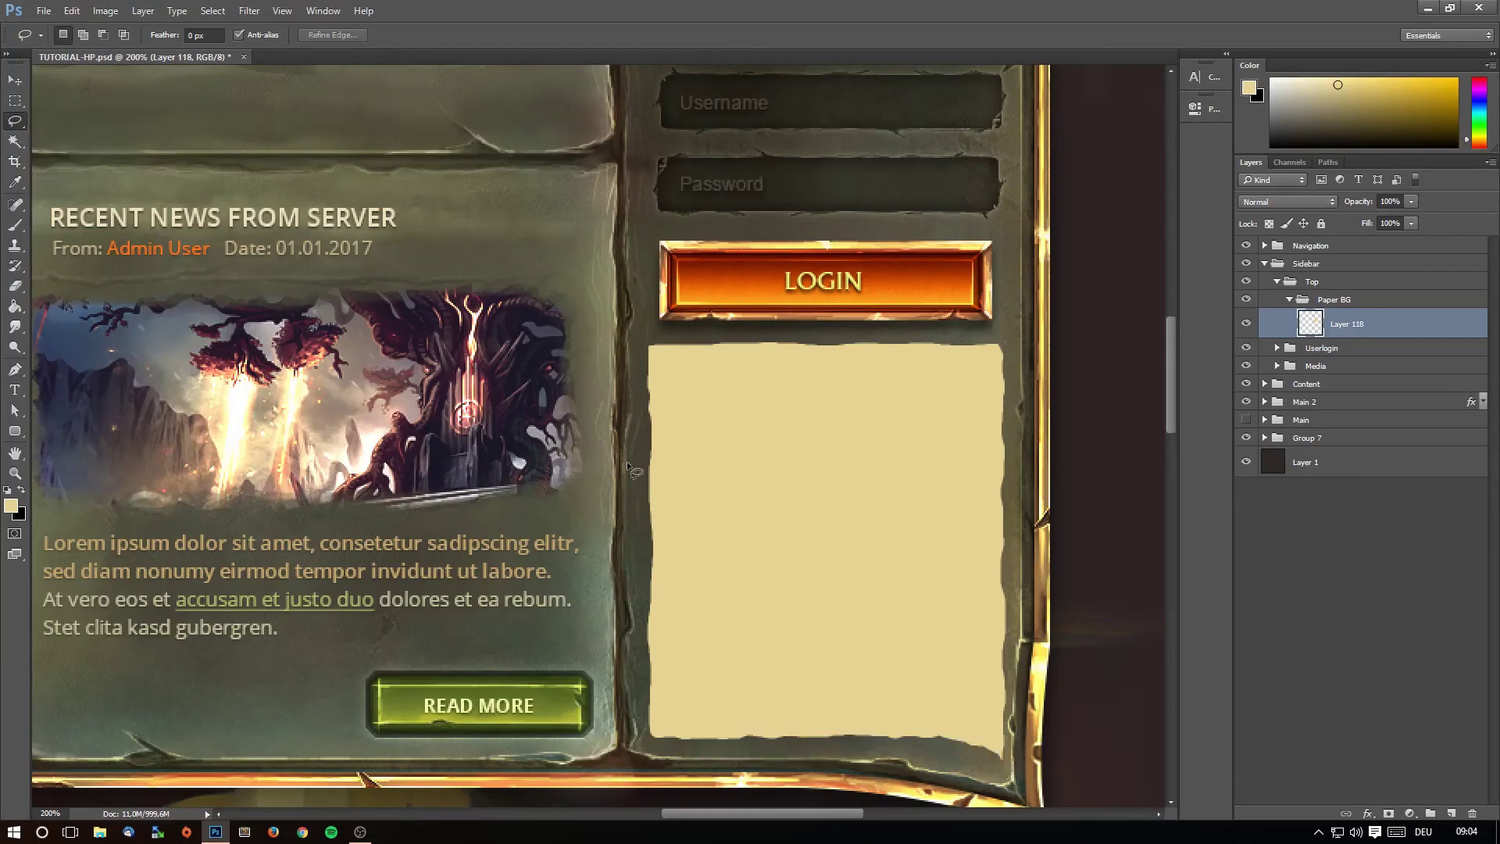
Try nudging the paper panel left, then undo the nudge.
click(13, 81)
key(Left)
key(Left)
key(ctrl+z)
key(ctrl+z)
key(ctrl+z)
key(ctrl+z)
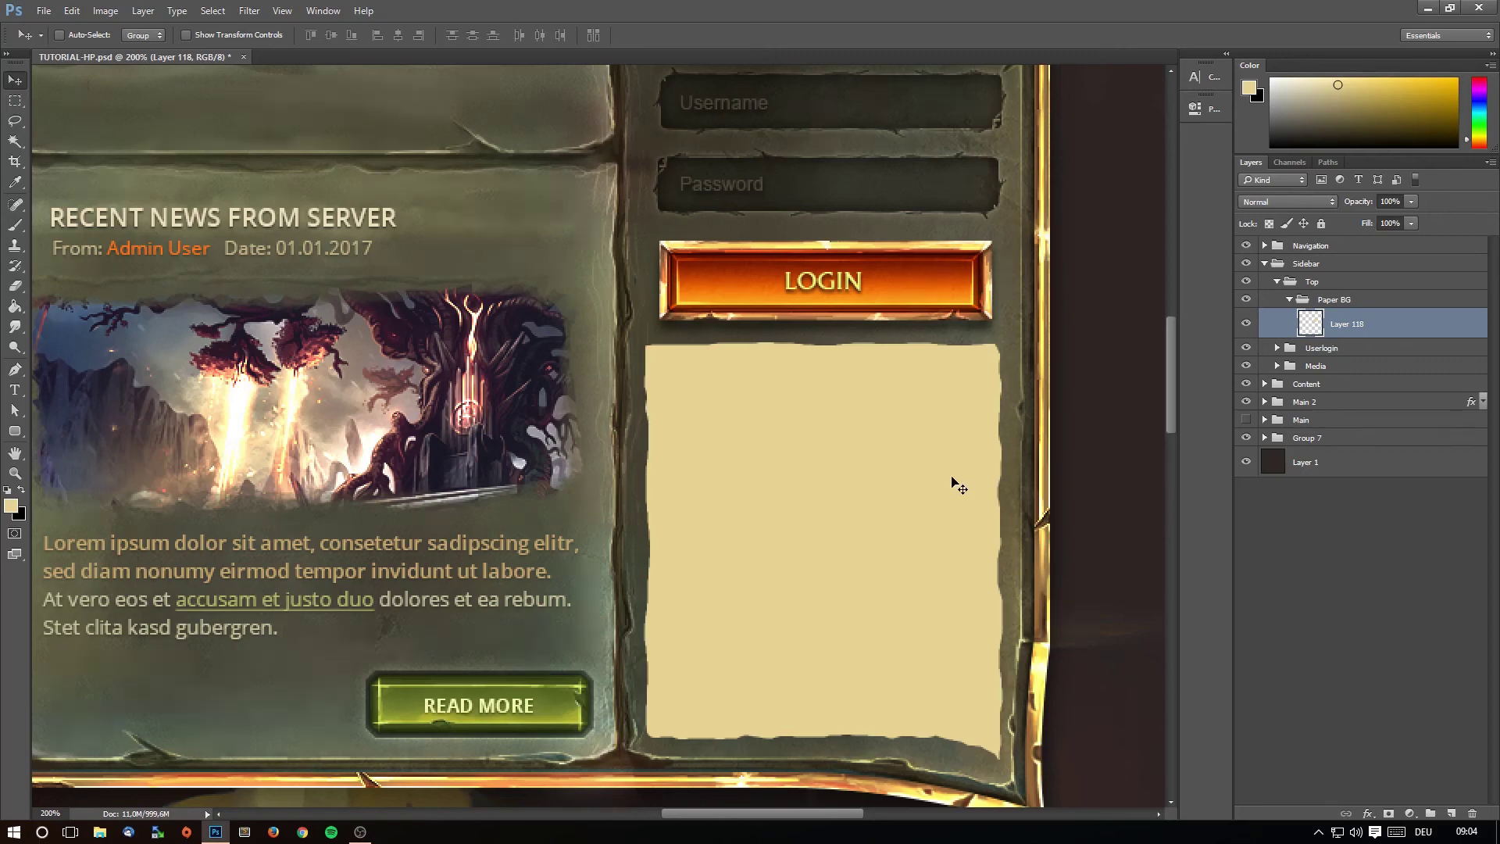
key(ctrl+z)
Fine-tune the paper panel's position with a 2 px nudge and a small leftward drag.
key(Right)
key(Right)
drag(673, 344, 669, 345)
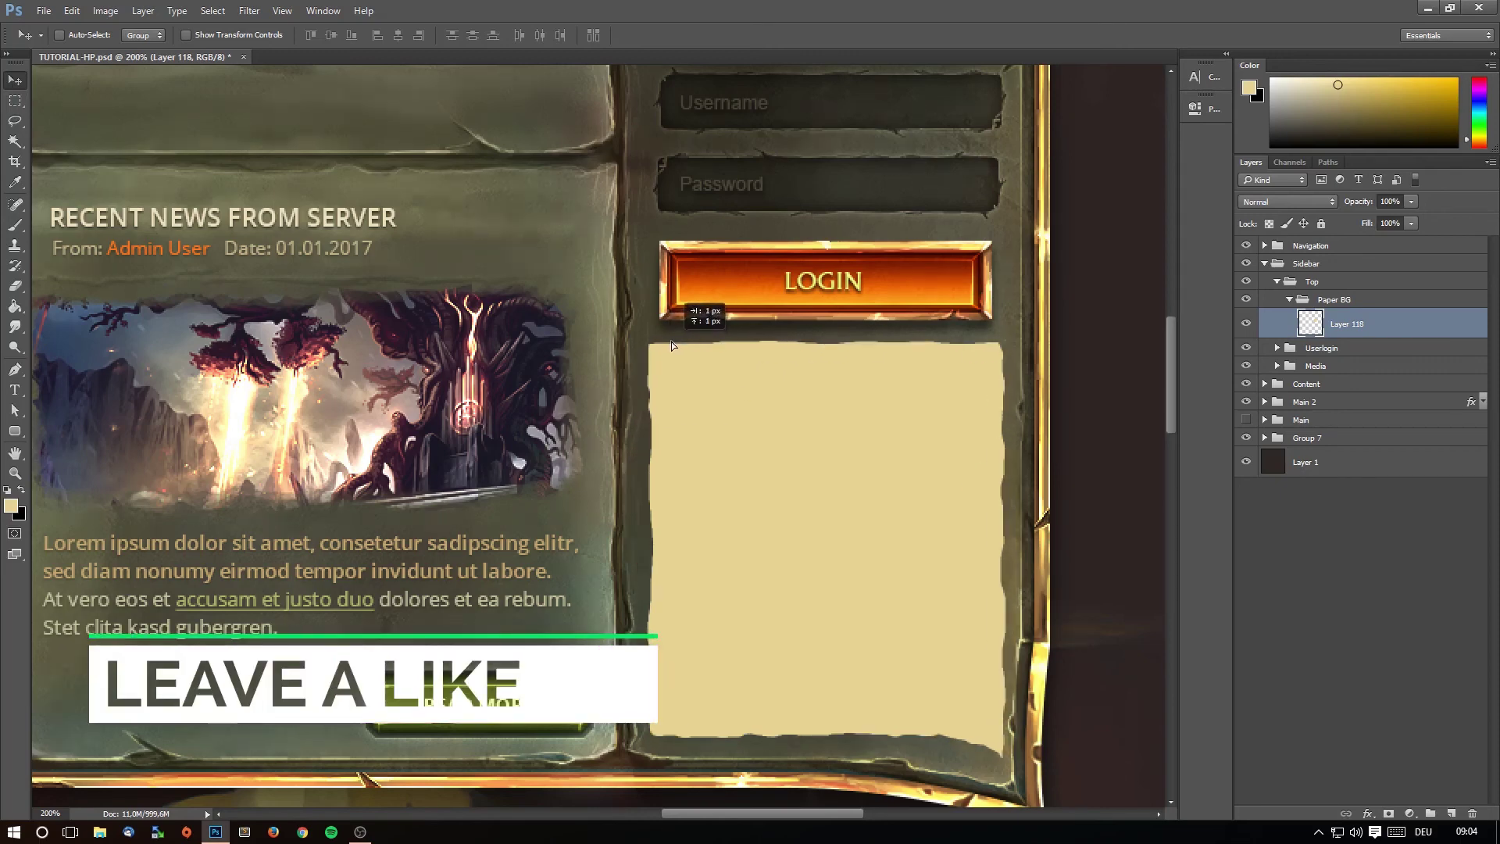
click(15, 121)
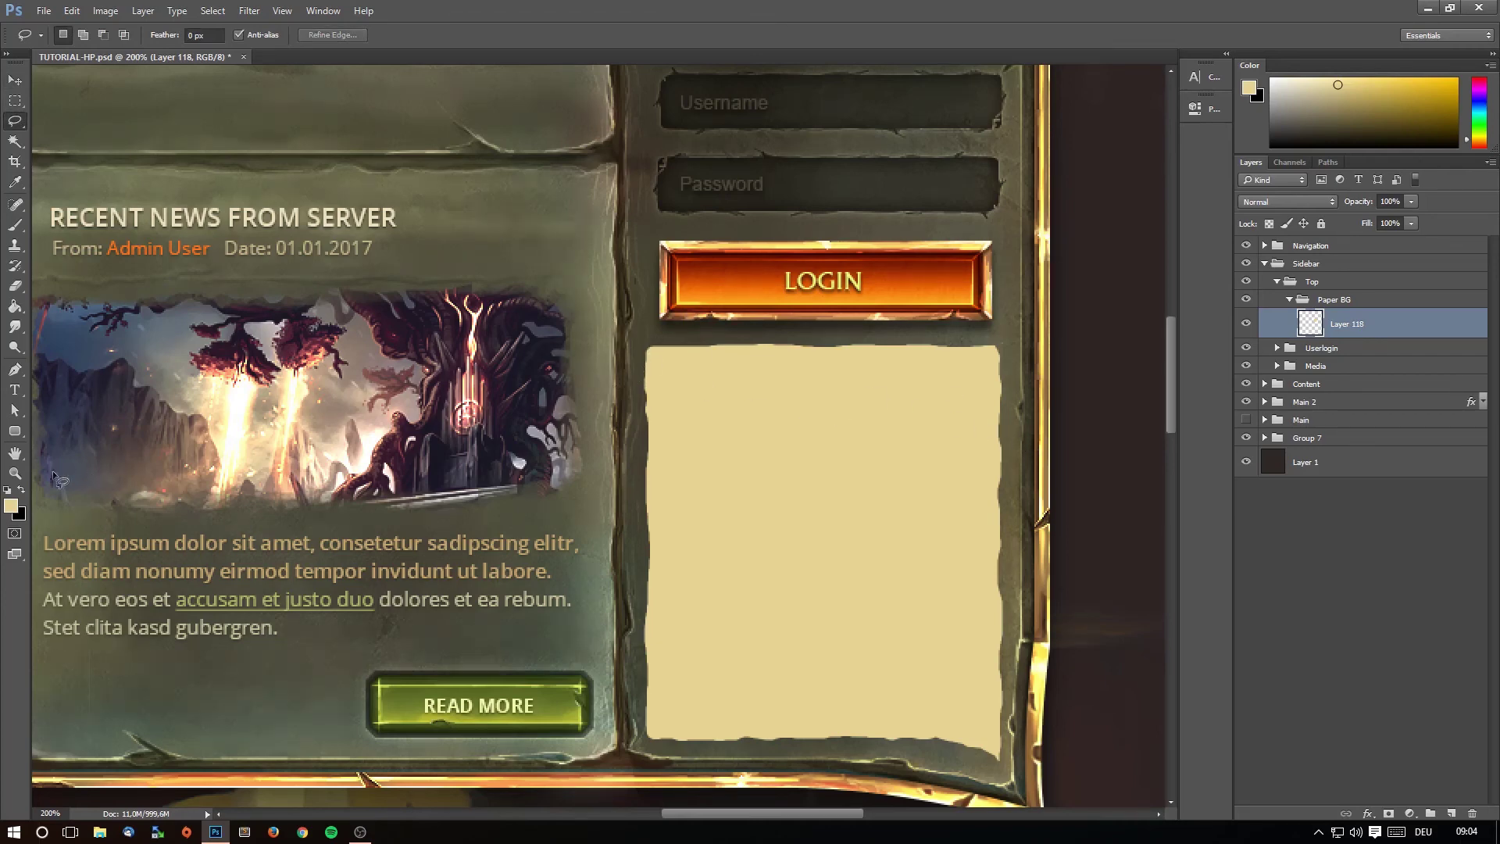
click(15, 472)
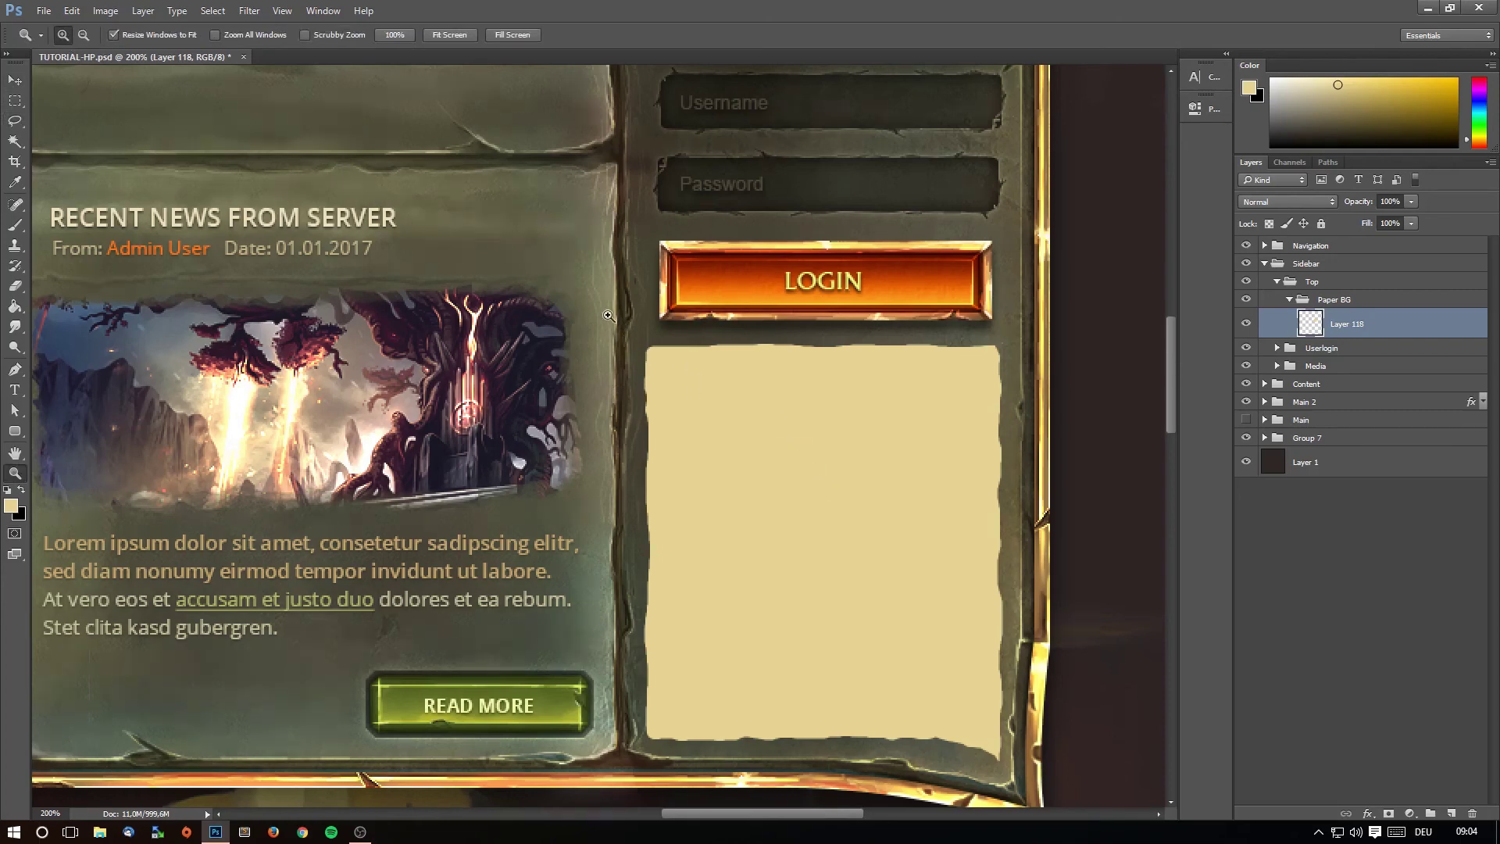
click(15, 80)
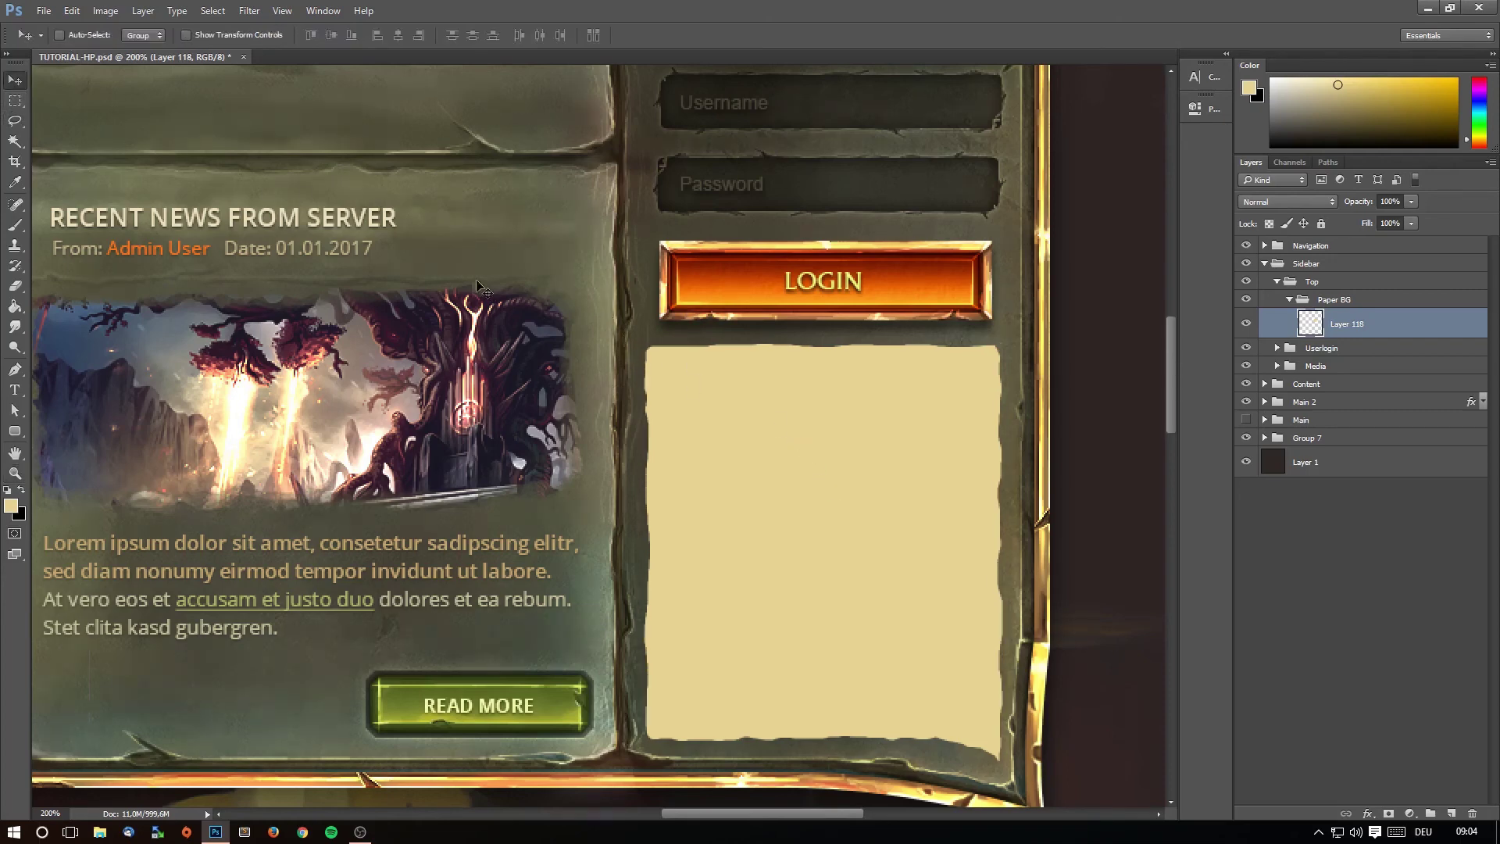
click(15, 121)
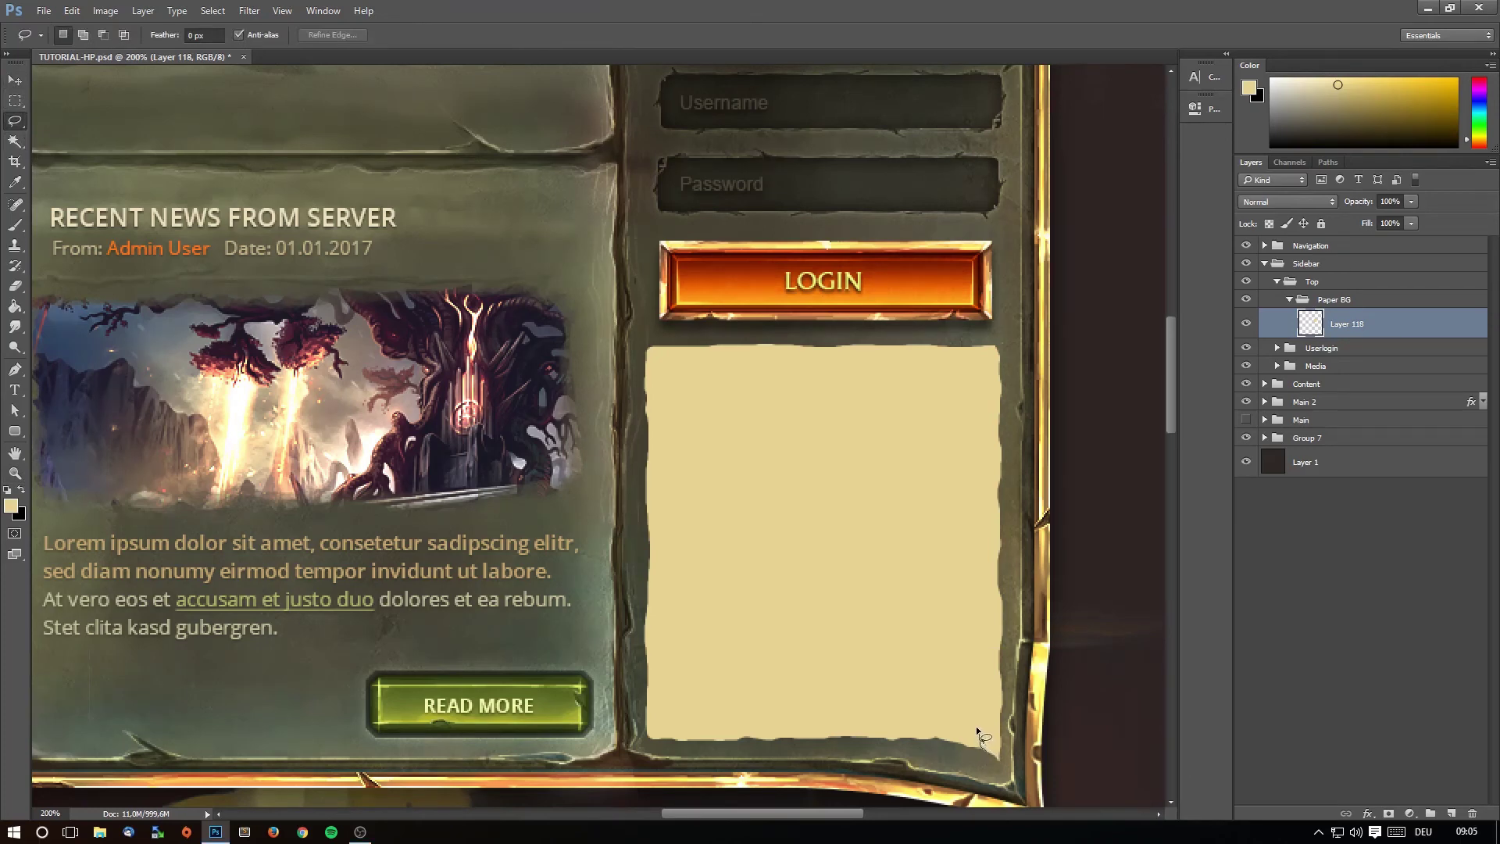
Cut small torn notches near the bottom-right corner and along the left edge.
drag(976, 740, 983, 746)
click(988, 752)
drag(982, 761, 991, 766)
click(959, 752)
drag(666, 515, 612, 482)
drag(641, 520, 645, 540)
drag(656, 664, 624, 722)
Notch several small slivers out of the paper's right edge.
drag(1006, 411, 1006, 489)
drag(1004, 448, 1008, 486)
key(ctrl+d)
drag(990, 556, 1004, 517)
key(ctrl+d)
drag(995, 557, 1008, 516)
click(1065, 501)
key(ctrl+z)
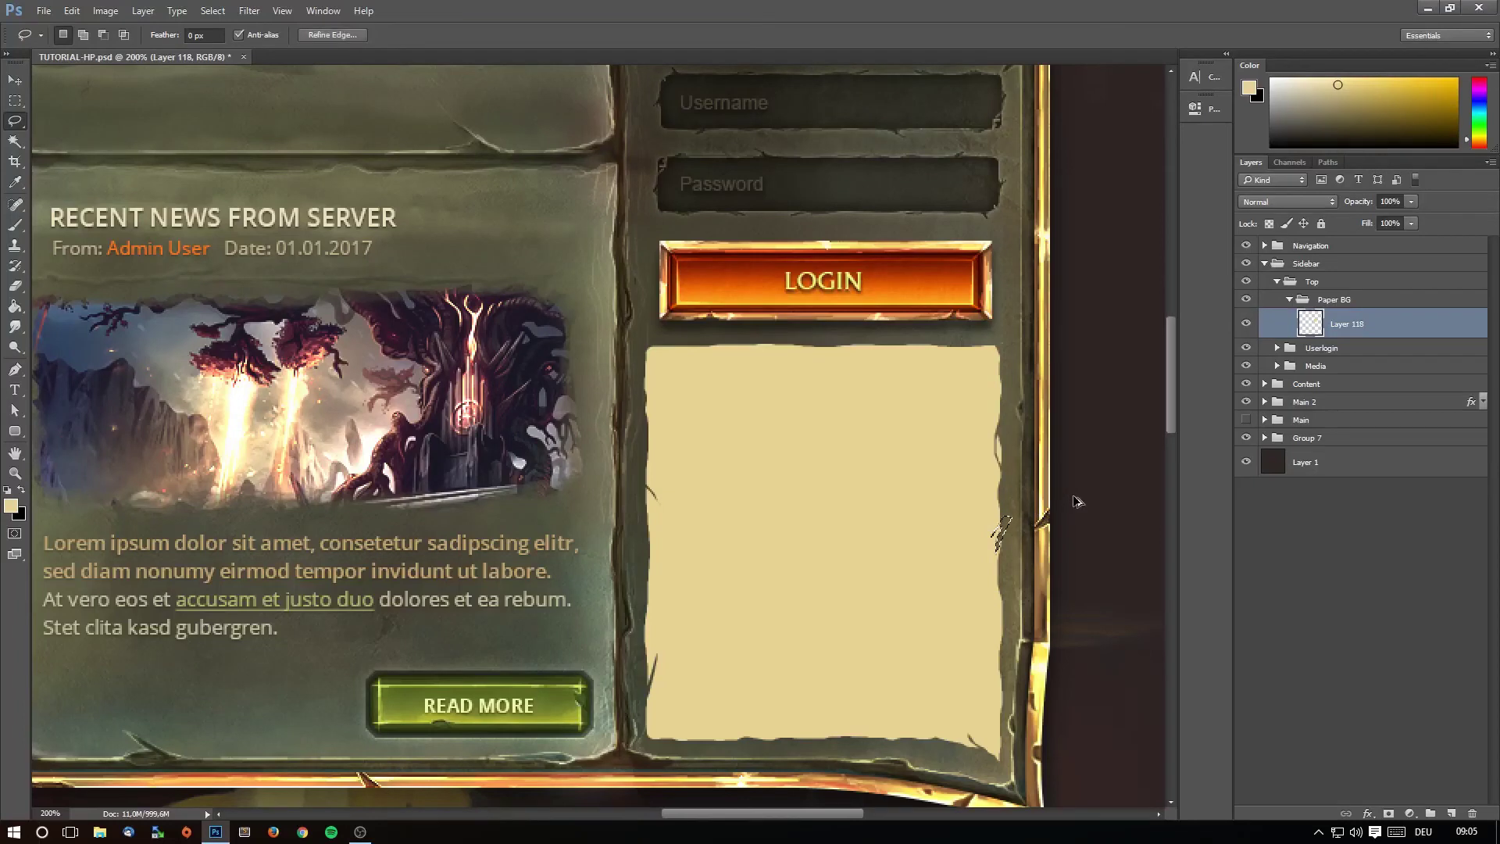
click(1047, 542)
Roughen the paper's top edge with ragged lasso cuts.
drag(681, 346, 664, 344)
click(845, 349)
drag(962, 345, 958, 344)
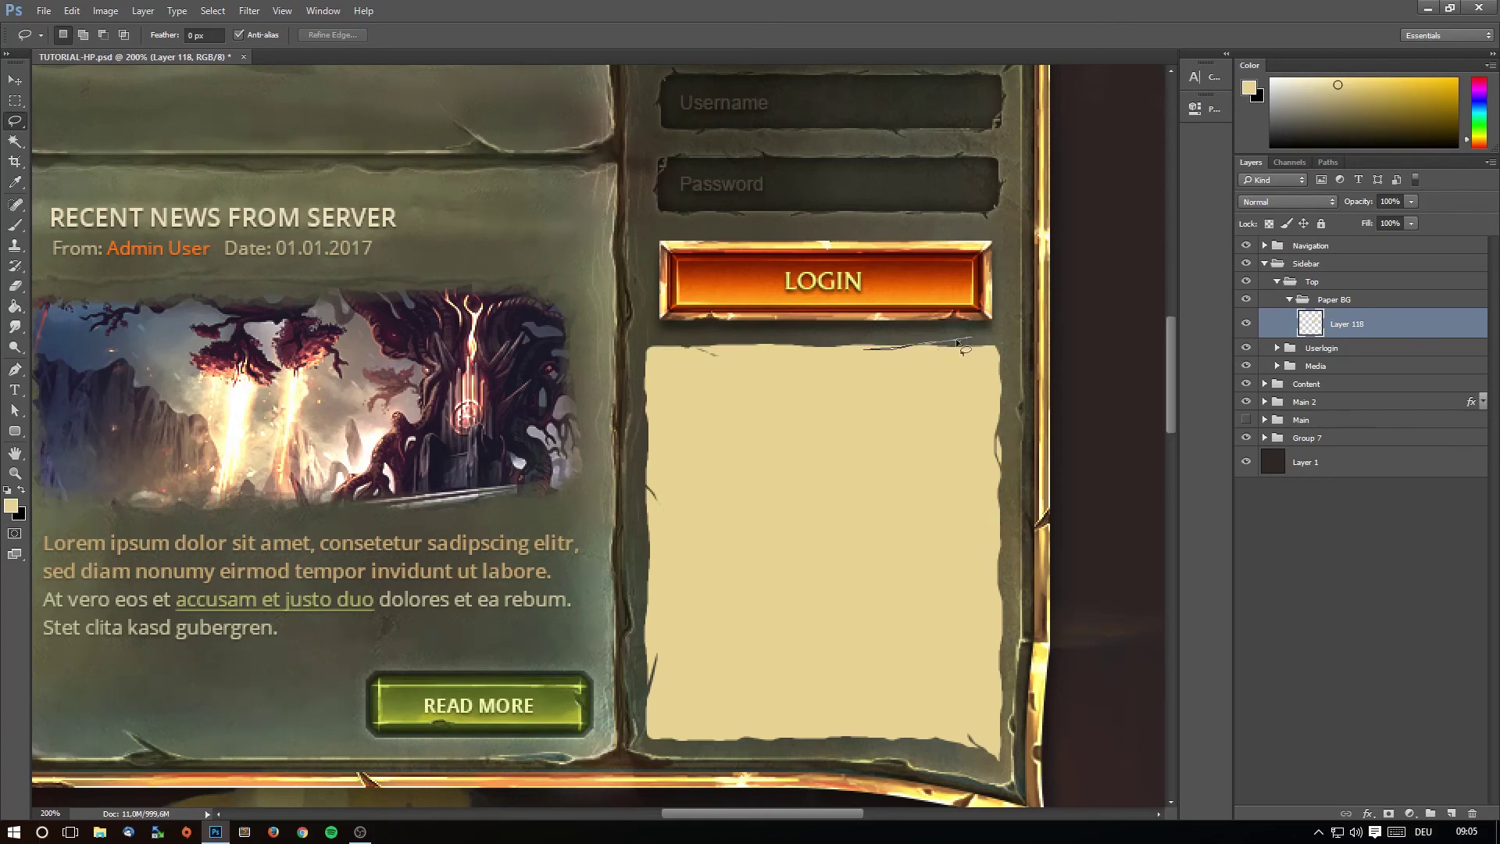
drag(942, 346, 1013, 330)
click(1032, 335)
scroll(1029, 525, down, 1)
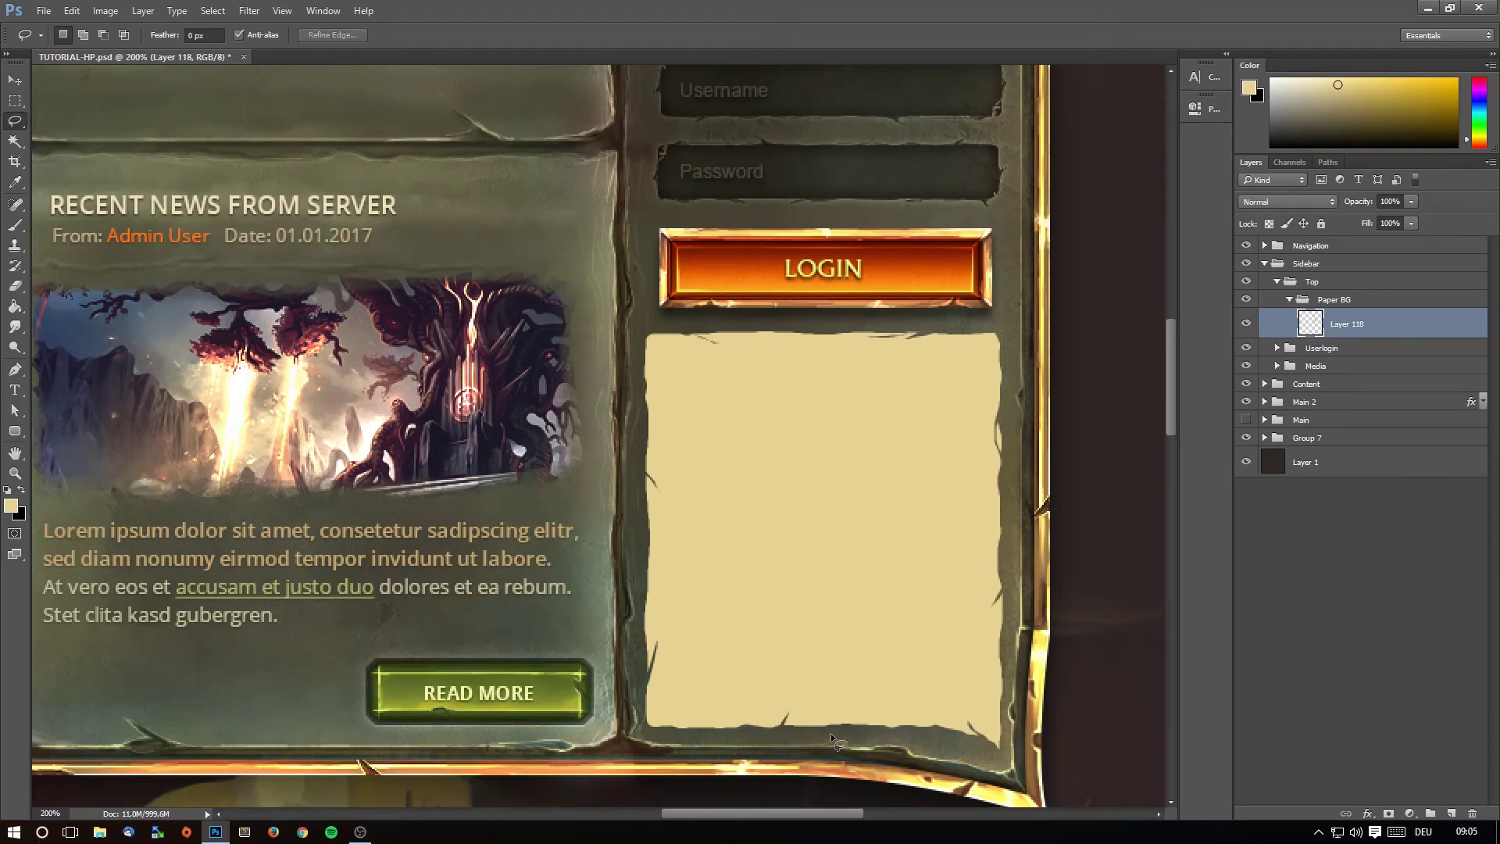
Cut final small notches at the paper's top-left corner and left edge.
drag(636, 383, 663, 349)
click(640, 361)
drag(655, 388, 641, 332)
click(641, 361)
click(641, 332)
click(16, 472)
Add Layer 119 and select a small square at the paper's top-left corner.
click(634, 343)
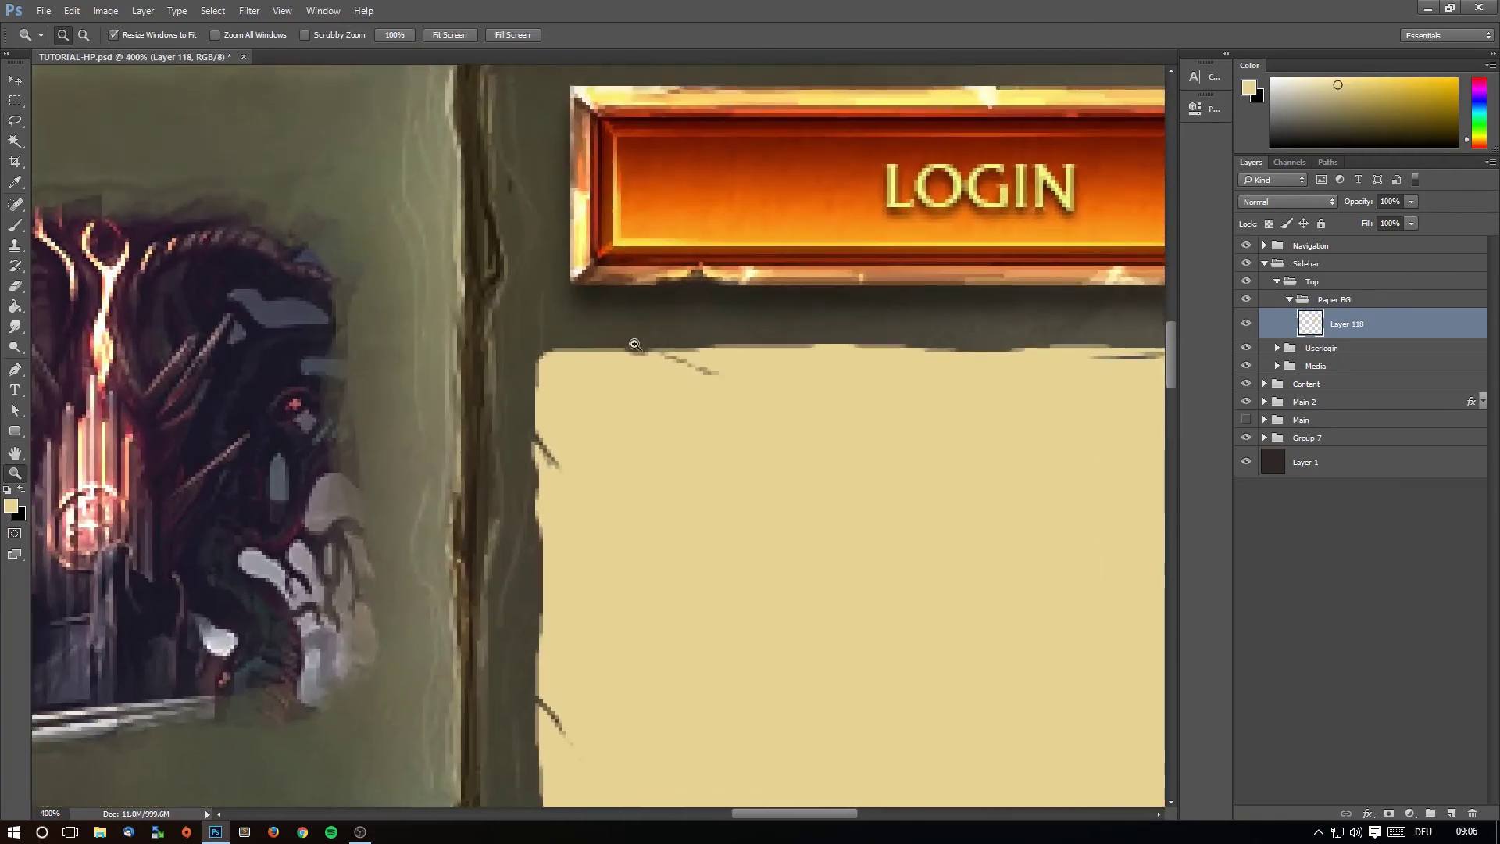
key(ctrl+shift+alt+n)
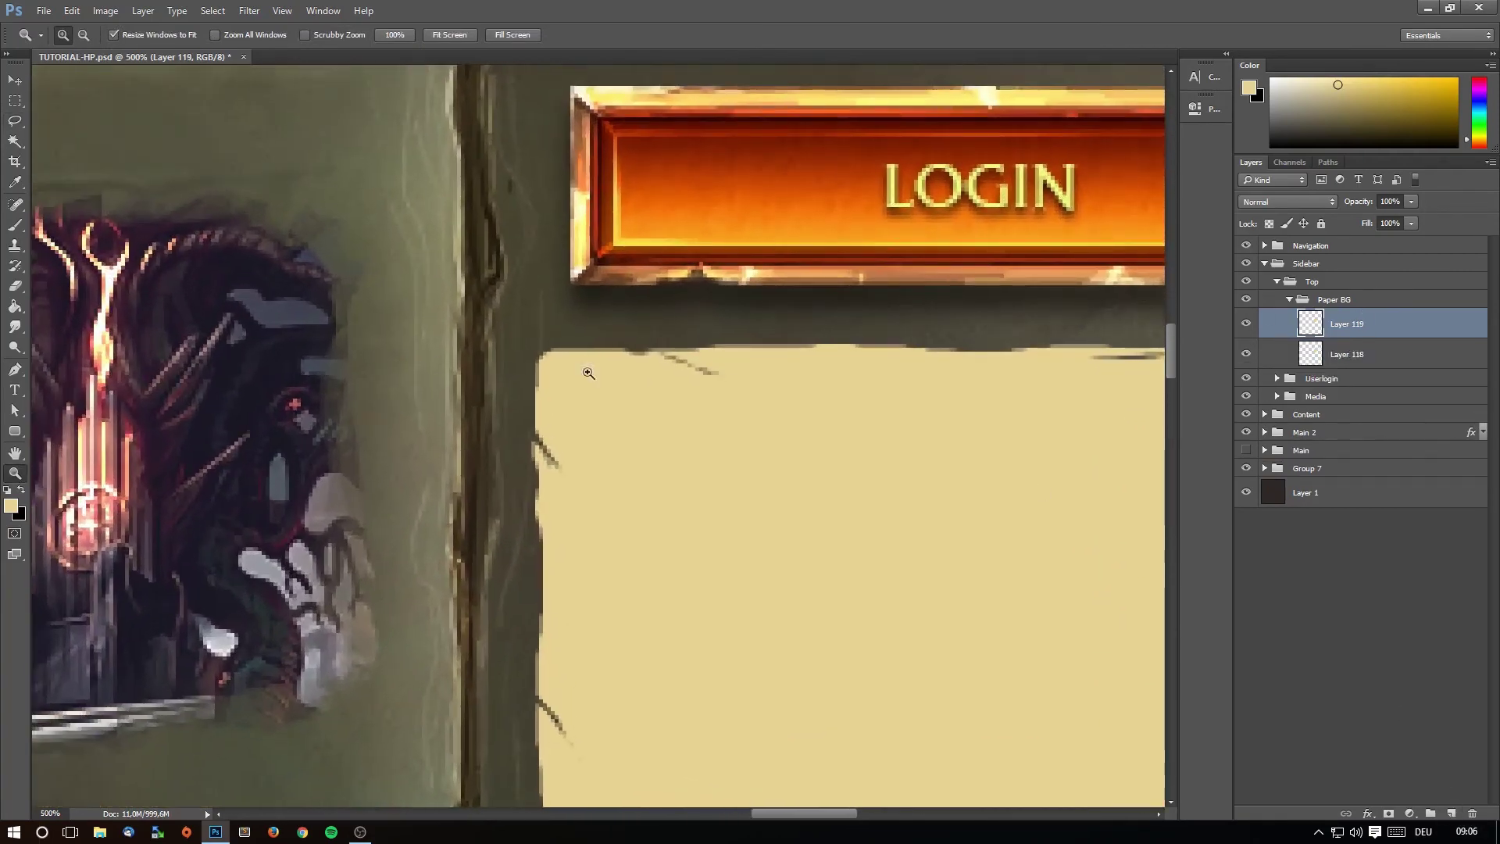
click(14, 101)
drag(532, 344, 570, 406)
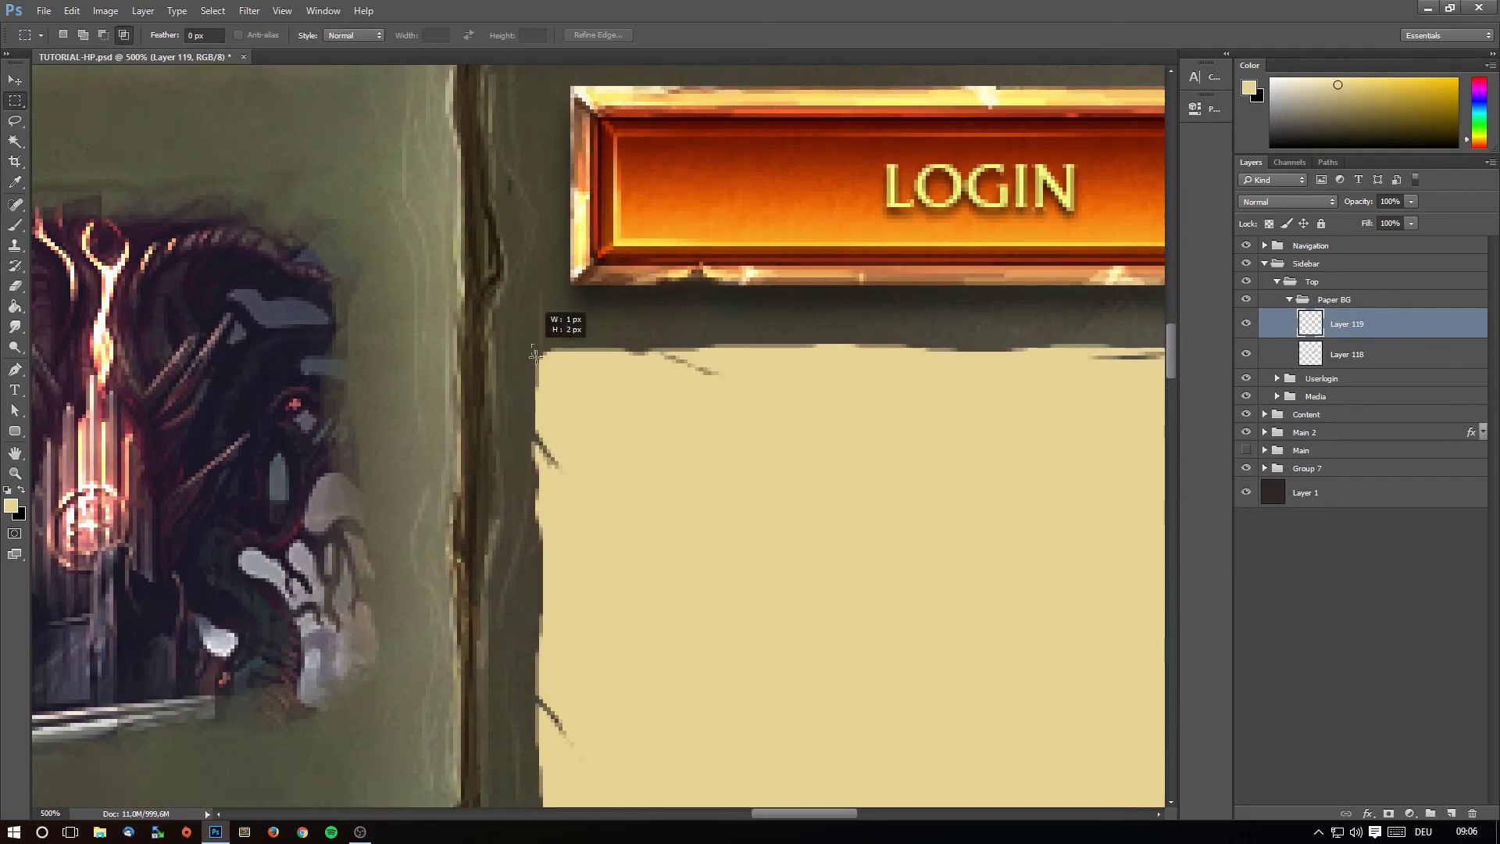
drag(536, 349, 581, 403)
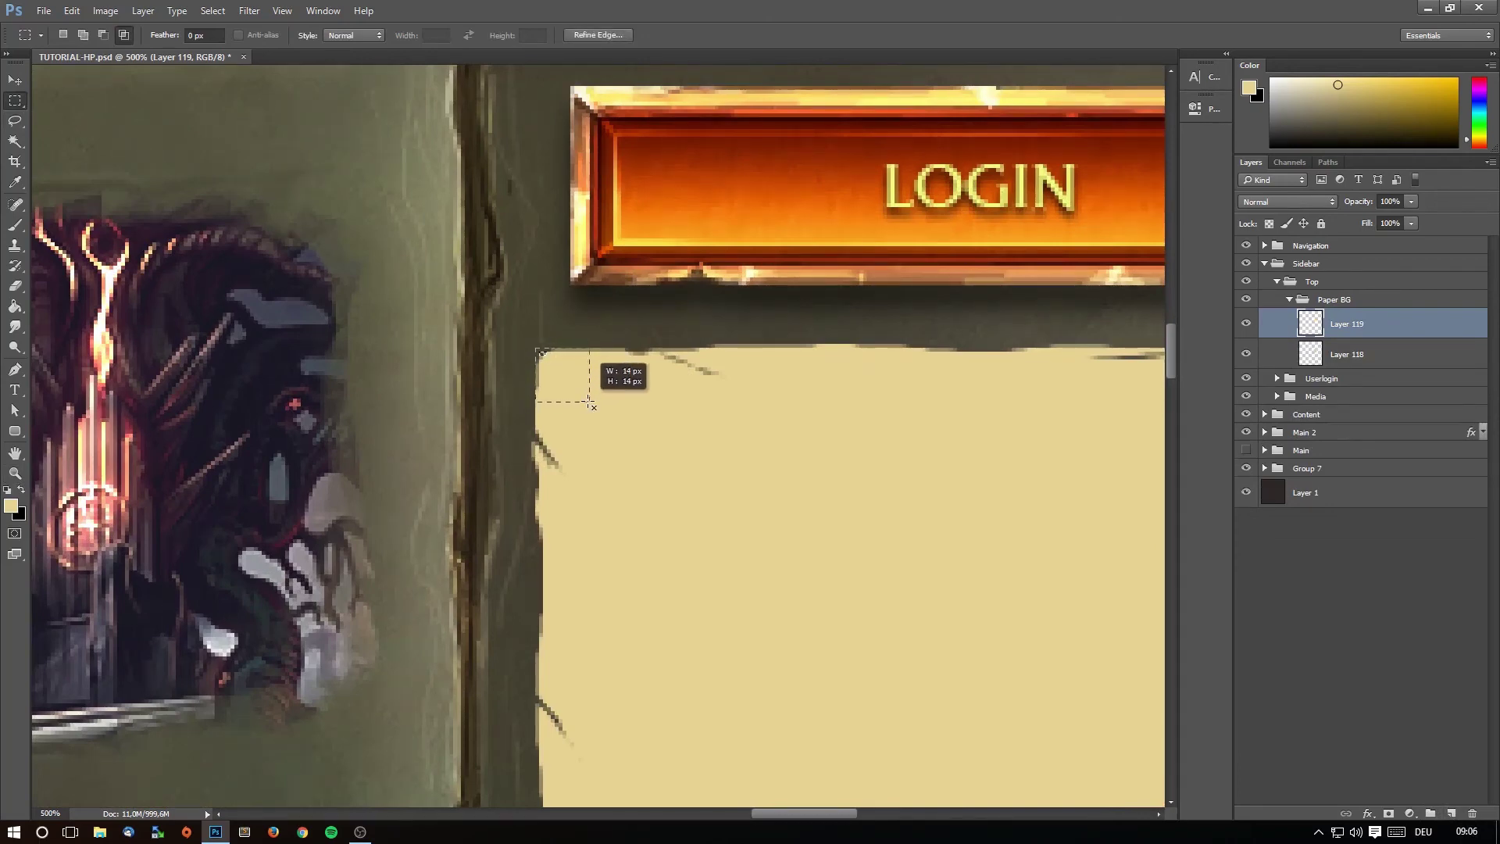
mouse_move(584, 404)
mouse_down()
mouse_move(539, 352)
mouse_move(578, 389)
mouse_up()
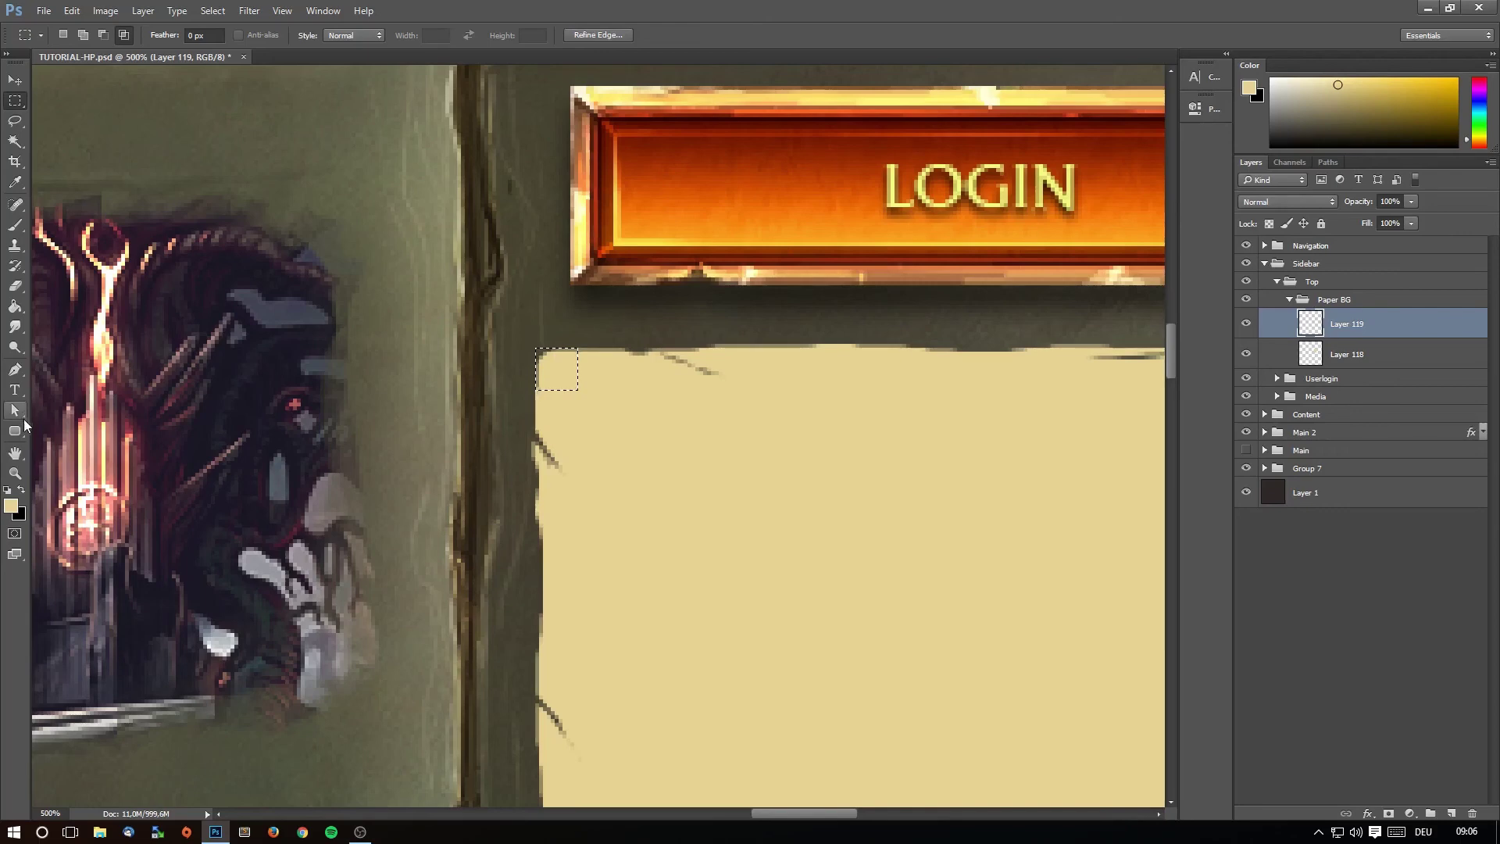
Fill the square selection with black and deselect it.
click(14, 473)
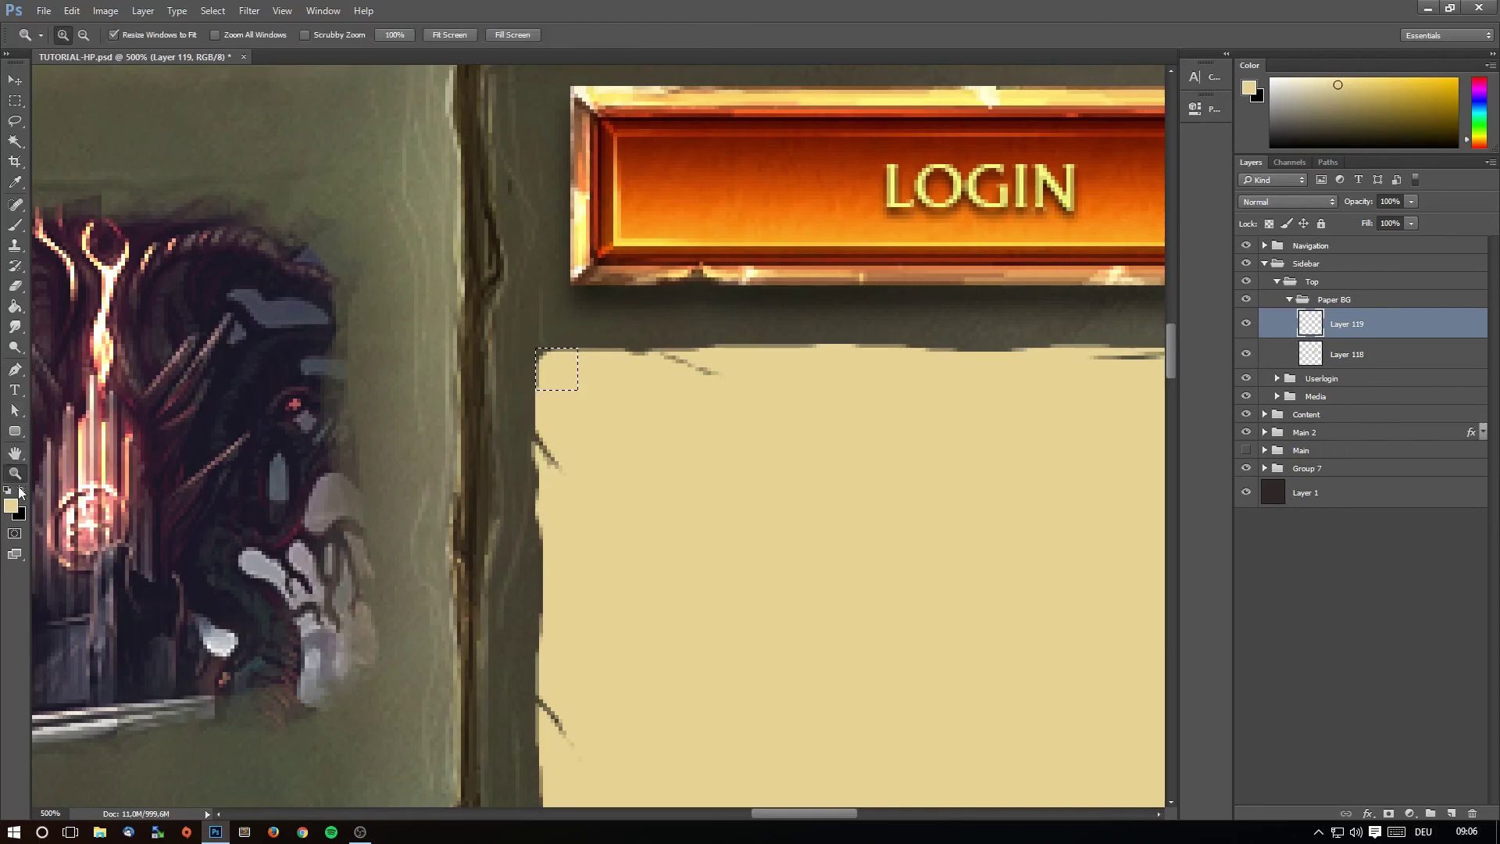
click(15, 307)
click(541, 369)
key(ctrl+d)
key(m)
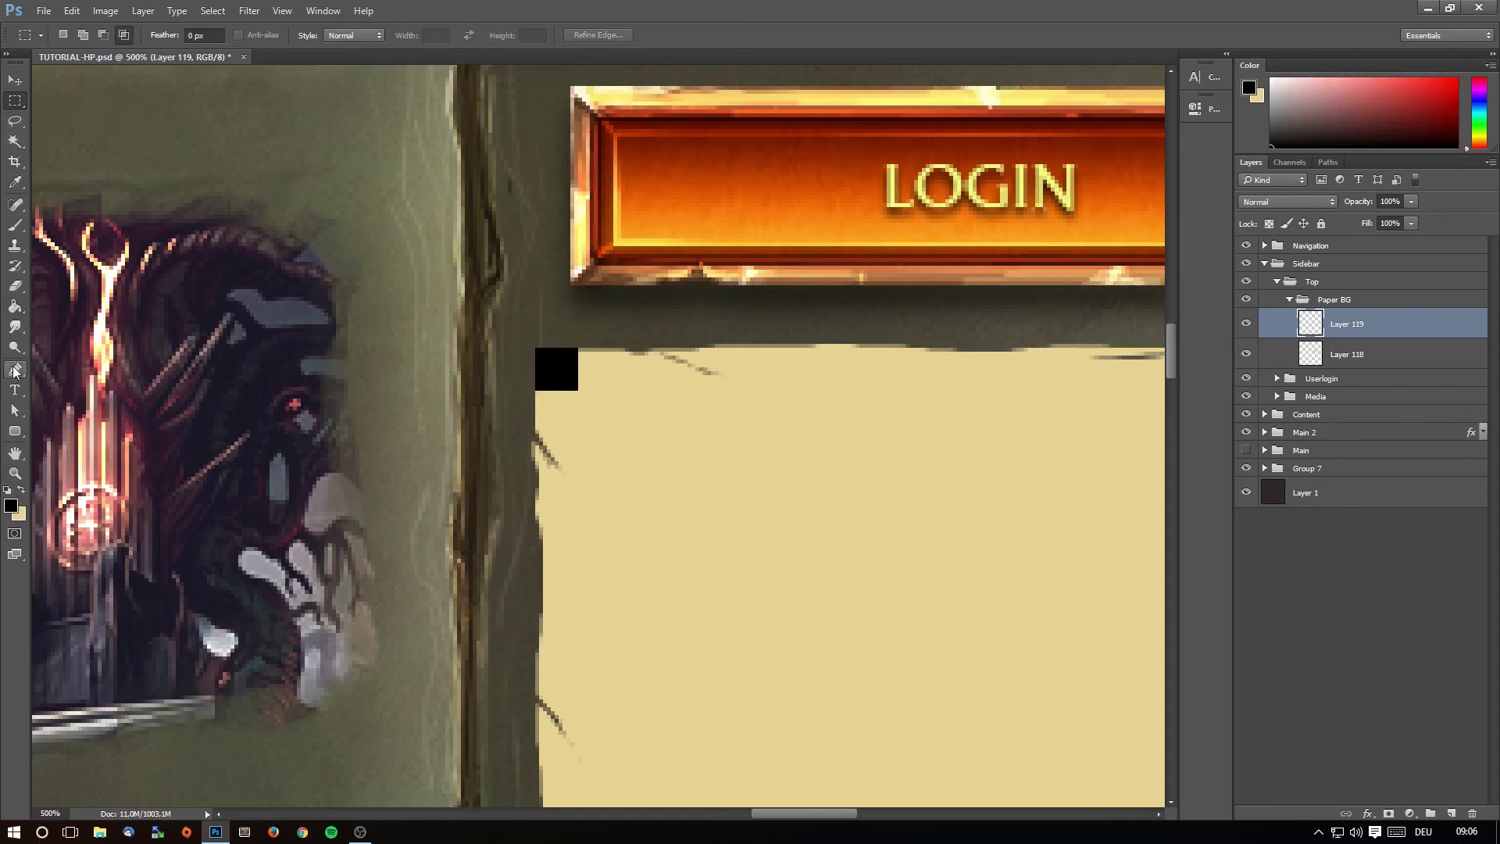
click(15, 120)
right_click(15, 120)
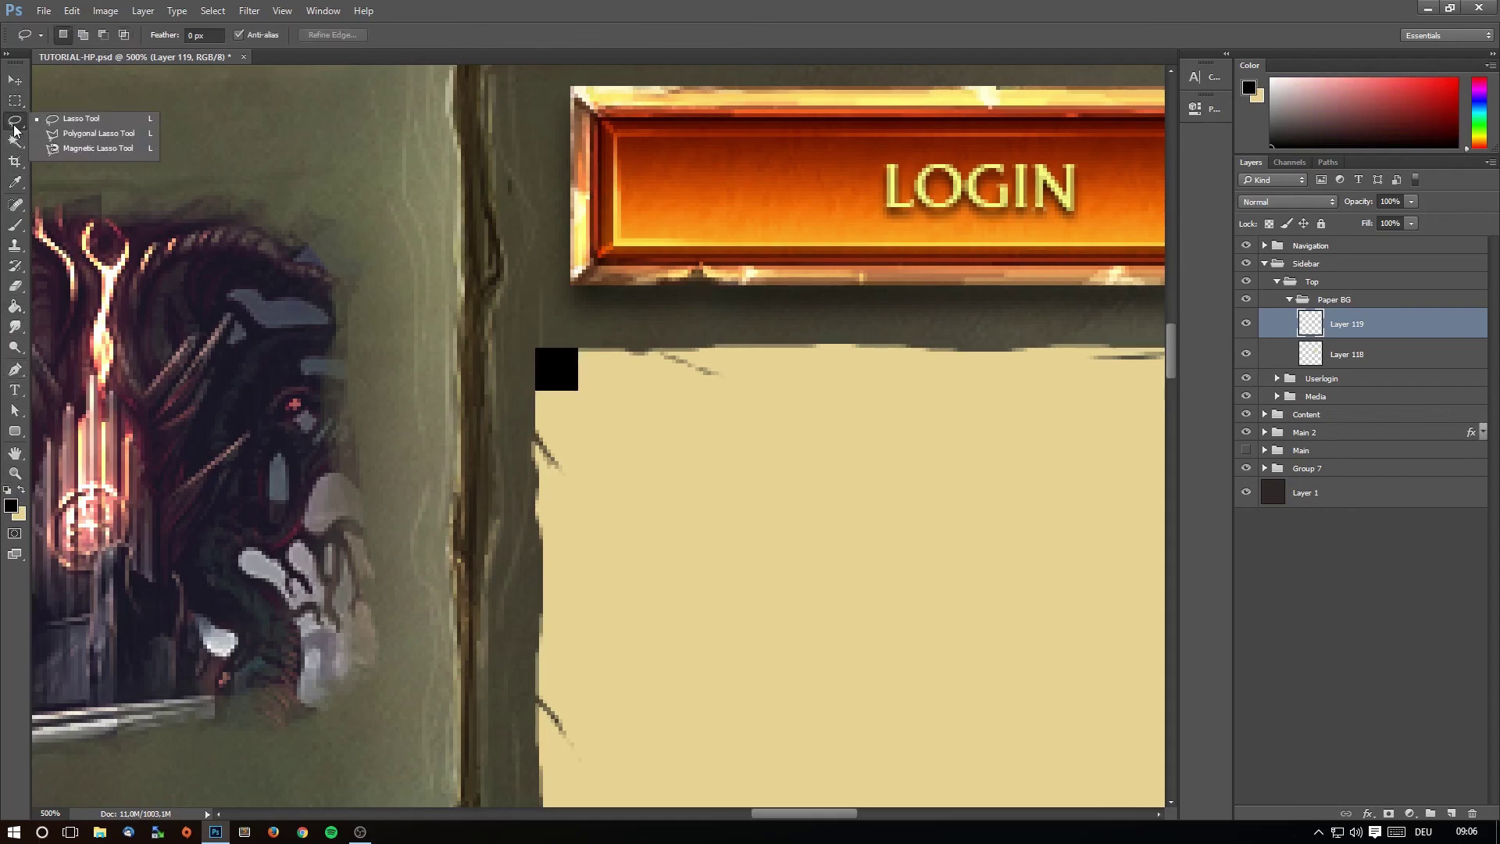
Draw a triangular polygon selection at the paper corner and select paper Layer 118.
click(76, 135)
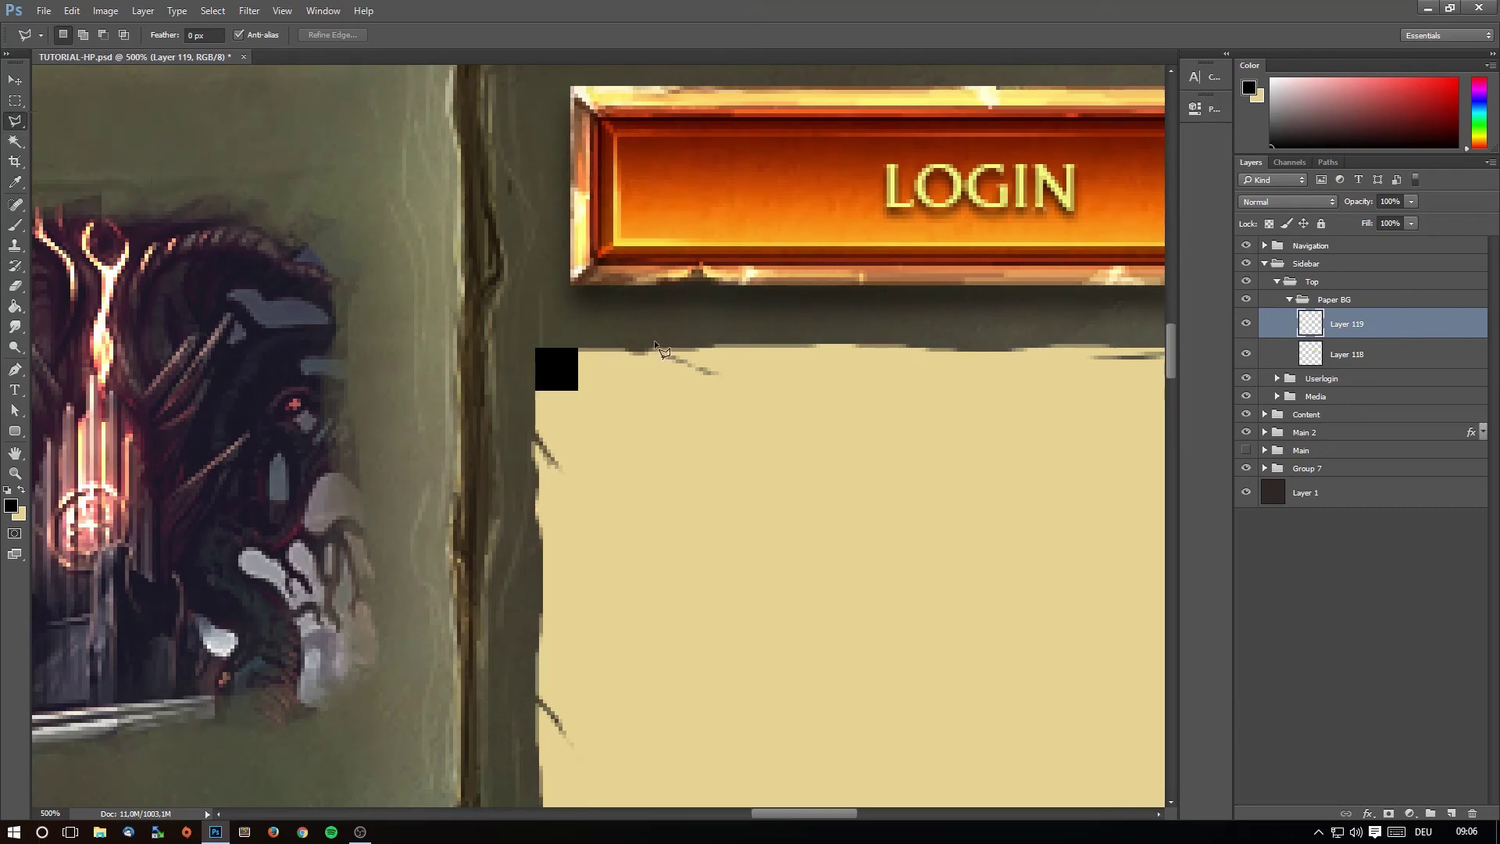
click(577, 349)
click(535, 391)
click(519, 310)
click(573, 321)
click(578, 349)
click(1245, 325)
click(1311, 358)
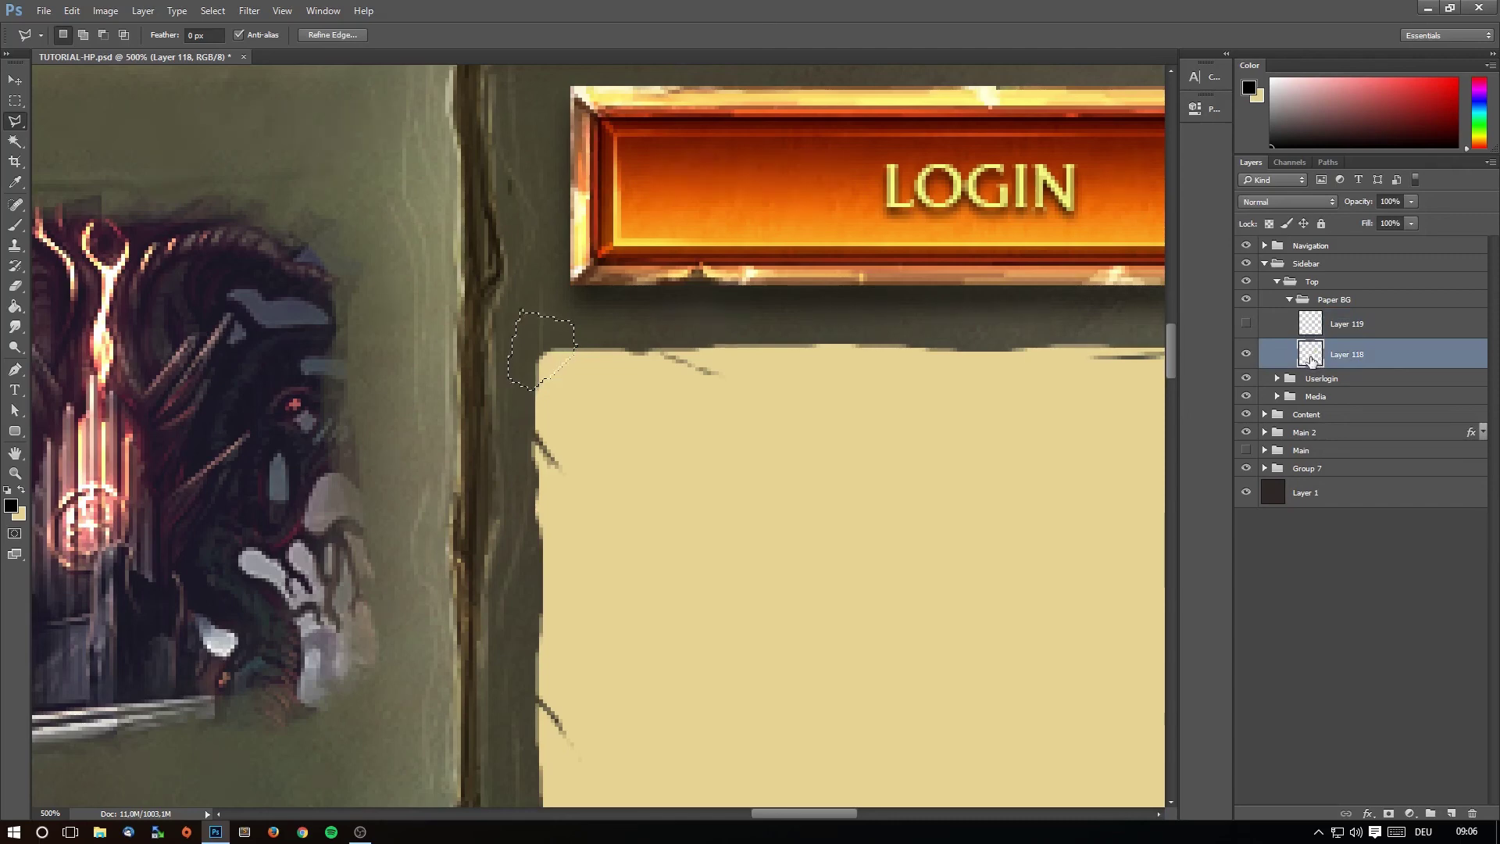
click(1245, 354)
click(1245, 354)
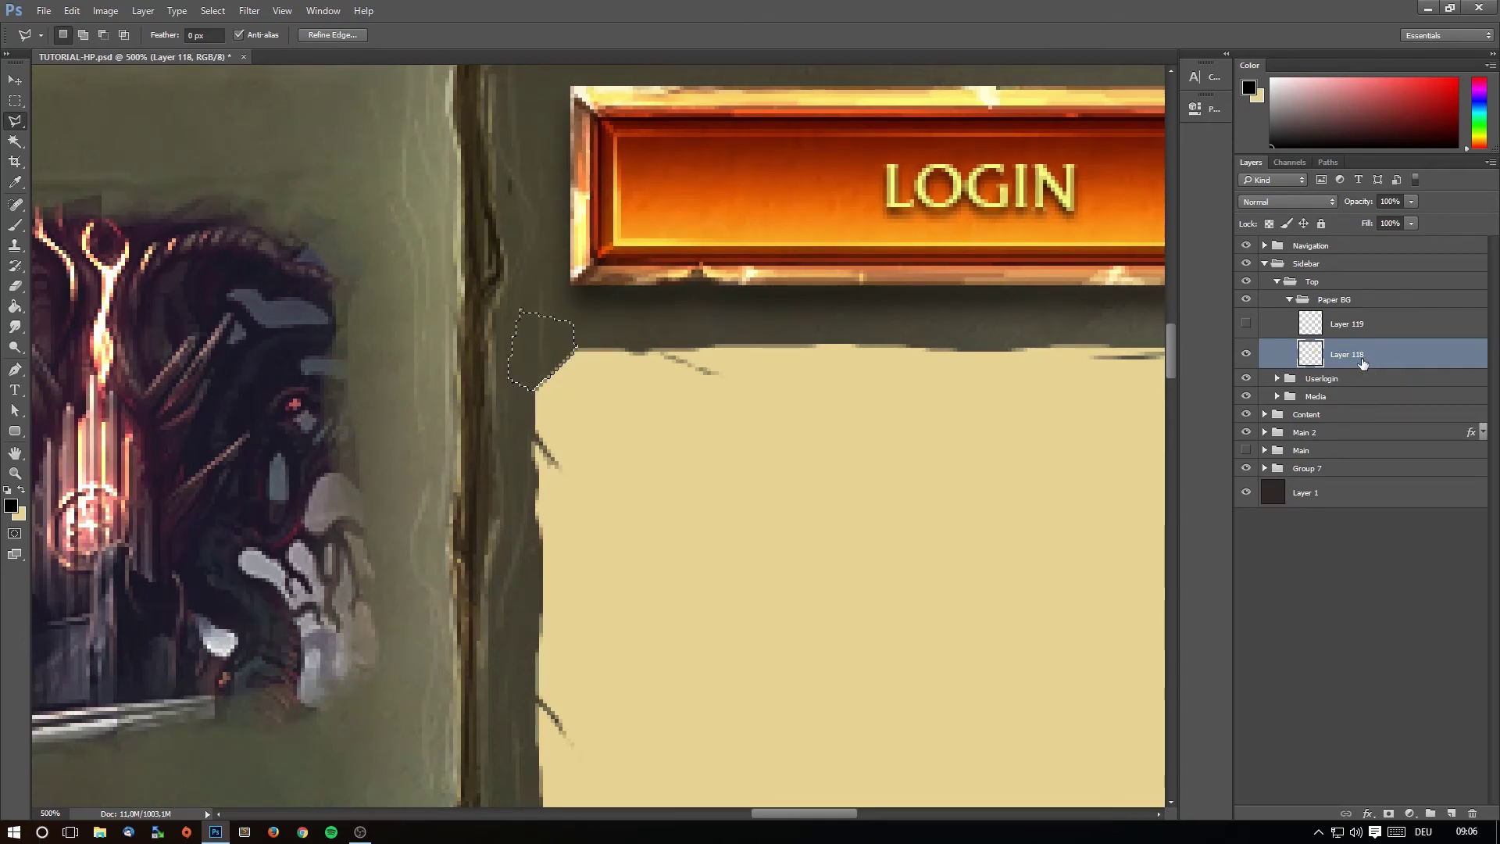
Copy the corner piece to a new layer and flip it vertically and horizontally.
key(ctrl+j)
drag(569, 362, 537, 366)
key(ctrl+t)
right_click(537, 348)
click(579, 601)
right_click(527, 363)
click(594, 593)
Apply the flip, move the piece to the paper's top-left corner, and reshow the black square.
drag(554, 368, 566, 387)
key(m)
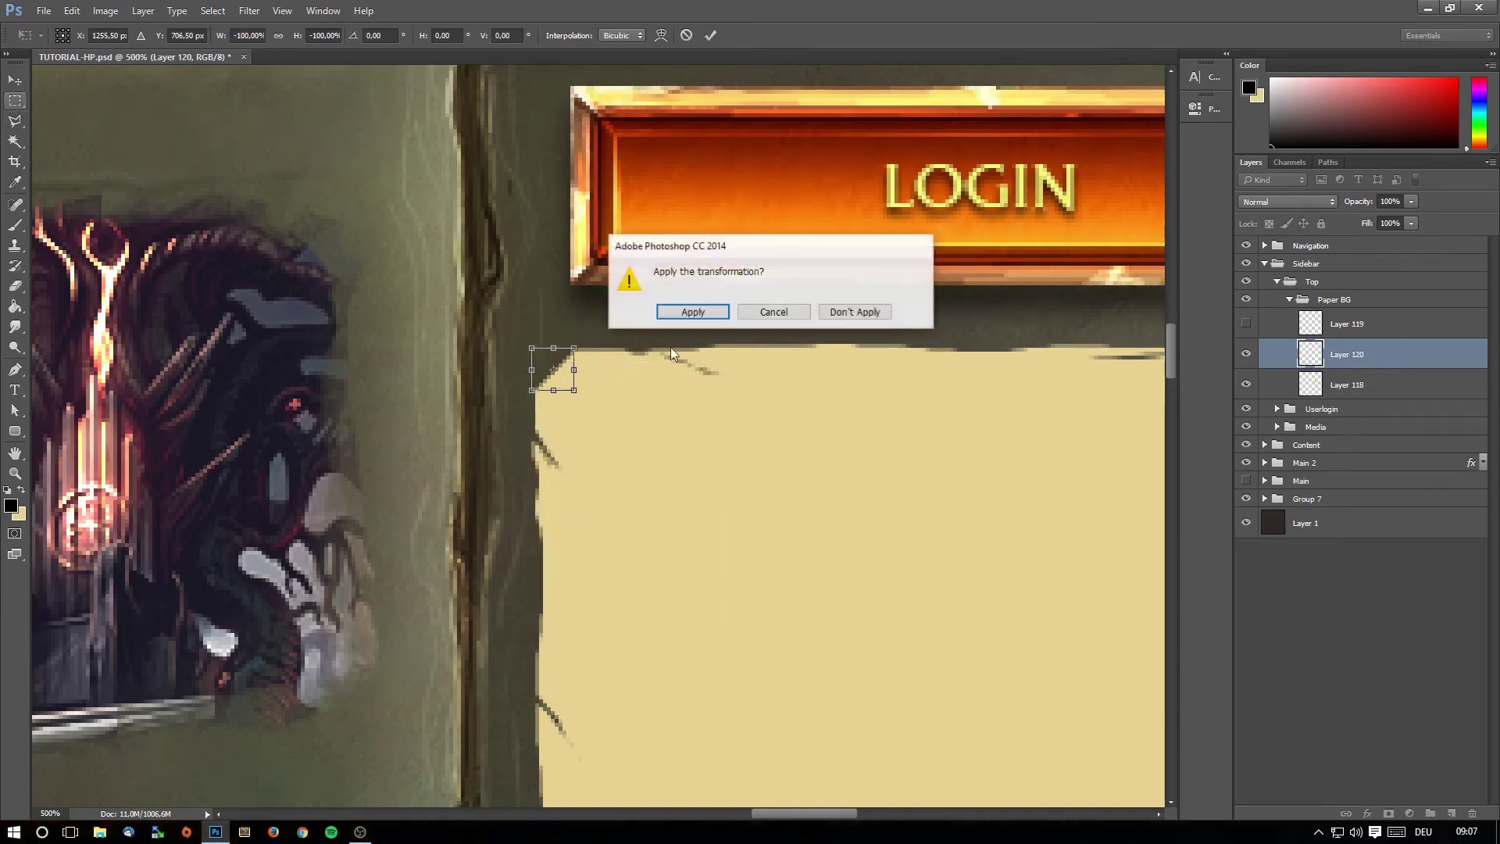
key(Return)
key(v)
mouse_move(591, 317)
mouse_down()
mouse_move(599, 329)
mouse_move(580, 303)
mouse_up()
click(1246, 323)
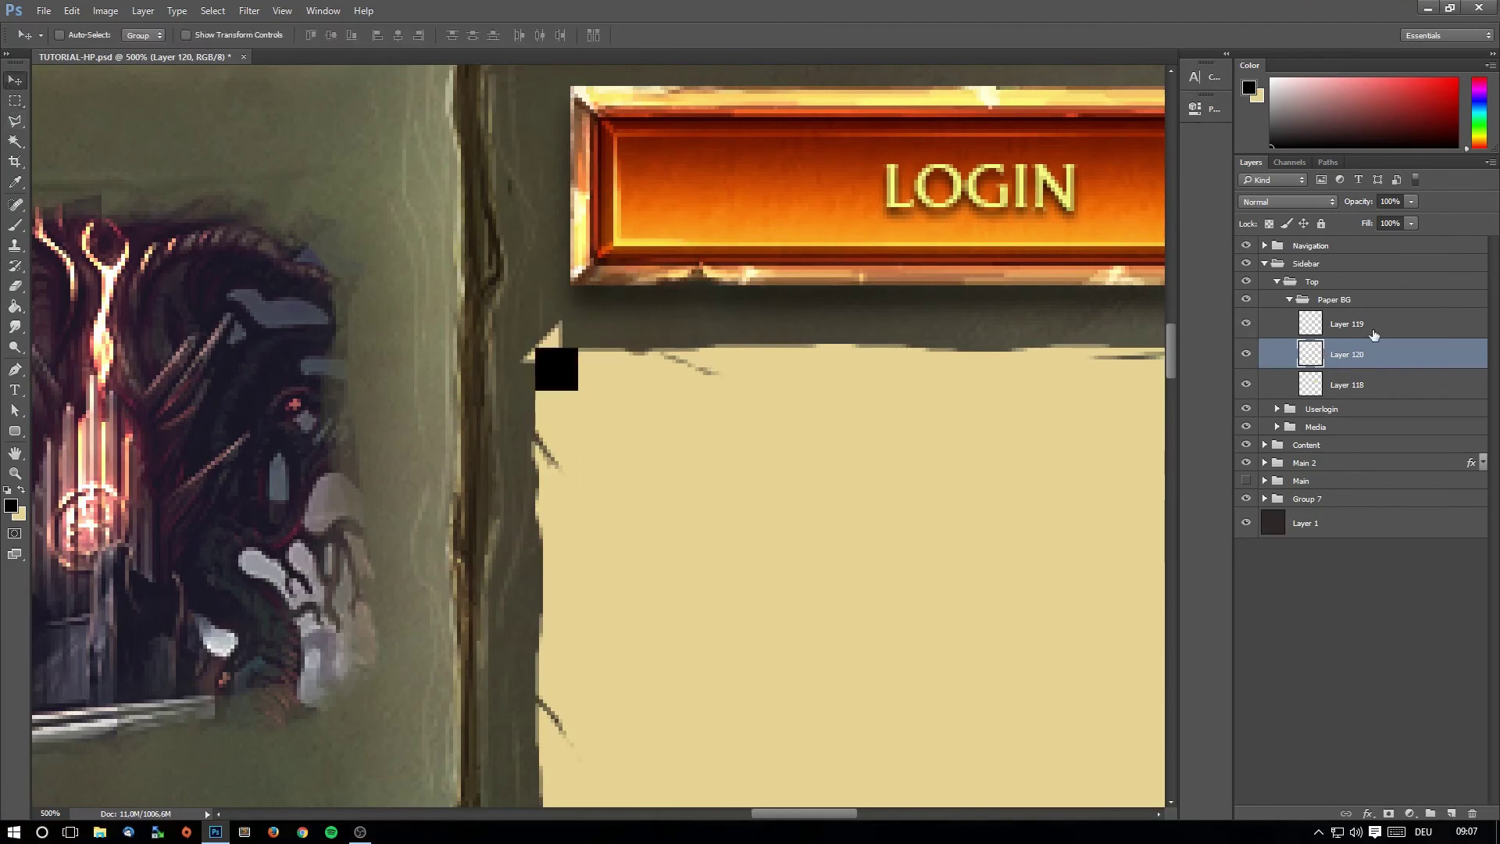
Move Layer 119's black square over the corner piece and clip it as a mask.
click(1373, 332)
drag(574, 344, 558, 317)
right_click(1384, 327)
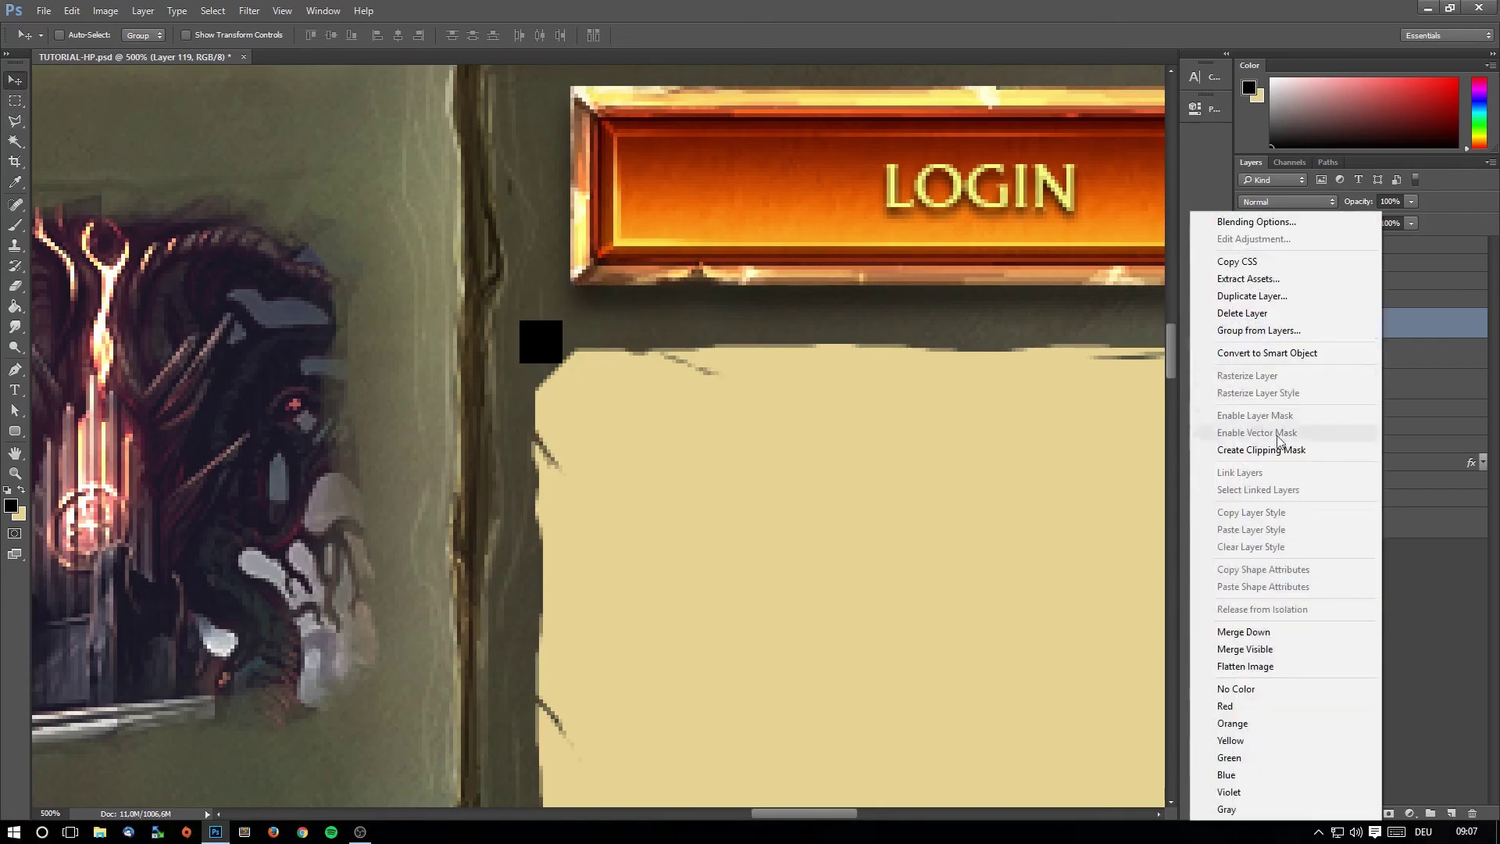
click(1274, 422)
ctrl+click(1282, 354)
drag(700, 356, 710, 367)
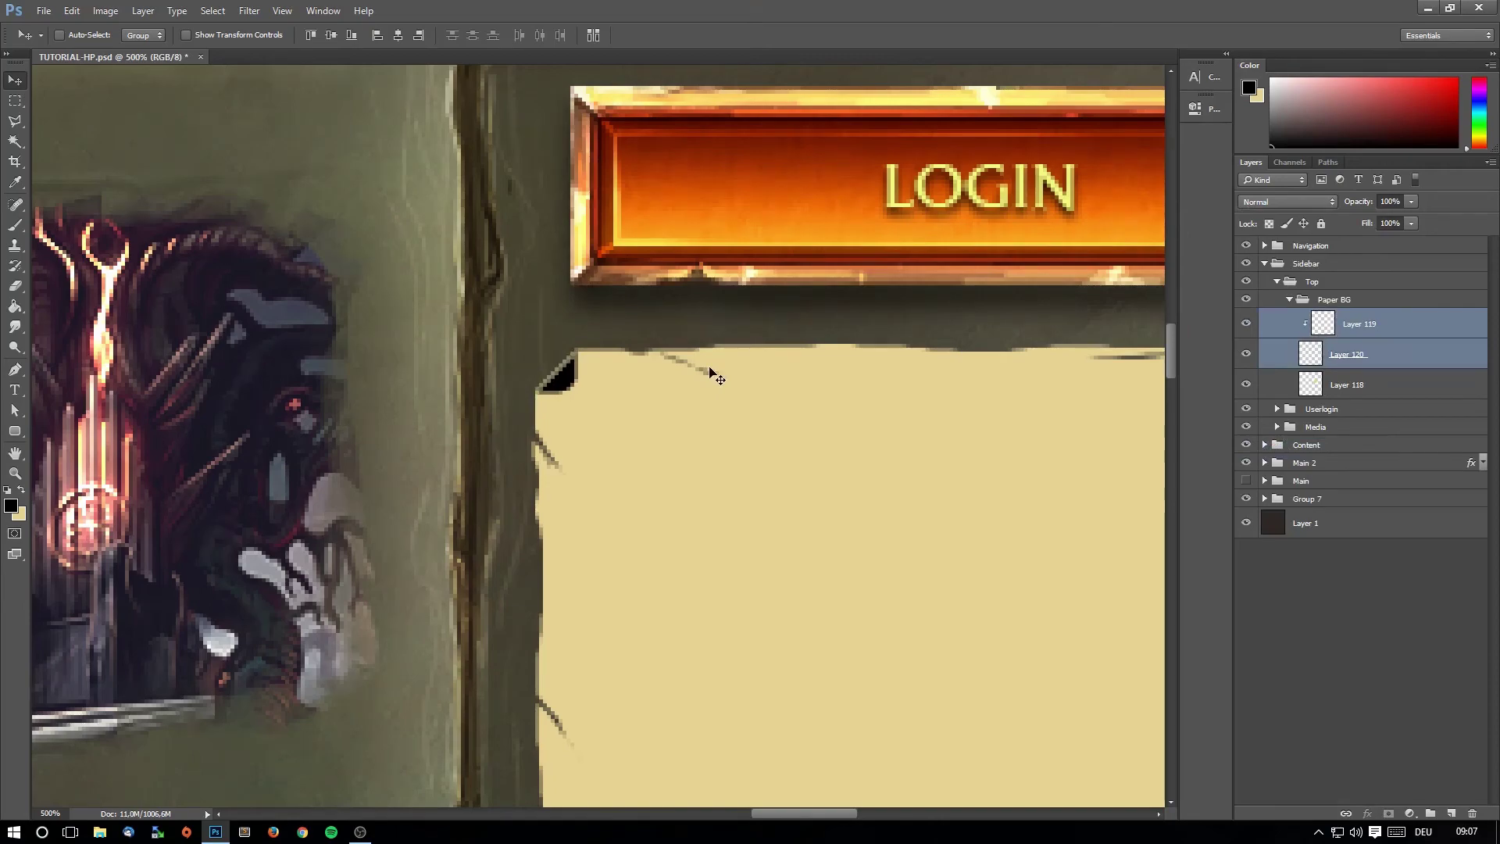
Zoom out to see the whole page, then zoom toward the paper's left edge below LOGIN.
click(19, 472)
click(84, 34)
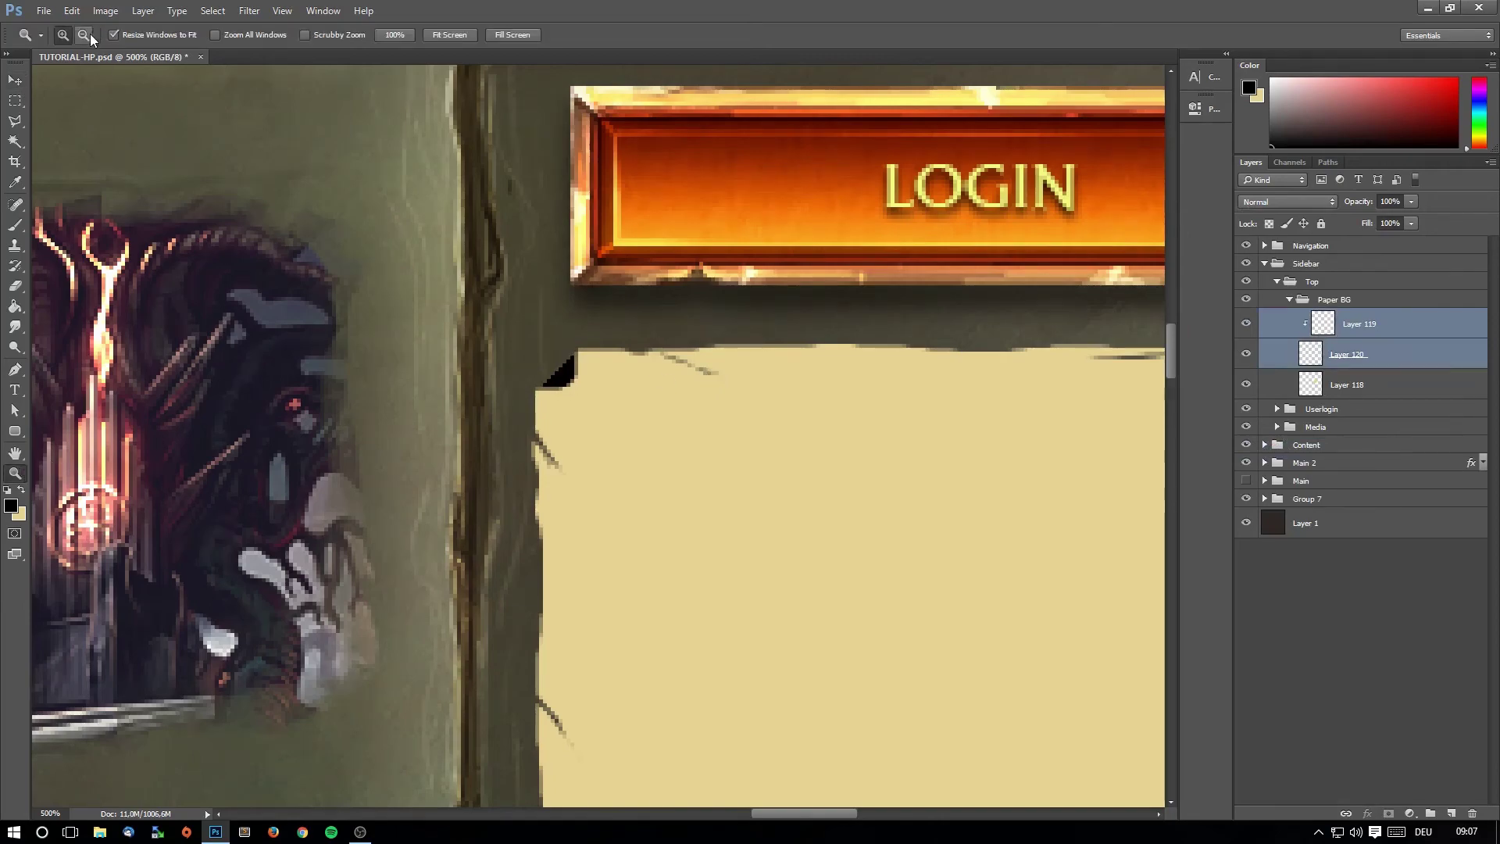
click(703, 365)
click(703, 365)
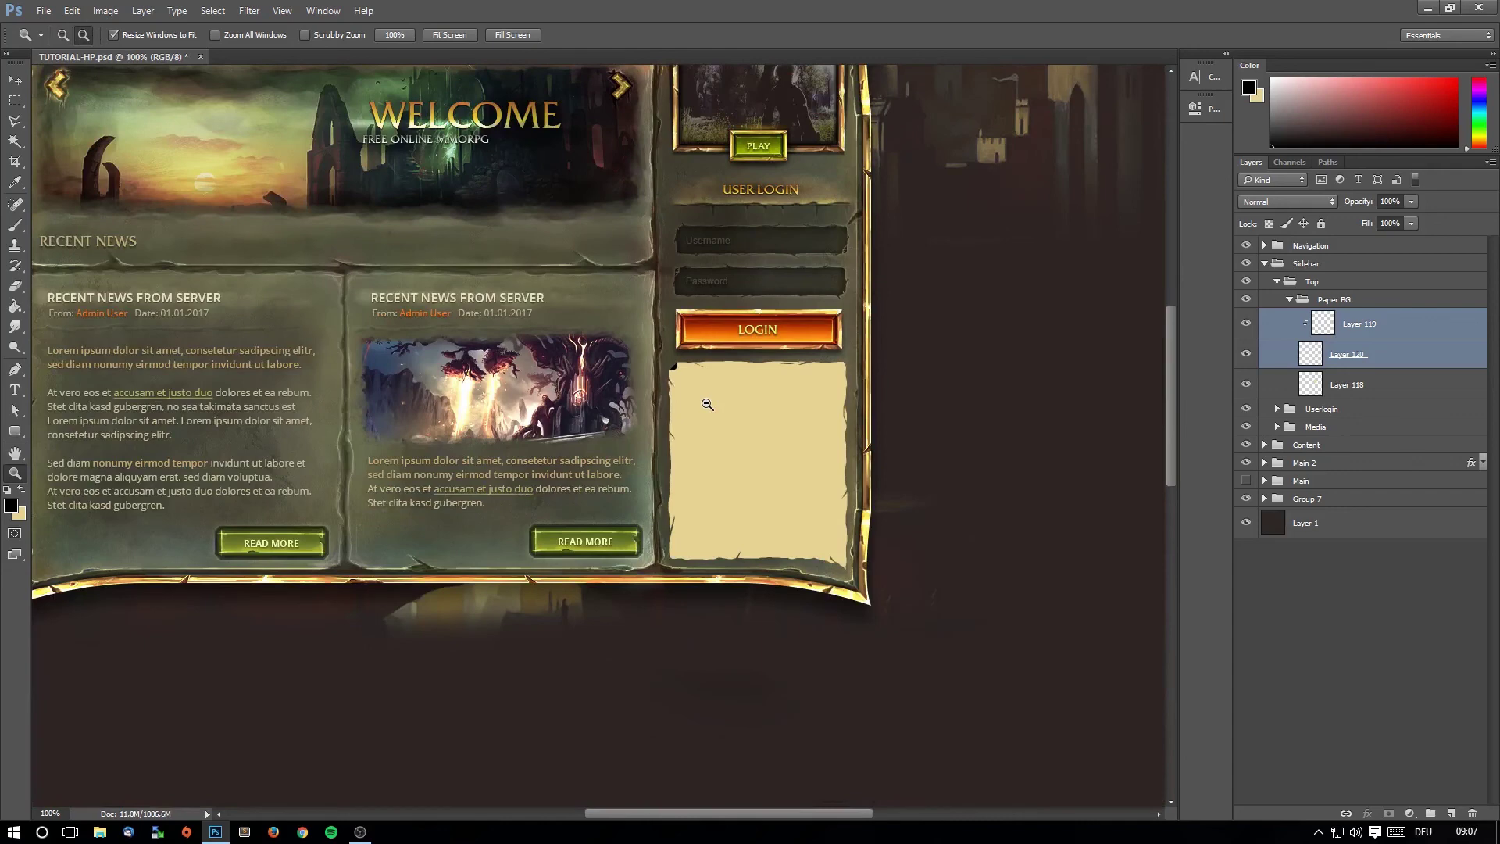
click(63, 34)
Undo the old fold: unclip, delete the corner piece and black square layer, and deselect.
click(715, 370)
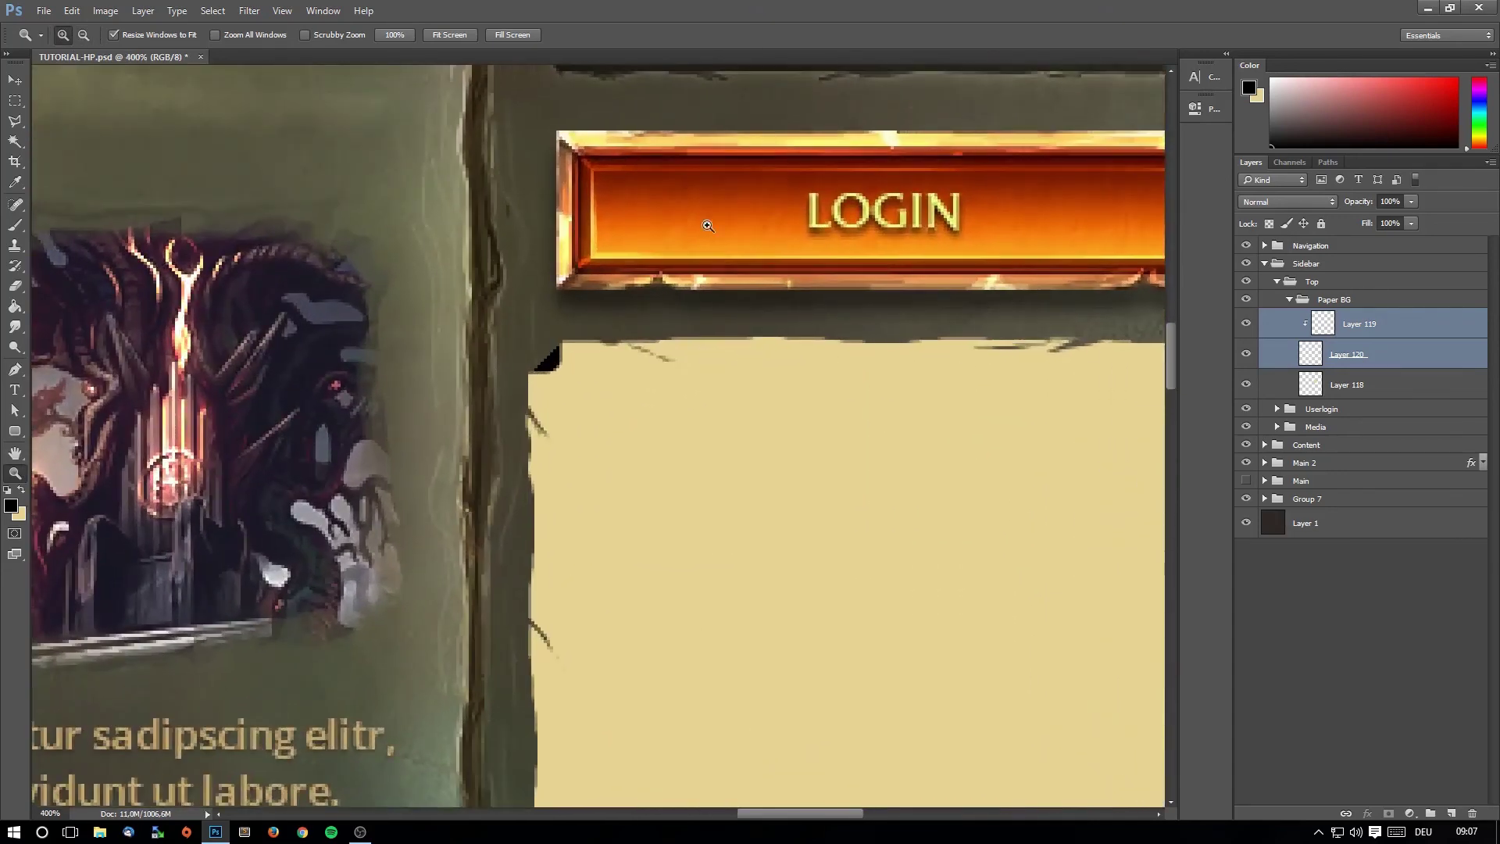
click(24, 101)
key(ctrl+z)
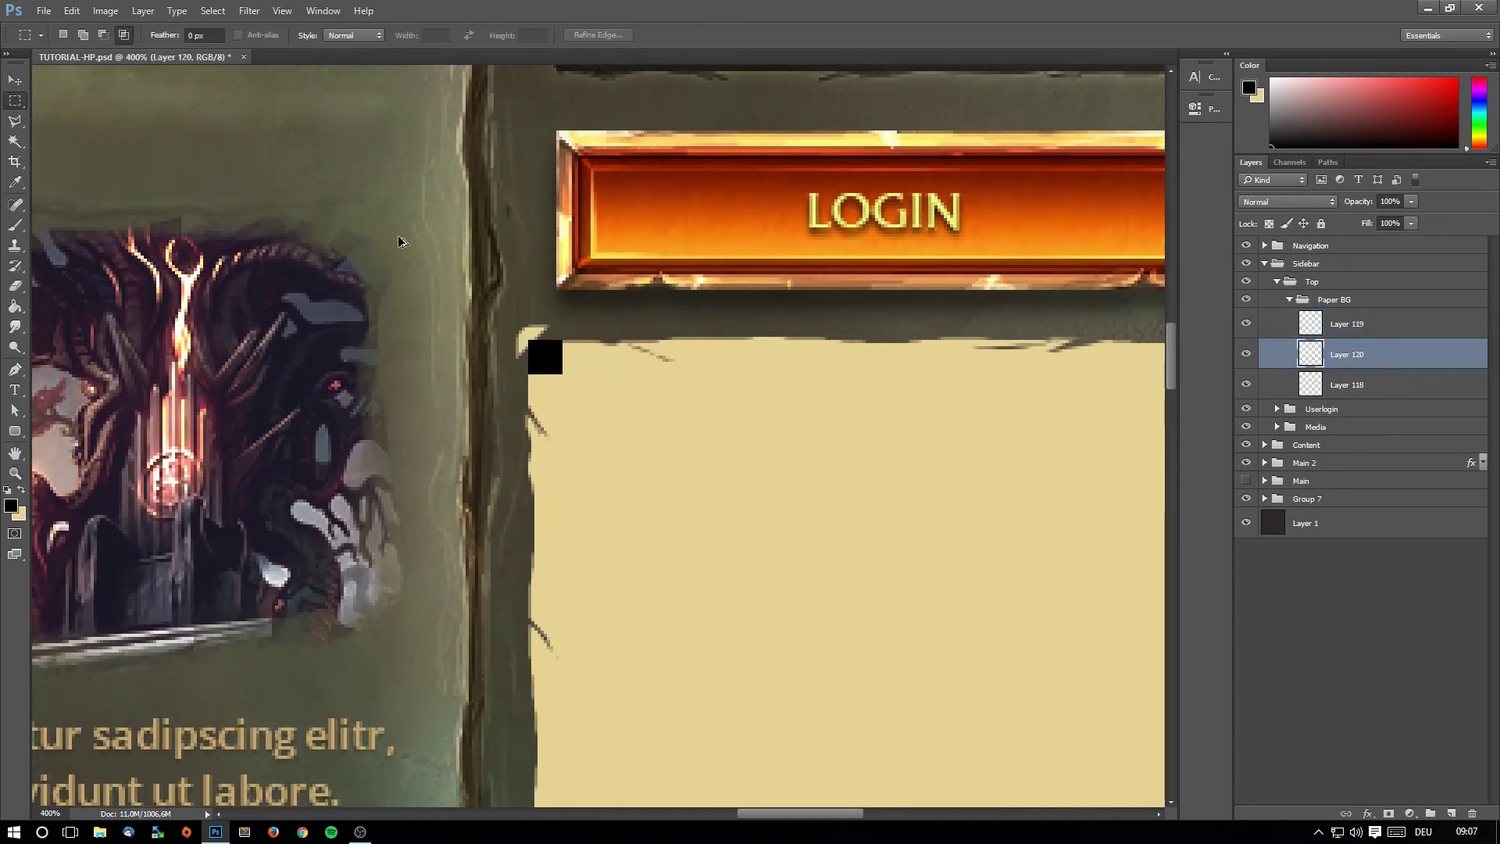
key(ctrl+alt+z)
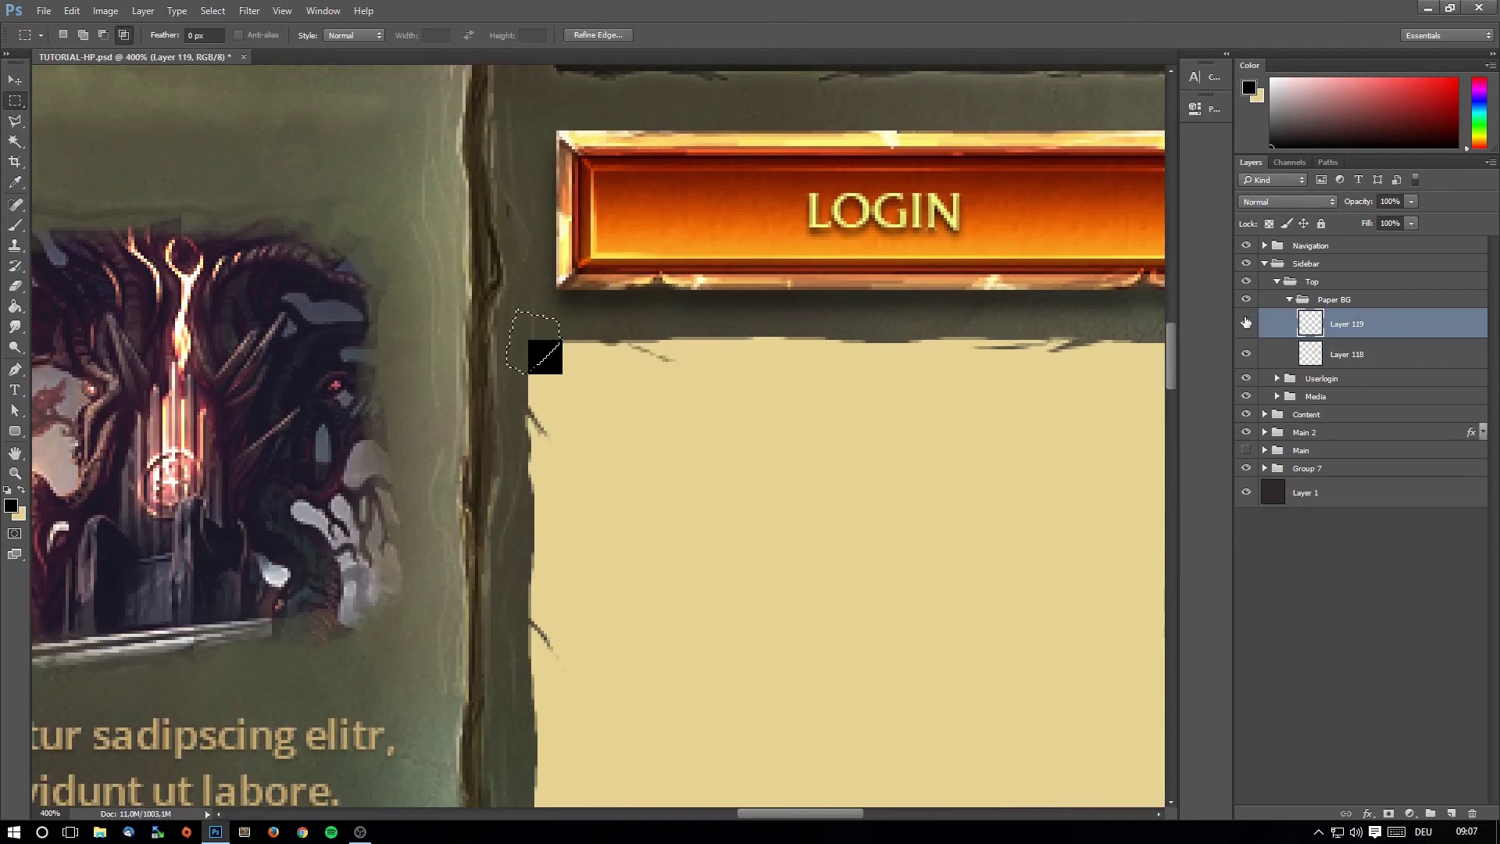
click(1245, 322)
key(ctrl+d)
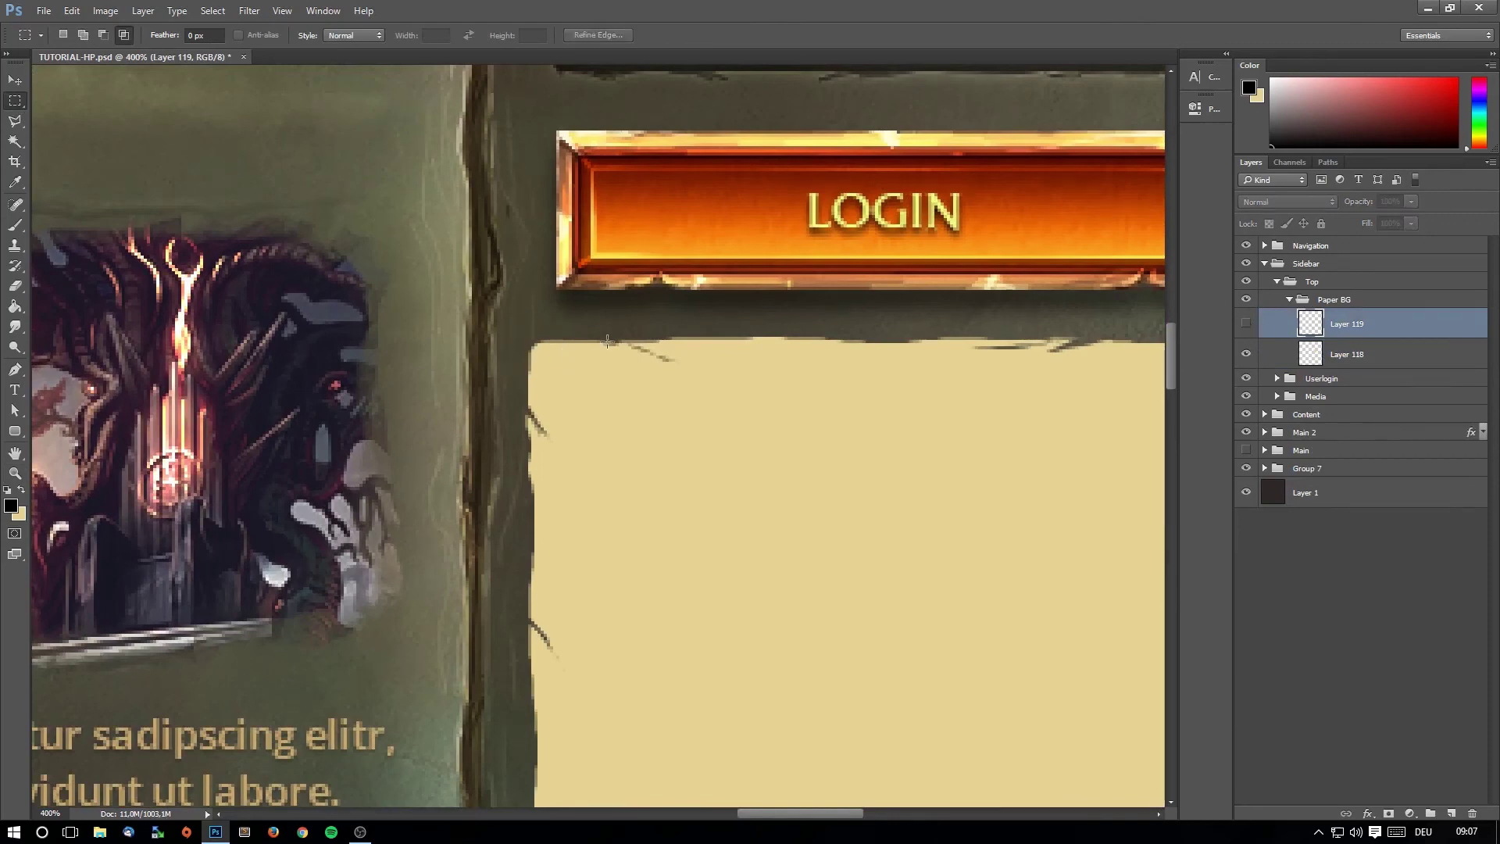
click(18, 473)
click(434, 300)
key(Delete)
On a new layer, fill a small black square at the paper's top-left corner.
click(1452, 813)
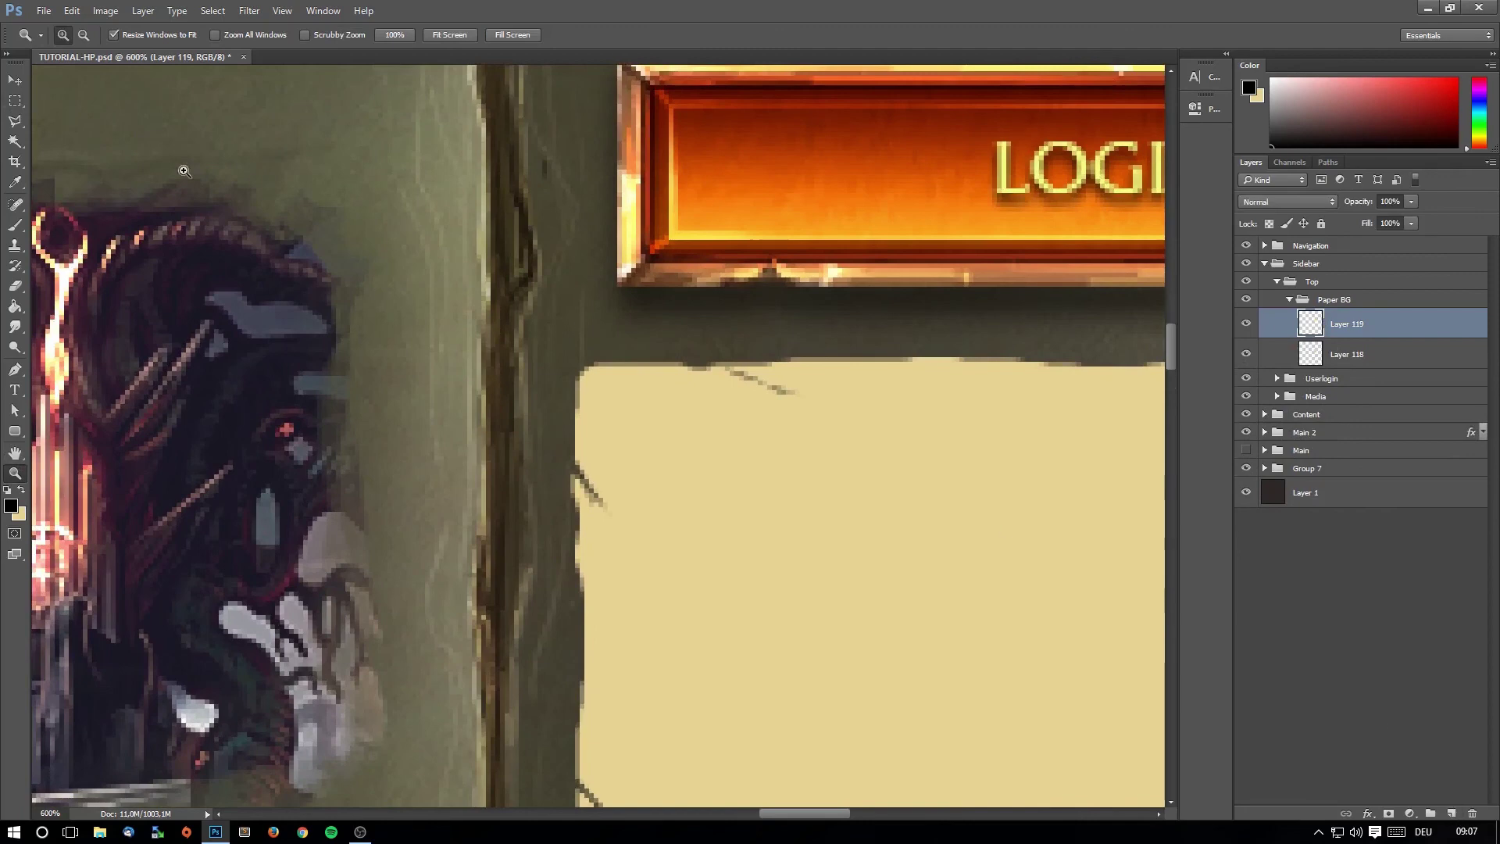
click(15, 120)
click(15, 101)
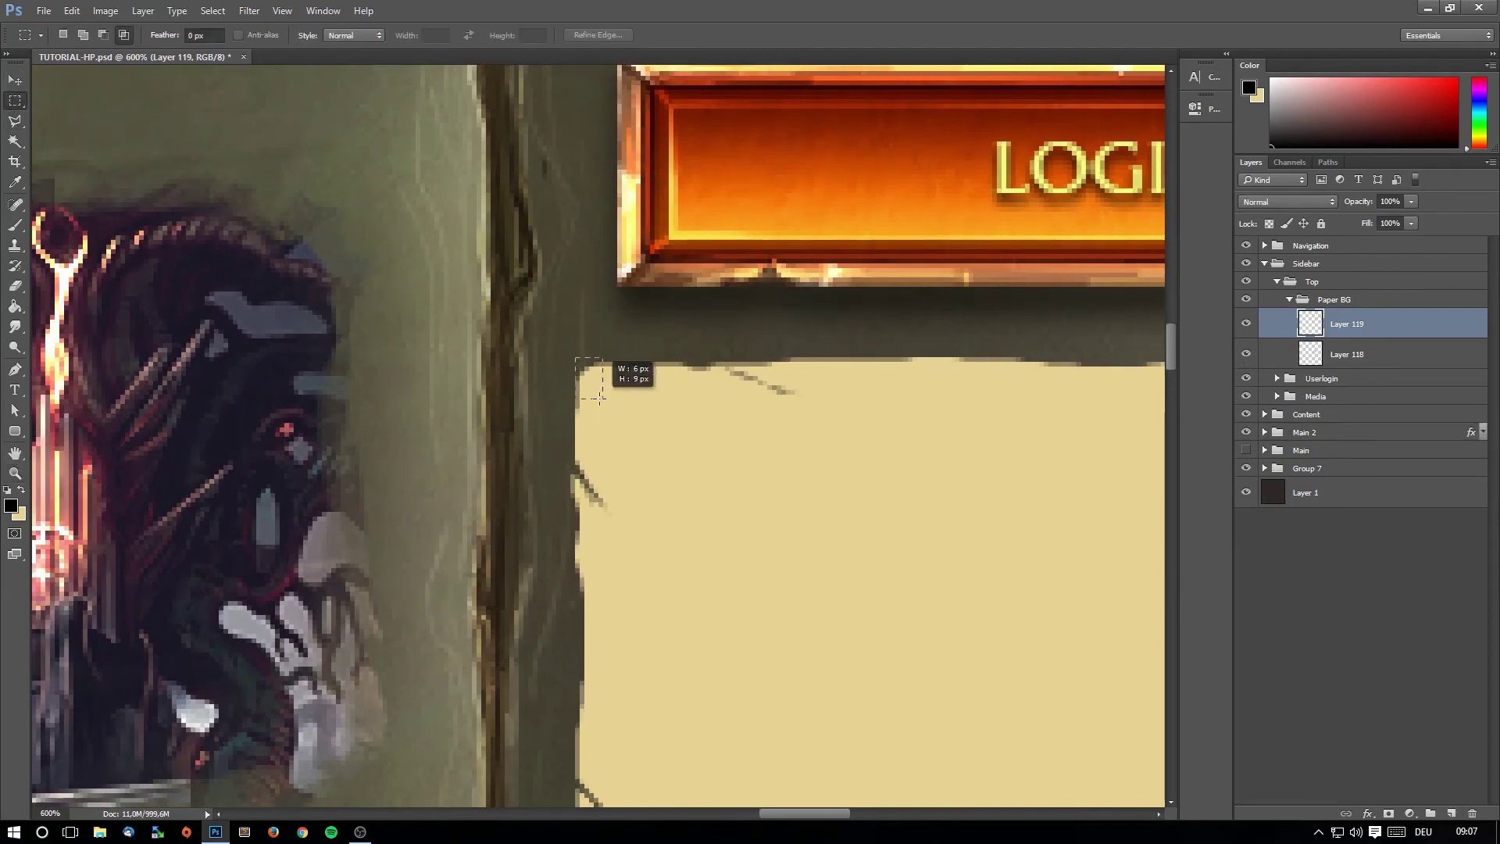
drag(577, 362, 642, 435)
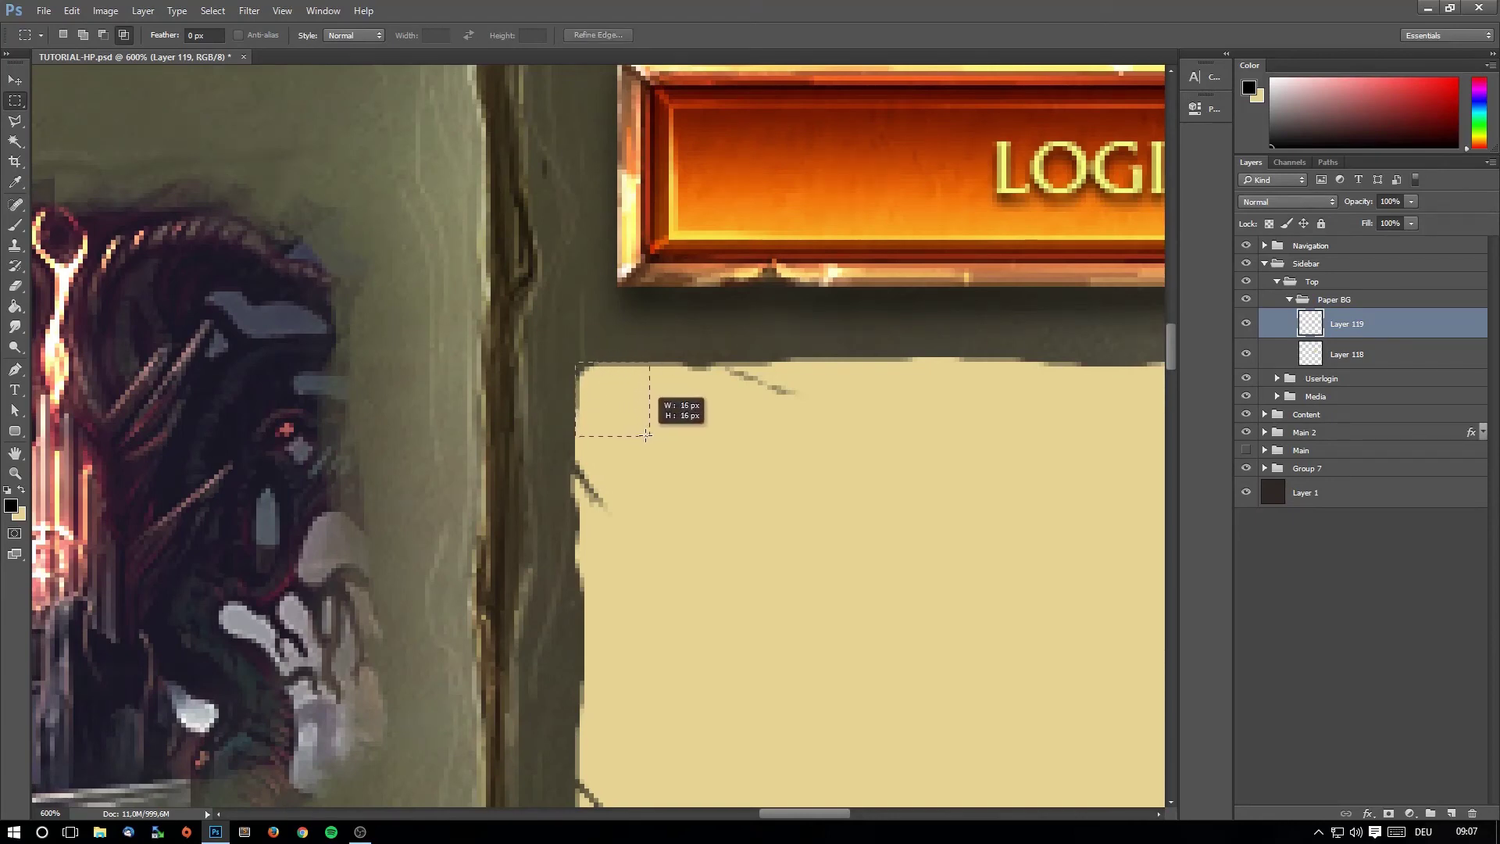
drag(643, 435, 648, 436)
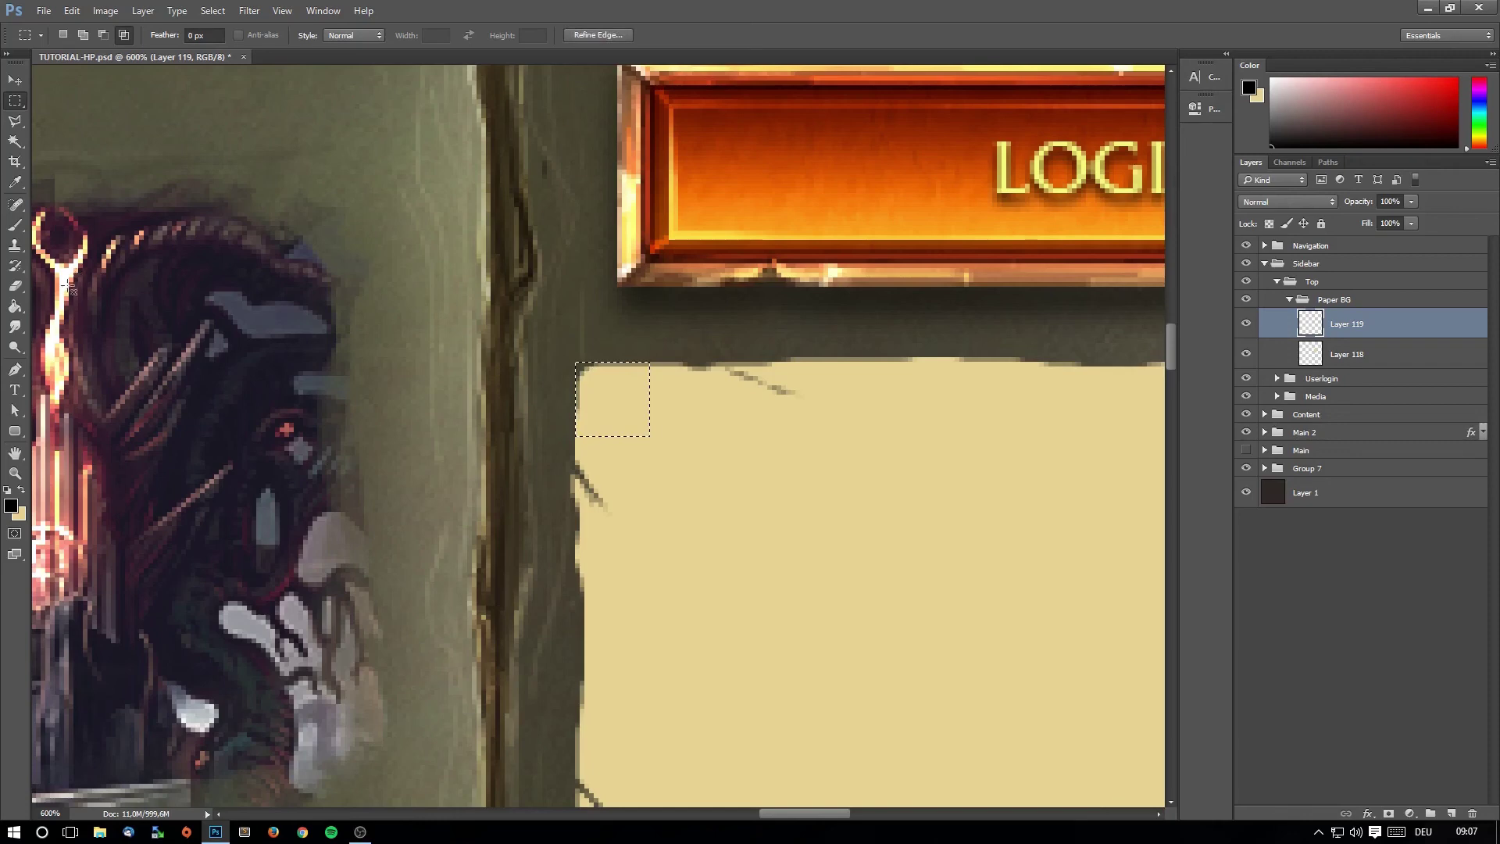
click(15, 306)
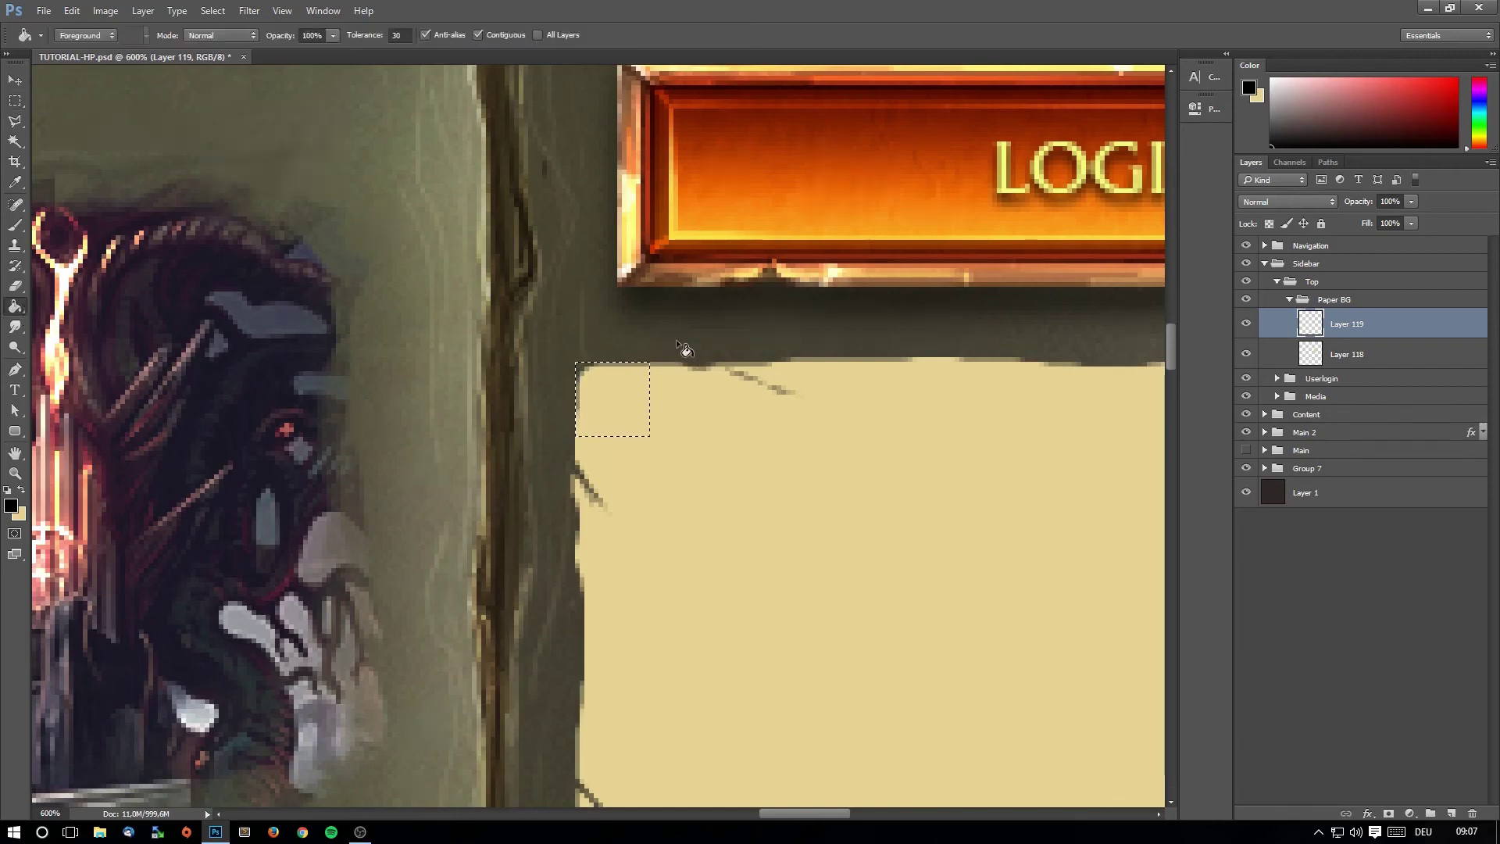
click(629, 403)
Polygon-select the paper corner diagonally across the square, pick Layer 118, and hide the square.
click(15, 121)
click(650, 362)
click(575, 435)
click(564, 444)
click(523, 316)
click(601, 276)
click(688, 336)
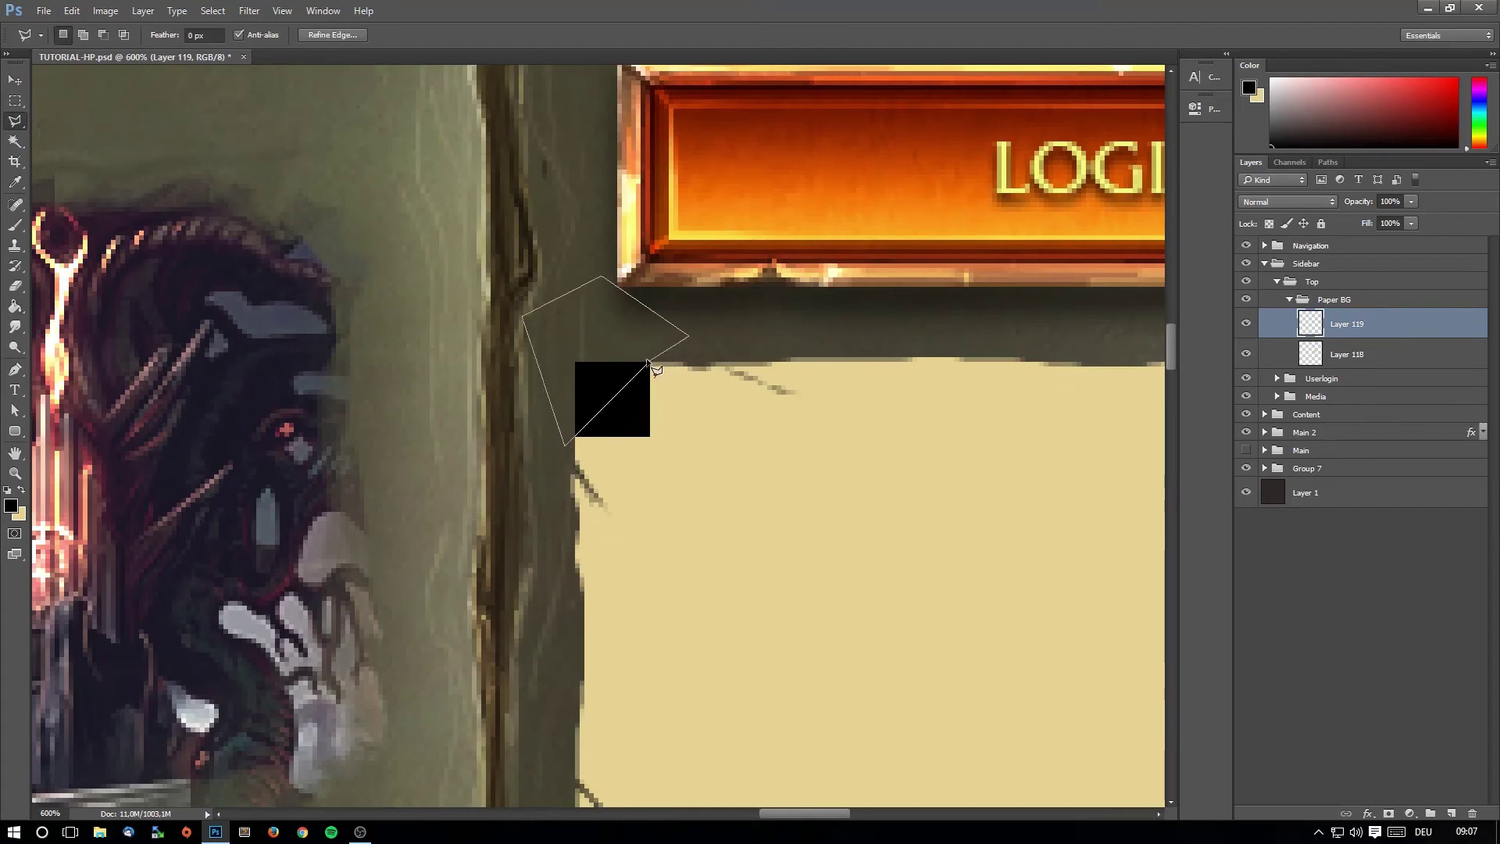
click(650, 364)
click(1345, 354)
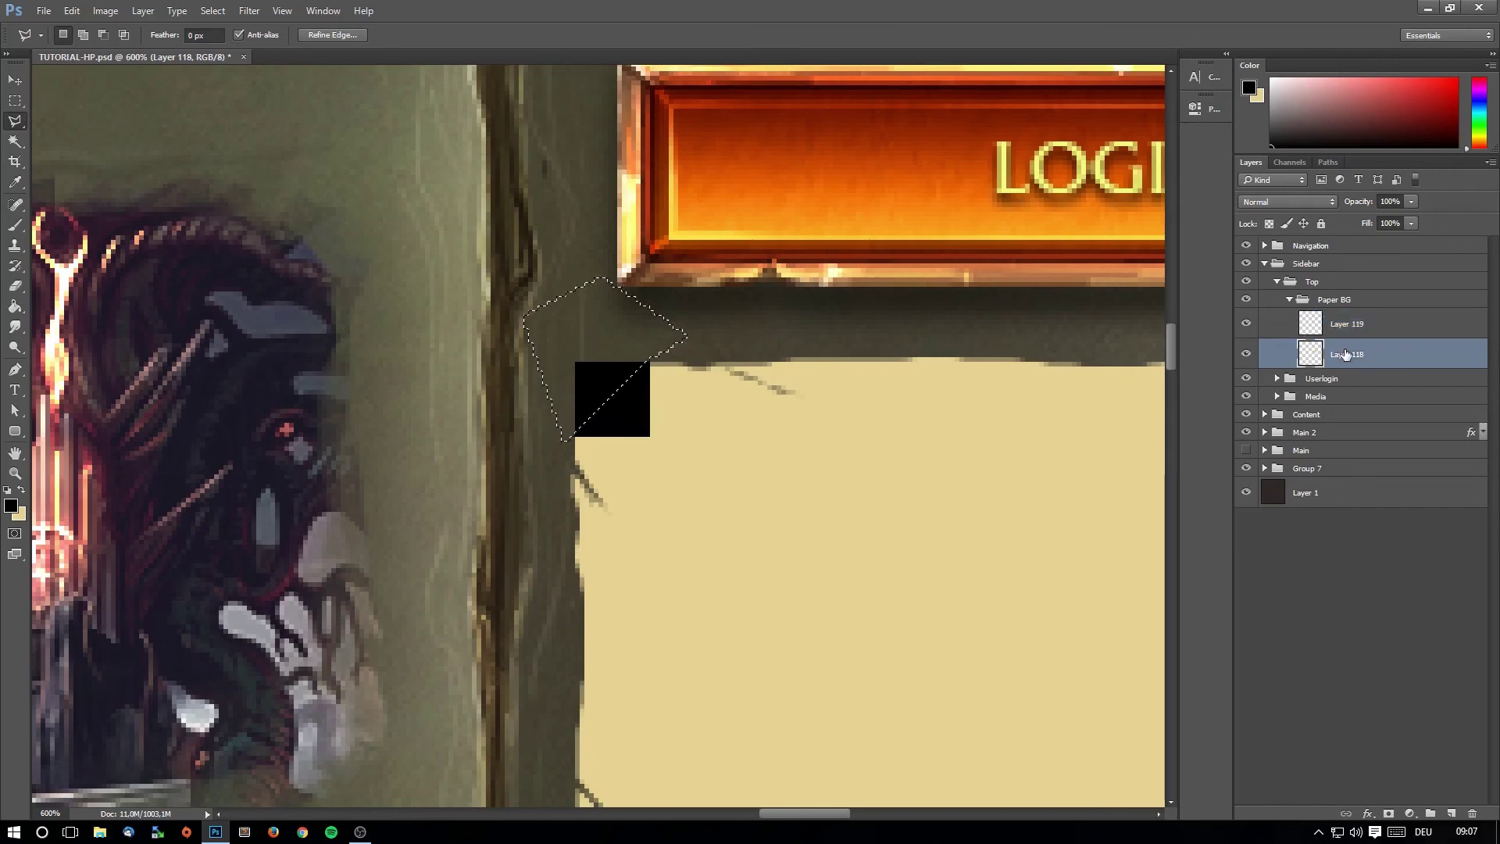
click(1246, 323)
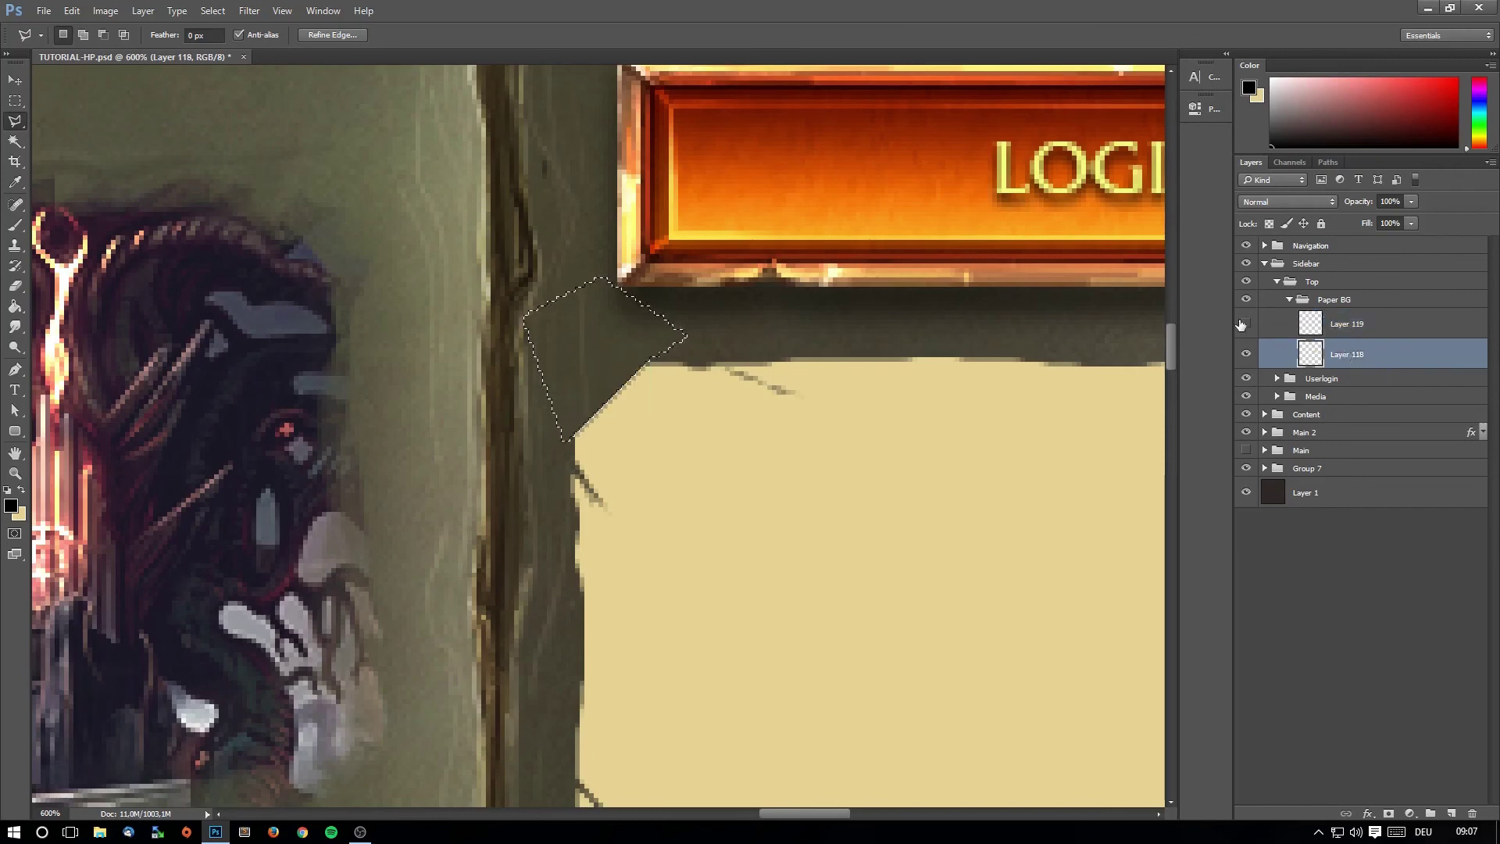
Cut the paper corner to its own layer, flip it both ways, and place it on the corner.
key(ctrl+j)
drag(643, 416, 633, 374)
key(ctrl+t)
right_click(606, 346)
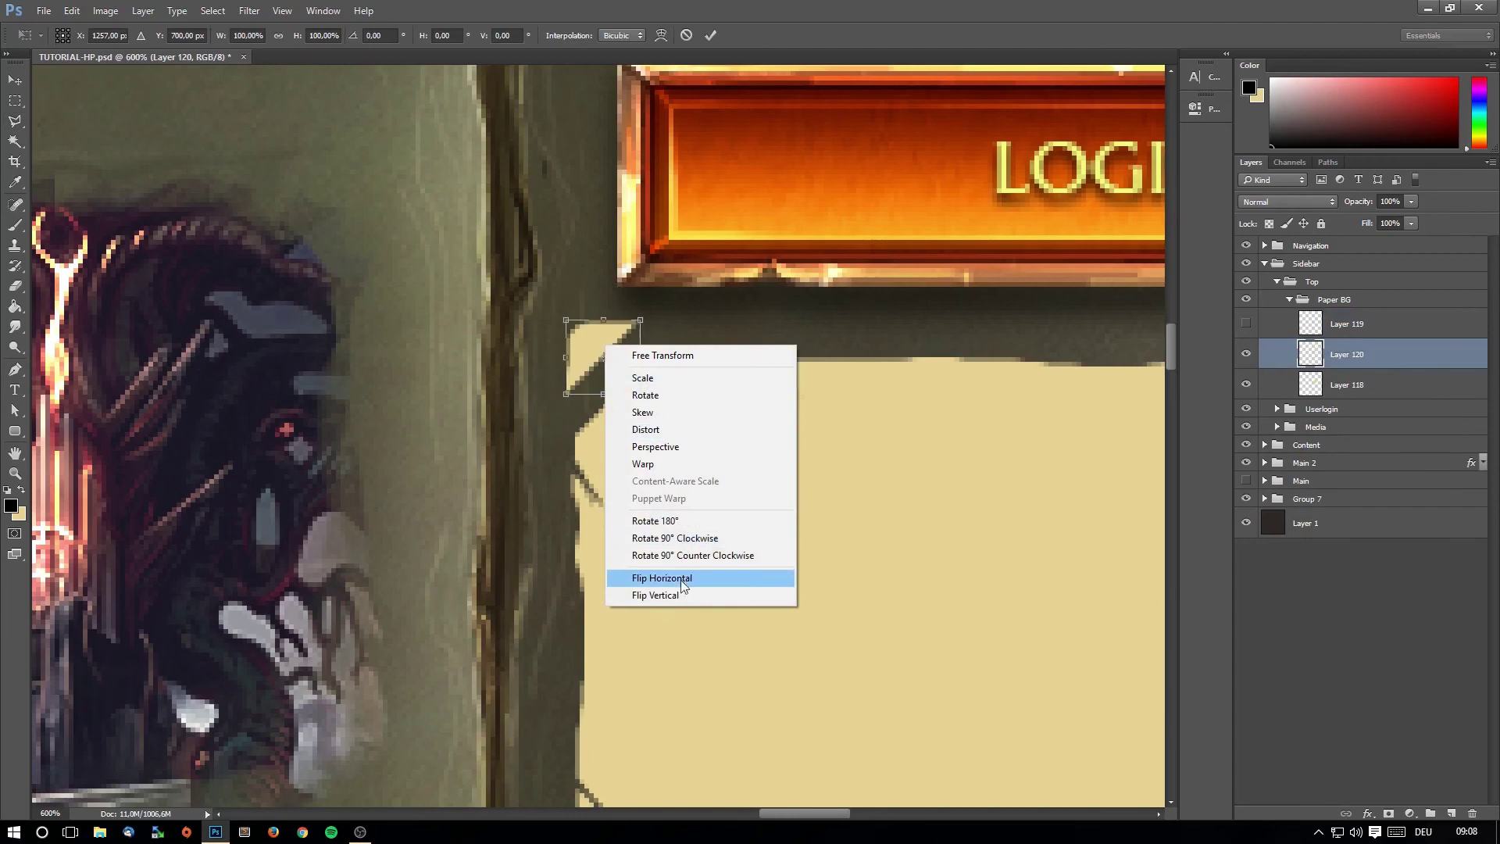
click(664, 596)
right_click(612, 378)
click(667, 609)
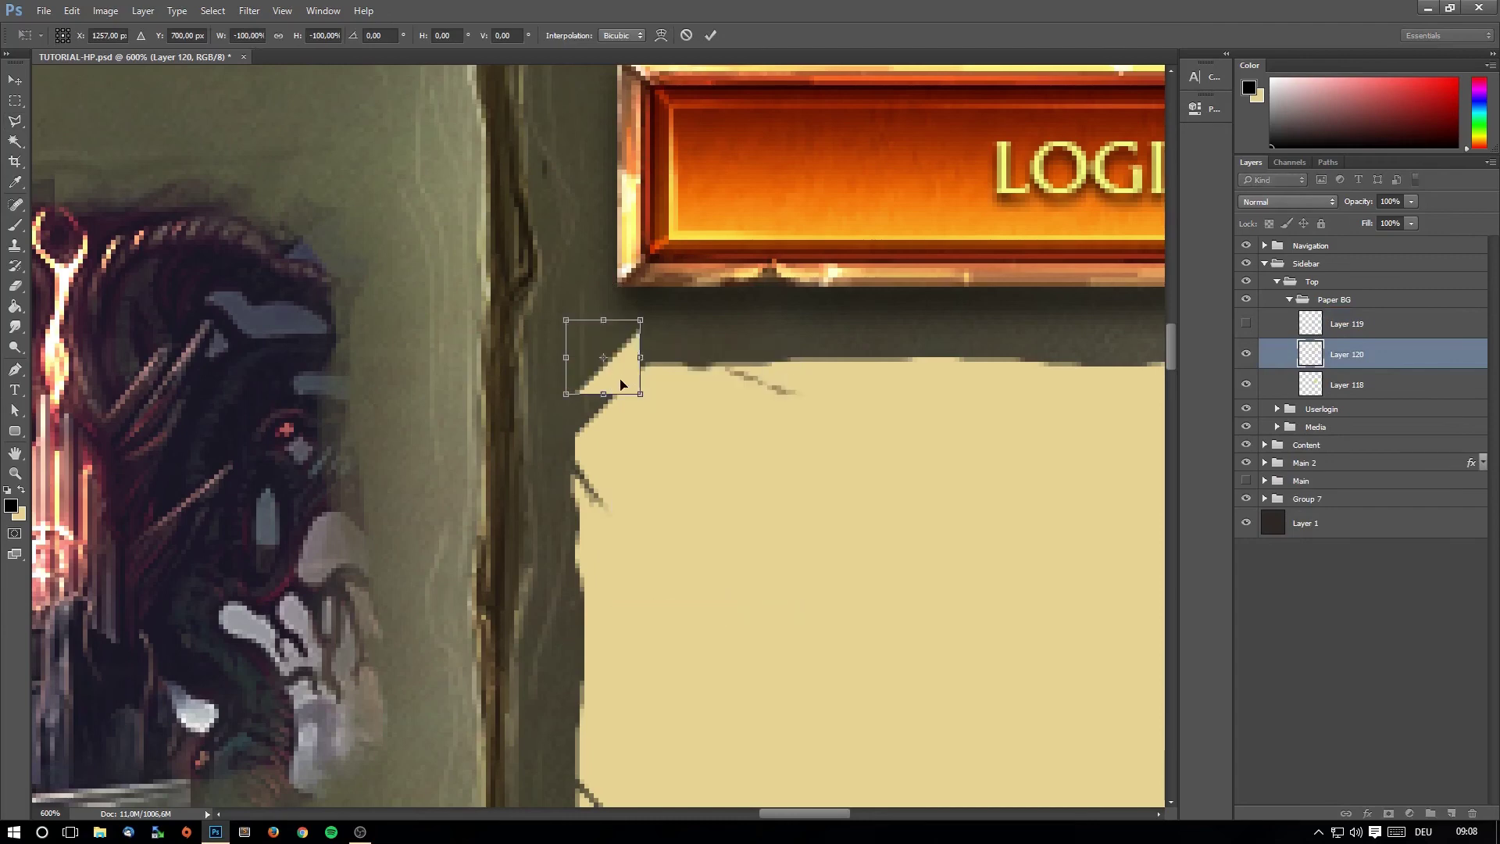
drag(623, 379, 628, 420)
key(m)
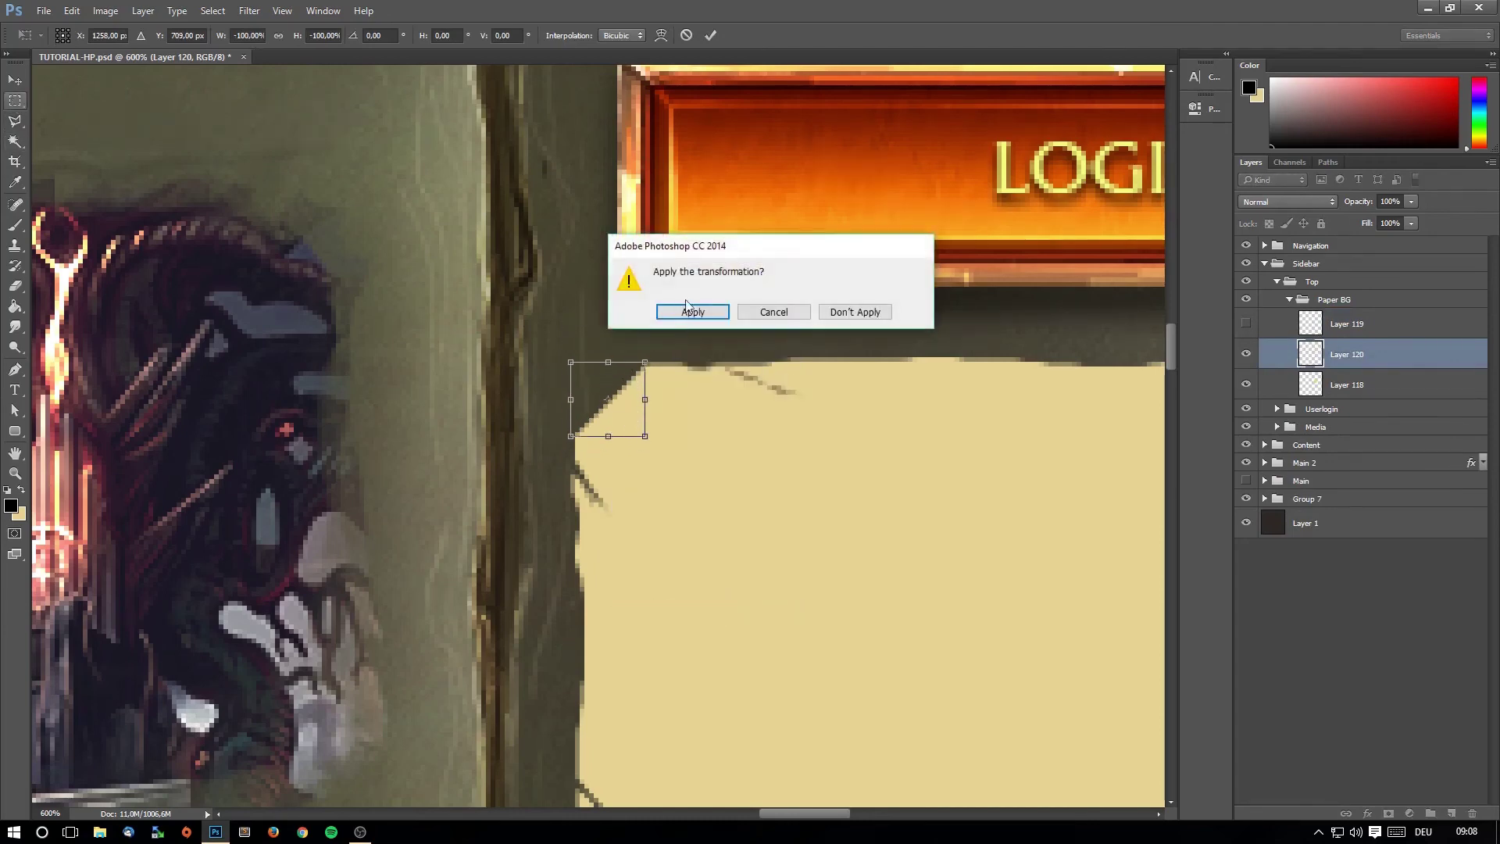
key(Return)
Show the black square Layer 119 and clip it to the flipped corner piece.
click(1252, 323)
click(1383, 328)
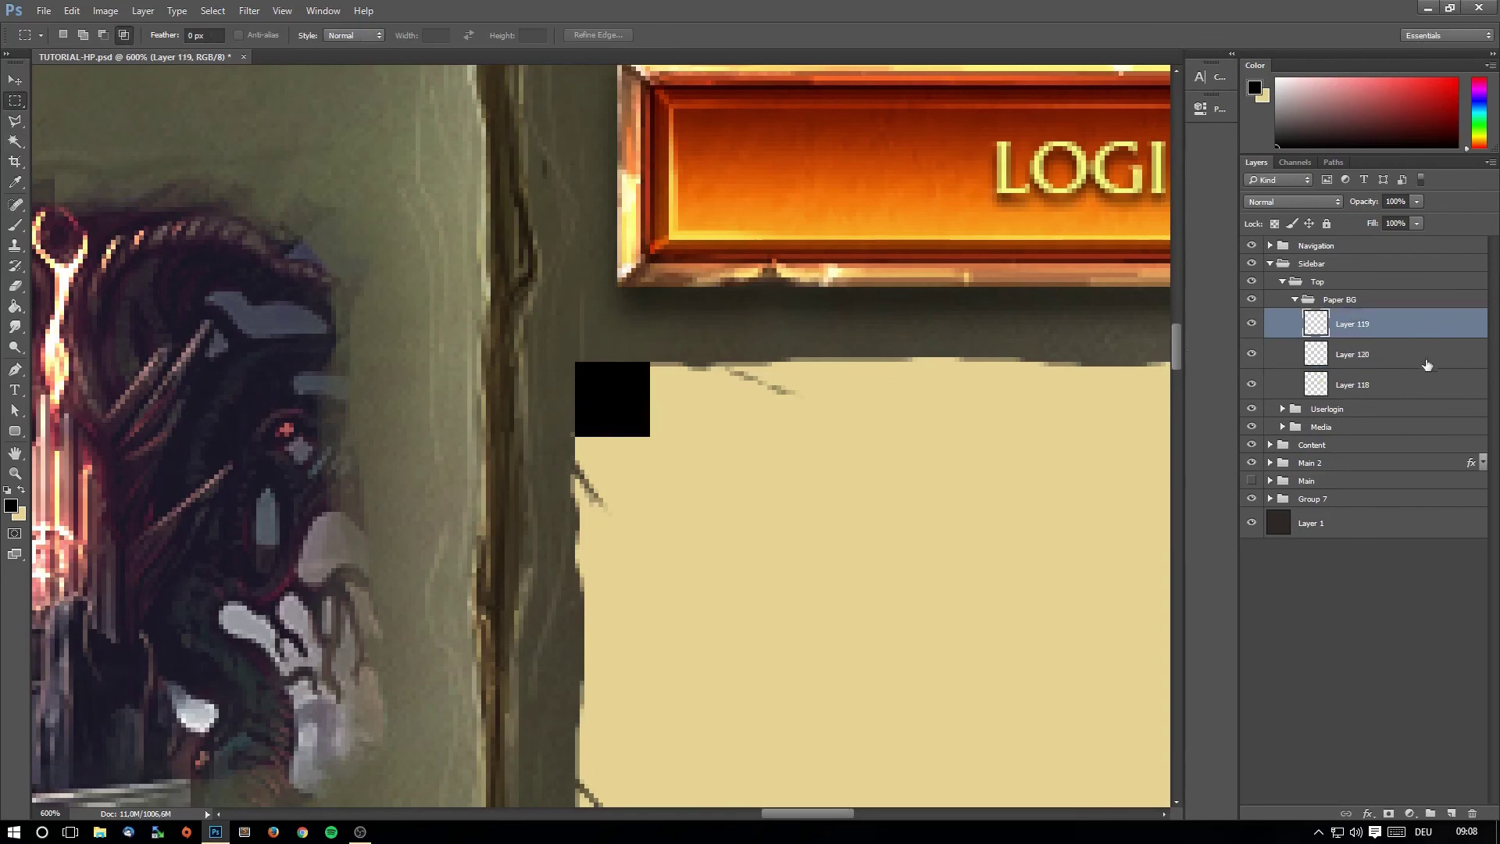
right_click(1405, 333)
click(1281, 446)
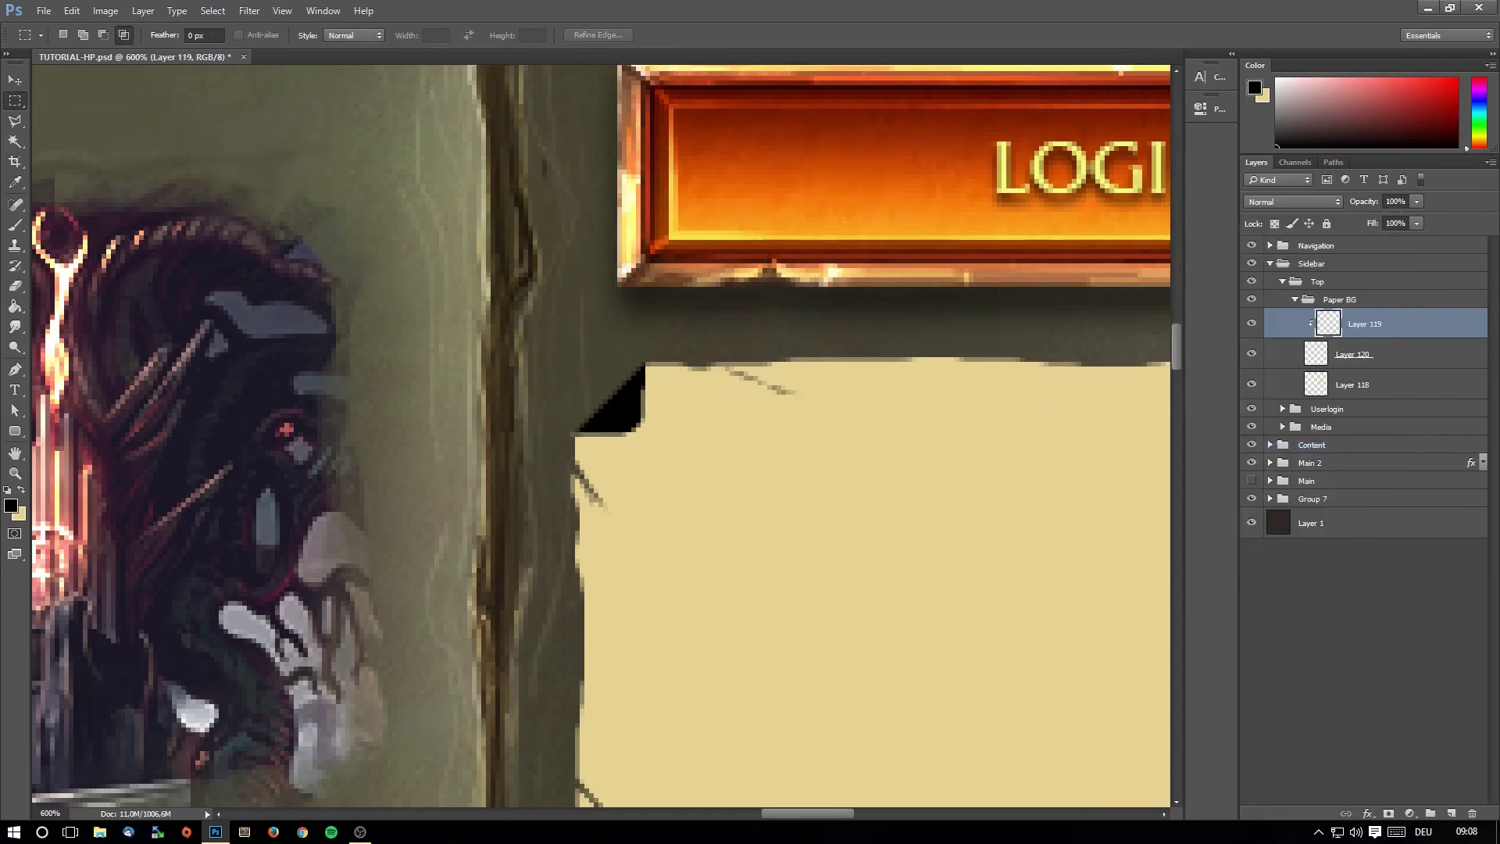
Select both fold layers and nudge them one pixel right into place.
click(14, 79)
shift+click(1368, 354)
drag(753, 361, 753, 361)
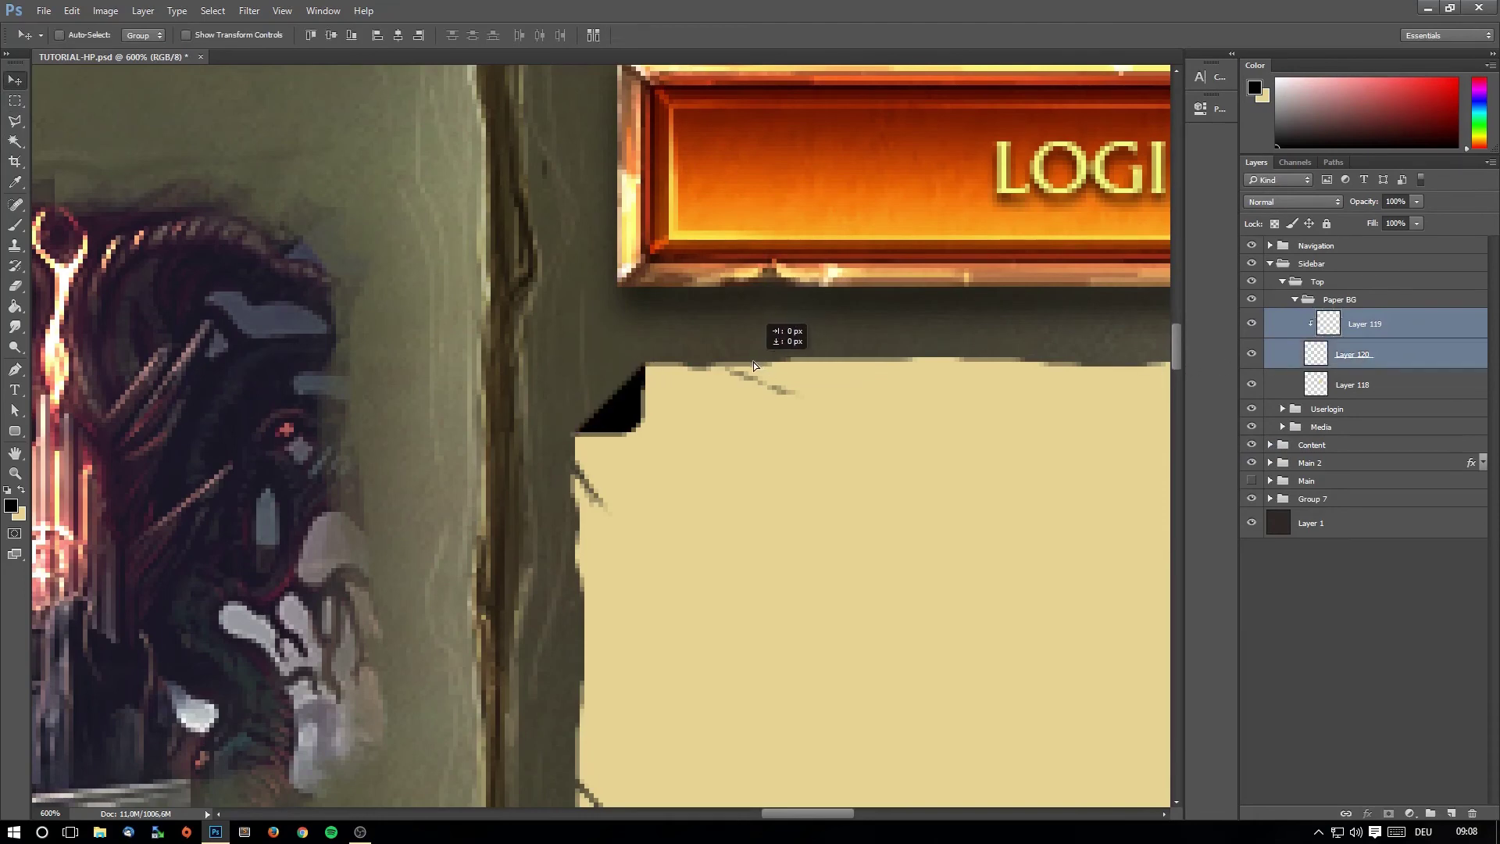
key(Right)
key(Left)
key(Right)
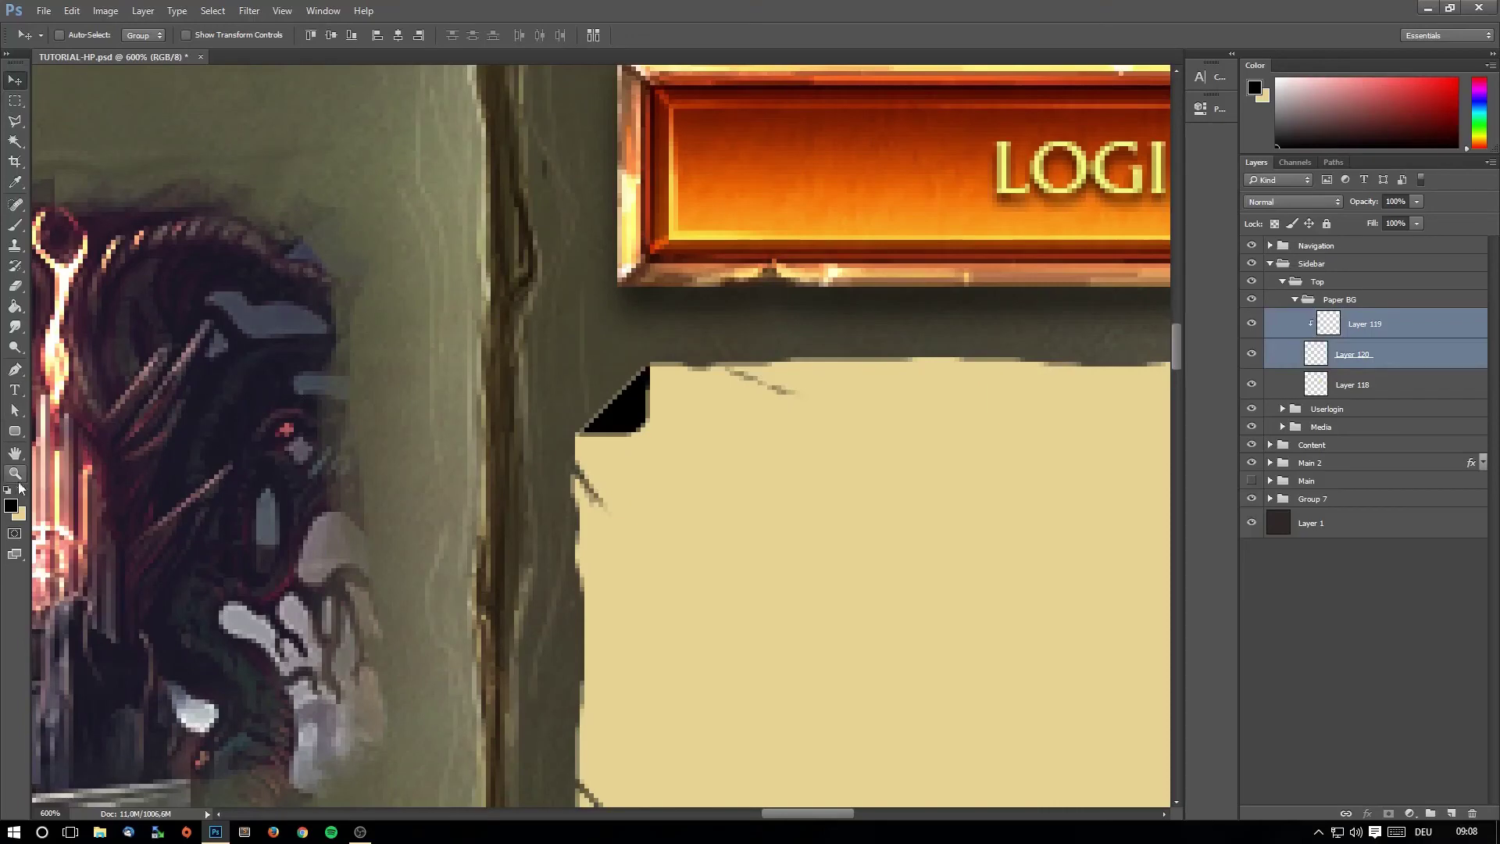
click(15, 474)
alt+click(601, 303)
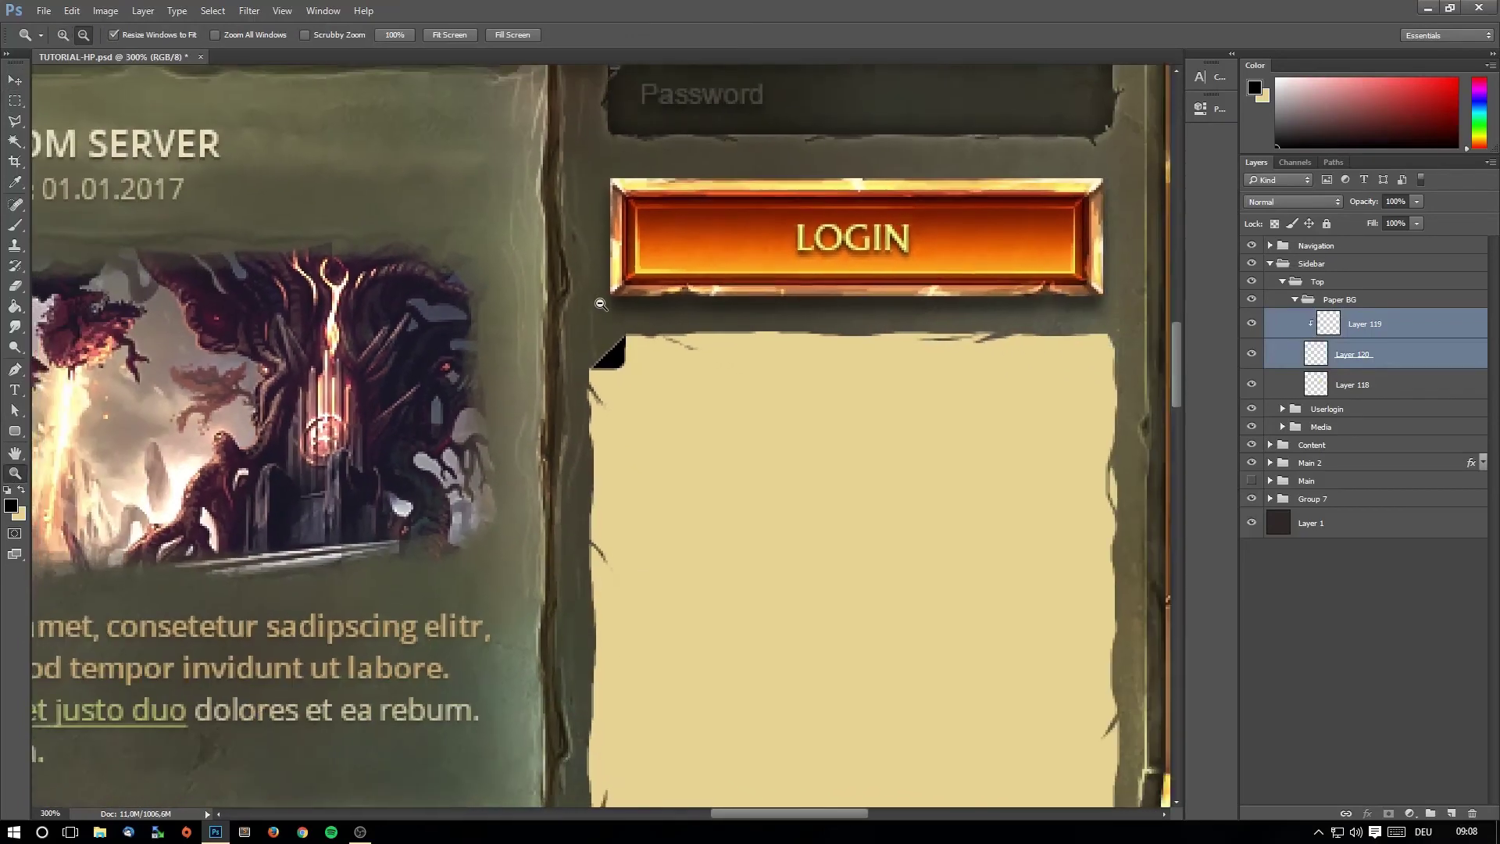
alt+click(601, 304)
alt+click(601, 304)
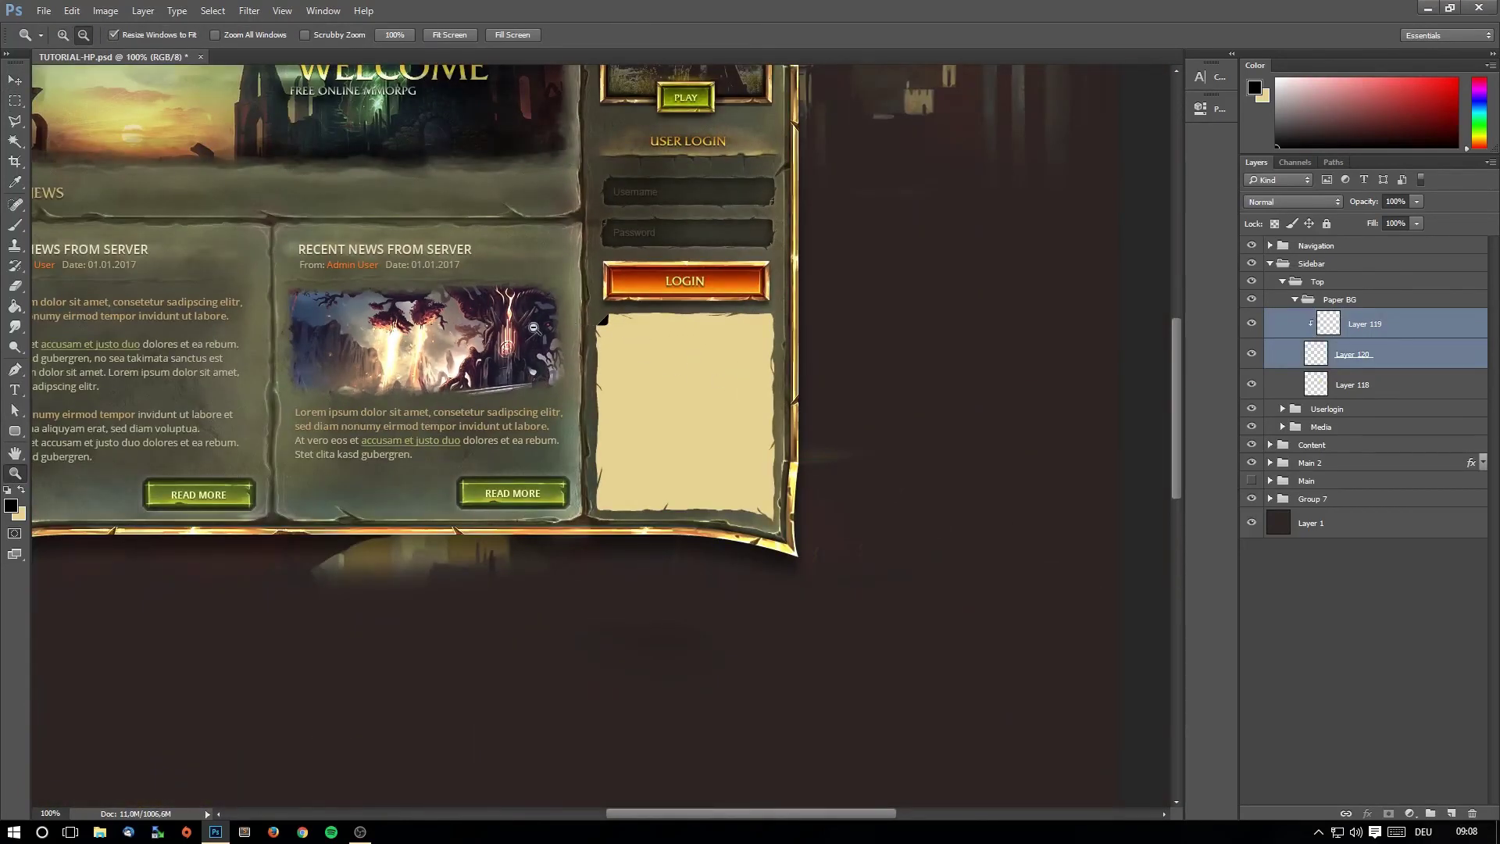
click(63, 35)
scroll(640, 375, up, 3)
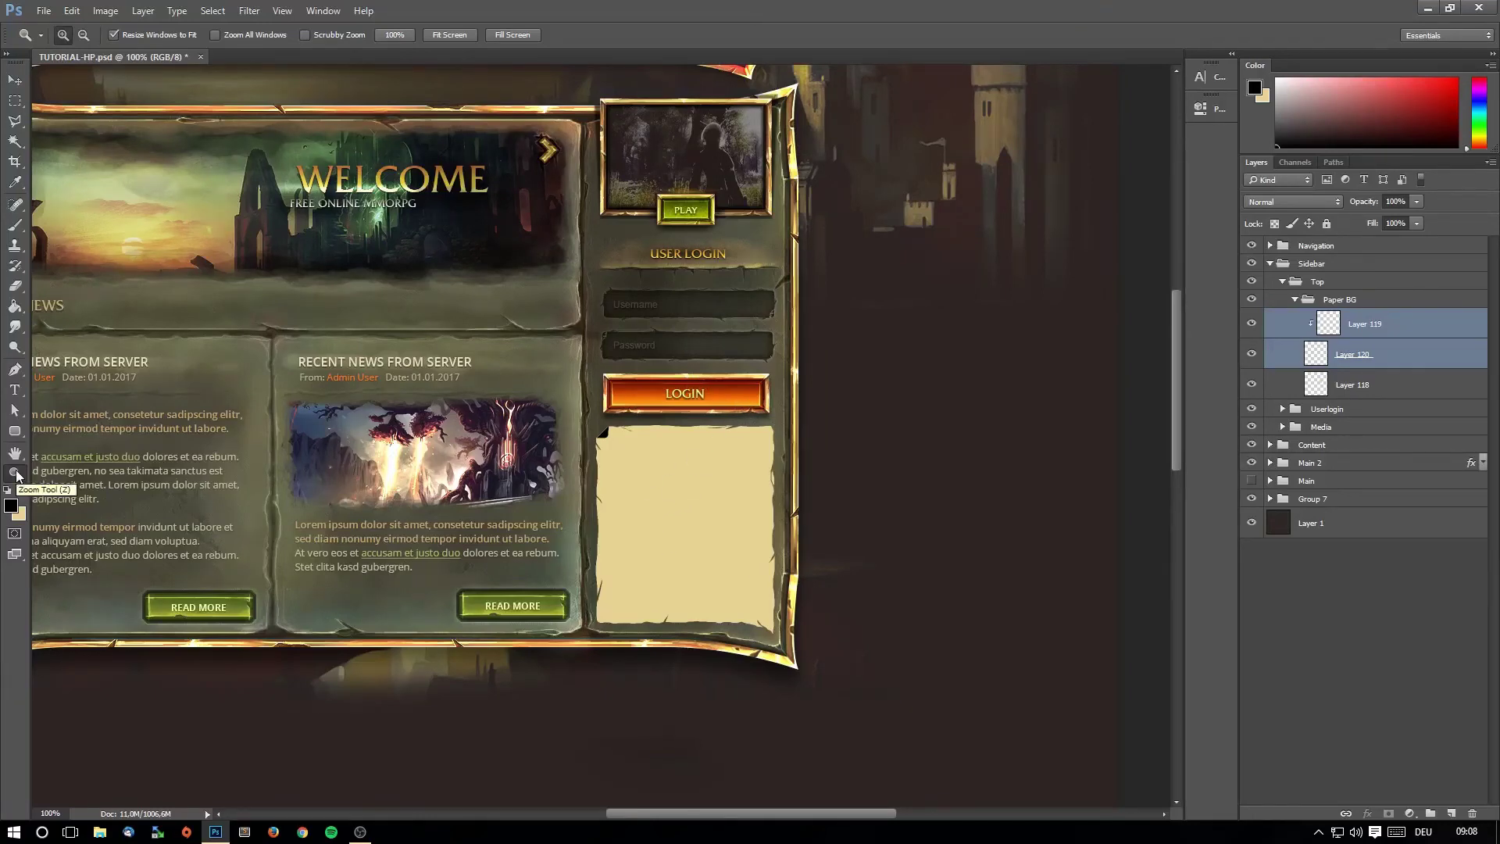
click(710, 532)
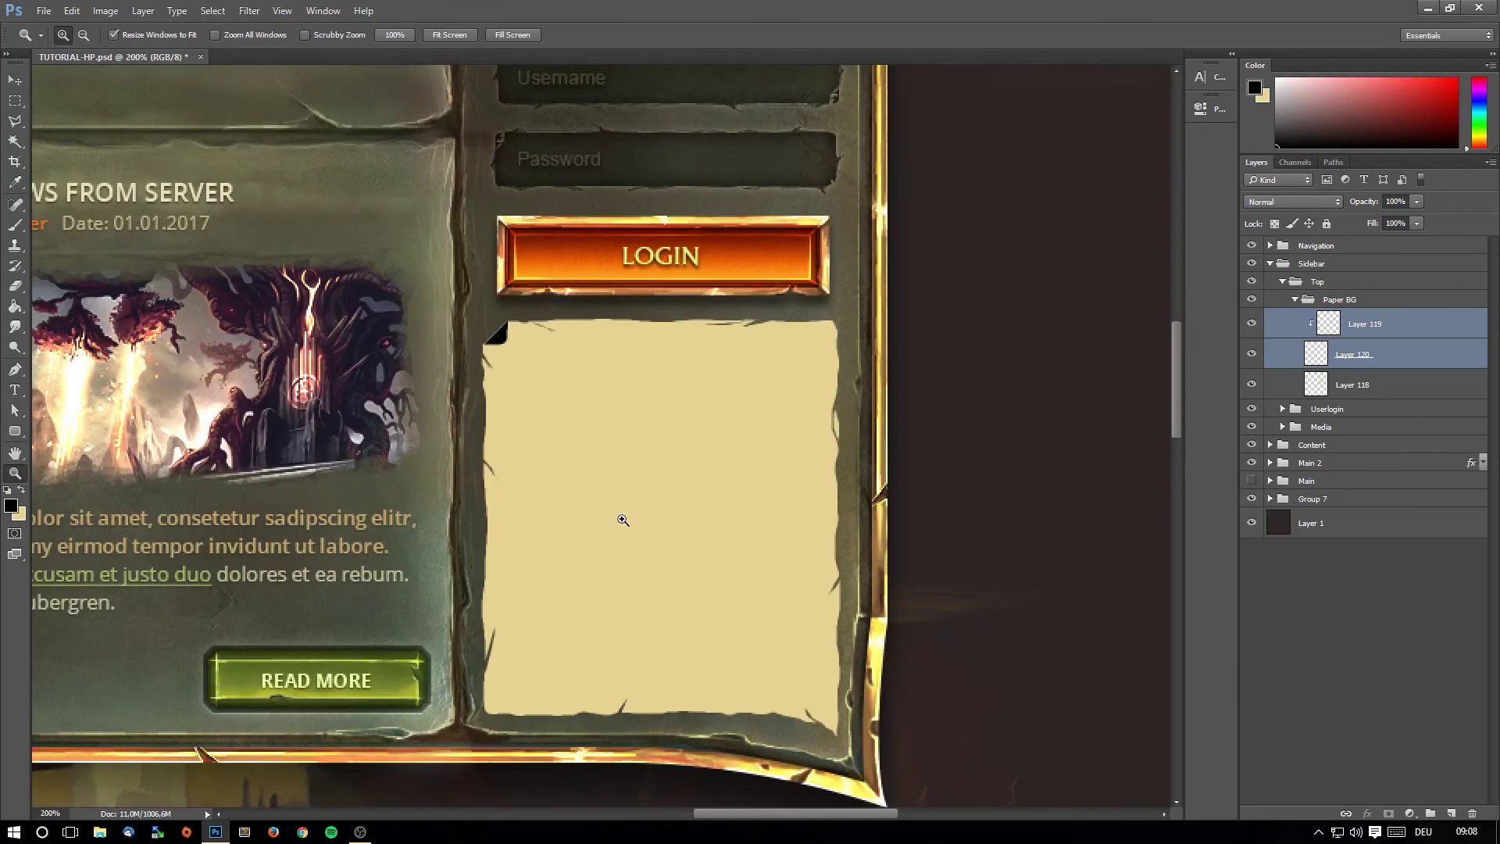
Hide the folded-corner layers 119 and 120 and move them into new Group 9.
click(501, 396)
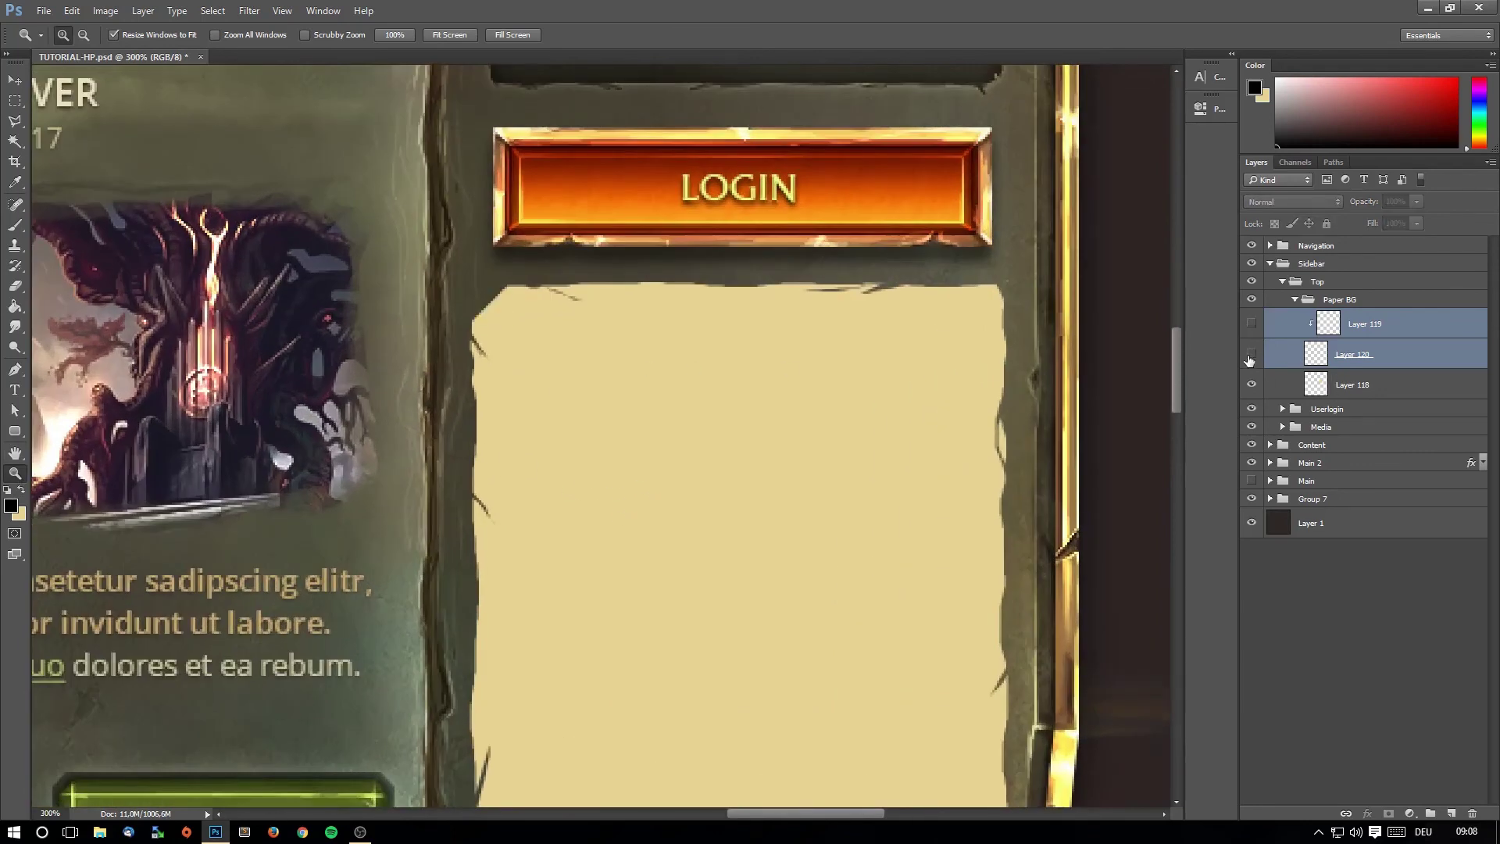
click(1414, 383)
key(alt+bracketright)
key(alt+bracketright)
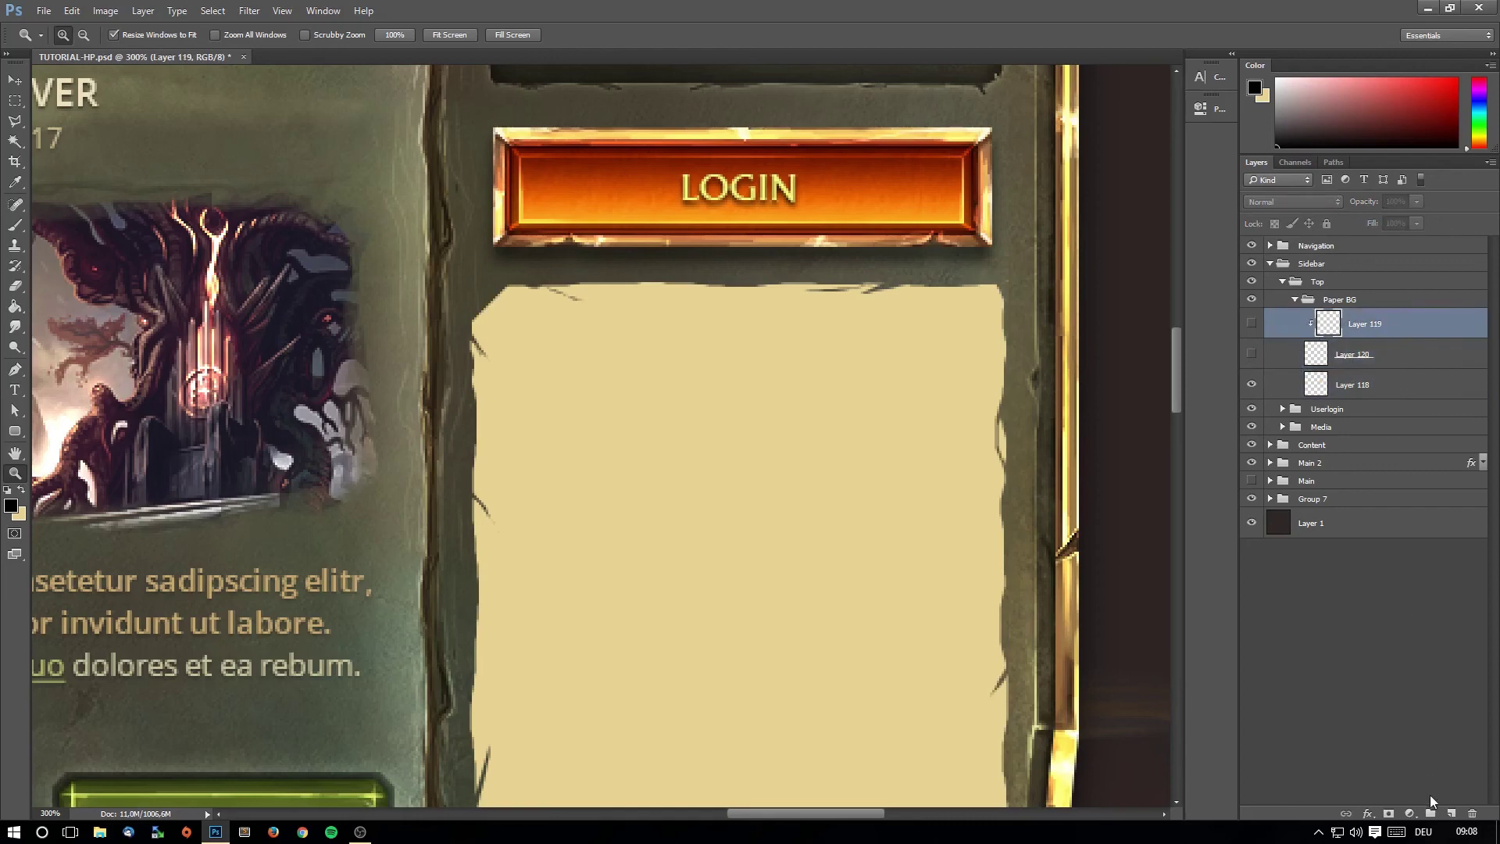
click(1431, 813)
click(1383, 344)
key(alt+shift+bracketleft)
drag(1386, 322, 1325, 317)
click(1308, 317)
Add new Layer 121 above paper Layer 118 and clip it to the paper.
click(1352, 342)
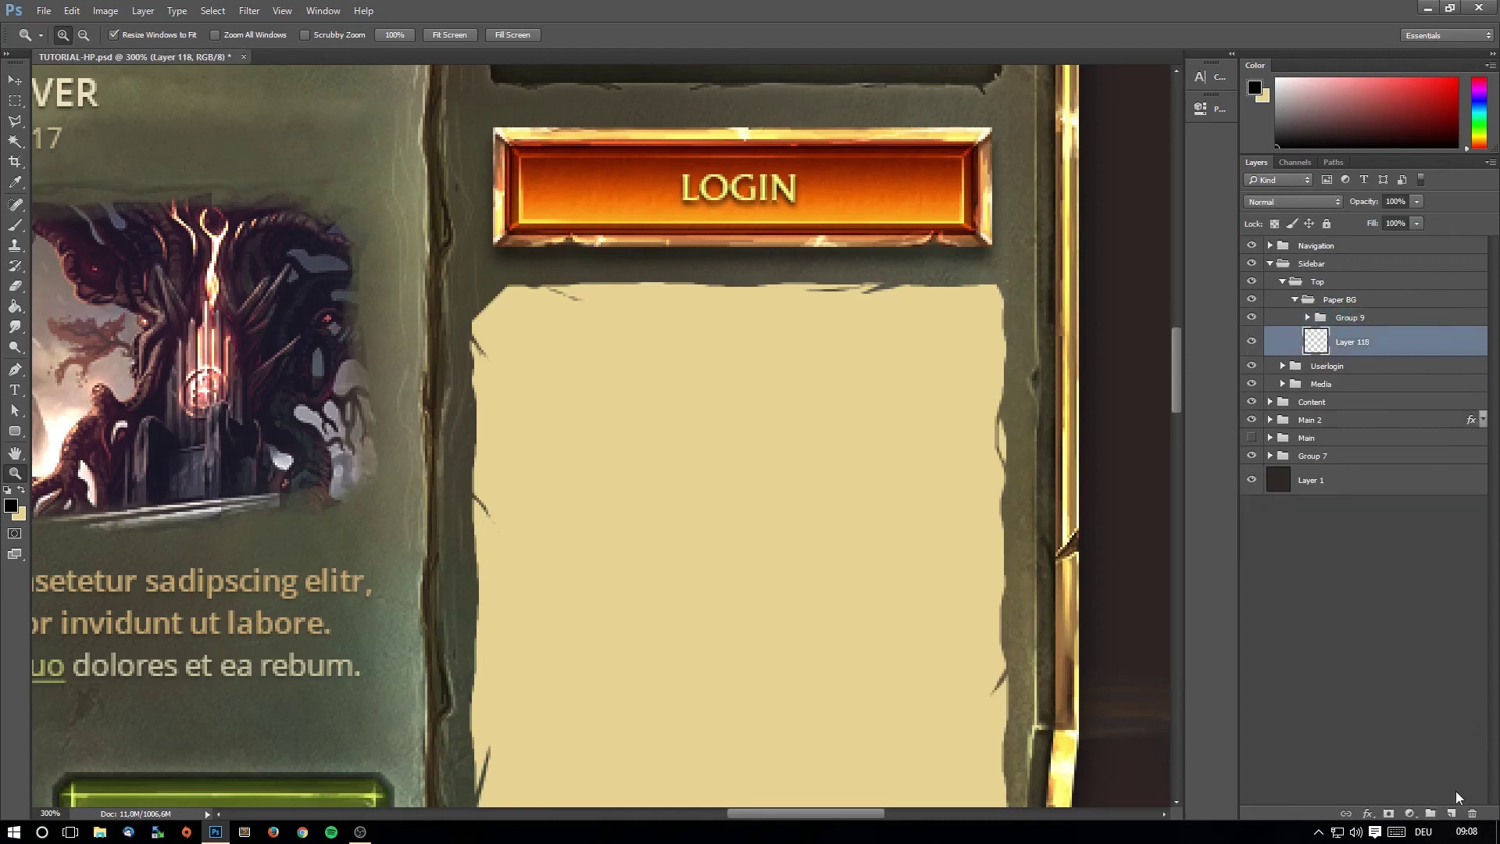
click(1454, 810)
right_click(1276, 344)
click(1277, 450)
scroll(893, 458, down, 3)
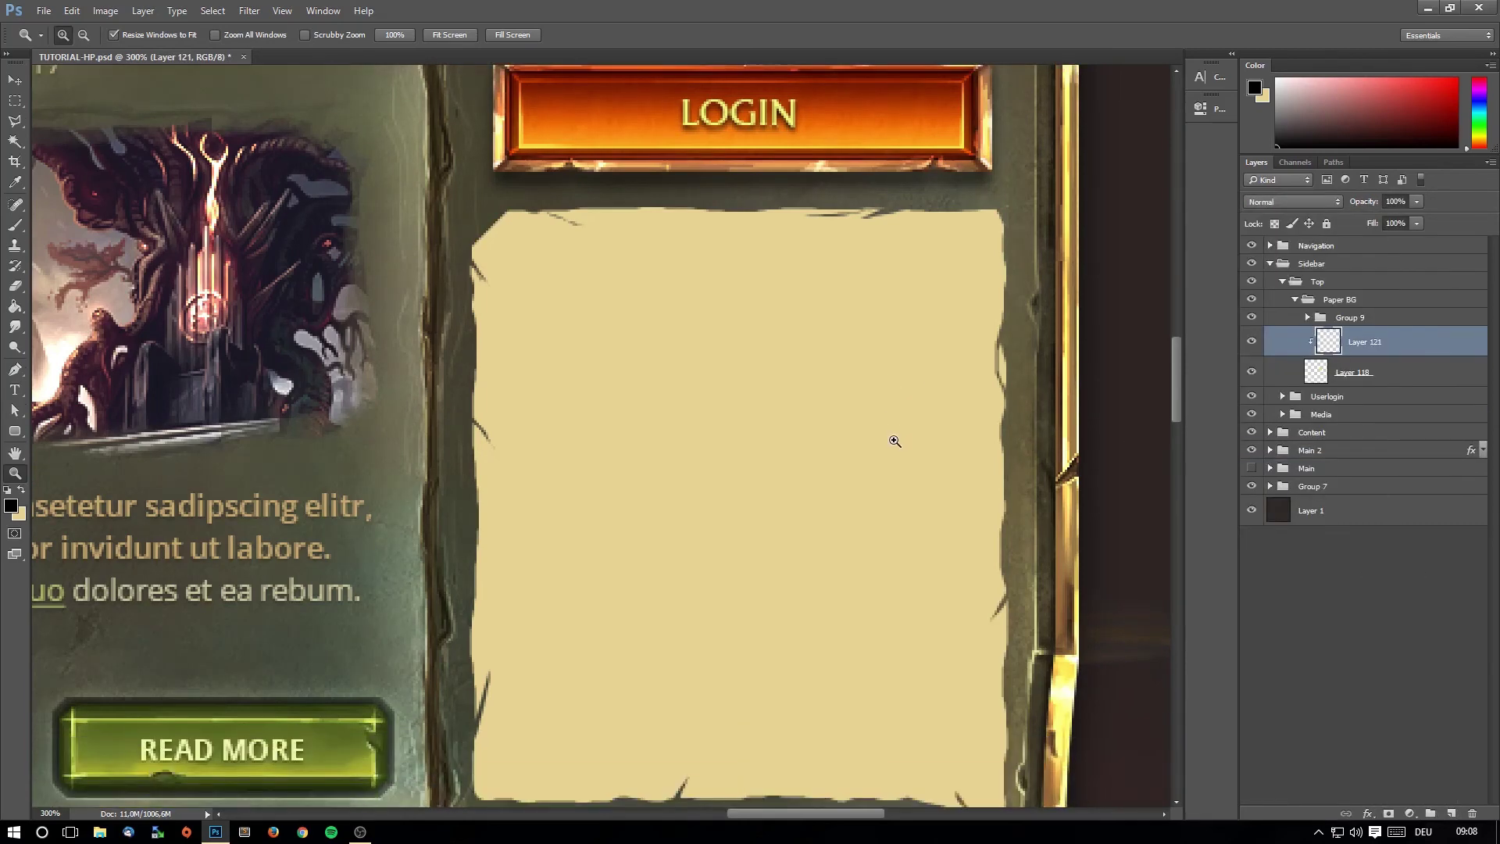
scroll(882, 436, down, 2)
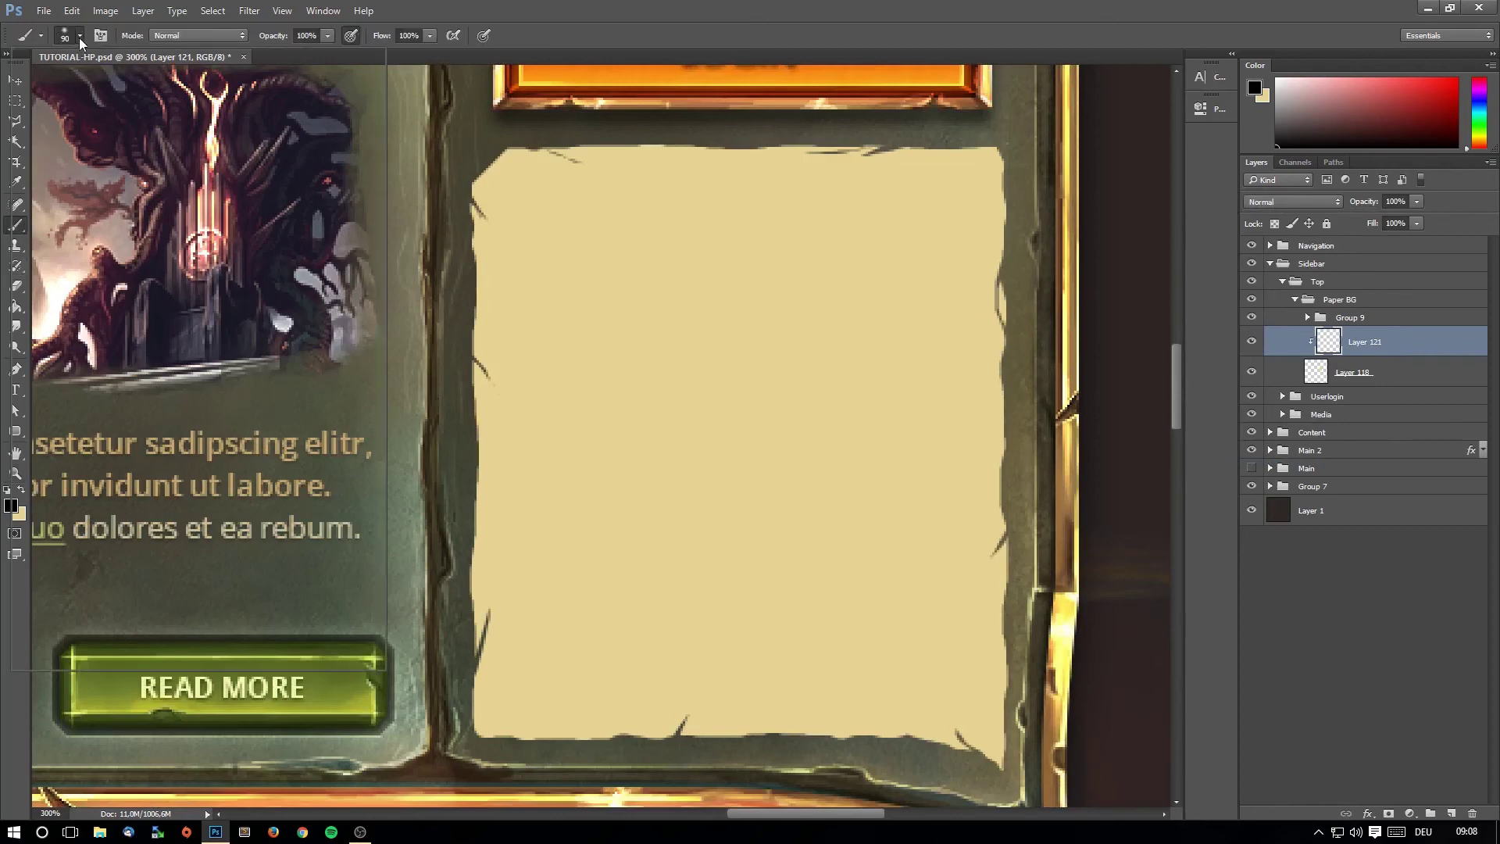
Paint dark stains along the paper's top-left and left edges with a scatter brush, sizes 70–100.
click(79, 36)
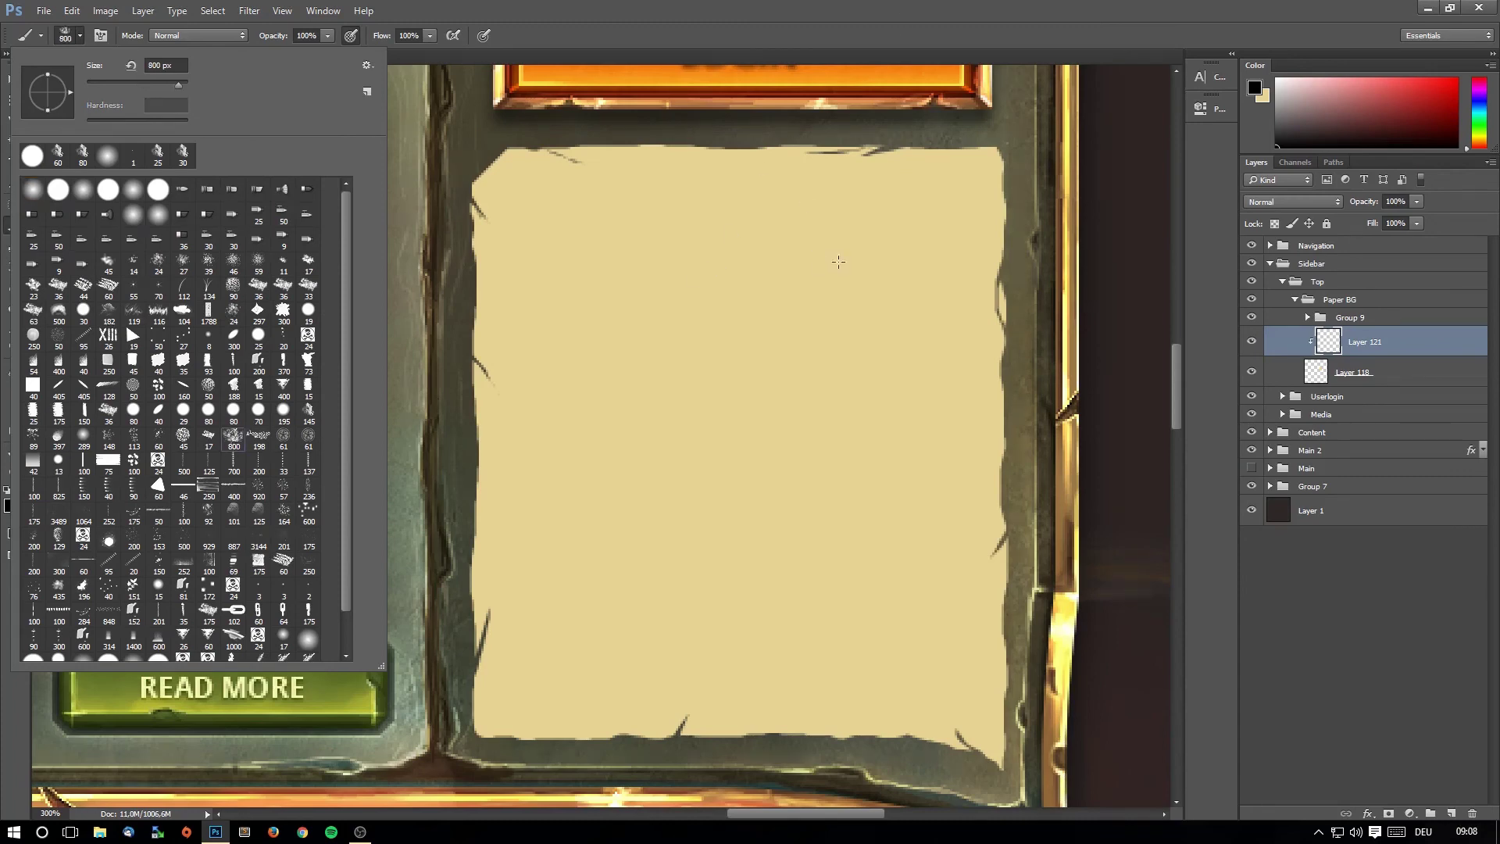
key(Return)
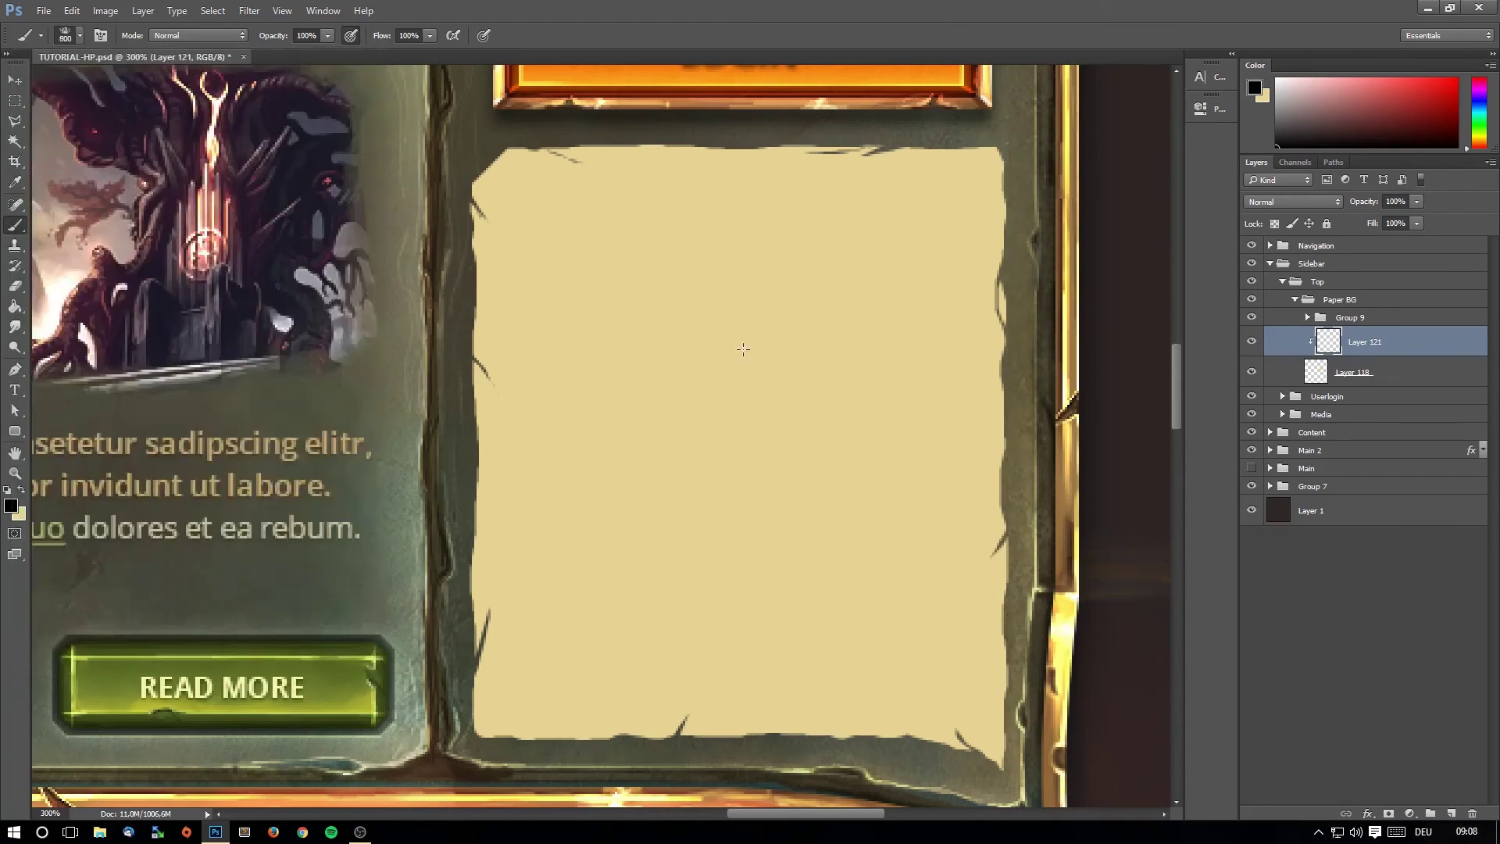
key(bracketleft)
key(bracketleft)
key(bracketleft)
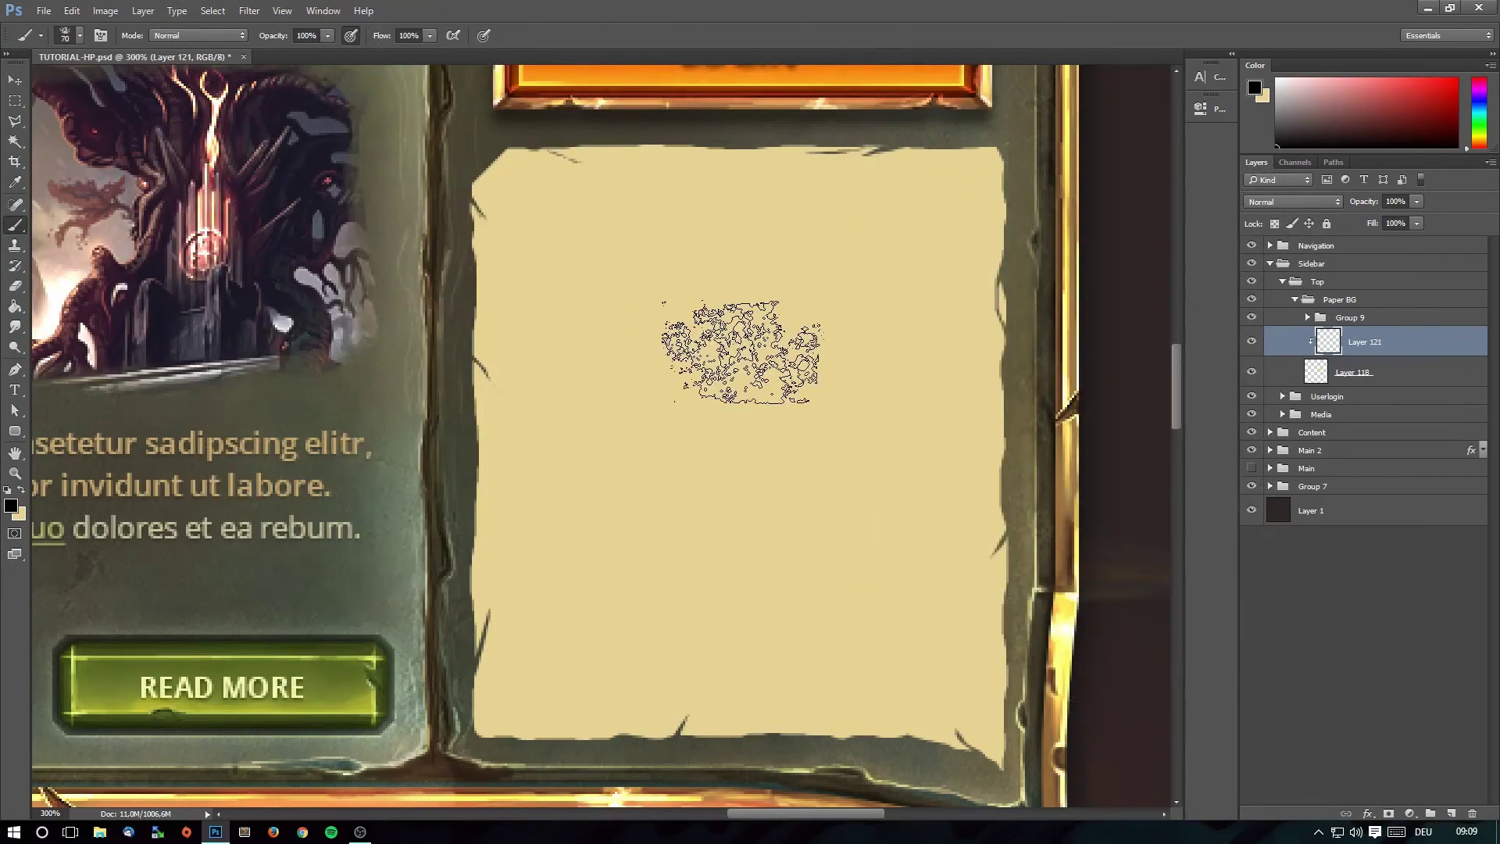
mouse_move(519, 216)
mouse_down()
mouse_move(537, 178)
mouse_move(712, 196)
mouse_move(611, 176)
mouse_up()
key(bracketright)
key(bracketright)
key(bracketright)
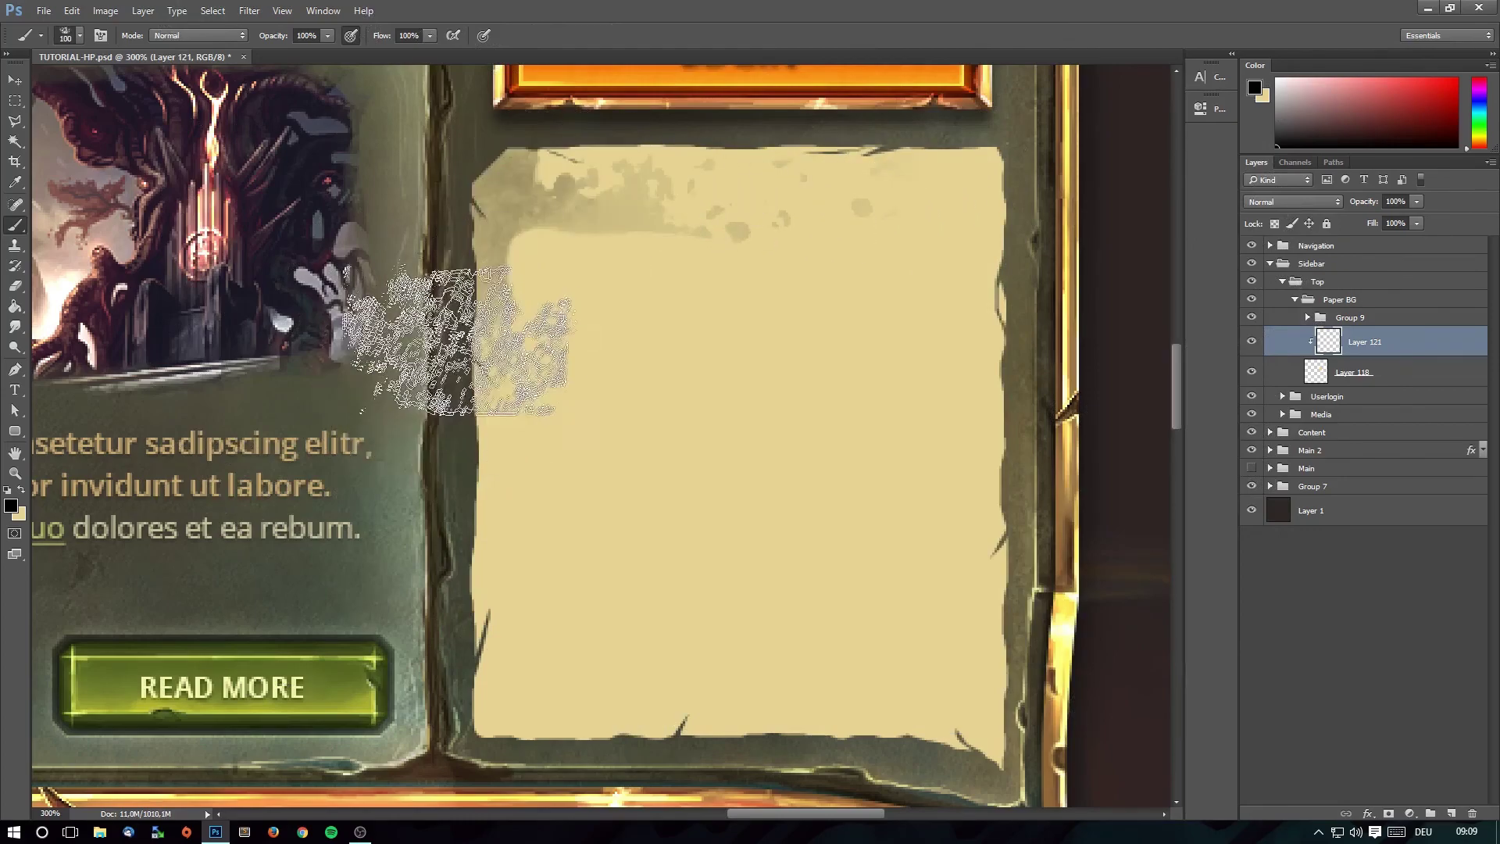
mouse_move(469, 664)
mouse_down()
mouse_move(502, 352)
mouse_move(469, 704)
mouse_move(552, 687)
mouse_move(1039, 737)
mouse_move(1079, 711)
mouse_move(1004, 500)
mouse_move(954, 652)
mouse_move(1039, 436)
mouse_move(1021, 369)
mouse_move(938, 351)
mouse_move(988, 184)
mouse_move(637, 184)
mouse_move(485, 227)
mouse_move(452, 620)
mouse_move(419, 452)
mouse_move(369, 632)
mouse_move(536, 576)
mouse_move(503, 619)
mouse_move(419, 620)
mouse_move(703, 727)
mouse_move(989, 727)
mouse_move(996, 168)
mouse_move(781, 172)
mouse_move(547, 214)
mouse_move(687, 418)
mouse_move(888, 234)
mouse_move(532, 515)
mouse_move(526, 569)
mouse_move(552, 670)
mouse_move(1048, 686)
mouse_move(938, 251)
mouse_move(904, 536)
mouse_move(904, 218)
mouse_move(751, 195)
mouse_move(870, 603)
mouse_move(687, 647)
mouse_move(436, 771)
mouse_move(551, 250)
mouse_up()
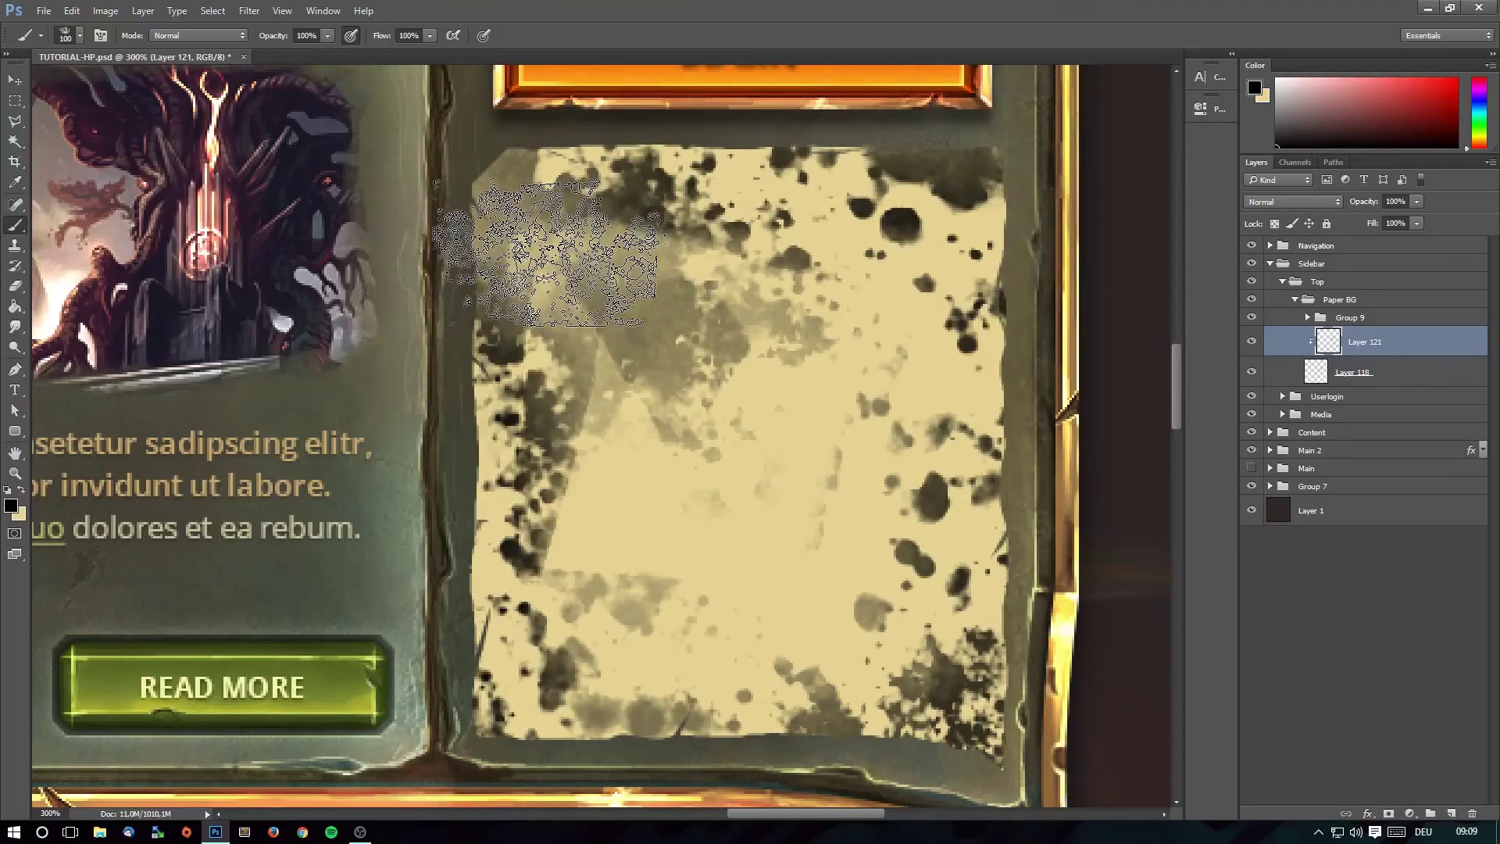
click(547, 252)
Set the stain layer to Soft Light blend mode with 58% fill.
click(1293, 203)
click(1297, 368)
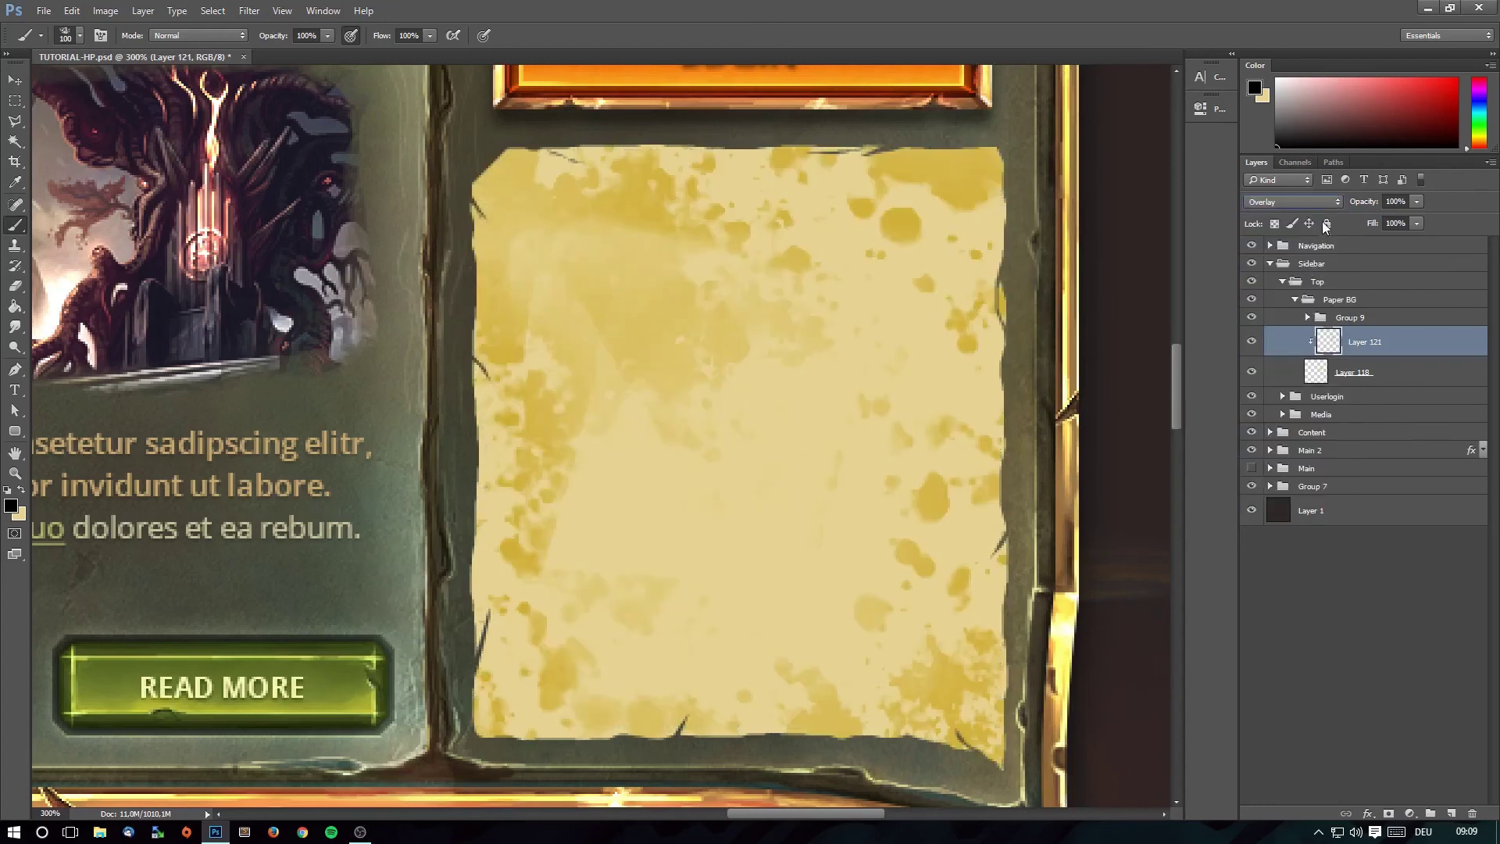
scroll(1296, 200, down, 1)
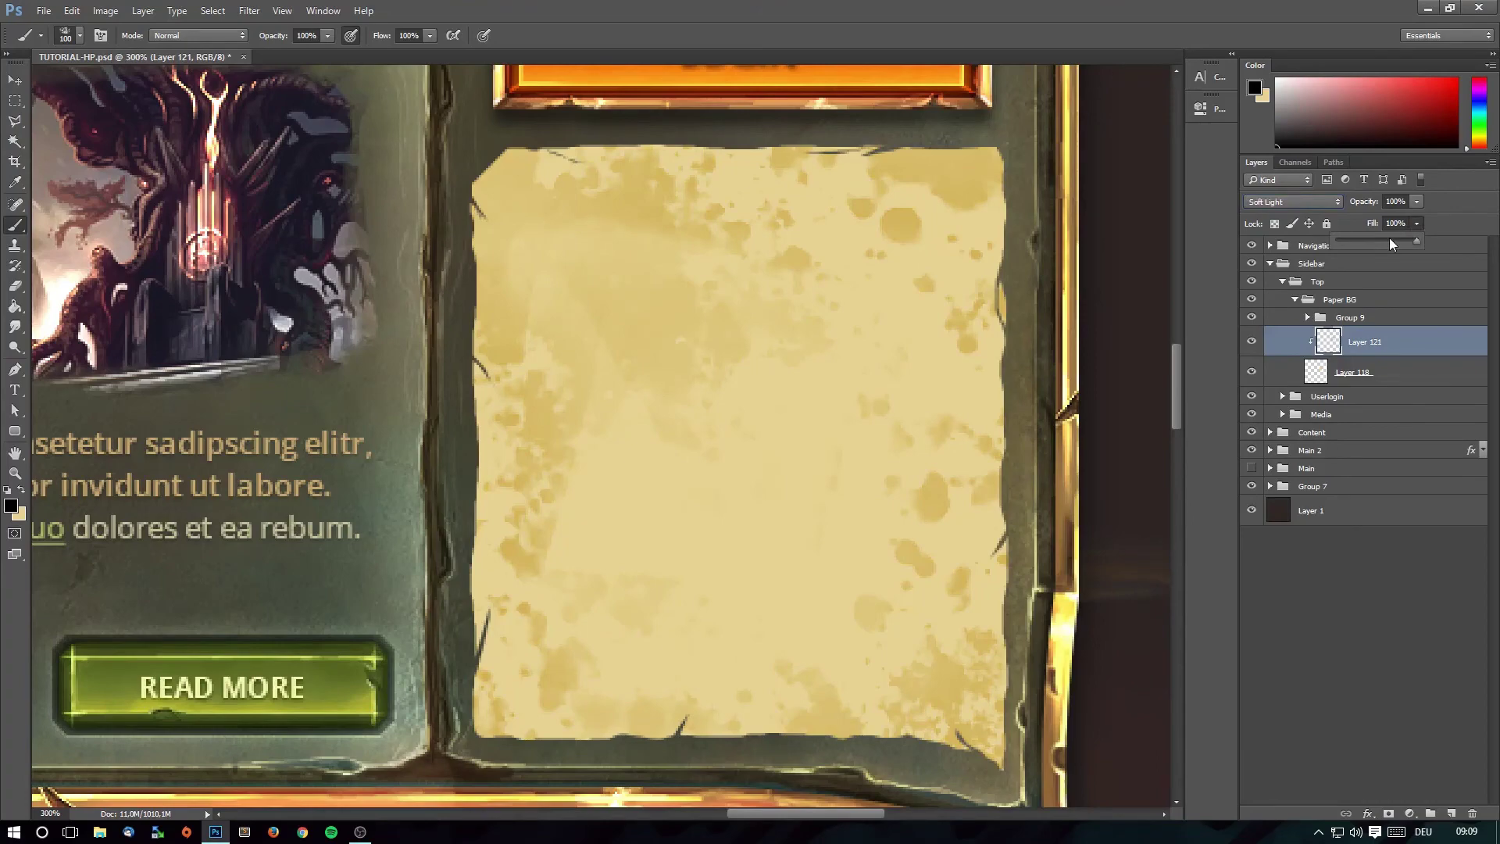
drag(1390, 239, 1381, 239)
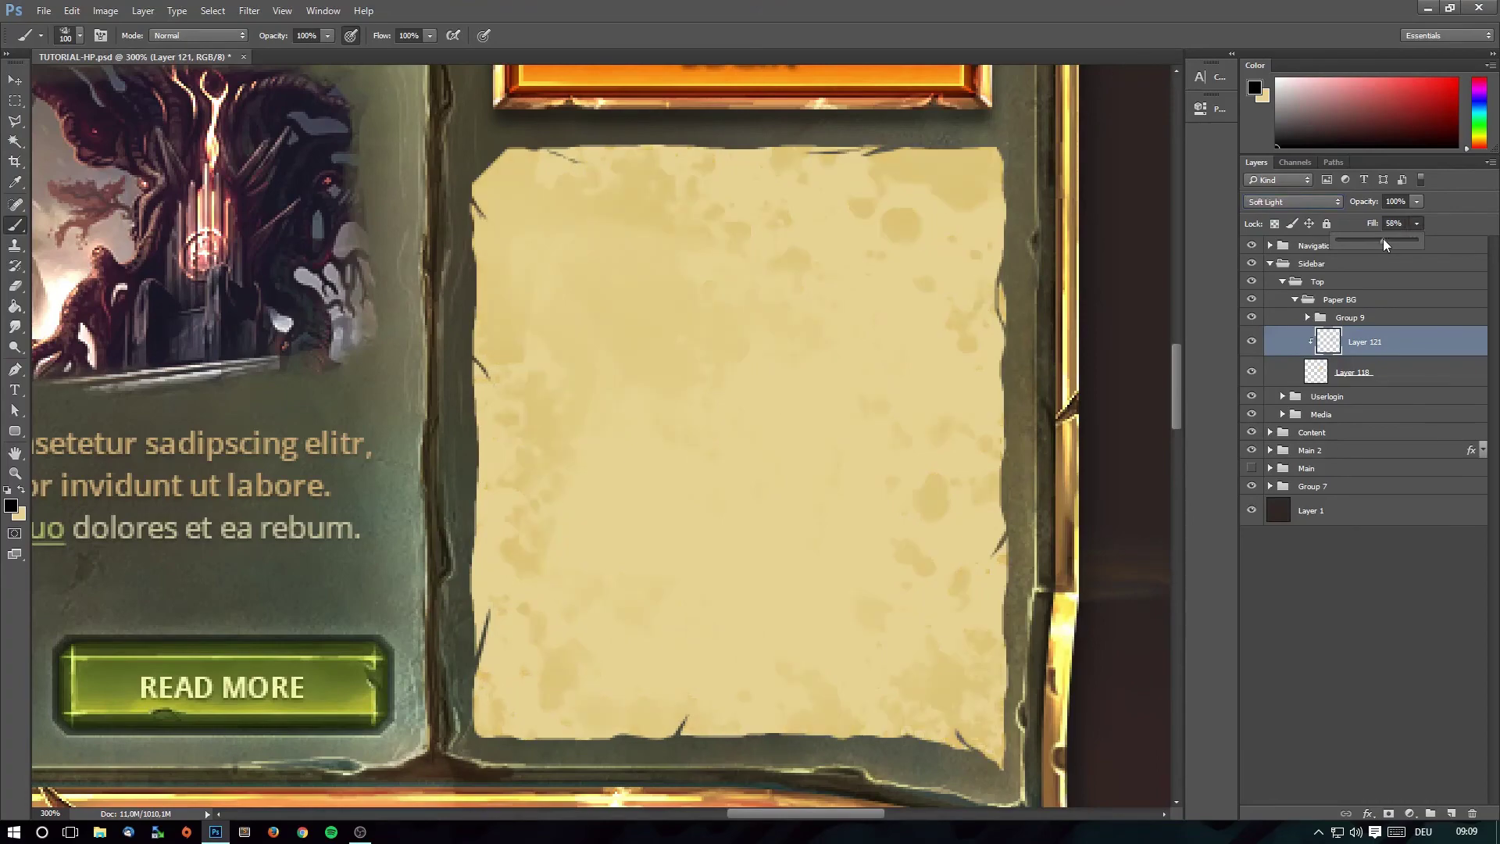
click(1416, 347)
Add an empty layer, then give paper Layer 118 Hue/Saturation of Saturation -33, Lightness -7.
click(1449, 815)
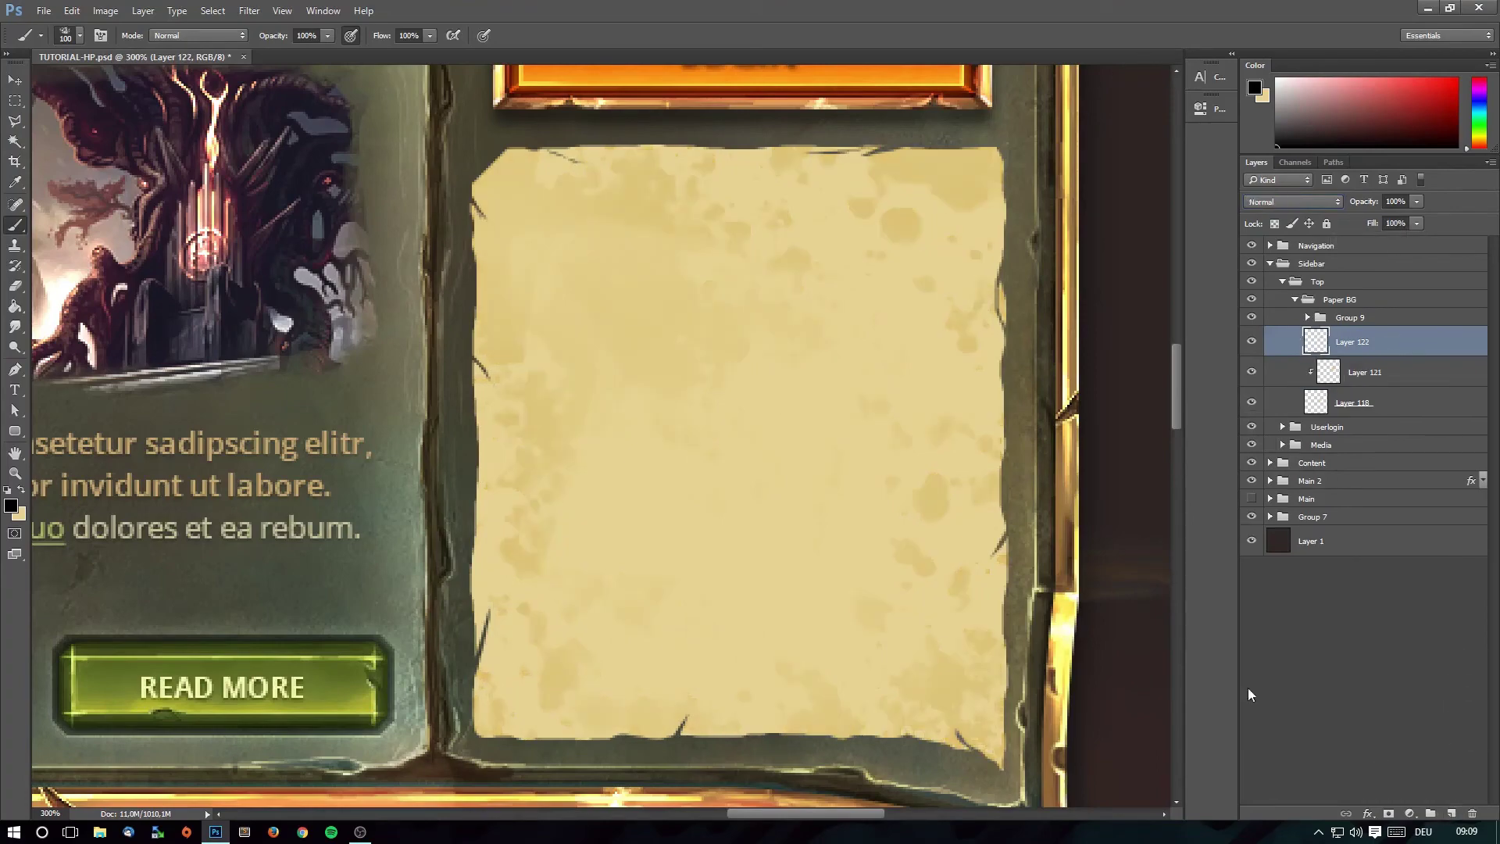
click(1393, 403)
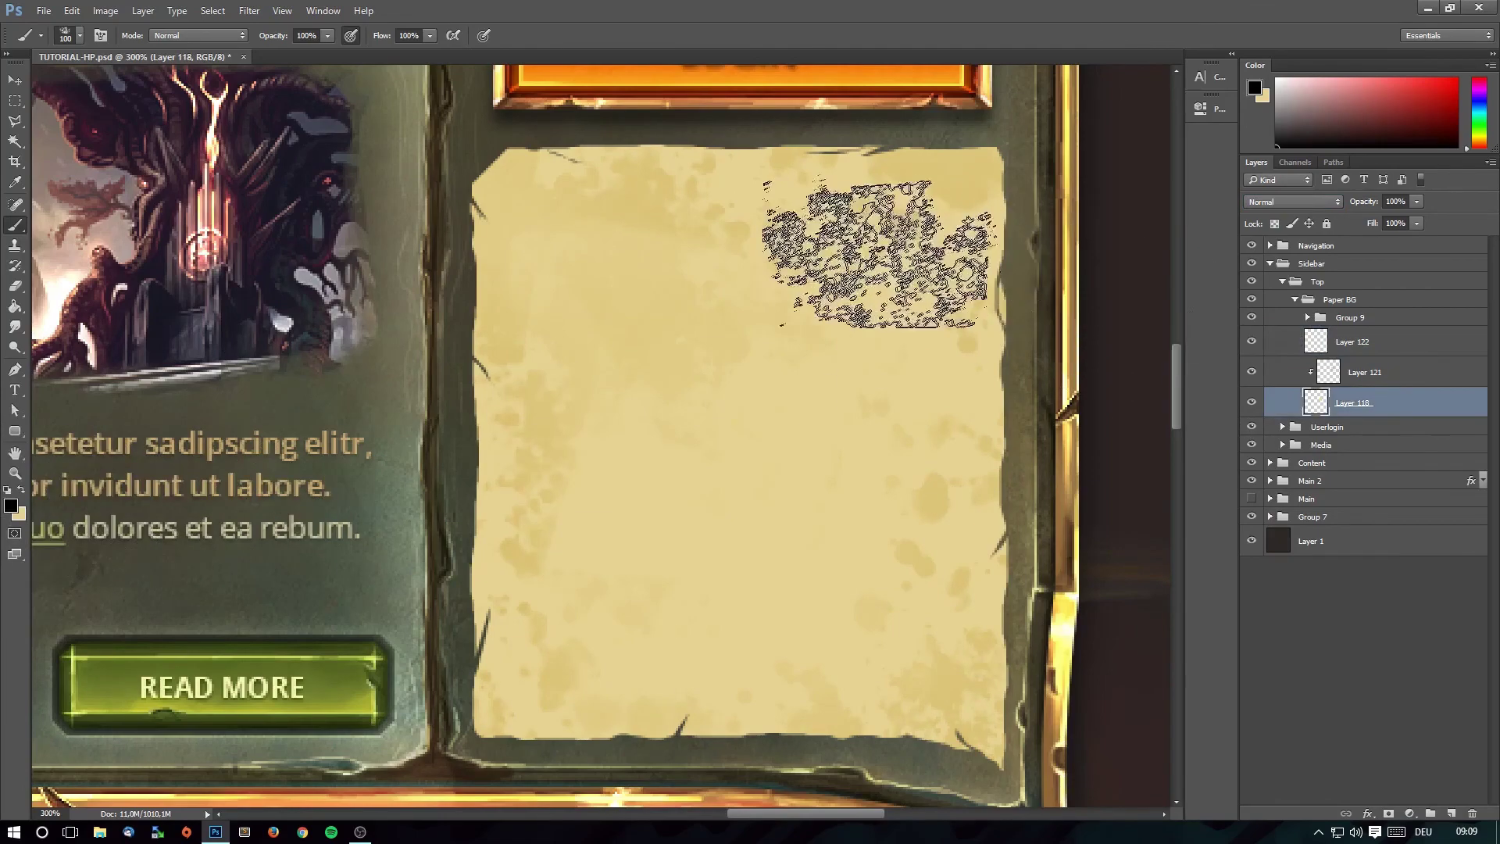
click(148, 12)
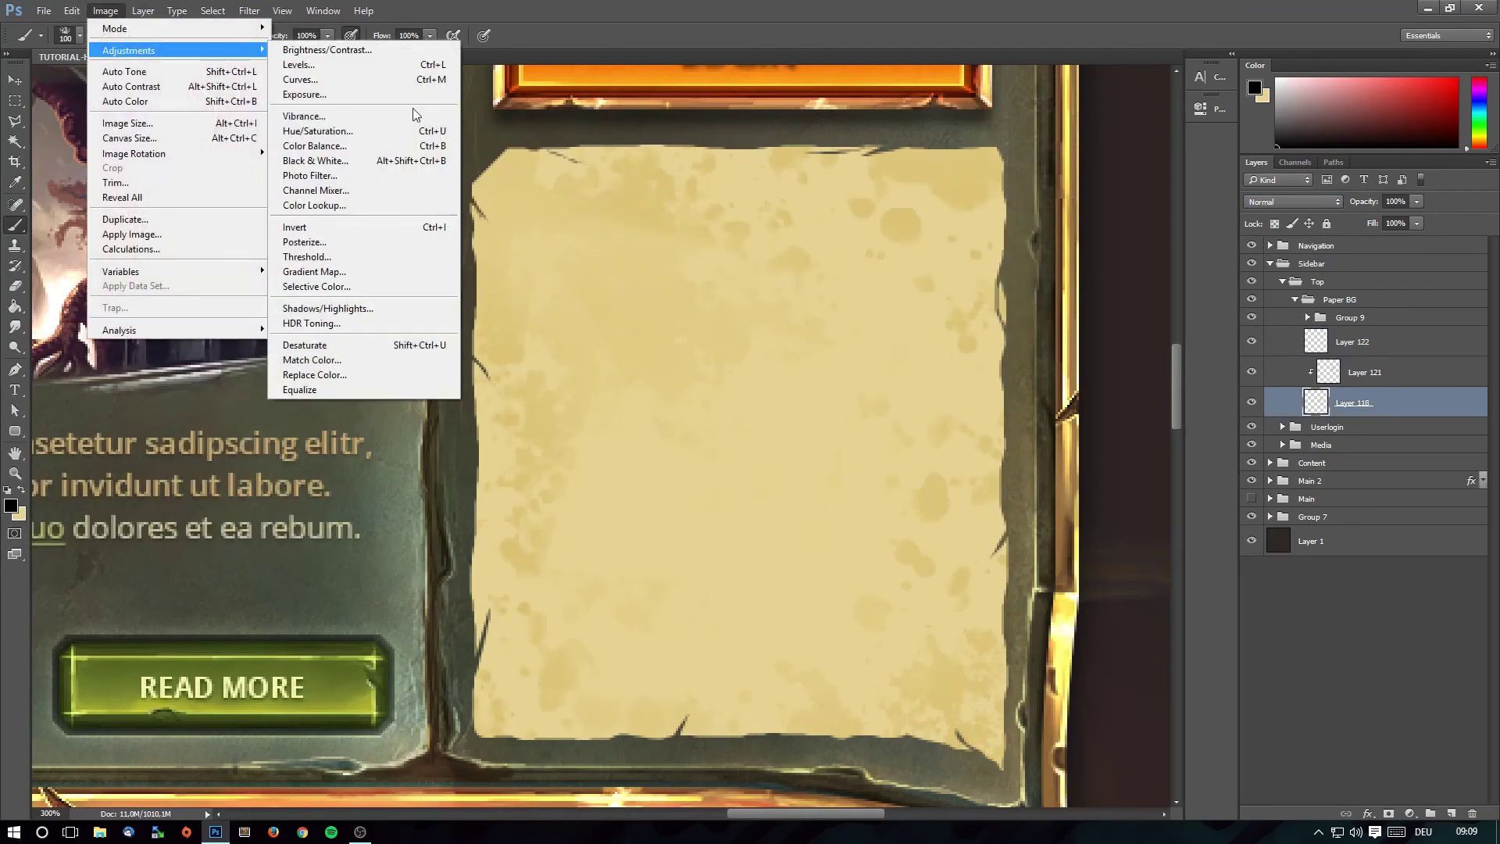
click(316, 130)
mouse_move(1254, 526)
mouse_down()
mouse_move(1226, 525)
mouse_move(1246, 566)
mouse_move(1233, 527)
mouse_up()
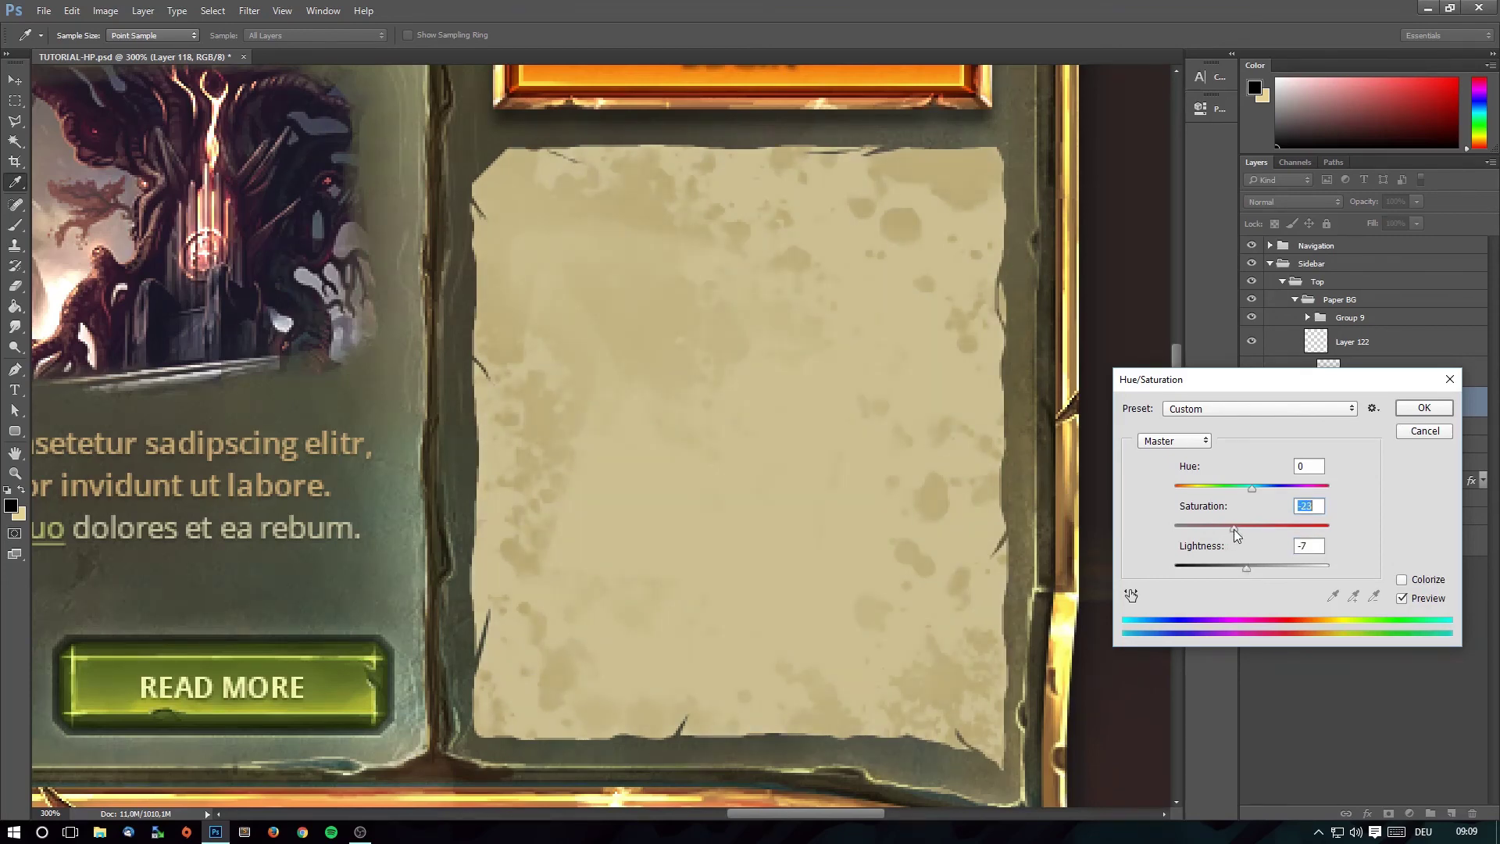
click(1430, 408)
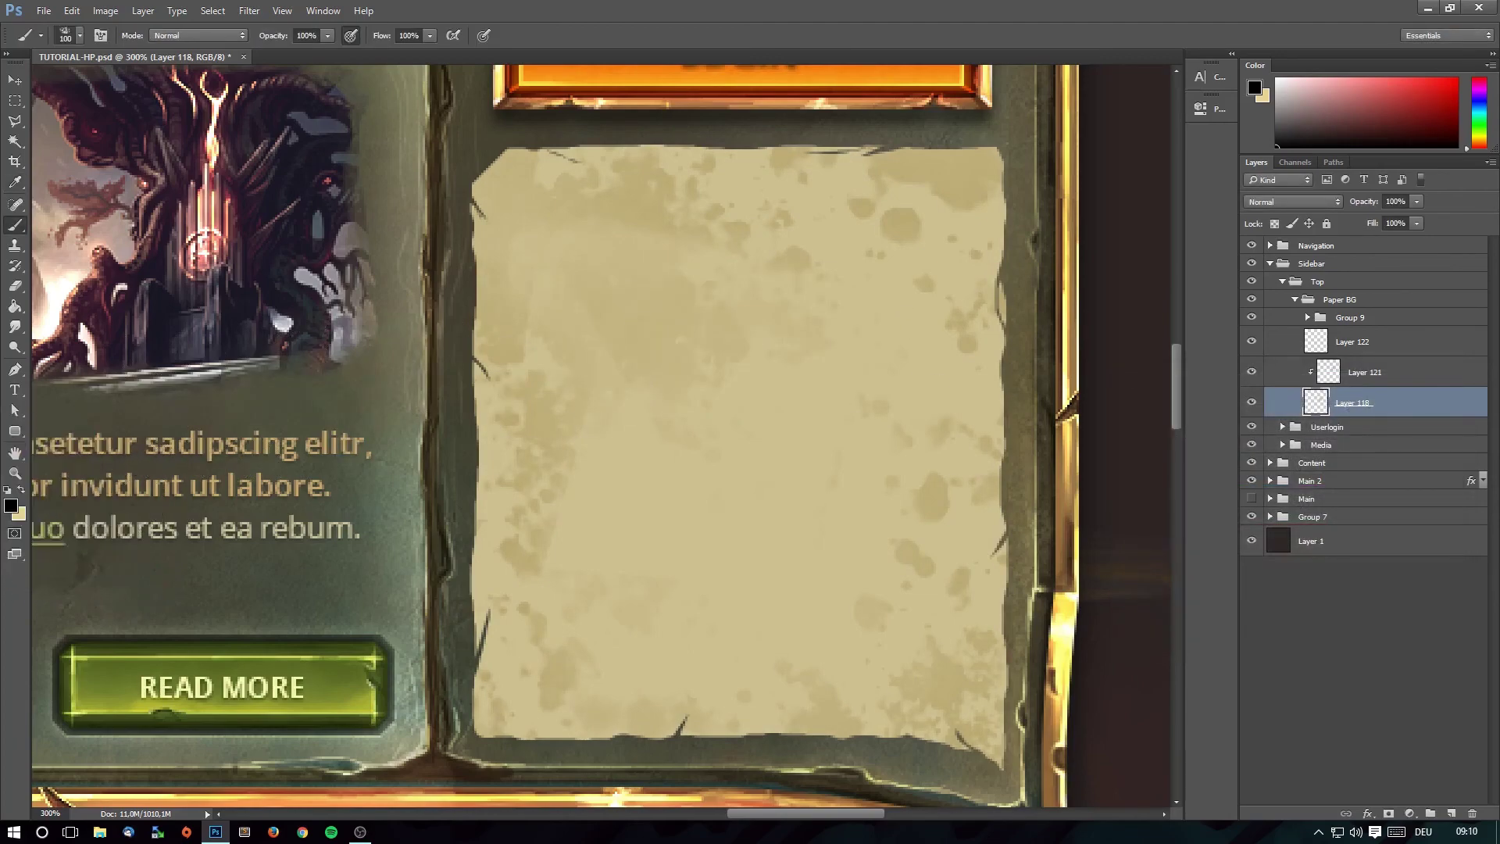
click(22, 489)
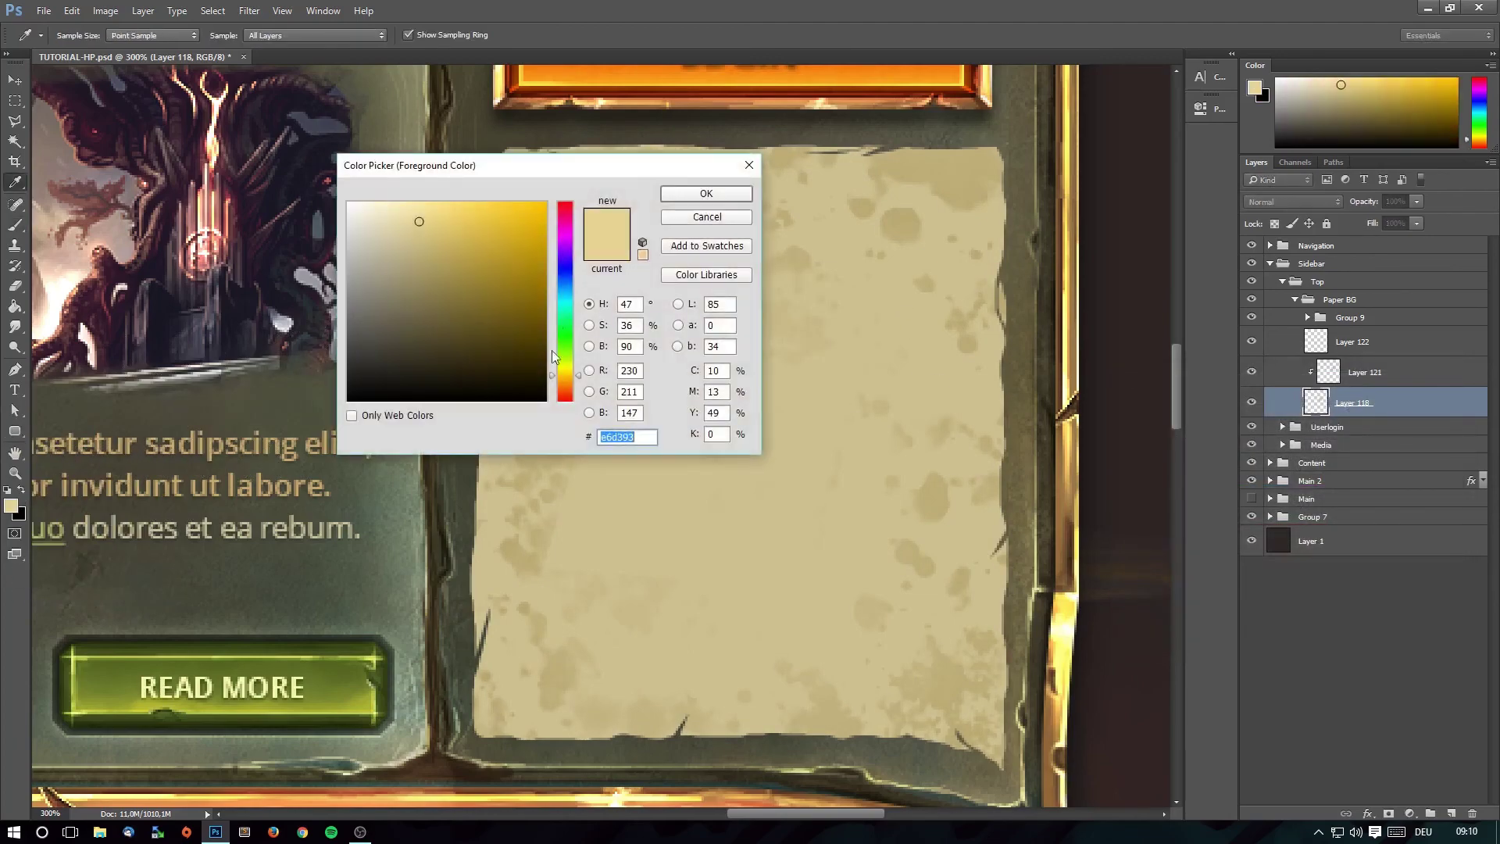
Set the foreground colour to green #89ad5f and clip Layer 122 to the layer below.
drag(566, 349, 567, 354)
click(437, 270)
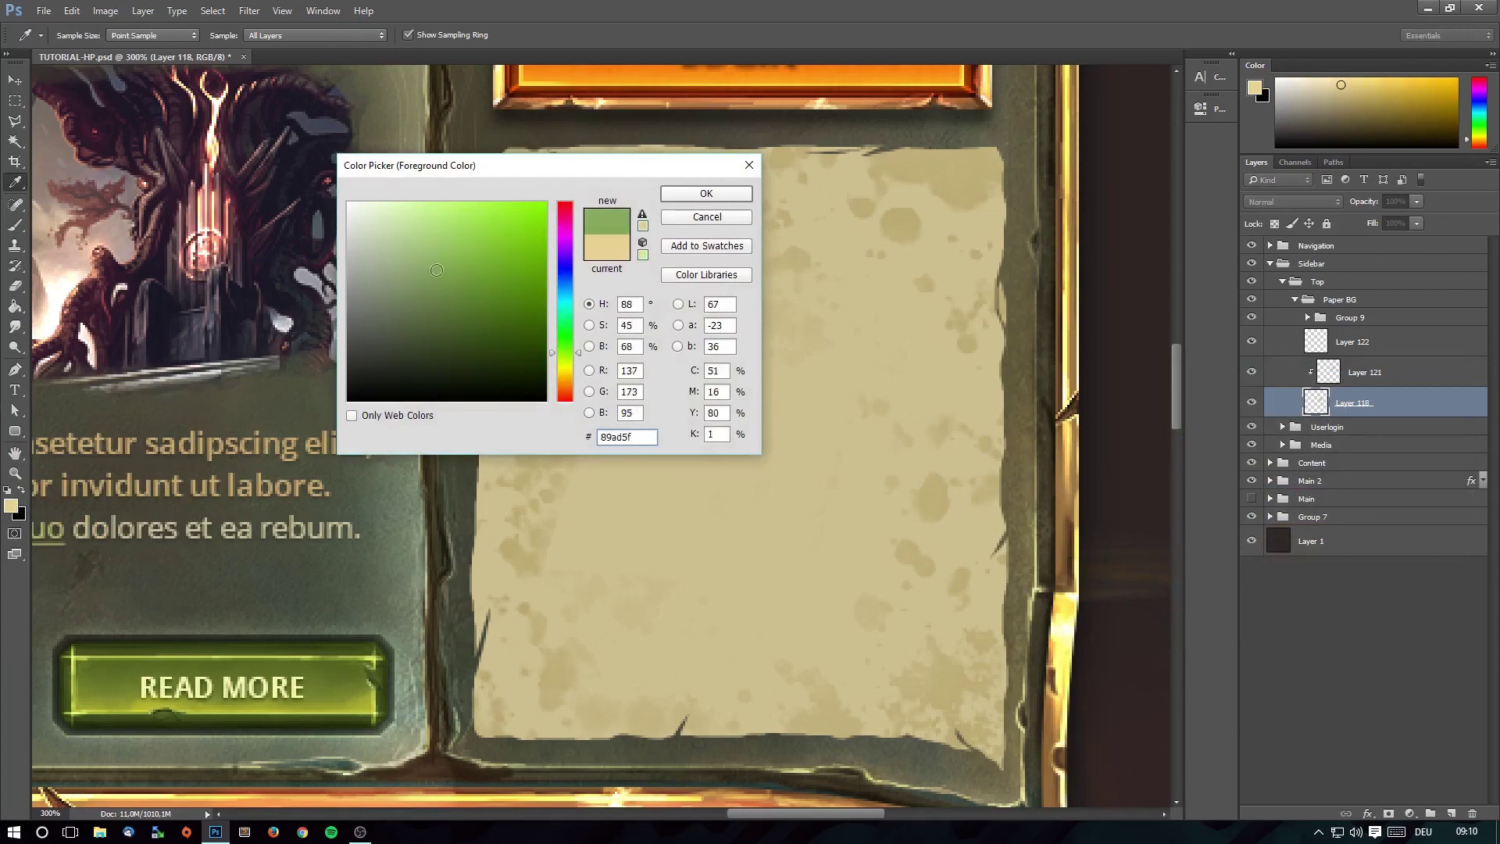
click(725, 199)
click(1360, 342)
right_click(1366, 344)
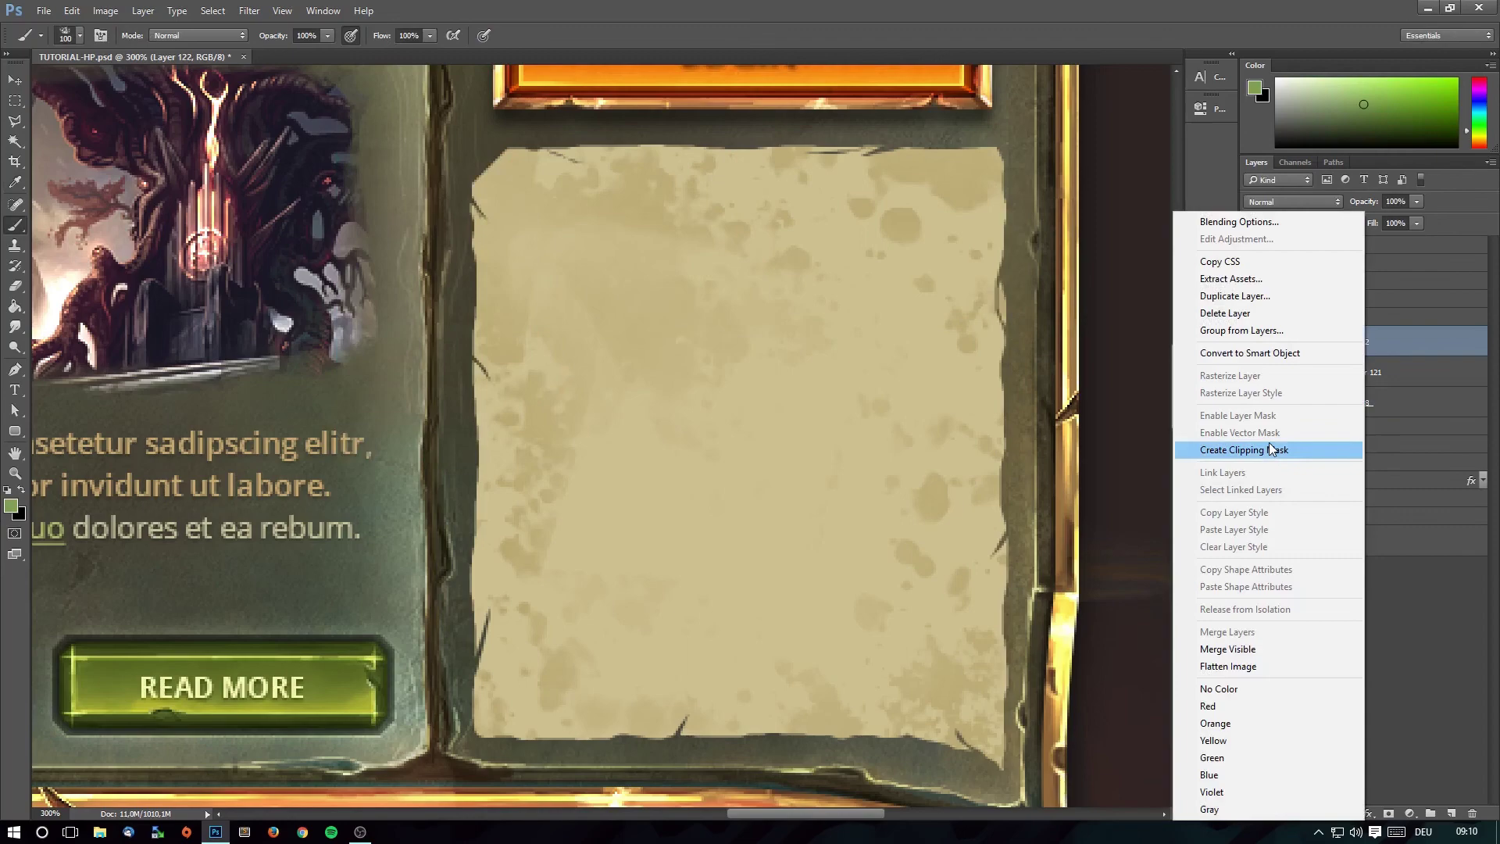
click(1271, 451)
With a 145 px soft brush, paint green around the paper's edges, keeping the centre beige.
click(82, 34)
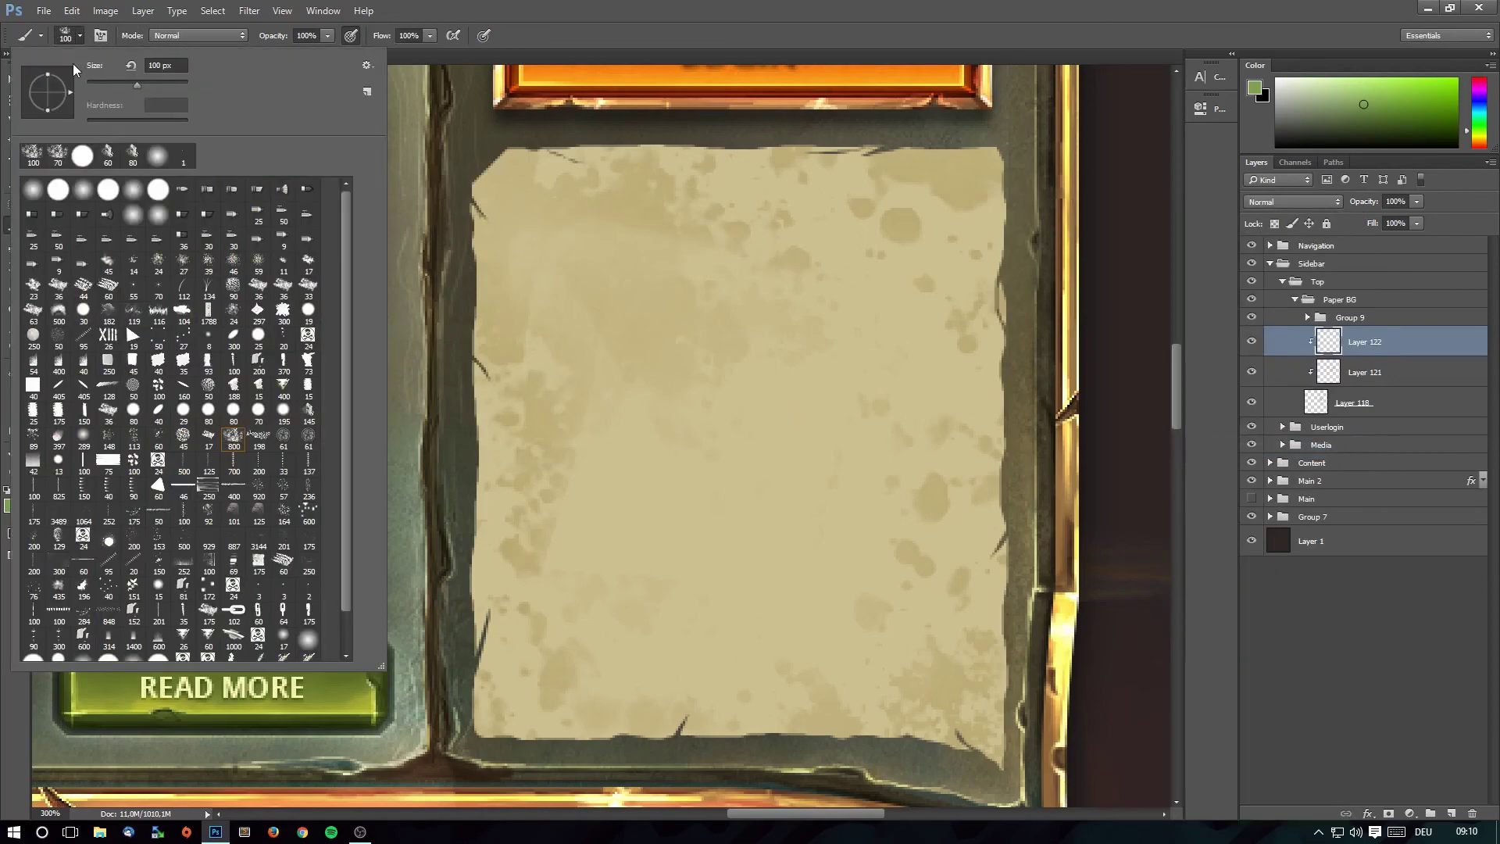
click(309, 418)
mouse_move(438, 258)
mouse_down()
mouse_move(390, 484)
mouse_move(455, 444)
mouse_up()
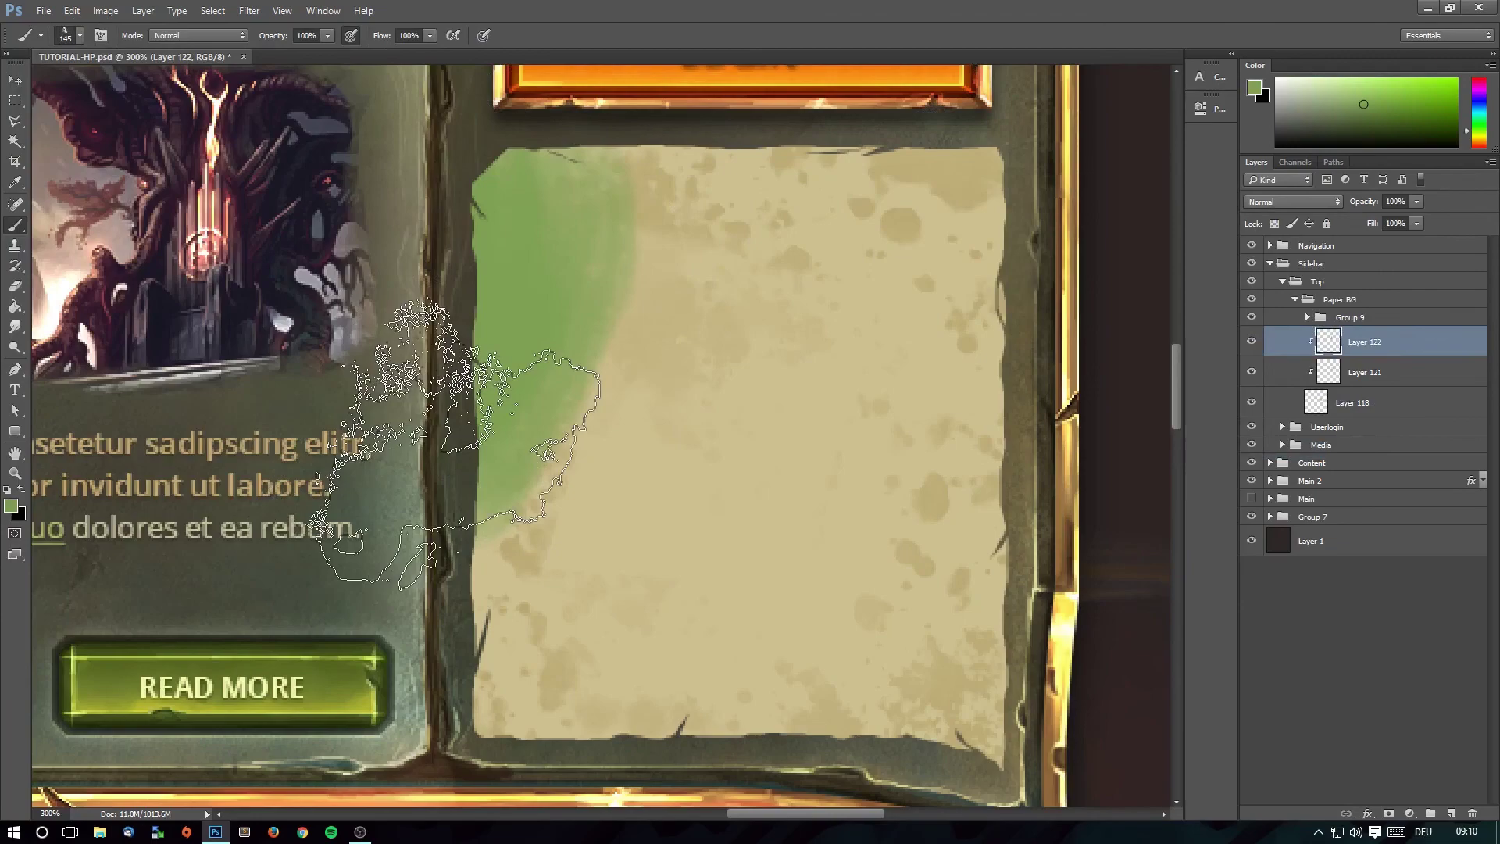
key(ctrl+z)
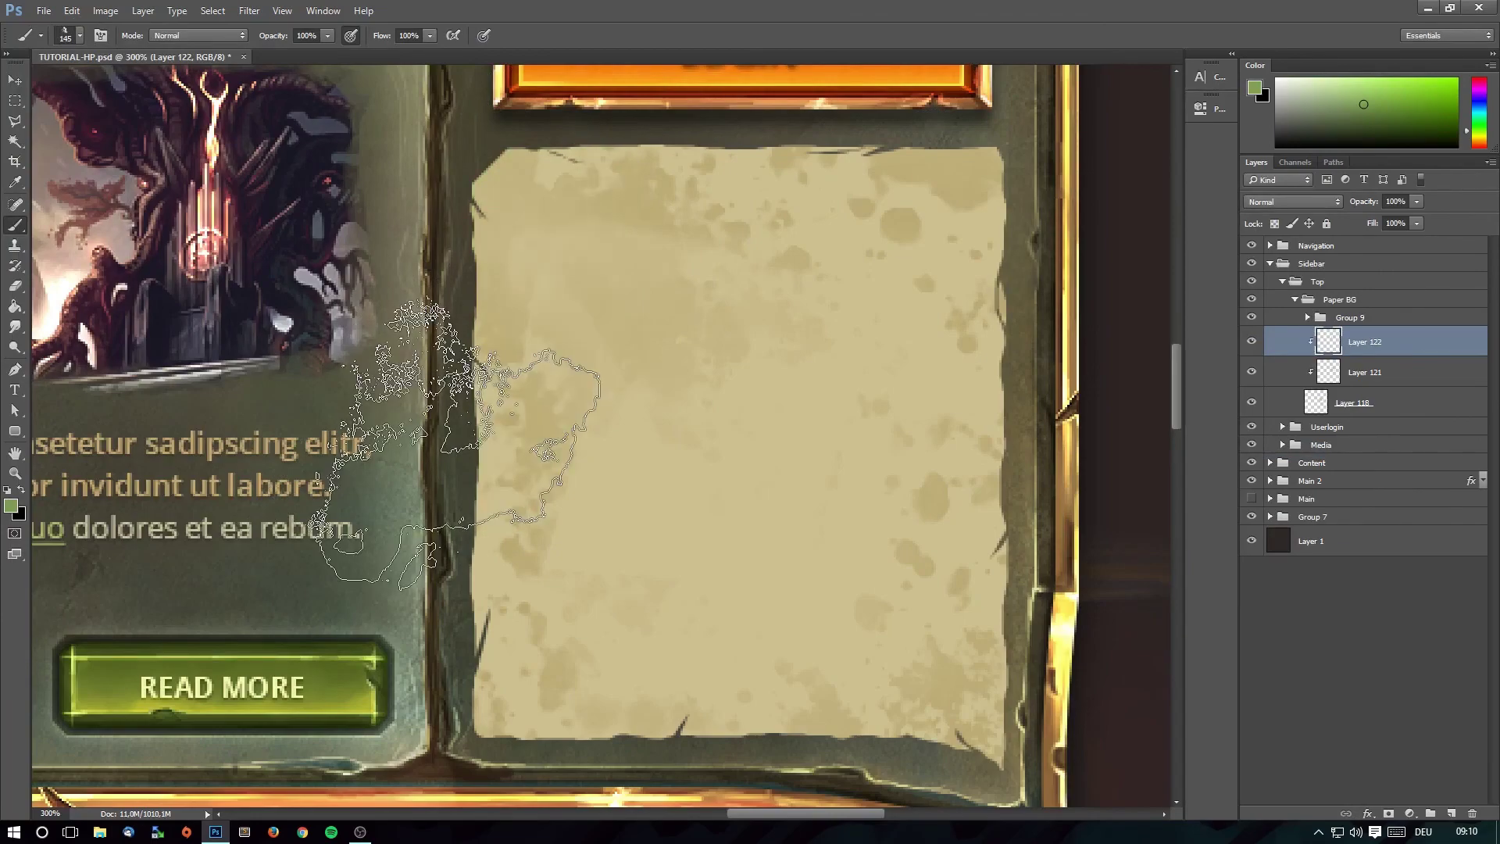
mouse_move(461, 257)
mouse_down()
mouse_move(590, 184)
mouse_move(500, 711)
mouse_move(1086, 570)
mouse_move(1086, 383)
mouse_move(1141, 235)
mouse_move(867, 47)
mouse_move(664, 98)
mouse_move(1016, 31)
mouse_move(844, 31)
mouse_move(367, 203)
mouse_move(516, 547)
mouse_move(508, 679)
mouse_move(562, 804)
mouse_move(883, 719)
mouse_move(1094, 563)
mouse_move(1071, 101)
mouse_move(930, 31)
mouse_move(539, 32)
mouse_move(425, 192)
mouse_move(402, 636)
mouse_move(402, 621)
mouse_move(720, 770)
mouse_move(779, 742)
mouse_move(961, 735)
mouse_move(1070, 320)
mouse_move(1086, 188)
mouse_move(879, 125)
mouse_up()
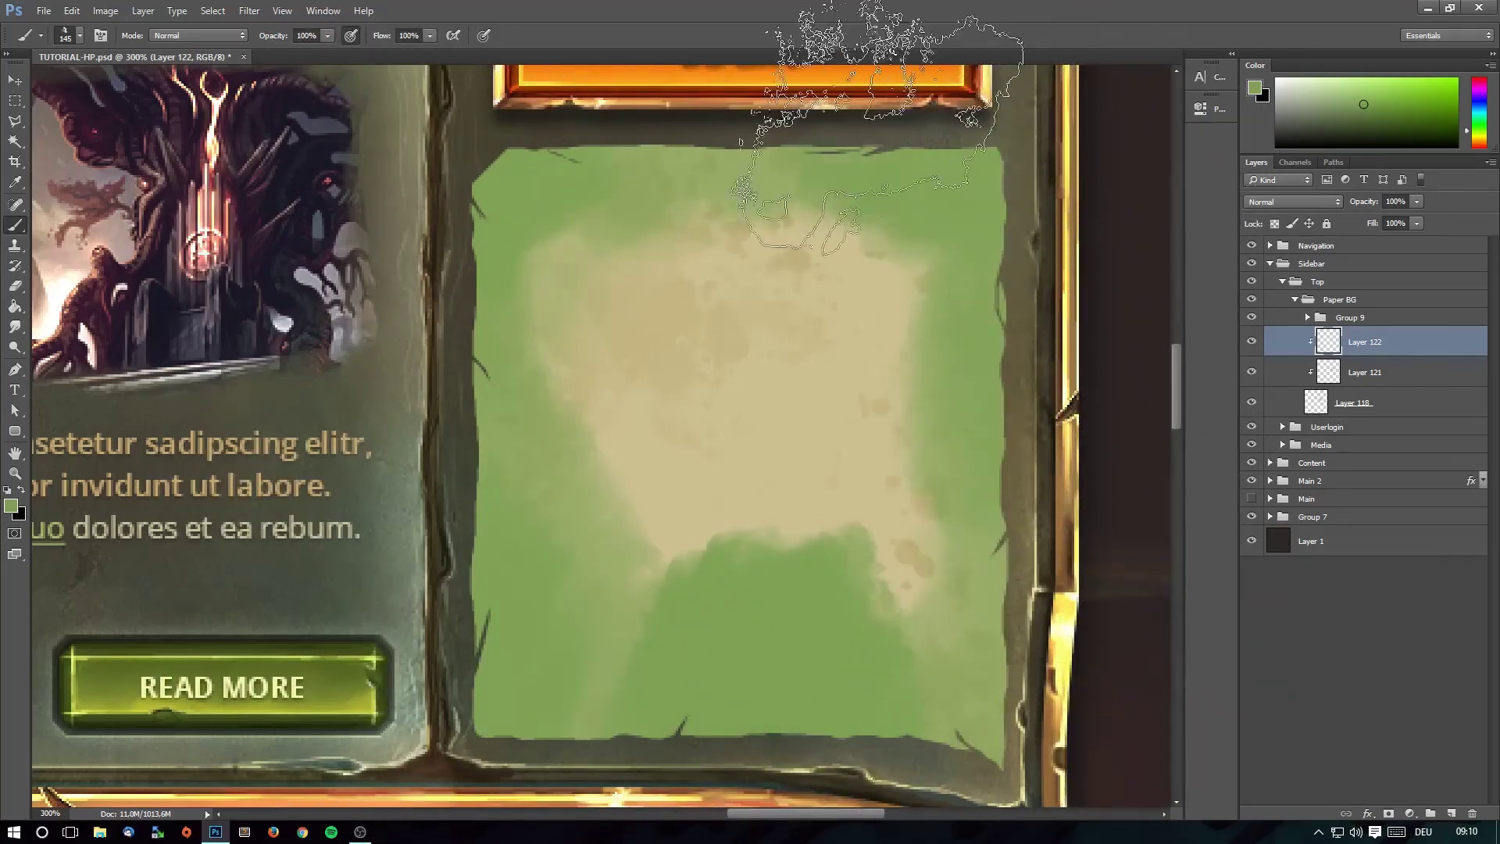
Try Linear Burn and scroll through other blend modes on green Layer 122.
click(1304, 203)
click(1293, 287)
scroll(1286, 202, down, 2)
scroll(1286, 202, down, 3)
scroll(1287, 201, down, 3)
scroll(1286, 201, down, 2)
scroll(1287, 202, up, 2)
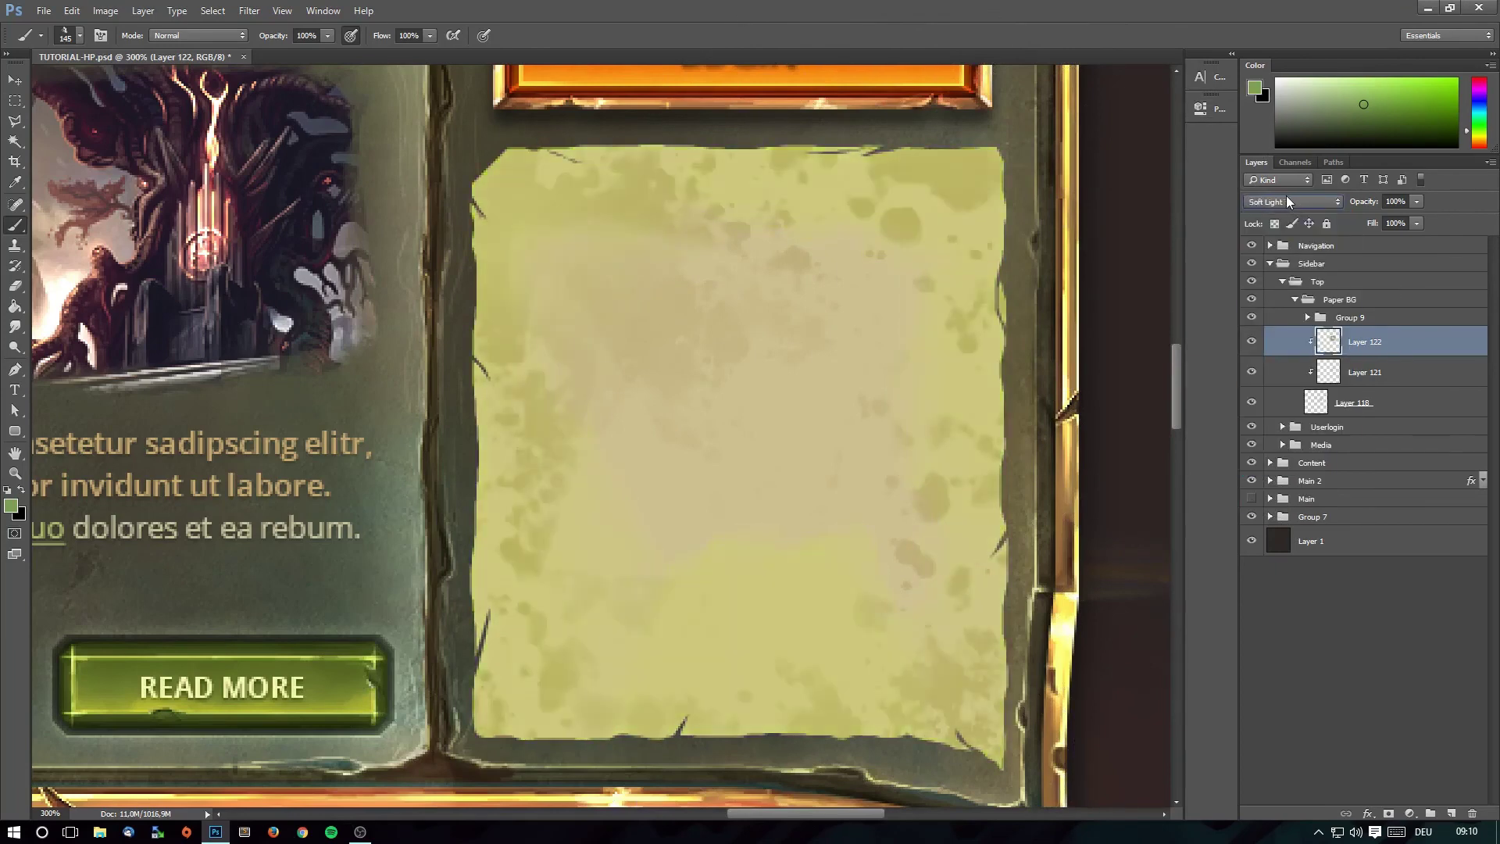
scroll(1287, 196, down, 3)
scroll(1286, 196, down, 2)
scroll(1286, 196, down, 3)
scroll(1286, 196, down, 2)
scroll(1286, 197, down, 1)
Test the Dissolve and Lighten blend modes on Layer 122.
click(1287, 197)
click(1286, 197)
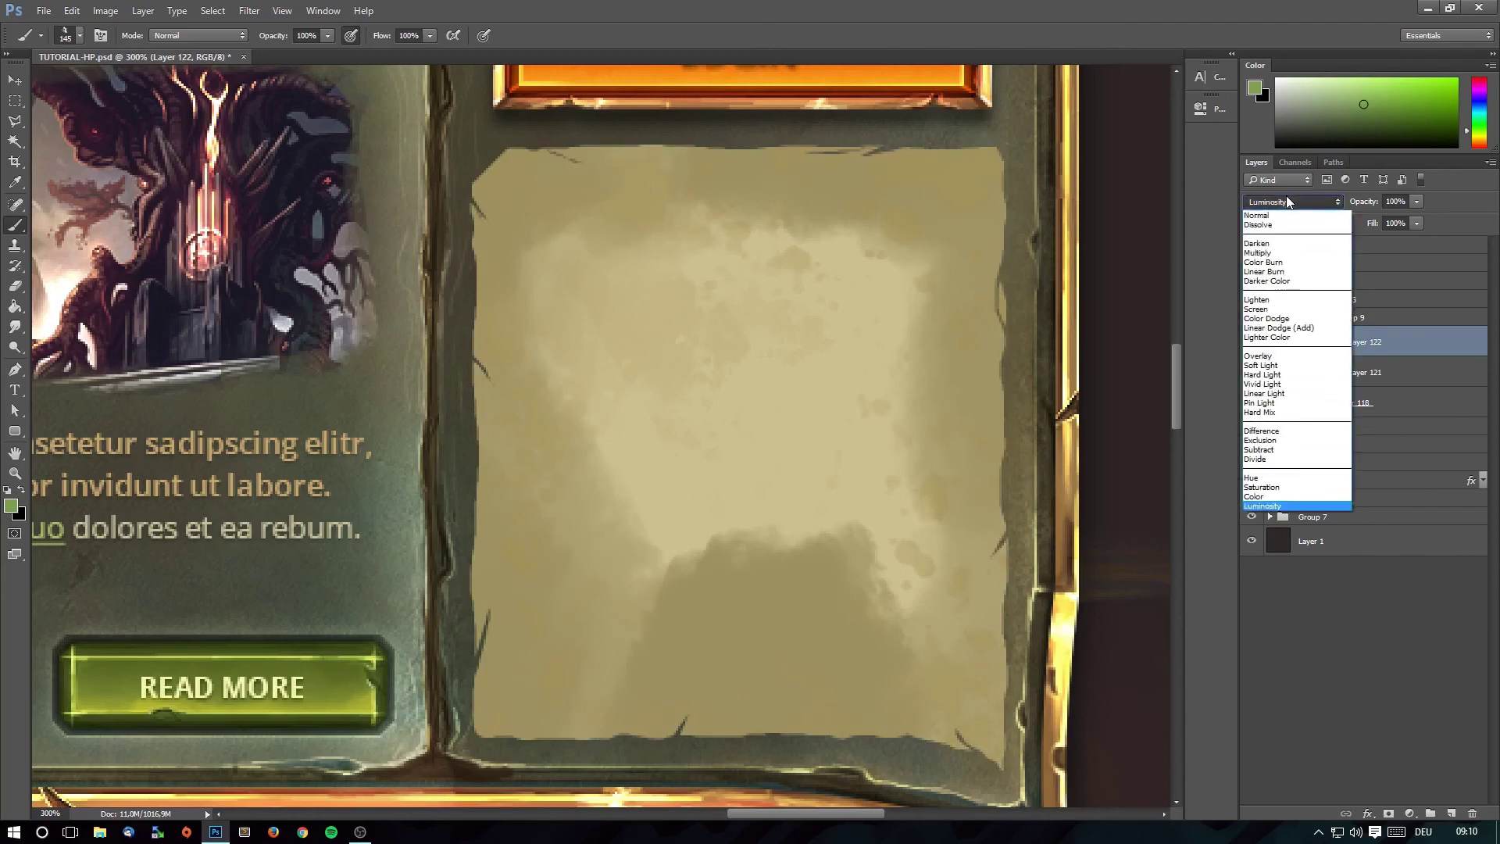
click(1286, 196)
click(1260, 224)
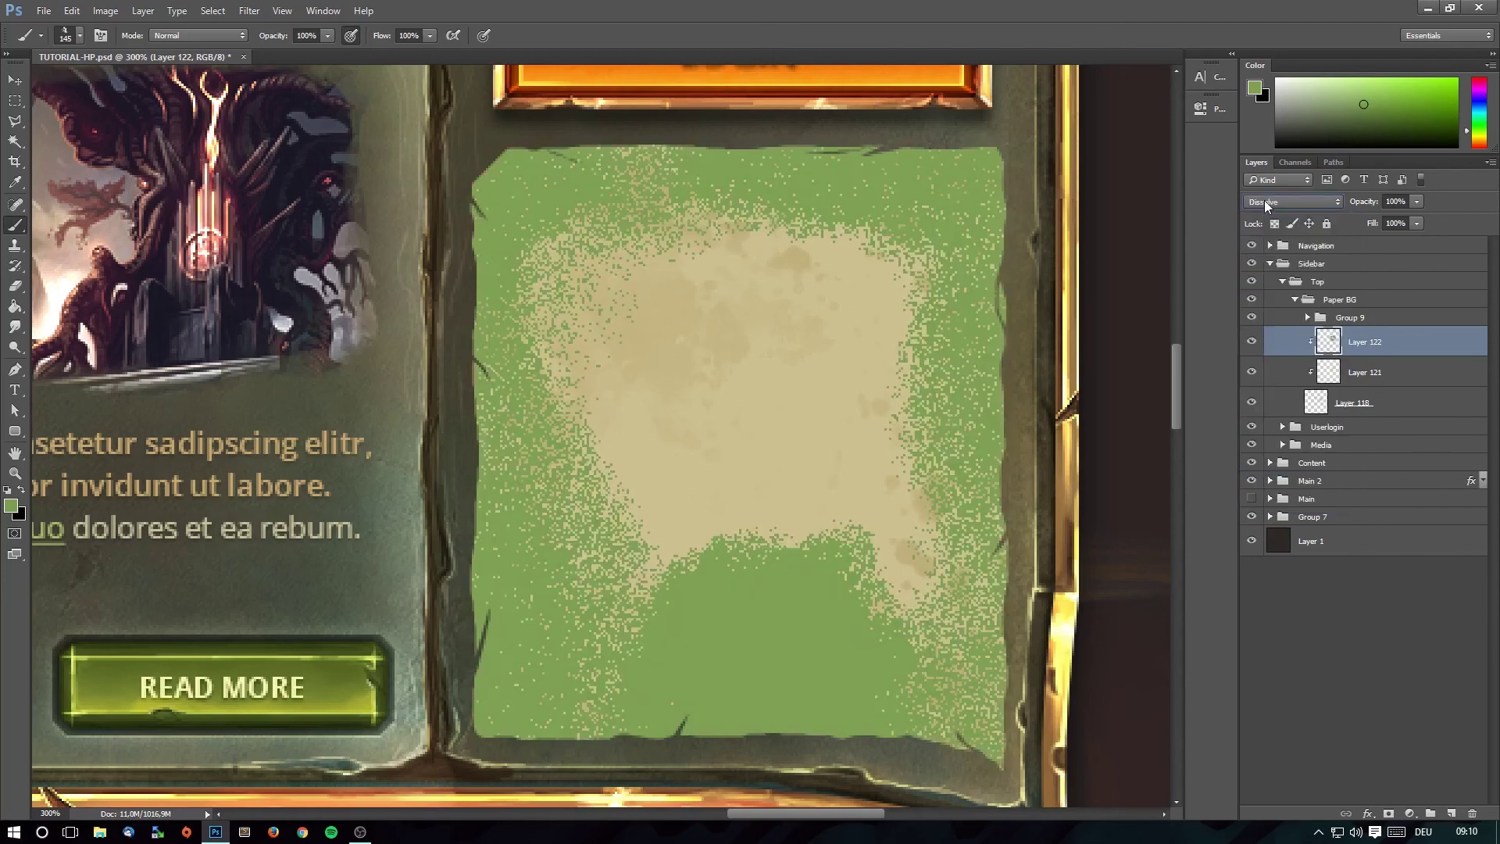
scroll(1264, 200, down, 2)
scroll(1264, 200, down, 1)
scroll(1264, 200, down, 3)
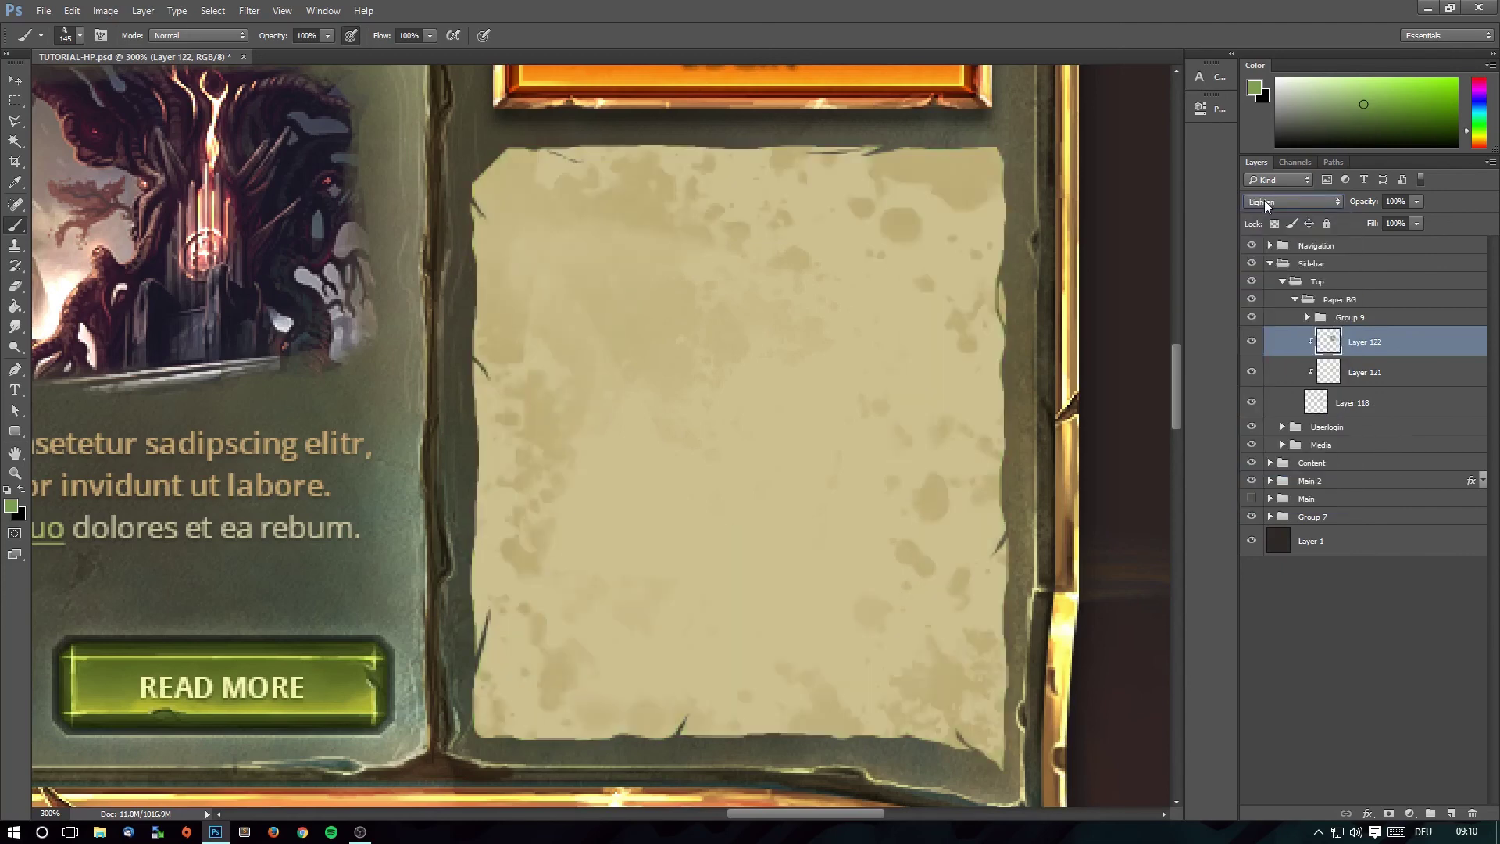
scroll(1264, 200, down, 2)
scroll(1265, 200, down, 2)
scroll(1265, 200, down, 1)
scroll(1264, 200, down, 1)
click(1264, 200)
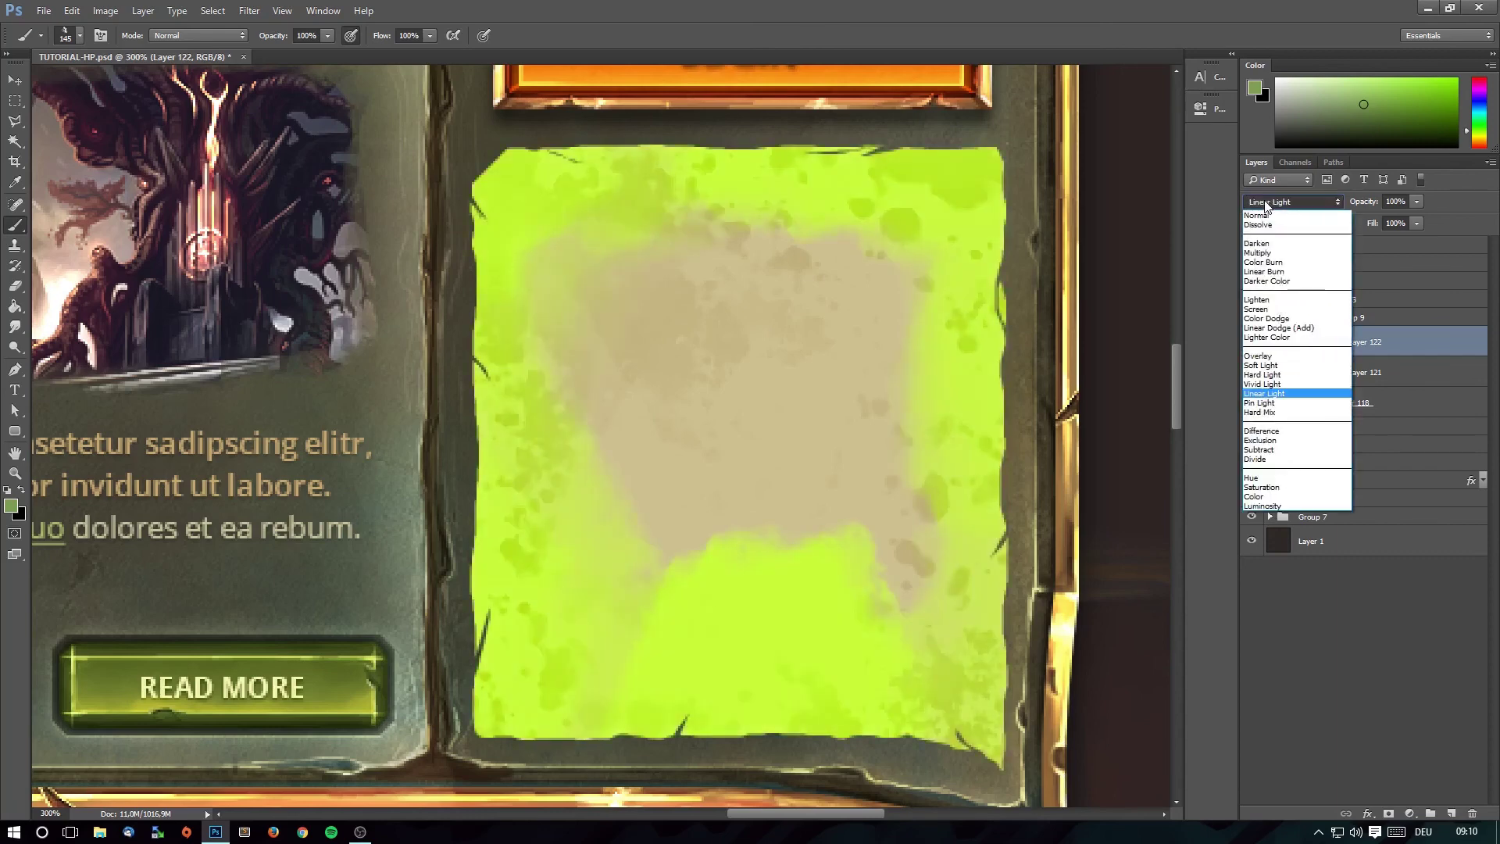
click(1270, 300)
scroll(1278, 202, down, 1)
scroll(1276, 194, down, 1)
scroll(1277, 194, down, 1)
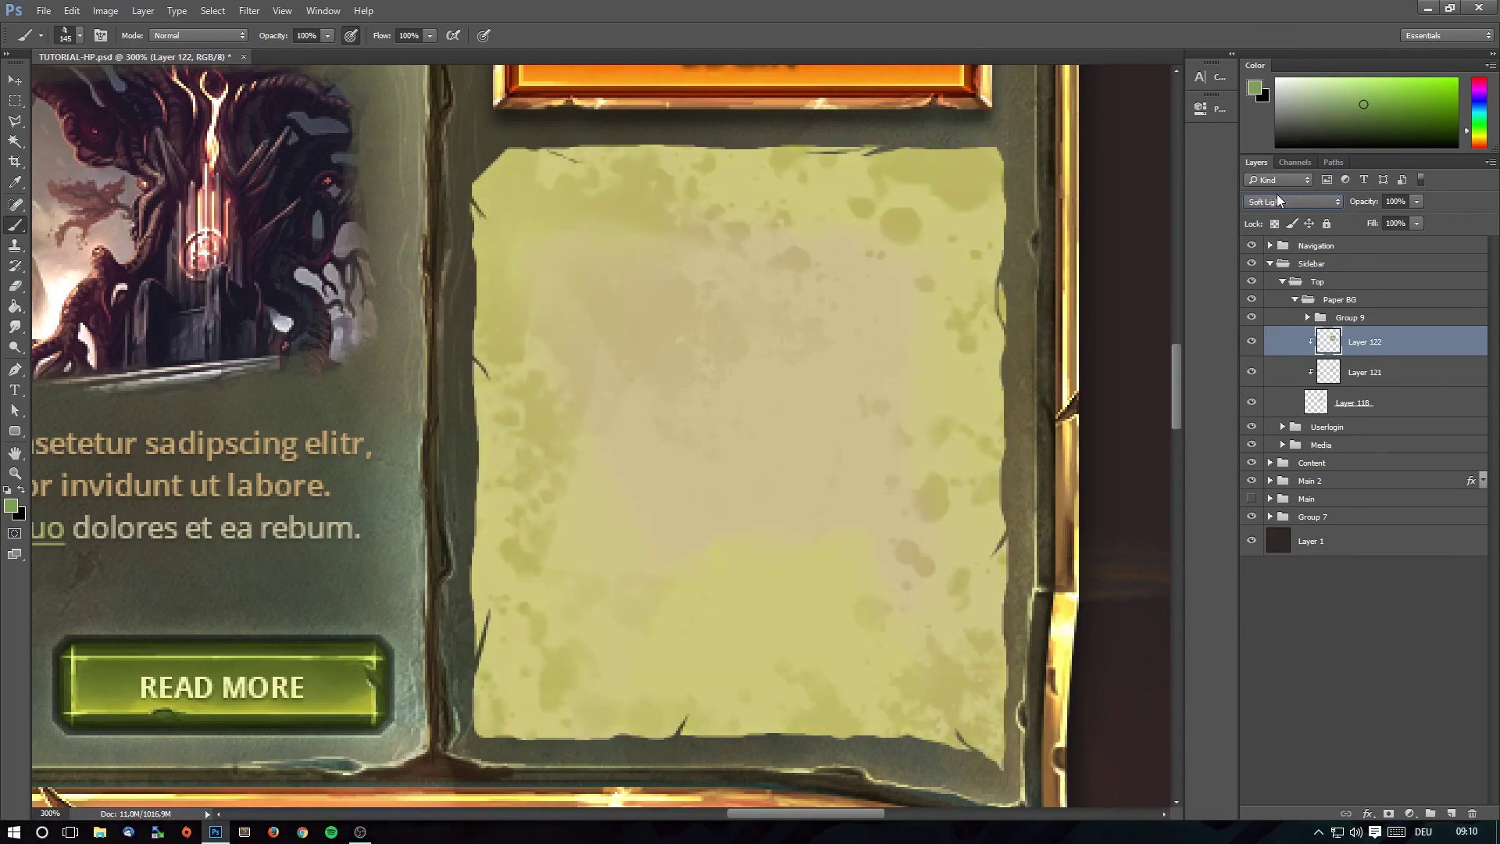
Settle Layer 122 on Multiply at 32% fill and pick brown 784c31 for painting.
click(1277, 194)
click(1275, 213)
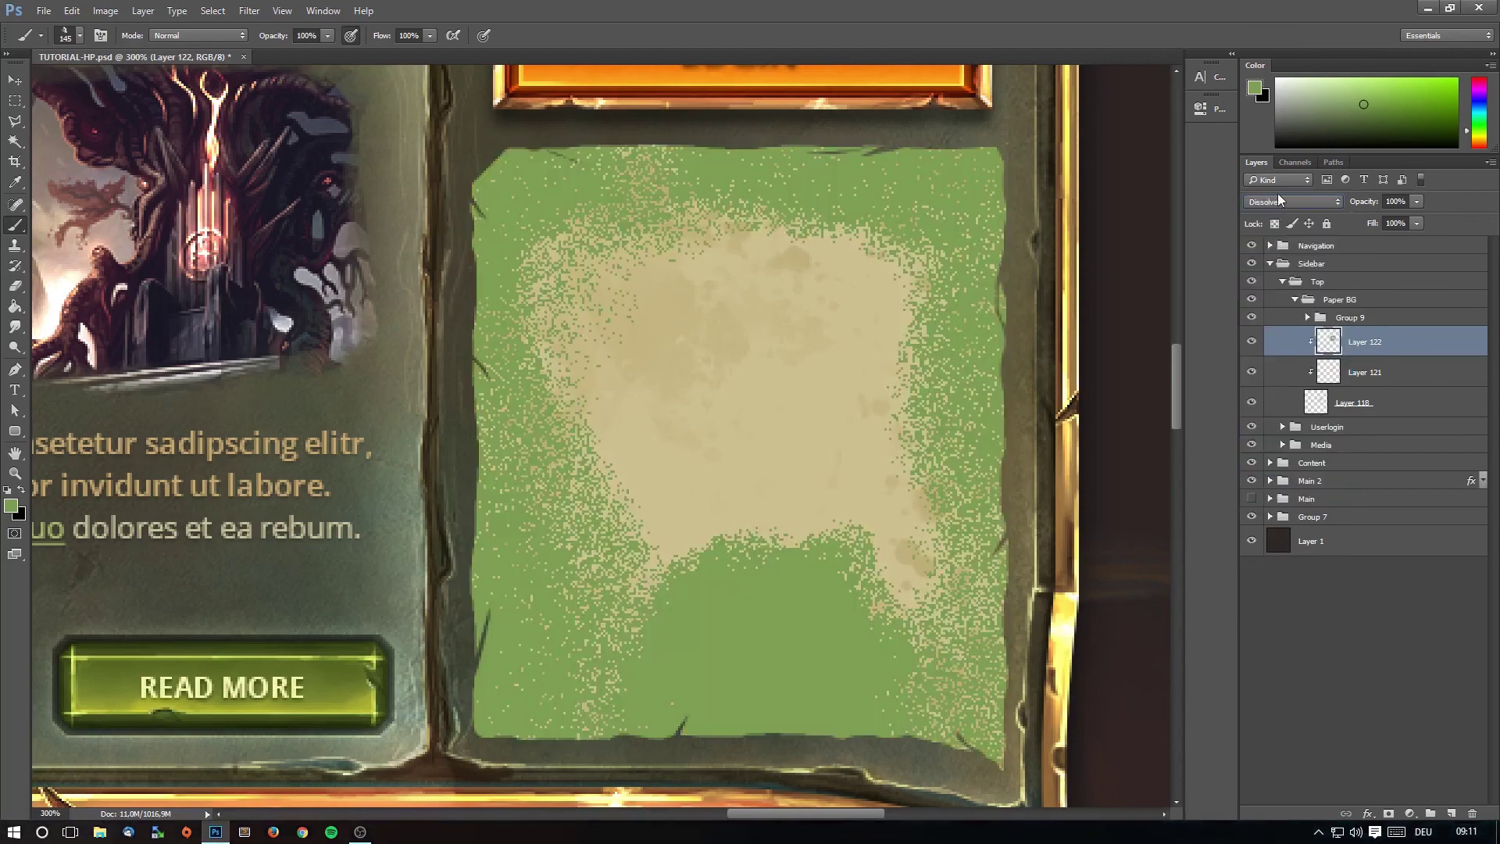
scroll(1274, 200, down, 1)
scroll(1272, 204, down, 1)
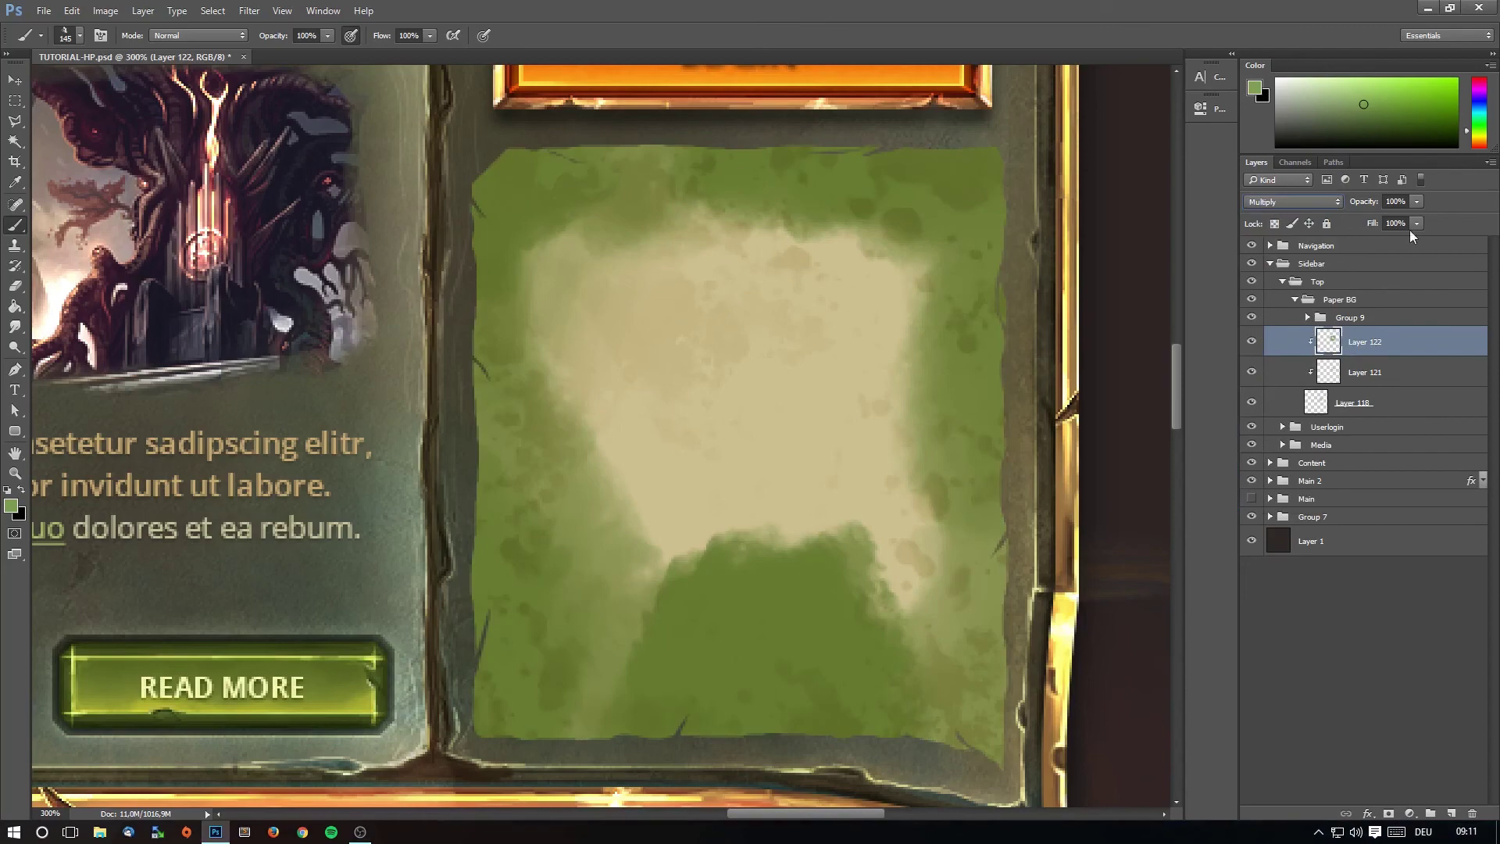
drag(1387, 238, 1363, 245)
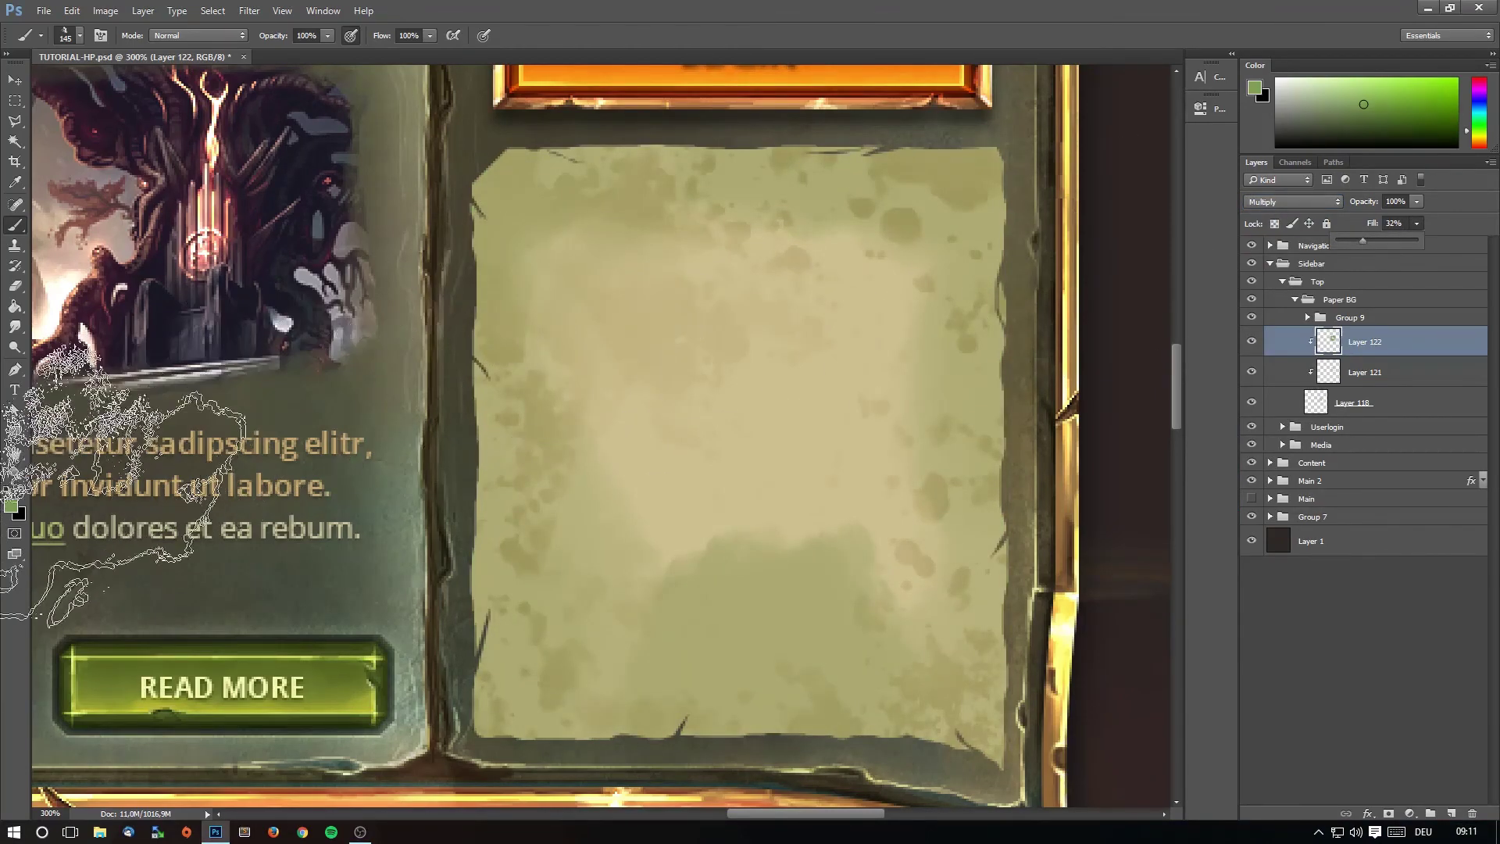
click(14, 508)
click(568, 391)
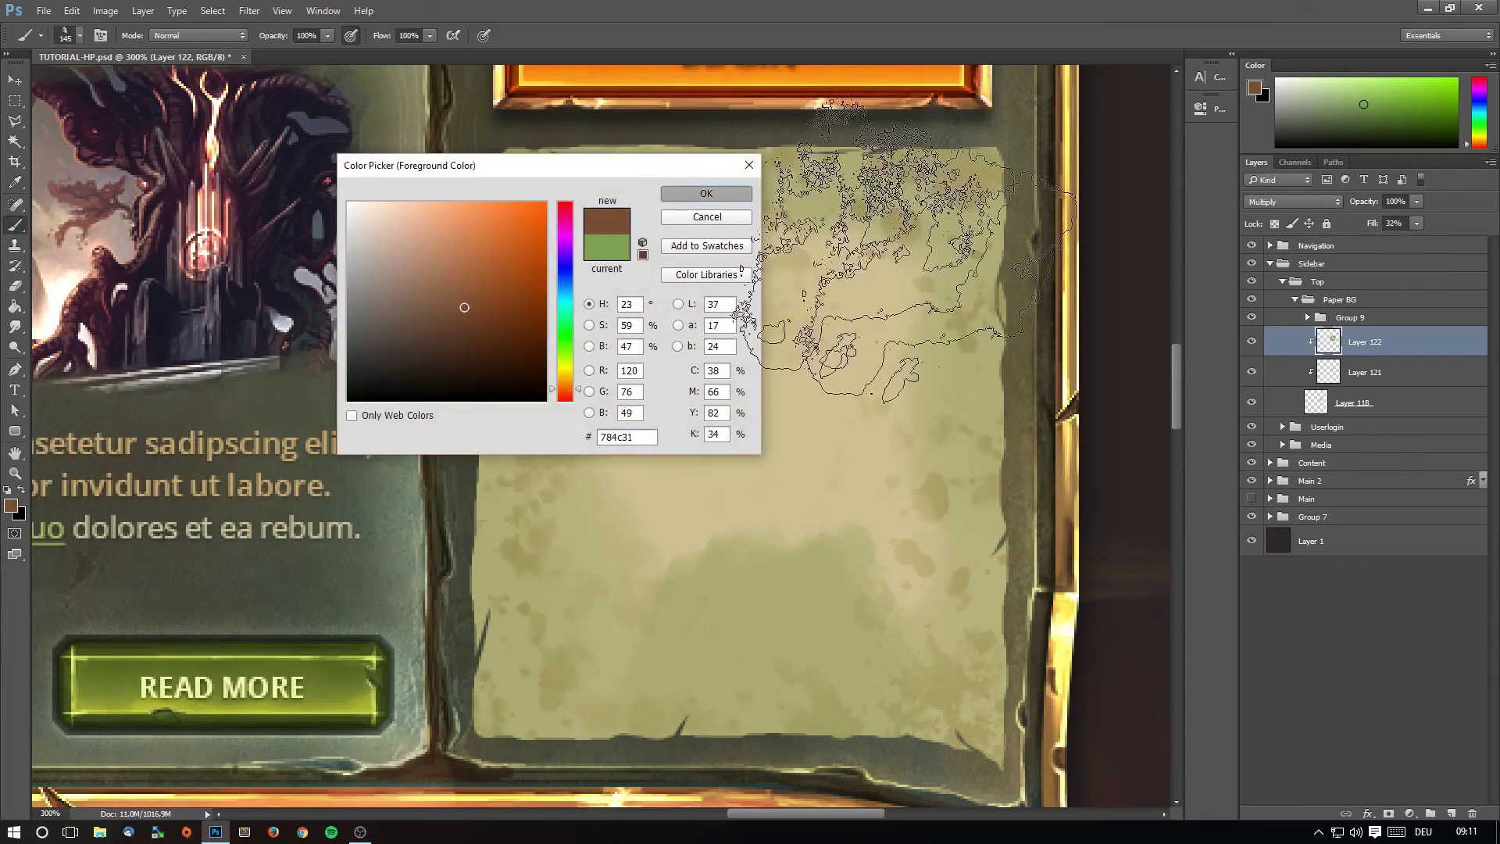
Confirm the brown colour, add new Layer 123 and resize the brush.
click(738, 194)
click(1452, 813)
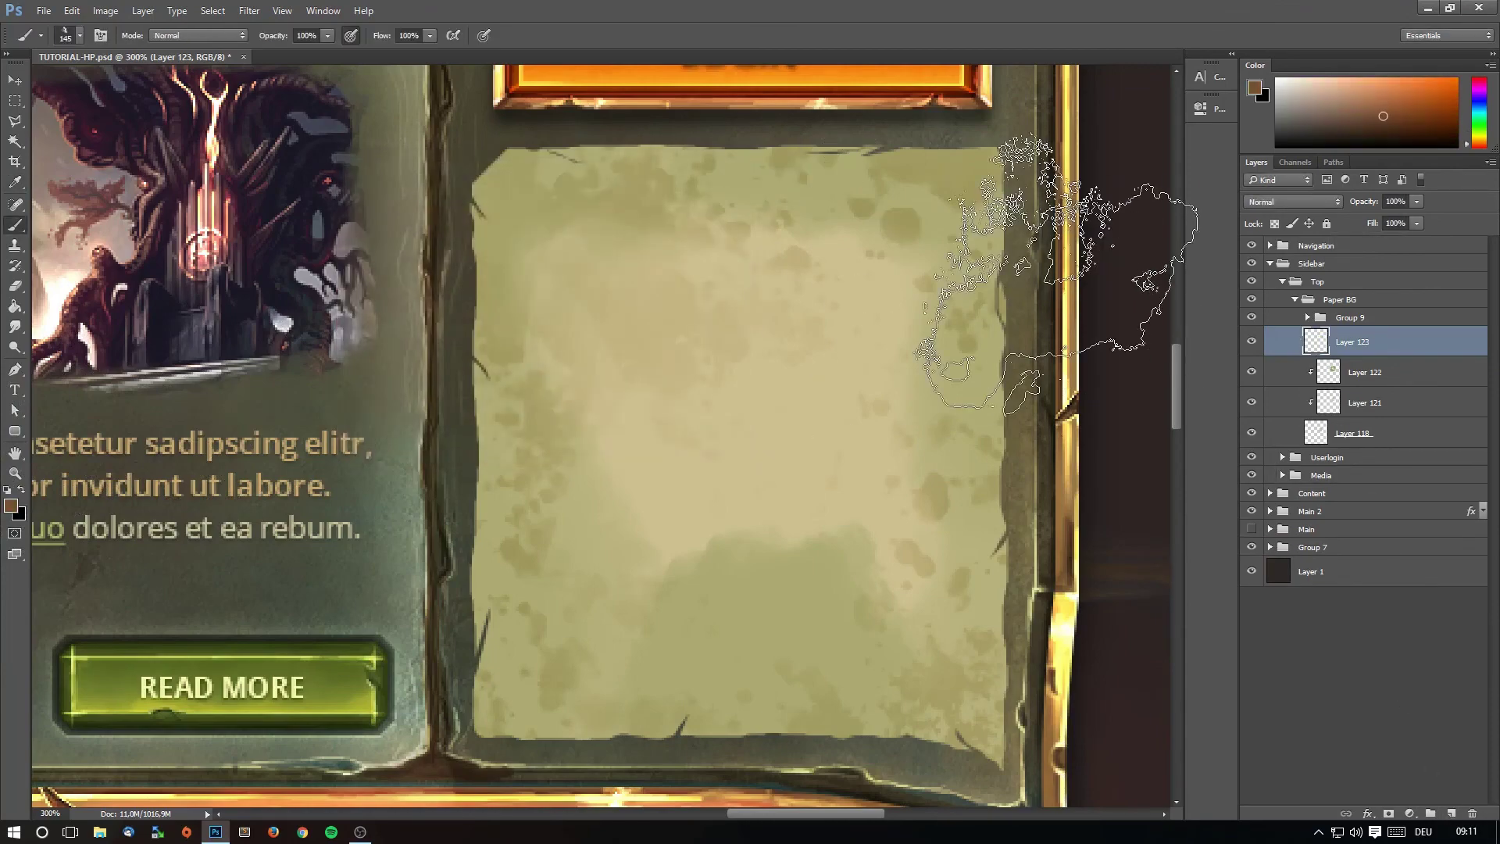
key(bracketleft)
key(bracketleft)
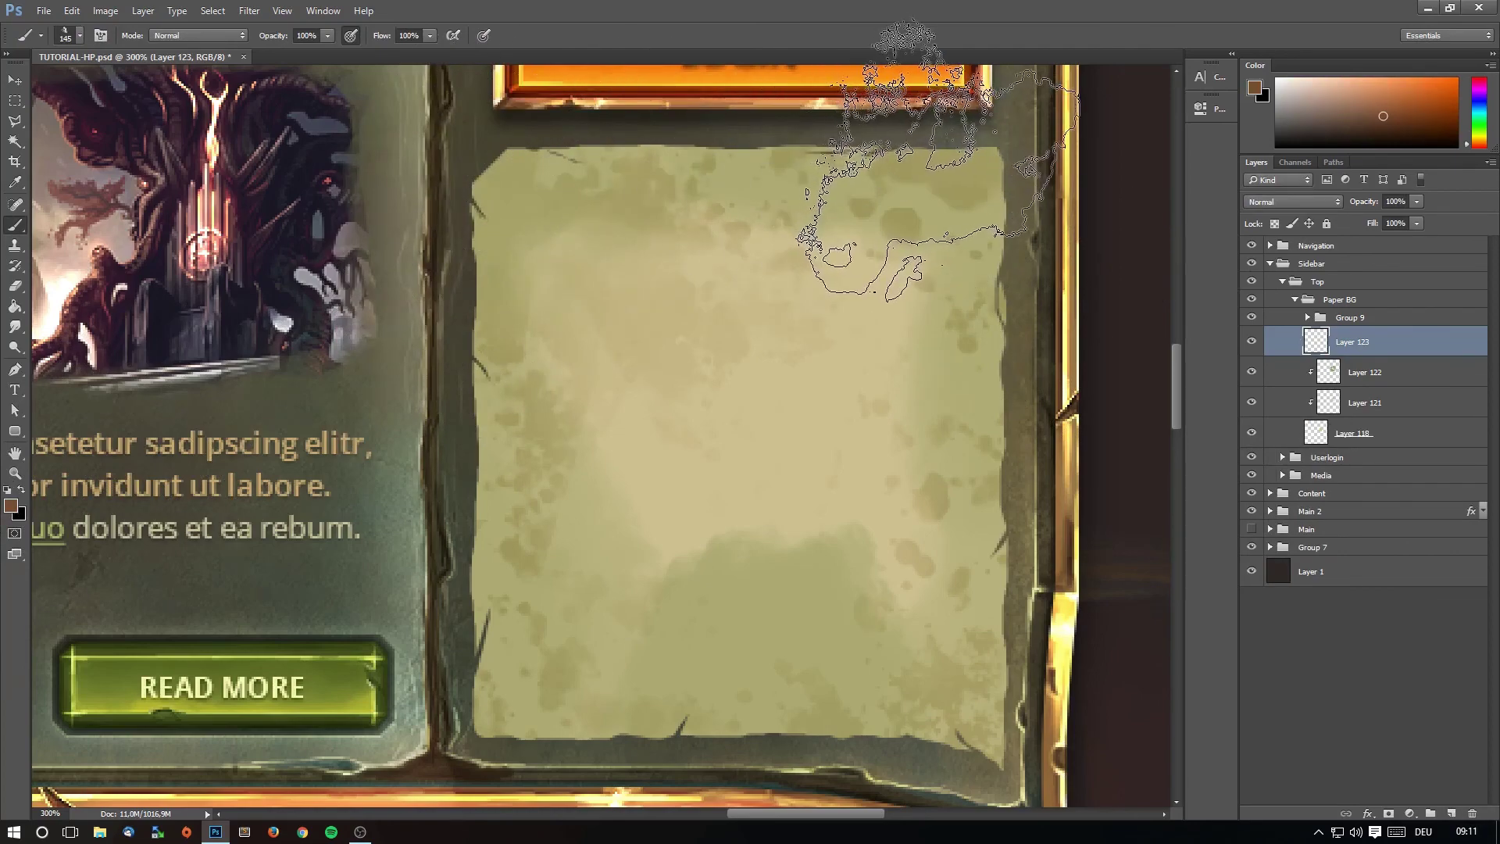
key(bracketleft)
key(bracketleft)
key(bracketleft)
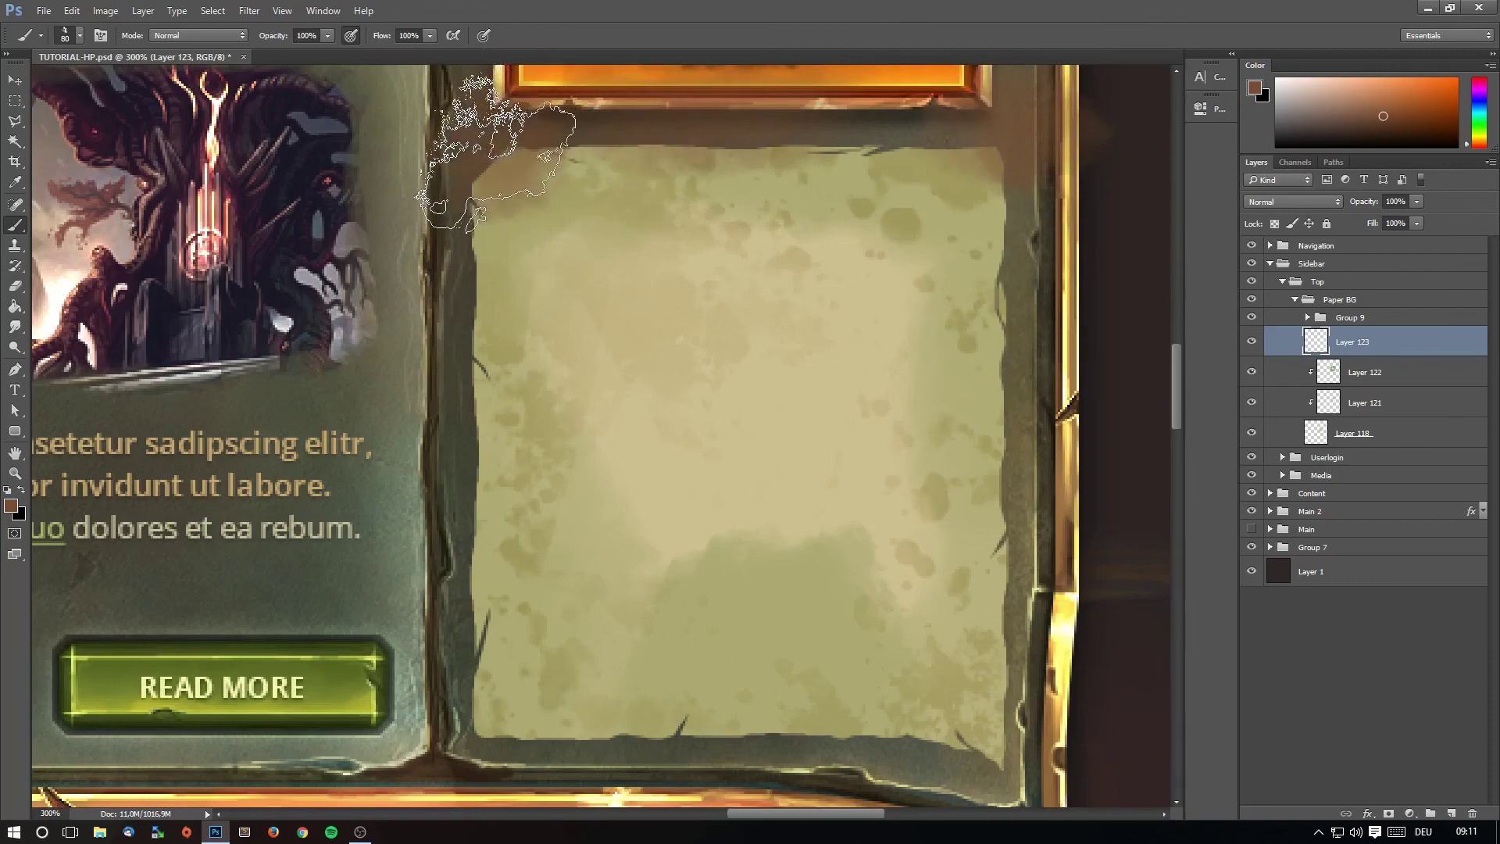
key(bracketright)
key(bracketright)
key(bracketright)
Paint brown blotches over the paper's upper-left, right edge, centre and upper-right with a 125 brush.
drag(649, 344, 672, 297)
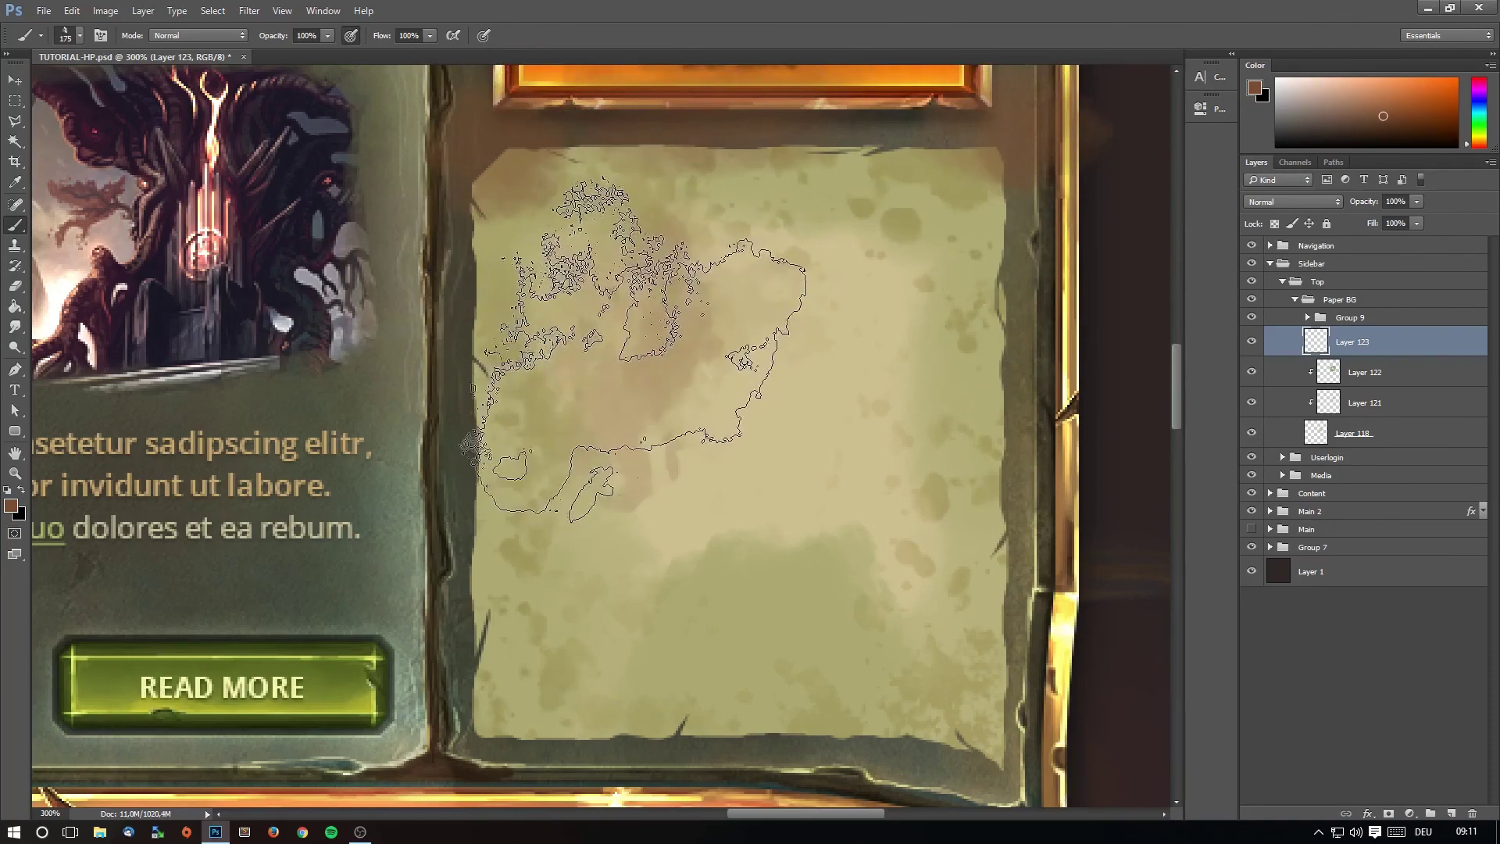
key(bracketright)
key(bracketright)
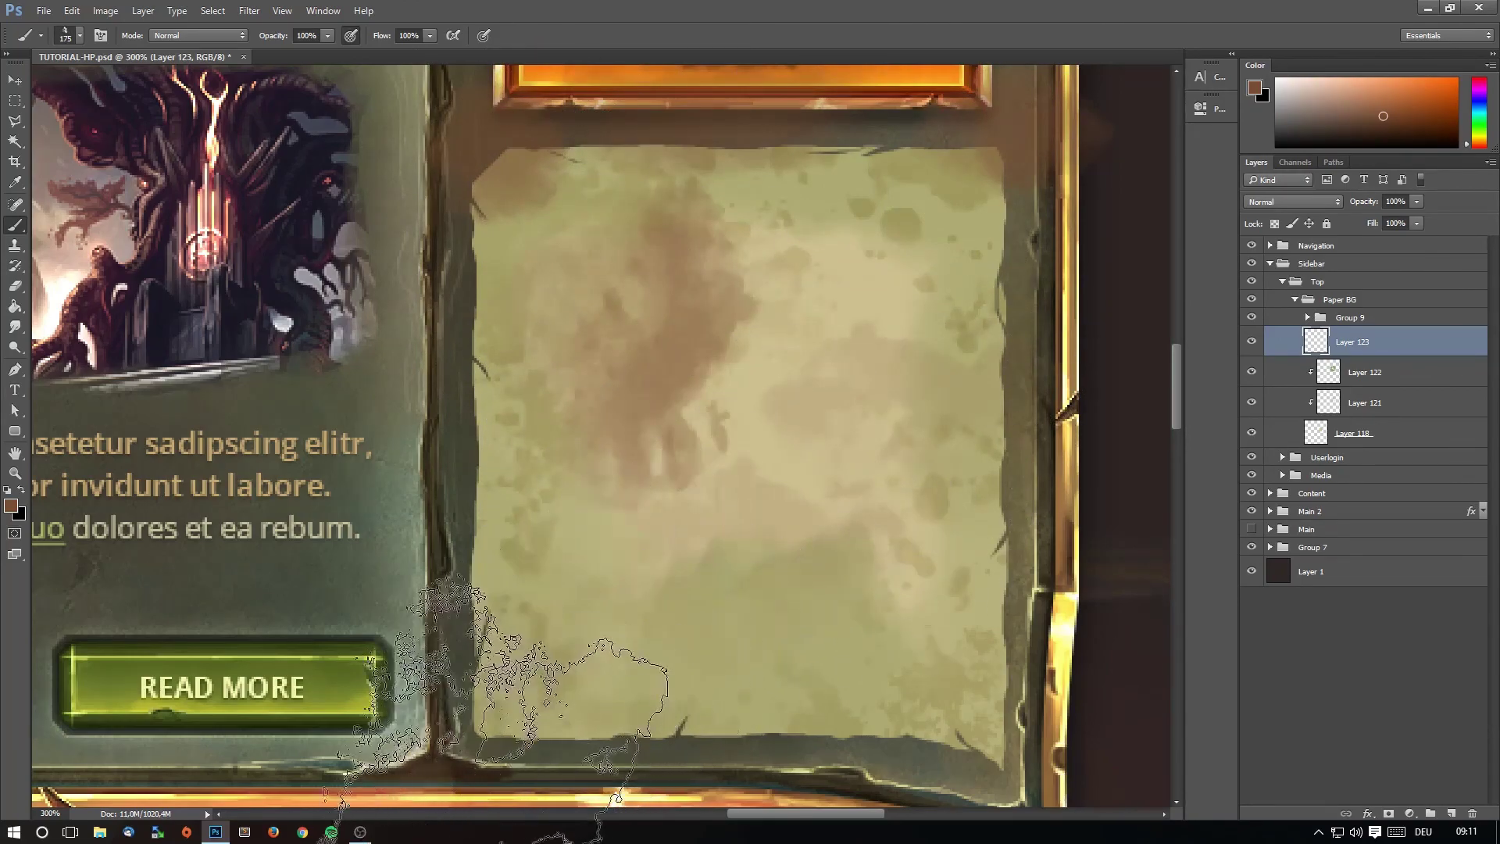
key(bracketleft)
key(bracketleft)
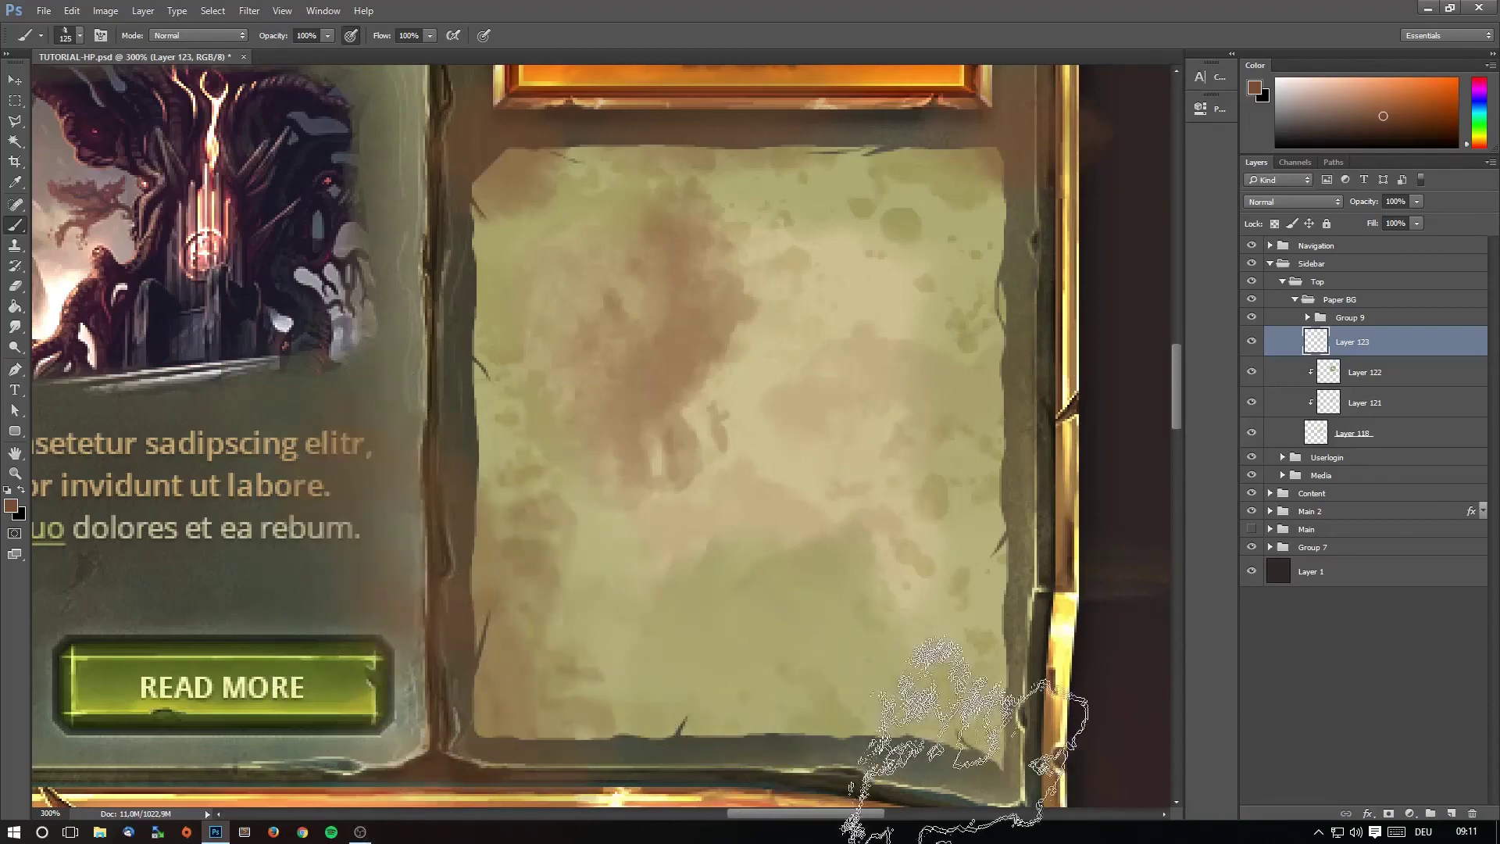
mouse_move(1020, 347)
mouse_down()
mouse_move(1021, 301)
mouse_move(1005, 570)
mouse_move(1021, 134)
mouse_up()
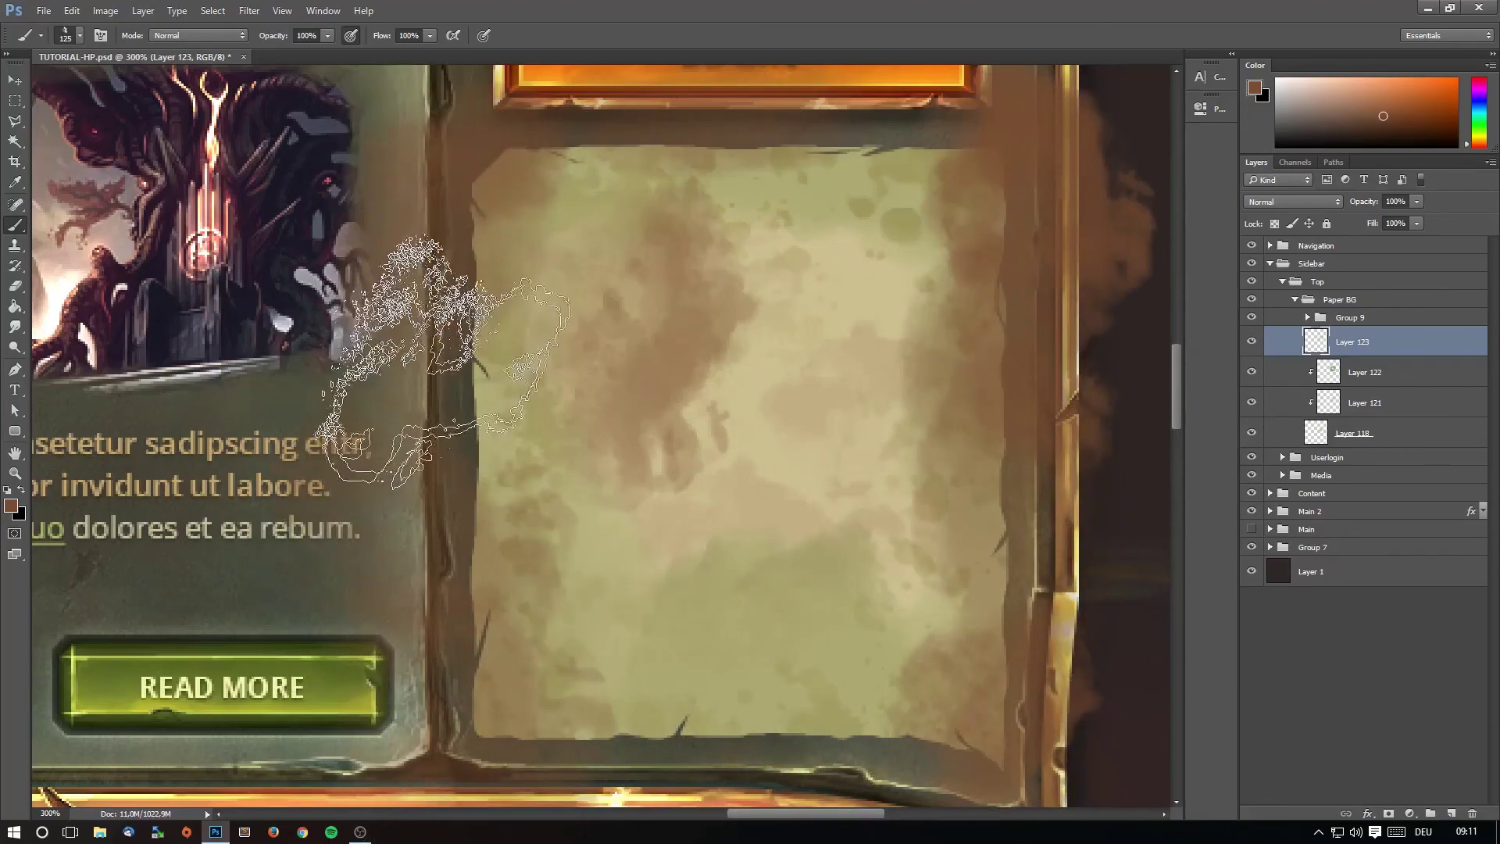
mouse_move(801, 520)
mouse_down()
mouse_move(670, 536)
mouse_move(536, 619)
mouse_move(500, 242)
mouse_up()
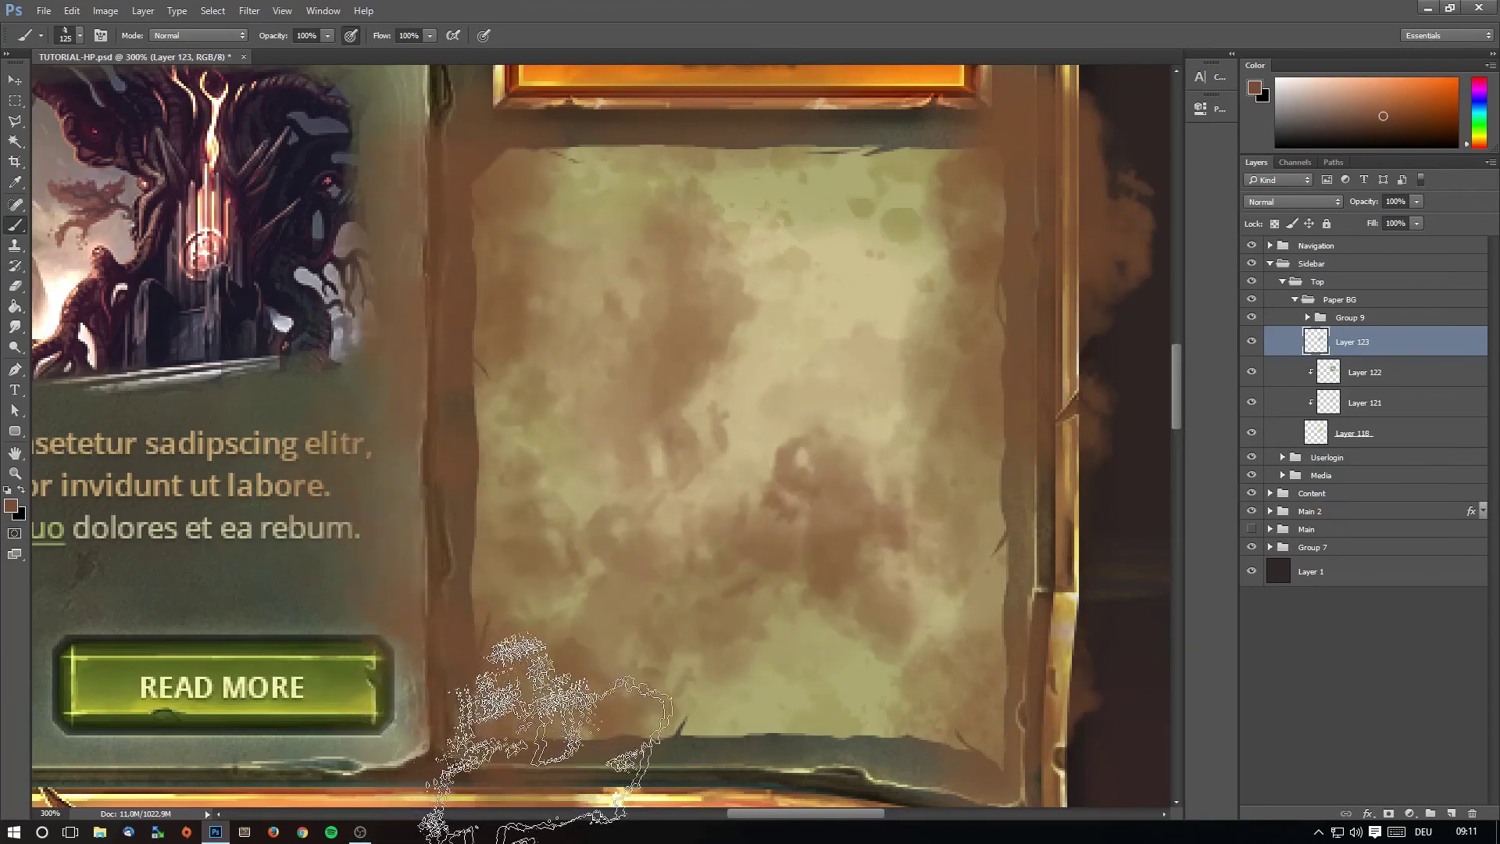
mouse_move(1089, 455)
mouse_down()
mouse_move(922, 86)
mouse_move(695, 109)
mouse_up()
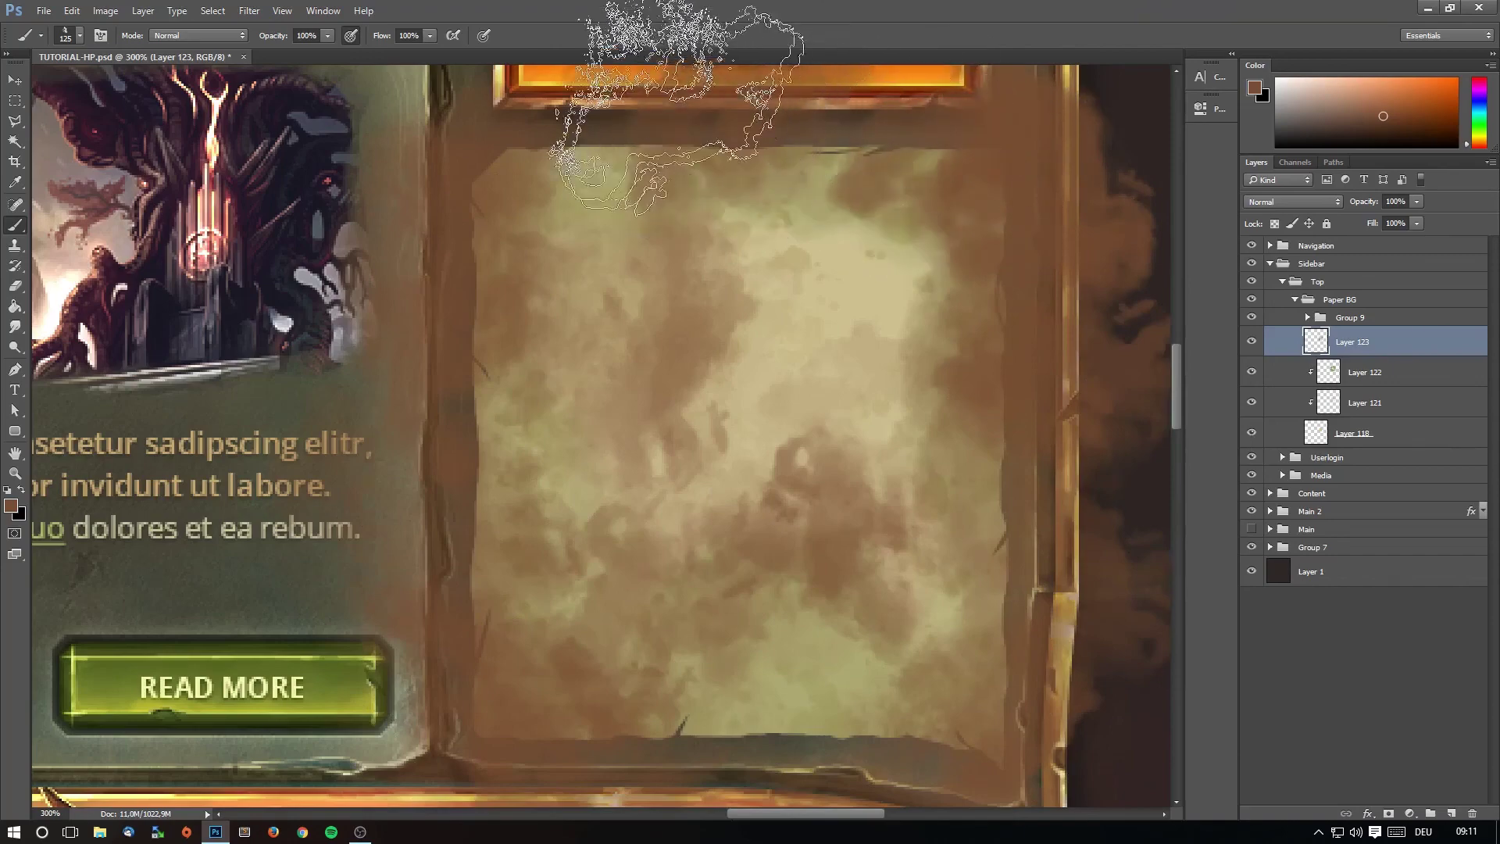
right_click(1391, 348)
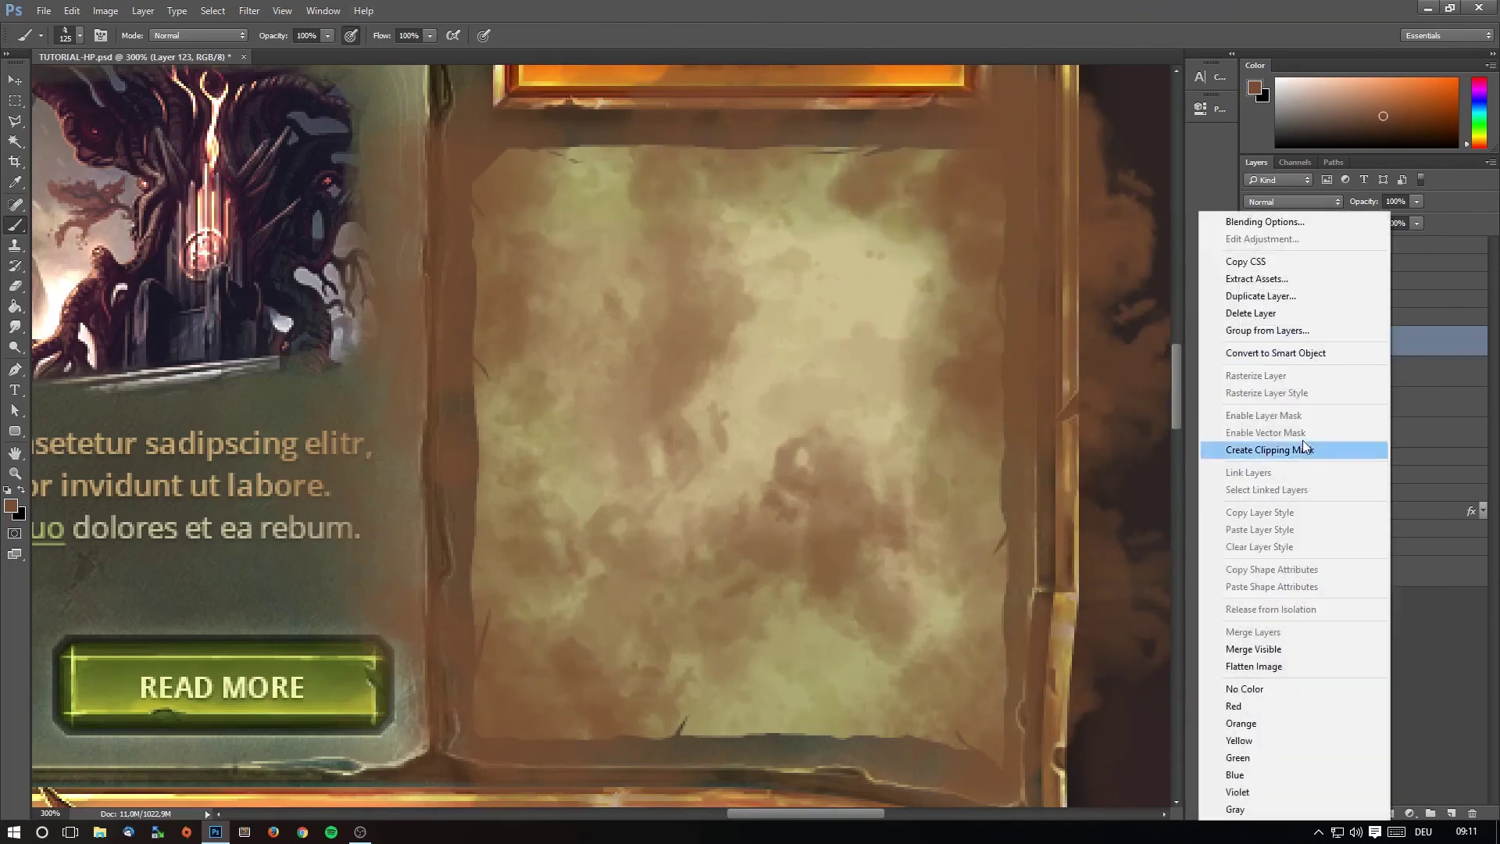
Clip Layer 123 to the paper and blend it as Linear Burn at 28% fill.
click(1290, 450)
click(1306, 204)
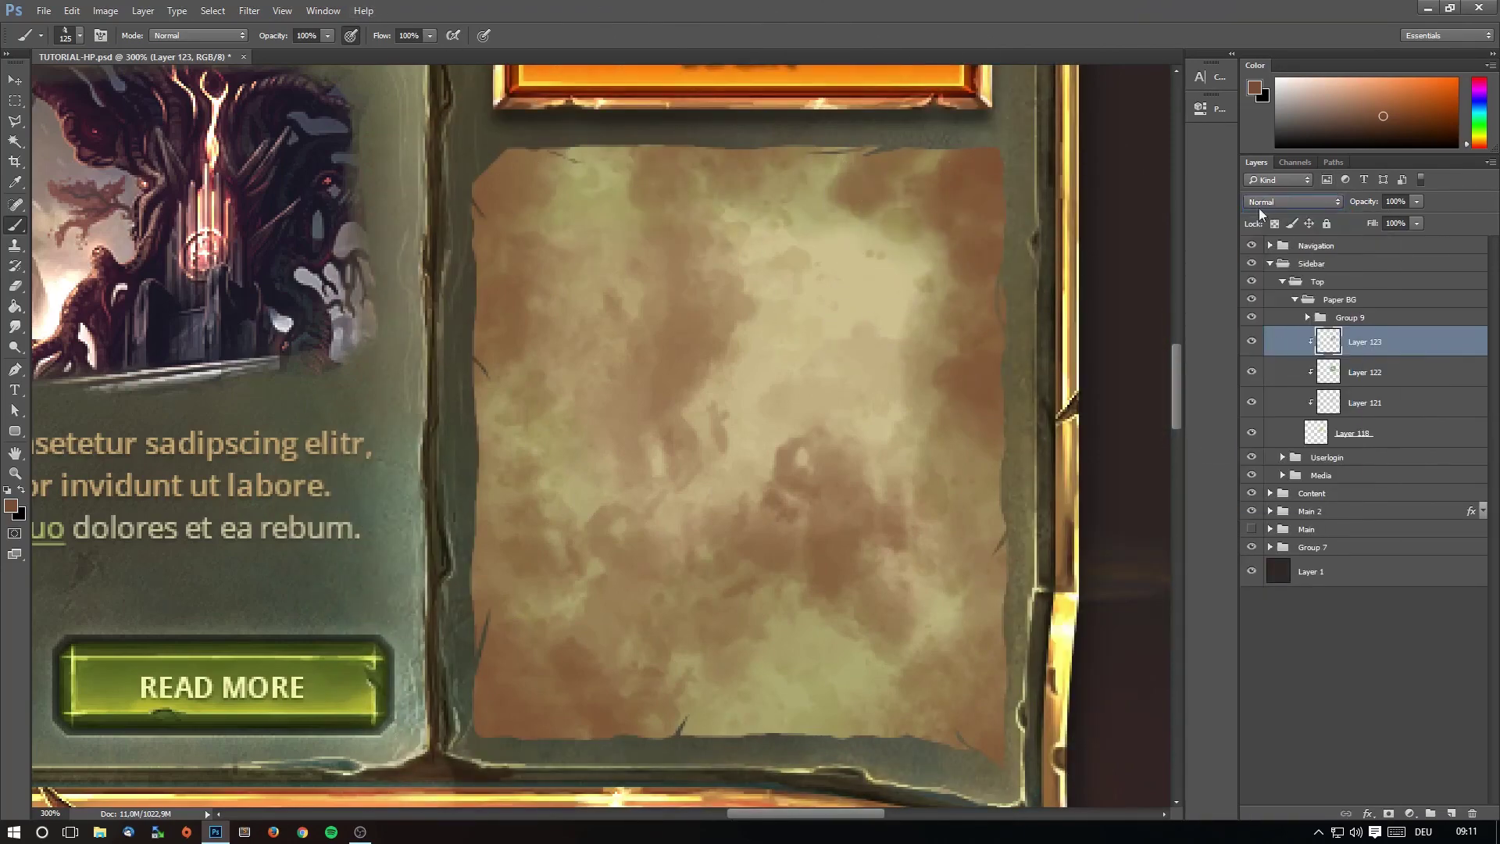
scroll(1263, 202, down, 2)
drag(1416, 224, 1358, 239)
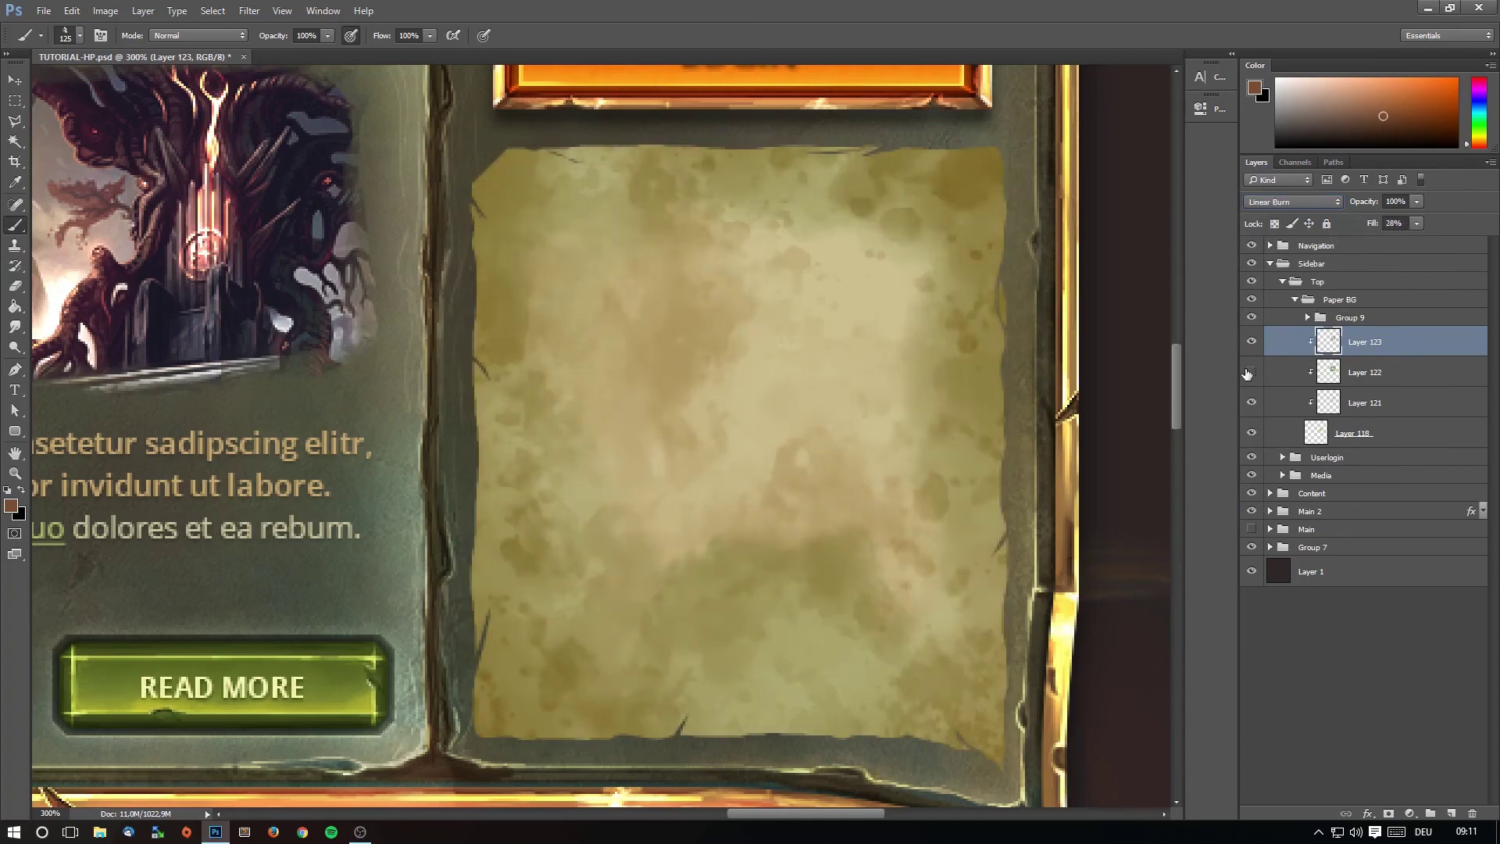
Delete Layer 122 and lower Layer 121's fill to fade its stains.
click(1251, 372)
click(1368, 373)
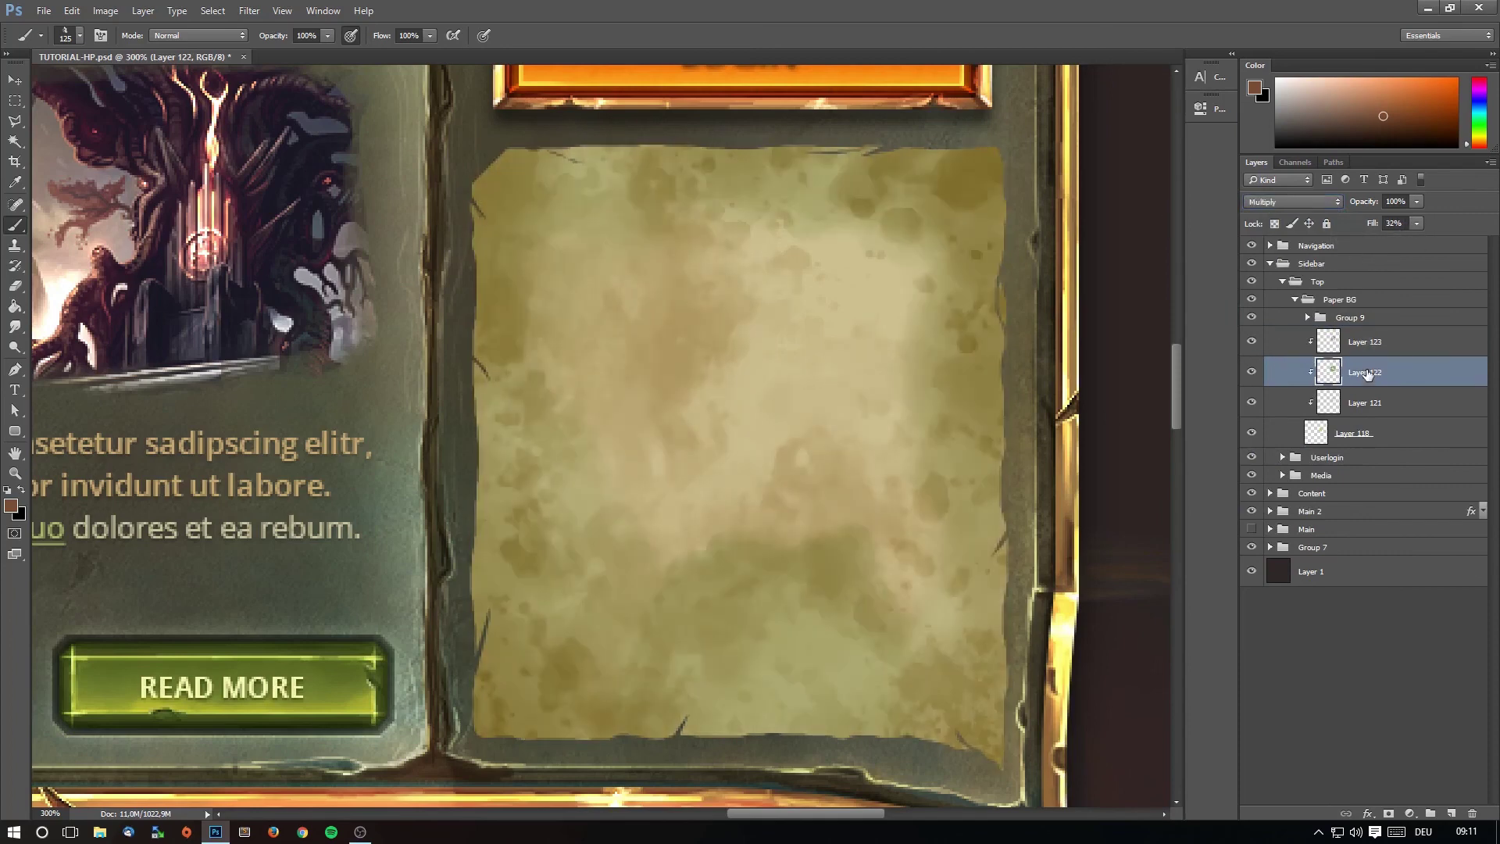
key(Delete)
click(1402, 349)
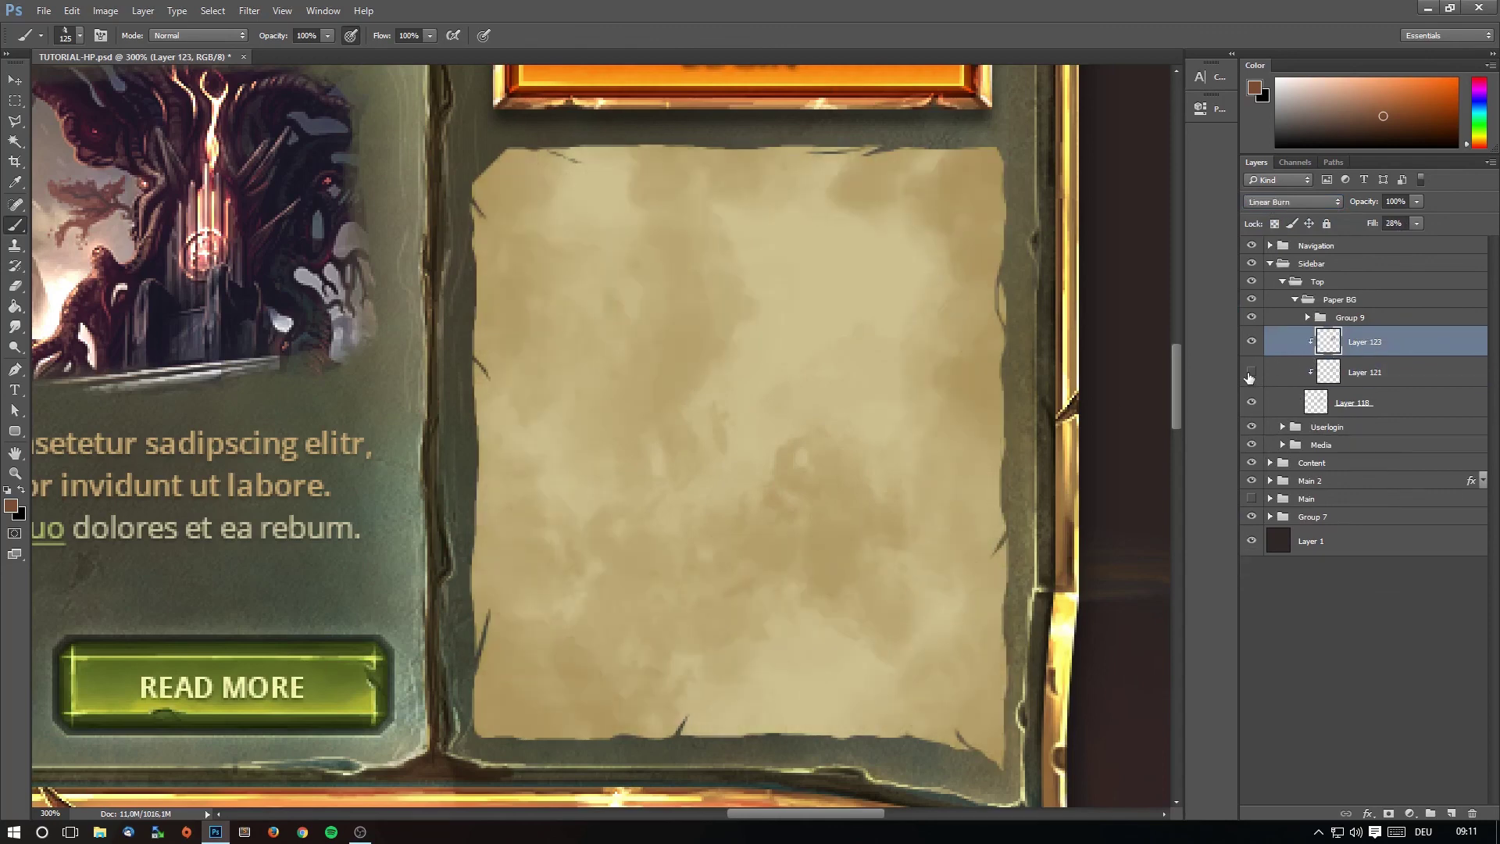
click(1380, 379)
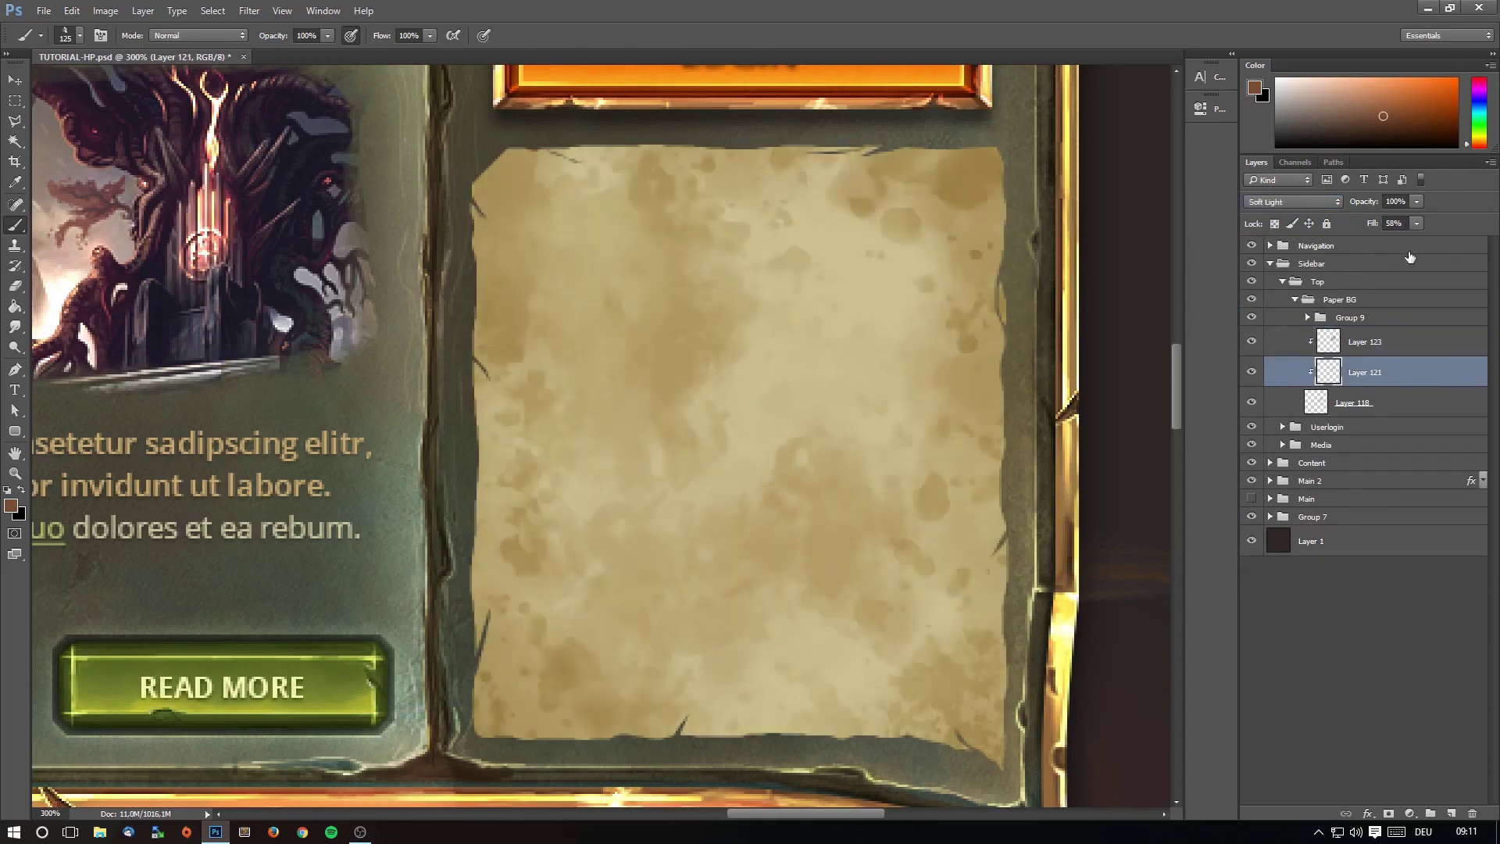
drag(1400, 239, 1387, 241)
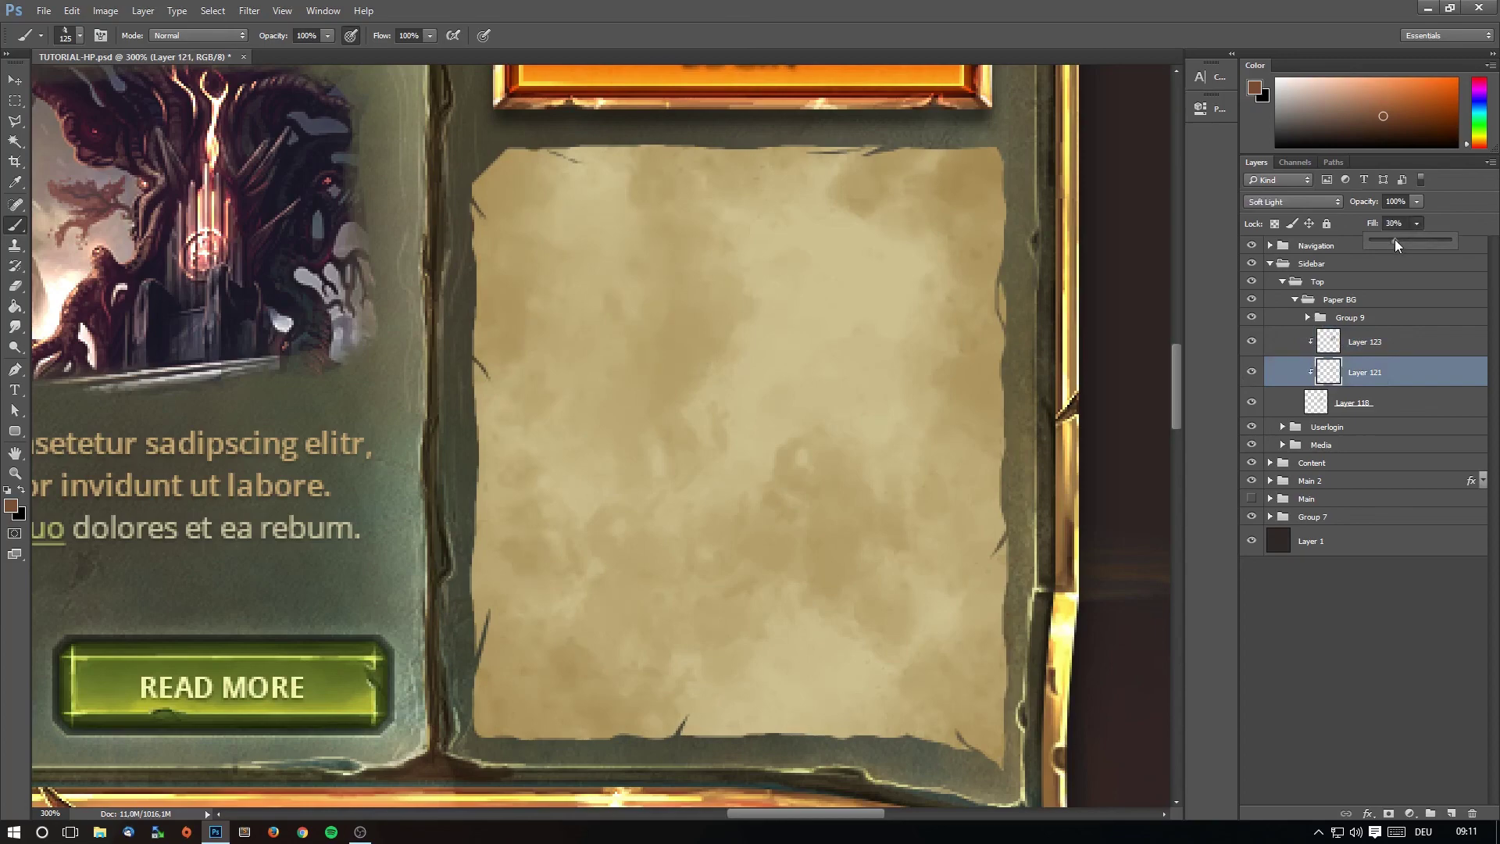
click(1253, 342)
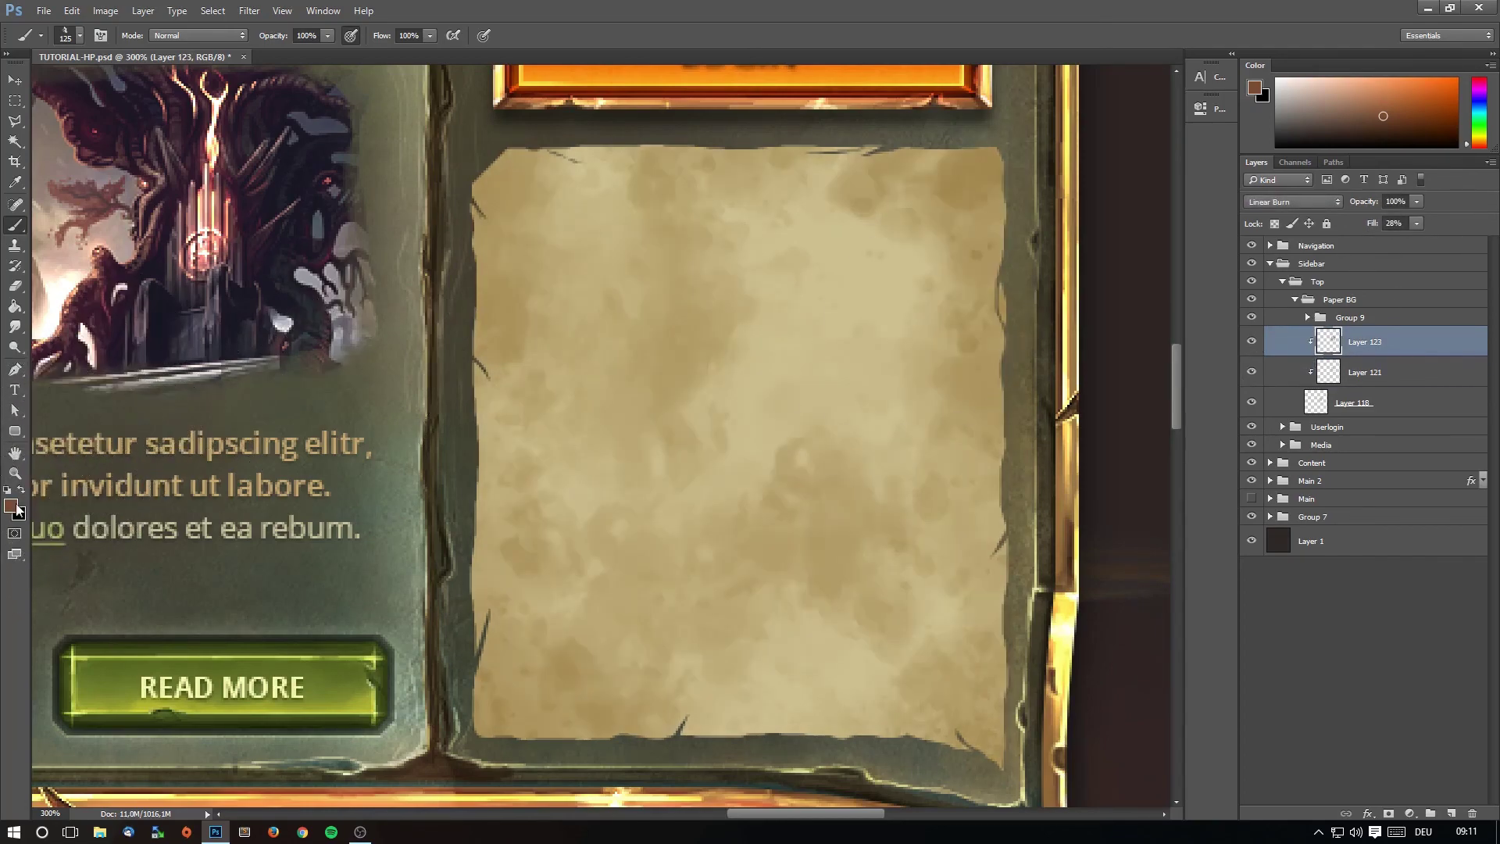
Zoom out to view the whole page, then back in closely on the paper panel.
click(17, 475)
alt+click(599, 271)
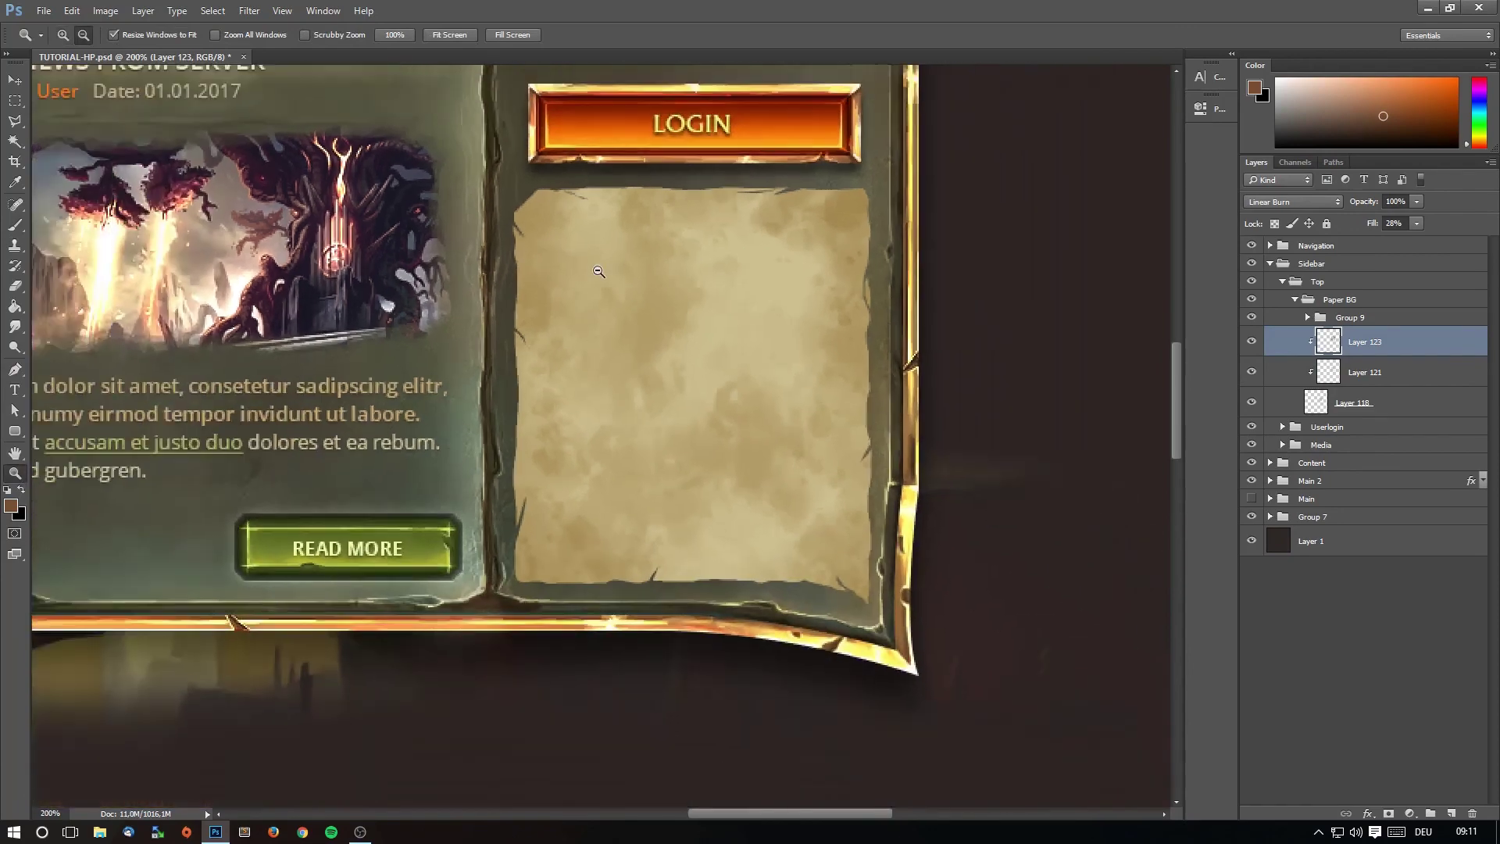
alt+click(599, 271)
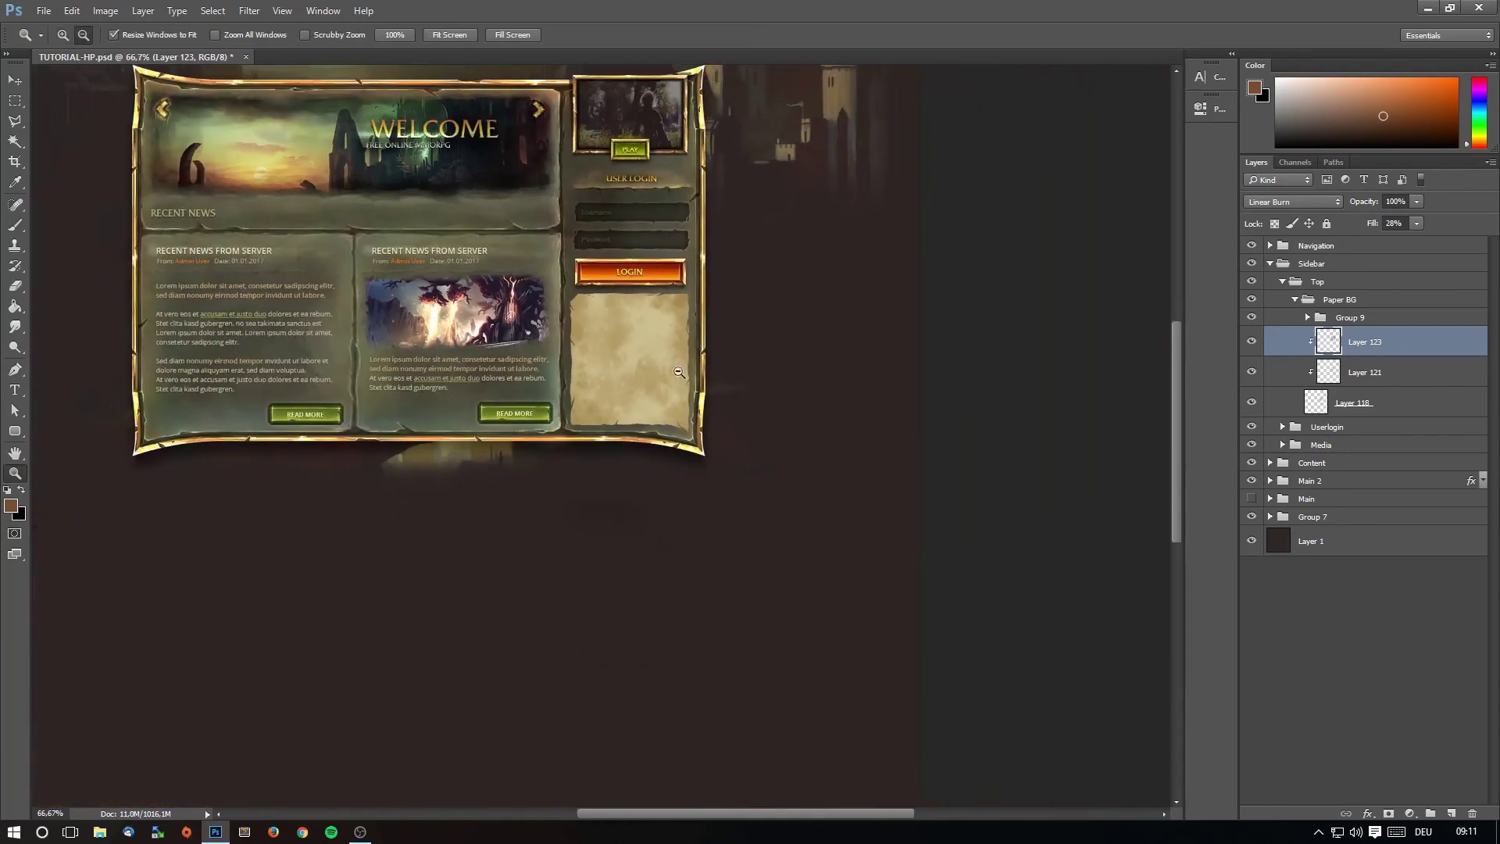
click(558, 286)
click(662, 323)
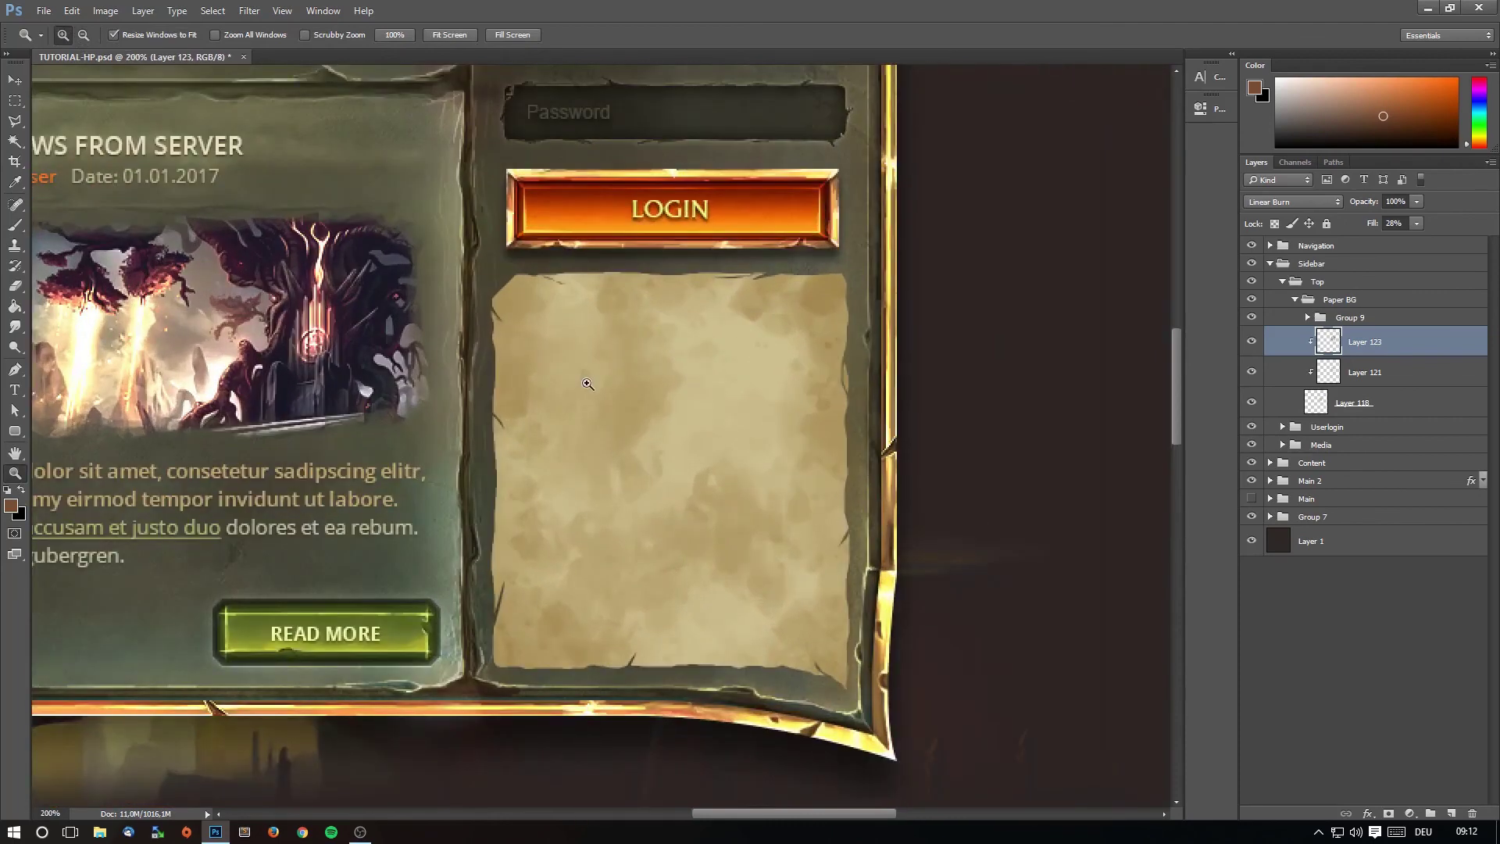
click(587, 384)
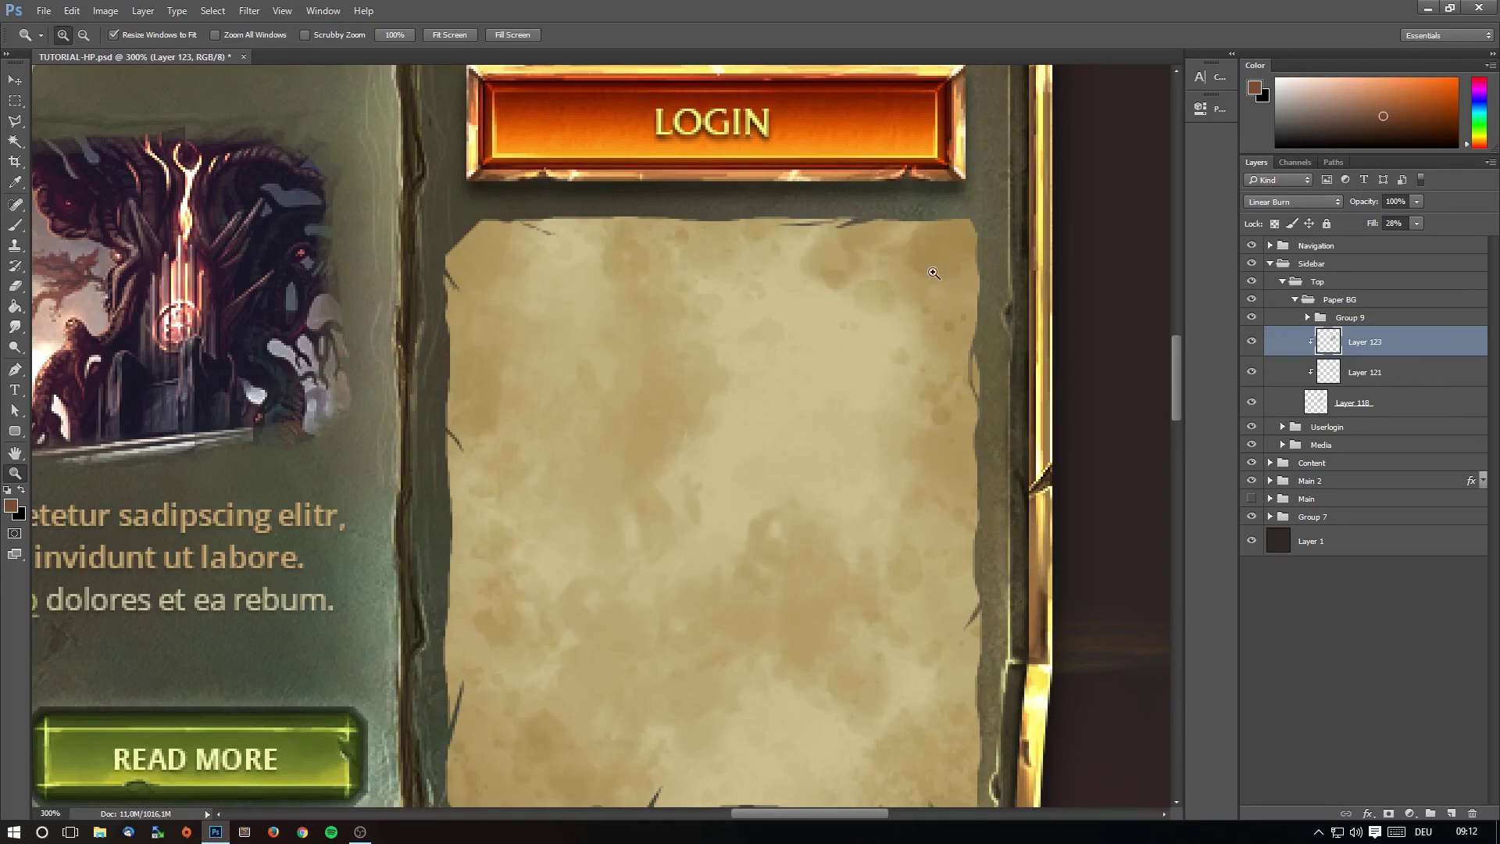
scroll(926, 446, down, 3)
scroll(924, 504, down, 2)
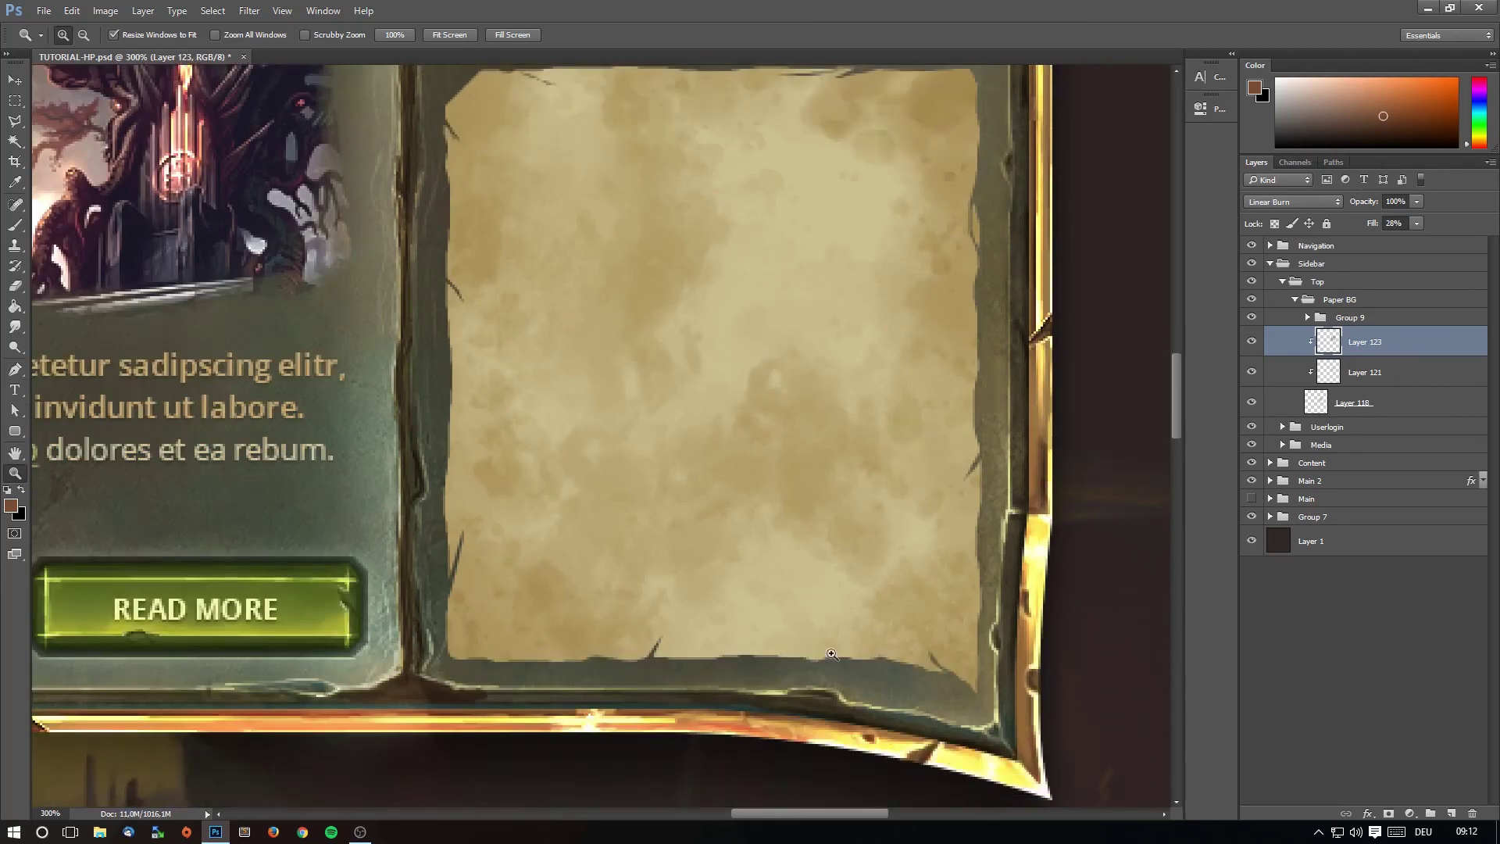
scroll(542, 505, up, 3)
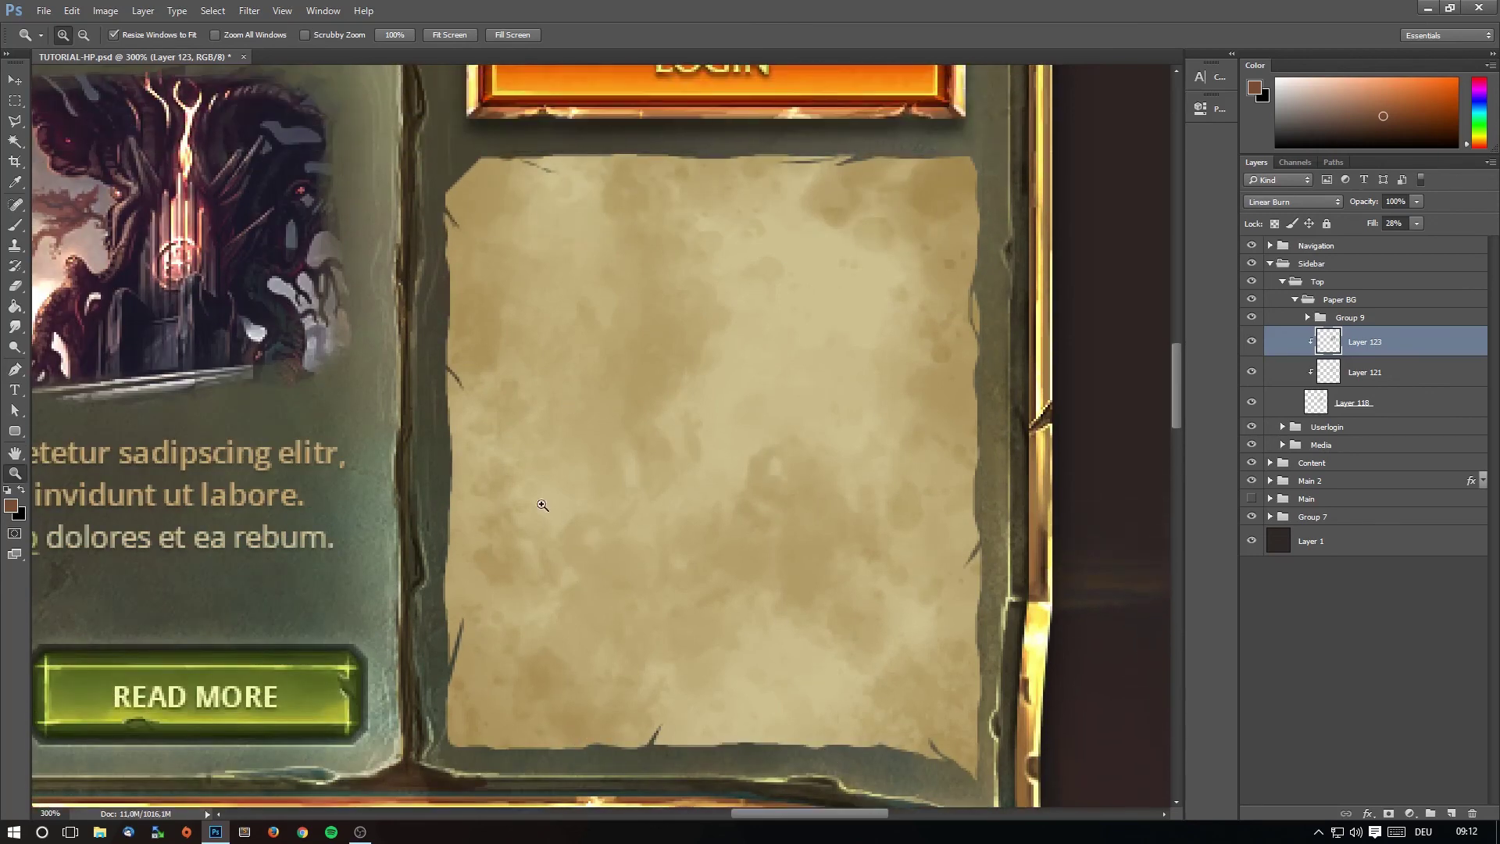
scroll(708, 332, up, 2)
double_click(1433, 403)
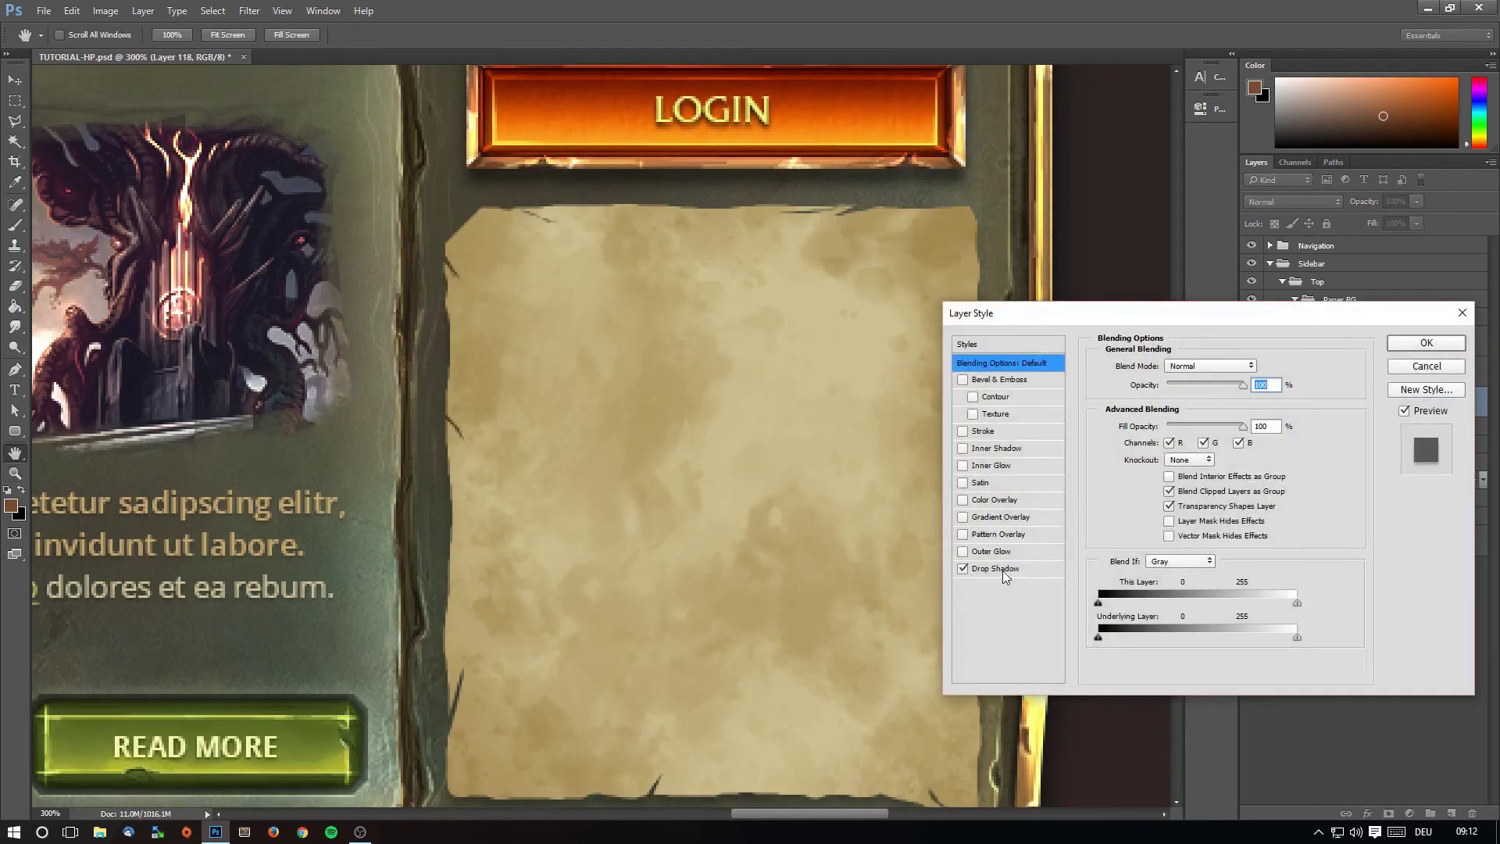
Give Layer 118 a Normal drop shadow at angle 90, 6 px distance, 5 px size, about 42% opacity.
click(1002, 570)
click(1195, 366)
drag(1180, 384, 1233, 384)
drag(1157, 436, 1154, 437)
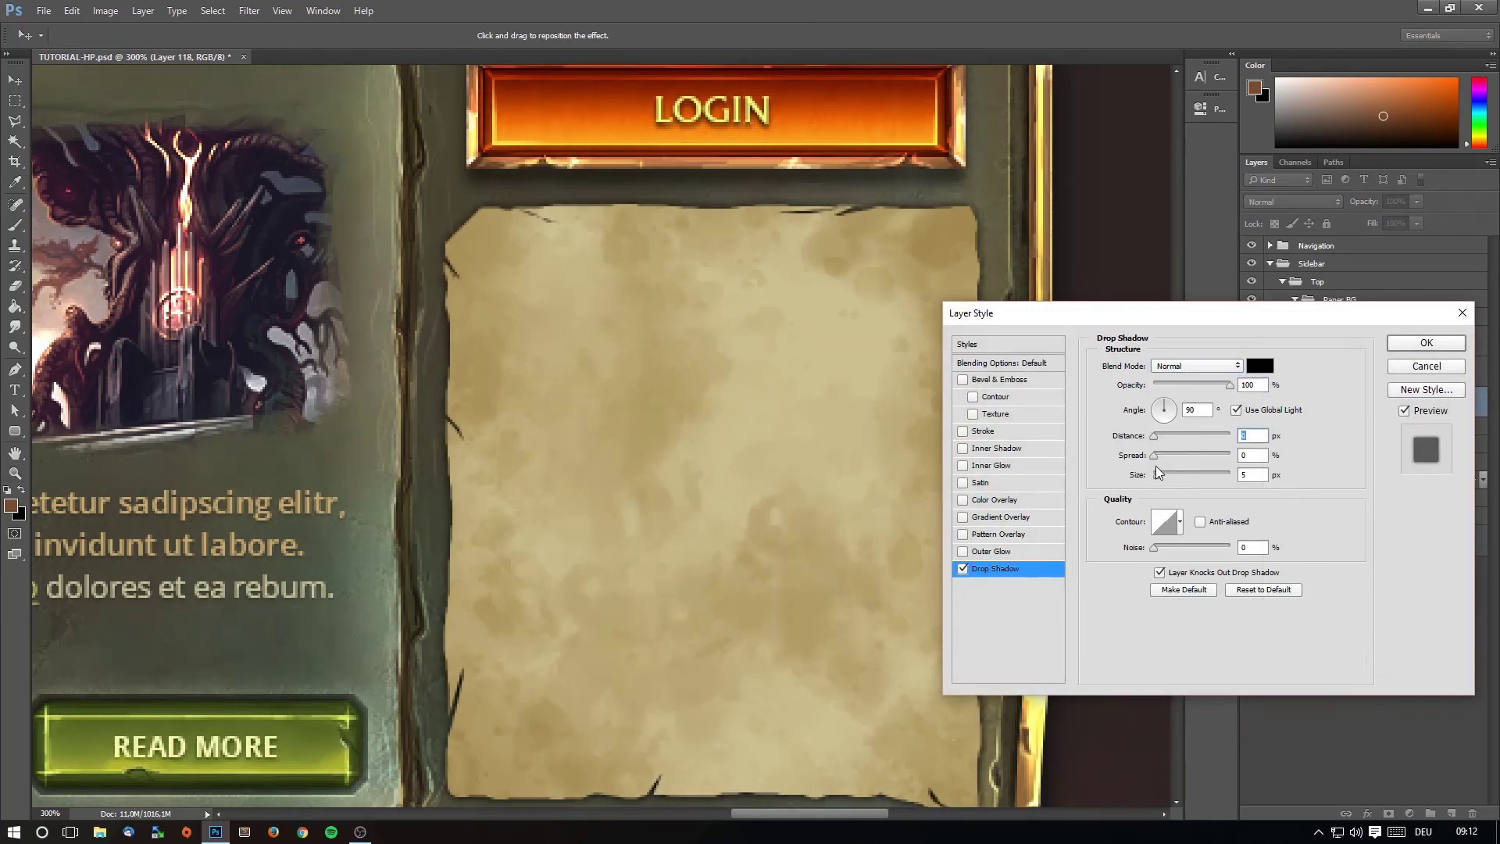
drag(1157, 436, 1160, 436)
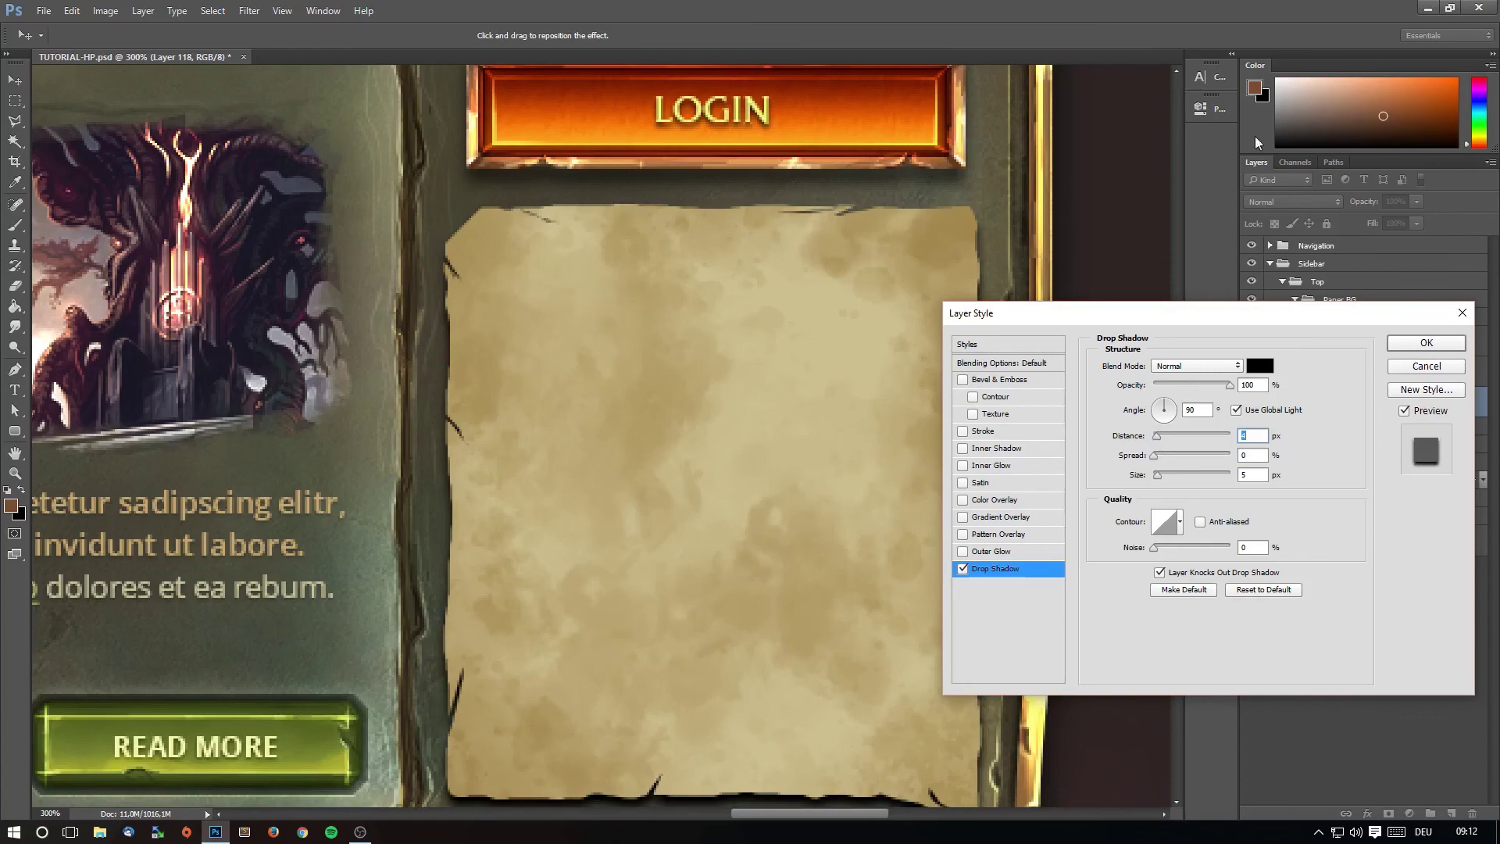
mouse_move(1189, 323)
mouse_down()
mouse_move(1218, 206)
mouse_move(401, 124)
mouse_up()
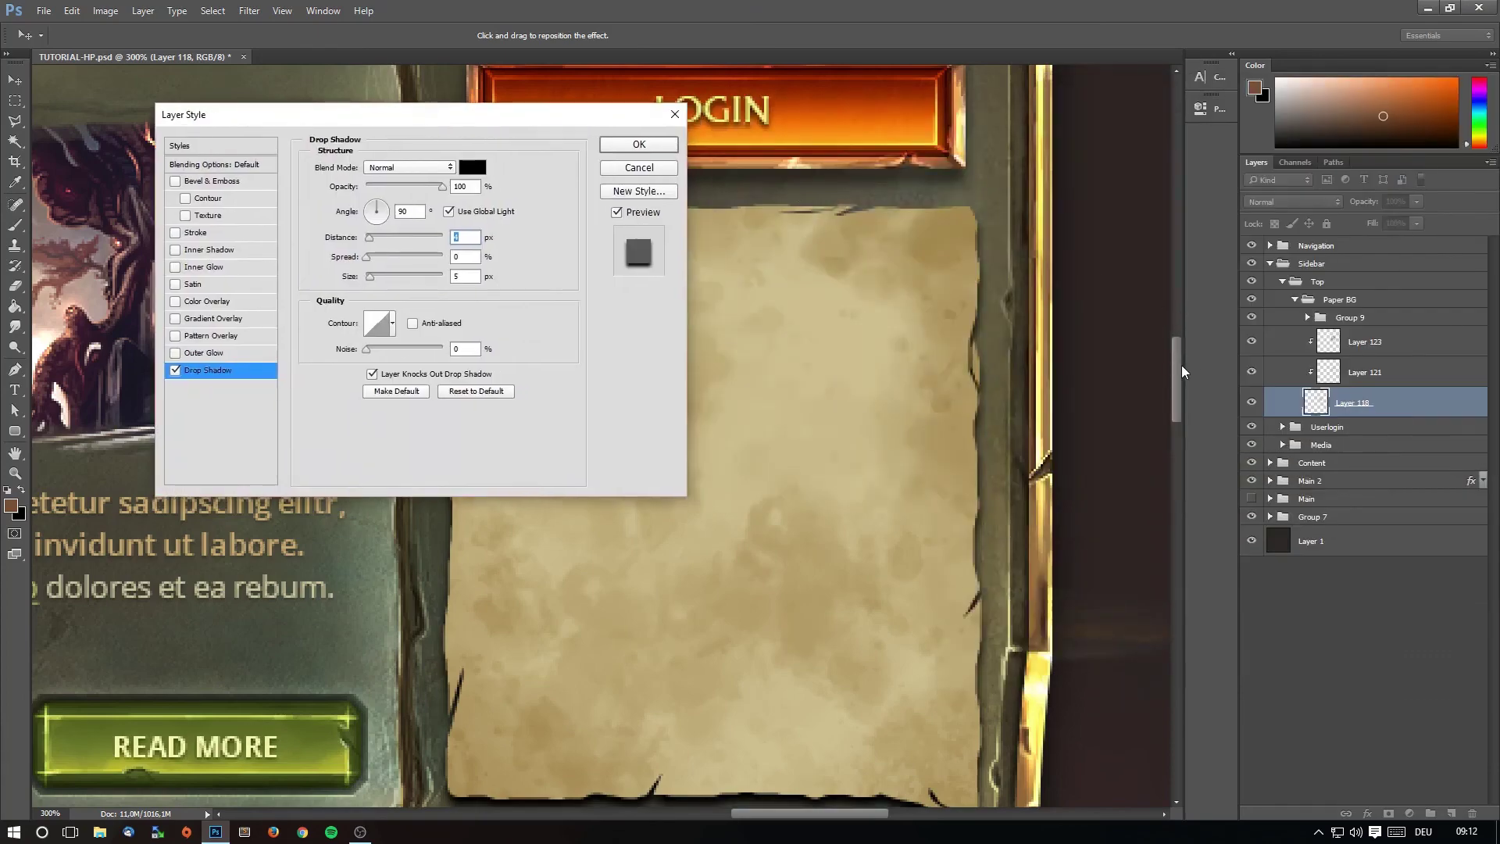
drag(1182, 364, 1184, 379)
drag(497, 127, 365, 156)
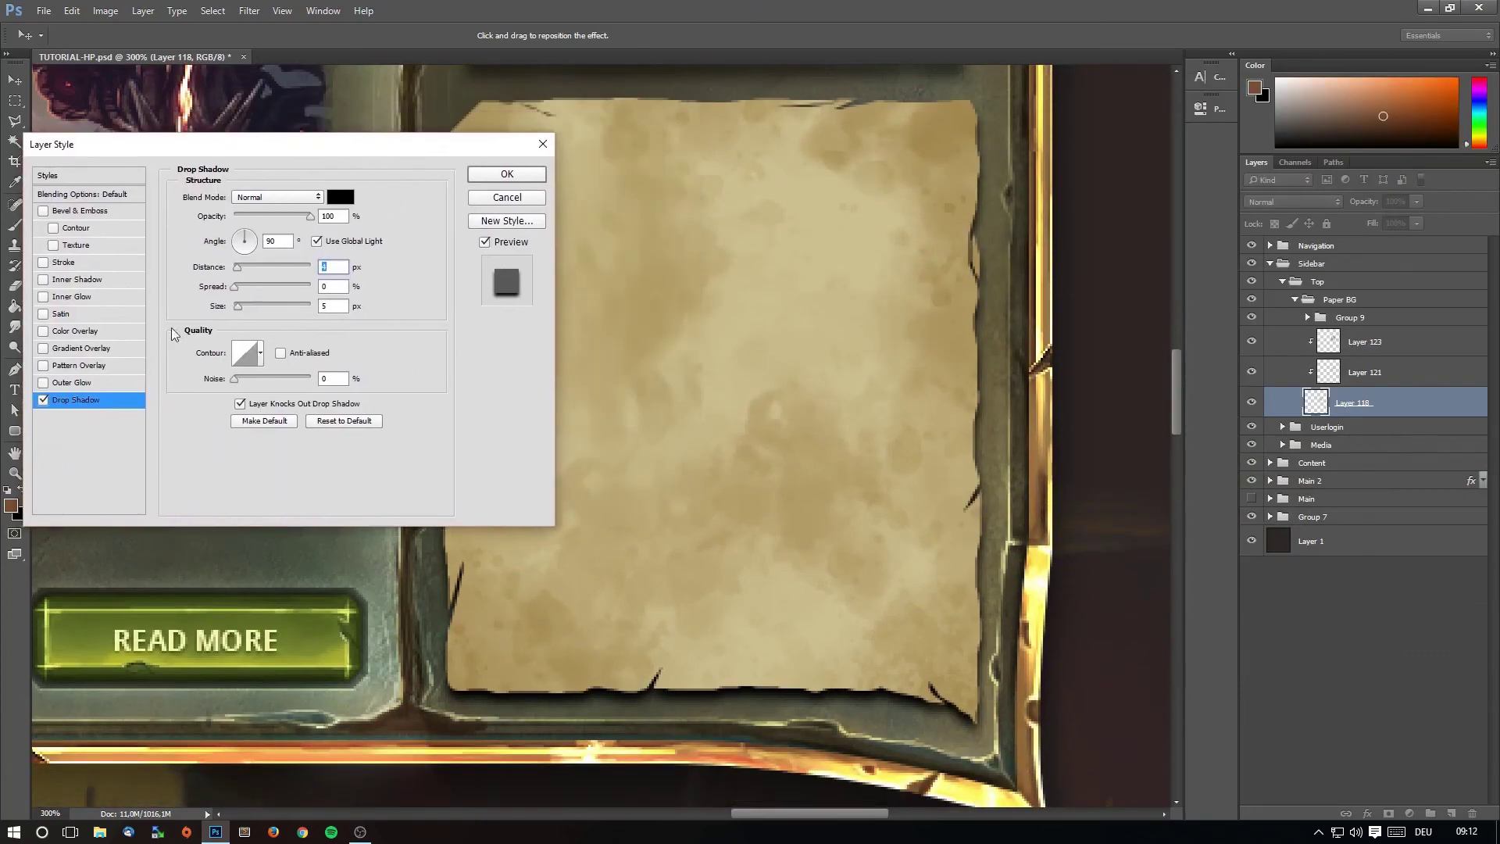
drag(237, 266, 239, 268)
drag(286, 214, 266, 214)
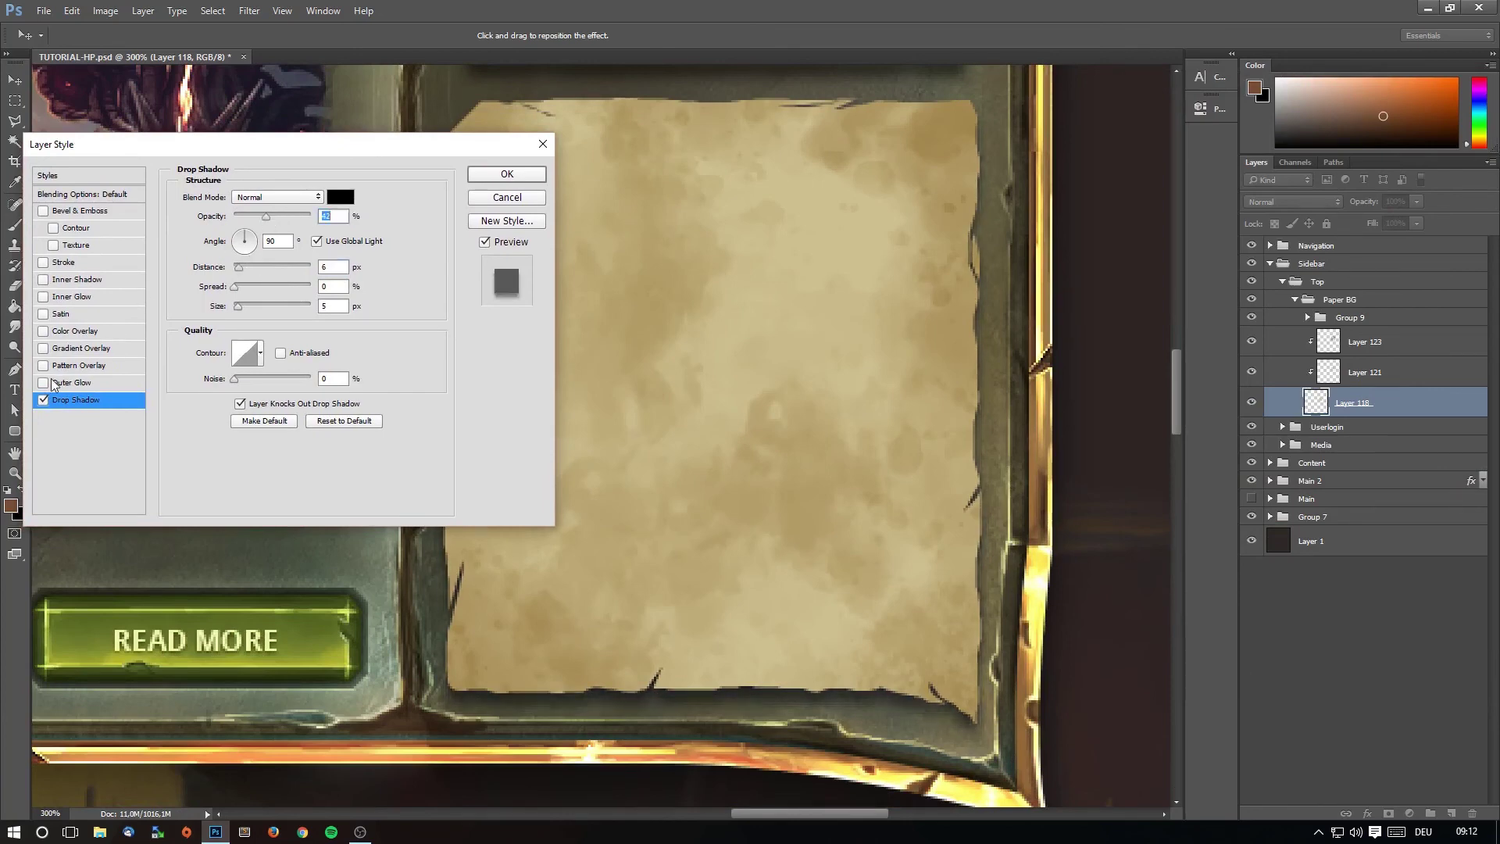
click(524, 175)
key(z)
scroll(955, 377, up, 2)
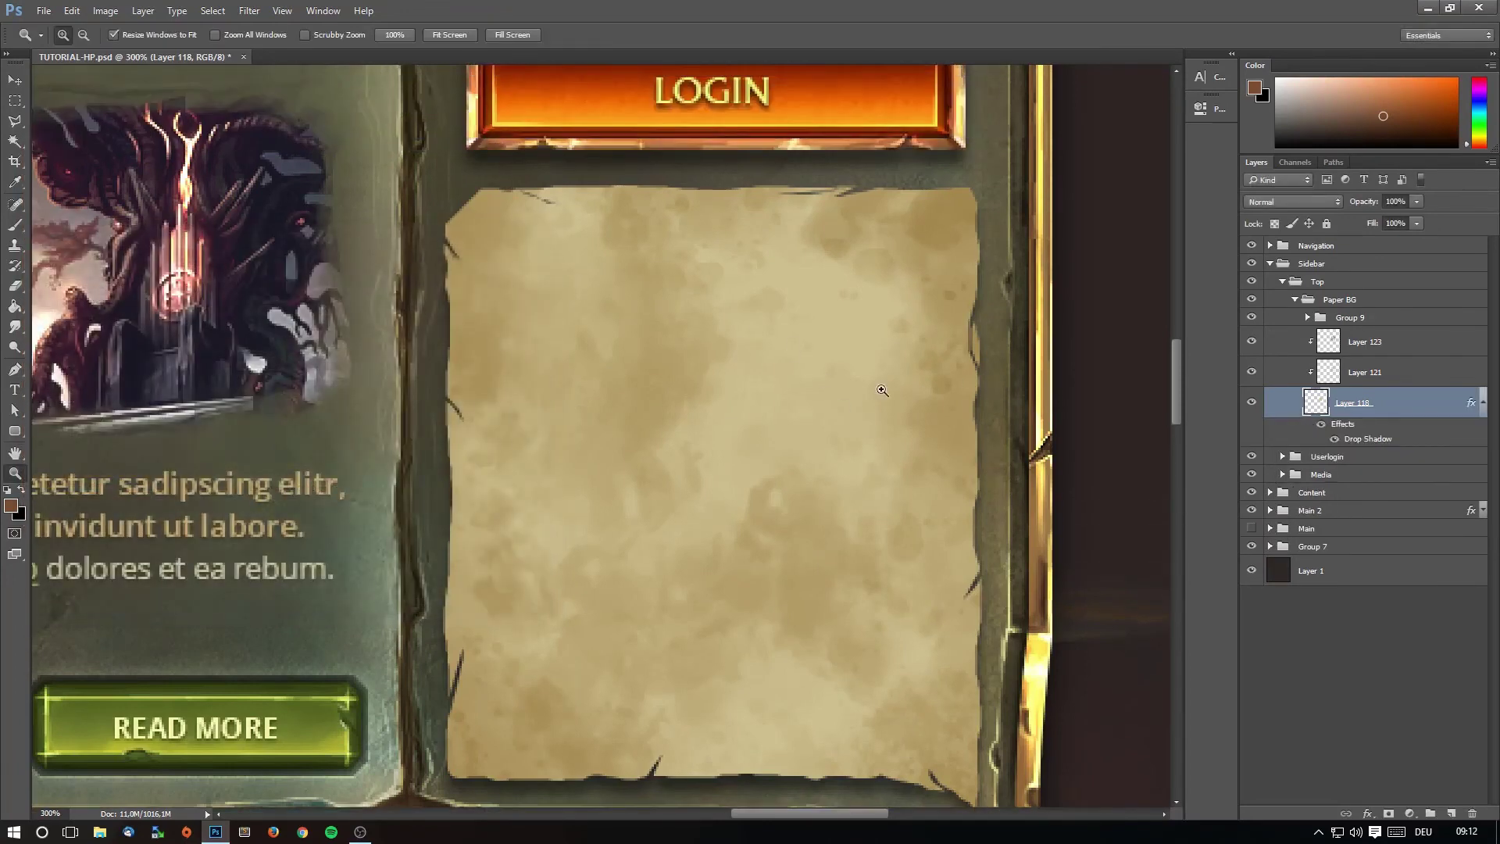
Add new Layer 124 clipped to the paper and zoom in on its left edge.
click(1451, 813)
right_click(1395, 347)
click(1281, 442)
key(x)
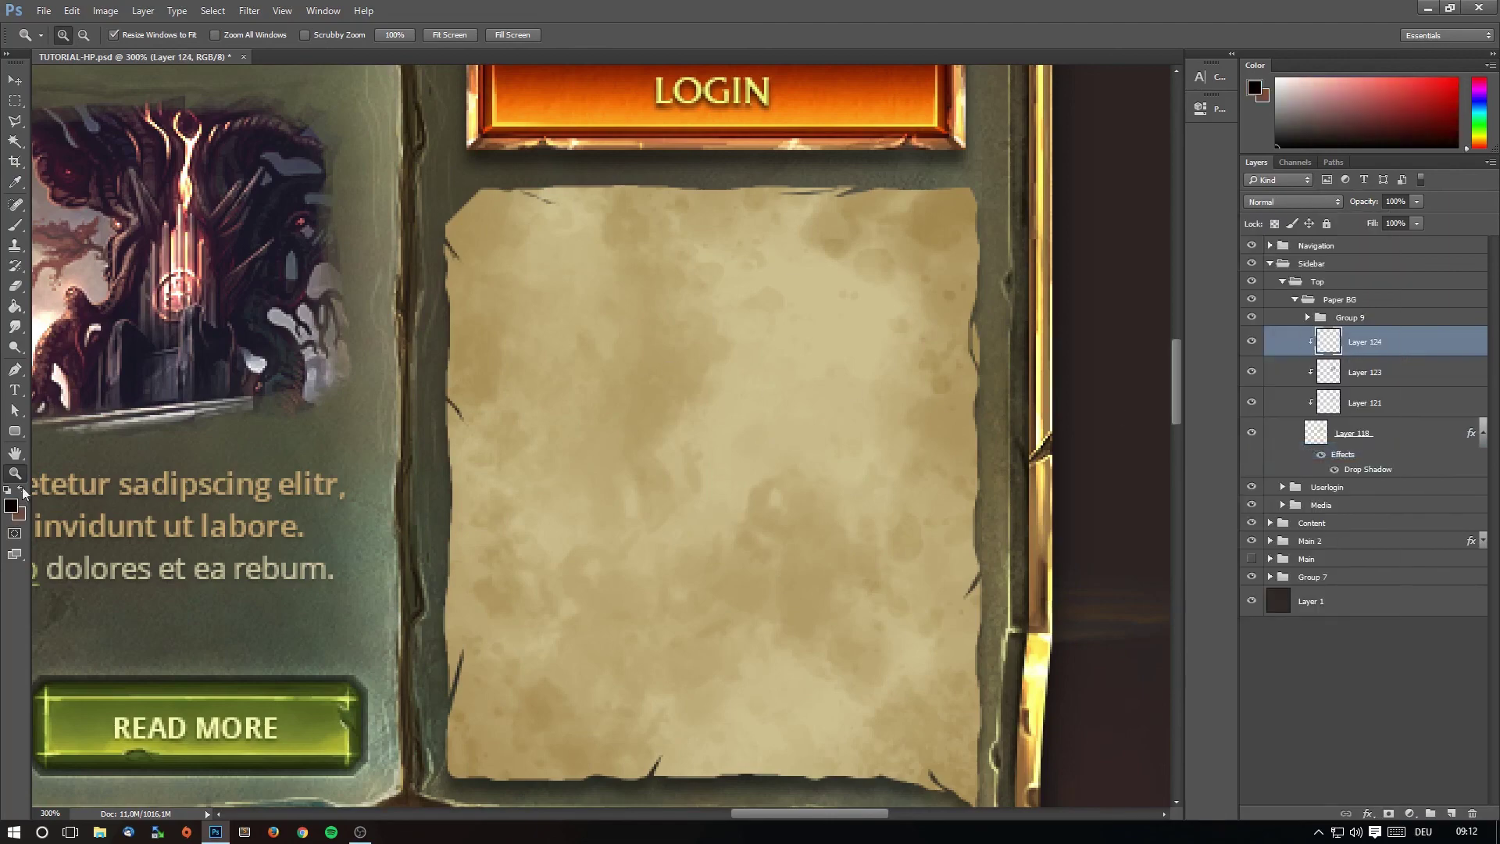
click(353, 455)
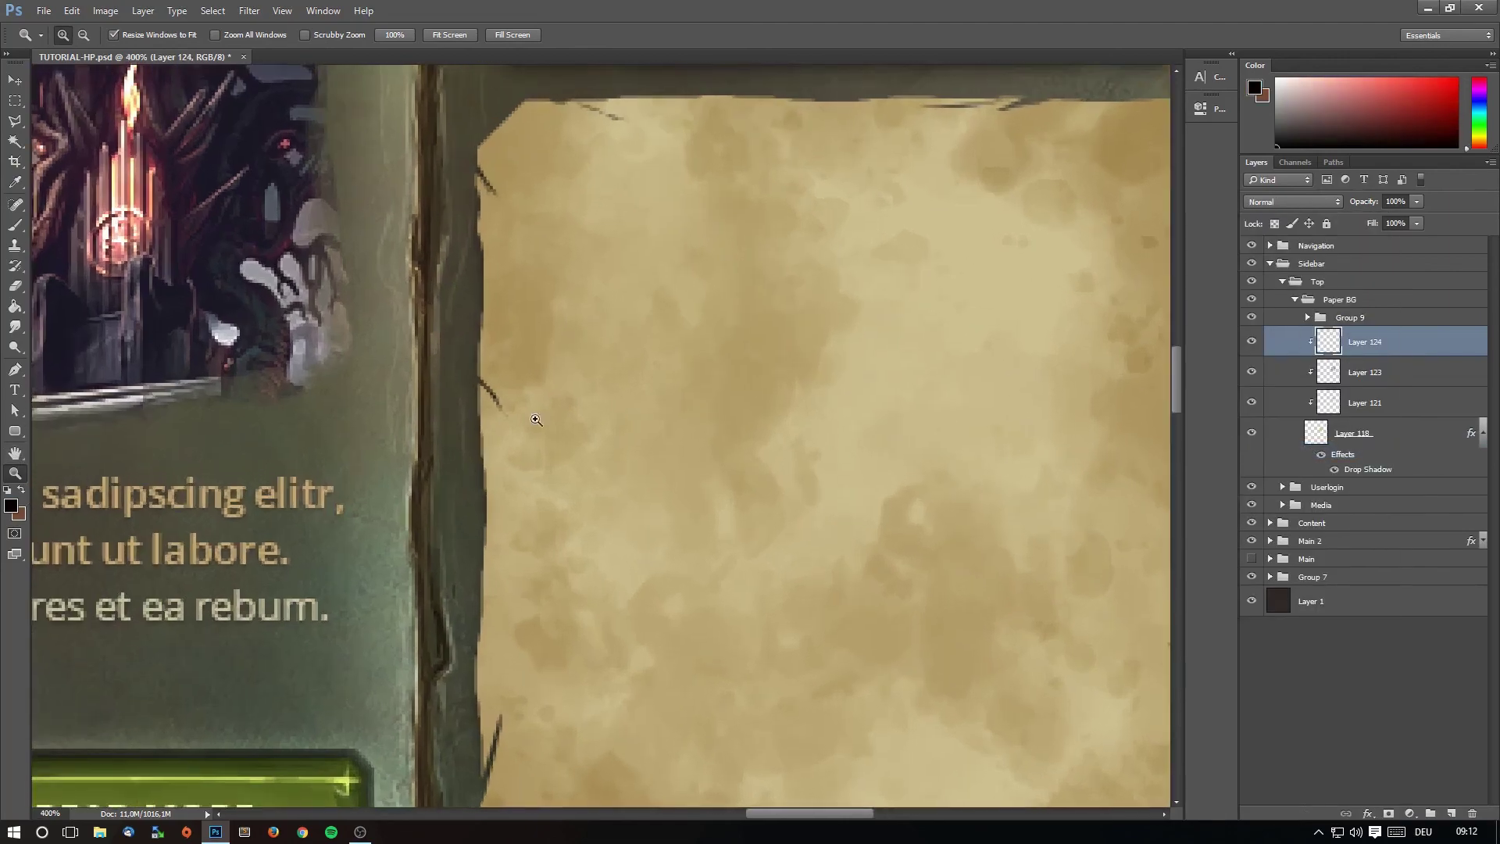
click(495, 425)
Set the foreground to dark brown #52301c and switch to a smaller brush.
click(21, 490)
click(11, 506)
click(479, 336)
click(706, 194)
key(z)
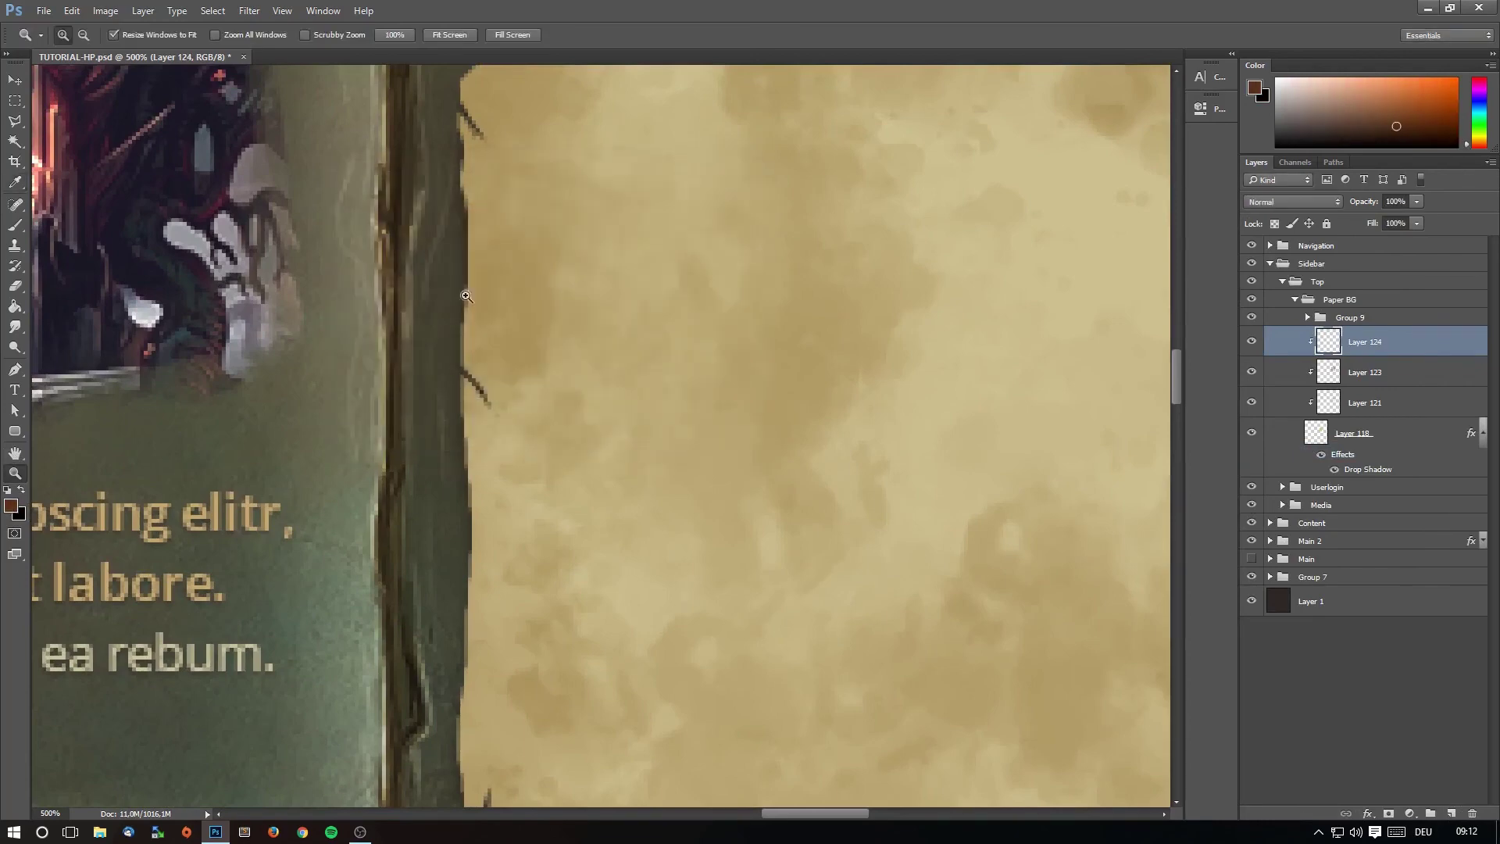
key(b)
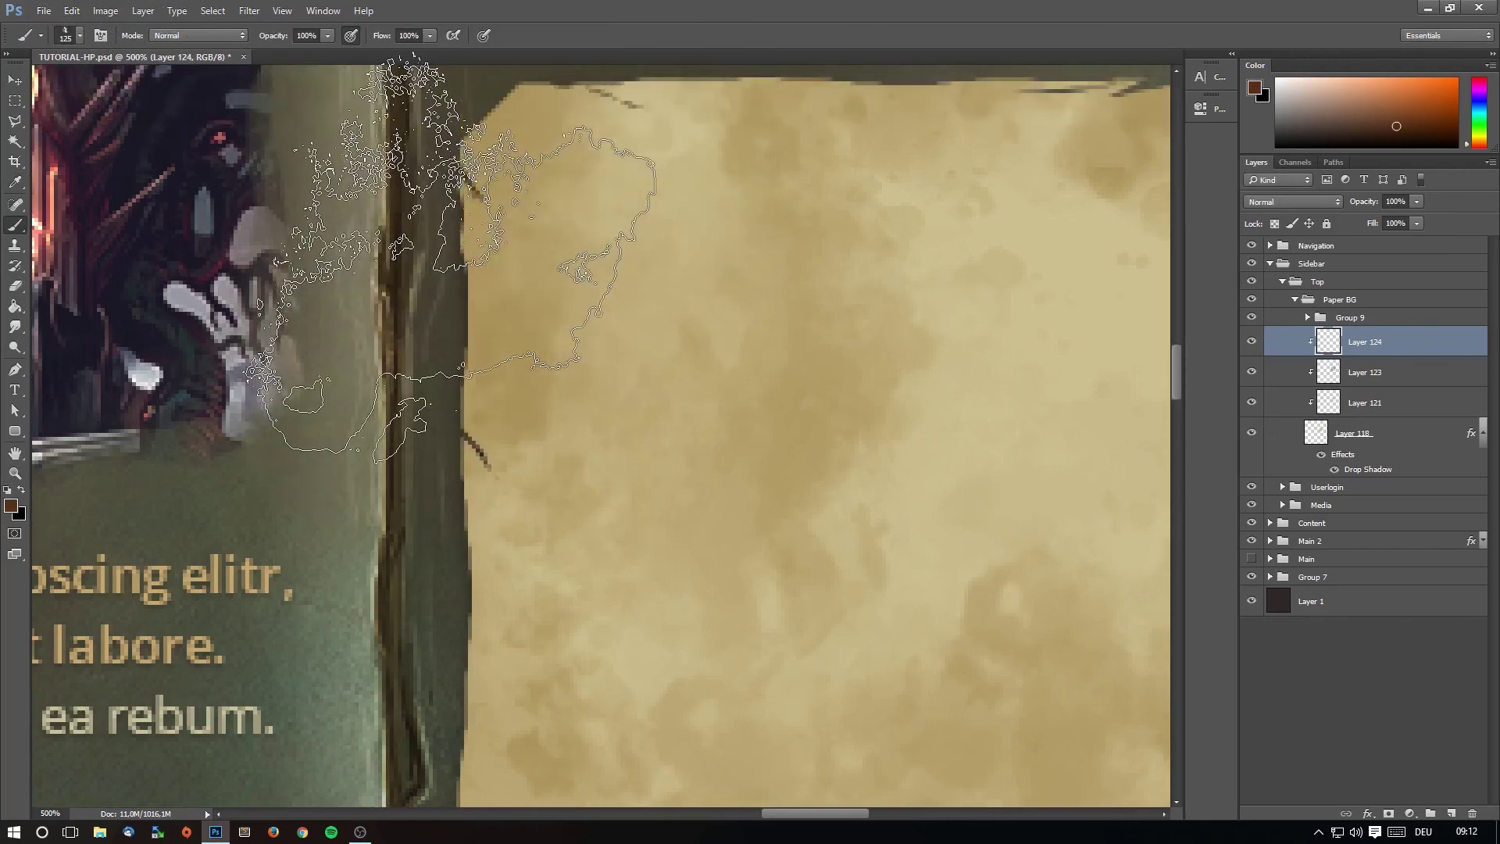
scroll(422, 156, up, 4)
key(bracketleft)
key(bracketleft)
key(bracketleft)
key(bracketleft)
key(bracketleft)
key(bracketleft)
key(bracketleft)
key(bracketleft)
key(bracketleft)
key(bracketleft)
key(bracketleft)
key(bracketleft)
key(bracketleft)
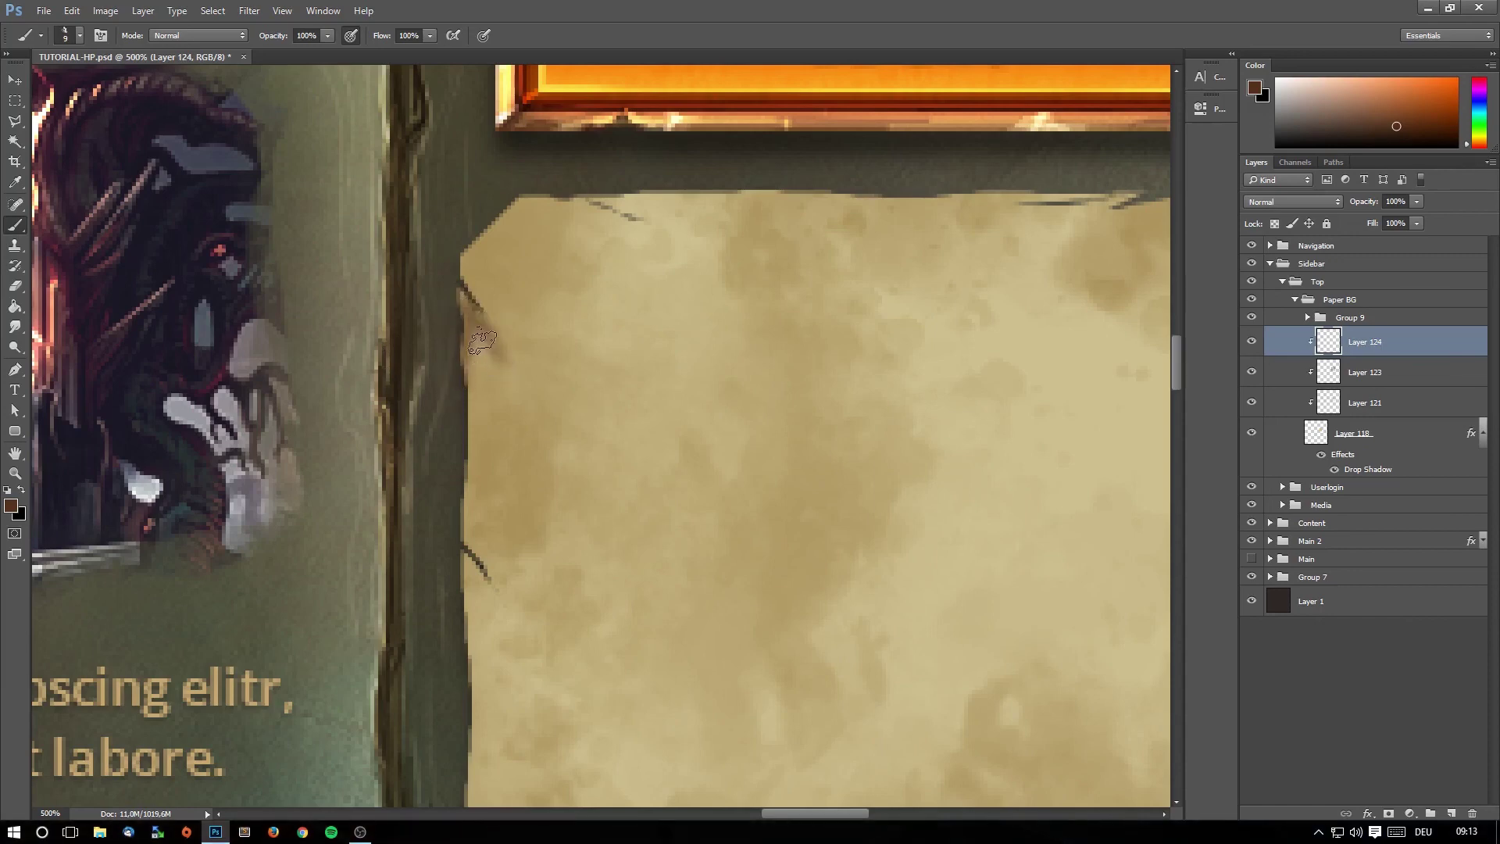
Shade the paper's upper-left tear, left edge and bottom edge in dark brown.
drag(466, 303, 502, 357)
key(bracketright)
key(bracketright)
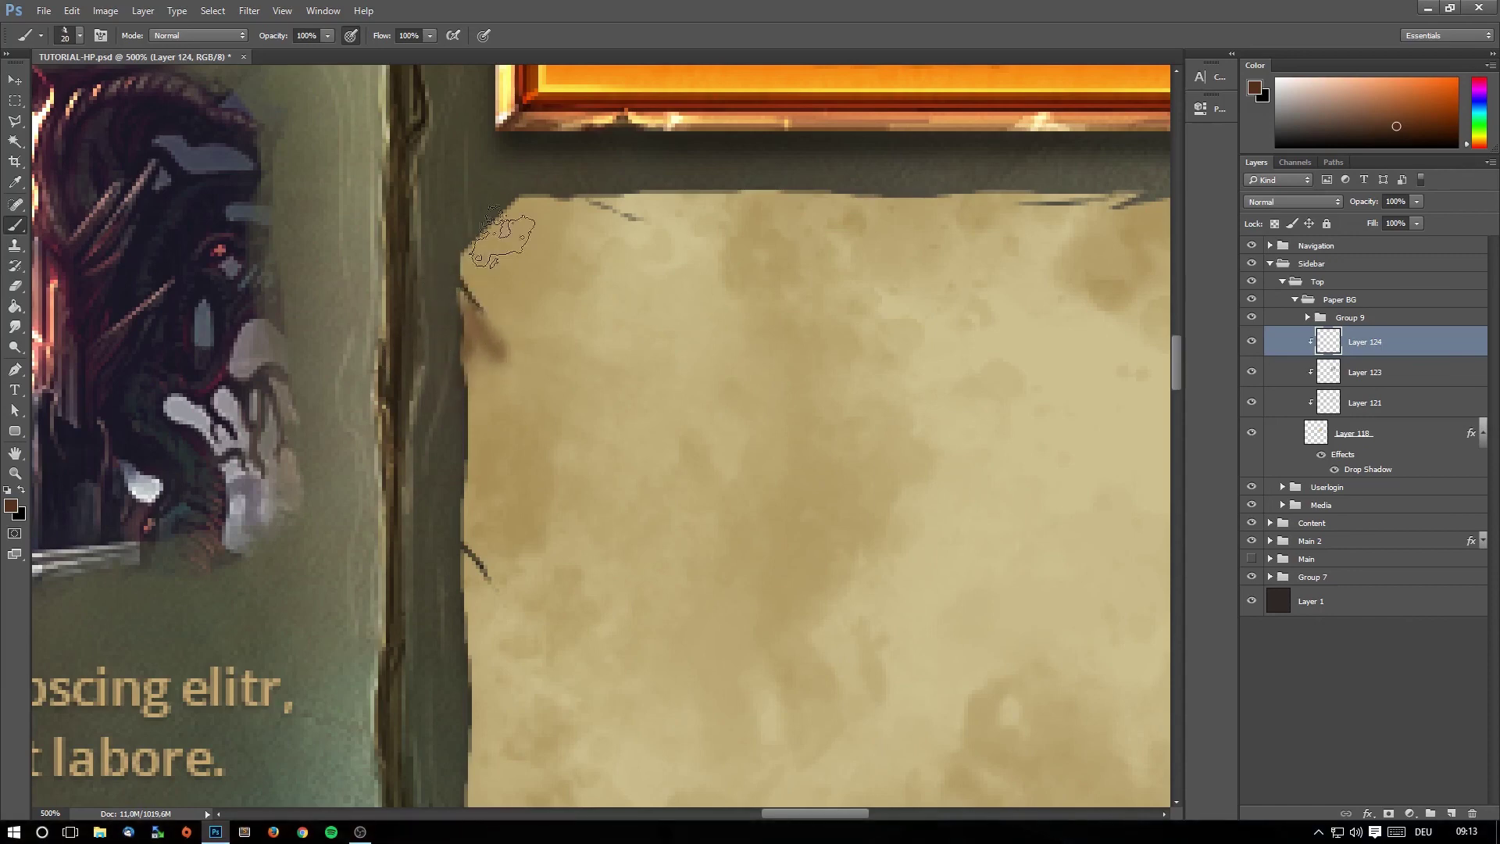
key(bracketleft)
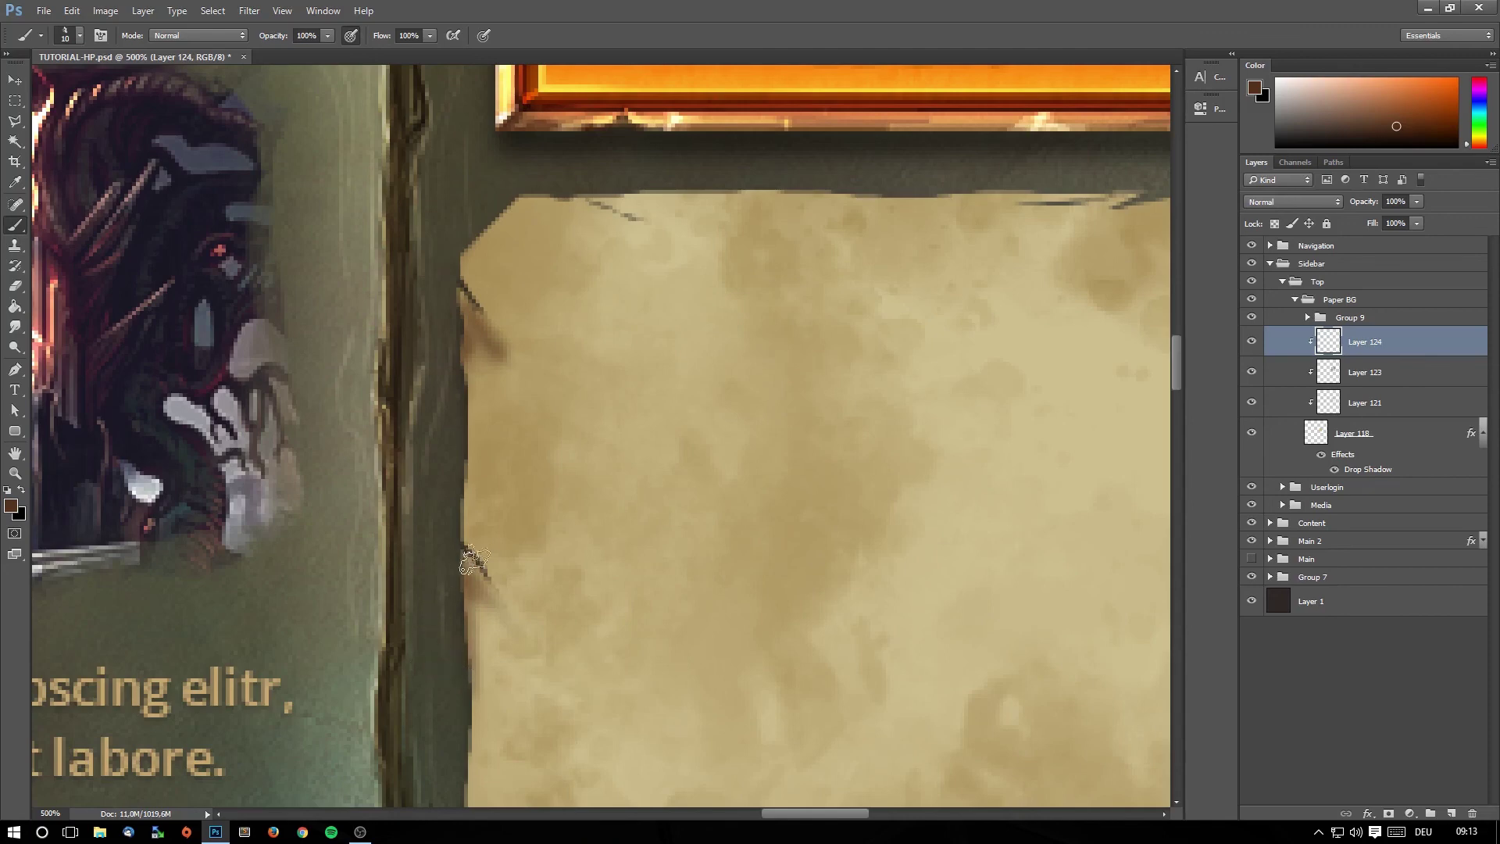
drag(440, 693, 522, 66)
drag(569, 344, 549, 438)
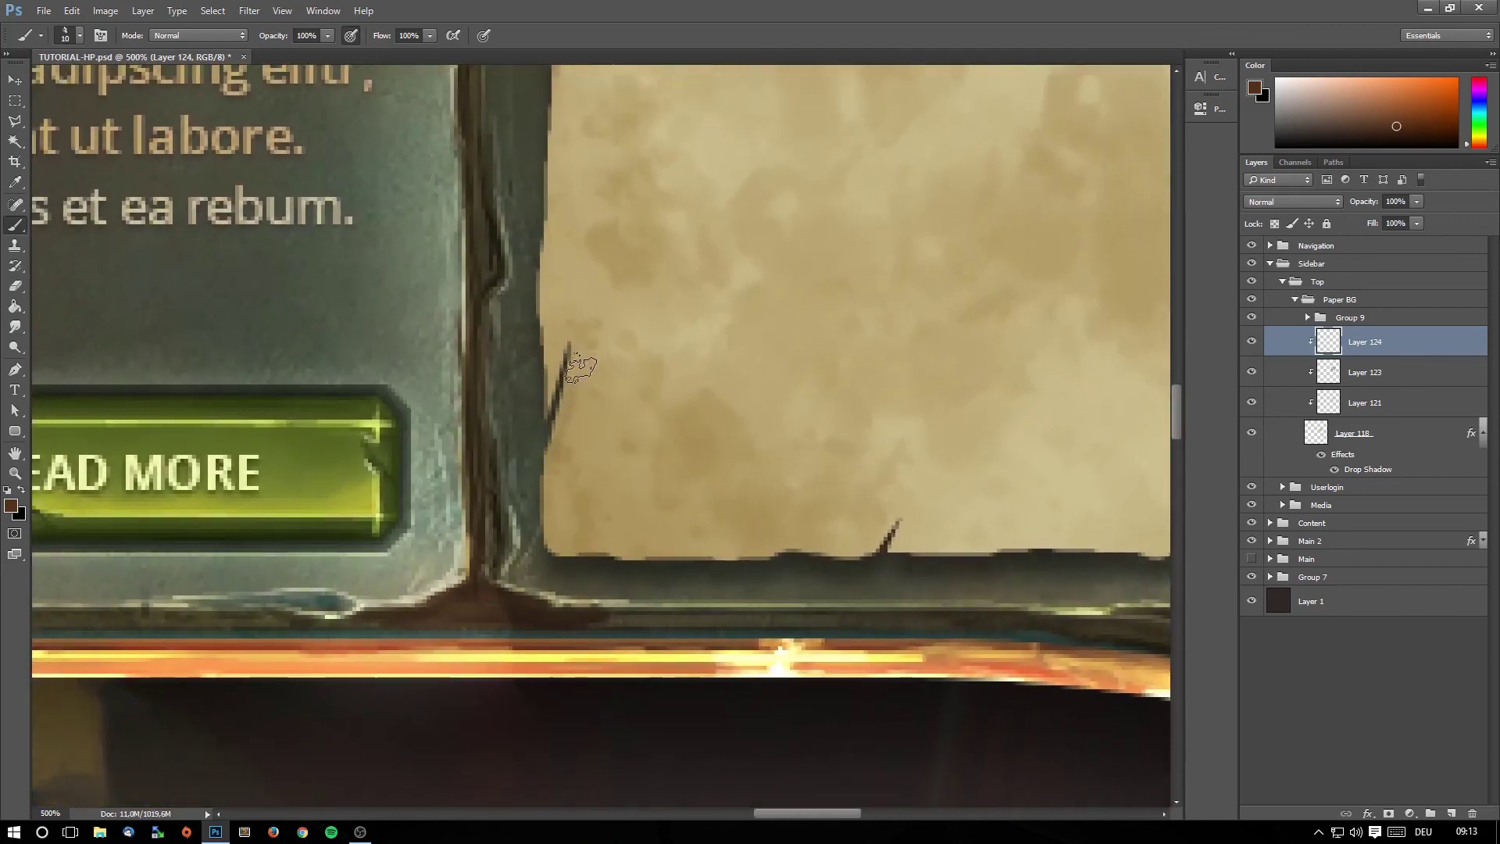
drag(575, 350, 556, 438)
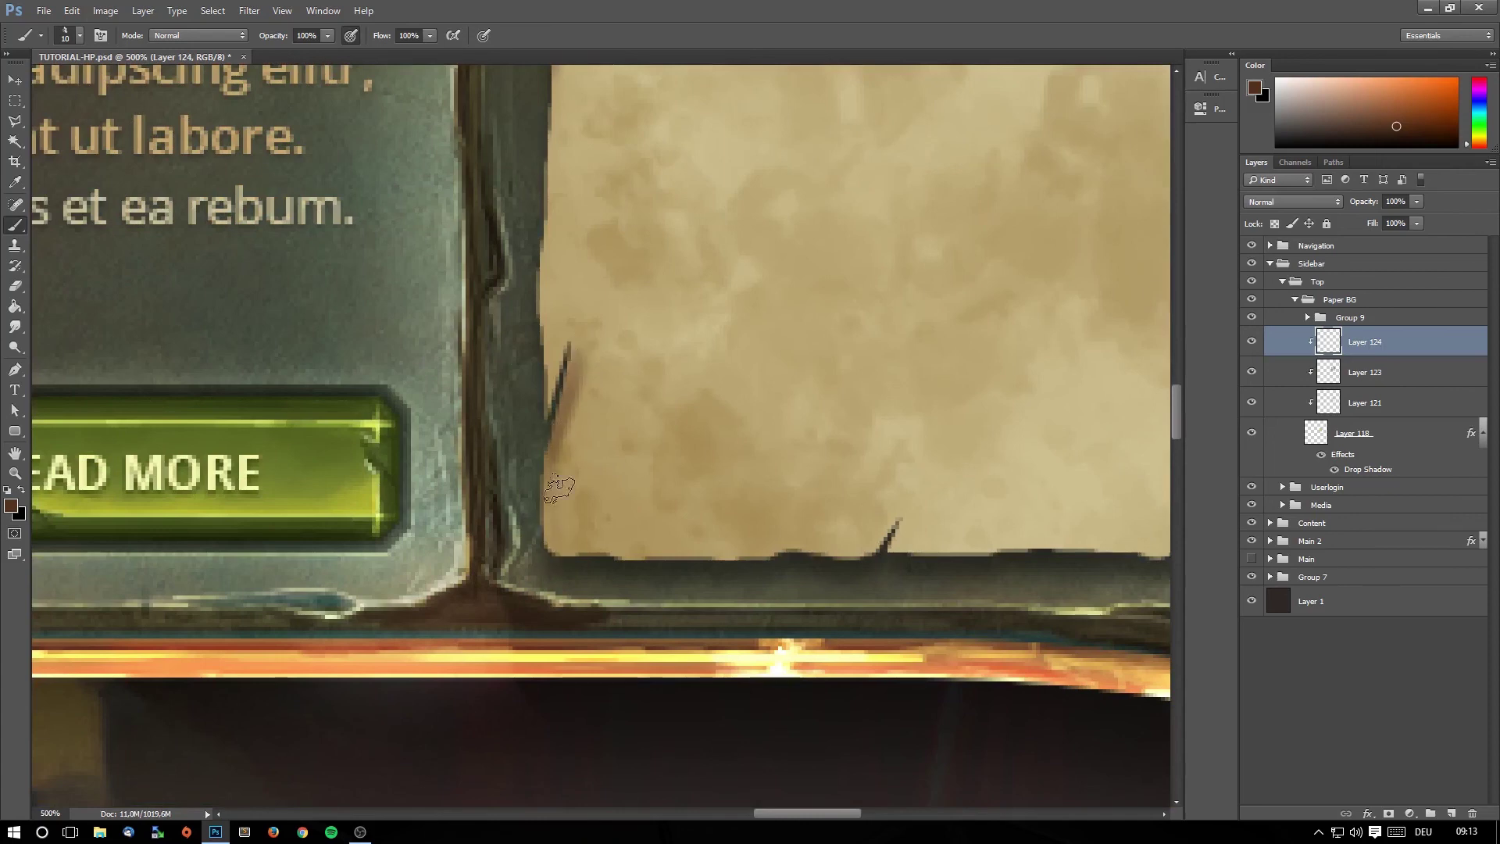
drag(551, 445, 547, 531)
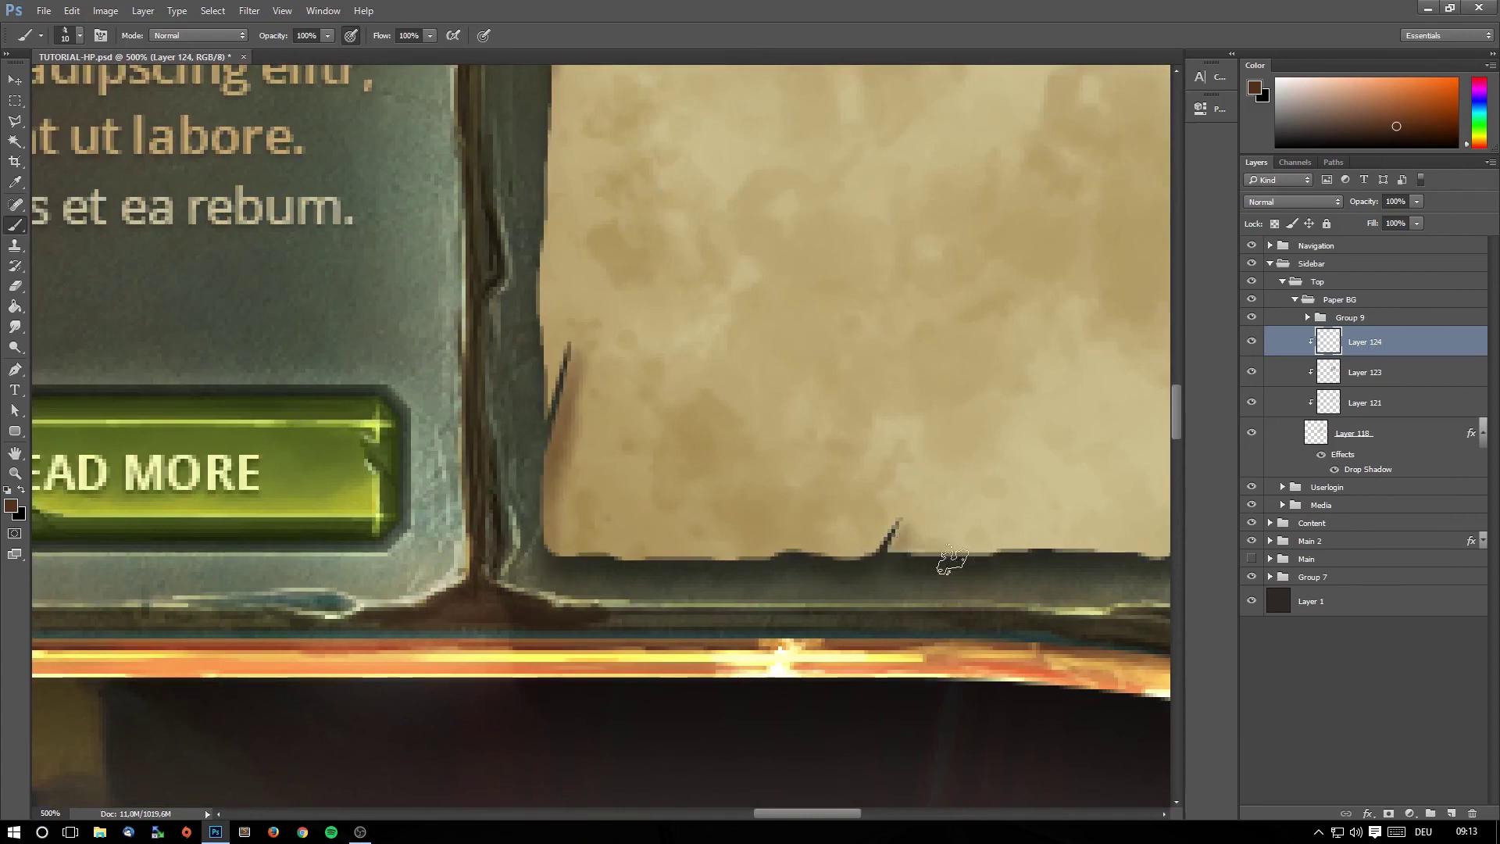
drag(924, 518, 931, 501)
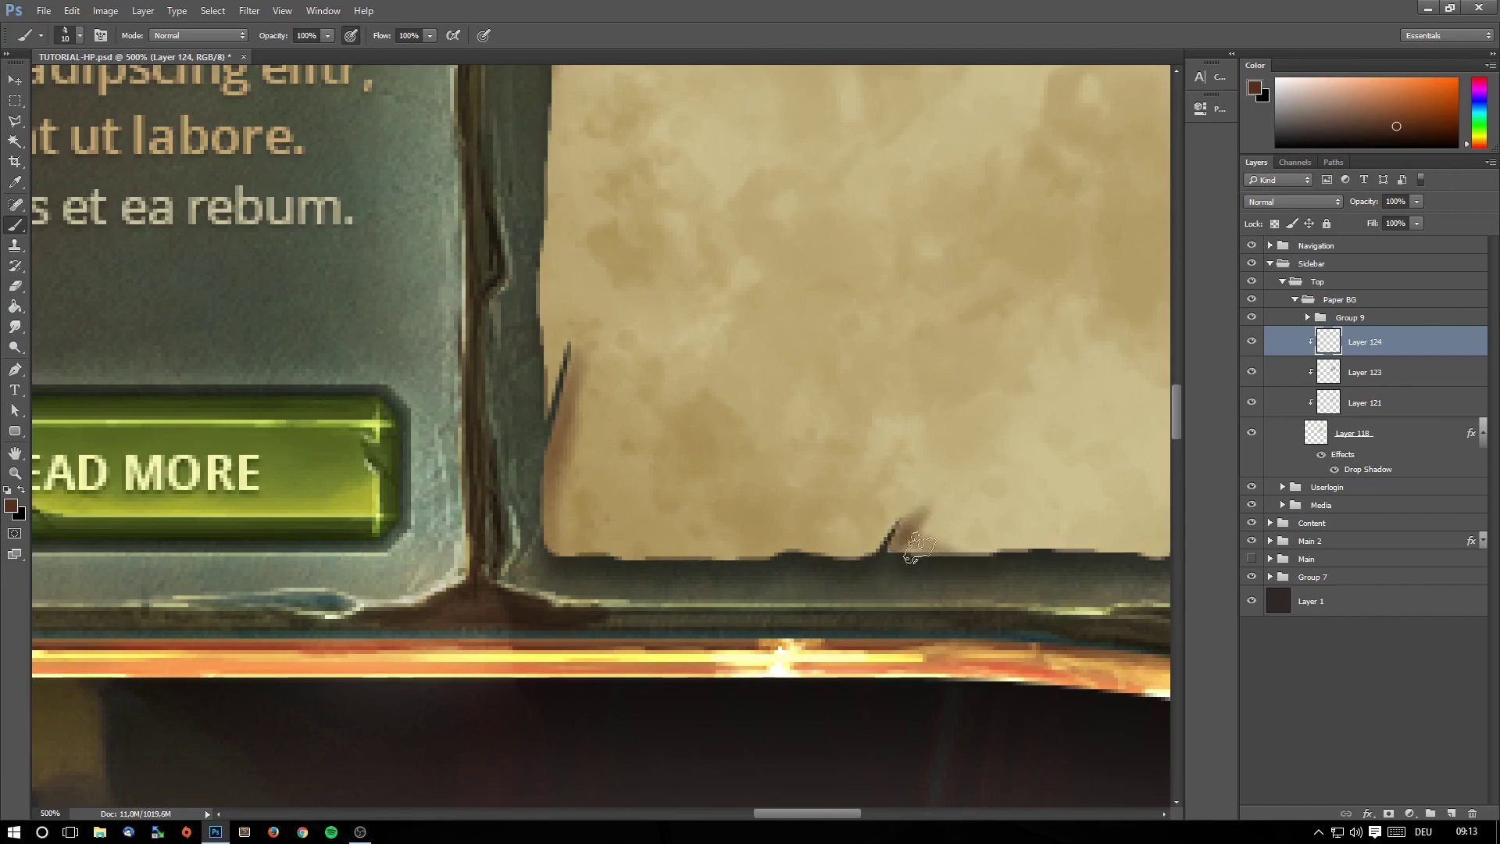
mouse_move(899, 540)
mouse_down()
mouse_move(984, 541)
mouse_move(926, 512)
mouse_up()
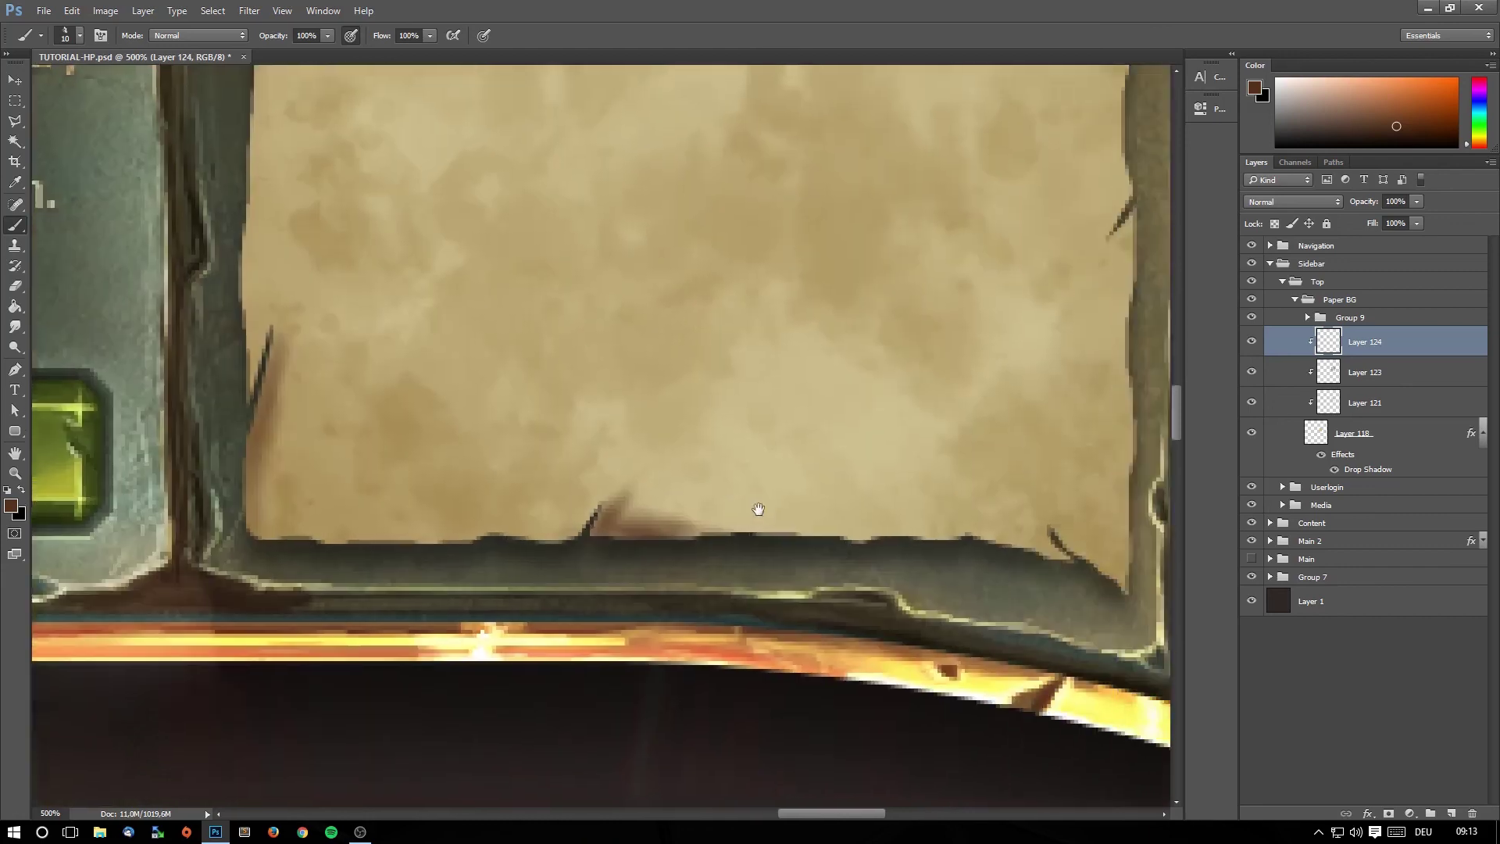
Shade the tear at the bottom-right corner and erase the excess shading there.
drag(1048, 539, 657, 576)
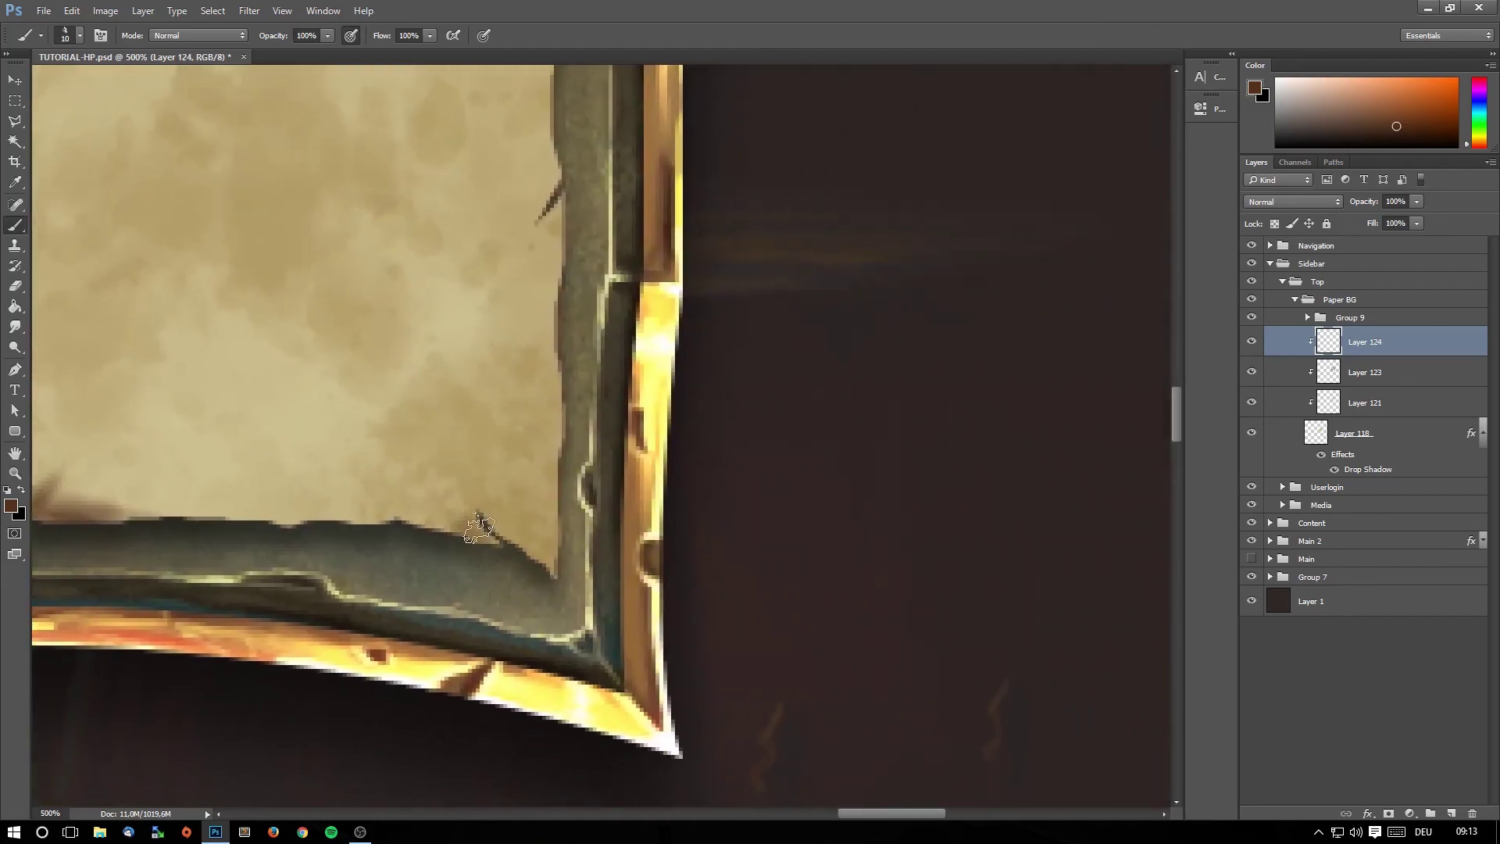
mouse_move(522, 538)
mouse_down()
mouse_move(576, 531)
mouse_move(570, 509)
mouse_move(518, 512)
mouse_up()
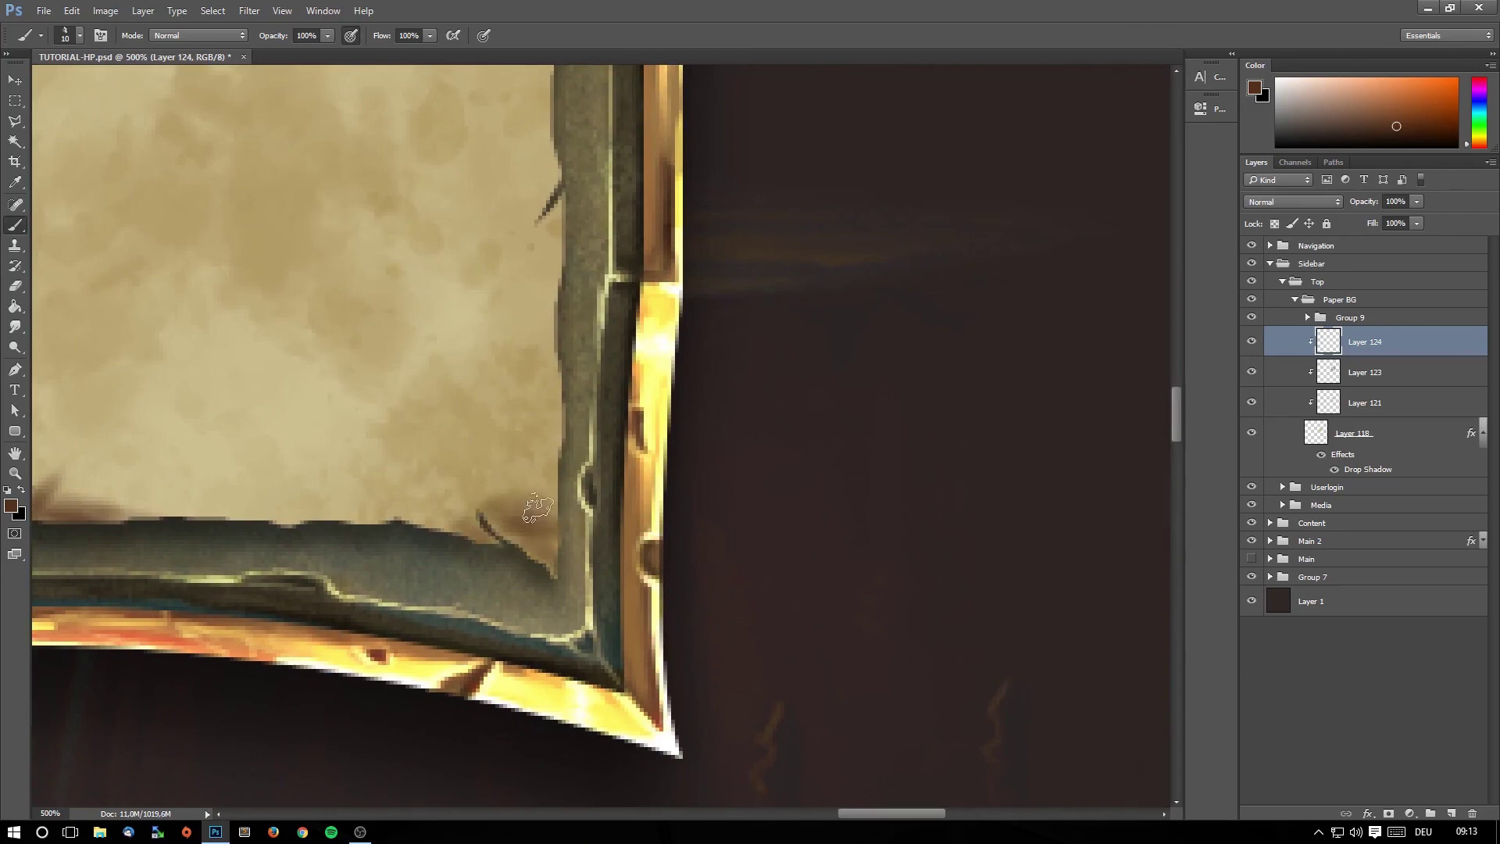
key(e)
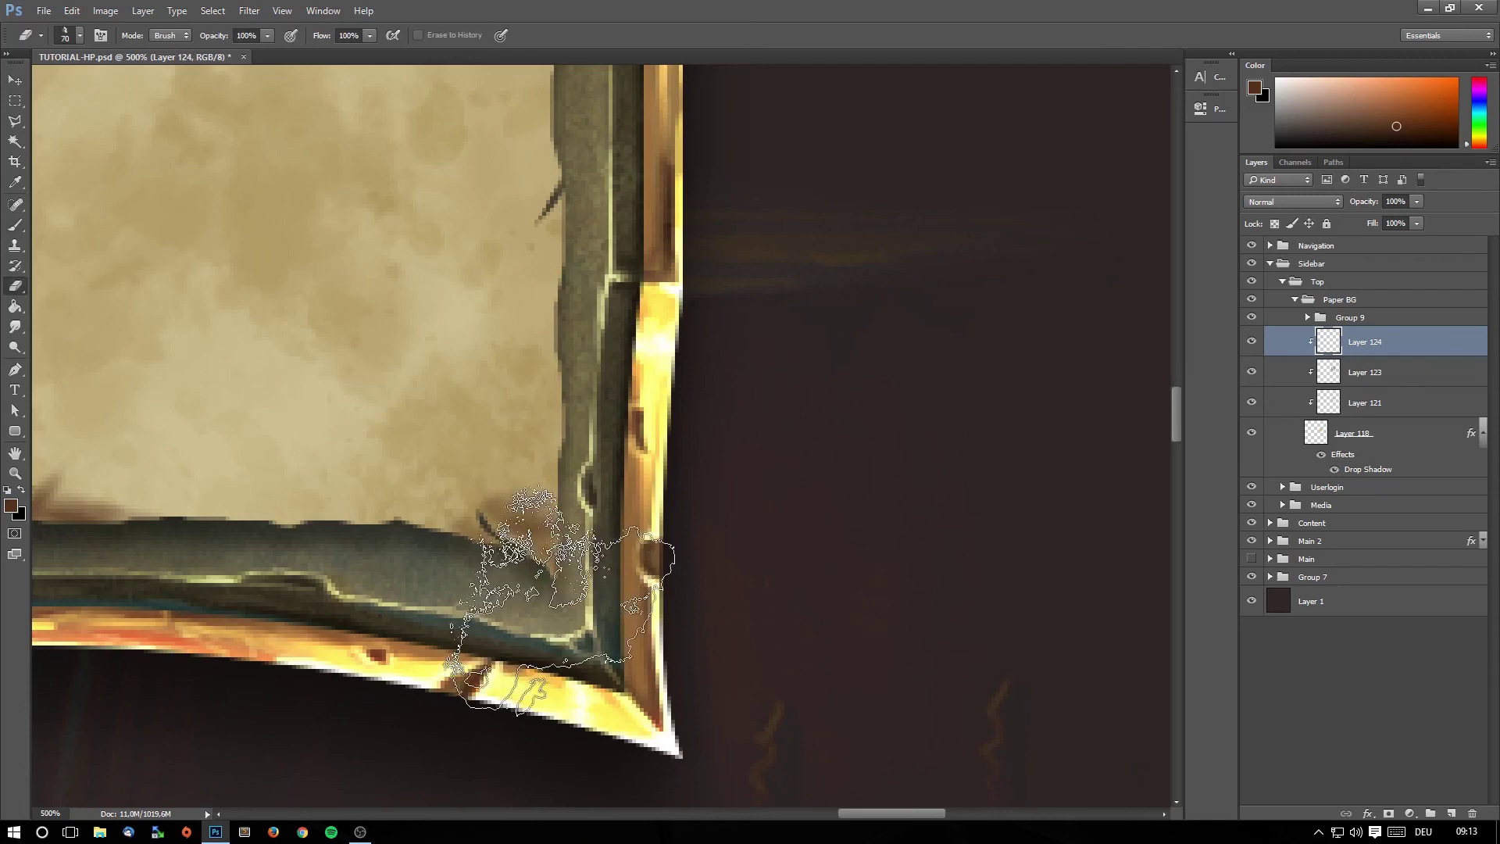
key(bracketleft)
mouse_move(551, 586)
mouse_down()
mouse_move(536, 552)
mouse_move(536, 576)
mouse_move(563, 516)
mouse_up()
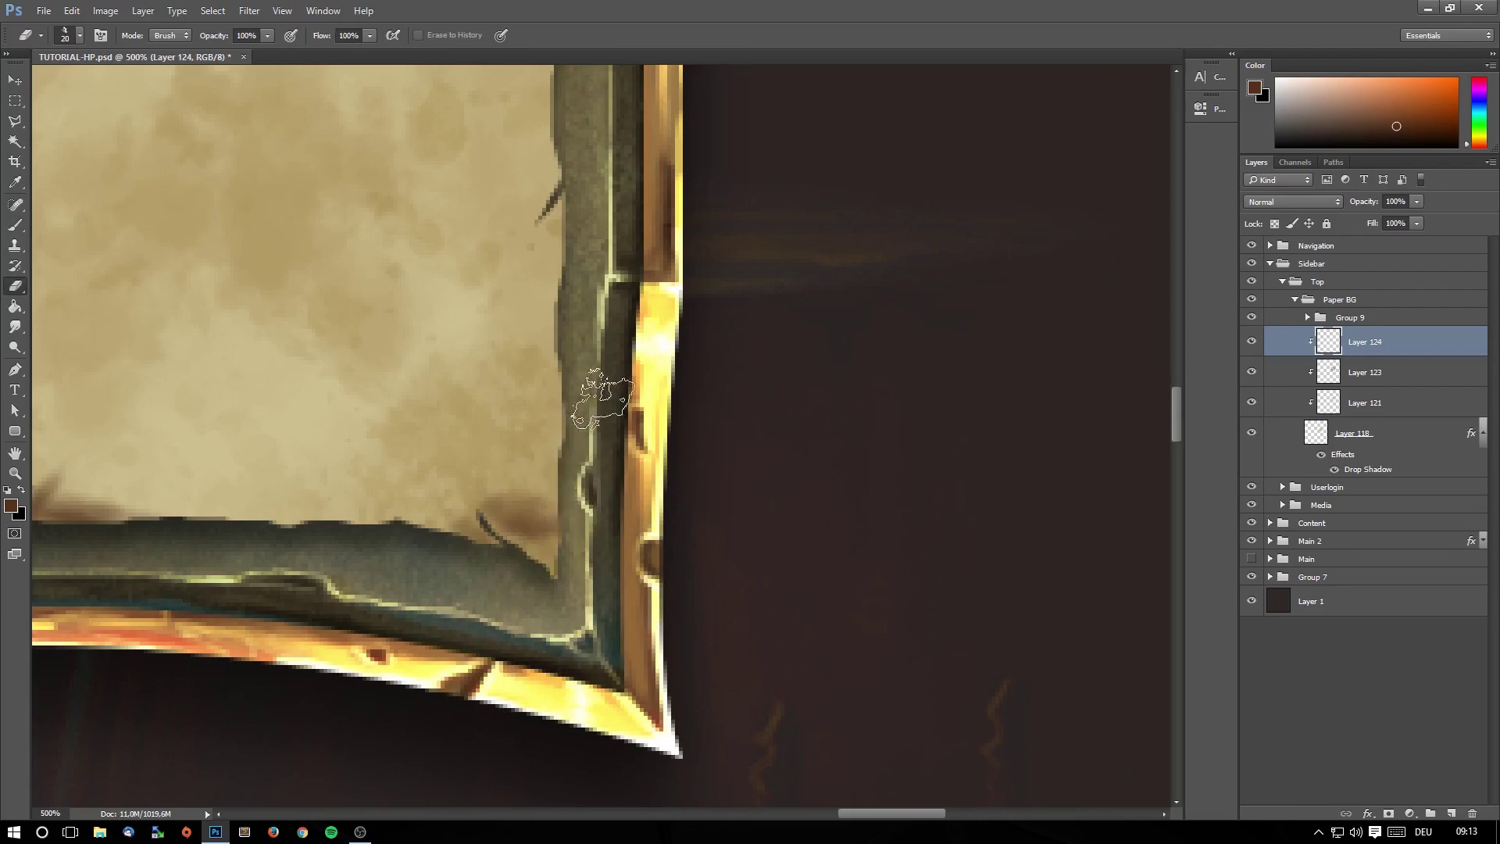
scroll(605, 406, up, 3)
key(b)
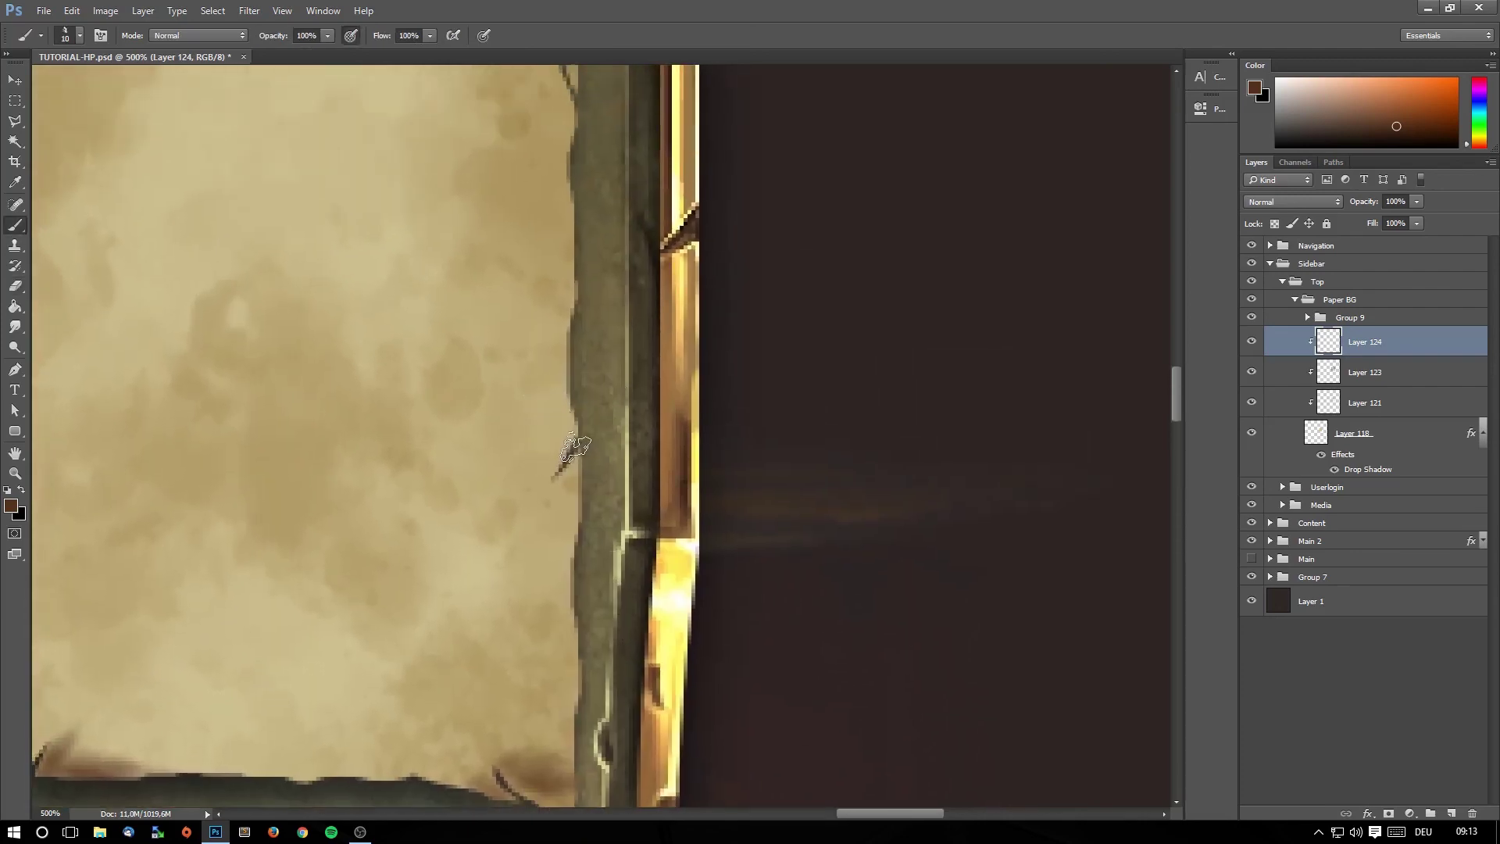
Shade the tear and the full length of the paper's right edge.
mouse_move(577, 480)
mouse_down()
mouse_move(553, 506)
mouse_move(569, 539)
mouse_up()
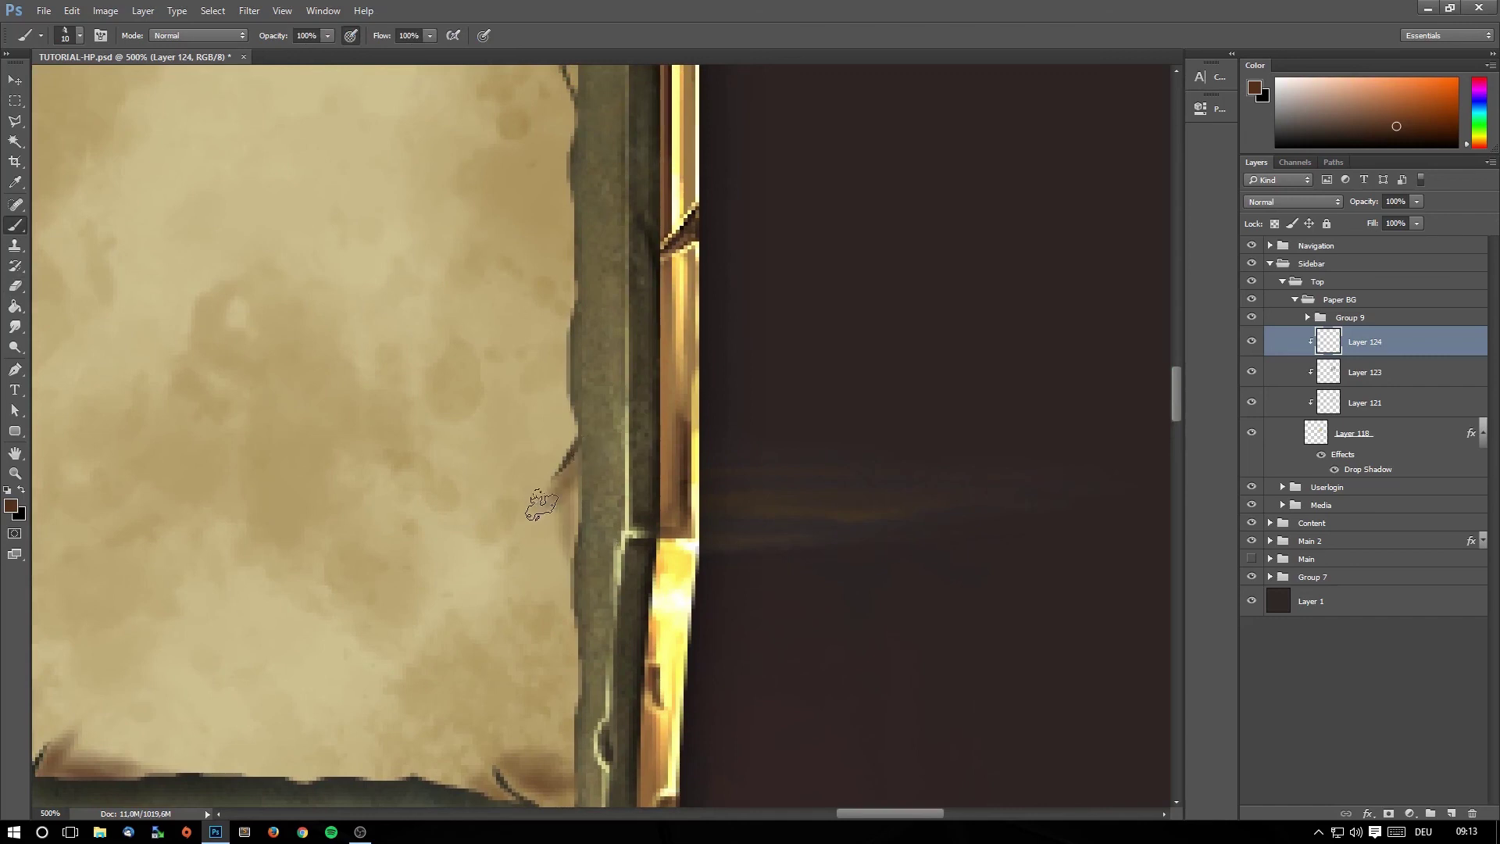
drag(579, 461, 590, 586)
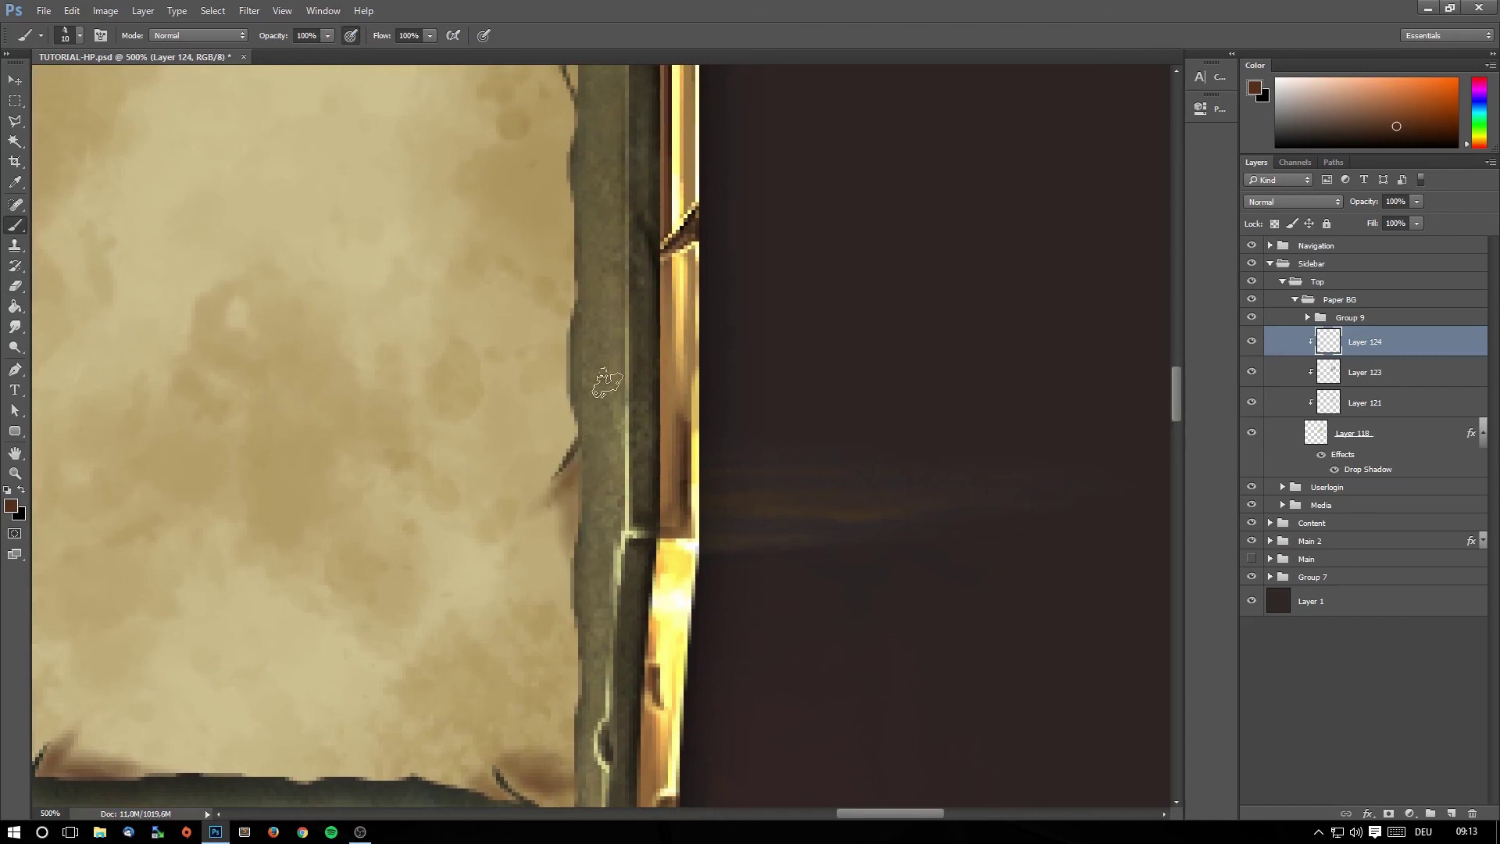
scroll(607, 383, up, 3)
scroll(563, 438, up, 2)
mouse_move(546, 325)
mouse_down()
mouse_move(559, 348)
mouse_move(532, 348)
mouse_move(512, 278)
mouse_move(553, 477)
mouse_up()
Shade the paper's top edge below the LOGIN button and along the top-left.
drag(596, 303, 588, 435)
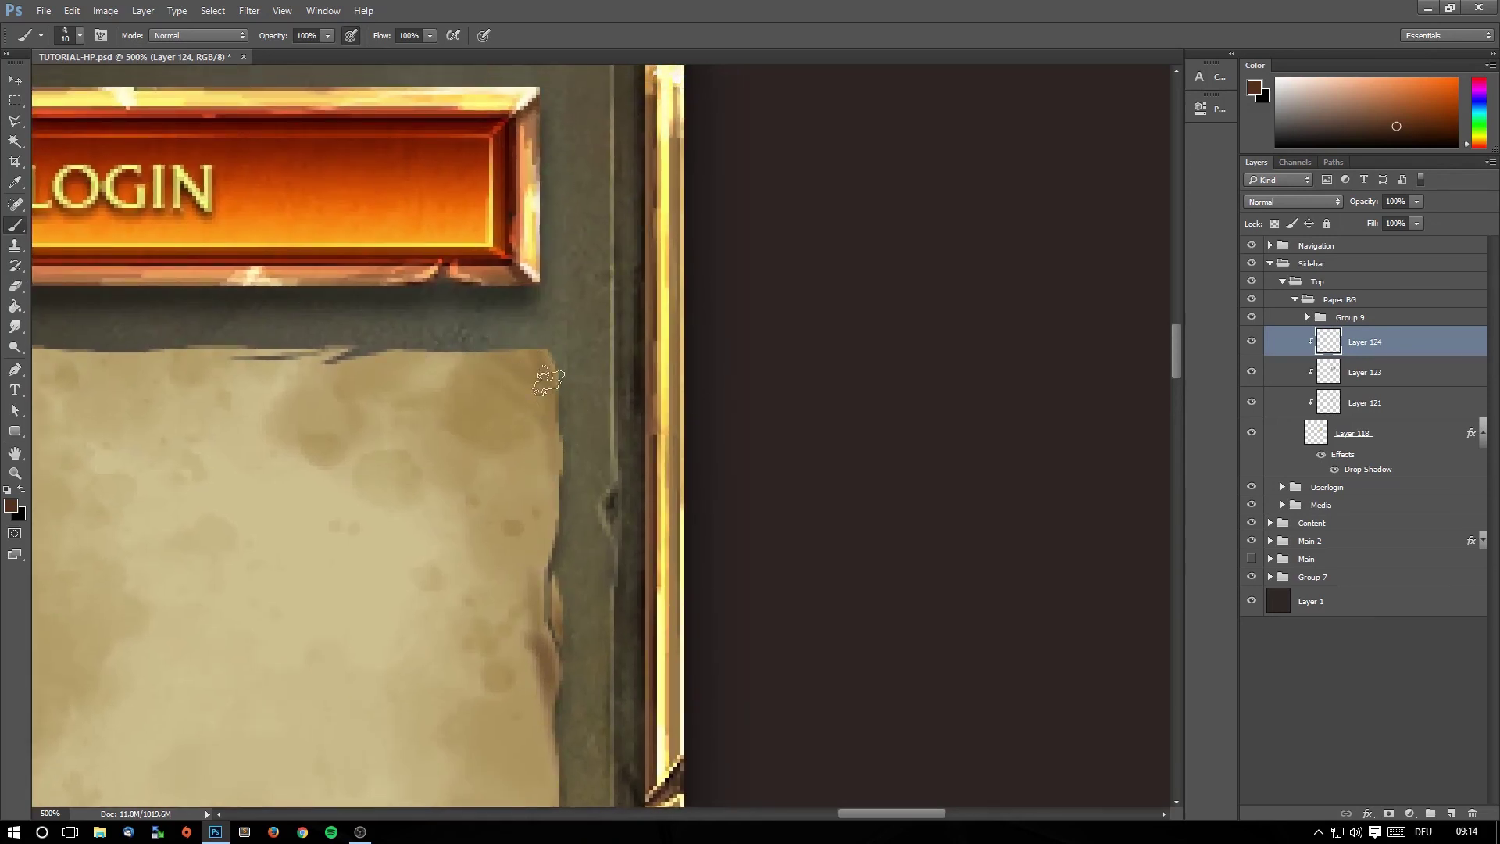
scroll(549, 367, left, 5)
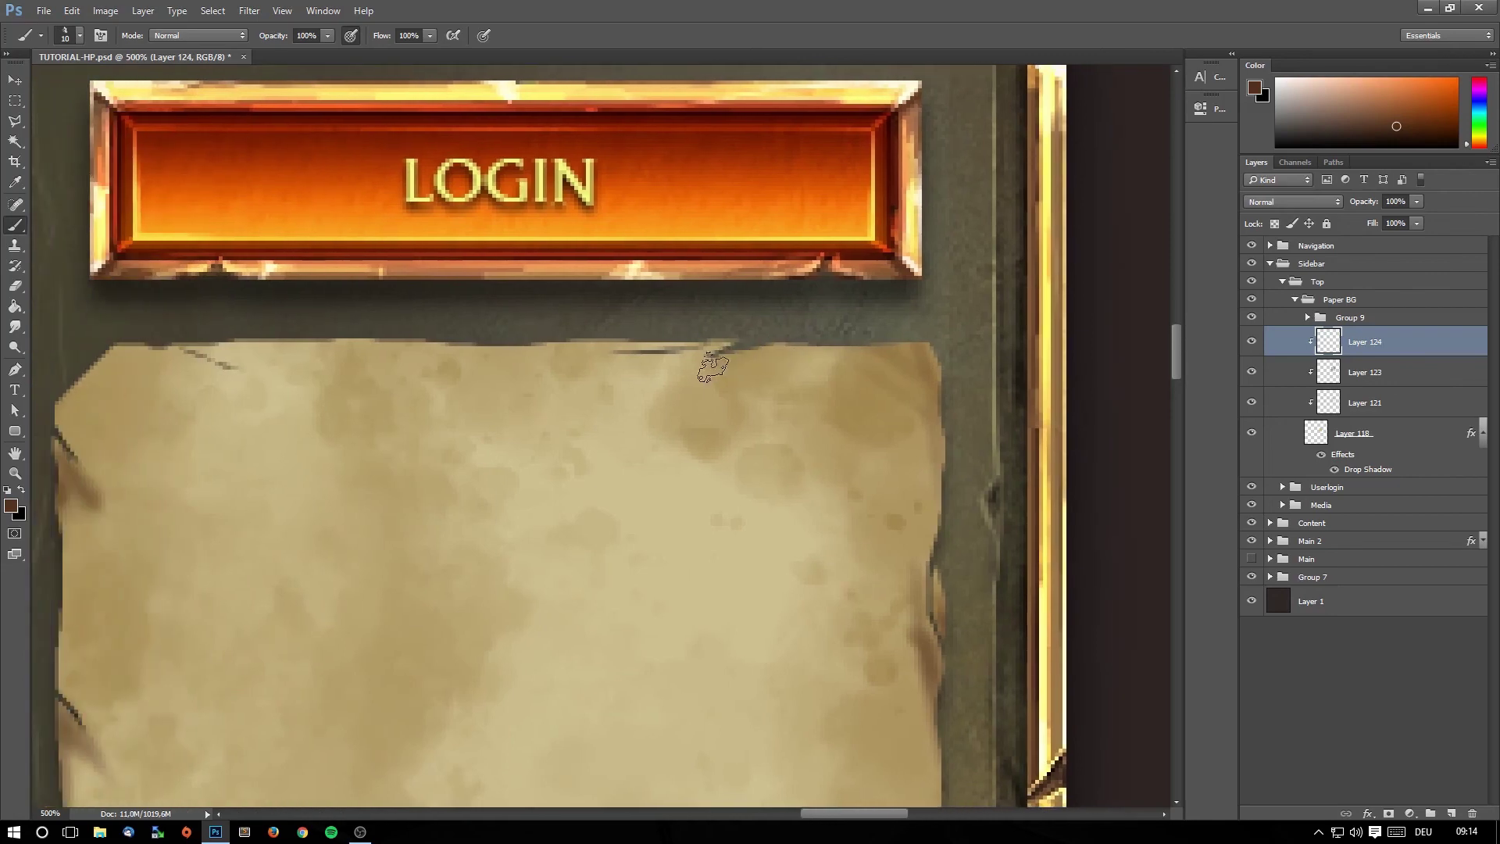
mouse_move(666, 353)
mouse_down()
mouse_move(575, 344)
mouse_move(689, 356)
mouse_up()
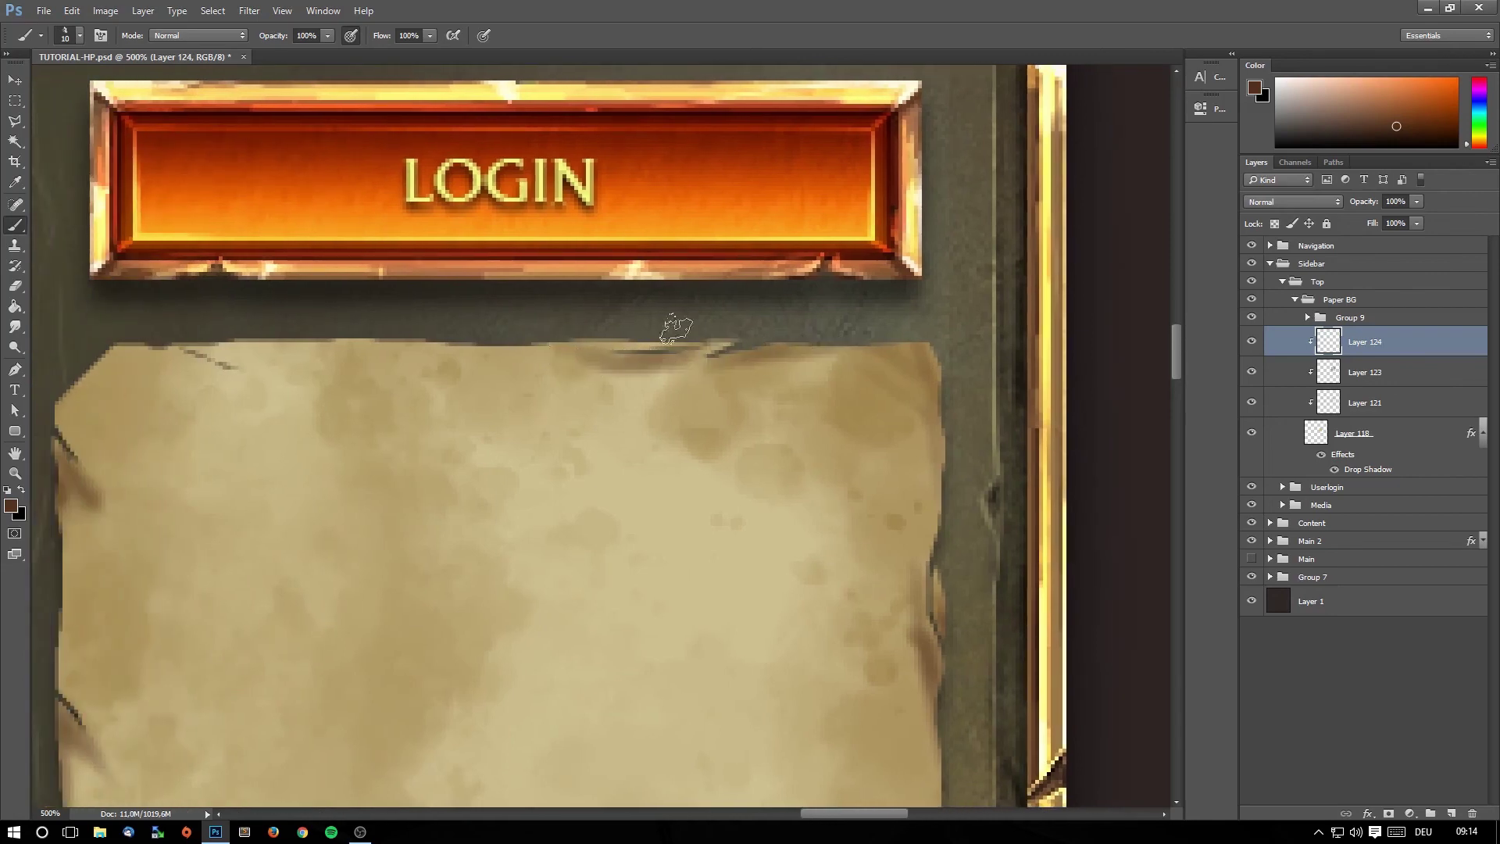
scroll(336, 258, left, 2)
scroll(540, 389, left, 6)
scroll(539, 388, up, 1)
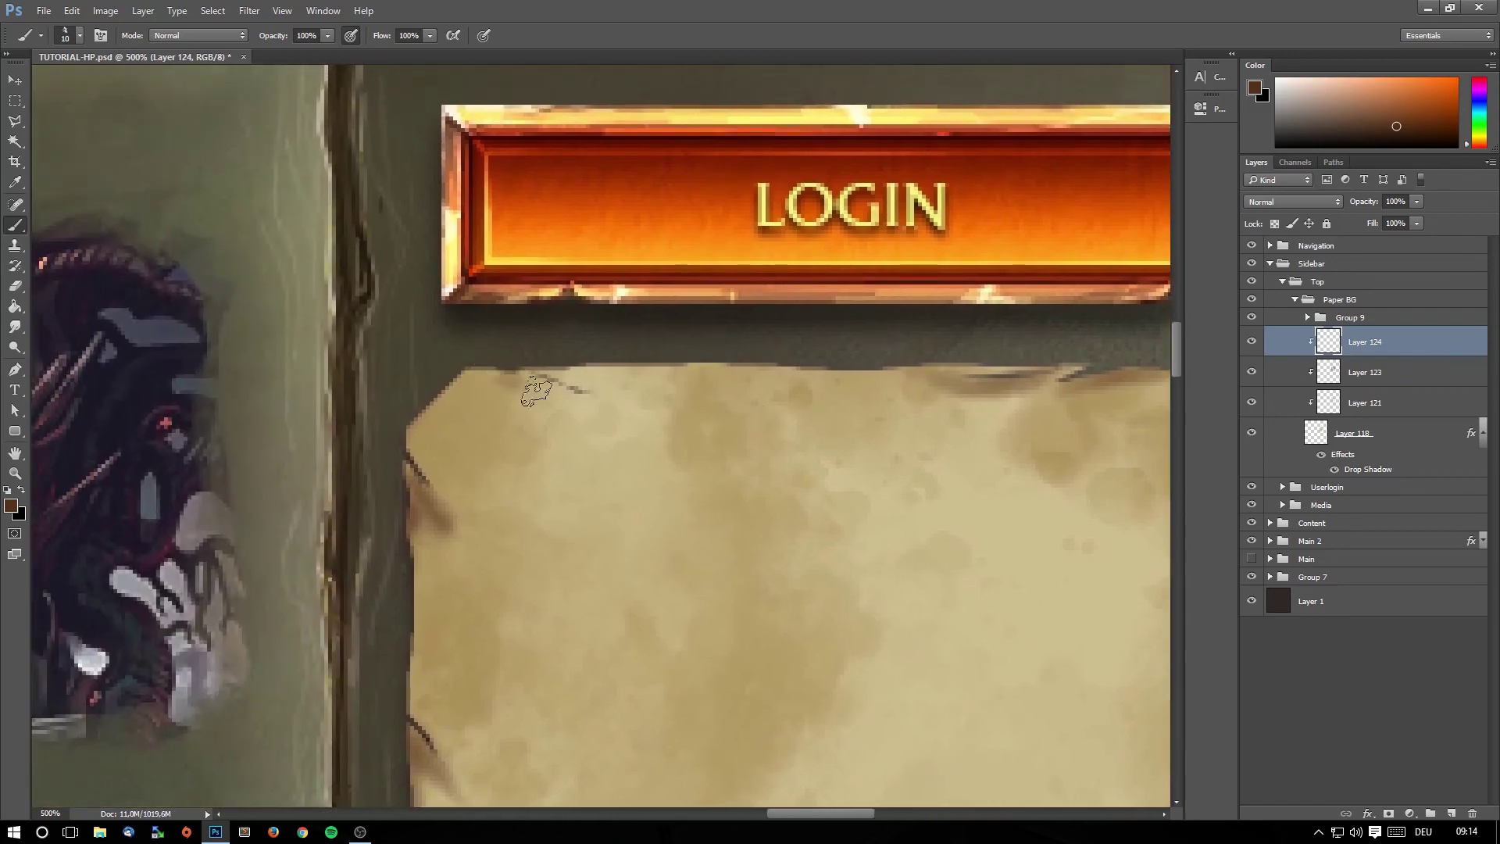
drag(486, 368, 575, 395)
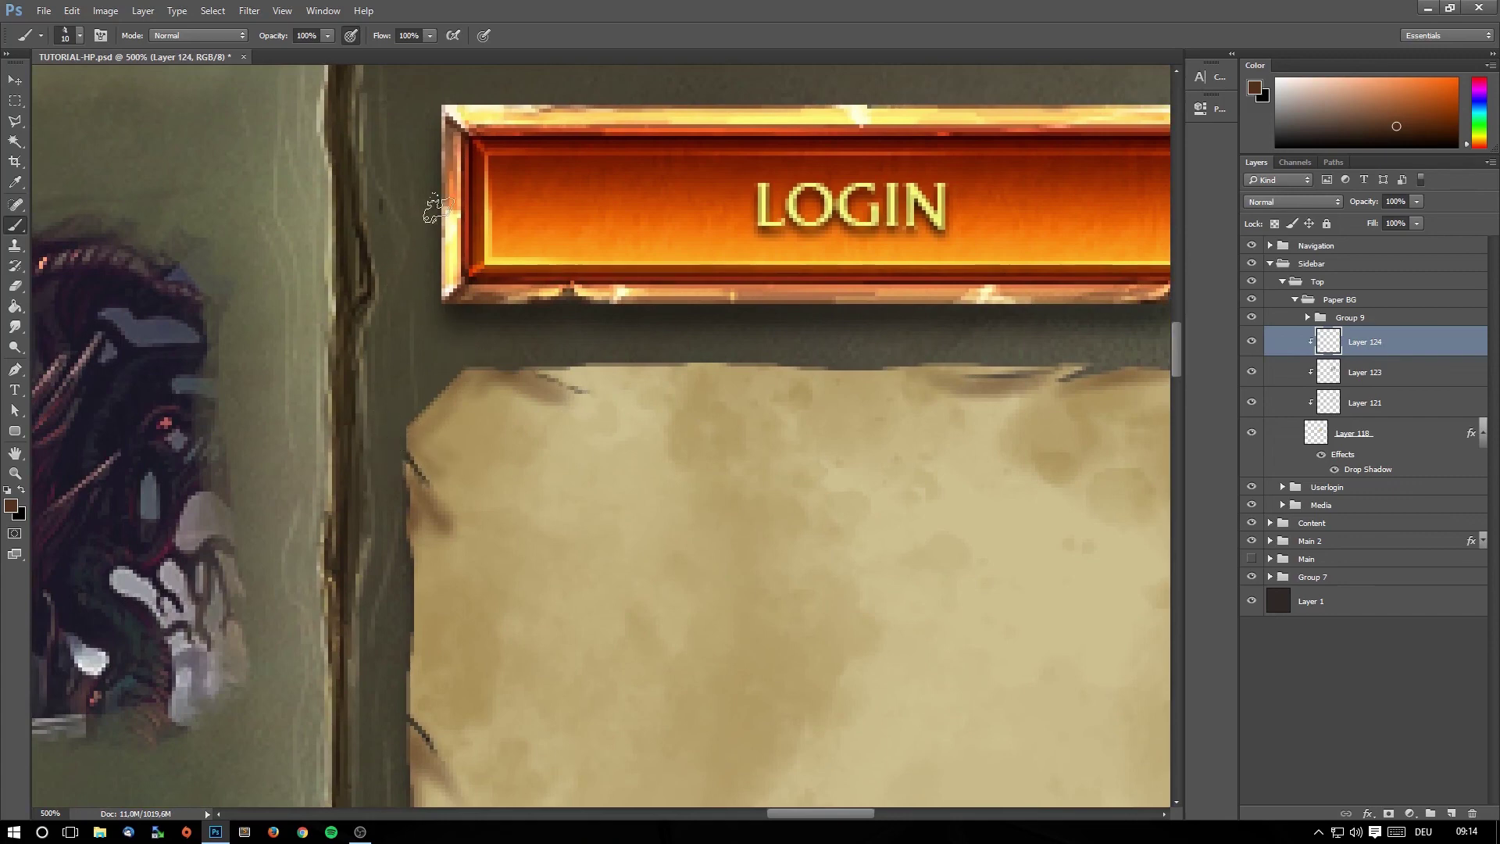
Review Layer 124's blend modes, leave it Normal, and zoom out to 100%.
click(1305, 200)
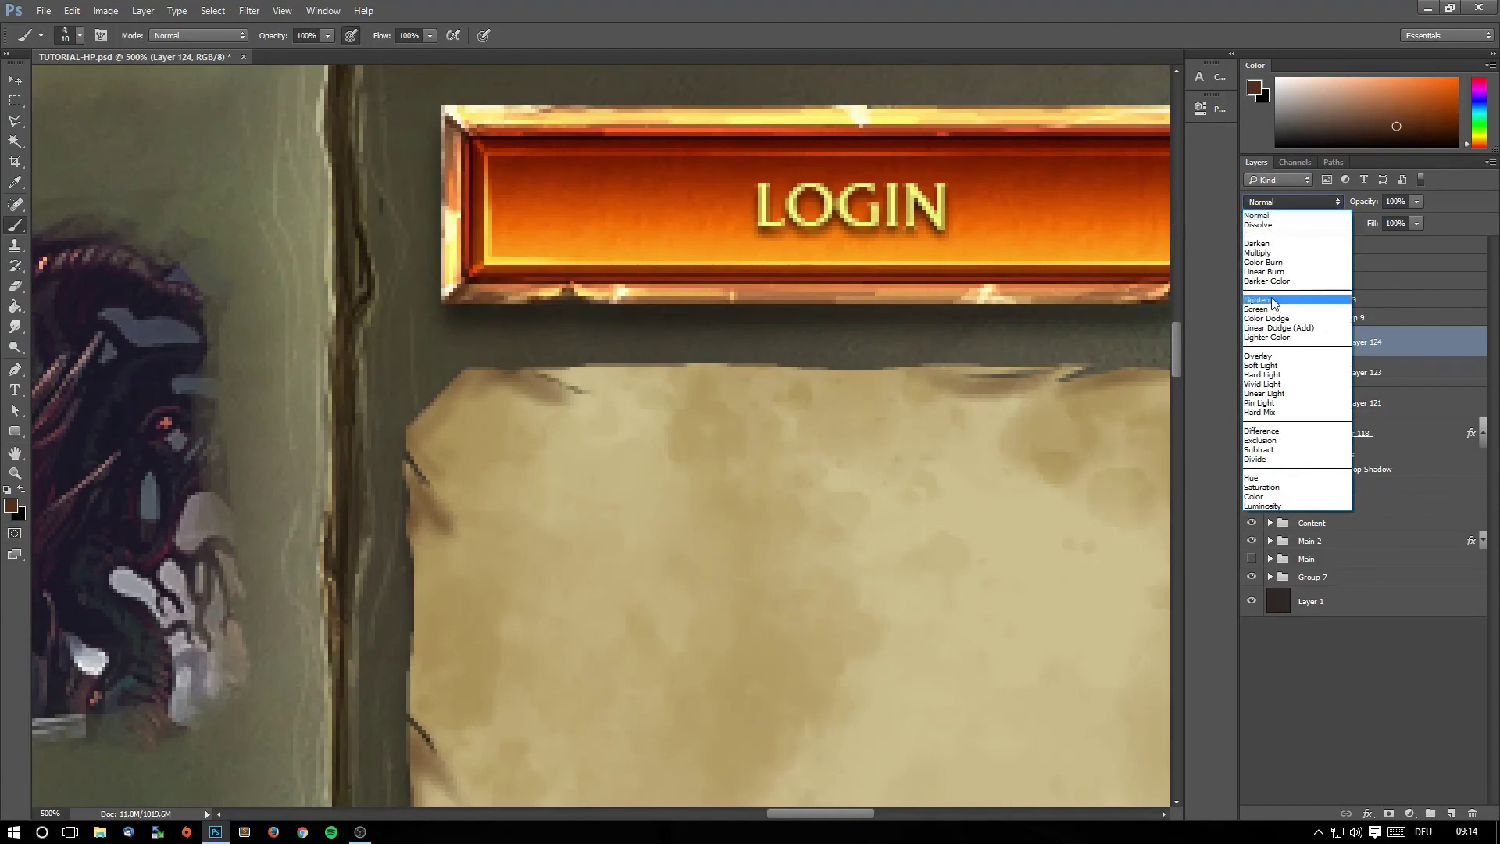
click(615, 333)
click(25, 476)
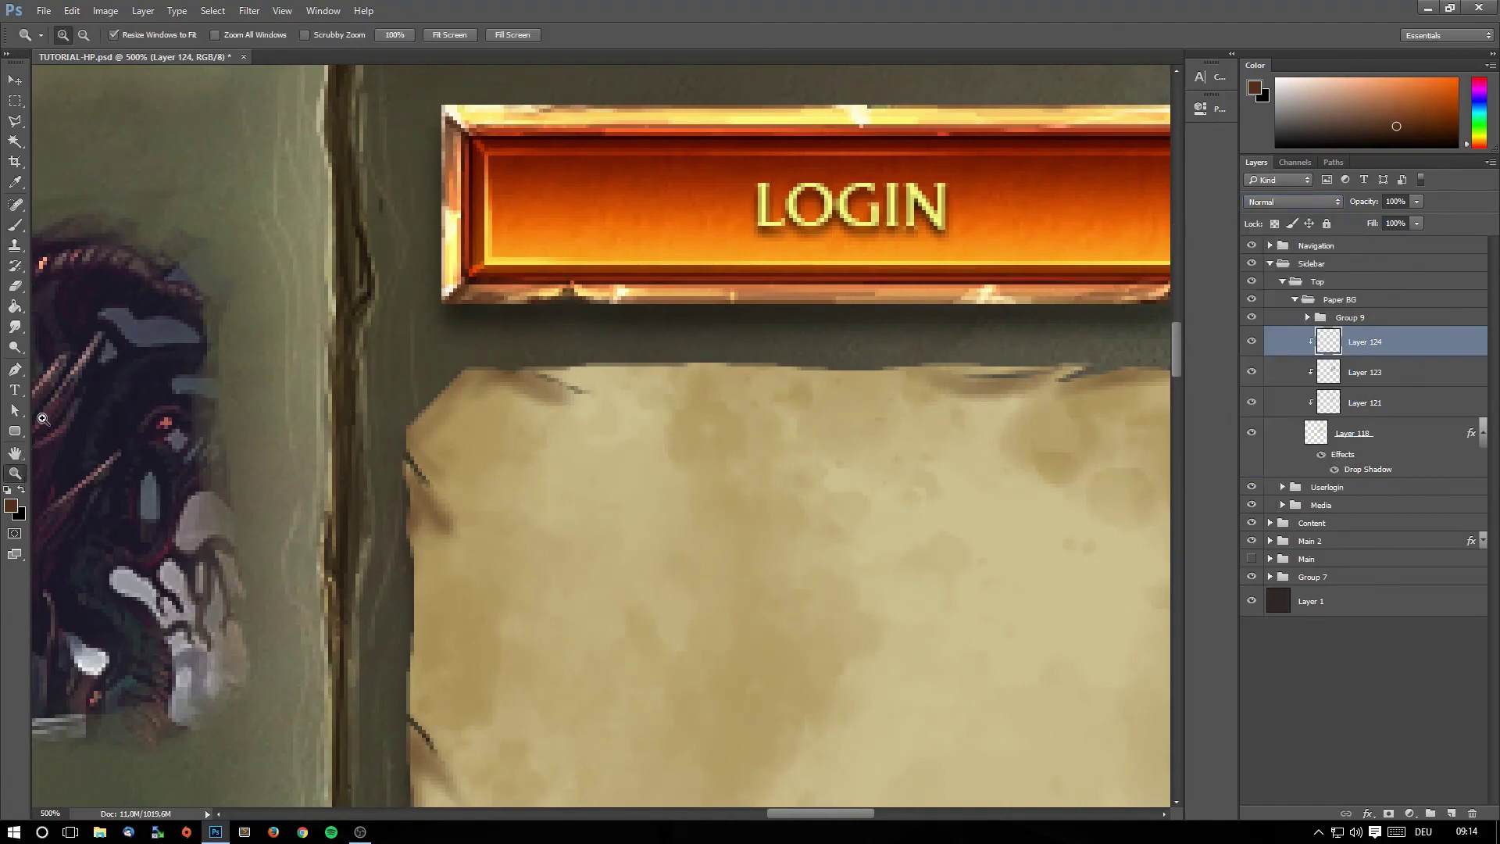
click(83, 35)
click(664, 301)
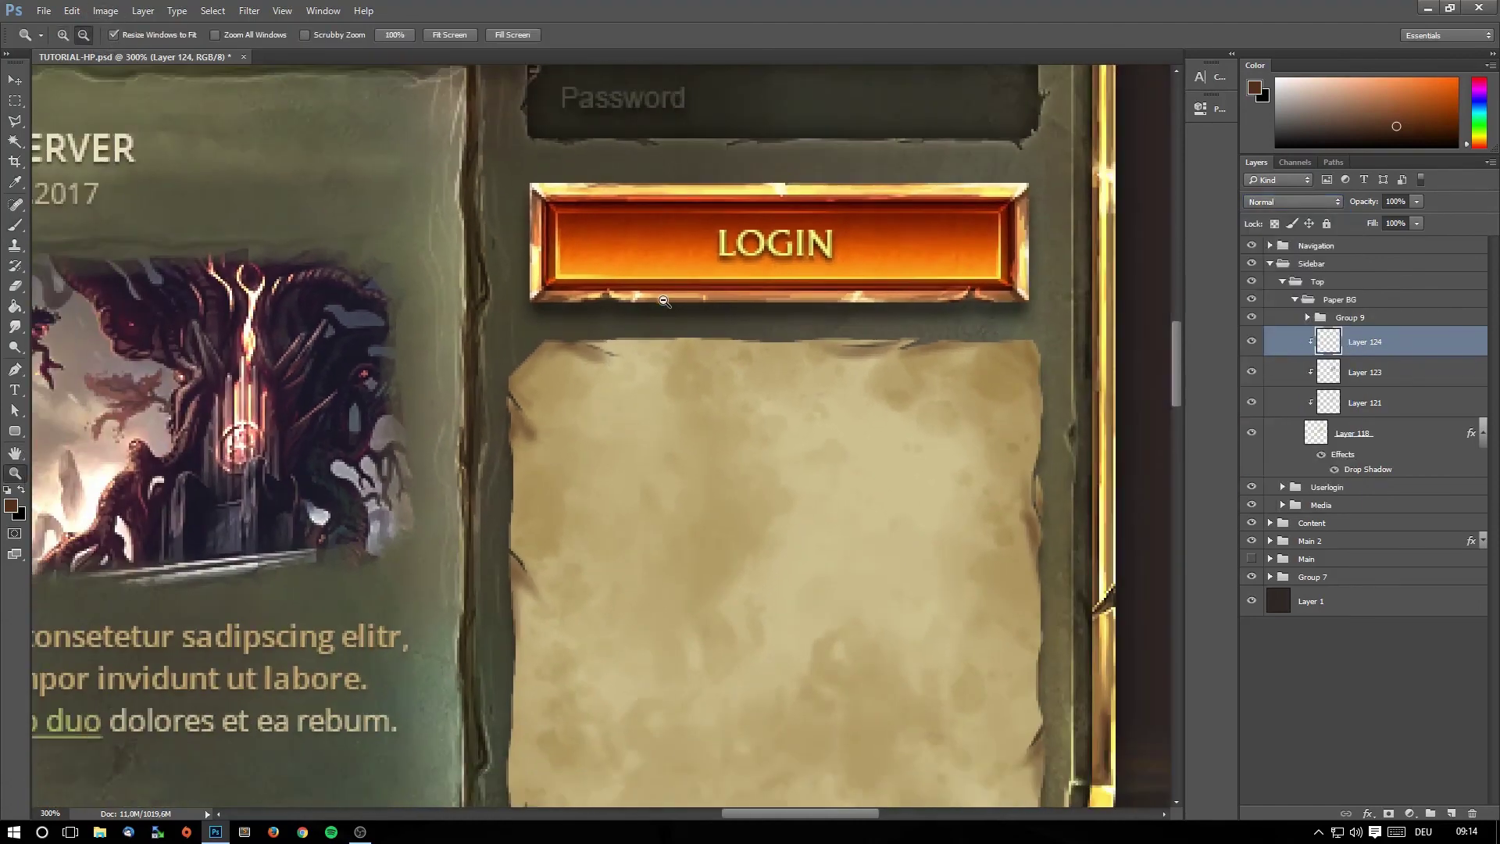
click(663, 301)
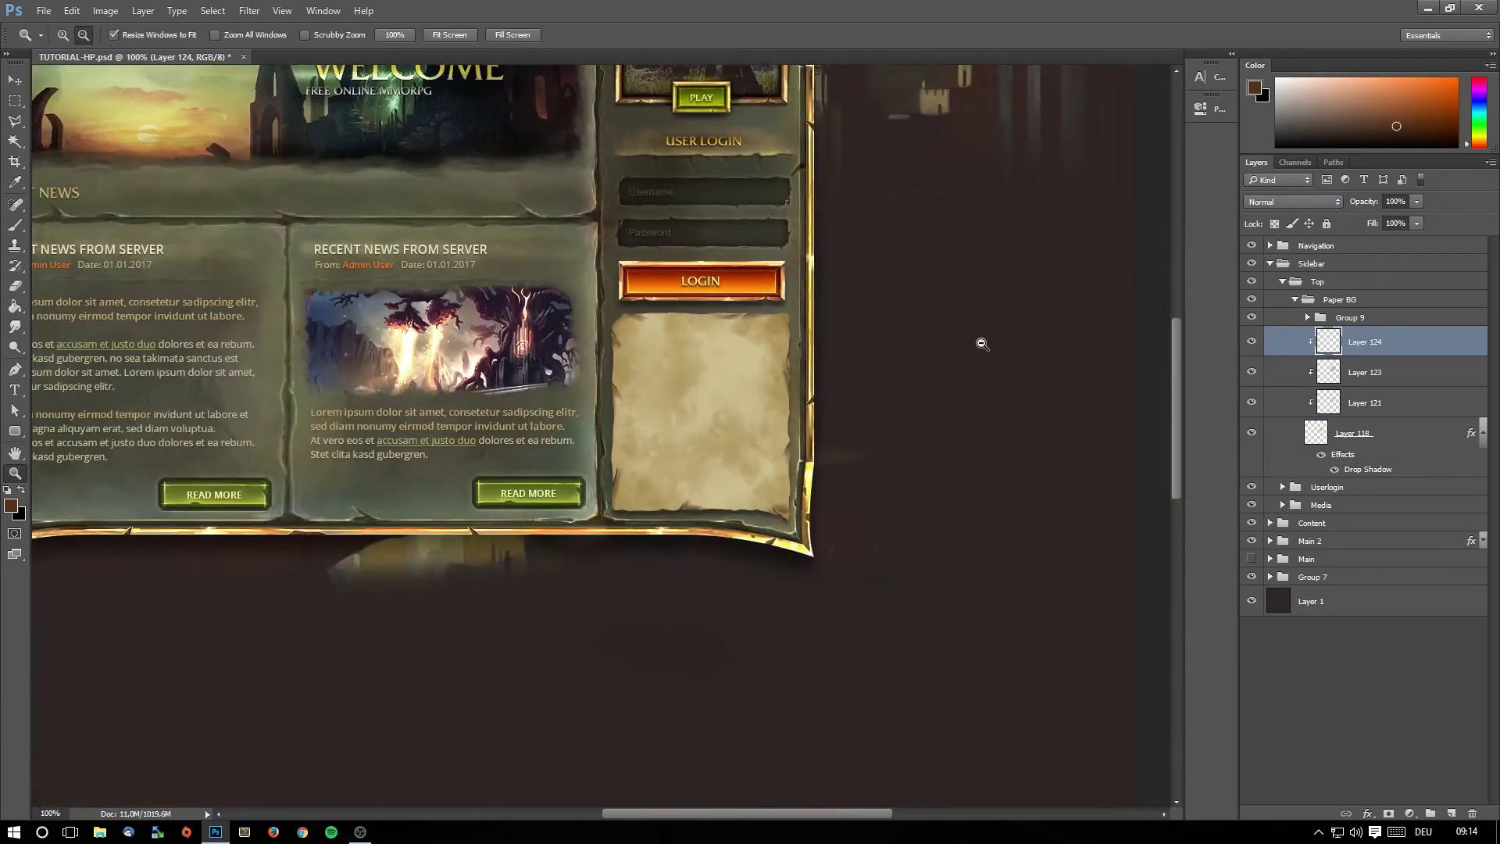
Set Layer 124 to Darker Color at 77% fill and zoom in beside the LOGIN button.
click(1282, 203)
click(1282, 203)
scroll(1282, 205, down, 2)
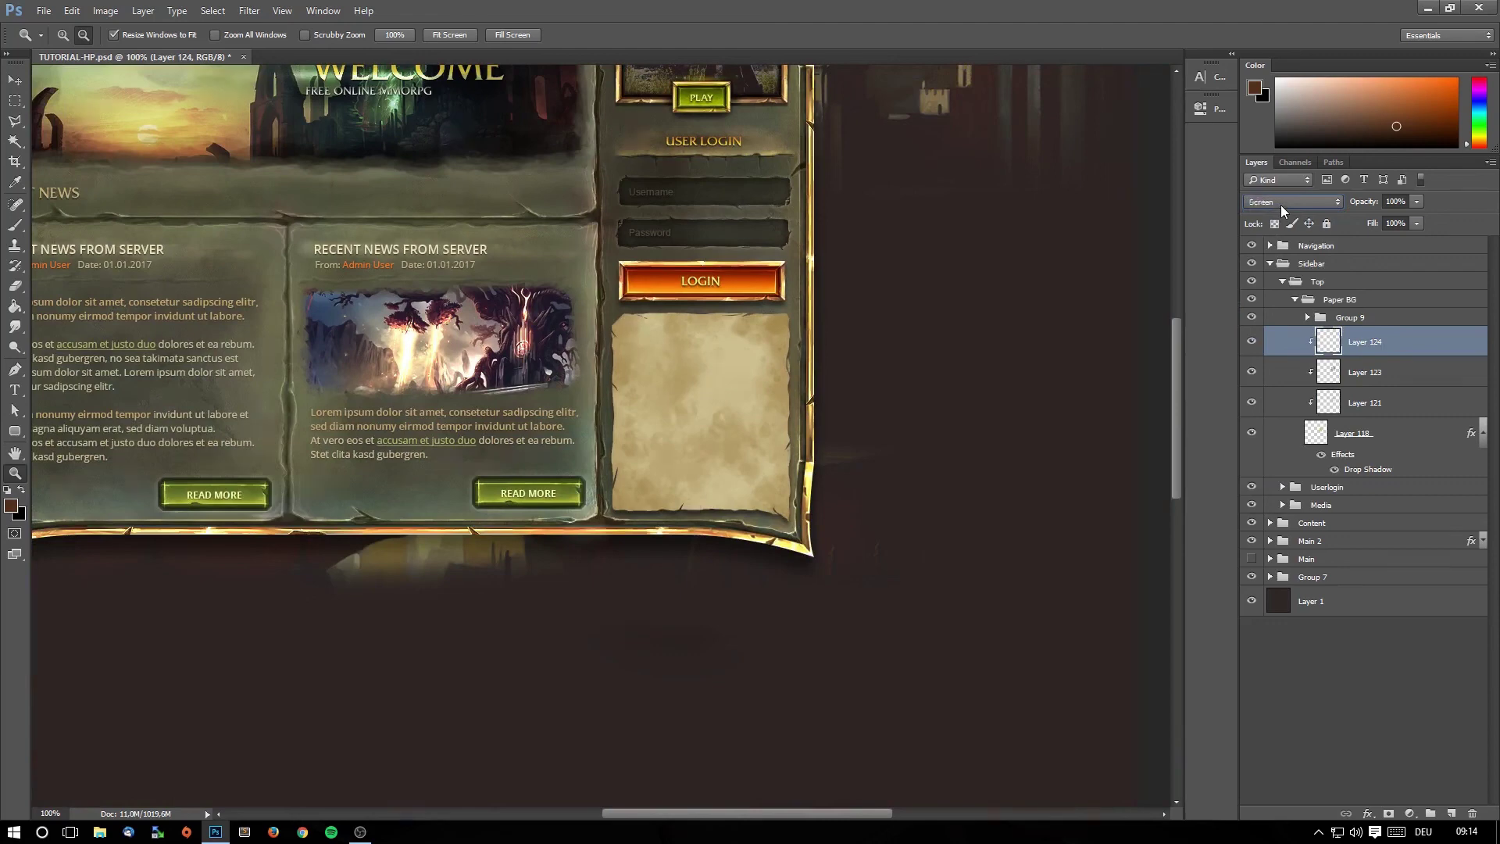
scroll(1282, 205, down, 1)
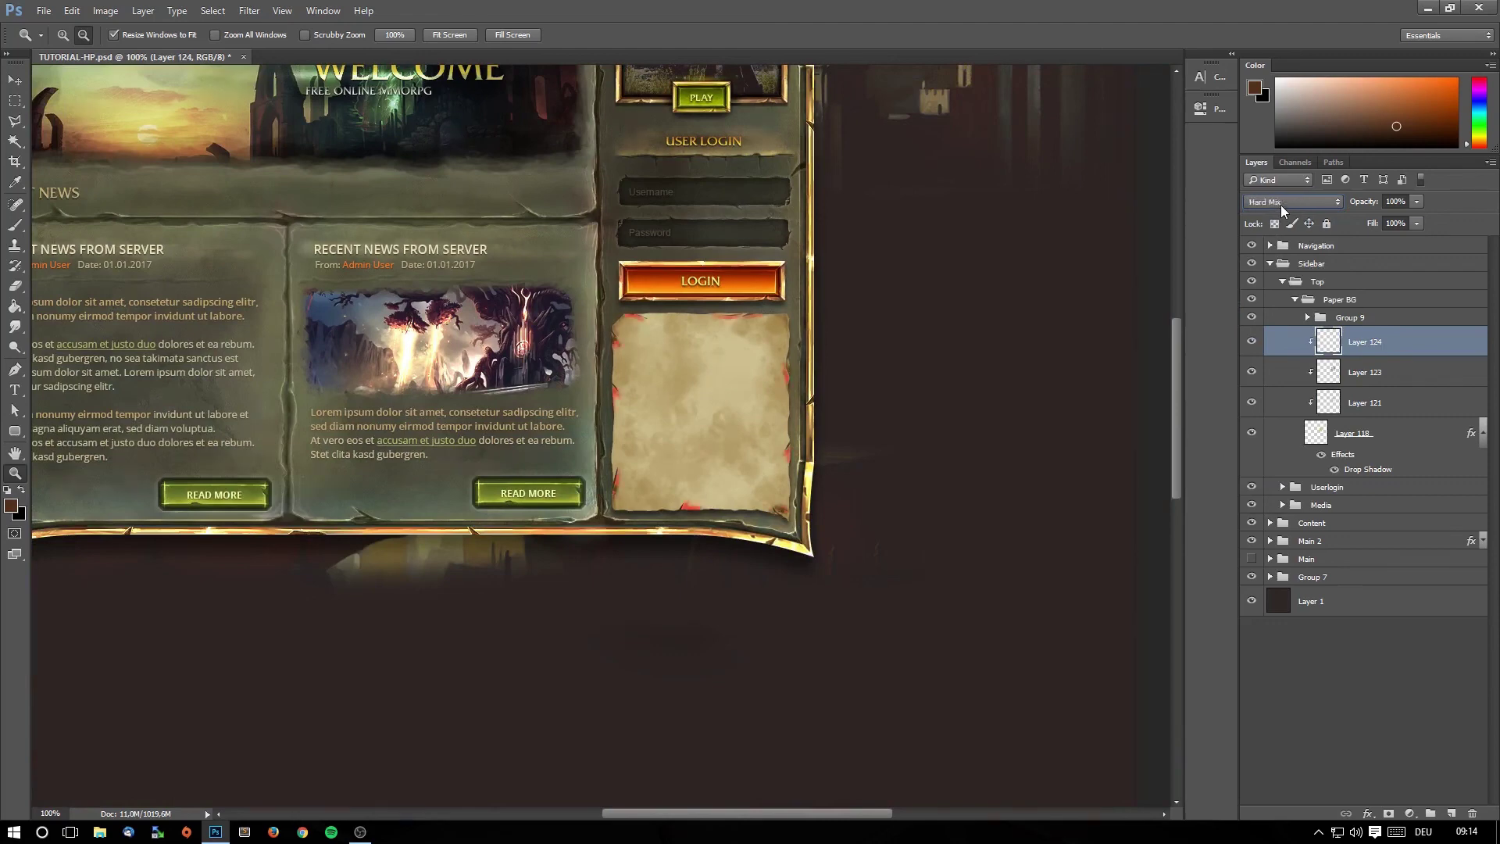
click(1282, 205)
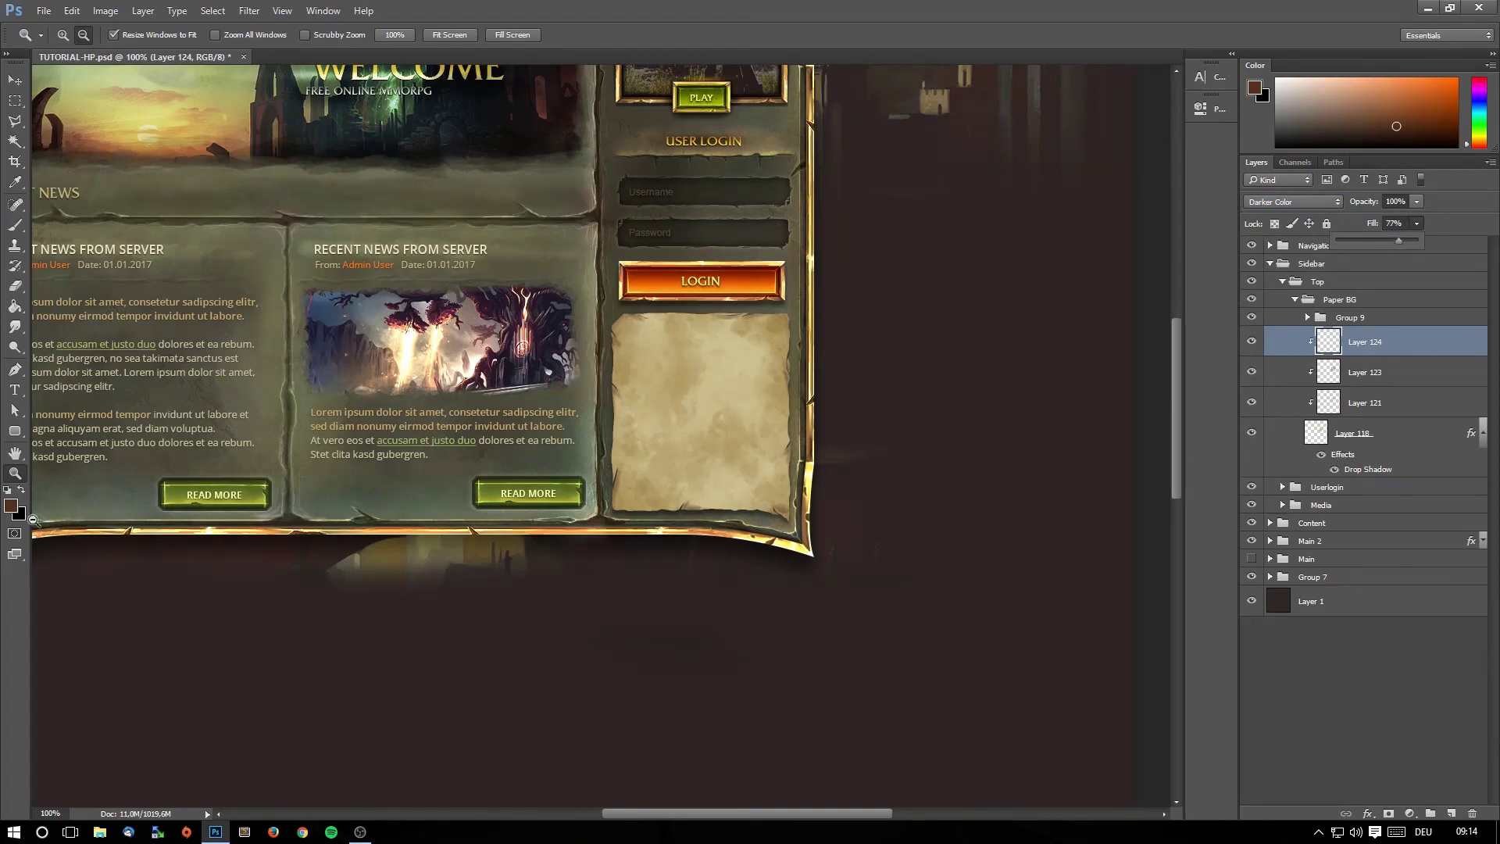
drag(706, 342, 924, 354)
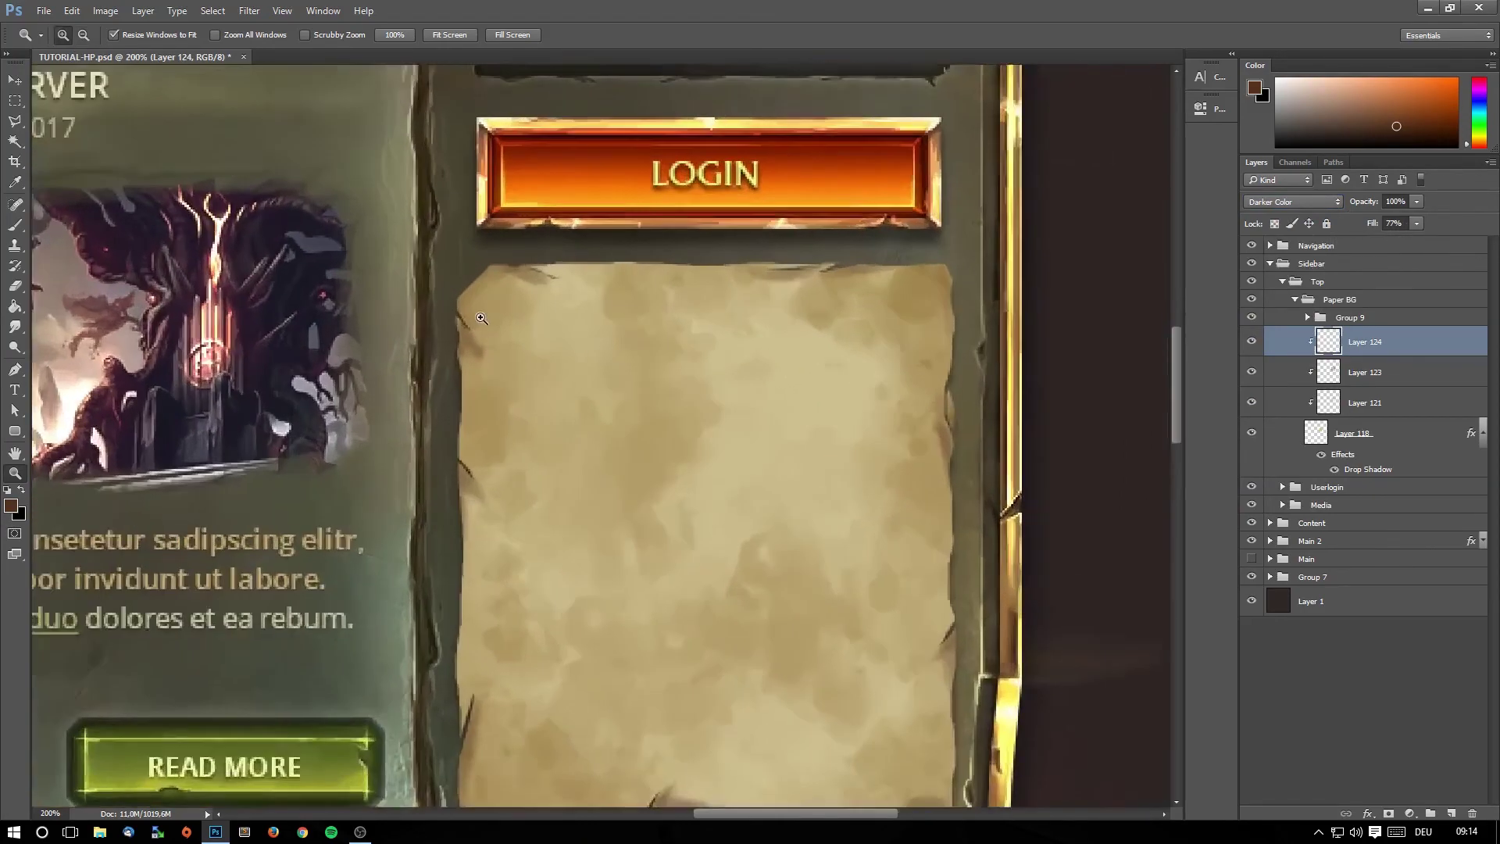
click(82, 35)
click(544, 353)
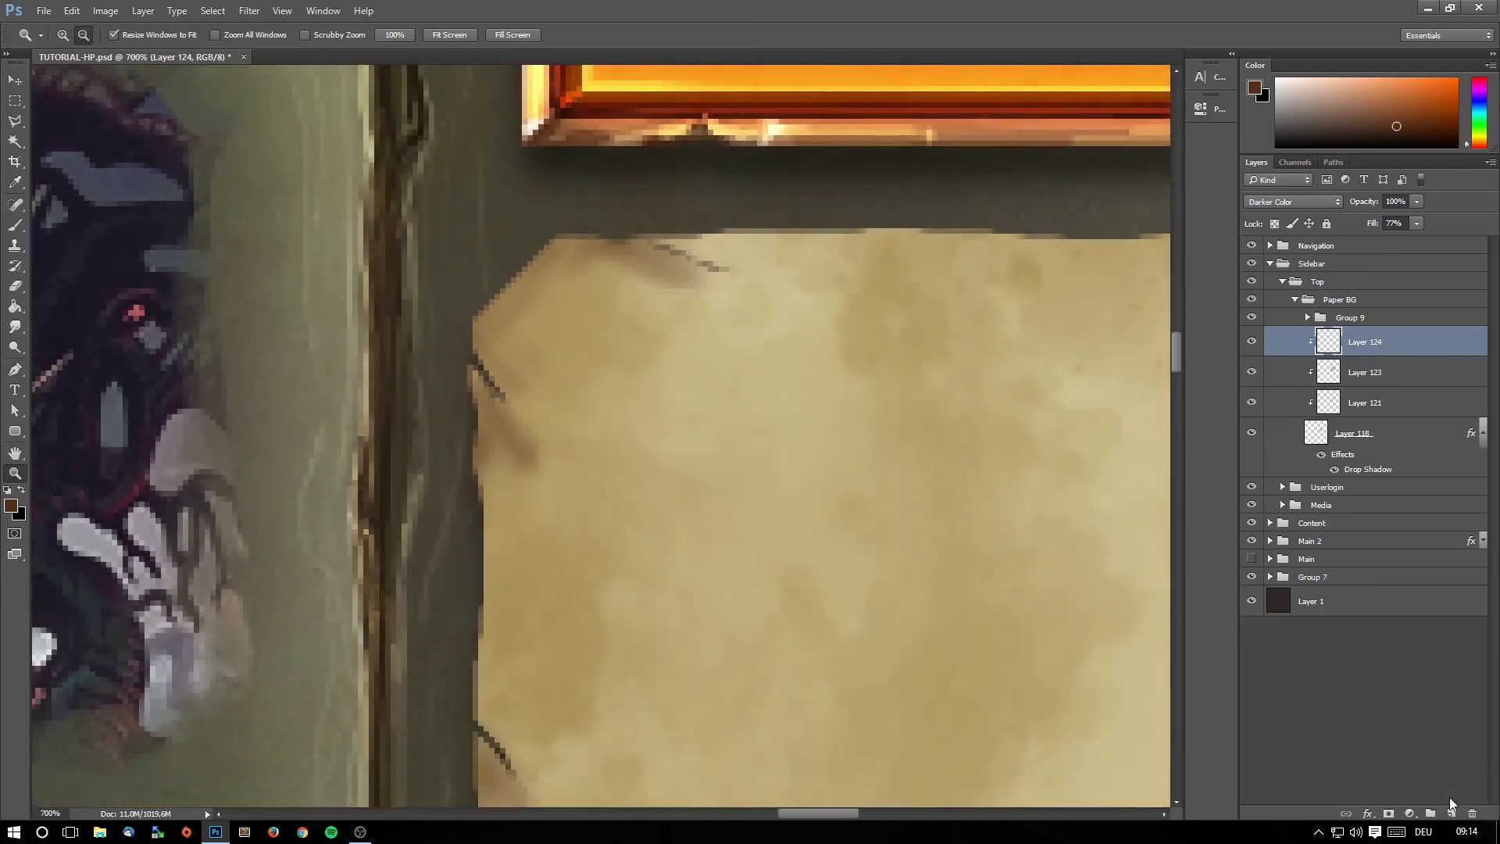
Add a new empty Layer 125 above Layer 124 and set the foreground to light yellow.
click(1451, 813)
click(8, 505)
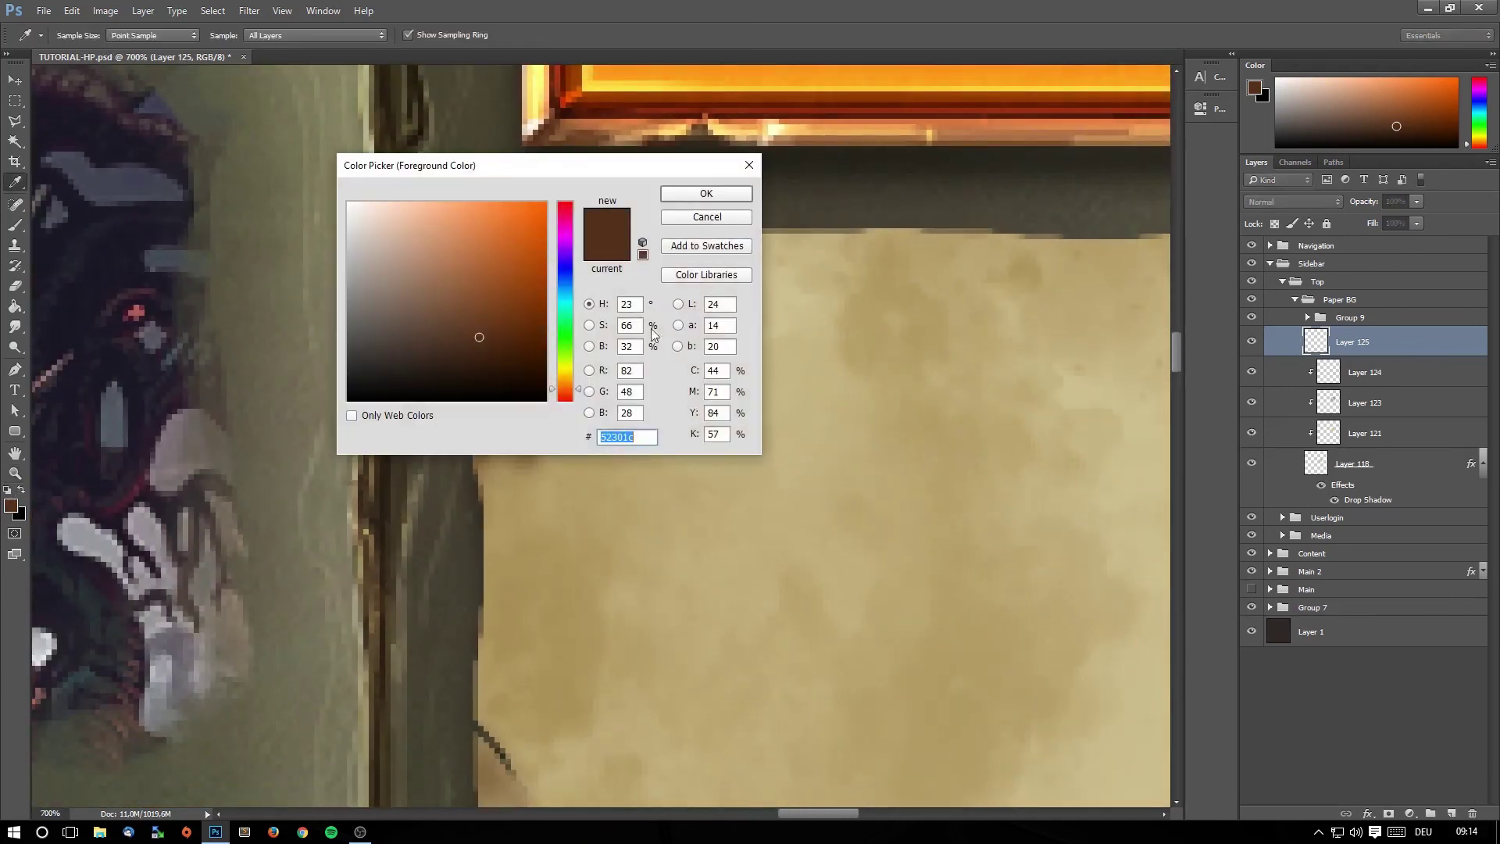
click(565, 379)
drag(473, 274, 423, 198)
key(z)
click(706, 193)
Lighten the foreground colour to a pale cream.
click(11, 506)
drag(415, 204, 392, 203)
click(705, 194)
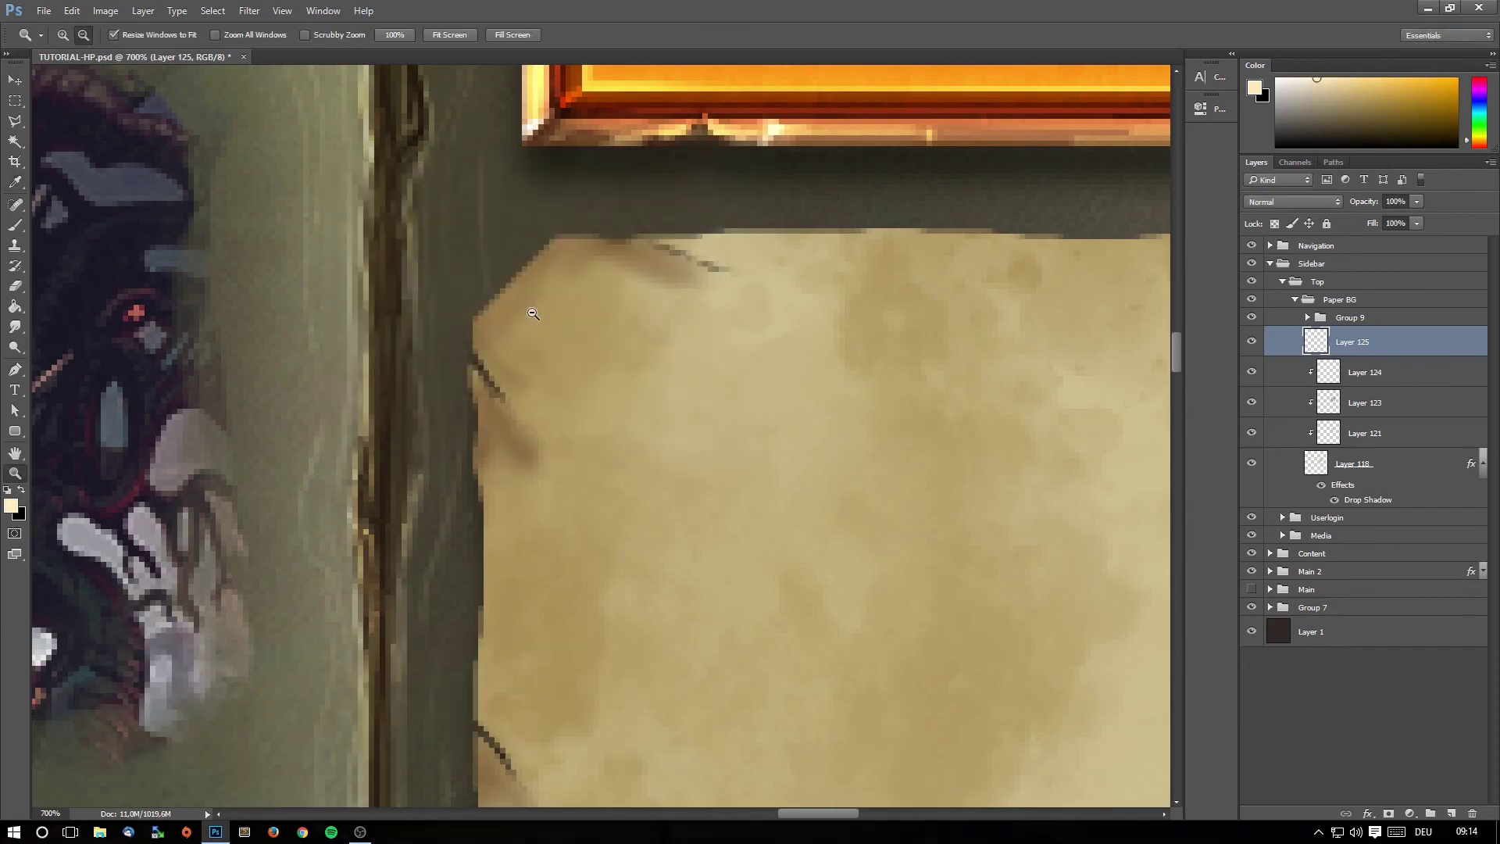
key(b)
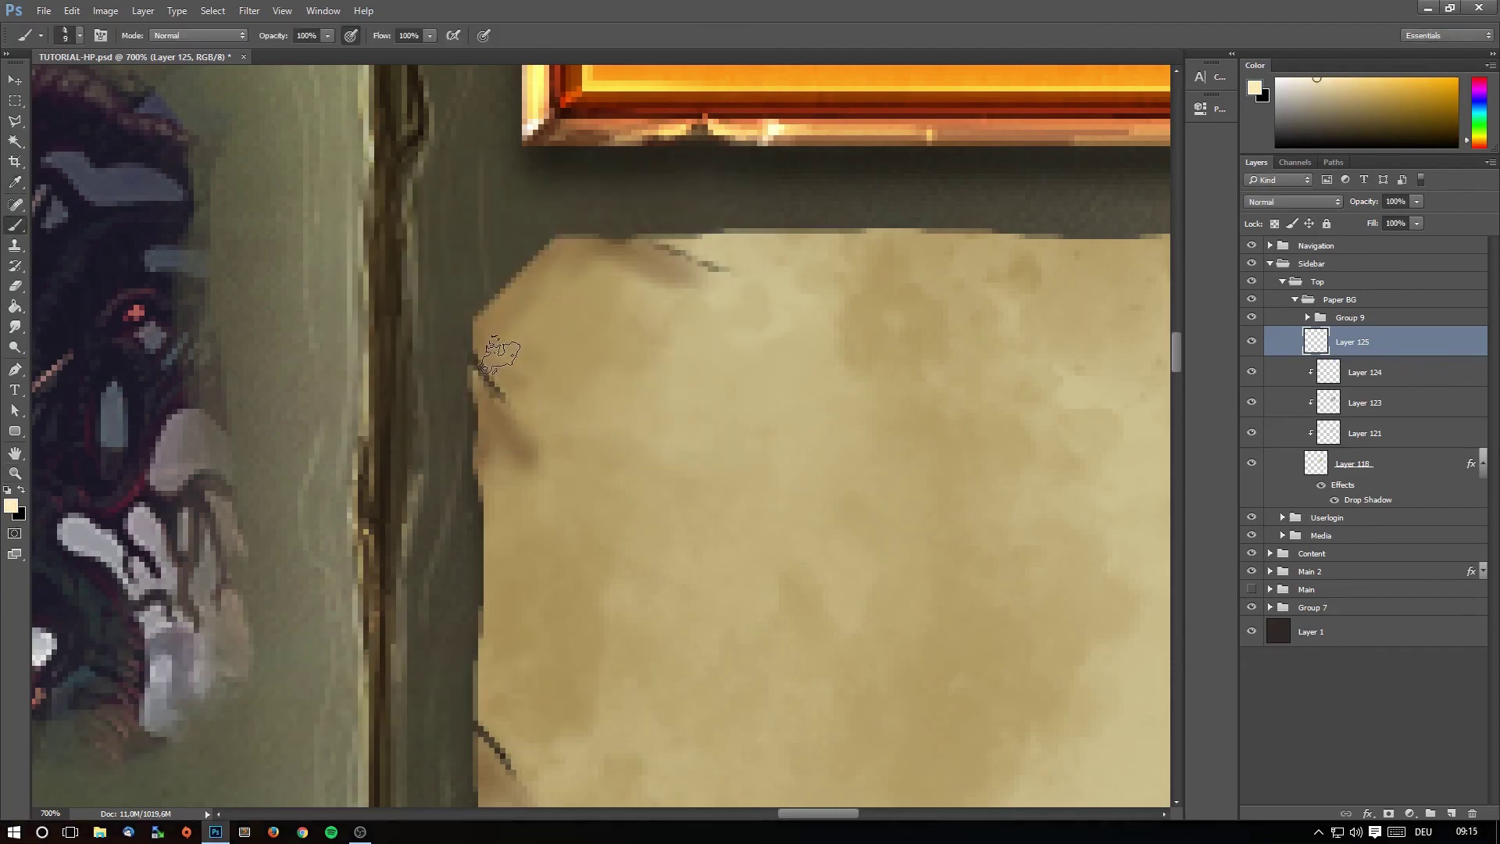
Paint a thin pale cream highlight along the paper's top edge with a smaller brush.
key(bracketleft)
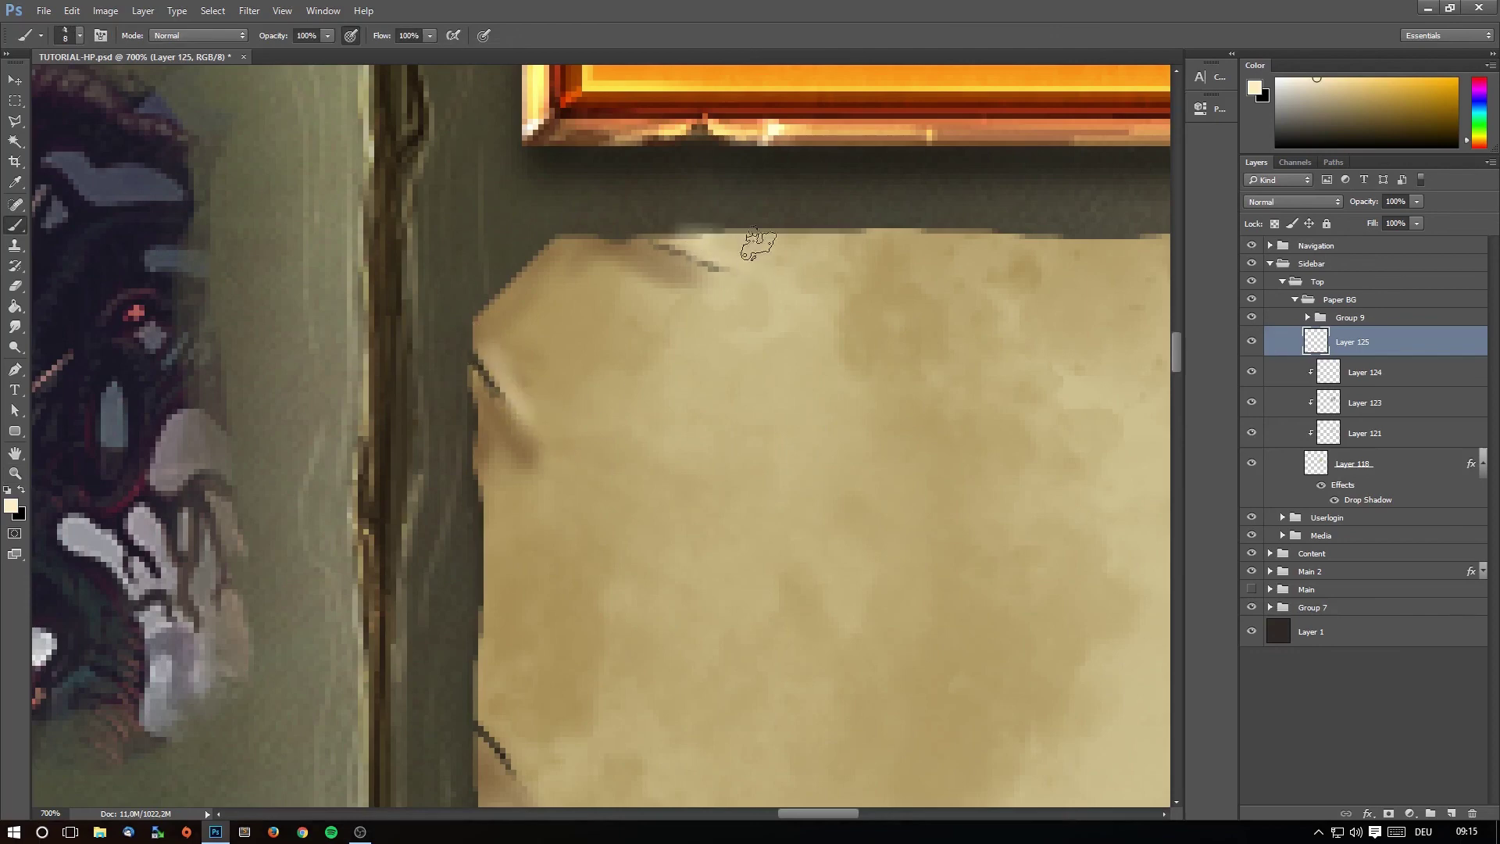
drag(713, 234, 899, 225)
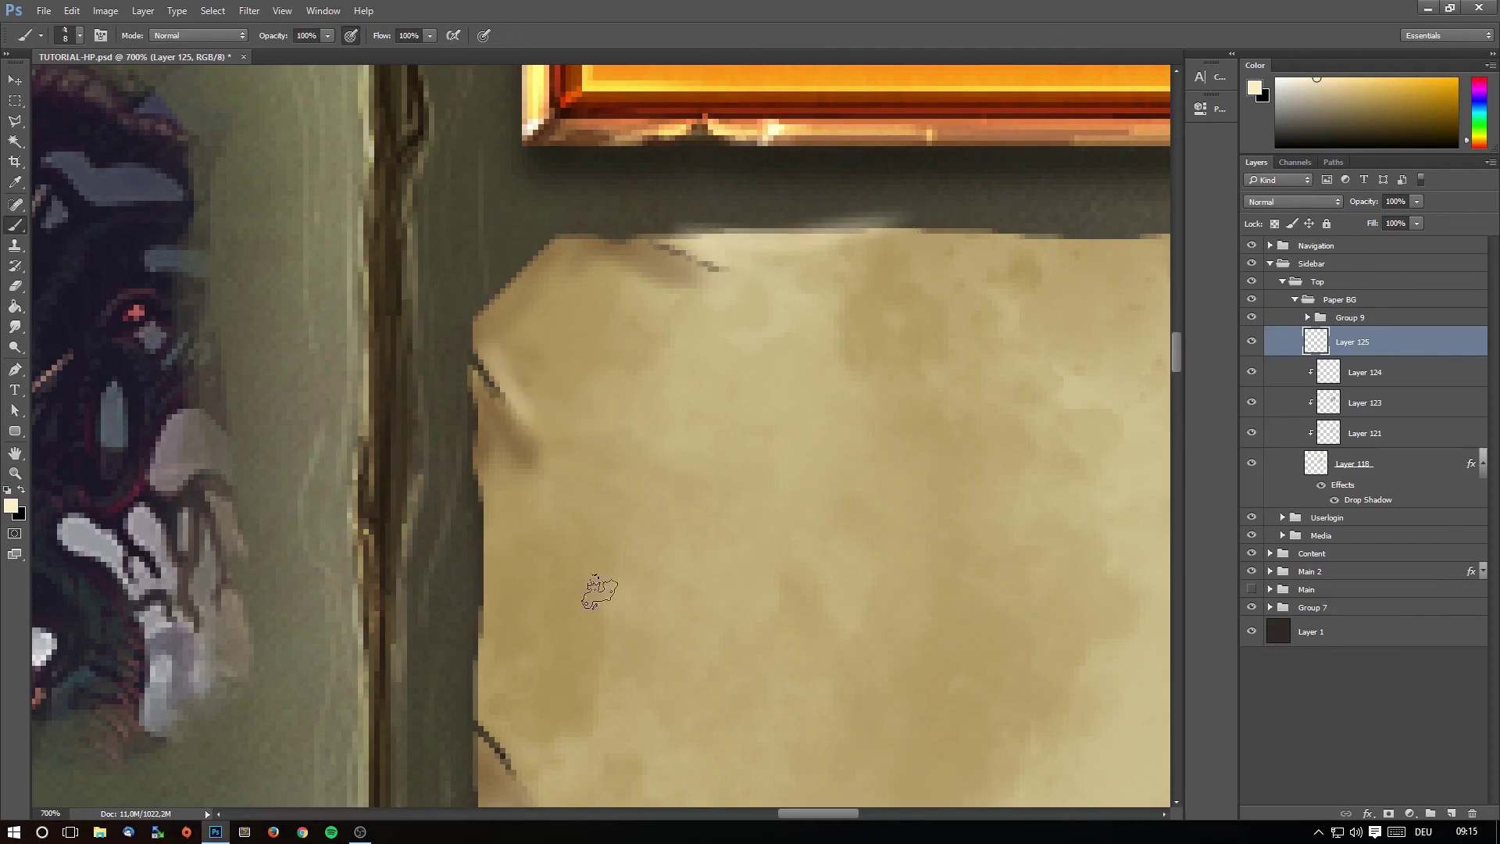
drag(513, 428, 598, 340)
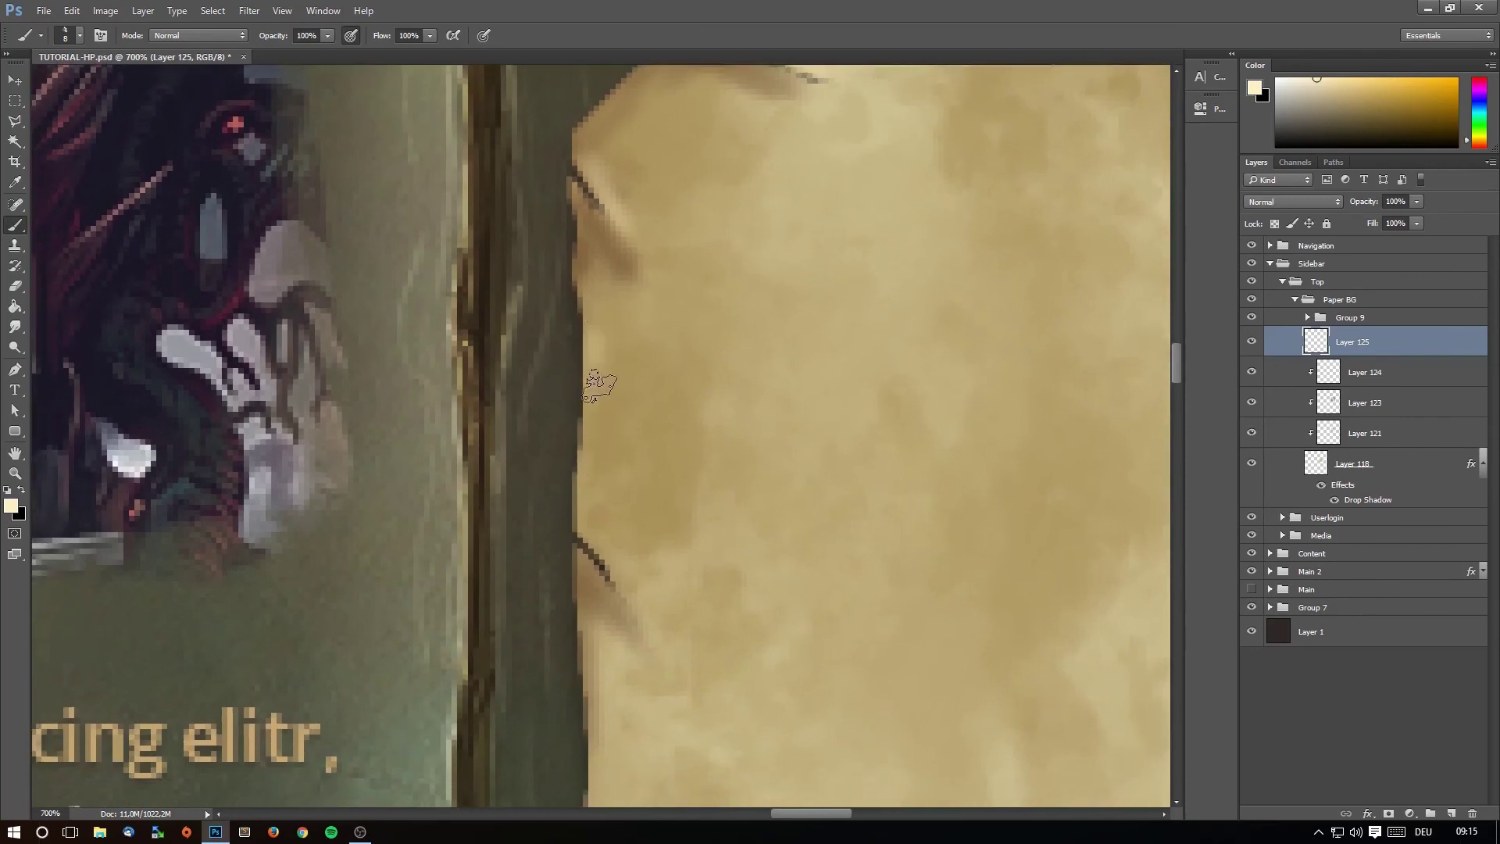
key(bracketright)
key(bracketright)
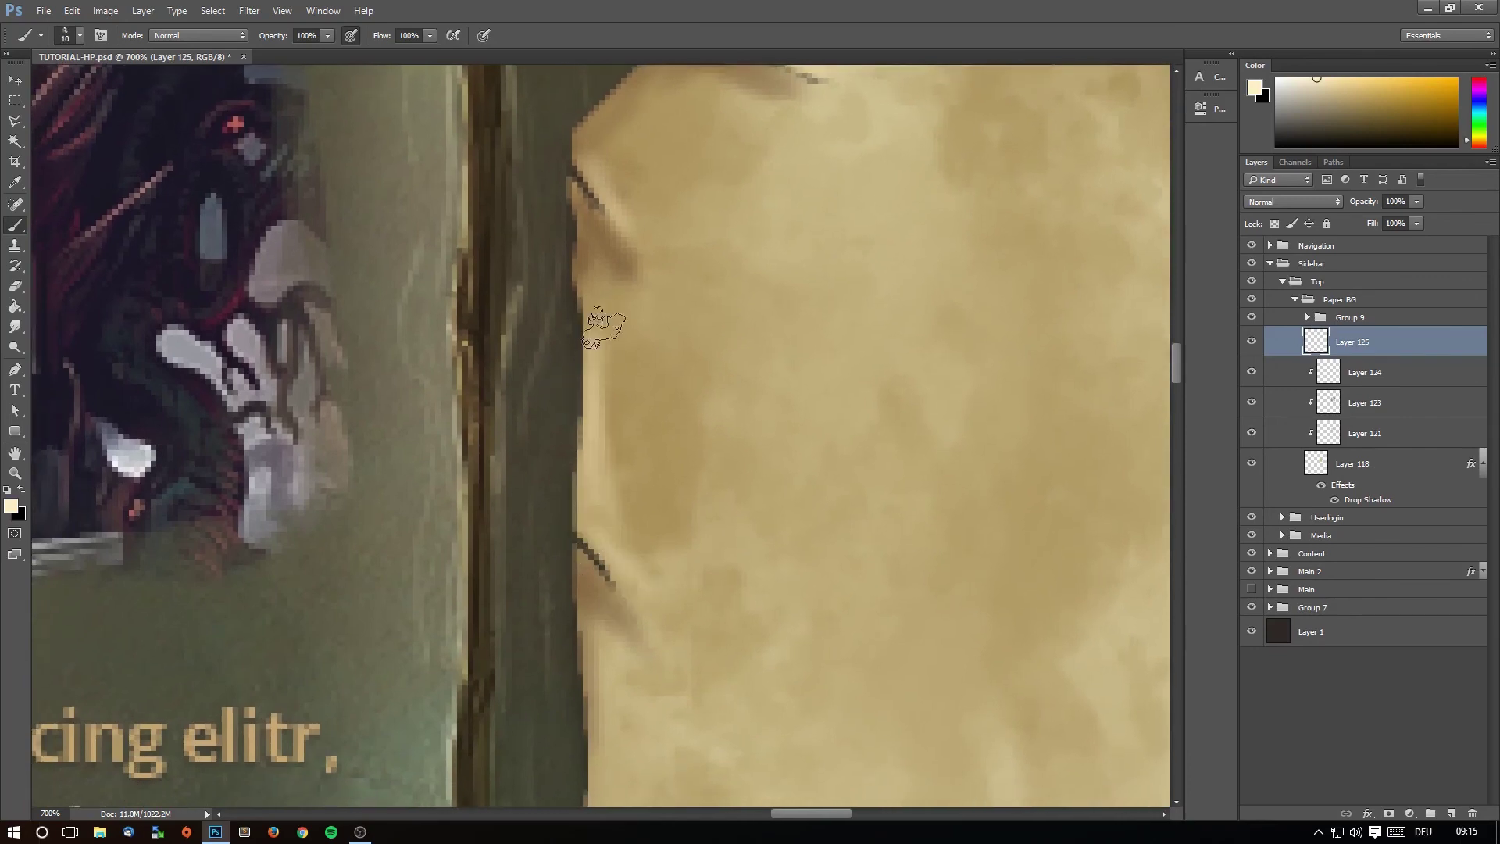
Highlight the paper's bottom-right corner gap, right edge and the bump on the right edge.
drag(613, 738, 612, 355)
scroll(613, 355, down, 3)
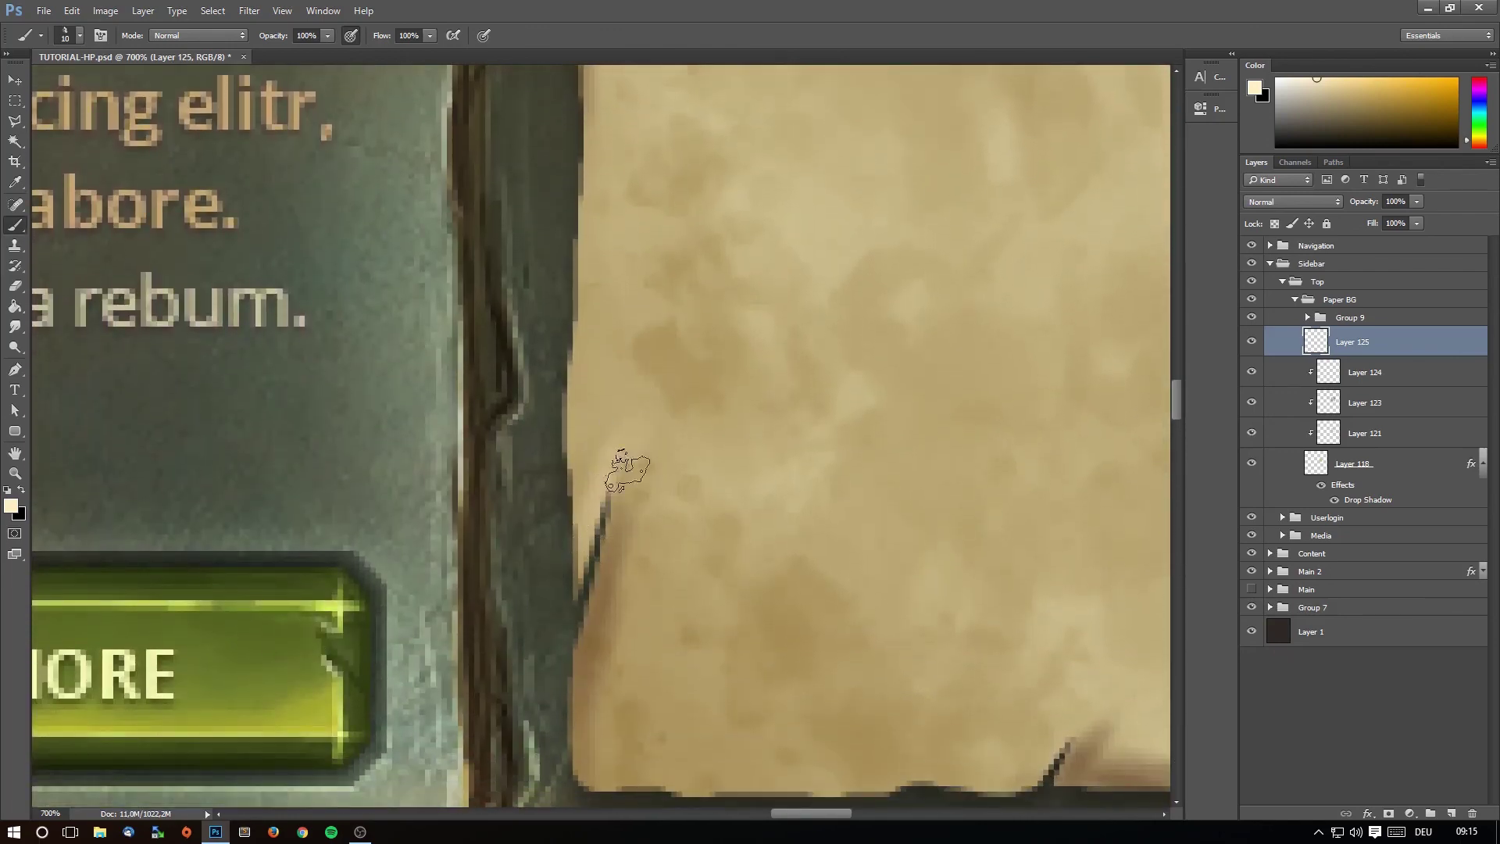
mouse_move(772, 567)
mouse_down()
mouse_move(670, 435)
mouse_move(817, 367)
mouse_up()
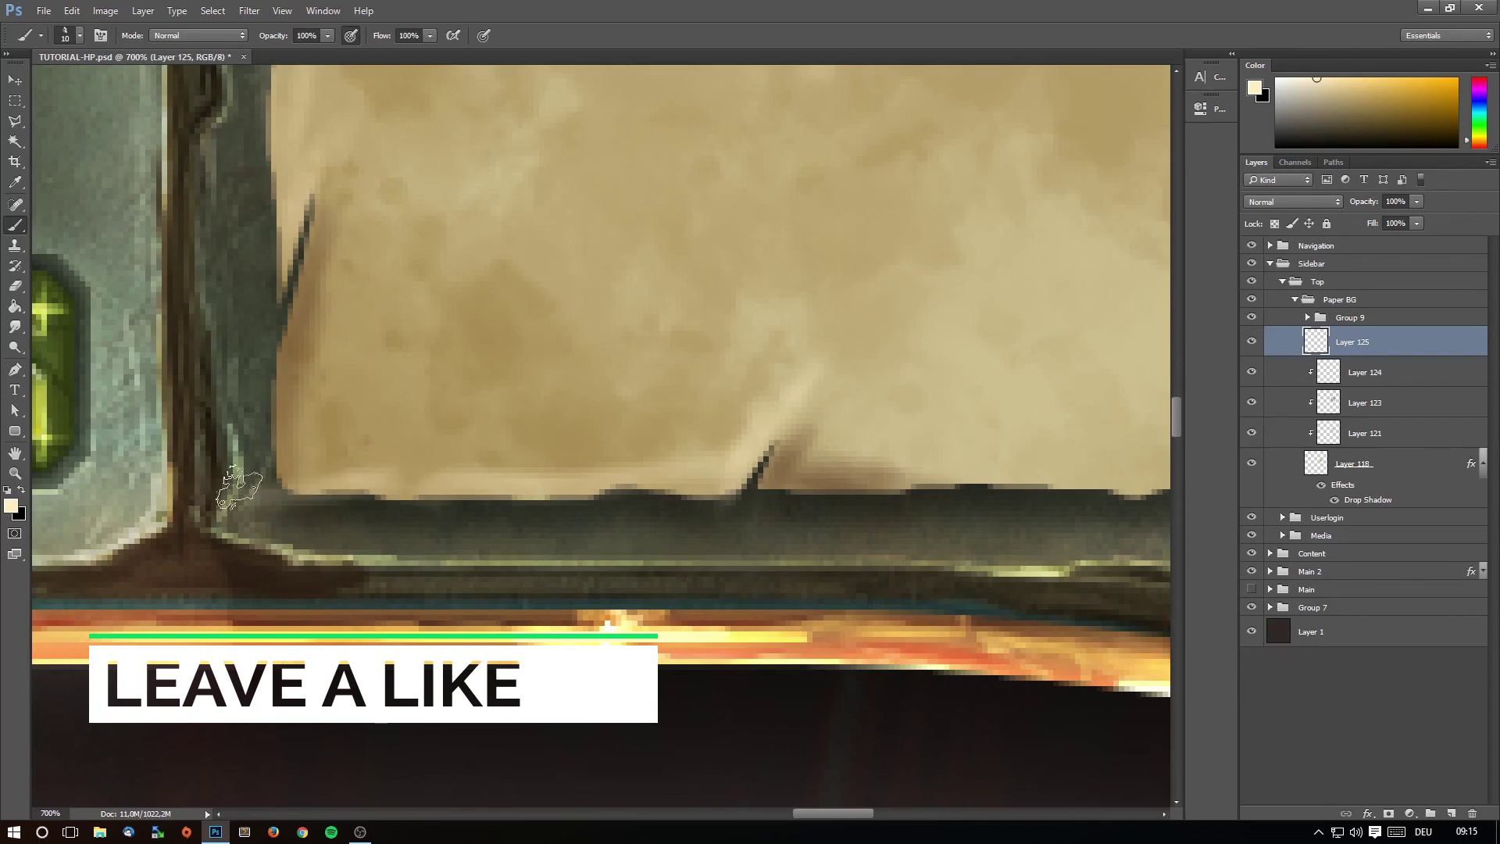
drag(904, 535, 619, 422)
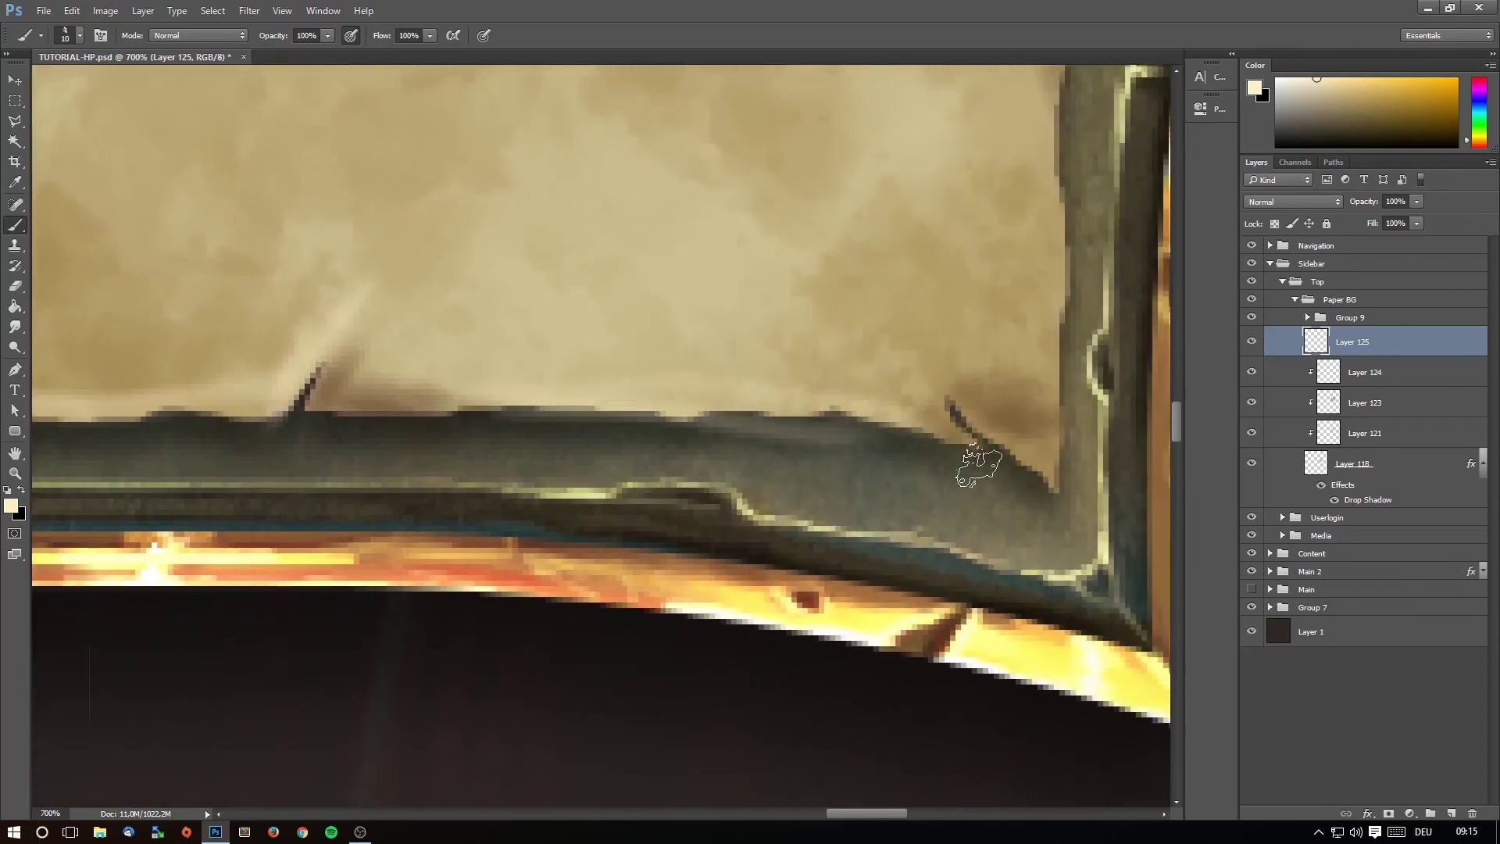
mouse_move(1071, 458)
mouse_down()
mouse_move(1059, 461)
mouse_move(1079, 508)
mouse_move(1050, 305)
mouse_up()
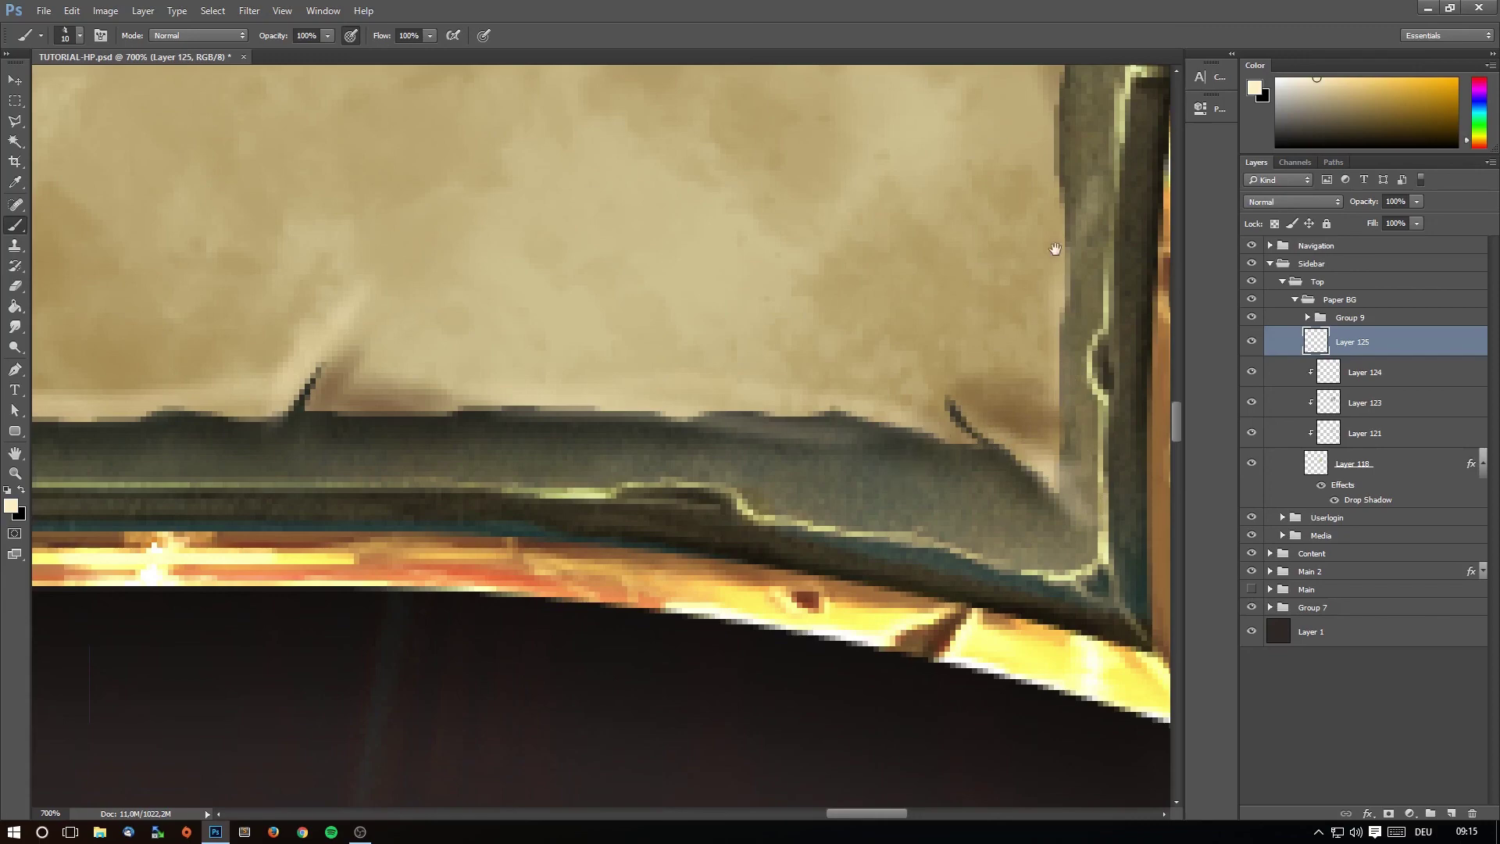
drag(1055, 249, 904, 454)
mouse_move(774, 742)
mouse_down()
mouse_move(786, 261)
mouse_move(767, 144)
mouse_move(739, 336)
mouse_up()
drag(776, 144, 737, 325)
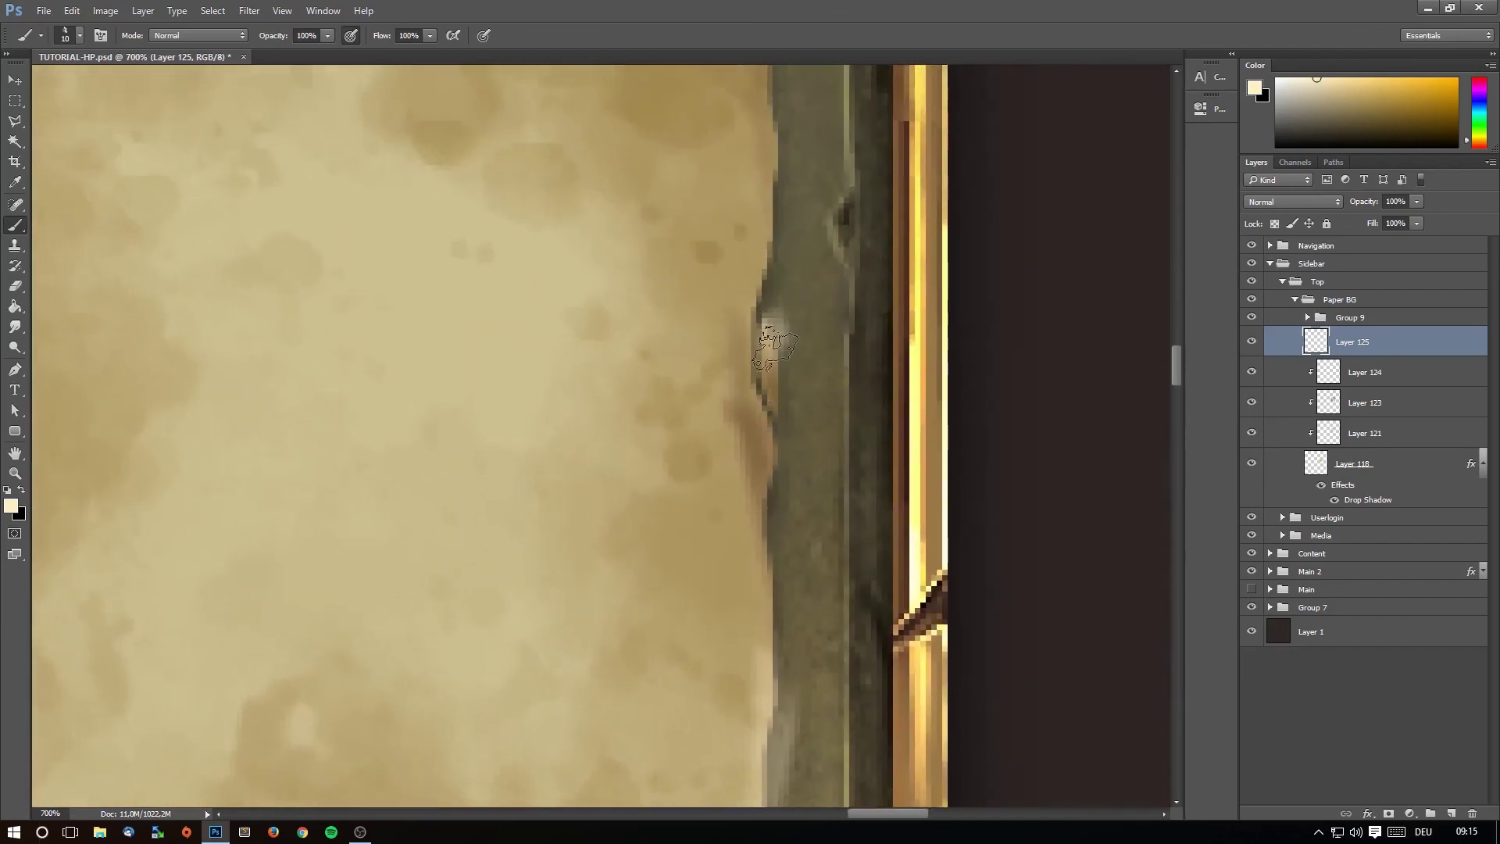
drag(722, 345, 764, 325)
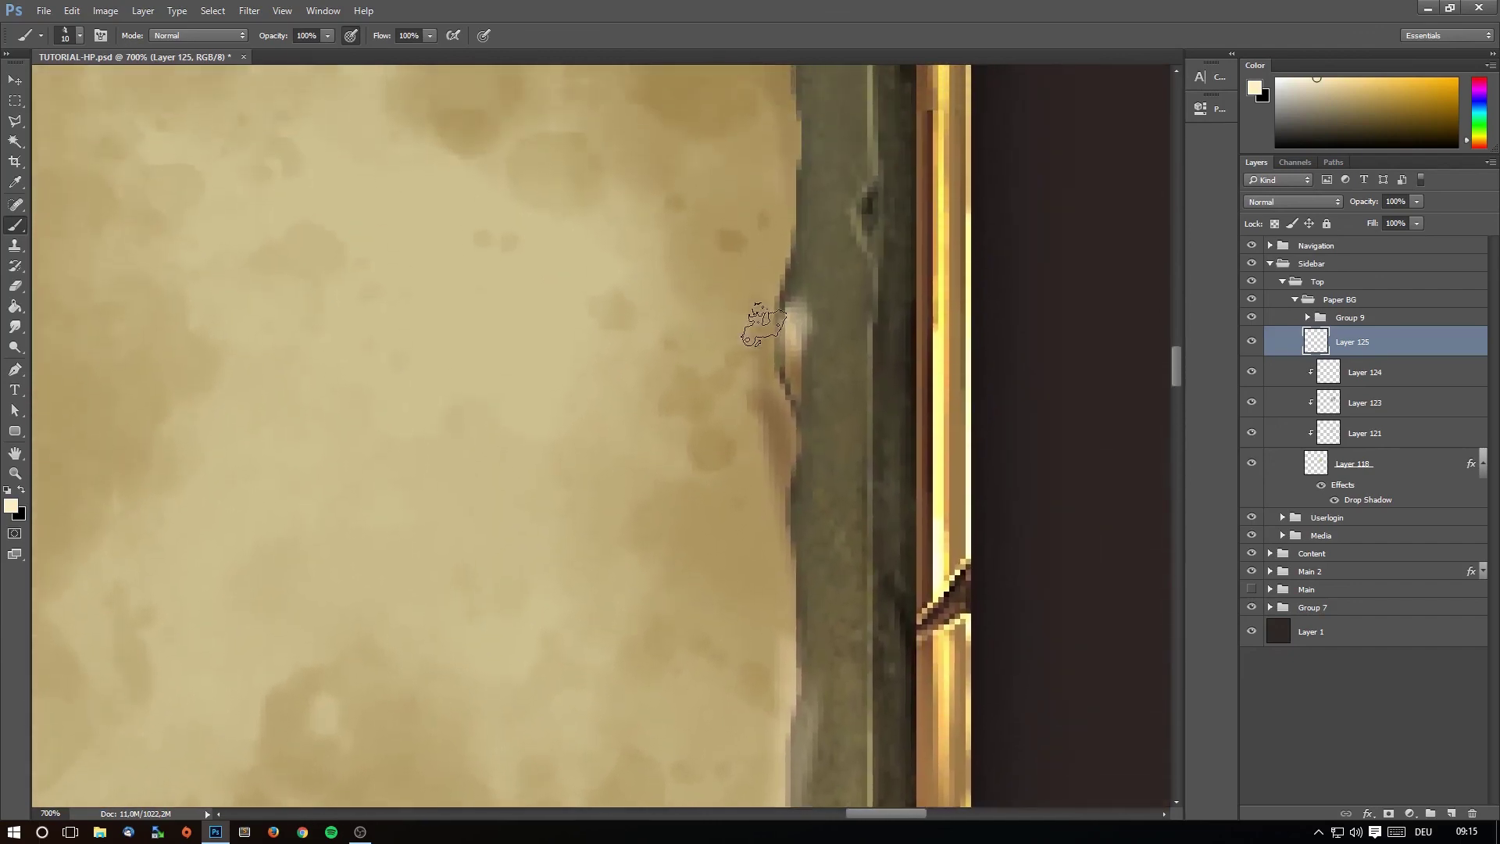
Brighten the pale cream highlight along the paper's top edge with a fine brush.
mouse_move(805, 133)
mouse_down()
mouse_move(770, 343)
mouse_move(747, 391)
mouse_up()
drag(508, 301, 781, 235)
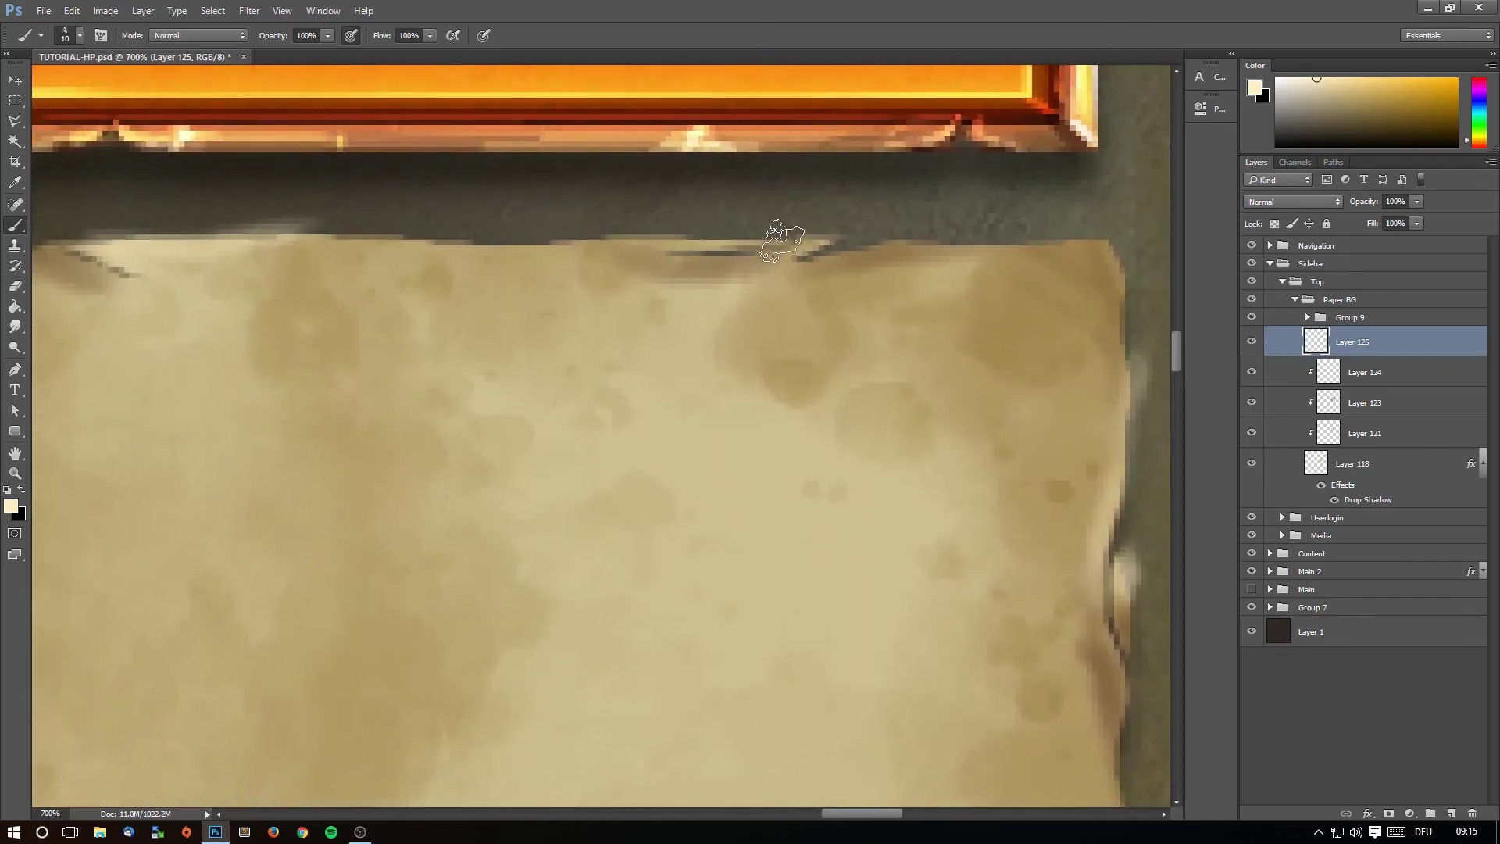
key(bracketright)
key(bracketleft)
key(bracketleft)
key(bracketleft)
mouse_move(811, 234)
mouse_down()
mouse_move(832, 227)
mouse_move(680, 233)
mouse_up()
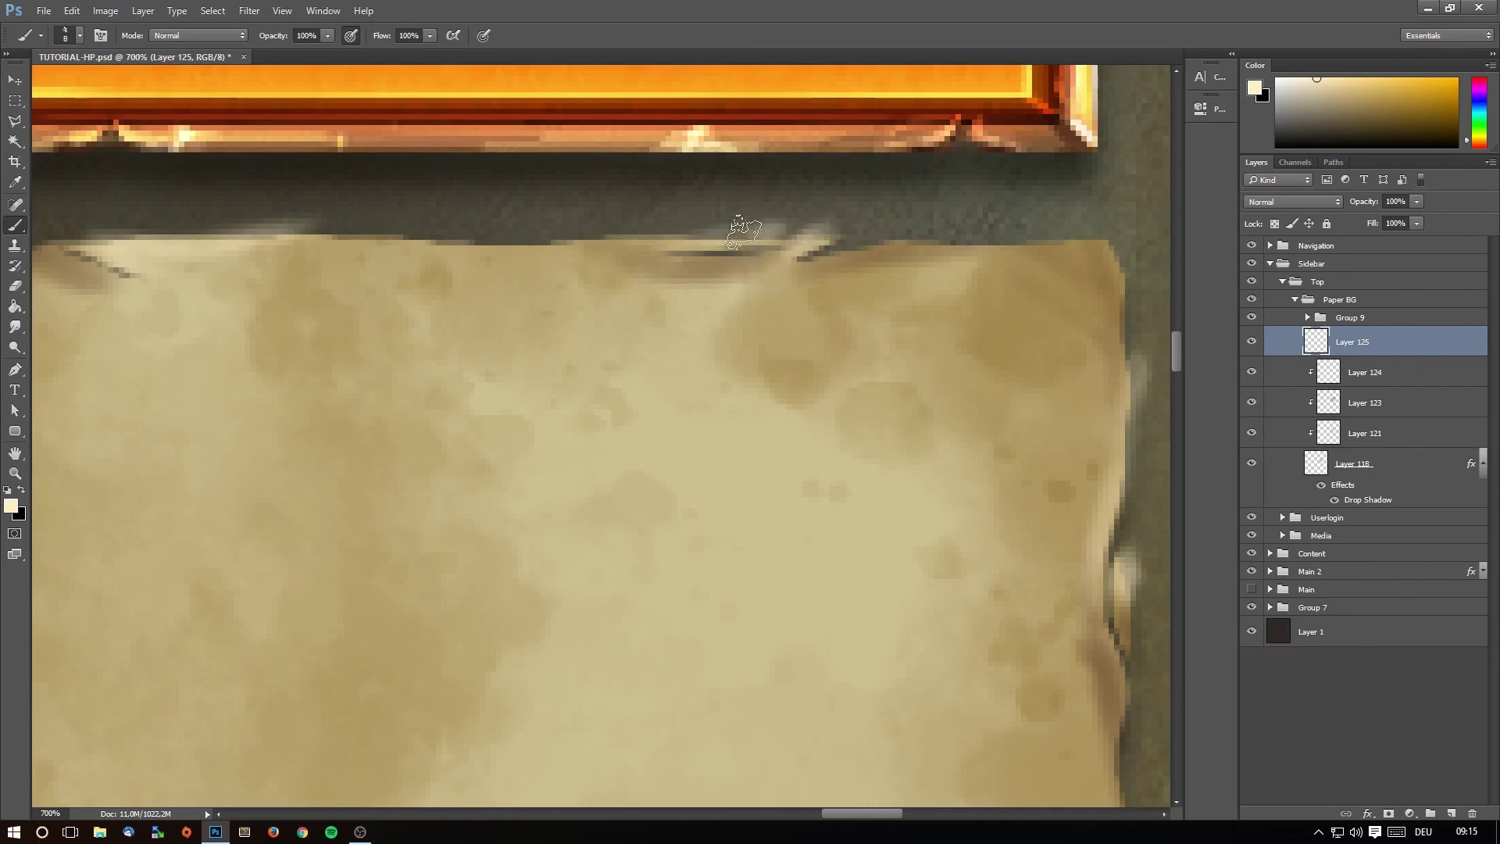
drag(789, 234, 500, 234)
drag(813, 227, 547, 227)
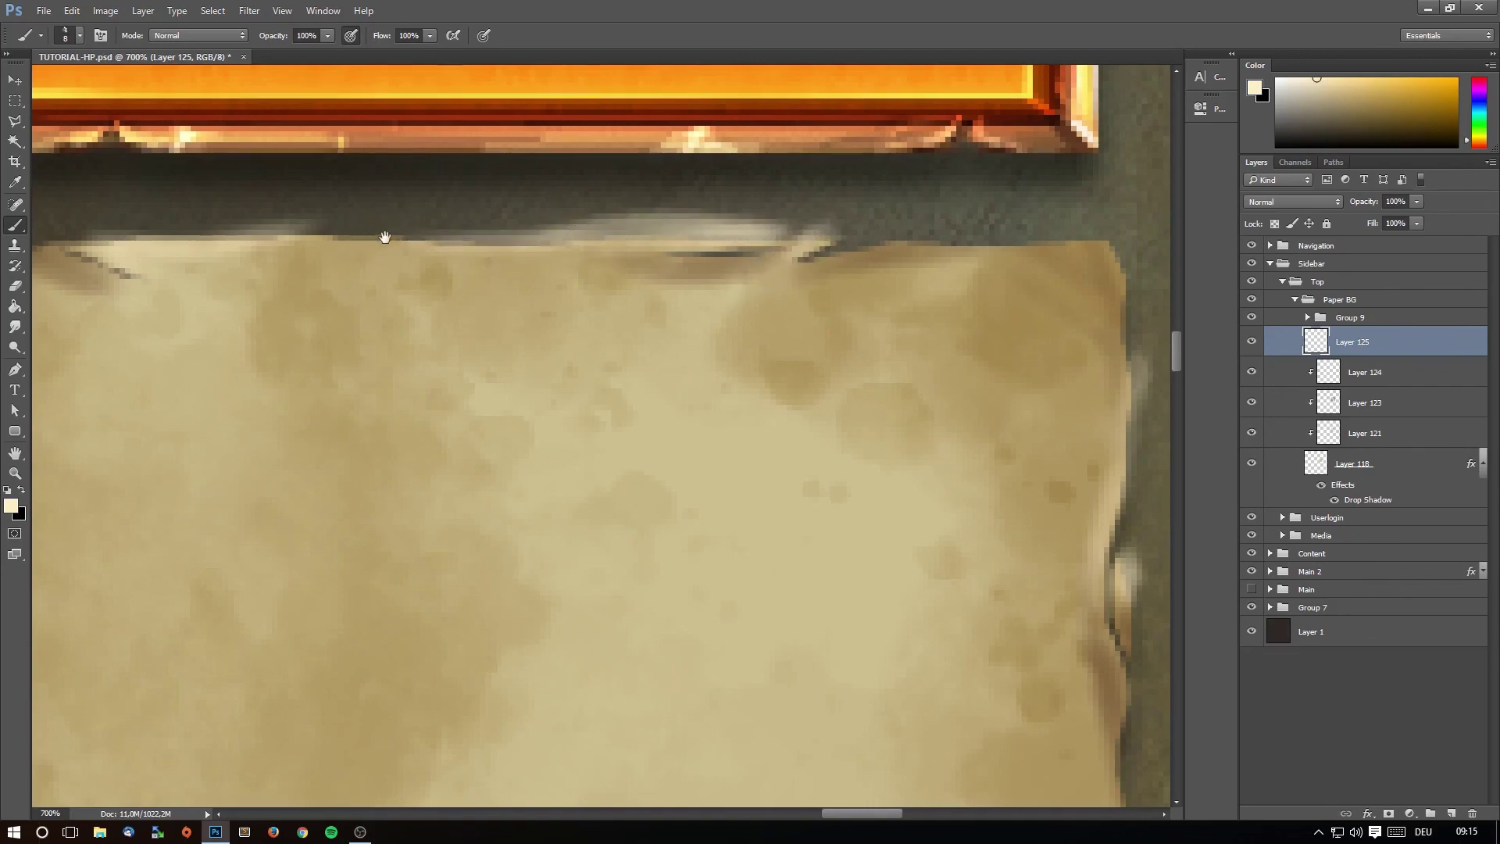
drag(384, 237, 1094, 242)
right_click(1400, 342)
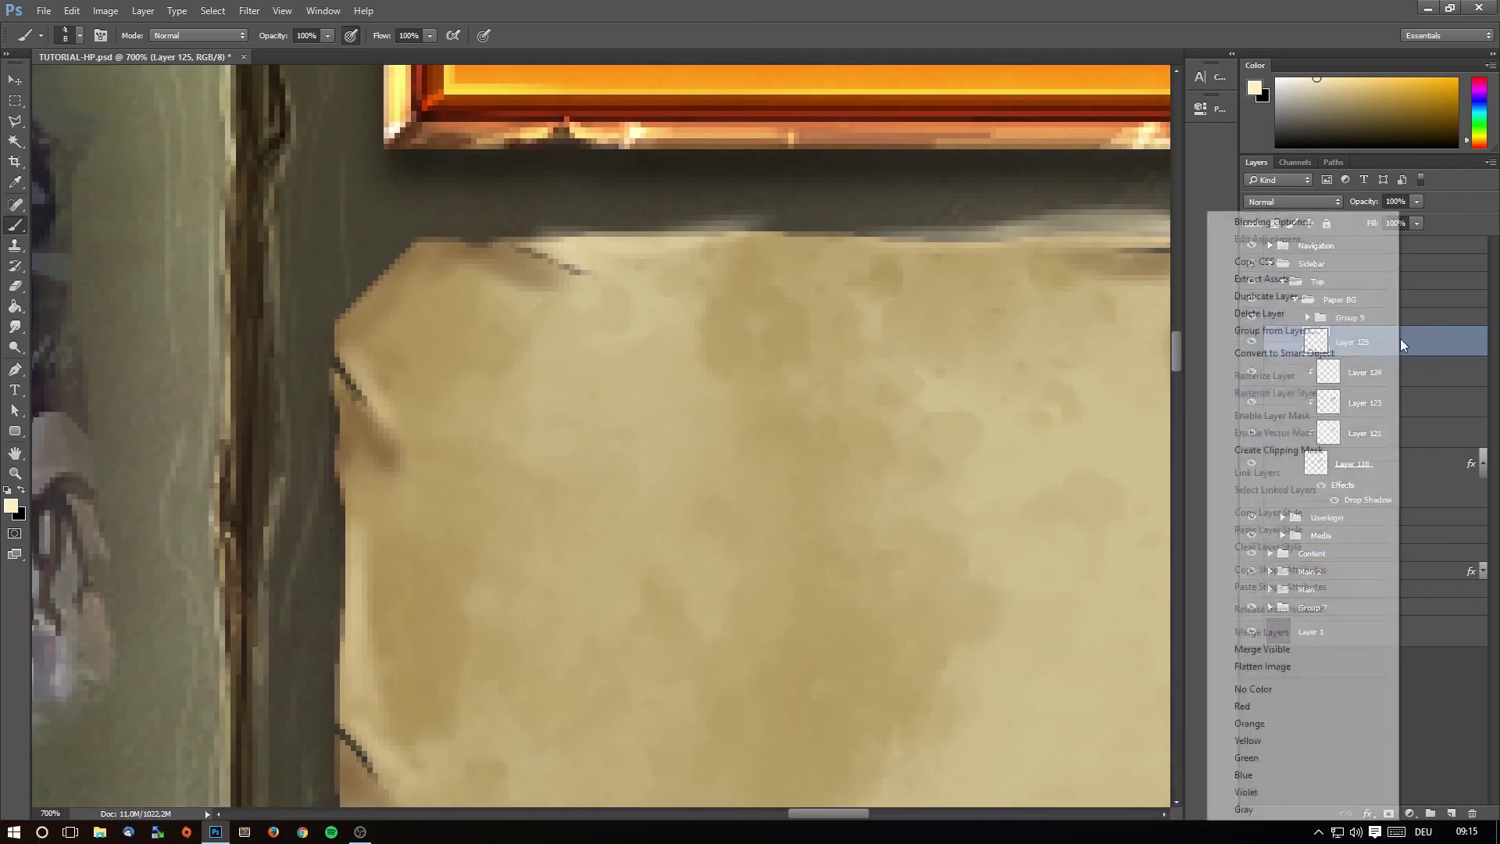
Make Layer 125 a clipping mask on the paper layer and zoom out to the whole page.
click(1317, 448)
click(15, 473)
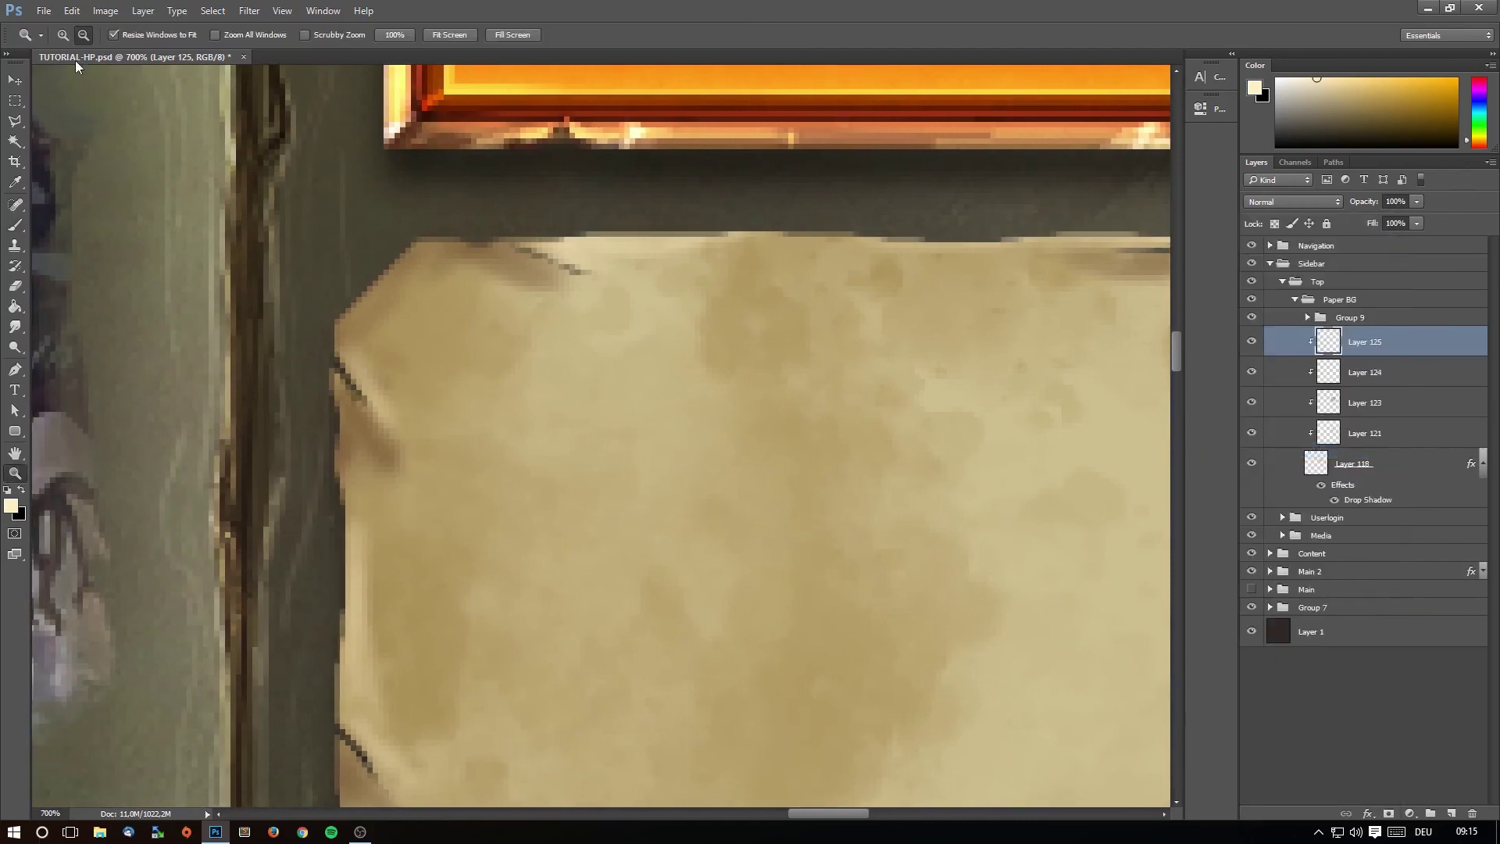
alt+click(547, 405)
alt+click(547, 405)
alt+click(547, 405)
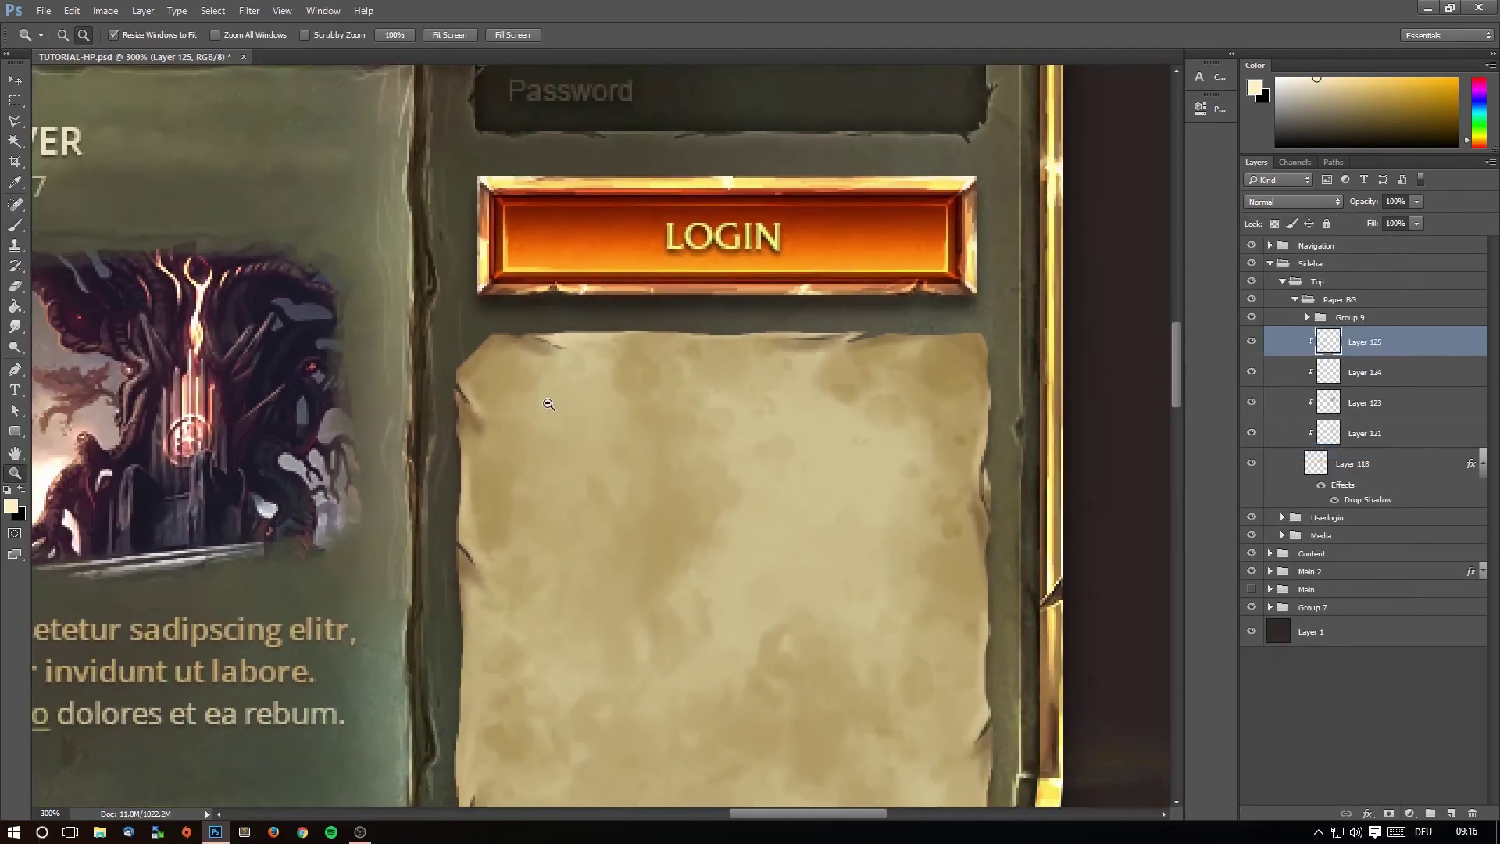
alt+click(549, 404)
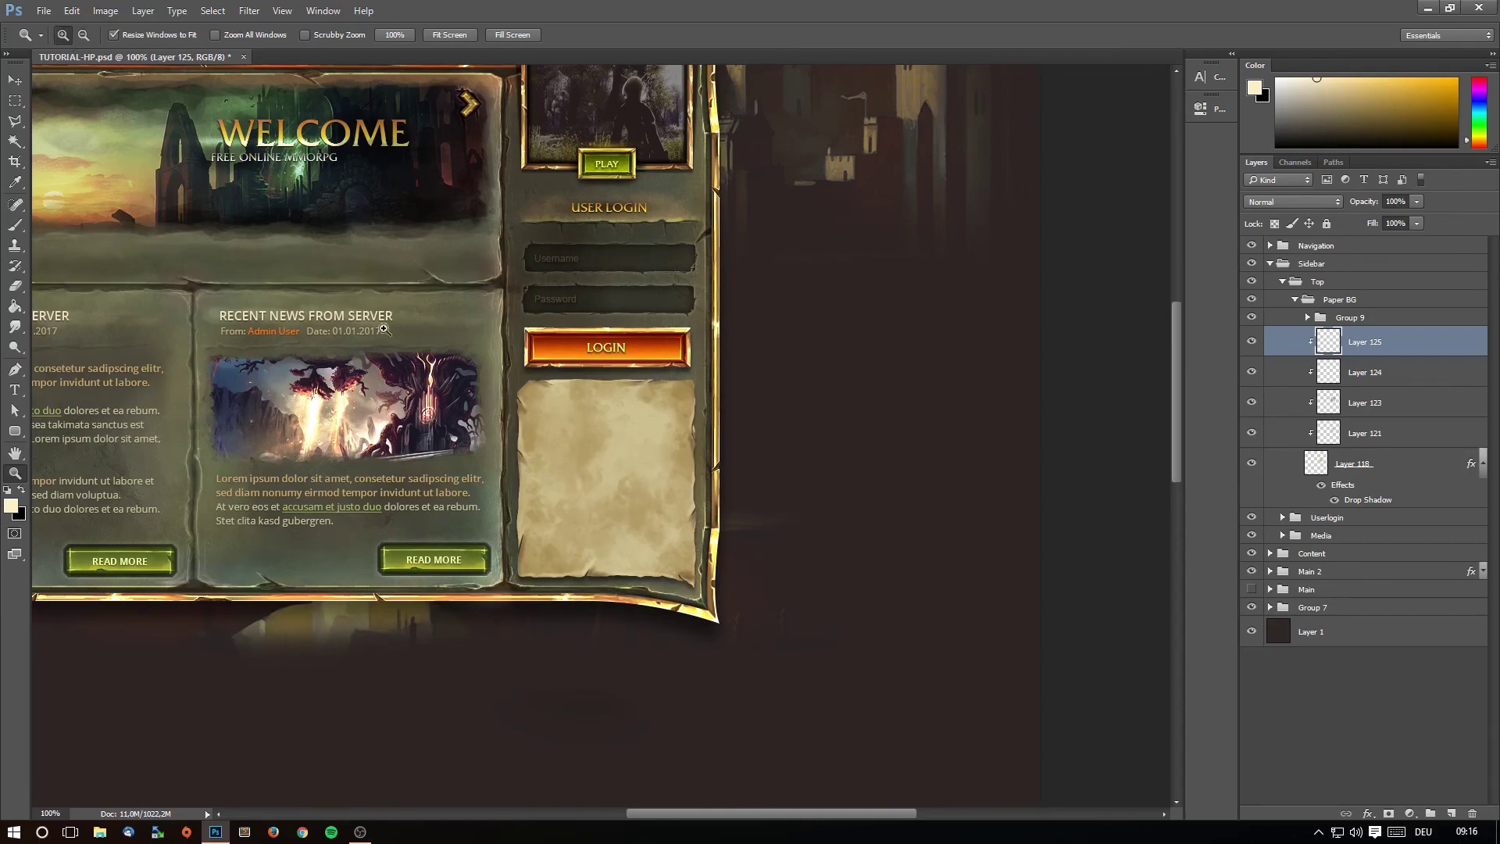
Zoom to 300% on the parchment, add a new layer, and try out a splatter grunge brush.
click(659, 516)
click(410, 448)
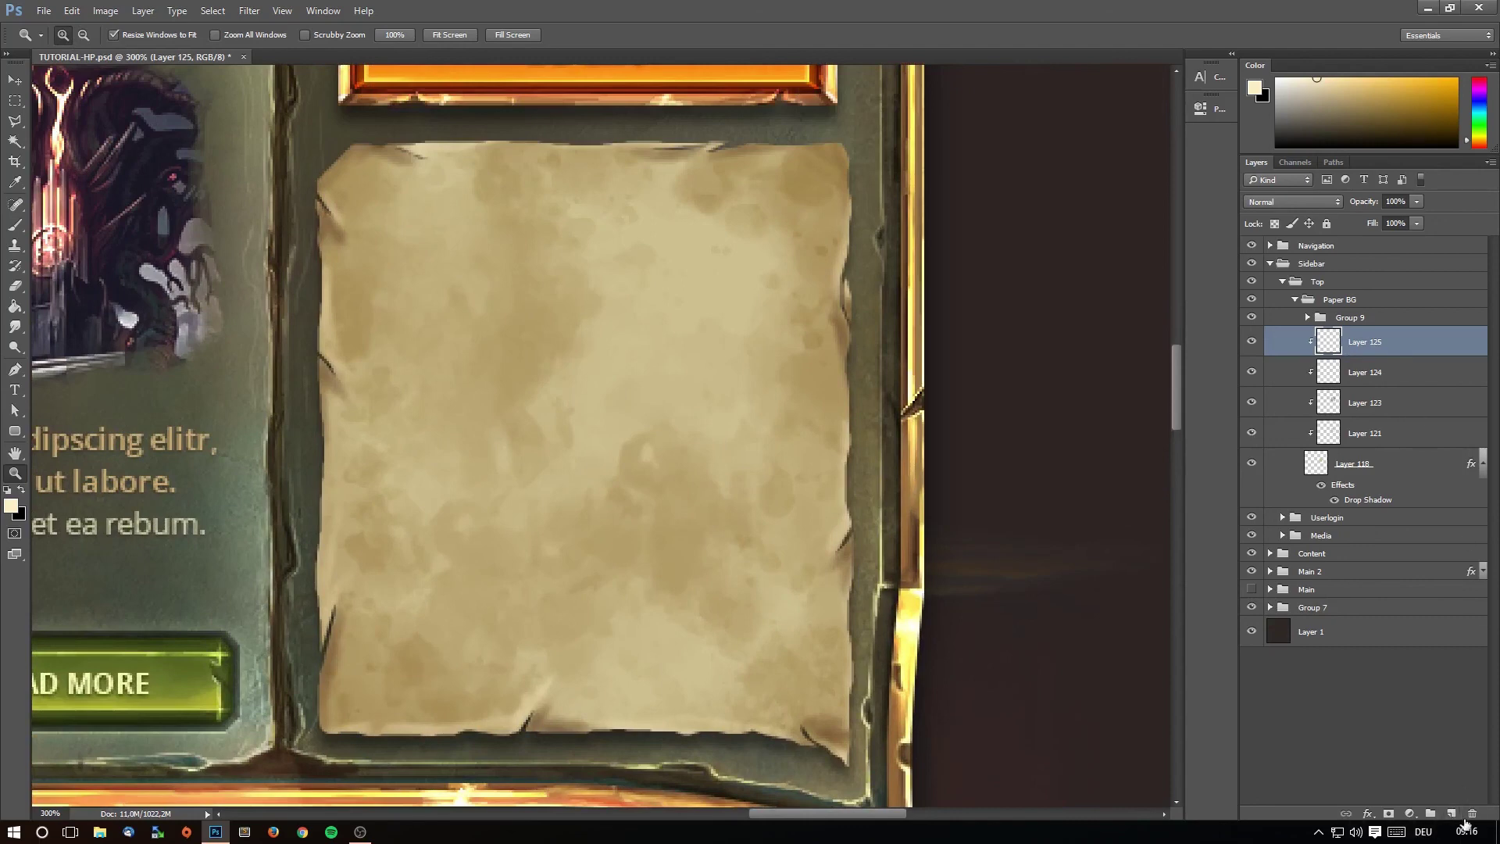
click(1452, 814)
key(b)
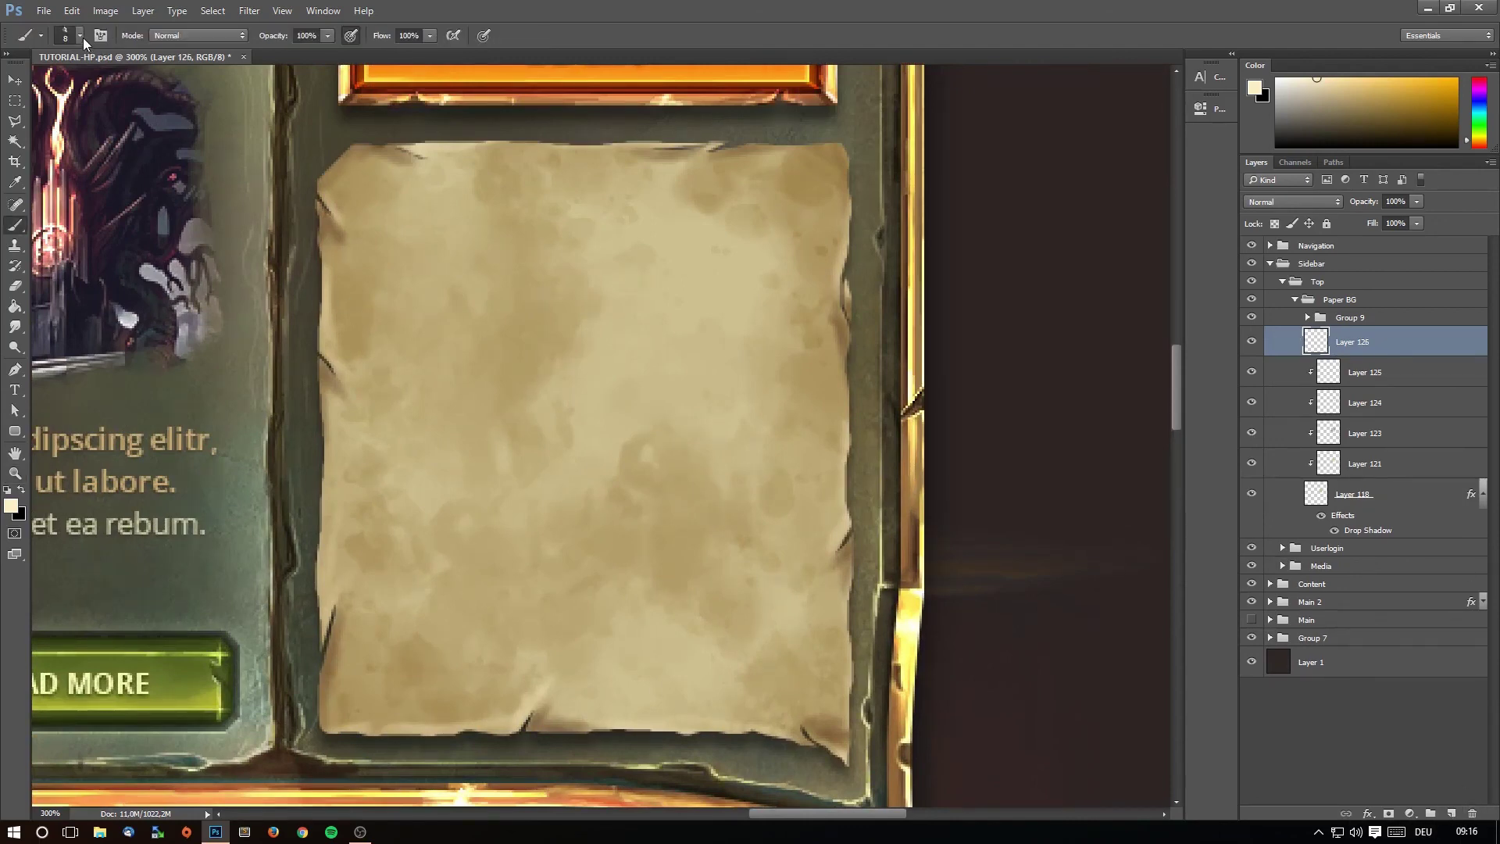
click(81, 37)
click(164, 535)
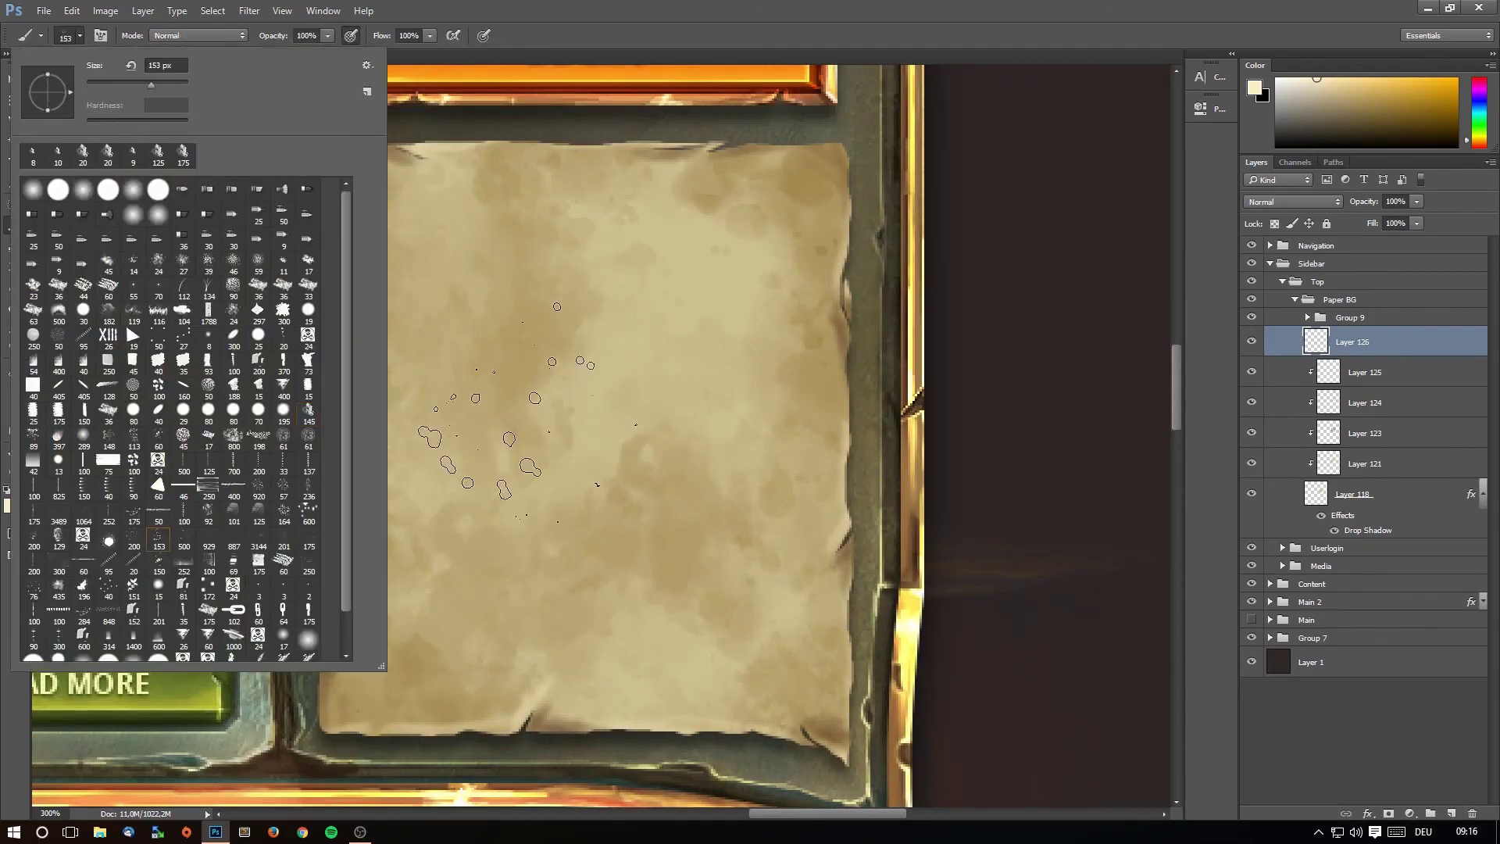
click(520, 400)
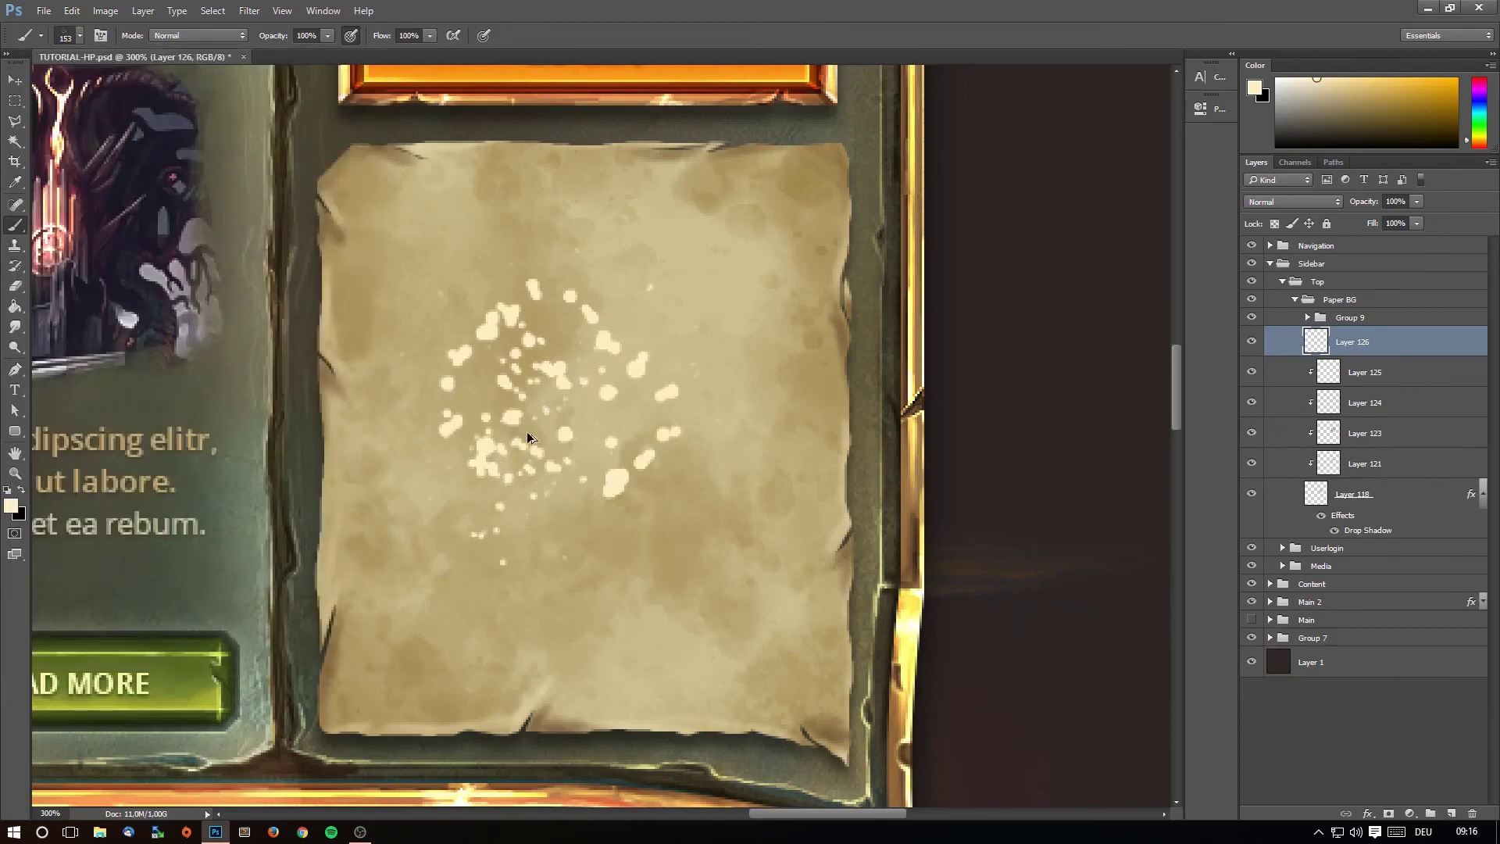
key(ctrl+z)
key(period)
key(bracketleft)
key(bracketleft)
key(bracketleft)
key(bracketleft)
key(bracketleft)
key(bracketleft)
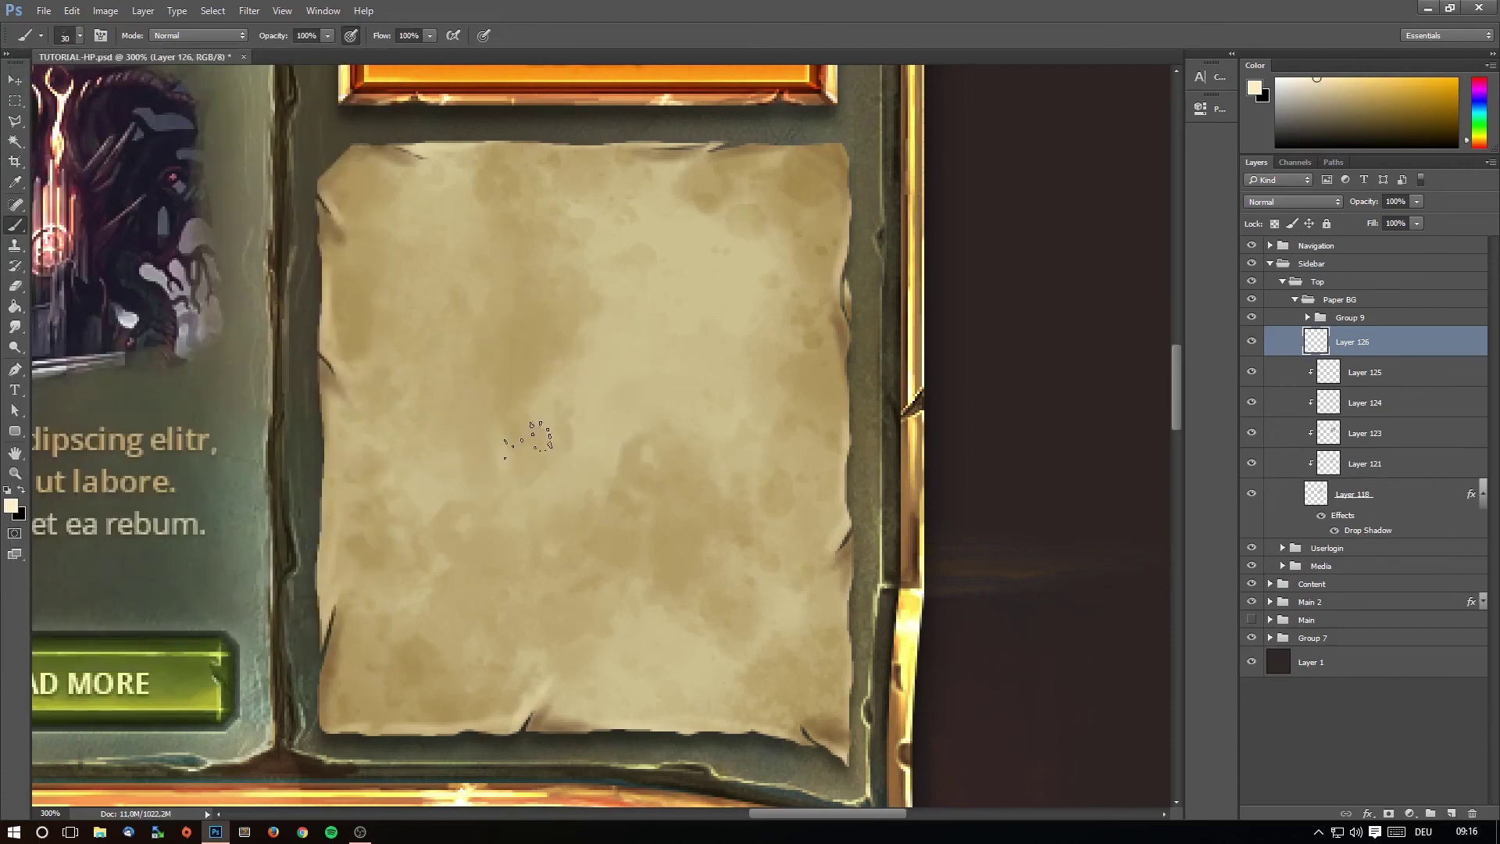
drag(439, 332, 712, 422)
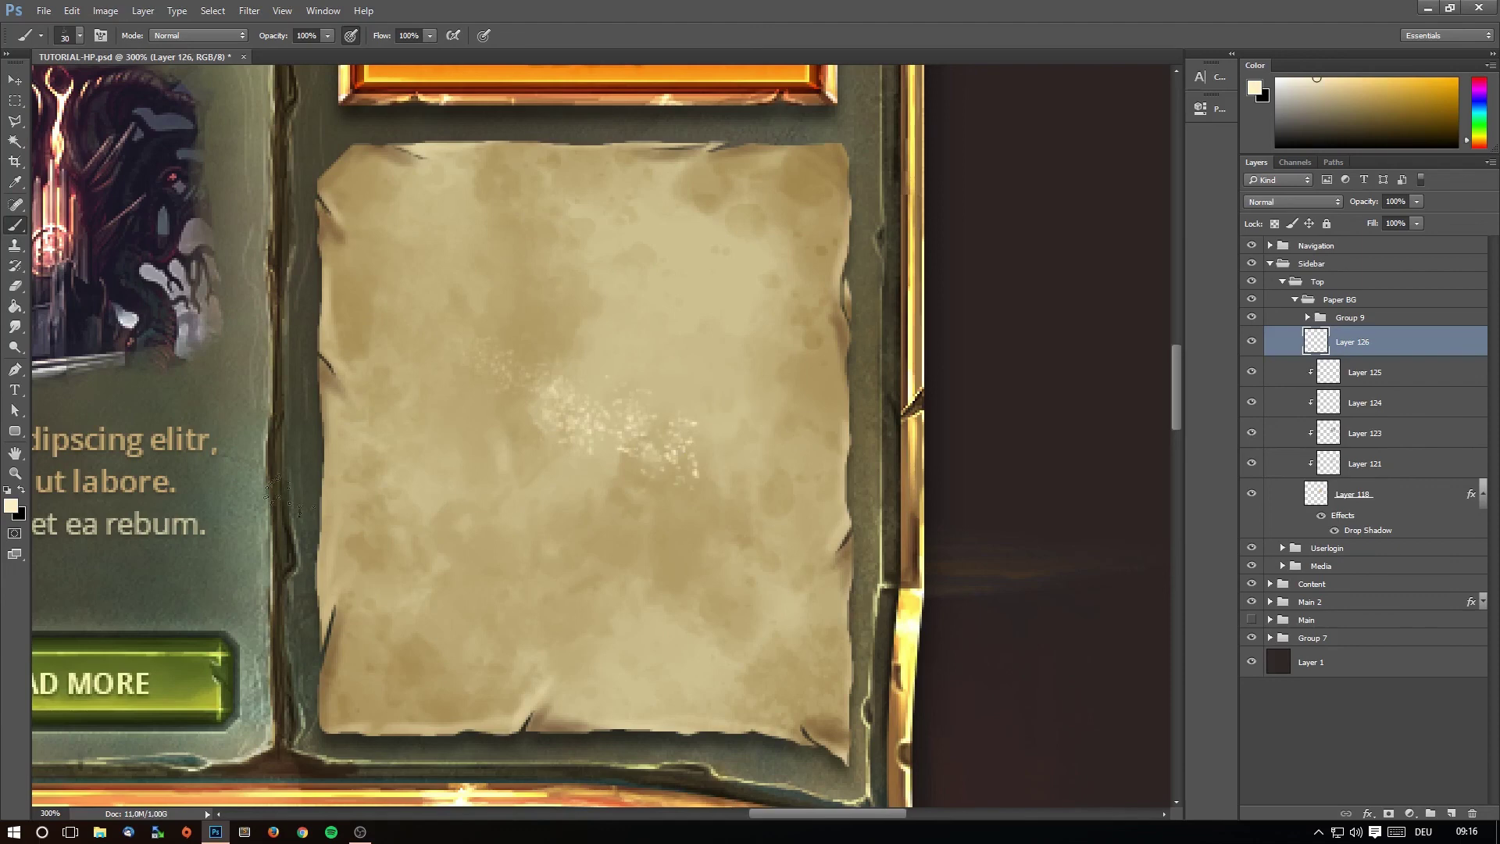
Replace the test layer with a fresh one and paint dark grunge texture over the parchment.
click(21, 490)
key(Delete)
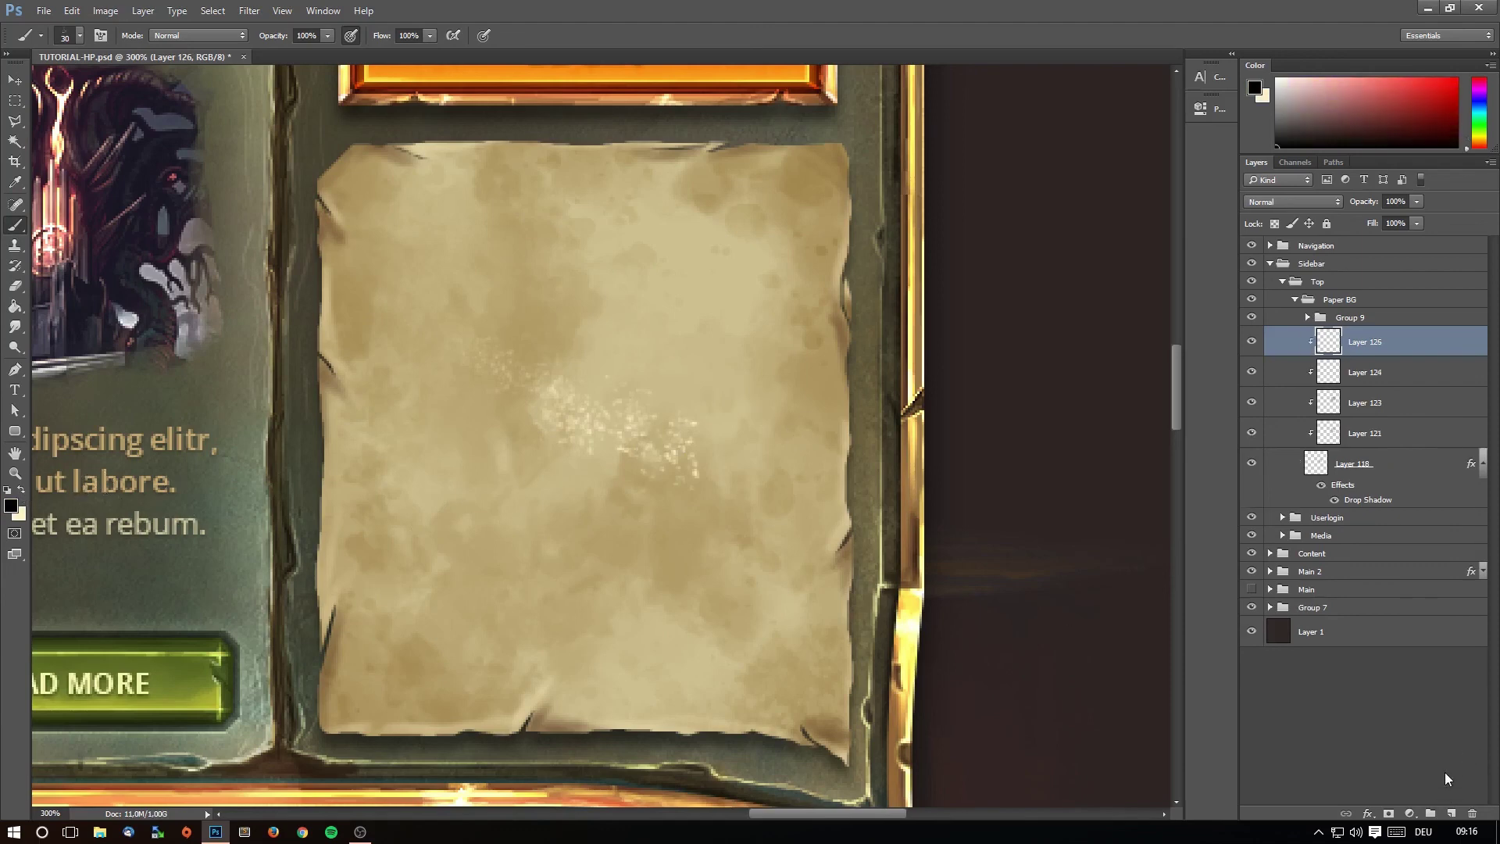
click(1451, 814)
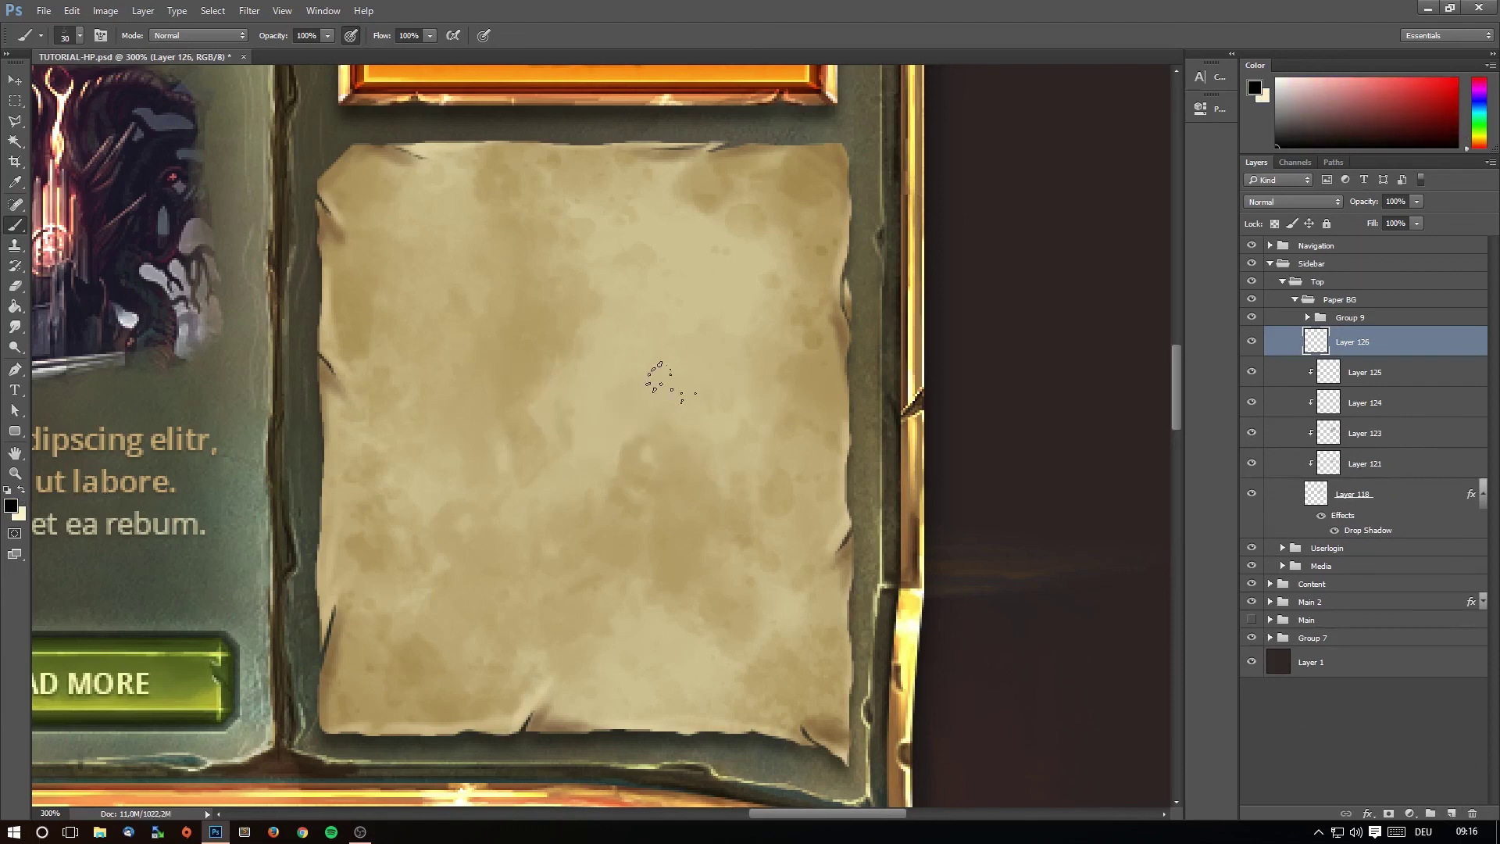
mouse_move(352, 311)
mouse_down()
mouse_move(461, 437)
mouse_move(696, 375)
mouse_move(534, 588)
mouse_move(359, 649)
mouse_move(336, 352)
mouse_move(361, 168)
mouse_move(438, 289)
mouse_move(617, 164)
mouse_move(782, 196)
mouse_move(806, 549)
mouse_move(781, 766)
mouse_move(672, 547)
mouse_move(547, 641)
mouse_move(563, 436)
mouse_move(375, 703)
mouse_move(468, 407)
mouse_move(633, 375)
mouse_move(659, 686)
mouse_move(789, 687)
mouse_move(797, 485)
mouse_move(586, 250)
mouse_move(473, 325)
mouse_move(310, 294)
mouse_up()
key(bracketright)
mouse_move(458, 139)
mouse_down()
mouse_move(508, 344)
mouse_move(680, 391)
mouse_move(758, 532)
mouse_move(778, 640)
mouse_move(828, 649)
mouse_move(477, 679)
mouse_move(422, 625)
mouse_move(372, 672)
mouse_up()
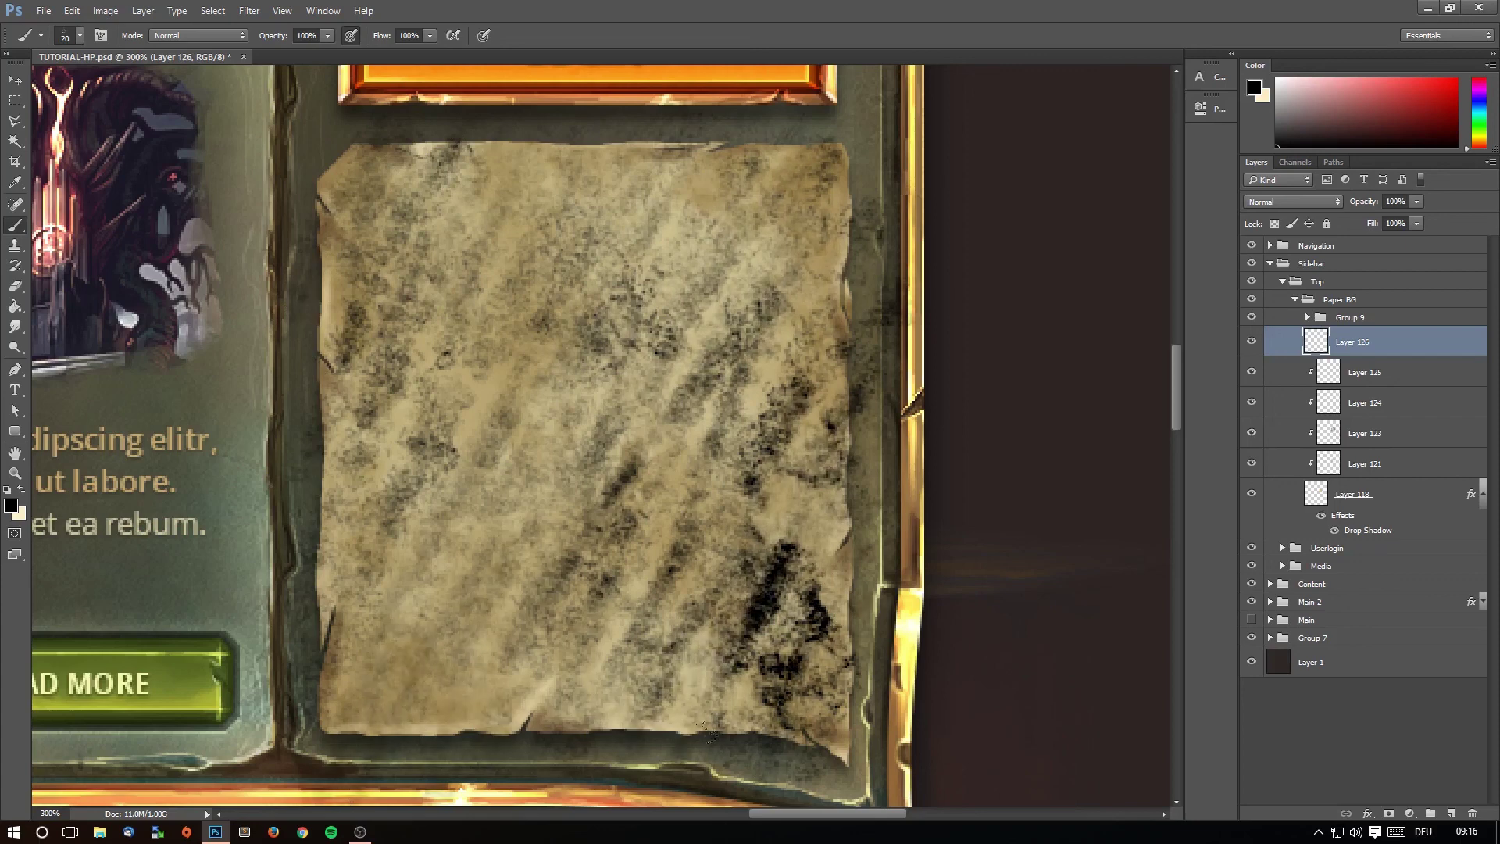
mouse_move(403, 582)
mouse_down()
mouse_move(360, 211)
mouse_move(400, 277)
mouse_move(376, 375)
mouse_move(438, 437)
mouse_move(604, 133)
mouse_up()
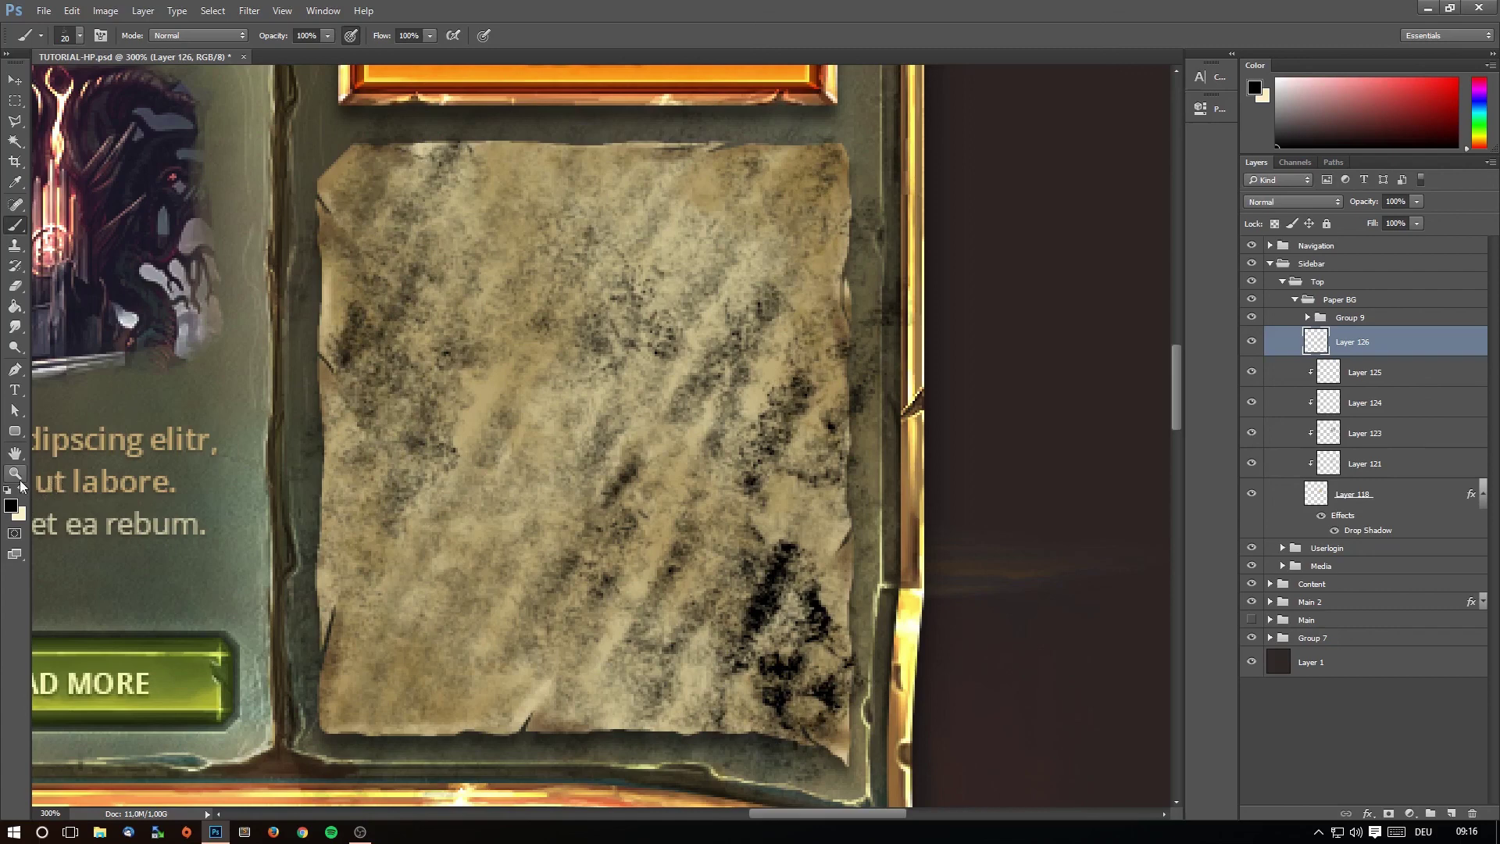
Brush cream grunge highlights across the parchment and along its edges.
click(15, 474)
key(b)
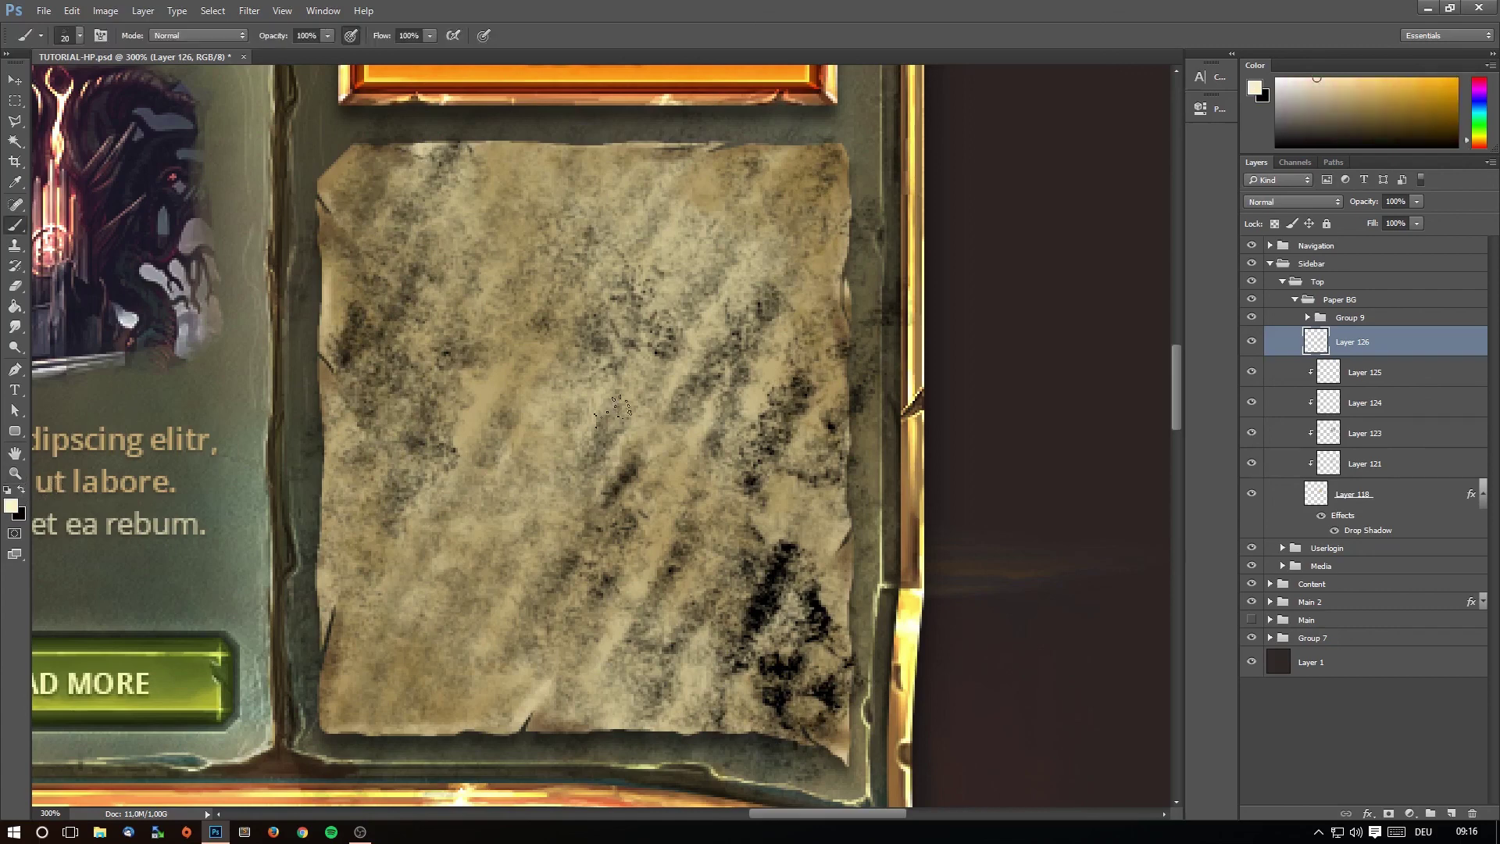
drag(708, 553, 848, 407)
drag(610, 484, 641, 273)
drag(563, 383, 375, 680)
mouse_move(469, 441)
mouse_down()
mouse_move(539, 332)
mouse_move(368, 578)
mouse_up()
drag(468, 312, 356, 462)
drag(582, 137, 508, 125)
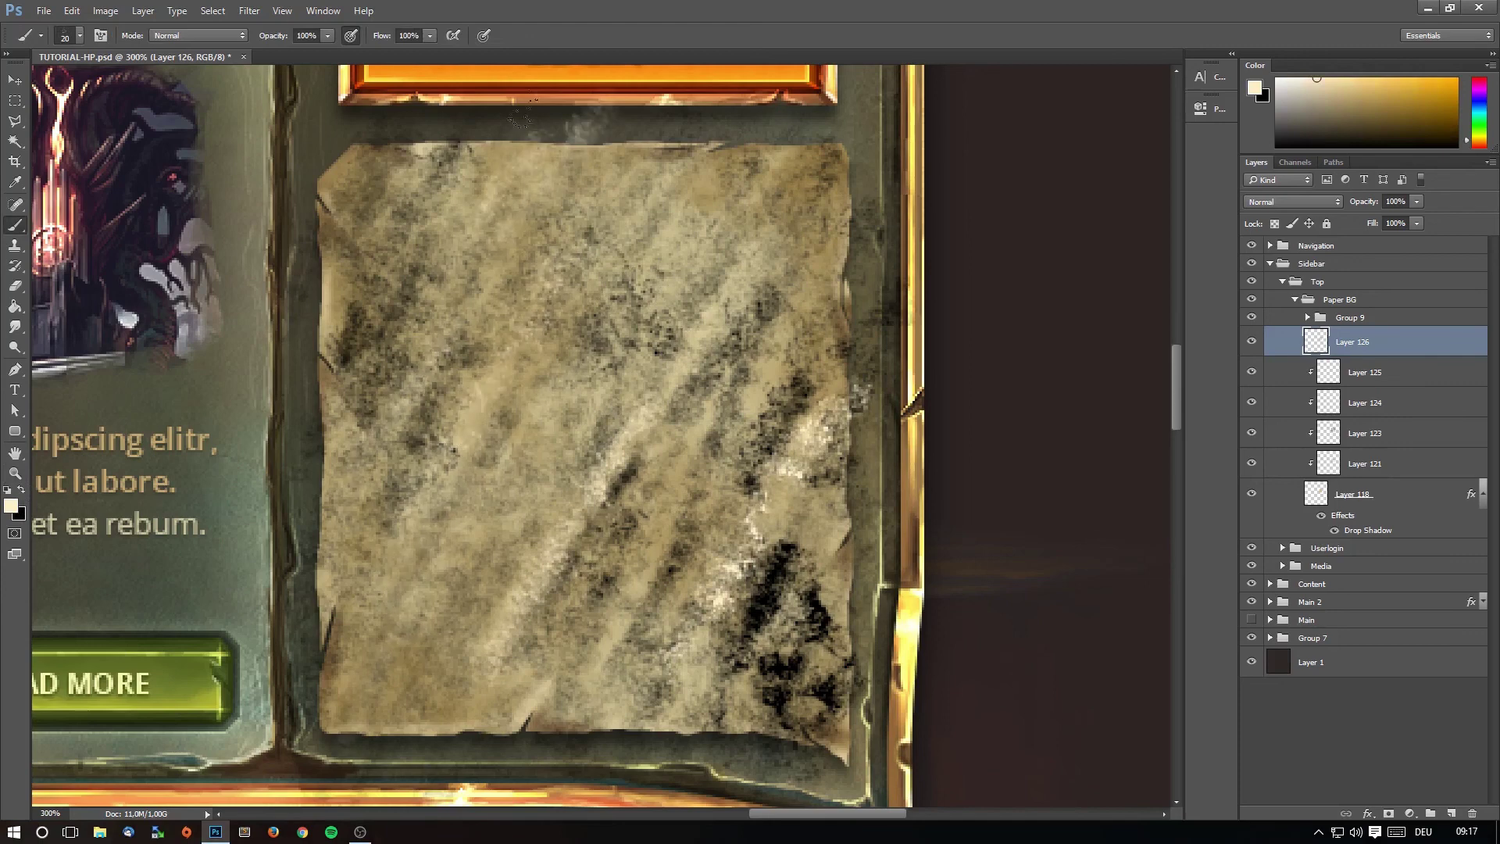
drag(368, 258, 293, 367)
drag(590, 250, 711, 117)
drag(738, 203, 851, 90)
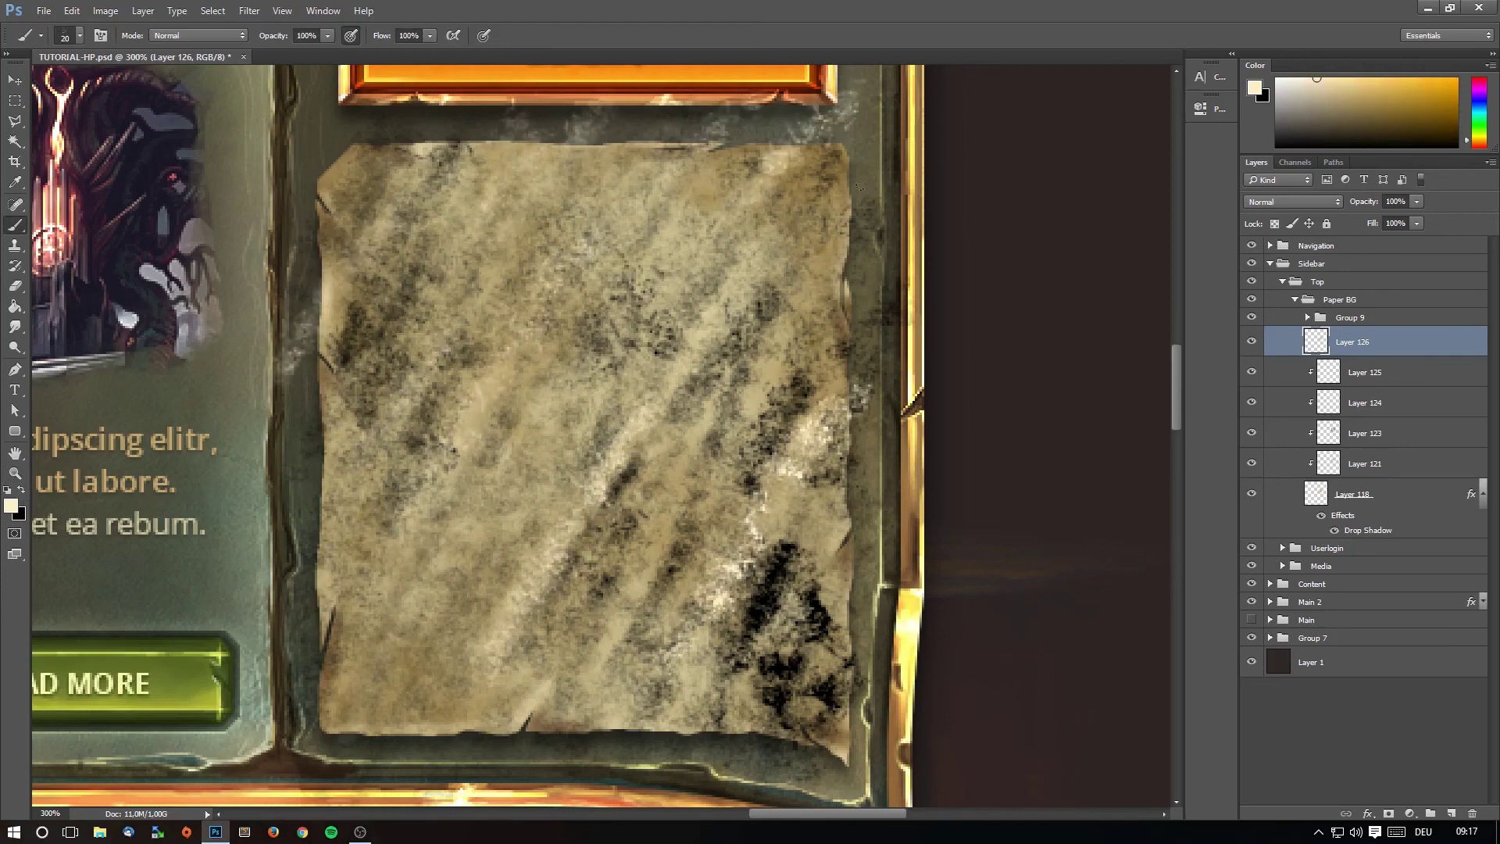
drag(712, 469, 821, 328)
drag(414, 691, 357, 725)
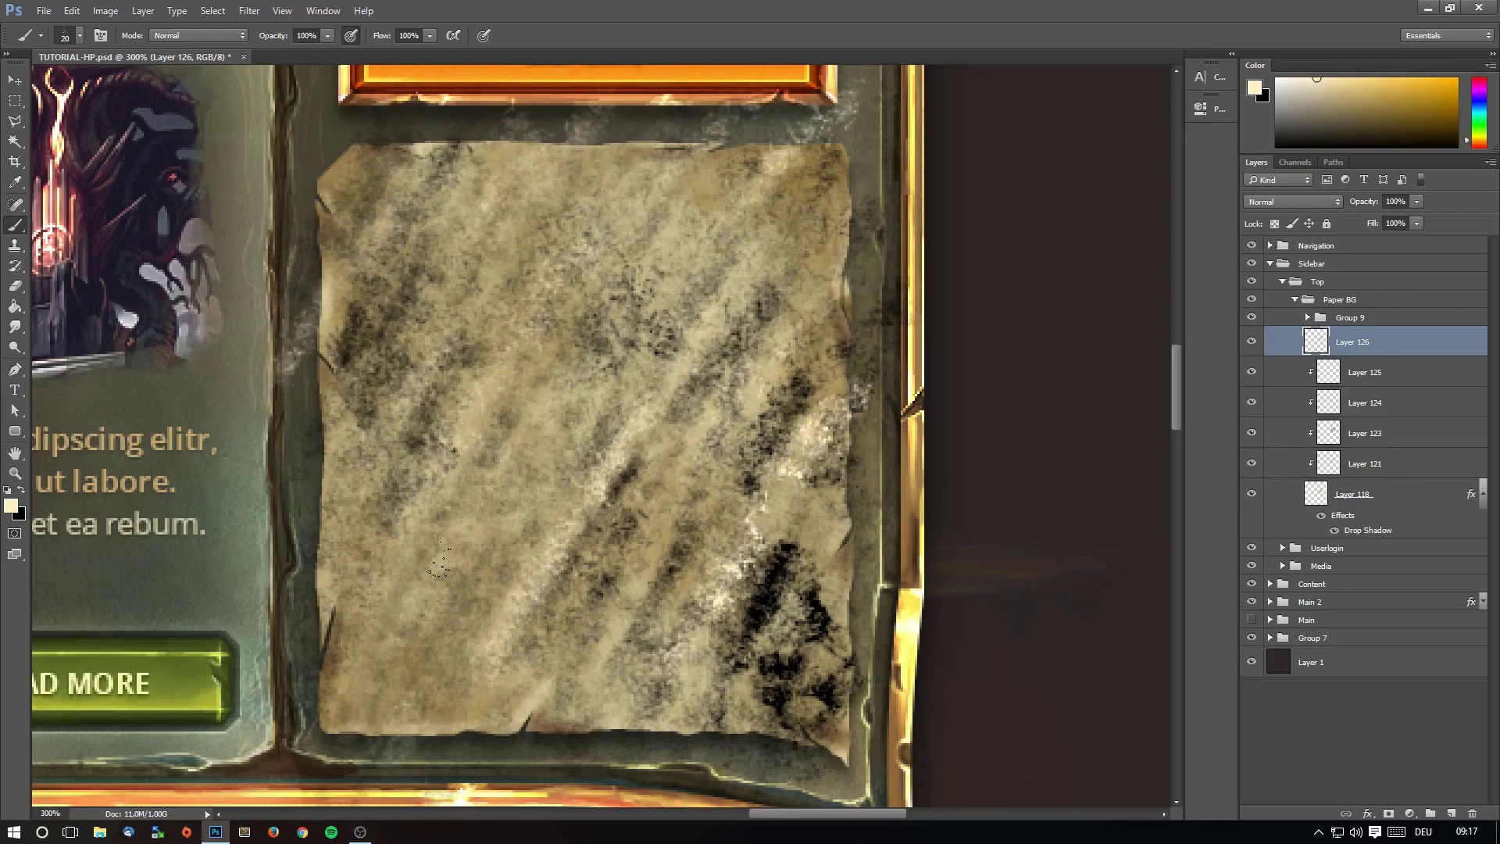
click(249, 10)
mouse_move(265, 272)
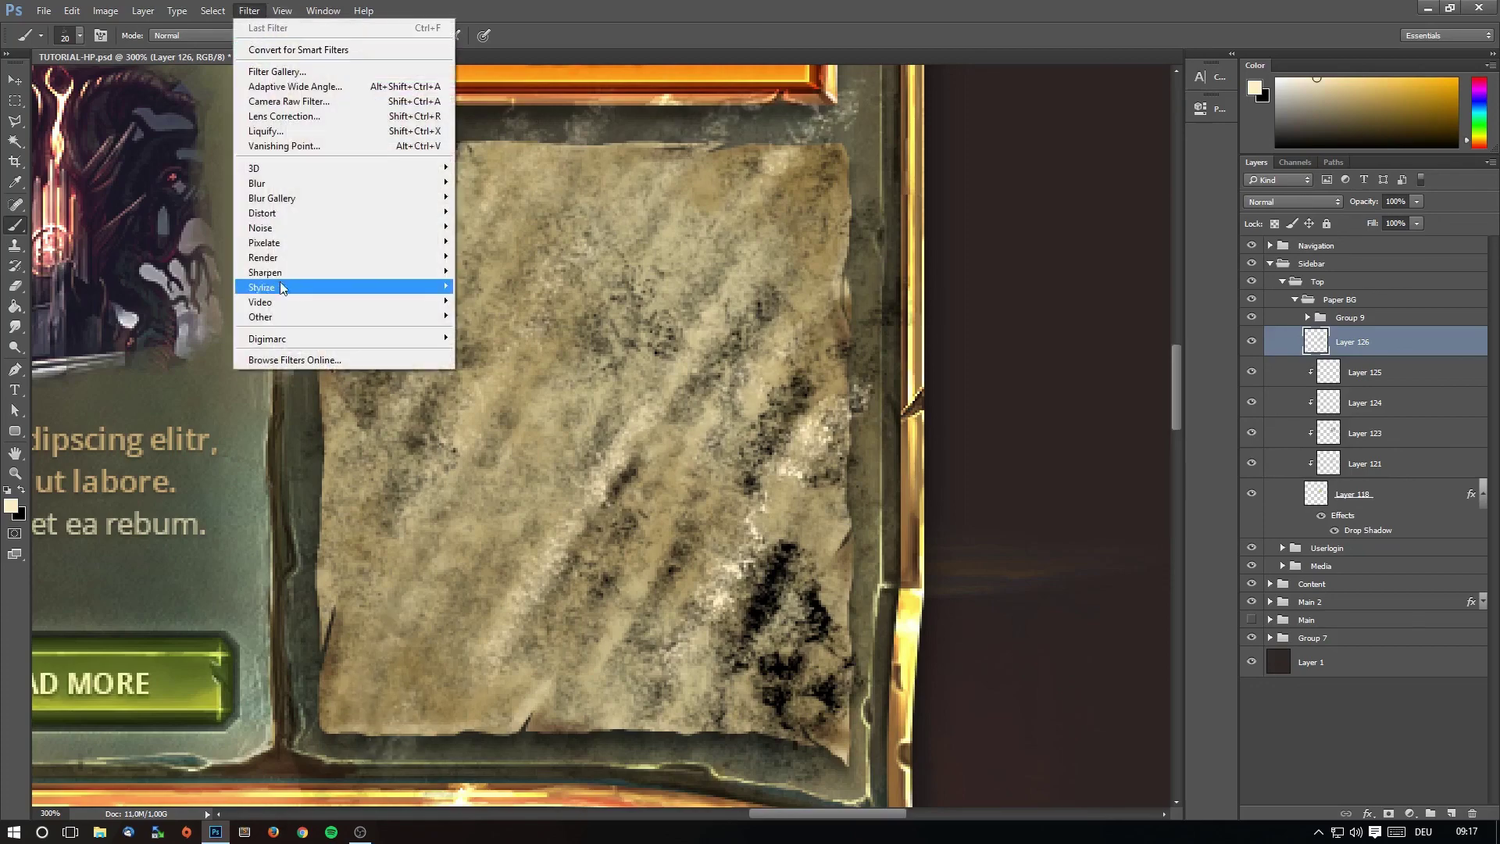
Sharpen Layer 126, clip it to the parchment, and set Soft Light blending at 51% fill.
click(469, 286)
right_click(1363, 341)
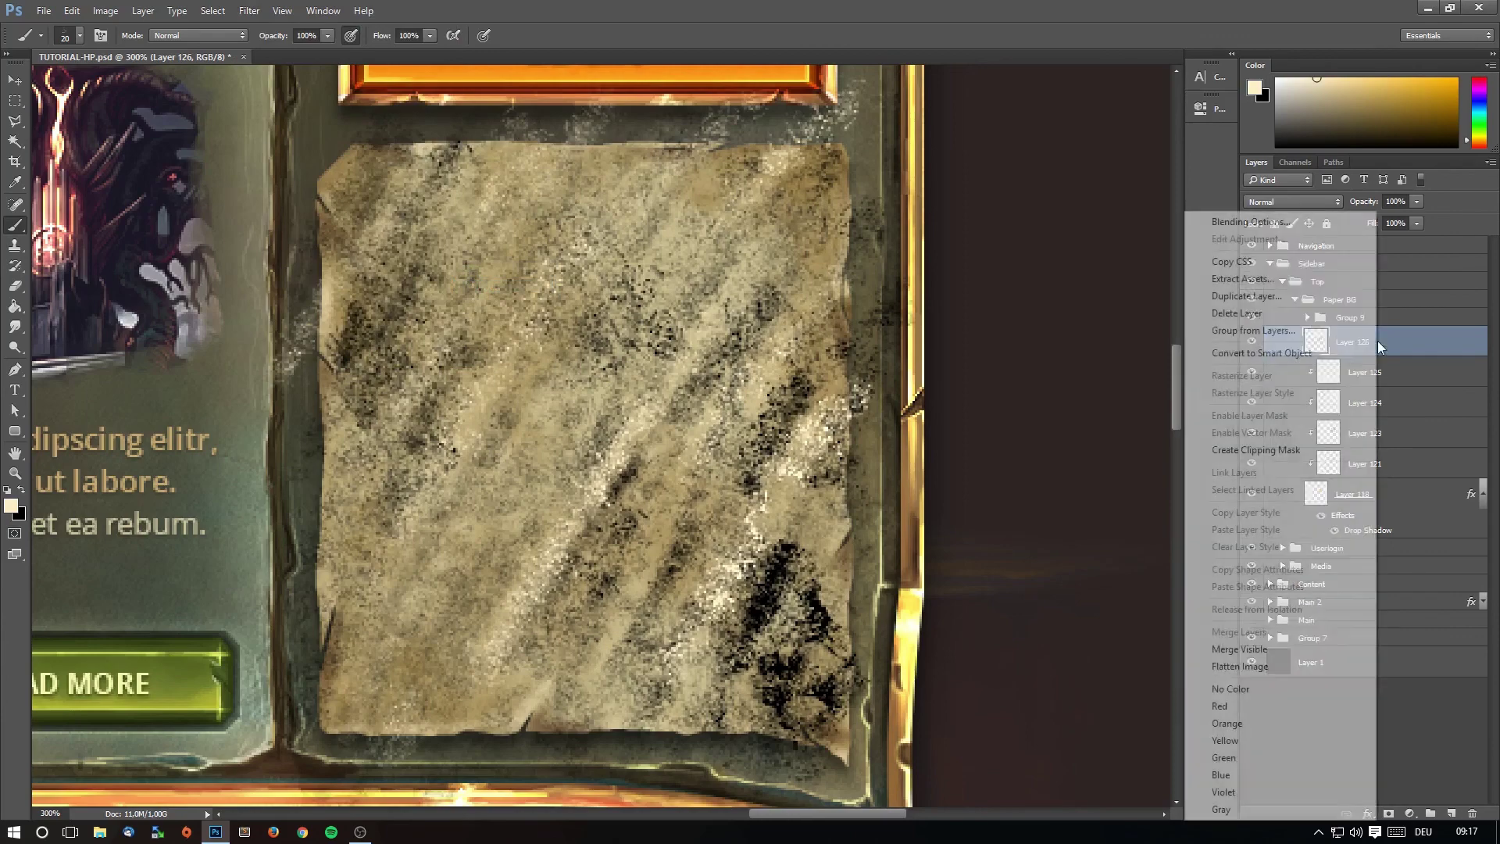
click(1260, 451)
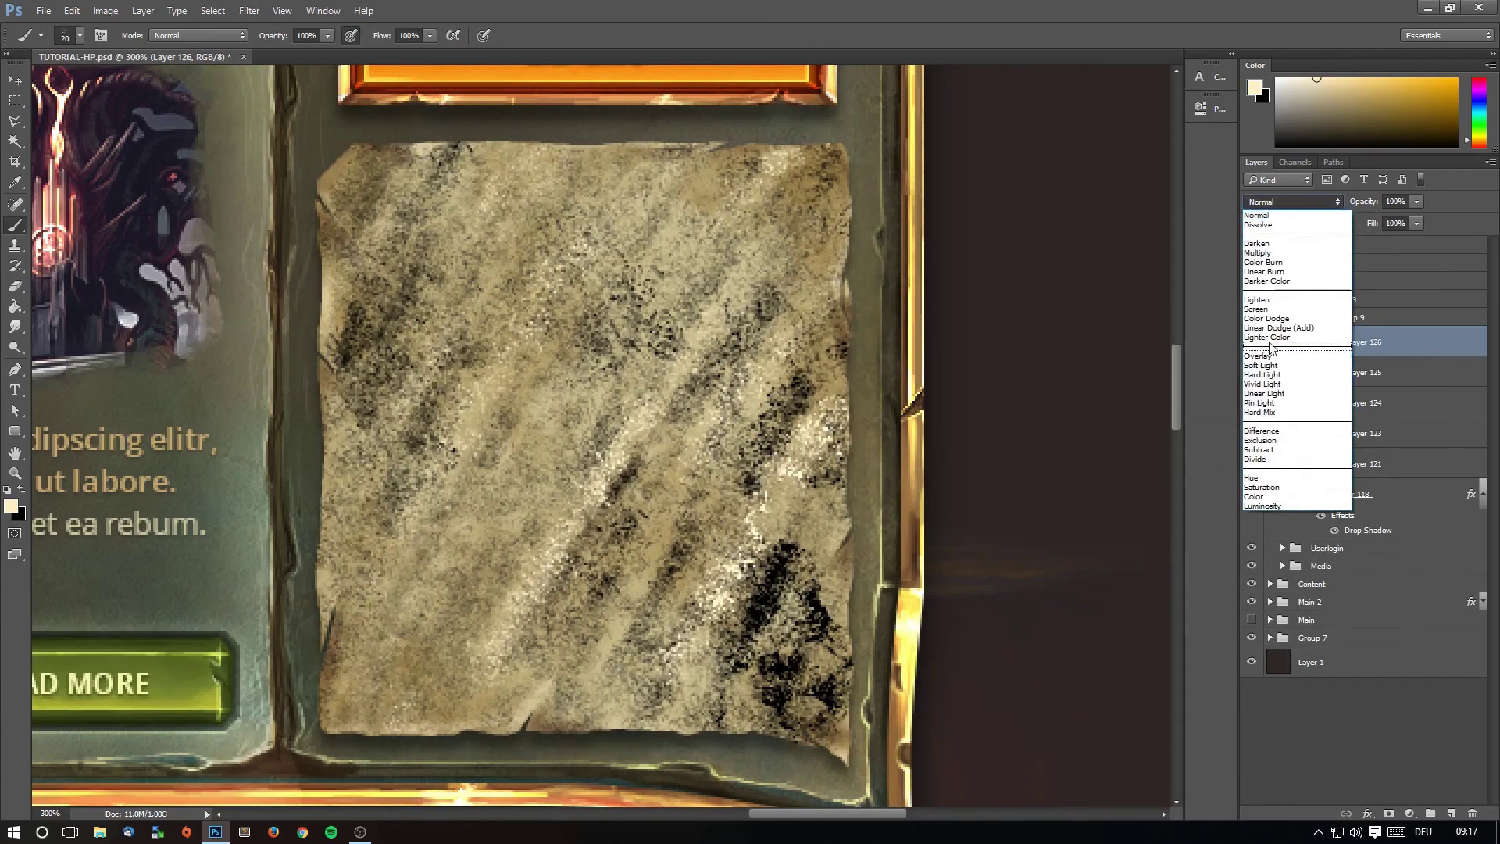
click(1282, 363)
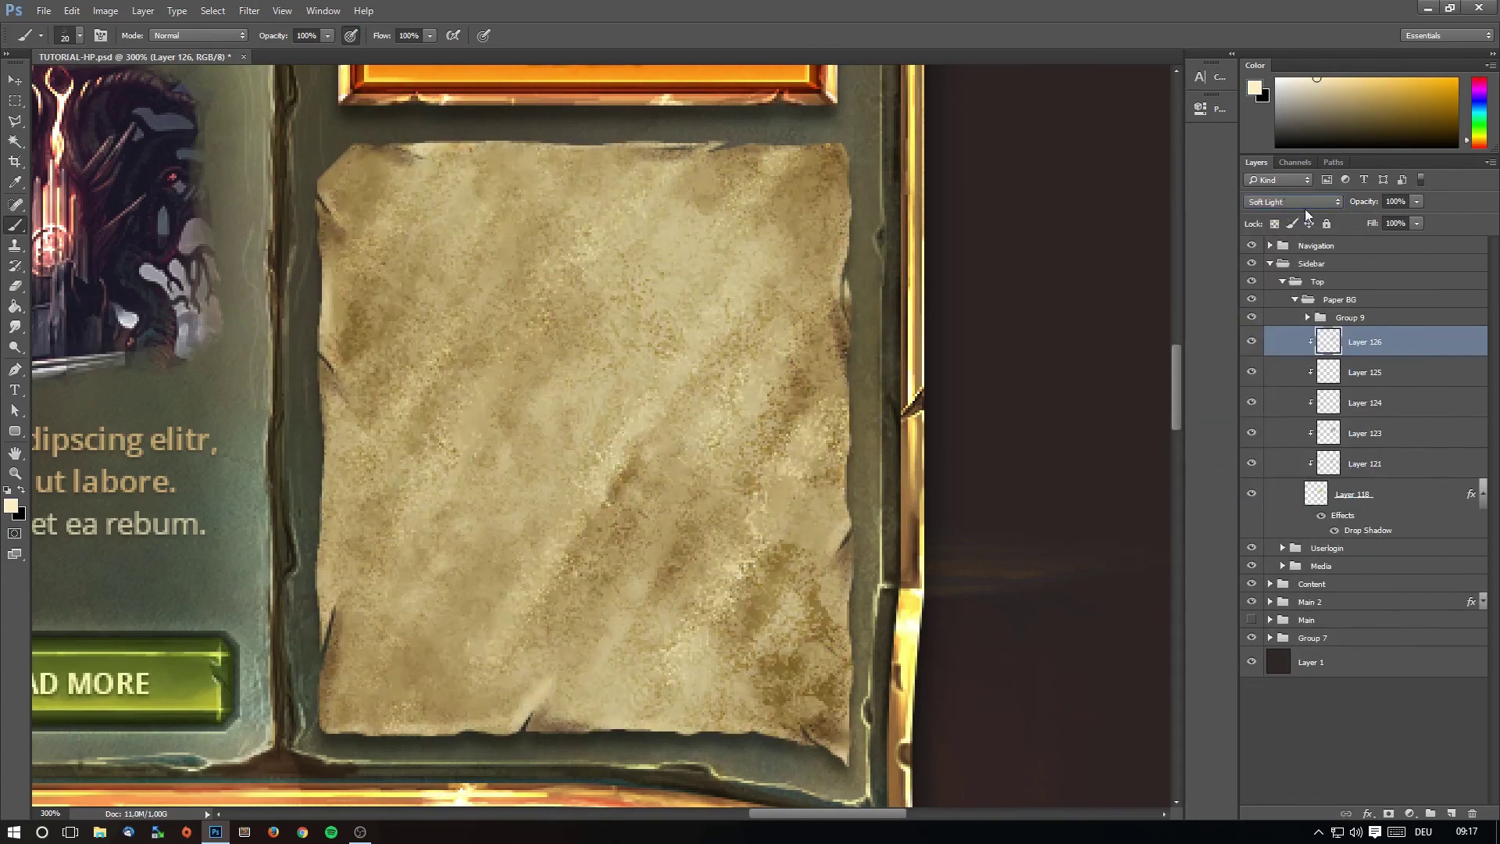
click(1418, 225)
drag(1410, 240, 1376, 242)
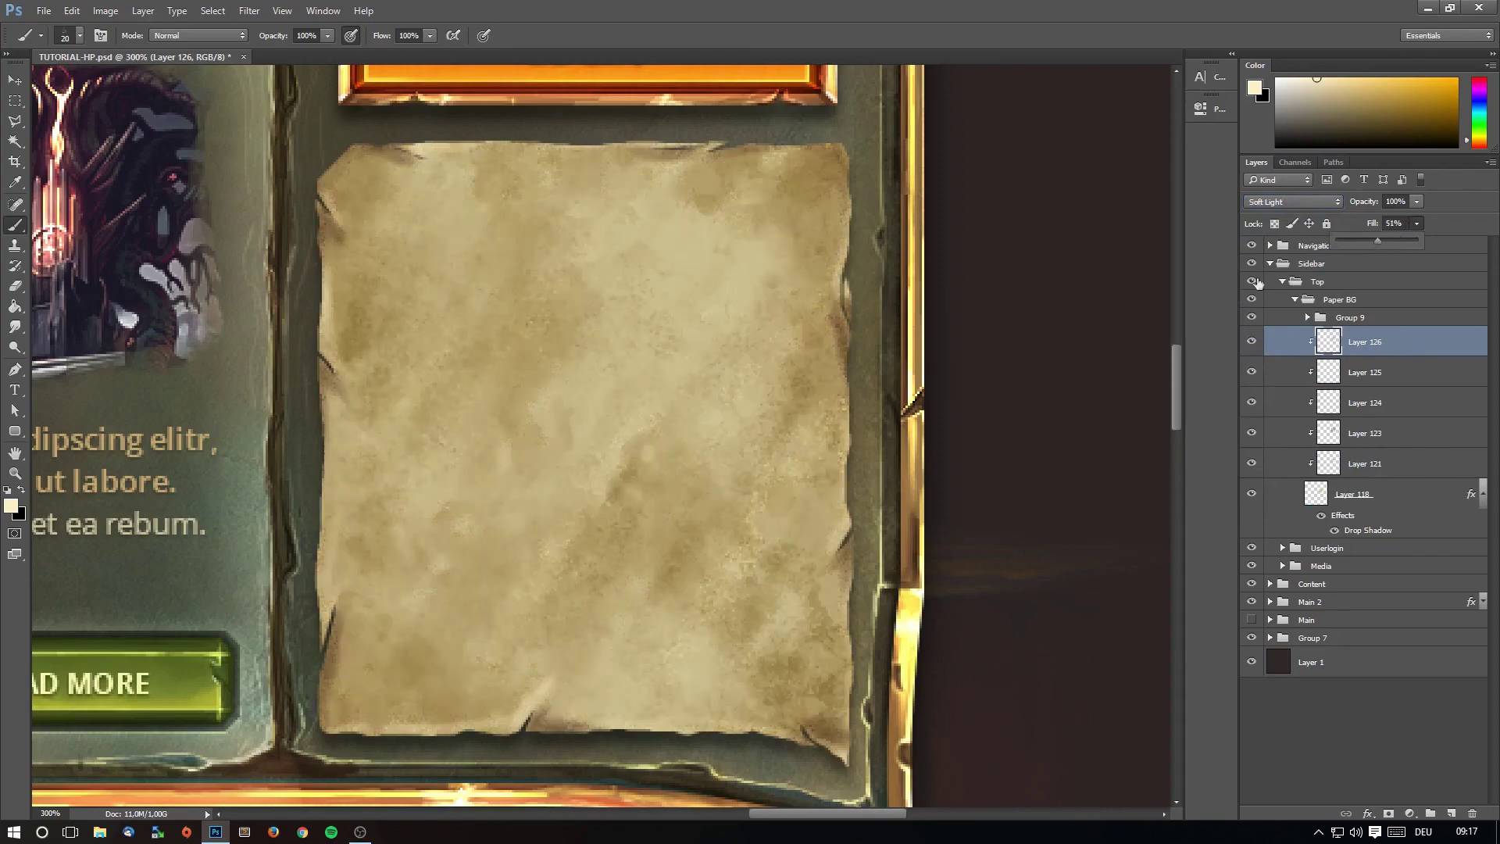
Zoom out to review the whole page, then zoom back to 300% on the parchment.
click(16, 475)
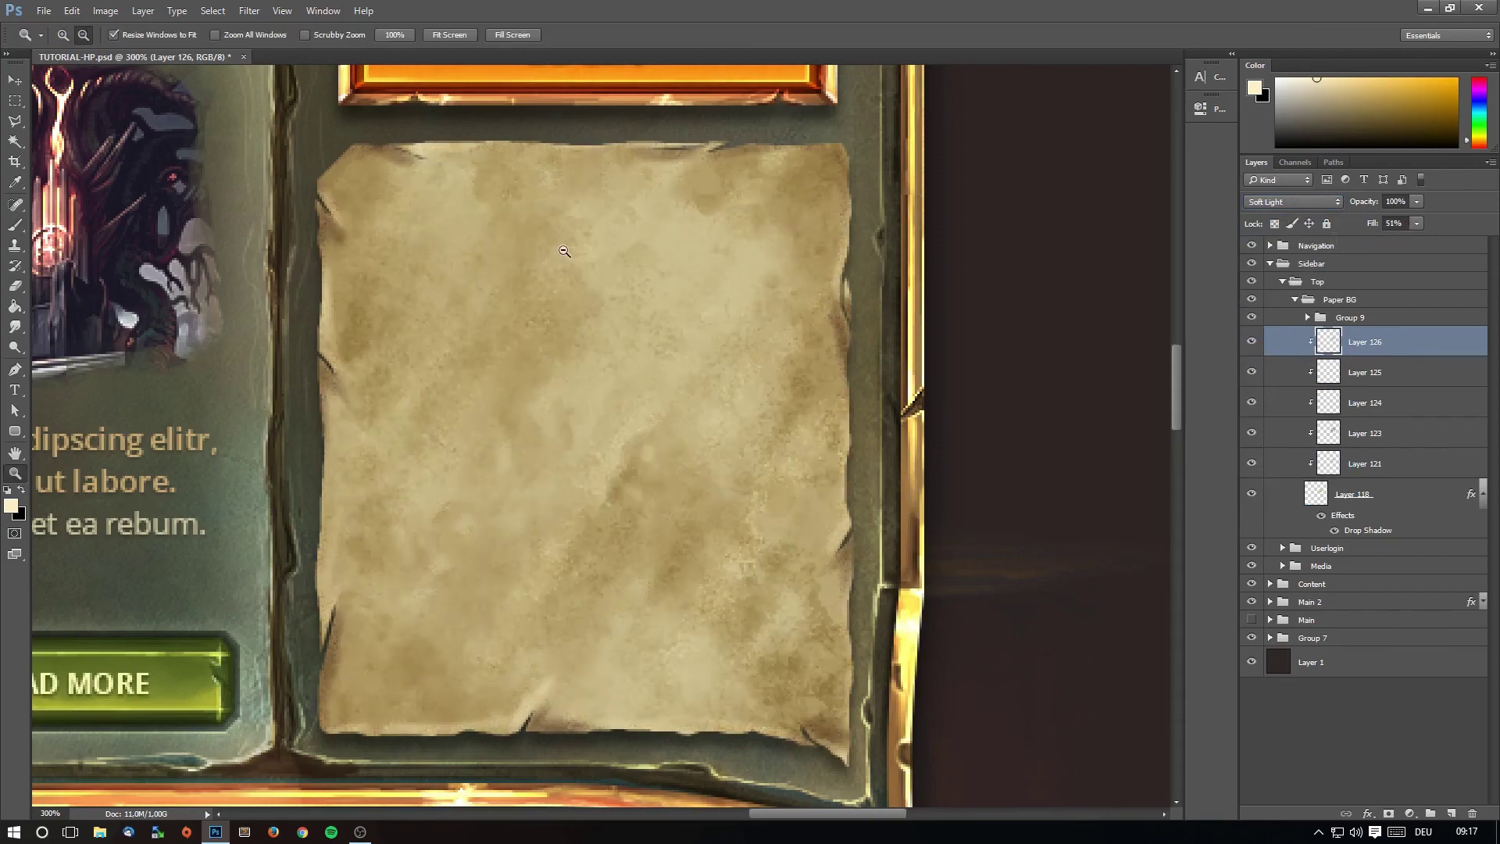
alt+click(564, 251)
alt+click(564, 250)
alt+click(648, 317)
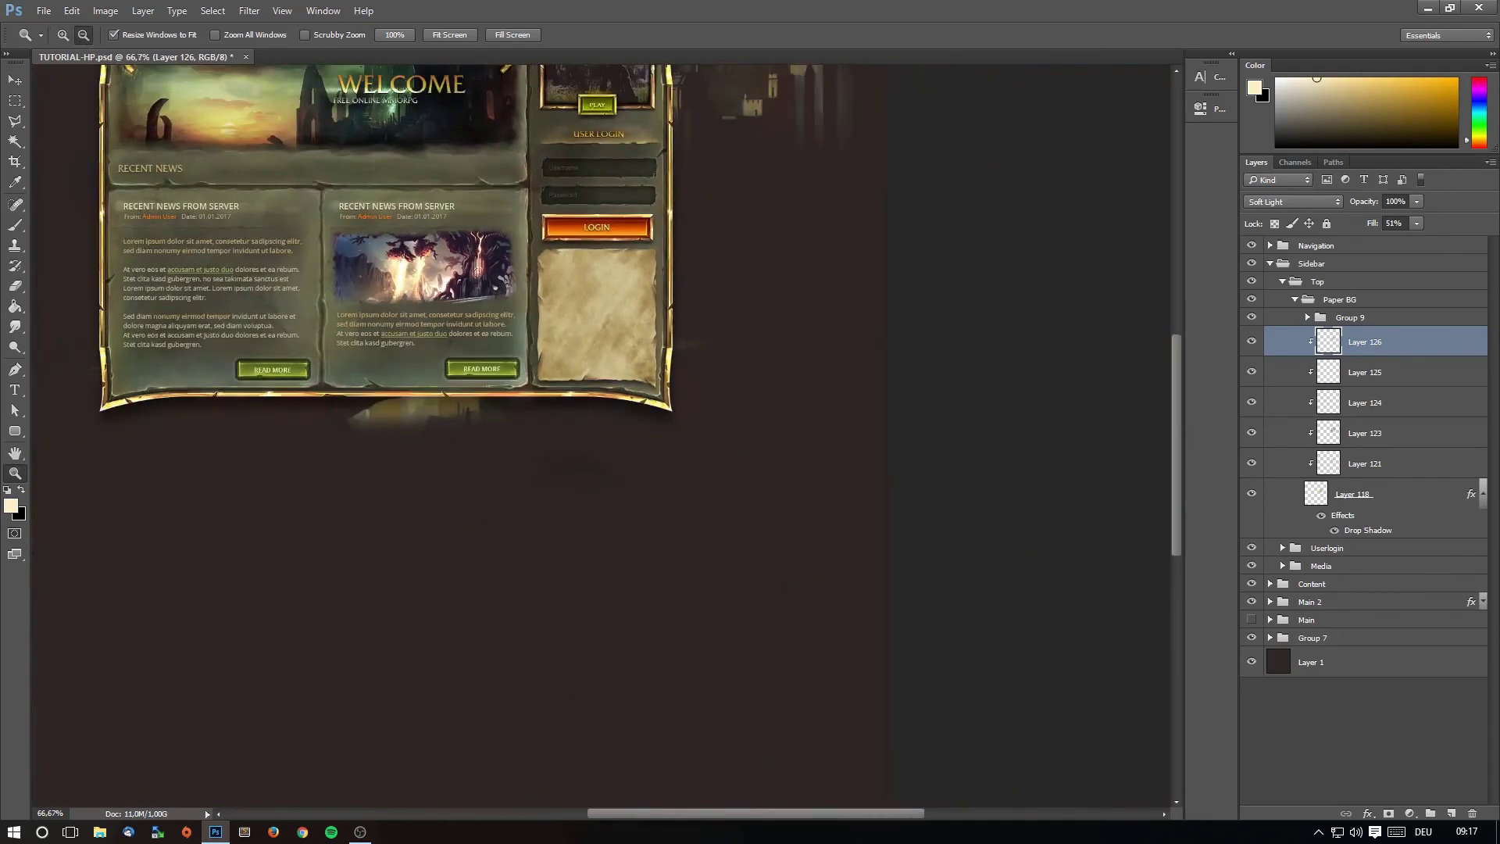
scroll(612, 297, up, 1)
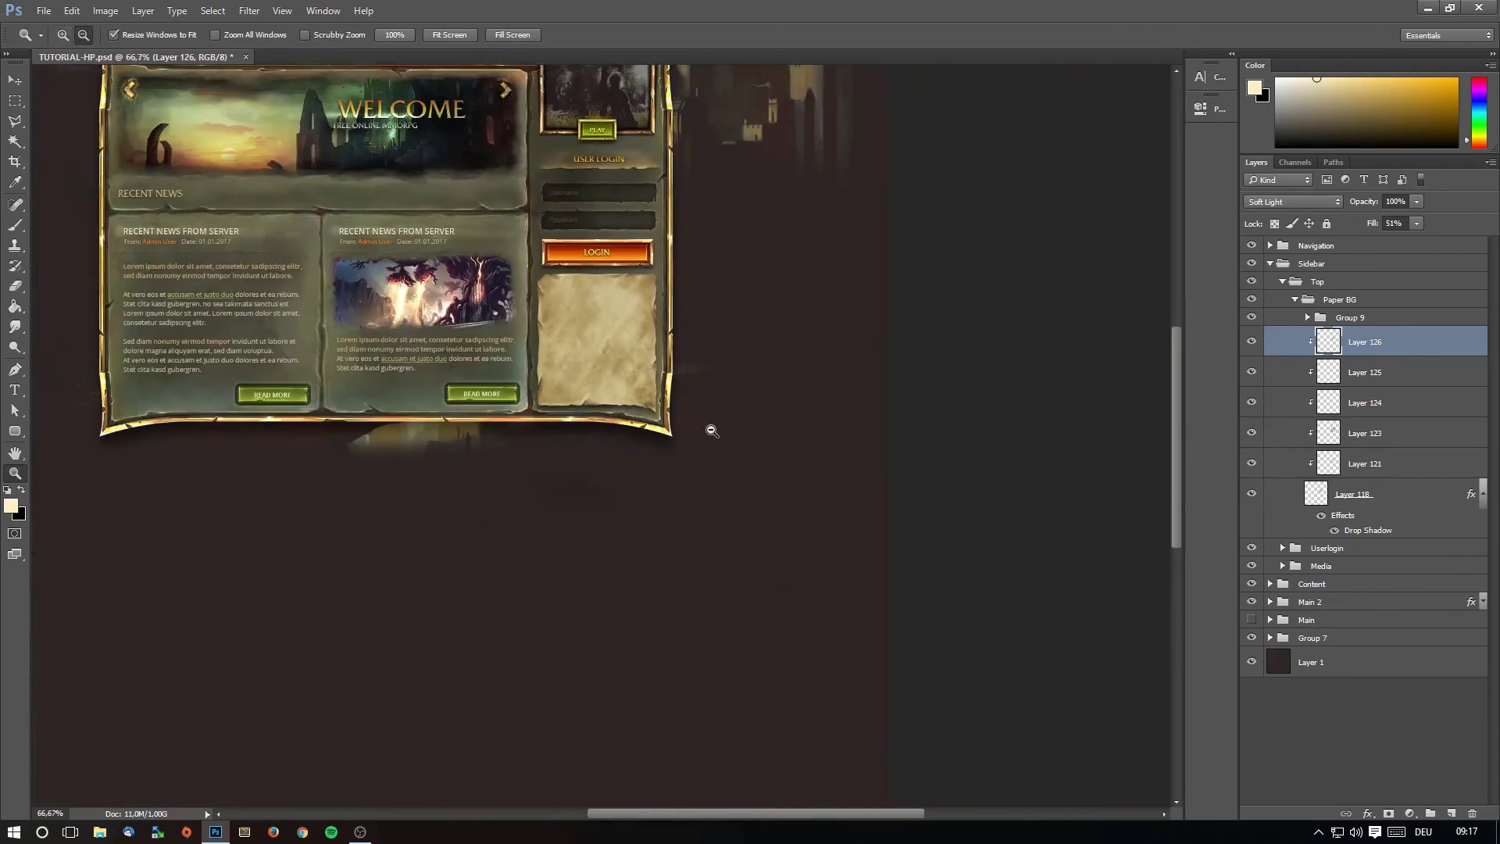
click(472, 275)
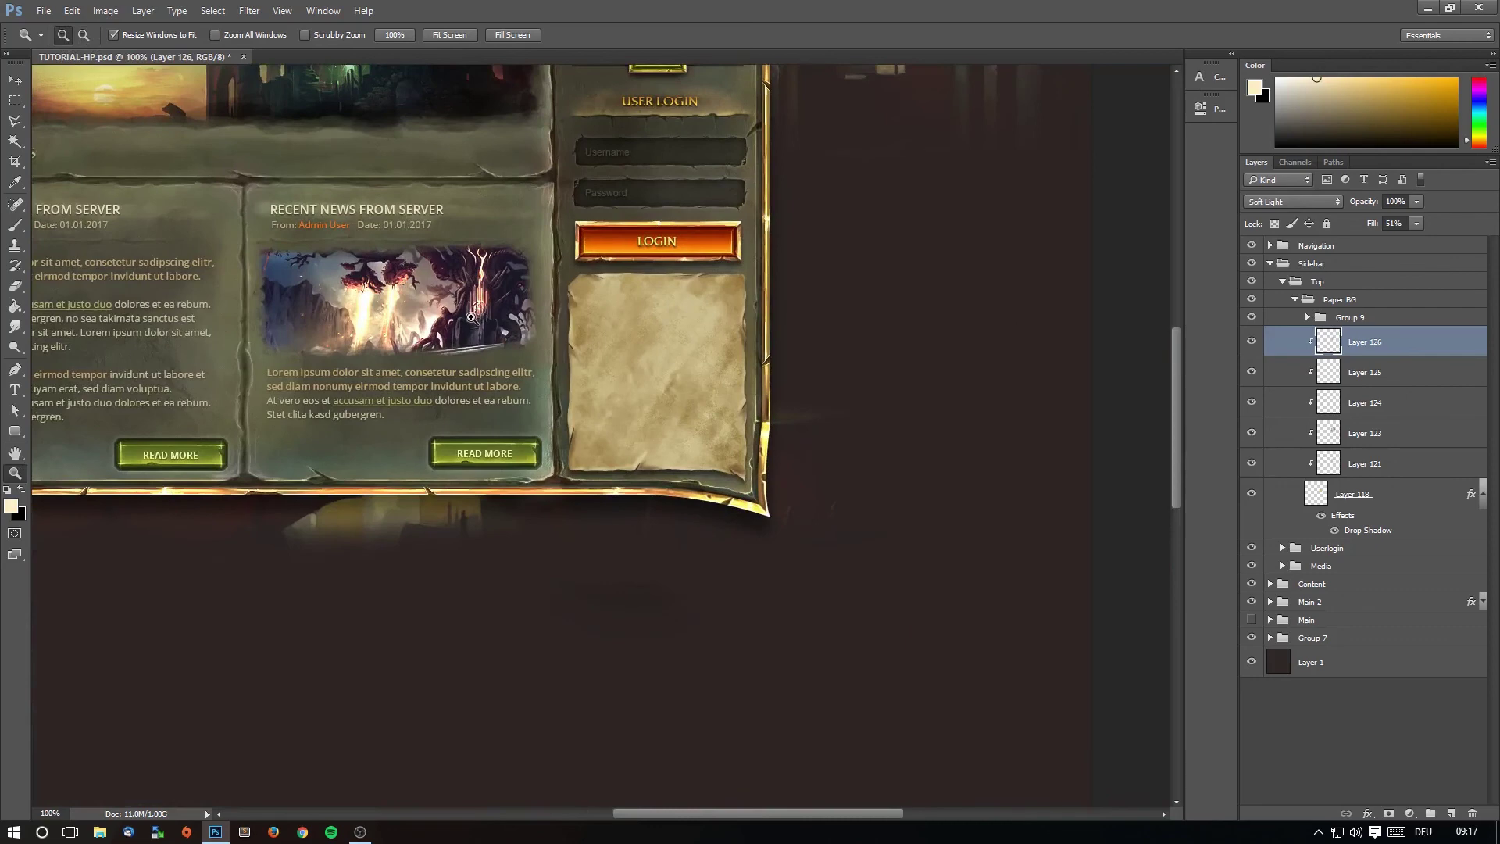
scroll(653, 361, up, 2)
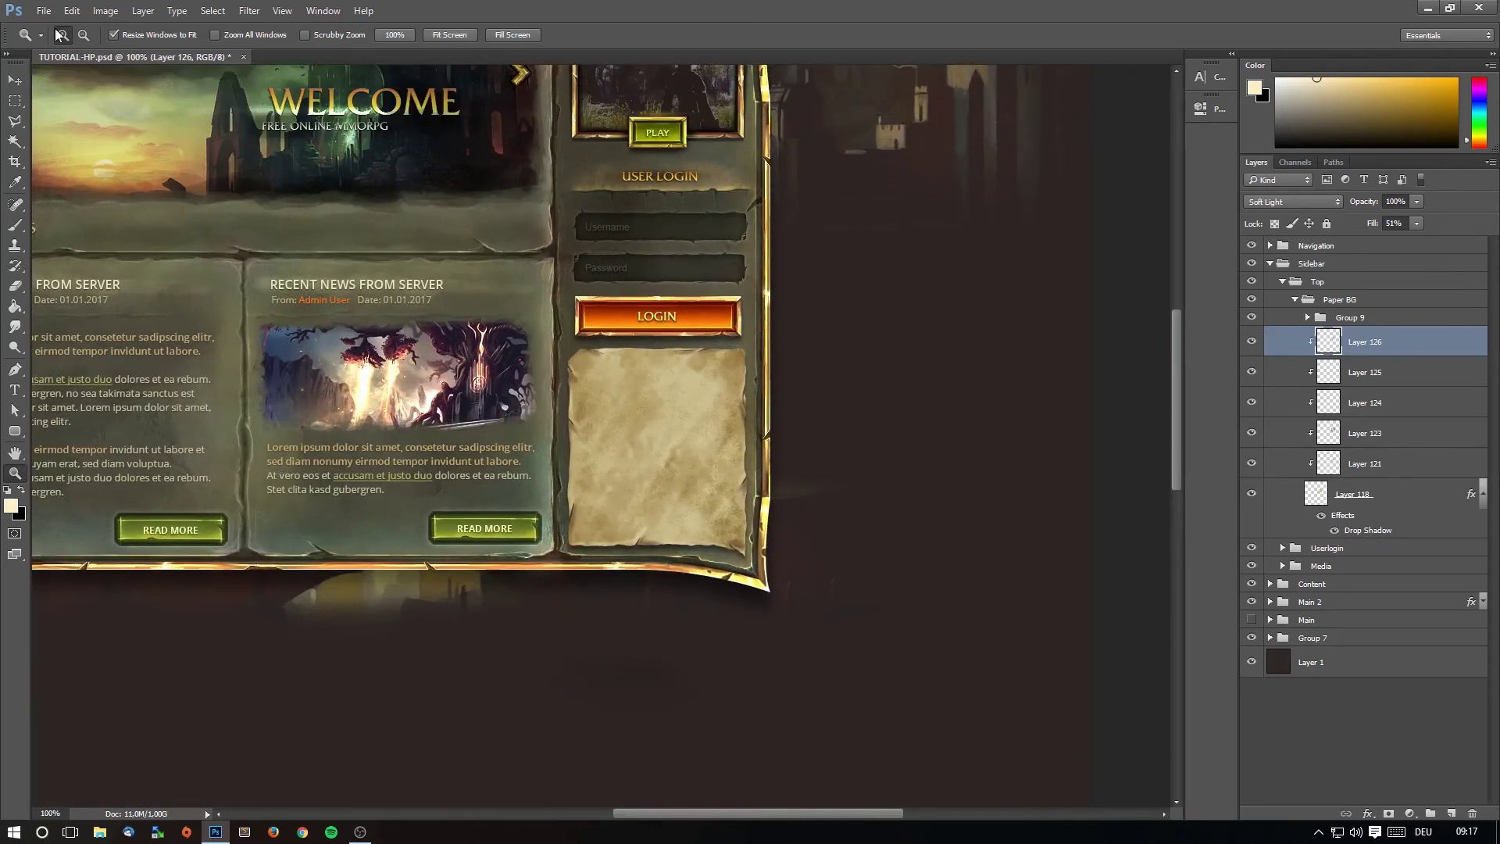
click(539, 402)
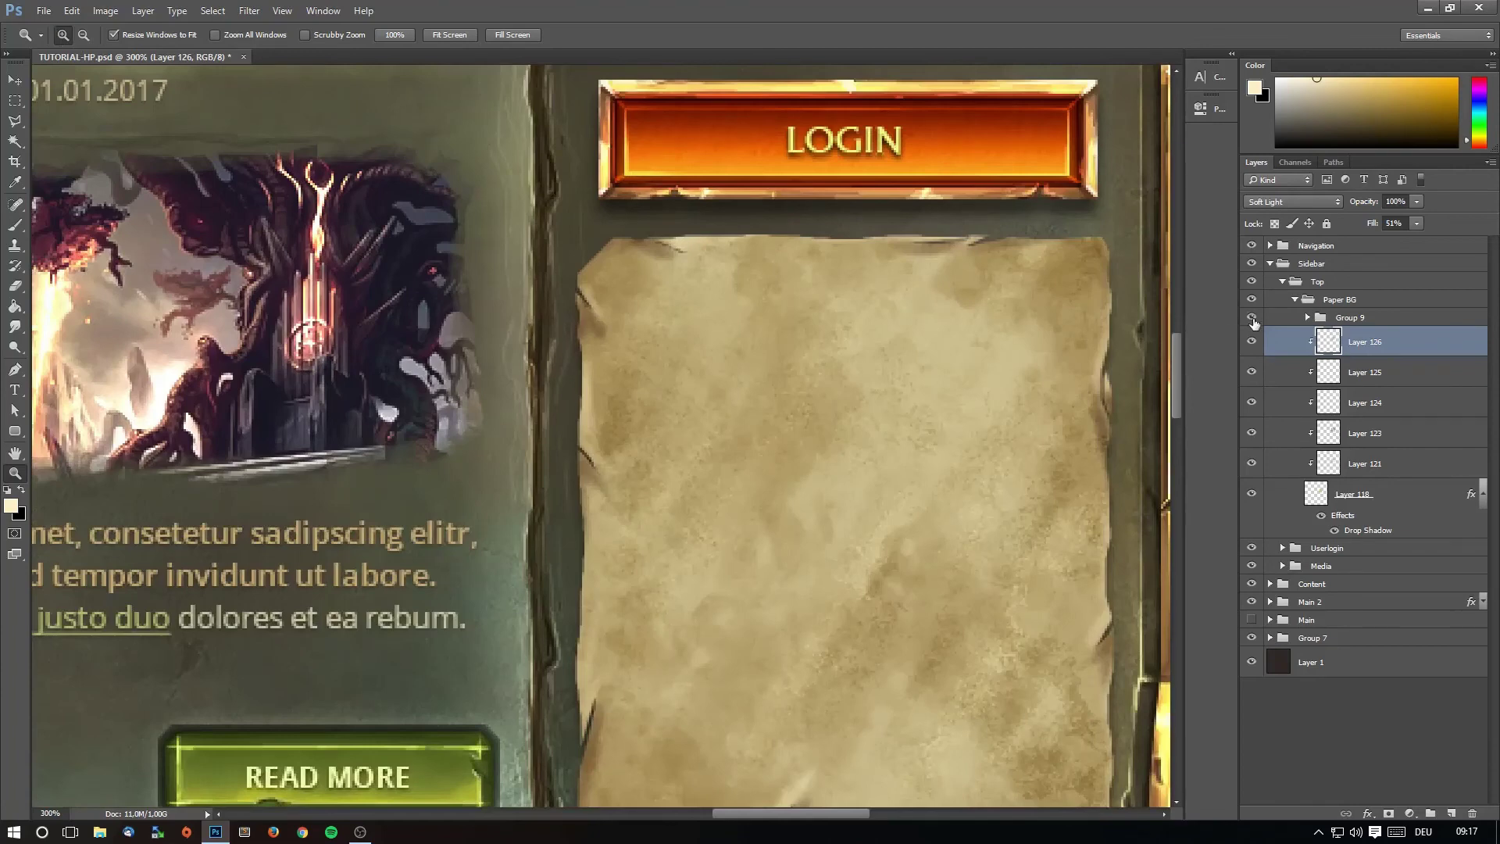
Expand Group 9 and compare the corner Layers 119 and 120 by toggling their visibility.
click(1310, 317)
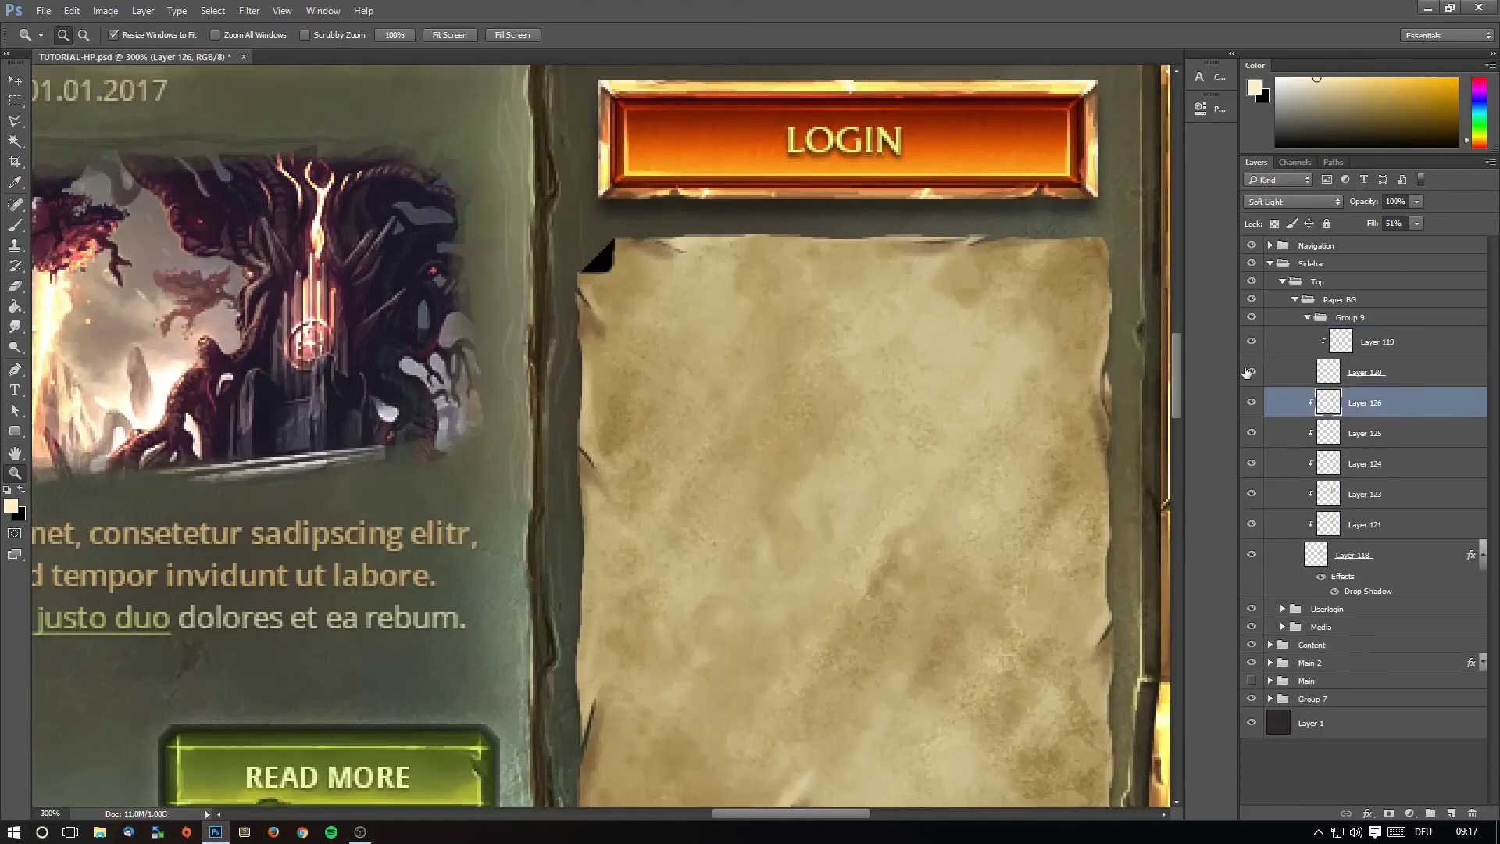
click(1252, 371)
click(1252, 347)
click(1250, 369)
drag(837, 812, 868, 813)
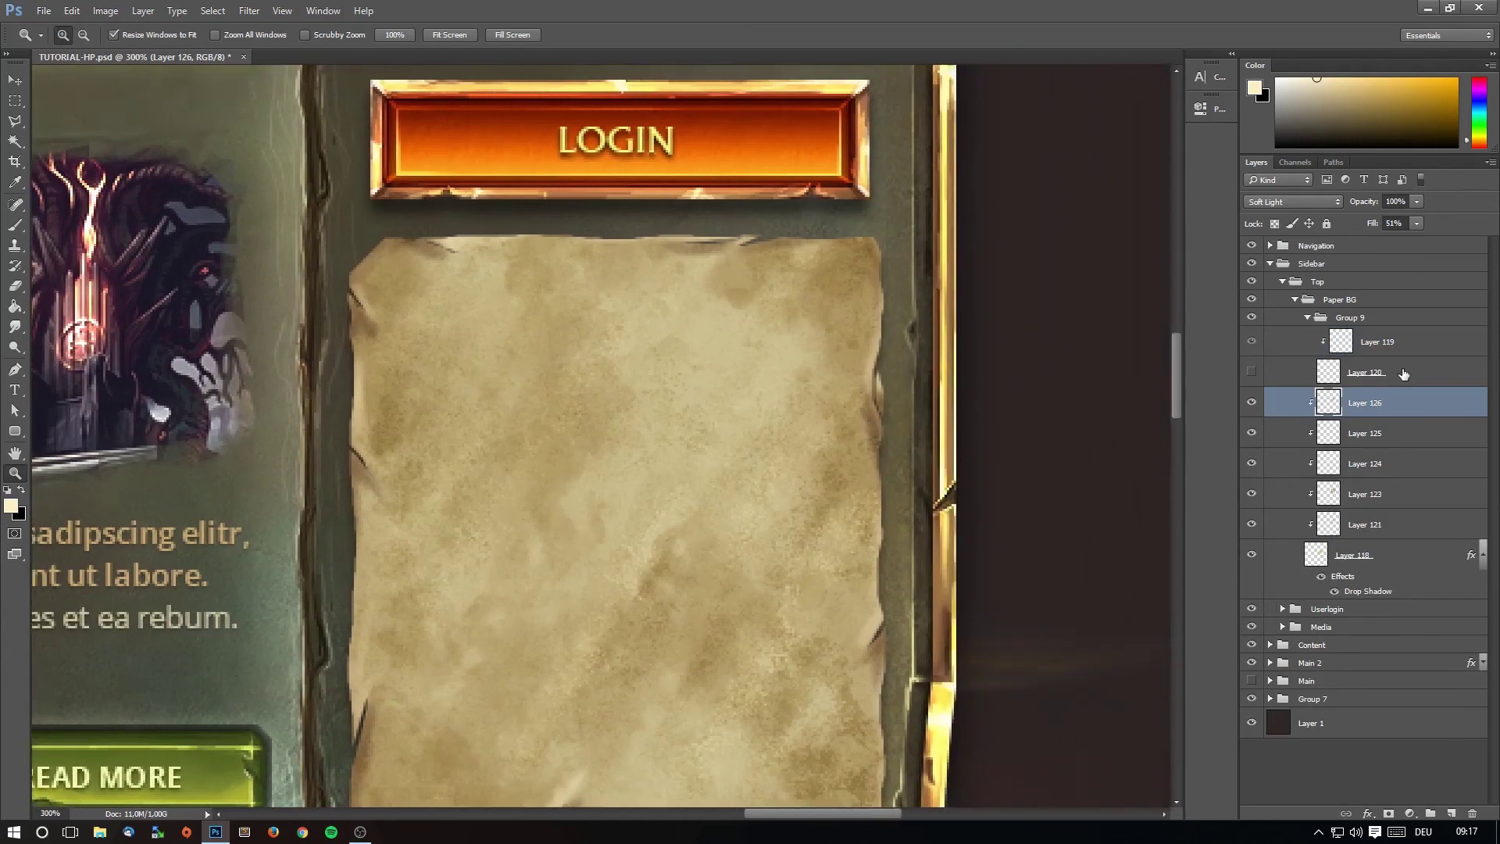
click(1404, 373)
click(1429, 813)
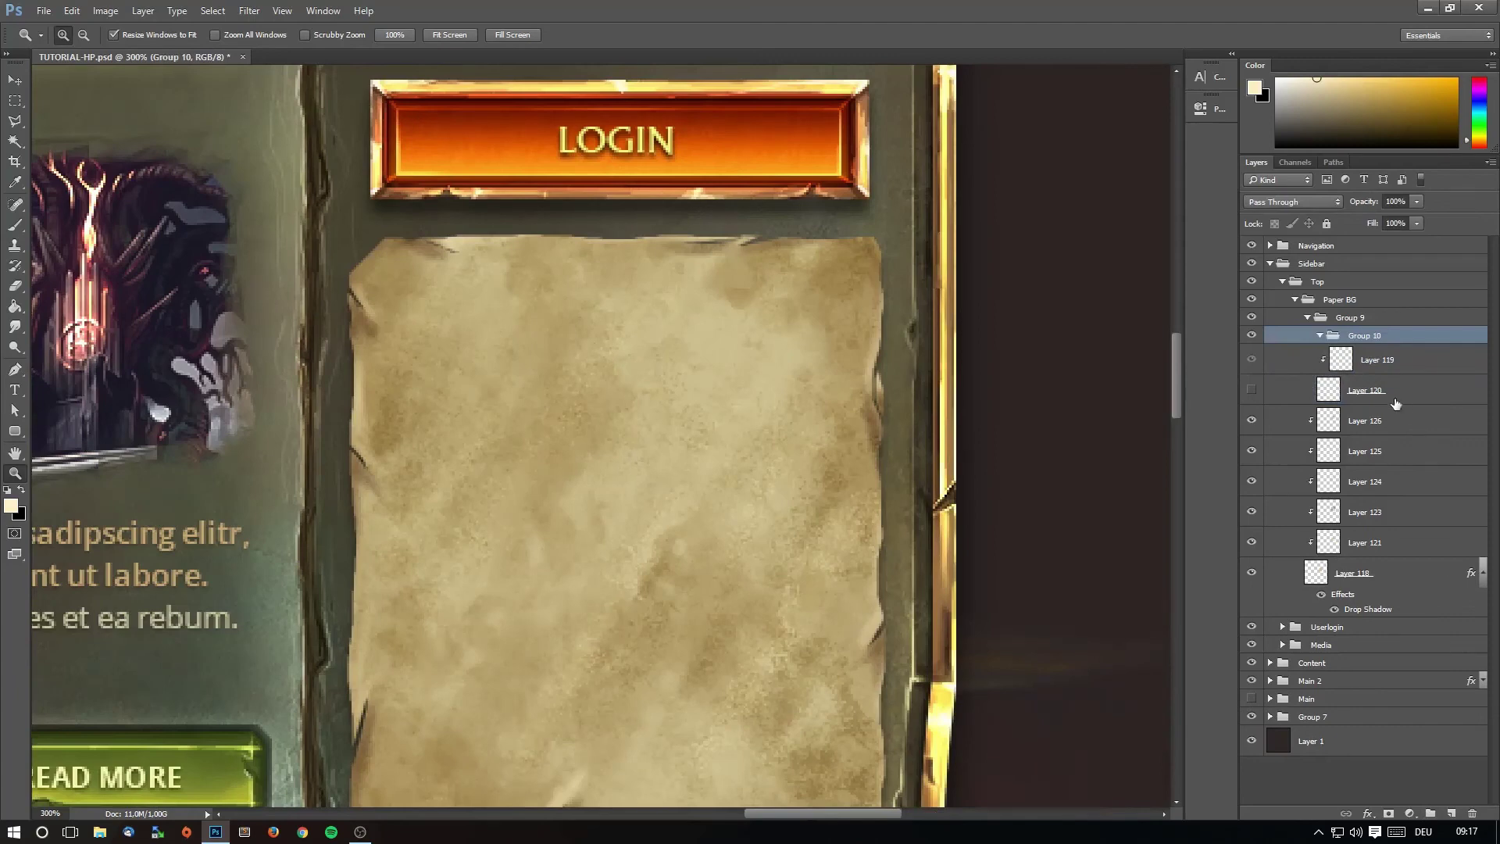
key(ctrl+shift+g)
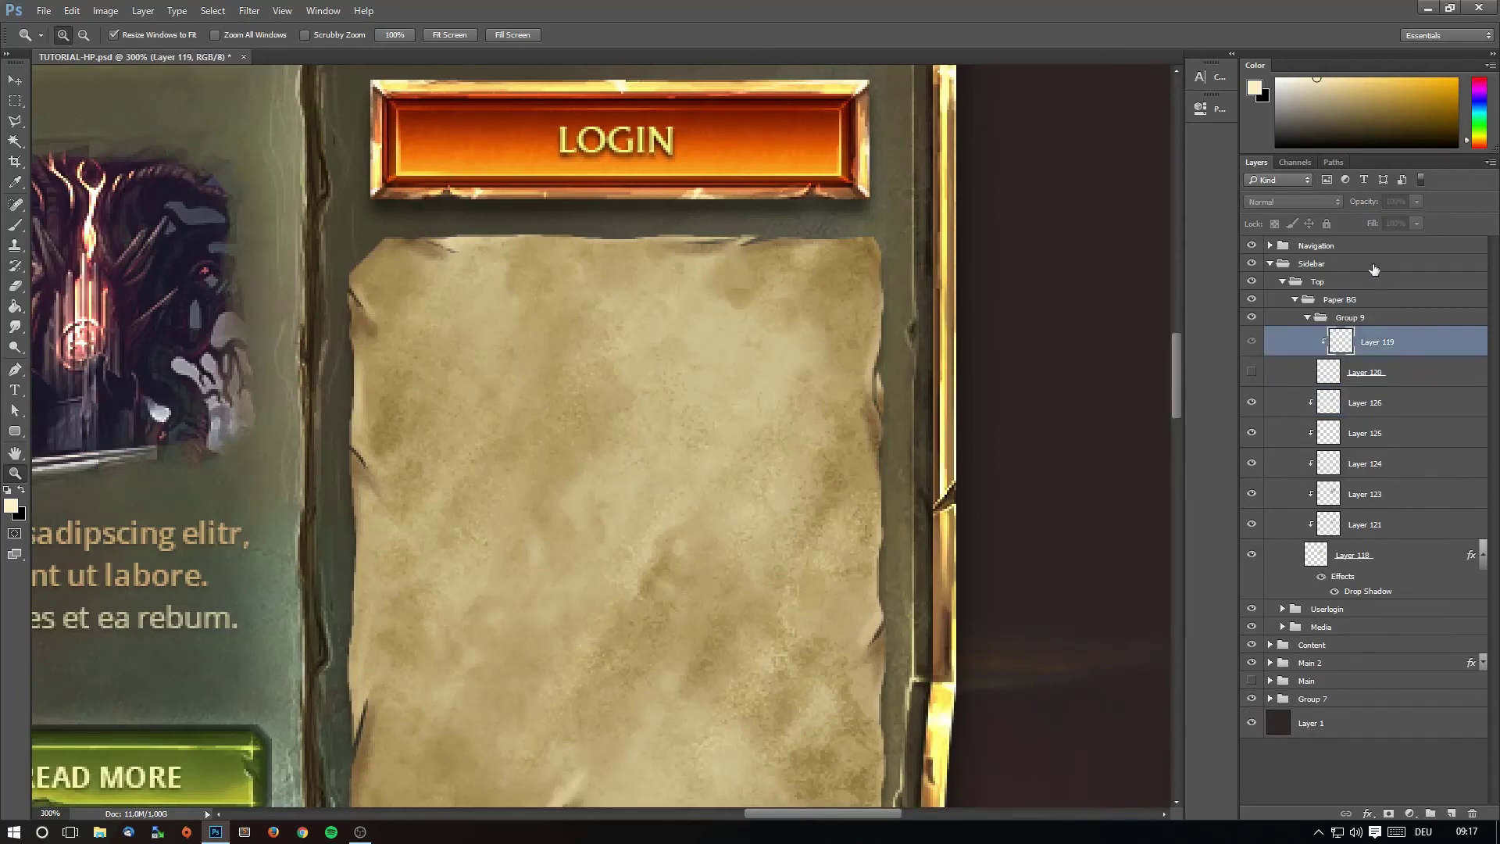
Add Layer 127 at the top and fill it with the merged image using Apply Image.
click(1366, 247)
click(1452, 813)
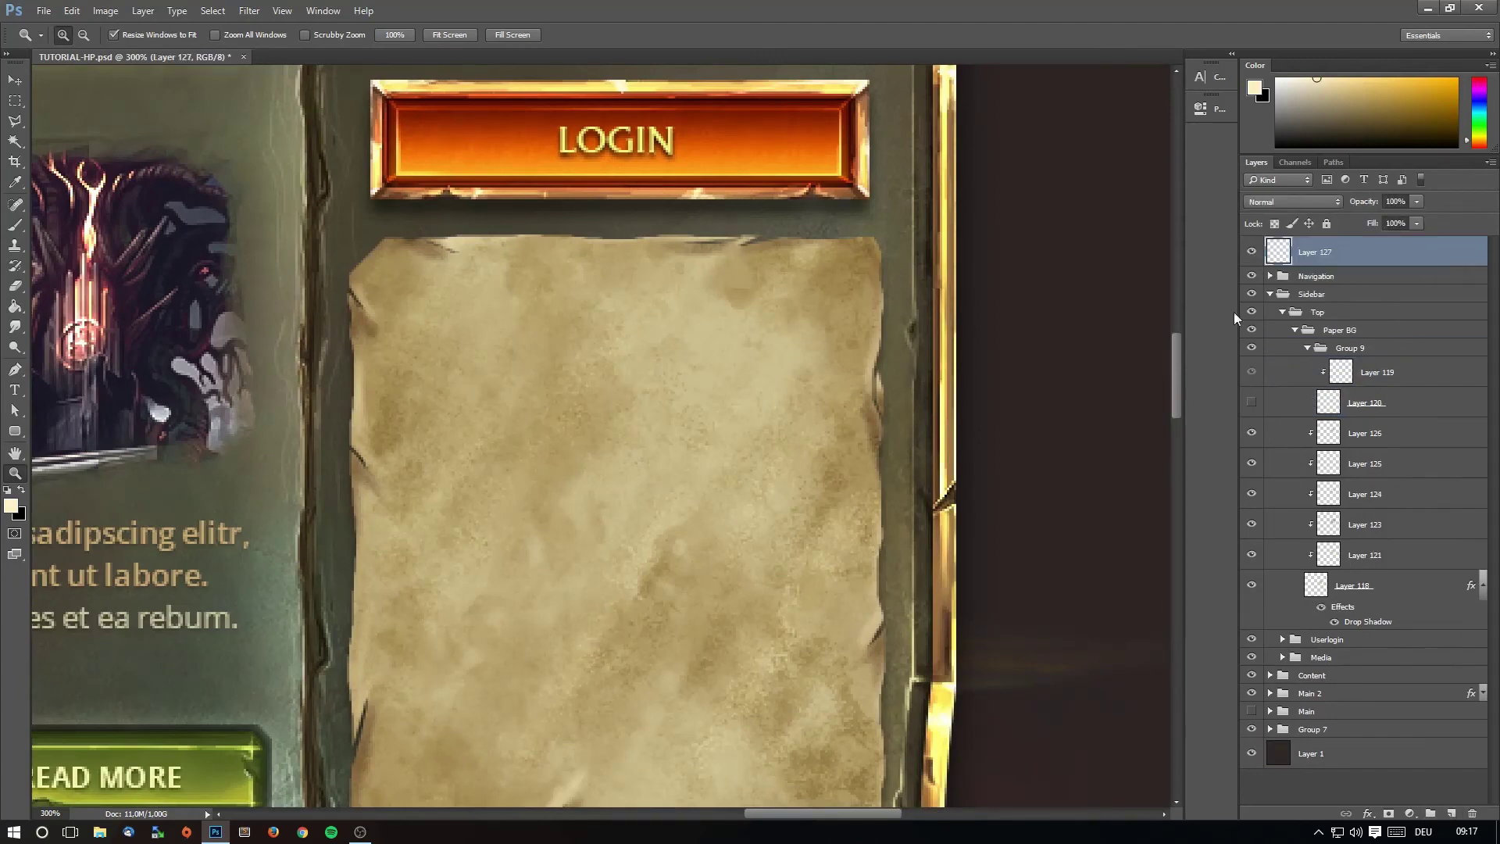
click(131, 10)
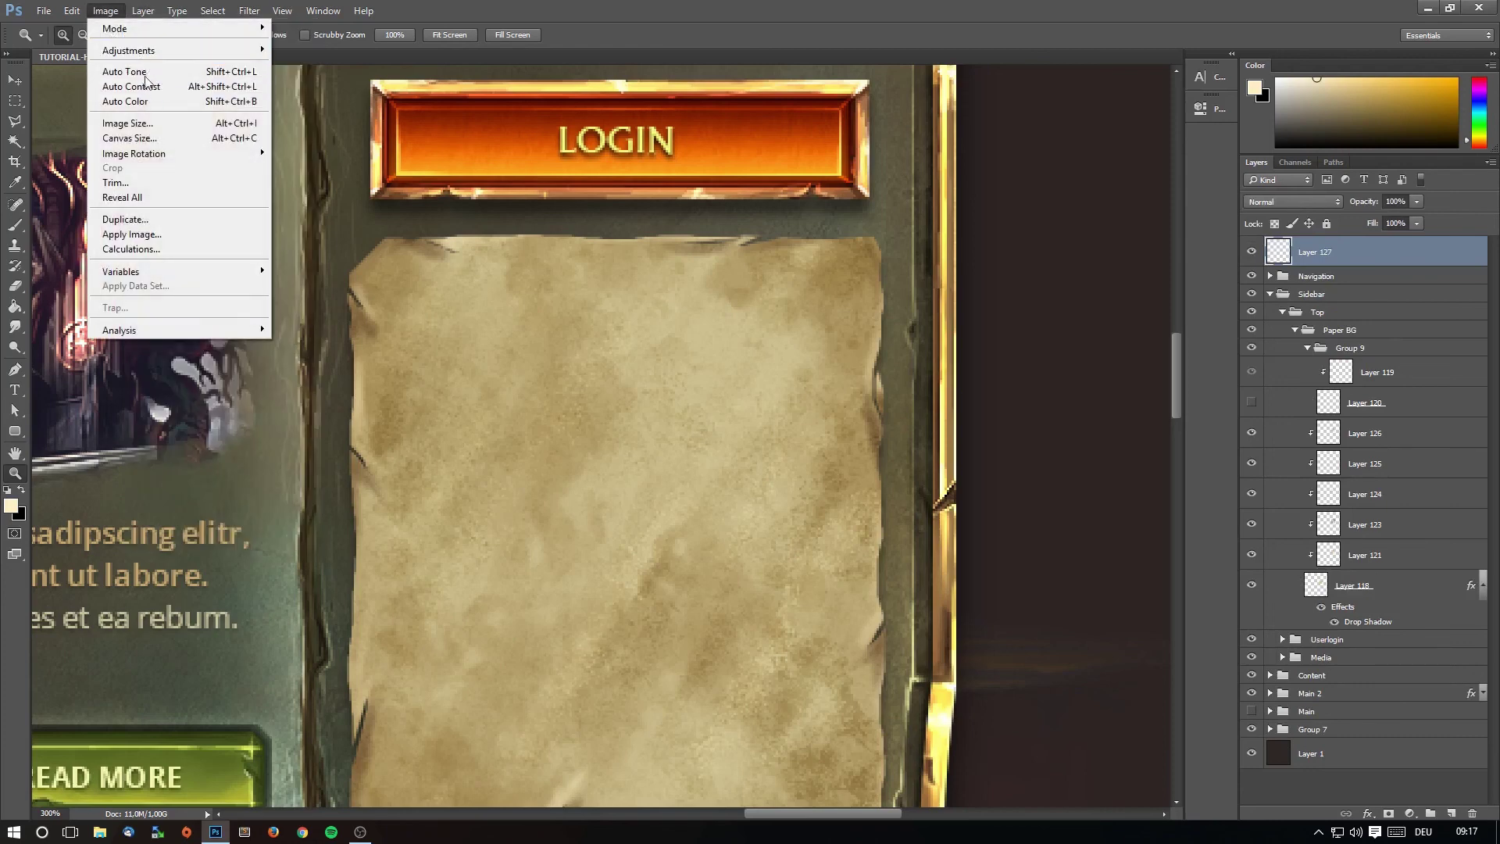
click(131, 234)
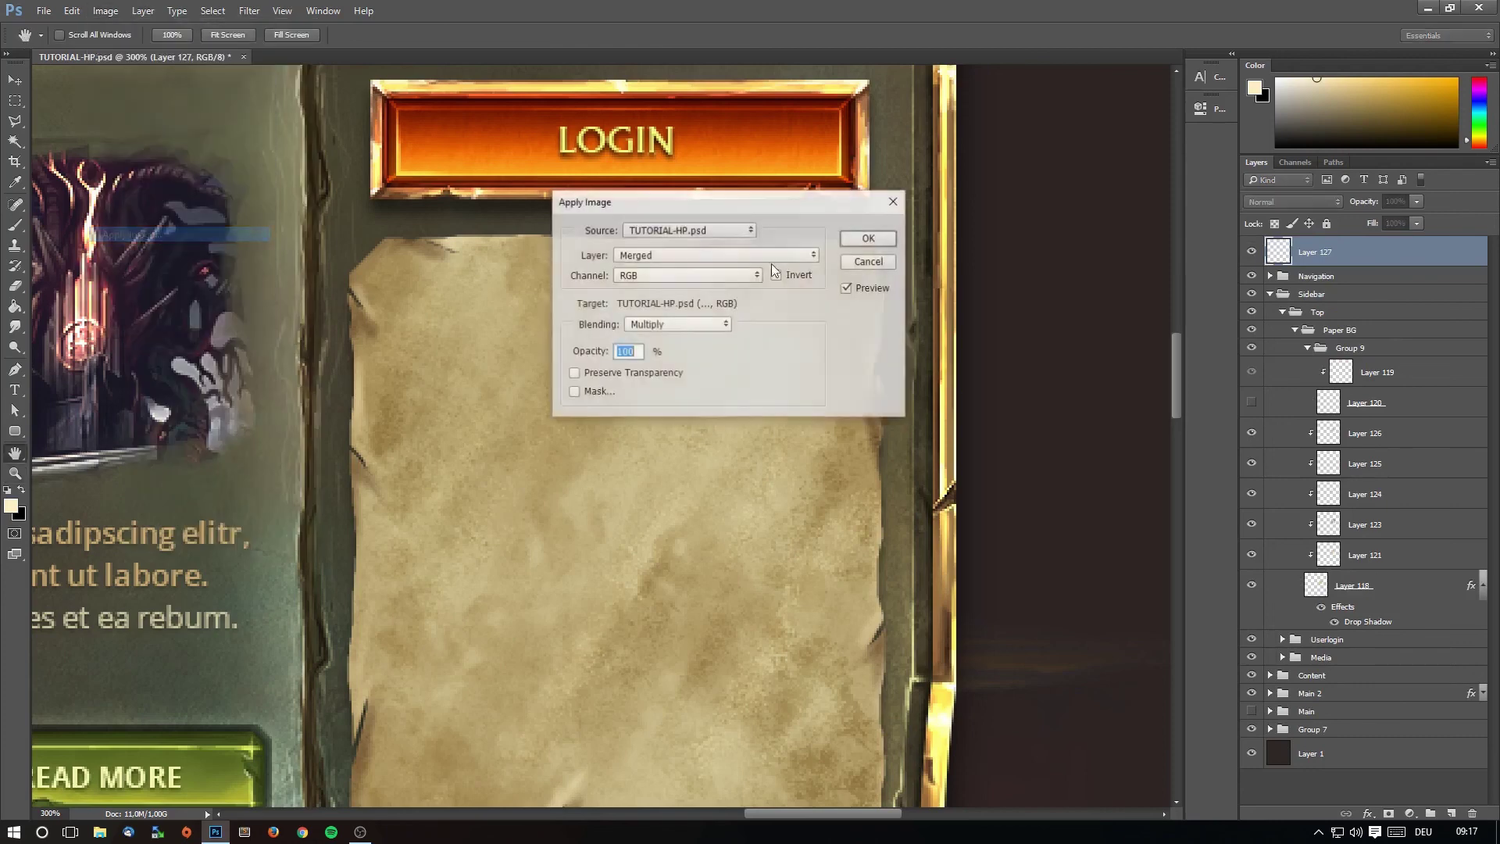
click(861, 236)
key(z)
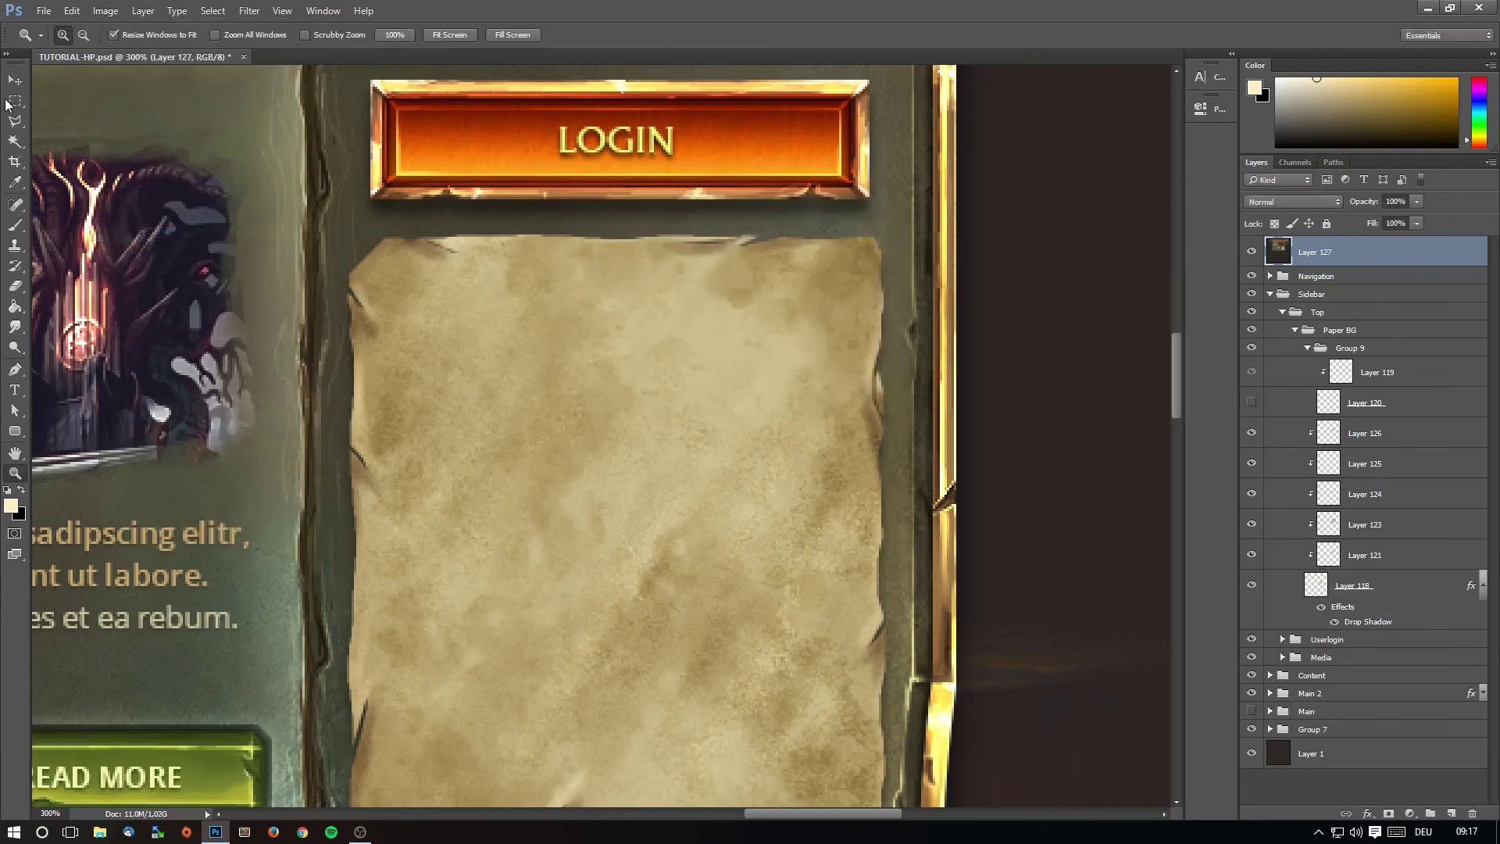
Marquee a clean parchment patch and copy it onto its own Layer 128.
click(10, 101)
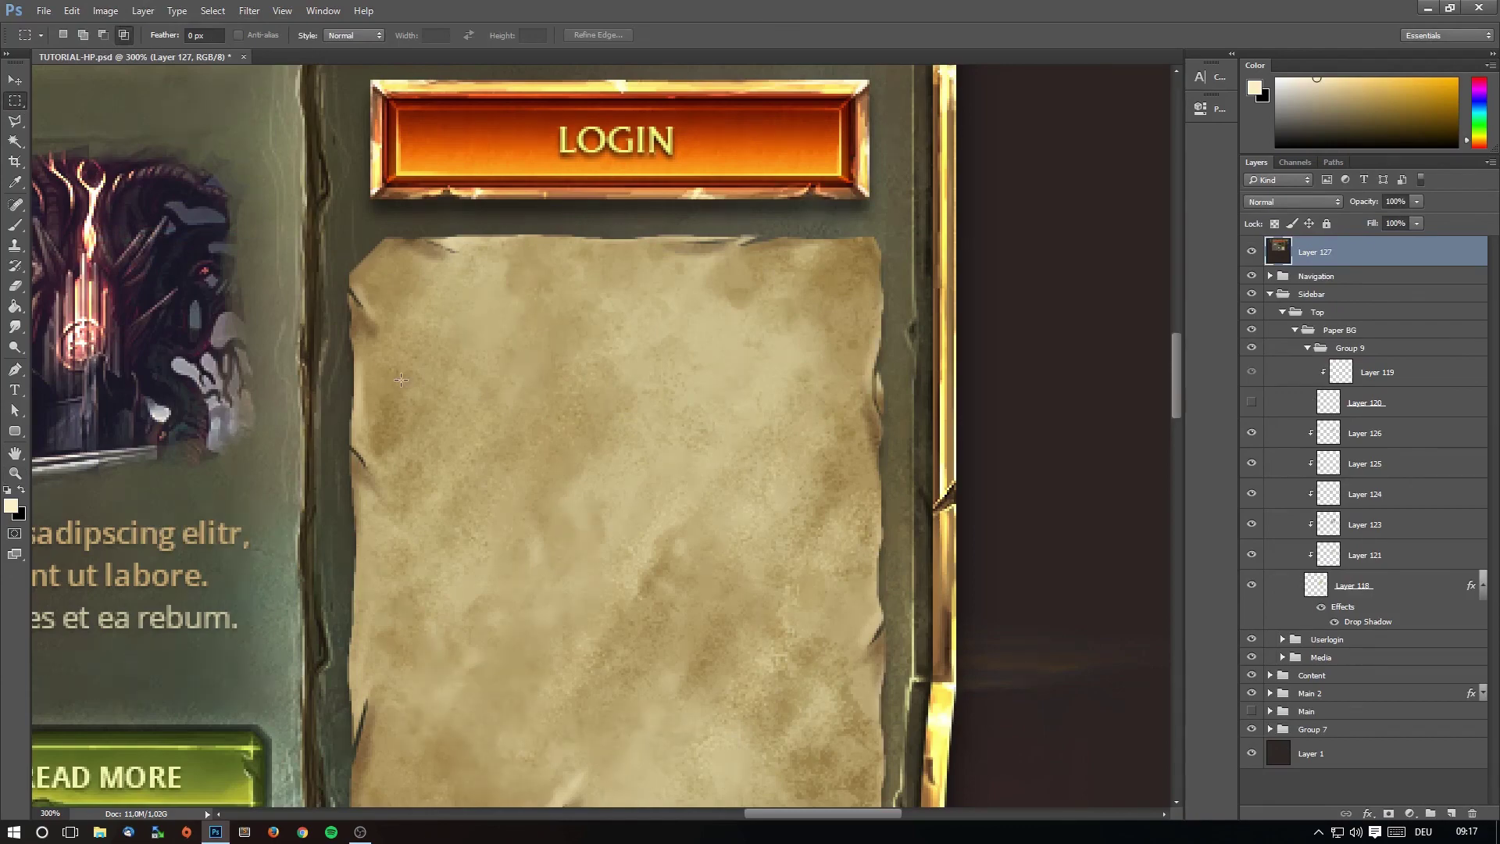
scroll(388, 376, down, 3)
drag(753, 529, 853, 653)
drag(435, 250, 545, 360)
click(397, 255)
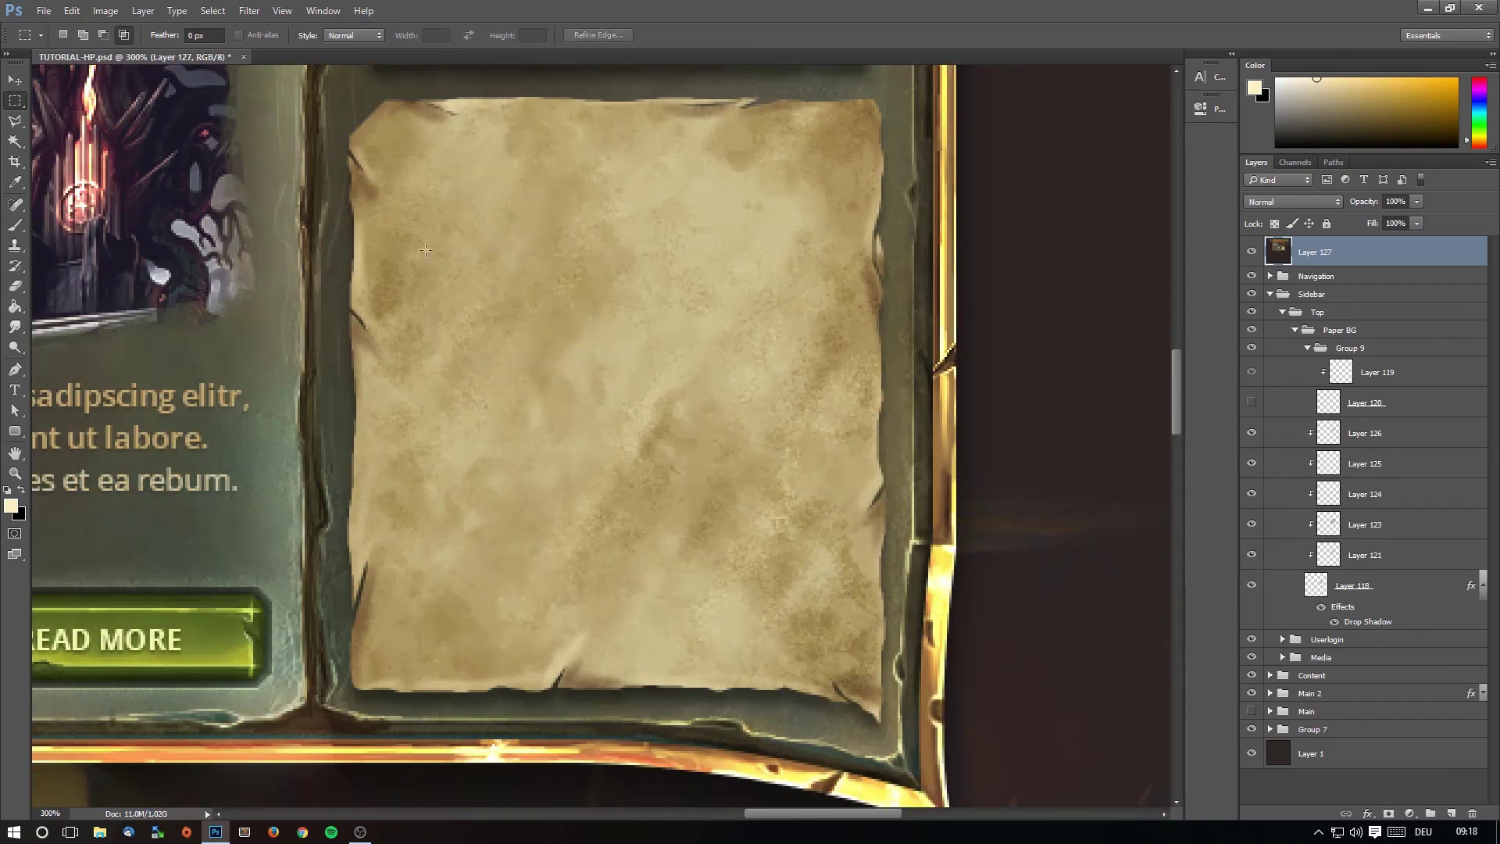
drag(727, 128, 809, 226)
drag(611, 406, 720, 525)
click(1251, 251)
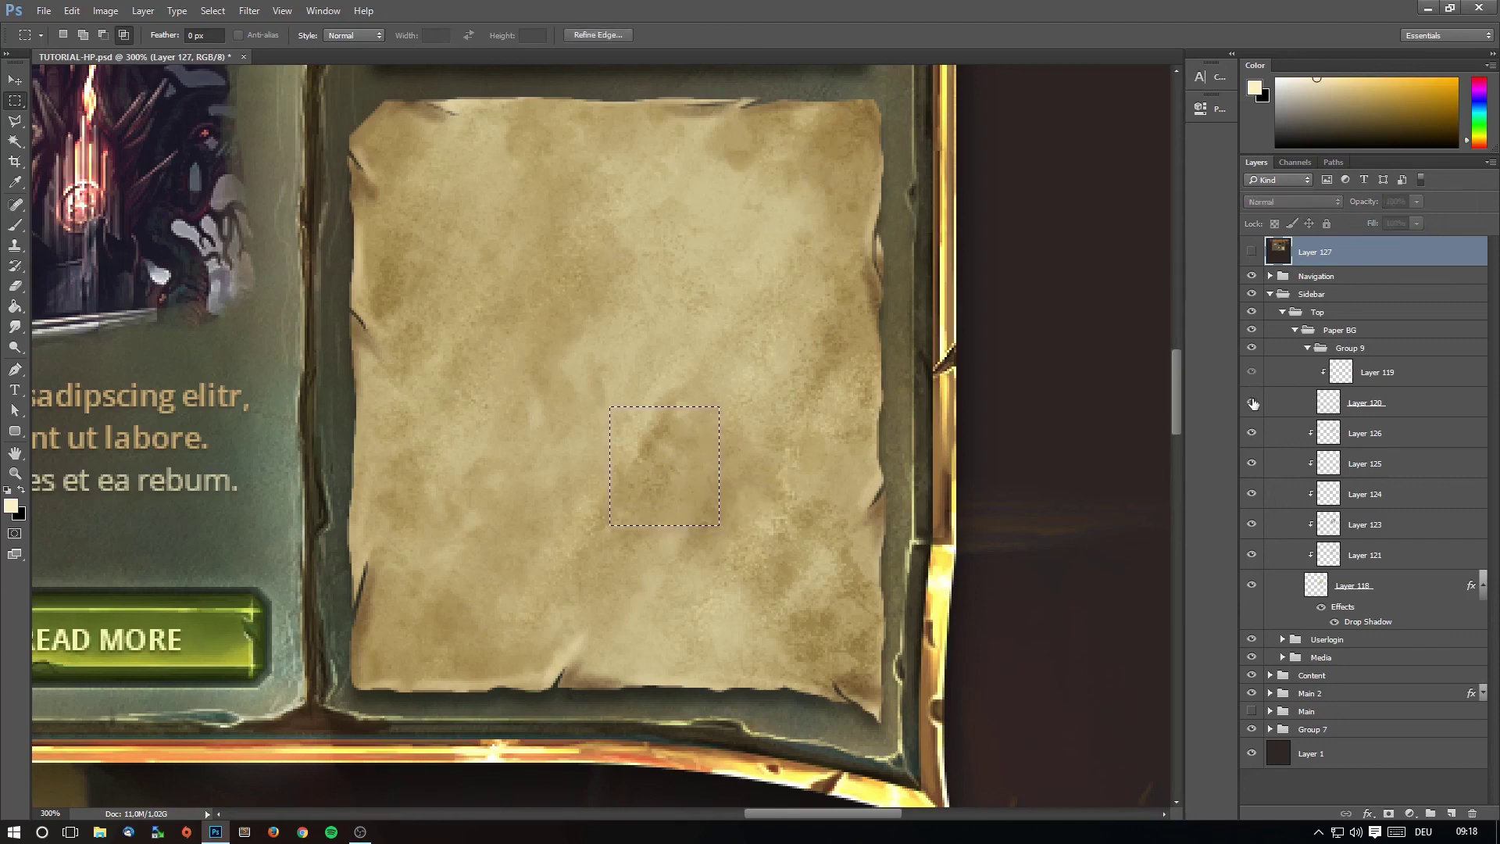
click(1387, 374)
key(ctrl+shift+alt+n)
key(ctrl+d)
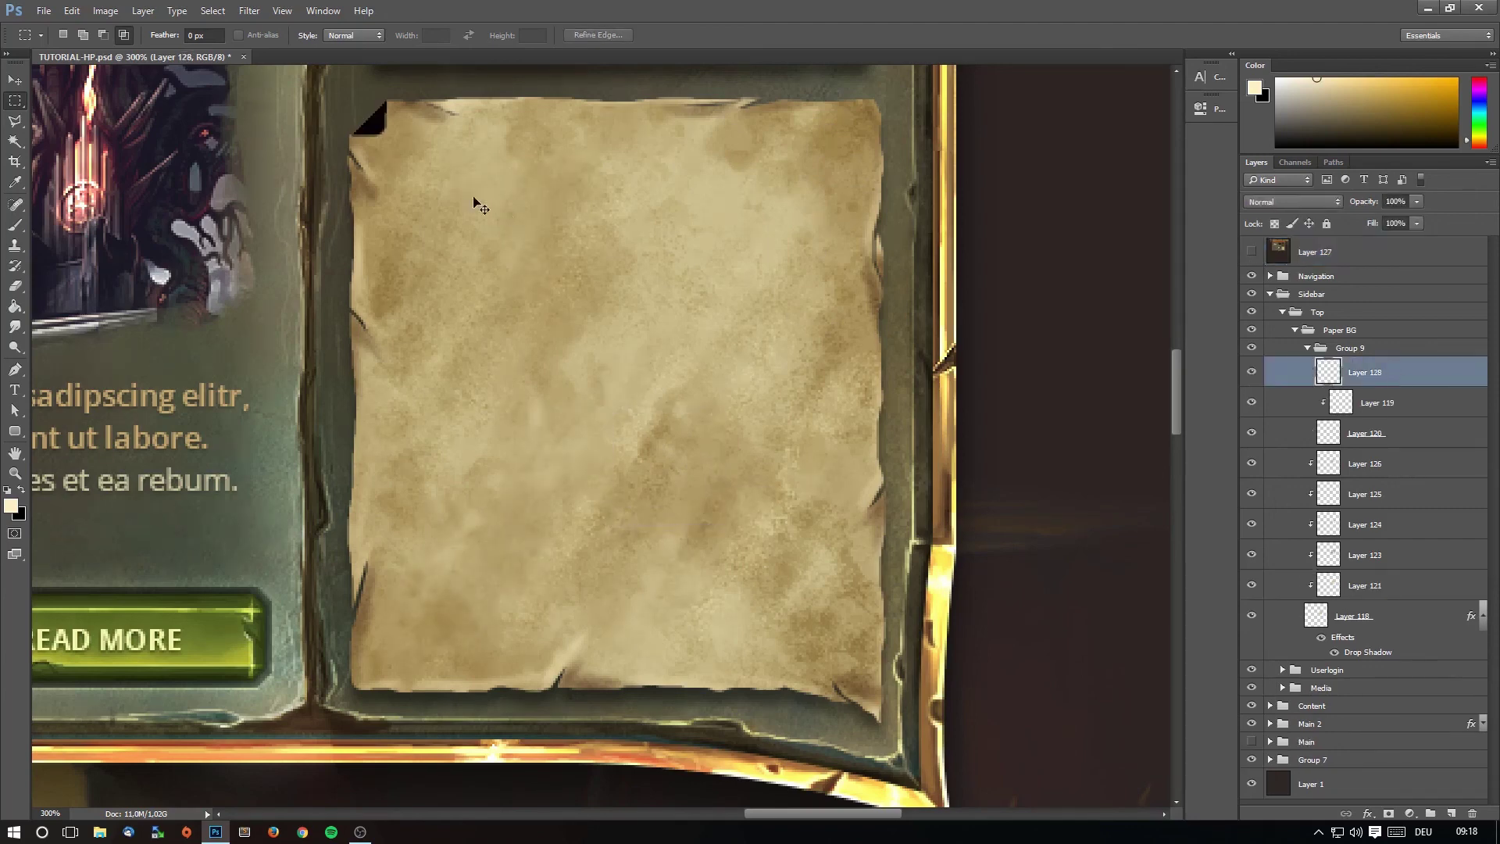
Move the patch to the paper's top-left corner and clip Layer 128 to the paper.
key(v)
drag(851, 538, 561, 205)
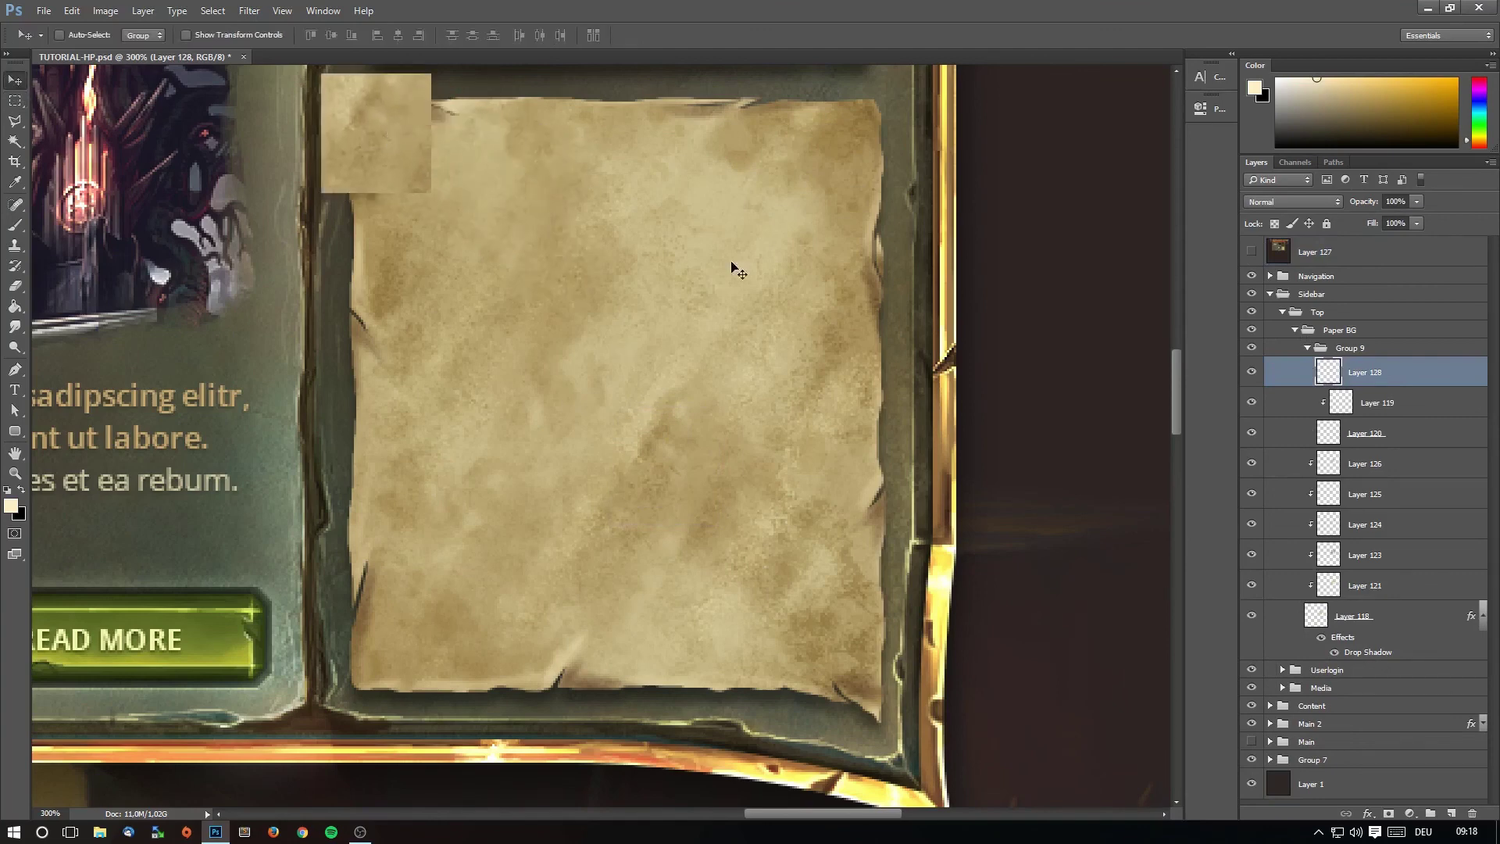
right_click(1391, 372)
click(1265, 432)
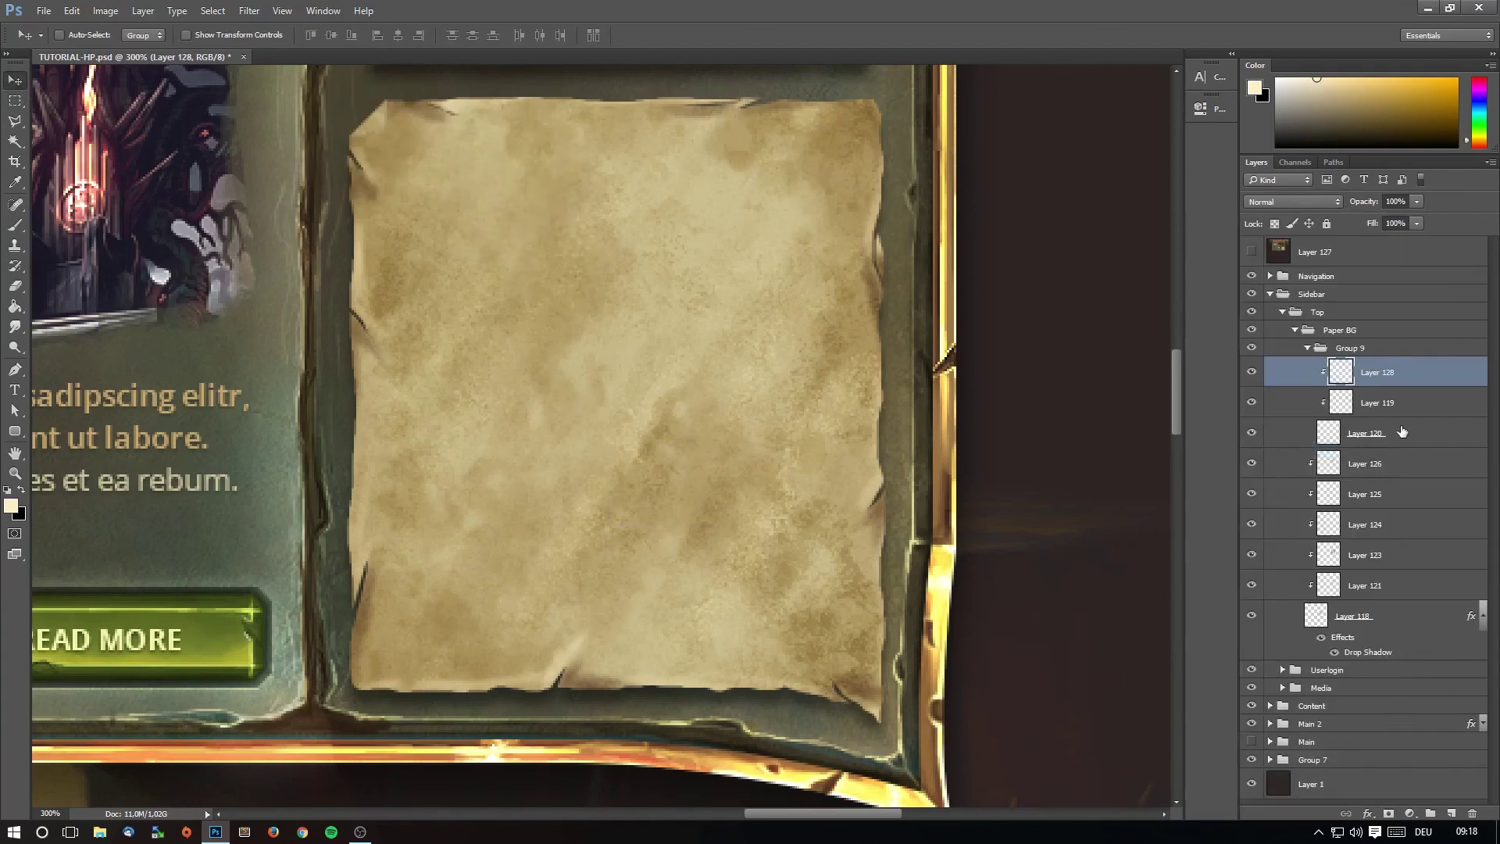
drag(628, 205, 658, 238)
Delete Layer 119 and zoom in on the paper's top-left corner.
click(1391, 403)
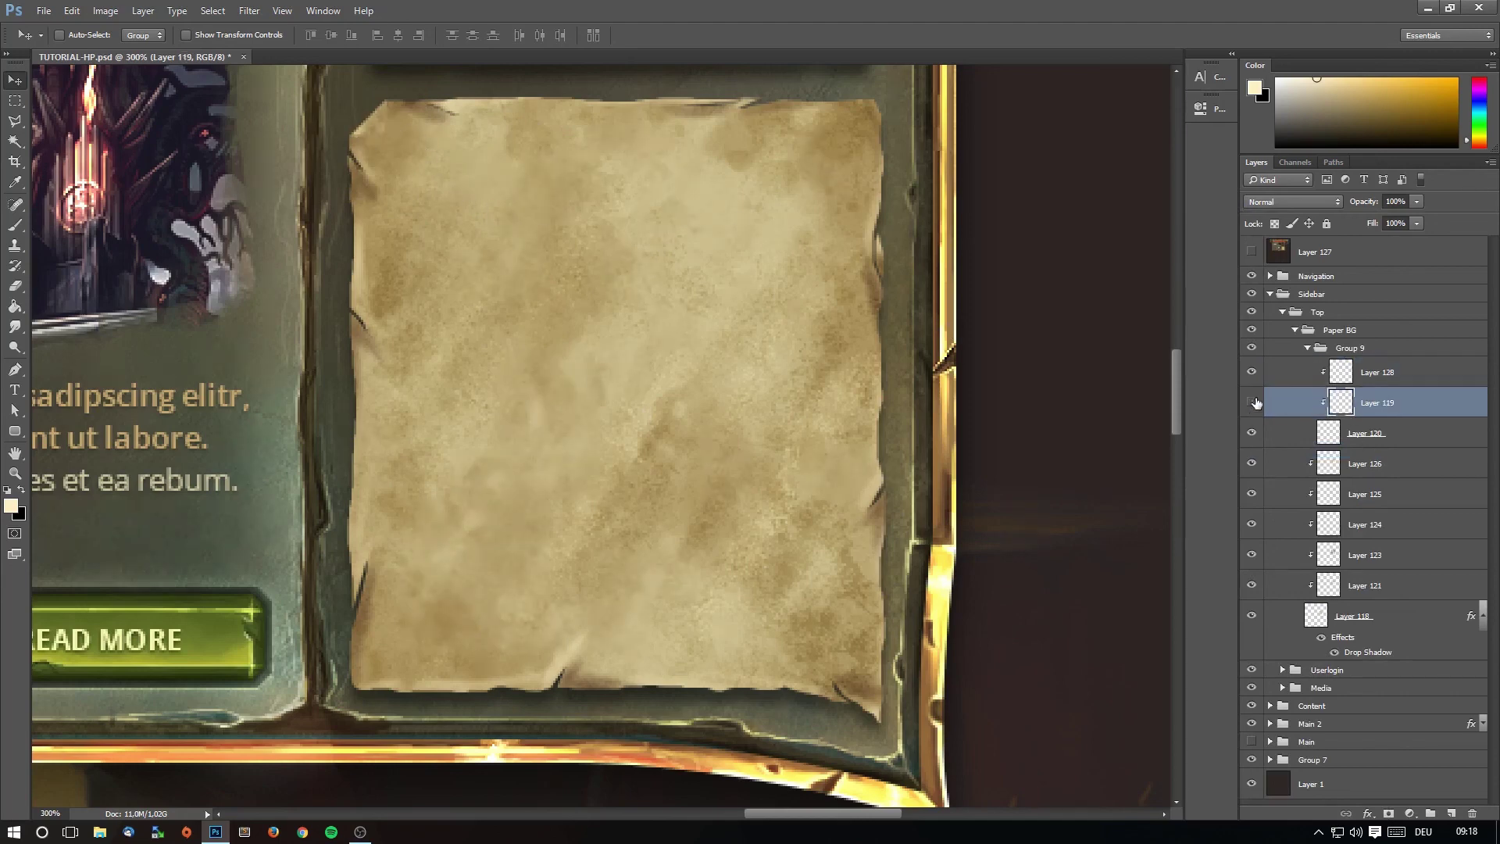
click(1253, 403)
key(Delete)
key(Delete)
click(1307, 348)
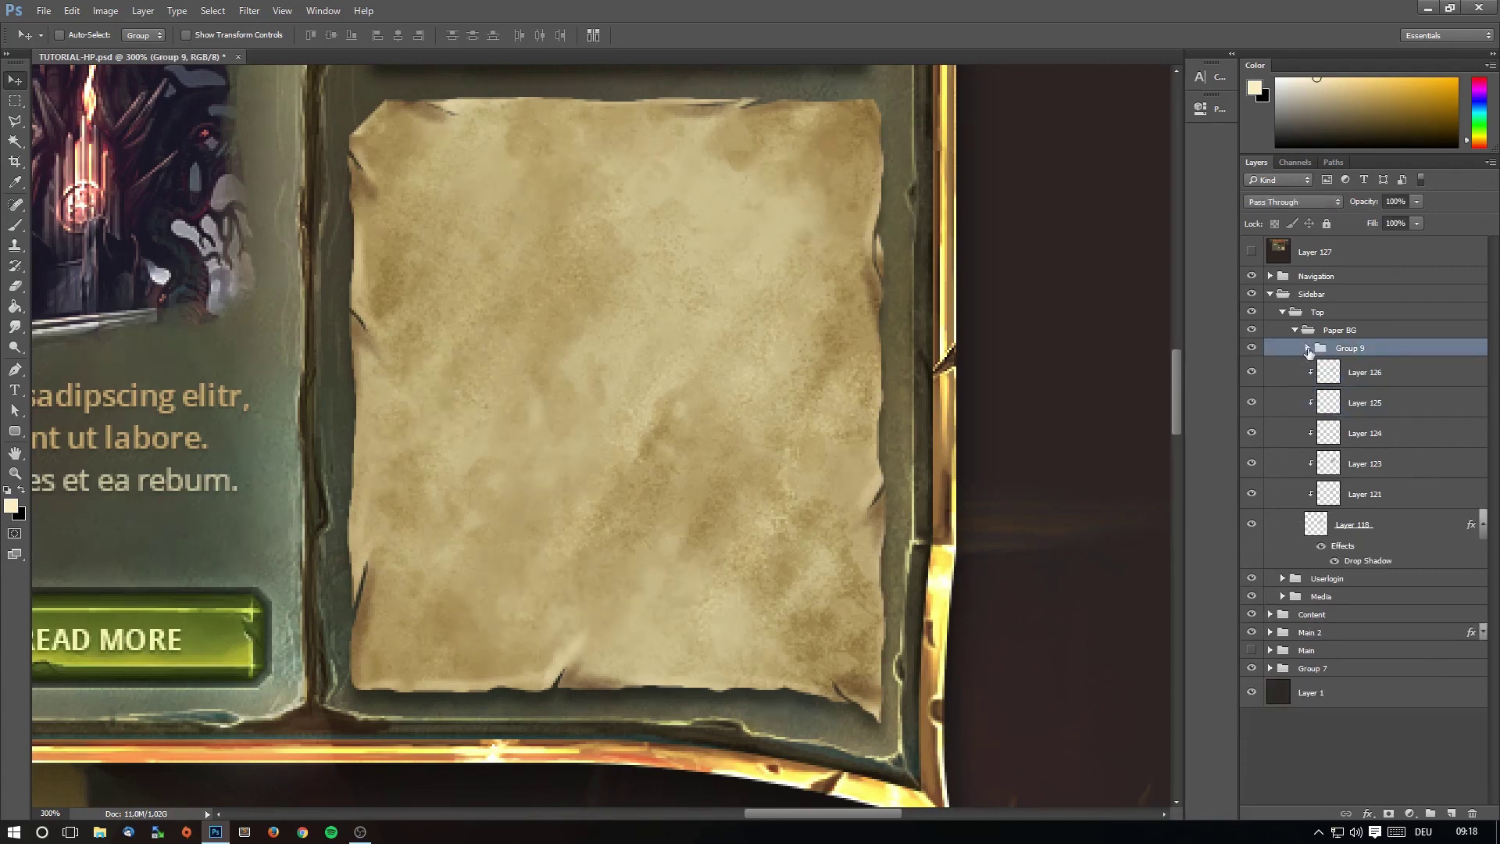
click(16, 474)
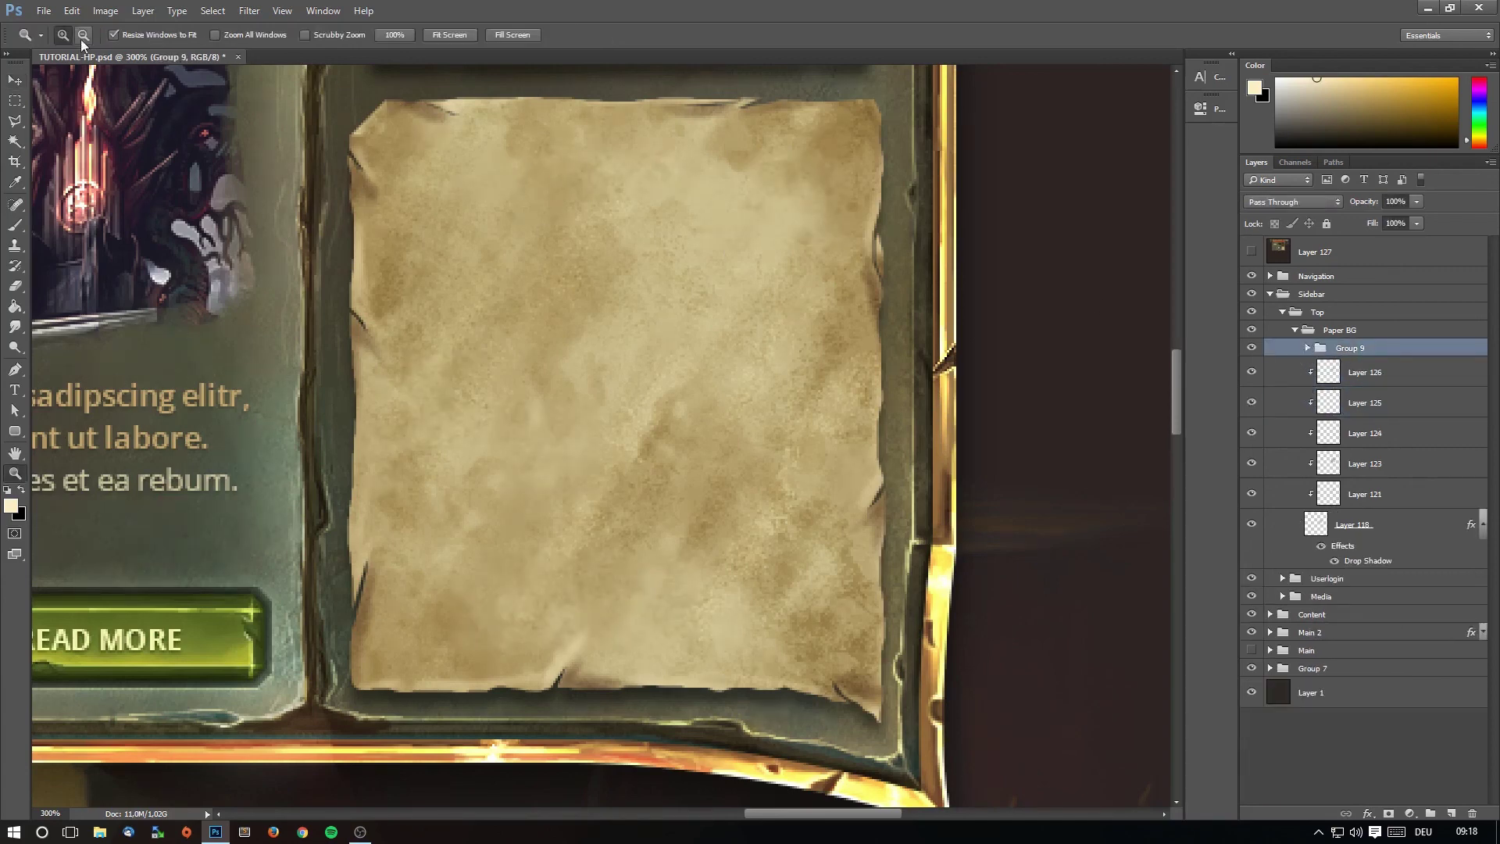
click(394, 210)
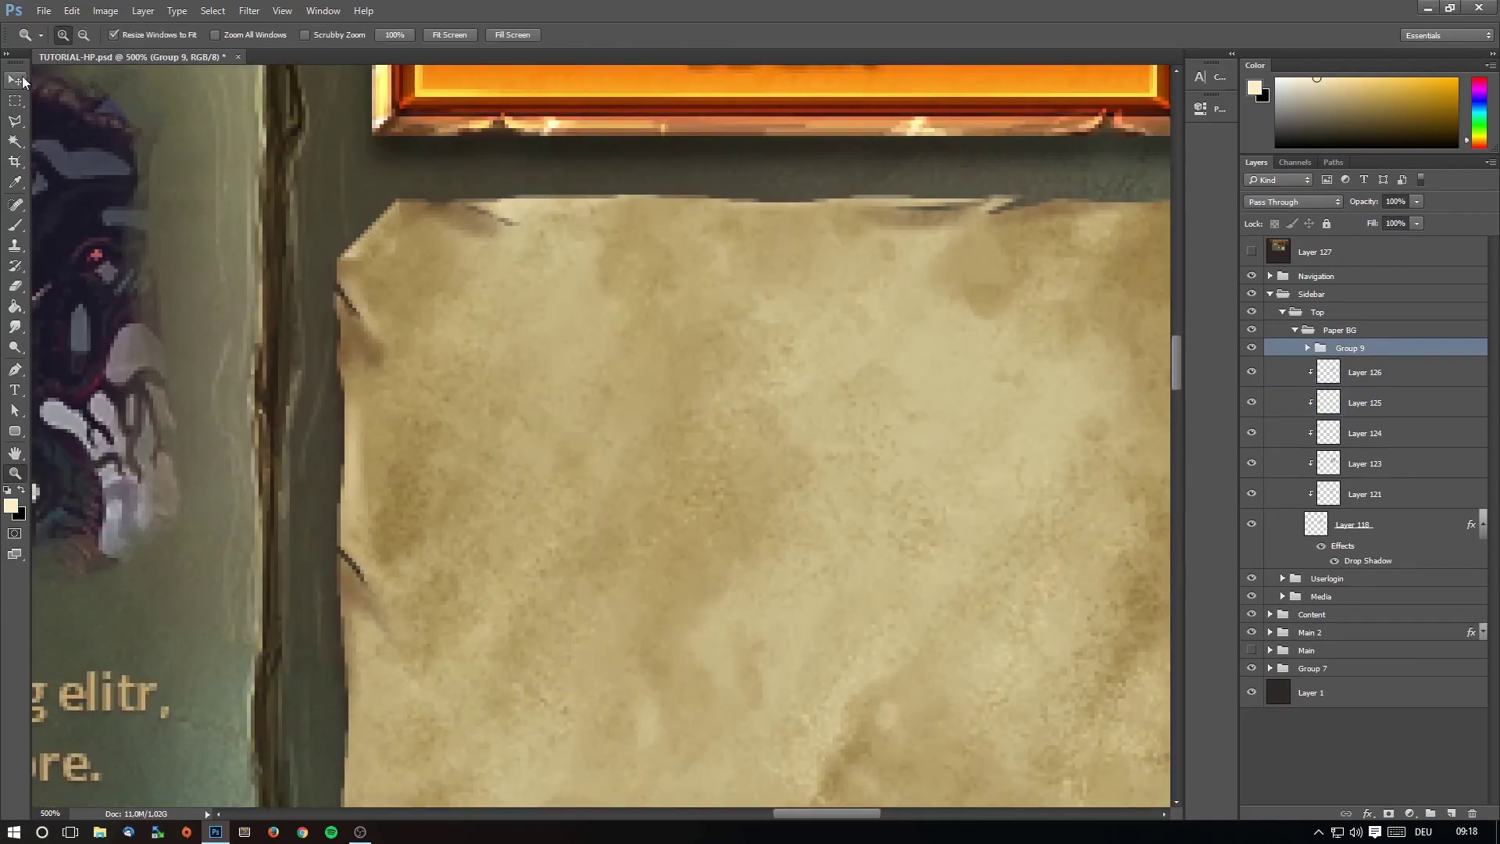
click(22, 81)
Expand Group 9 and reposition Layer 128 within the layer stack.
double_click(1303, 352)
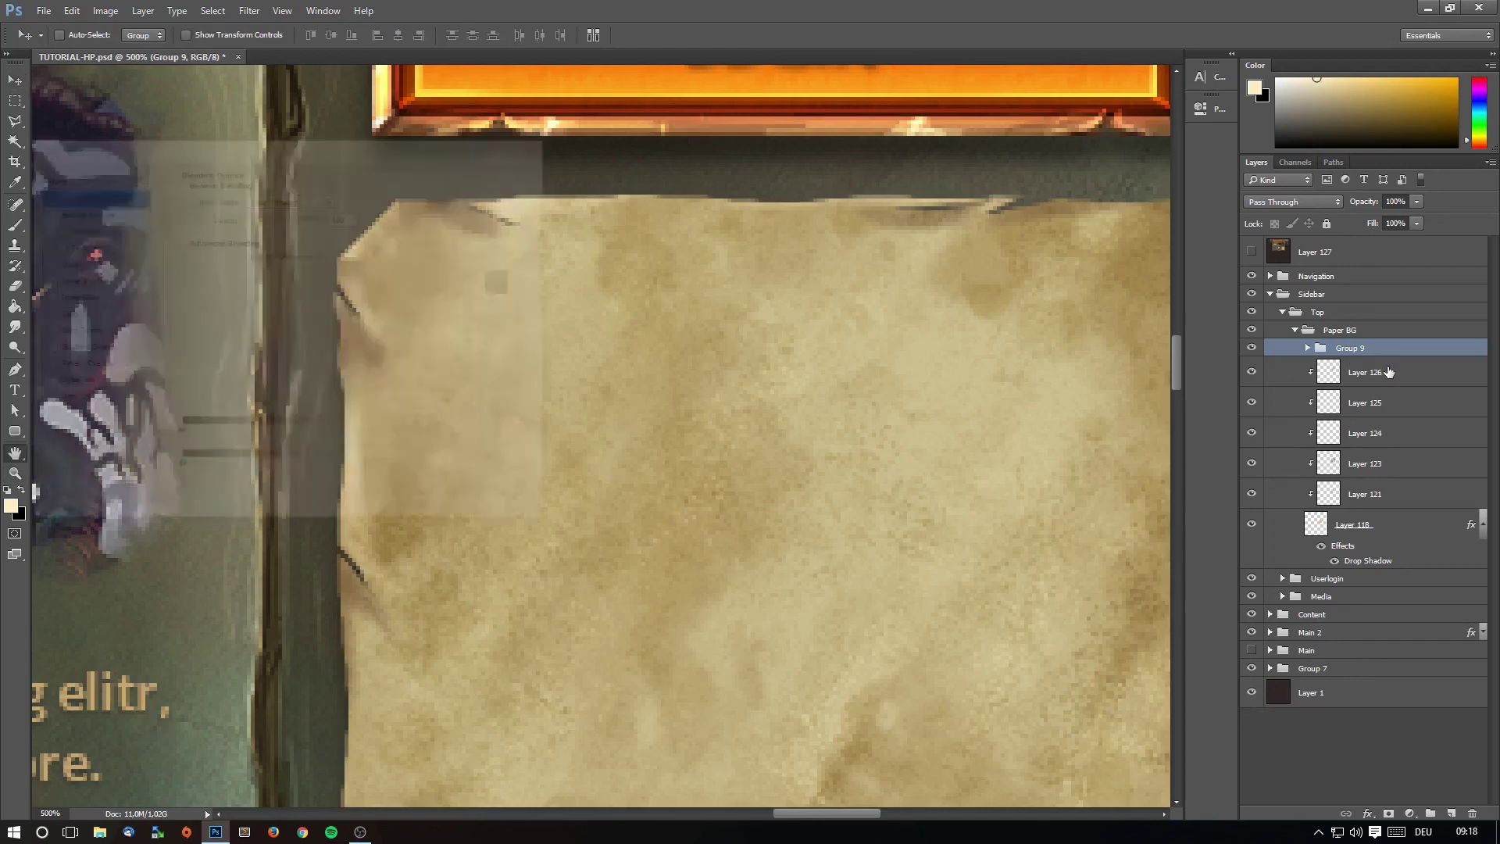
click(1307, 348)
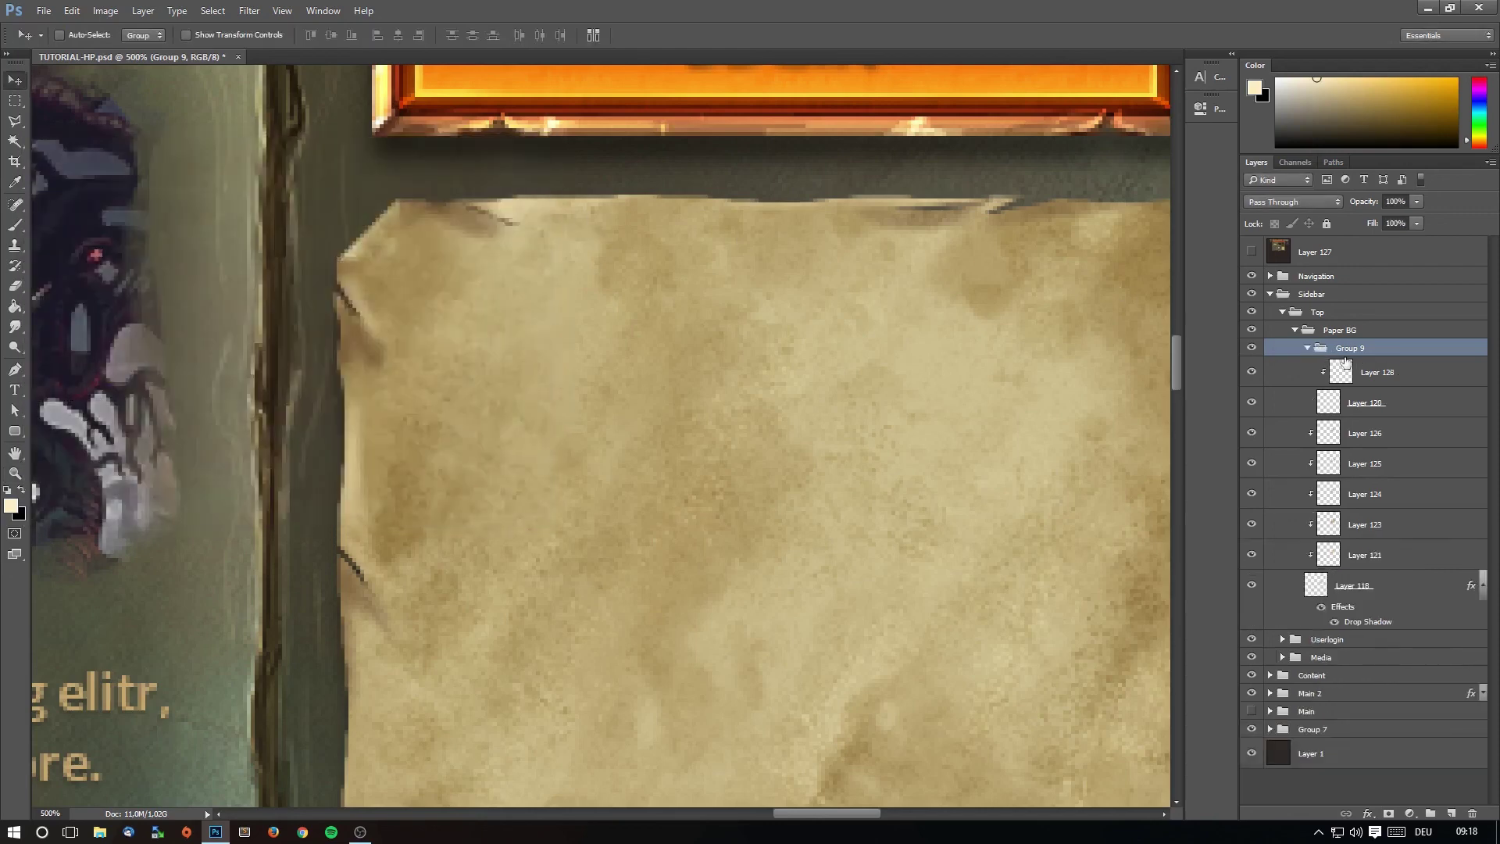
click(1364, 374)
click(1315, 252)
drag(1315, 251, 1356, 341)
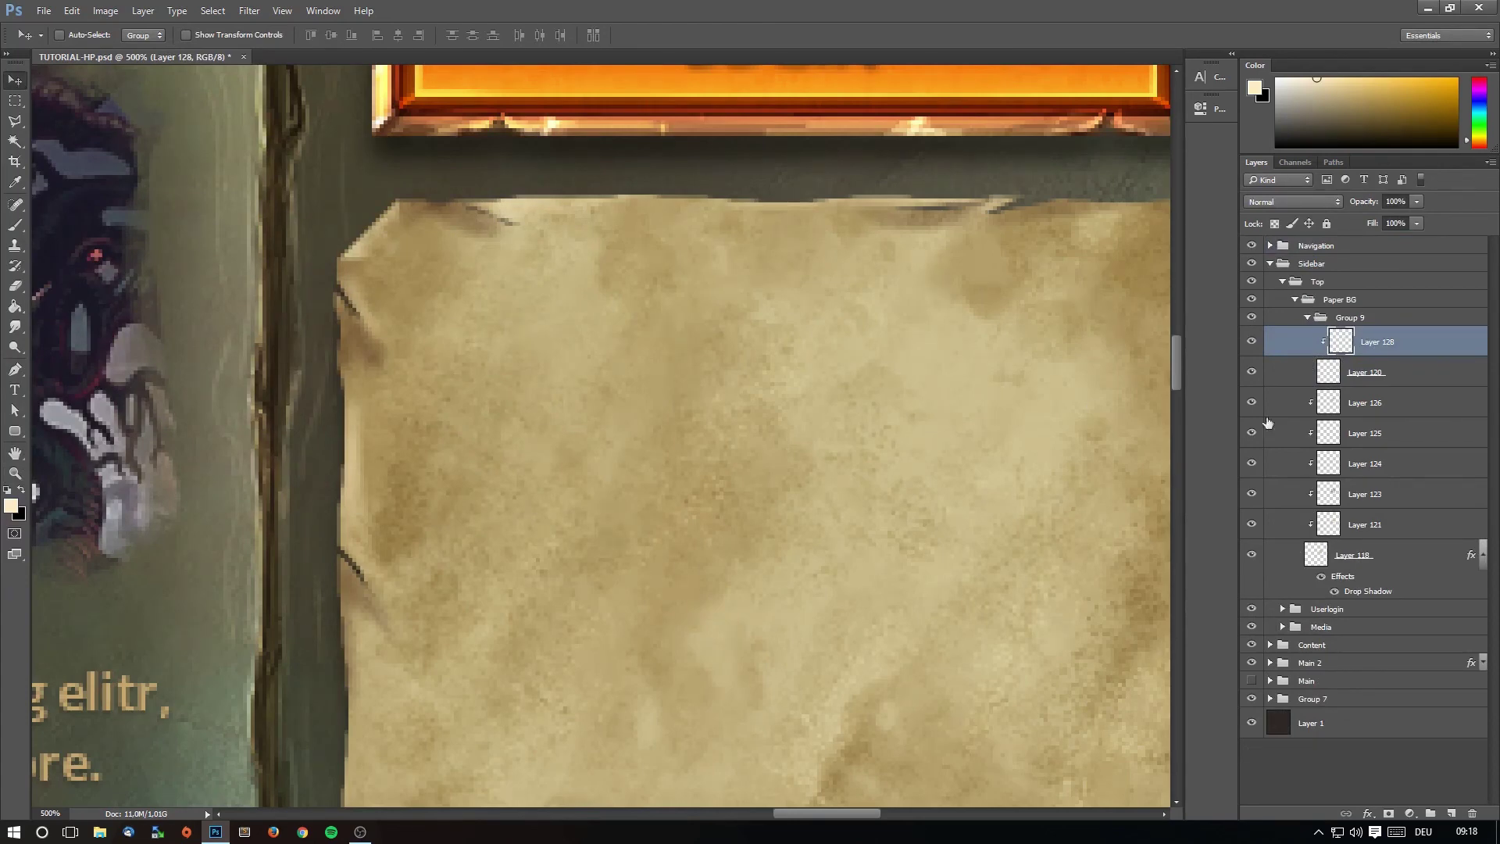
Check the paper background Layer 118, delete Layer 120, and collapse Group 9.
click(1383, 558)
click(1252, 555)
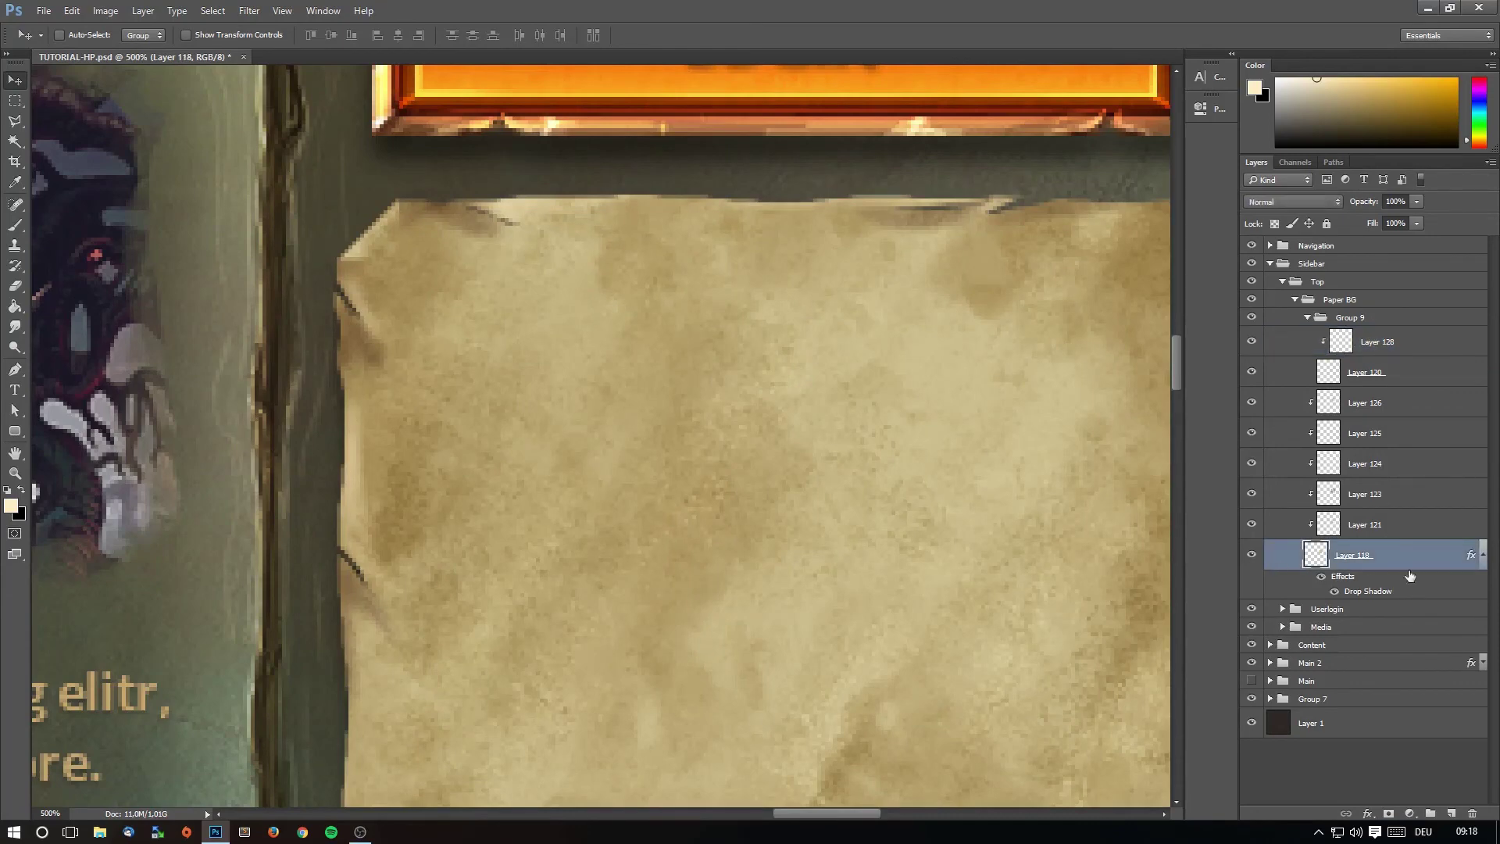
click(1380, 373)
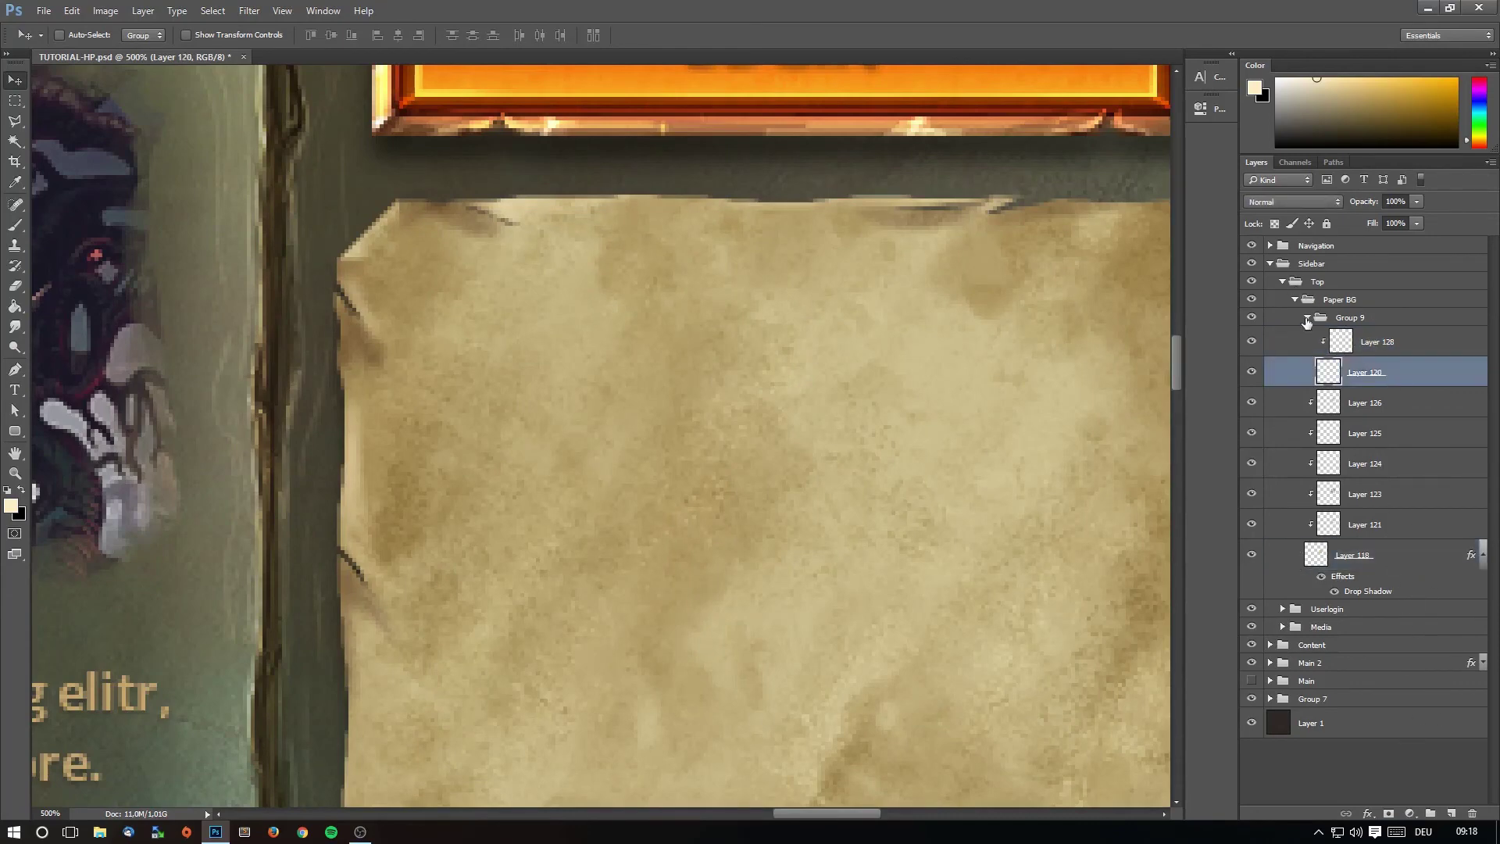
key(Delete)
click(1307, 317)
Add an empty Layer 129 clipped to the paper.
click(1451, 813)
right_click(1387, 342)
click(1281, 449)
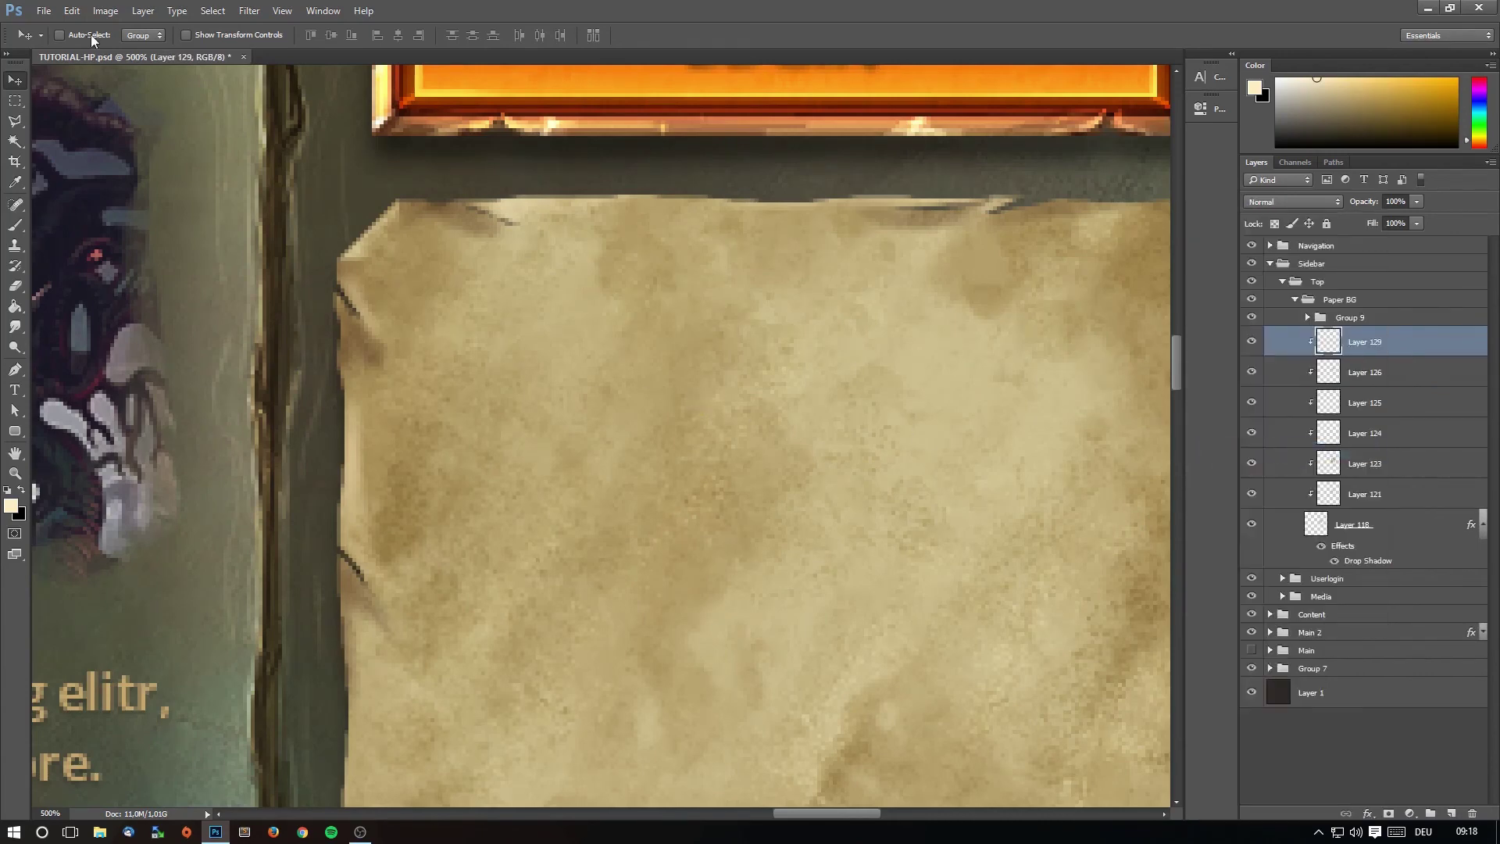
Zoom to 700% on the corner, make black the colour, and size the eraser to 10.
key(z)
click(259, 125)
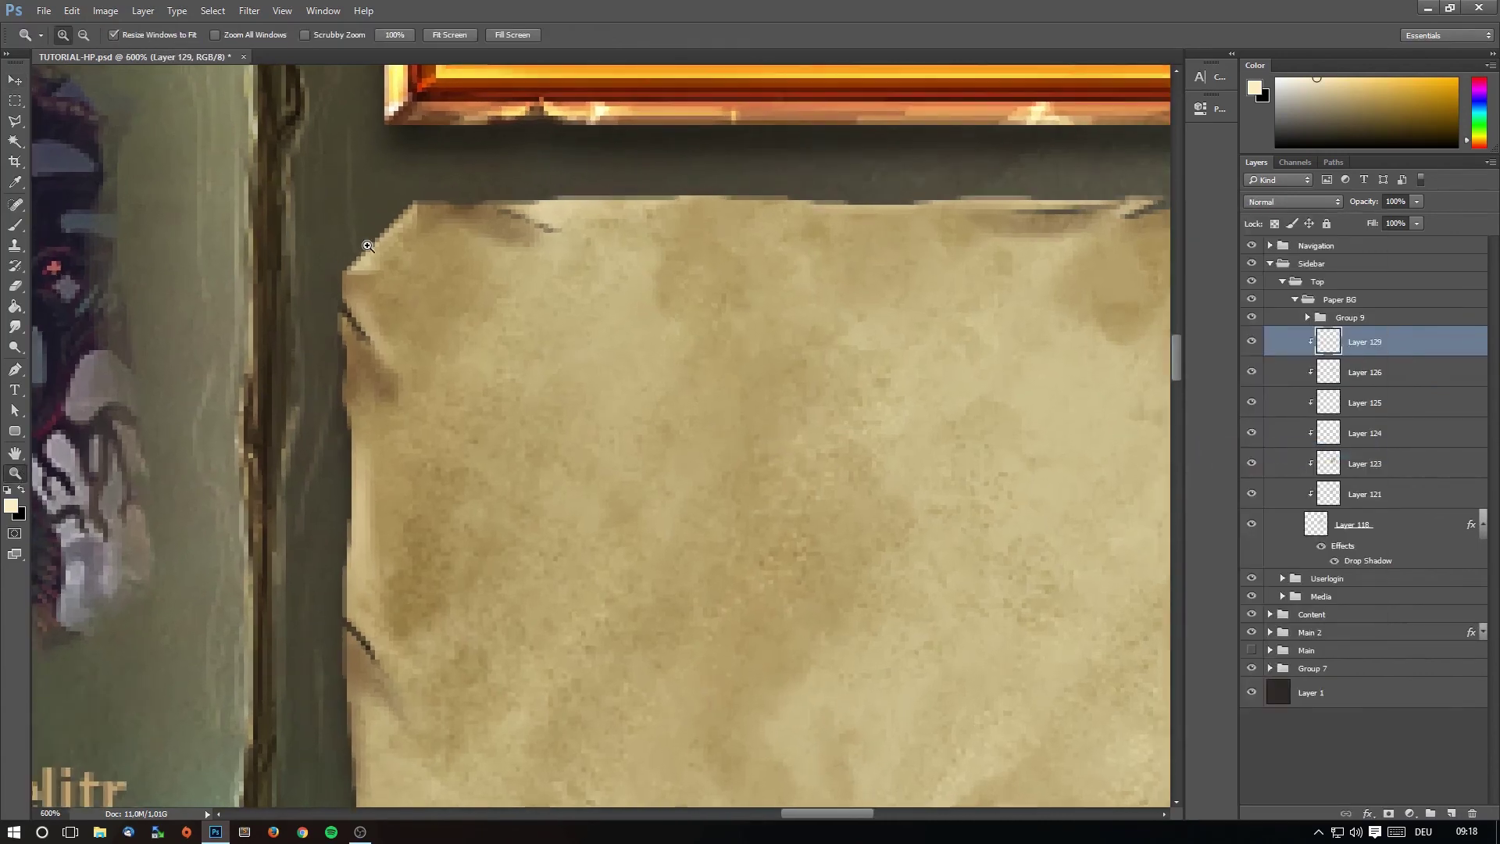
key(b)
key(z)
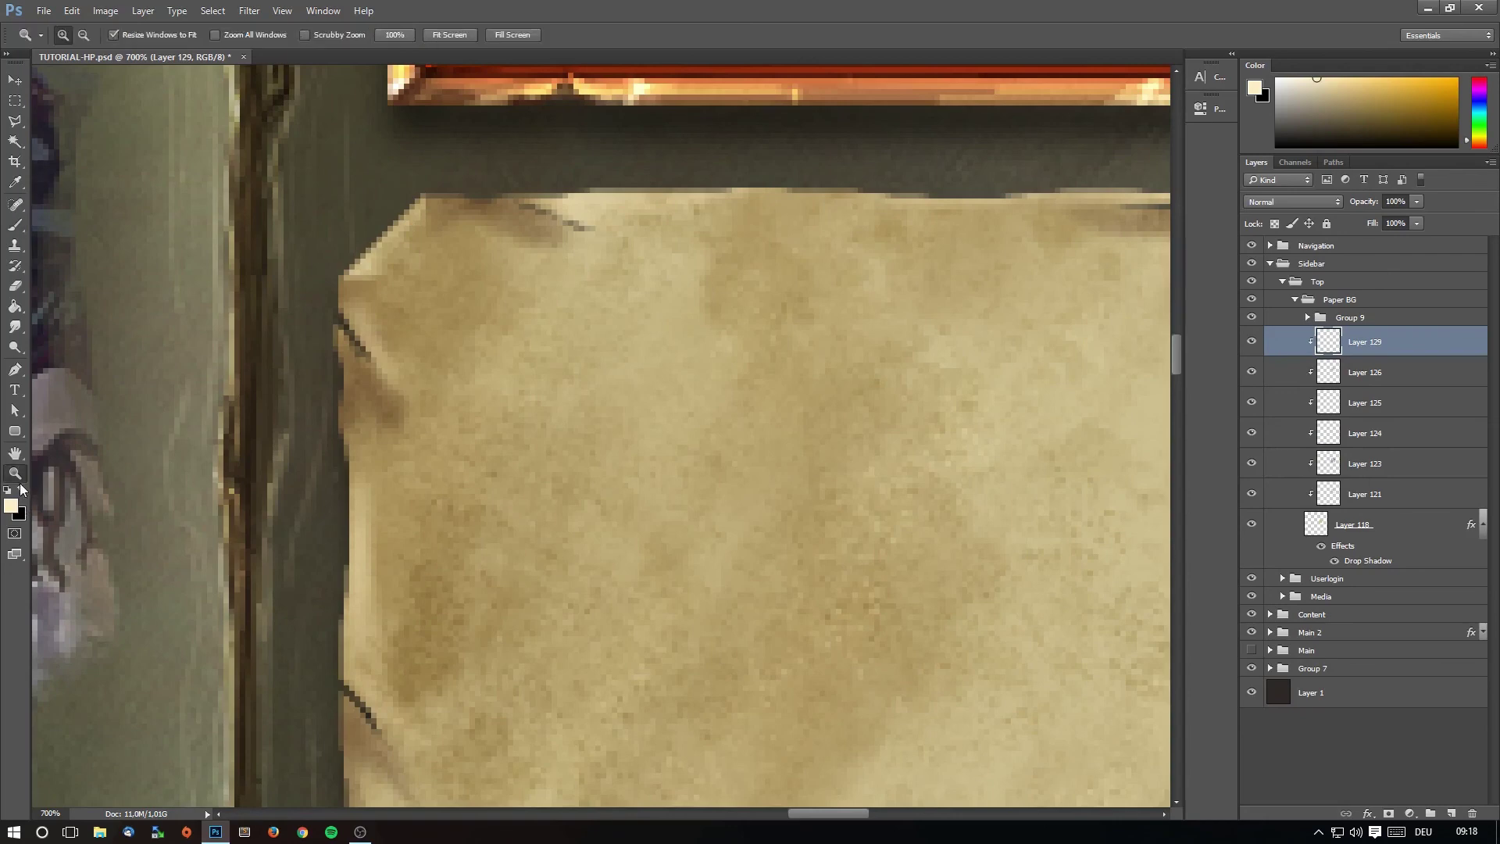
click(22, 491)
key(b)
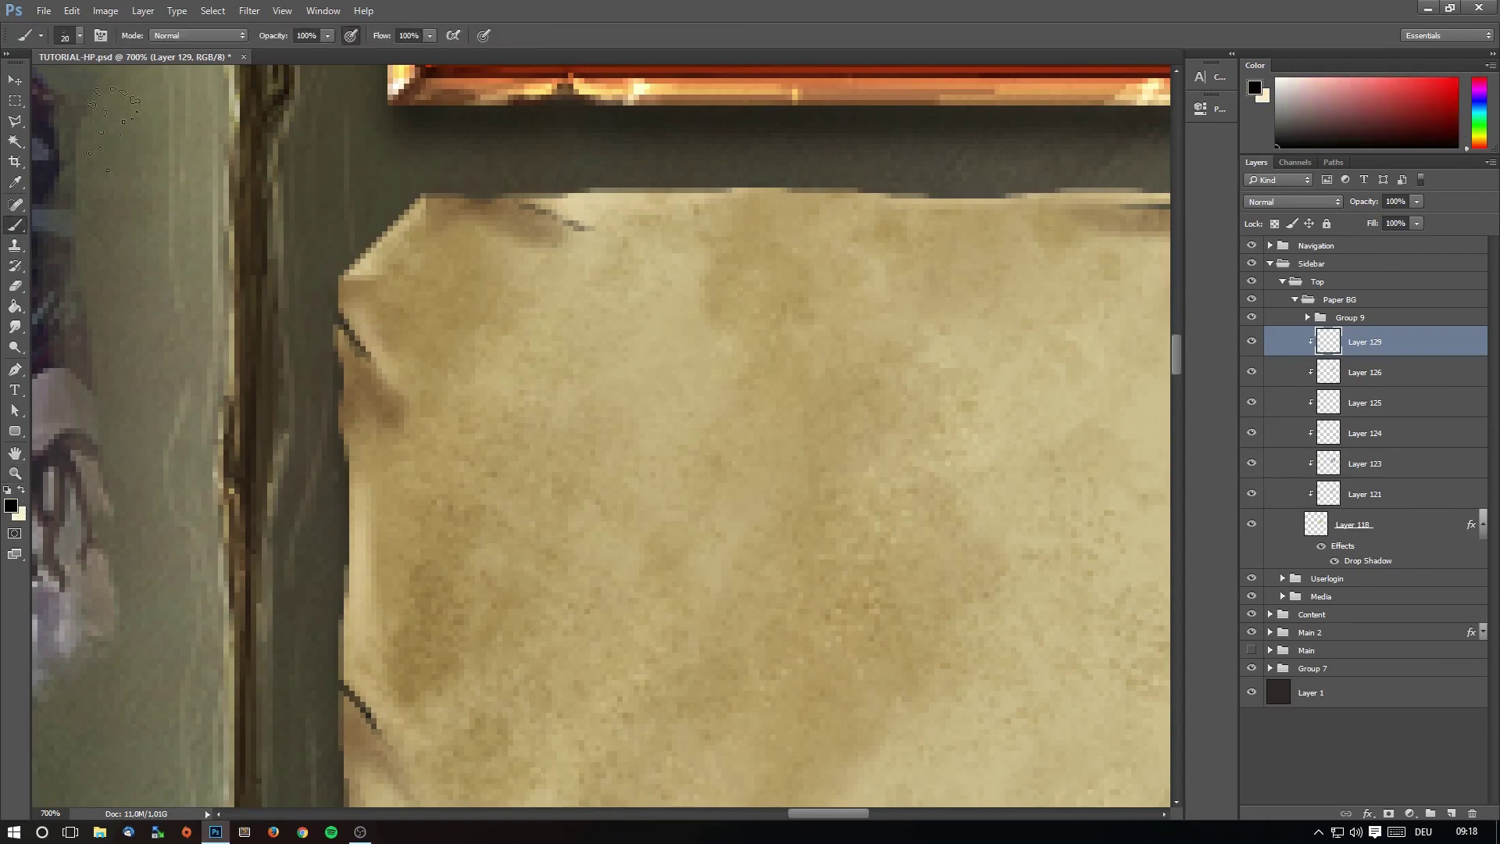
key(e)
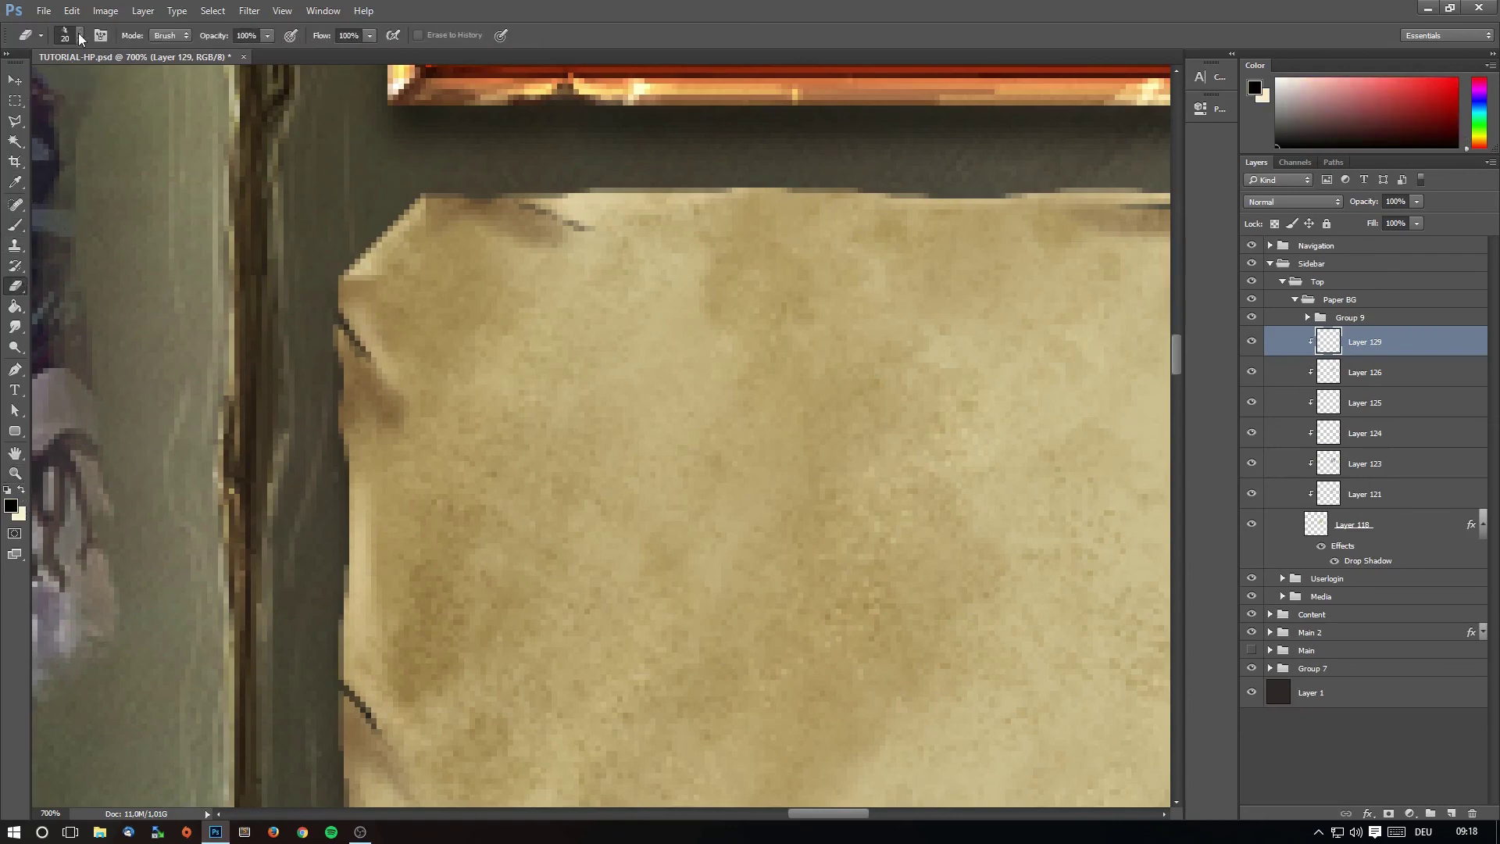
click(79, 35)
click(486, 17)
key(bracketleft)
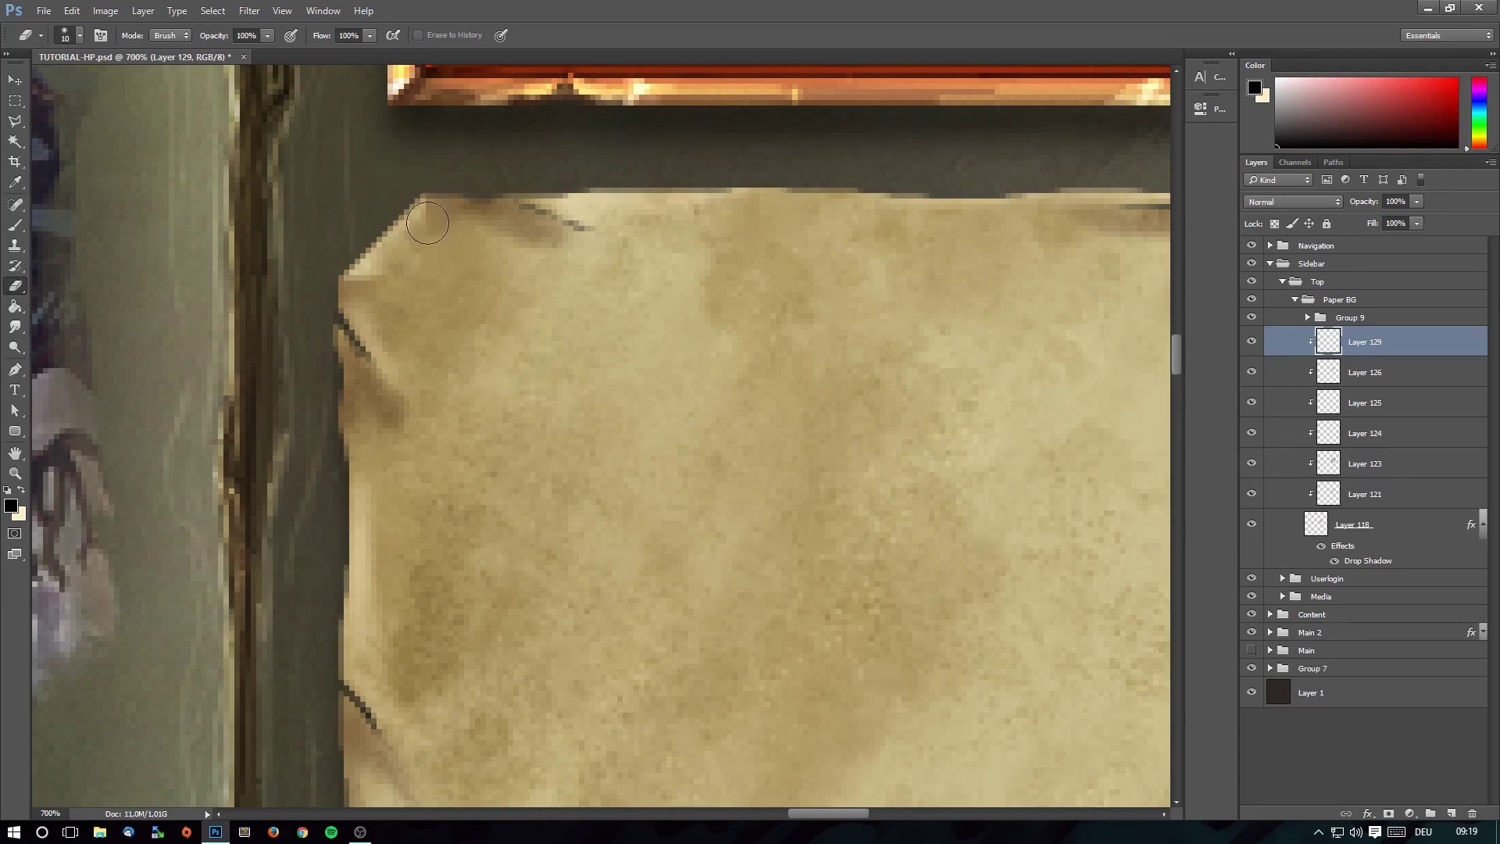
Paint a dark fold line at the corner with a 9 px hard round brush at 51% fill.
key(b)
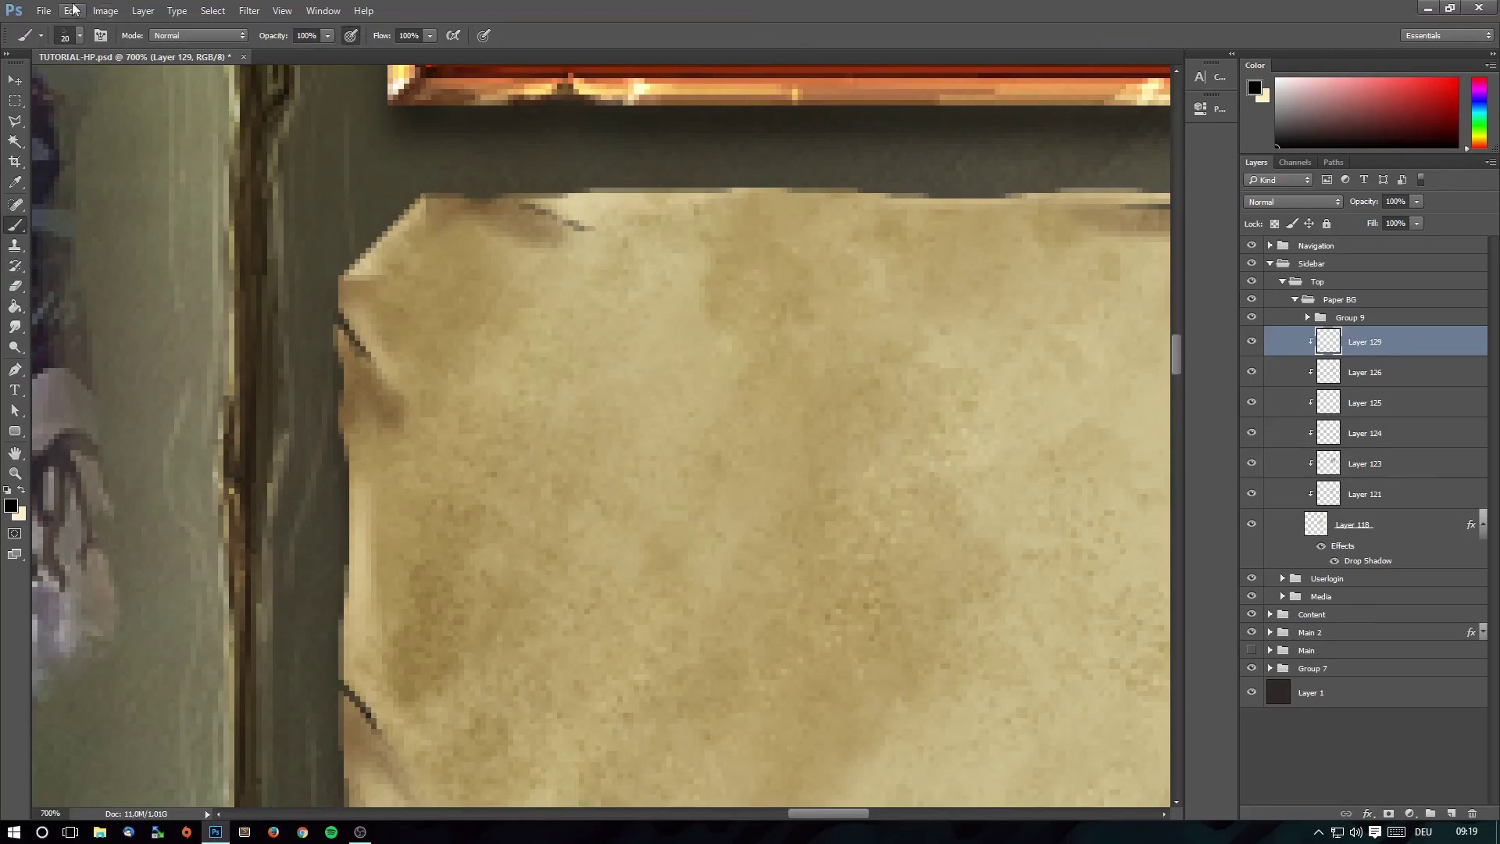
click(80, 36)
click(34, 191)
key(Return)
key(bracketleft)
key(bracketleft)
mouse_move(424, 200)
mouse_down()
mouse_move(418, 275)
mouse_move(349, 280)
mouse_move(398, 298)
mouse_up()
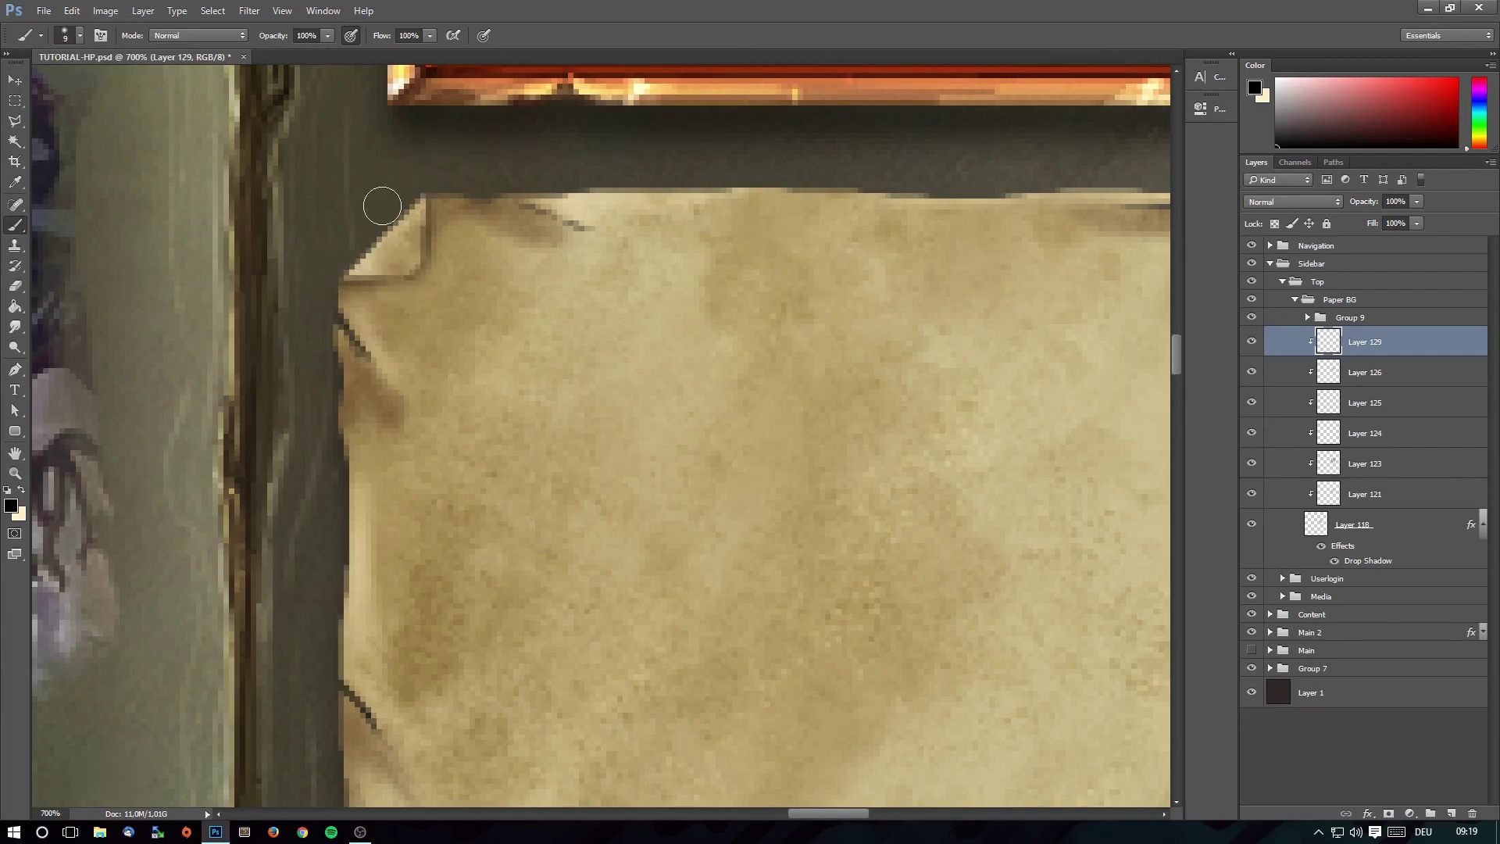
click(1418, 224)
drag(1367, 242, 1378, 244)
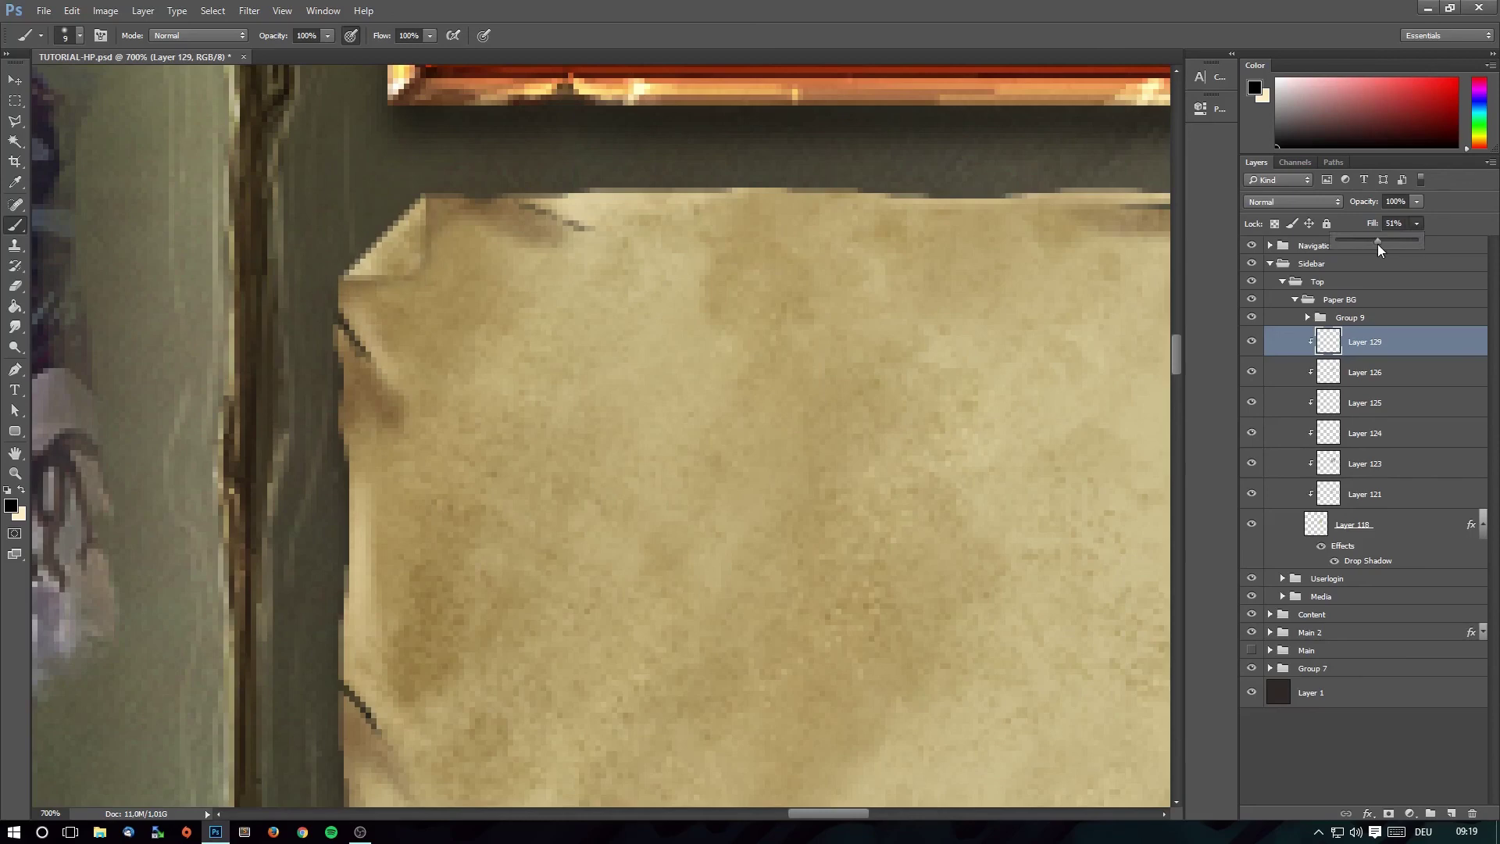
click(1451, 813)
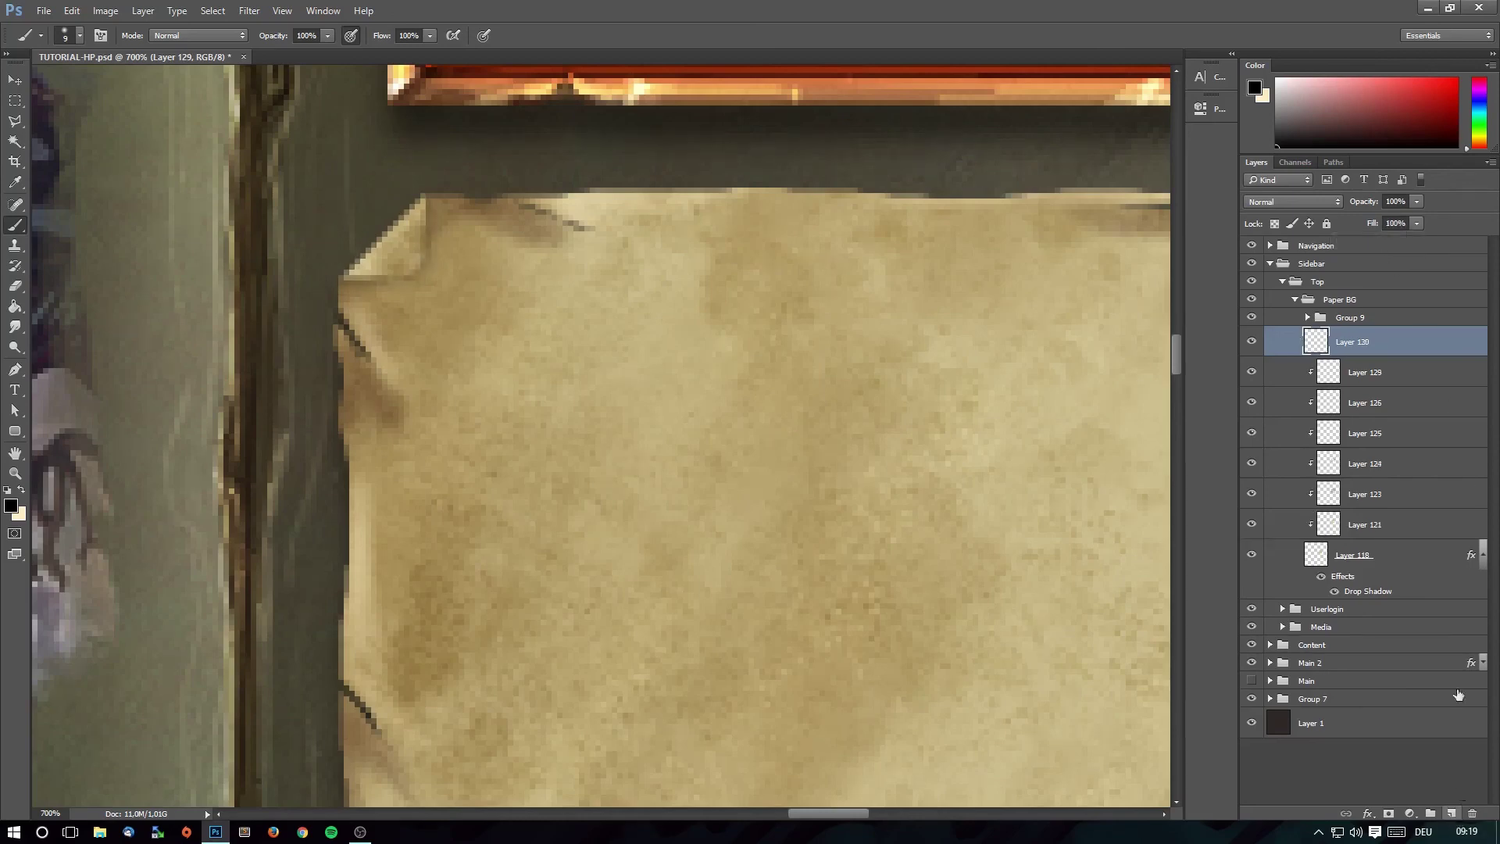
Clip Layer 130 to the paper, paint a shadow under the folded corner, and set 77% fill.
right_click(1381, 339)
click(1250, 446)
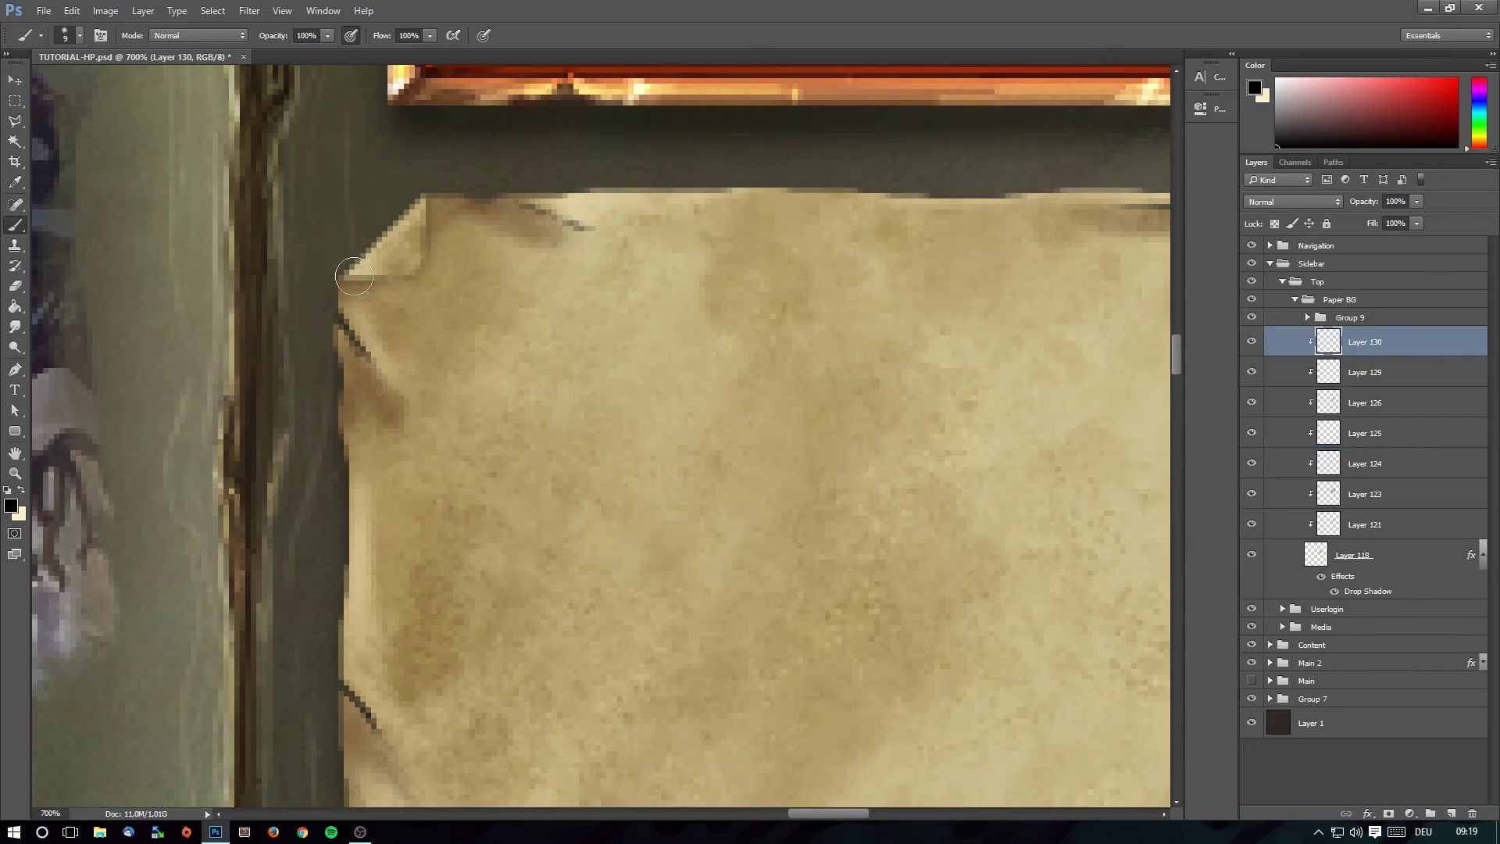
mouse_move(348, 275)
mouse_down()
mouse_move(376, 281)
mouse_move(365, 276)
mouse_up()
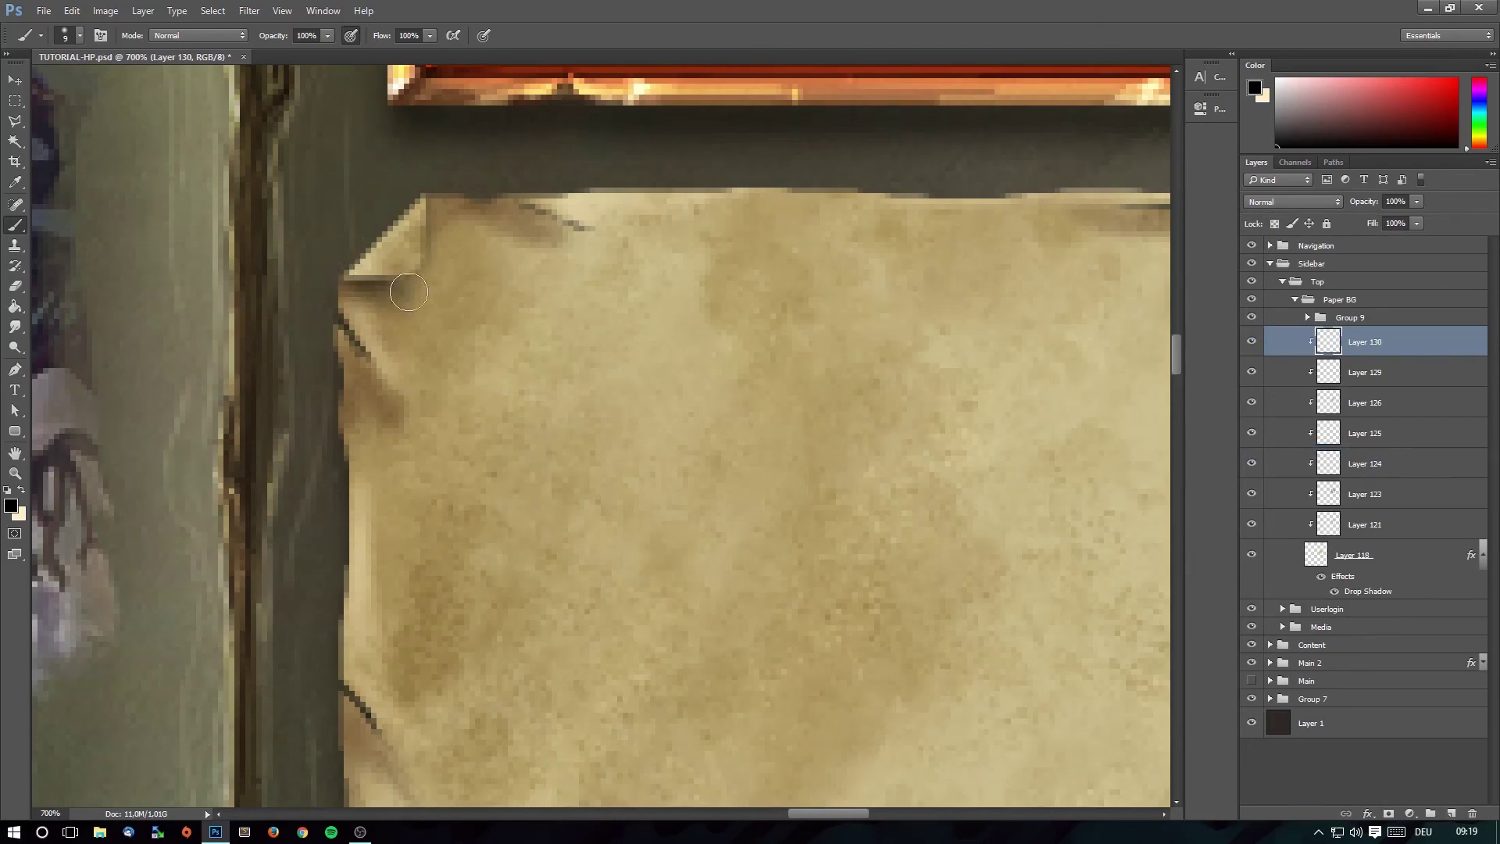
drag(344, 280, 398, 286)
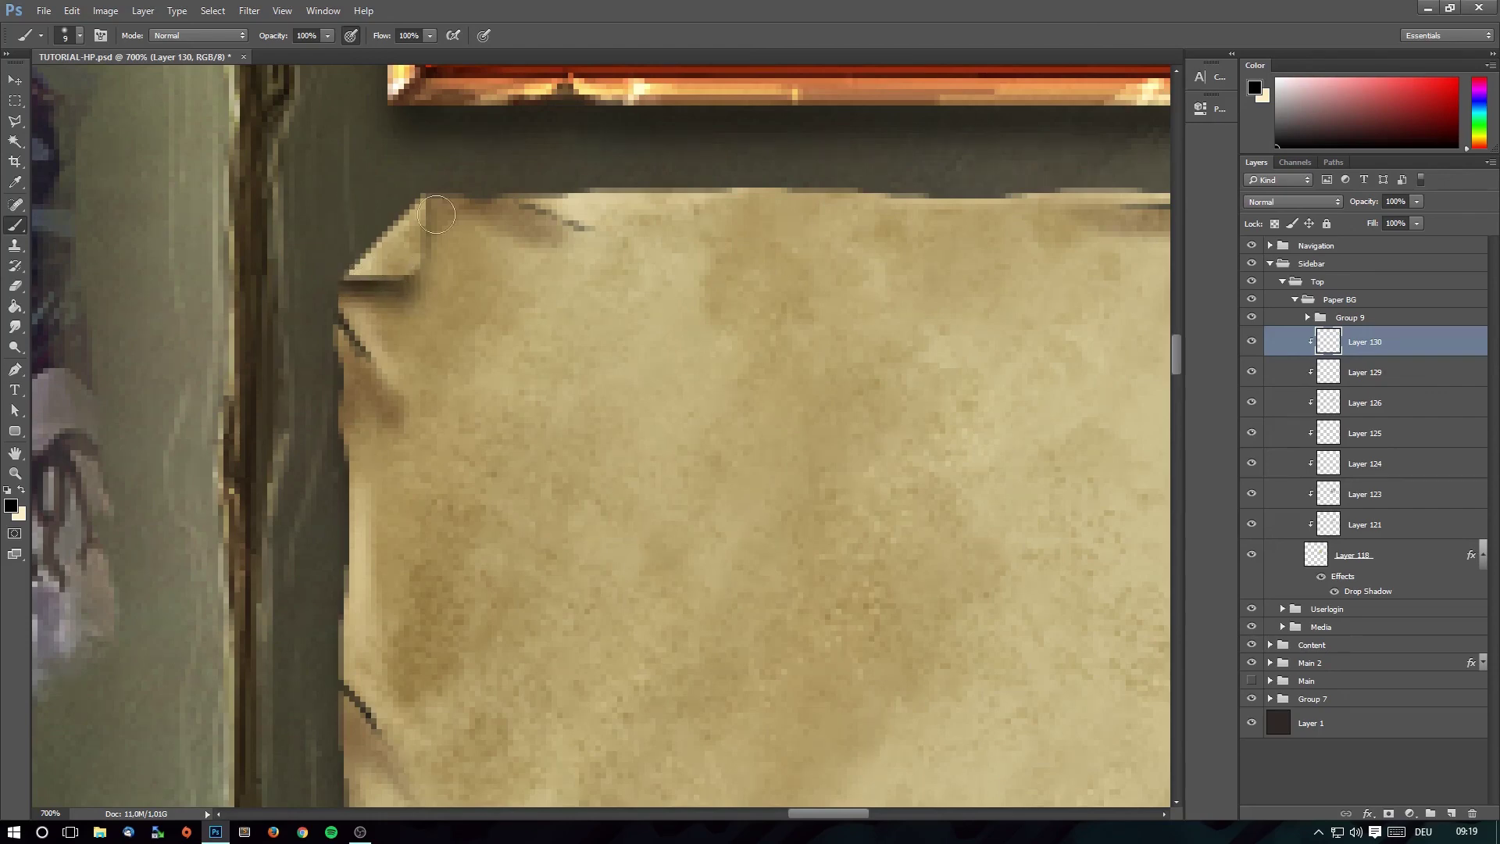
click(1416, 223)
click(1365, 242)
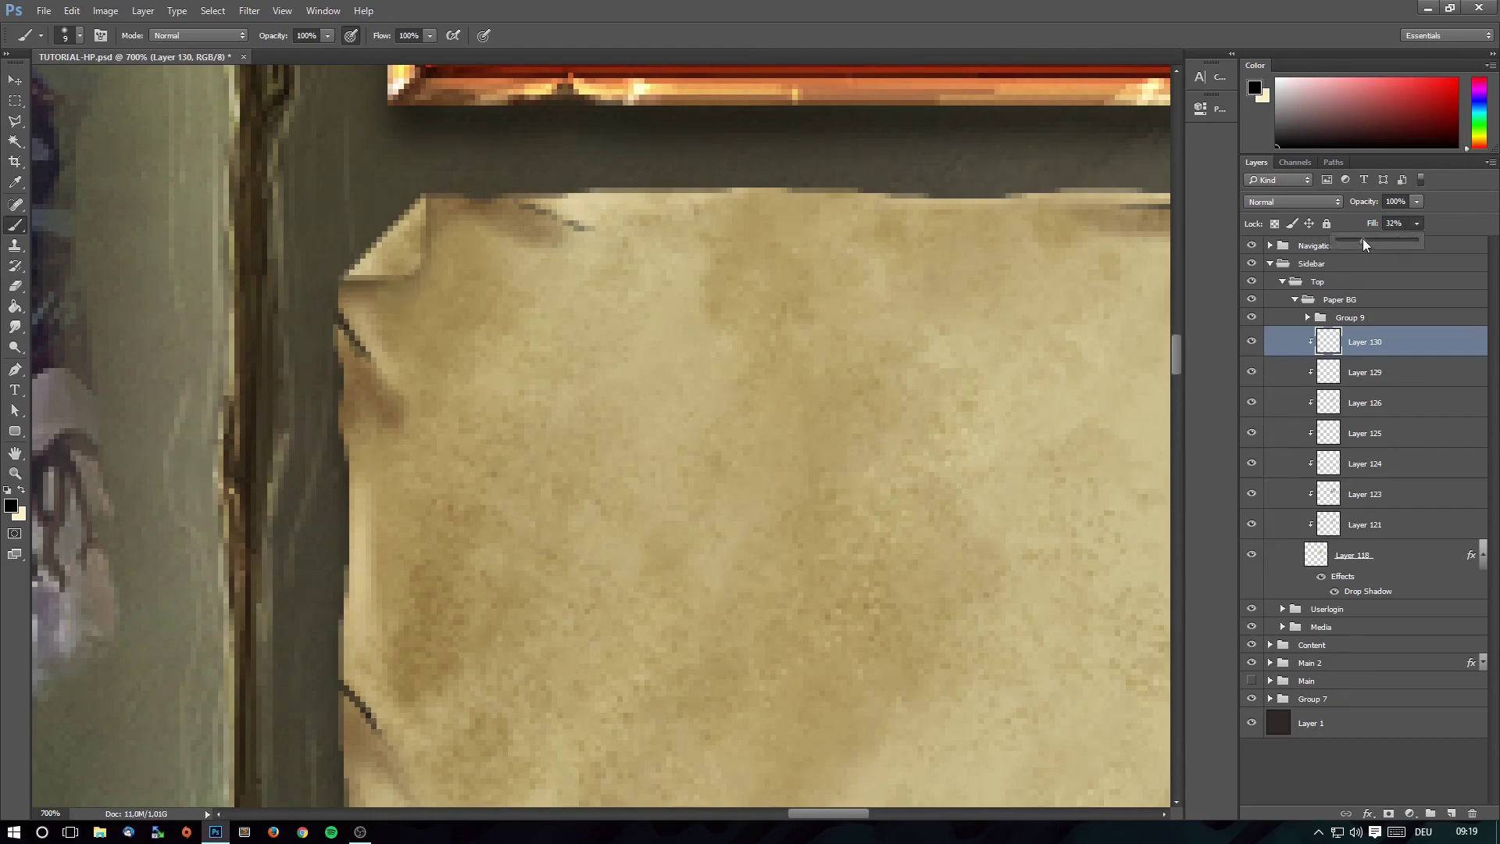
click(1399, 243)
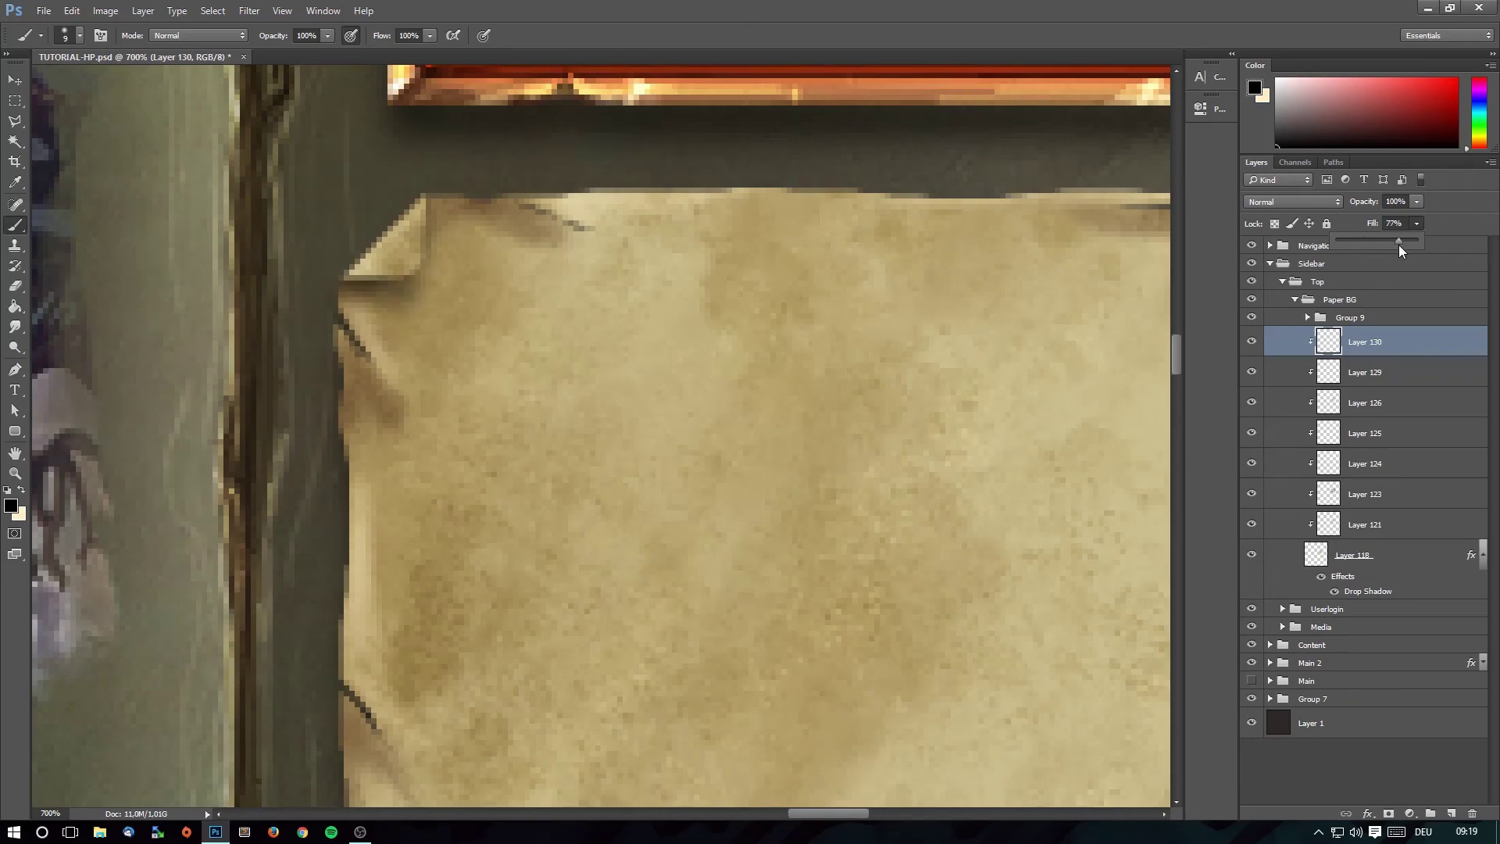
Erase part of the shadow under the fold with a smaller eraser.
key(e)
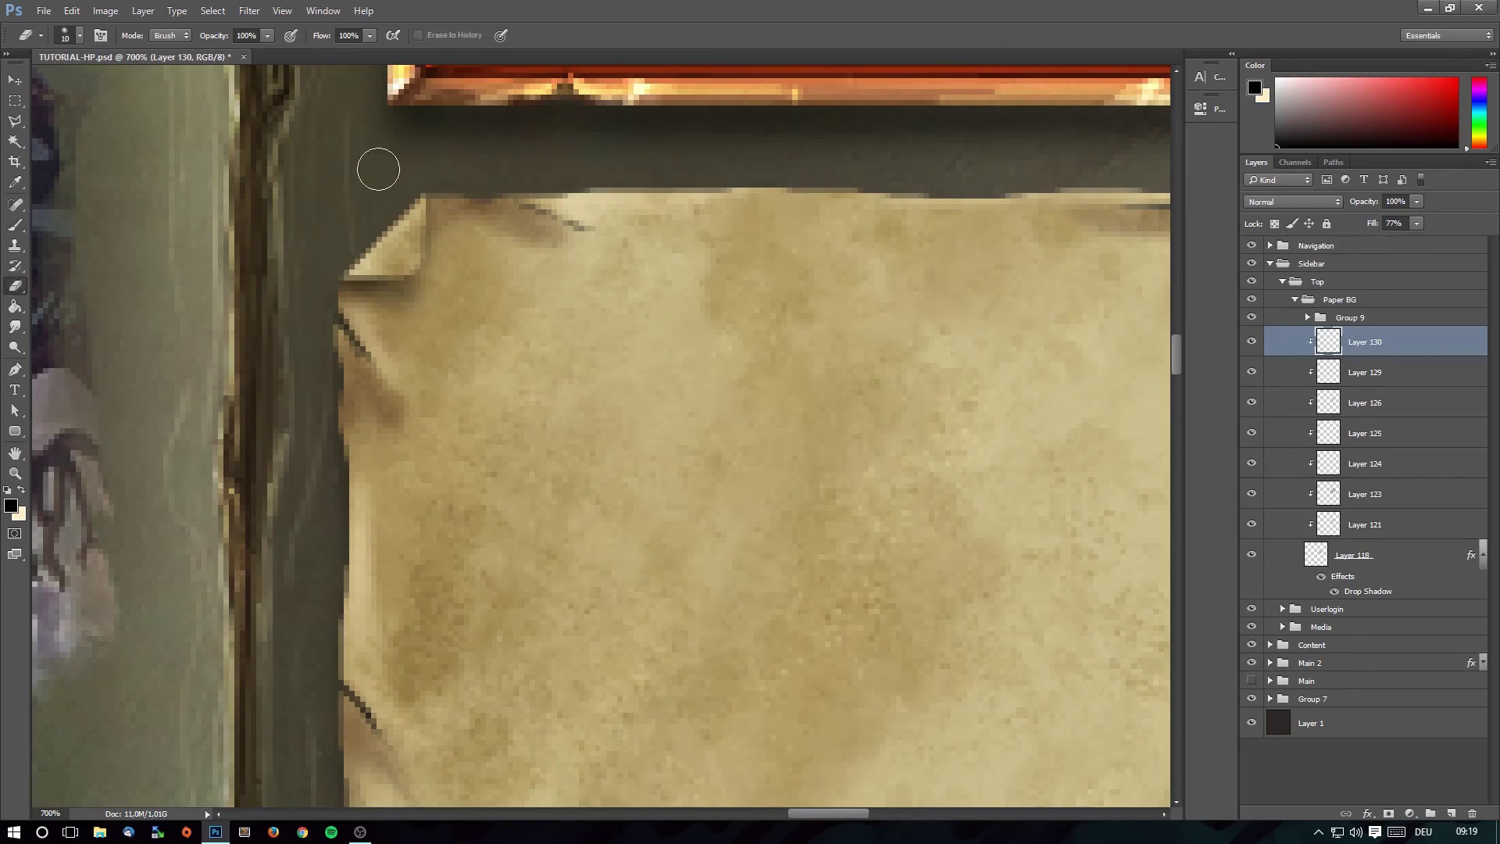
key(bracketleft)
drag(391, 312, 390, 316)
key(bracketleft)
key(bracketleft)
key(bracketright)
key(bracketright)
key(bracketright)
key(bracketright)
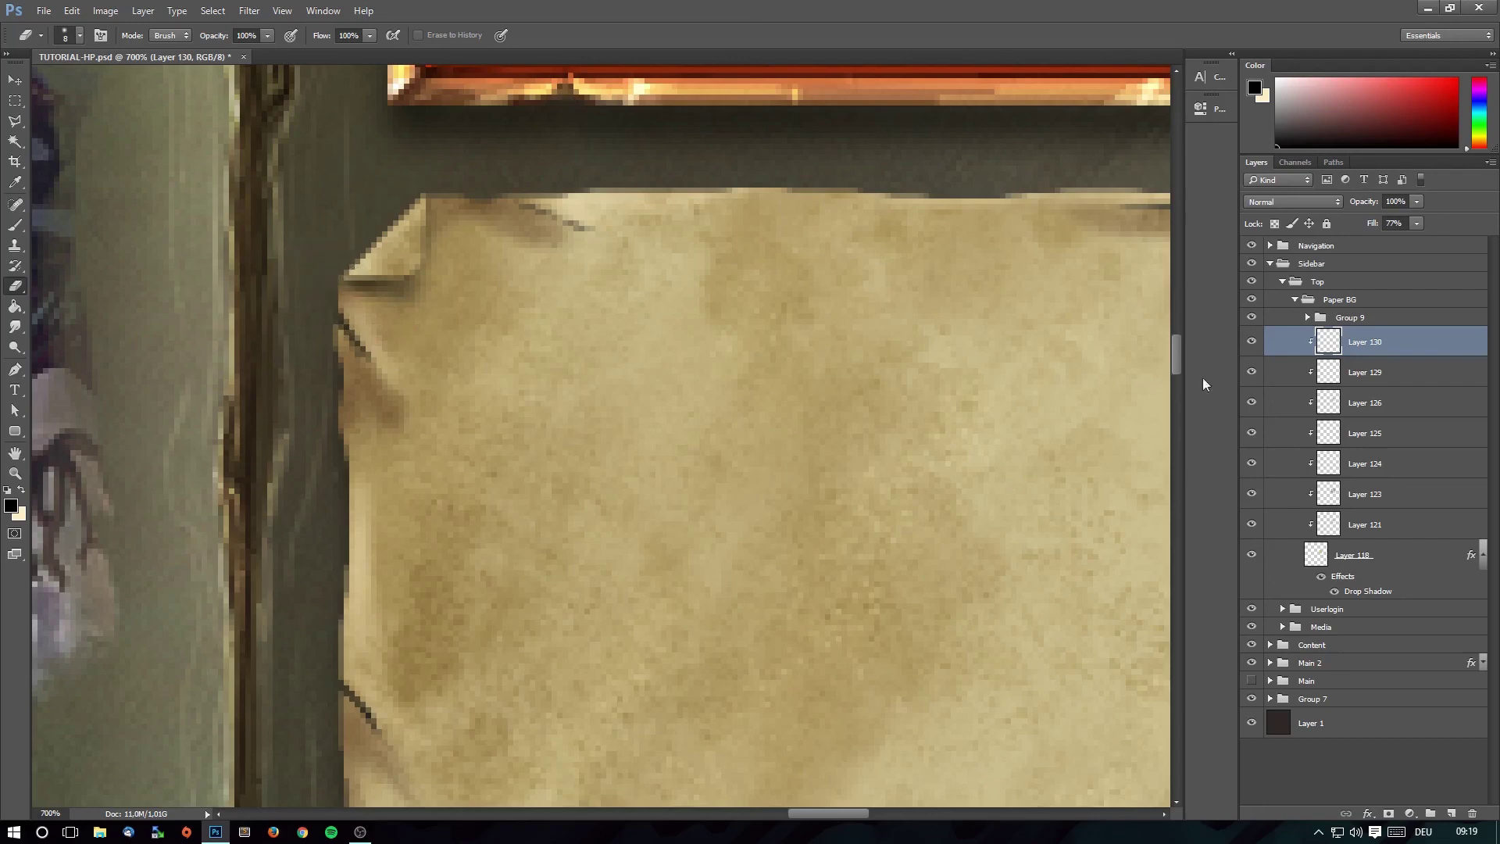
Trim the shadow at the fold tip on Layer 120, then reselect Layer 129.
click(1308, 317)
click(1368, 341)
click(1367, 372)
drag(320, 269, 327, 272)
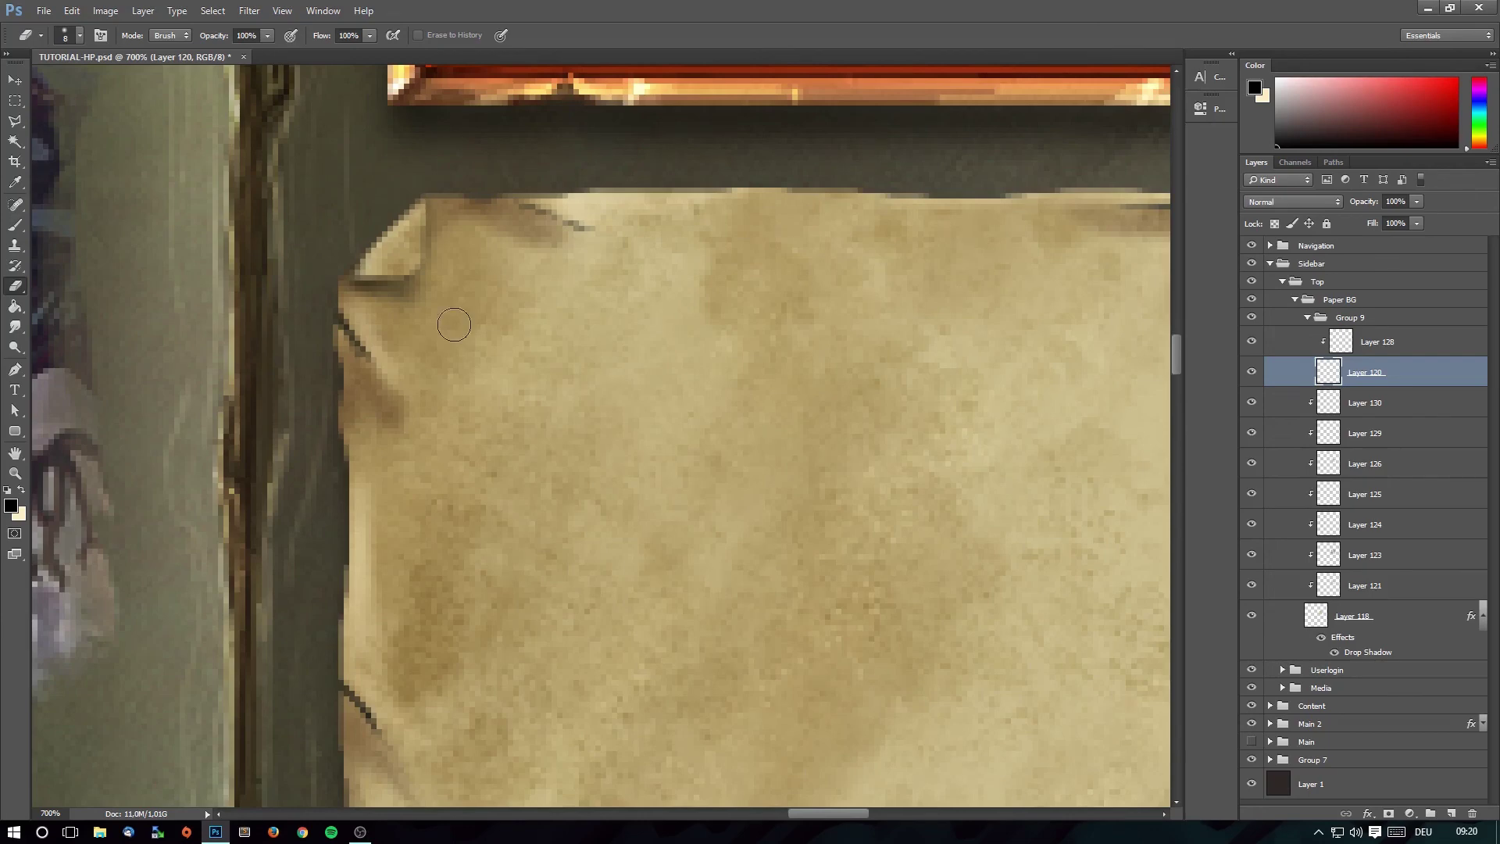
key(bracketright)
key(bracketright)
key(bracketright)
key(alt+bracketleft)
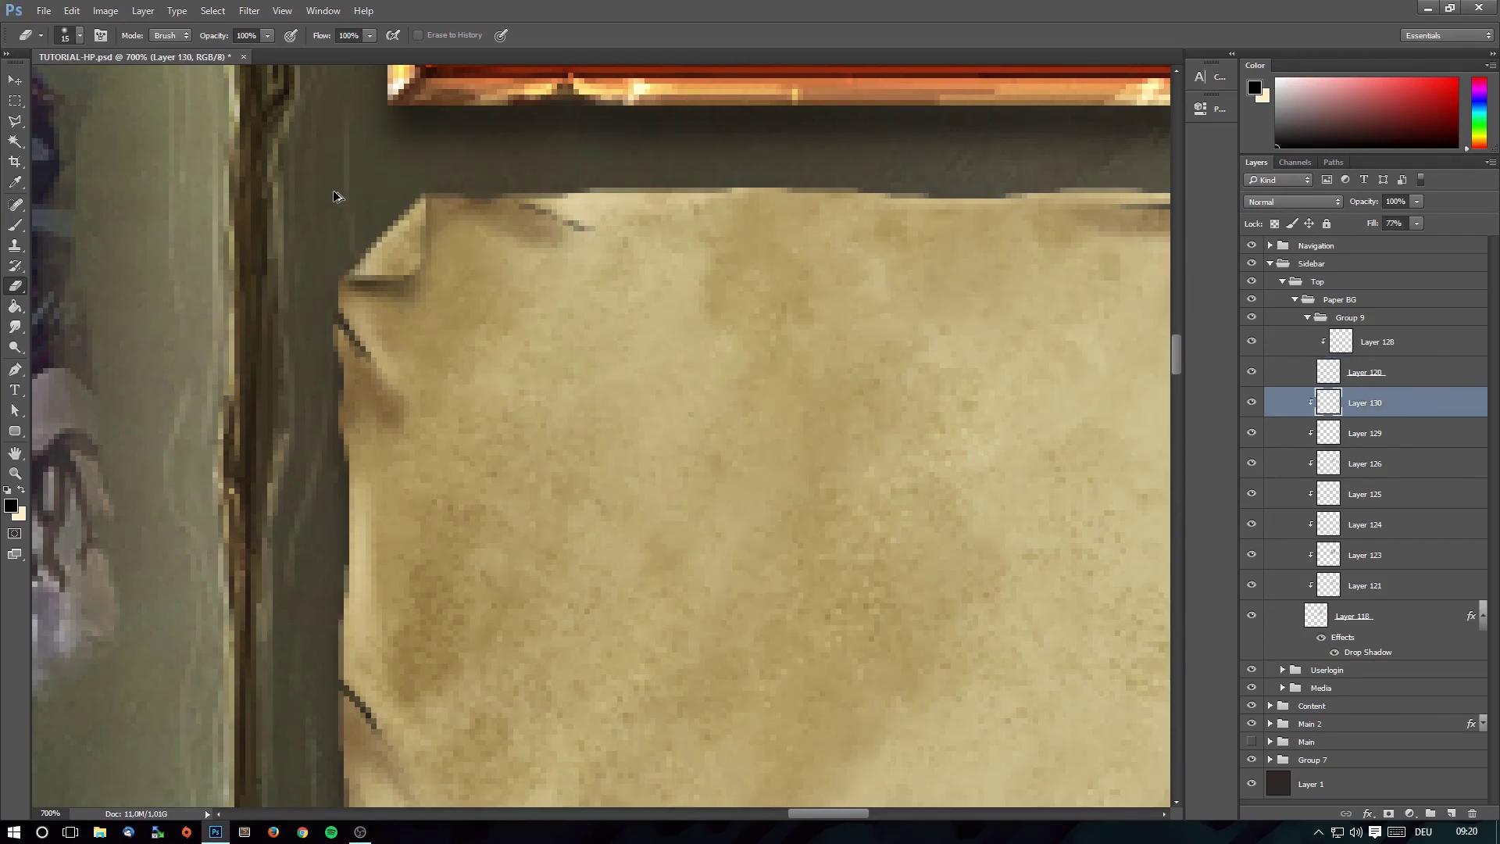
click(1403, 375)
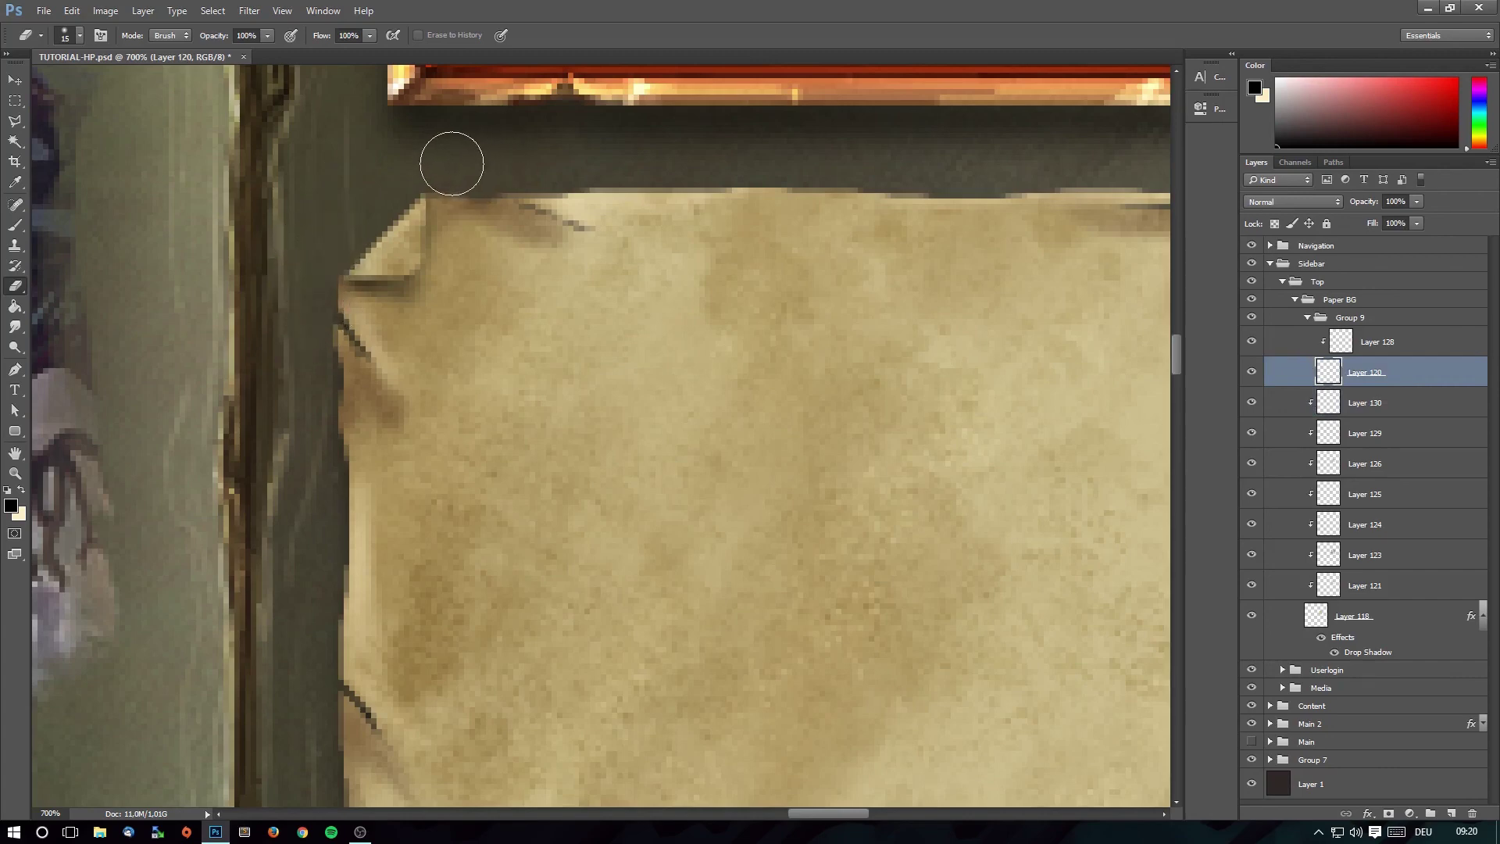
click(1307, 317)
click(1377, 373)
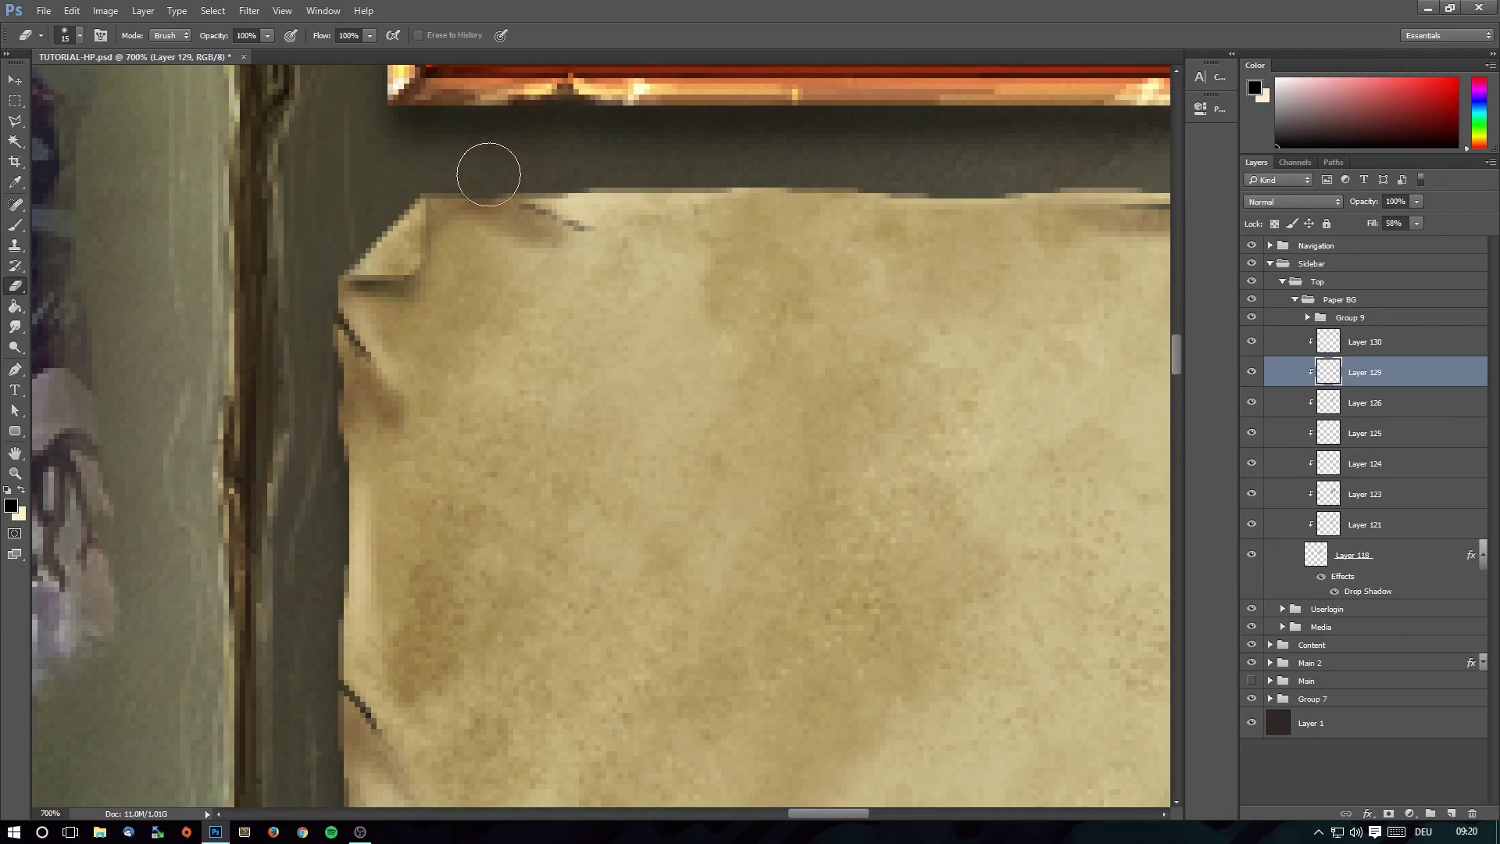
click(15, 473)
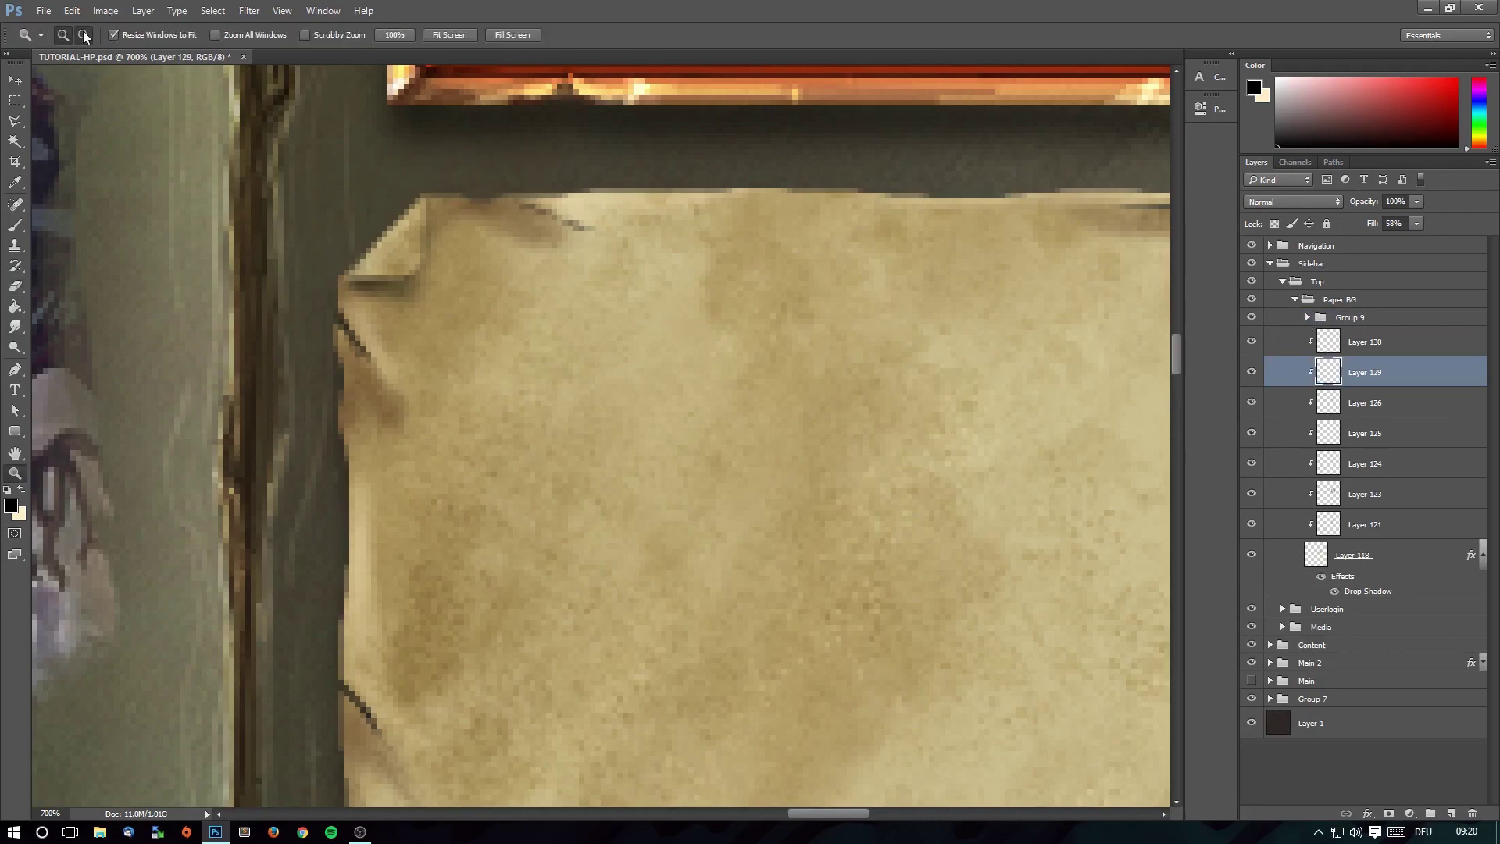
Zoom in on the login button and parchment and select the collapsed Paper BG group.
alt+click(558, 304)
alt+click(559, 304)
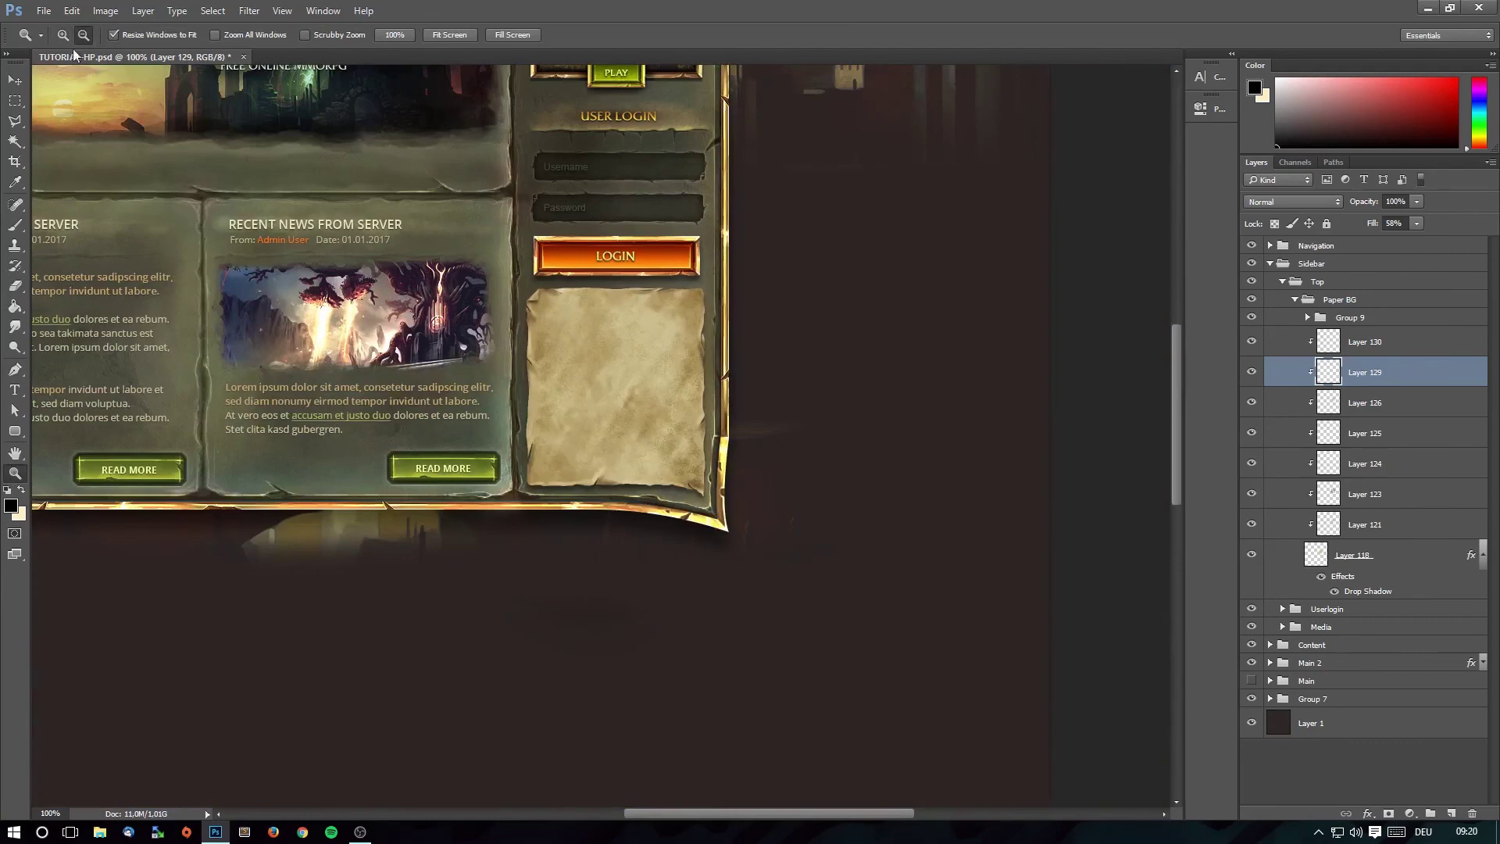
click(63, 34)
click(601, 300)
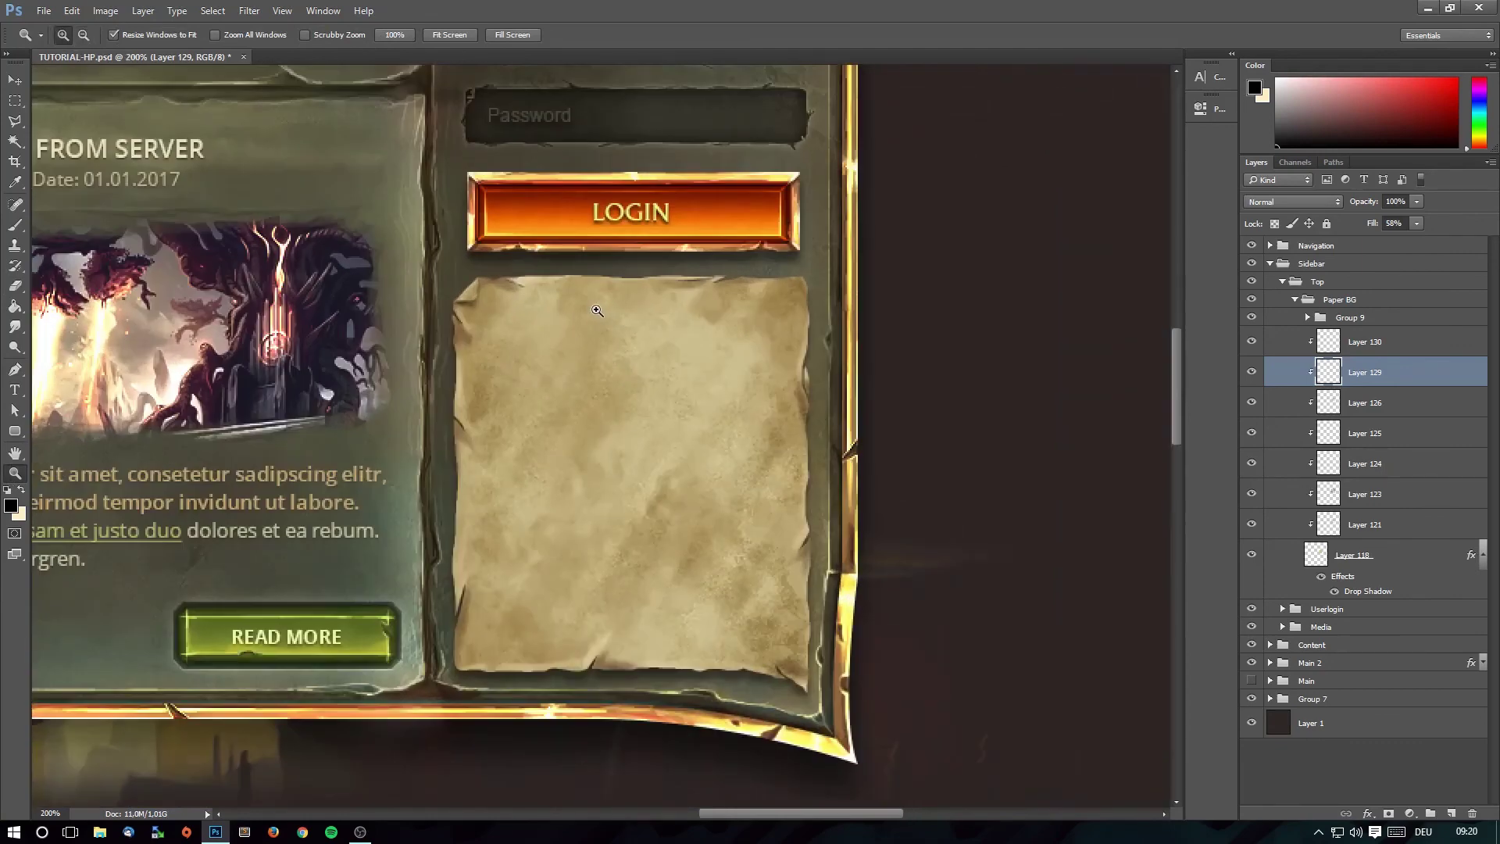
click(490, 339)
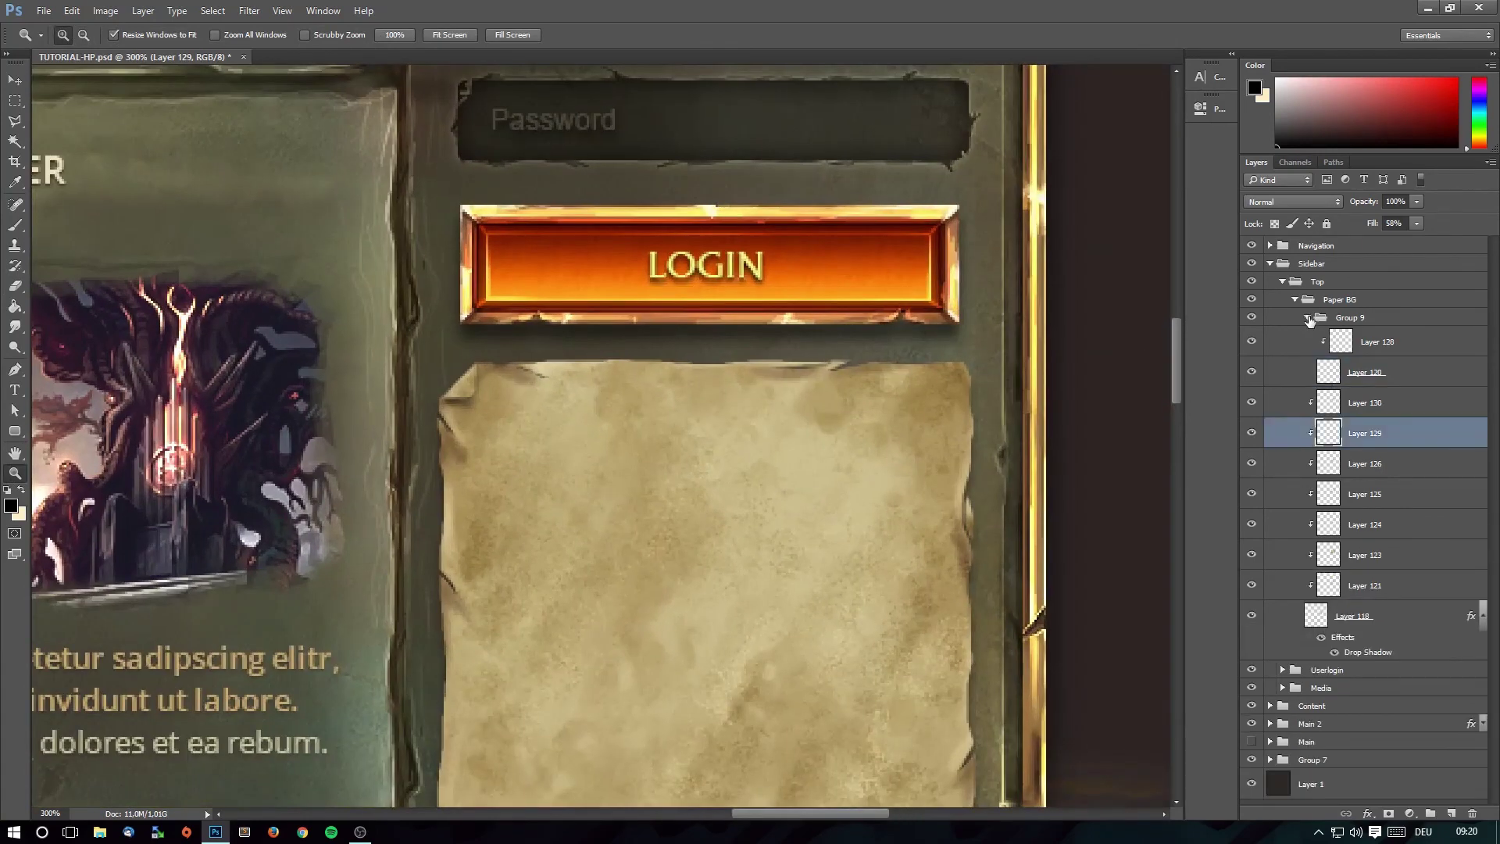
click(1296, 300)
scroll(786, 511, down, 2)
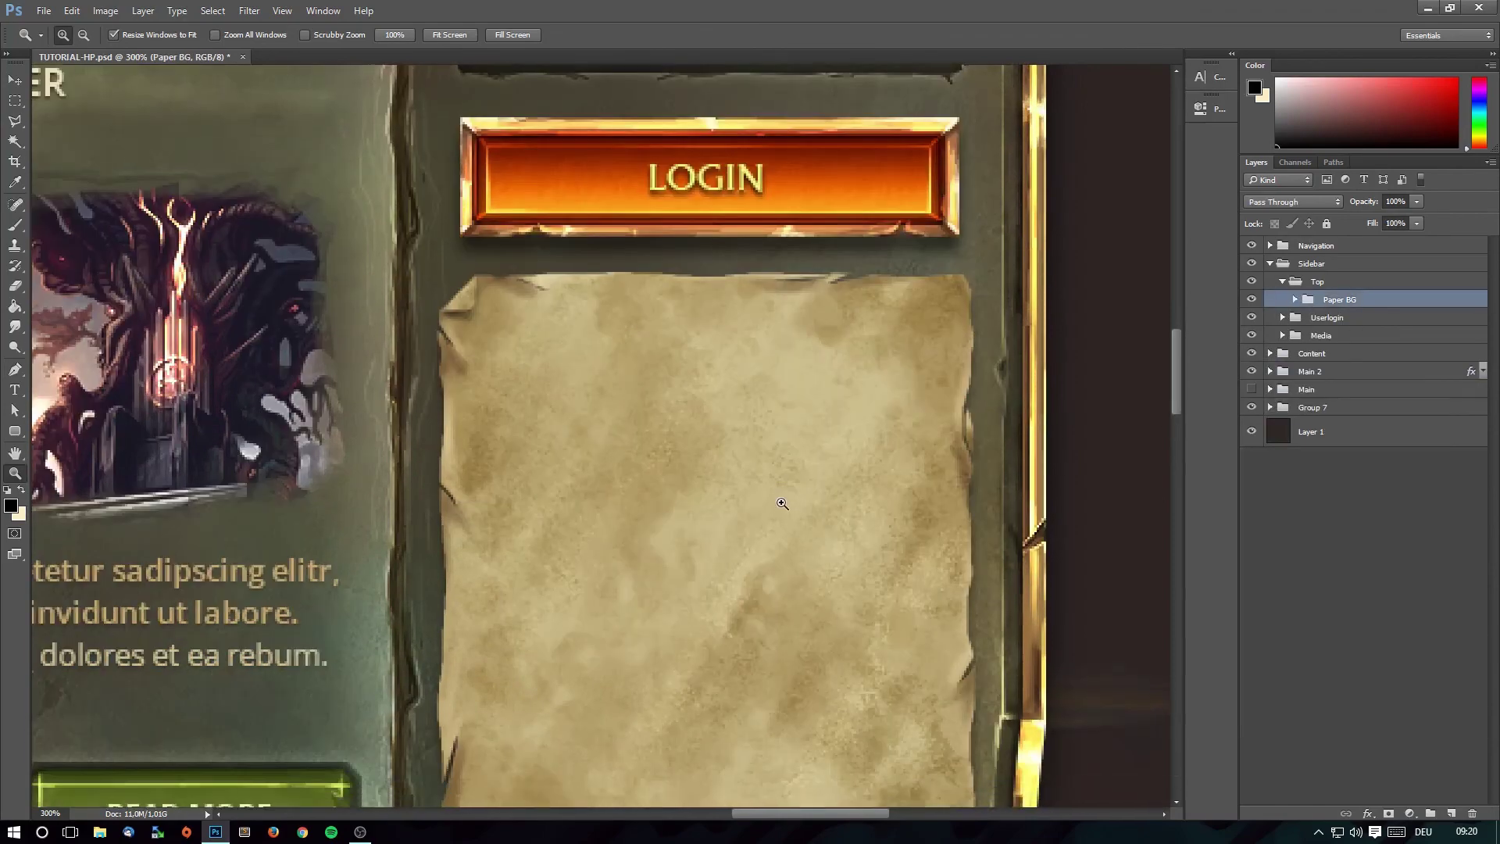
scroll(781, 503, down, 3)
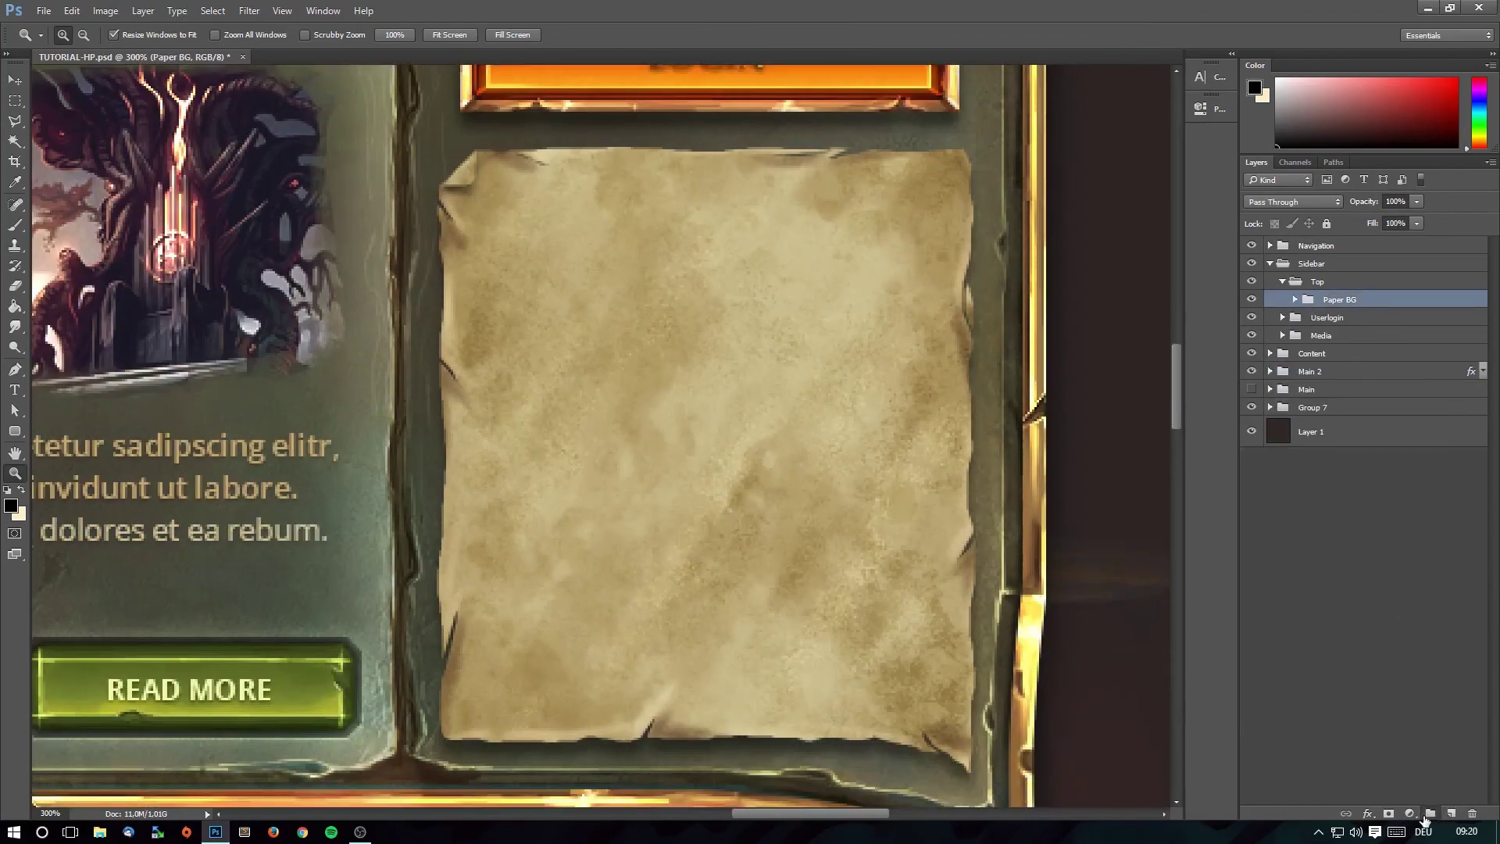
Wrap Paper BG in a new group named 'List'.
key(ctrl+g)
double_click(1341, 300)
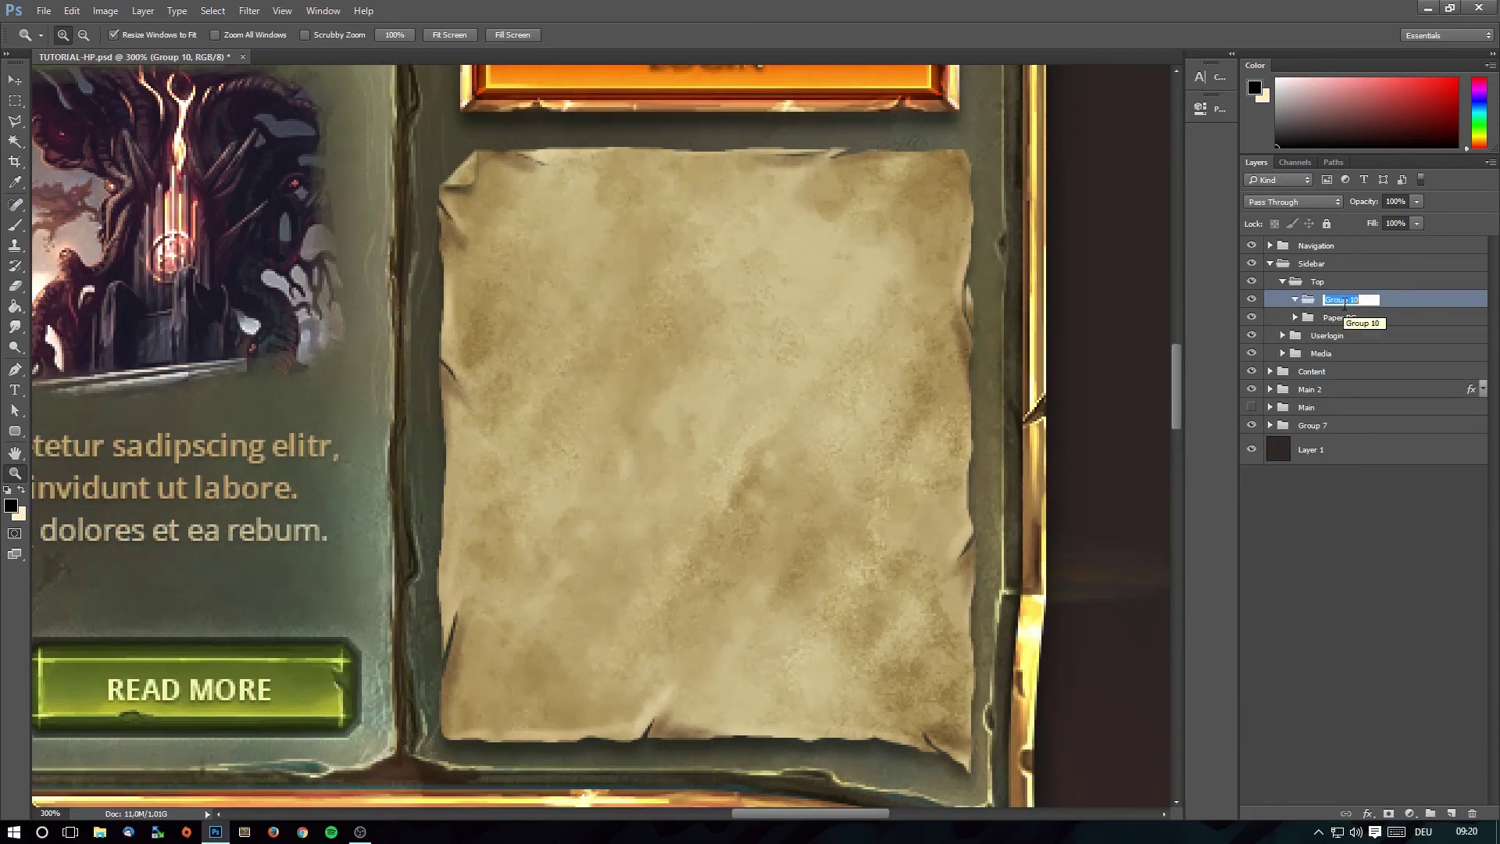
key(BackSpace)
text(is)
text(t)
key(Return)
Add an empty Group 10 above List and zoom the parchment to 400%.
scroll(885, 328, up, 2)
scroll(887, 326, up, 1)
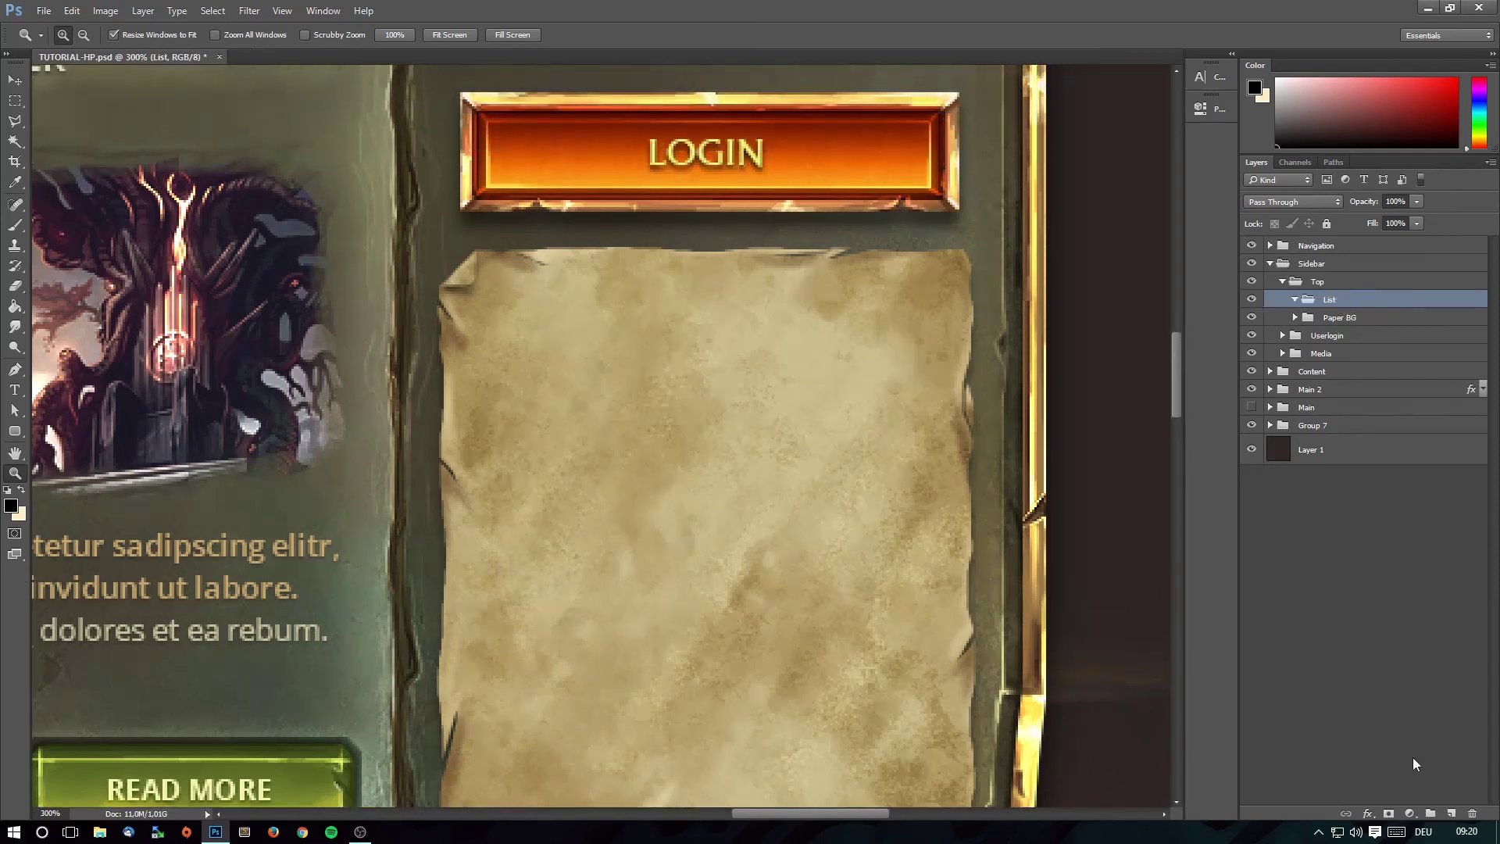
click(1431, 813)
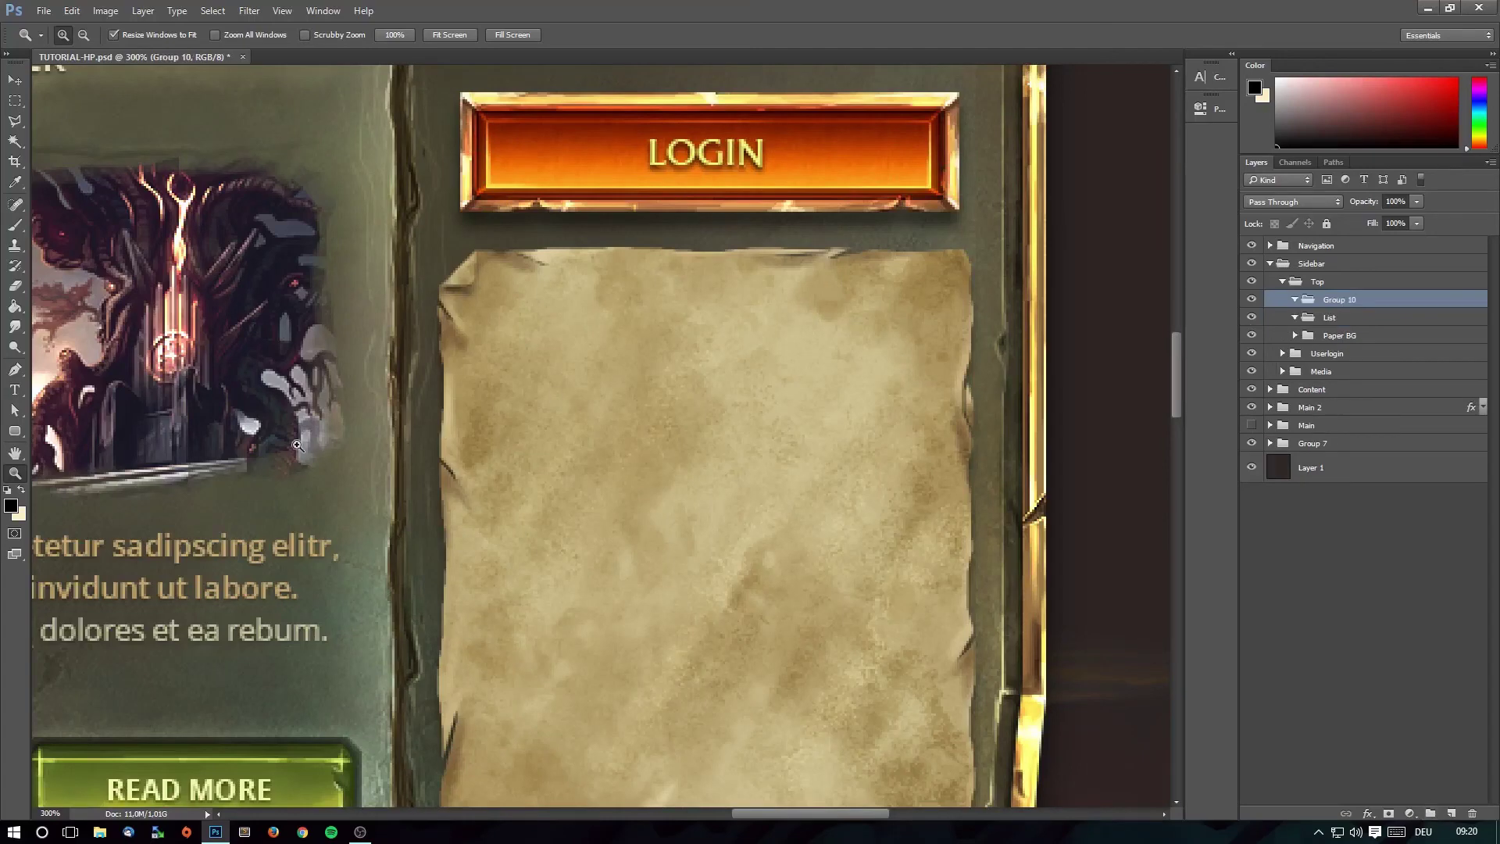
click(565, 341)
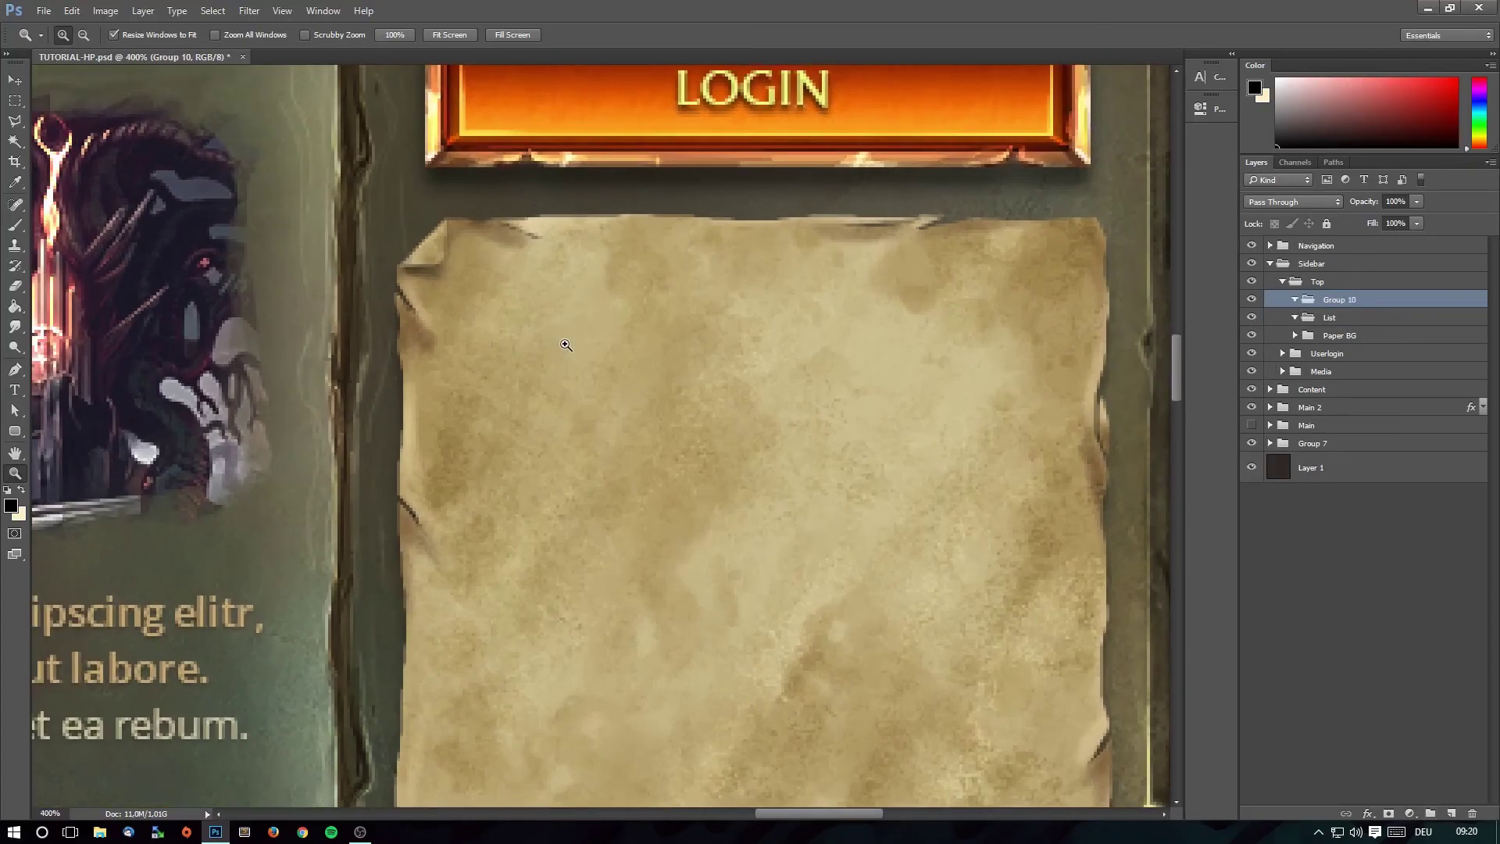
scroll(605, 365, up, 1)
click(693, 449)
key(b)
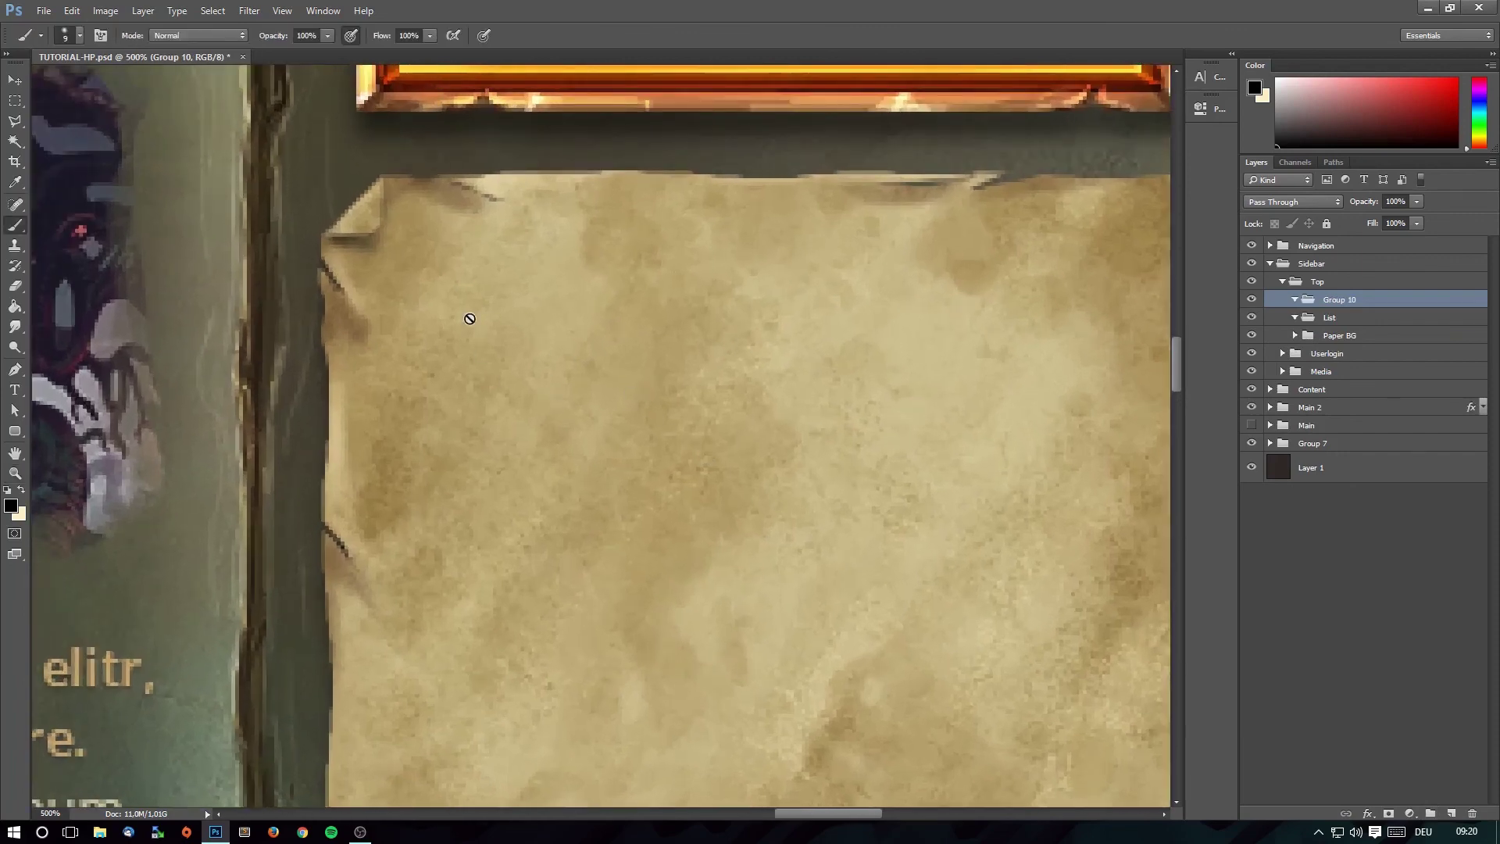
click(15, 472)
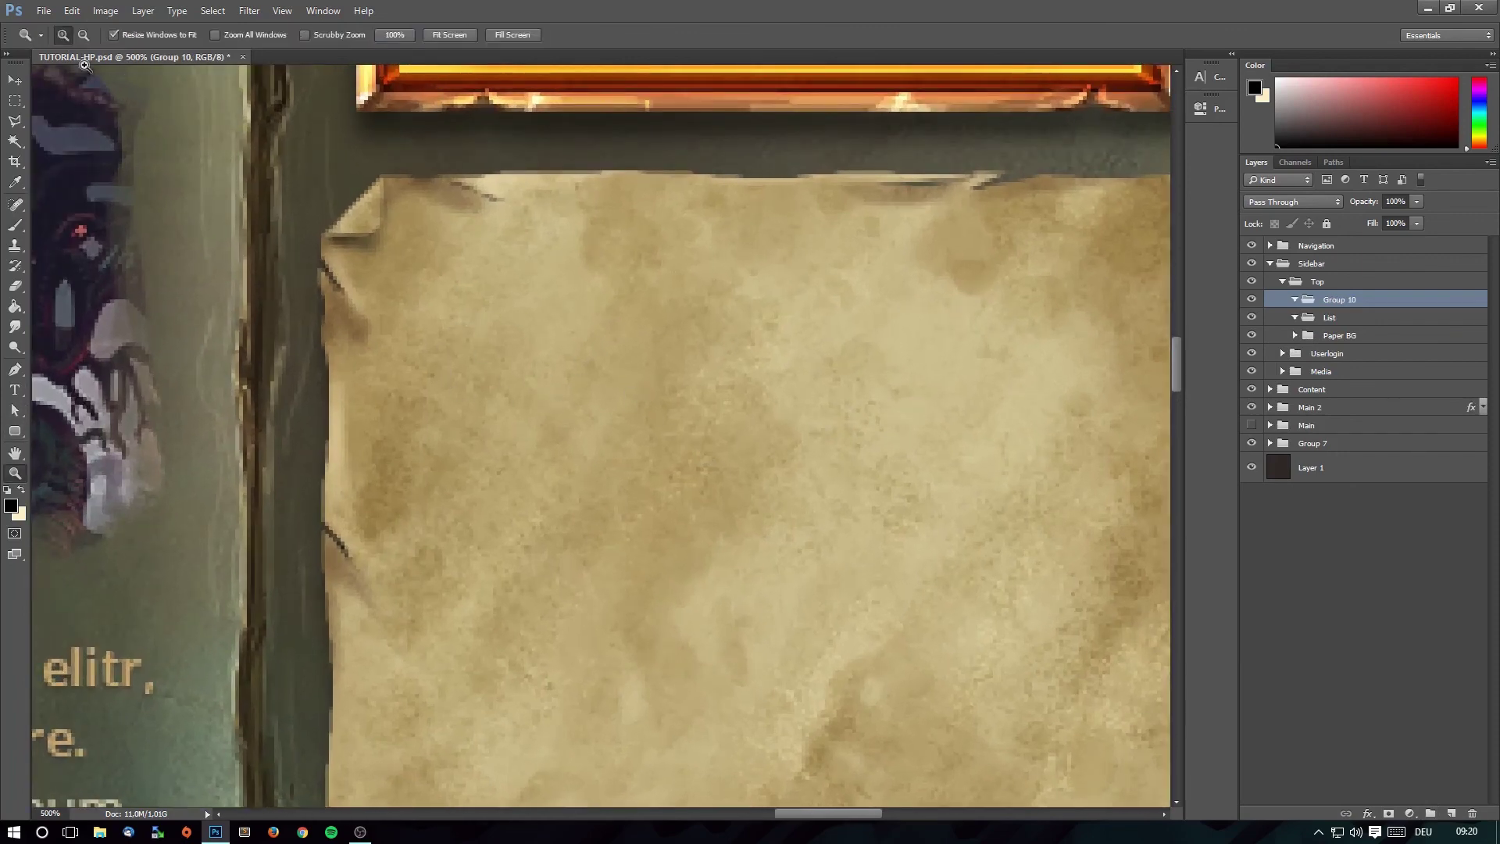
alt+click(501, 268)
alt+click(501, 268)
alt+click(501, 268)
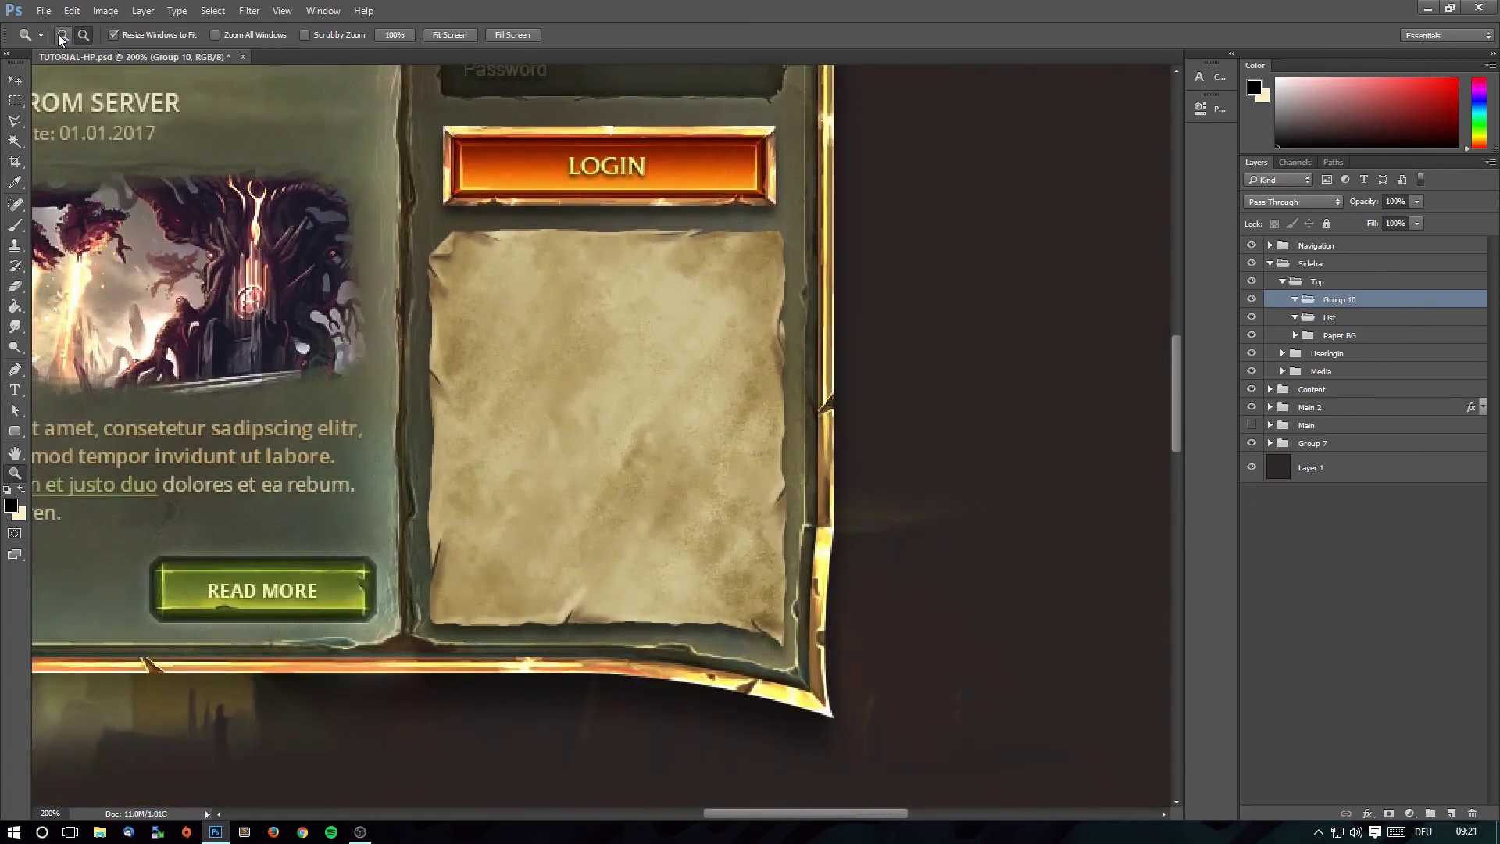
key(alt)
click(467, 338)
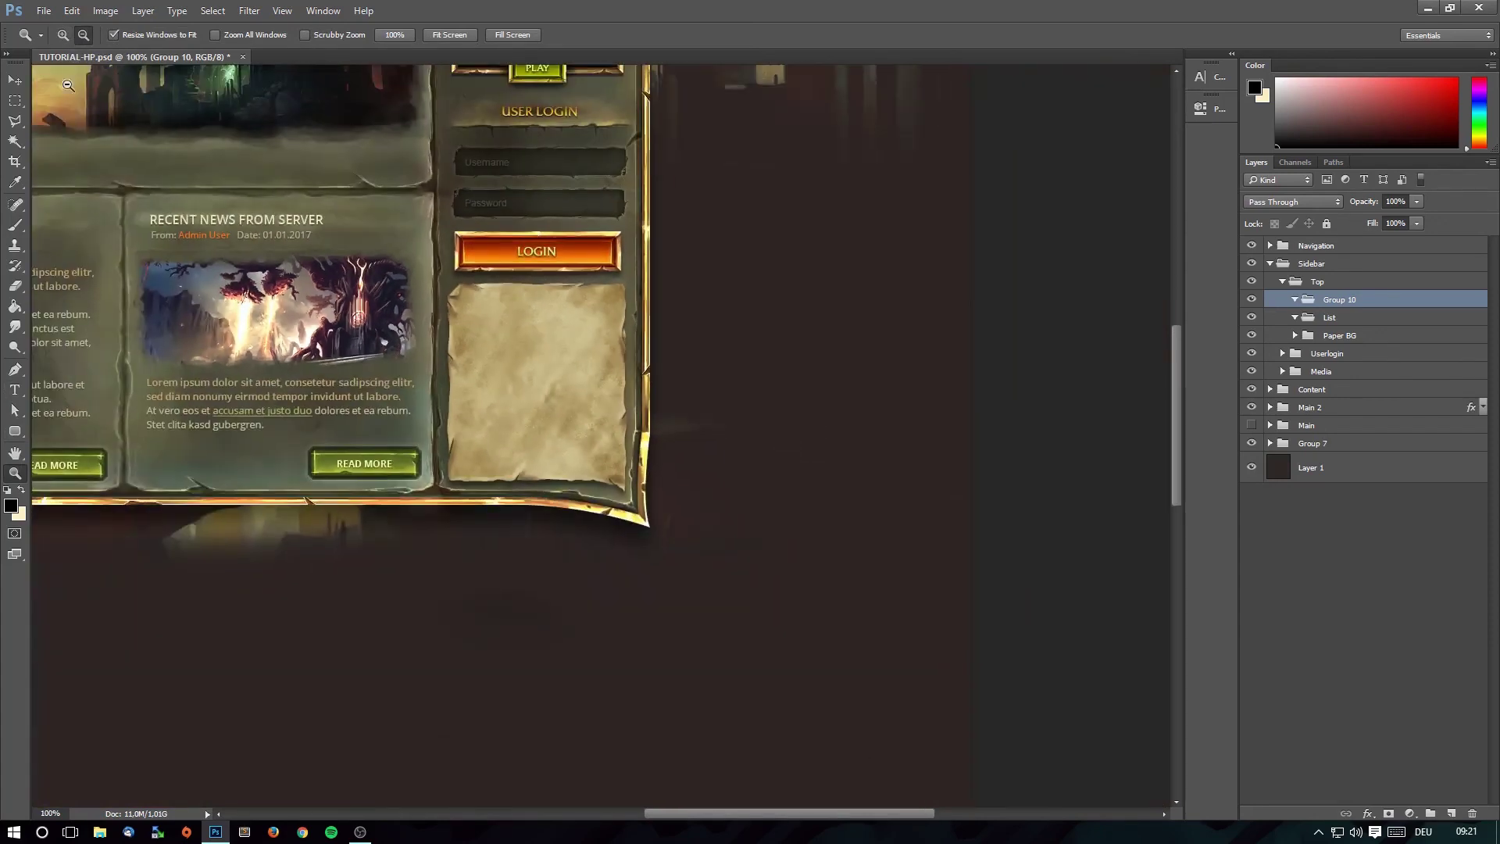
scroll(496, 484, up, 3)
scroll(495, 483, up, 1)
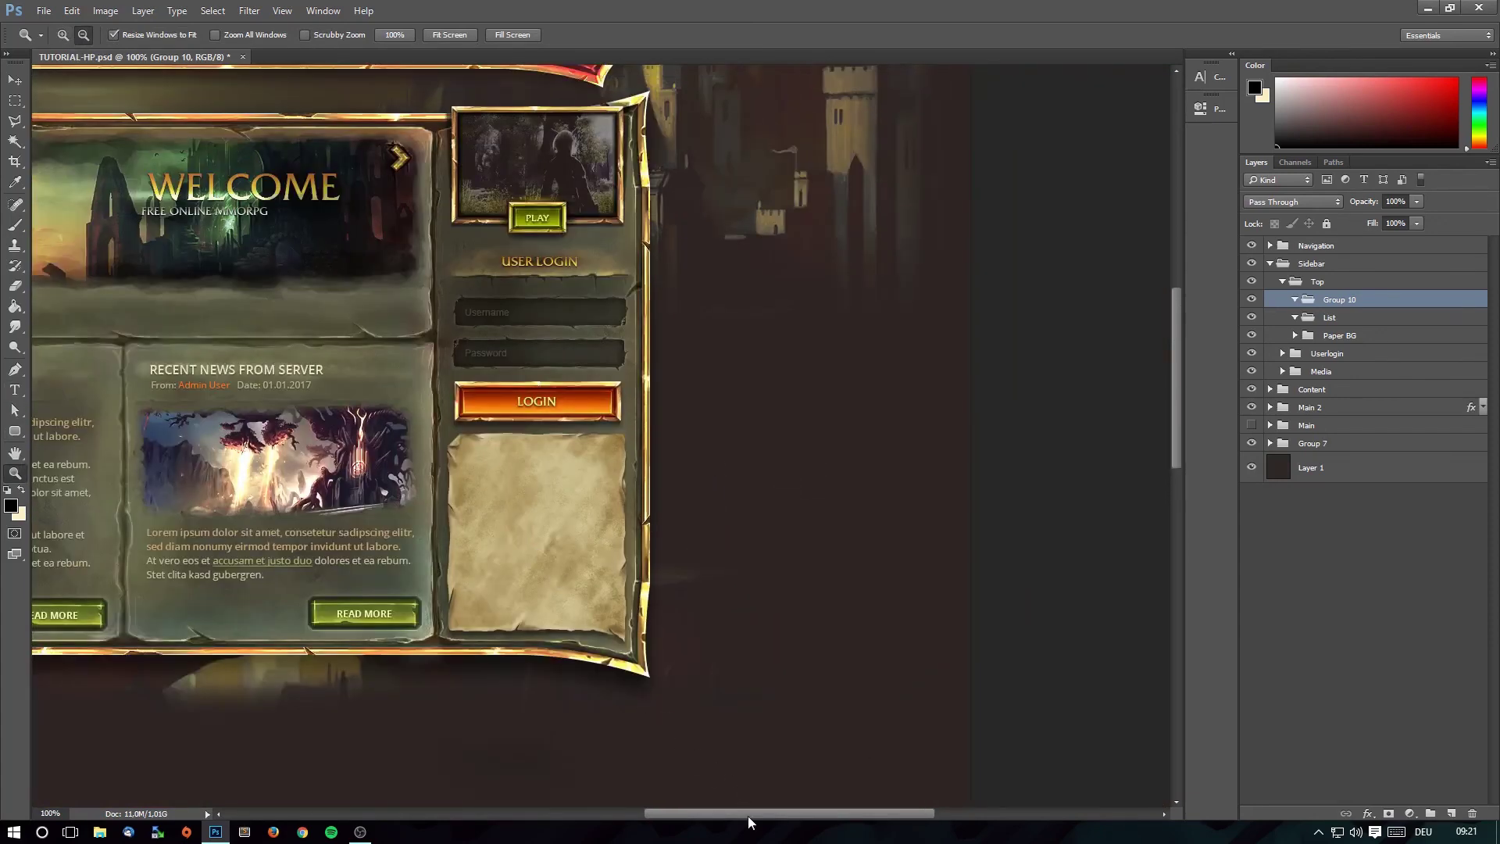
drag(748, 812, 680, 813)
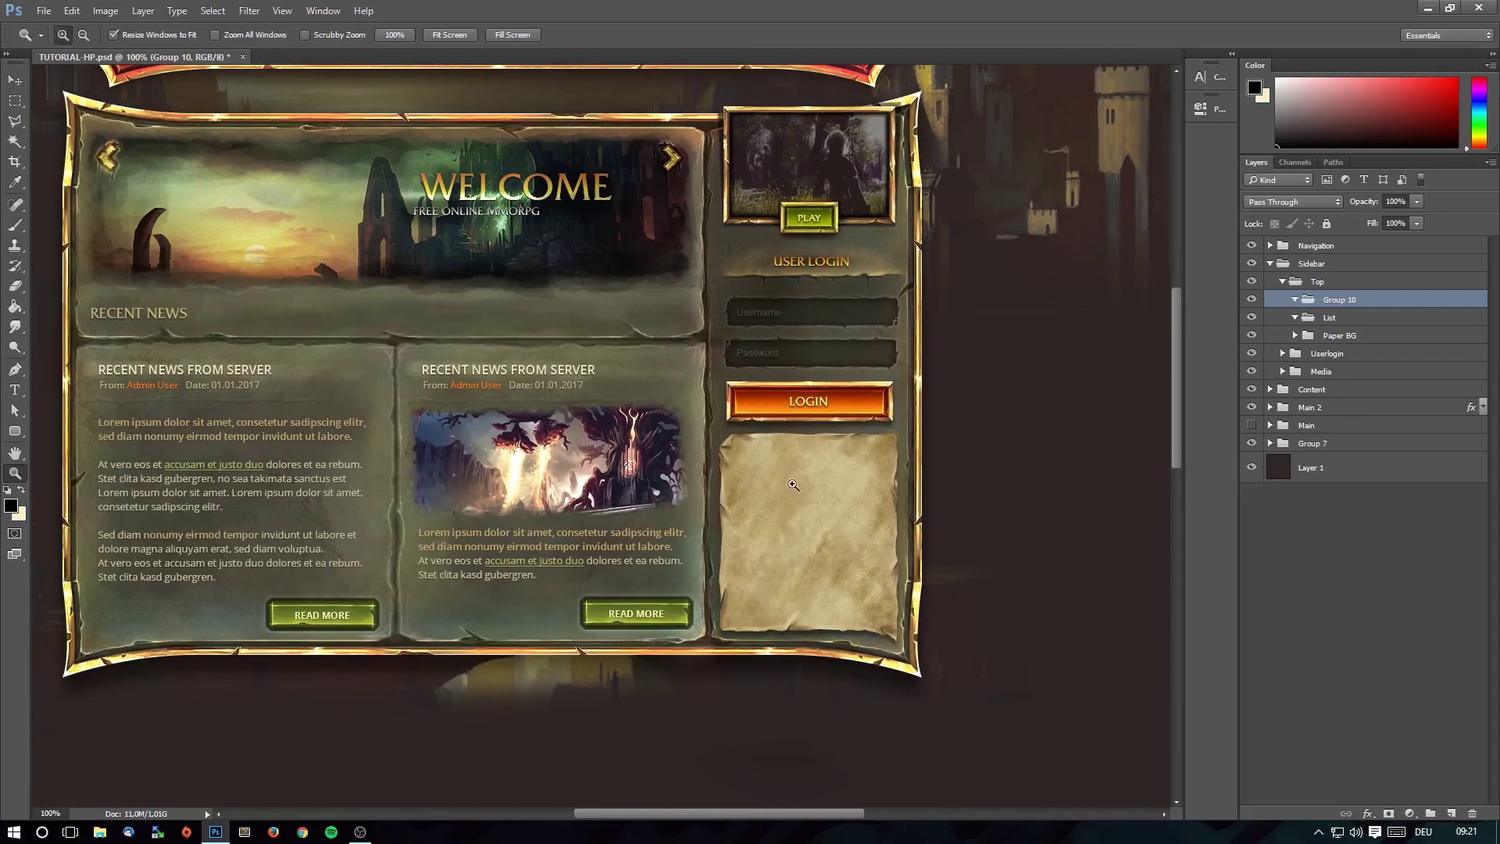
click(776, 514)
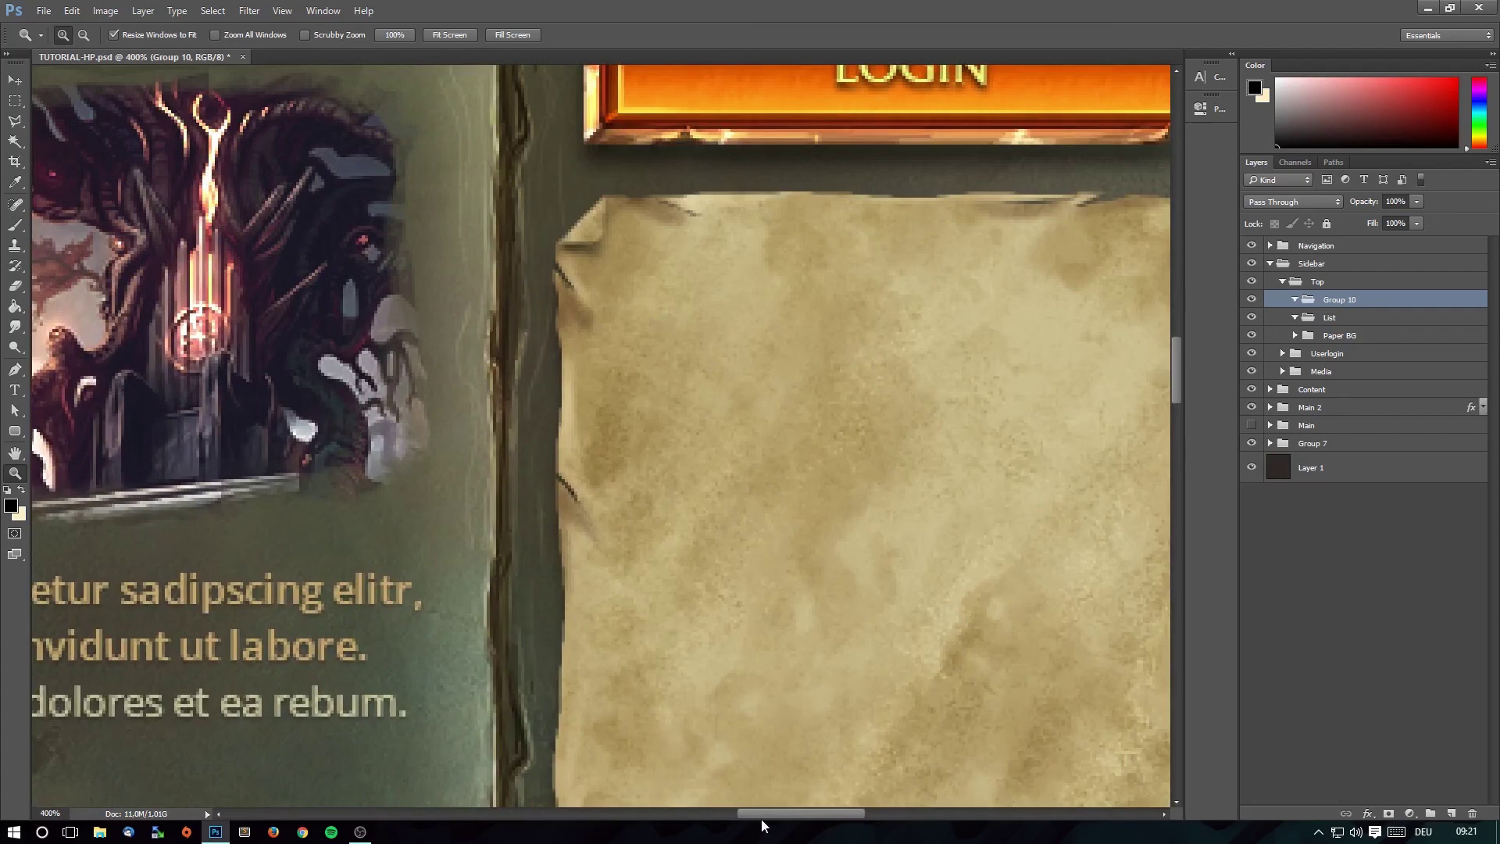
drag(769, 813, 798, 812)
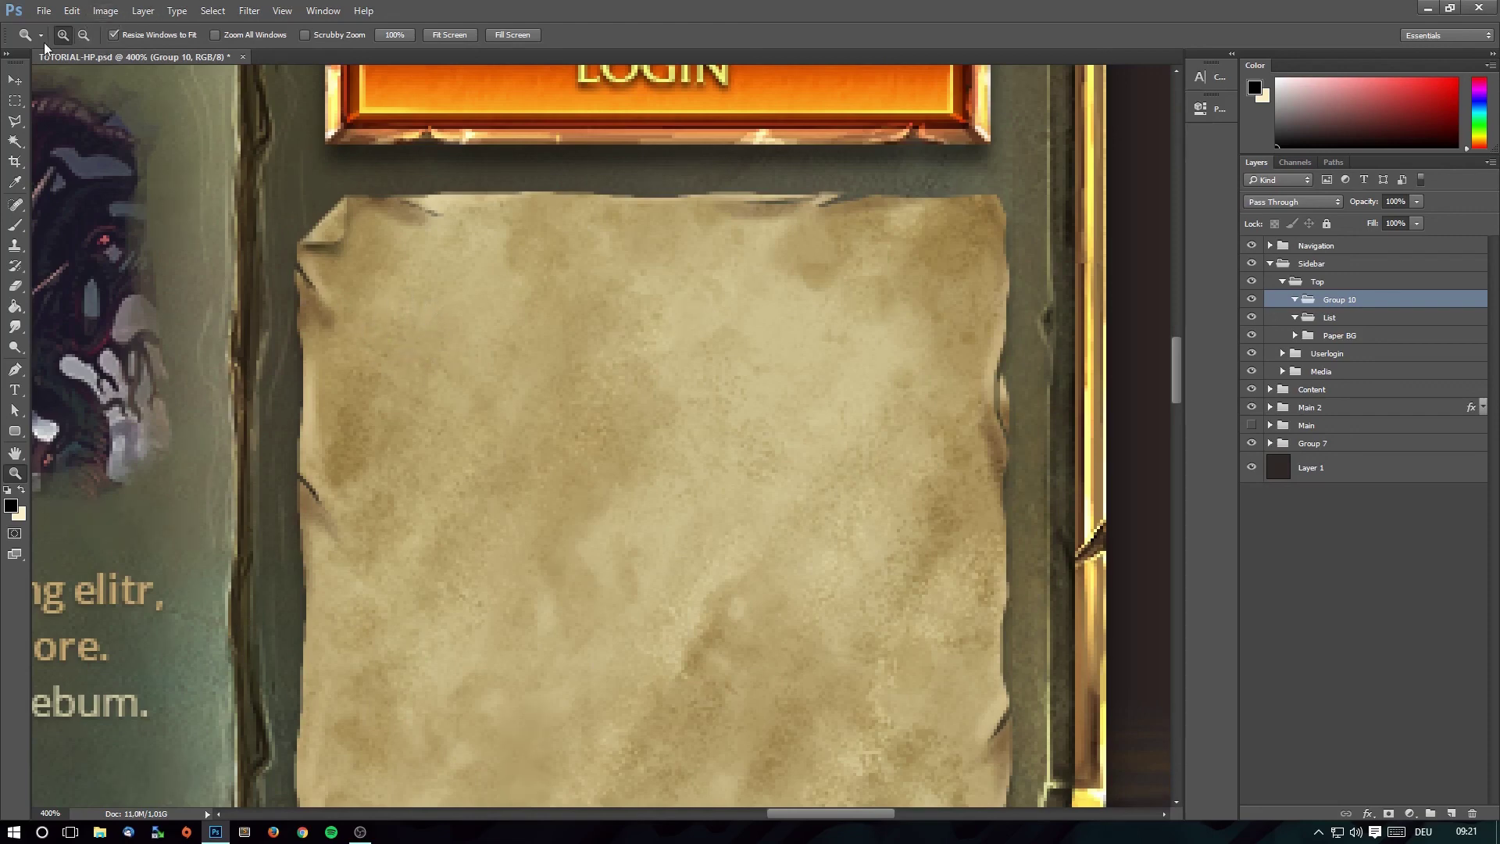
click(384, 349)
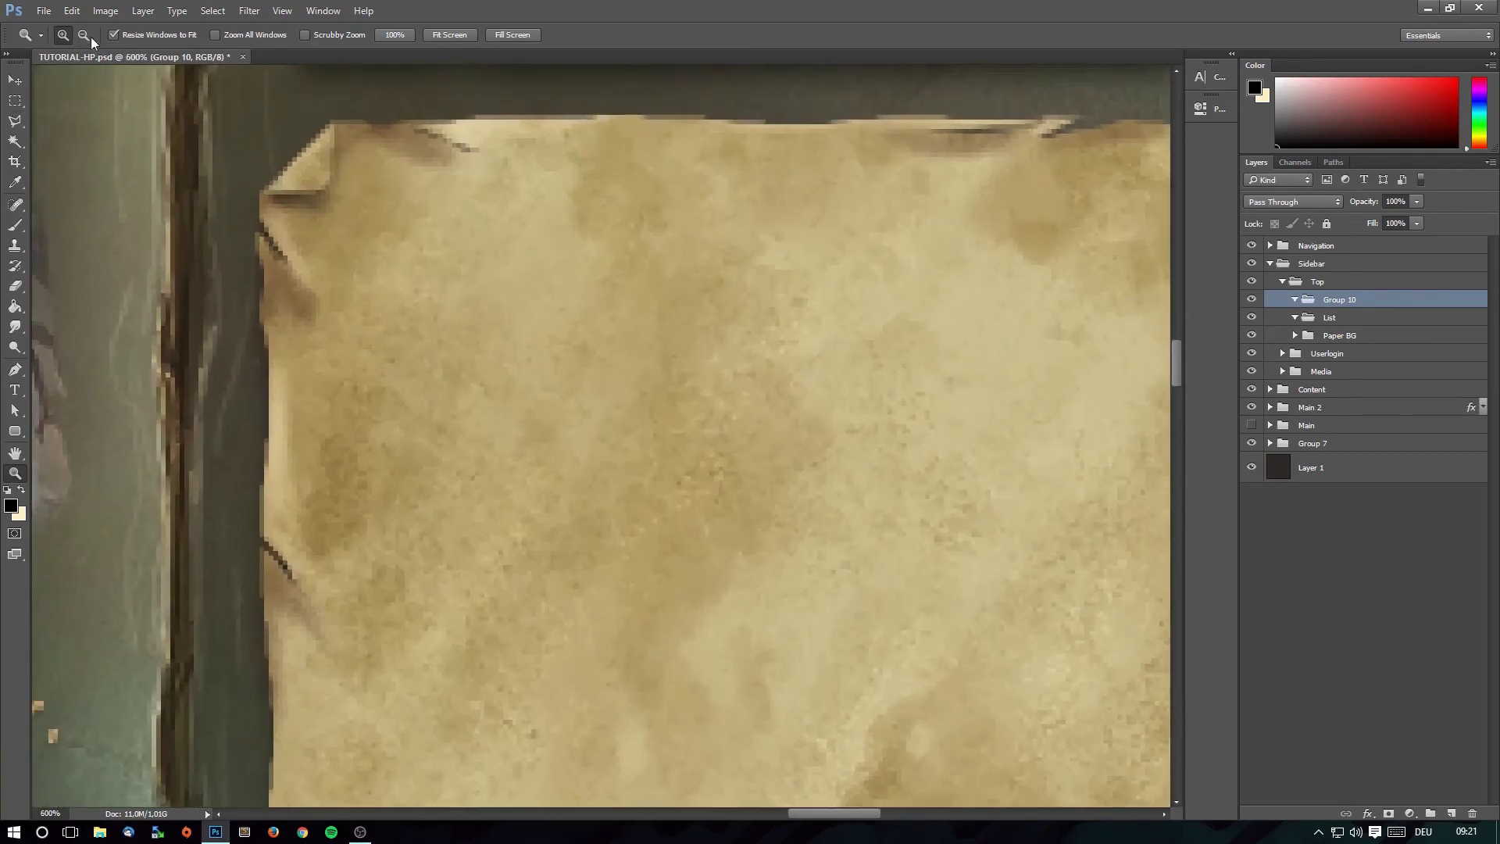
Zoom to 700% and pick the Ellipse tool with no fill.
click(424, 437)
click(15, 431)
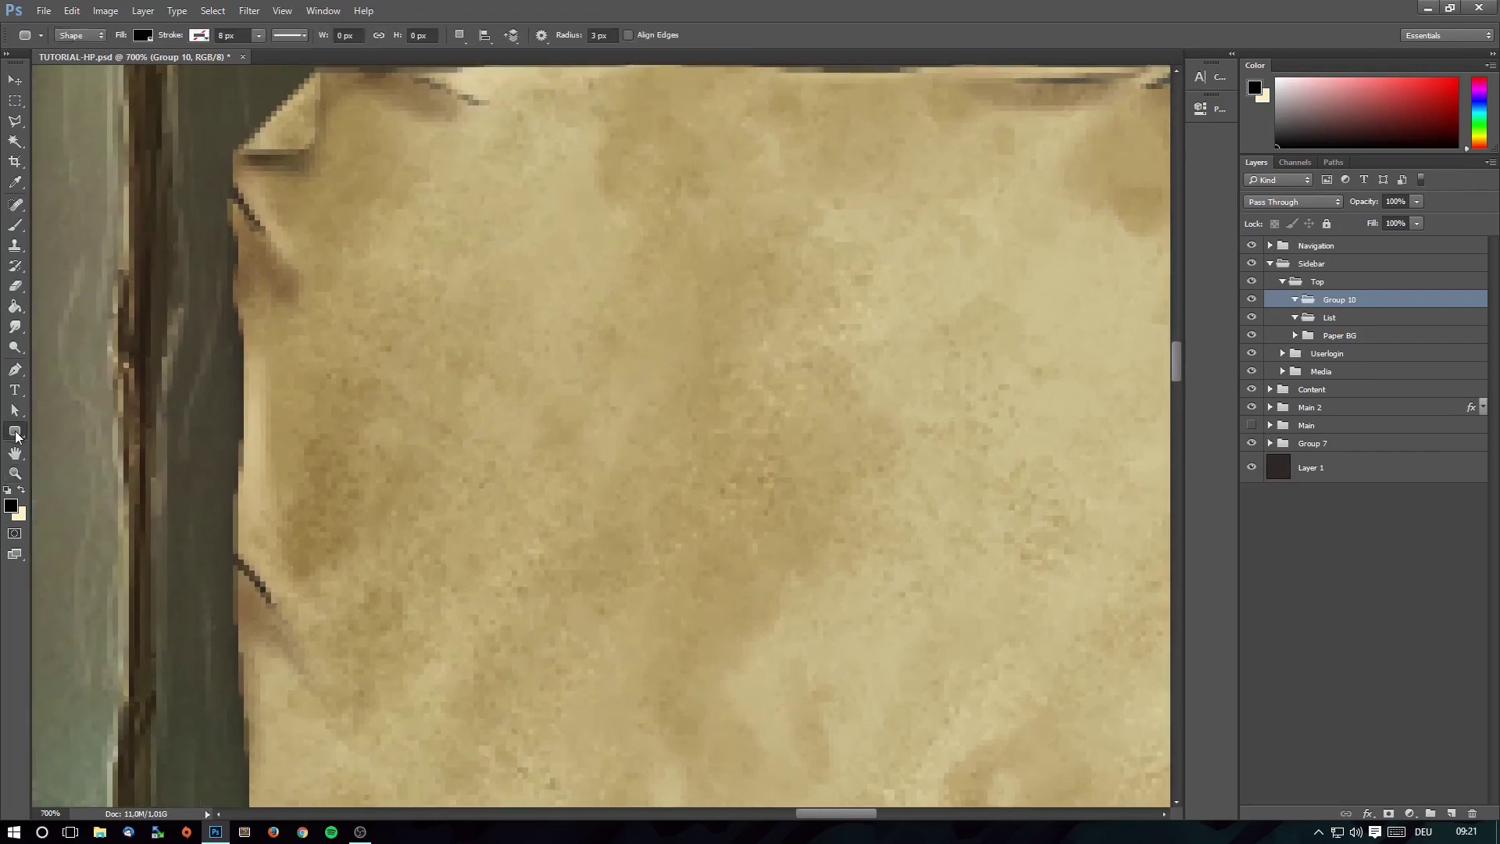
right_click(15, 430)
click(64, 458)
click(142, 35)
click(82, 68)
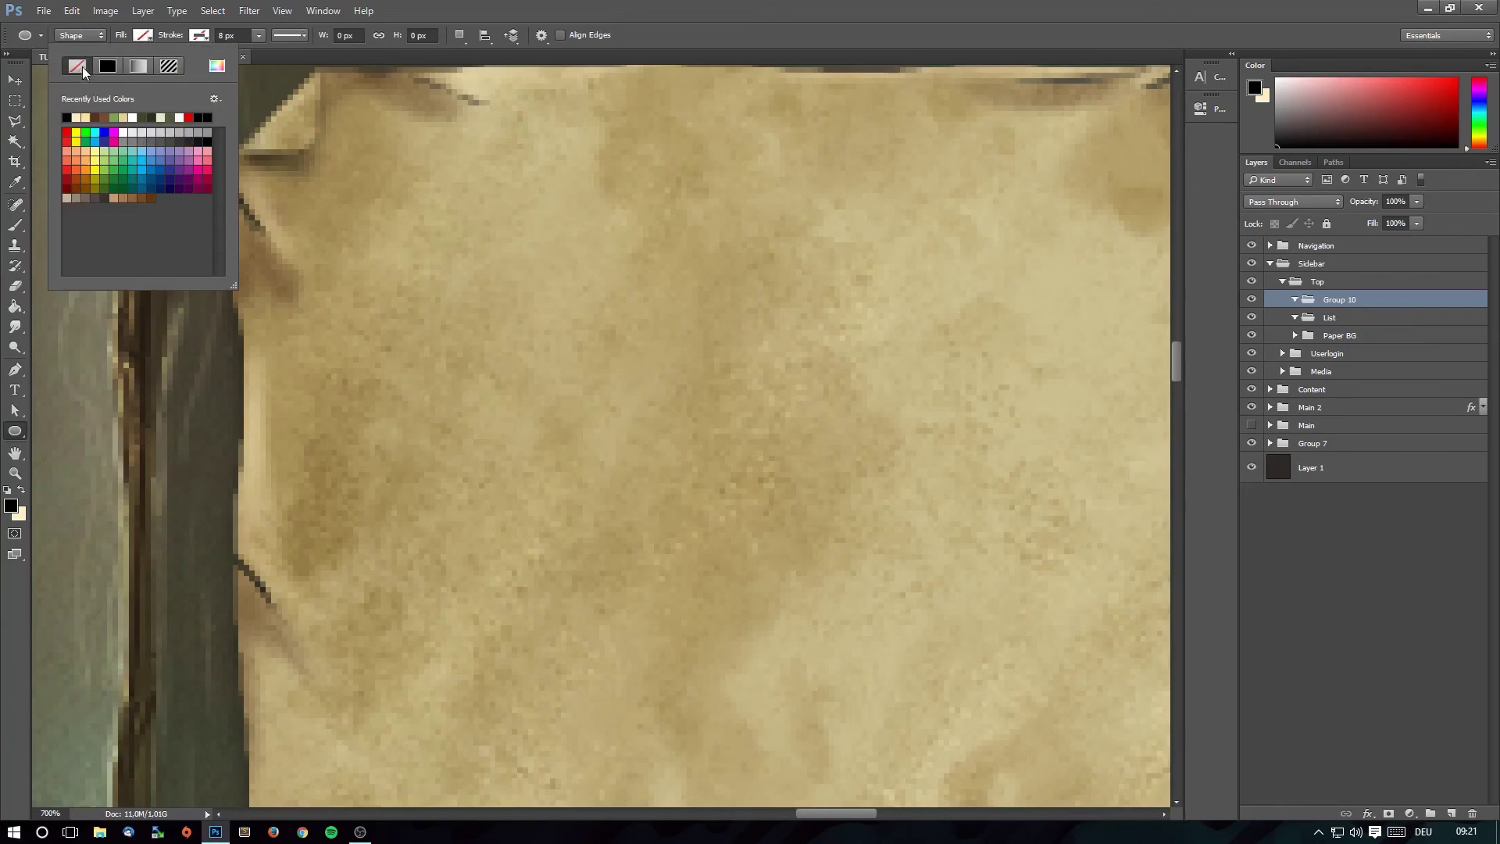
Give the ellipse a red stroke and draw the 16 × 16 px ring on the parchment.
click(204, 36)
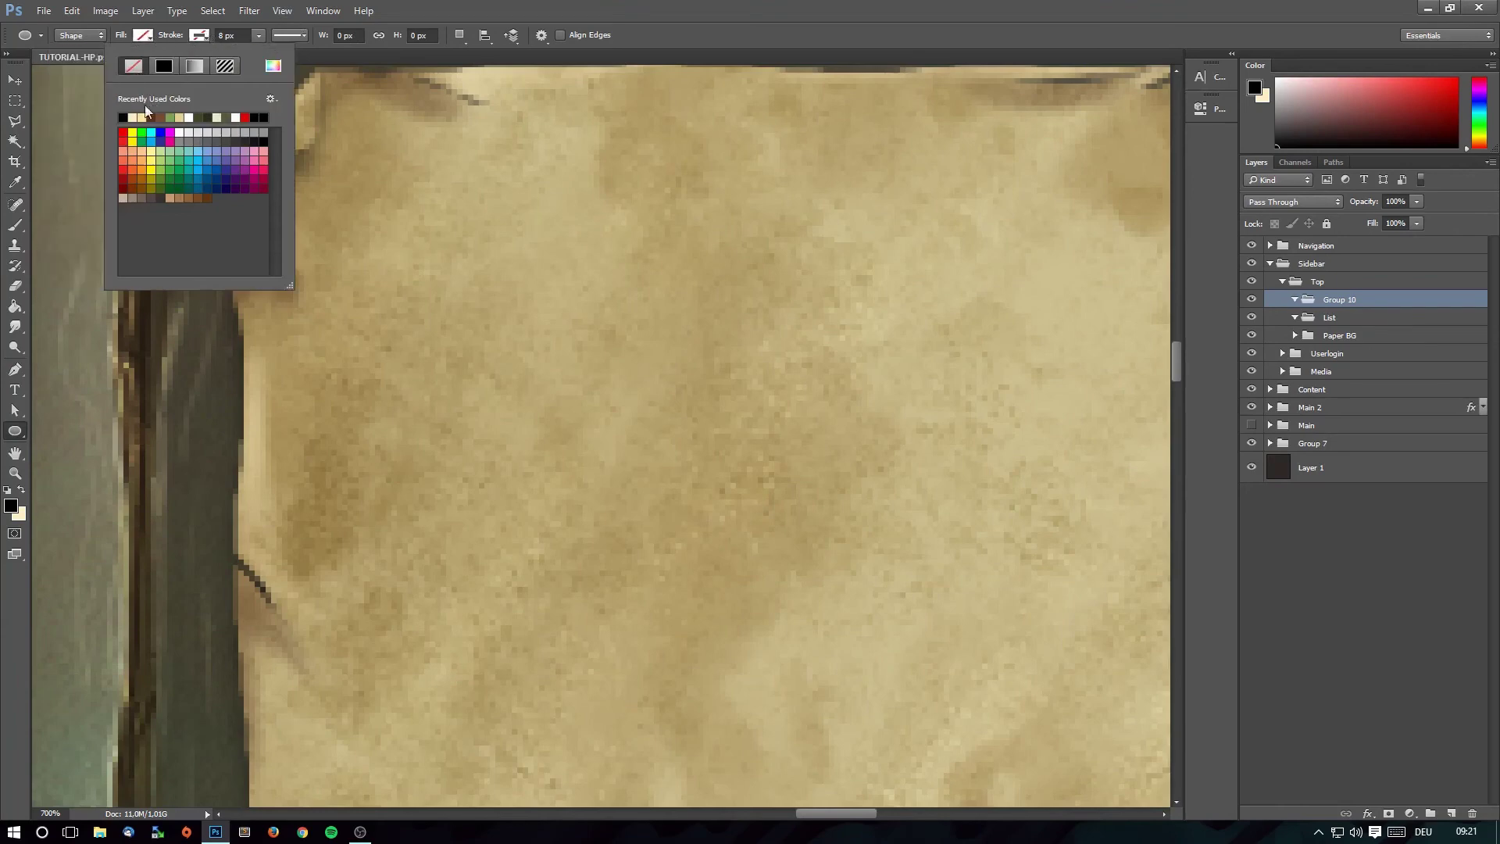
click(247, 118)
click(222, 36)
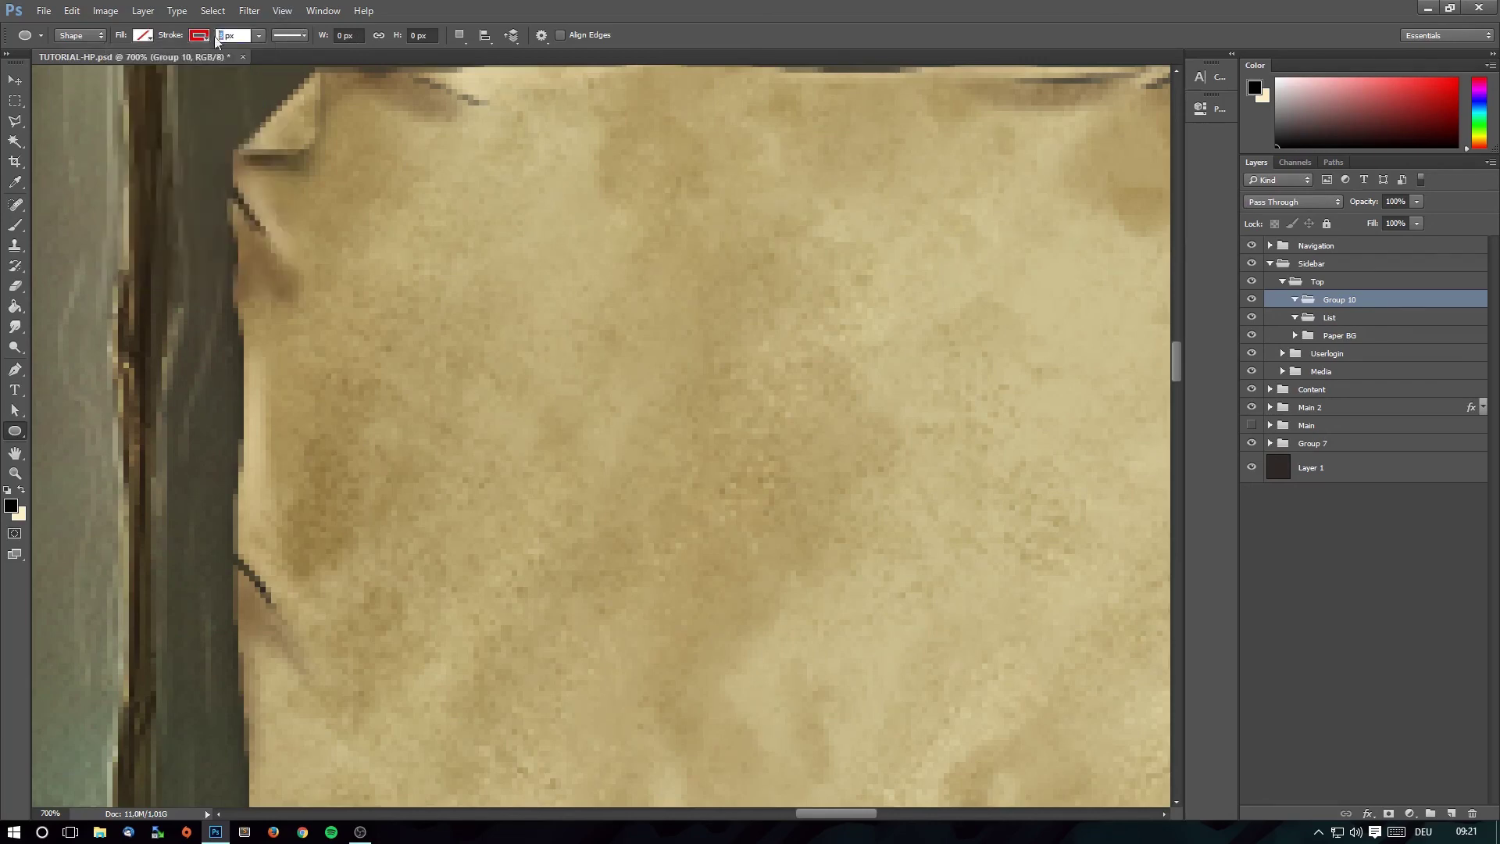
text(1)
key(Return)
click(1451, 814)
drag(392, 310, 475, 392)
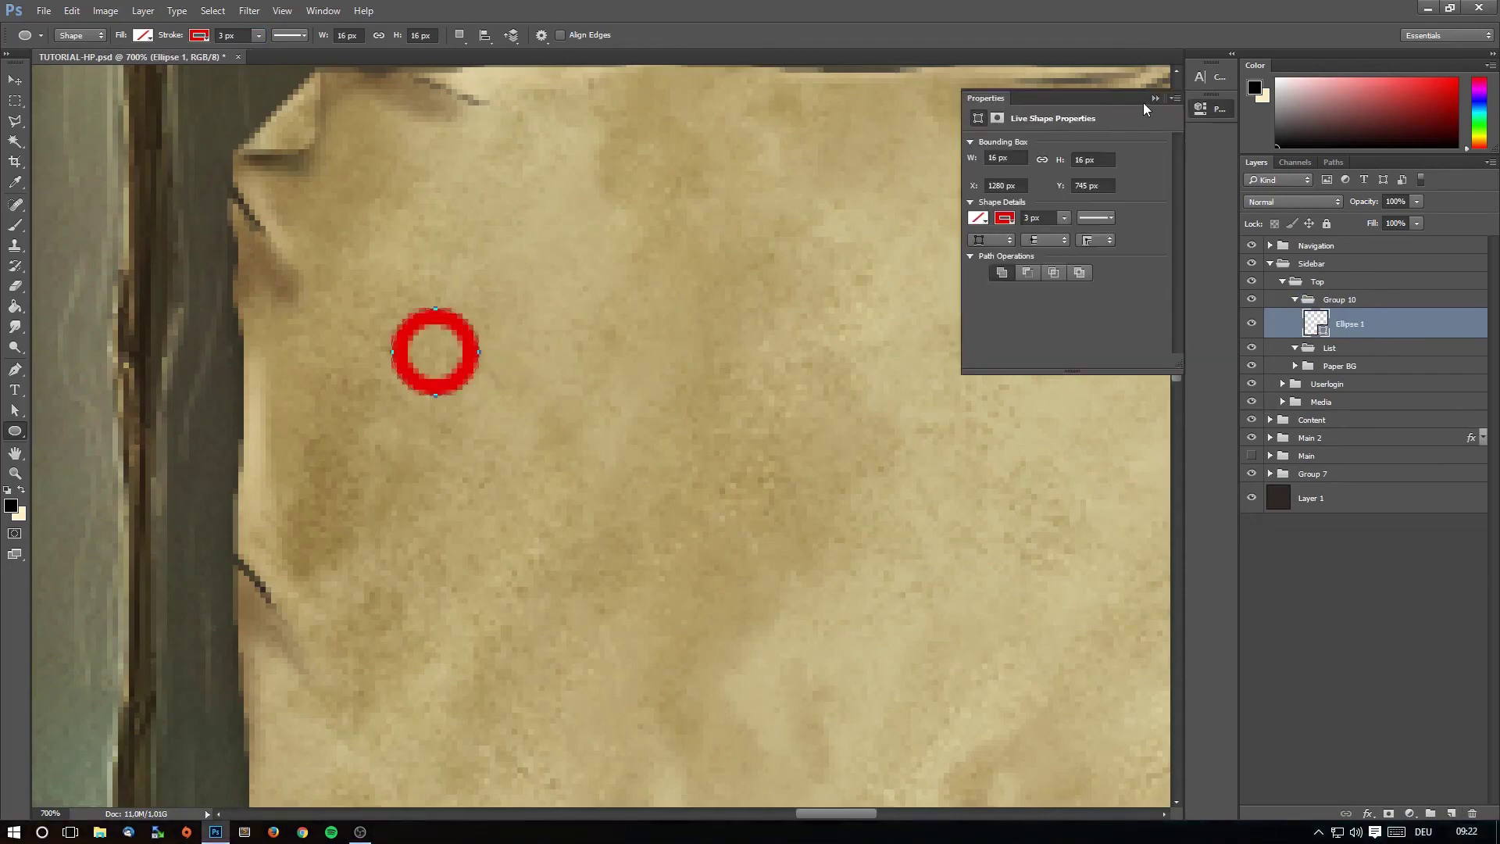
Rasterize the red ring to pixels via a Paint Bucket click, then zoom in on it.
click(15, 306)
click(519, 346)
click(692, 311)
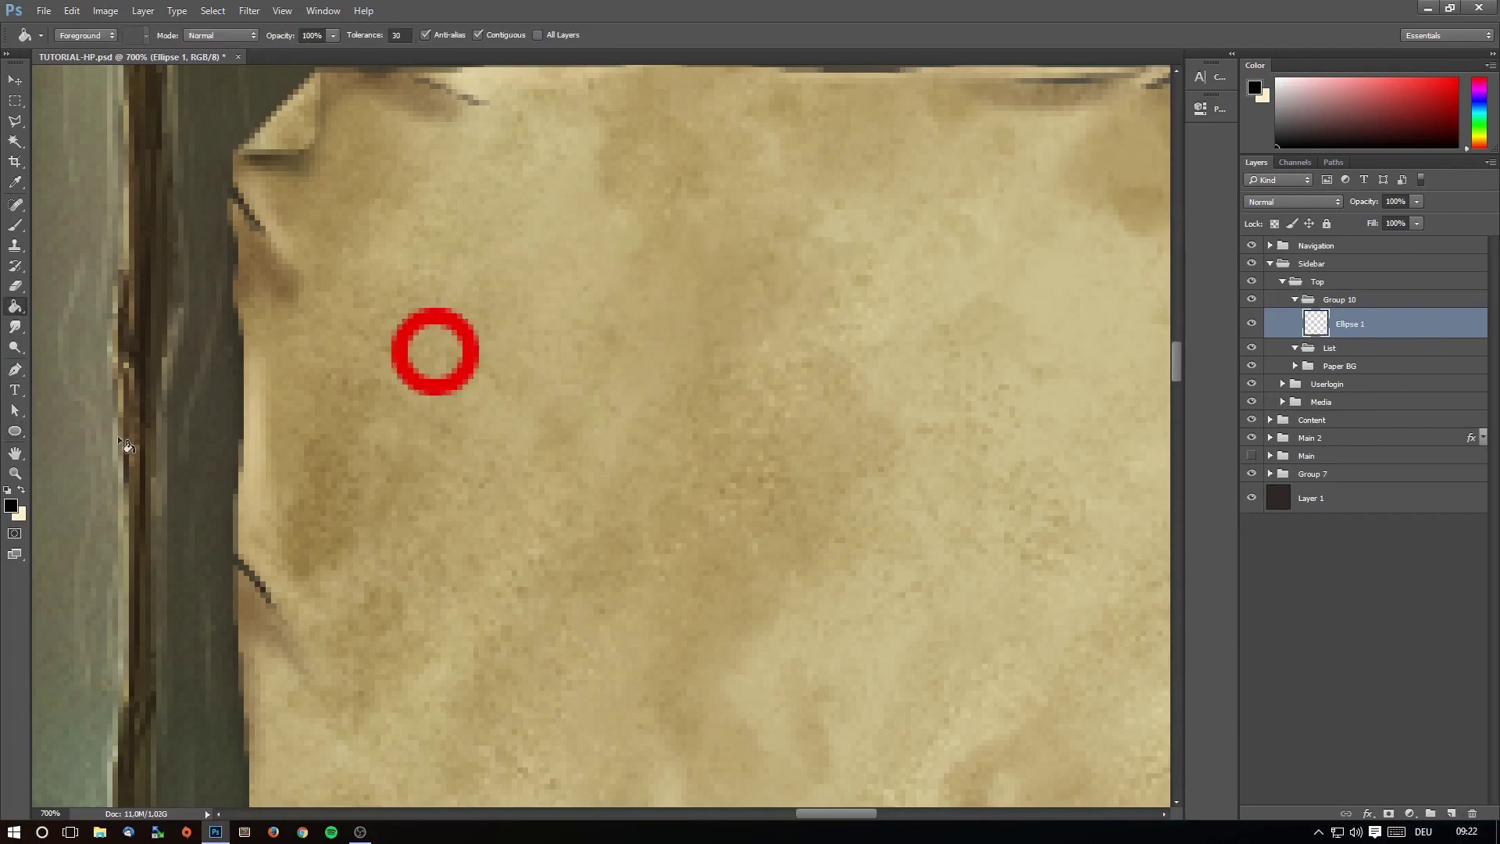
click(15, 472)
alt+click(505, 256)
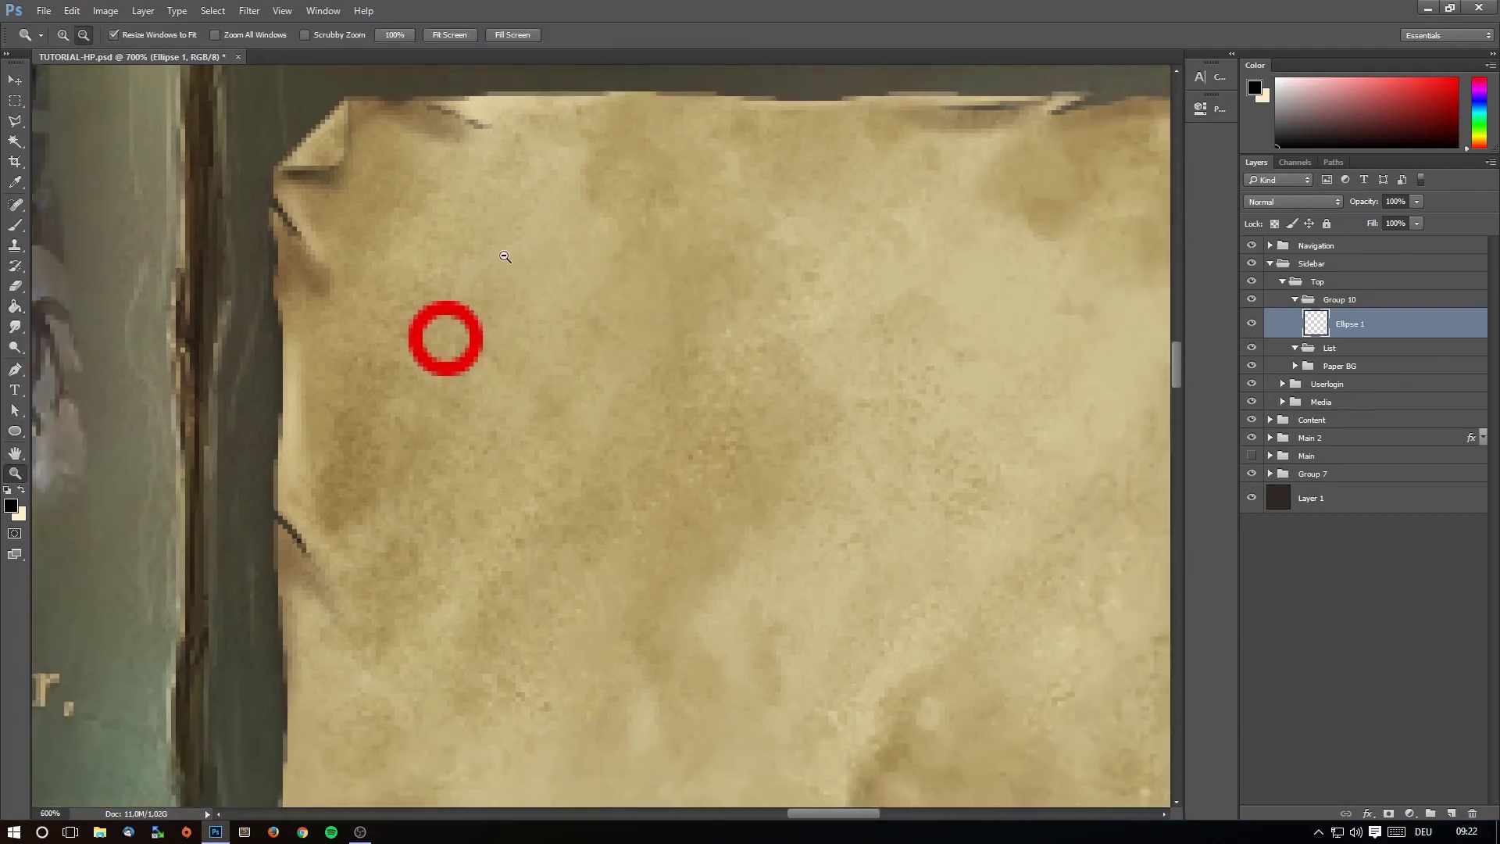
alt+click(505, 256)
alt+click(504, 256)
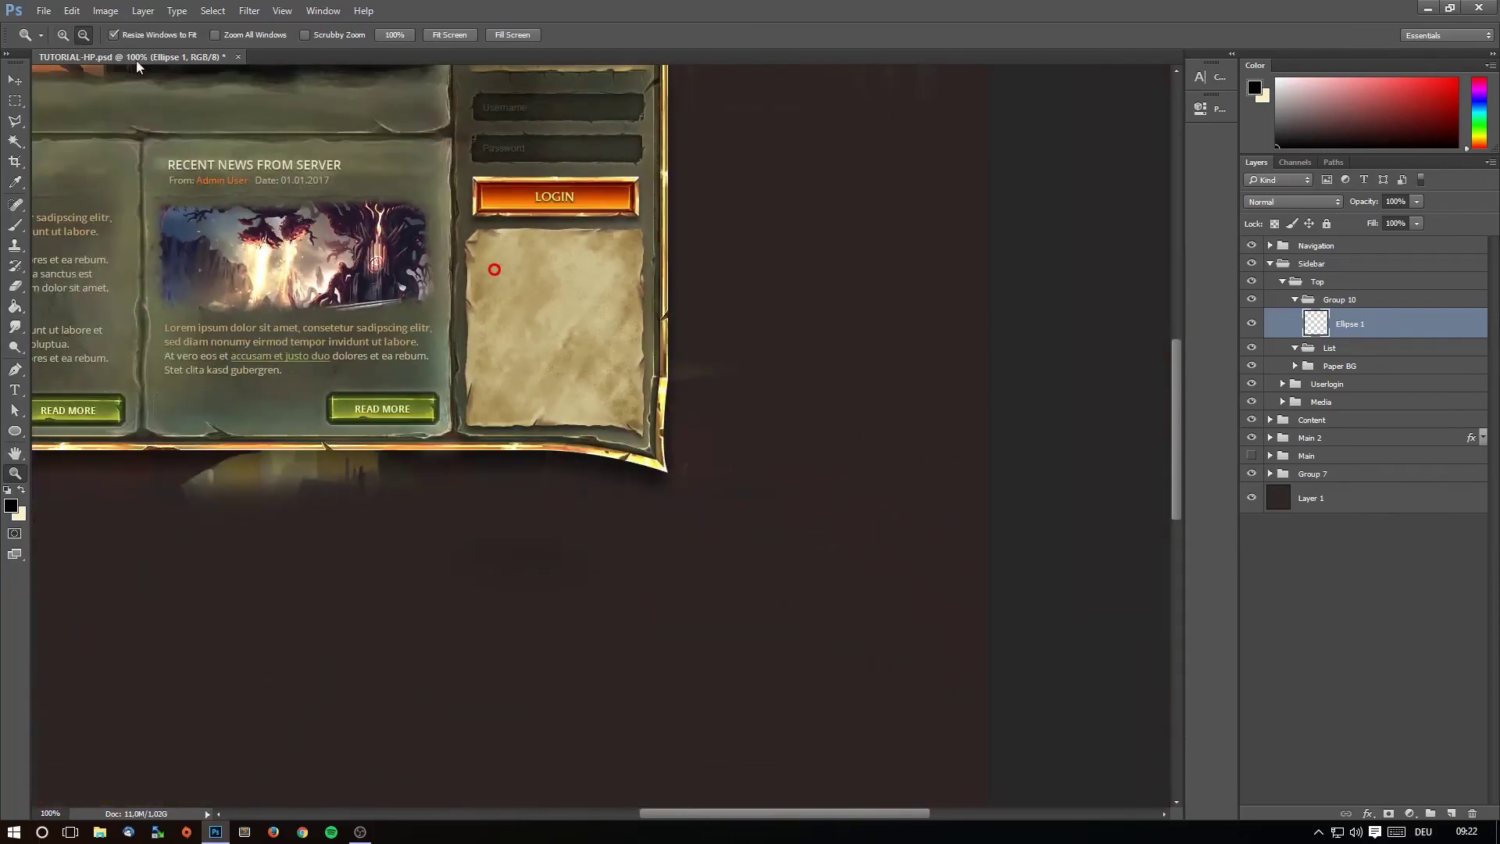
click(500, 257)
click(500, 258)
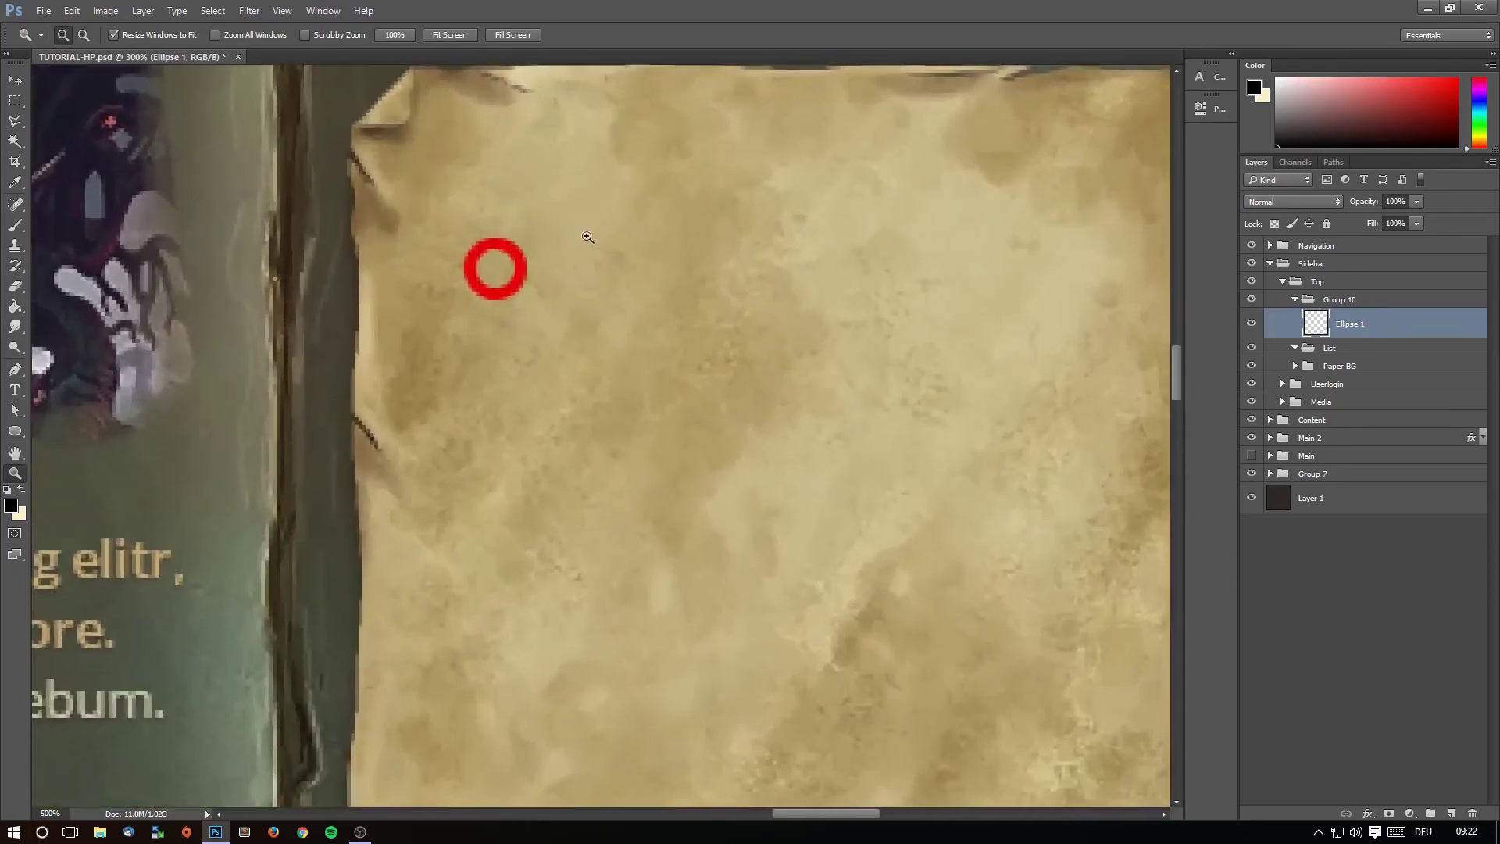
click(551, 247)
click(551, 246)
click(476, 270)
click(476, 270)
Erase the ring's inner edge along the top and left with a 10 px eraser.
key(b)
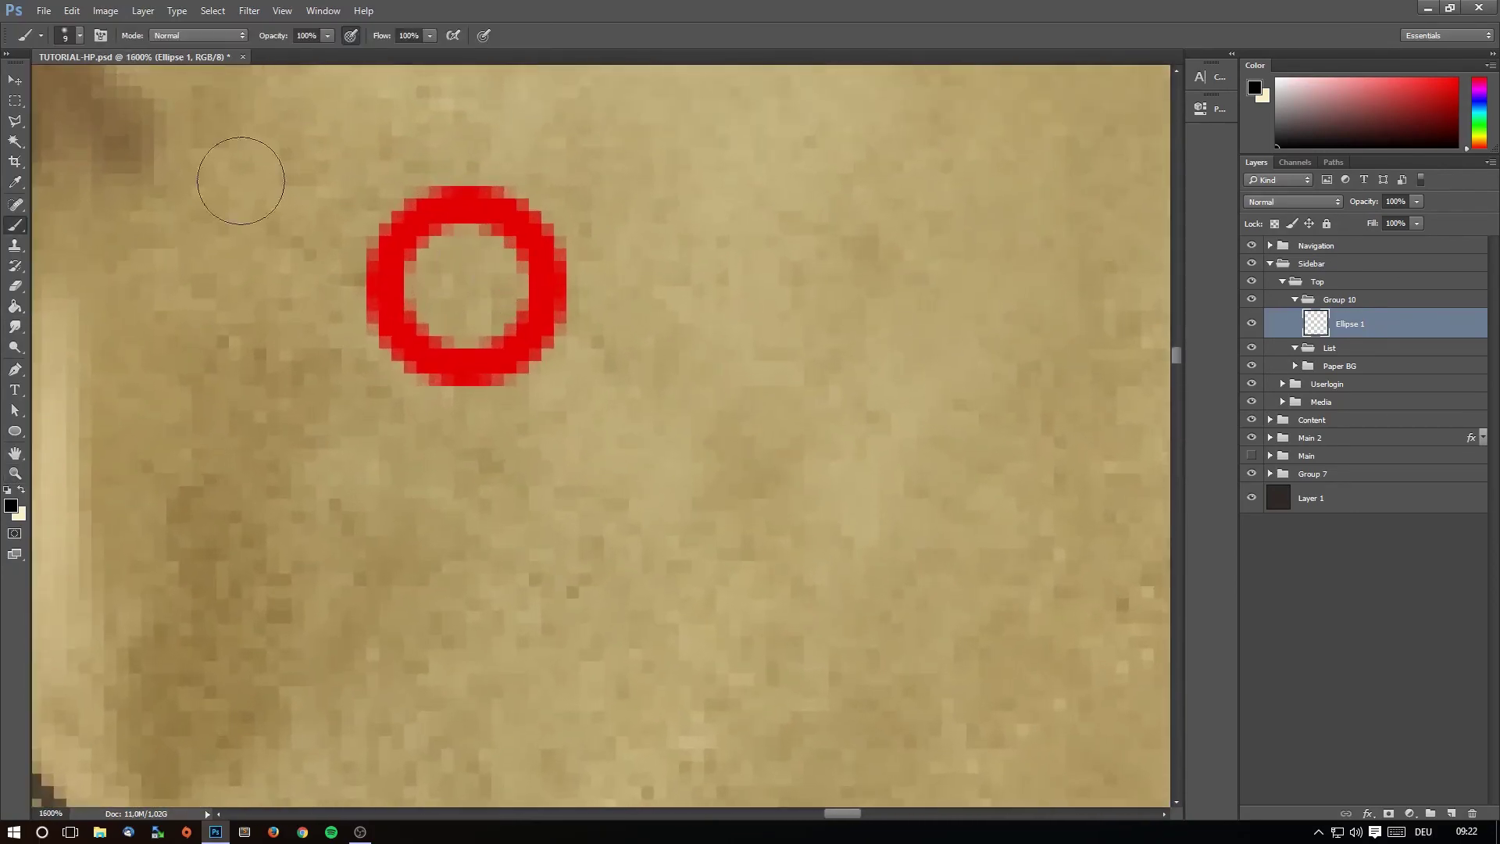
click(81, 41)
key(Escape)
key(e)
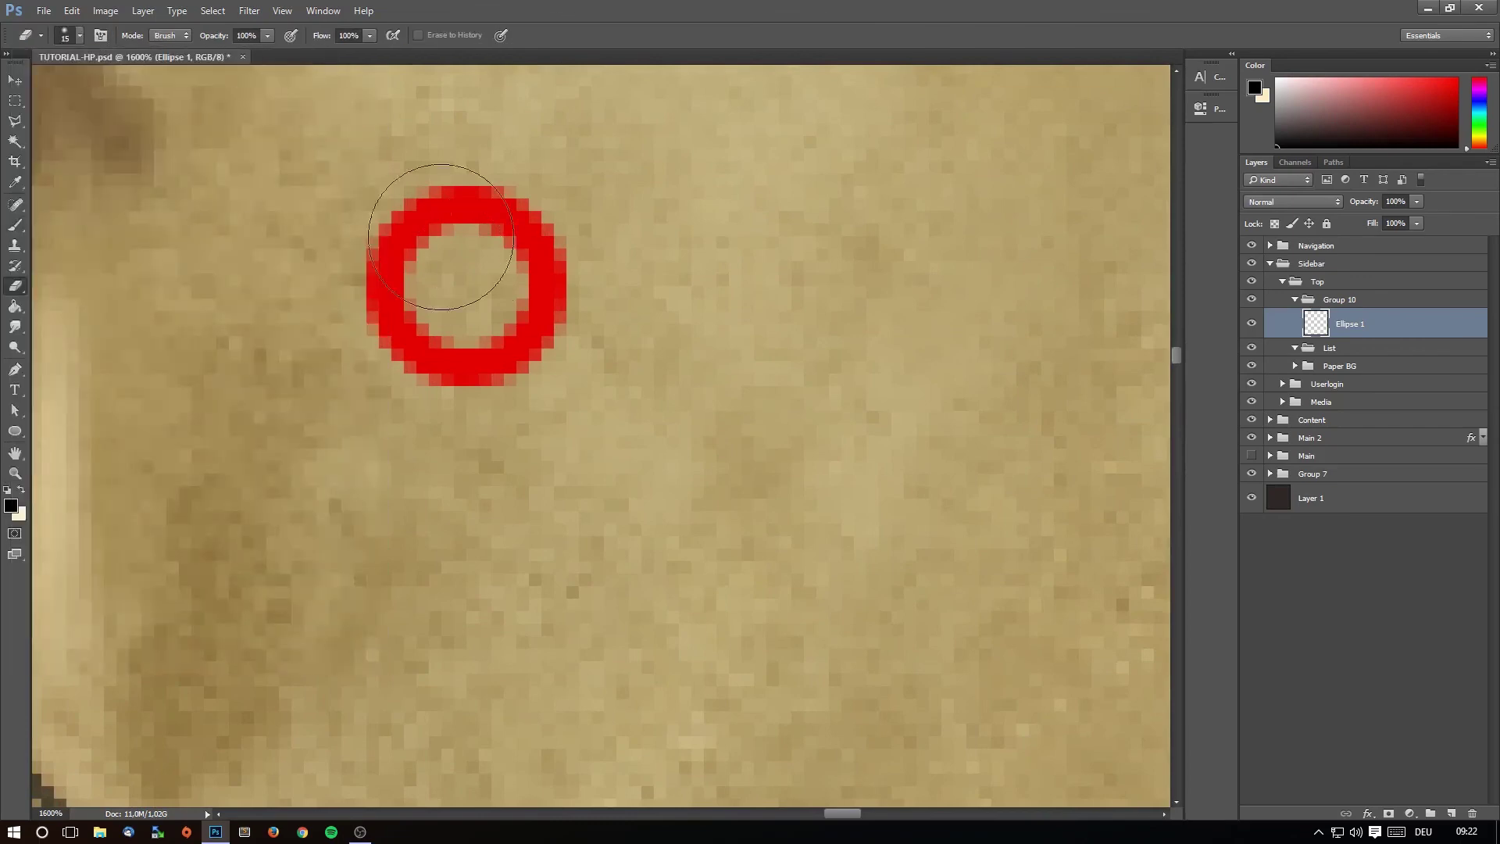
click(66, 34)
double_click(67, 193)
drag(465, 284, 466, 286)
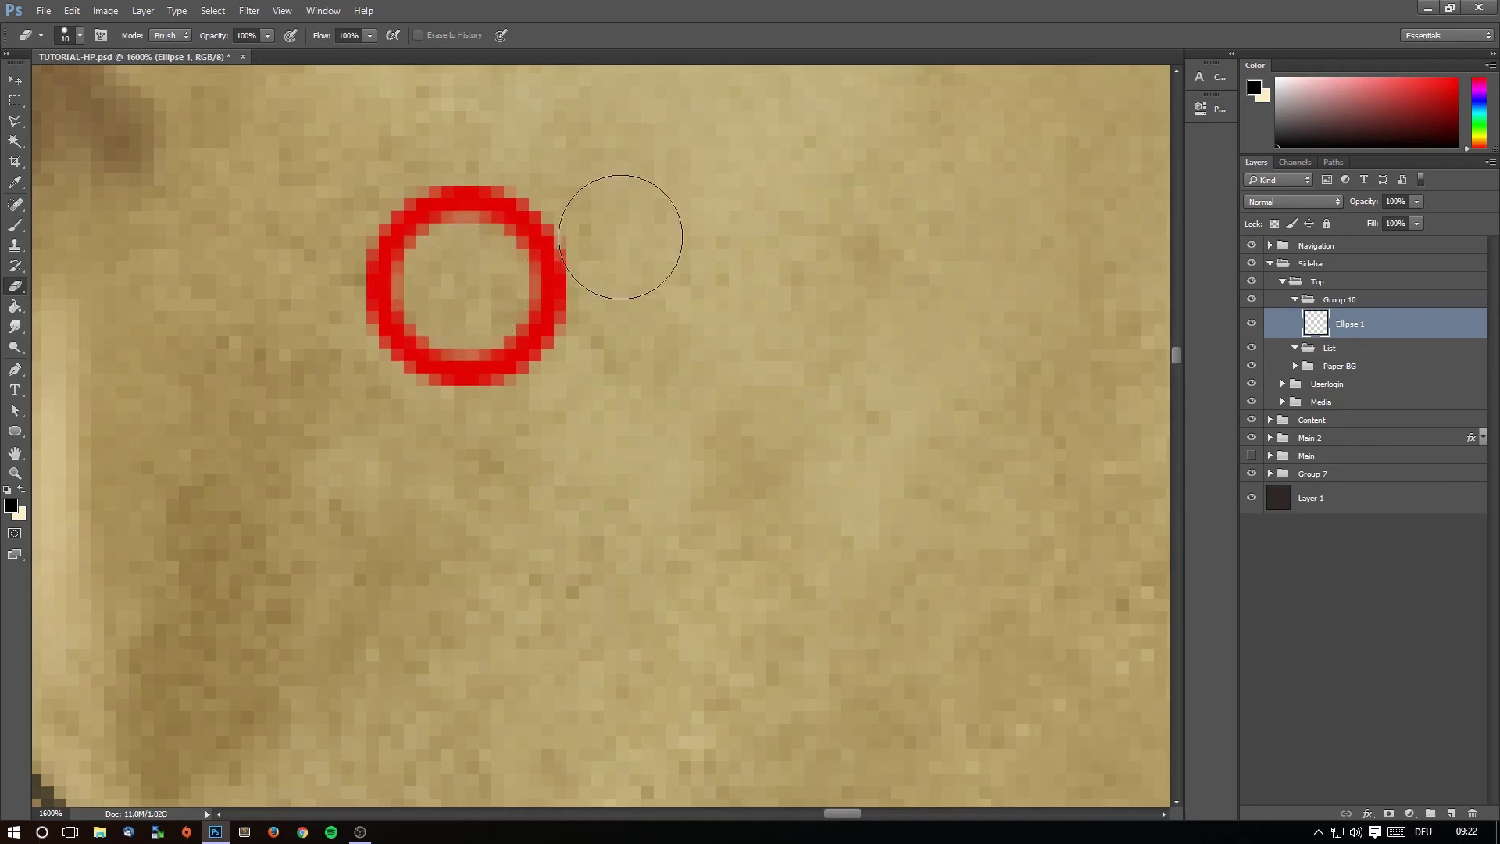
Zoom to 3200% on the ring and bring up the brush presets.
scroll(352, 336, up, 1)
click(16, 473)
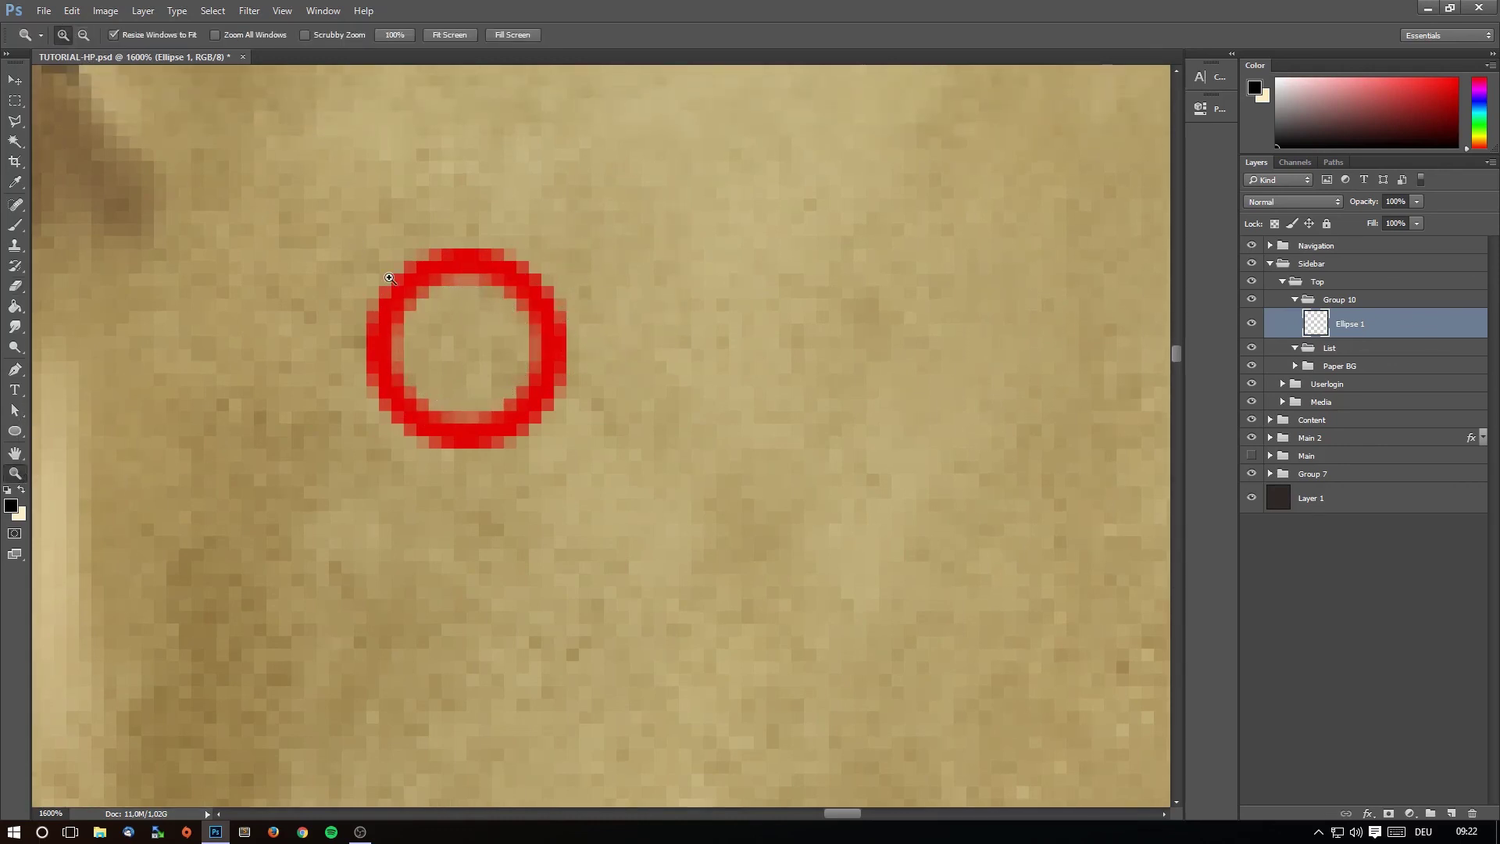
click(442, 304)
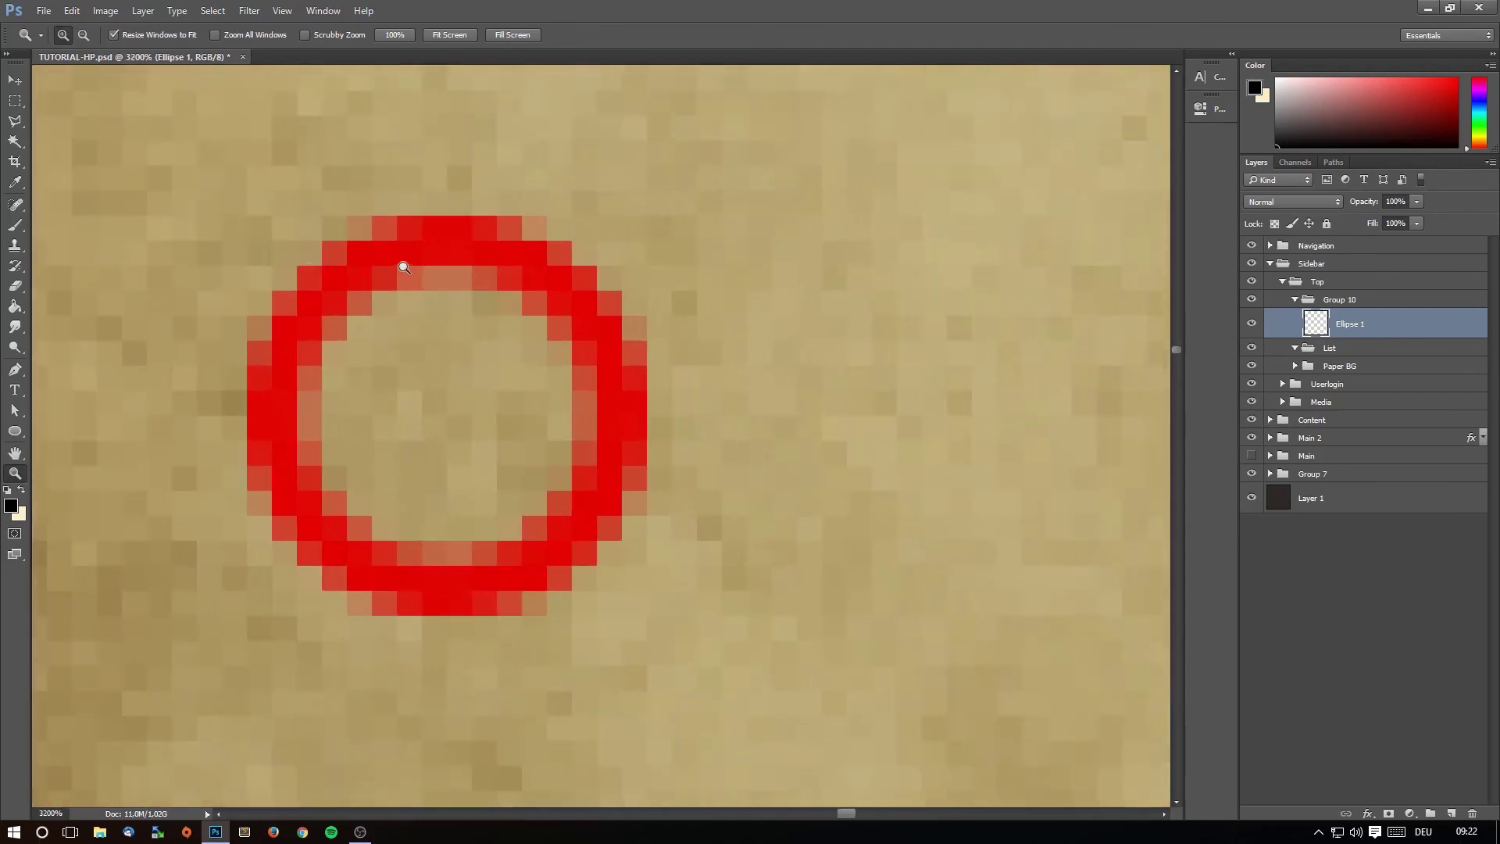
key(b)
click(80, 36)
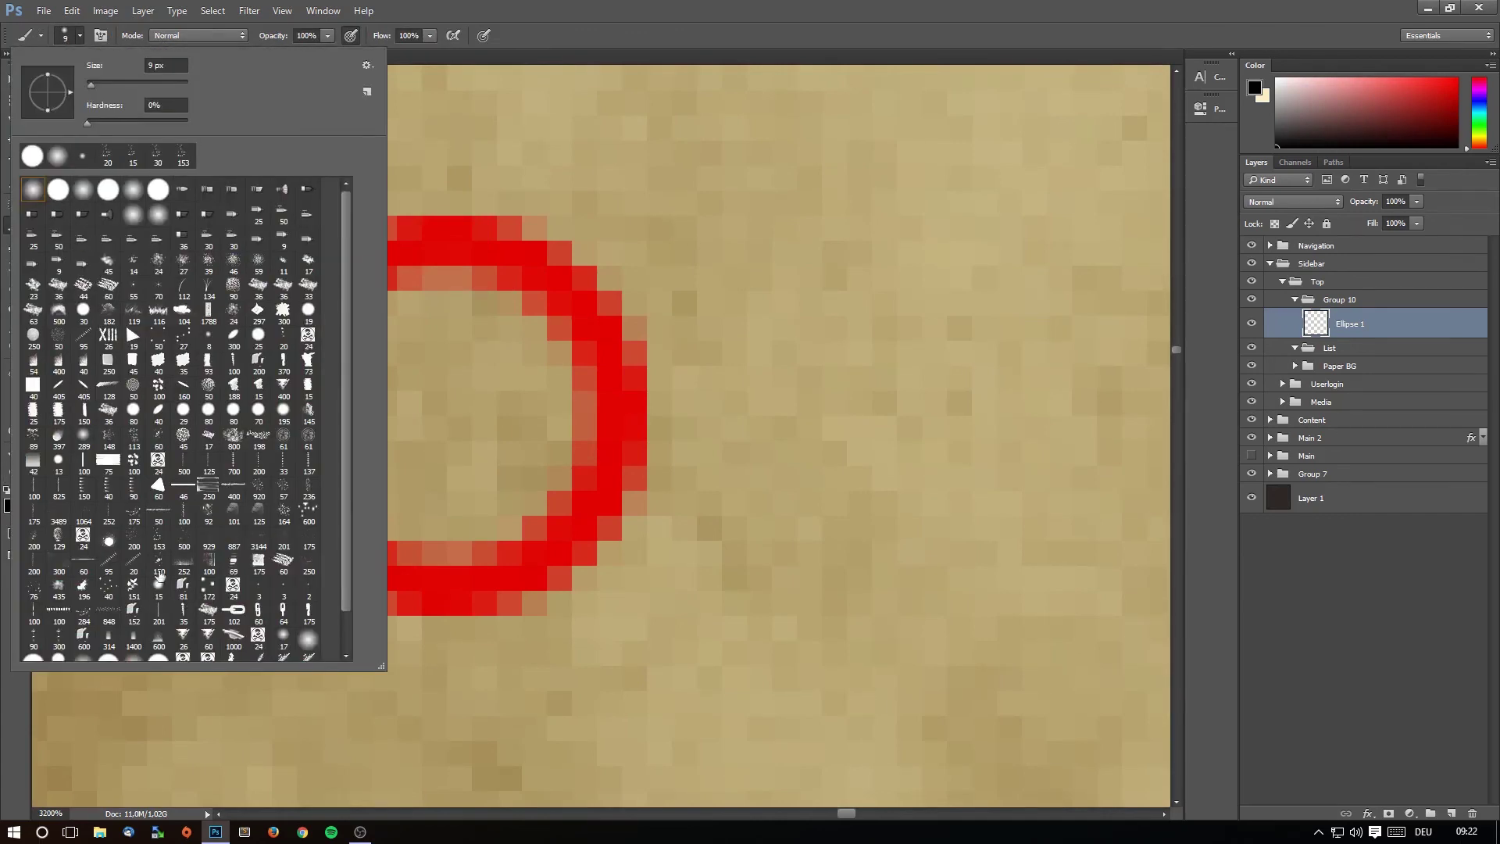
Choose the 153 spatter brush at 6 px and undo a dark test stroke.
click(154, 549)
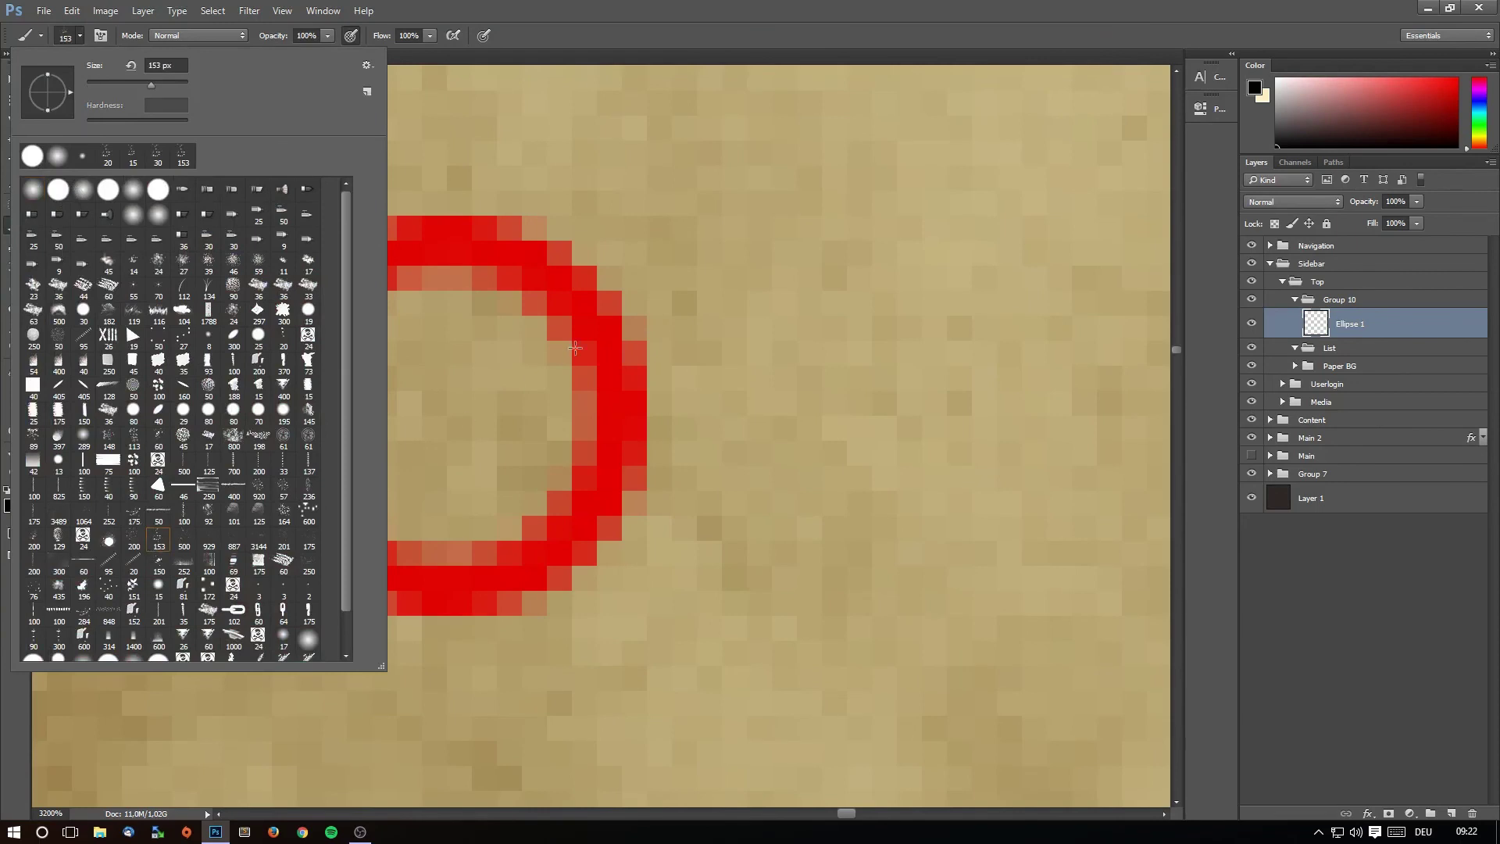
click(605, 353)
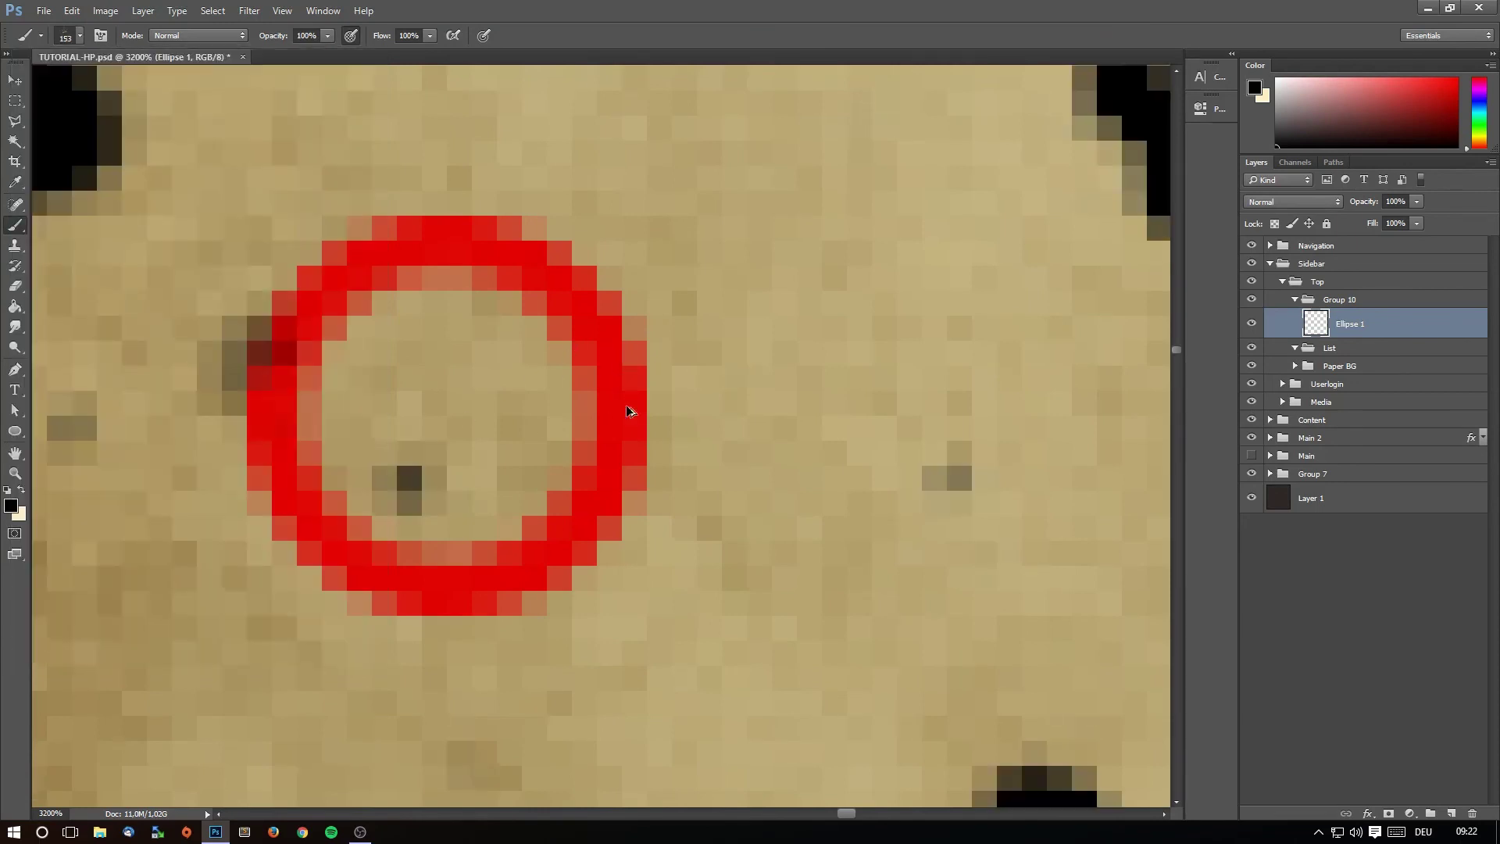
key(bracketleft)
key(bracketleft)
key(bracketleft)
drag(637, 374, 692, 312)
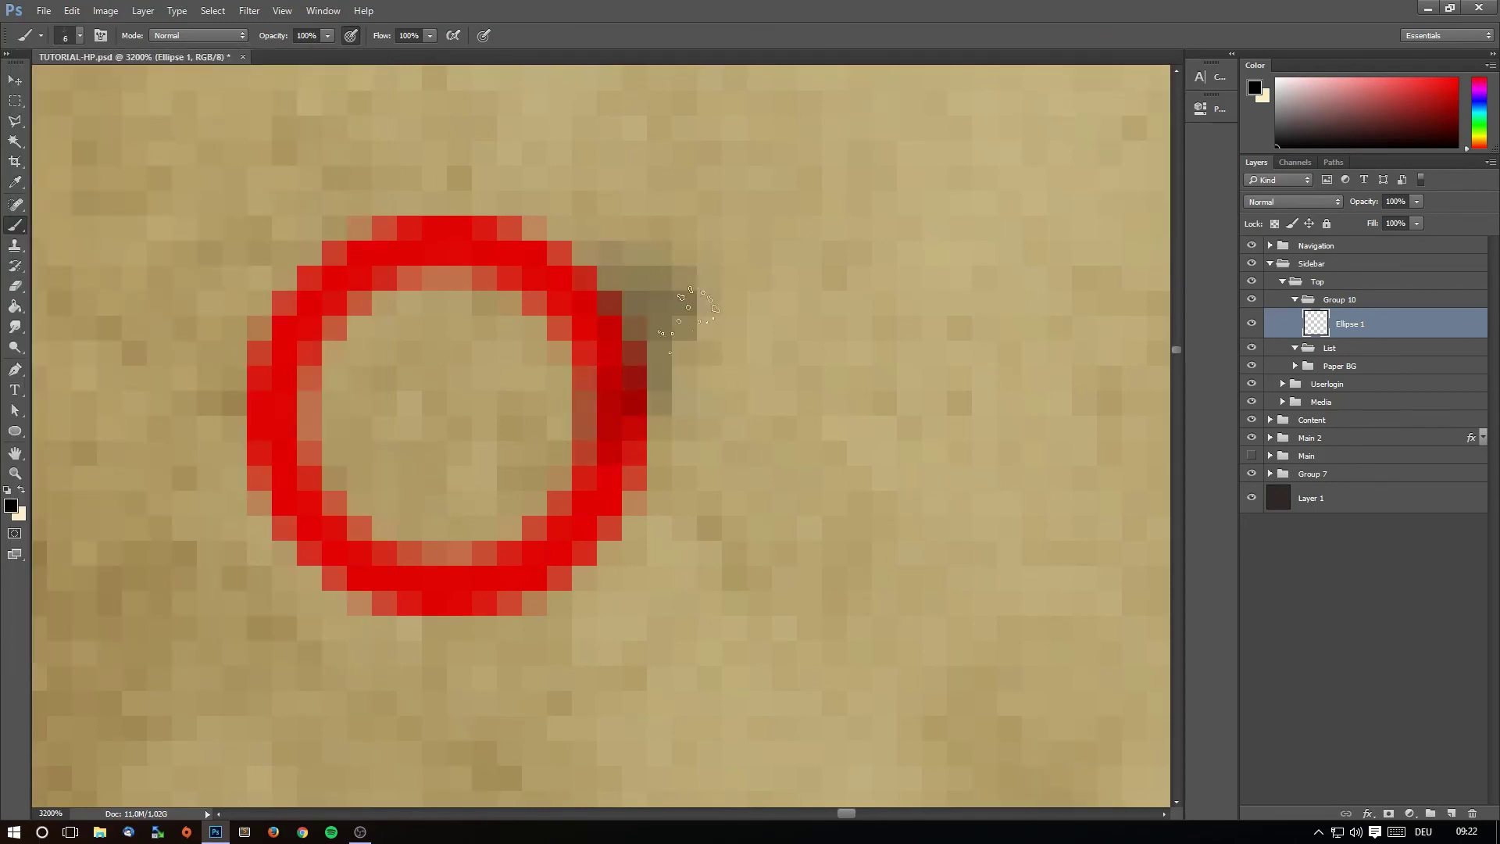
key(ctrl+z)
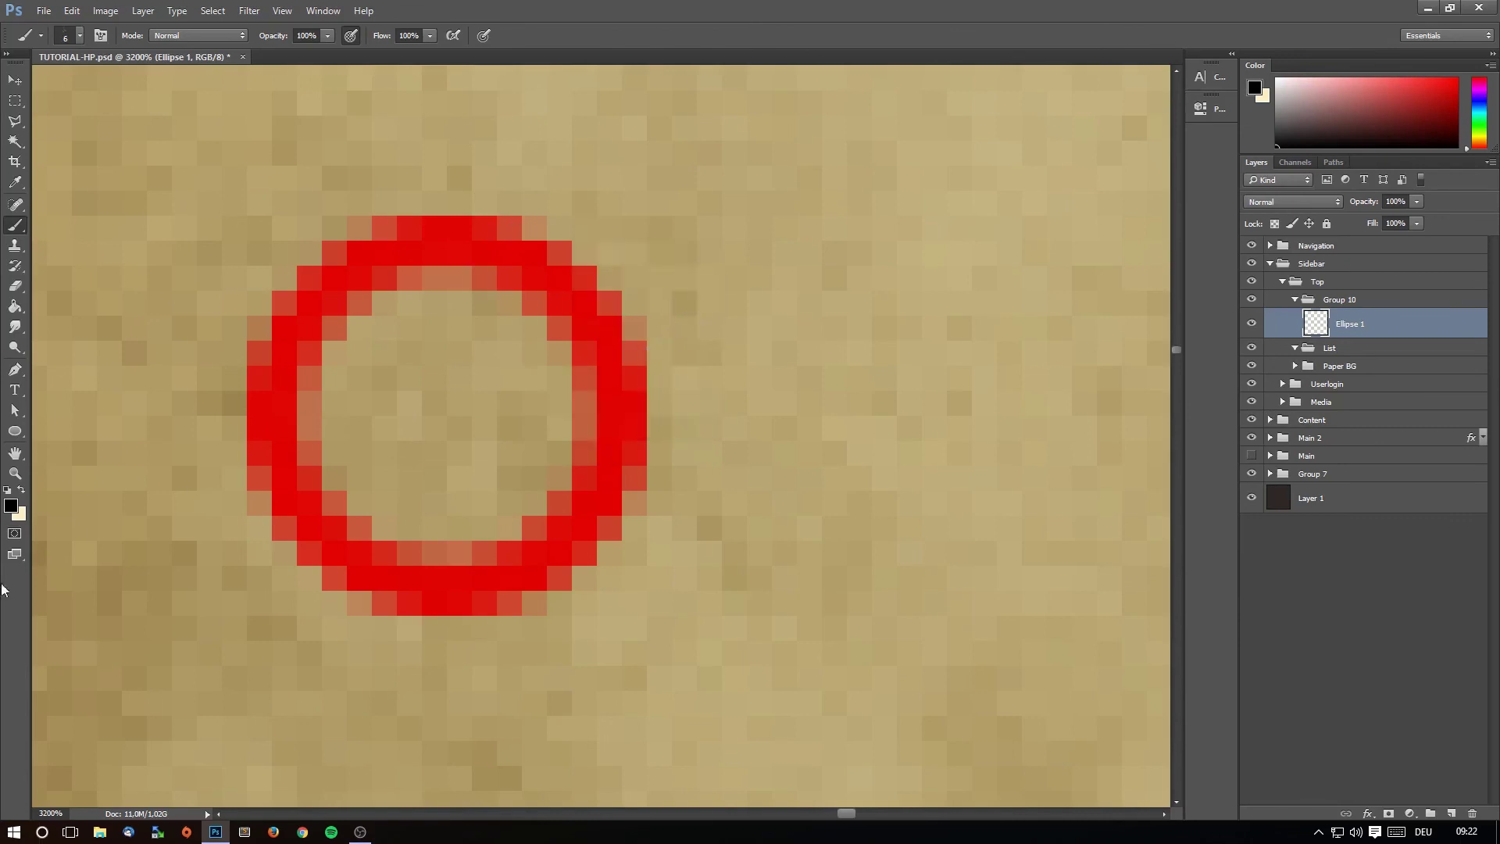
Sample the ring's red as the painting colour.
click(12, 506)
drag(576, 167, 802, 191)
click(462, 245)
click(932, 219)
On a new layer, paint red spatter off the ring's upper right edge.
click(1451, 813)
key(b)
drag(617, 344, 687, 332)
click(15, 473)
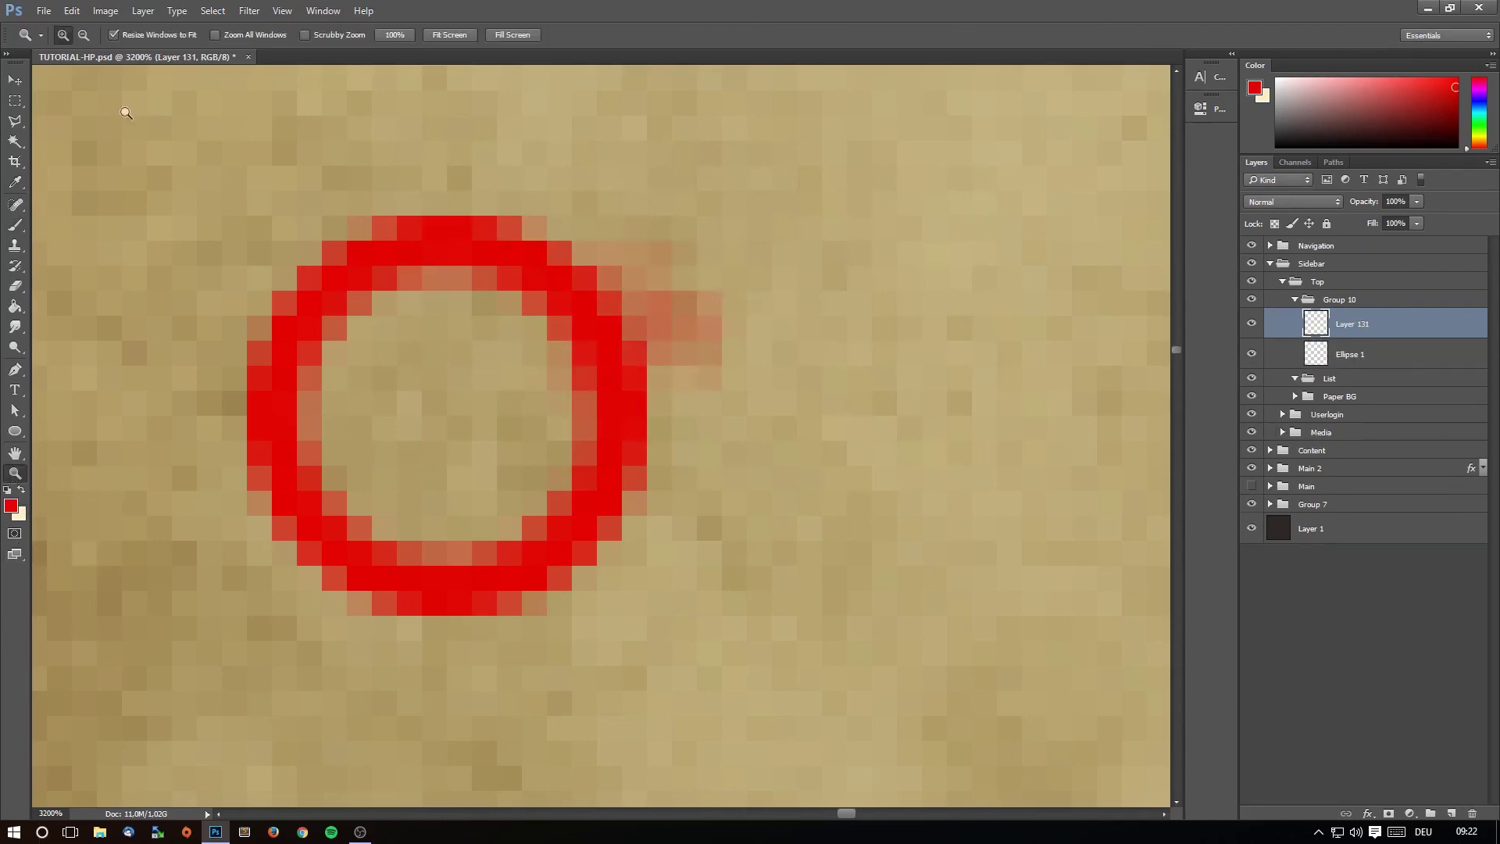
Zoom out to 600% and pick a 19 px spatter brush shrunk to 5 px.
click(526, 257)
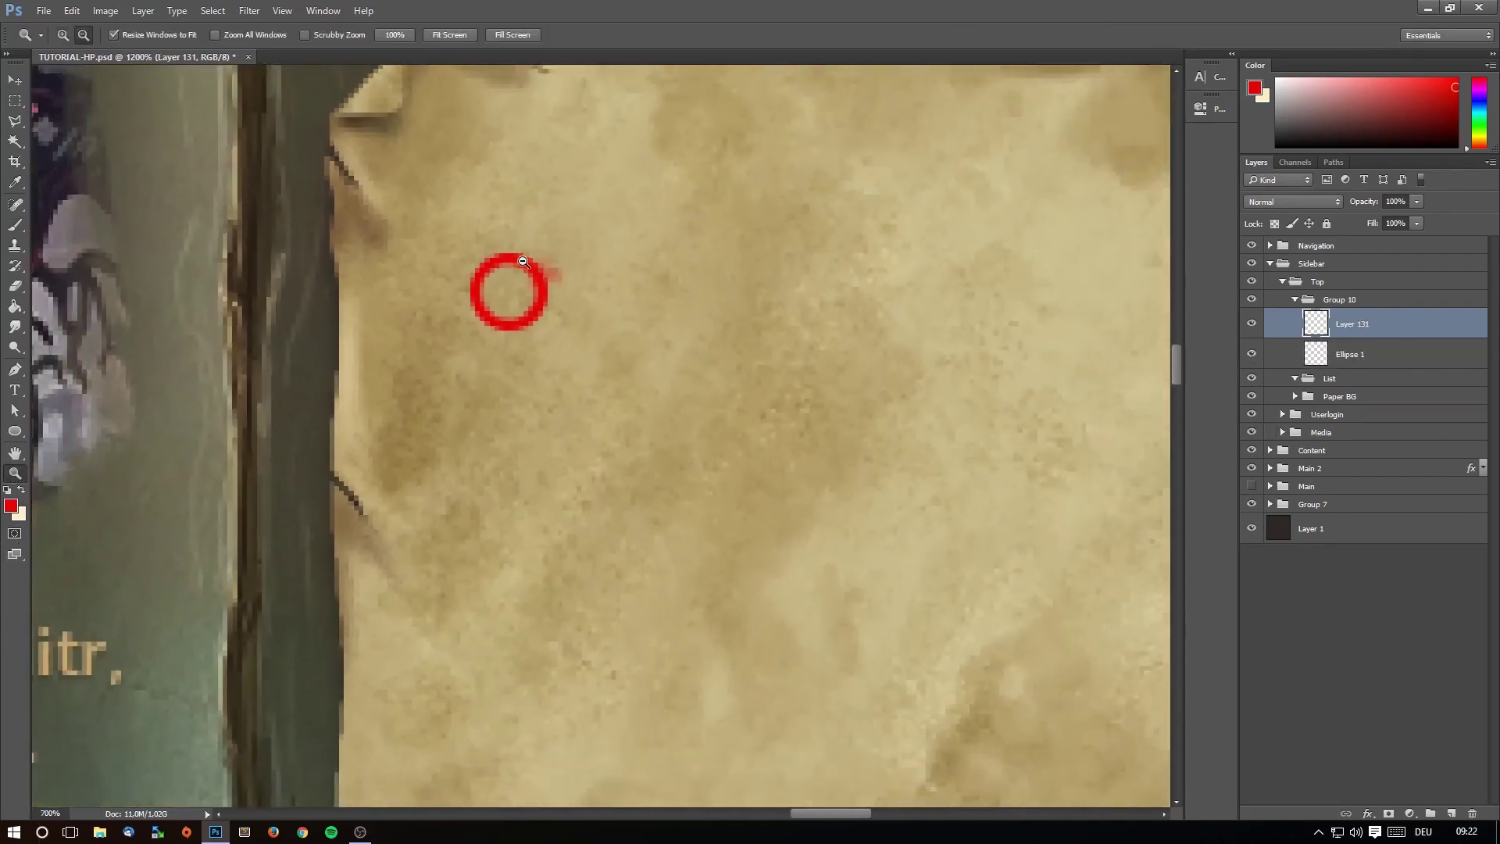
scroll(305, 162, up, 3)
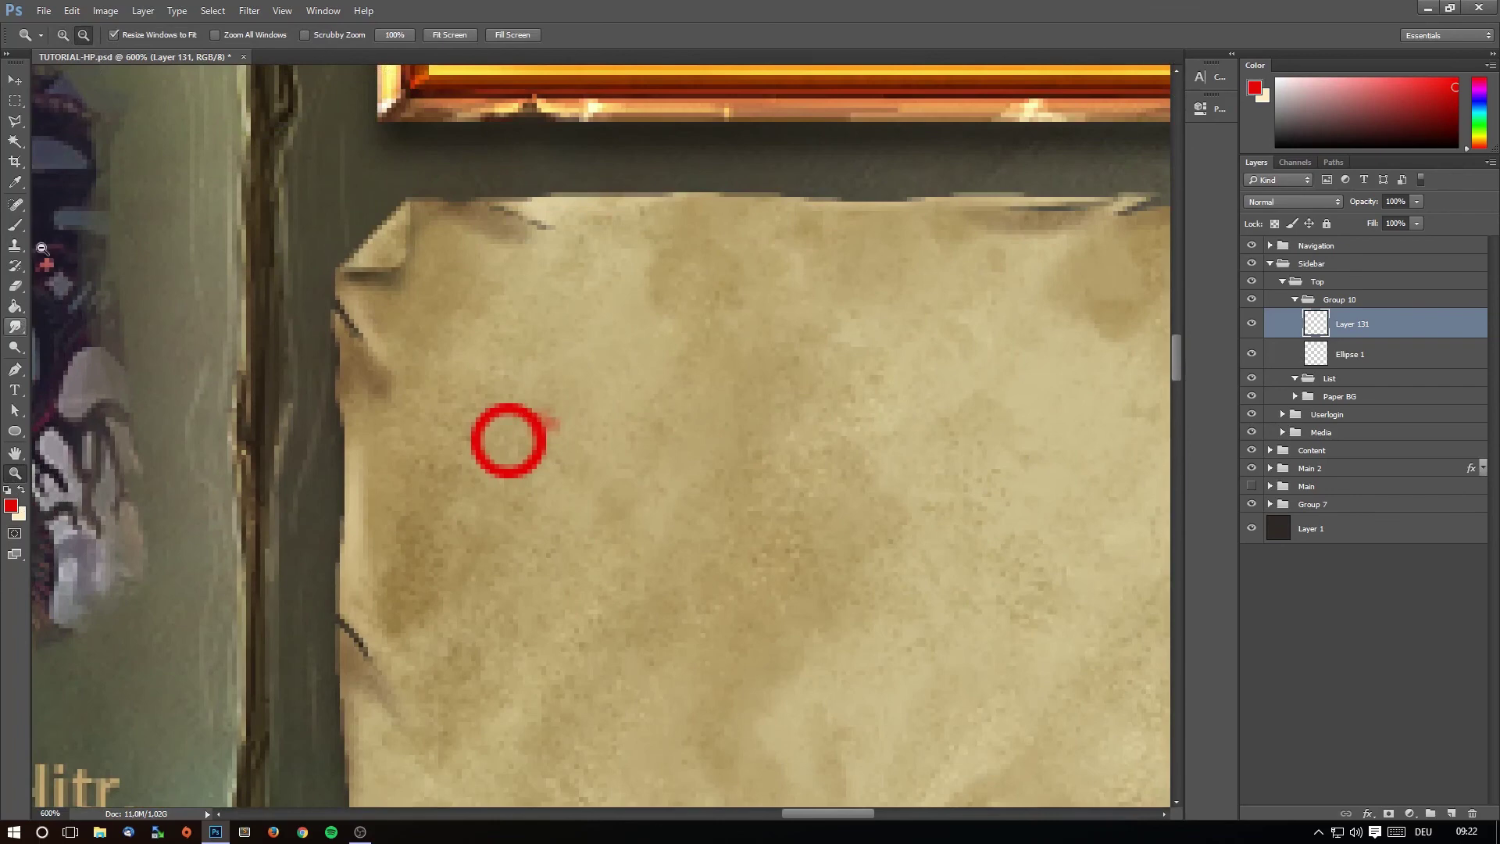
click(14, 225)
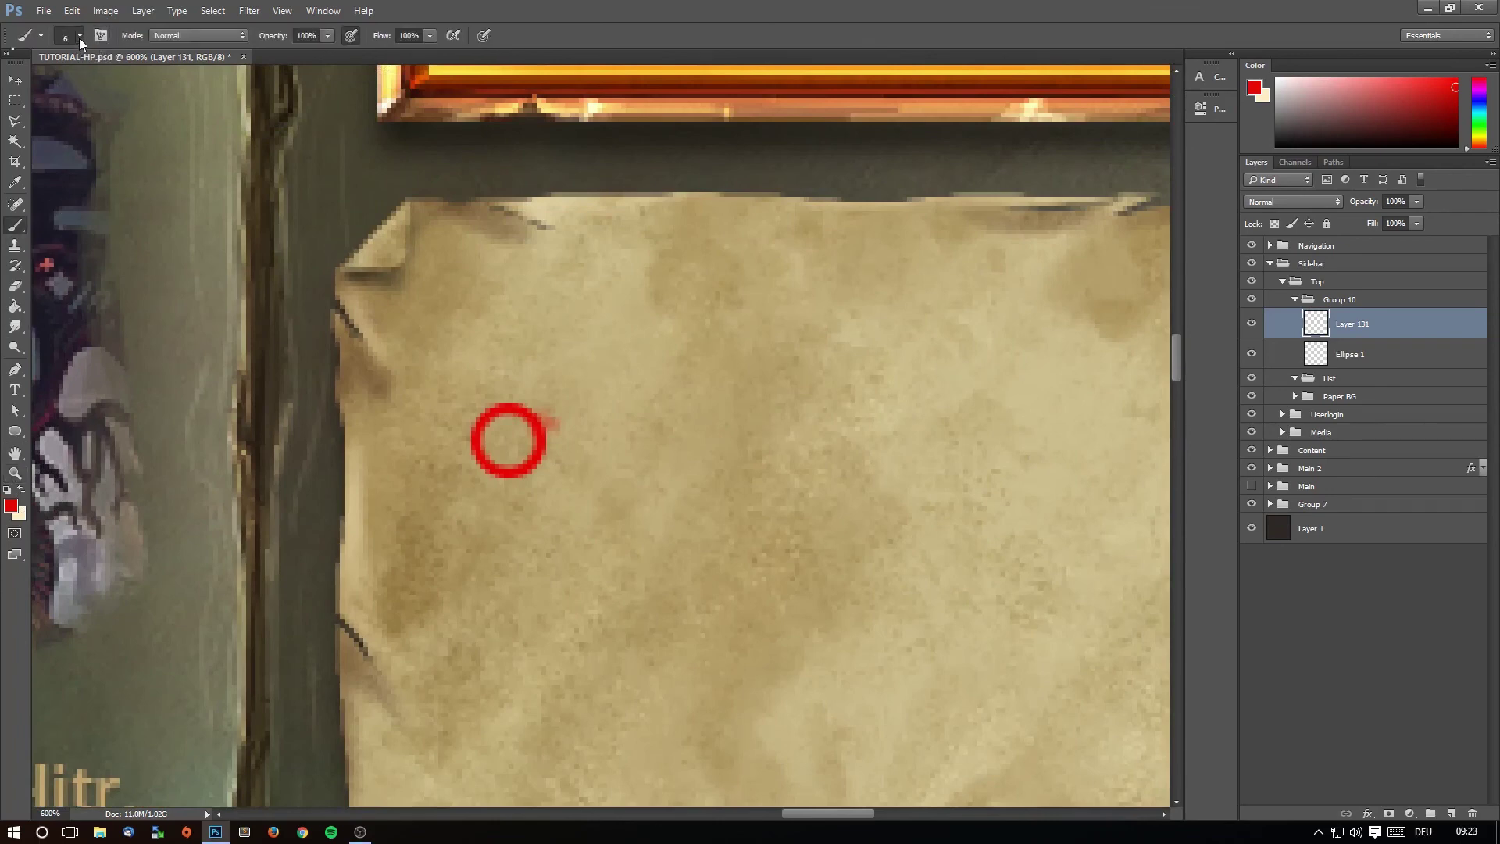
click(78, 36)
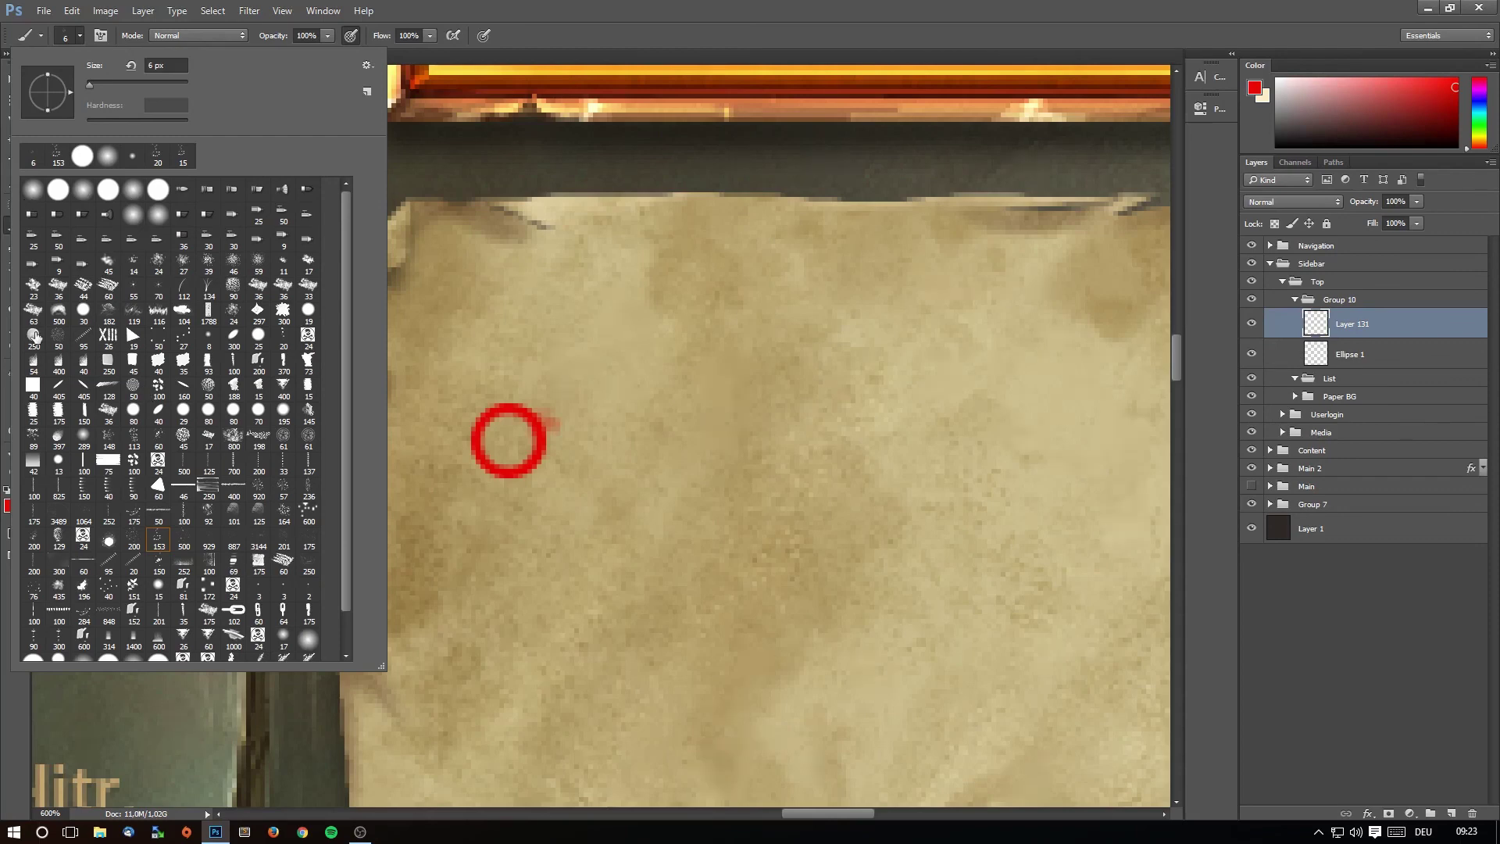
double_click(309, 320)
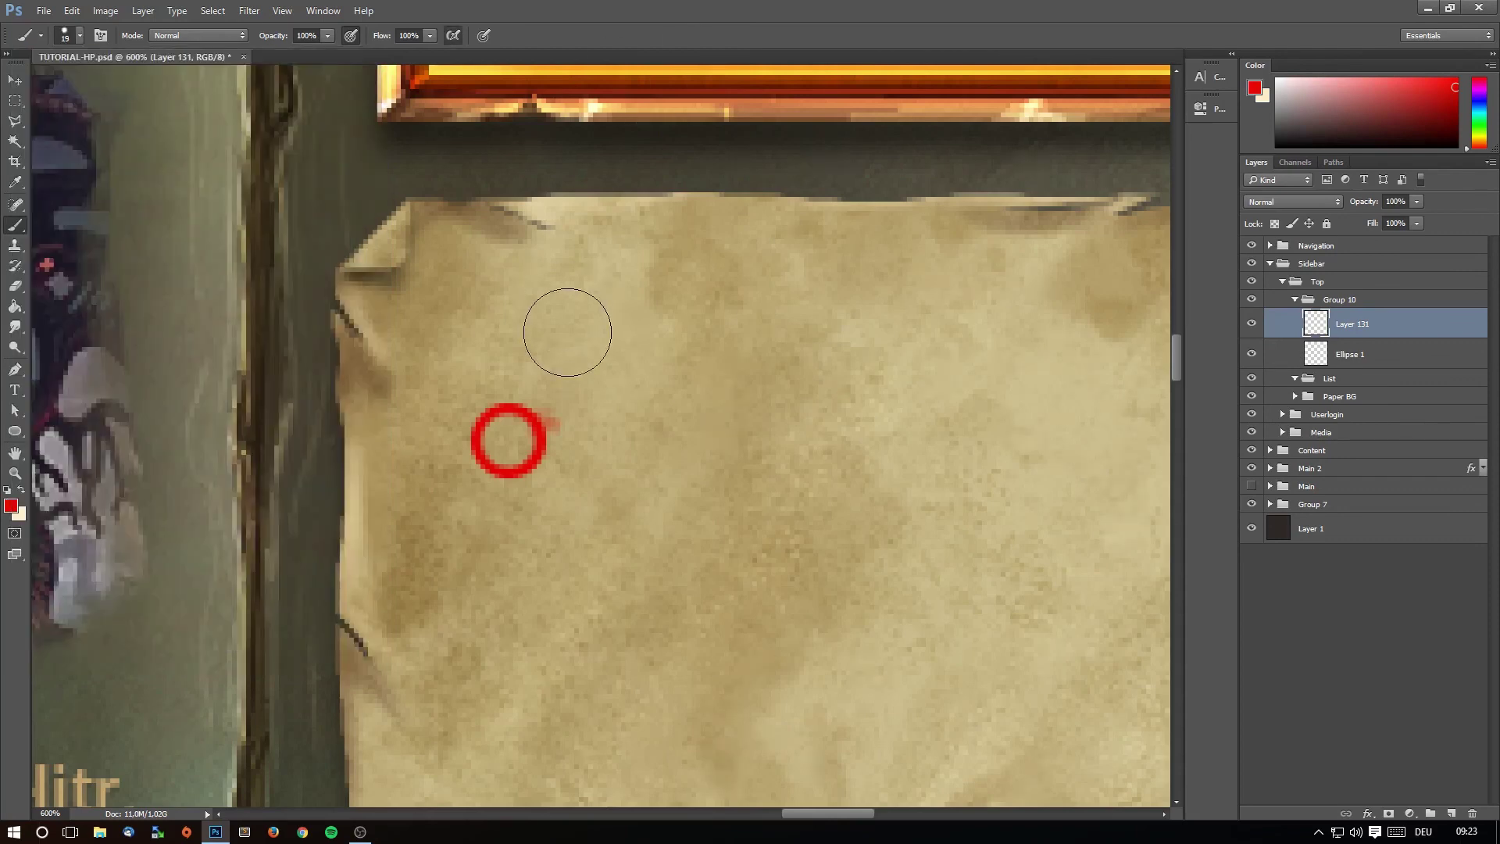
key(bracketleft)
key(bracketleft)
key(bracketleft)
key(bracketleft)
key(bracketleft)
key(bracketleft)
key(bracketleft)
Paint red spatter along the ring's top right, right, bottom and lower right edges.
drag(552, 412, 519, 387)
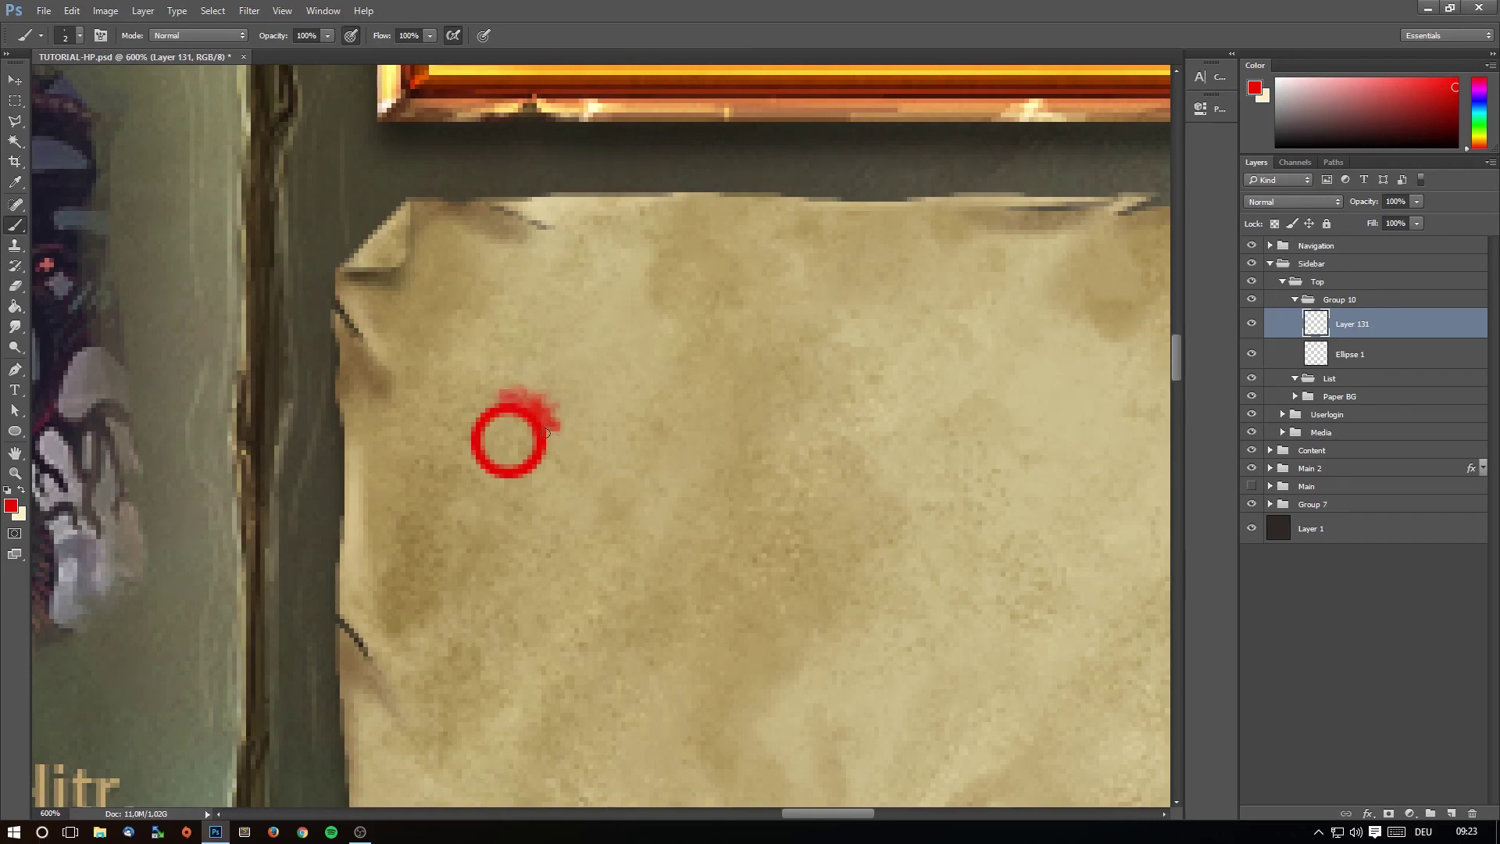
mouse_move(547, 443)
mouse_down()
mouse_move(521, 468)
mouse_move(508, 394)
mouse_move(473, 402)
mouse_move(462, 434)
mouse_move(473, 415)
mouse_up()
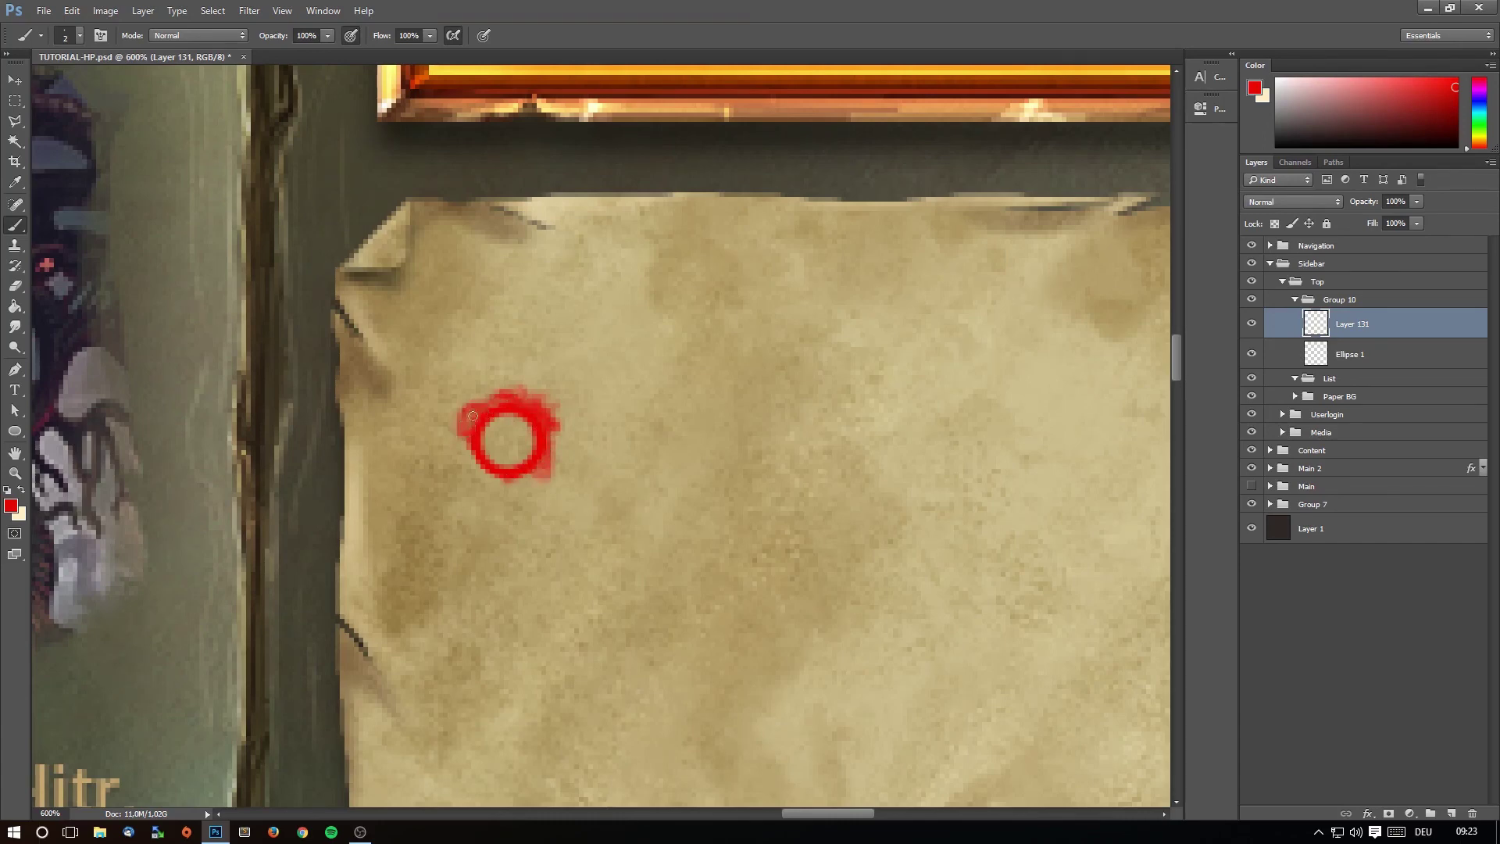
drag(520, 476, 485, 472)
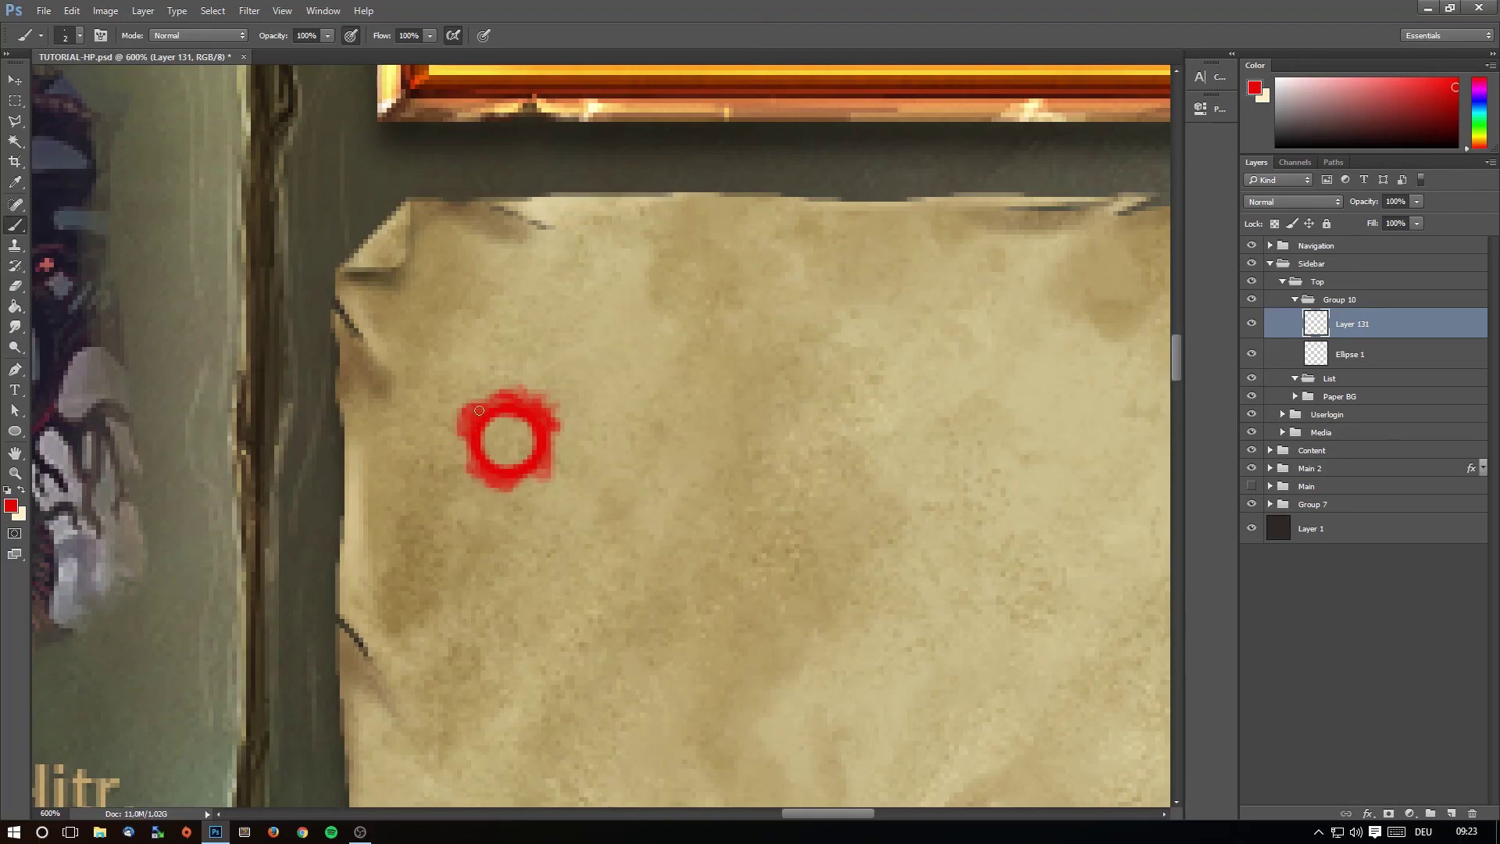
drag(541, 442, 505, 471)
click(11, 478)
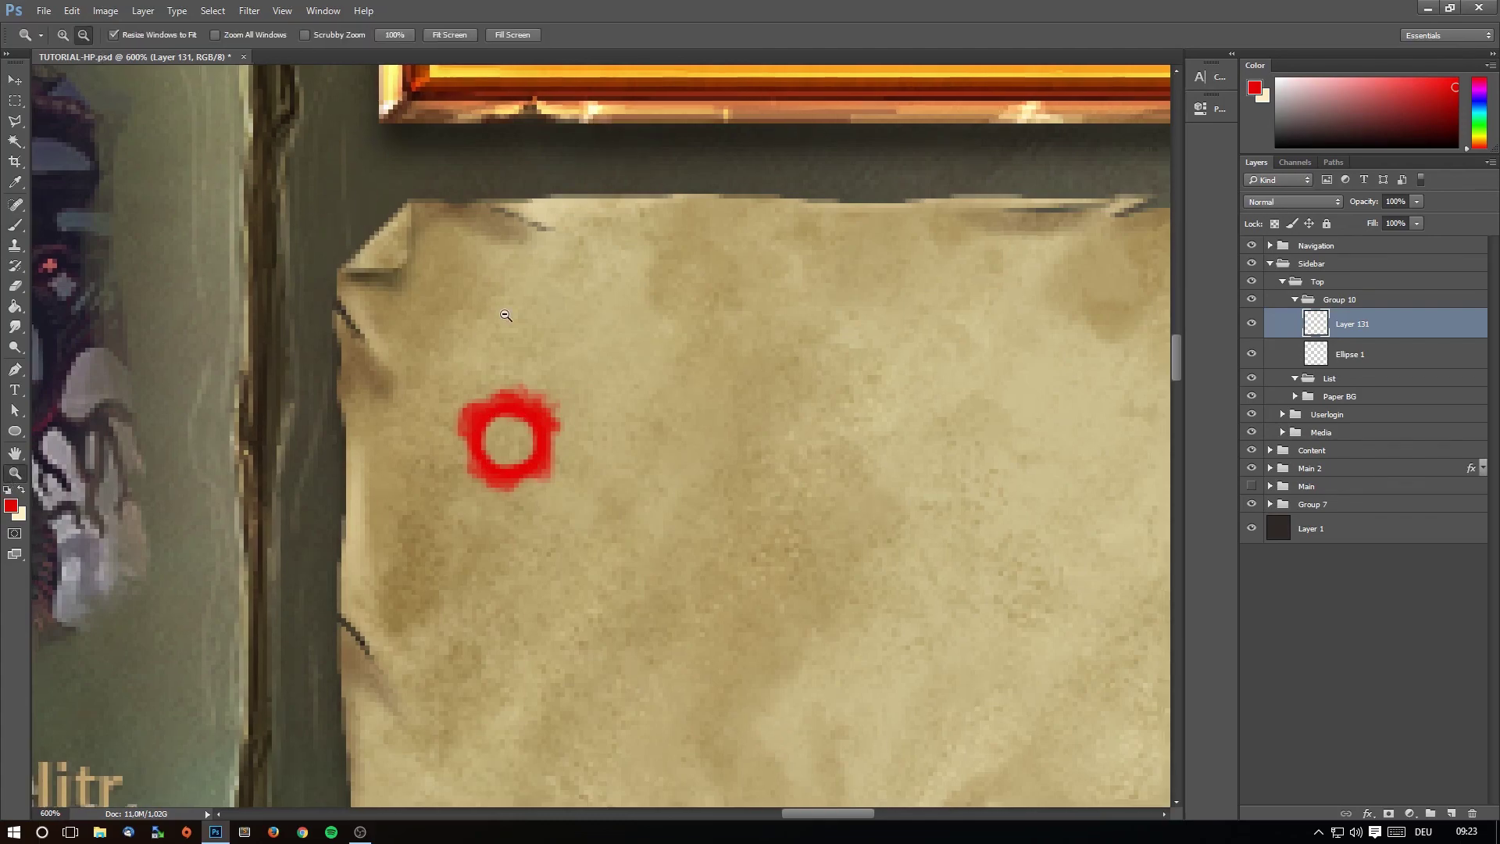
Hand-paint a 1 inside the ring with a 1 px red brush.
alt+click(506, 315)
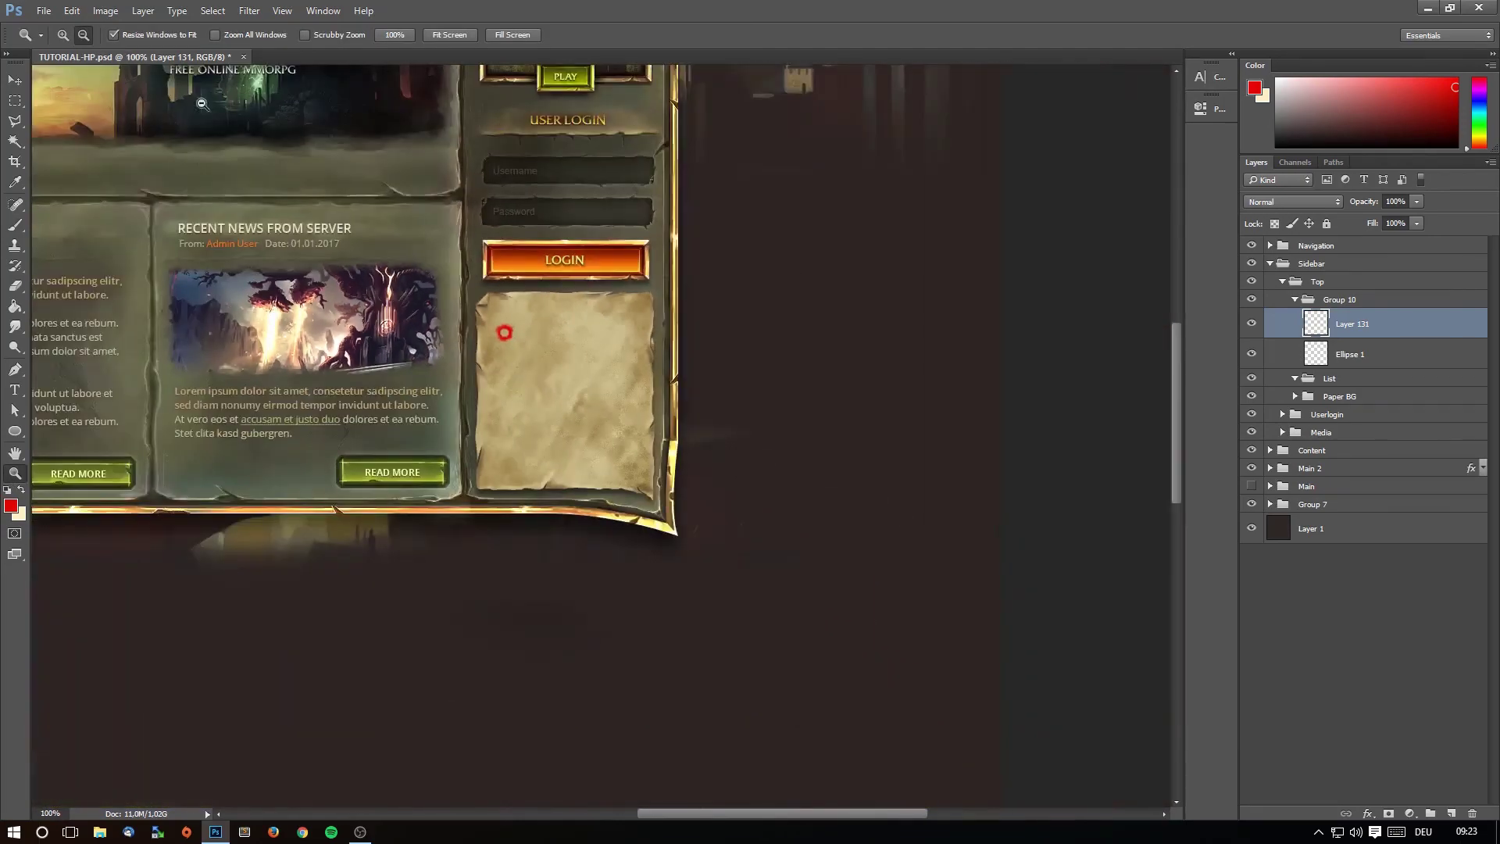
click(505, 317)
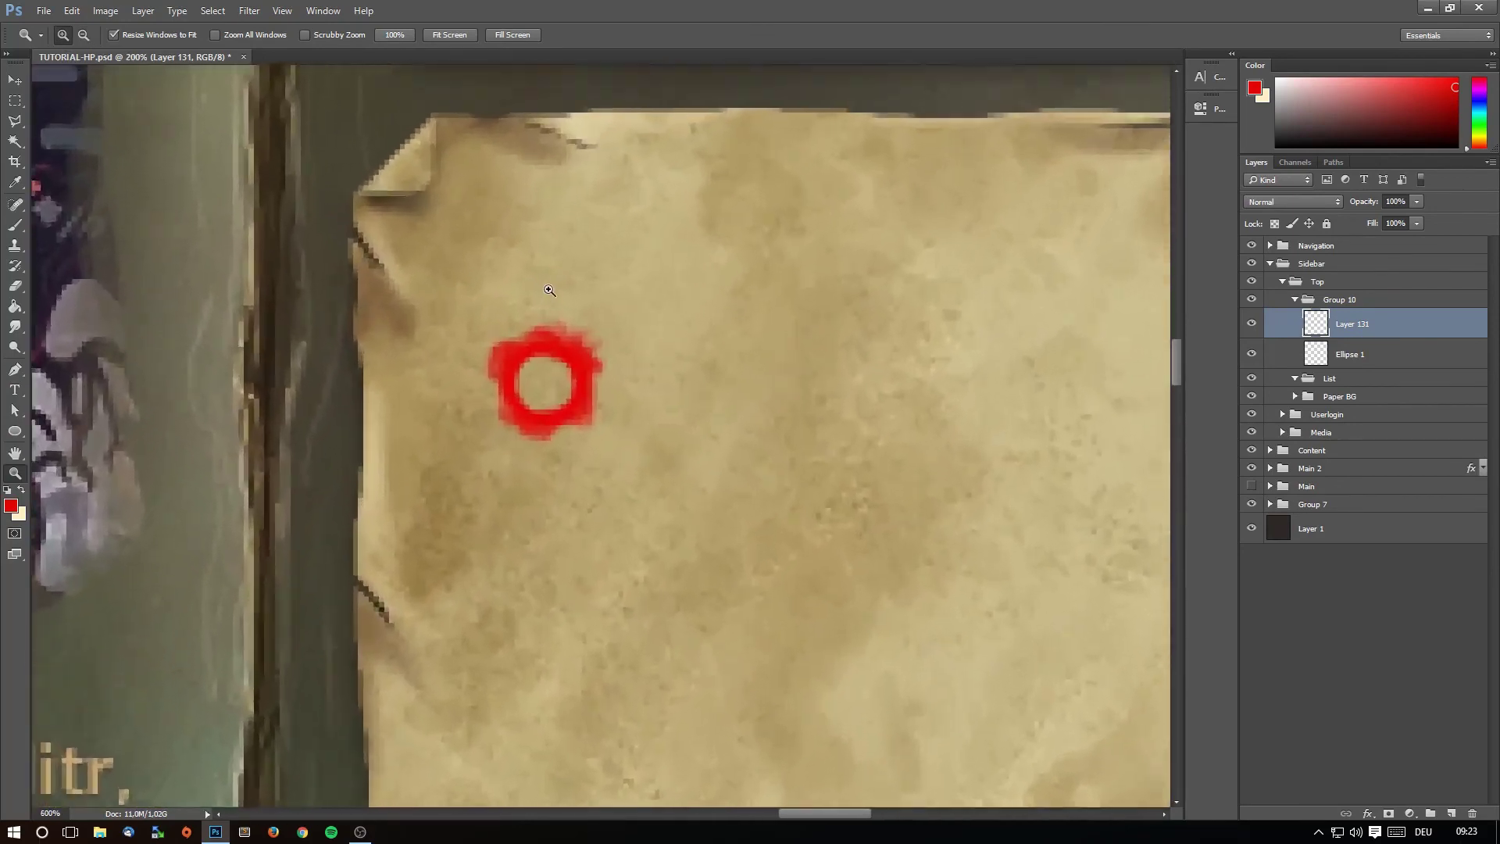
click(550, 290)
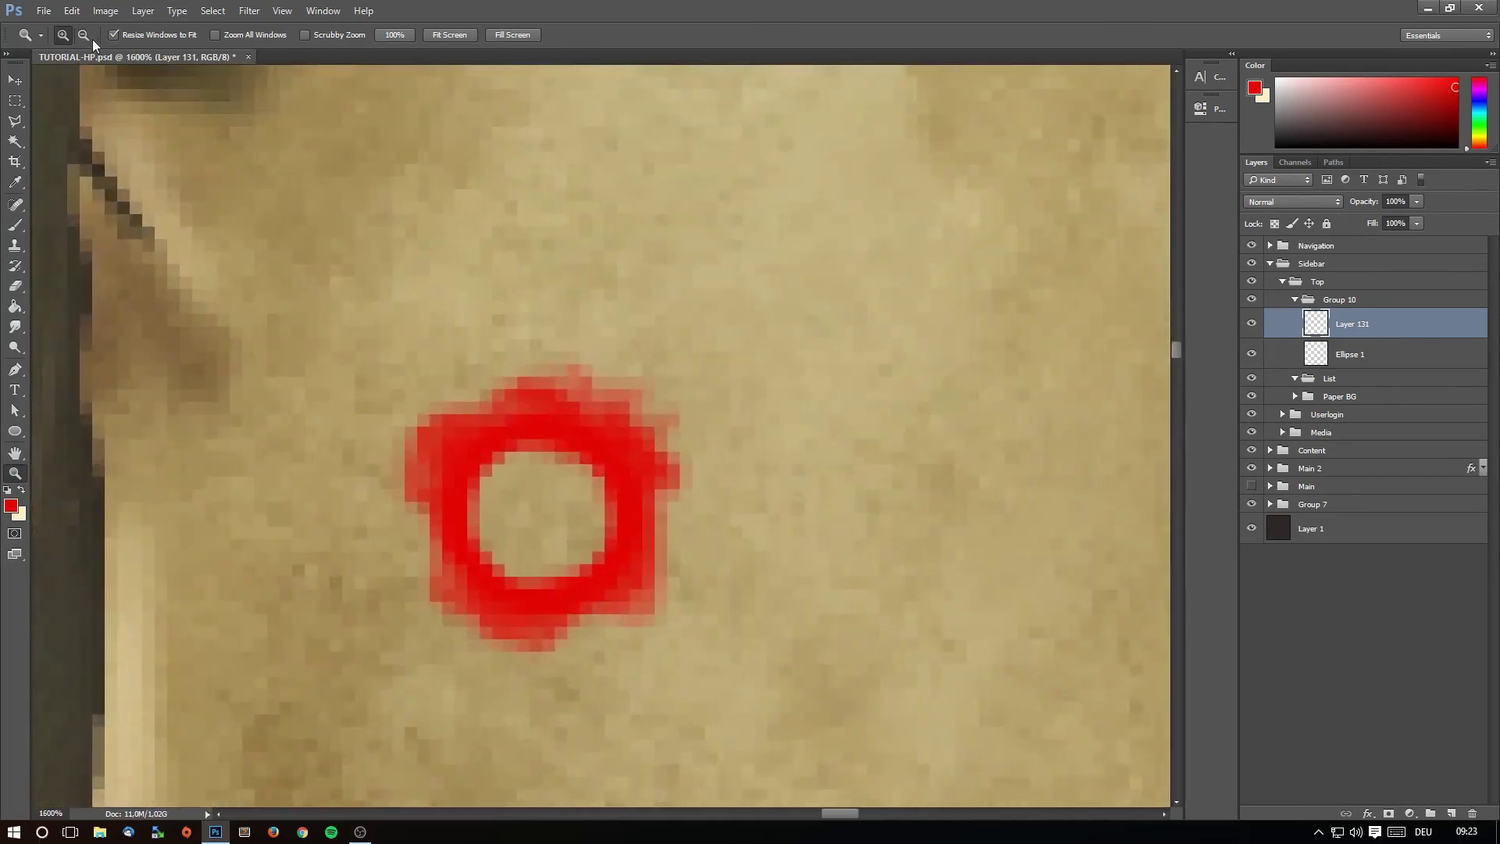
alt+click(554, 401)
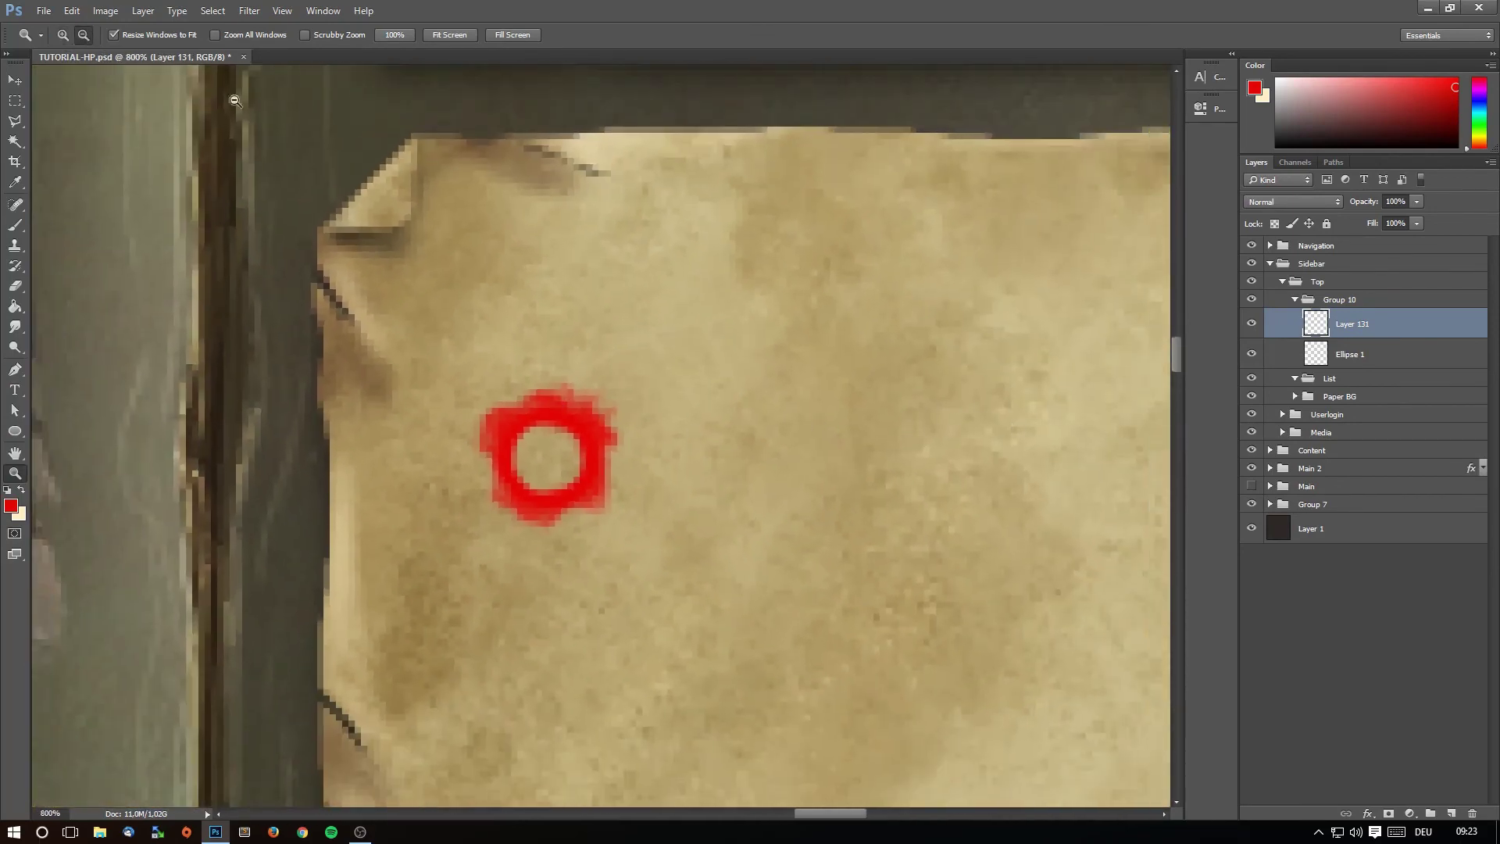
click(594, 449)
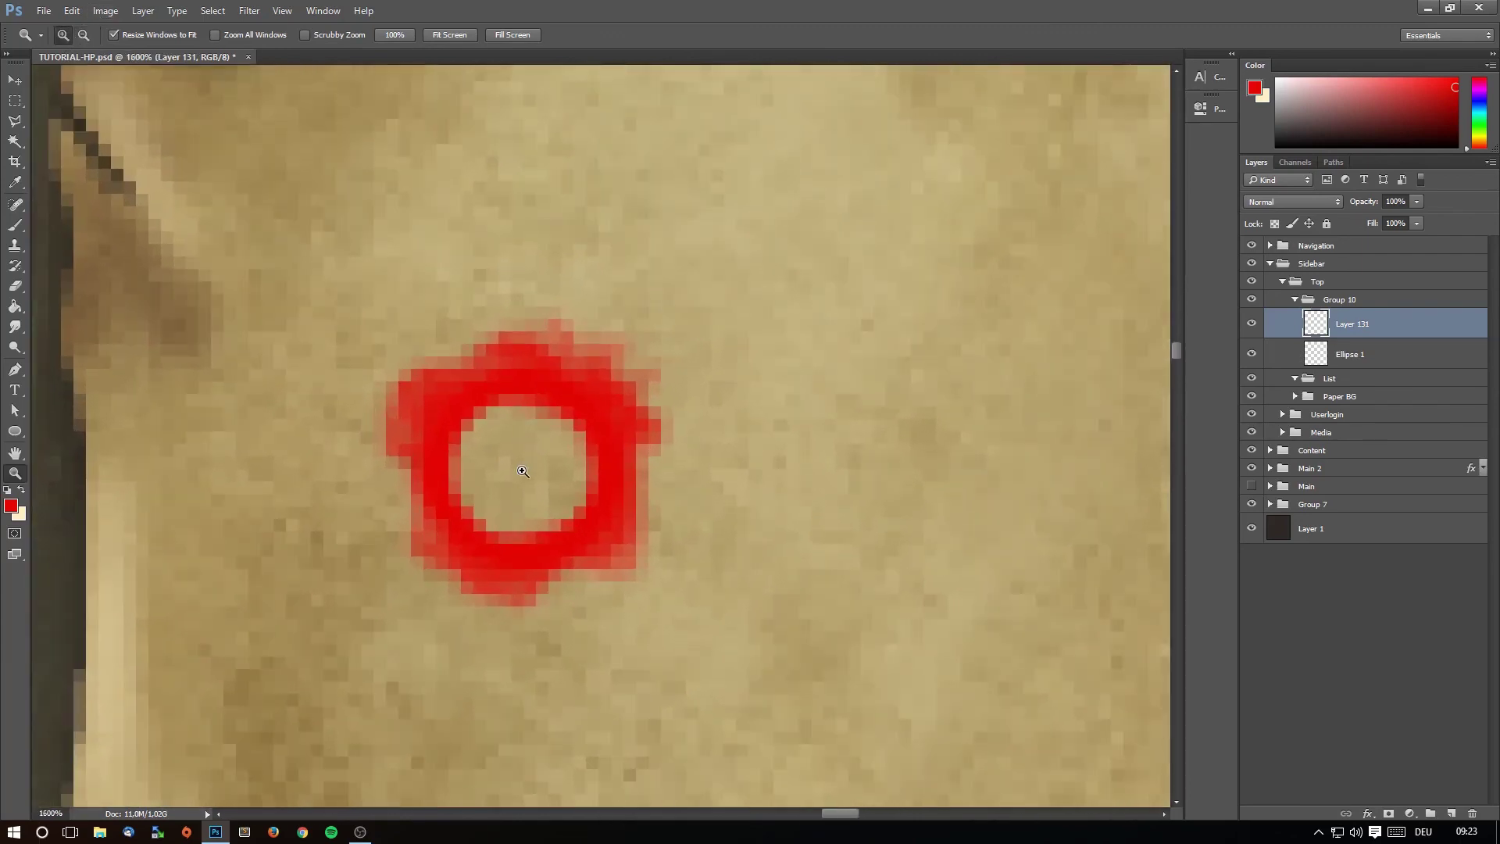
key(b)
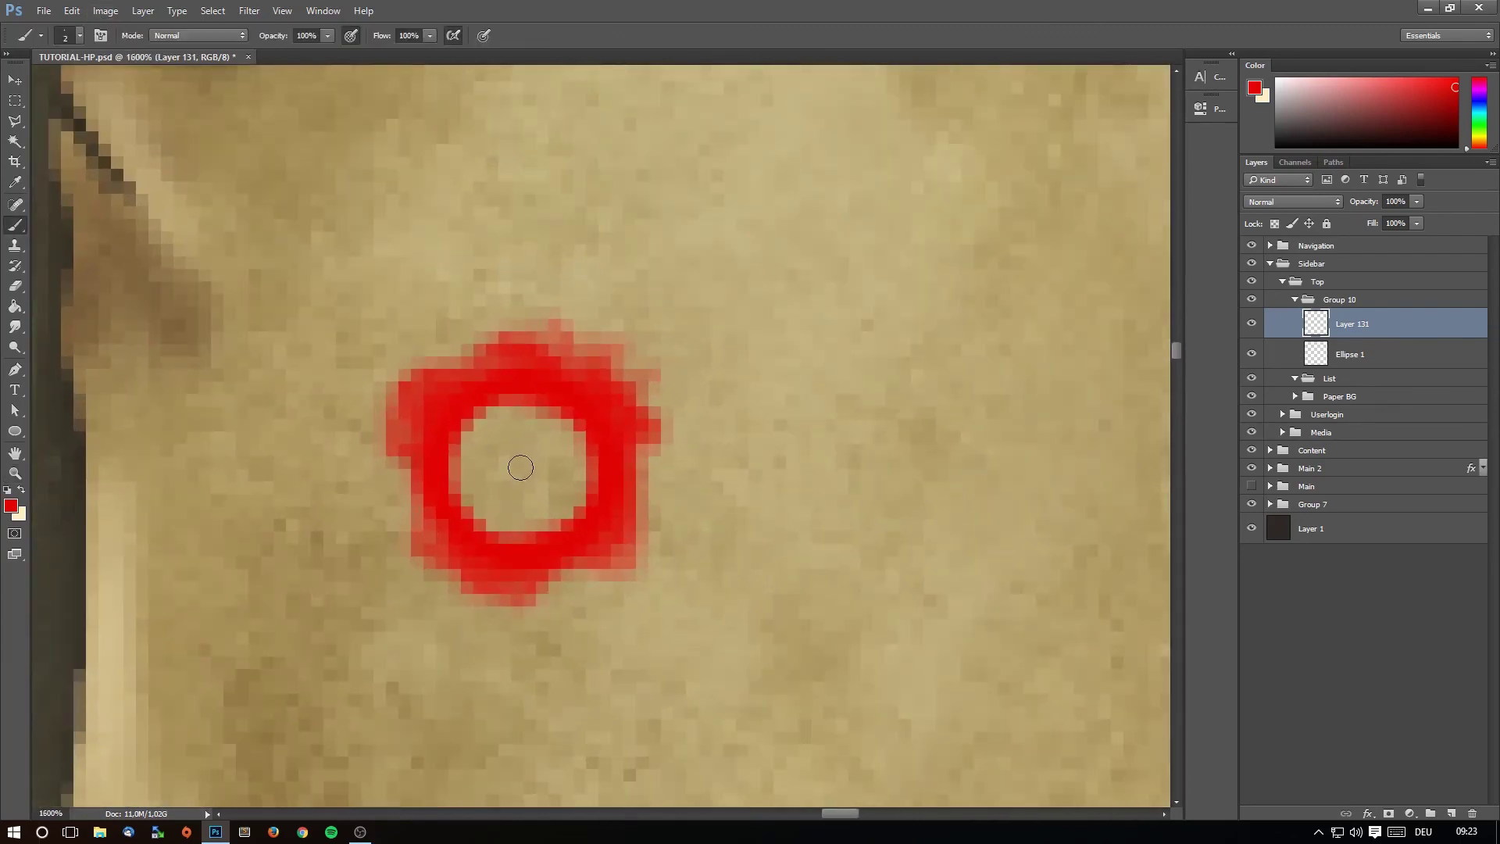
key(bracketleft)
mouse_move(492, 457)
mouse_down()
mouse_move(506, 437)
mouse_move(523, 512)
mouse_up()
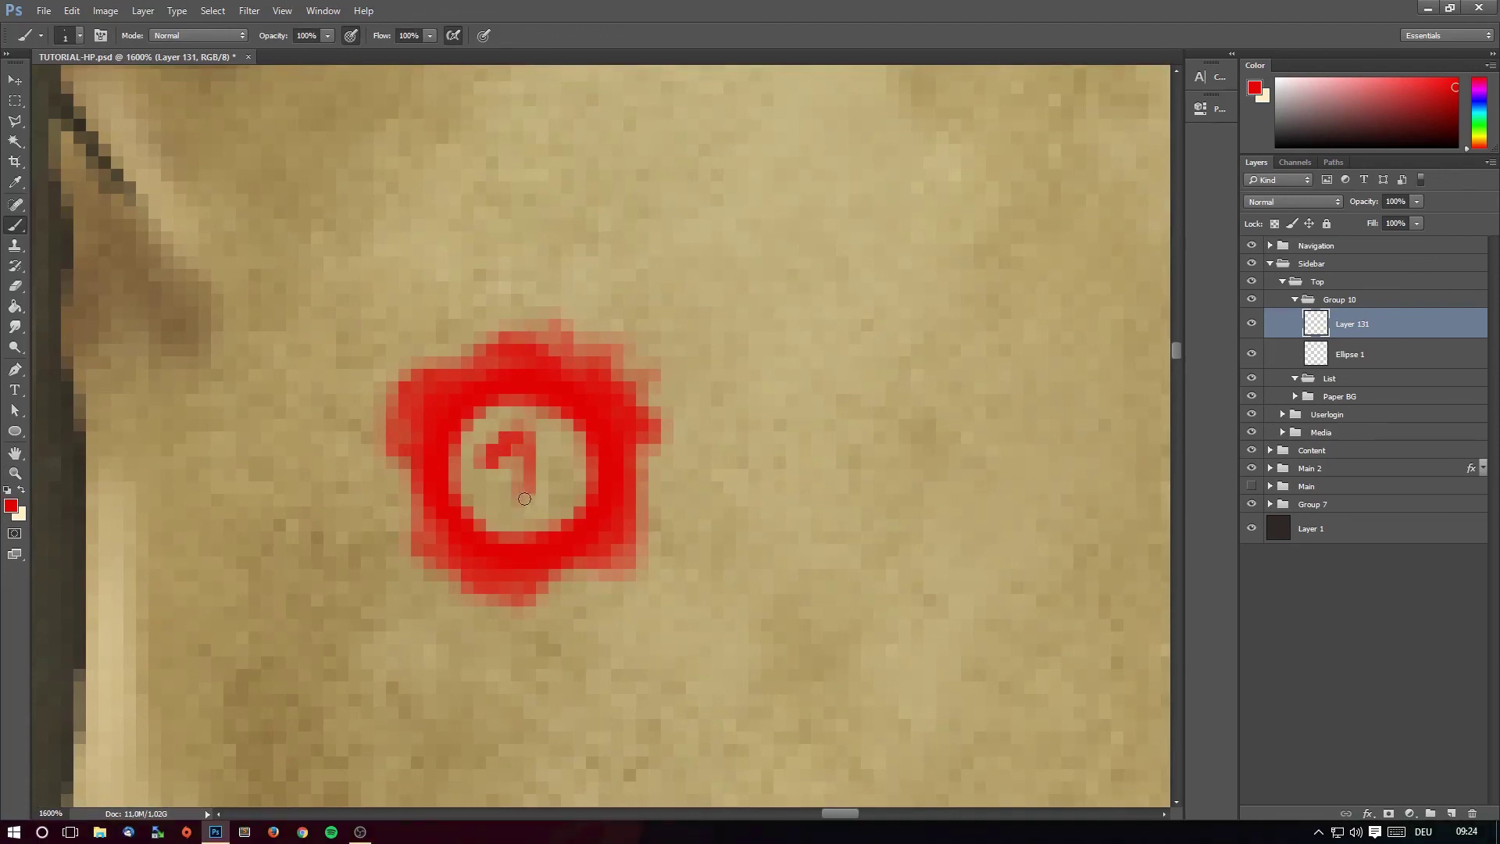
mouse_move(500, 442)
mouse_down()
mouse_move(476, 472)
mouse_move(524, 497)
mouse_up()
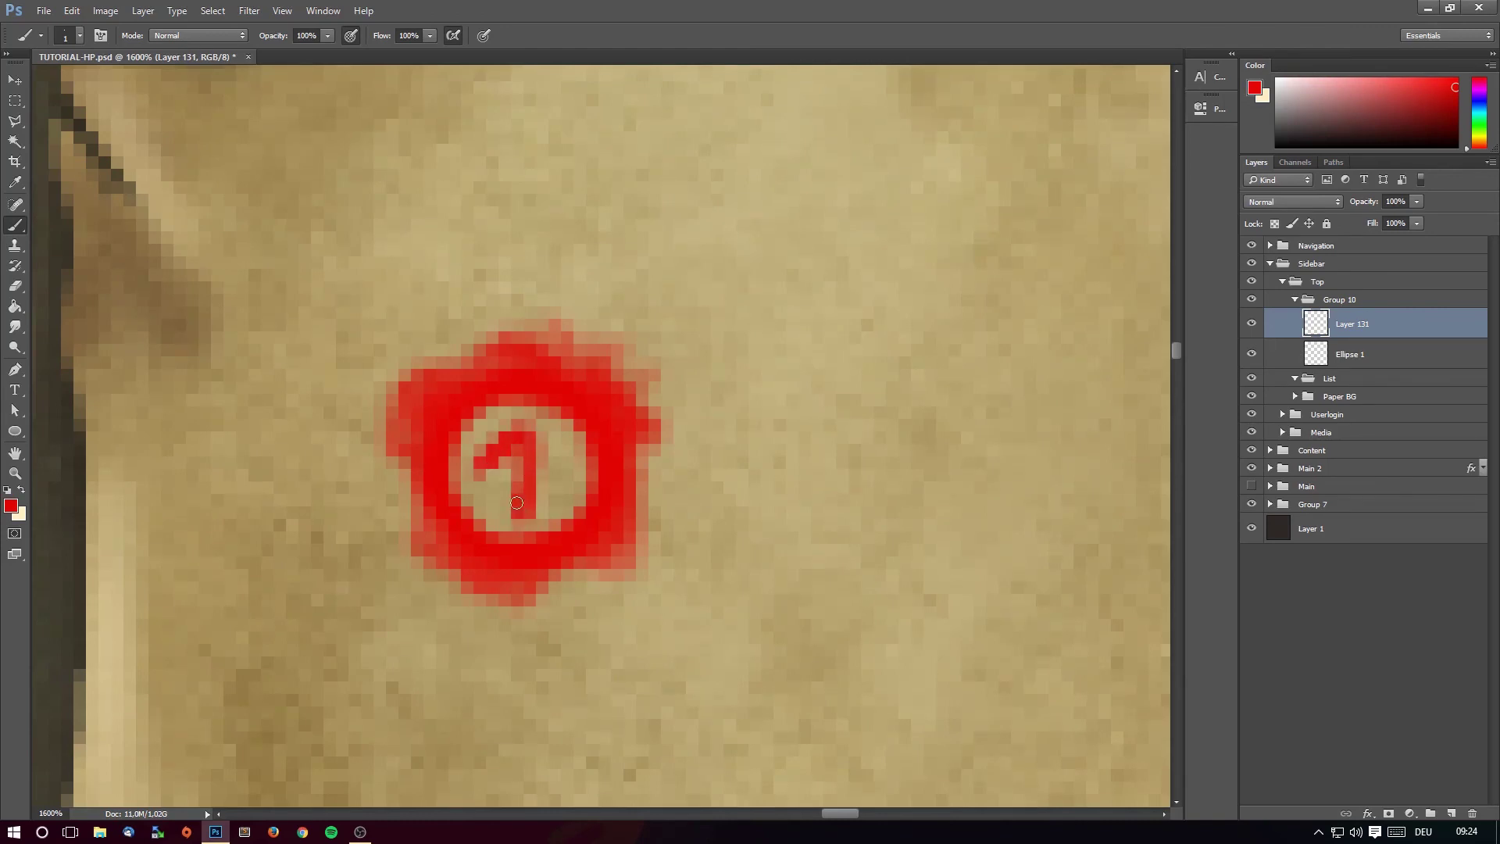
Check the marker in the full web layout, then erase the hand-painted 1.
click(18, 473)
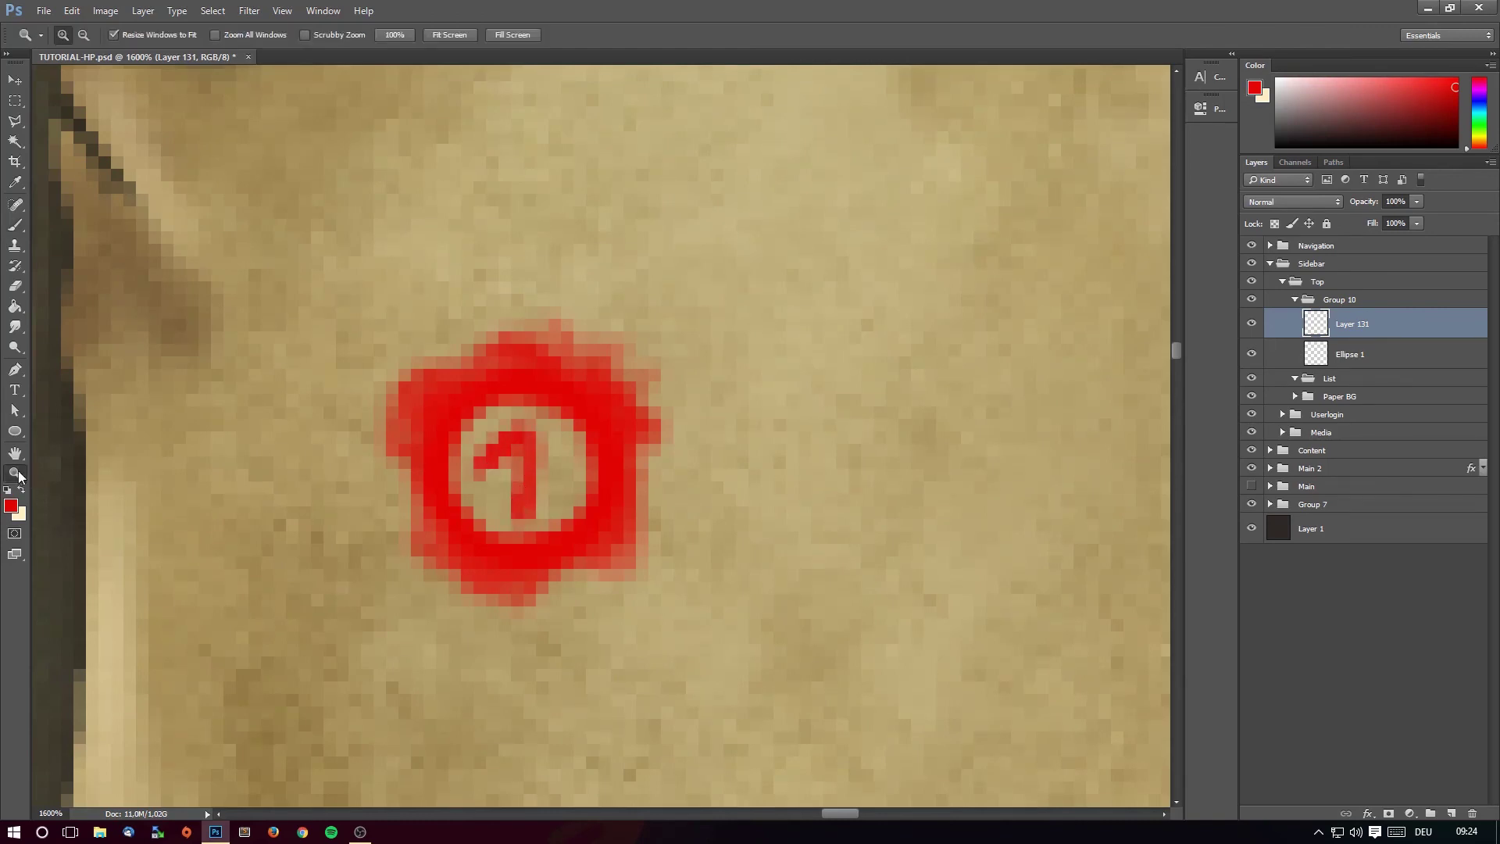
click(84, 35)
click(615, 540)
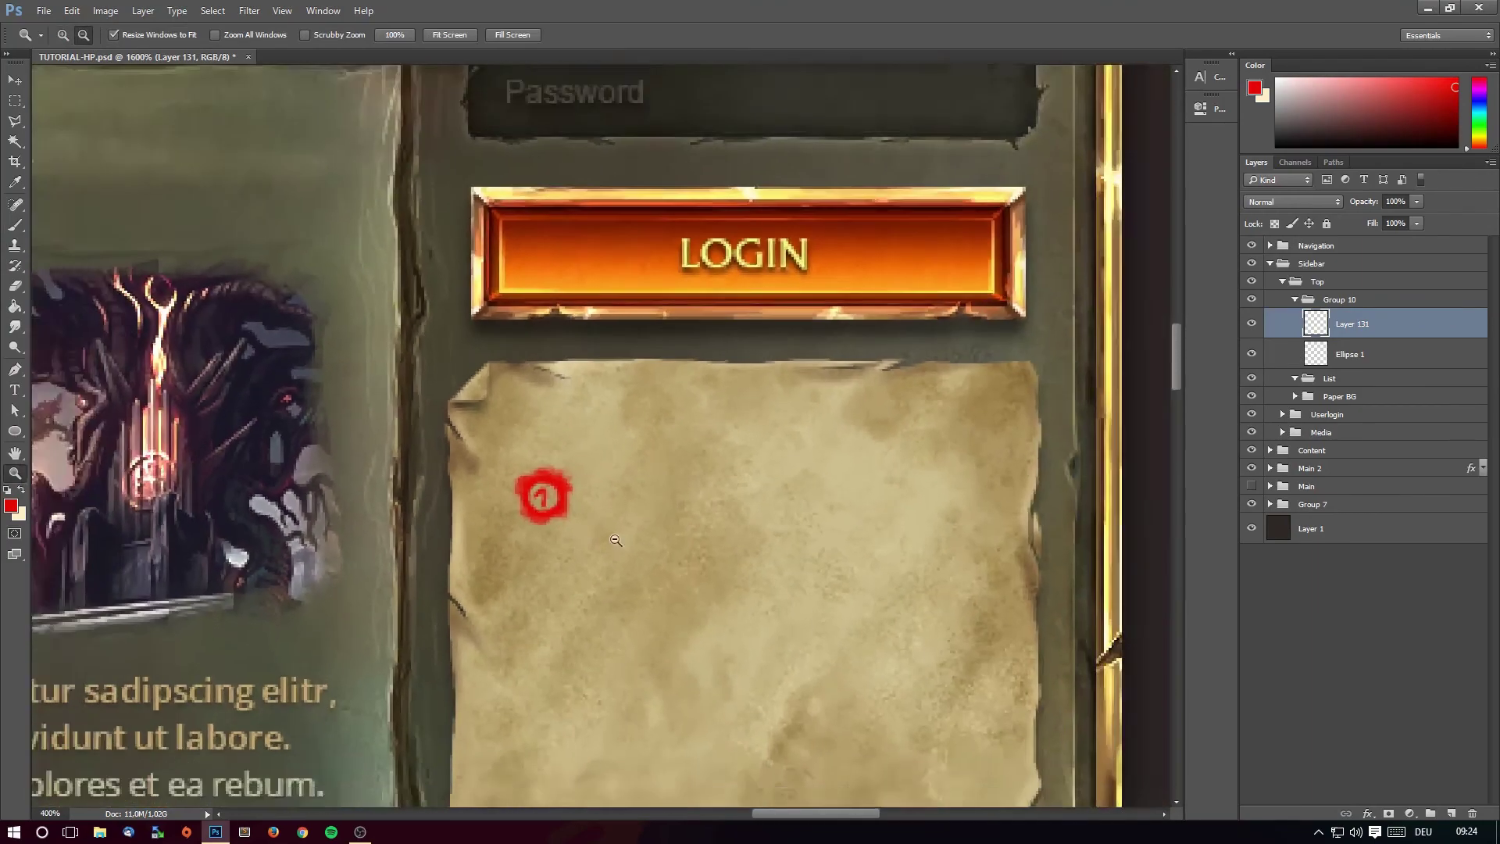
click(616, 540)
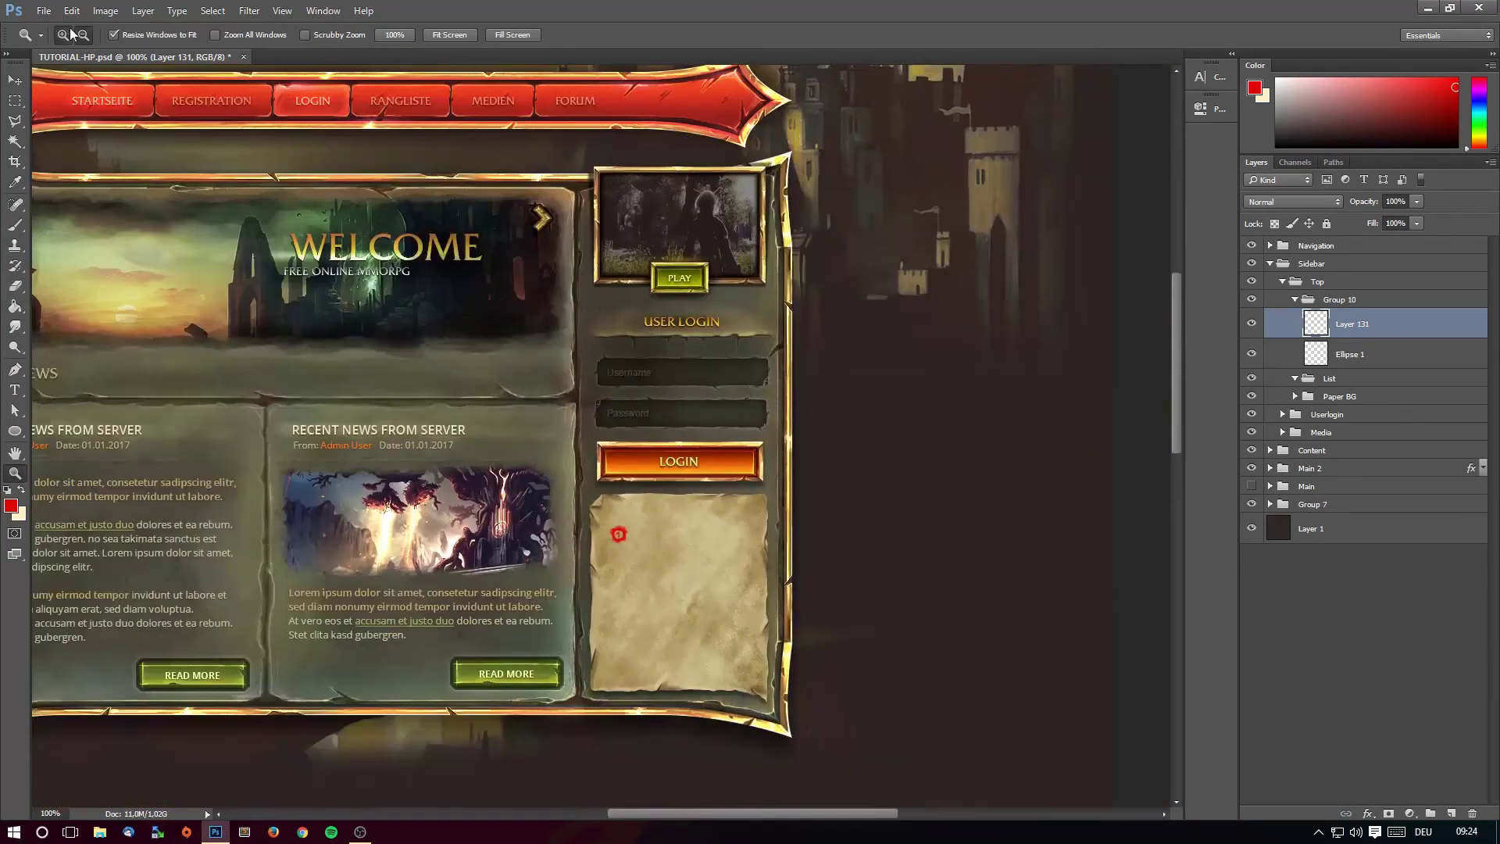
click(63, 35)
click(618, 536)
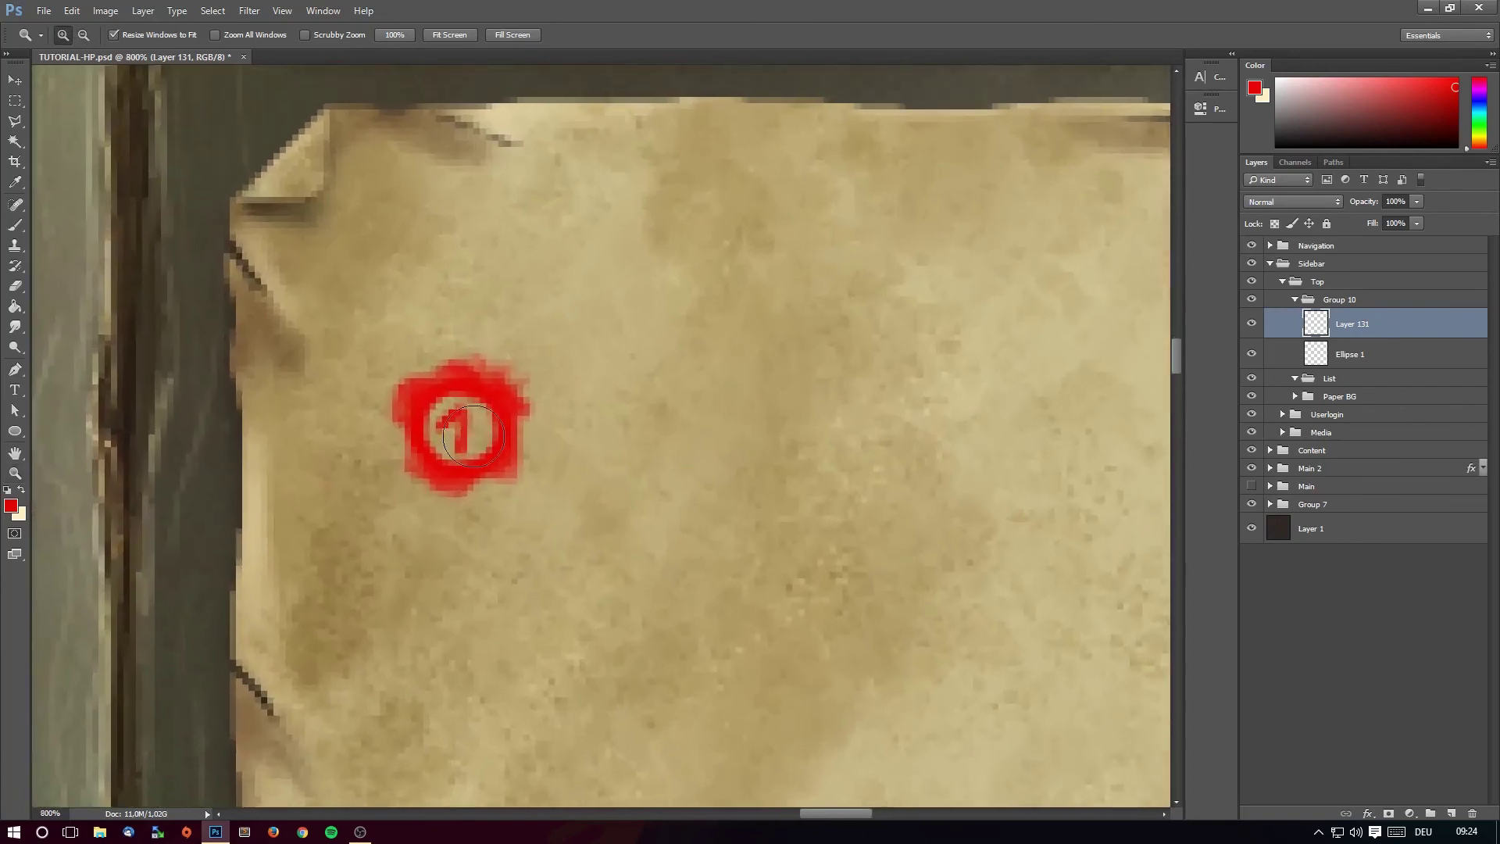
key(e)
drag(449, 410, 455, 453)
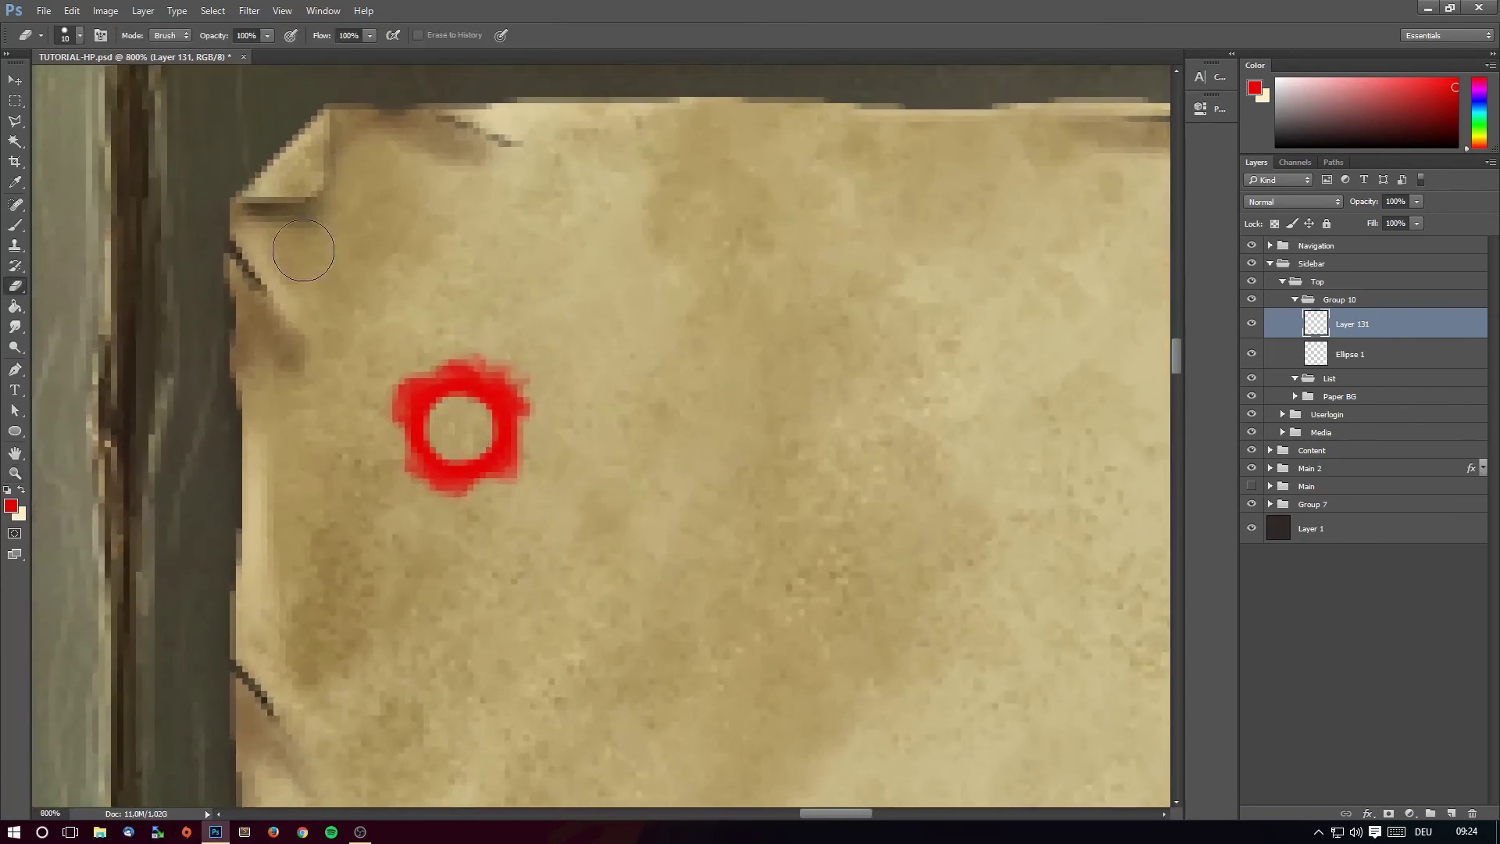
Add a '1' text layer in the marker at 11 px.
click(24, 393)
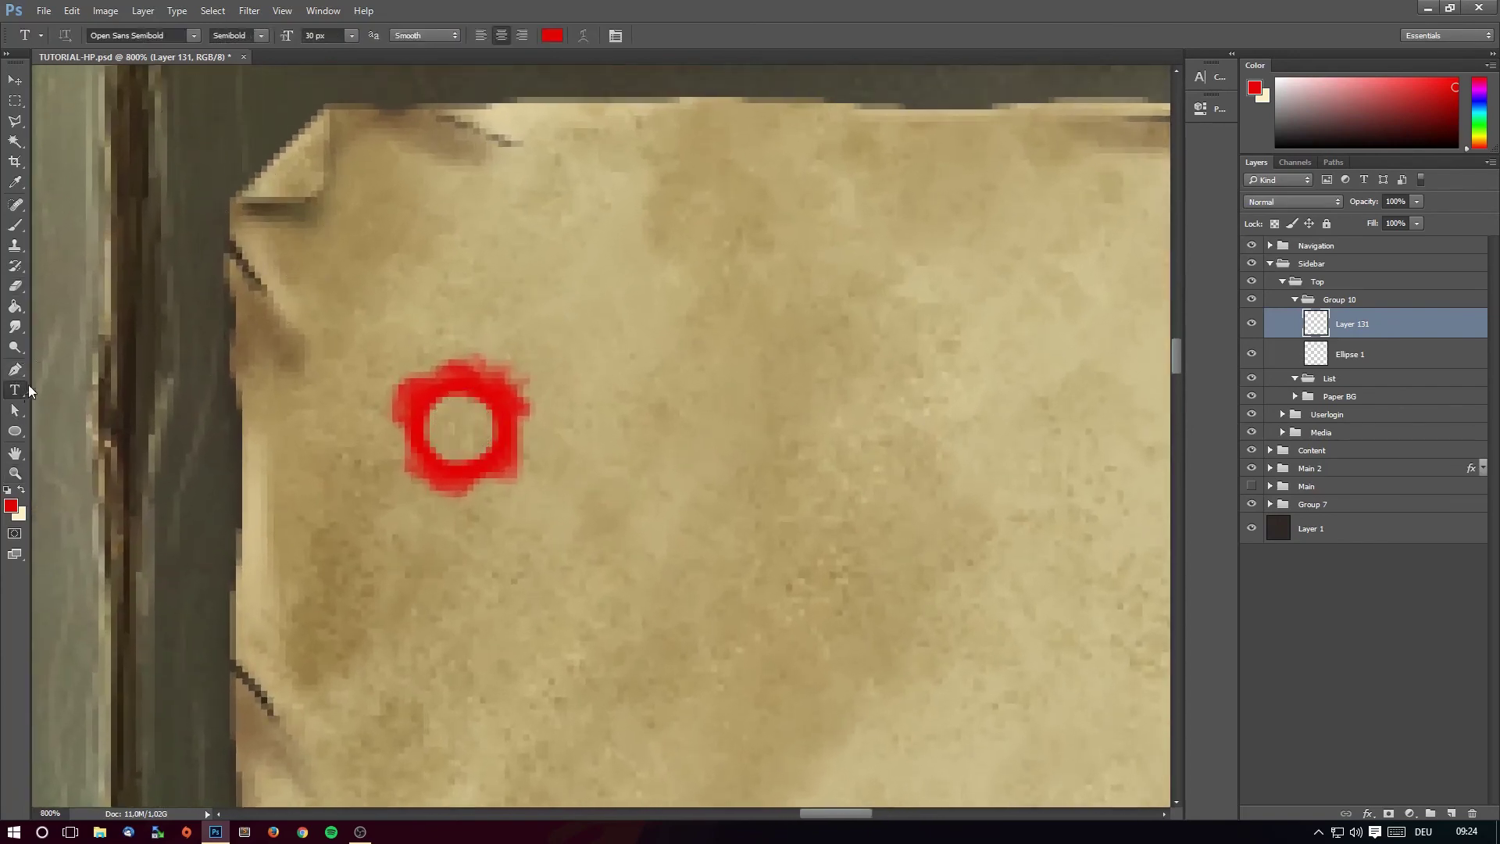
click(454, 441)
text(1)
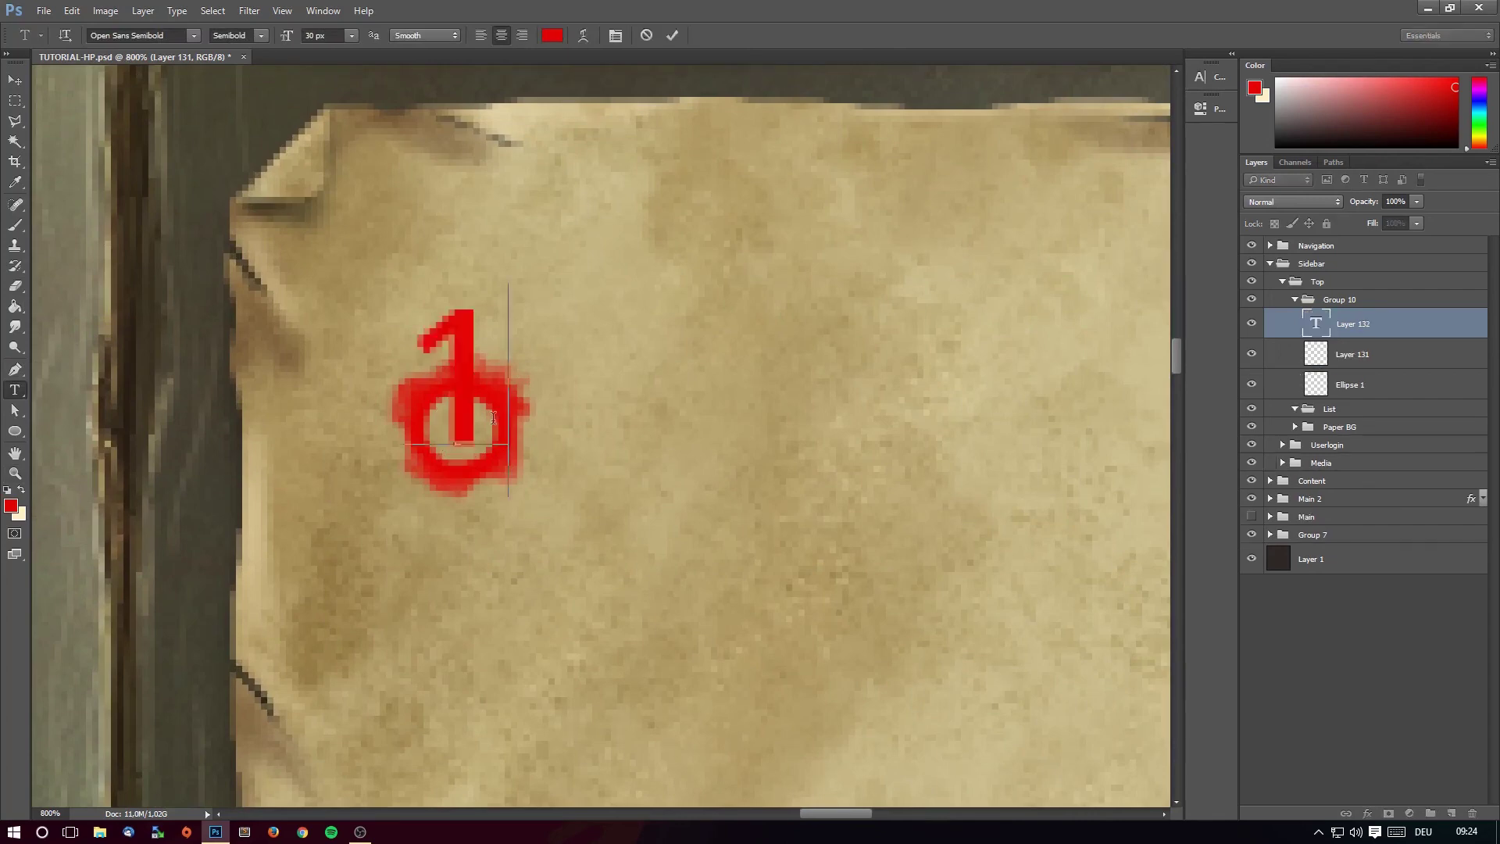
key(ctrl+a)
click(352, 35)
click(347, 154)
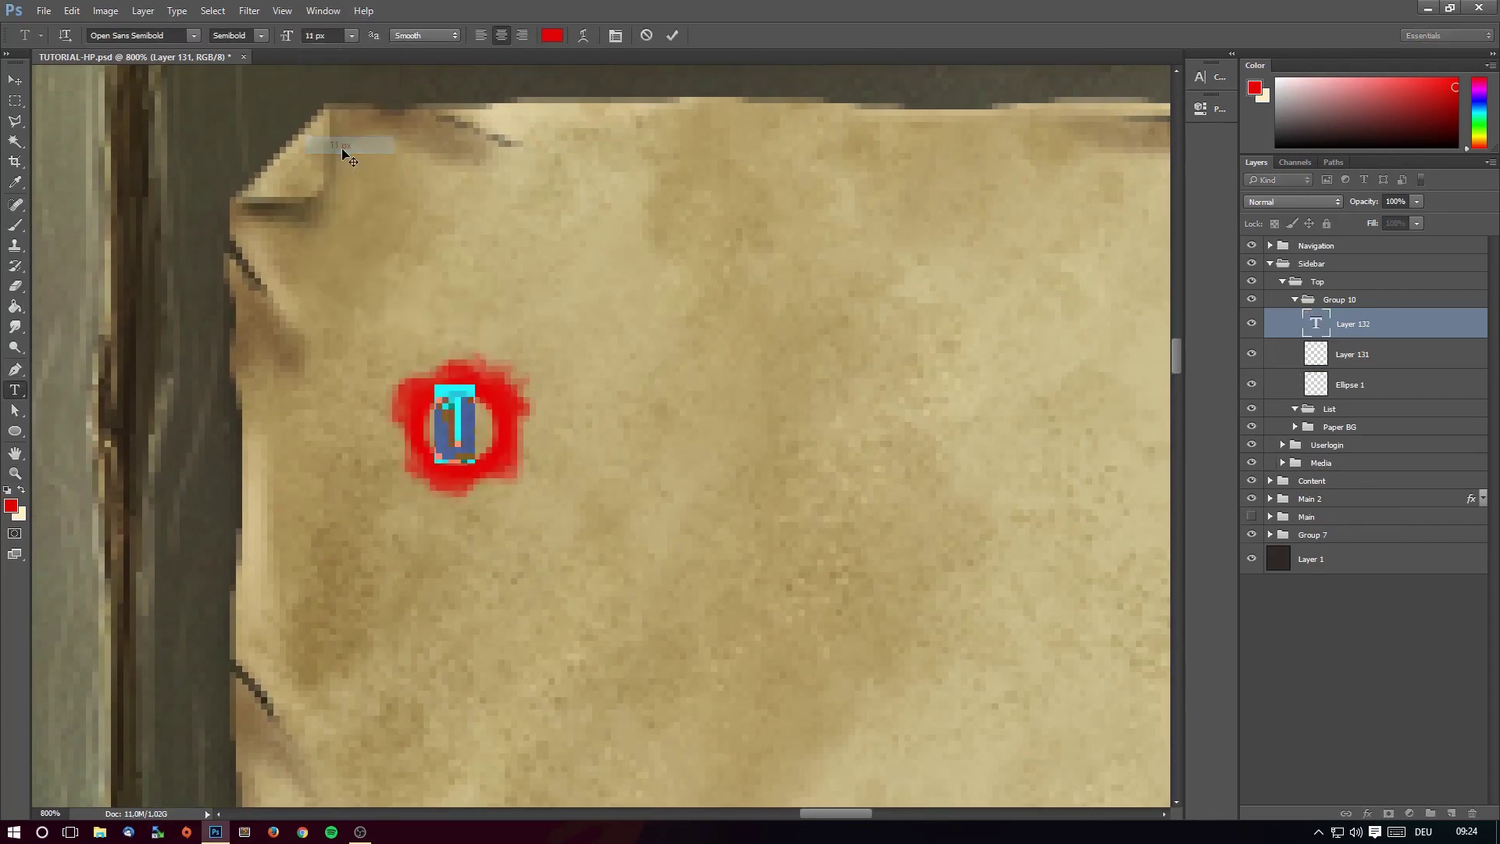
Set the numeral to Open Sans Extrabold and commit the text.
click(262, 35)
click(258, 131)
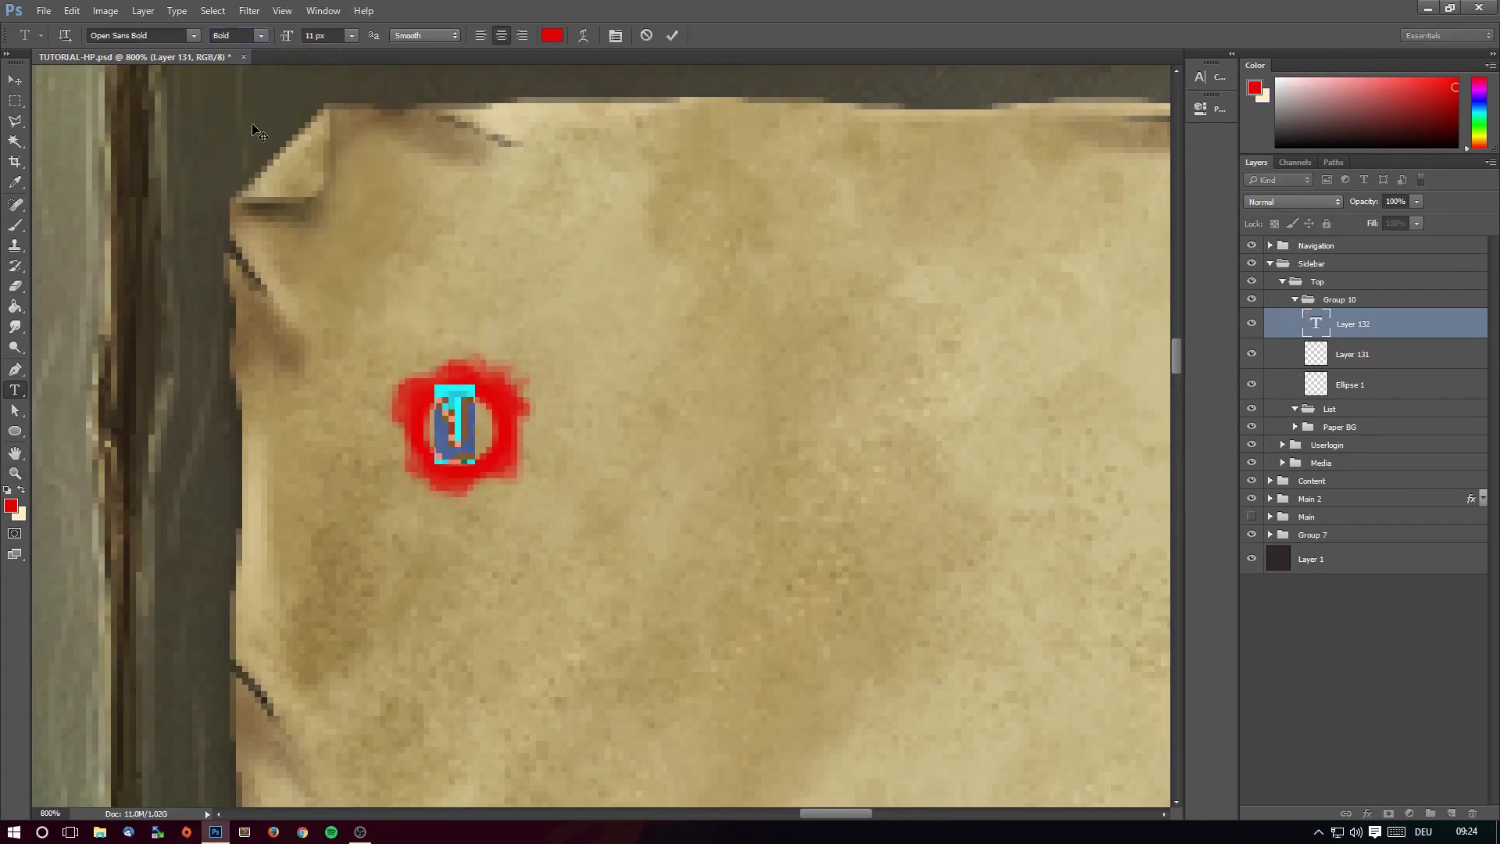
click(261, 39)
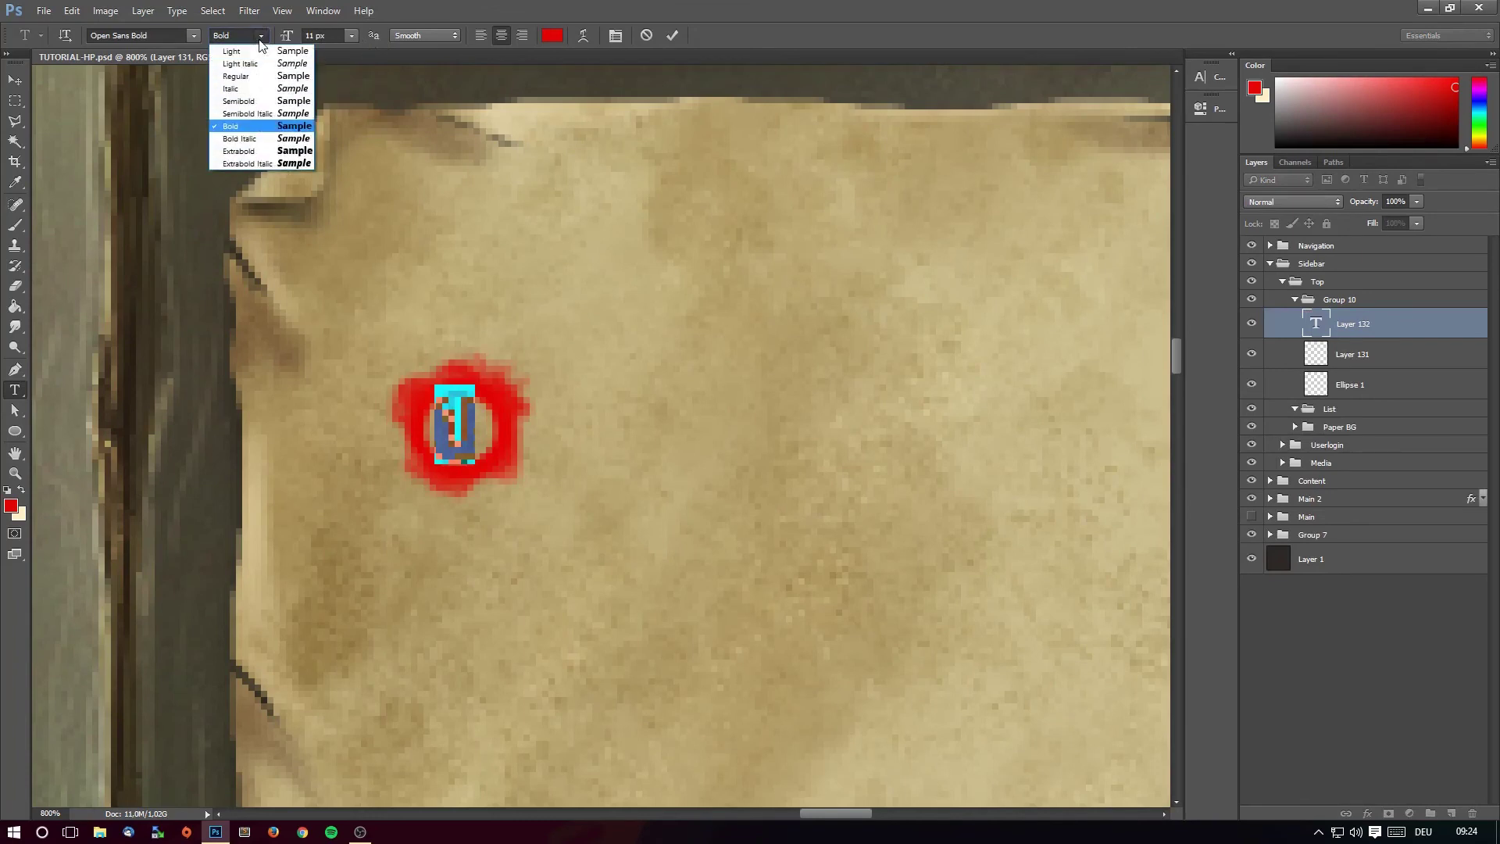
click(258, 155)
click(332, 35)
click(15, 79)
Nudge the 1 into the ring's centre and select it with the seal paint layer.
key(Down)
key(Right)
key(ctrl+z)
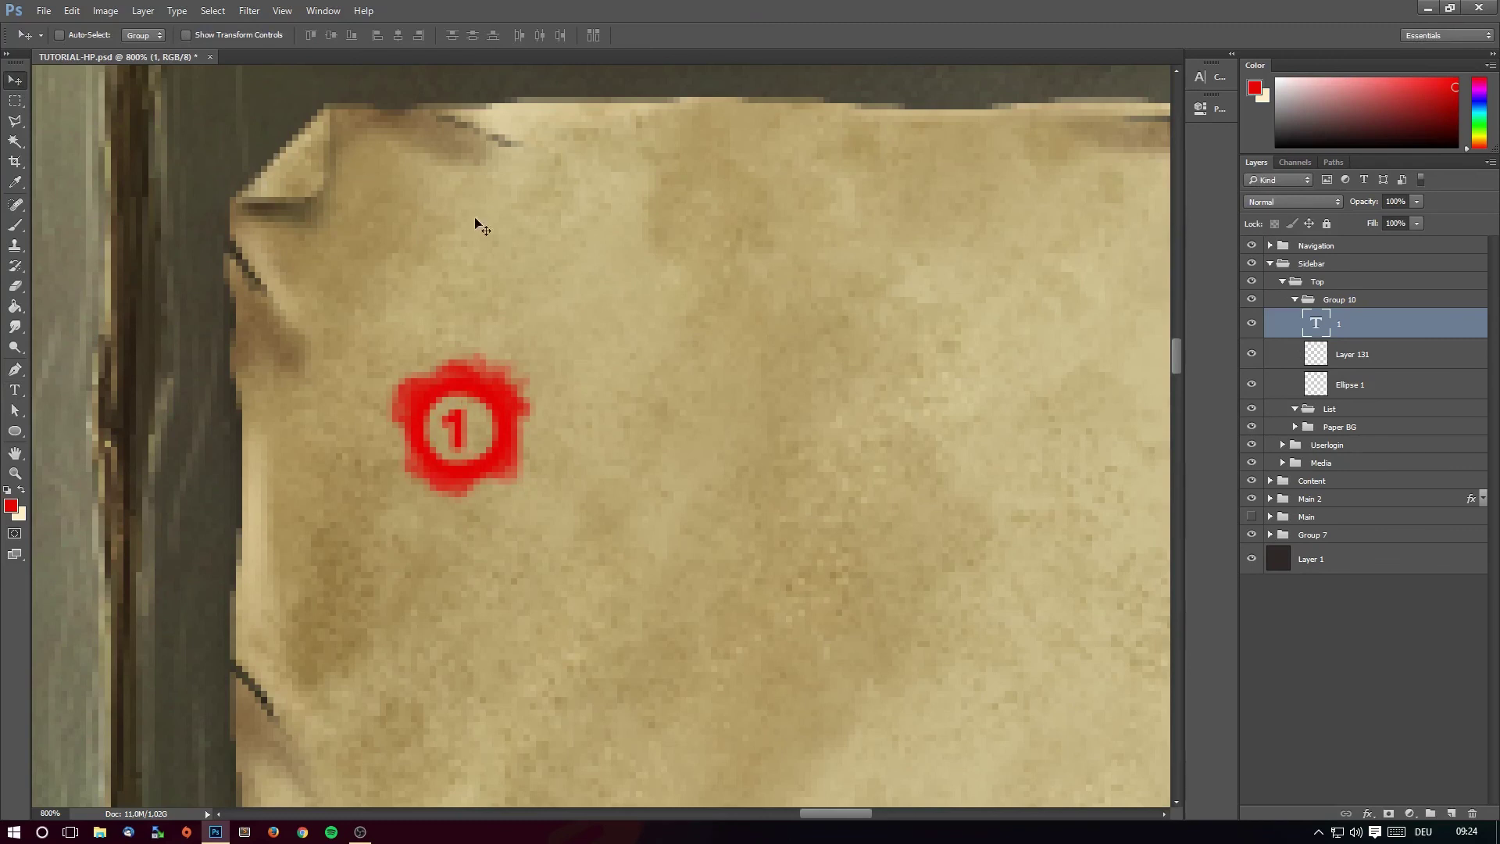
ctrl+click(1359, 355)
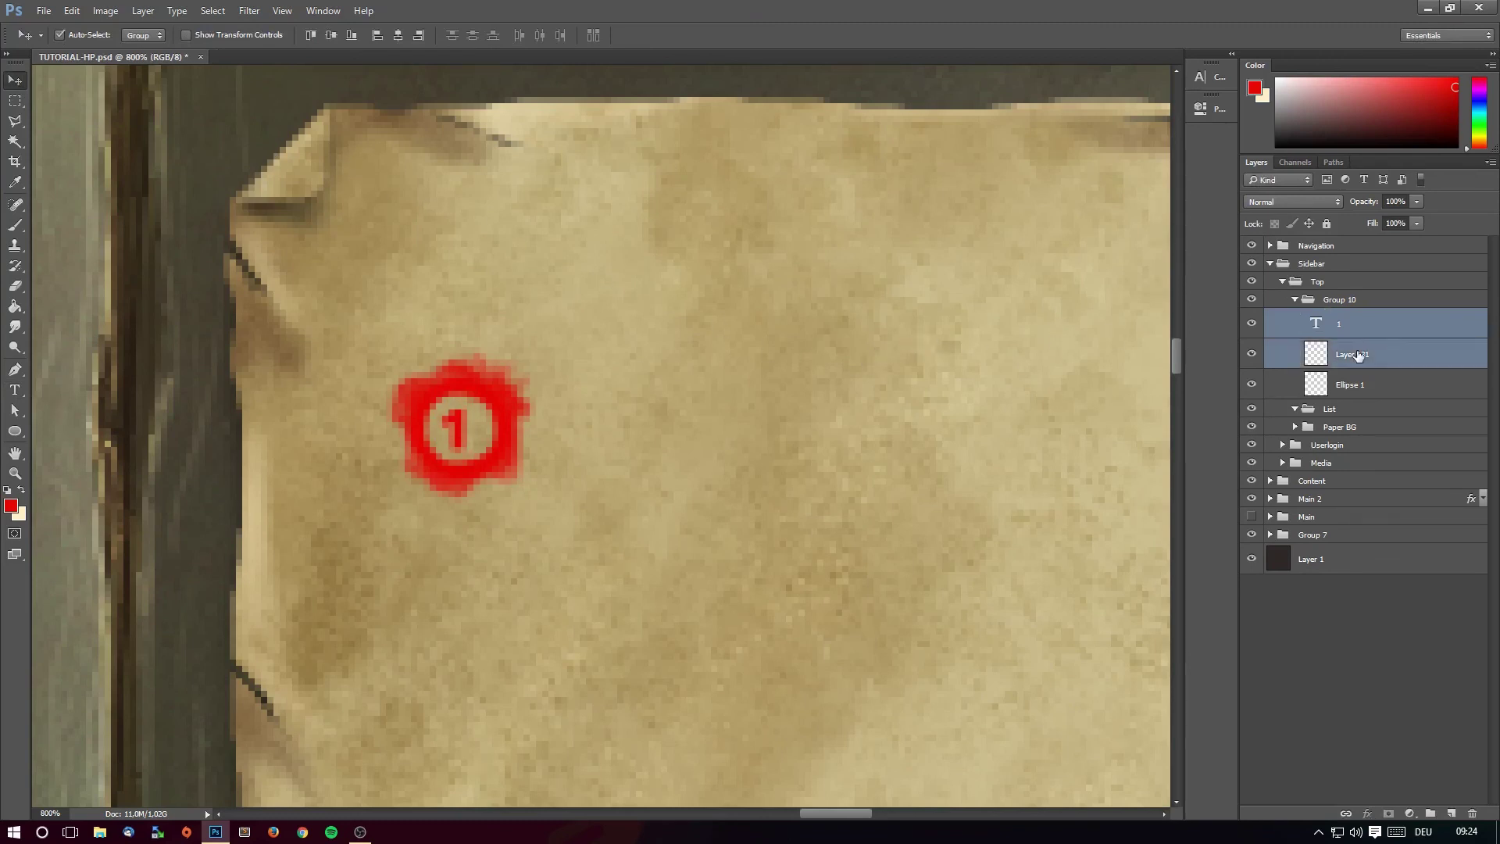
Merge the numeral, seal paint and Ellipse 1 ring into one layer.
key(ctrl+e)
click(1252, 322)
ctrl+click(1383, 356)
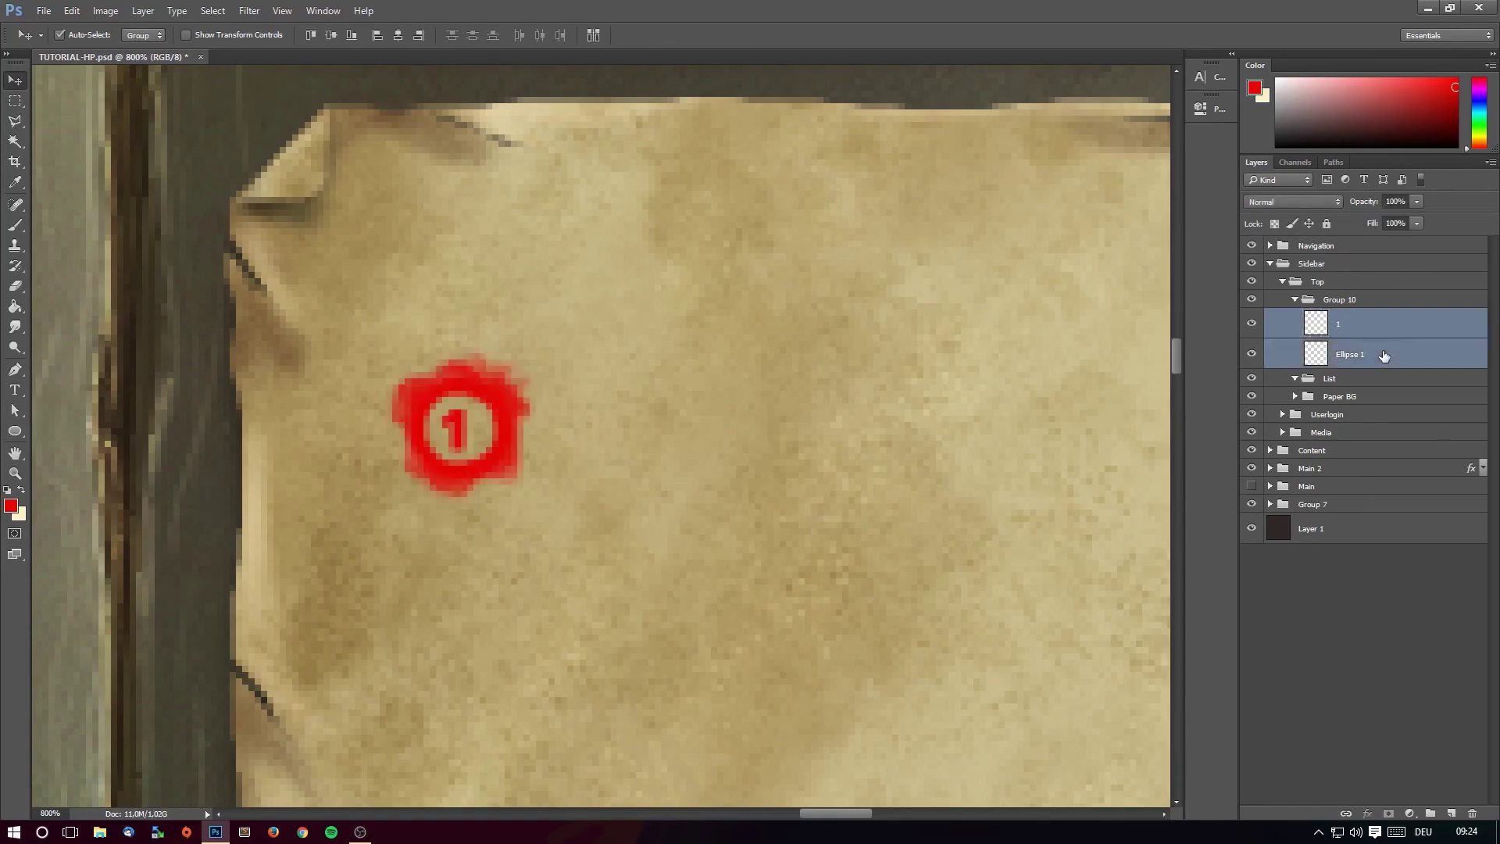
key(ctrl+e)
Add a new layer clipped to the merged seal.
key(z)
click(469, 269)
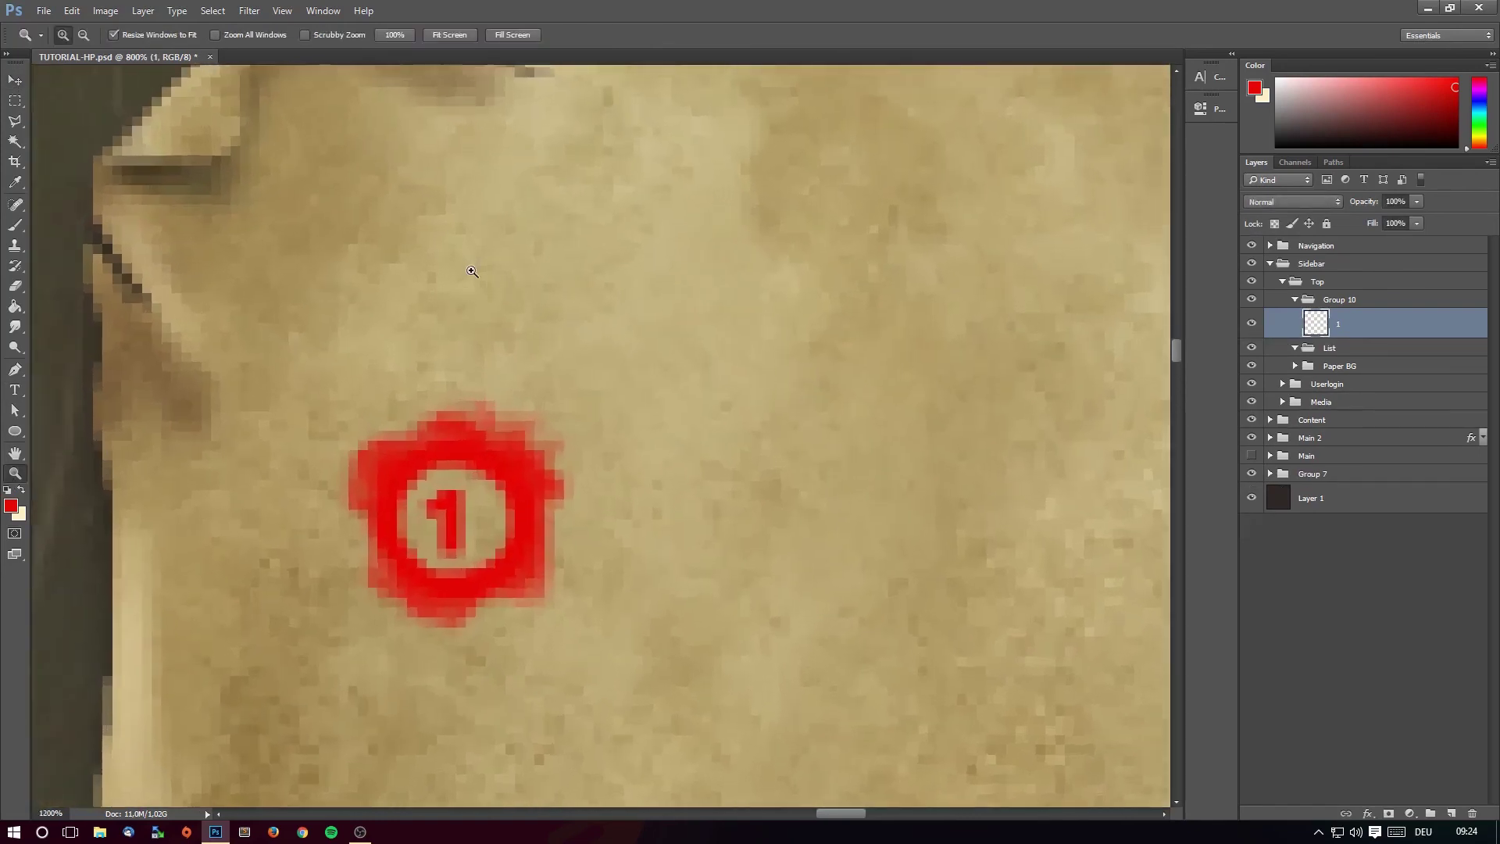
click(1452, 813)
right_click(1428, 328)
click(1297, 429)
click(586, 367)
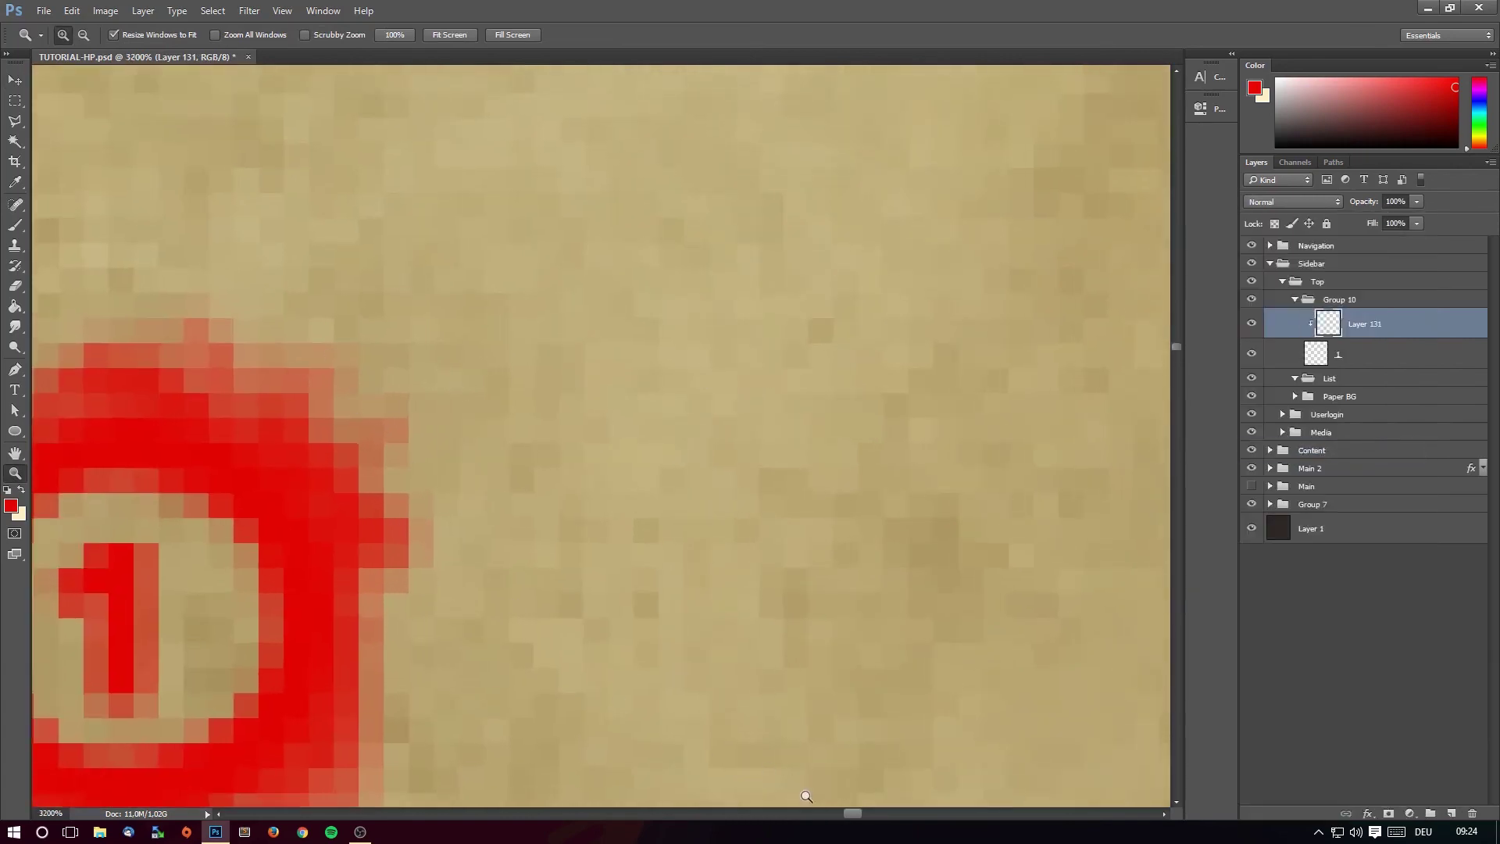
Brush cream highlights over the seal's top-left and left edges.
drag(852, 813, 841, 813)
scroll(605, 528, down, 2)
scroll(576, 493, down, 2)
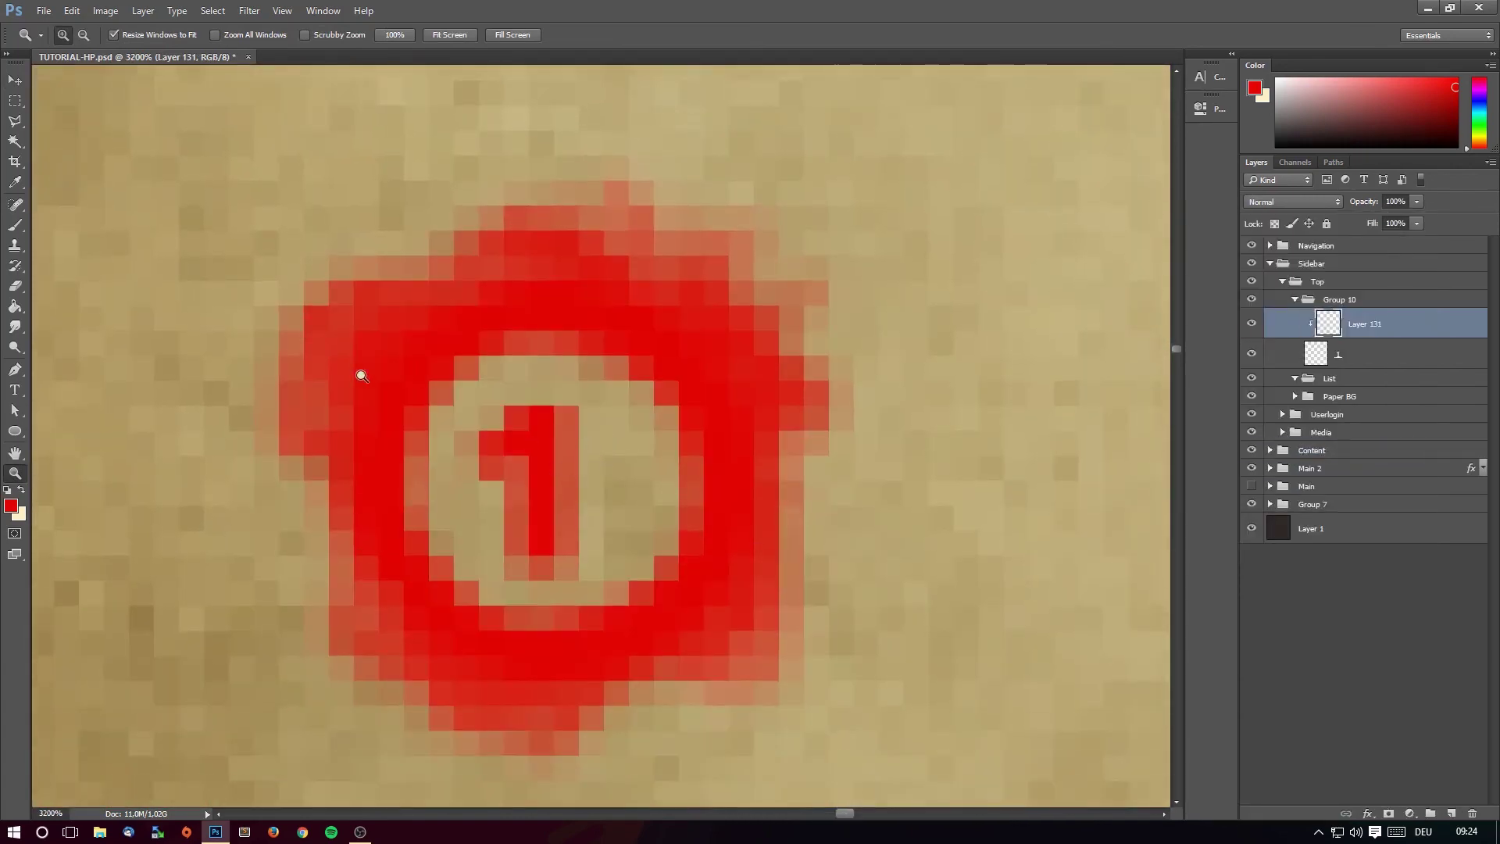
click(21, 489)
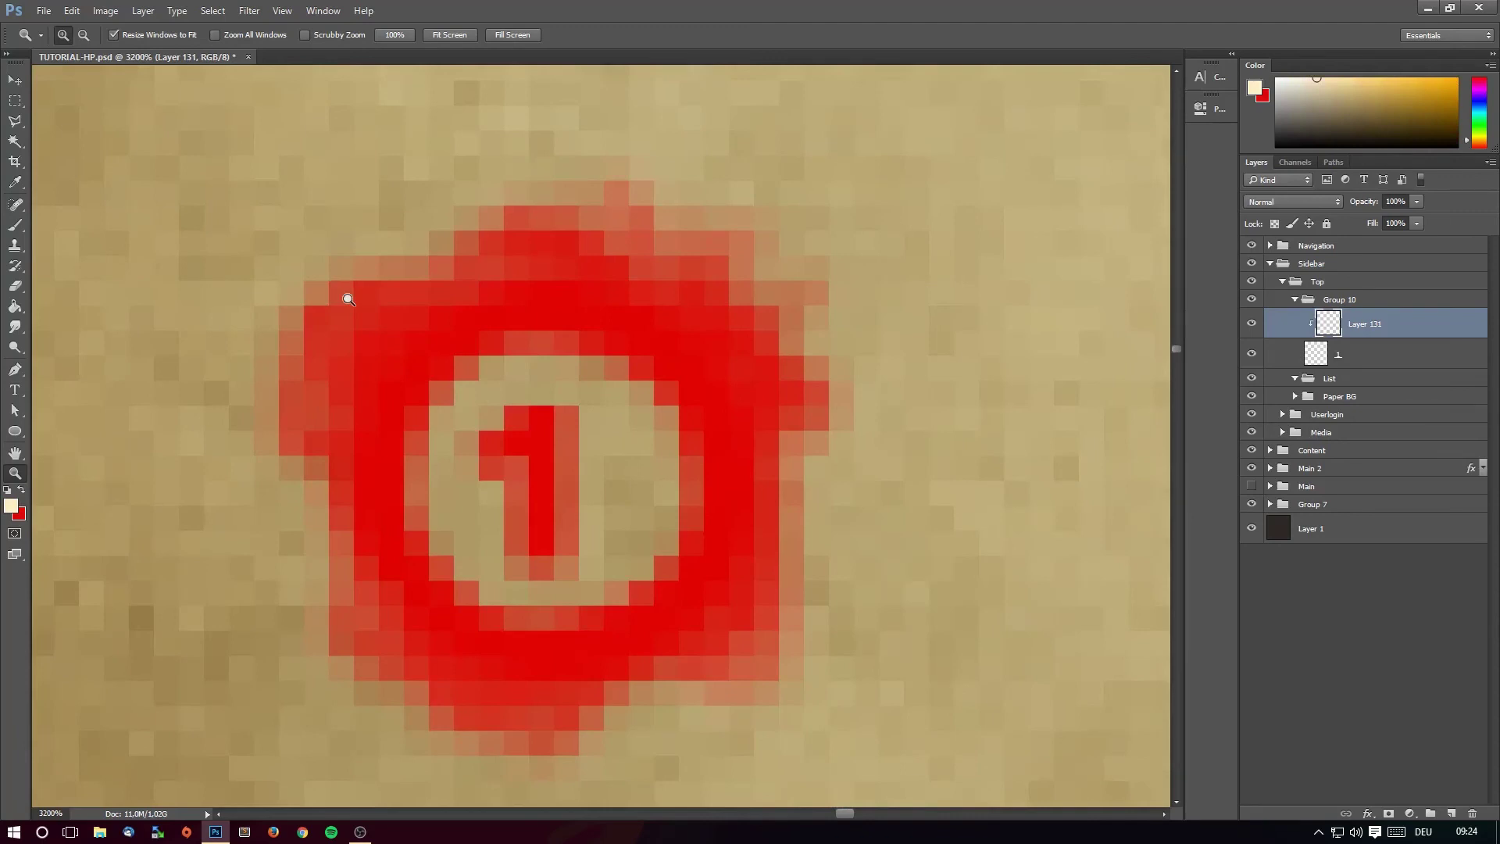
key(b)
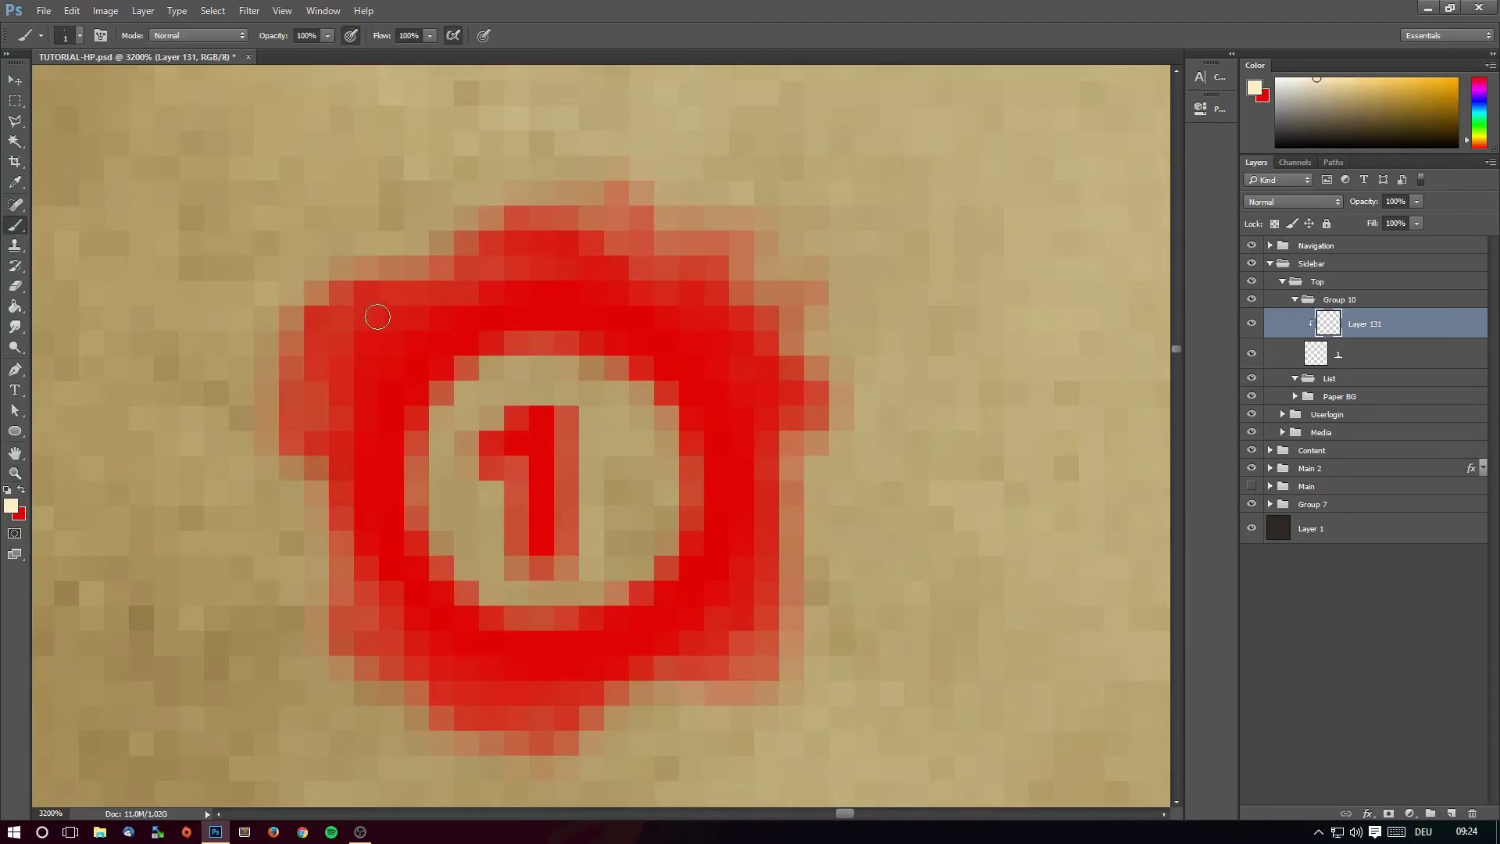
drag(352, 308, 533, 248)
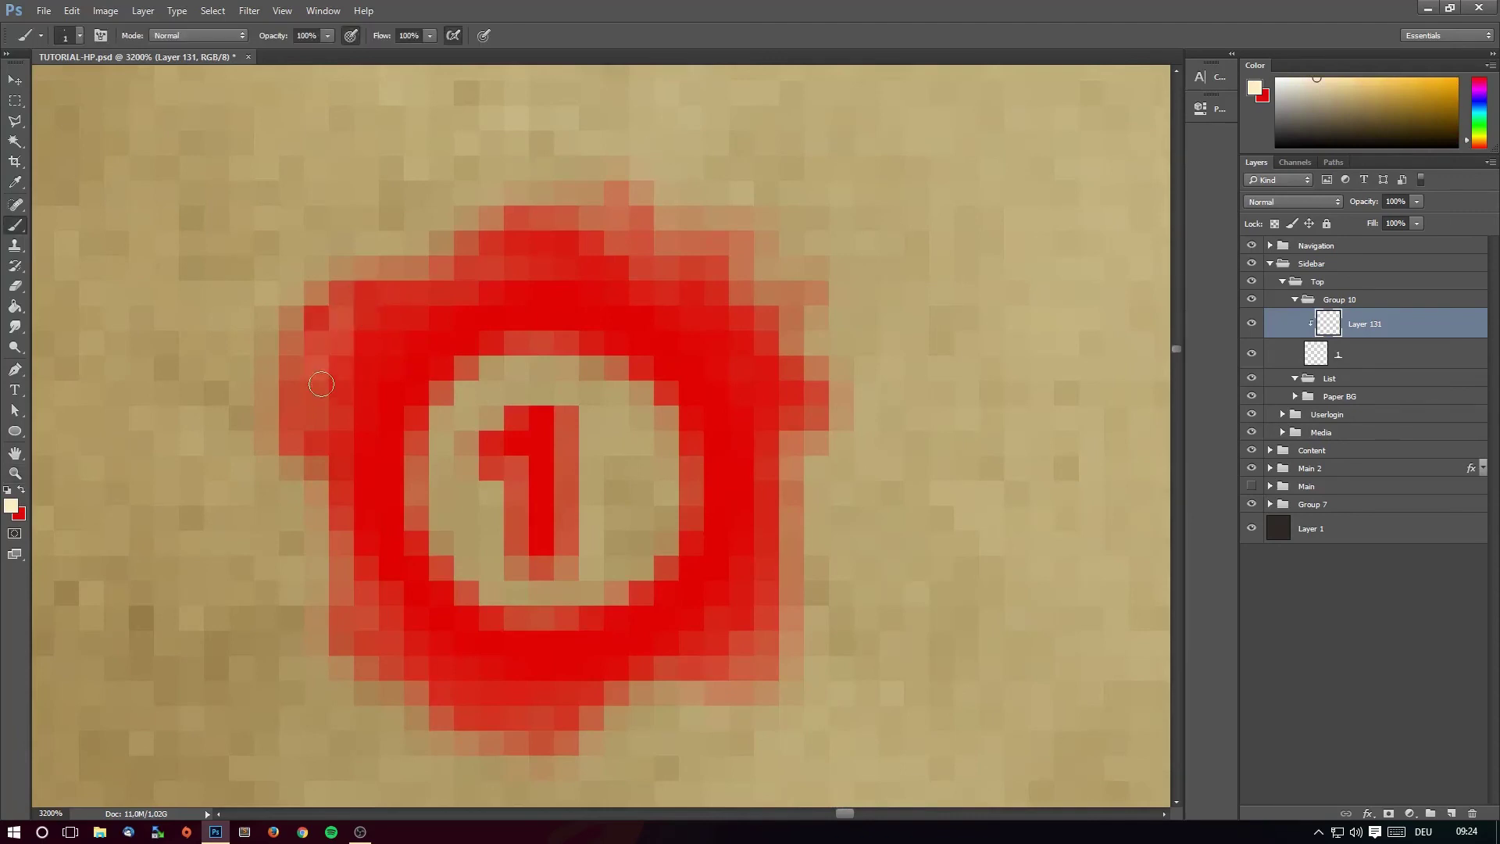
mouse_move(390, 336)
mouse_down()
mouse_move(380, 482)
mouse_move(400, 669)
mouse_move(527, 669)
mouse_move(684, 630)
mouse_move(750, 582)
mouse_move(746, 415)
mouse_move(768, 349)
mouse_move(817, 398)
mouse_move(758, 324)
mouse_move(680, 265)
mouse_move(670, 293)
mouse_move(664, 270)
mouse_move(523, 235)
mouse_move(554, 313)
mouse_move(537, 325)
mouse_move(274, 325)
mouse_move(414, 367)
mouse_move(512, 432)
mouse_move(555, 426)
mouse_move(547, 539)
mouse_move(496, 423)
mouse_up()
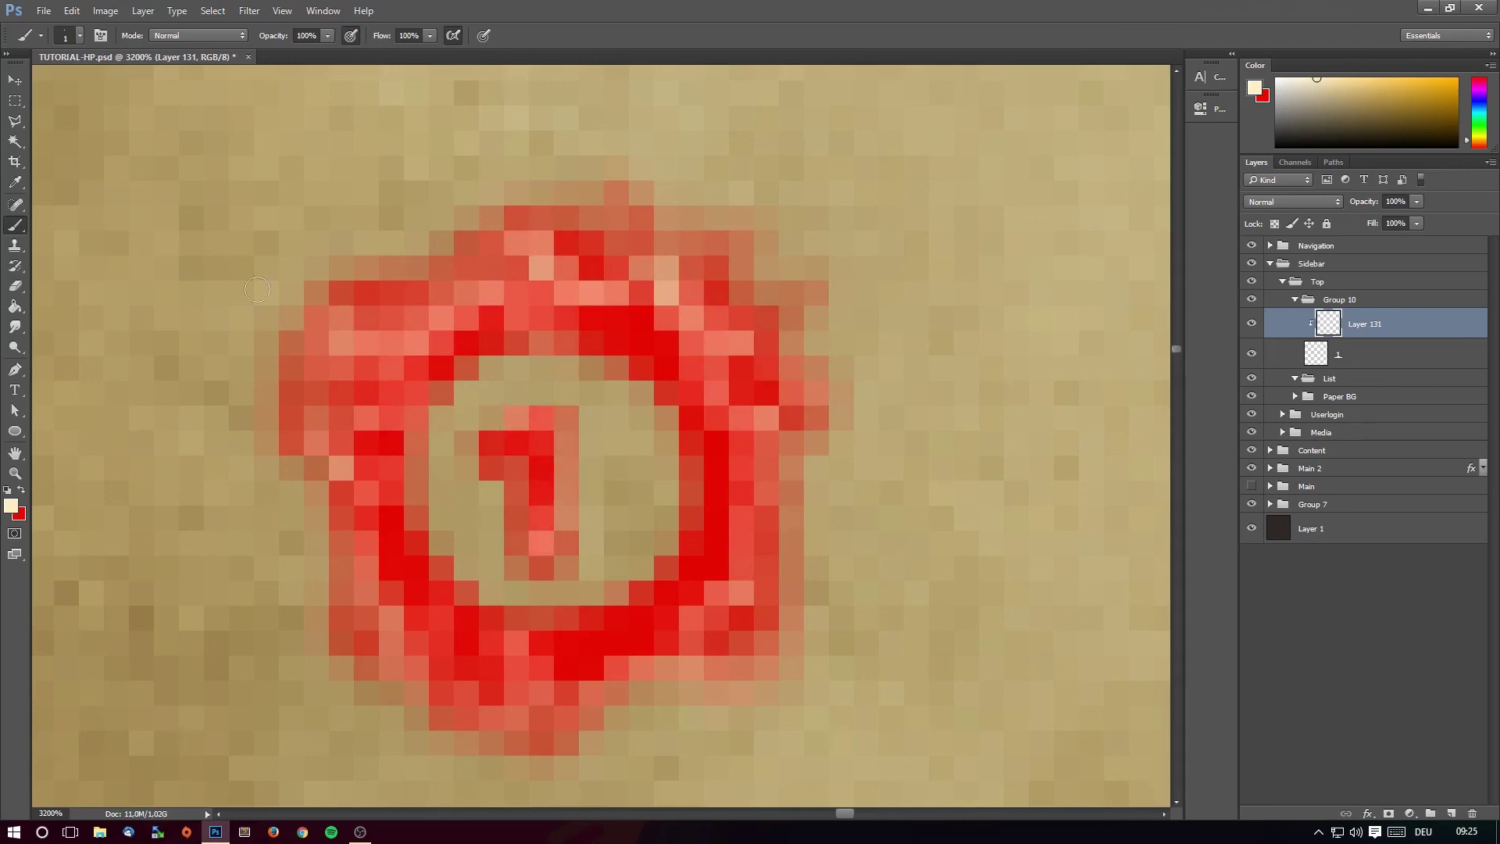
click(15, 472)
Try Overlay, then Soft Light blending on the Layer 131 highlight layer.
click(84, 34)
click(674, 387)
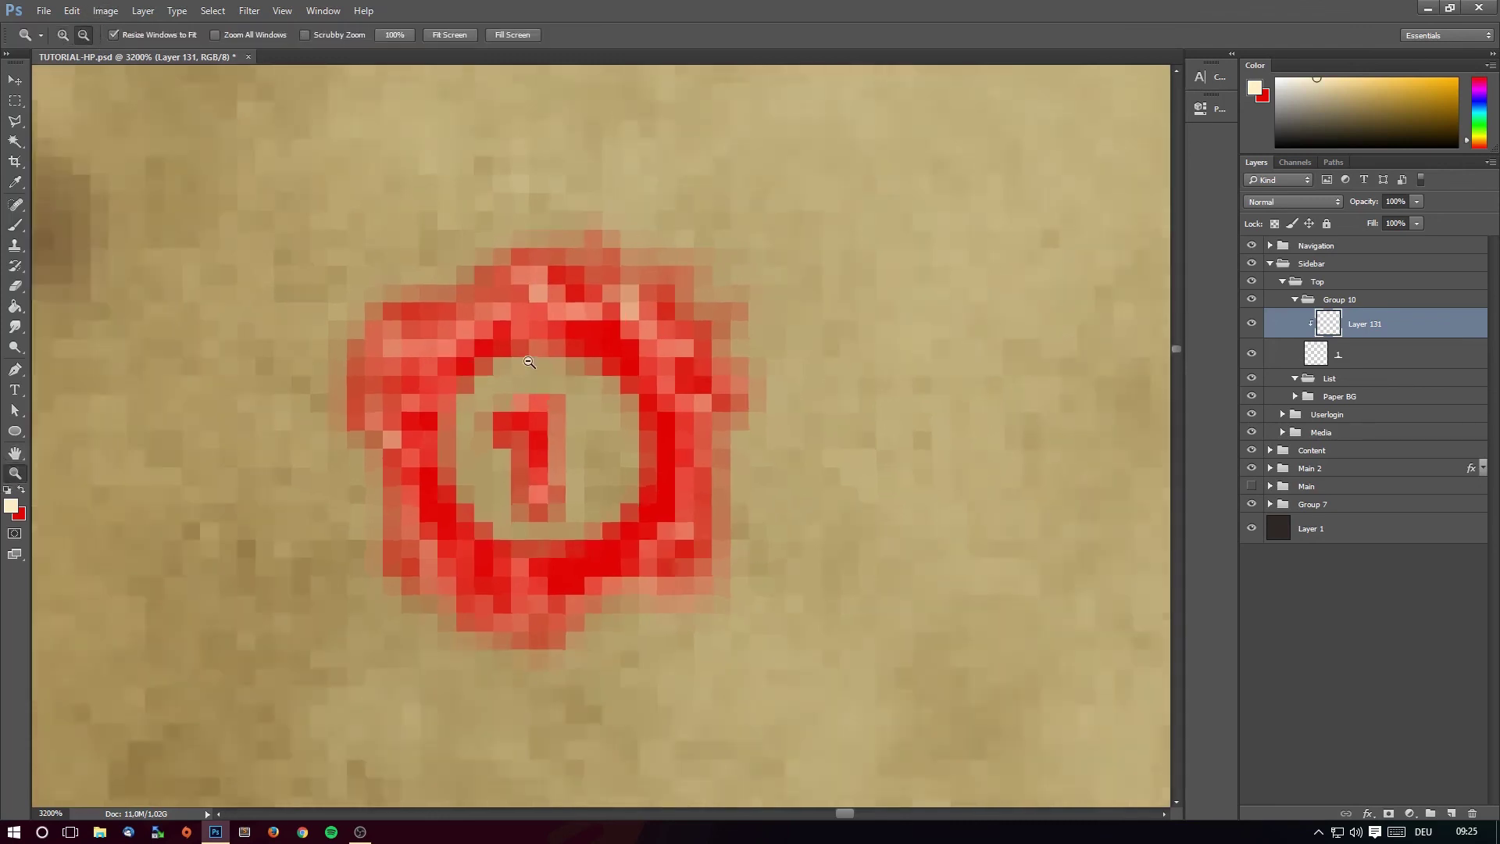
double_click(674, 388)
click(673, 388)
double_click(674, 387)
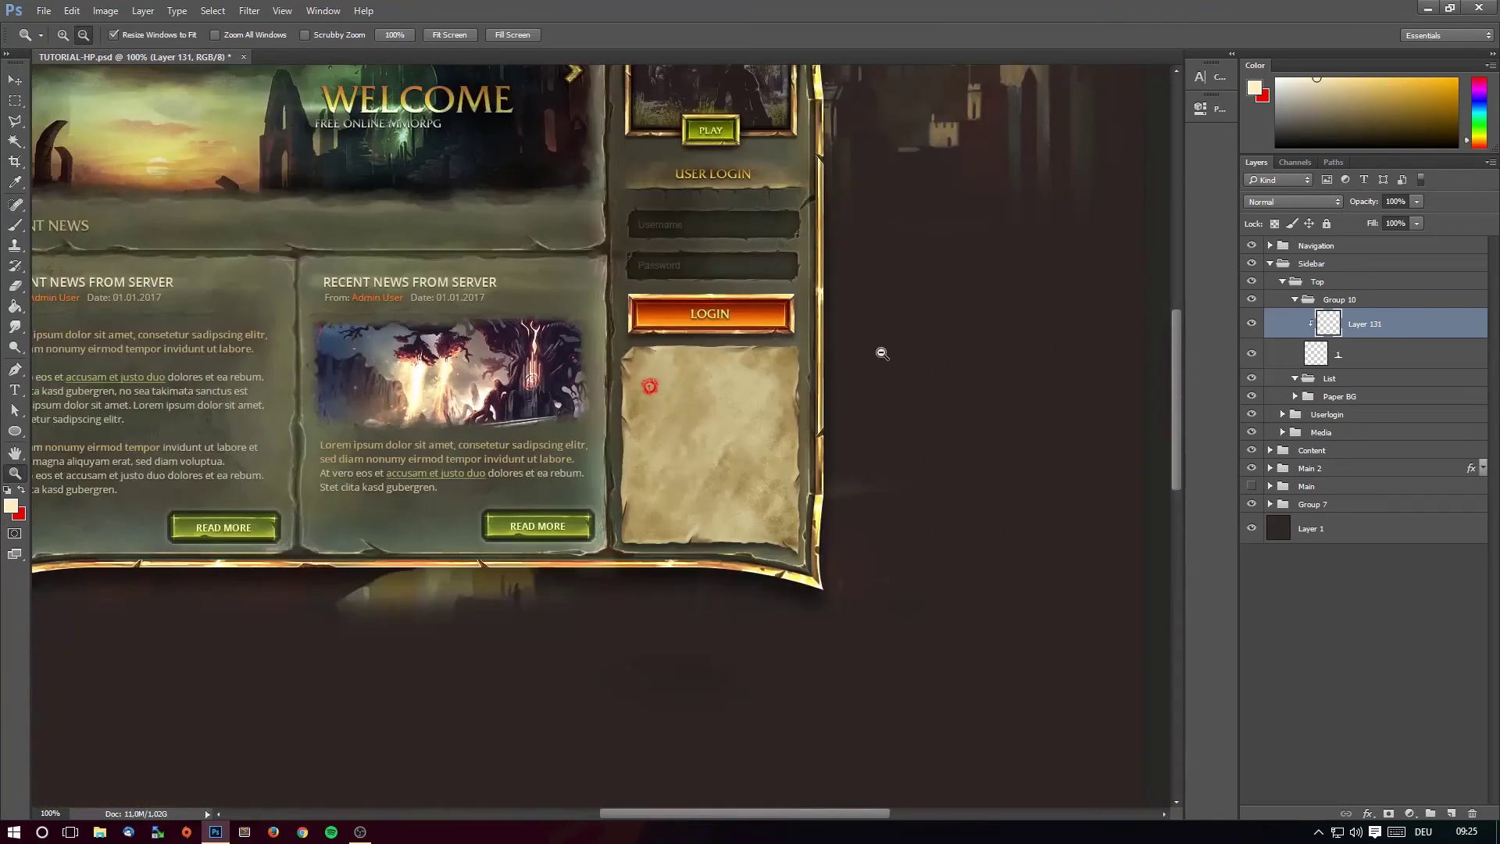
click(1281, 202)
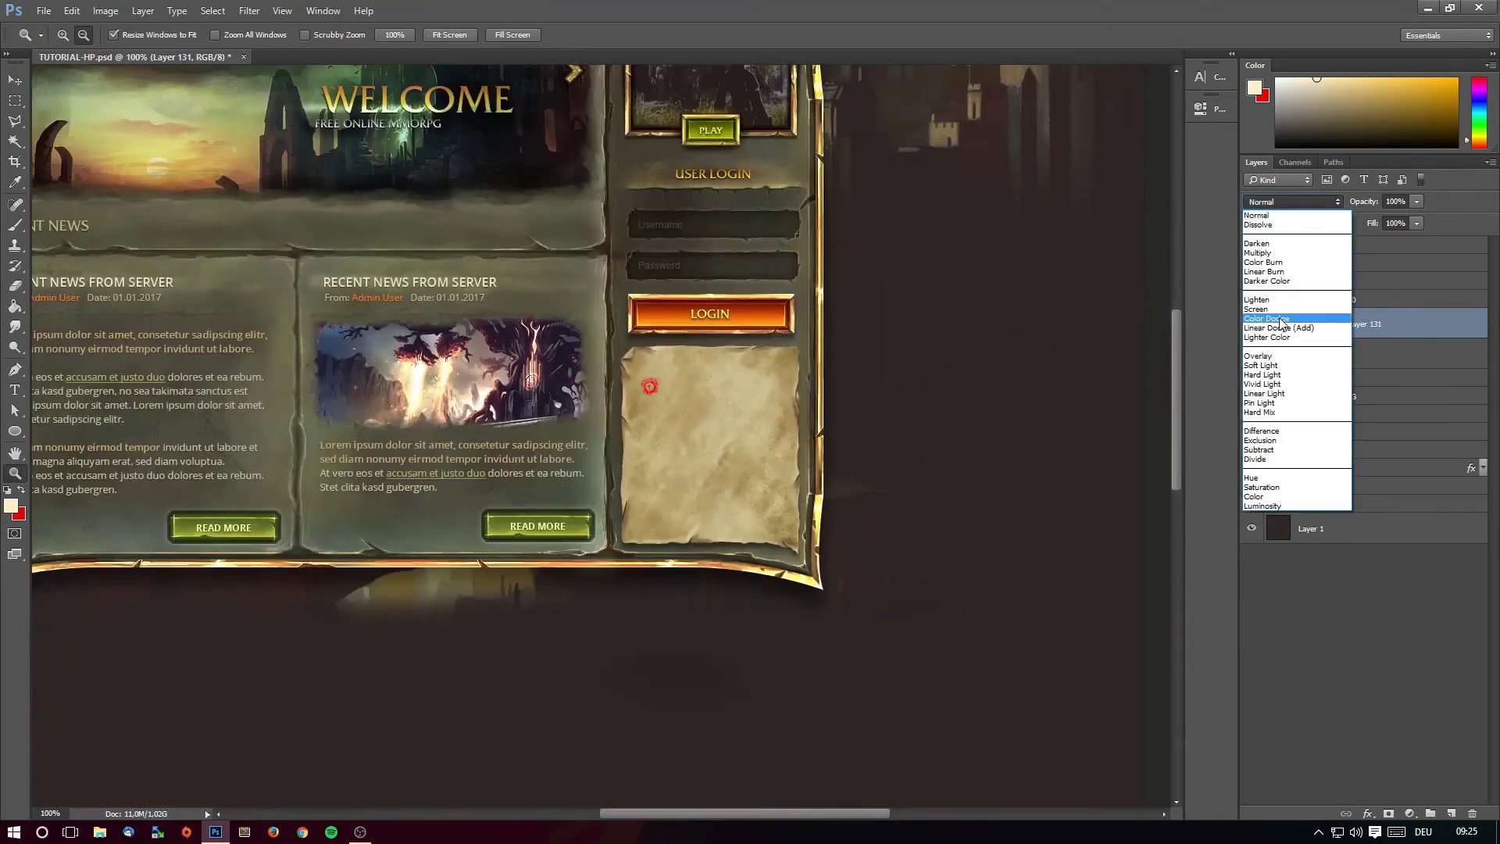
click(1274, 359)
click(1301, 203)
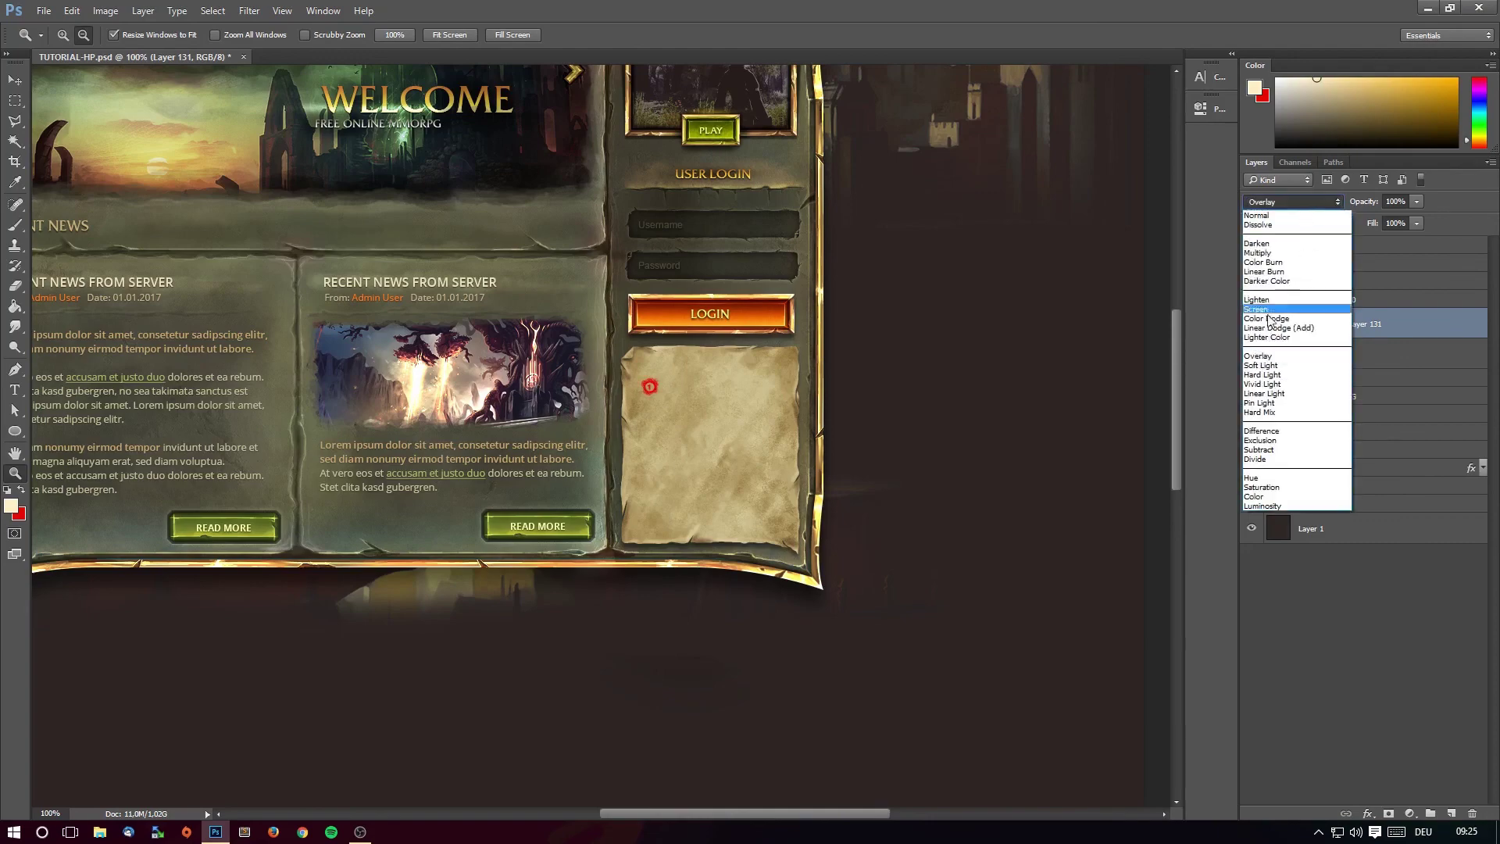
click(1258, 365)
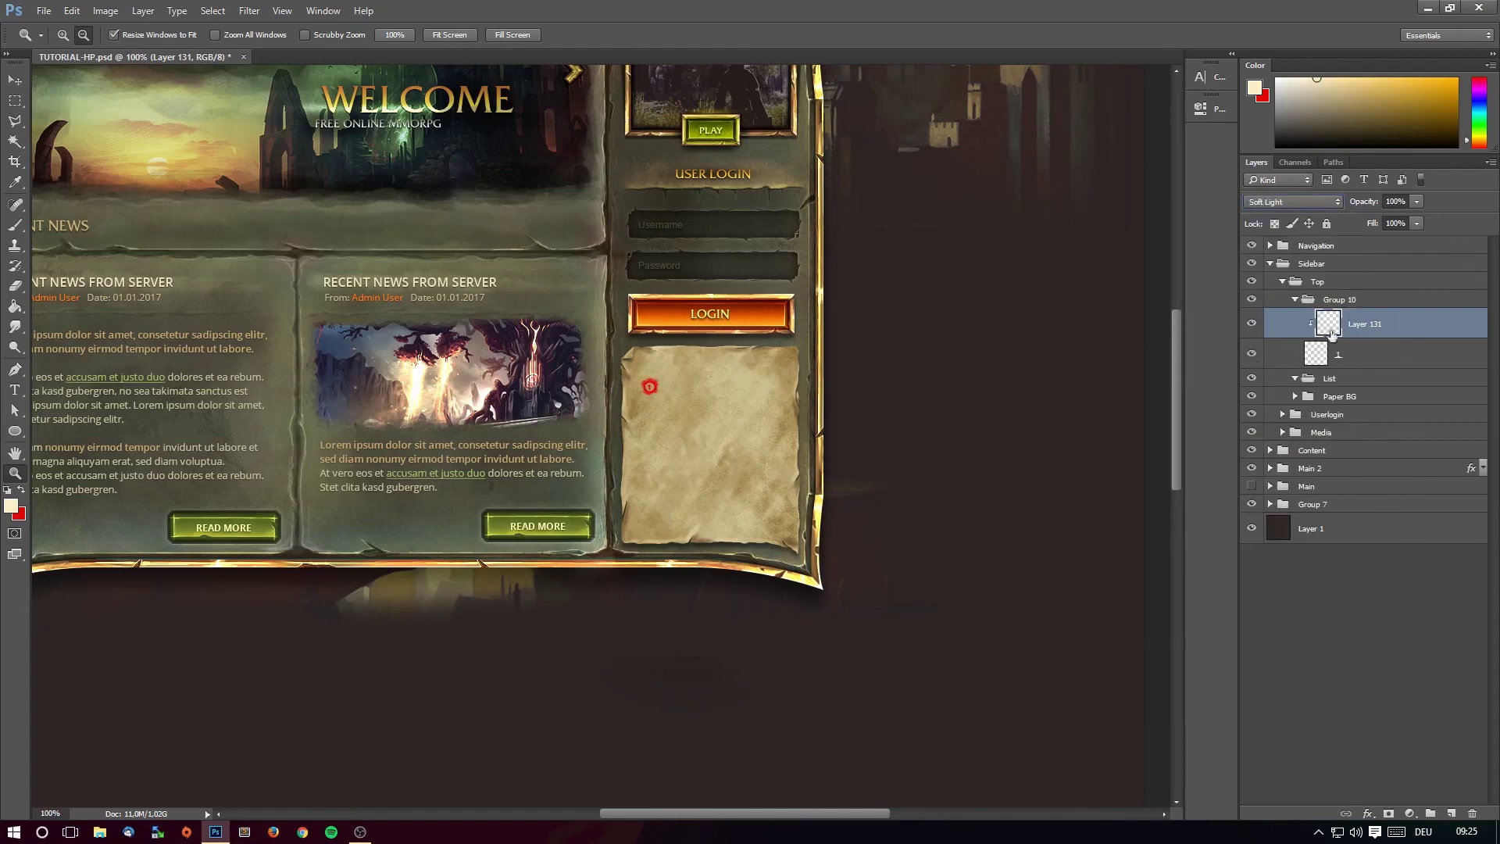
Release Layer 131 from its clipping mask and duplicate it as Layer 131 copy.
click(687, 368)
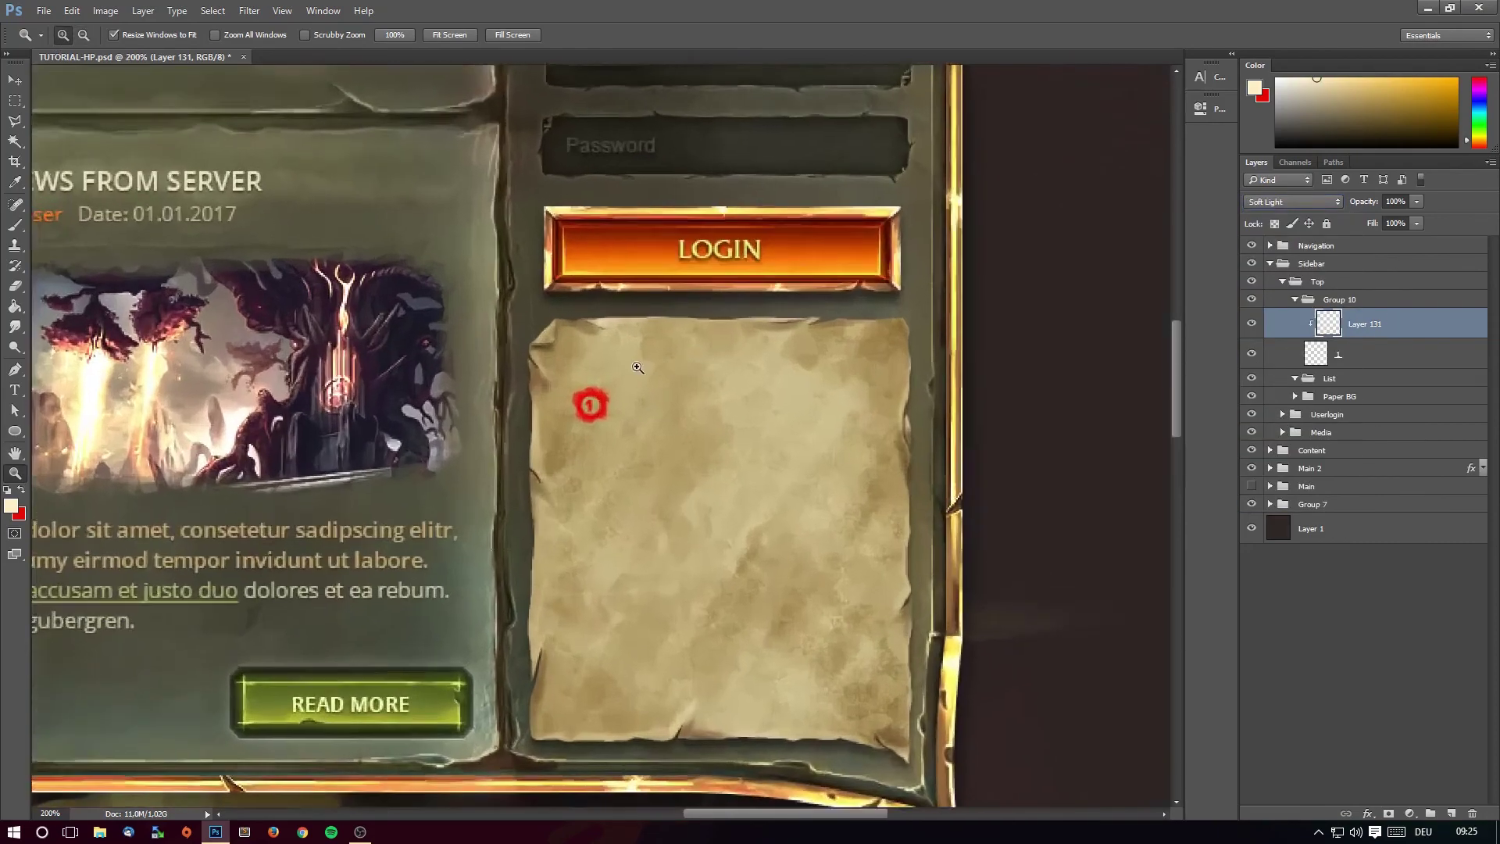
click(919, 374)
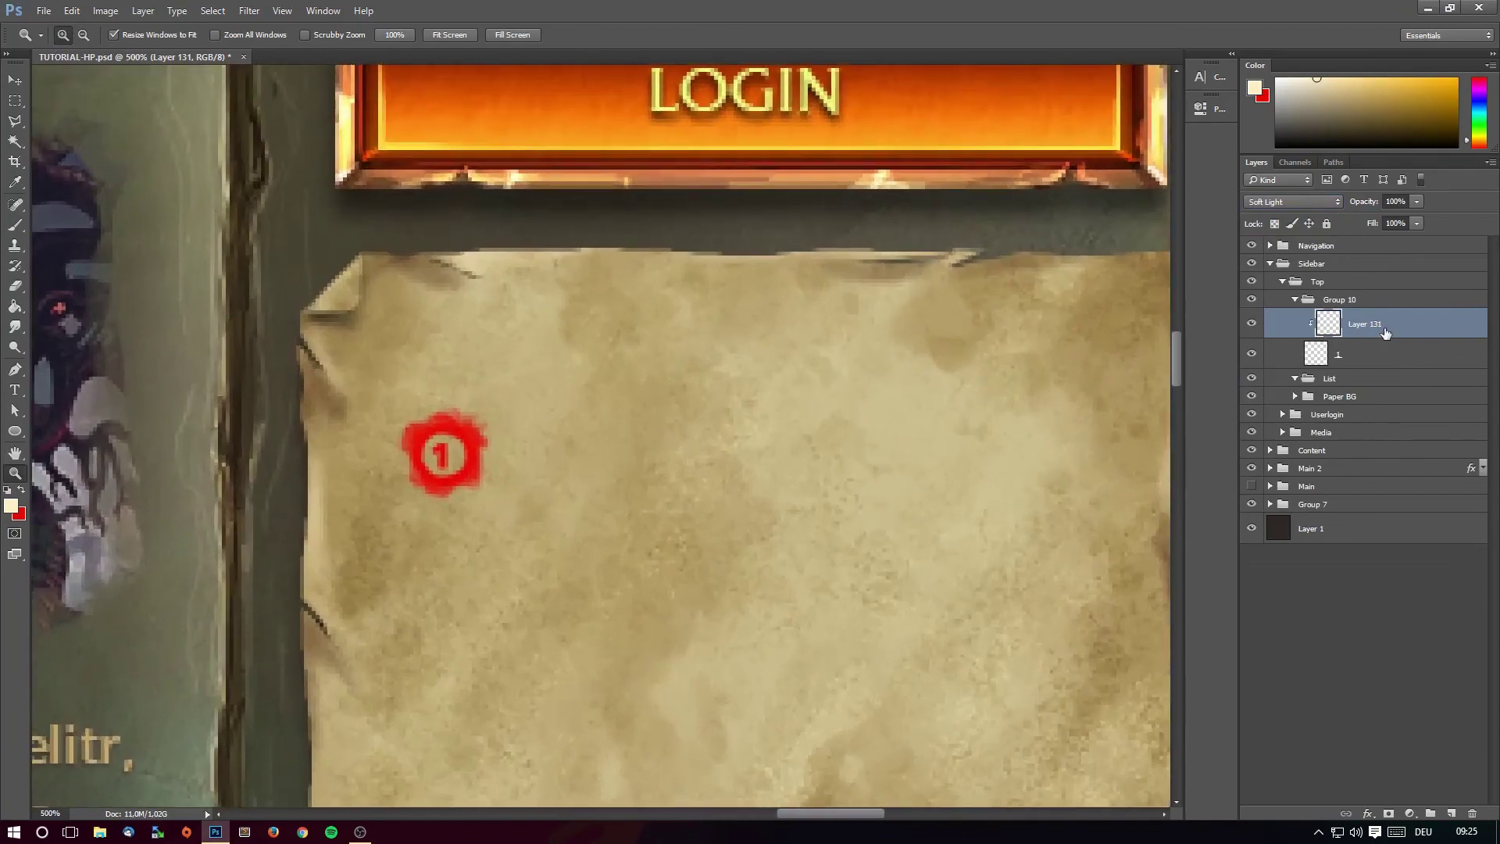
right_click(1385, 334)
click(1284, 451)
right_click(1378, 332)
click(1289, 297)
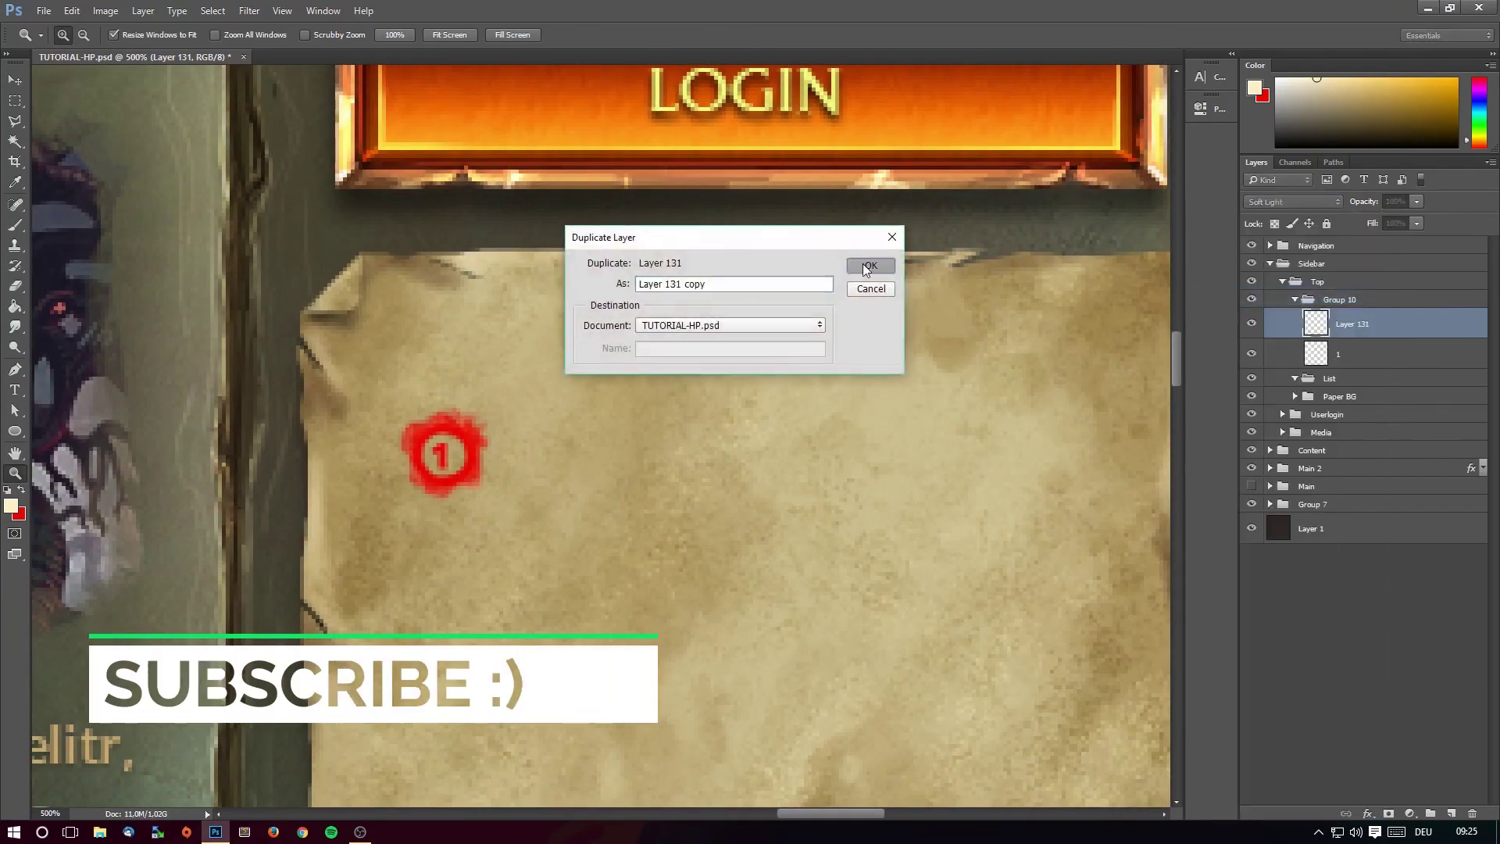
click(865, 263)
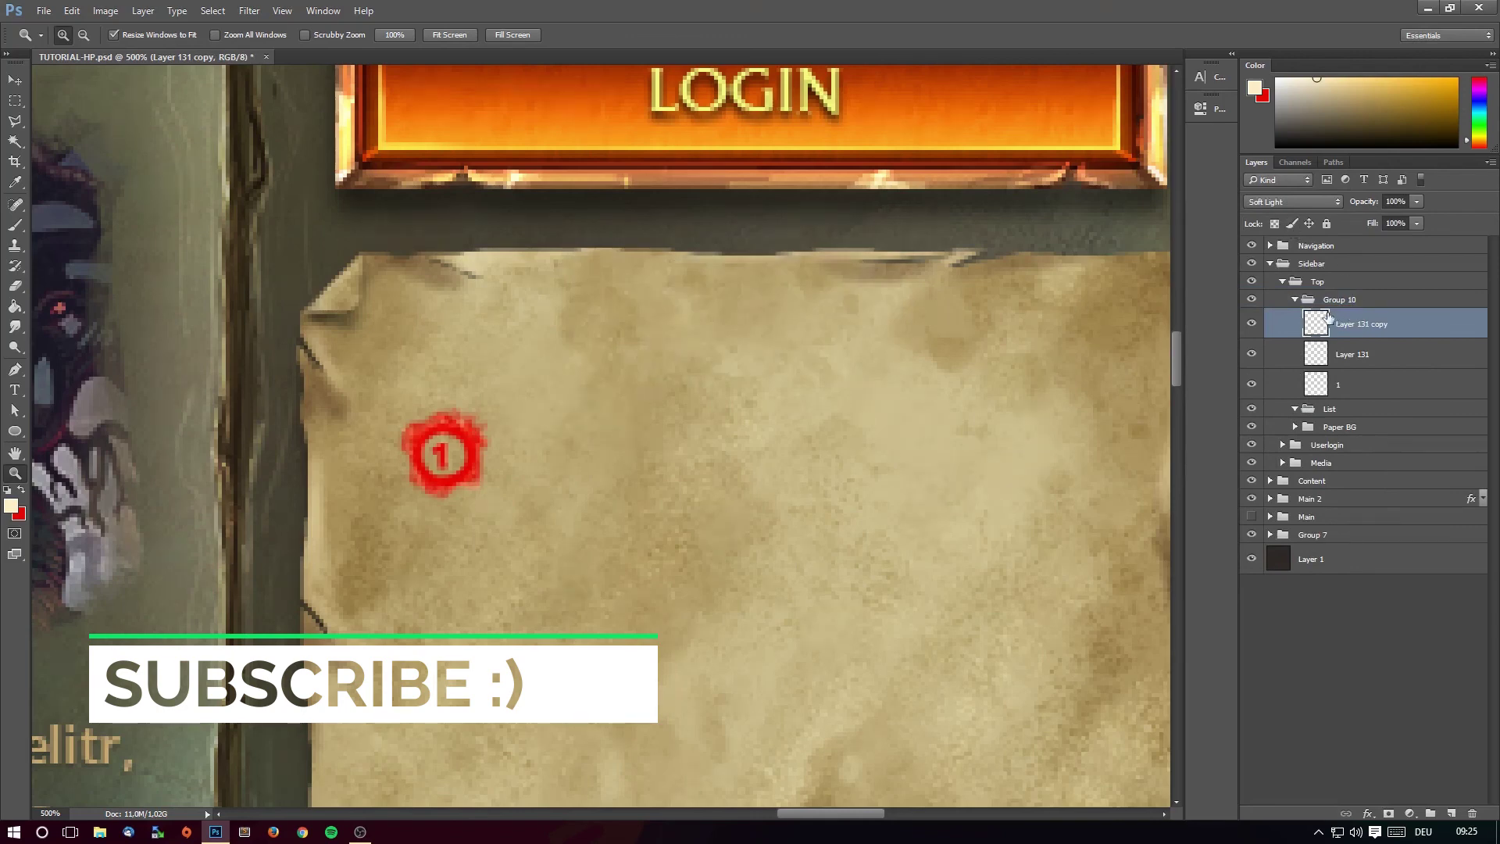
Set both Layer 131 and Layer 131 copy to Overlay blending.
click(1329, 354)
click(1293, 202)
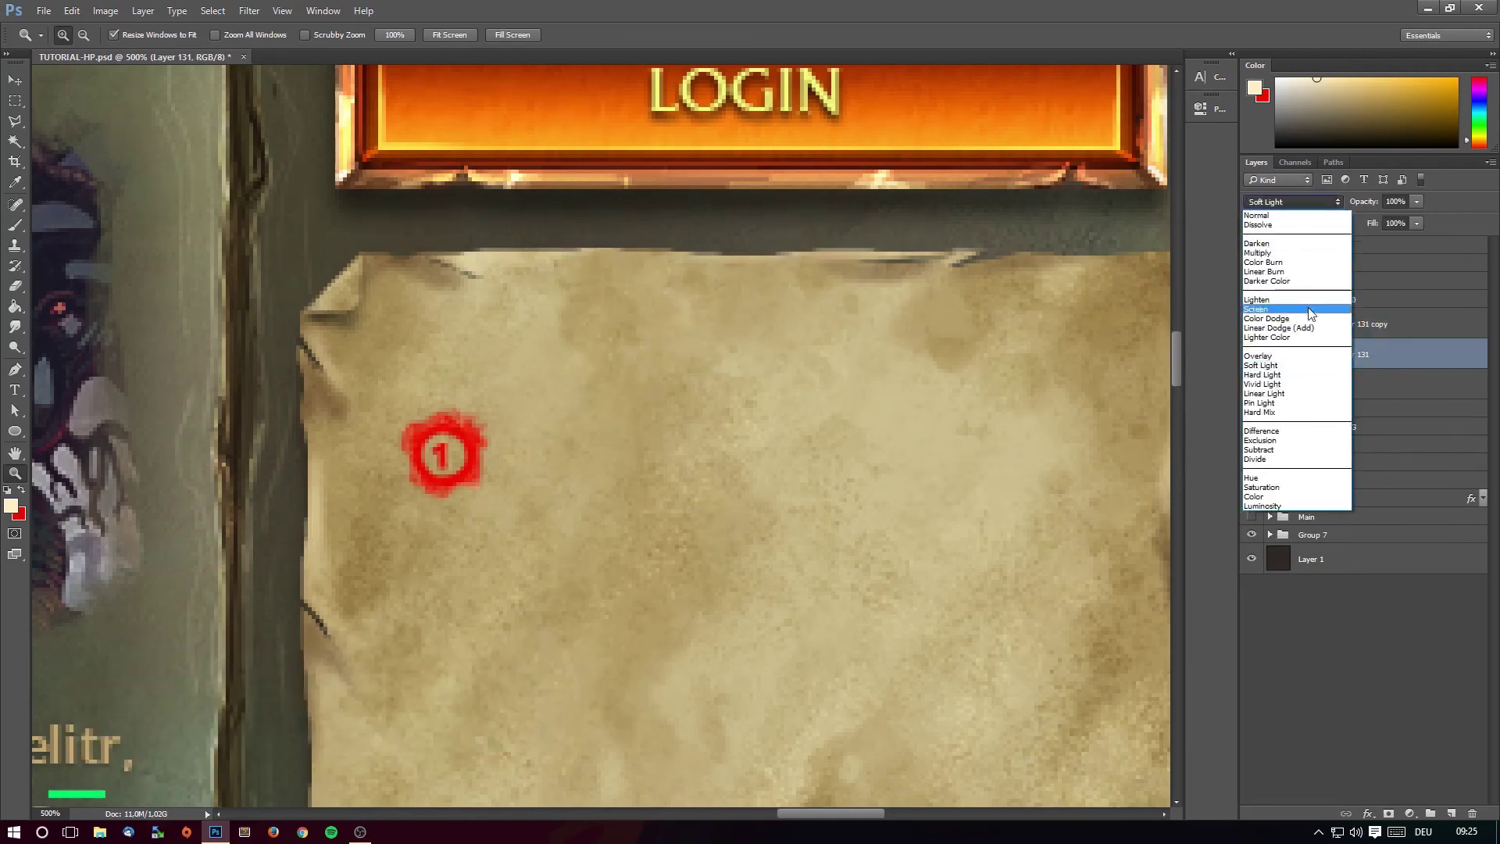
click(1284, 356)
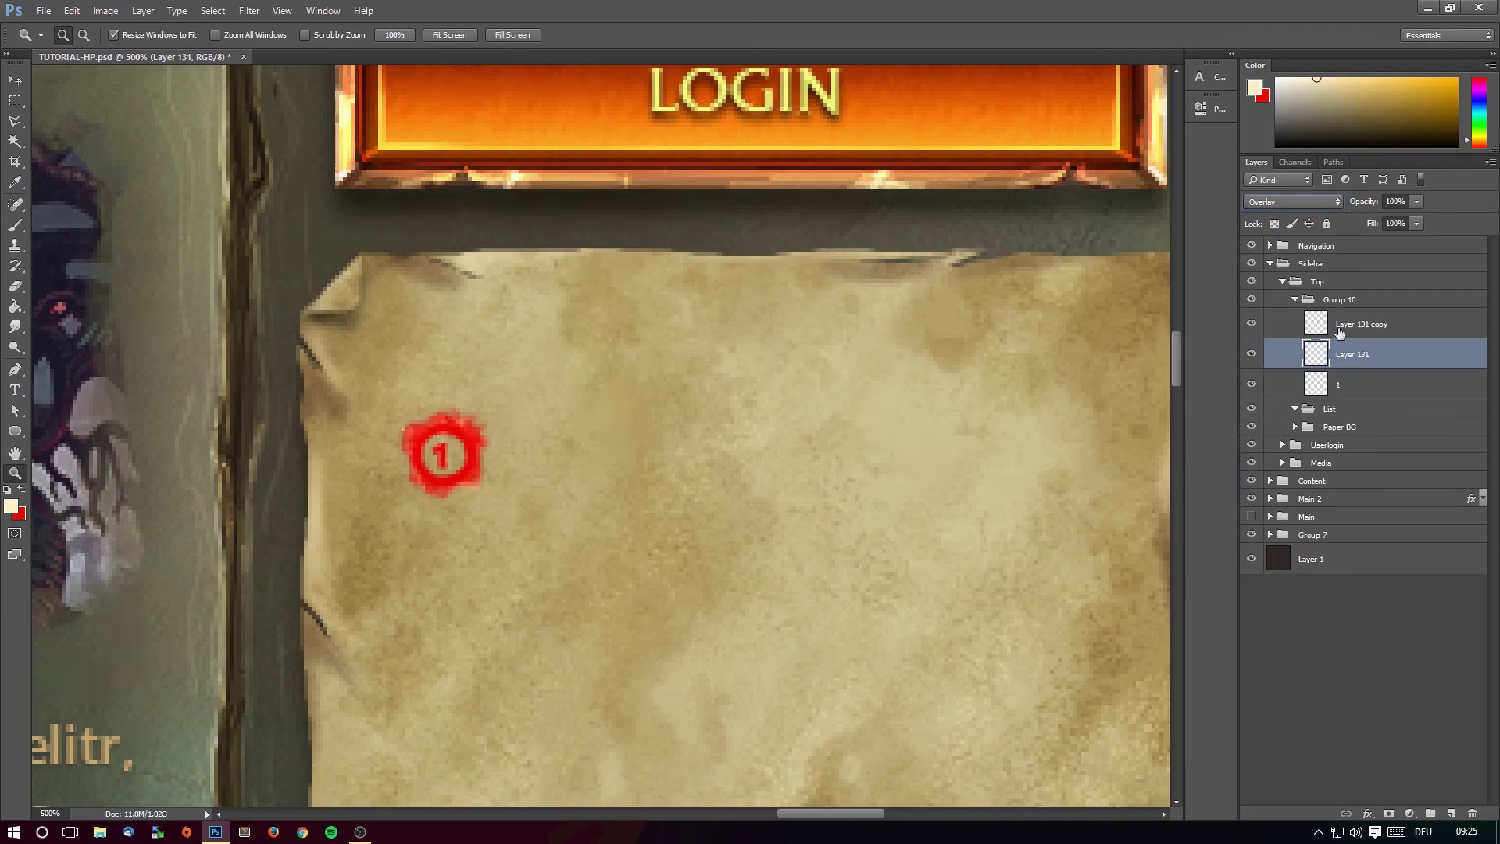
click(1338, 328)
click(1289, 202)
click(1260, 356)
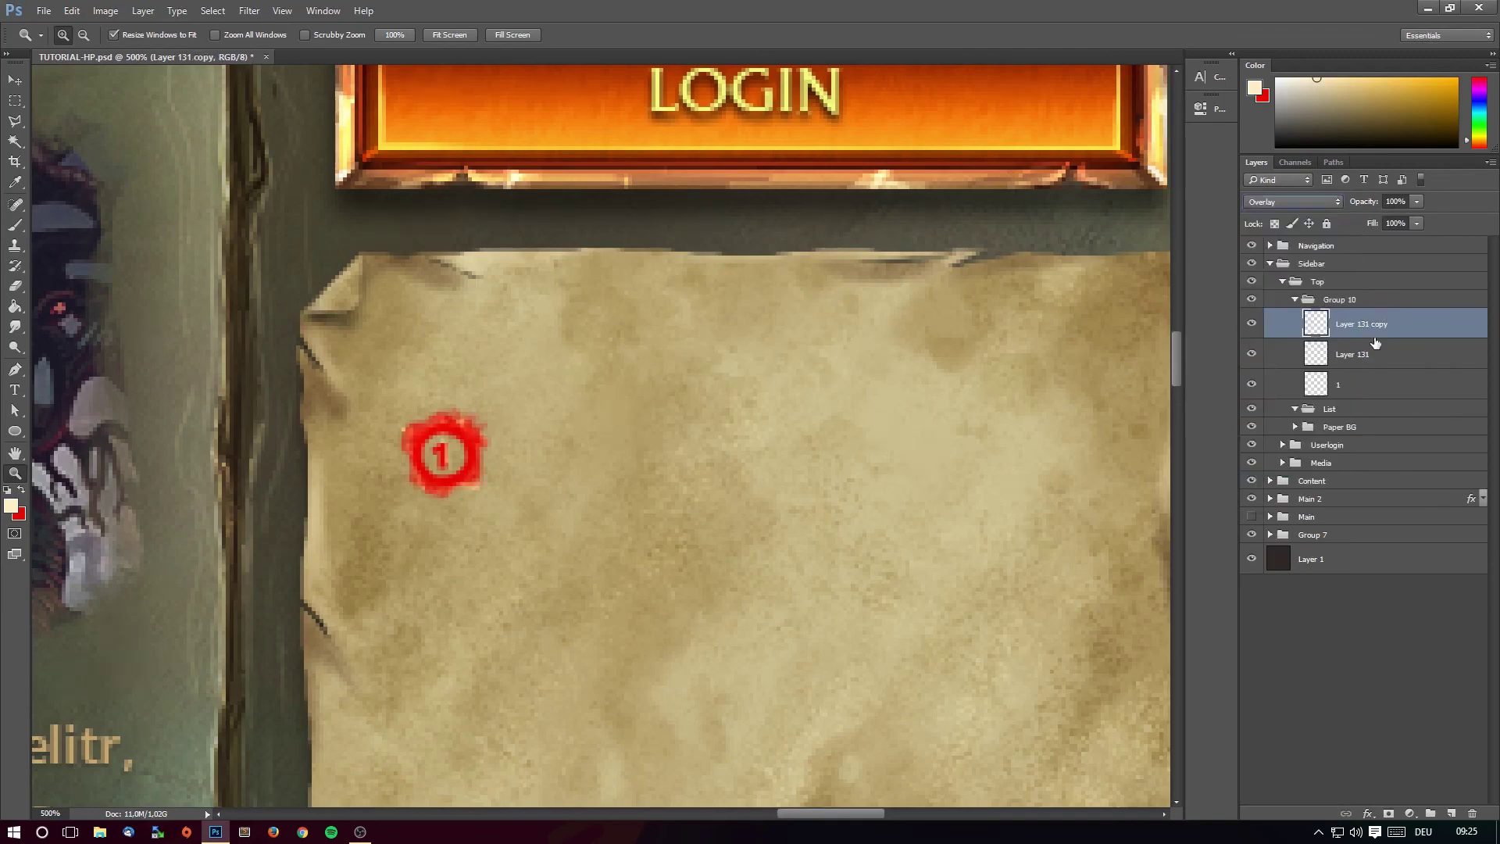
Duplicate it as Layer 131 copy 2, set to Normal with Fill 44%.
right_click(1373, 324)
click(1250, 294)
click(871, 265)
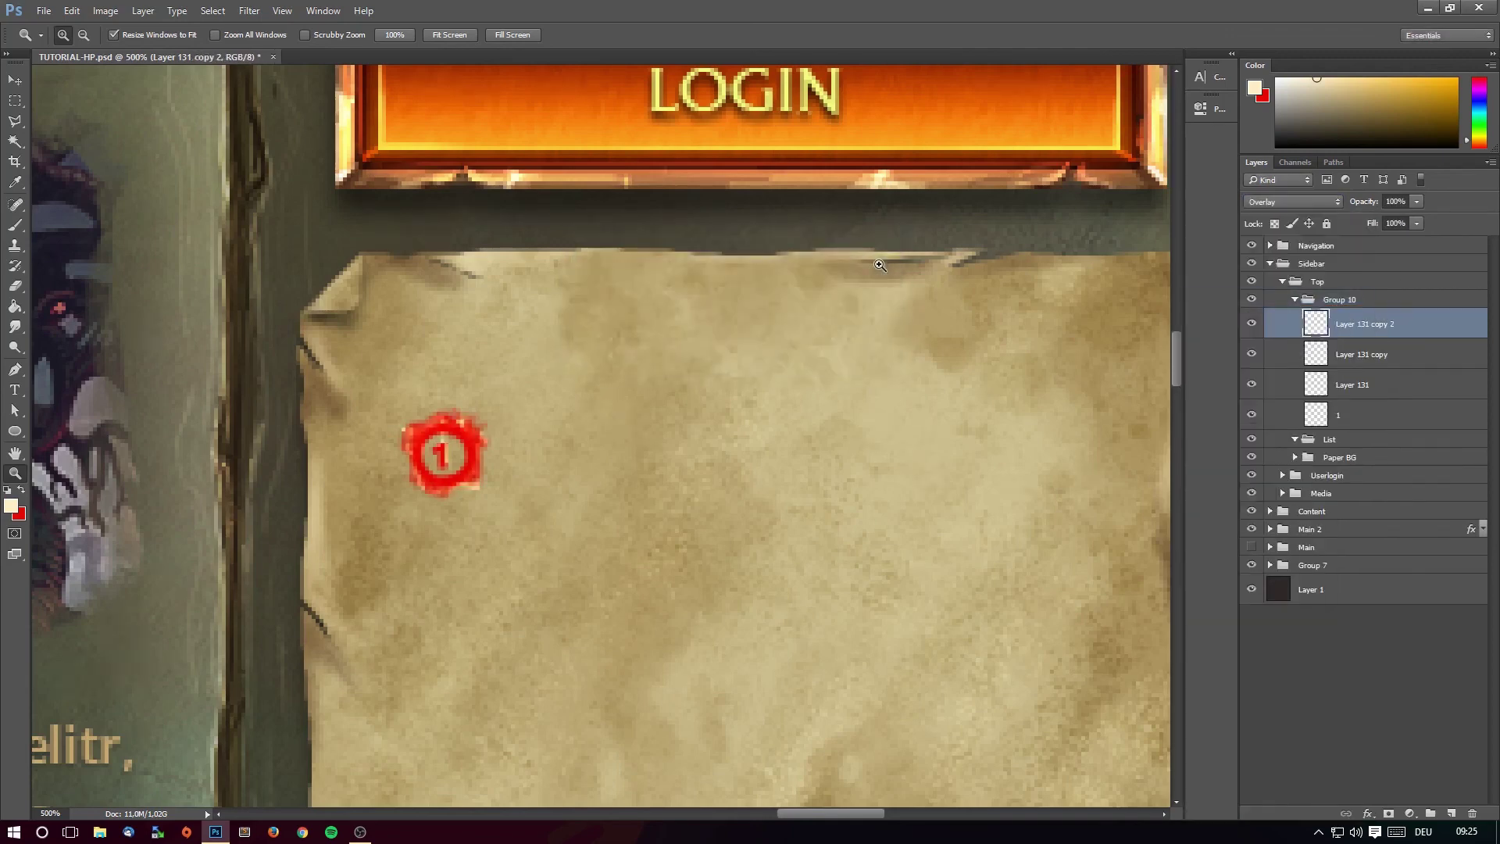
click(1289, 202)
click(1417, 224)
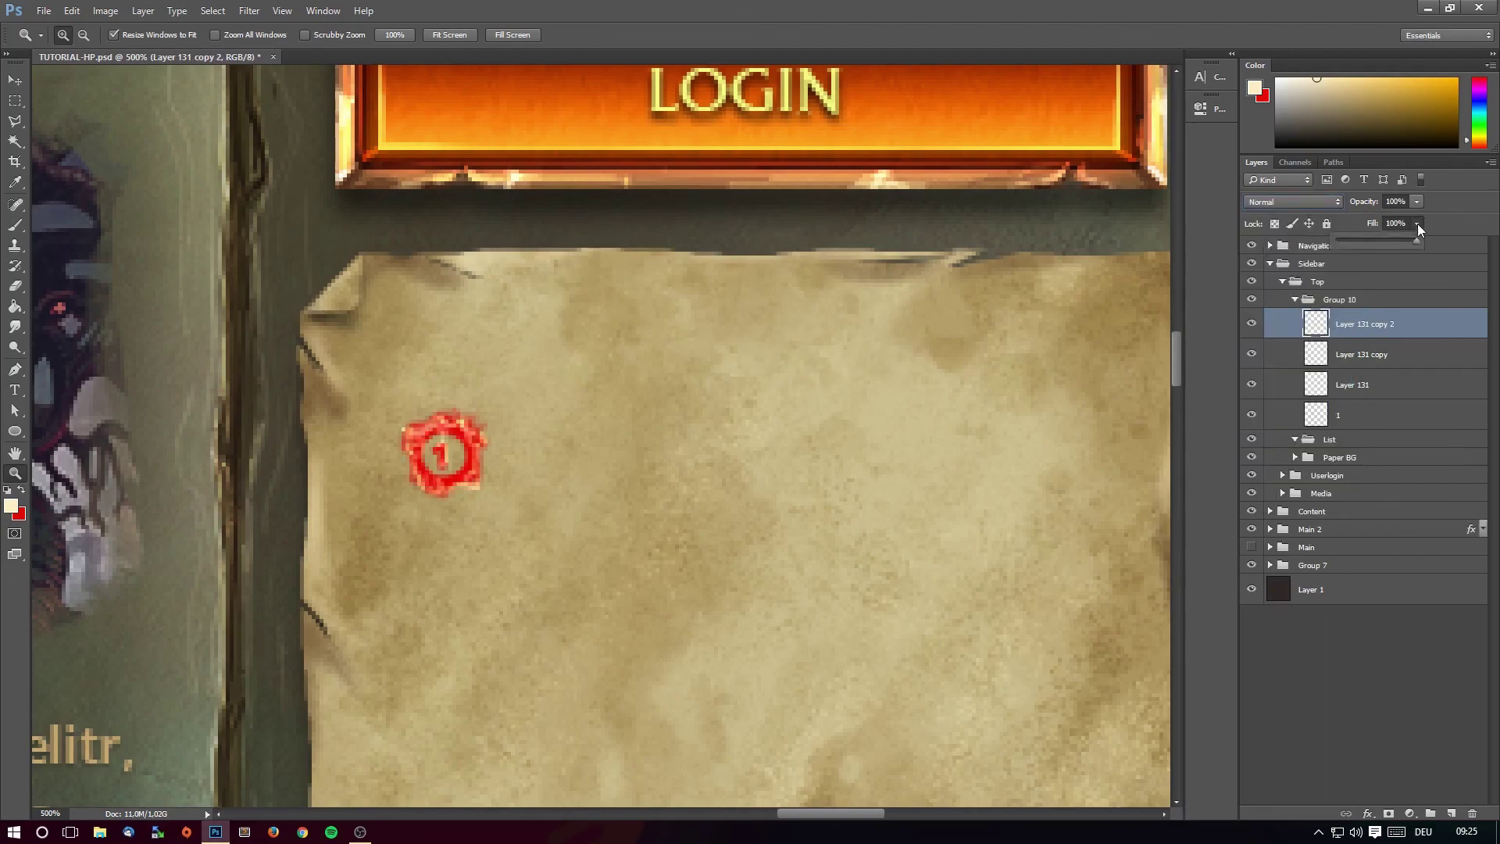
drag(1388, 242, 1369, 240)
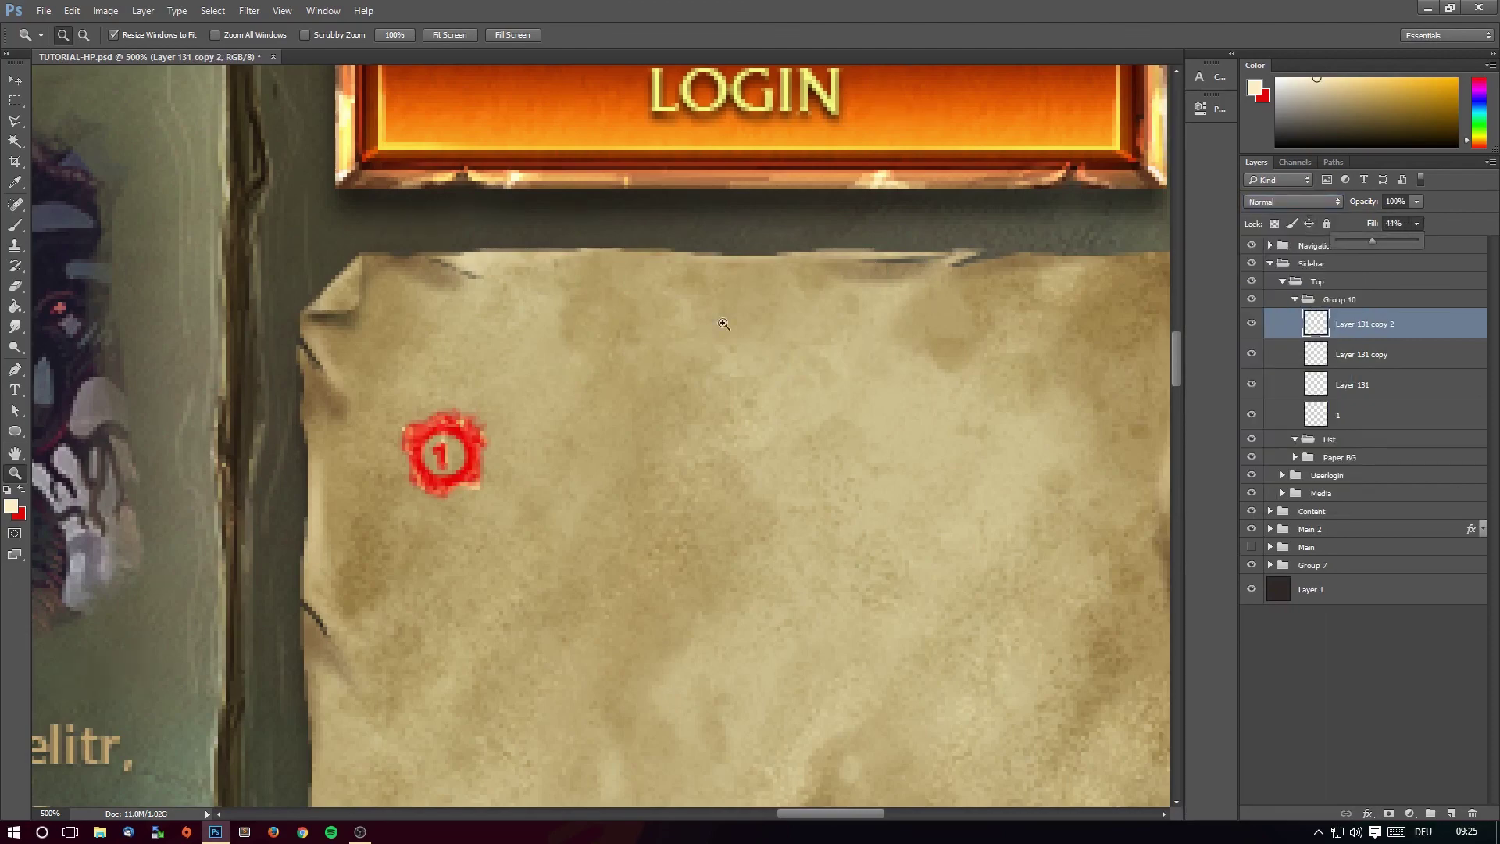
Compare the seal by toggling Layer 131 copy, then select the seal layer 1.
click(83, 34)
click(514, 306)
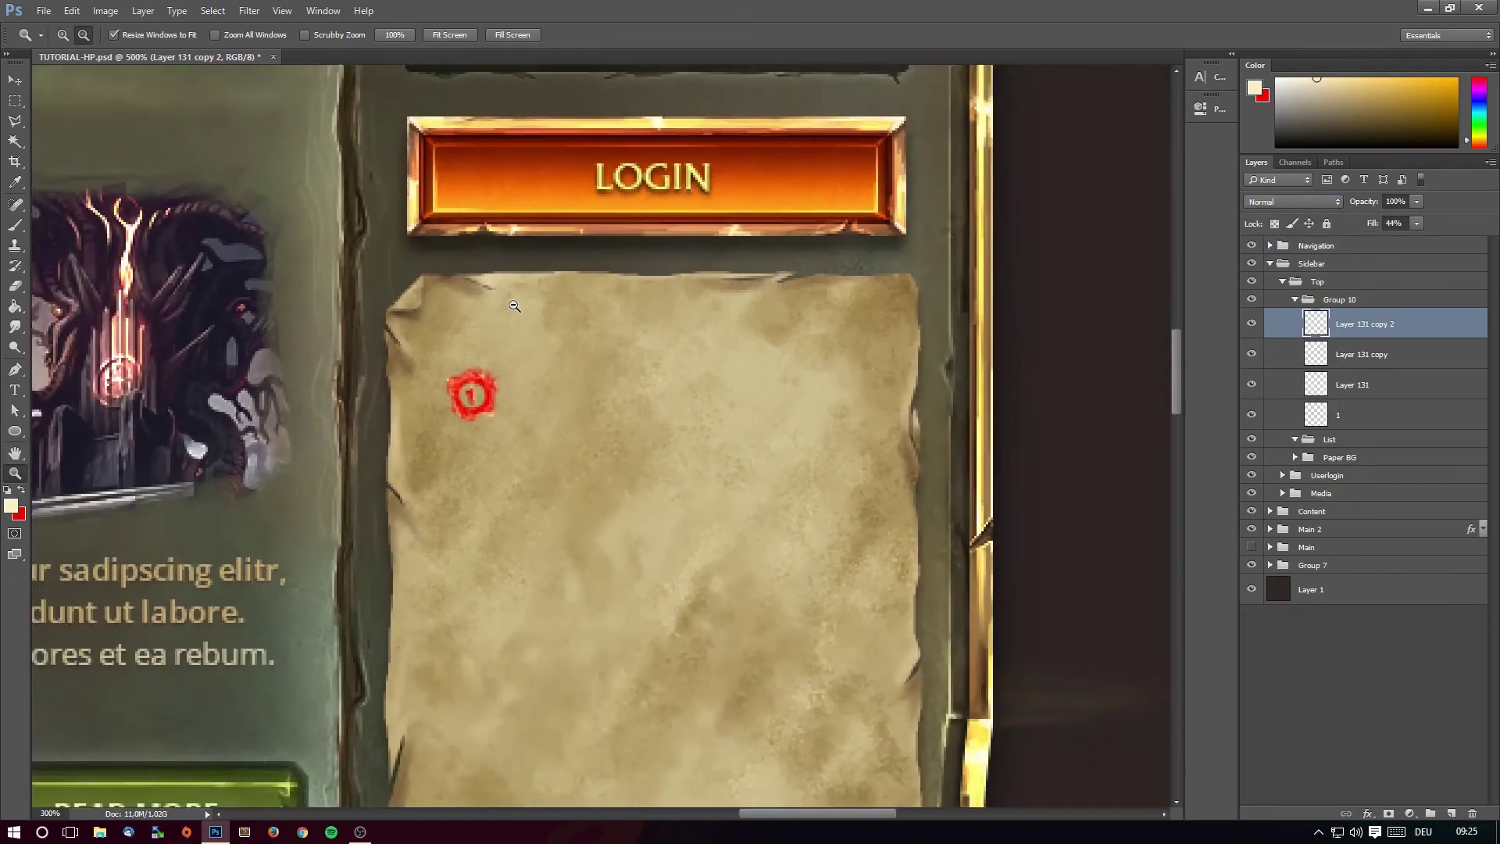
click(514, 305)
click(64, 34)
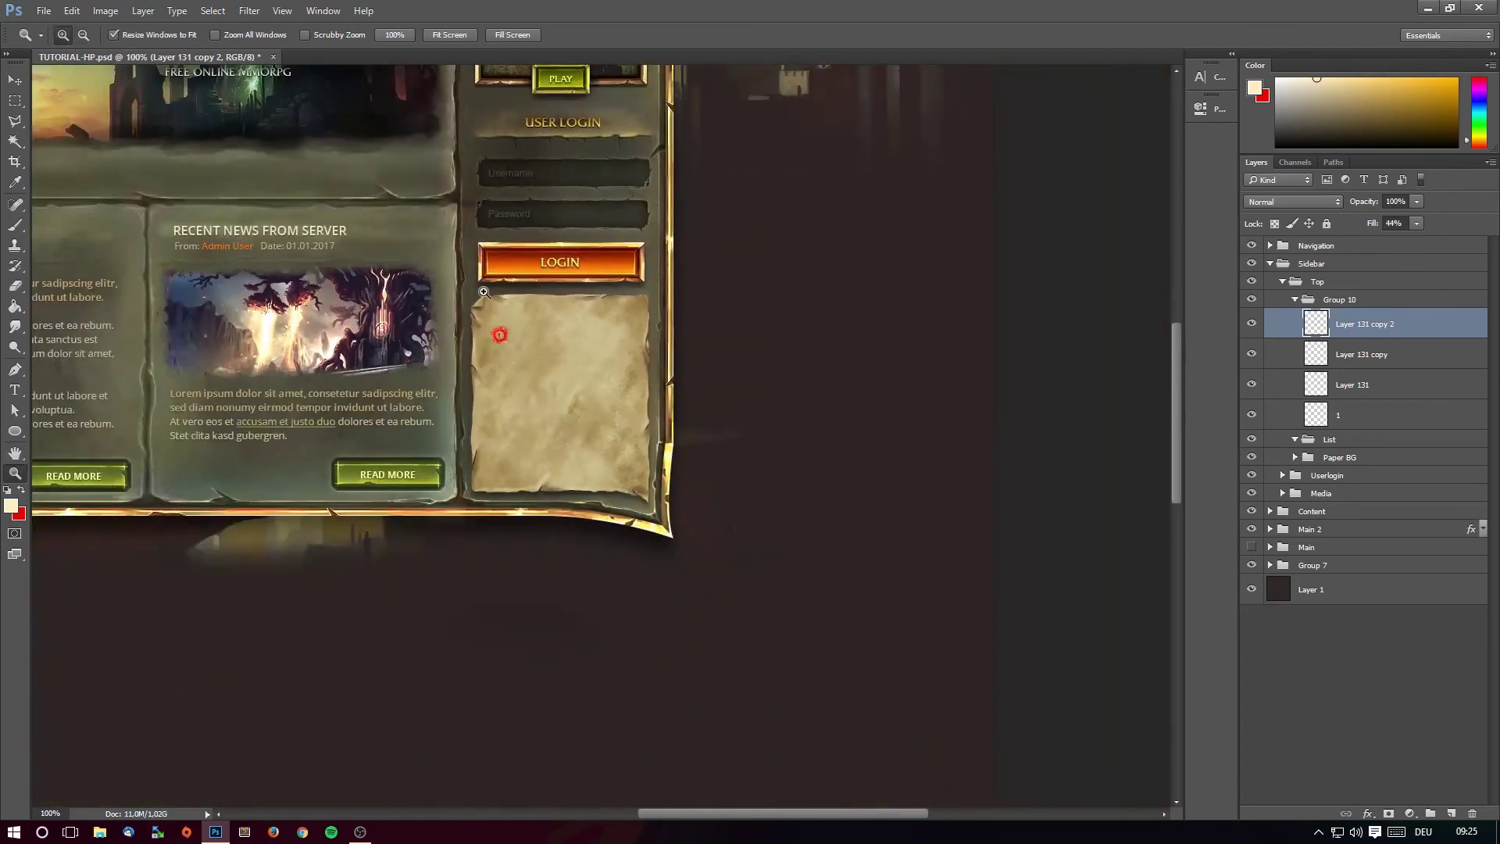
click(492, 318)
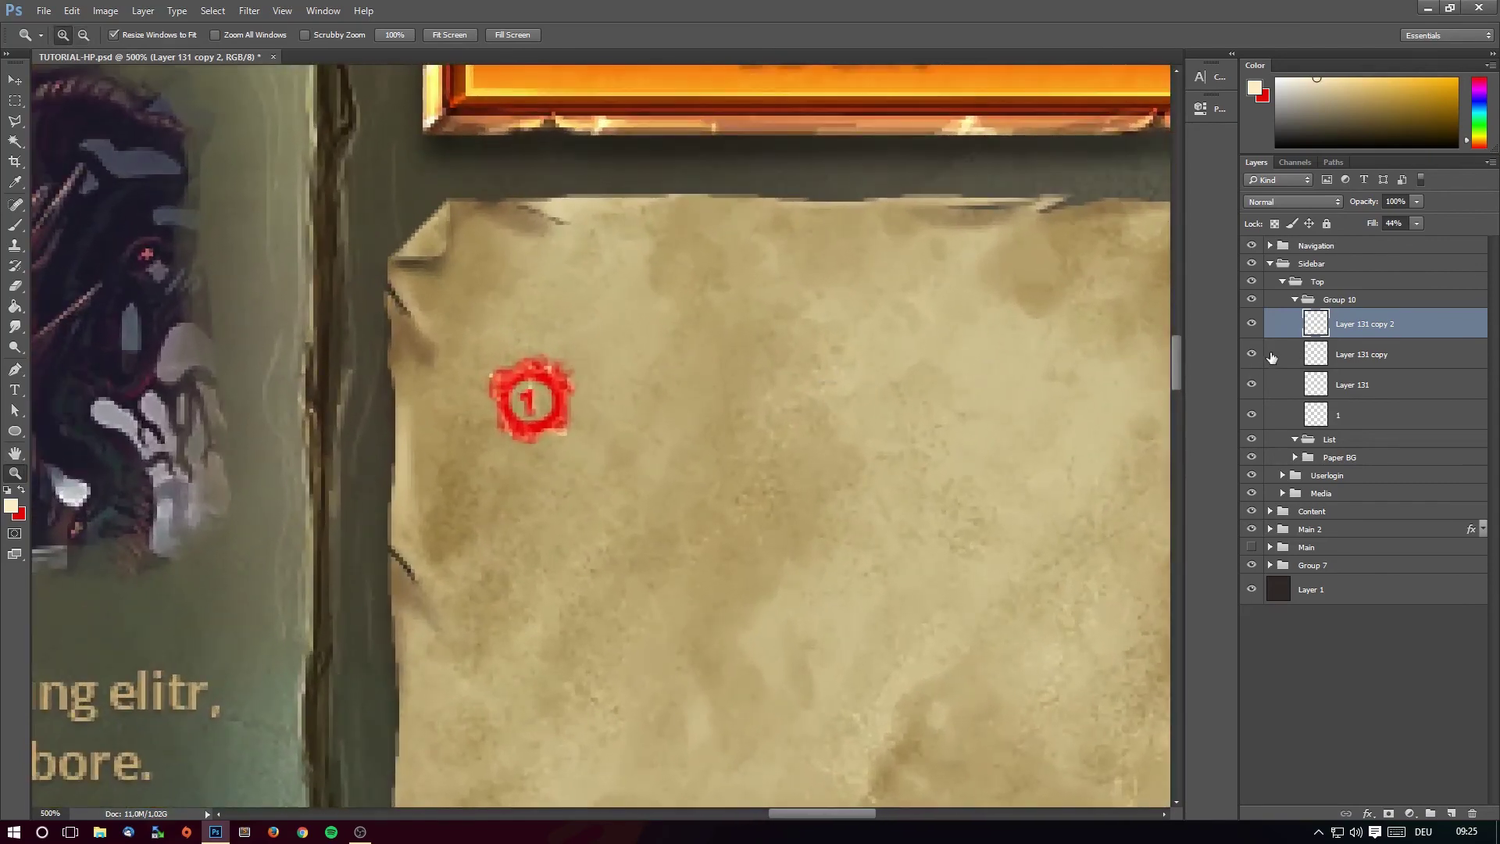
click(1272, 357)
click(1253, 355)
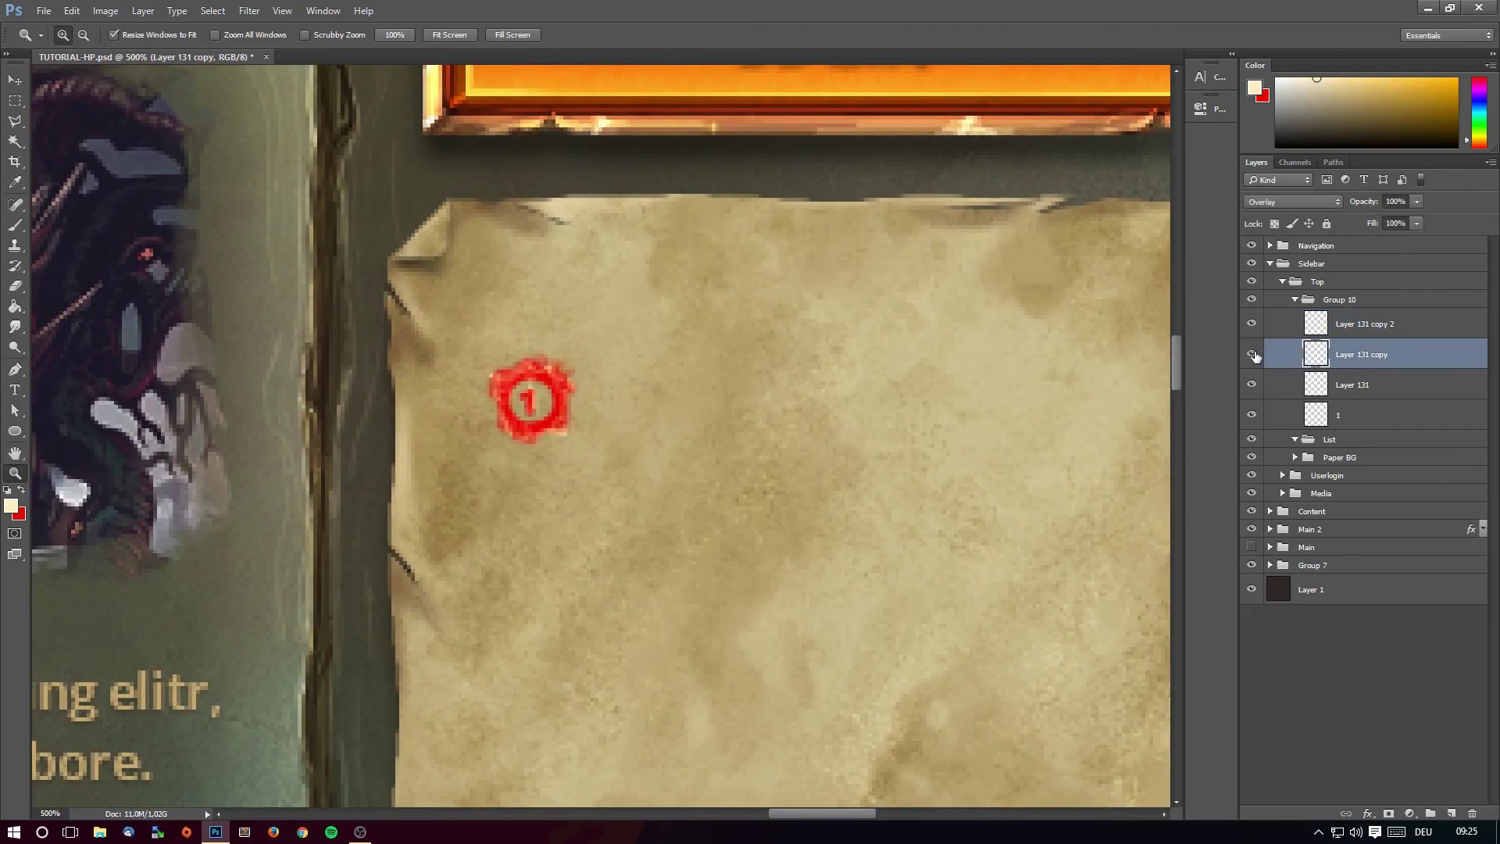
click(520, 383)
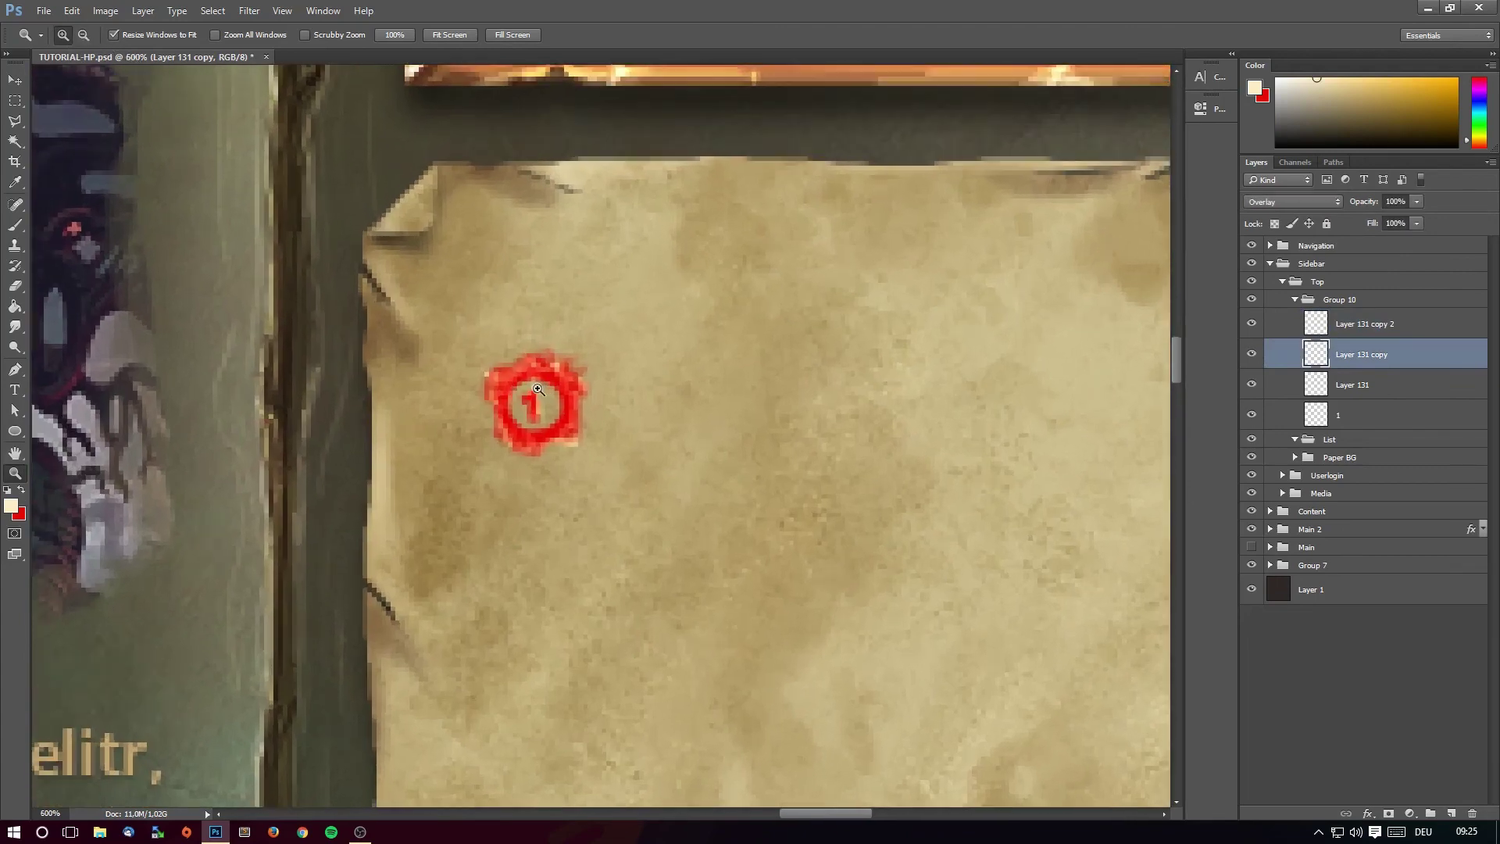
click(540, 374)
click(1390, 408)
click(1252, 415)
click(106, 11)
mouse_move(128, 49)
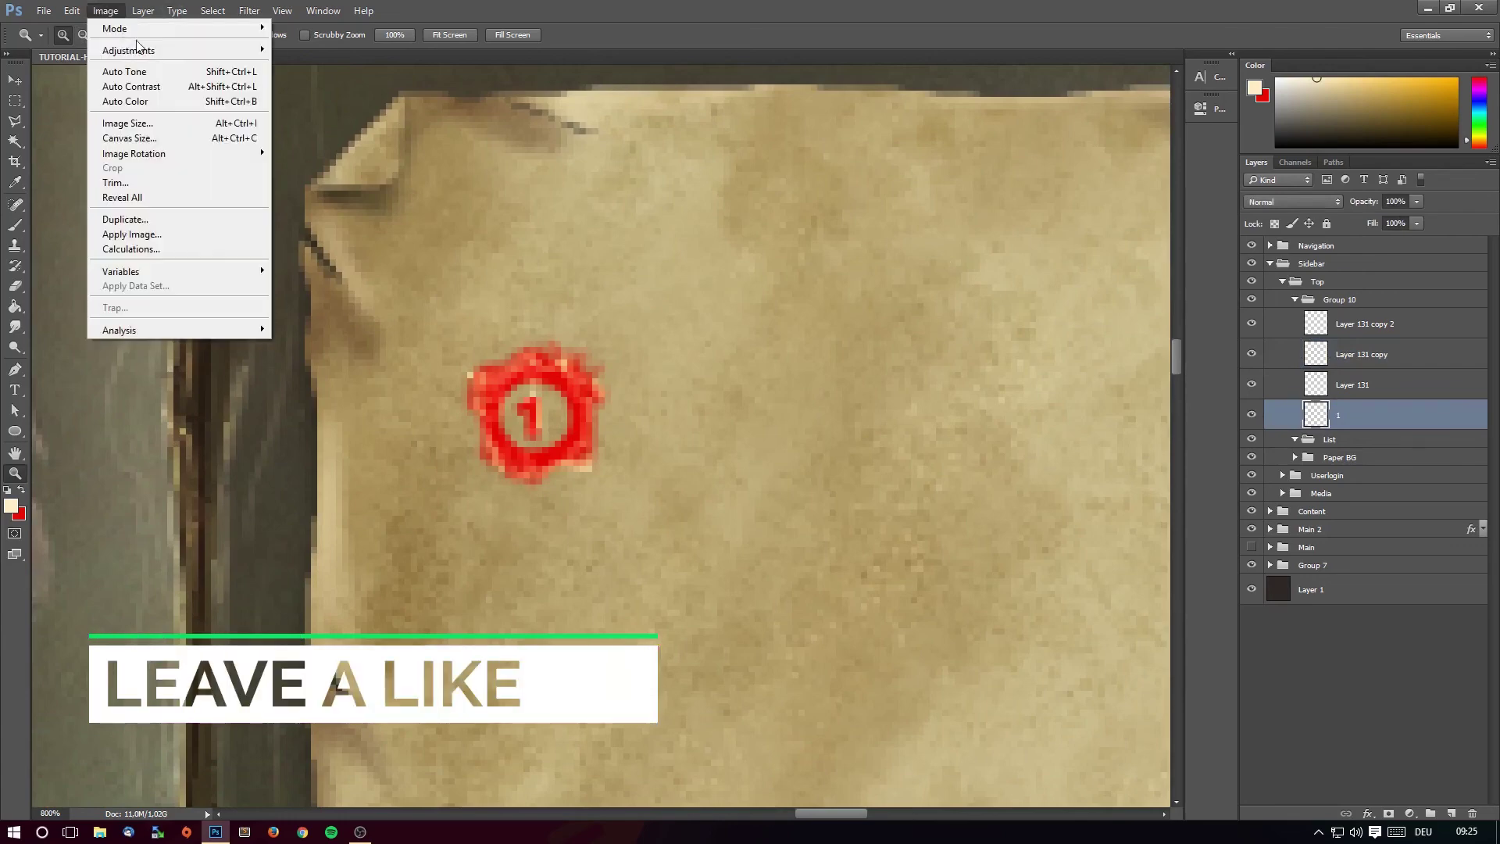
Turn the seal orange with a Hue/Saturation hue shift of +28.
click(320, 134)
mouse_move(1252, 486)
mouse_down()
mouse_move(1187, 486)
mouse_move(1272, 490)
mouse_up()
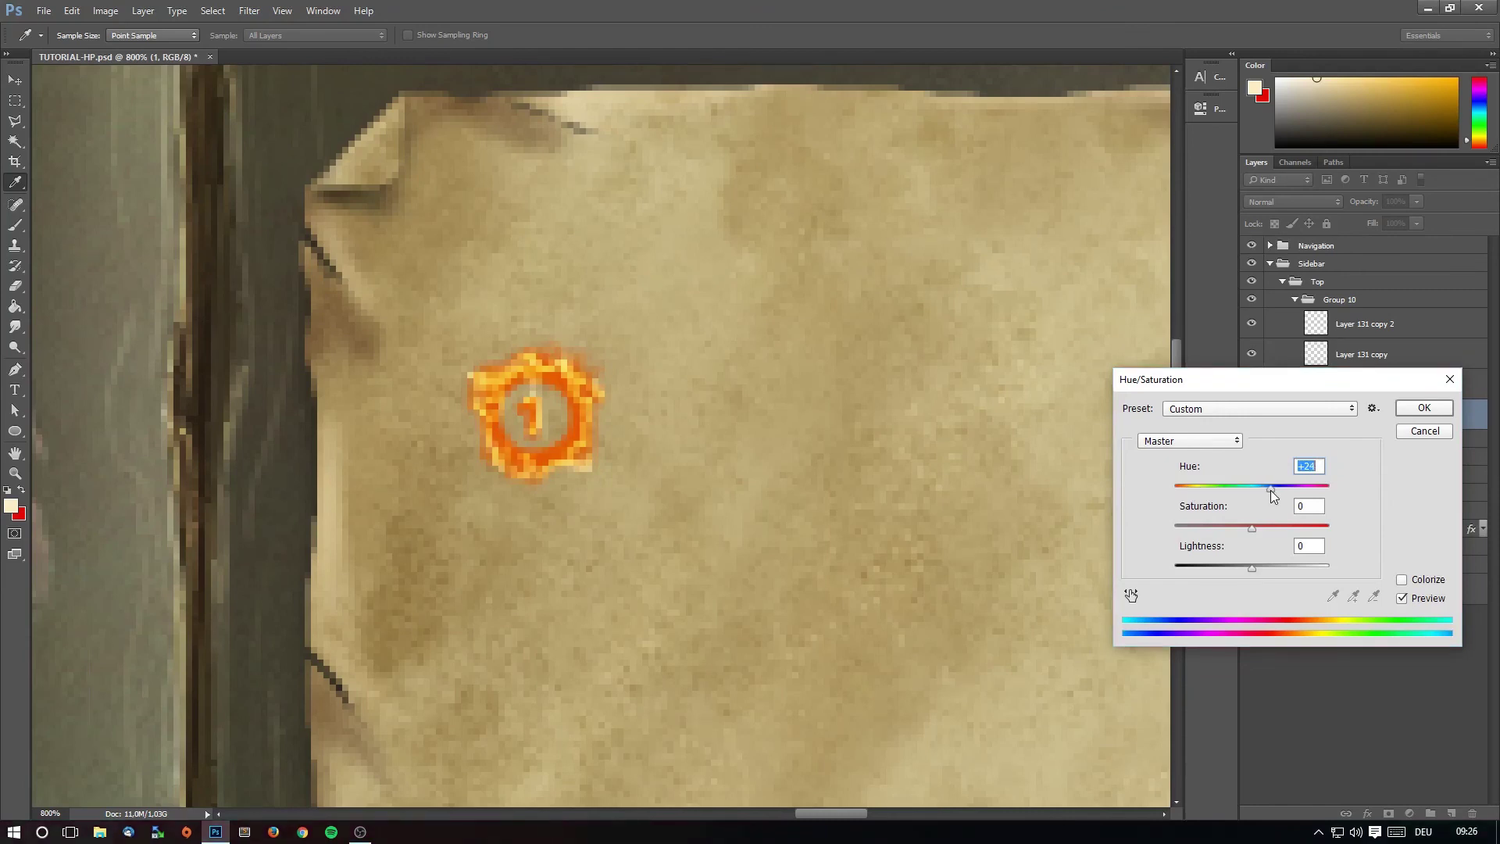
drag(1272, 491, 1275, 491)
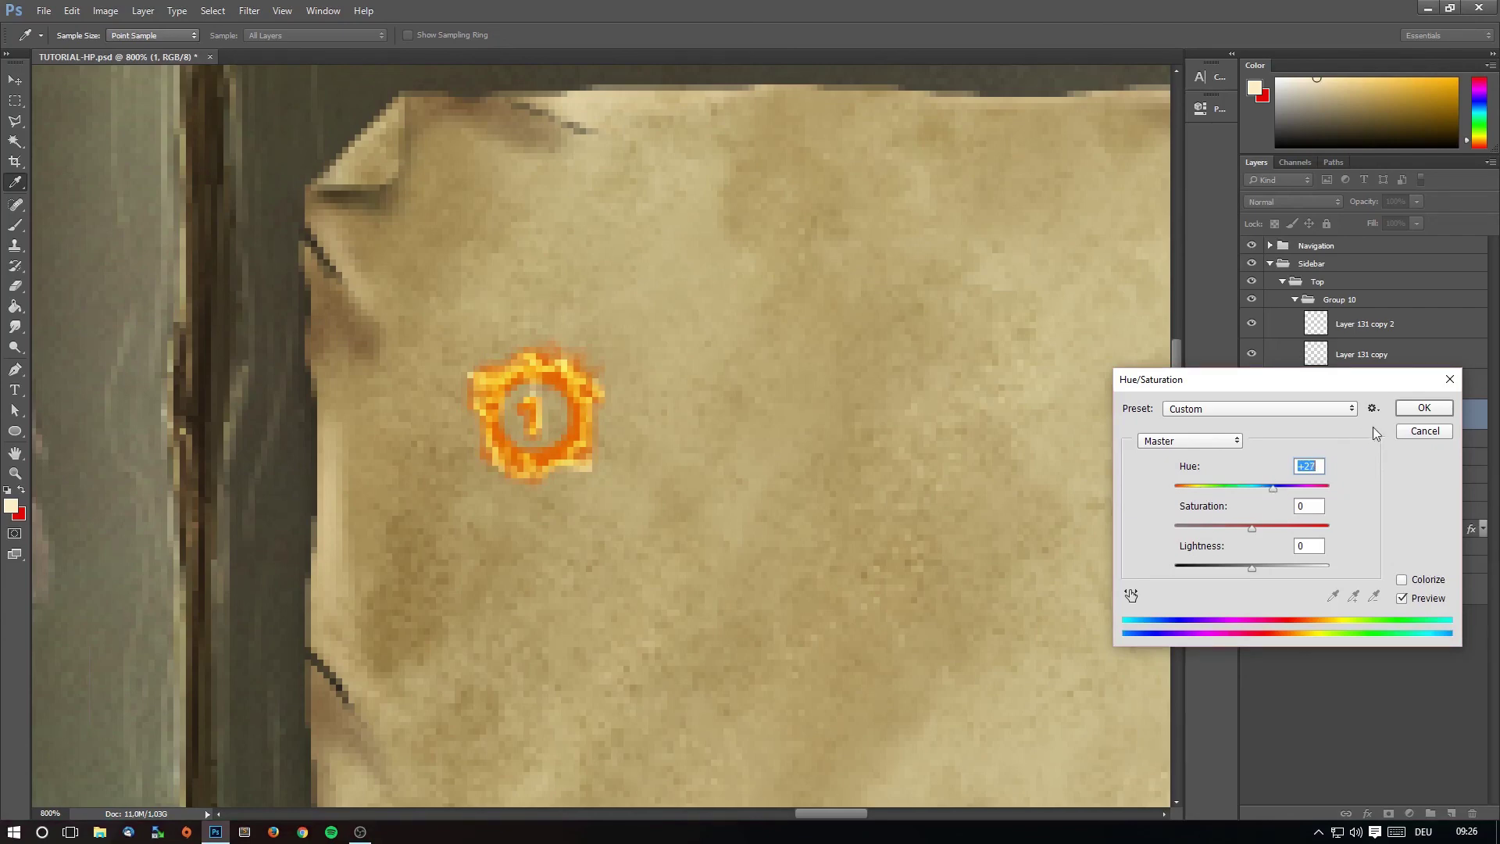
click(1424, 407)
Add a Normal-mode Drop Shadow to layer 1, adjusting distance, spread and opacity.
double_click(1437, 422)
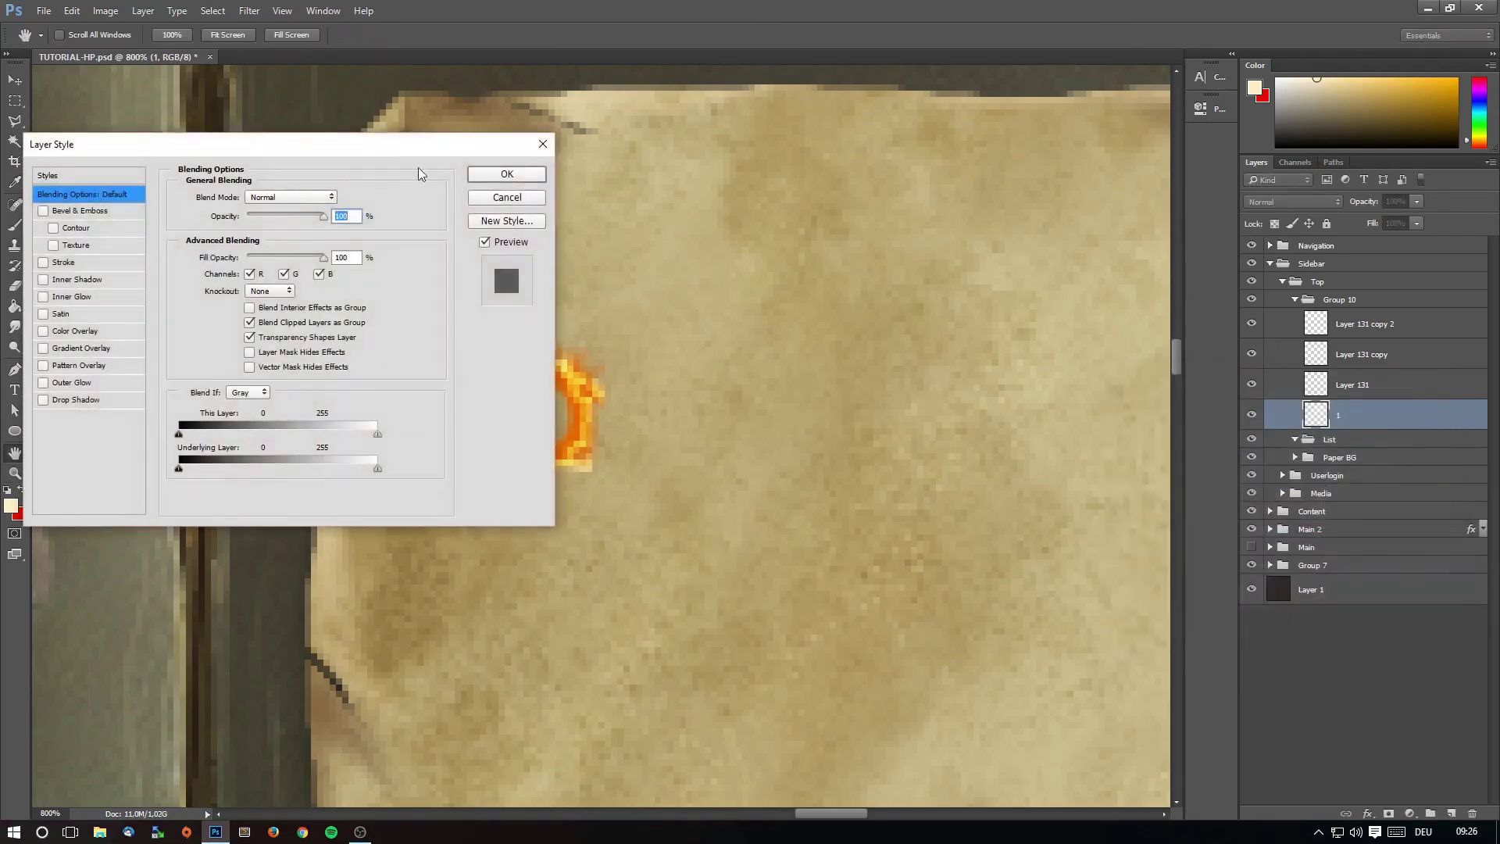
drag(393, 148, 931, 206)
click(613, 462)
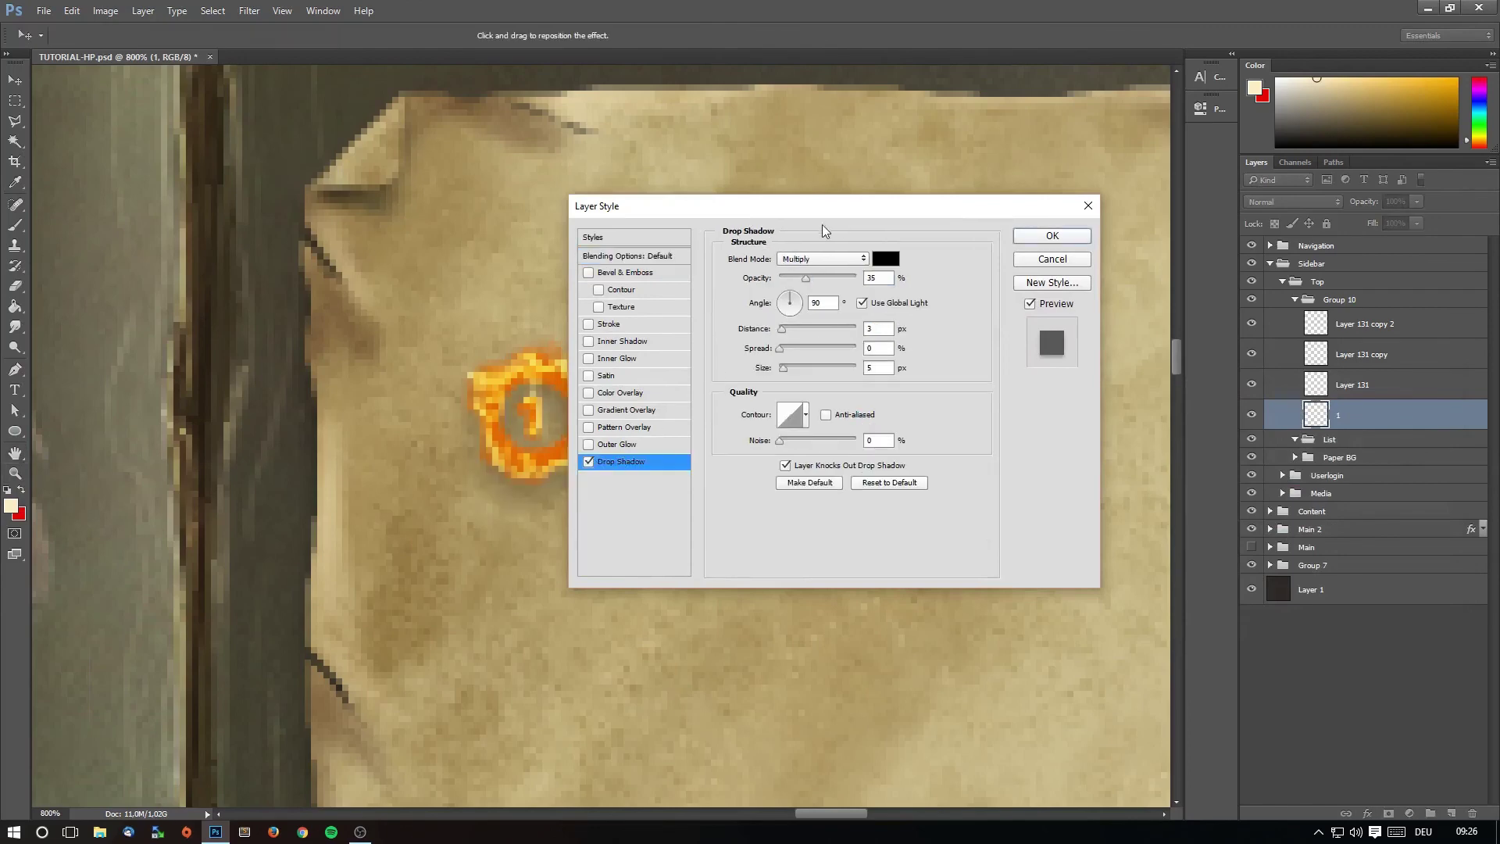
drag(782, 328, 774, 328)
drag(828, 208, 962, 220)
mouse_move(913, 360)
mouse_down()
mouse_move(925, 366)
mouse_move(913, 344)
mouse_up()
click(993, 271)
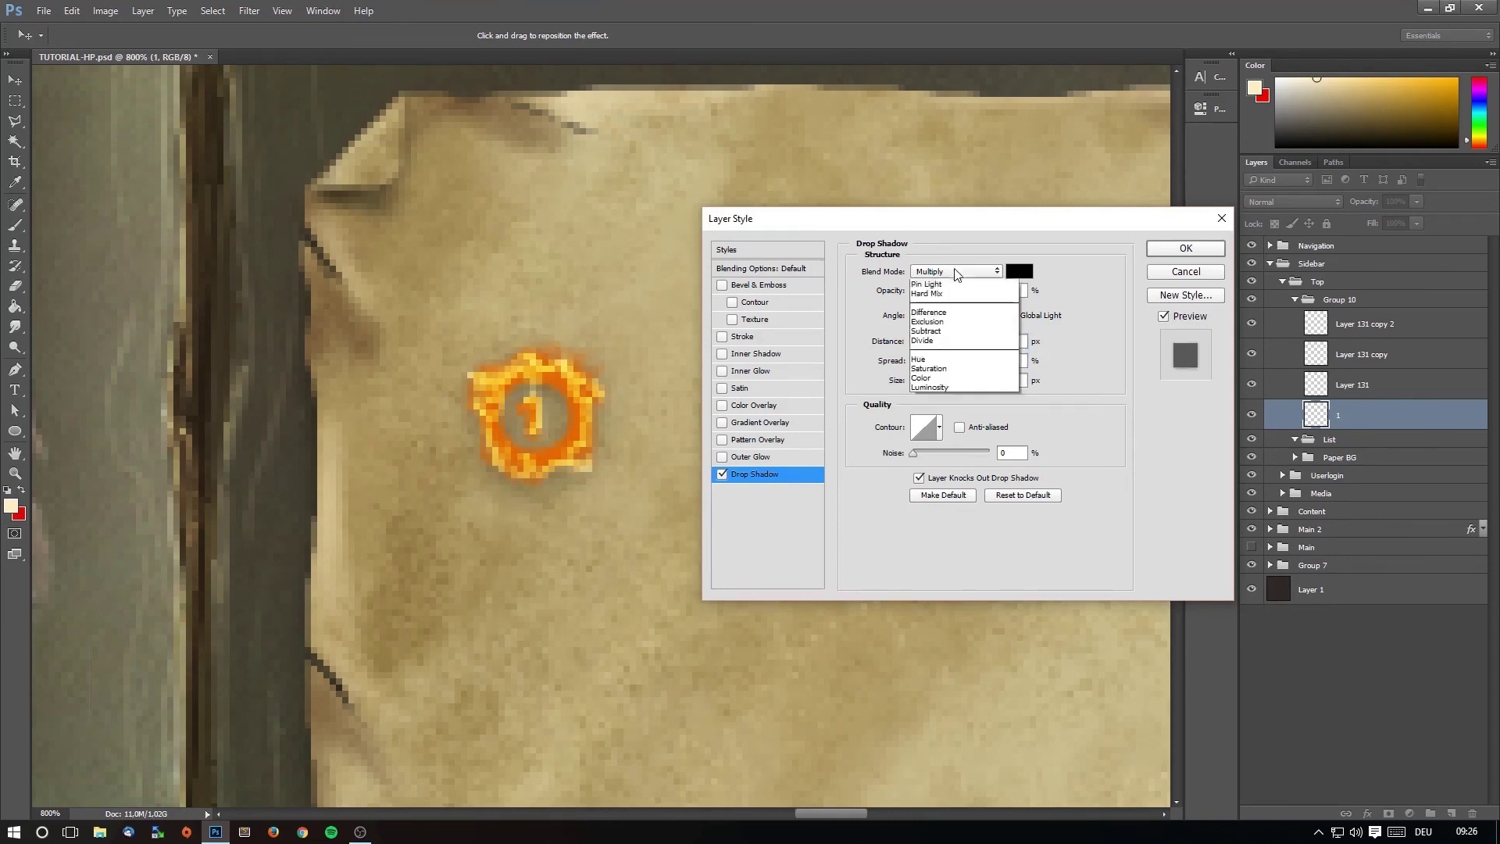
drag(944, 292, 965, 291)
Make the drop shadow a warm parchment brown at 100% opacity and size 3.
click(1019, 271)
click(351, 294)
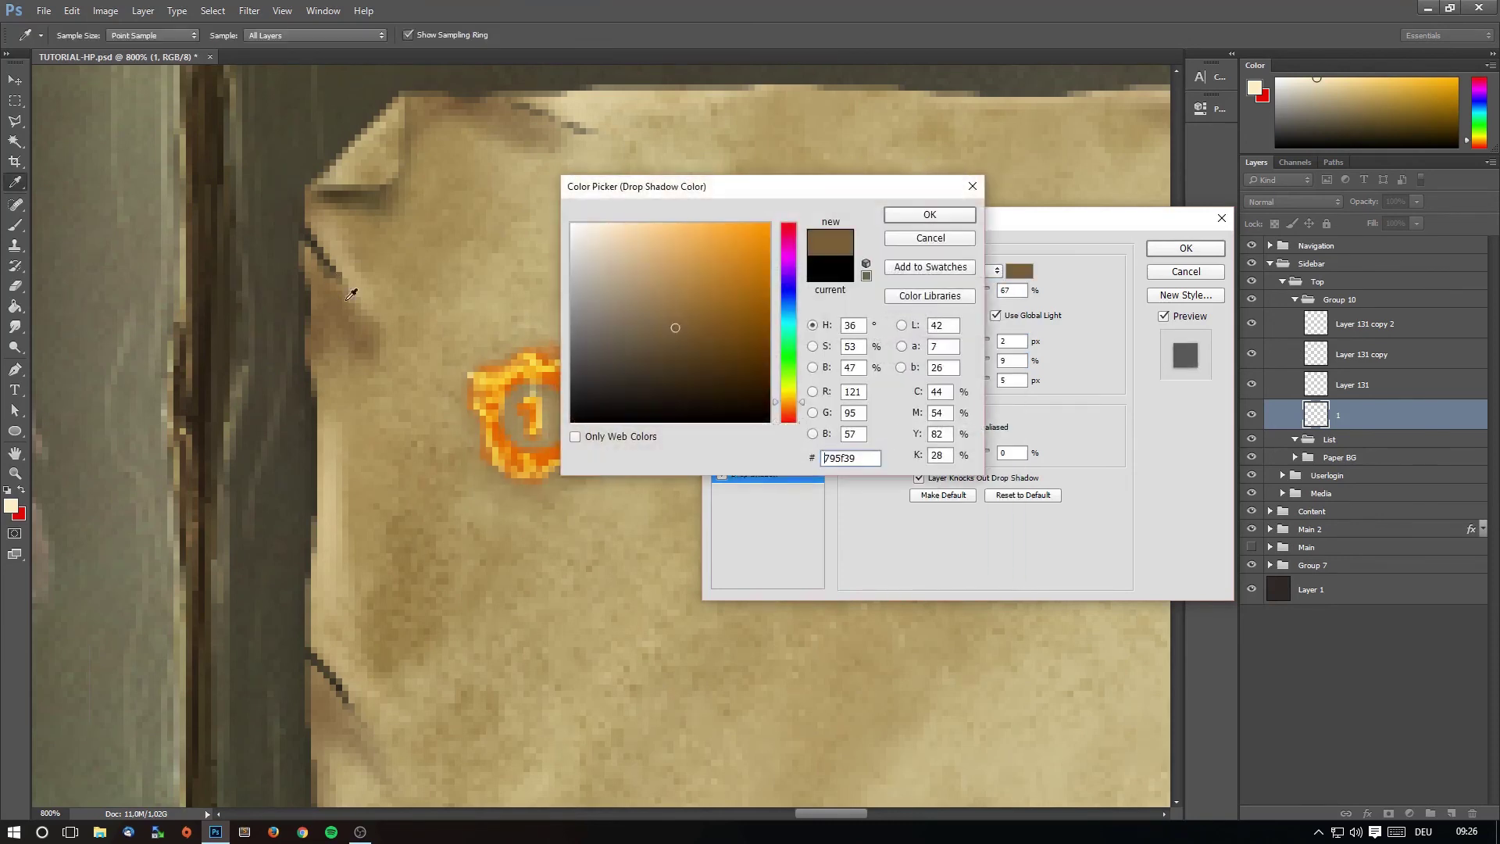
click(929, 215)
drag(965, 290, 1058, 275)
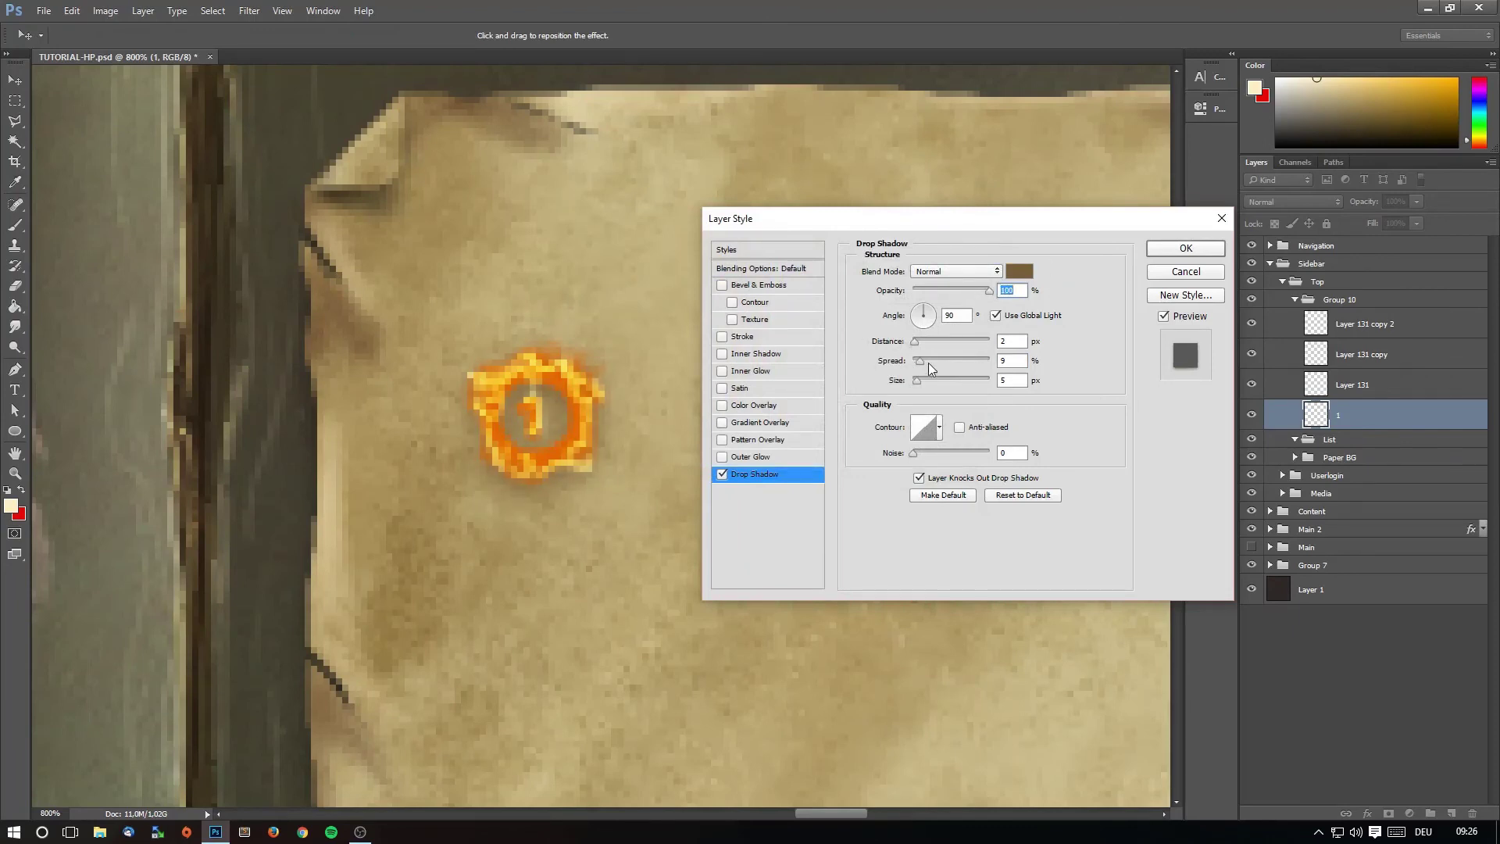
drag(917, 378, 918, 347)
text(3)
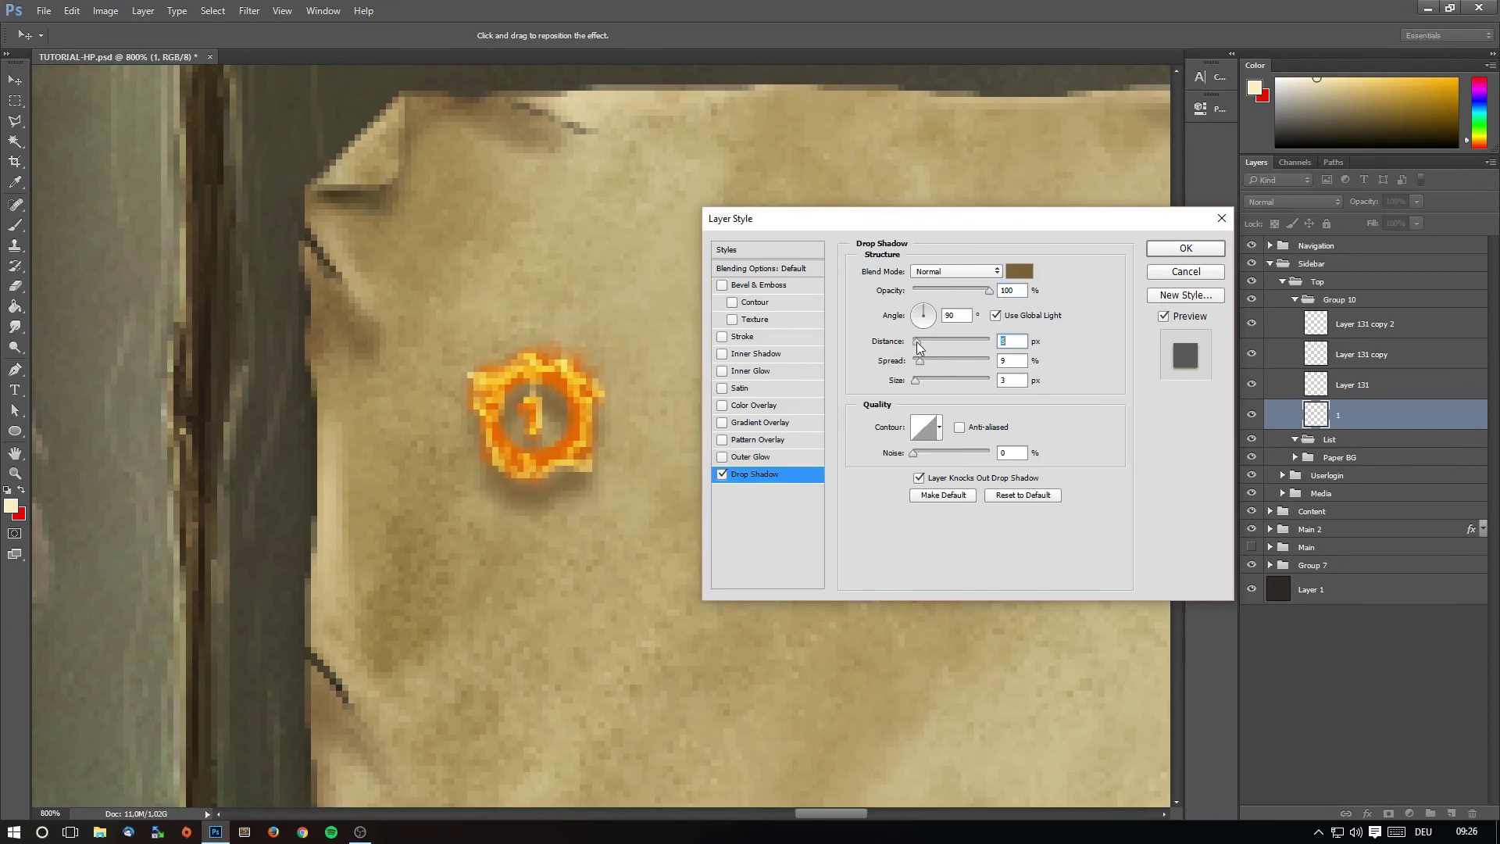
click(1019, 272)
drag(711, 344, 739, 316)
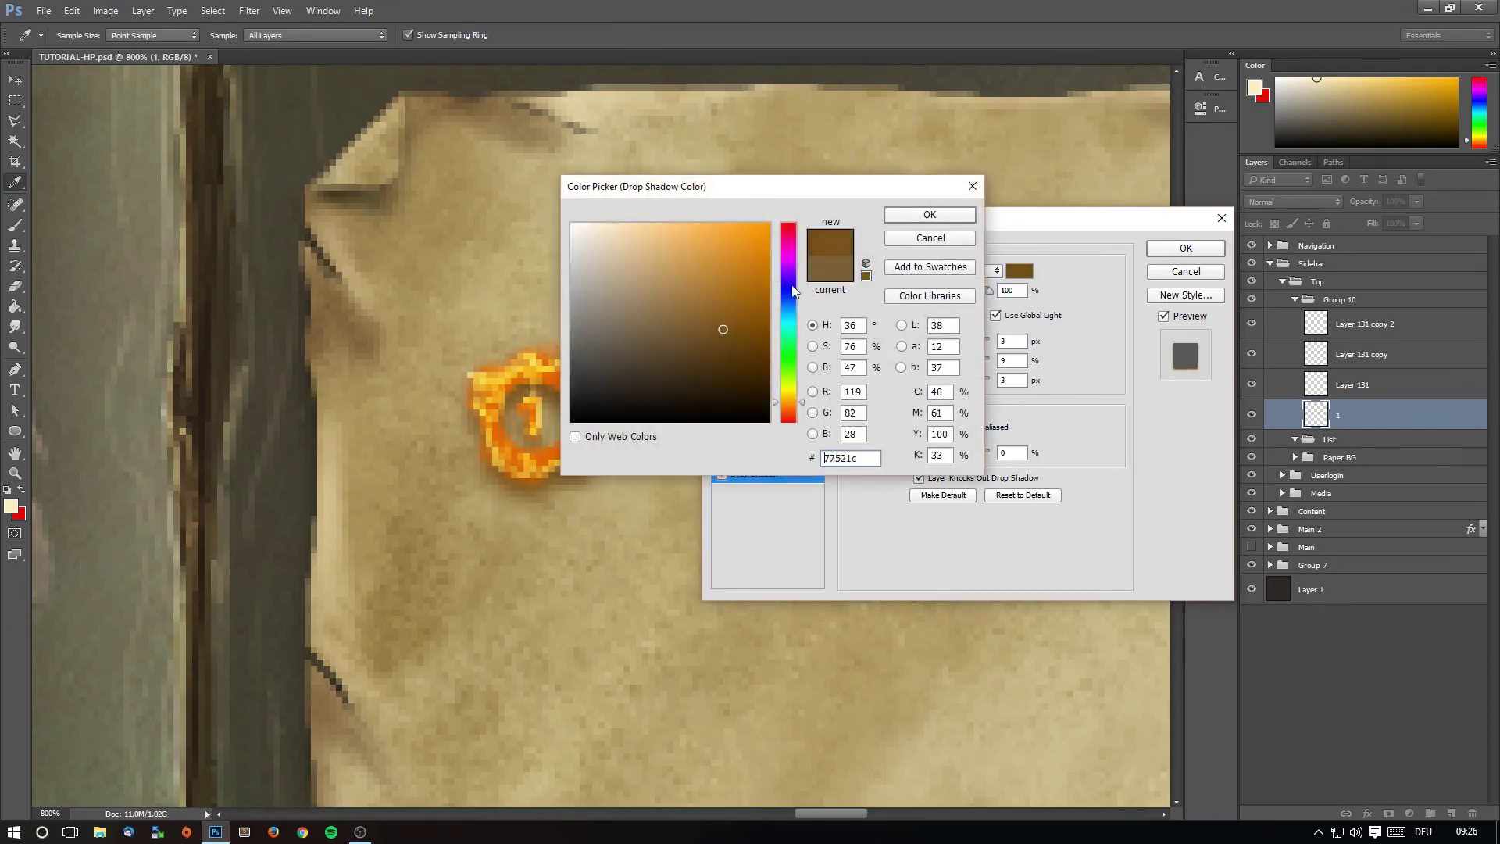
click(907, 213)
Add a Normal-mode Outer Glow at 100% opacity with size and spread of 1.
click(724, 456)
click(930, 279)
click(928, 271)
drag(940, 290, 989, 290)
drag(930, 408, 914, 411)
double_click(1014, 391)
text(1)
Give the outer glow a darker, less saturated brown and apply the layer styles.
click(895, 332)
click(329, 297)
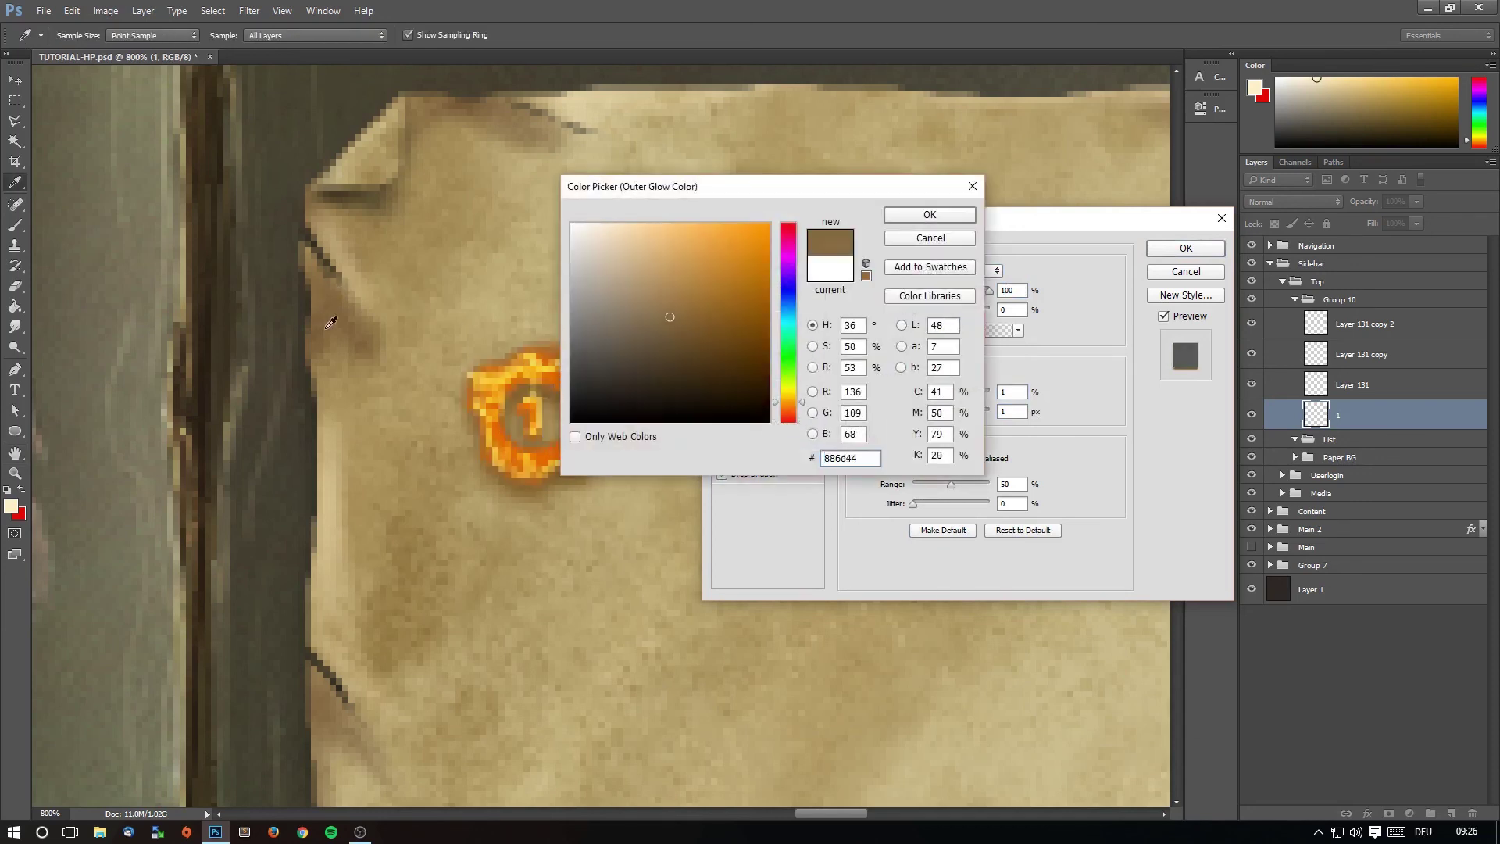
click(700, 324)
drag(700, 324, 687, 324)
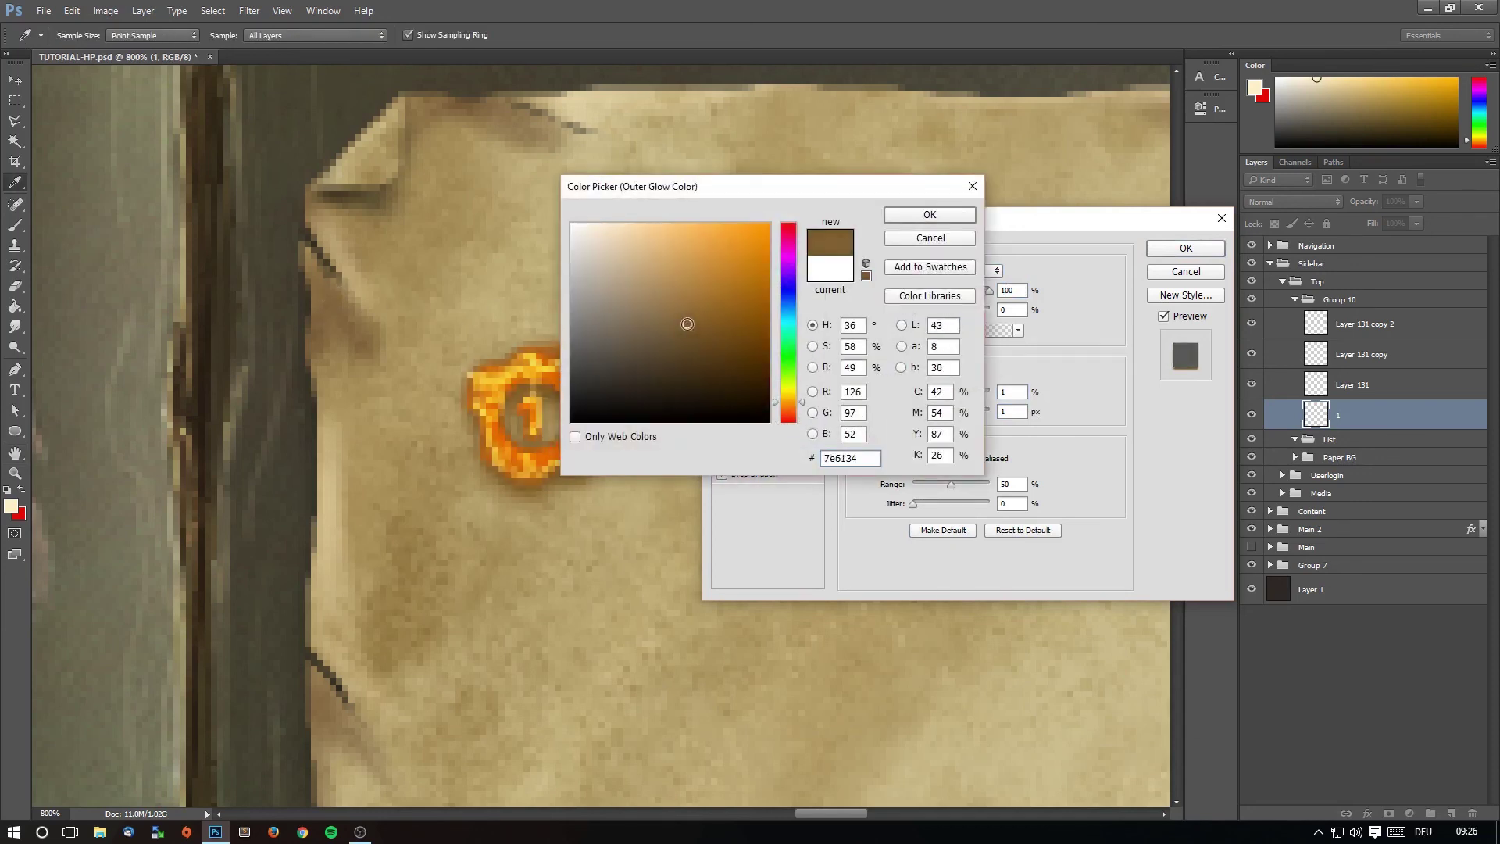
click(929, 215)
click(1186, 248)
key(z)
click(585, 313)
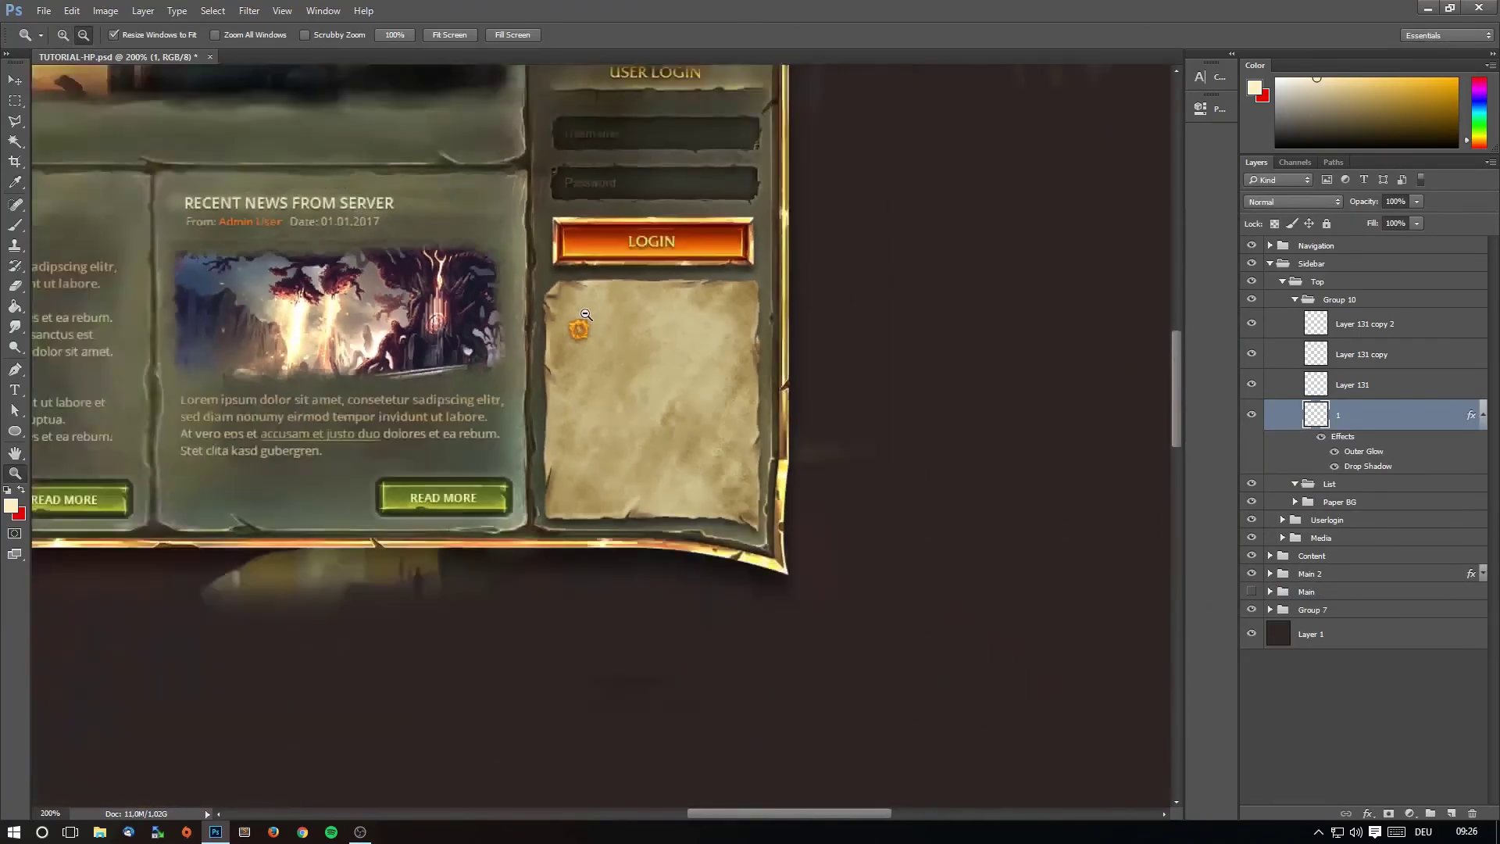
Apply a further Hue/Saturation hue shift of +8 to turn the seal golden.
alt+click(585, 314)
click(63, 34)
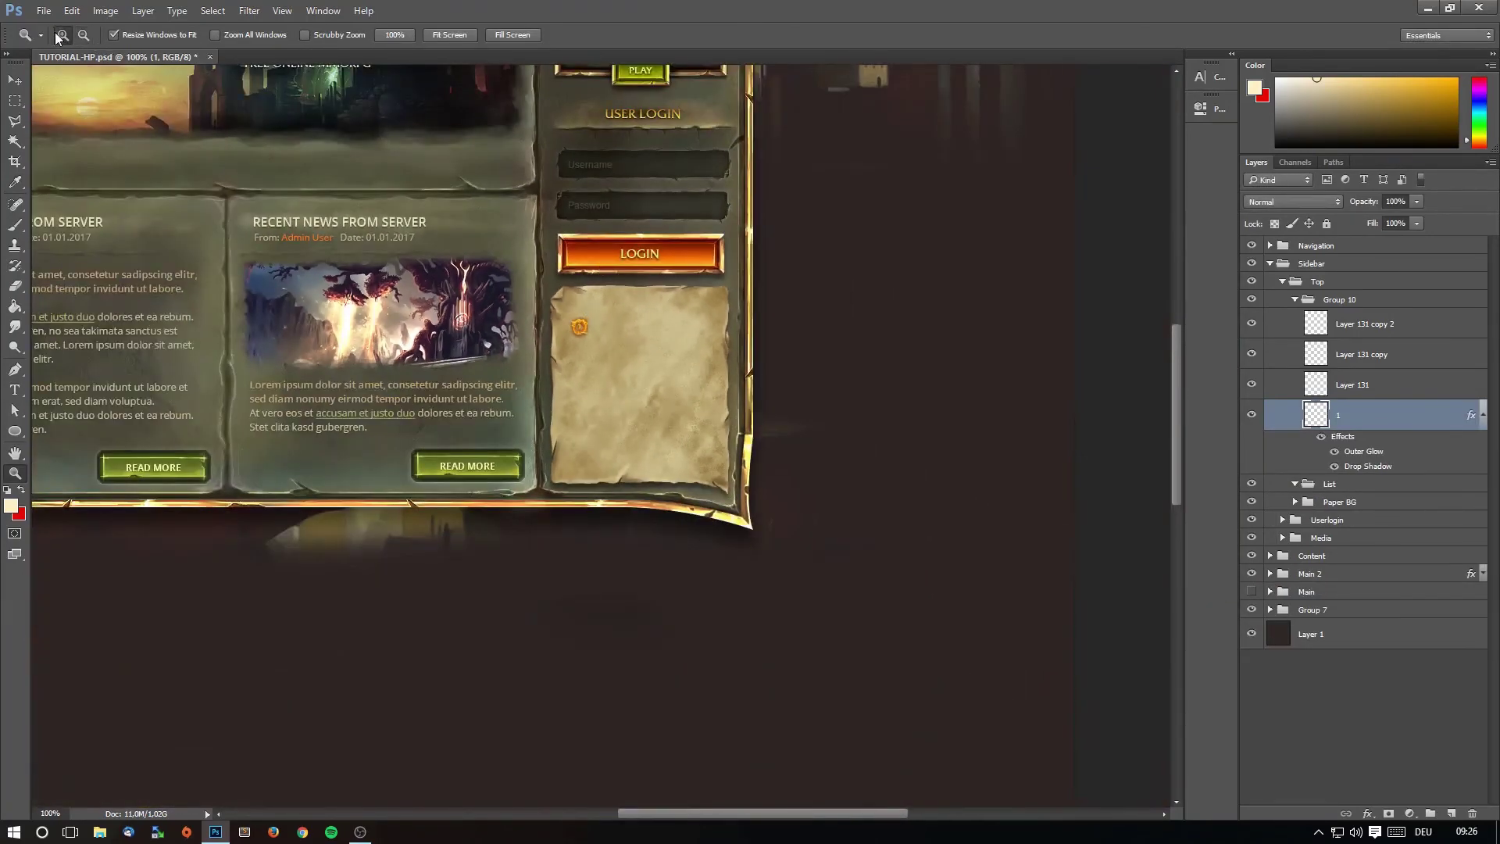
drag(628, 329, 485, 305)
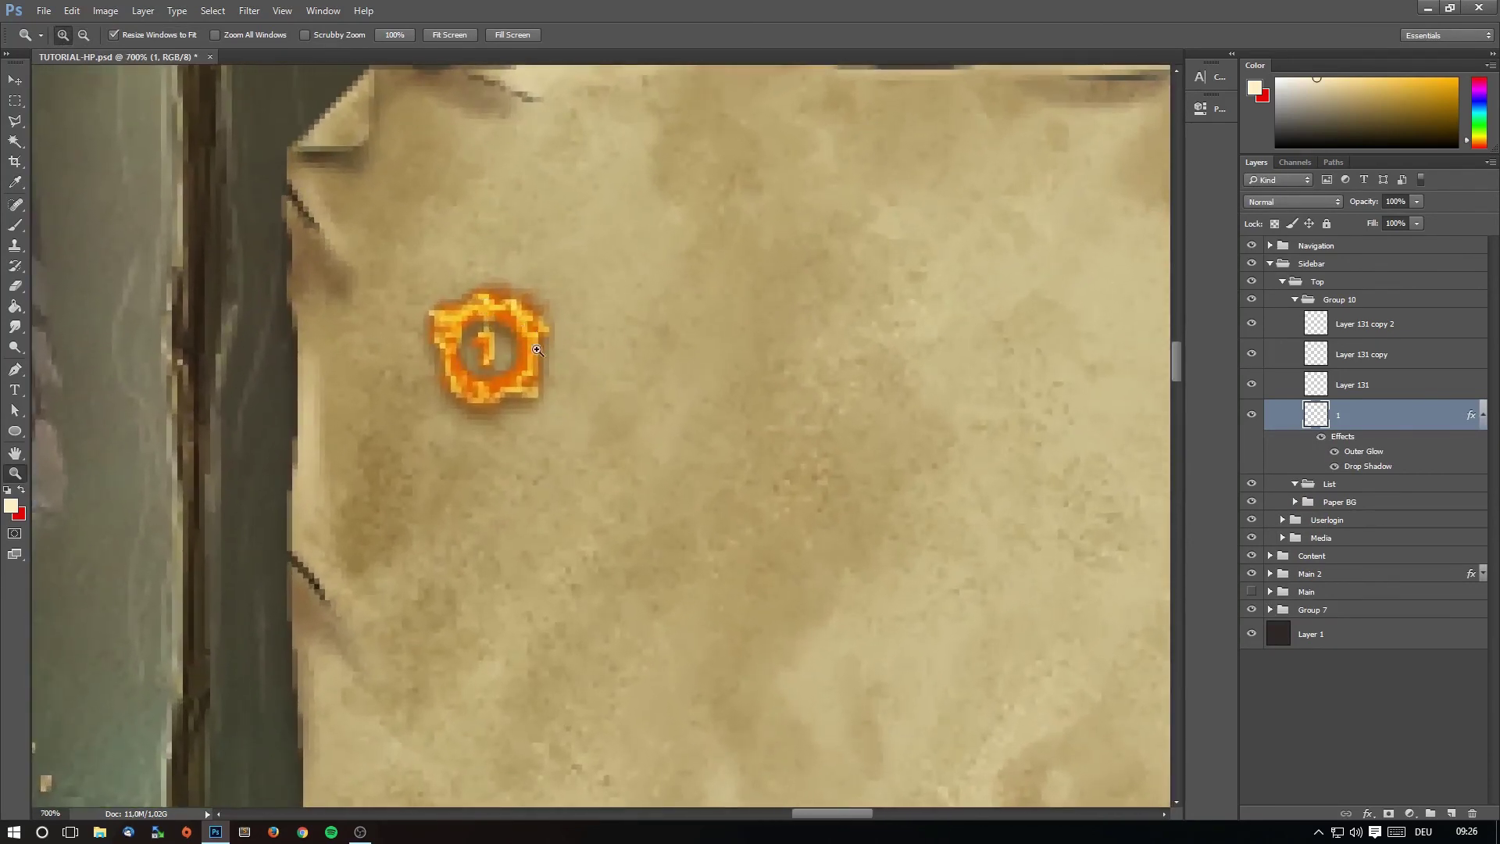
click(83, 34)
drag(564, 308, 564, 308)
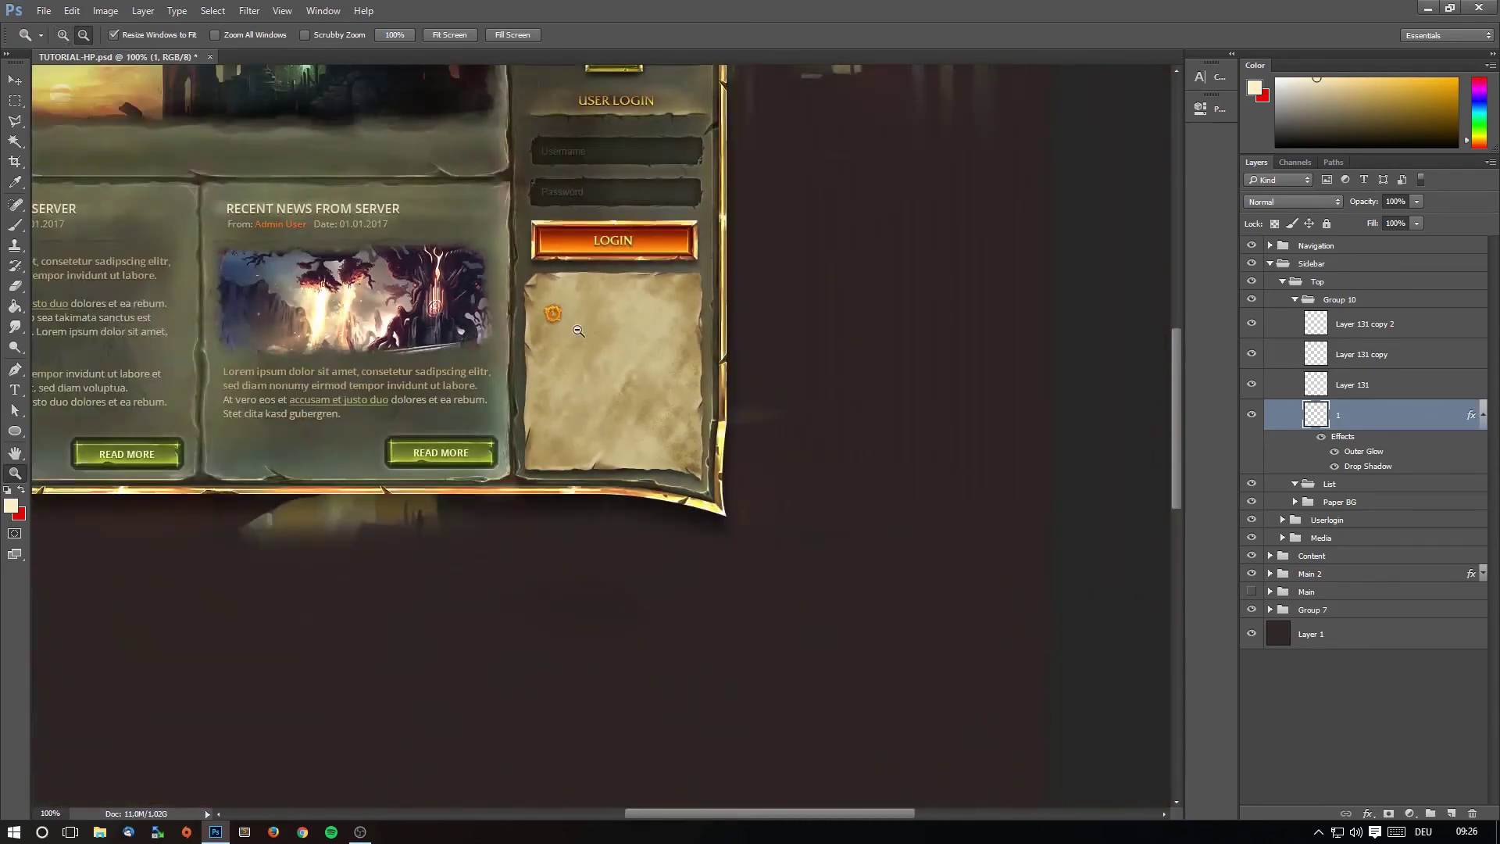
click(106, 11)
click(312, 125)
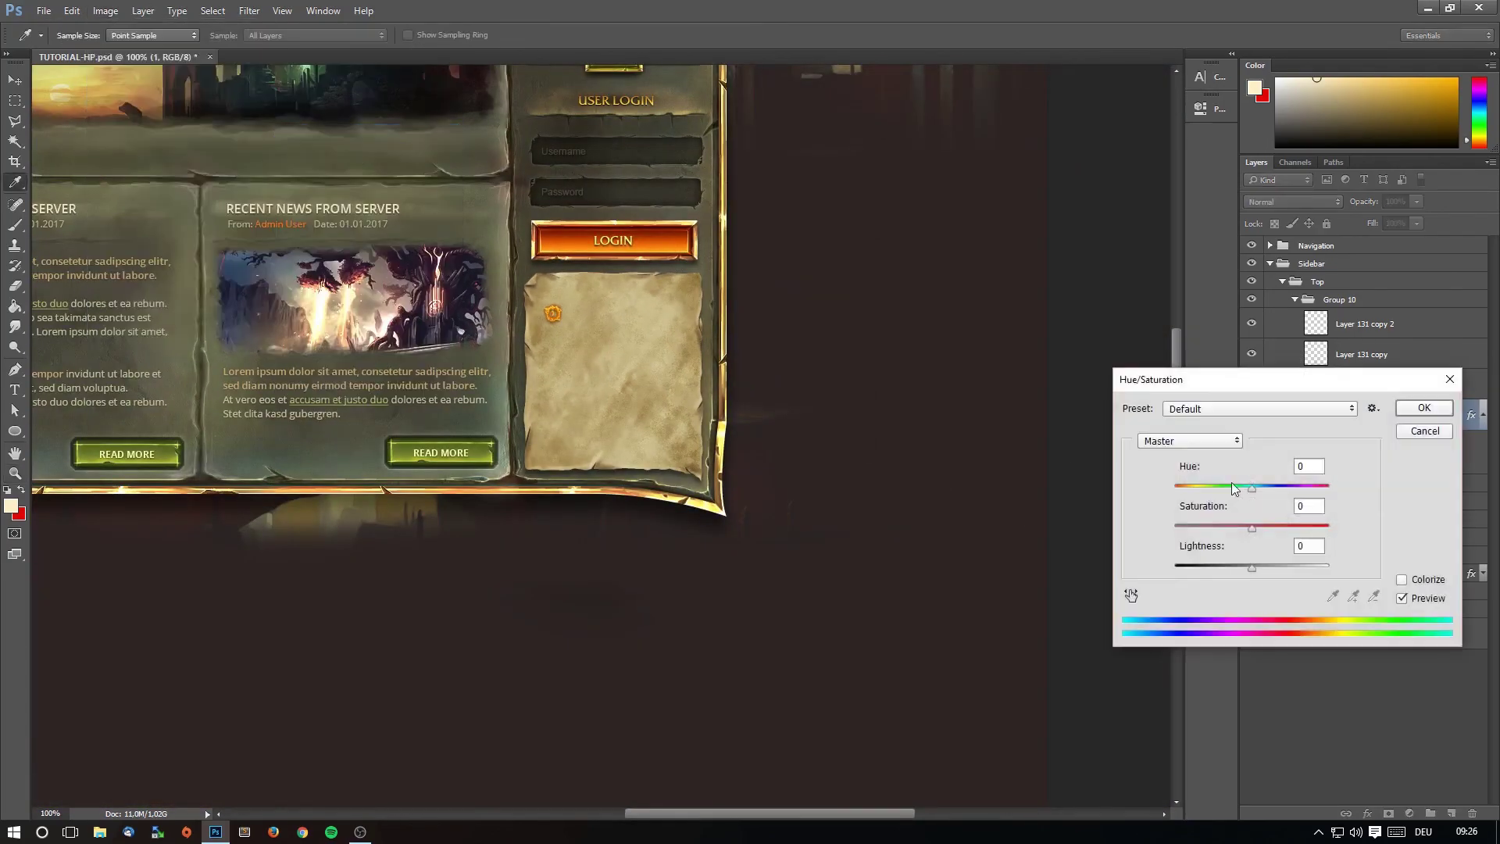
drag(1252, 489, 1258, 488)
click(1424, 408)
key(z)
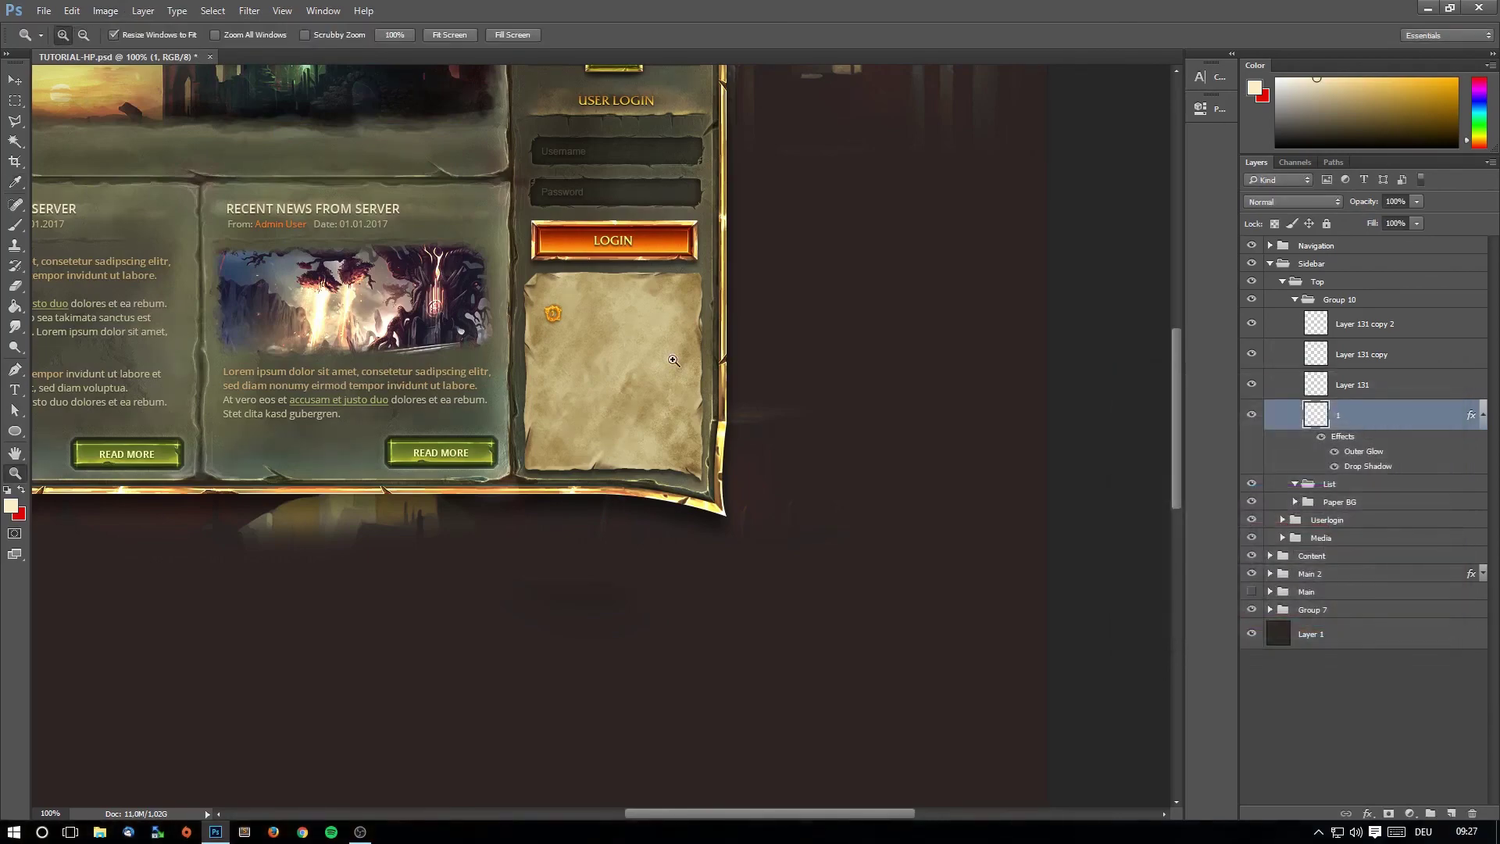
click(670, 359)
click(462, 251)
click(462, 251)
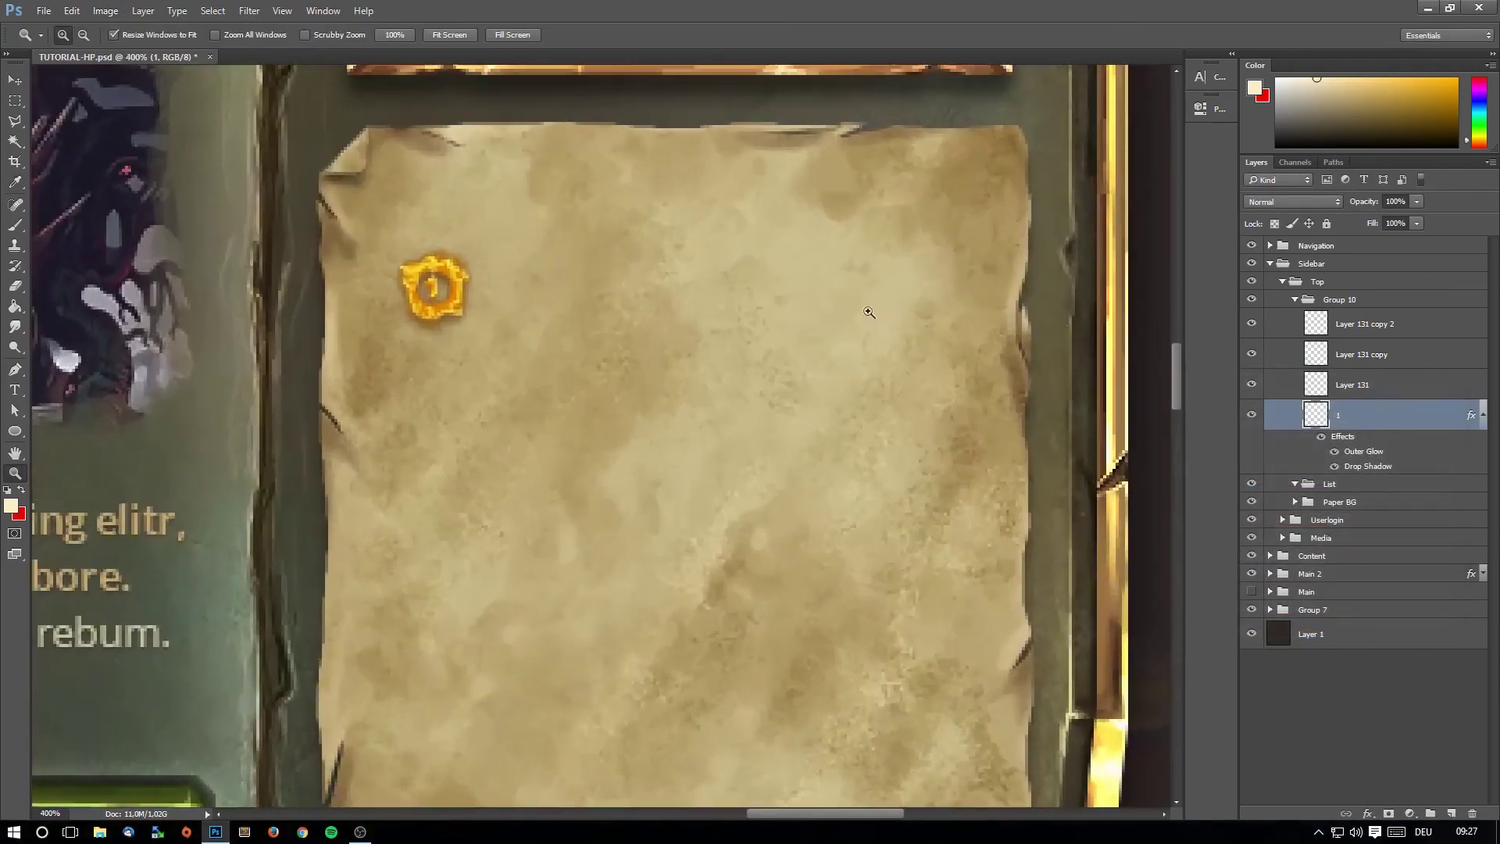
Duplicate Group 10 as Group 10 copy and move the copied seal lower.
click(1293, 301)
right_click(1357, 297)
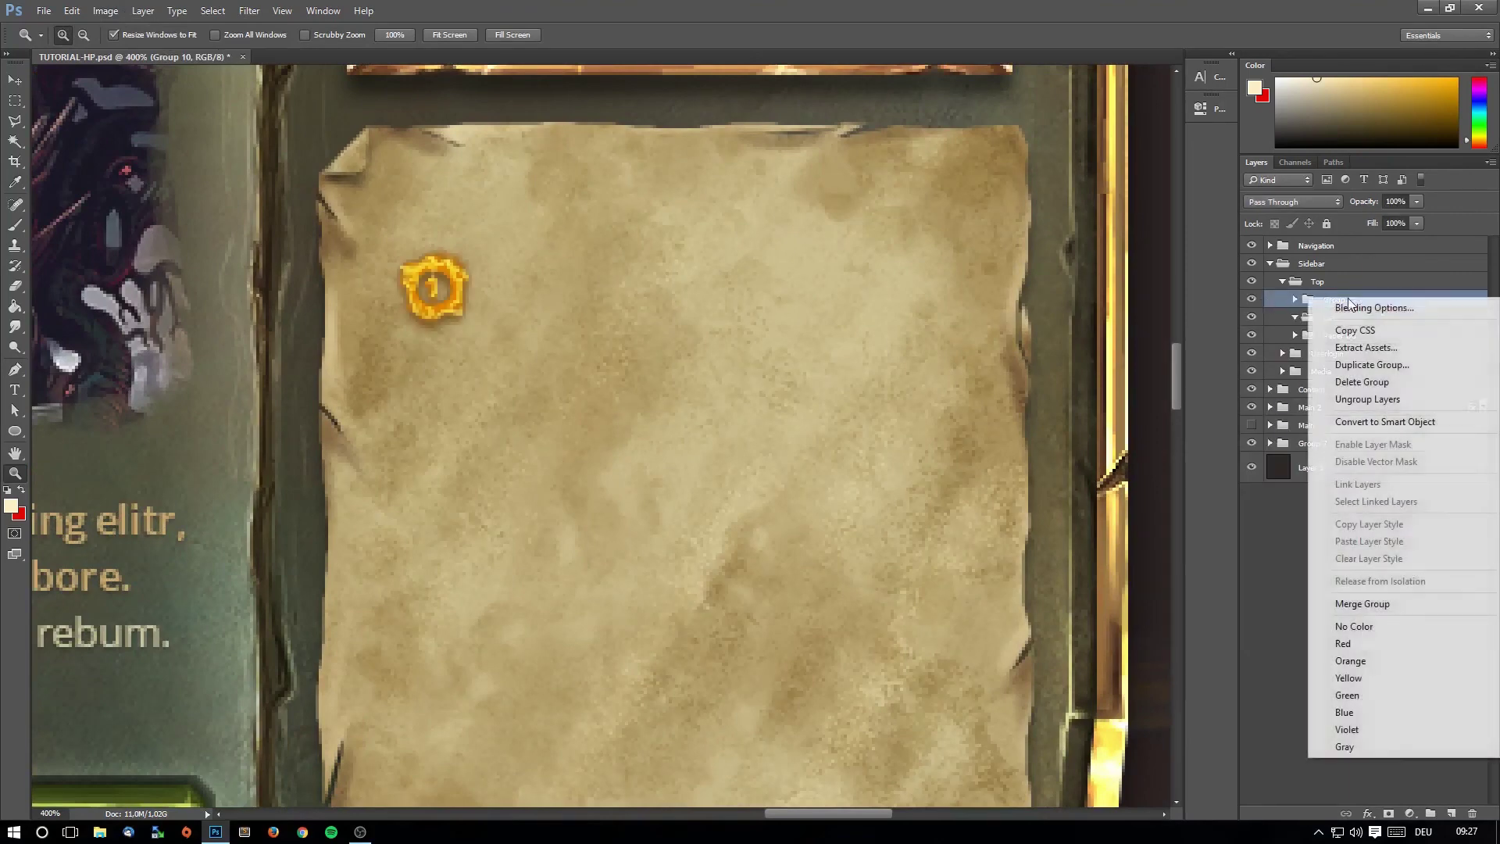
click(1352, 365)
click(866, 265)
key(v)
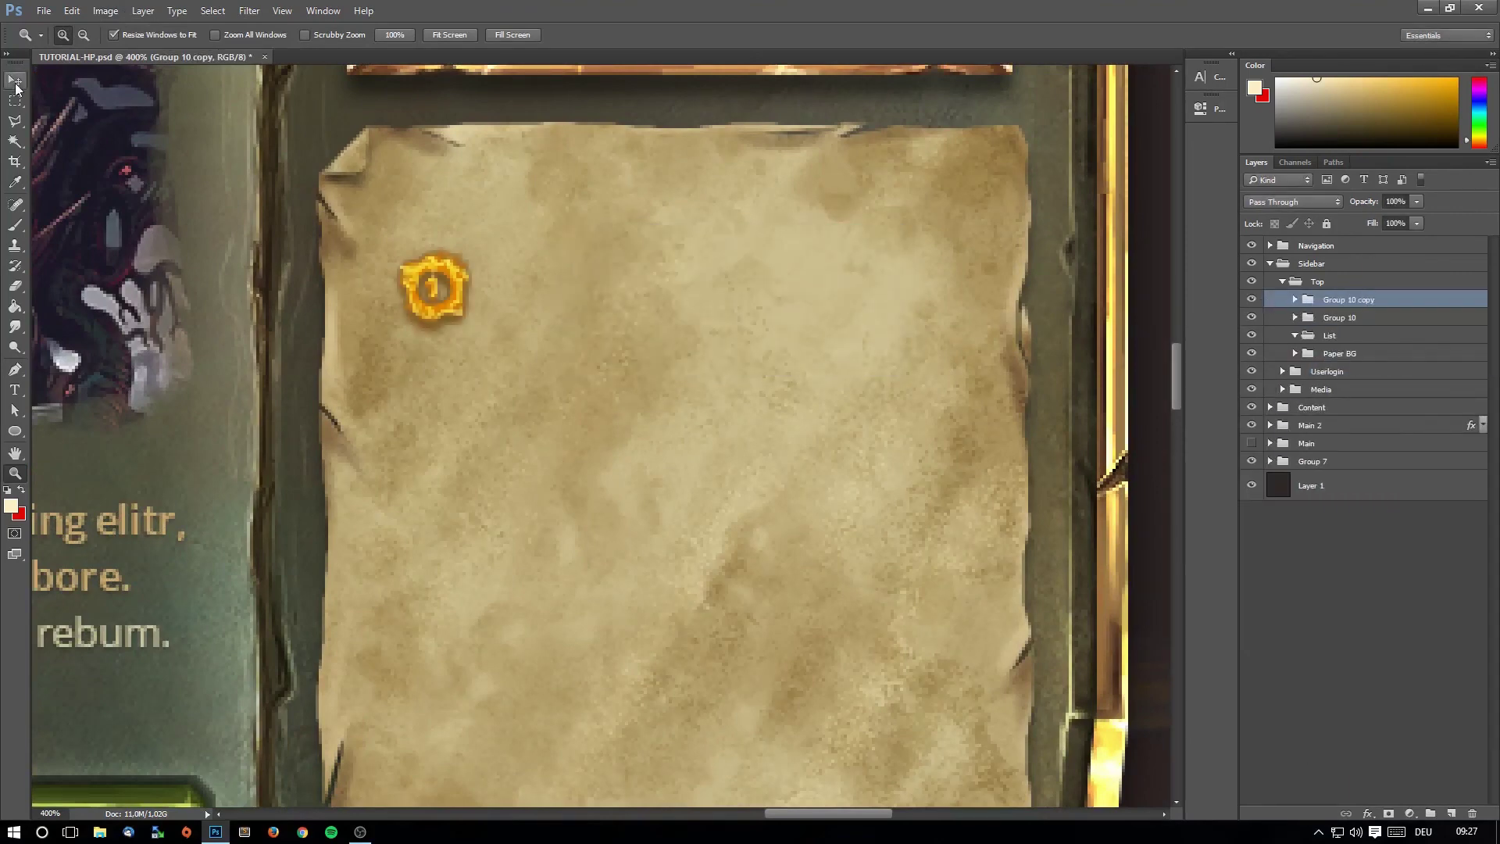
mouse_move(572, 303)
mouse_down()
mouse_move(557, 372)
mouse_move(571, 382)
mouse_up()
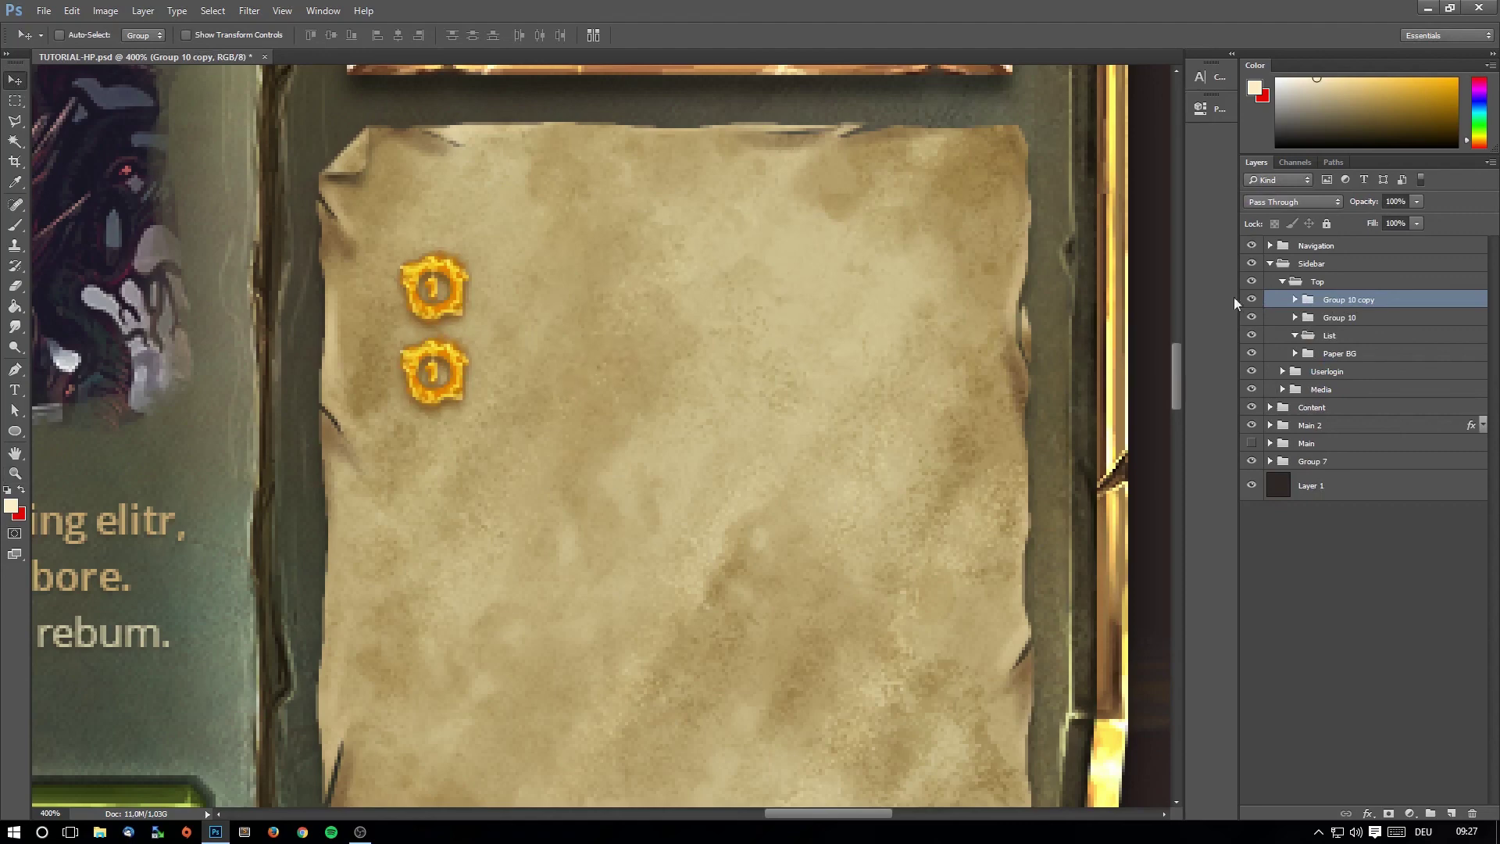
Expand Group 10 copy, select its layer 1, and zoom closely on the lower badge.
click(1295, 299)
click(1379, 426)
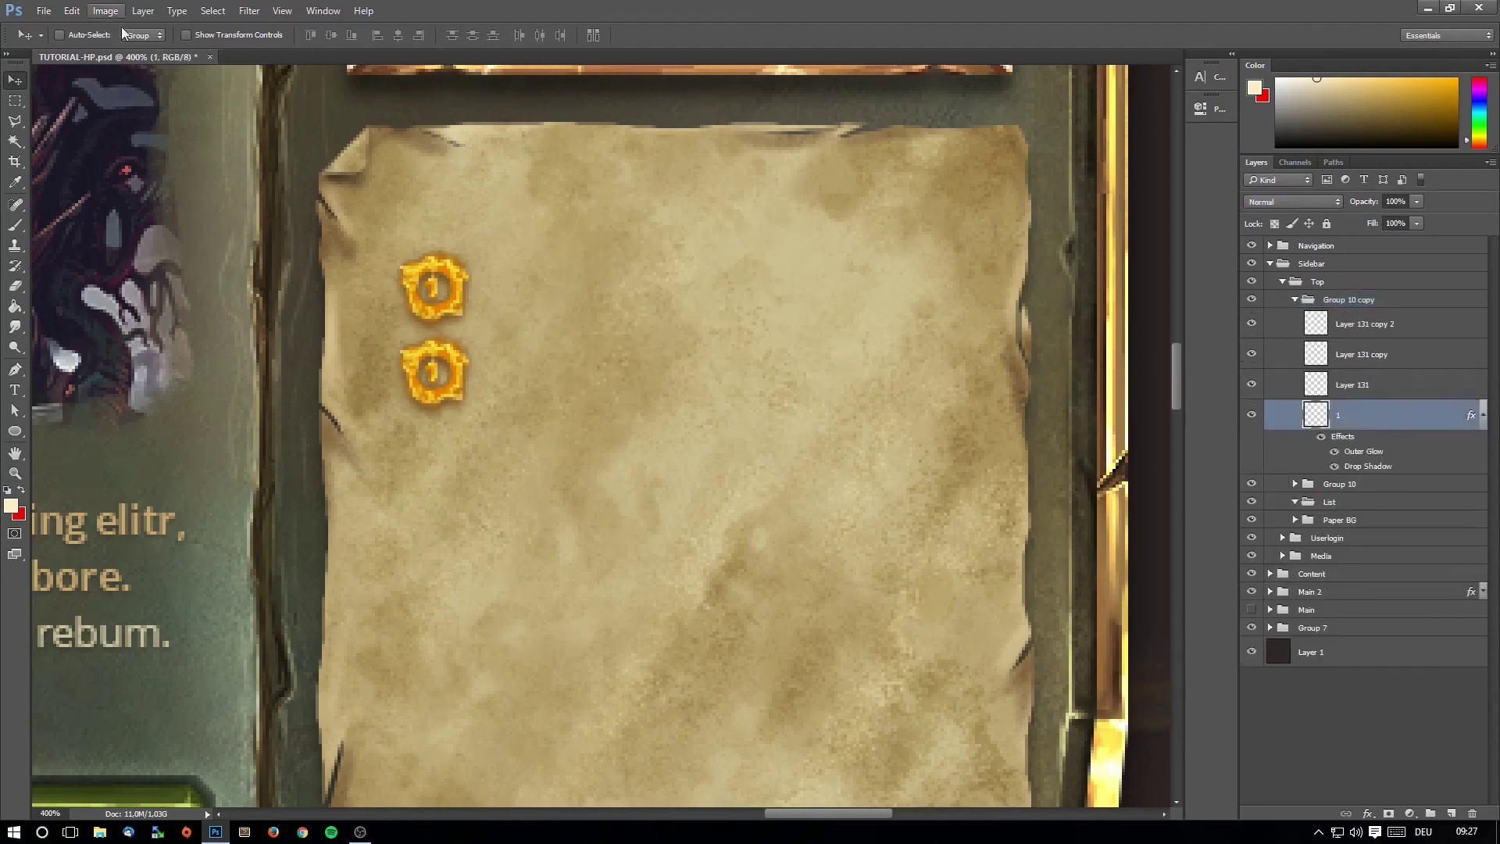
click(1253, 415)
click(15, 474)
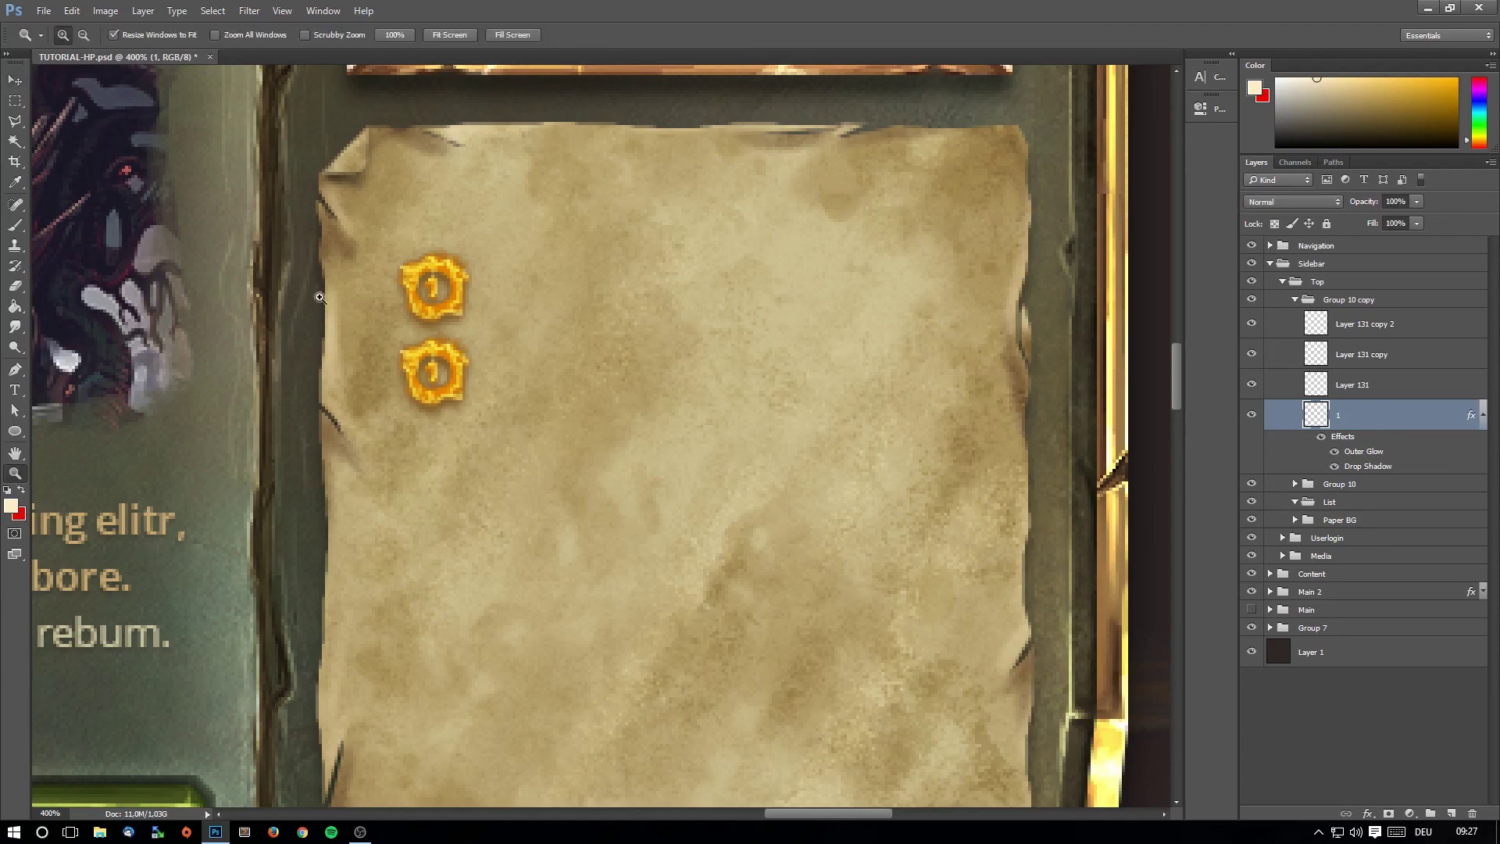
click(319, 297)
click(1252, 415)
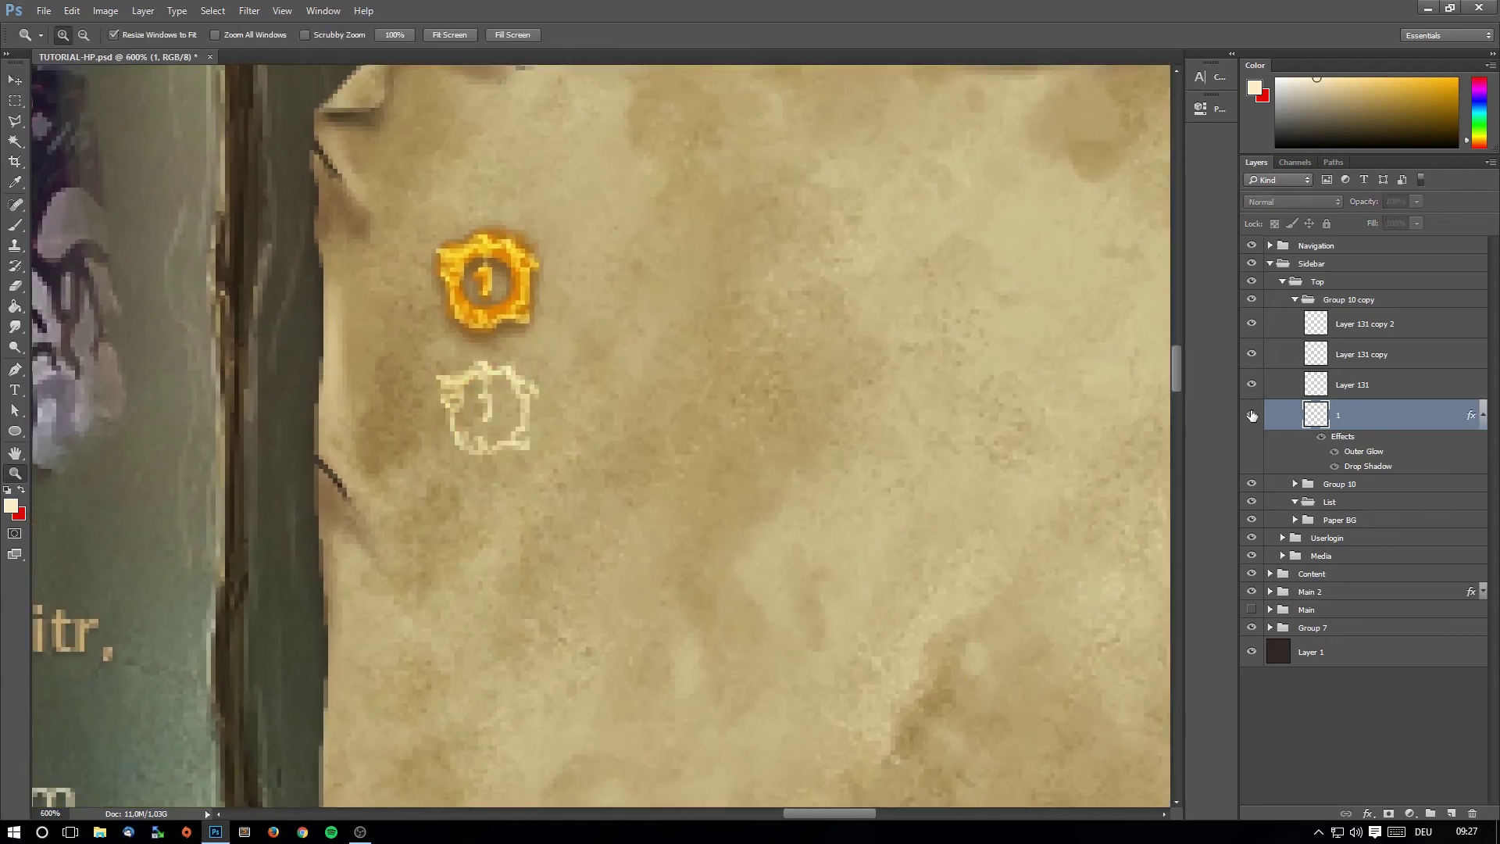
click(1253, 415)
click(478, 400)
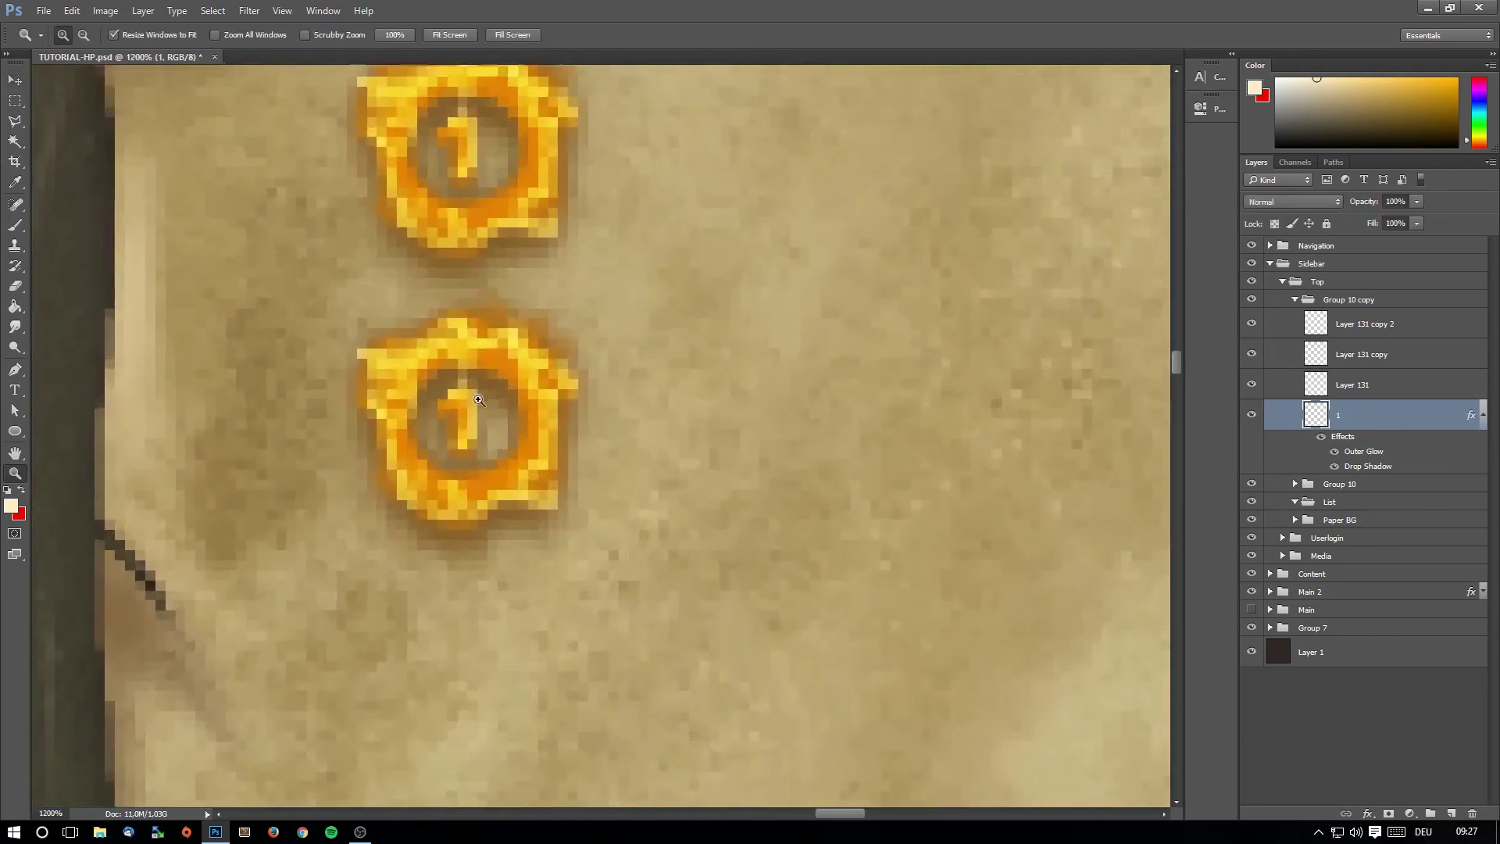
click(479, 401)
click(15, 390)
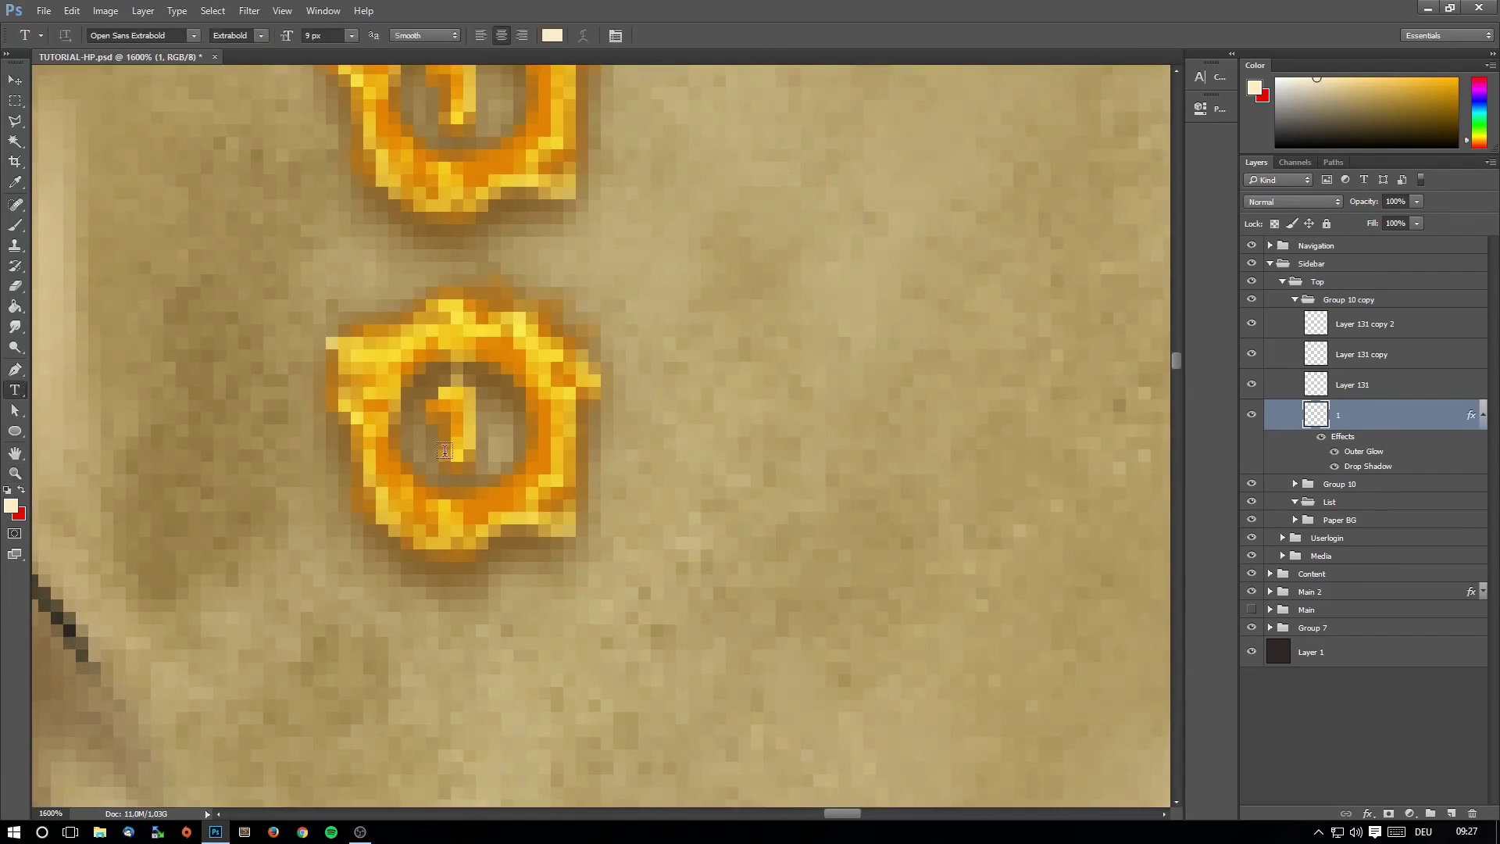
Type a numeral 2 in the lower badge and centre it.
click(444, 451)
text(2)
click(15, 80)
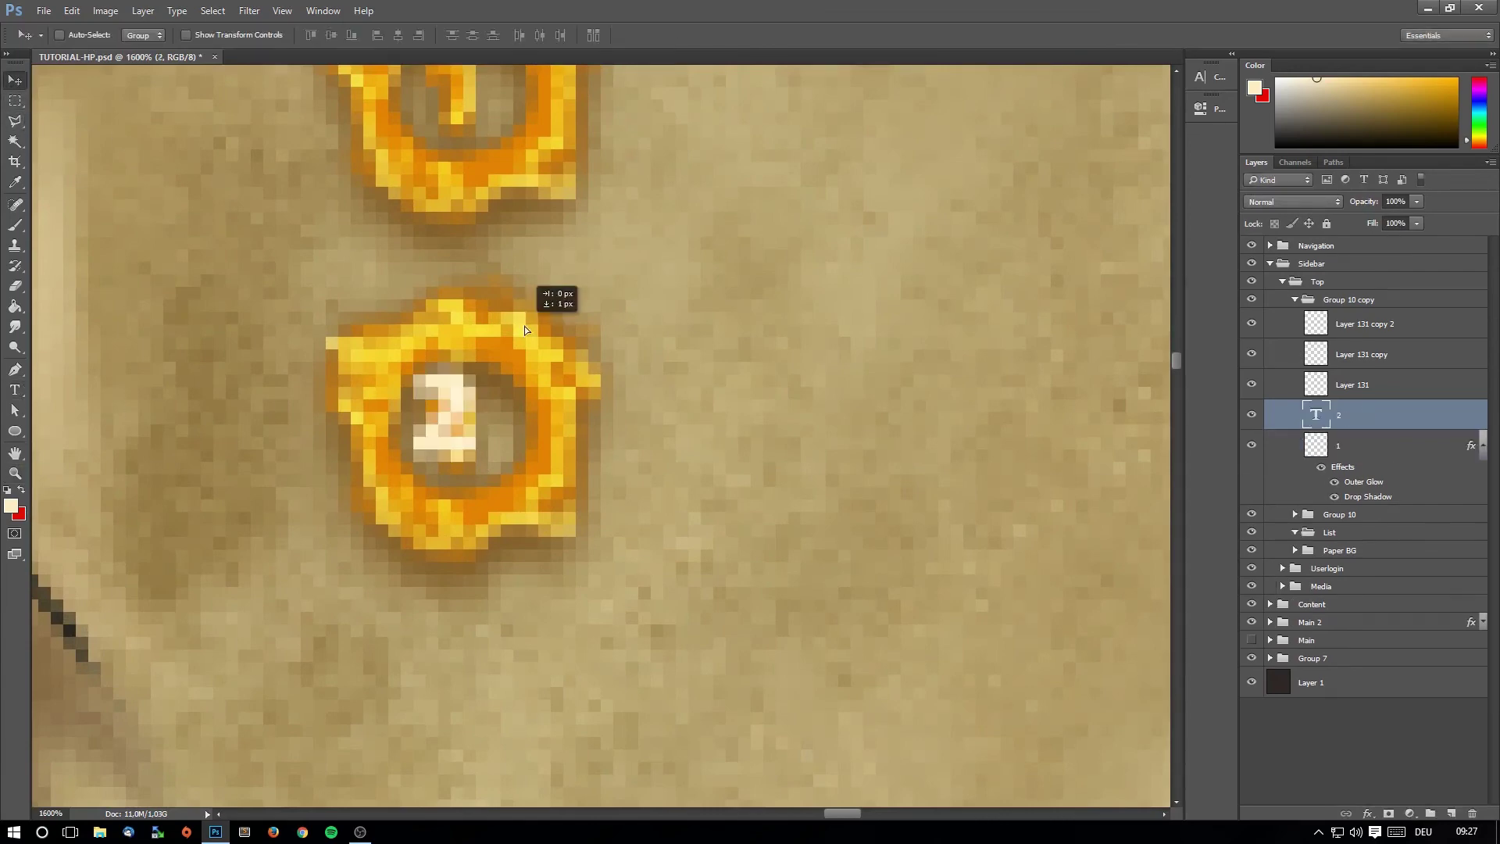
drag(524, 326, 530, 336)
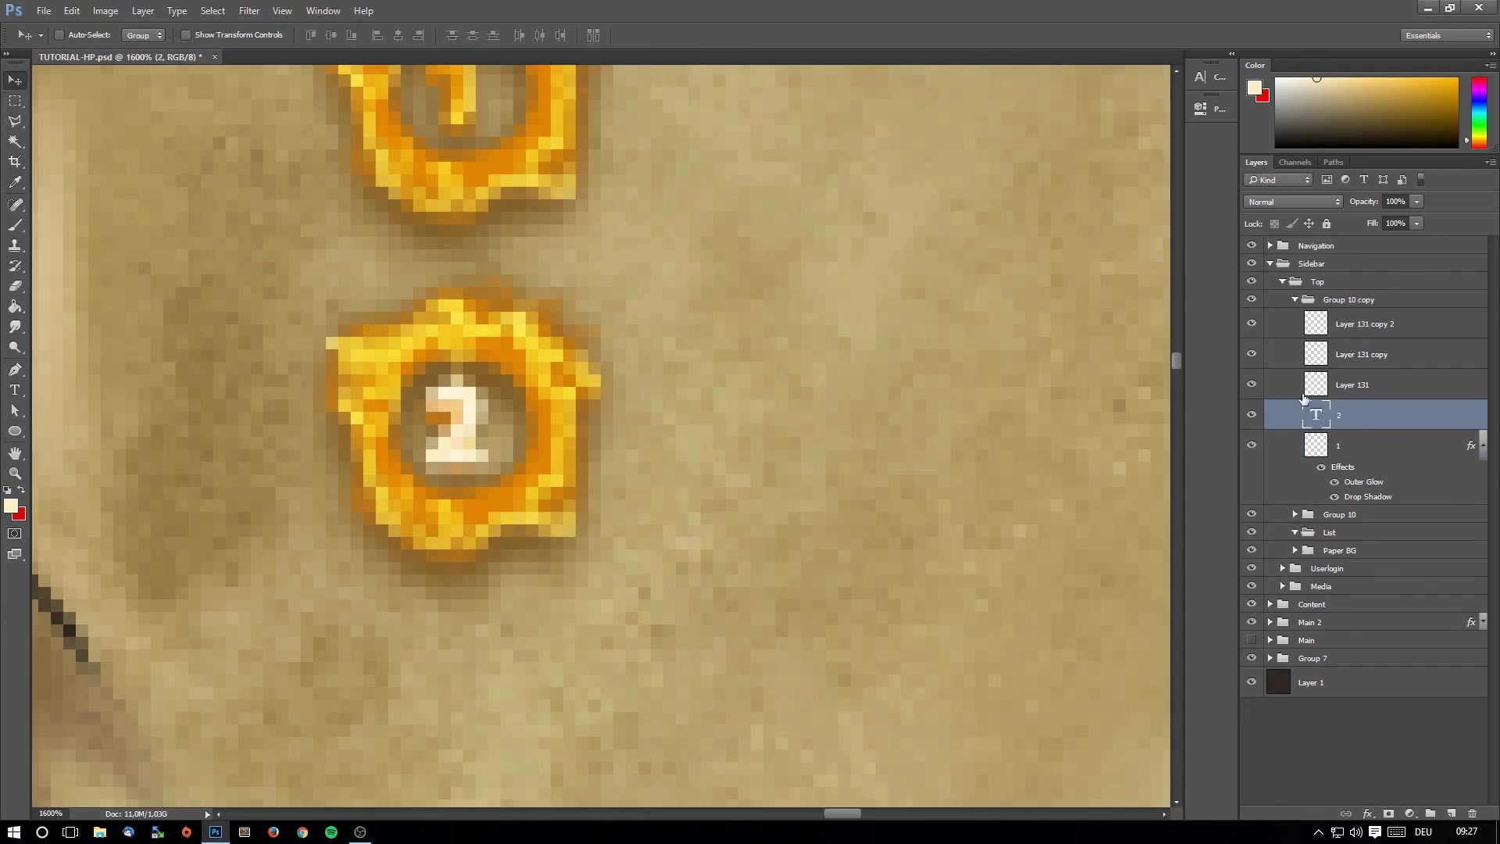
Hide the three gold frame layers and erase the old numeral from layer 1.
drag(1252, 384, 1250, 325)
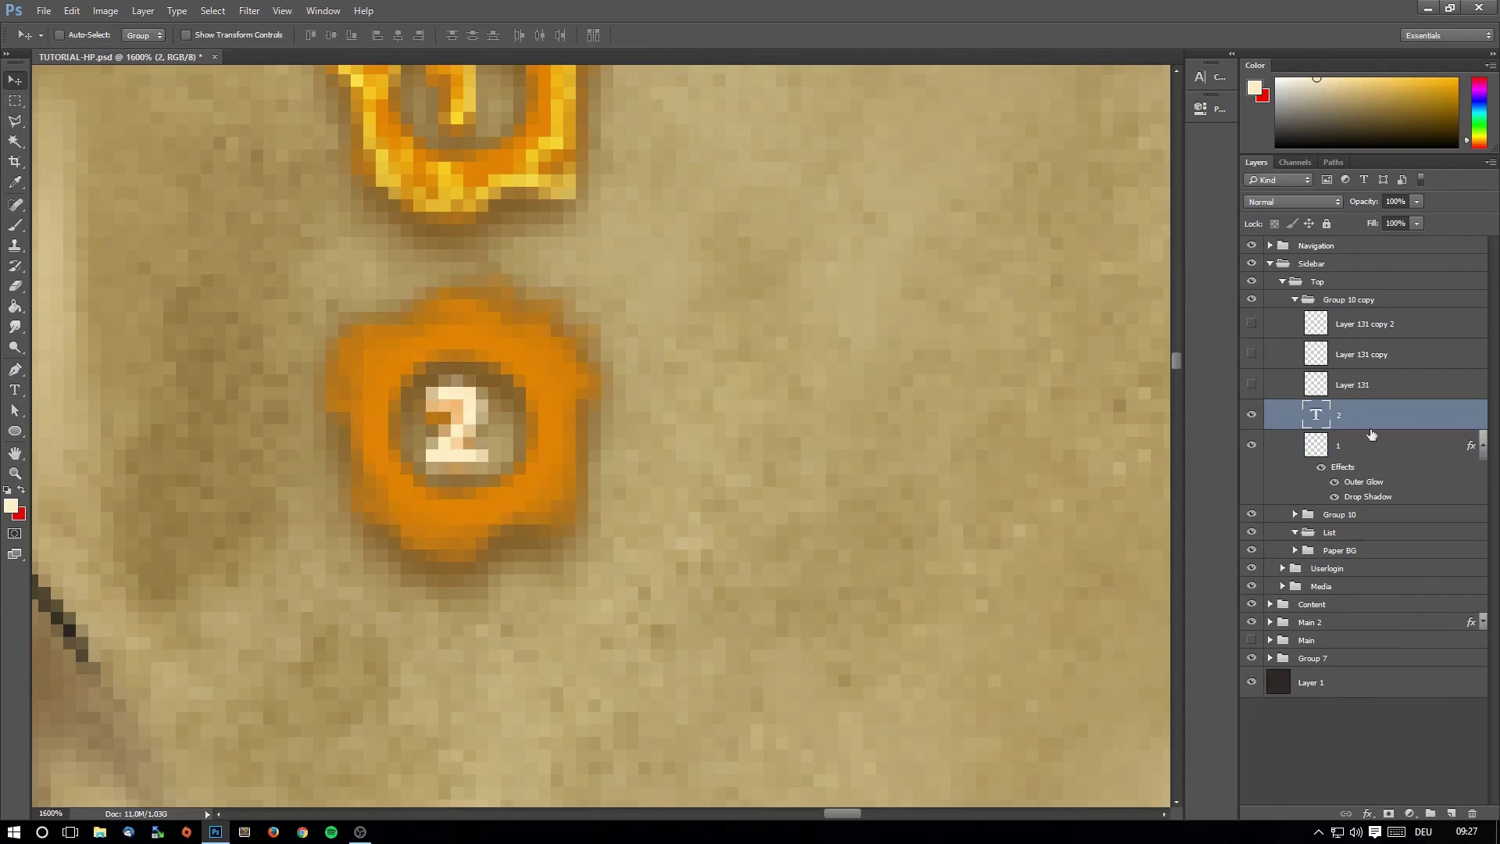
click(1355, 442)
key(e)
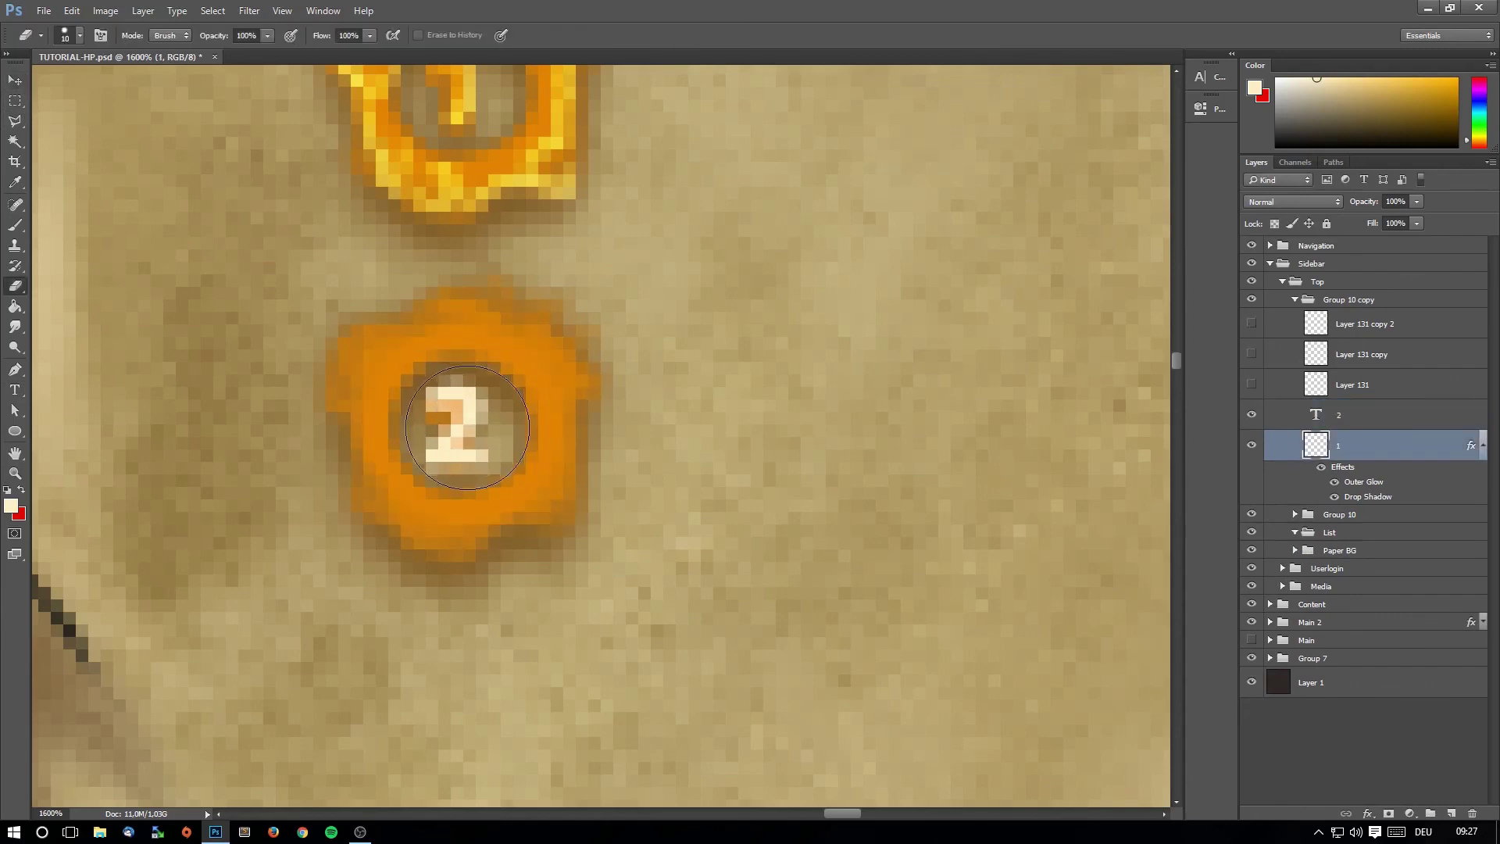
click(458, 424)
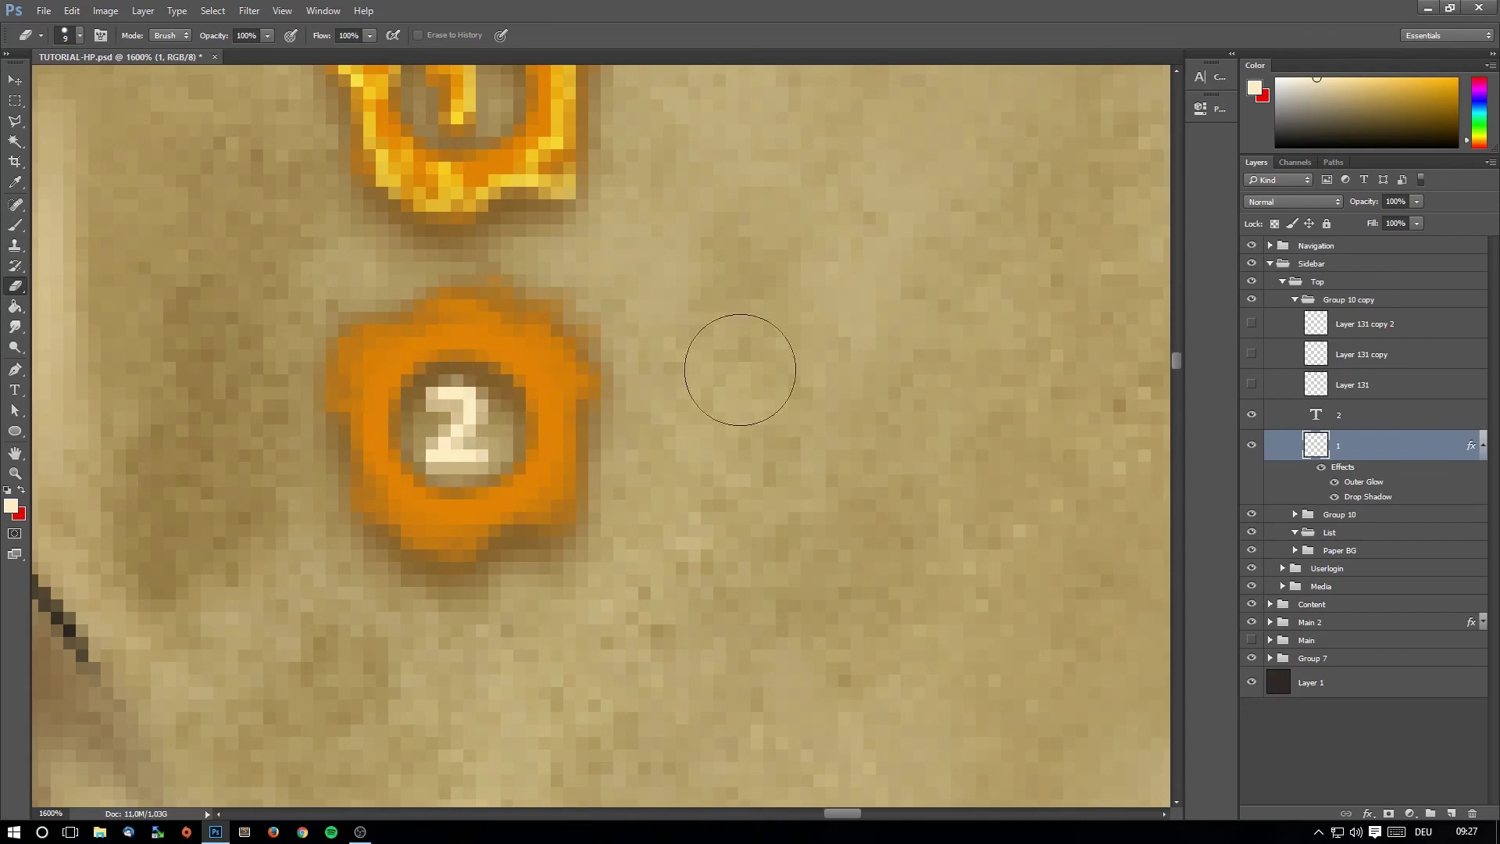
double_click(1295, 418)
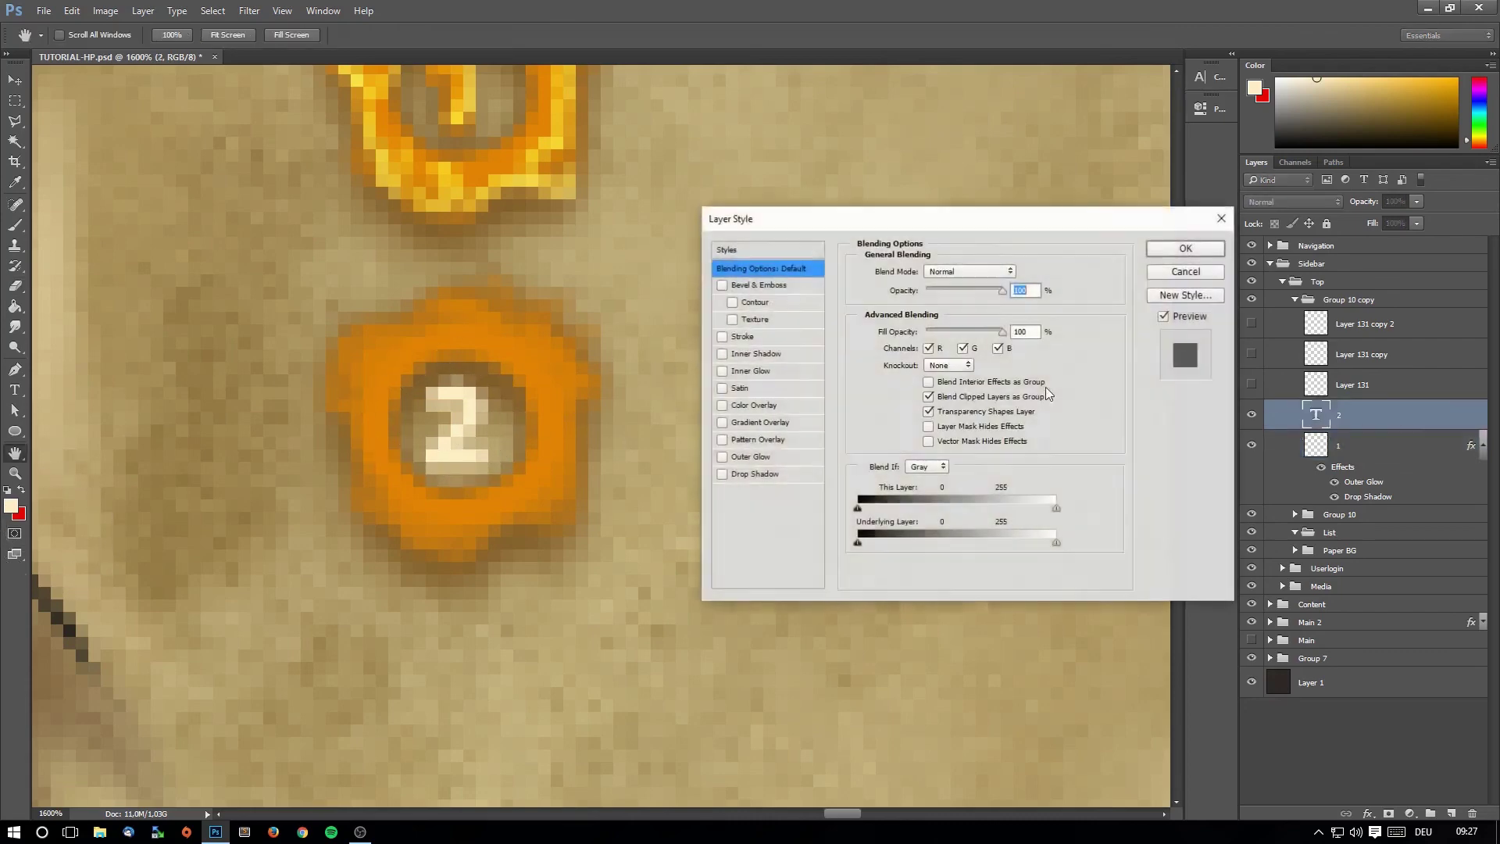
click(1176, 270)
key(t)
click(380, 412)
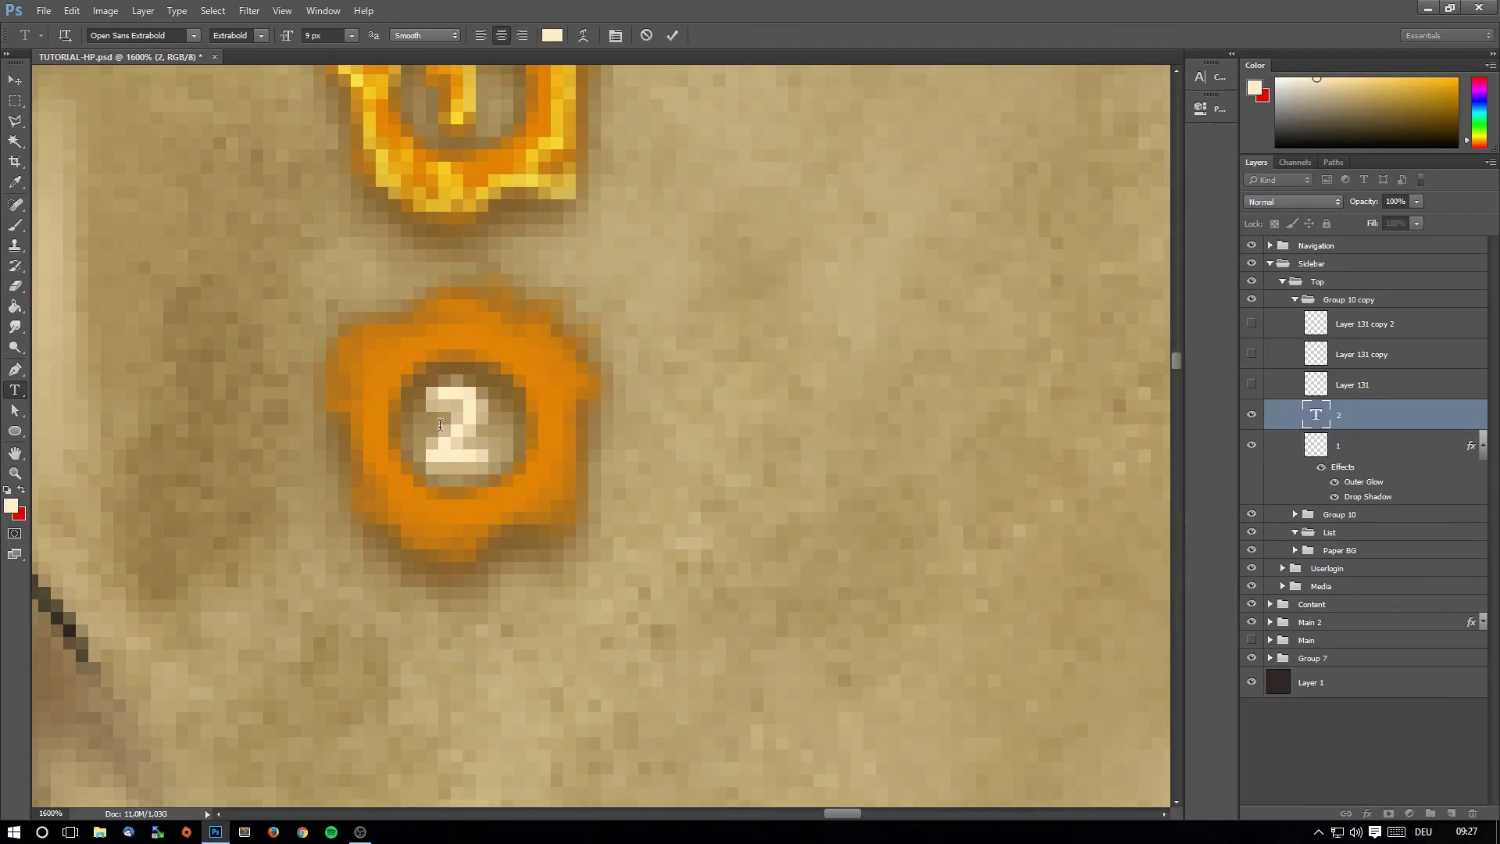
click(15, 100)
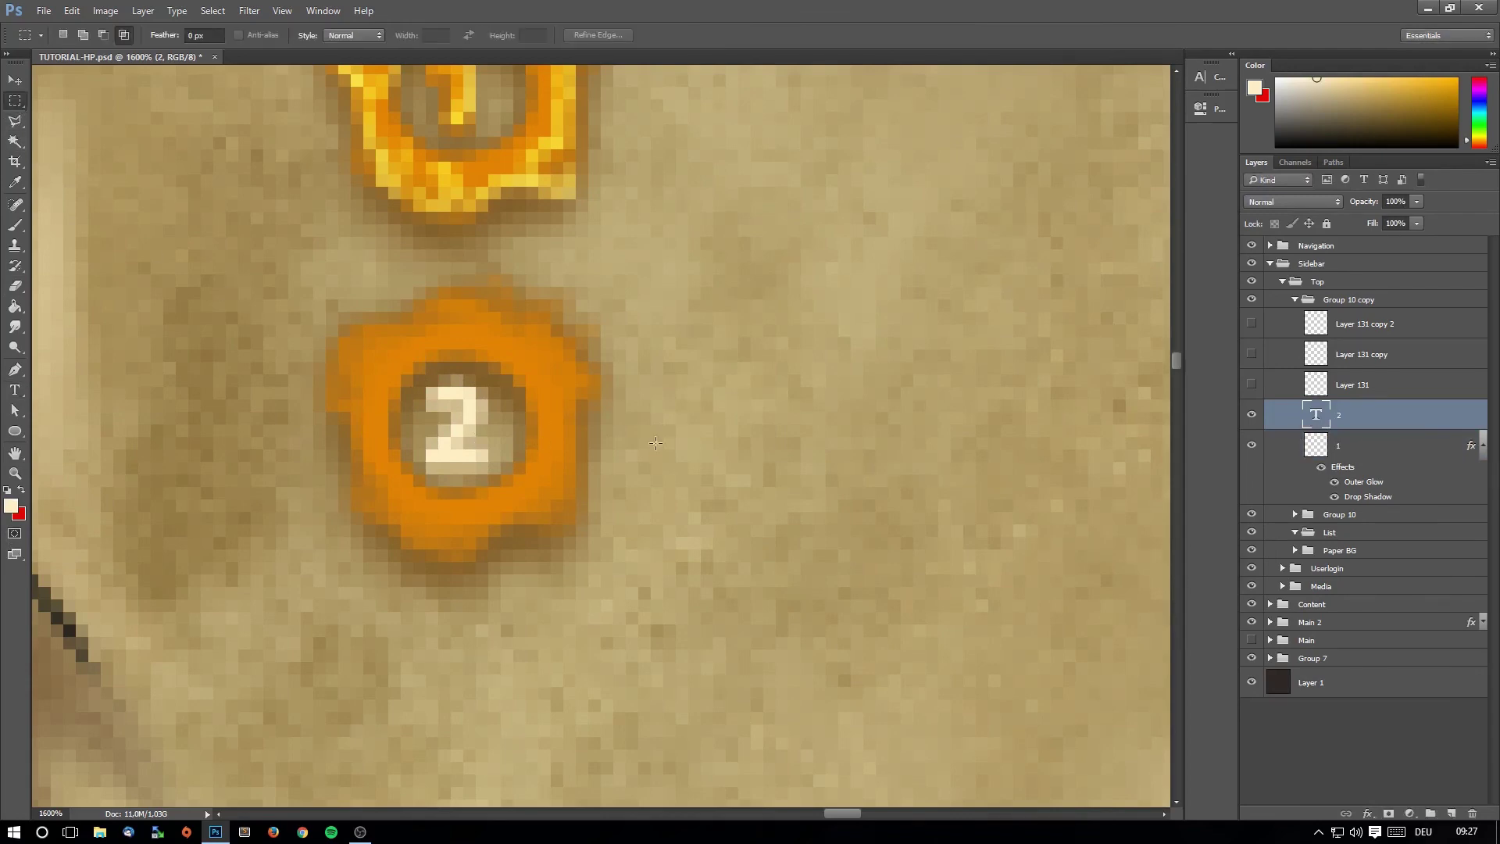
Give the 2 a Color Overlay sampled from the badge's orange.
double_click(1399, 412)
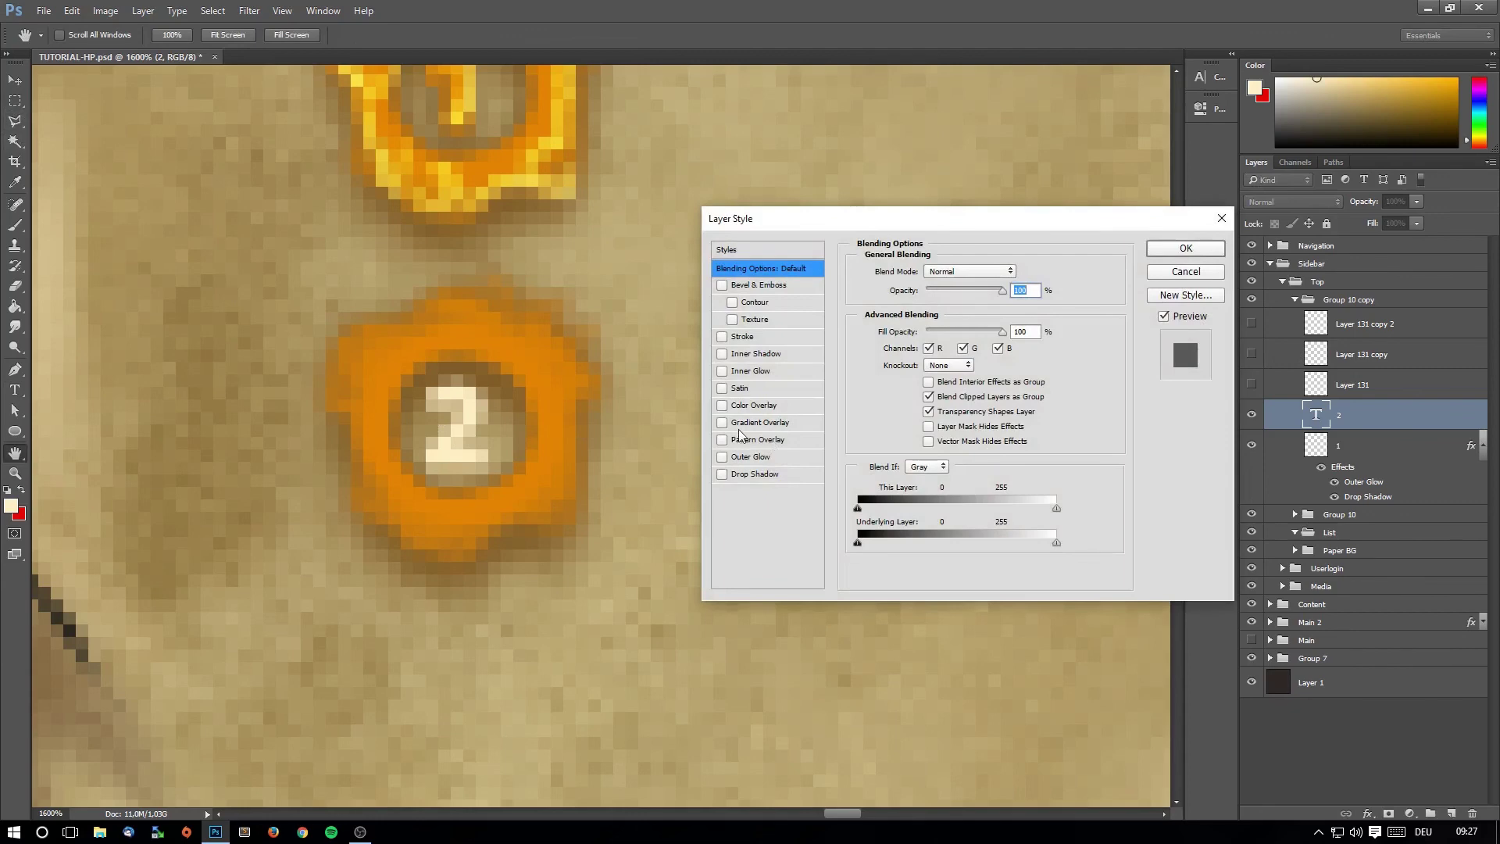
click(722, 439)
click(722, 421)
click(722, 422)
click(755, 405)
click(1019, 271)
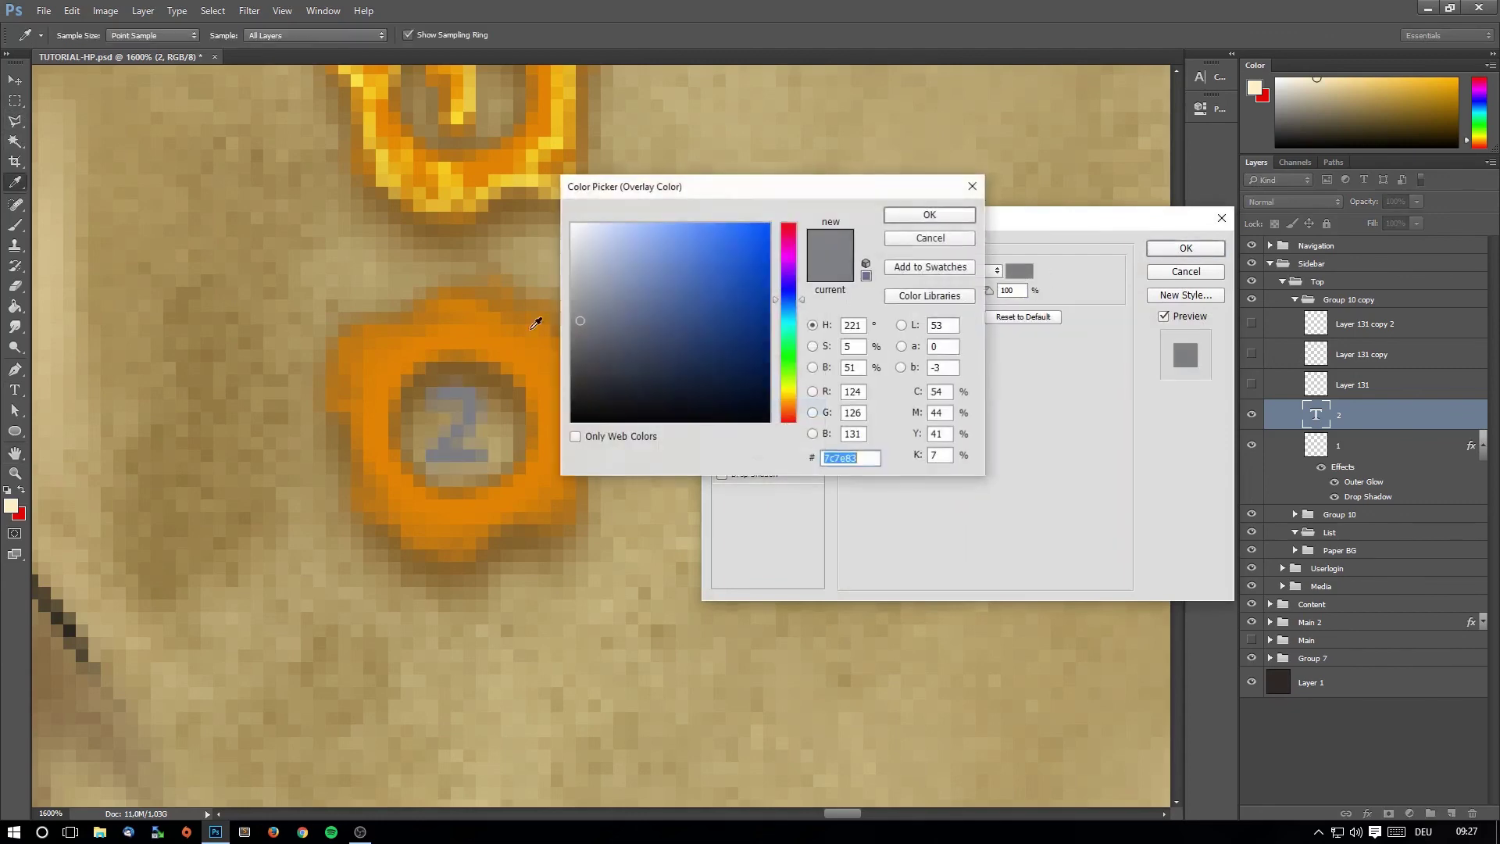
click(477, 341)
click(947, 219)
click(1185, 247)
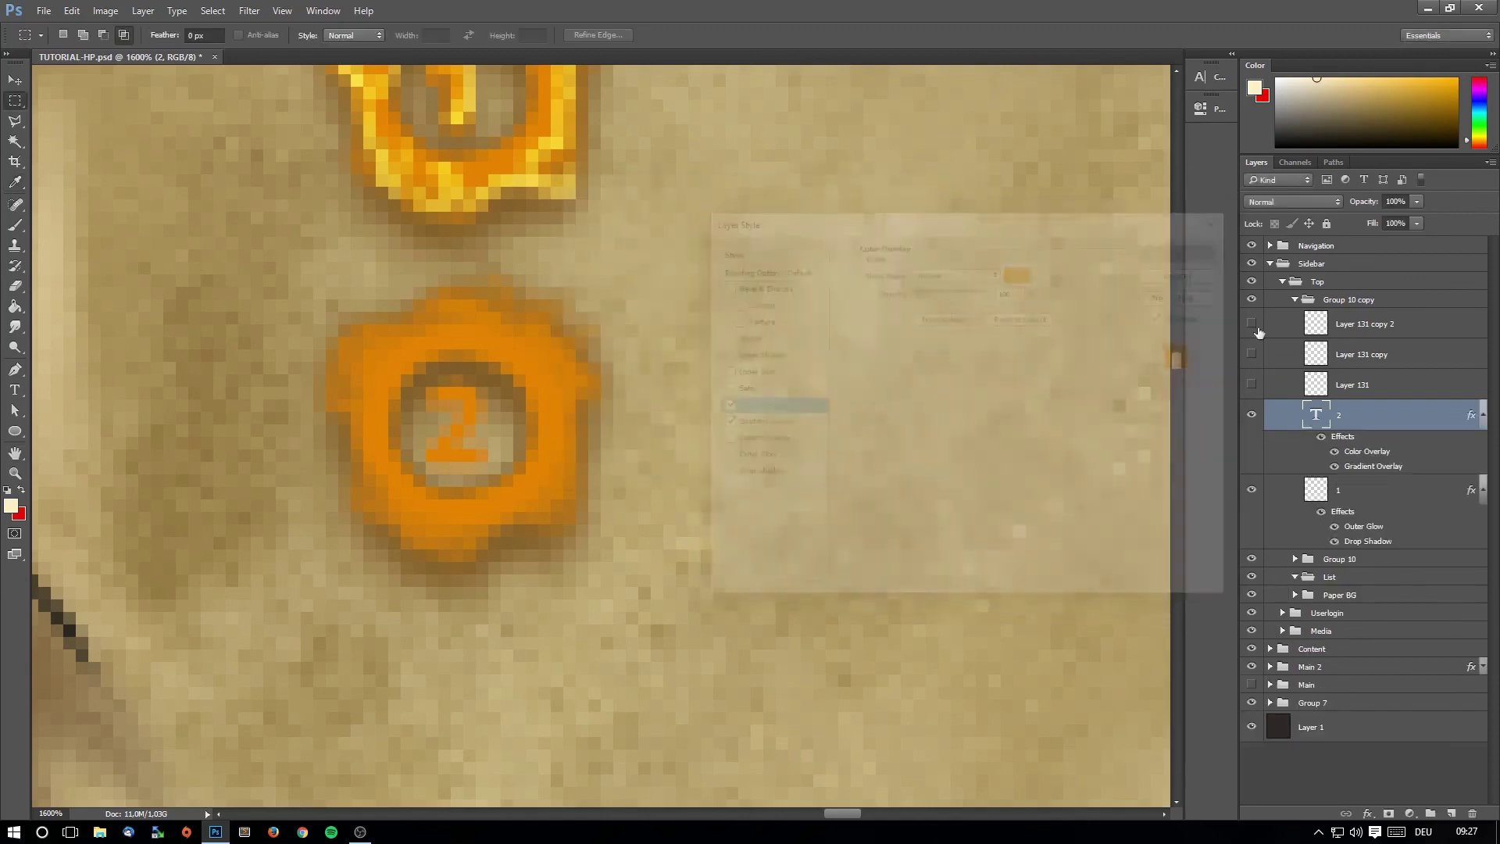
Merge the 2 text into layer 1 with Ctrl+E and show the gold frame layers again.
click(1372, 489)
ctrl+click(1375, 422)
key(ctrl+e)
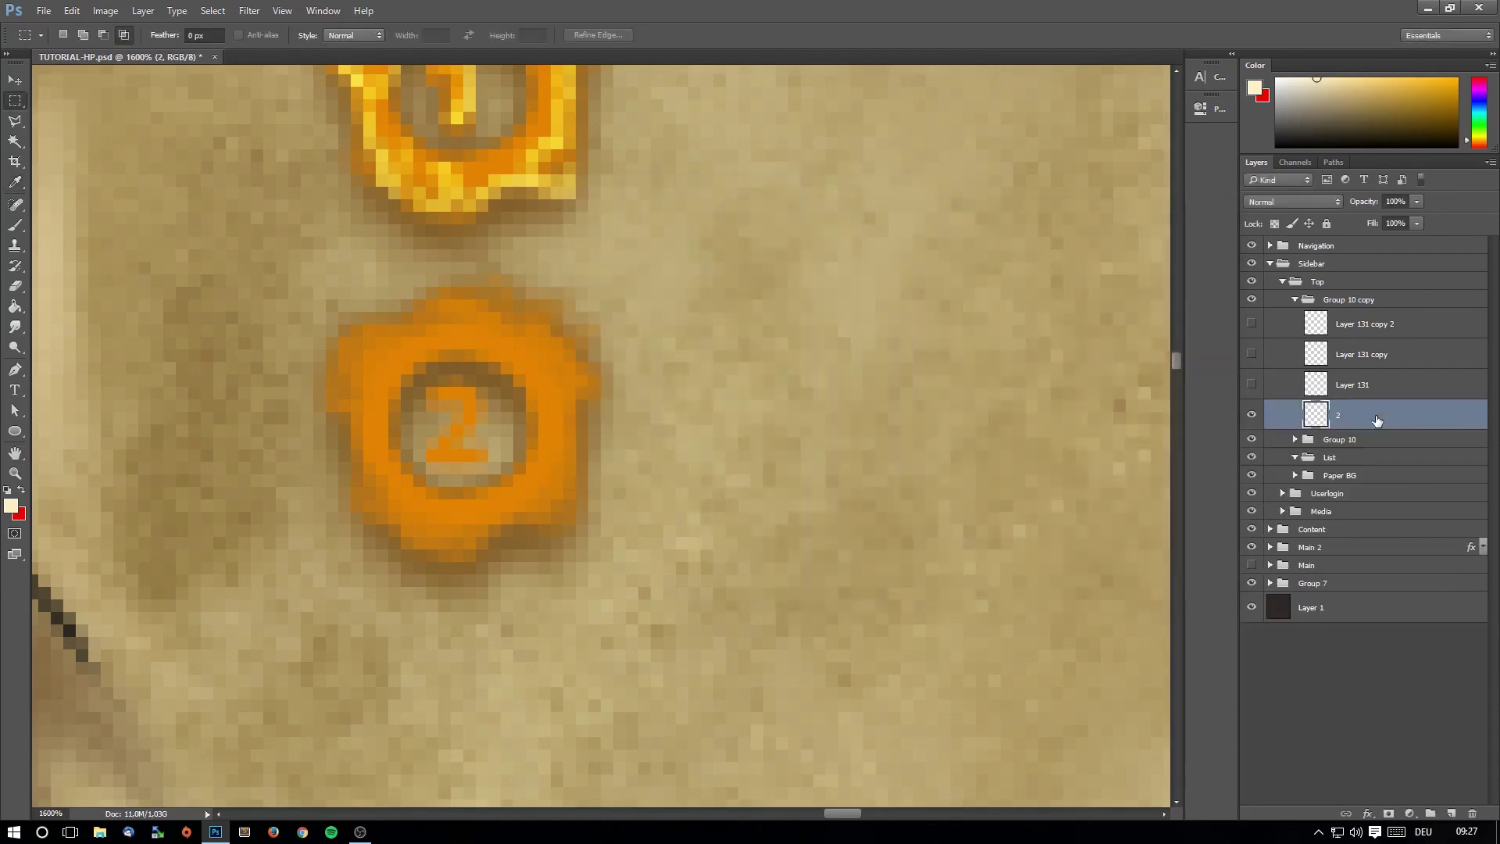
drag(1252, 384, 1254, 324)
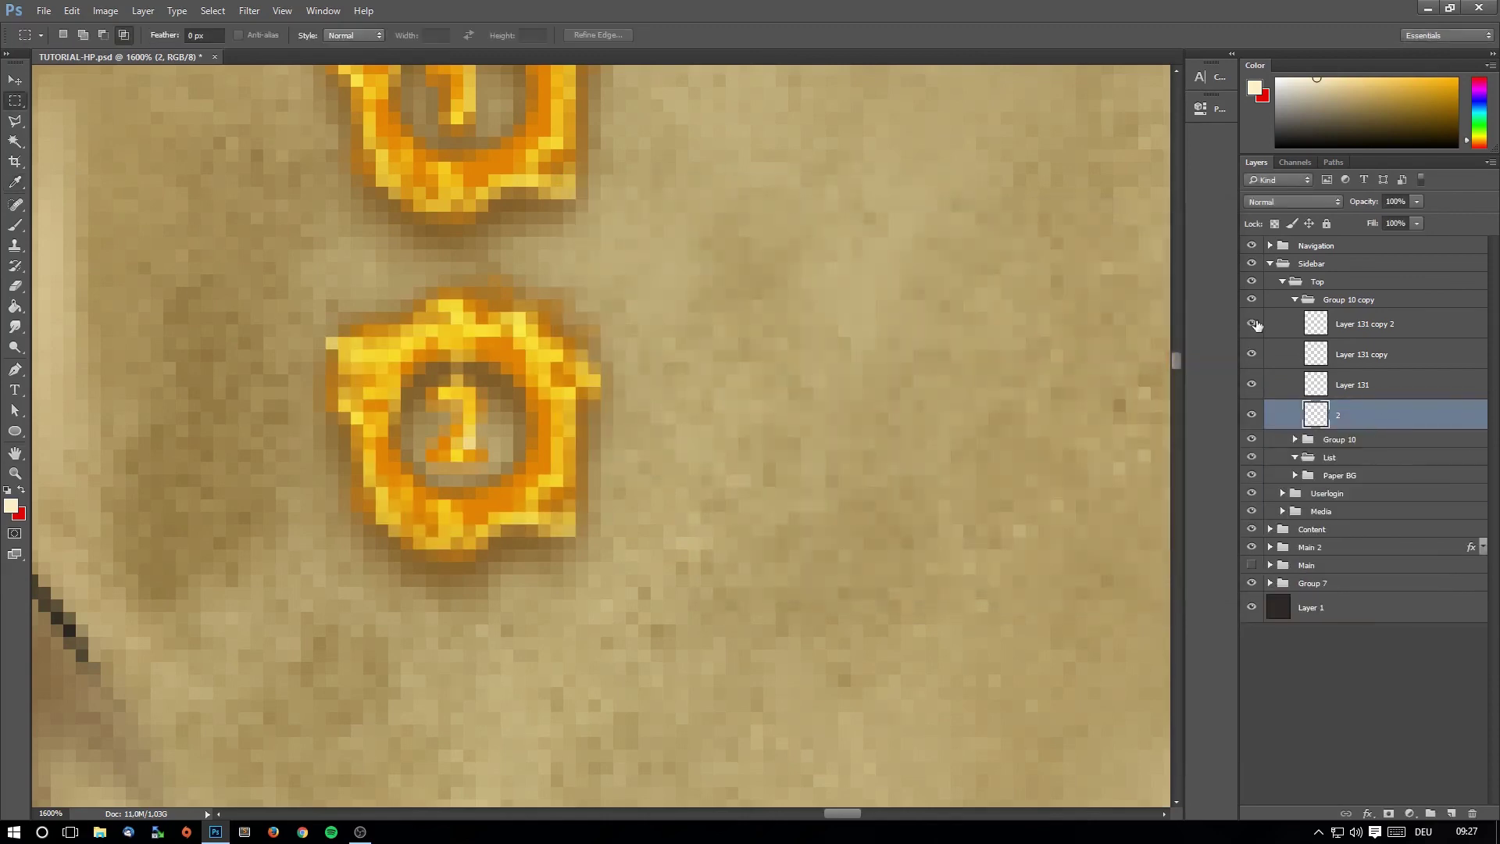
click(1388, 331)
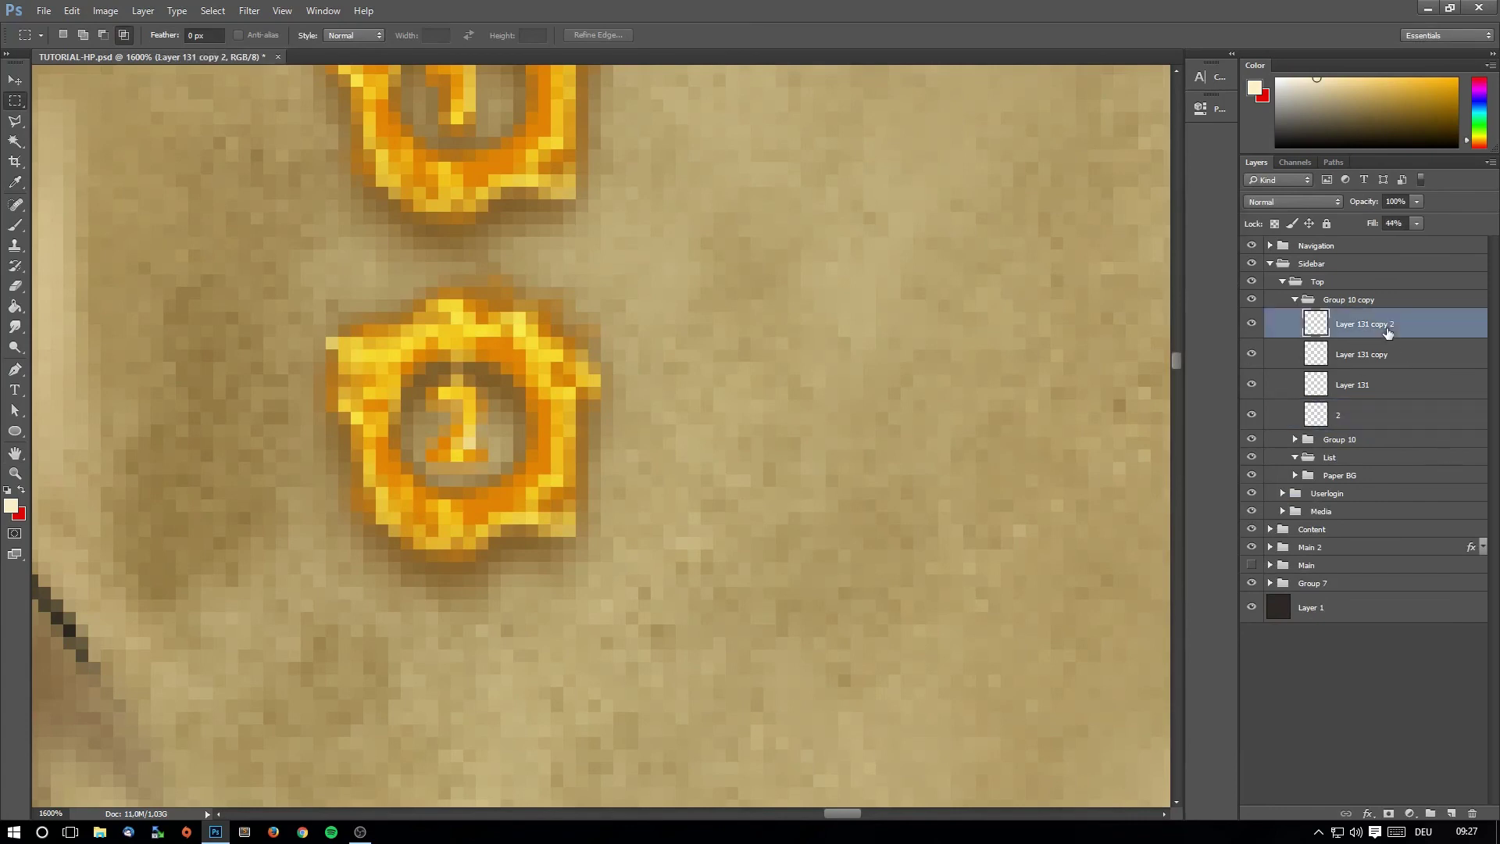
click(1252, 416)
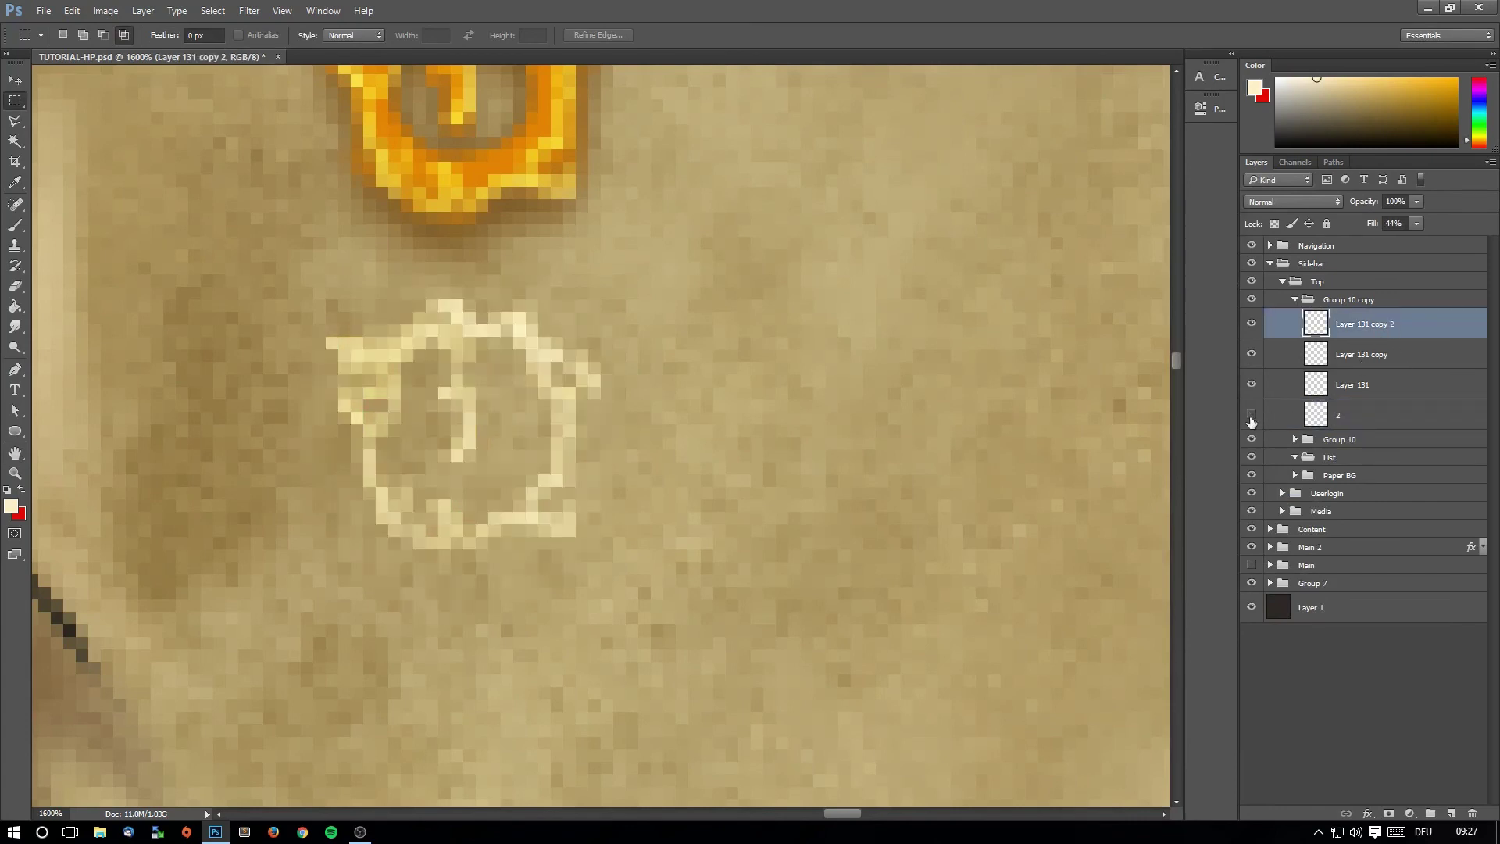
click(1251, 416)
click(1360, 422)
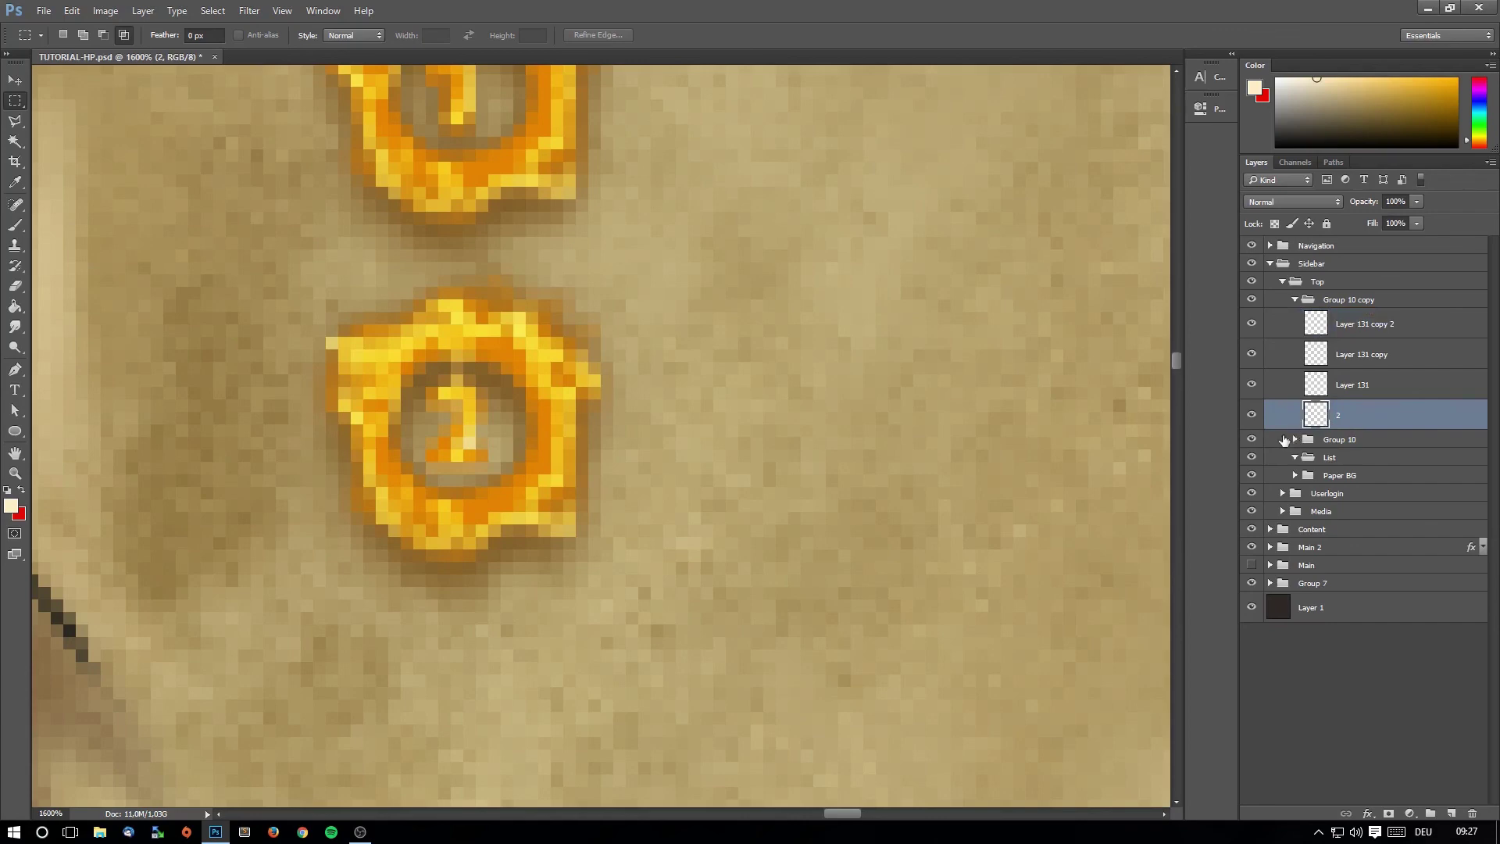
click(1295, 302)
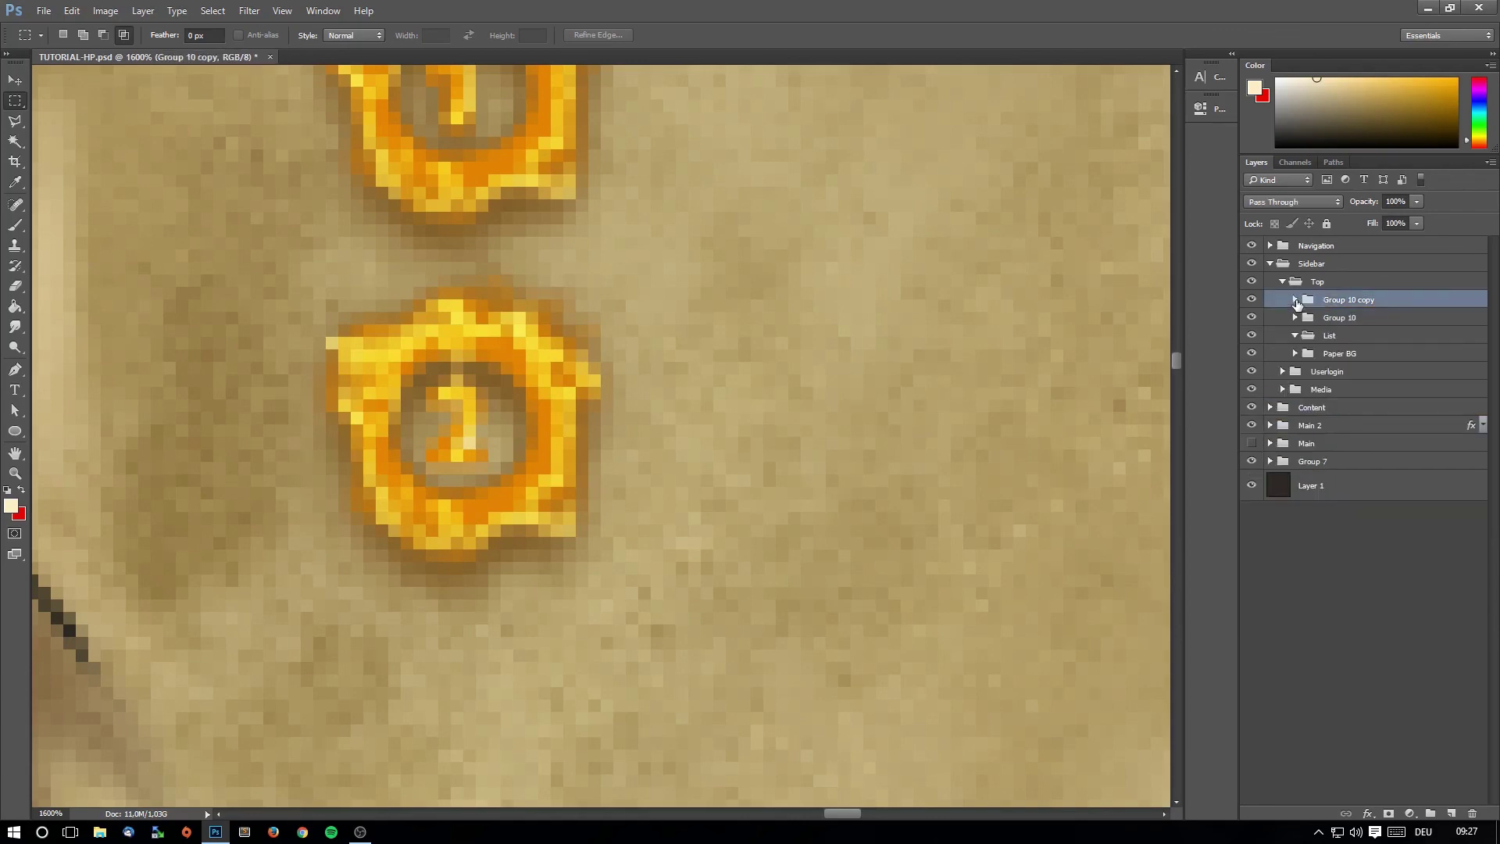
click(1296, 301)
click(1252, 416)
double_click(1399, 421)
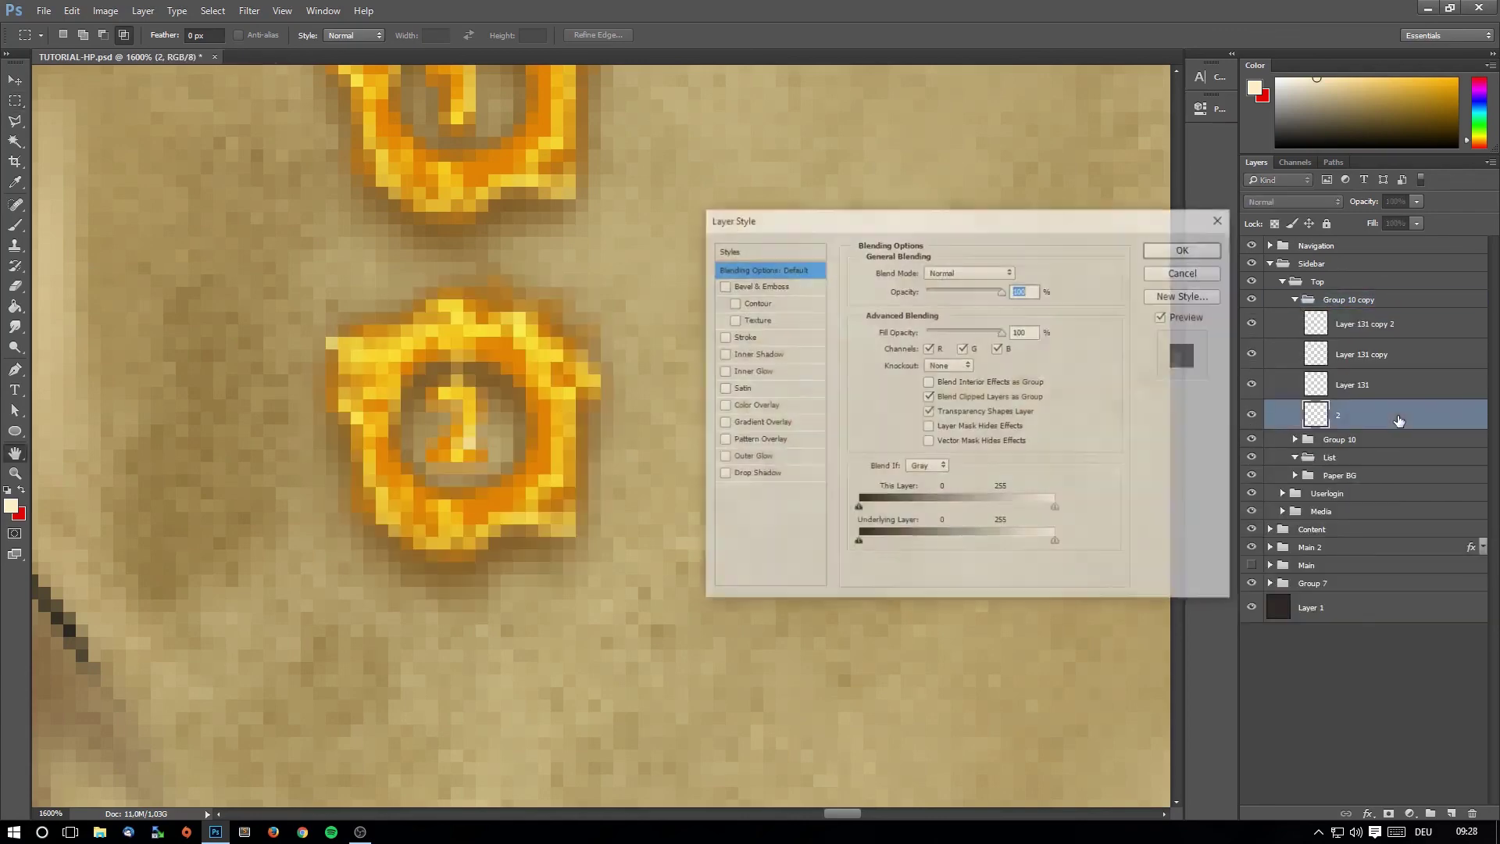
click(1202, 277)
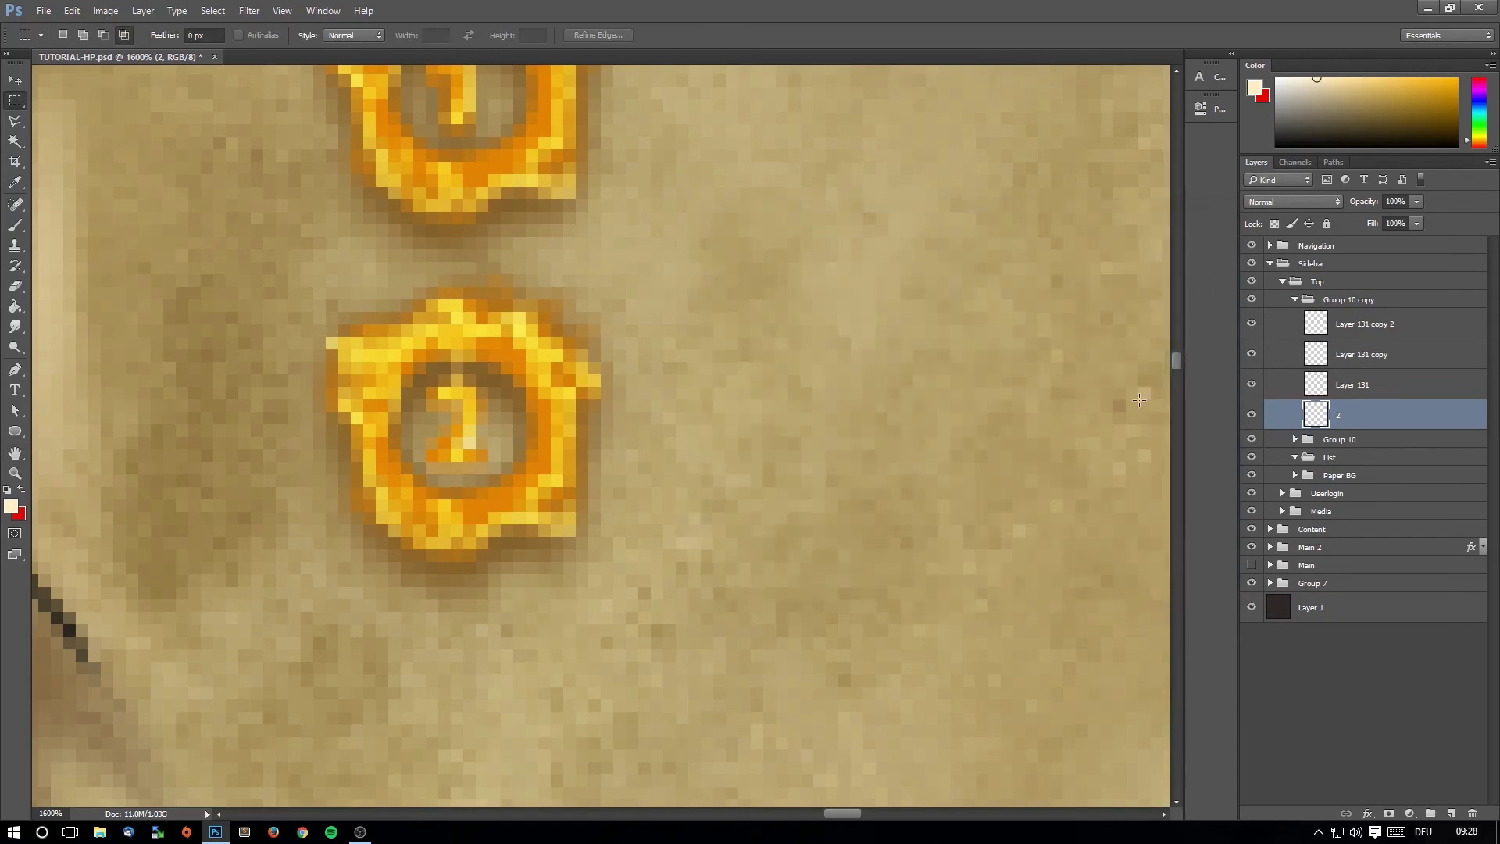
Collapse layer 2's effects, then restore layer 1's effects after accidentally clearing them.
scroll(1139, 400, up, 1)
scroll(1027, 402, up, 2)
scroll(1027, 403, down, 2)
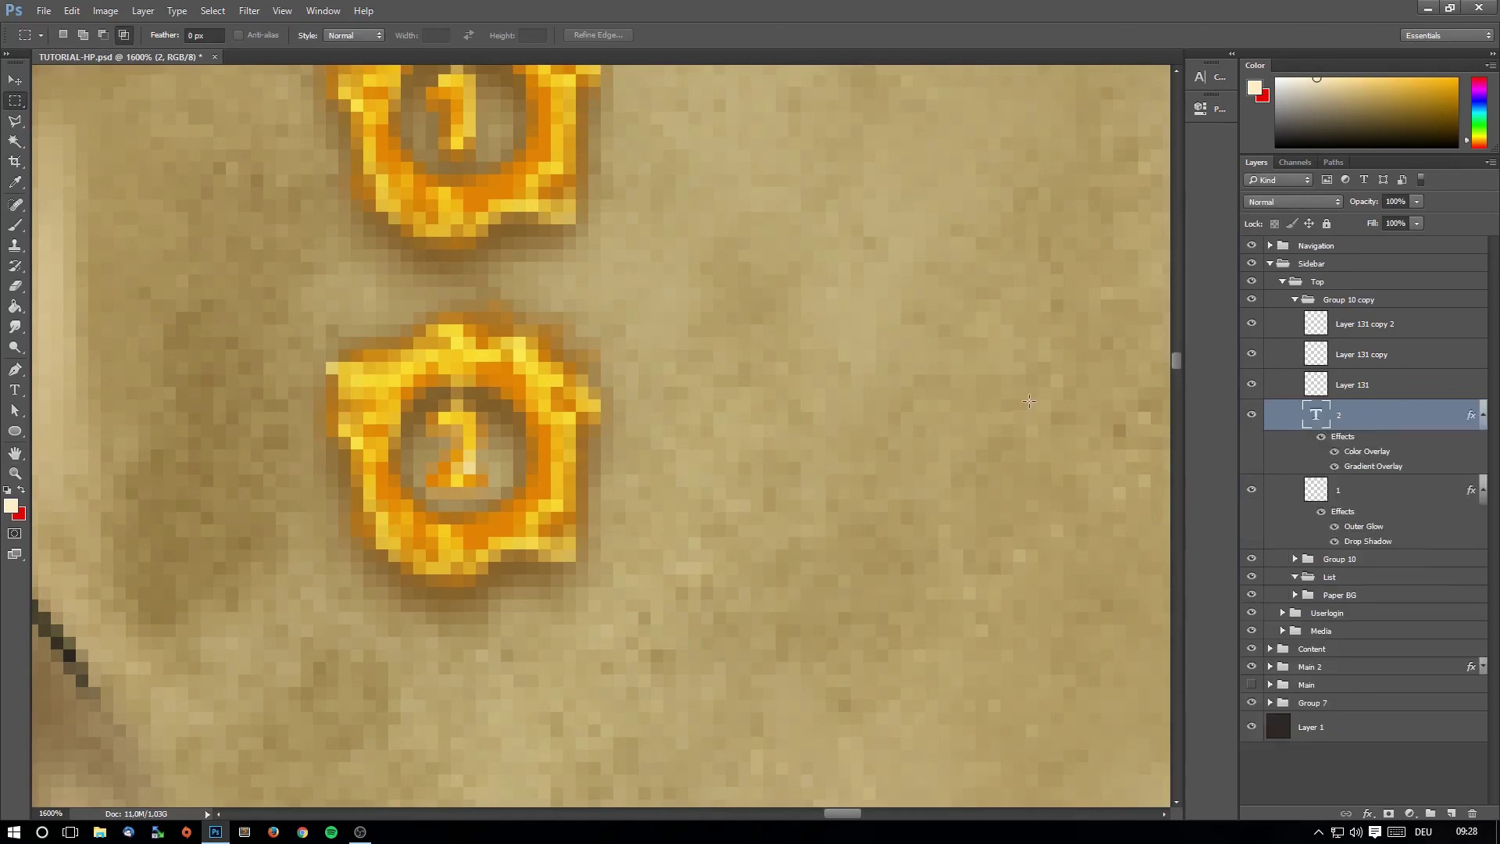
click(1480, 416)
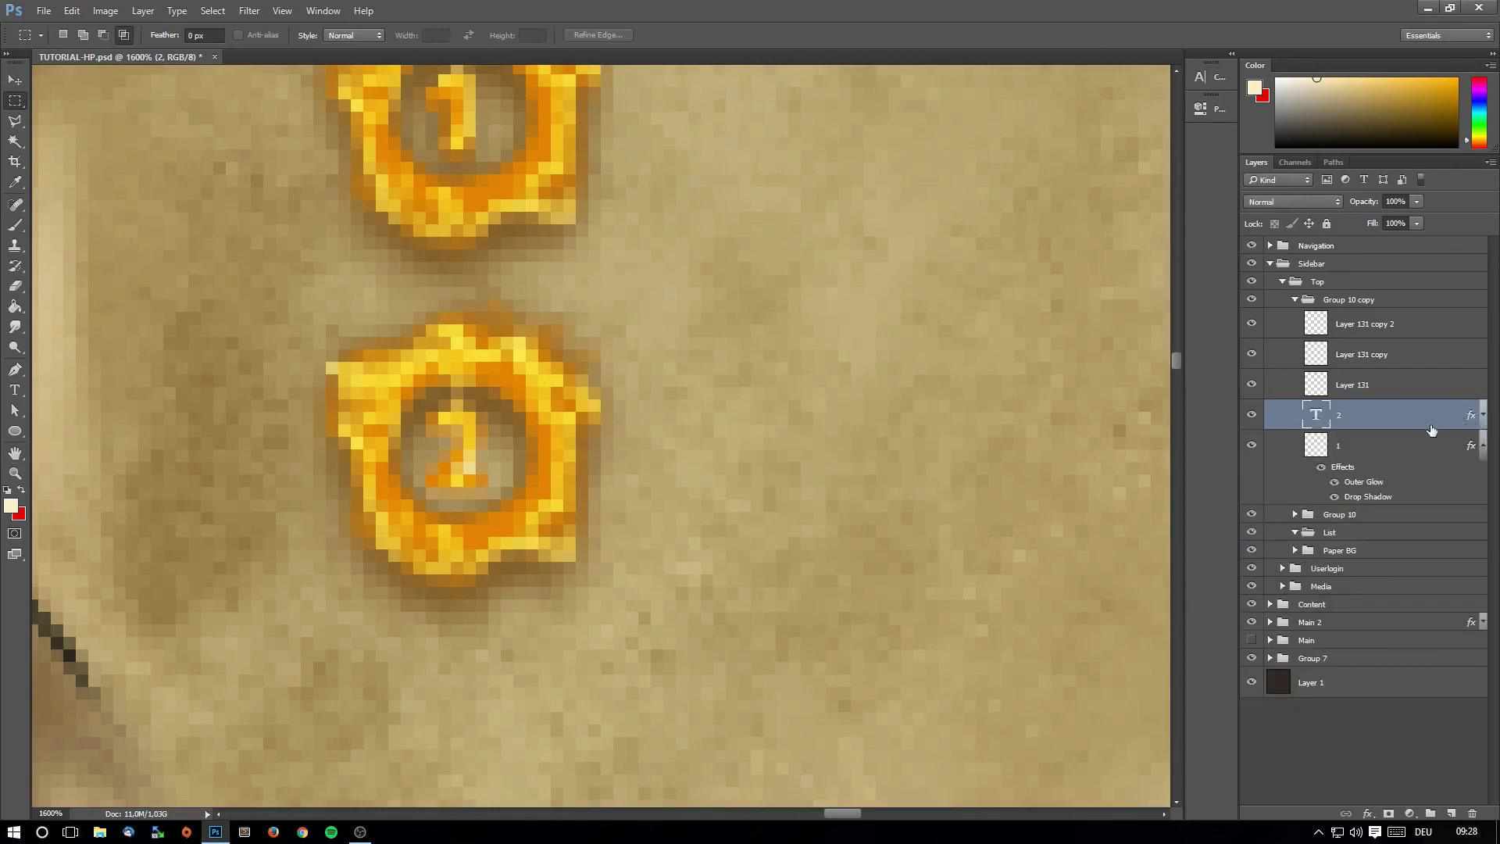
right_click(1376, 448)
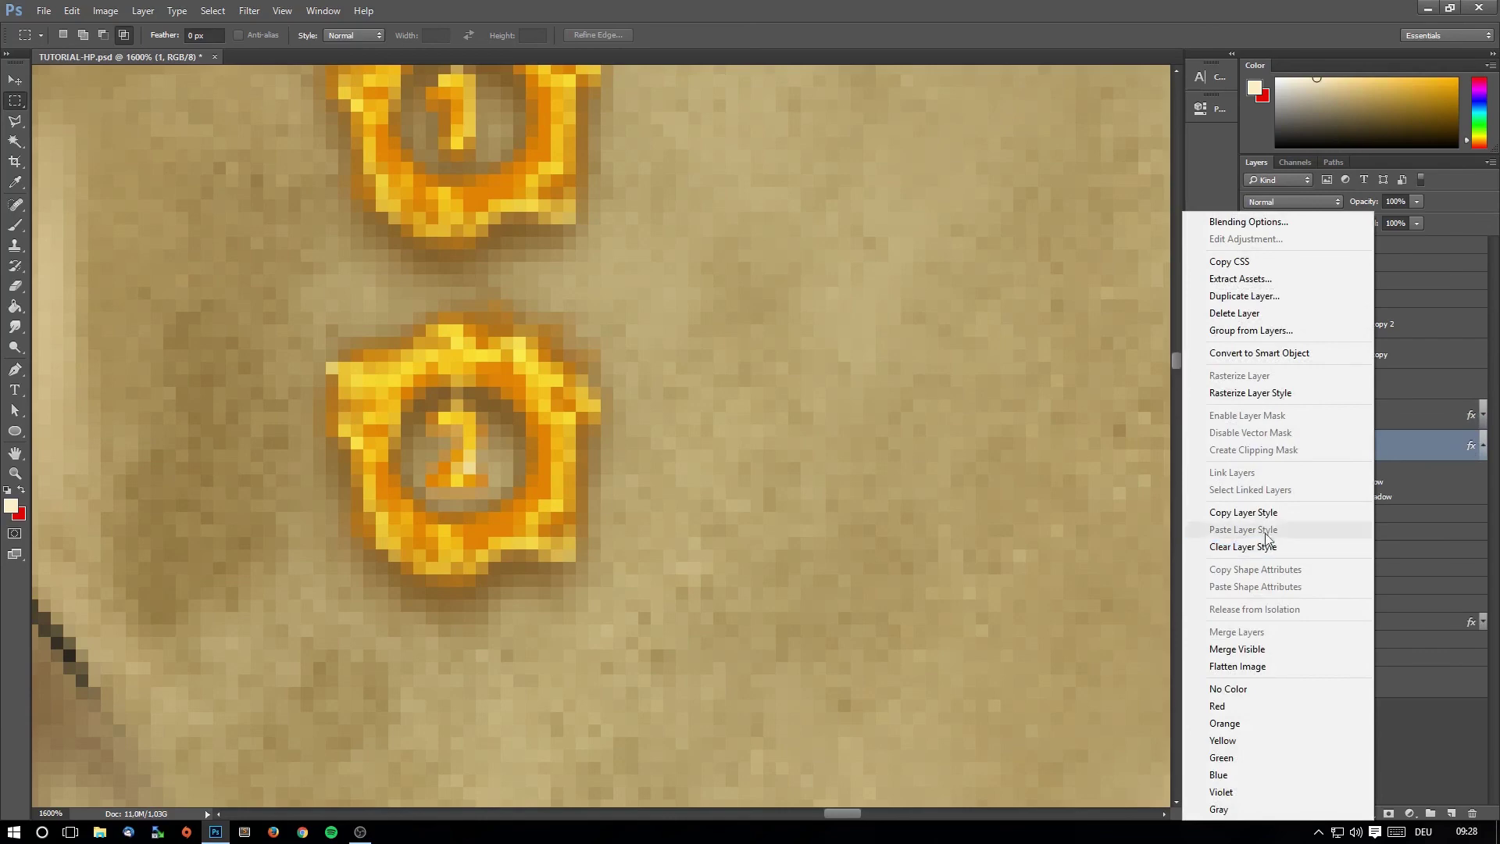
click(1266, 544)
key(ctrl+z)
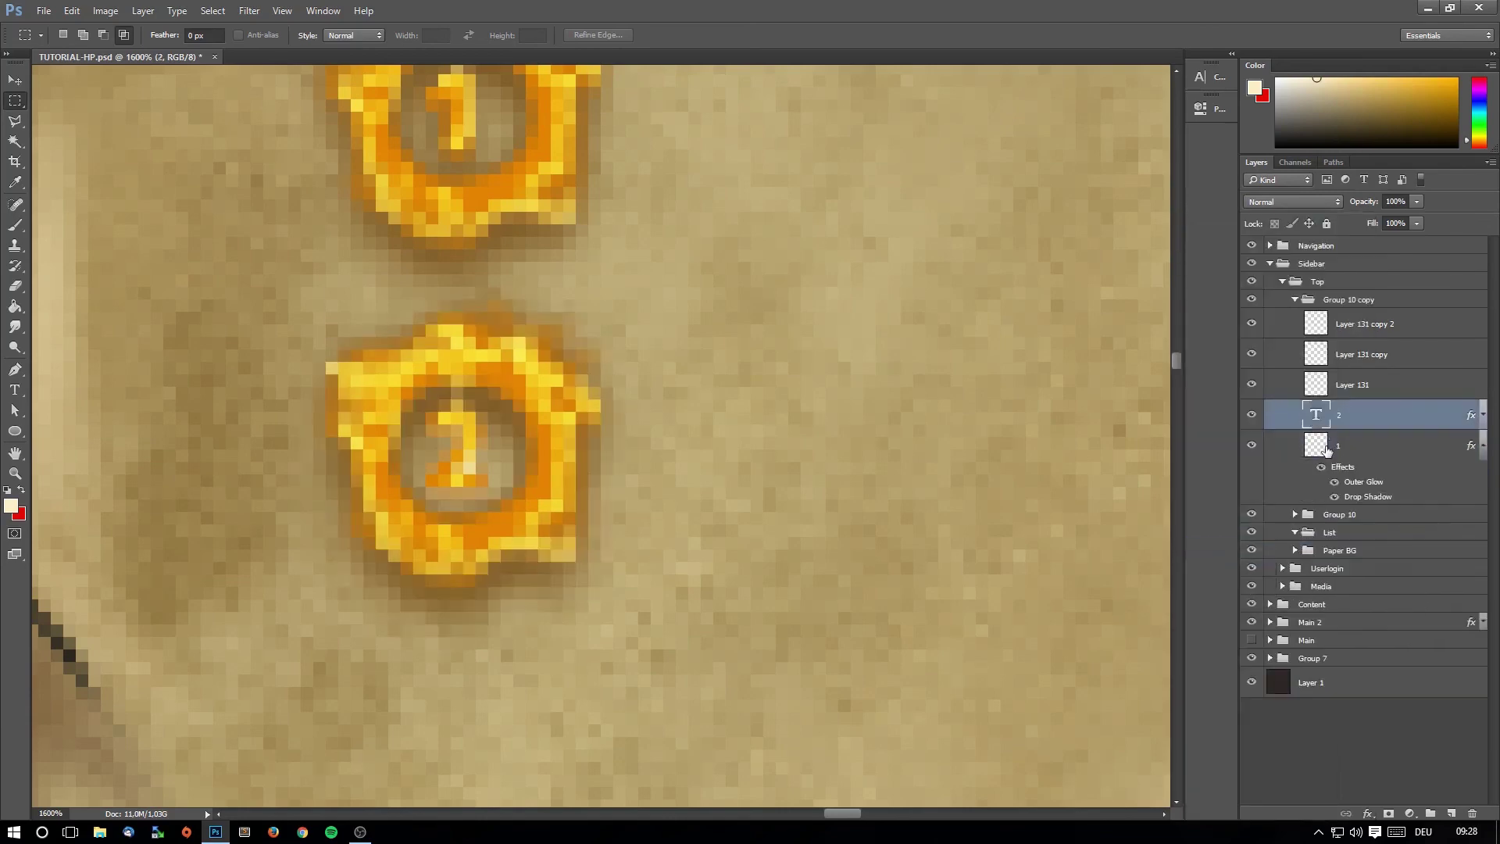
Copy layer 1's outer glow and drop shadow and paste them onto layer 2.
right_click(1437, 452)
click(1316, 514)
click(1360, 415)
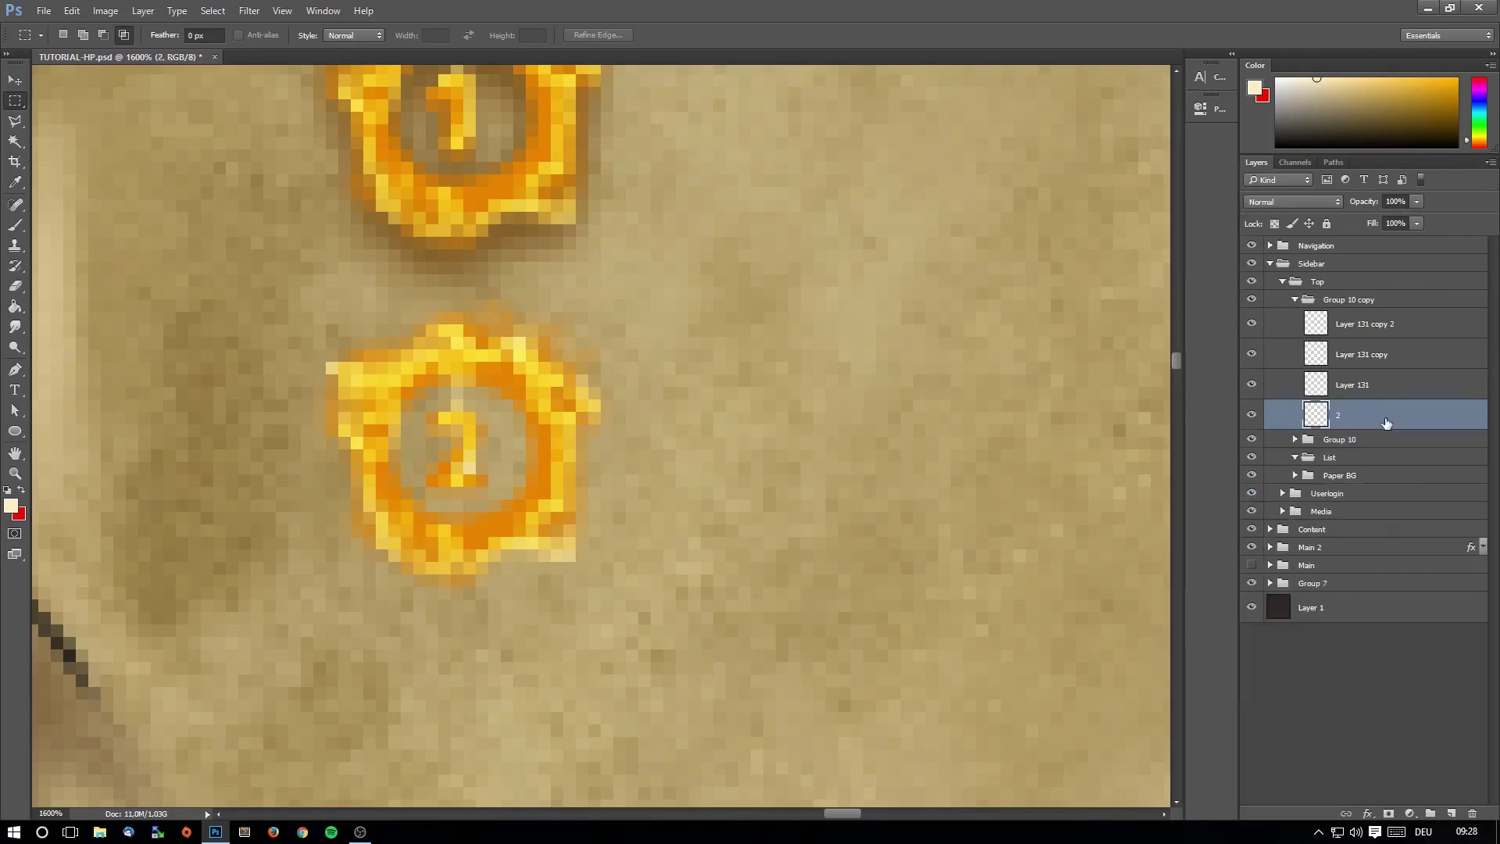
right_click(1384, 415)
click(1254, 530)
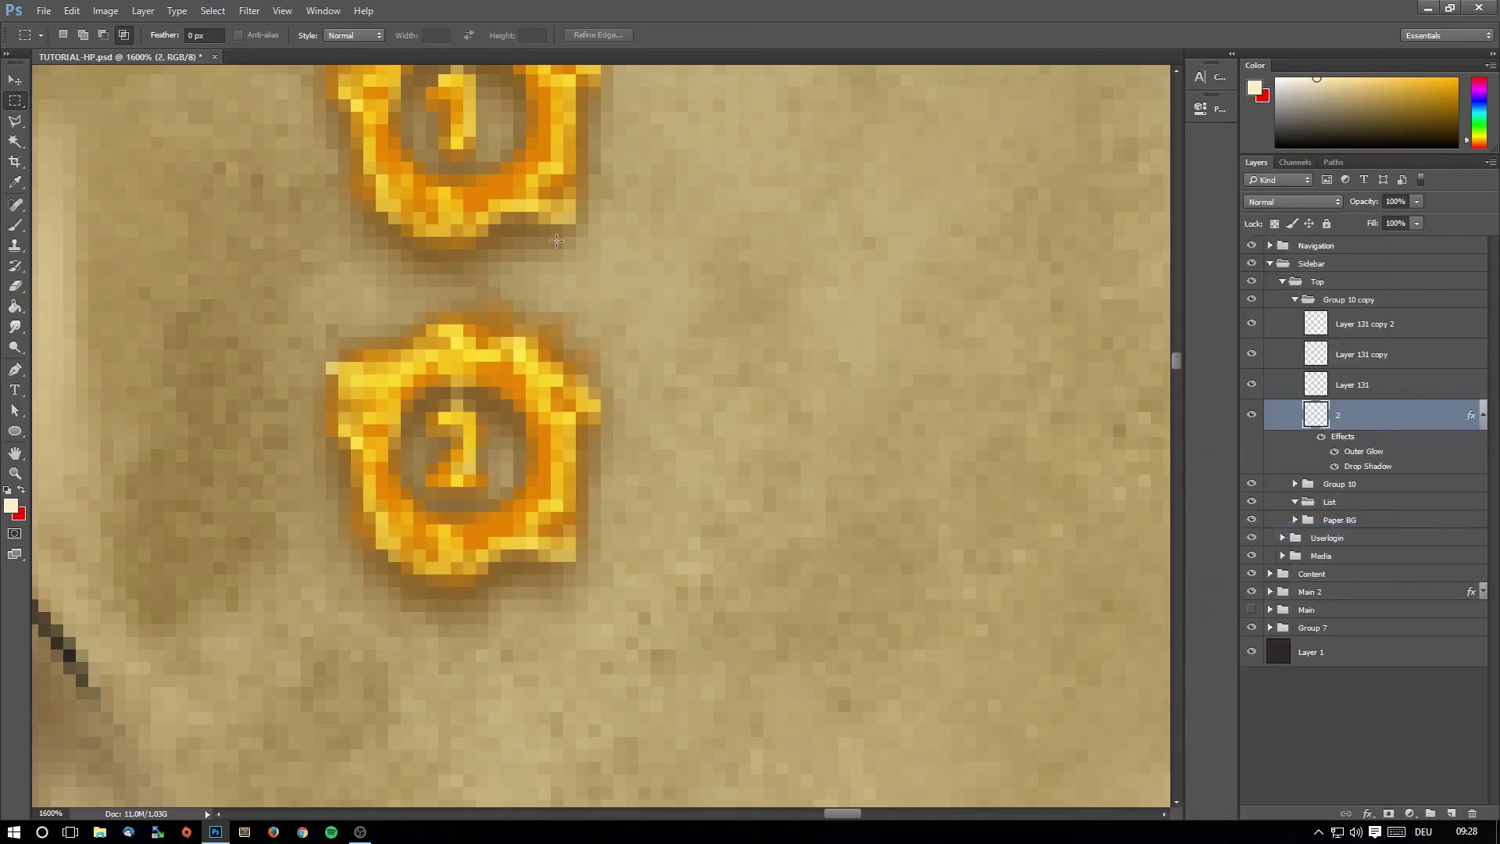
click(105, 11)
Set Hue/Saturation on badge 2 to Hue +168, Saturation -79, Lightness +47.
click(313, 130)
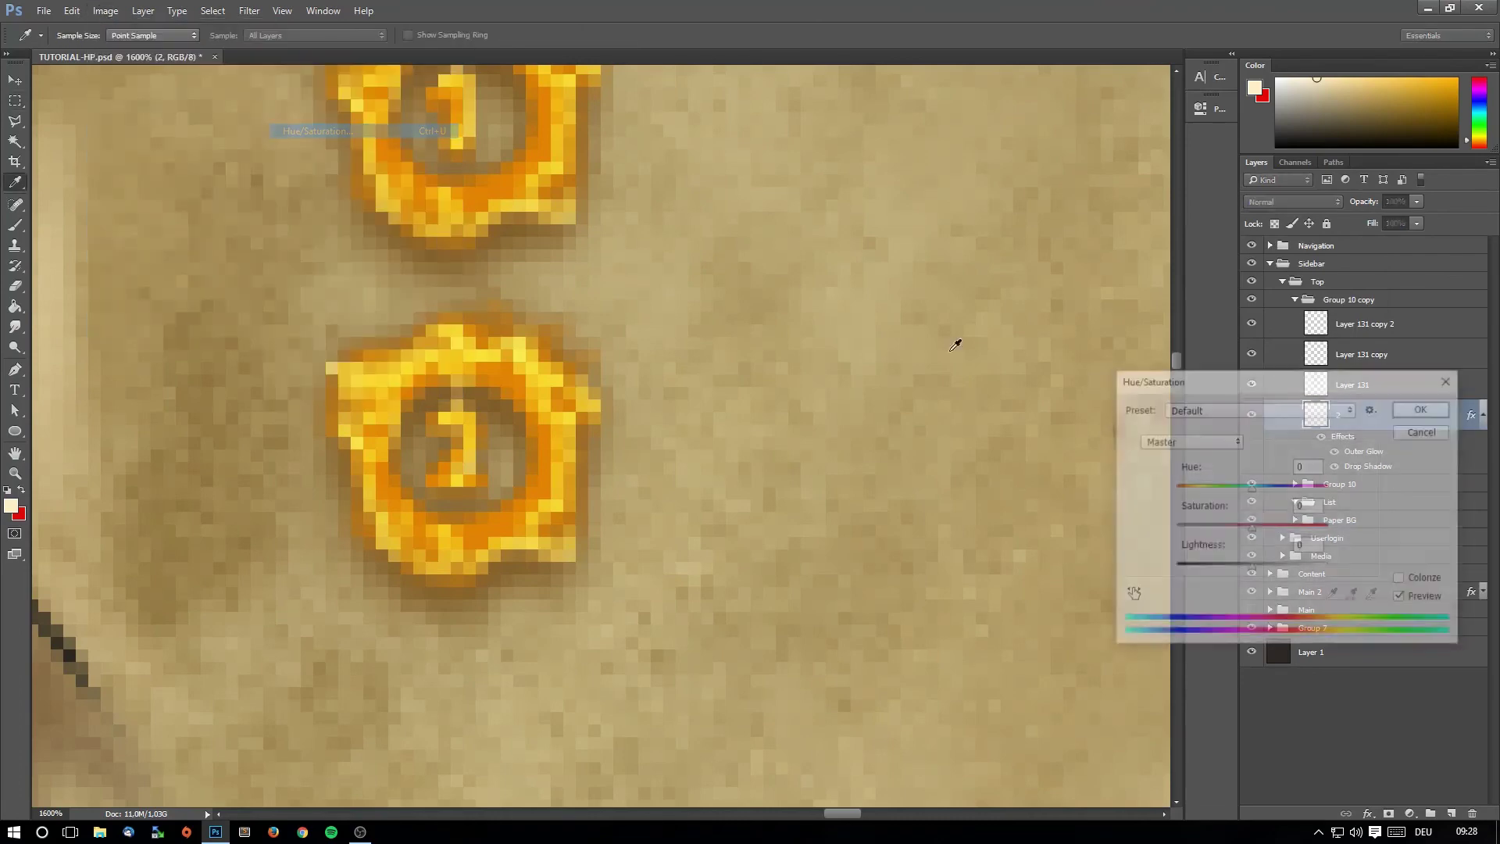
click(1170, 529)
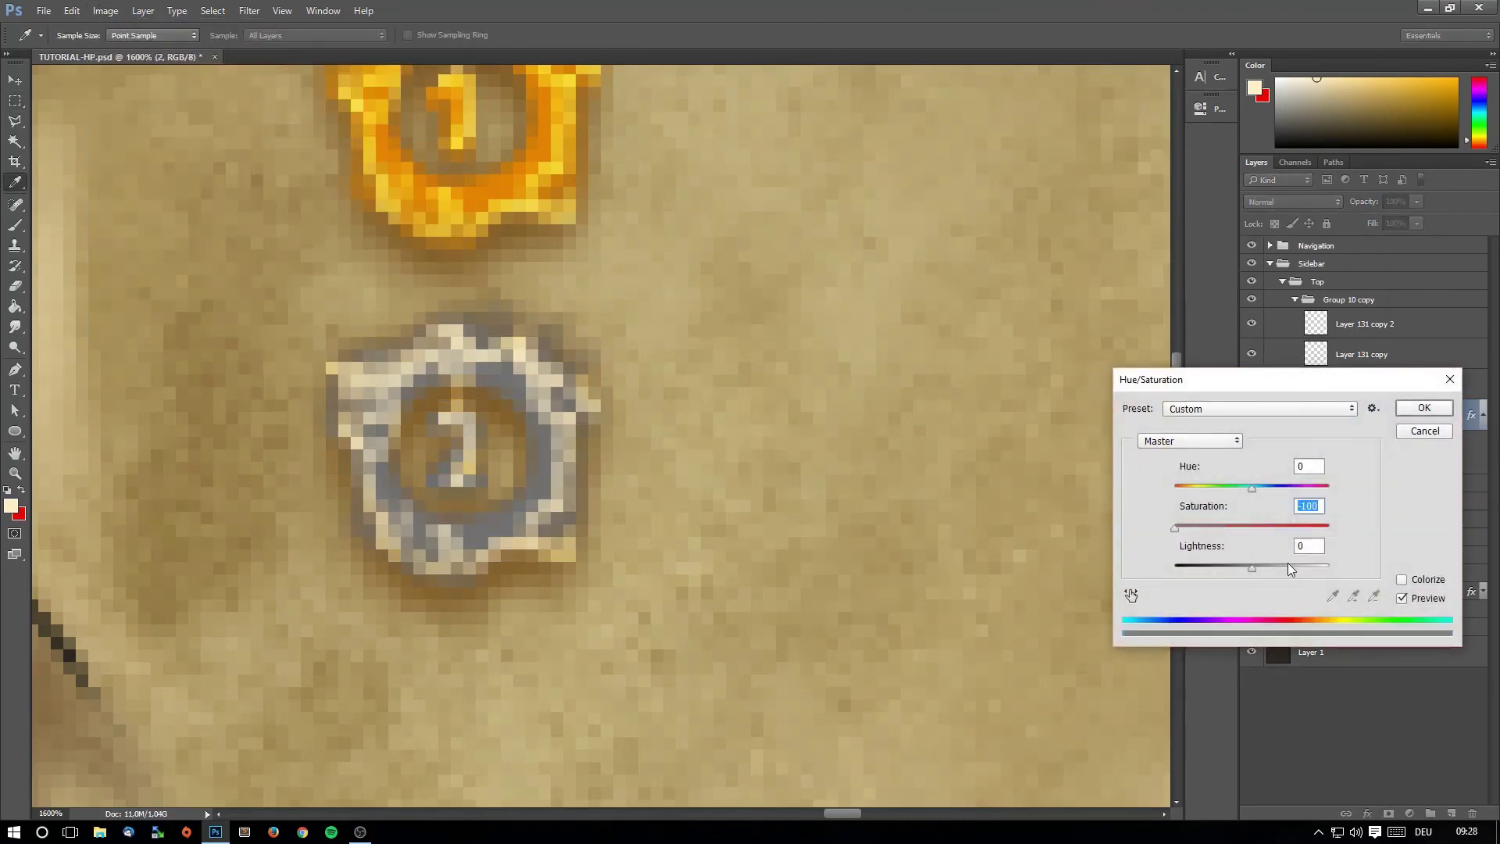
drag(1258, 567, 1288, 565)
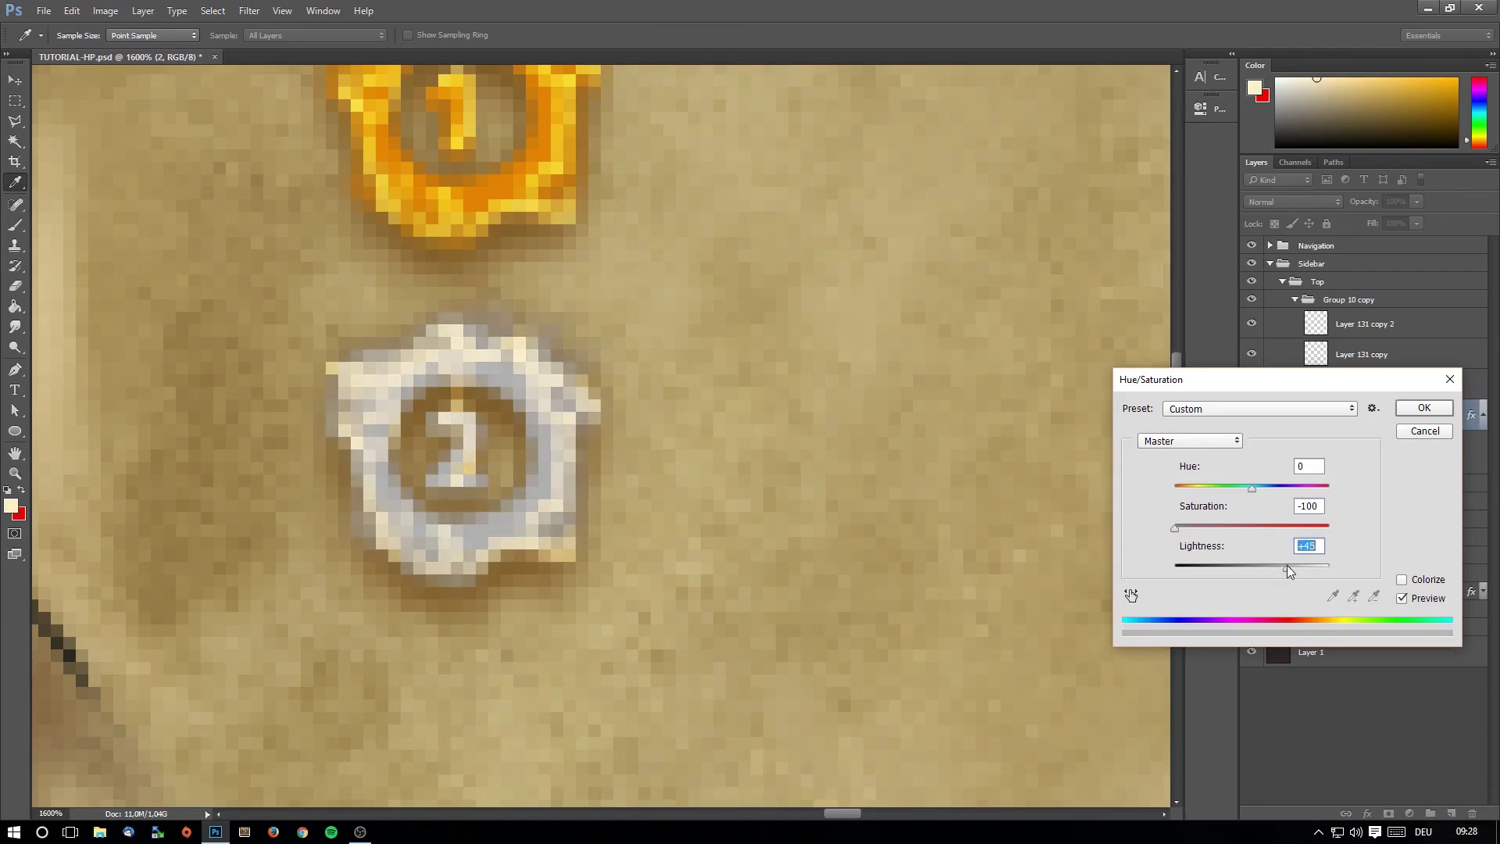
mouse_move(1254, 489)
mouse_down()
mouse_move(1236, 488)
mouse_move(1220, 528)
mouse_move(1290, 495)
mouse_move(1261, 490)
mouse_move(1322, 486)
mouse_up()
drag(1220, 528, 1194, 532)
click(1423, 408)
Zoom out to check the whole sidebar, then zoom back in on the two badges.
click(21, 477)
alt+click(453, 258)
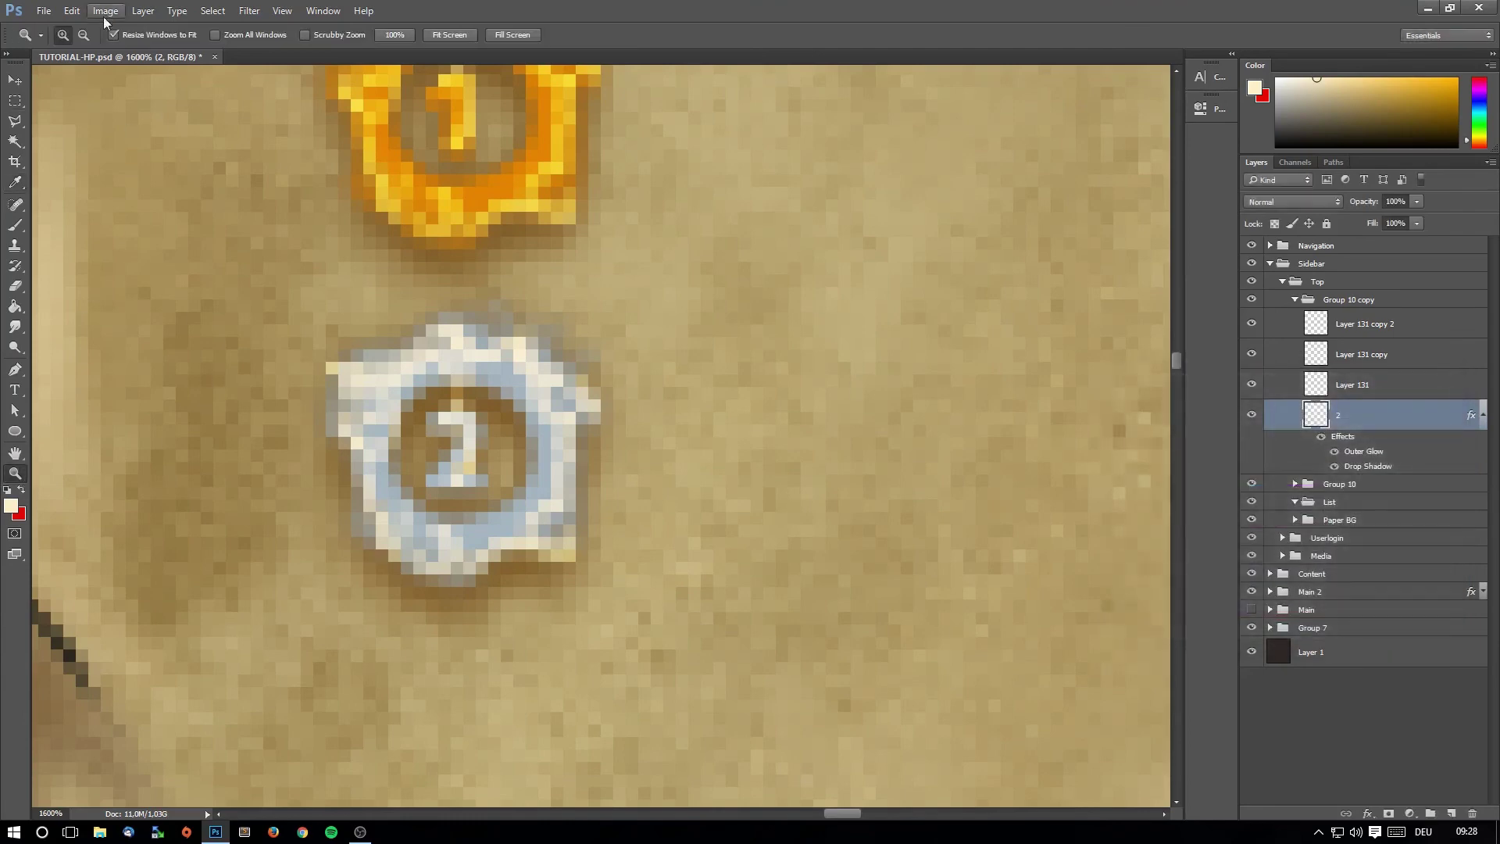
alt+click(453, 258)
alt+click(453, 258)
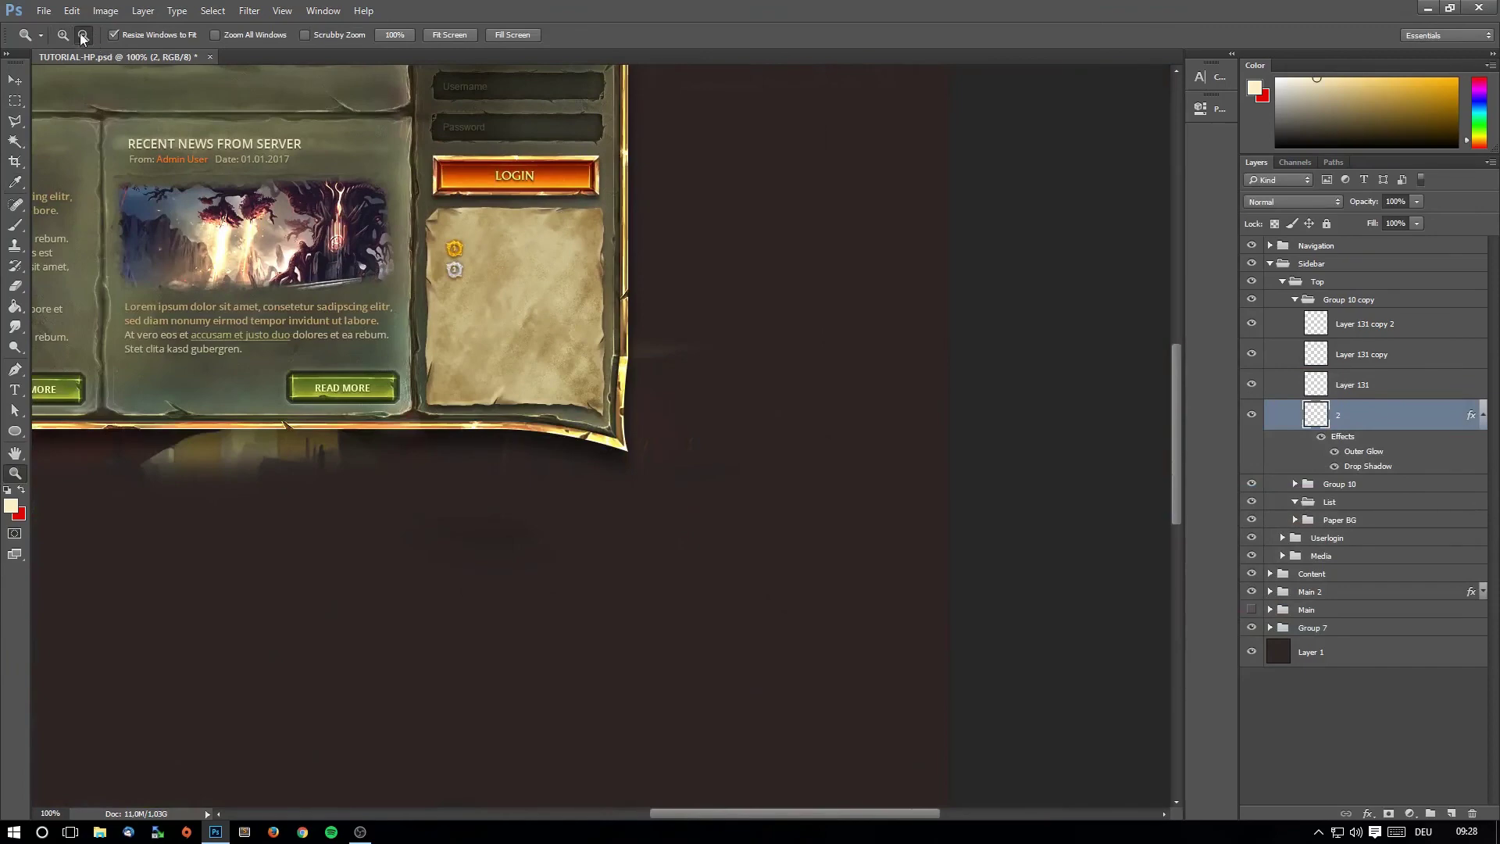
click(450, 243)
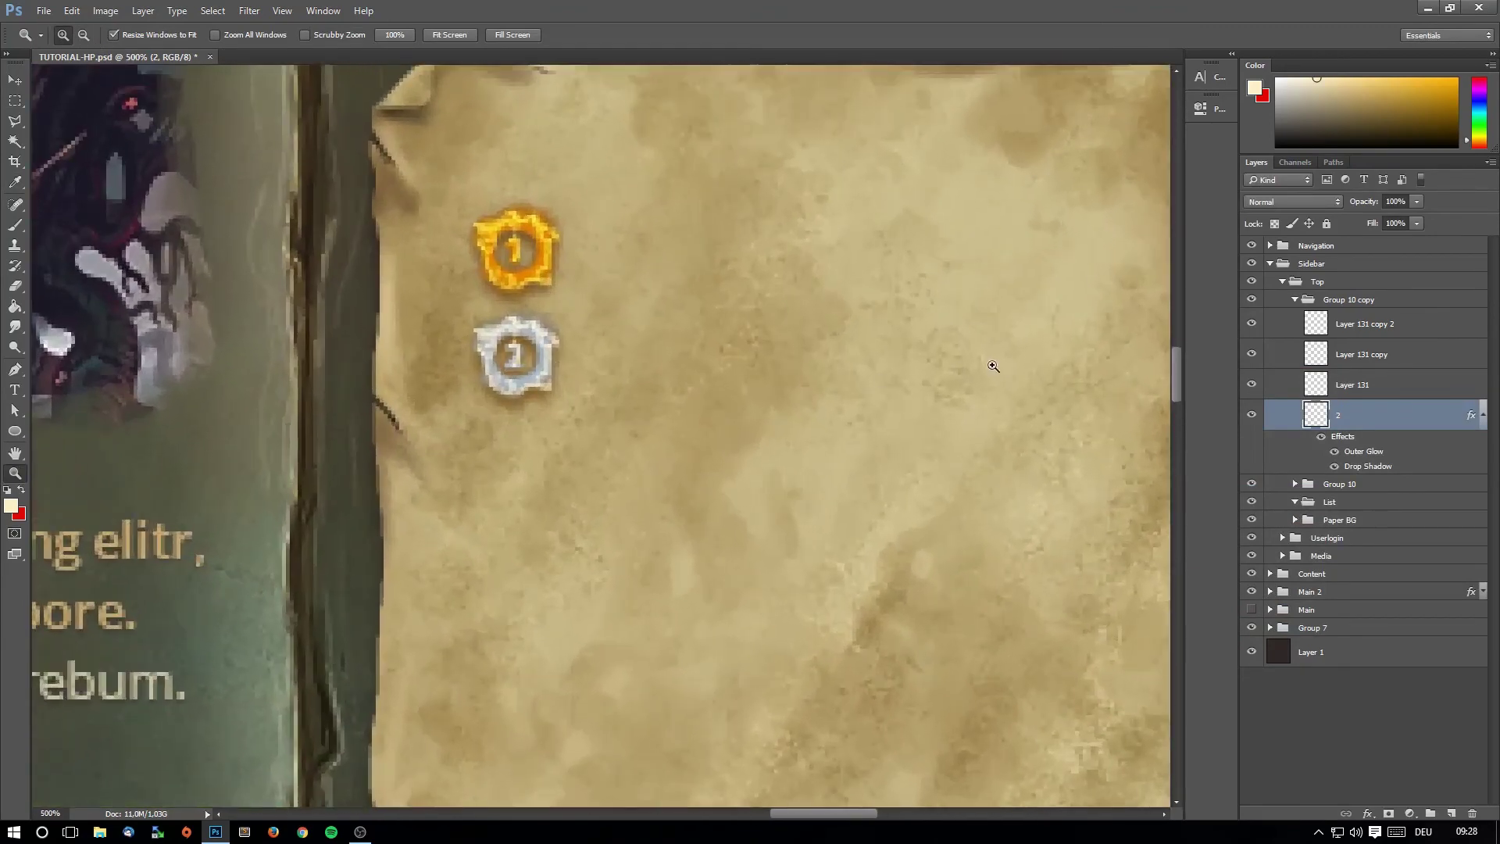
click(993, 366)
Rename Group 10 copy to 'Silver' and Group 10 to 'Gold', fixing a typo.
click(1315, 304)
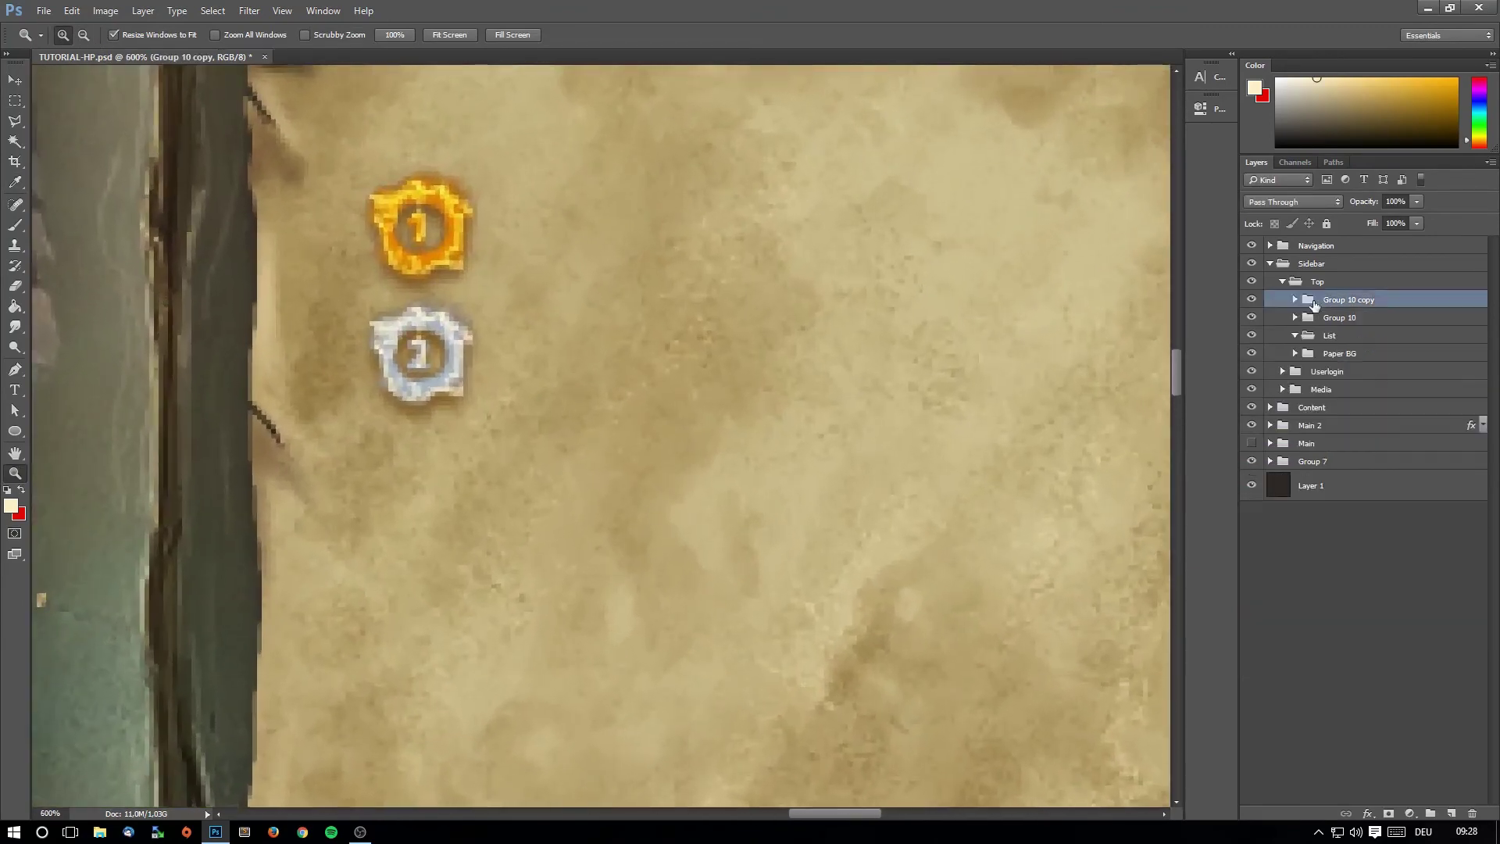
double_click(1350, 300)
text(Silve)
text(r)
key(Return)
double_click(1338, 316)
text(G)
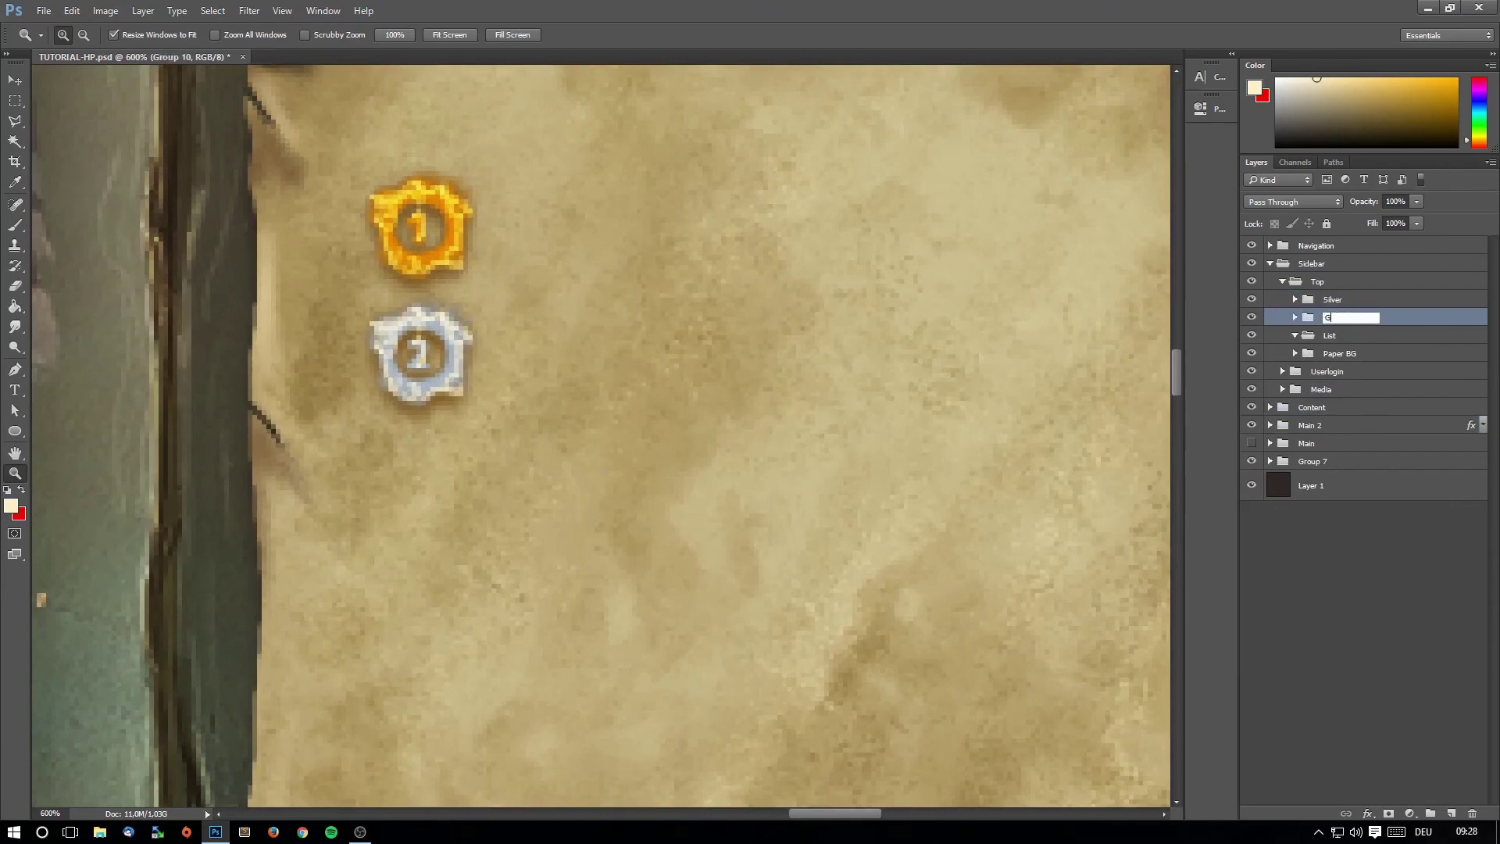
text(olod)
key(Return)
double_click(1337, 319)
text(G)
text(old)
key(Return)
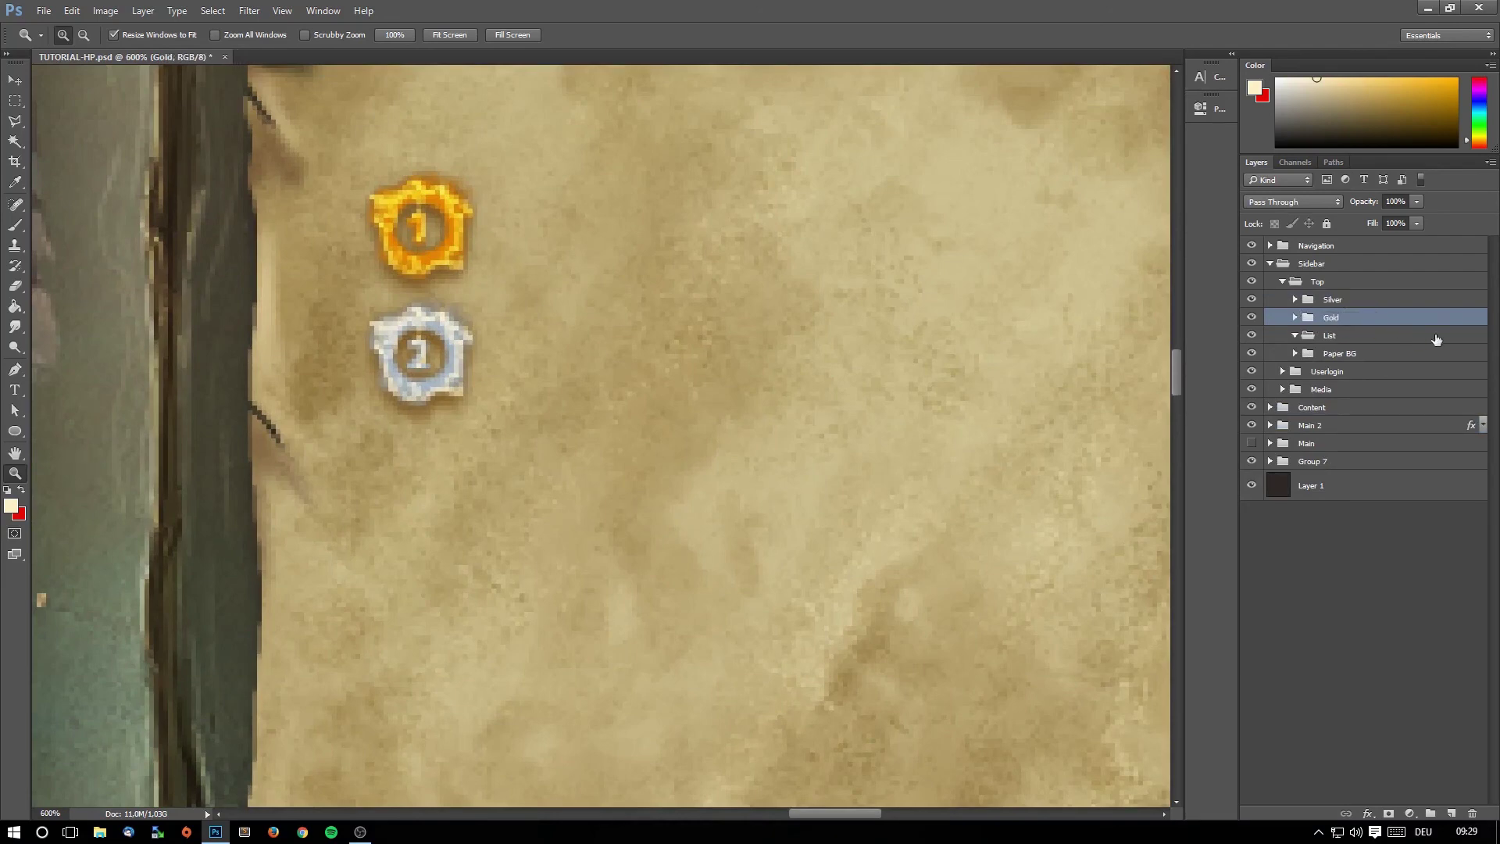
right_click(1337, 300)
Duplicate the Silver group and move the copy below the silver badge.
click(1372, 367)
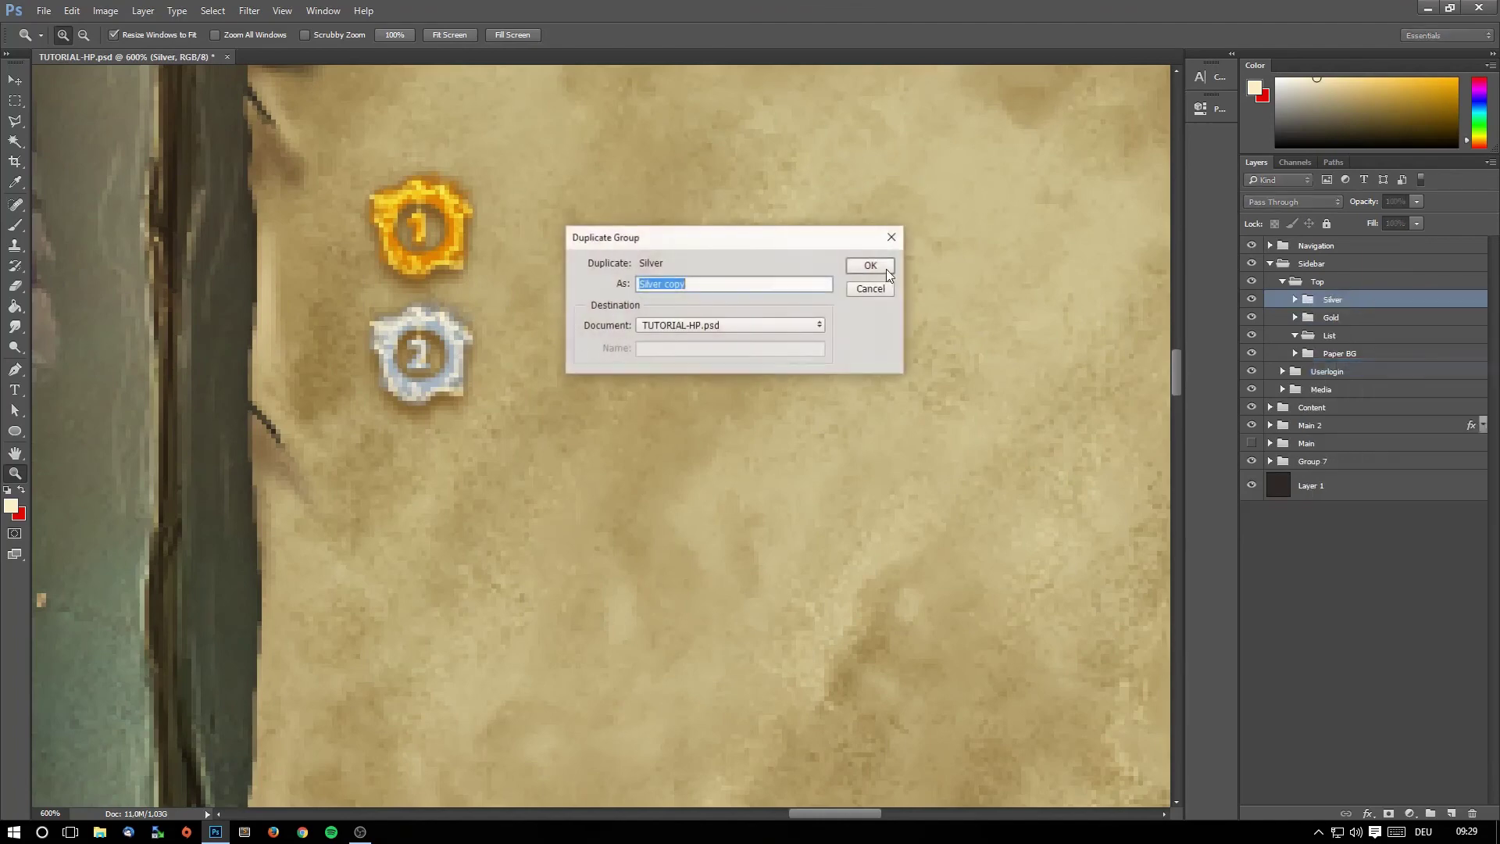
key(Return)
click(14, 80)
drag(498, 343, 498, 470)
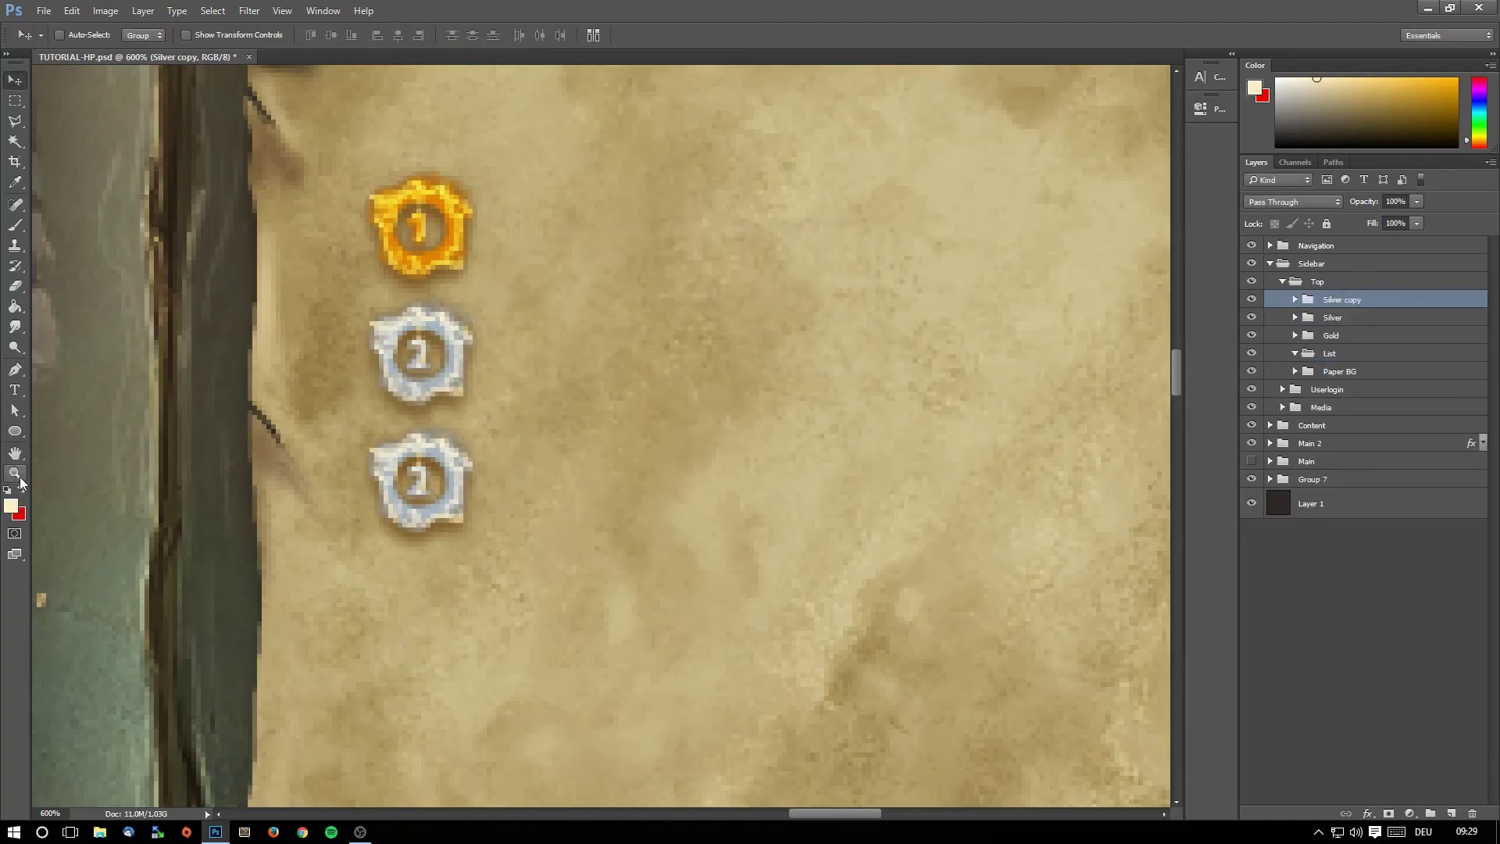
click(15, 472)
click(405, 485)
click(405, 486)
In the copy, hide the upper layers, copy layer 2's style, erase the 2, and add a new layer.
click(1295, 299)
drag(1251, 323, 1251, 391)
right_click(1403, 422)
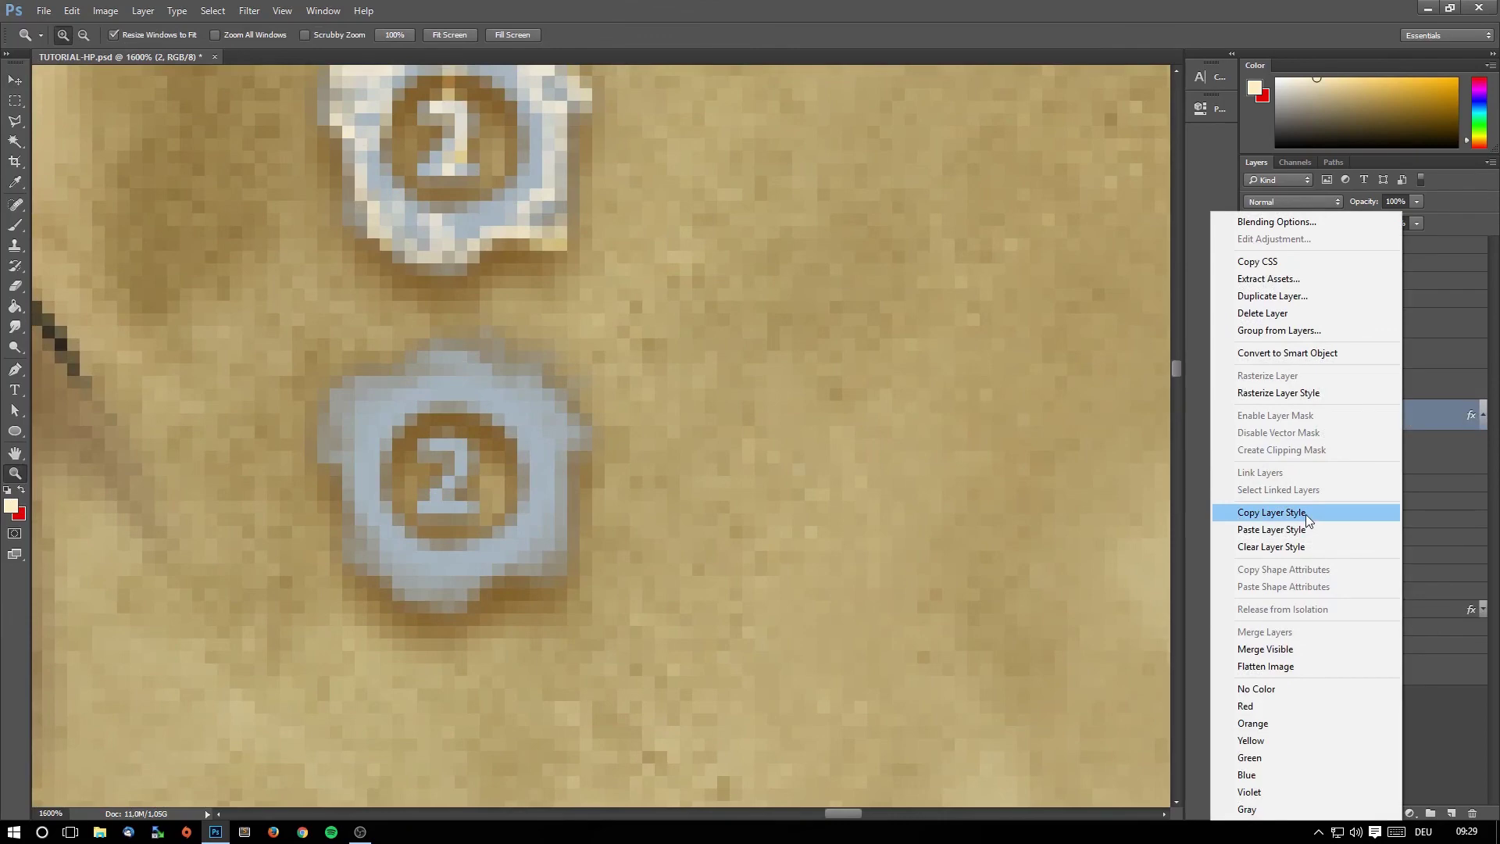
click(1305, 514)
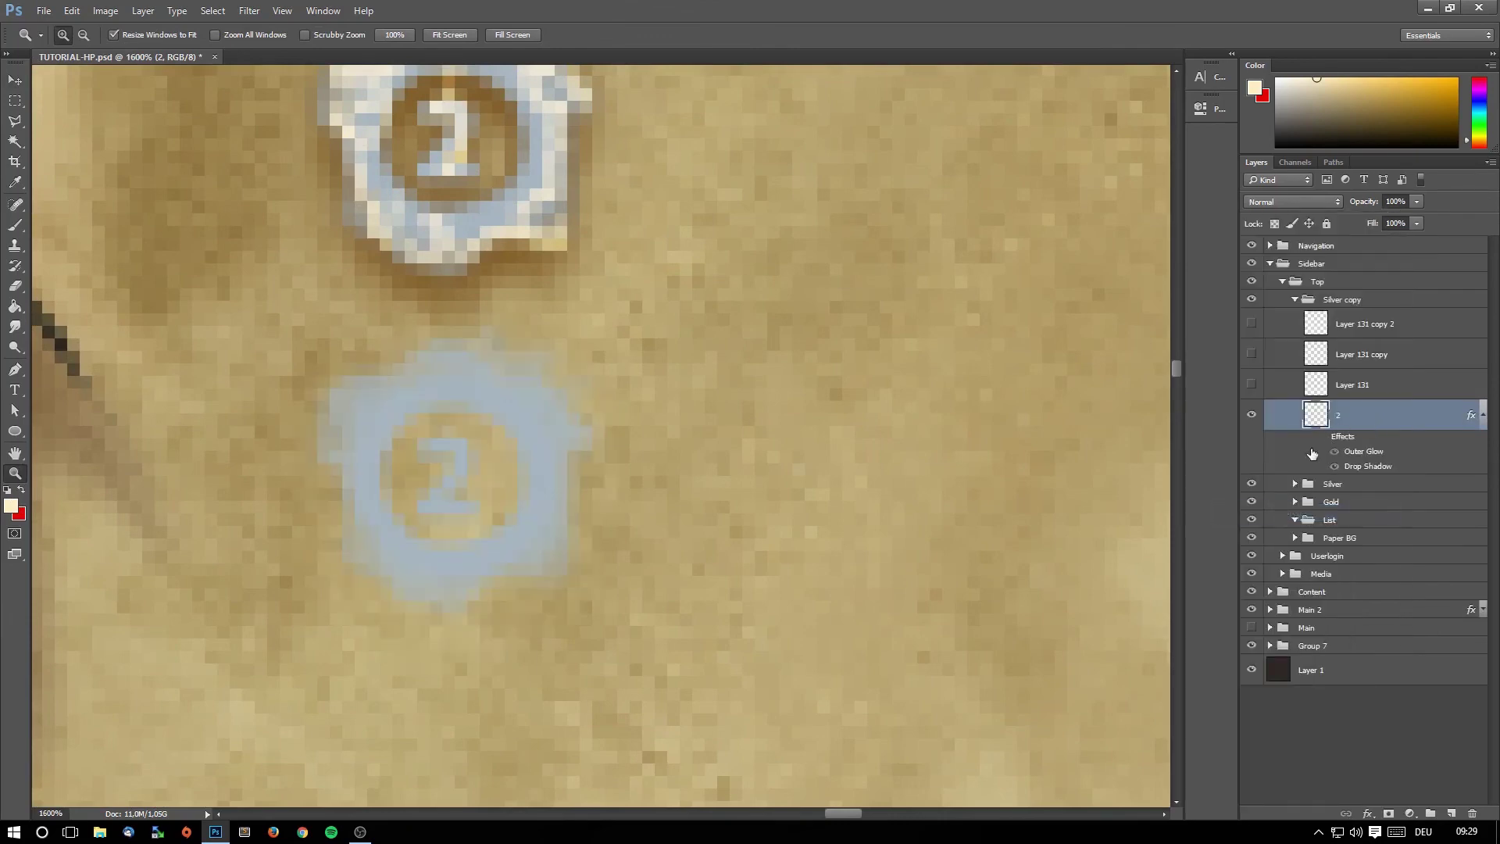
key(e)
click(457, 472)
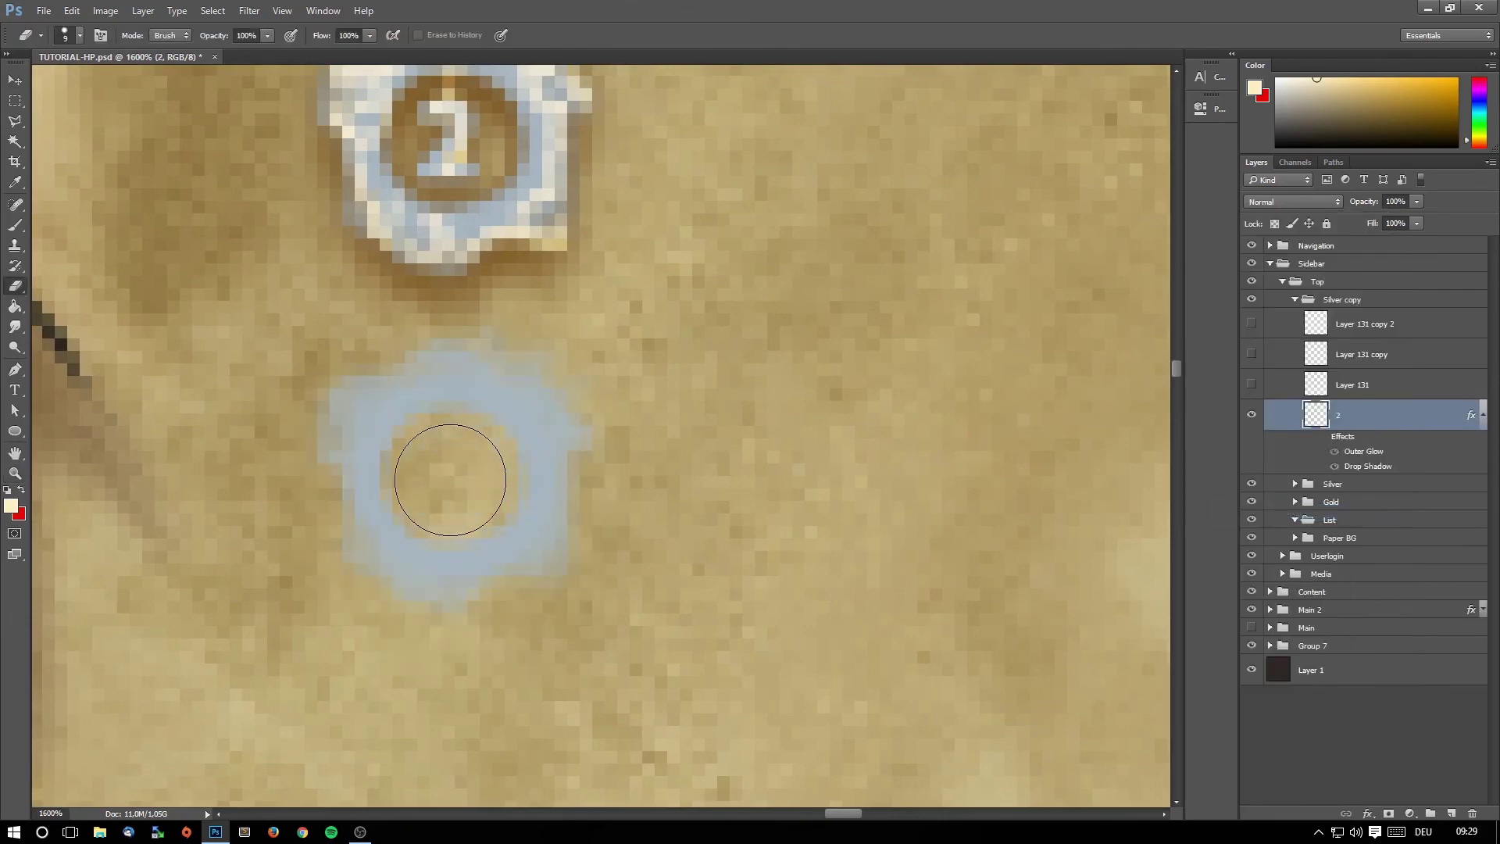
click(1451, 813)
key(t)
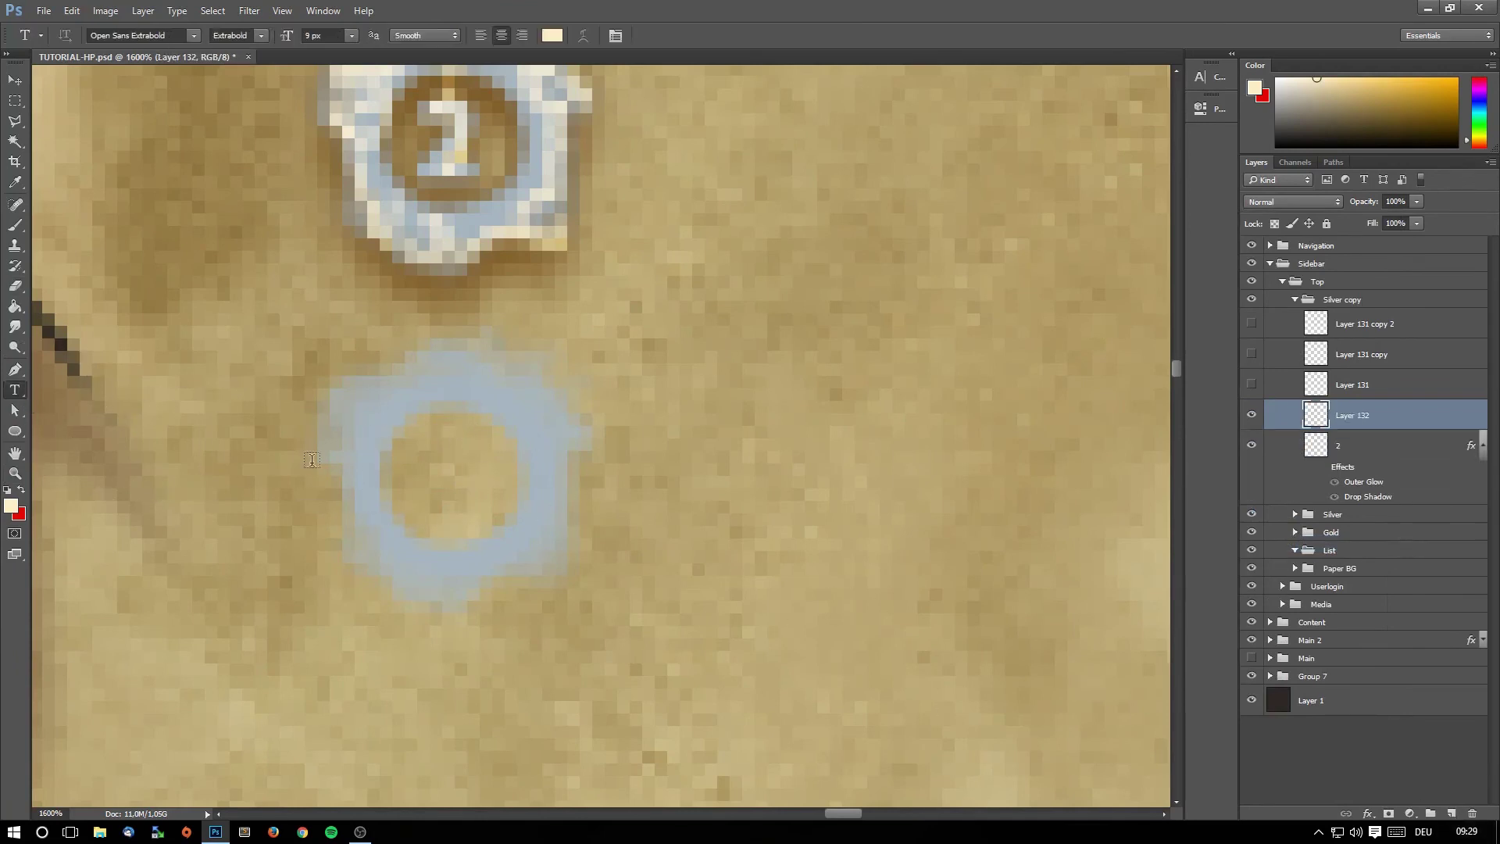
Sample the badge's light blue-grey as the text colour and place a number in the third badge.
click(10, 506)
click(517, 398)
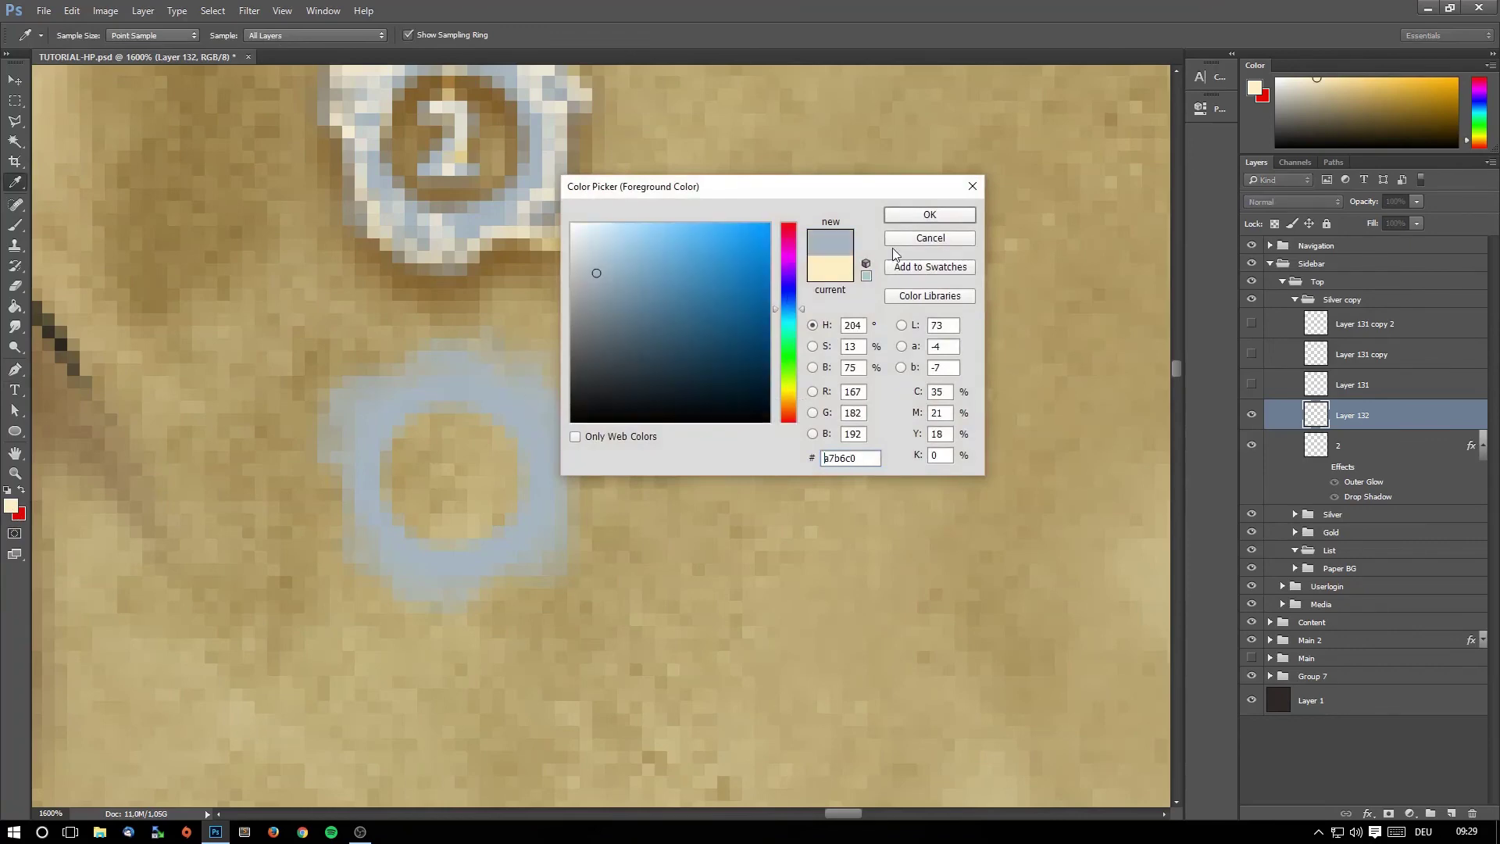
click(928, 219)
click(448, 478)
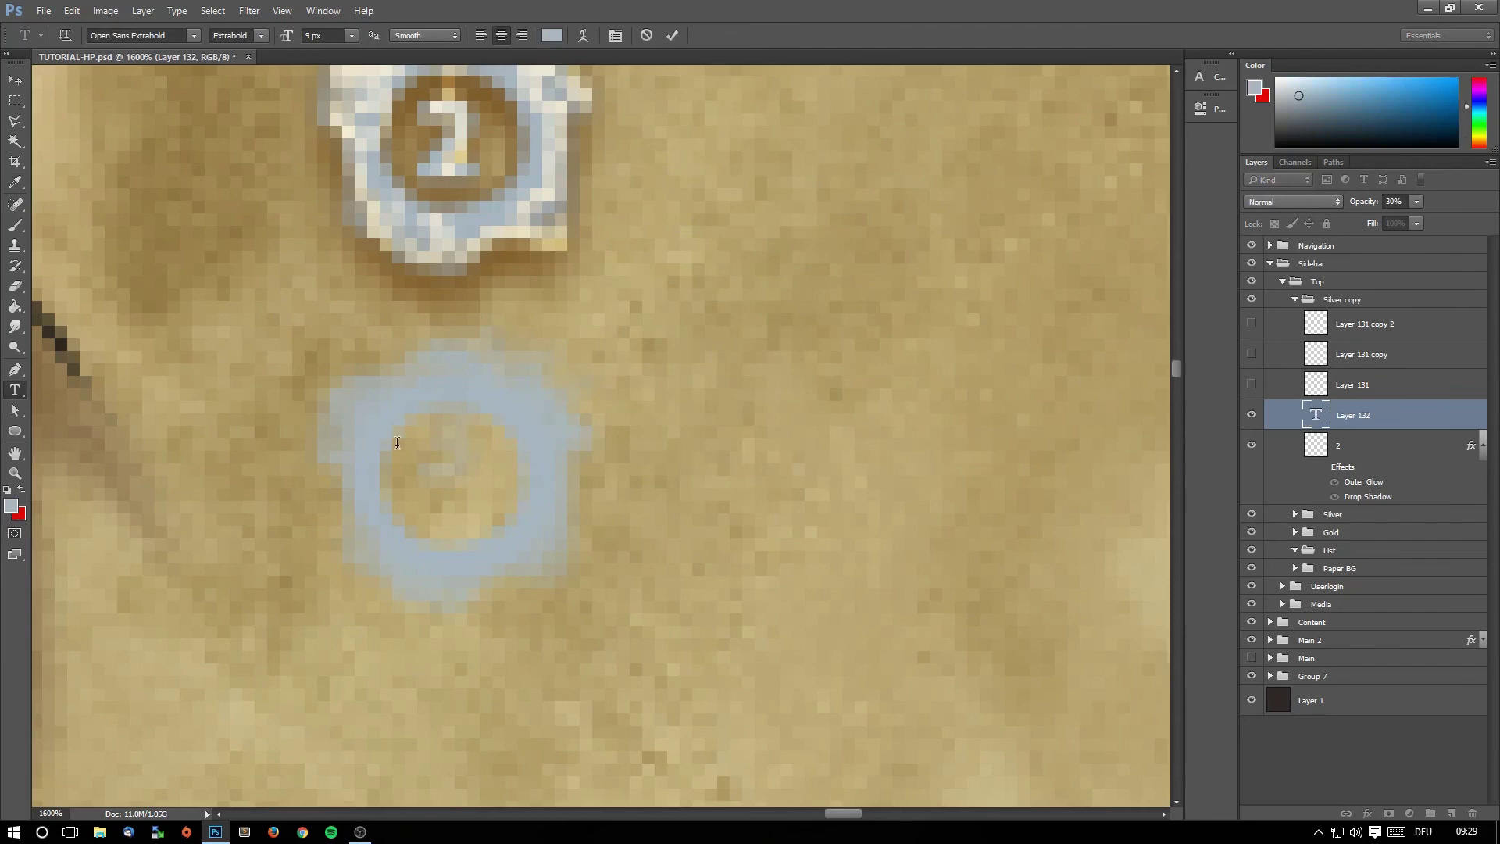
click(15, 79)
key(Down)
key(Down)
key(Down)
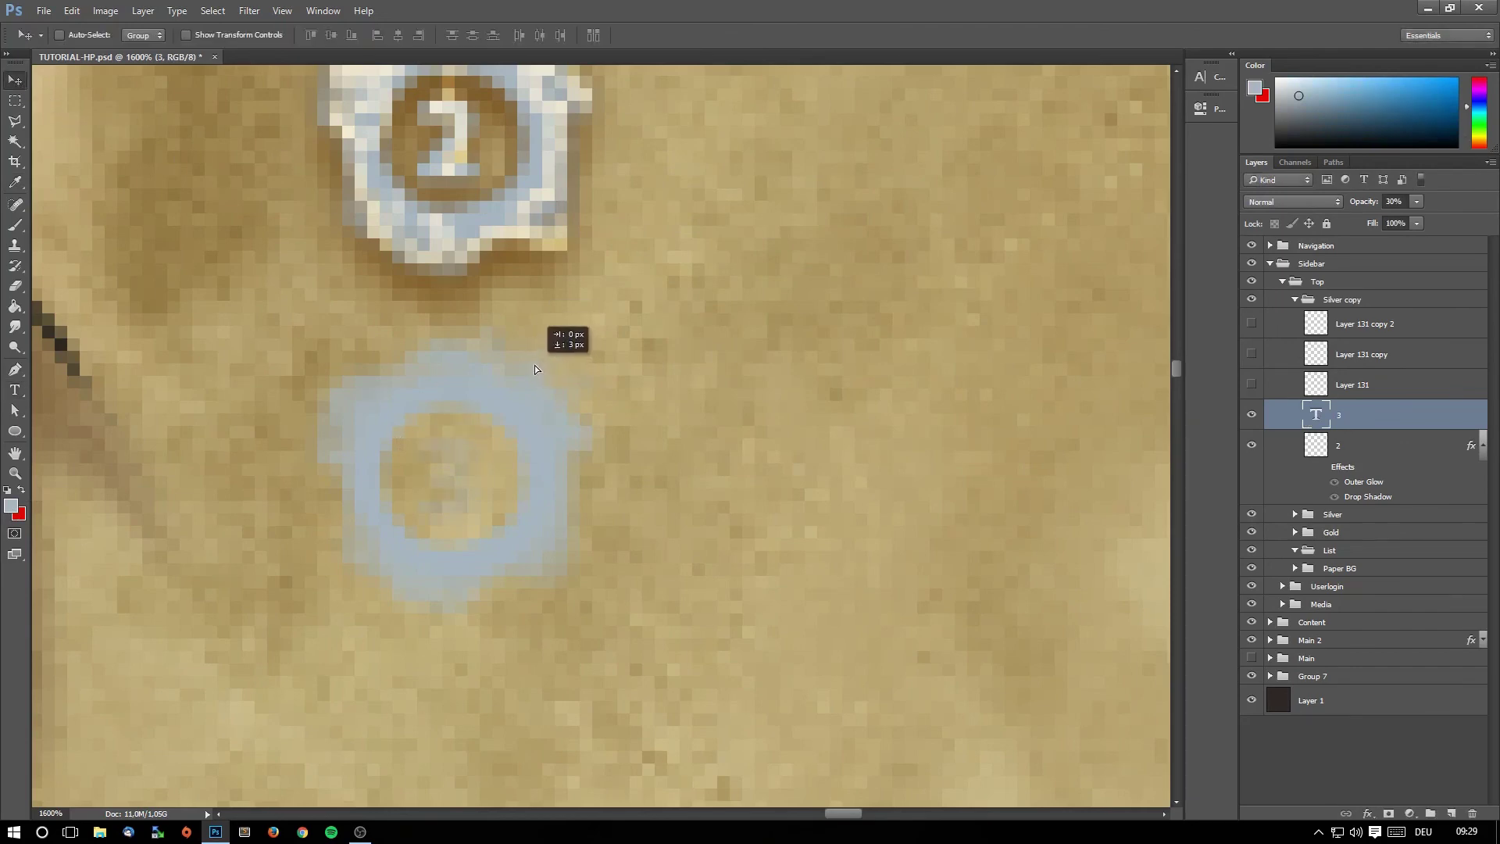
Type the number 3 beside the badge, removing the extra digits.
click(15, 390)
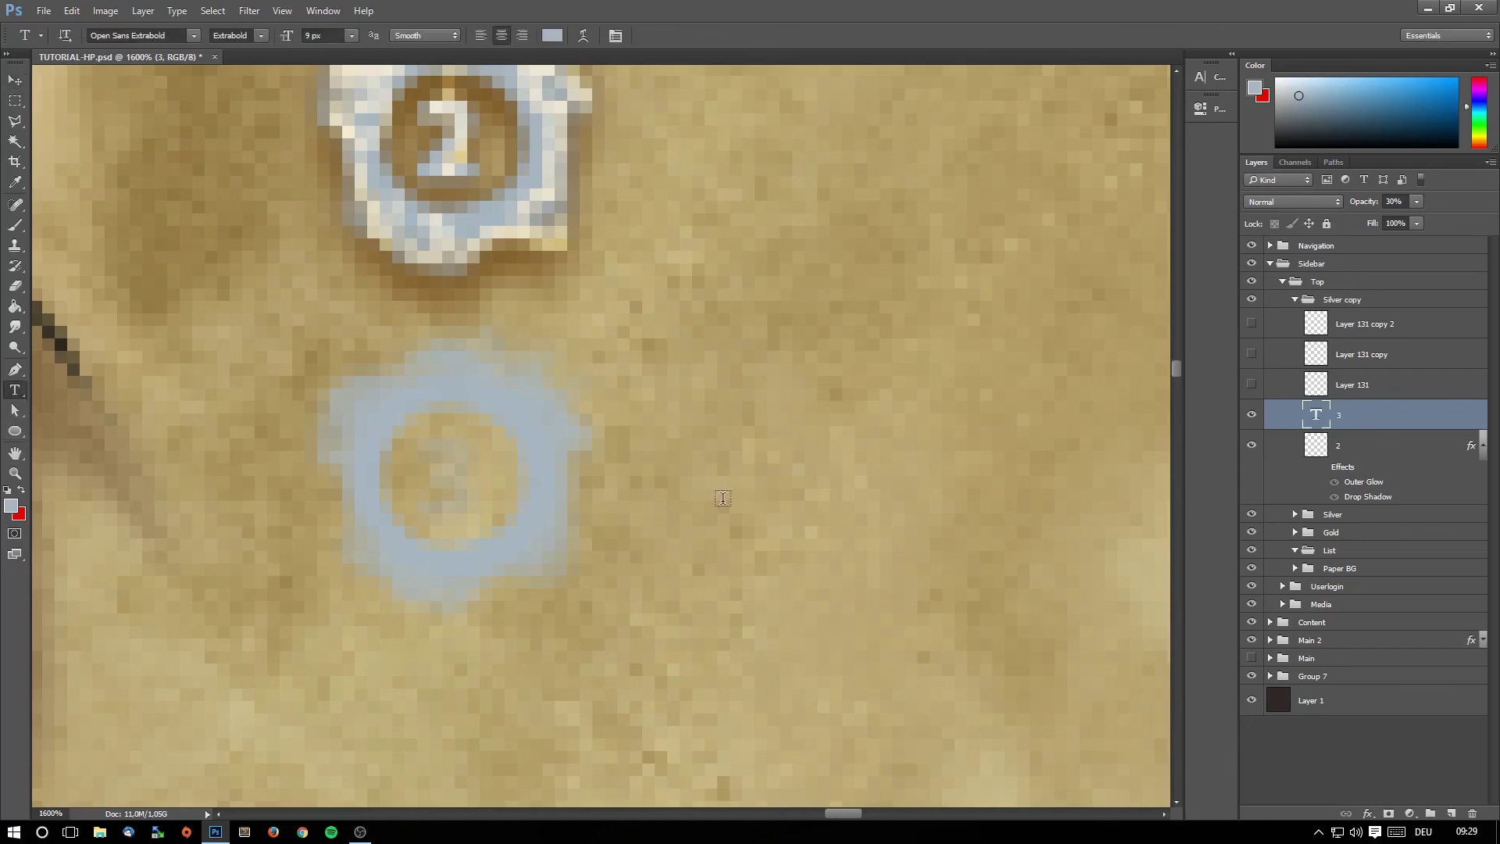
click(722, 497)
text(213)
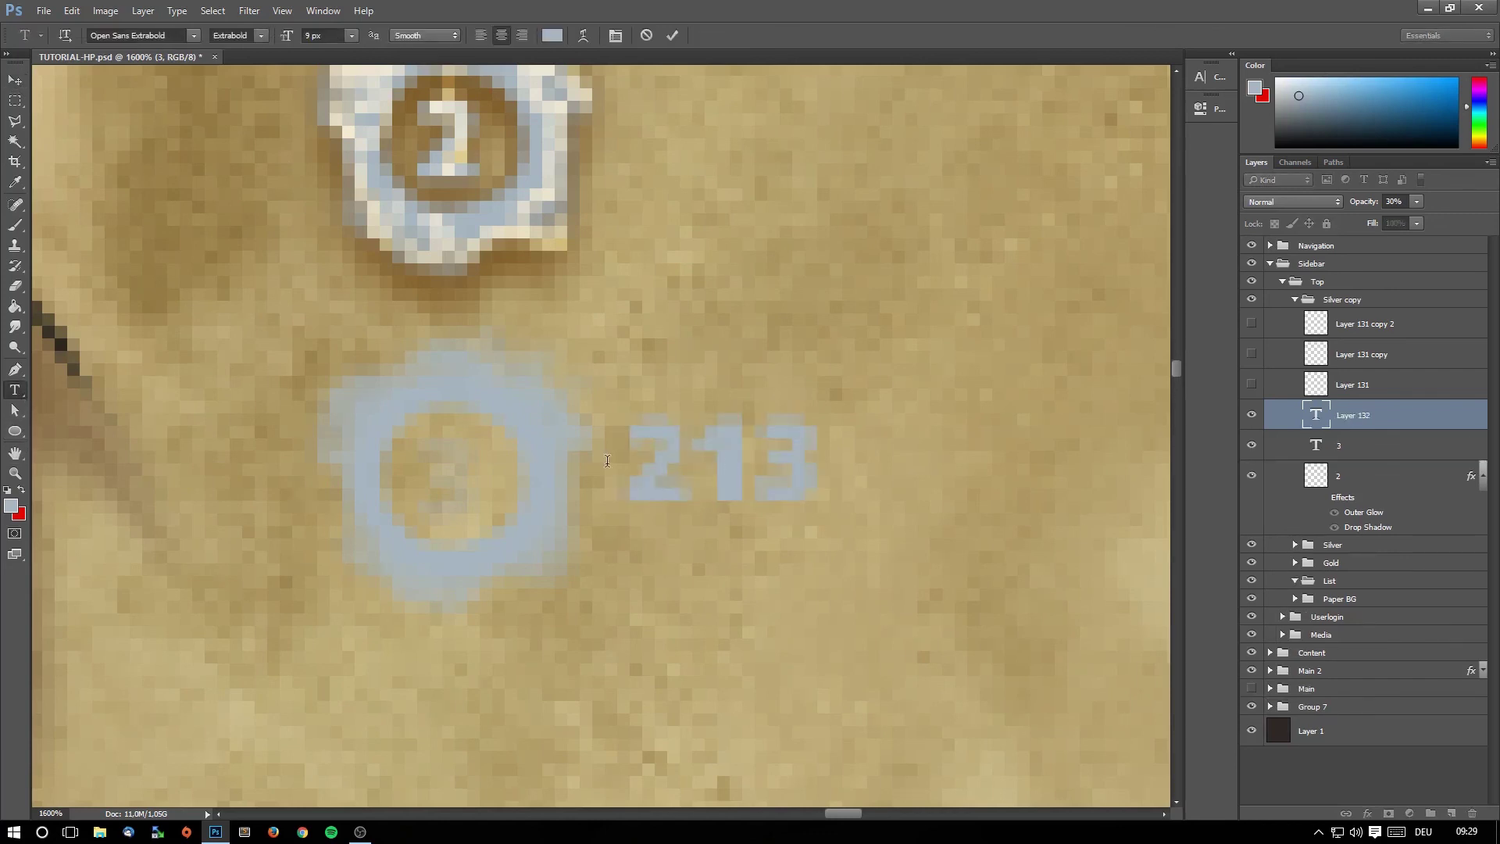
key(BackSpace)
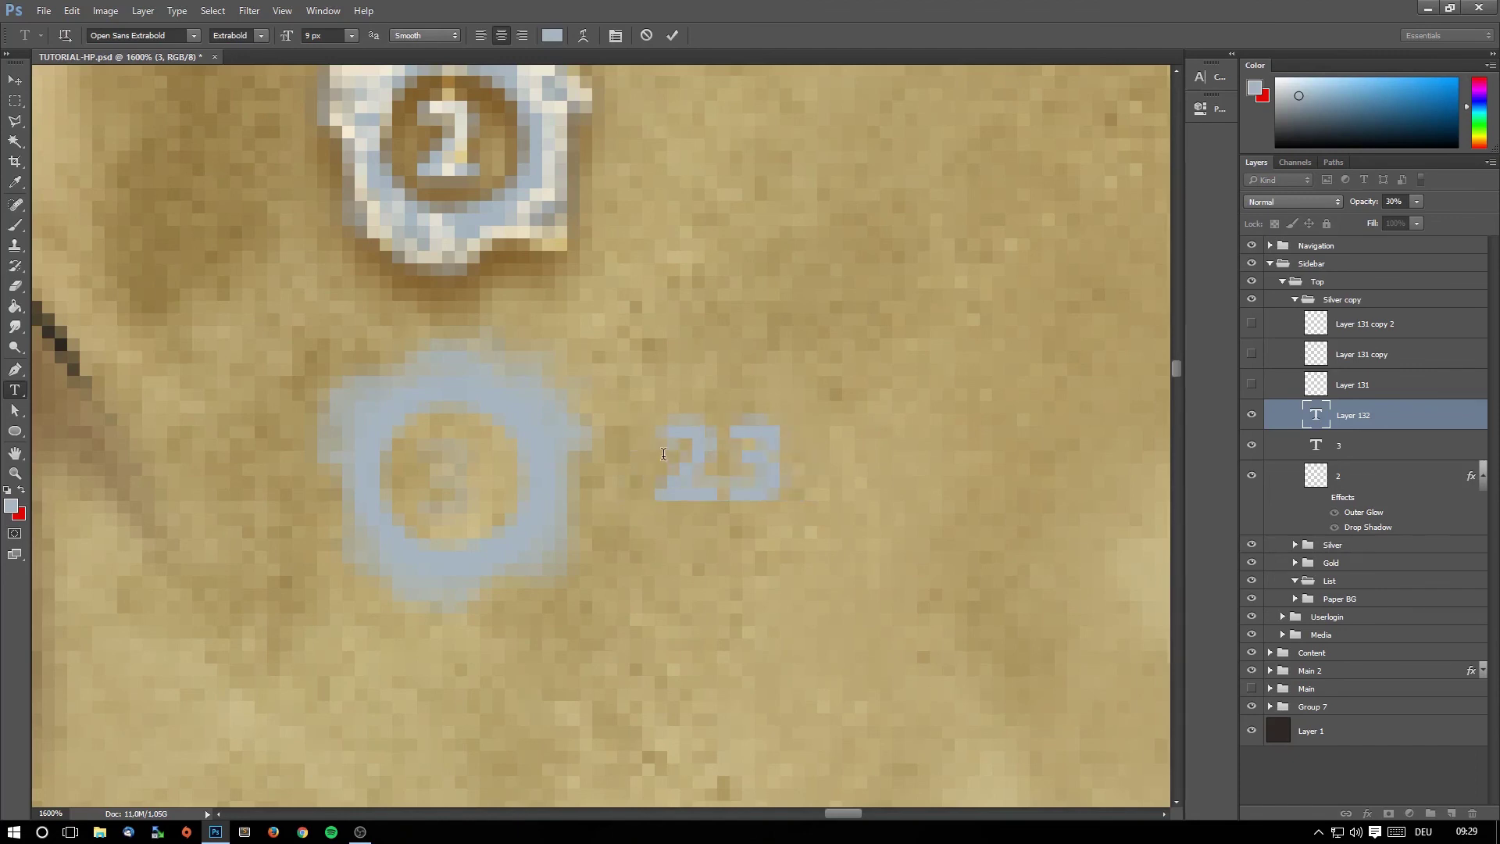
key(BackSpace)
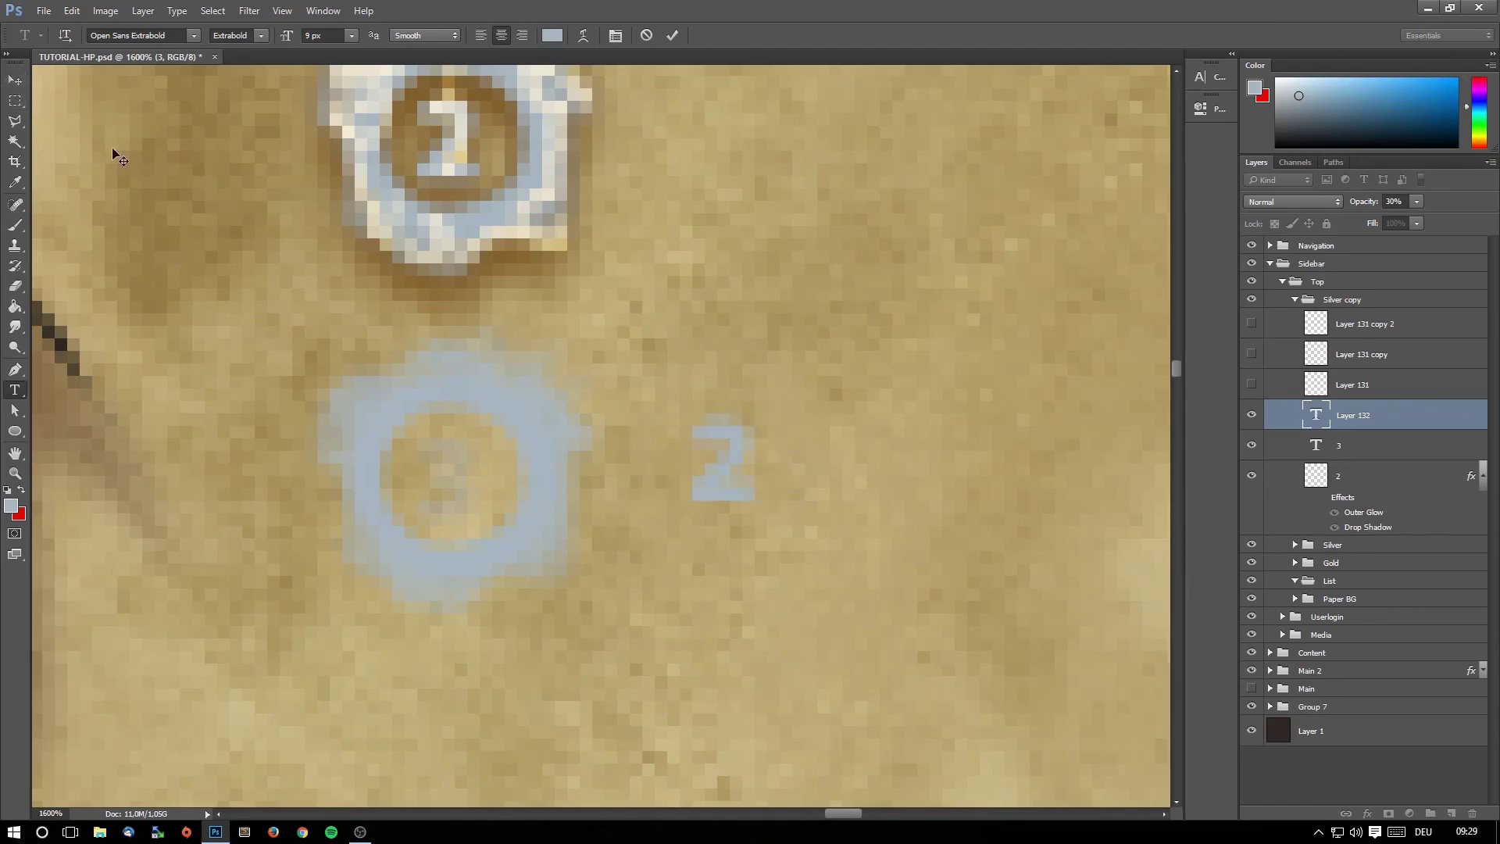
text(3)
key(BackSpace)
key(BackSpace)
text(3)
Move the 3 into the third badge, delete the duplicate, and merge it with the badge layer.
click(15, 80)
drag(782, 424, 531, 434)
key(Delete)
click(1362, 422)
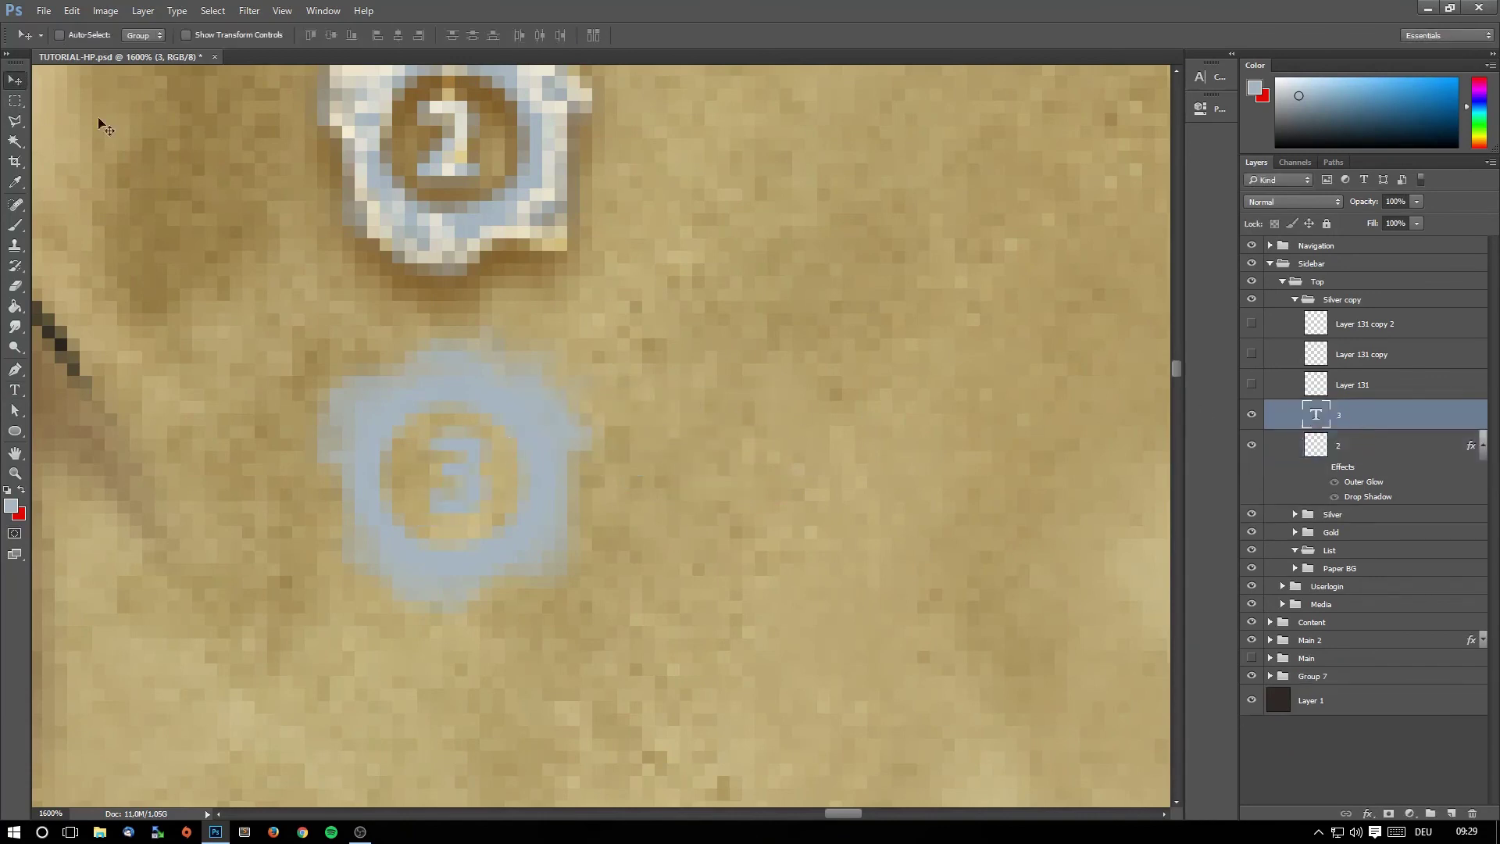
key(Left)
key(Right)
key(ctrl)
key(ctrl+e)
Paste the glow and shadow onto the merged badge and clip the visible Layer 131 textures to it.
right_click(1379, 422)
click(1253, 529)
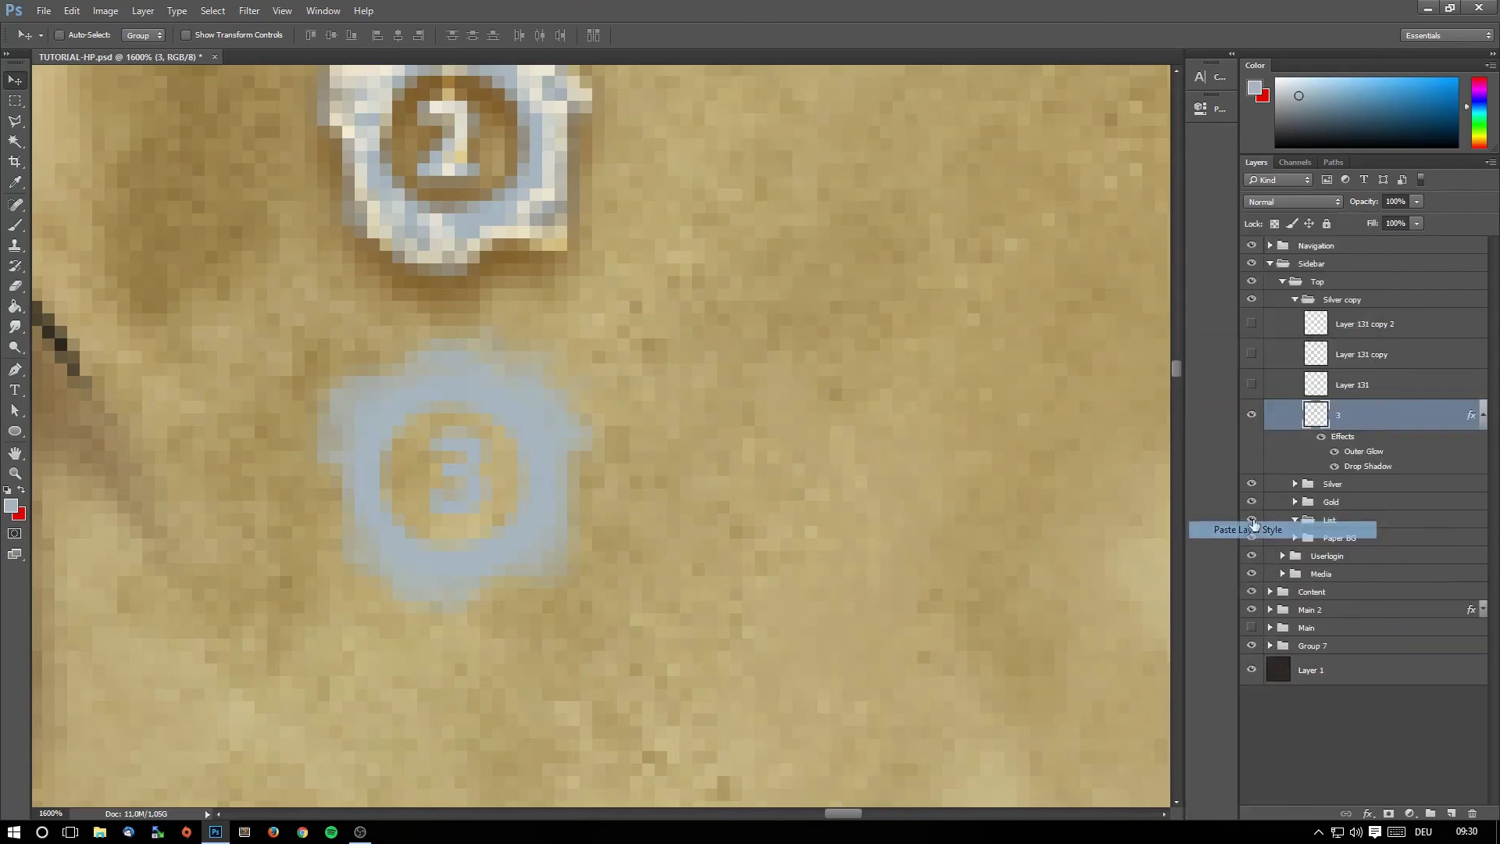
click(1367, 385)
shift+click(1379, 323)
right_click(1388, 328)
click(1254, 450)
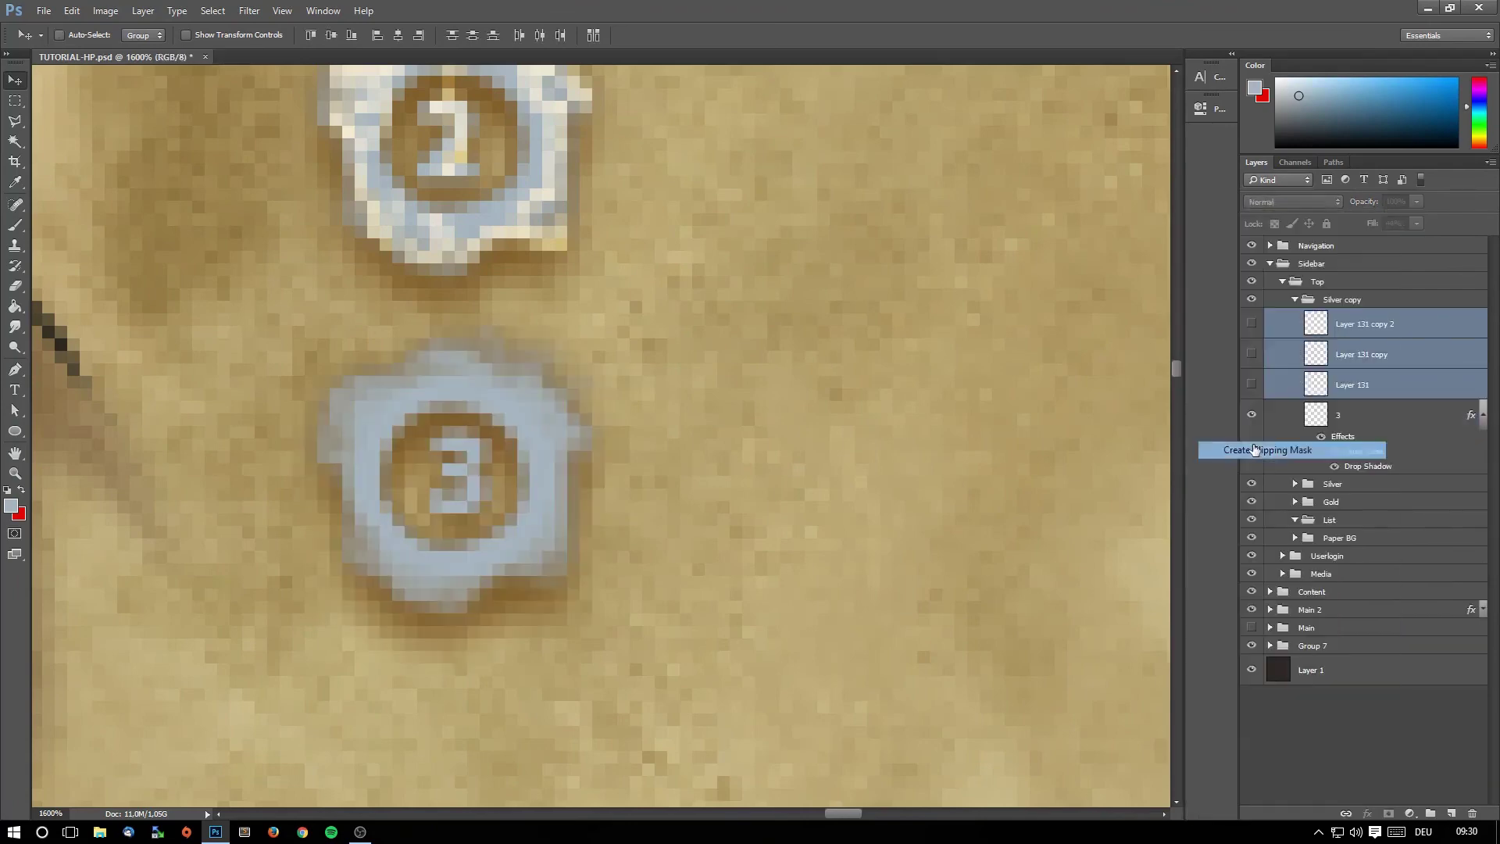
drag(1252, 384, 1254, 334)
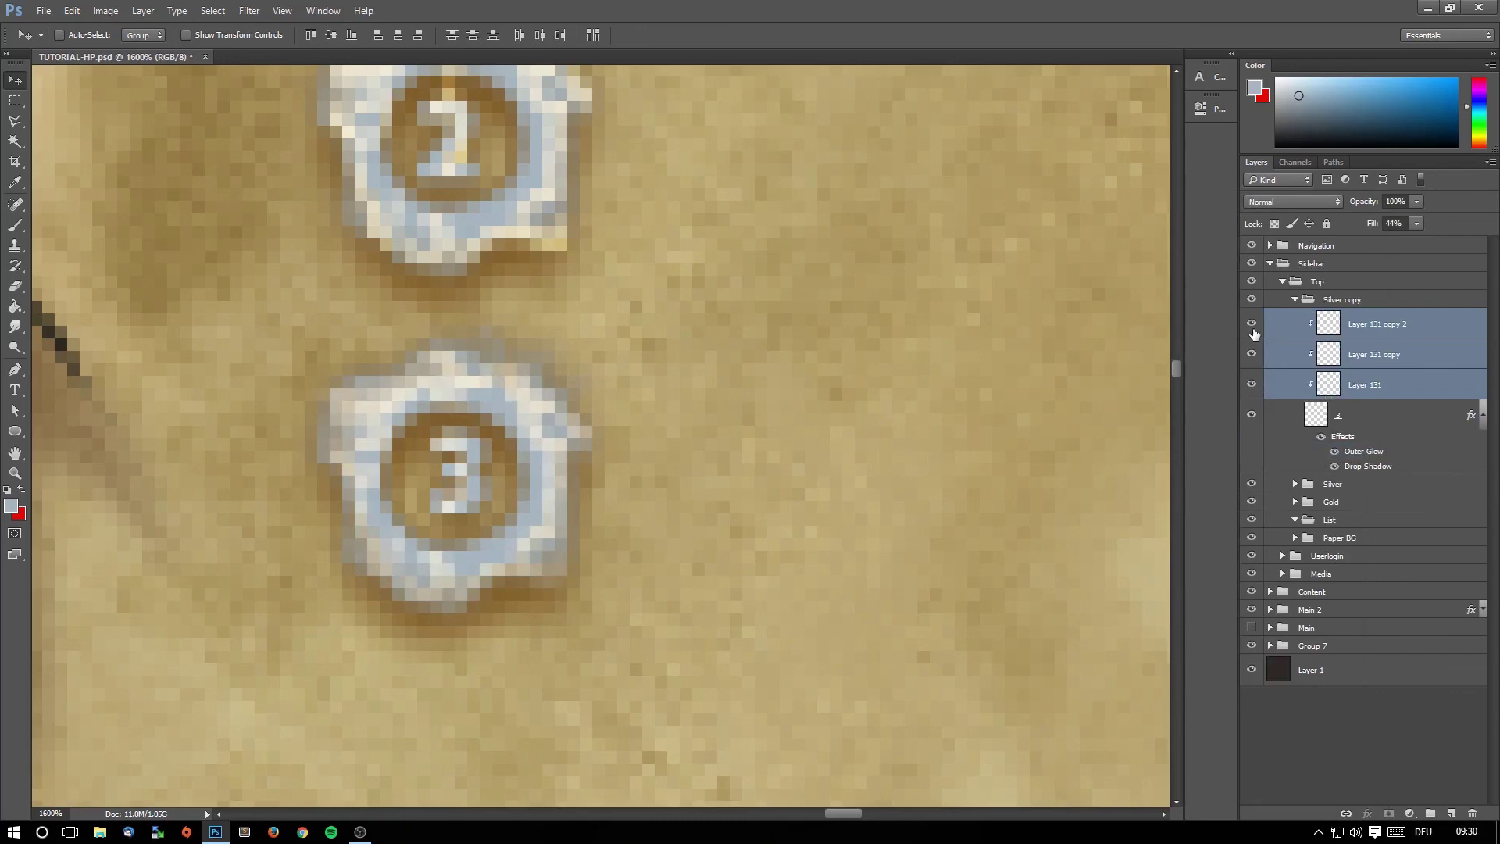
click(16, 105)
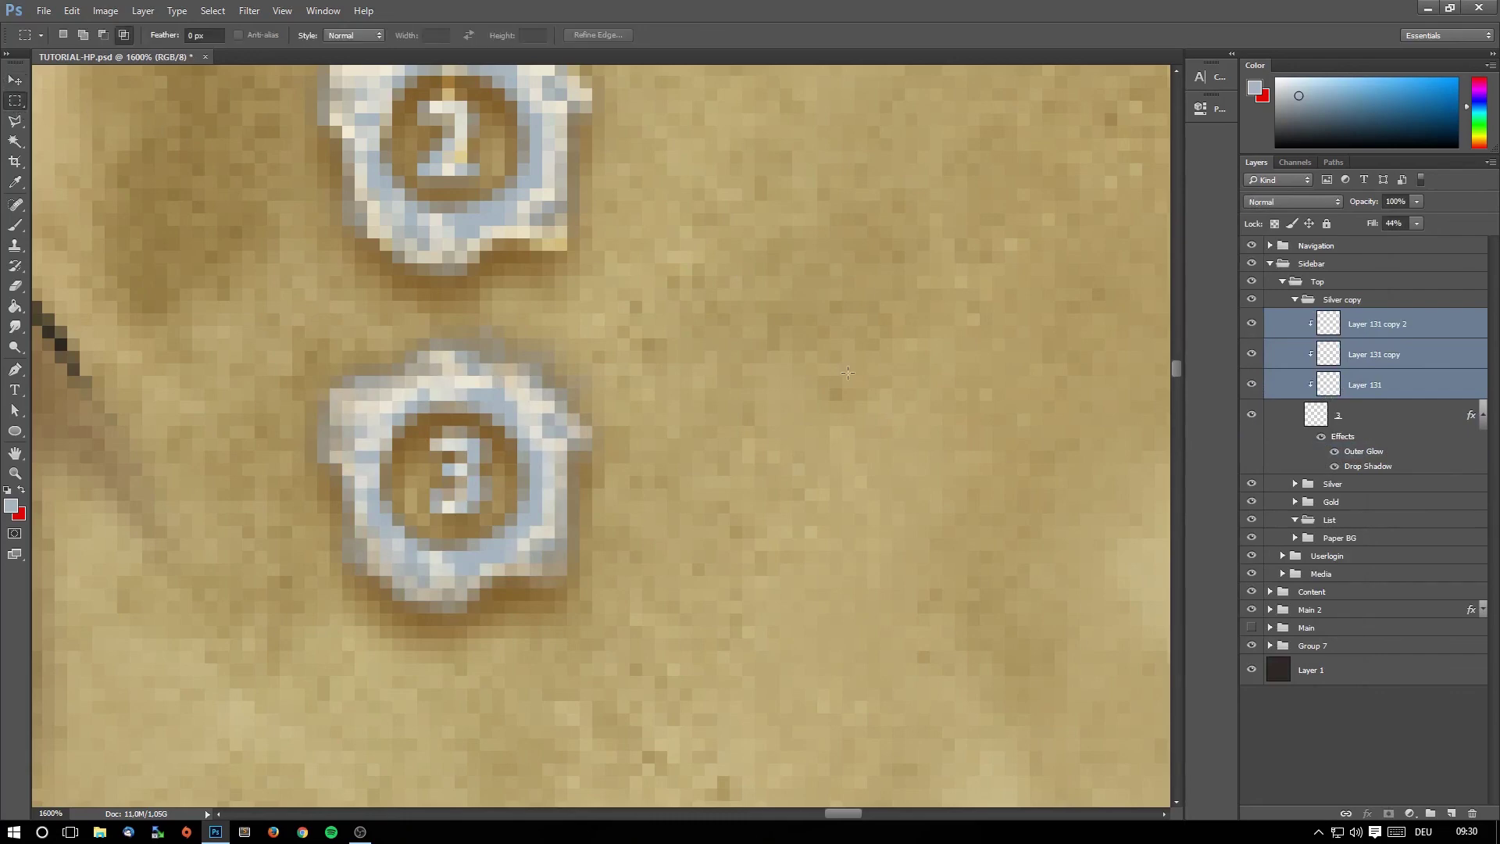
click(1417, 432)
click(106, 11)
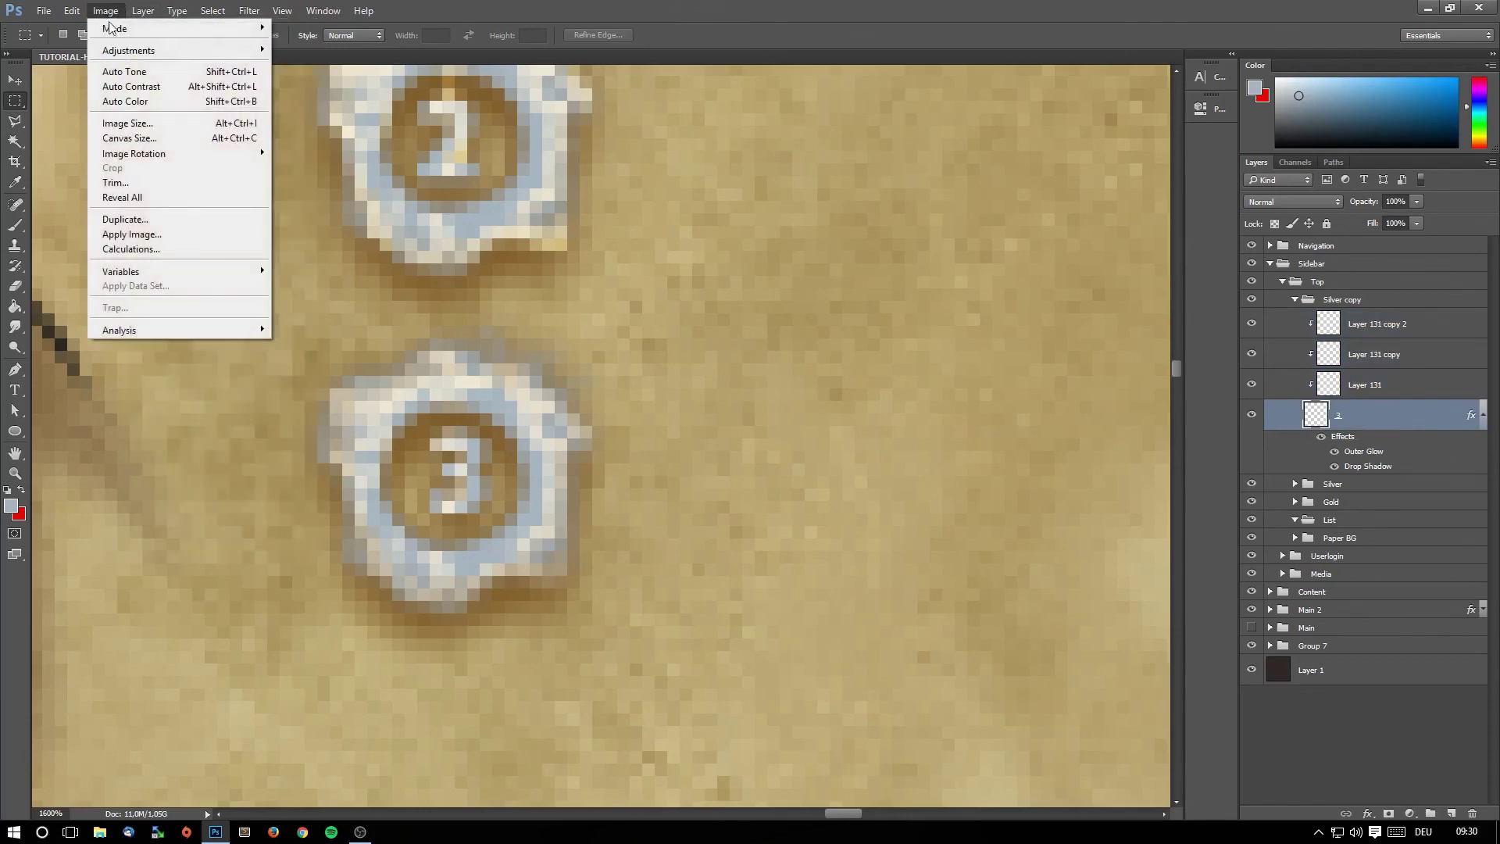
Set Hue/Saturation on the third badge to Hue -180, Saturation +85, Lightness -65.
click(313, 125)
drag(1253, 528, 1323, 531)
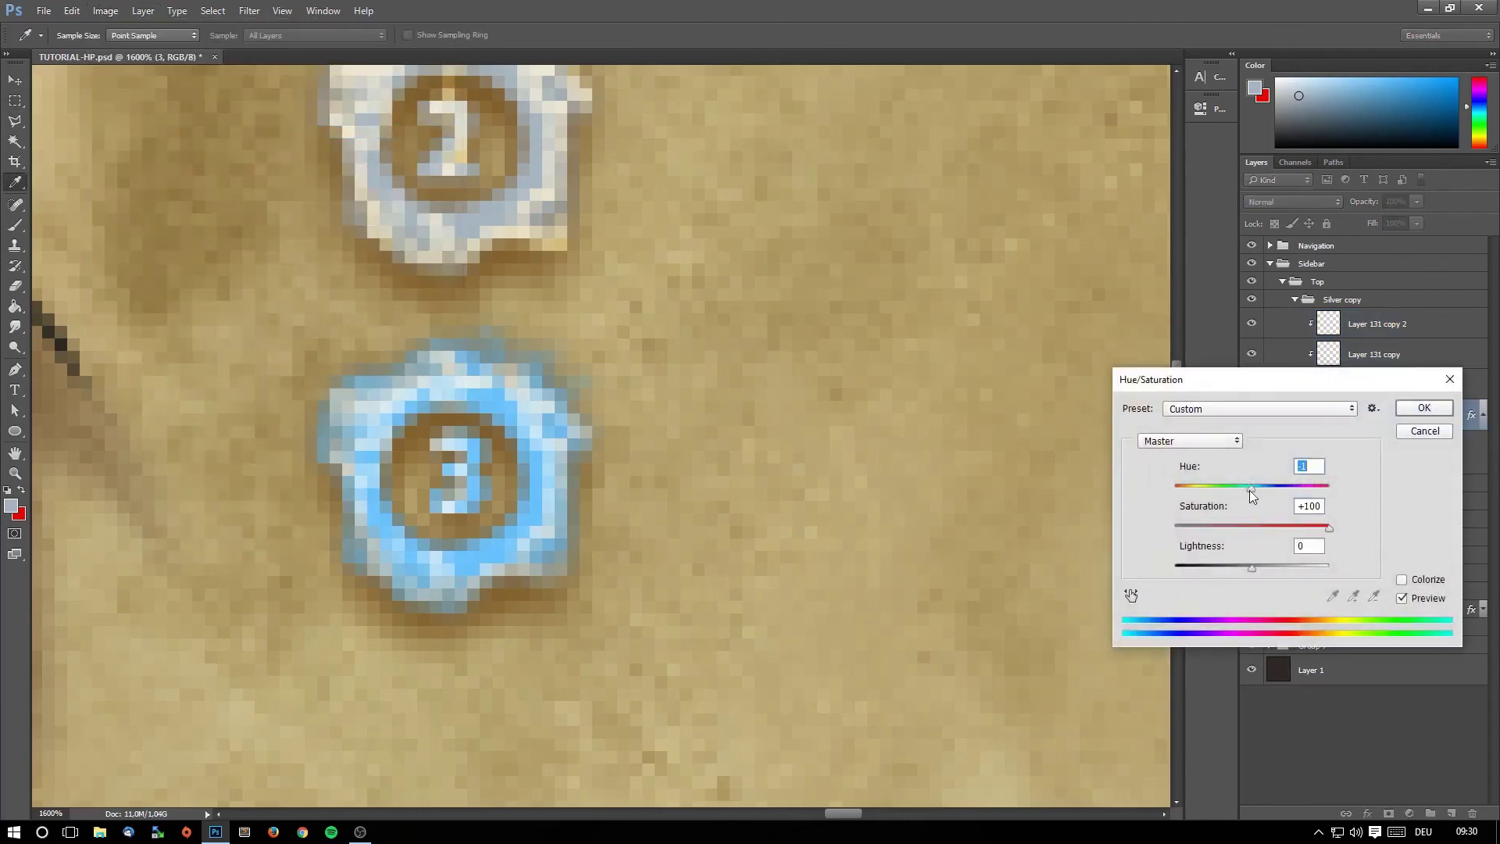
mouse_move(1251, 489)
mouse_down()
mouse_move(1346, 492)
mouse_move(1321, 494)
mouse_up()
drag(1247, 571, 1218, 566)
drag(1196, 489, 1176, 491)
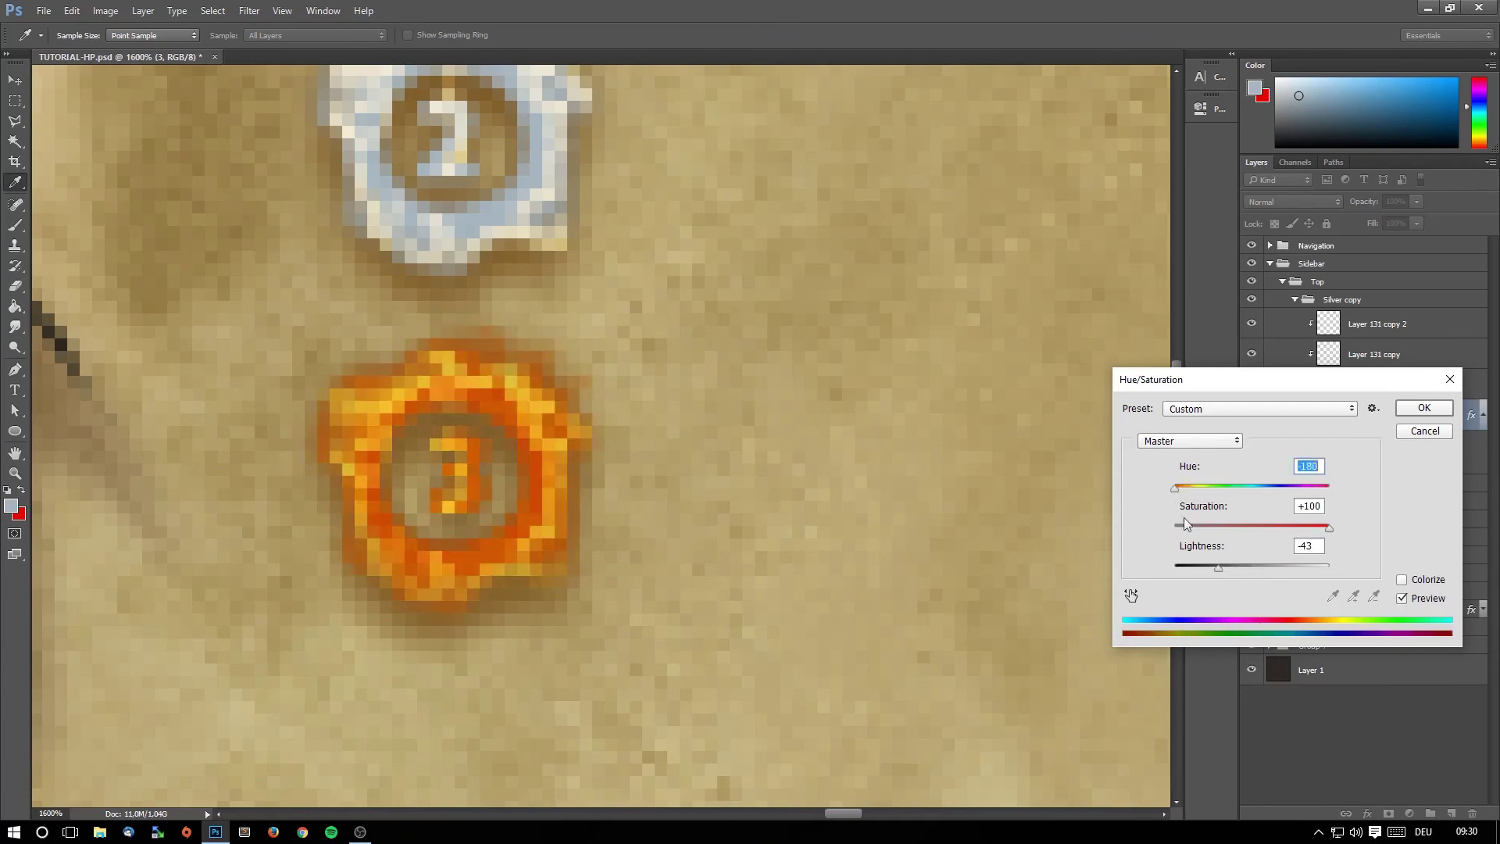
drag(1208, 569, 1194, 566)
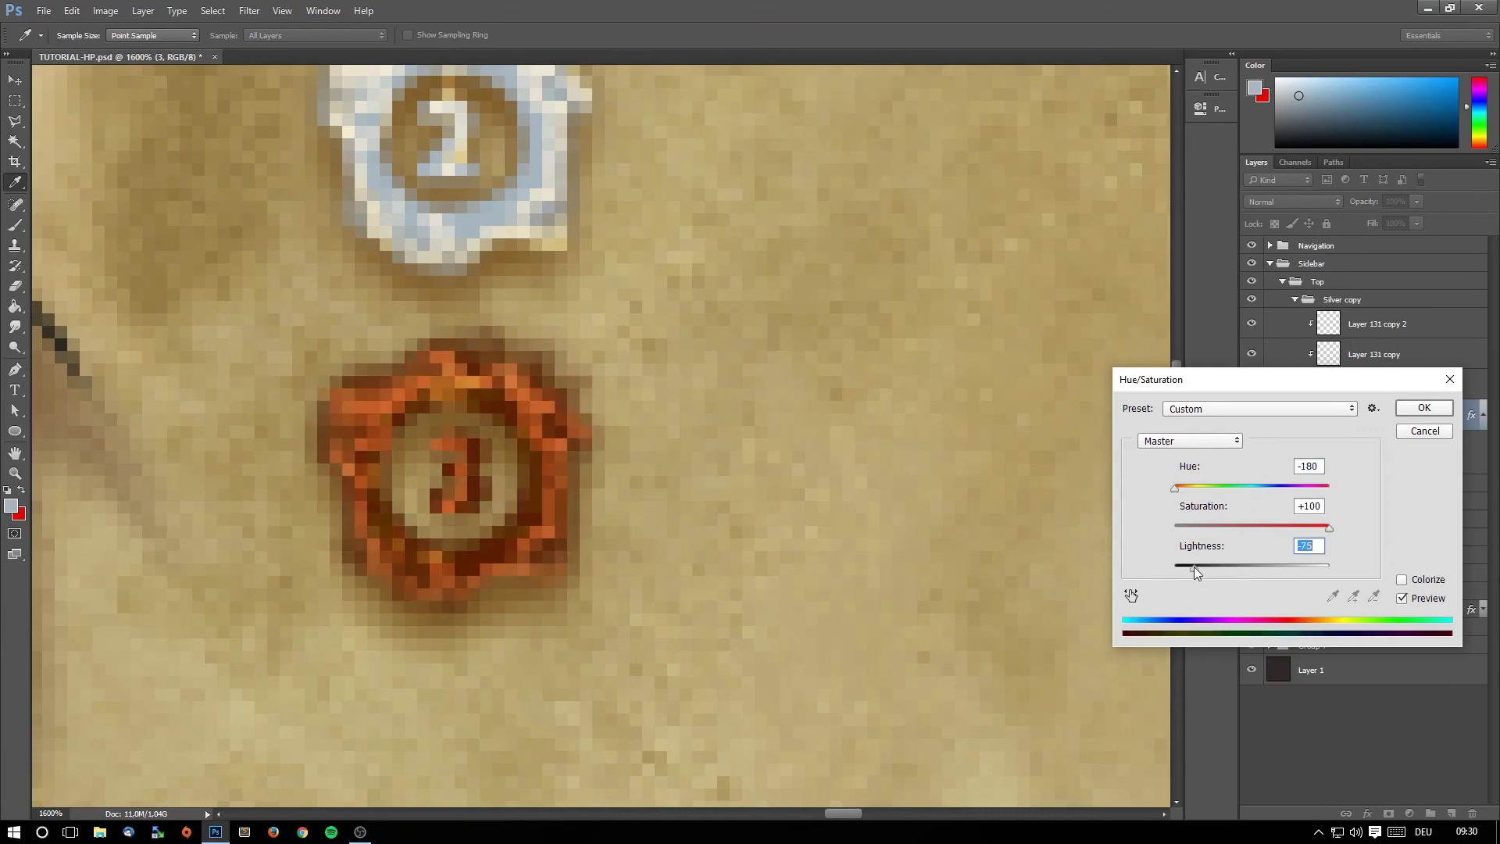
drag(1267, 529, 1272, 527)
drag(1194, 567, 1202, 569)
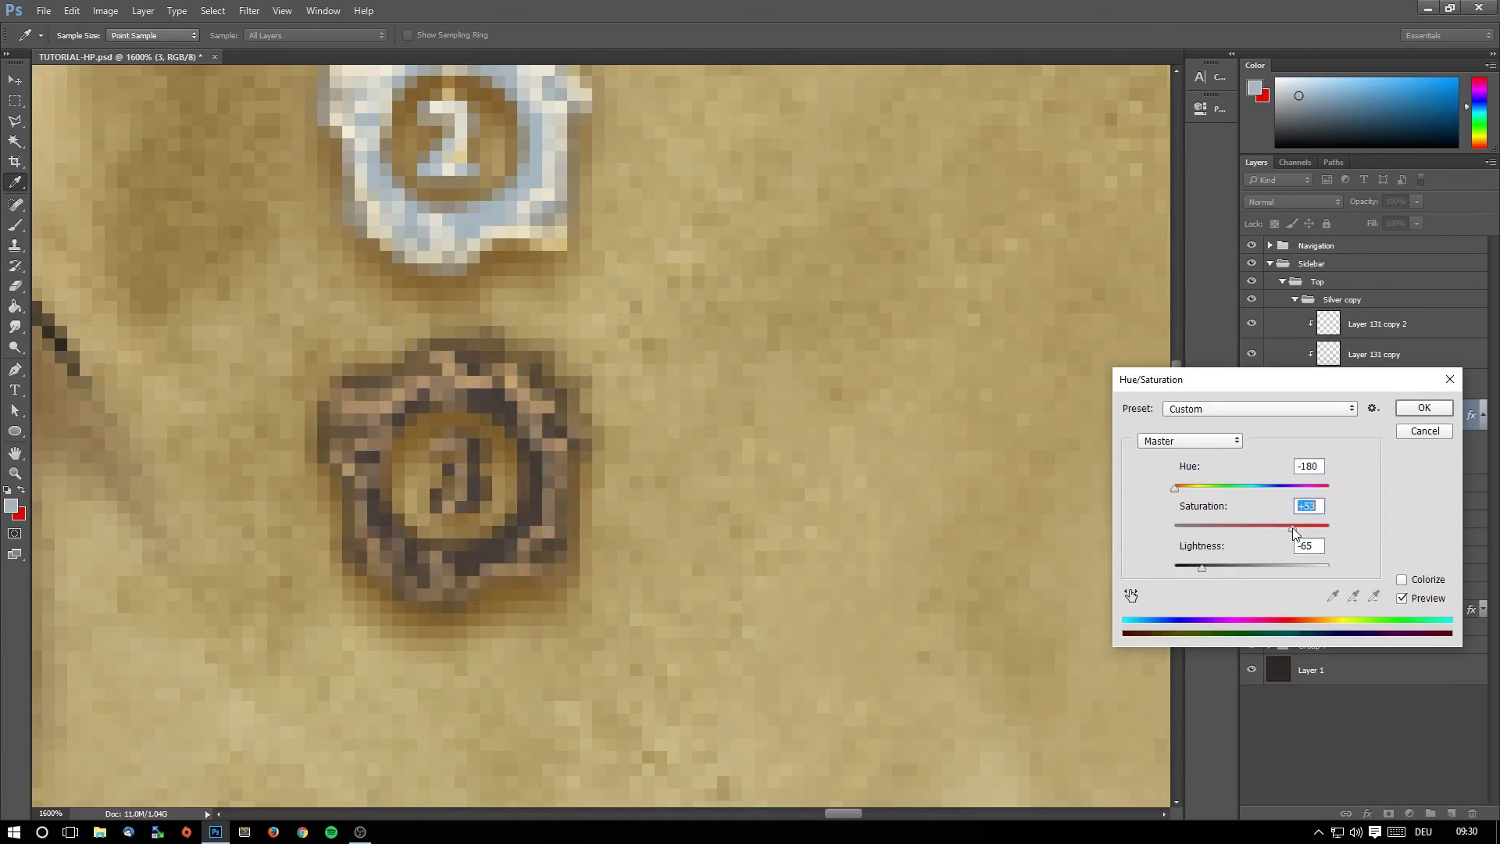
drag(1292, 528, 1302, 529)
drag(1324, 532, 1317, 537)
click(1423, 407)
click(15, 473)
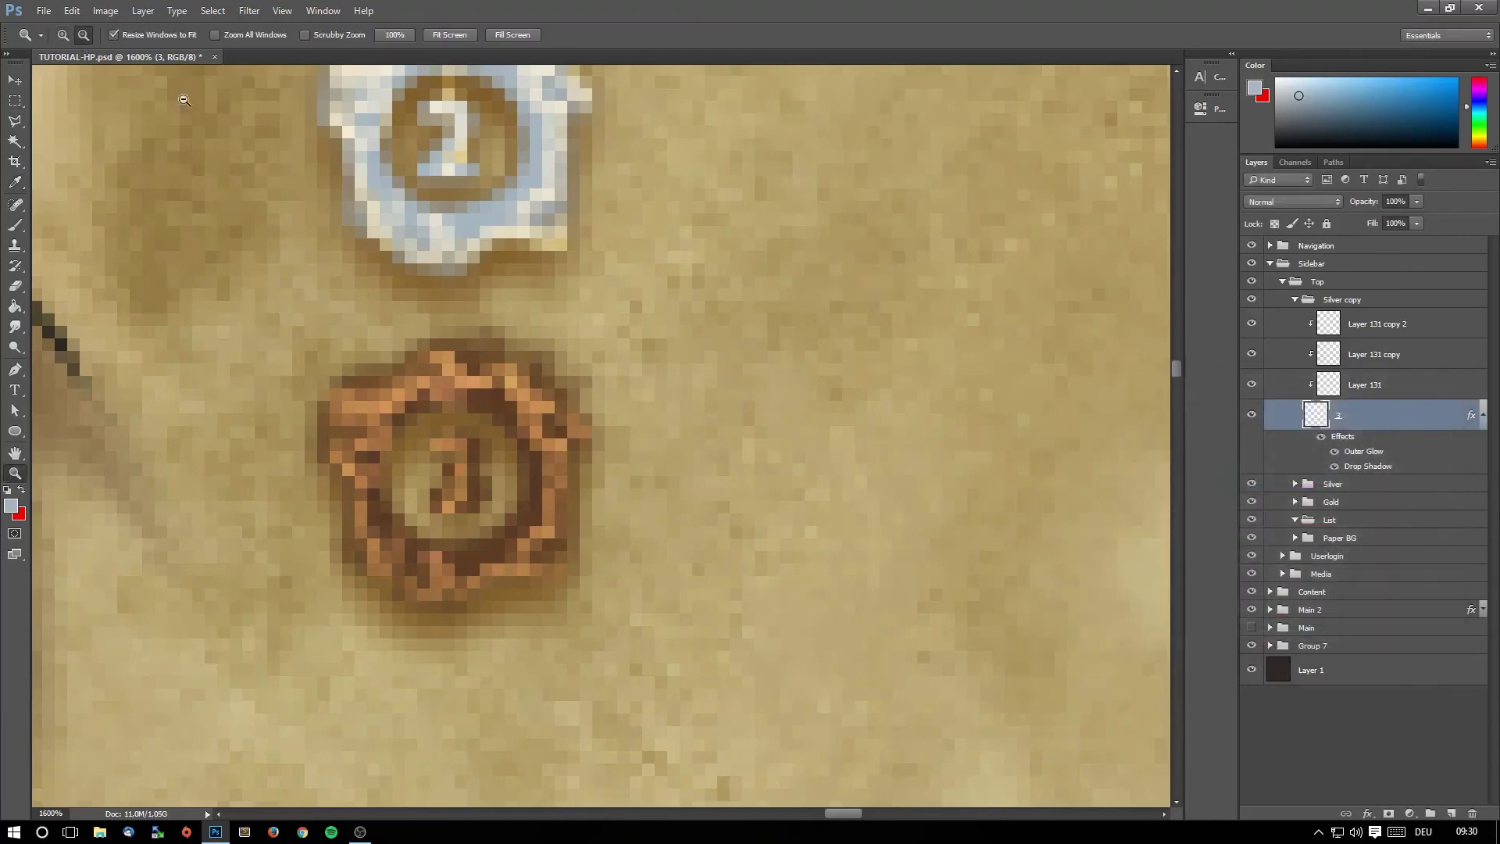
click(451, 287)
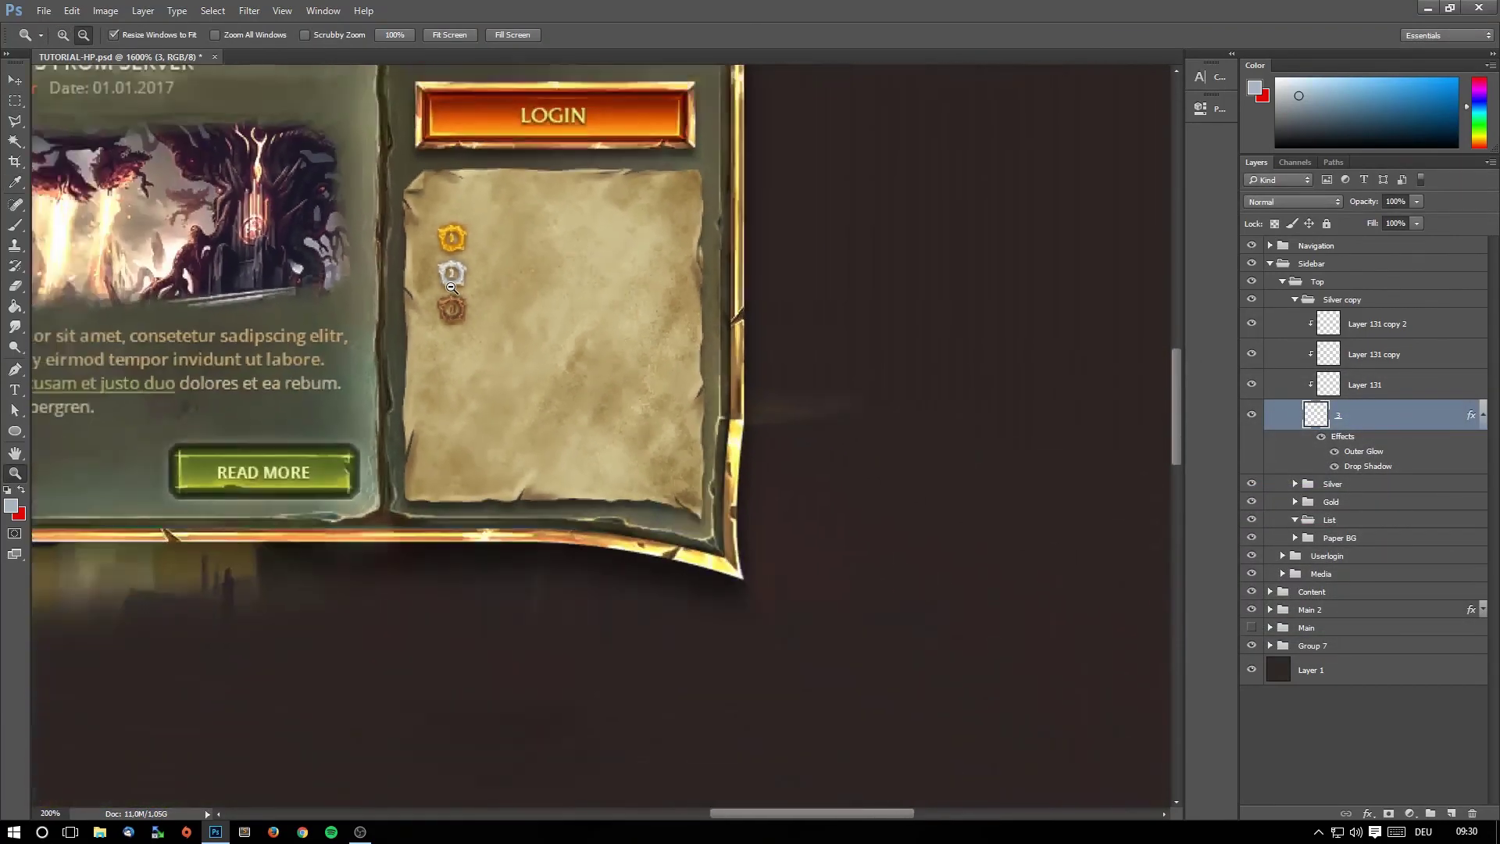
Collapse Silver copy, select the List group, and hide the Silver copy, Silver and Gold groups.
click(451, 287)
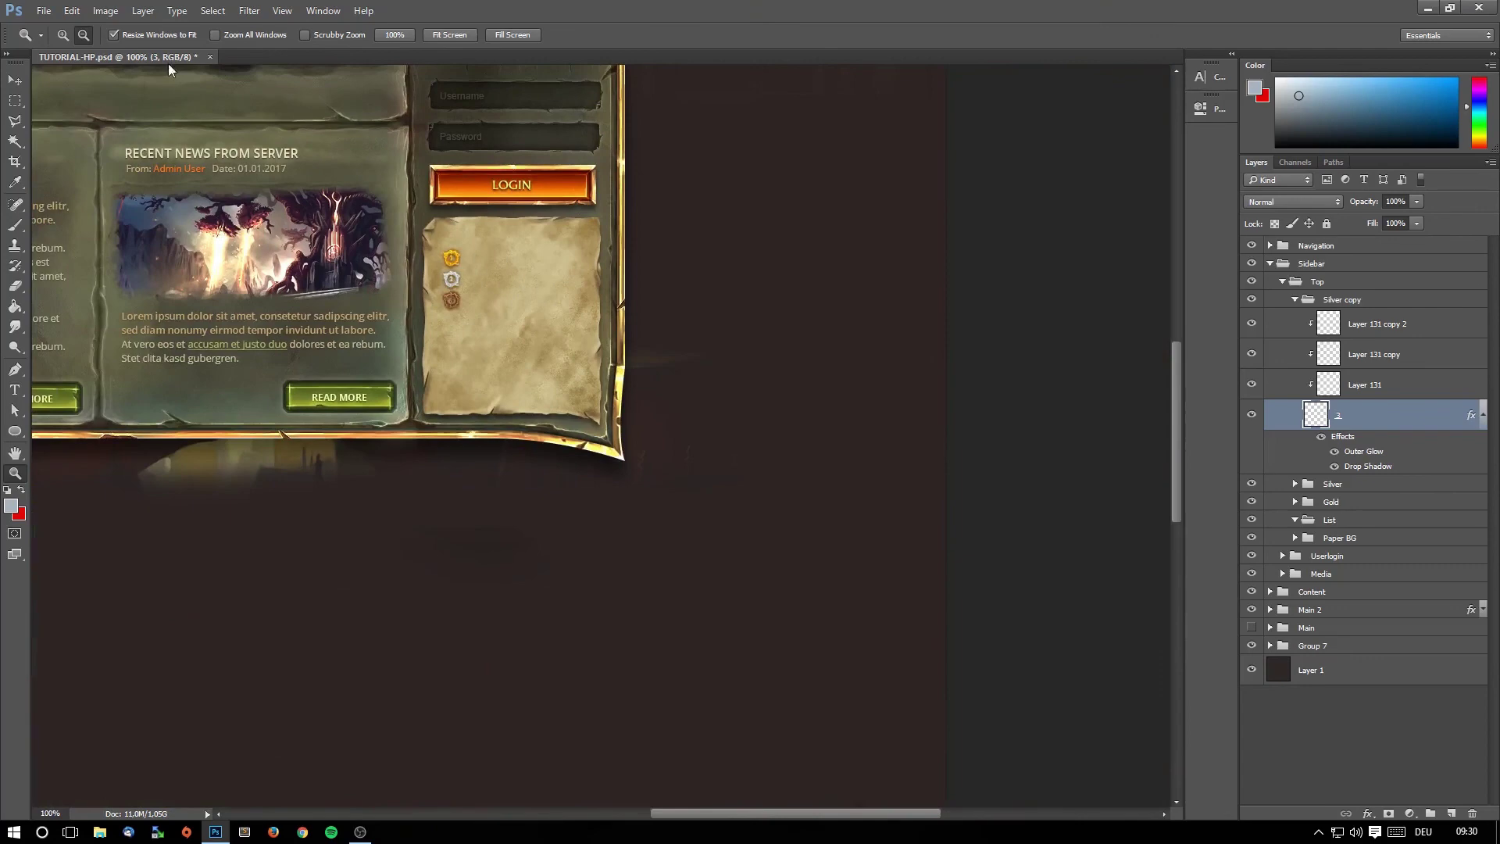
click(64, 34)
click(408, 247)
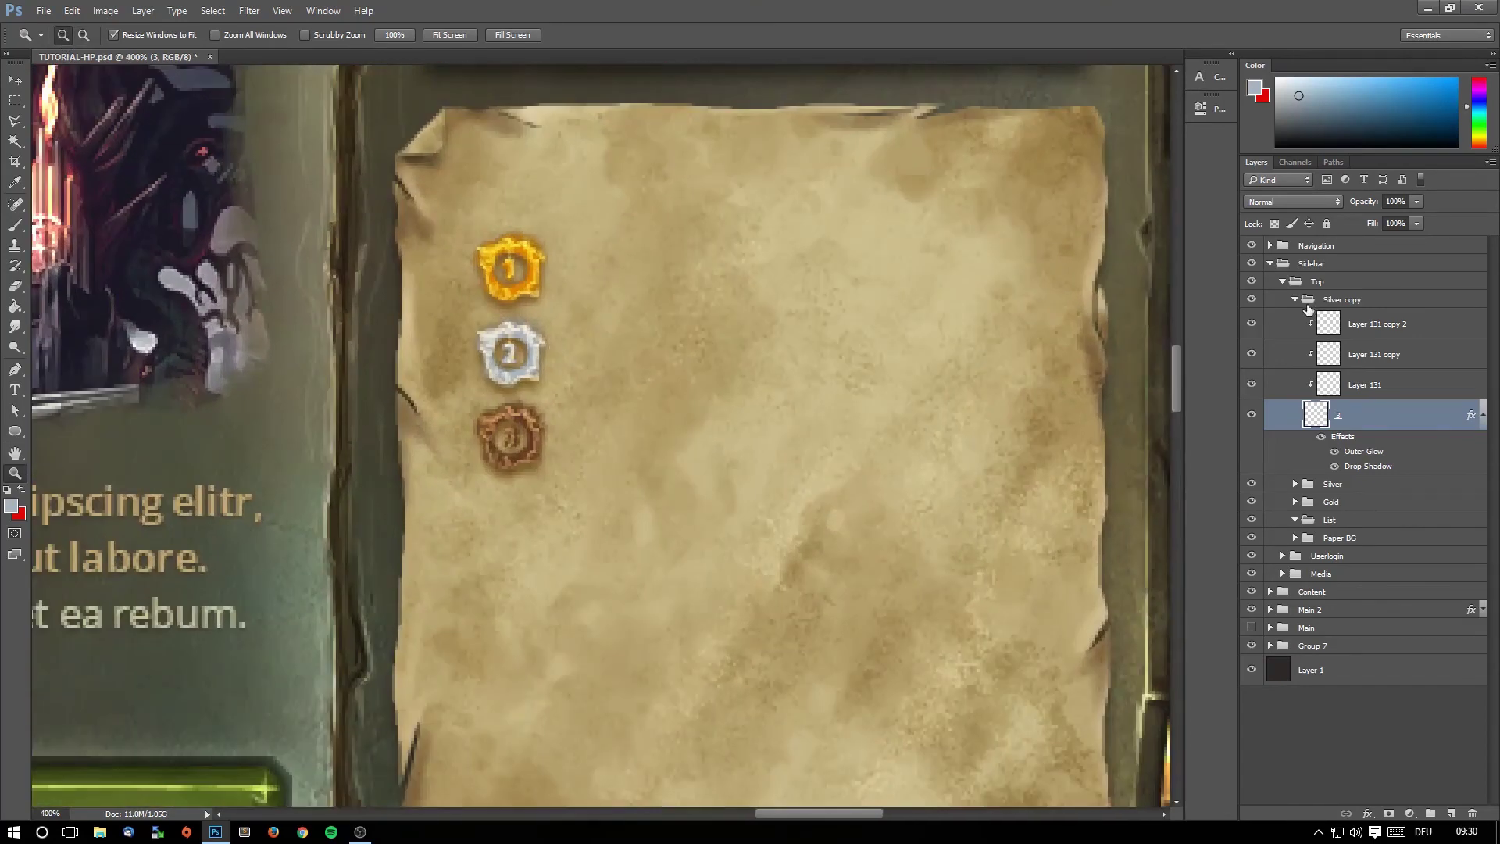
click(1294, 299)
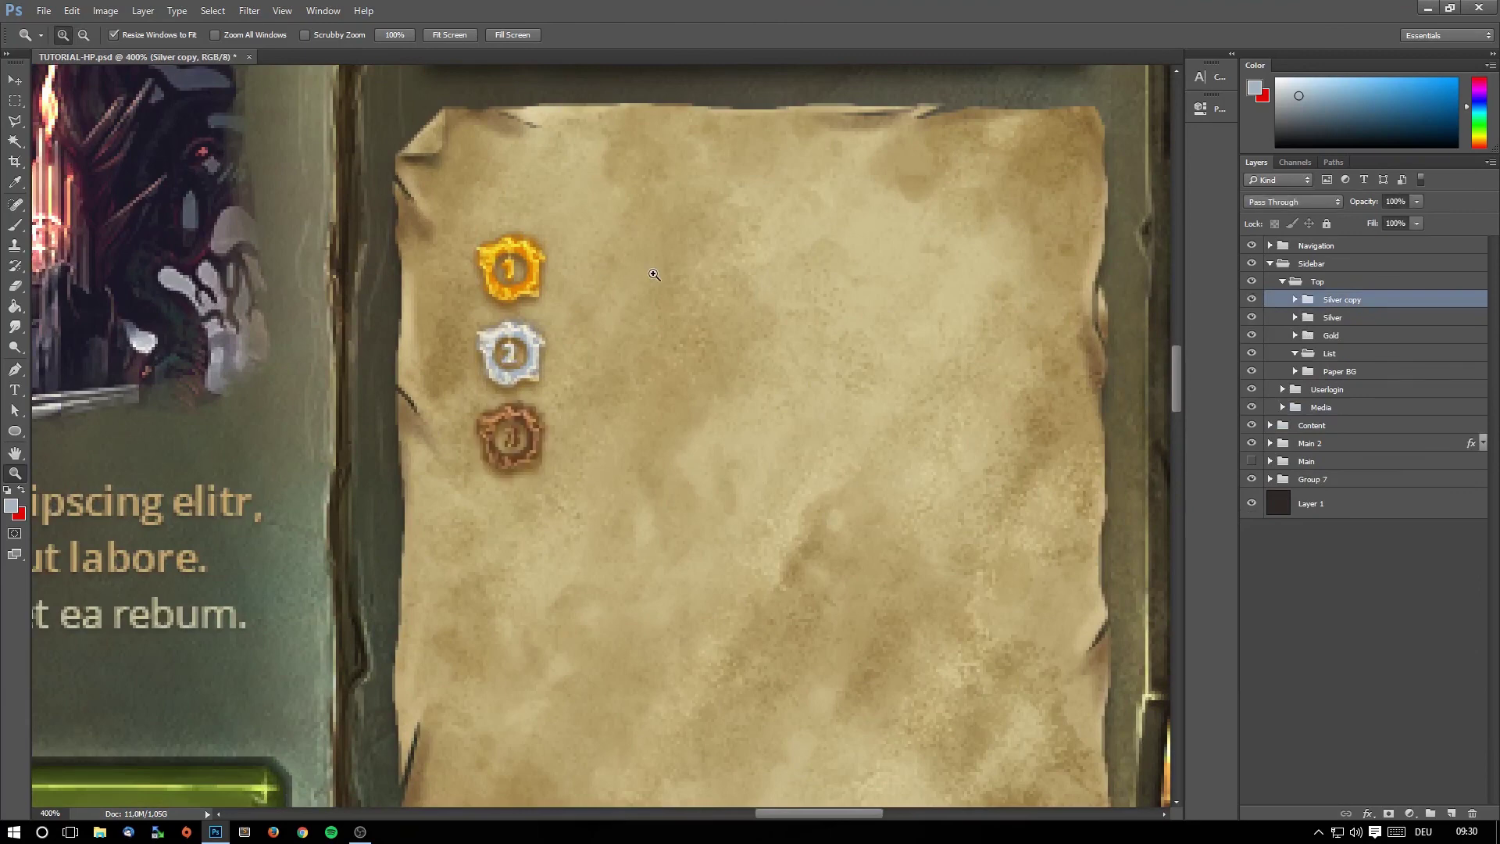
scroll(465, 297, up, 2)
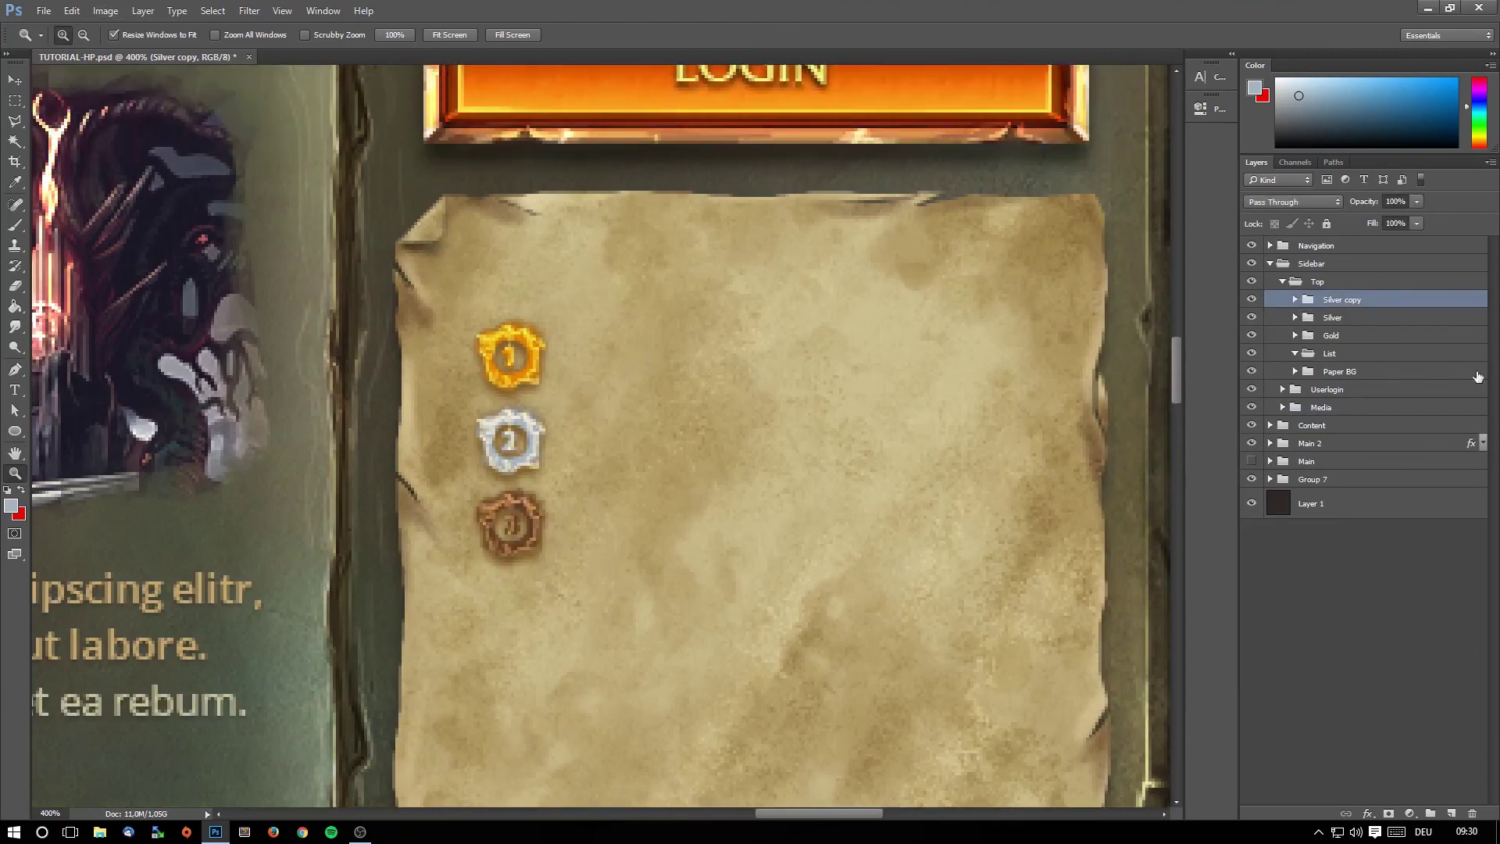
click(1251, 321)
click(1301, 356)
drag(1253, 303, 1252, 336)
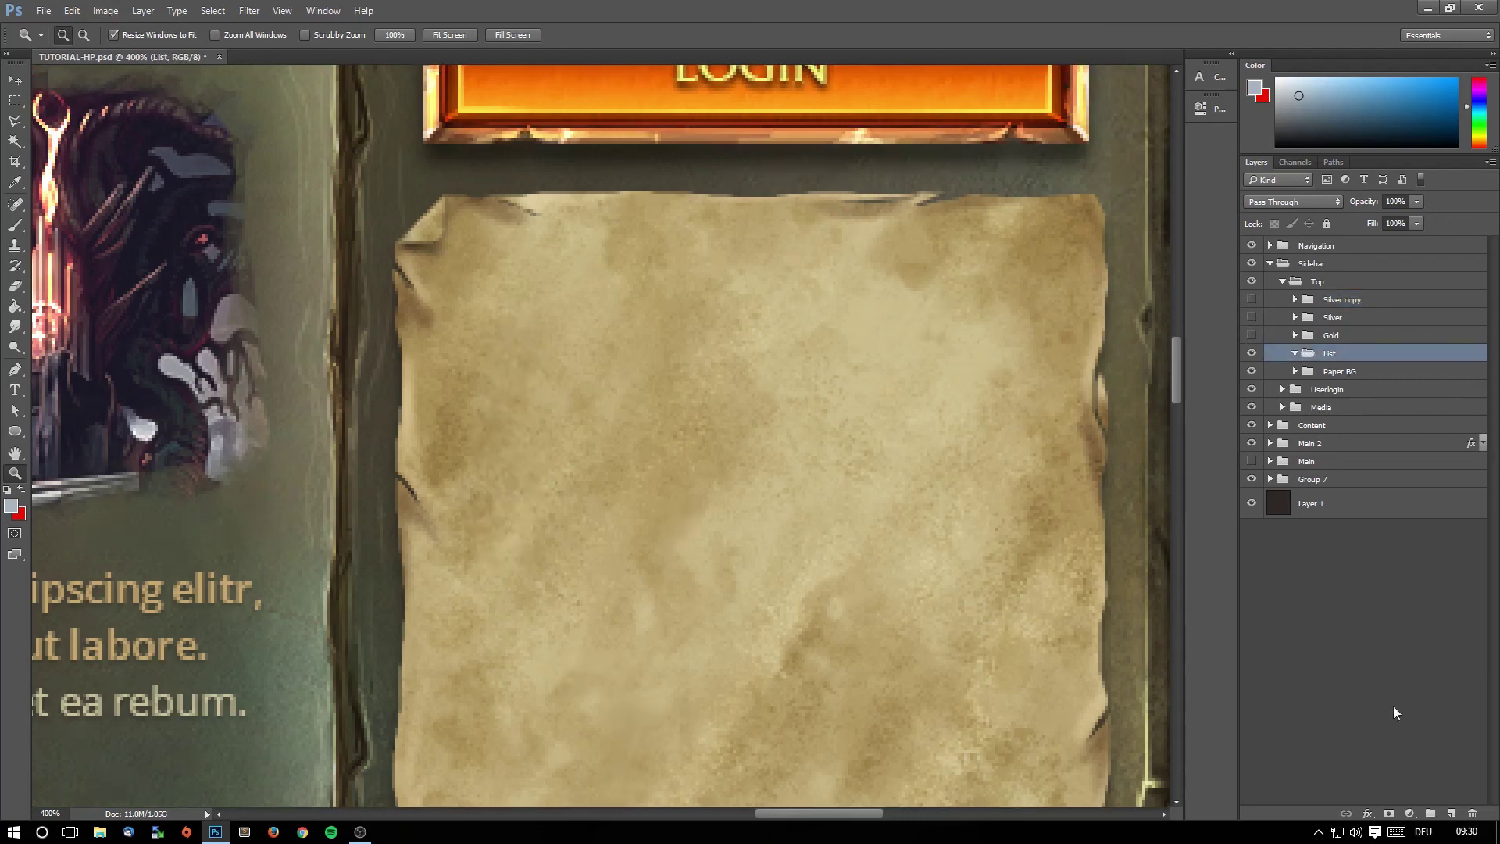
Add a new layer in the List group and type 'Playername 100' at 14 px on the parchment.
click(1452, 811)
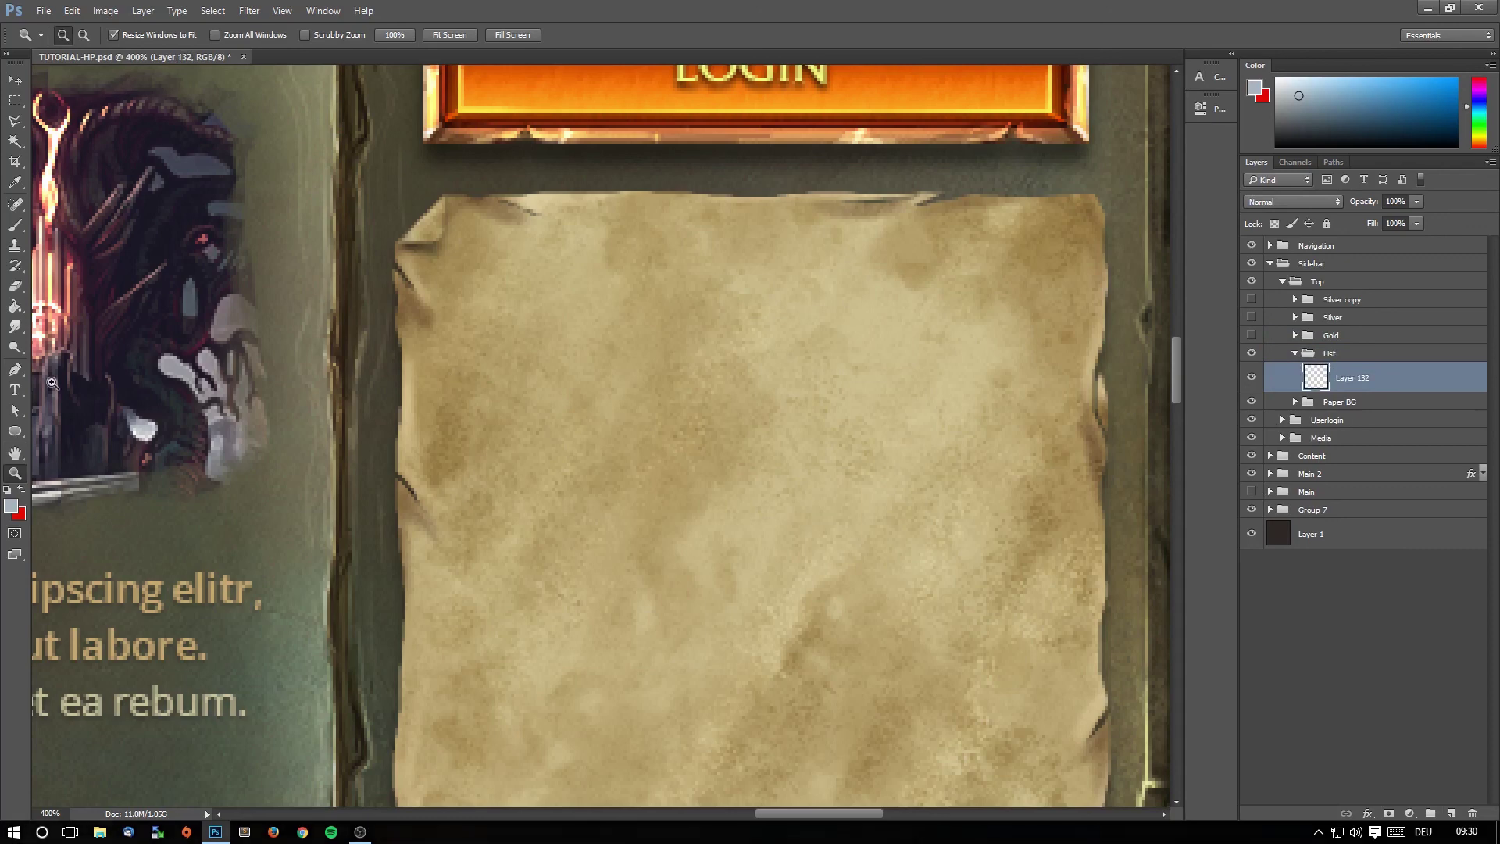
click(15, 390)
click(12, 474)
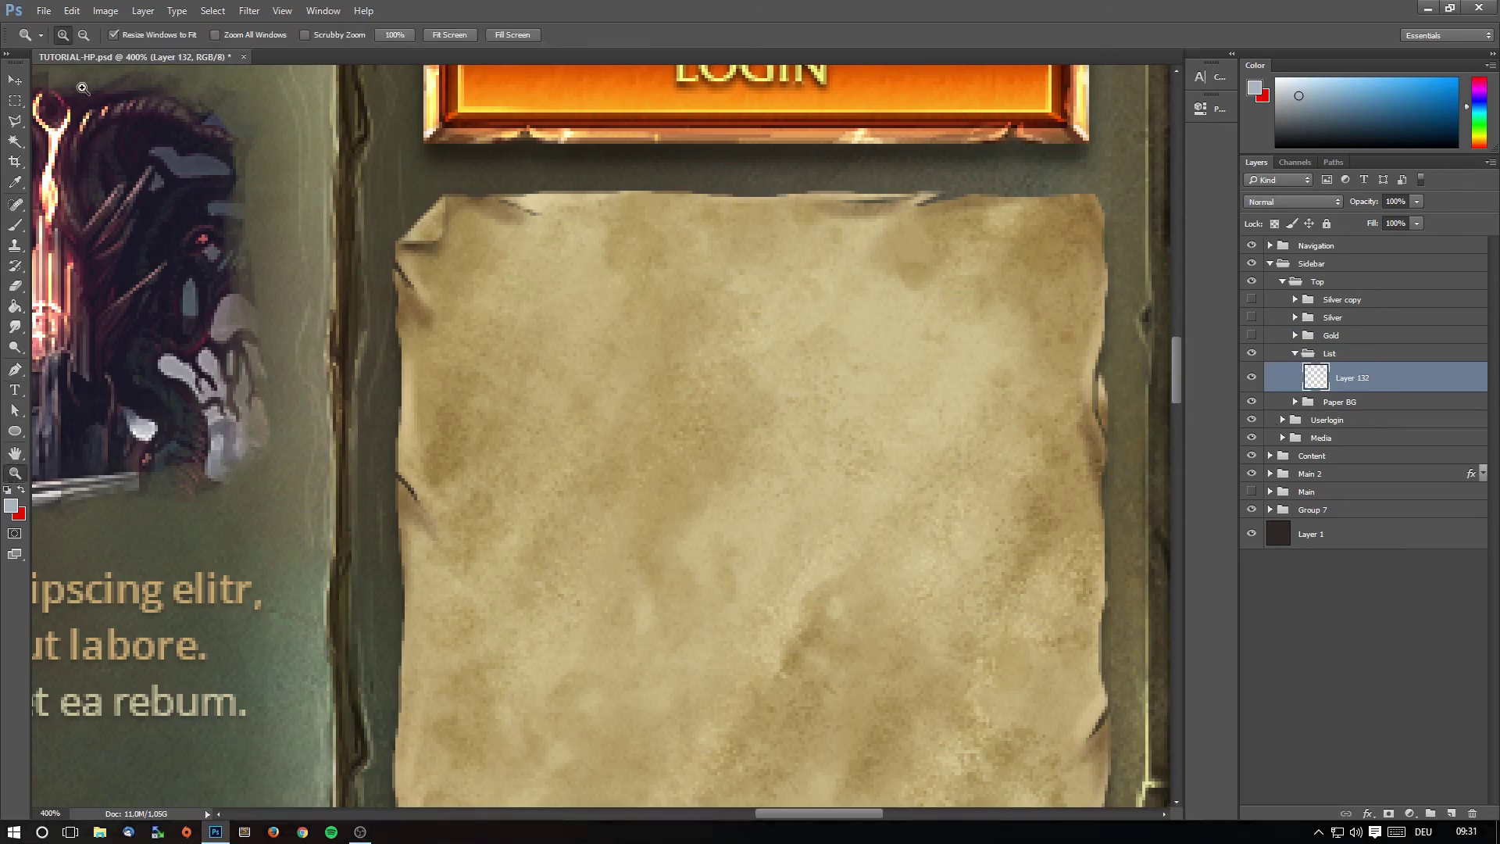
alt+click(202, 294)
click(23, 390)
click(377, 328)
click(352, 35)
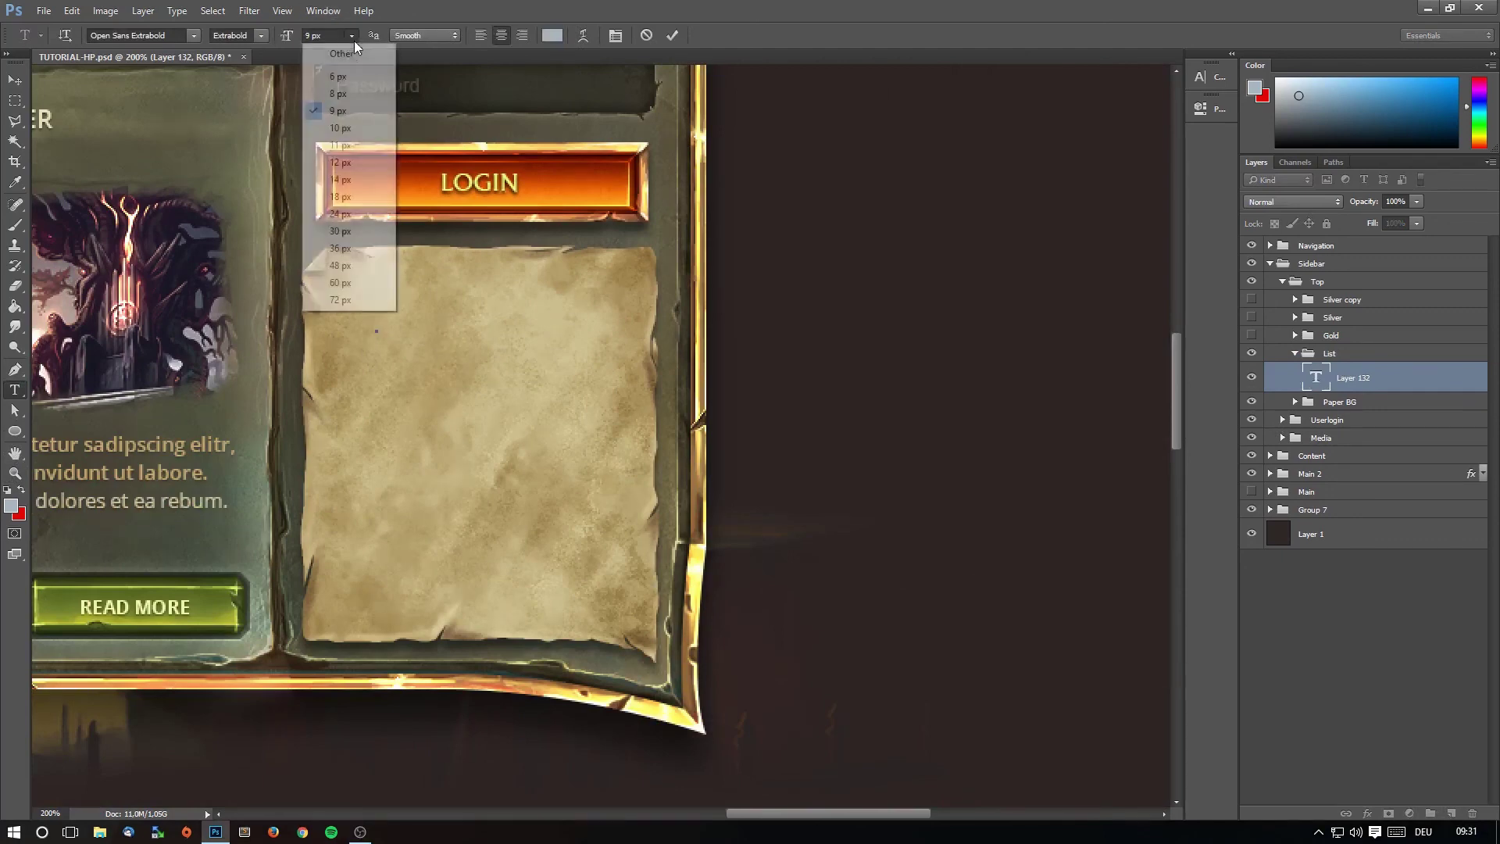
click(344, 180)
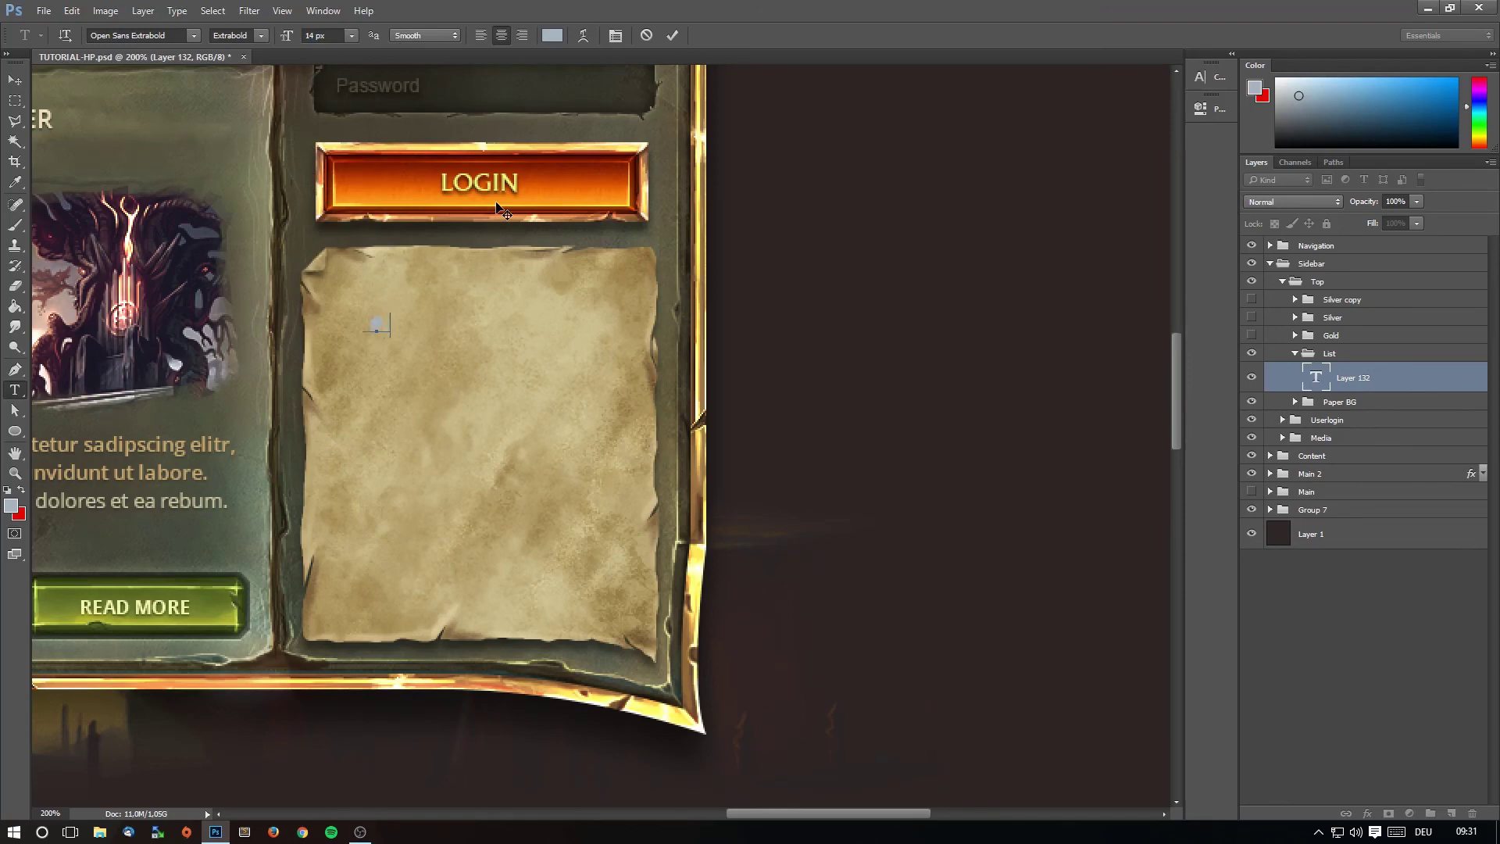
text(#1 Olaru)
key(BackSpace)
text(yer)
text(name)
text( 100)
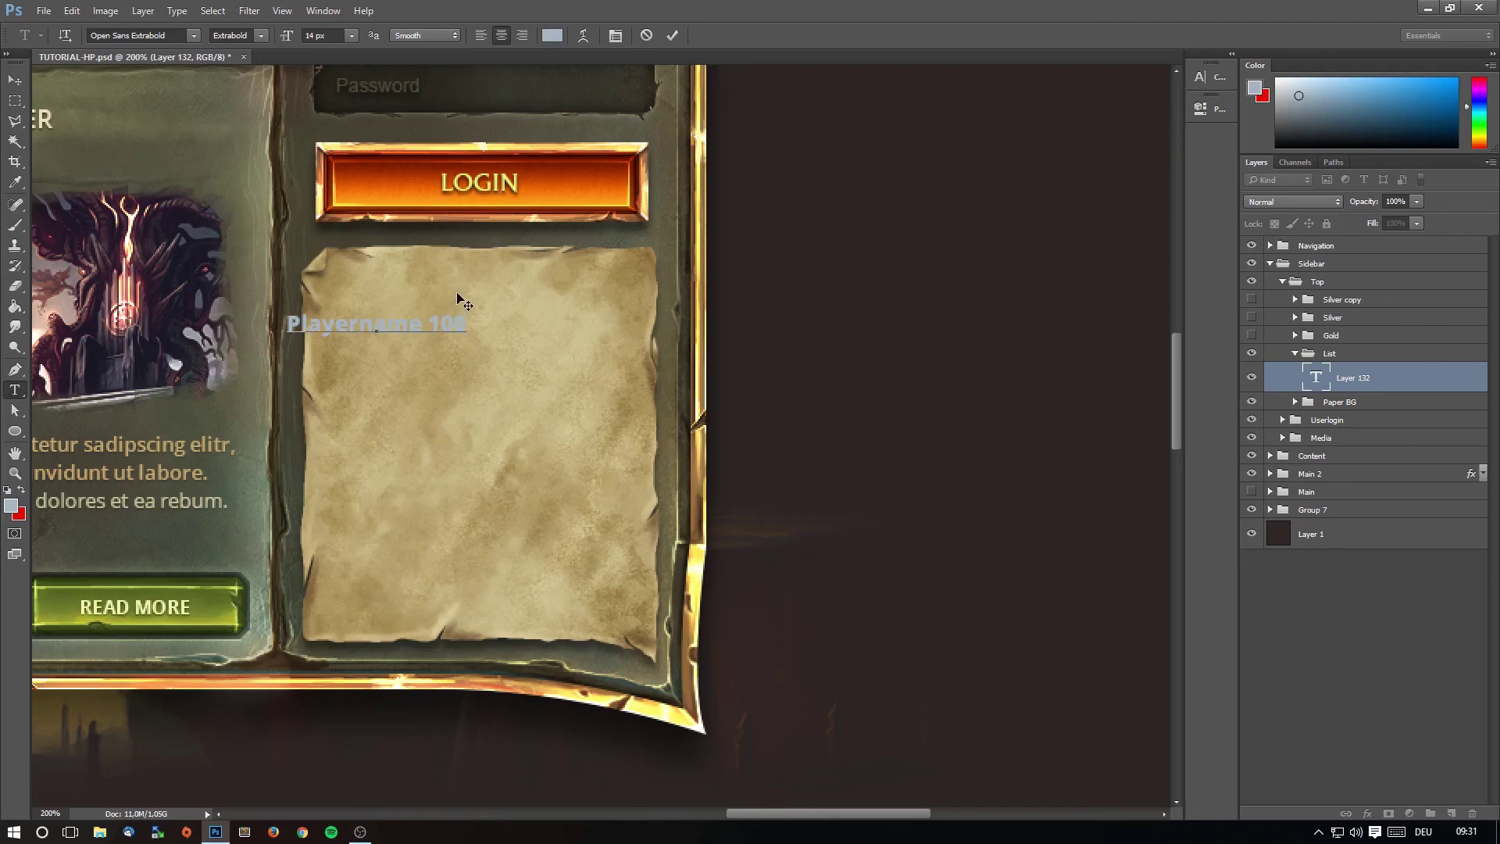
Try a lighter weight on the Playername 100 entry and colour it dark brown.
drag(469, 324, 273, 275)
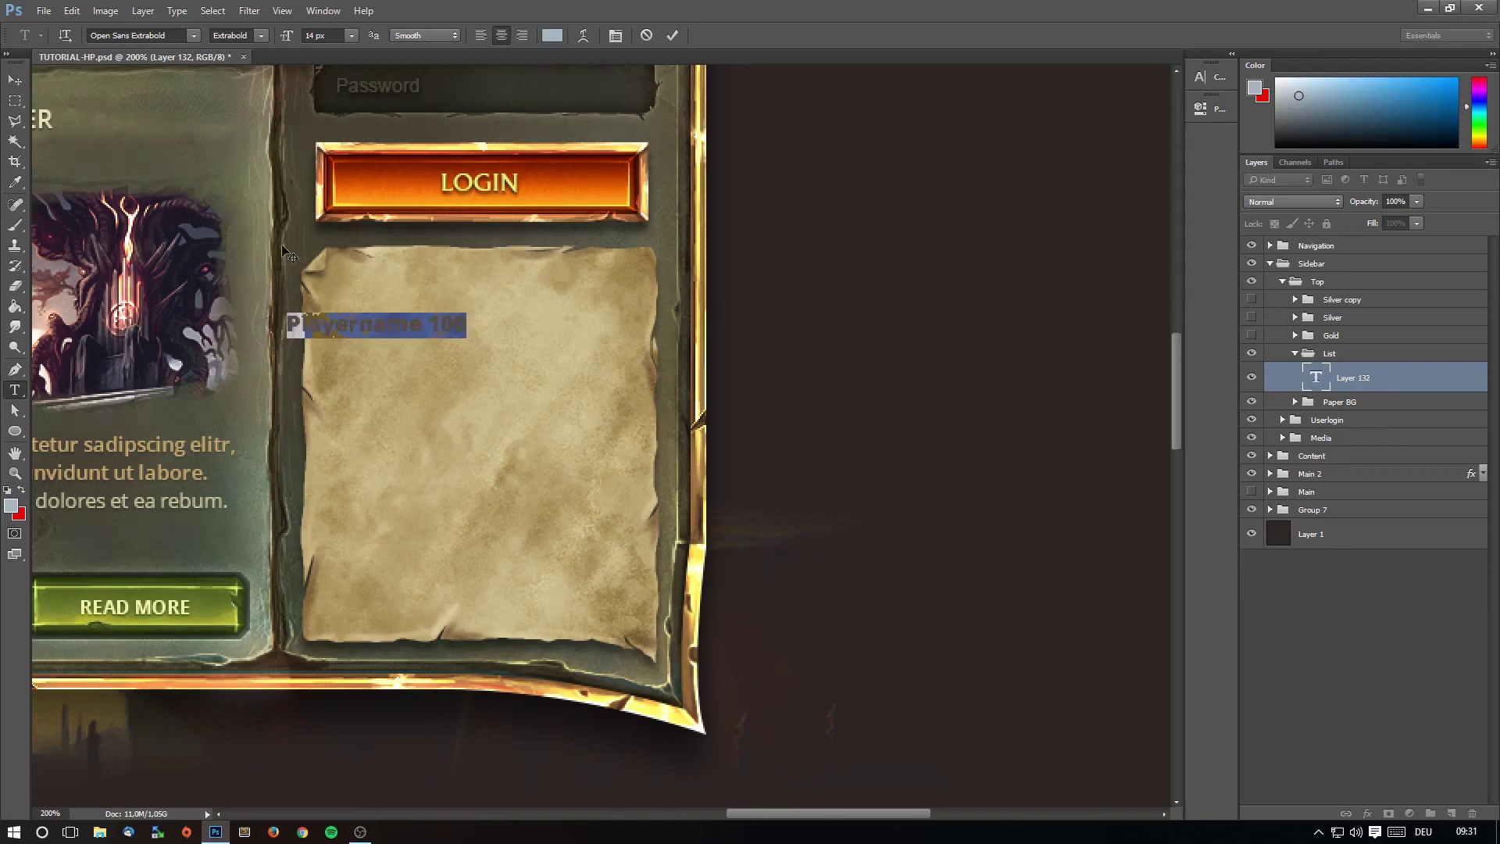
click(252, 37)
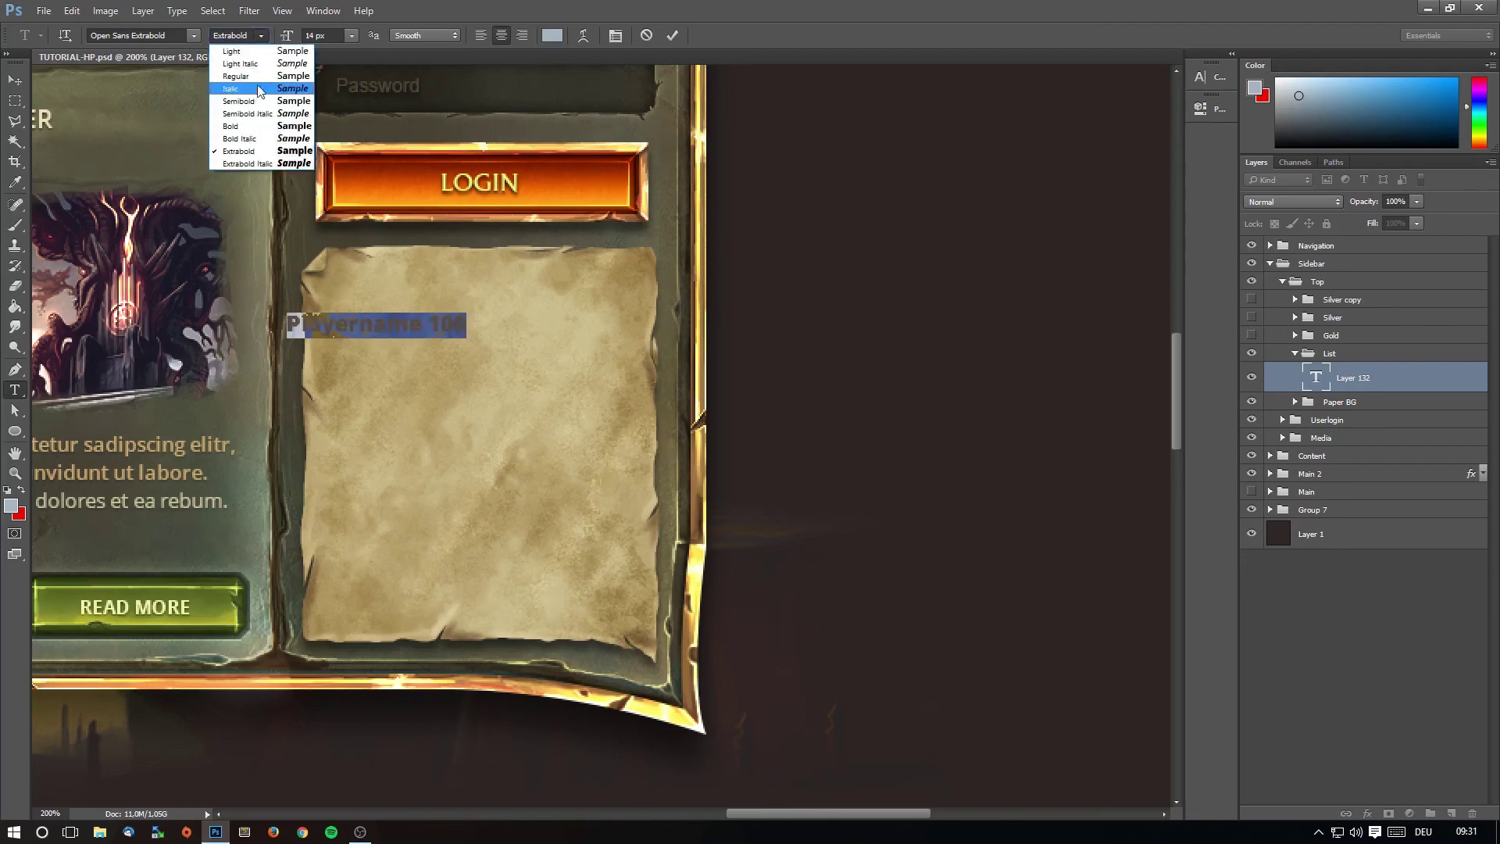
click(262, 85)
click(461, 327)
drag(464, 329, 259, 314)
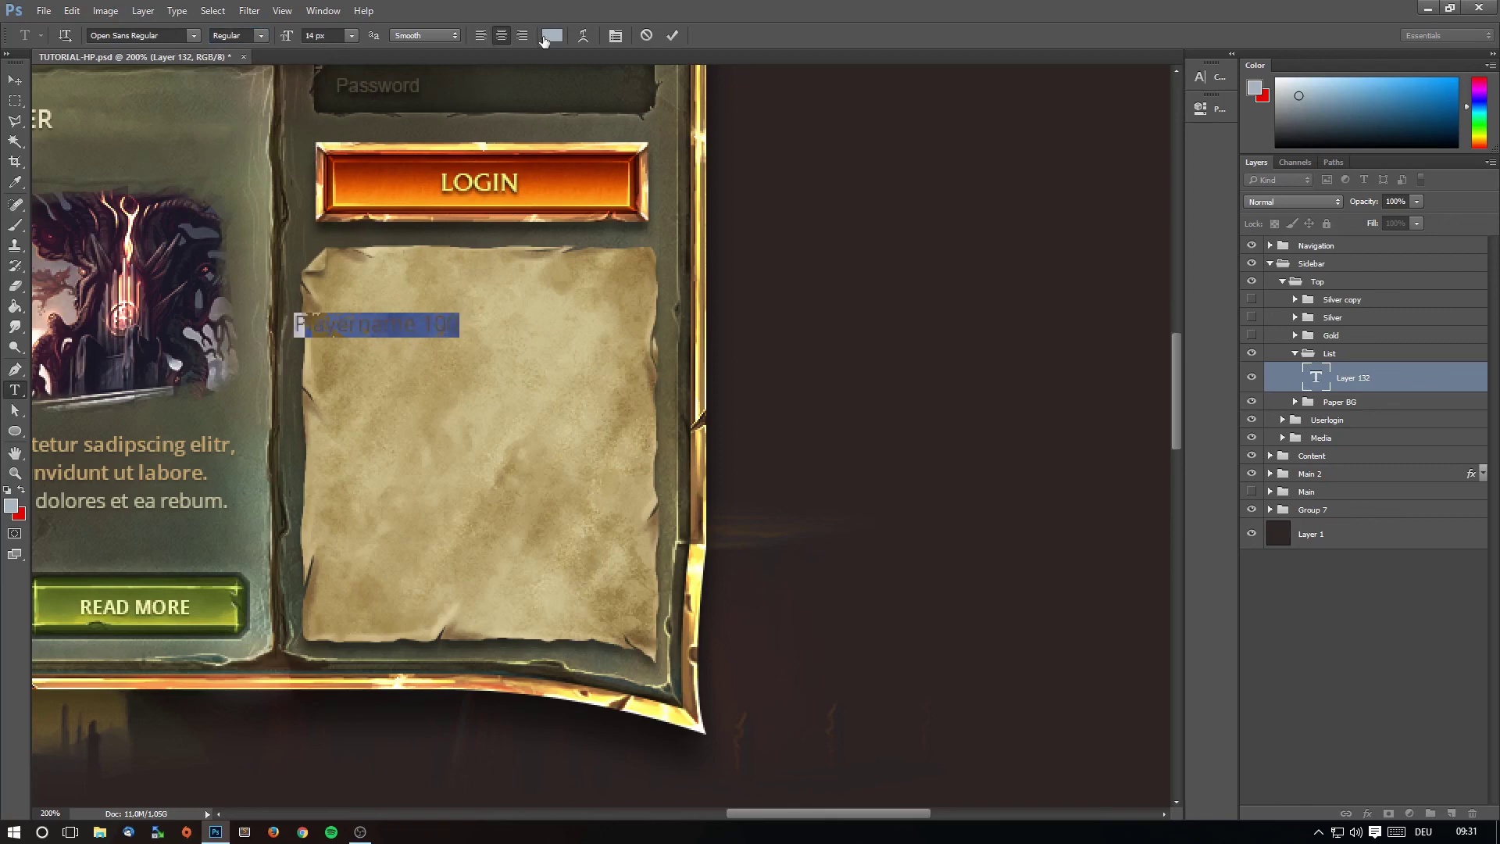
click(552, 35)
click(672, 327)
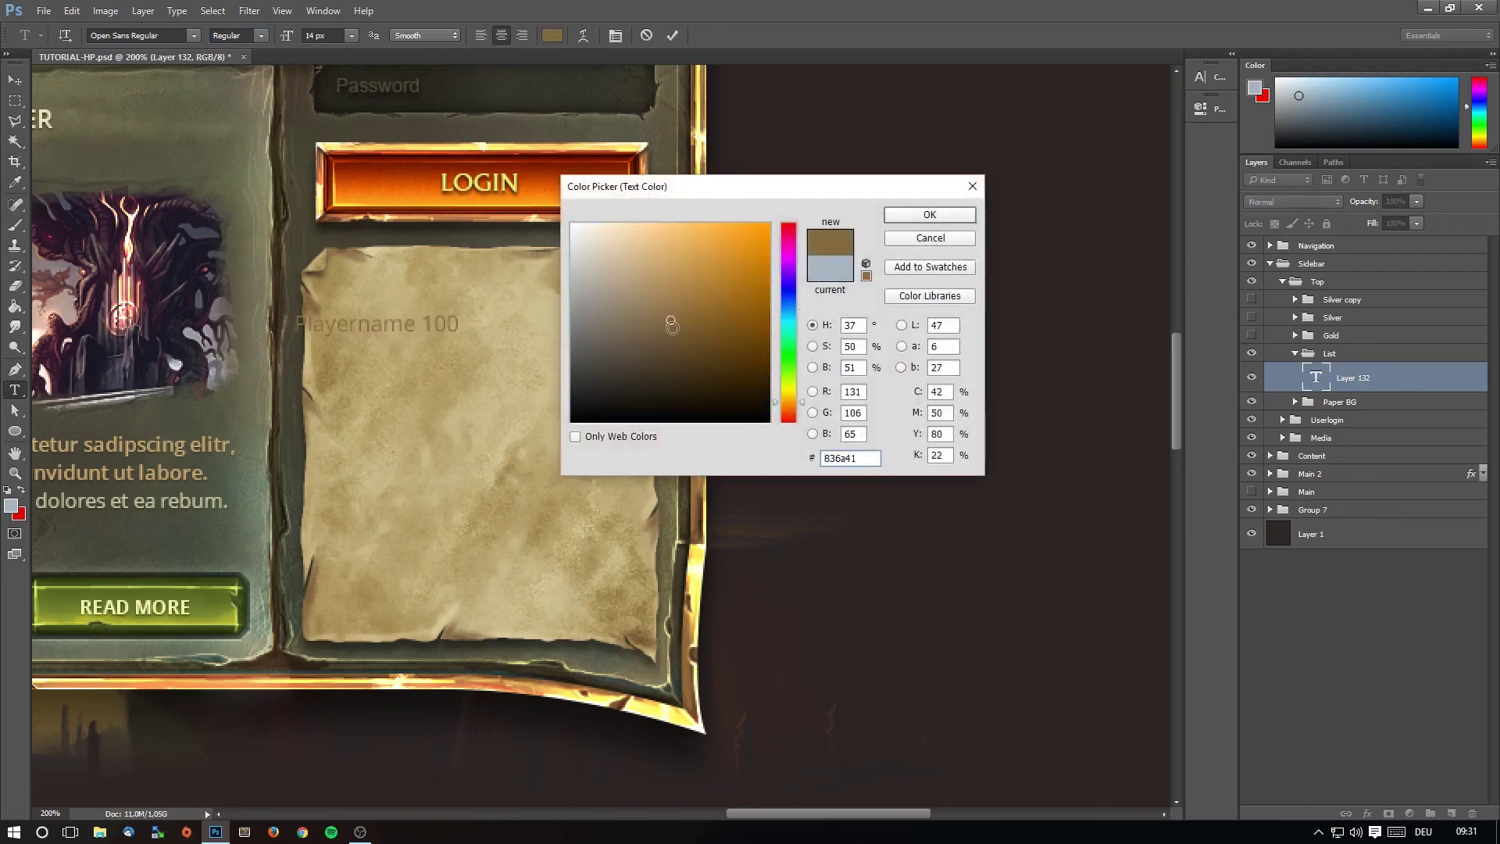
drag(672, 327, 719, 346)
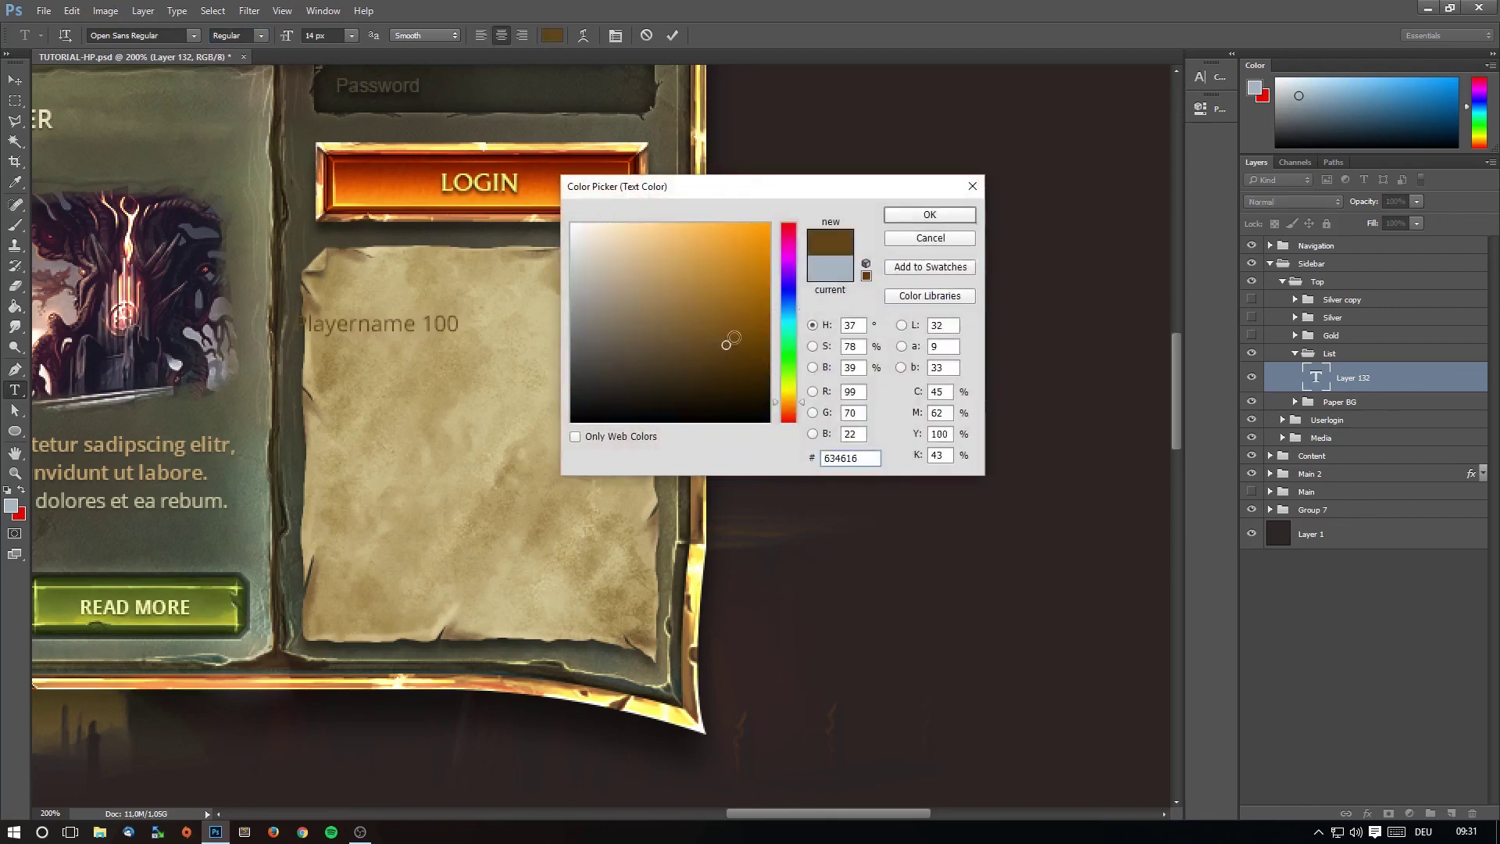
click(930, 215)
Make the entry Semibold 13 px and remove the extra space before the score.
click(265, 36)
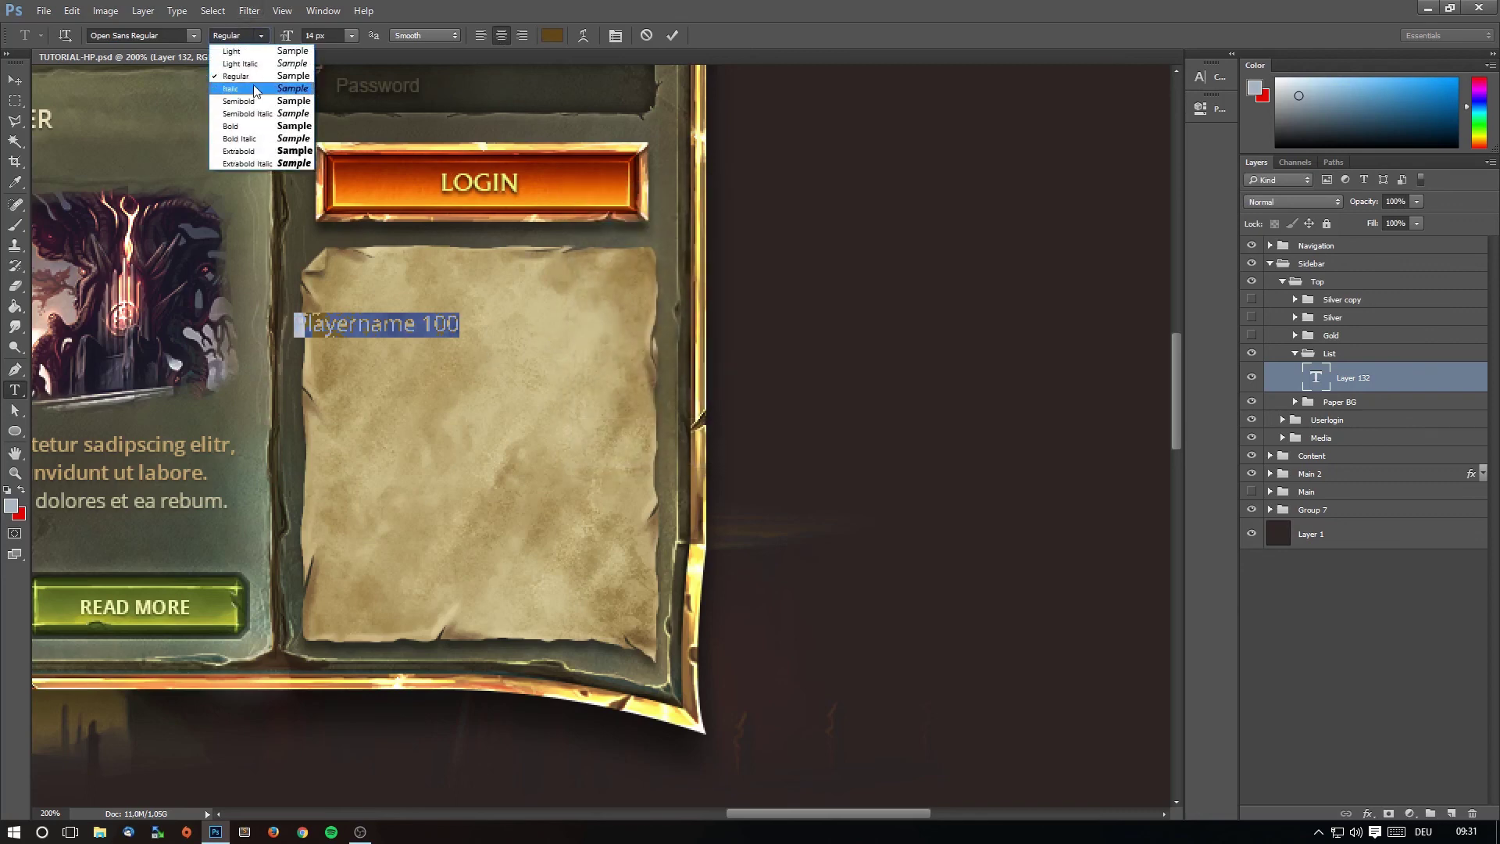
click(252, 96)
click(339, 36)
key(Return)
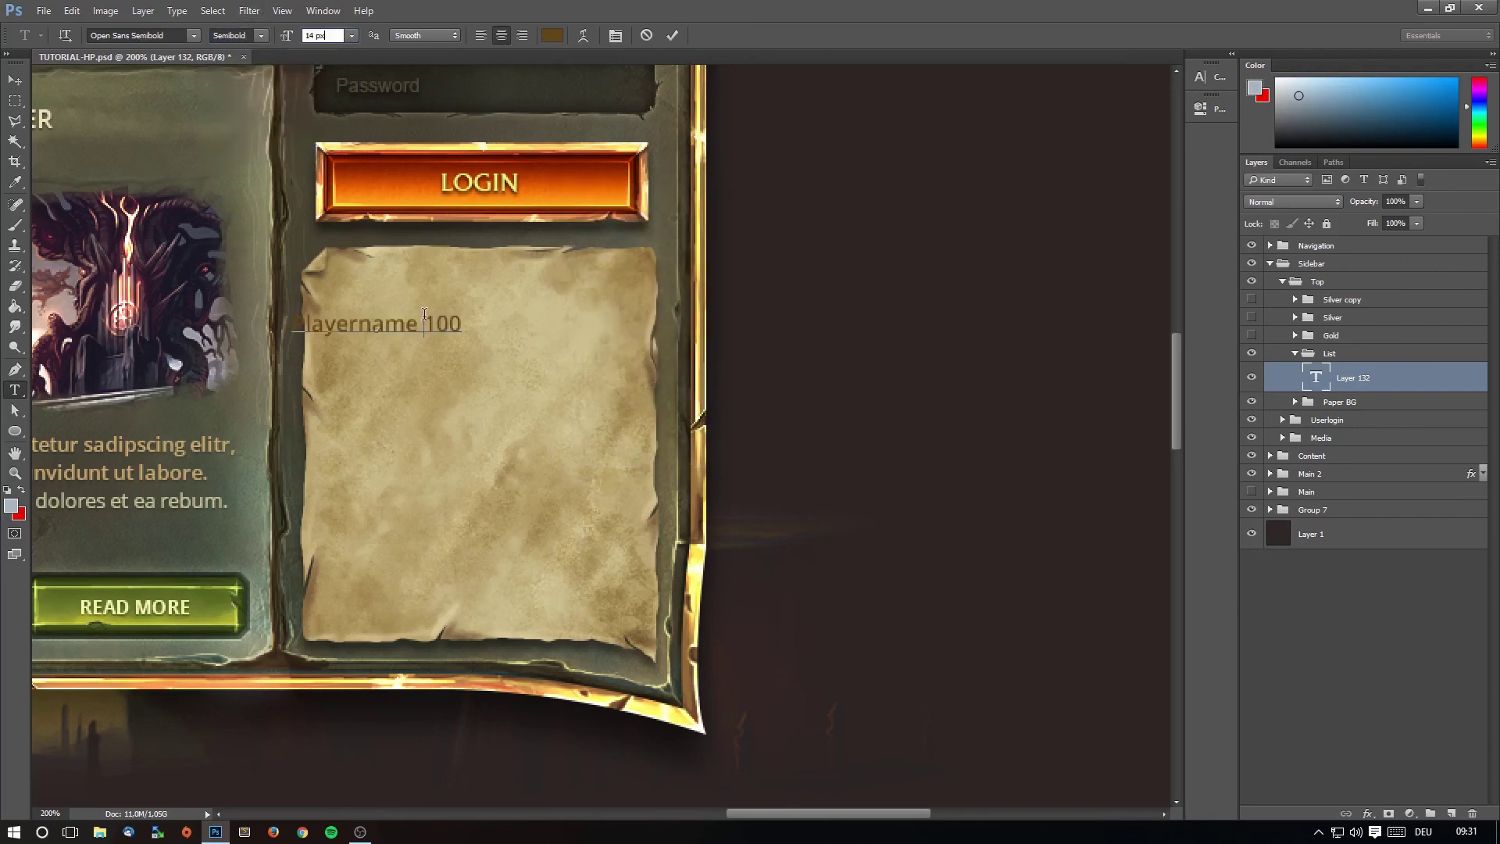
click(331, 36)
key(Down)
click(461, 330)
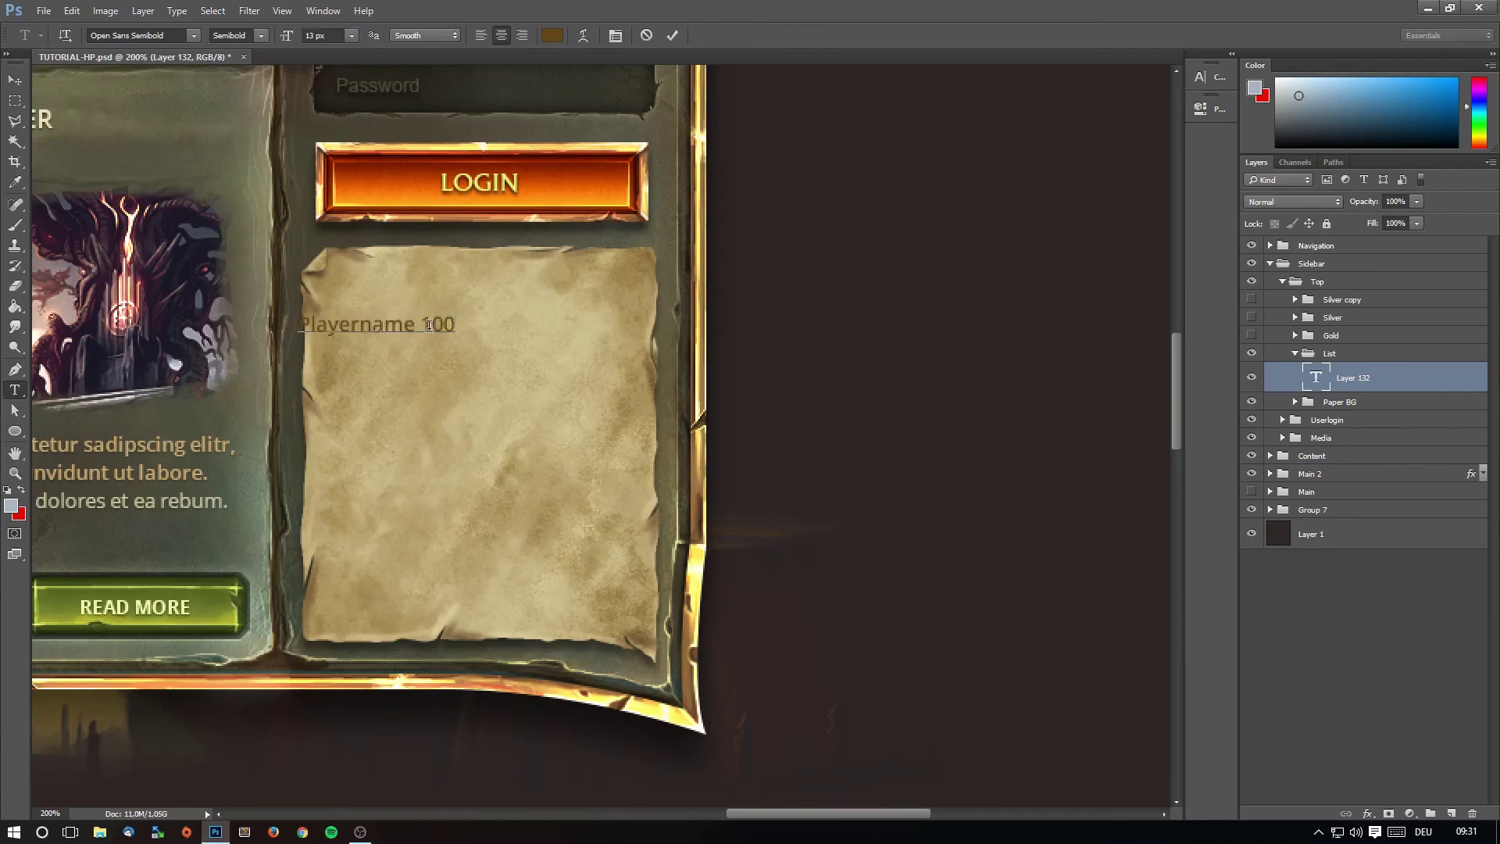
click(426, 325)
key(BackSpace)
Copy the Playername 100 line and paste it as the second and third entries.
drag(458, 326, 212, 322)
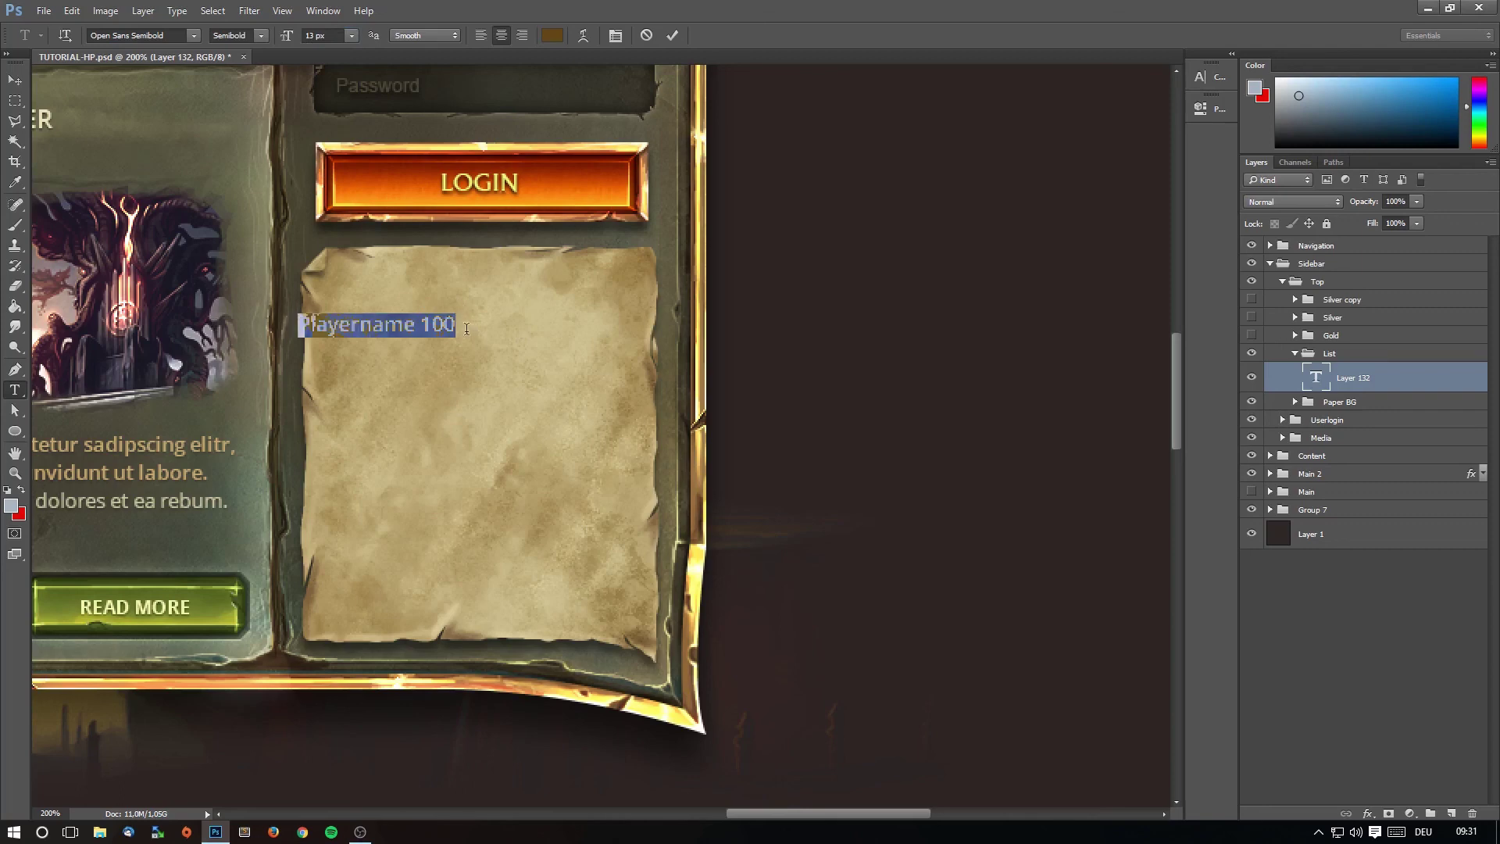
key(ctrl+c)
key(End)
key(Return)
key(ctrl+v)
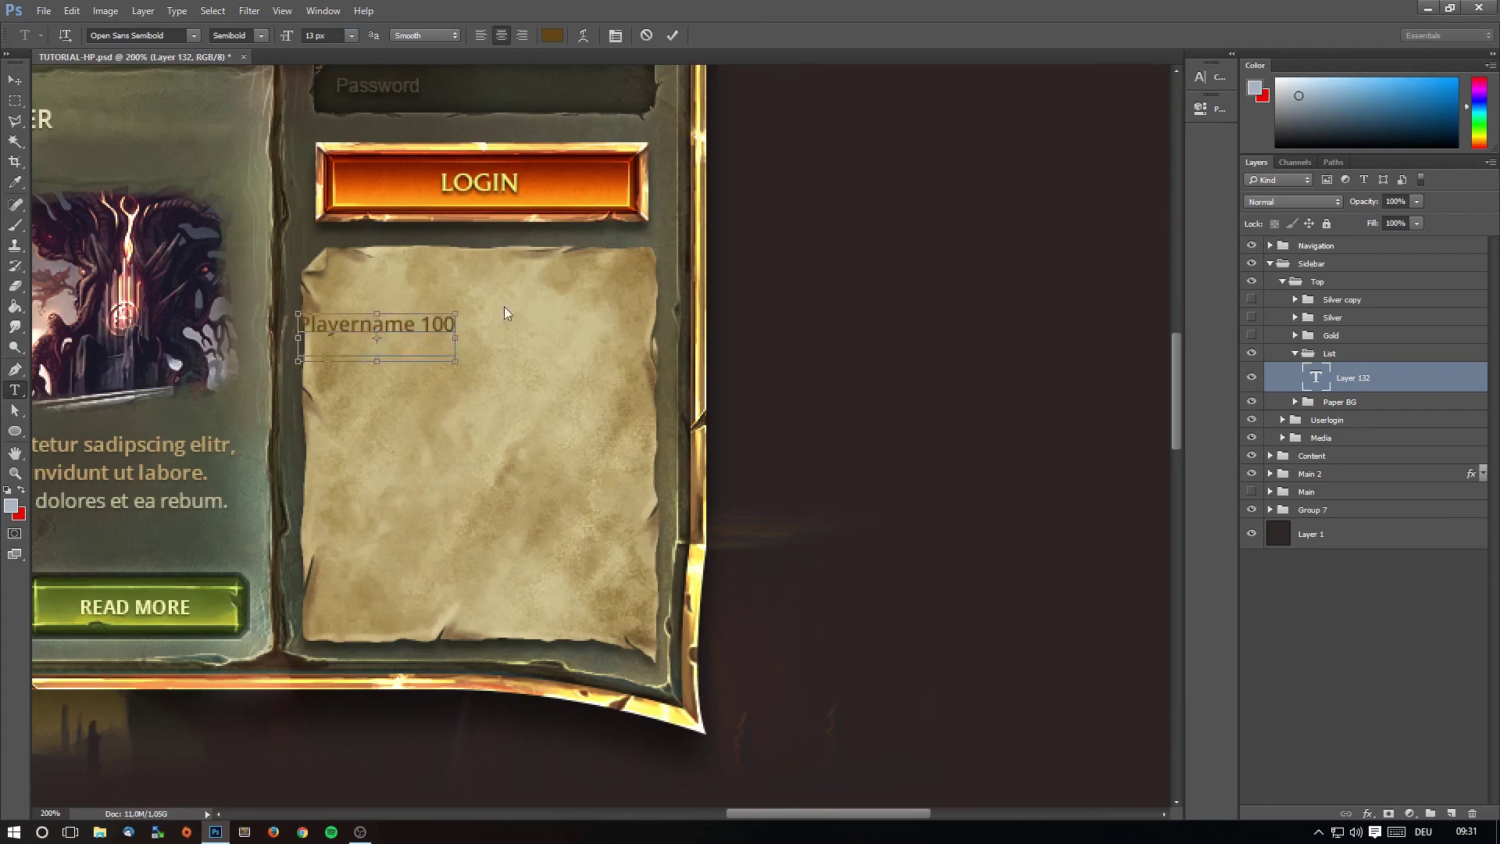
key(Return)
key(ctrl+v)
Add fourth and fifth lines, make the scores 100, 100, 99, 99, 98, and centre the list.
key(BackSpace)
key(BackSpace)
key(BackSpace)
text(9)
key(ctrl+v)
key(Return)
key(ctrl+v)
key(BackSpace)
key(BackSpace)
key(BackSpace)
text(99)
drag(456, 399, 431, 399)
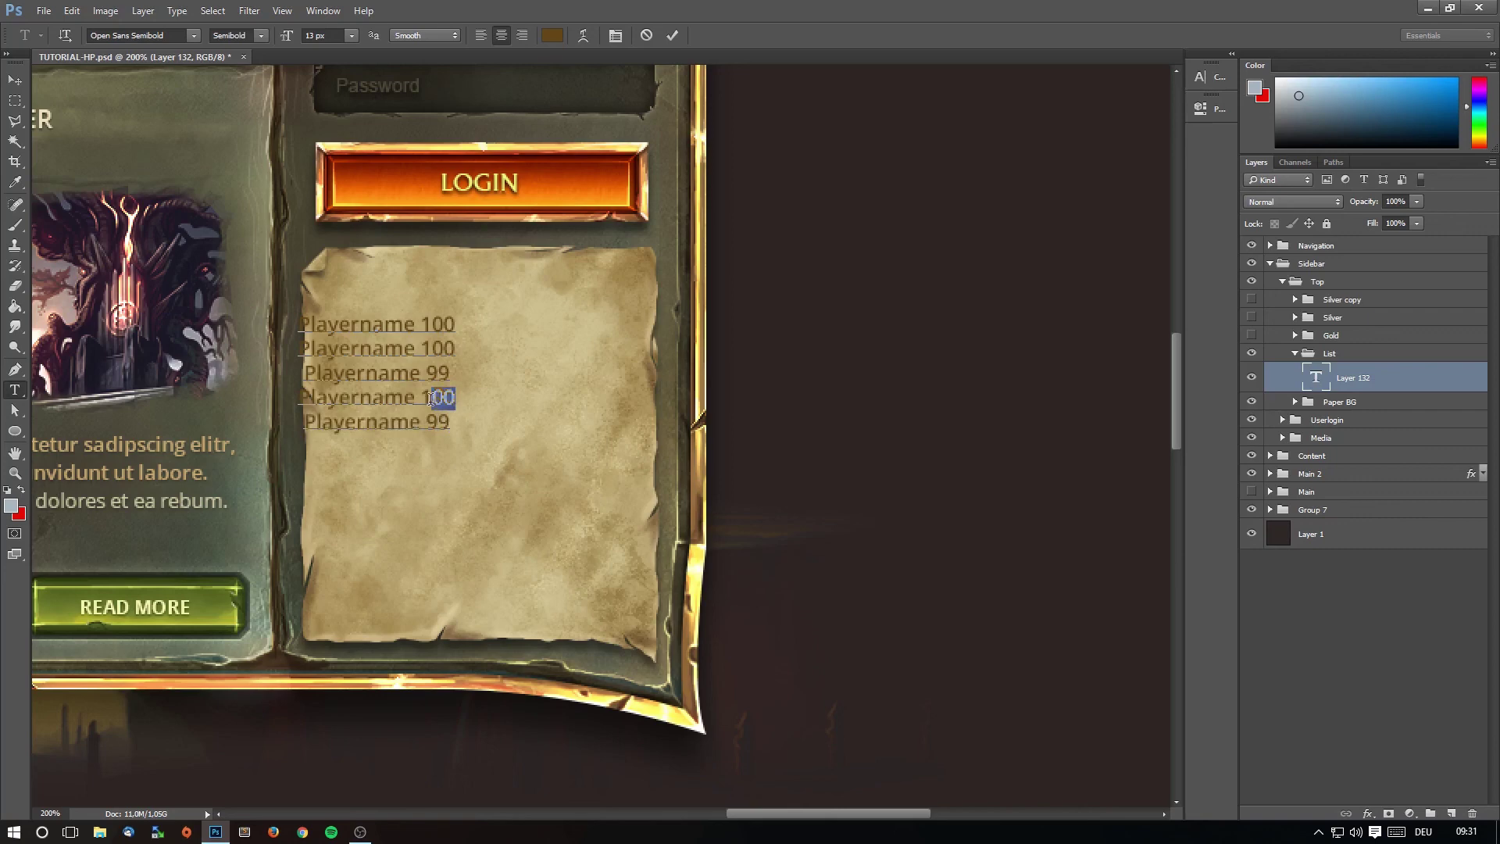
text(99)
click(449, 414)
text(8)
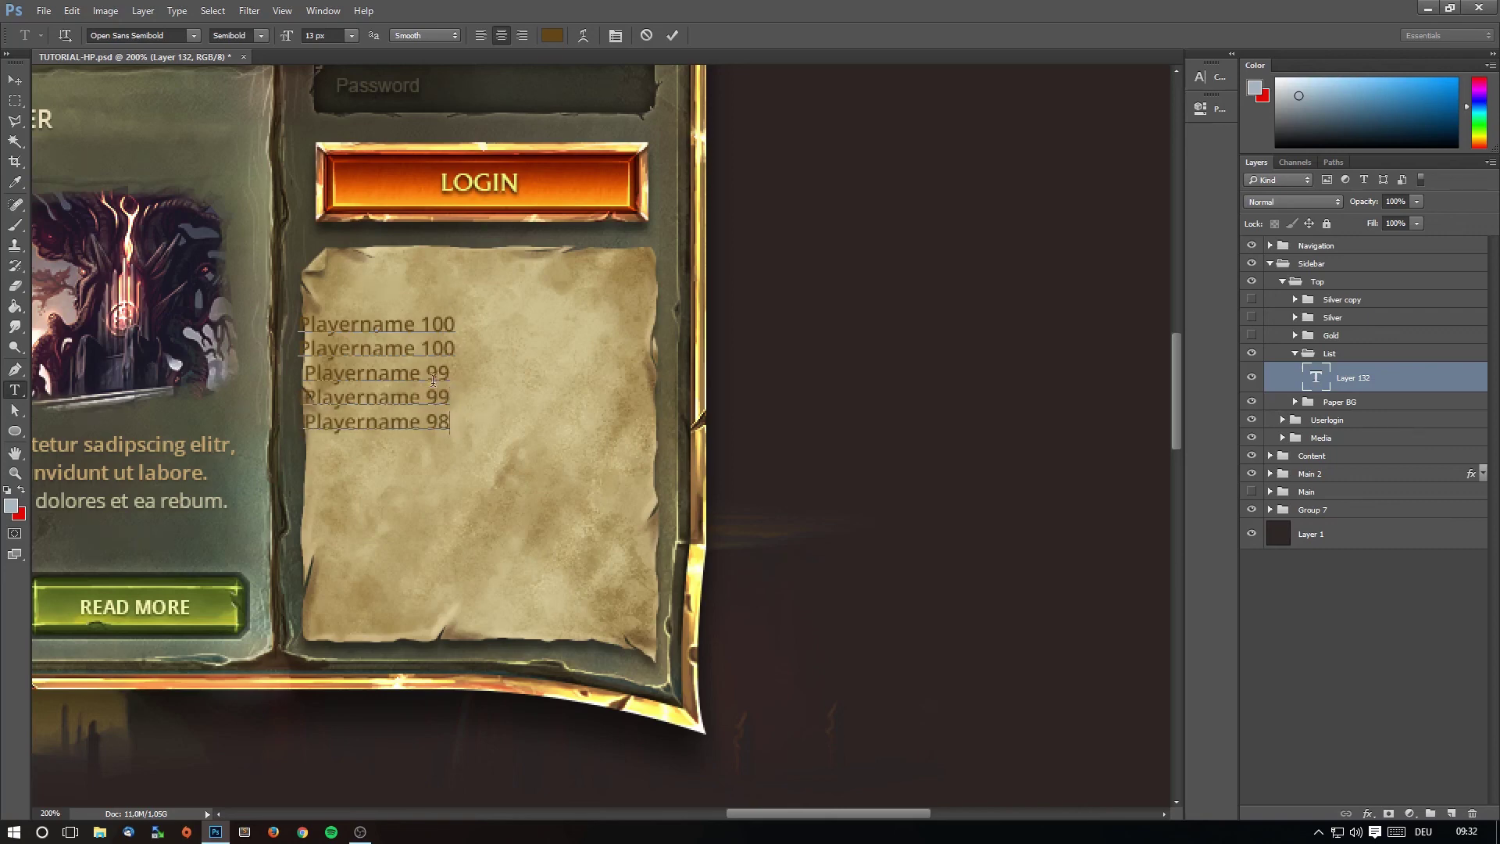
click(14, 79)
drag(544, 338, 643, 367)
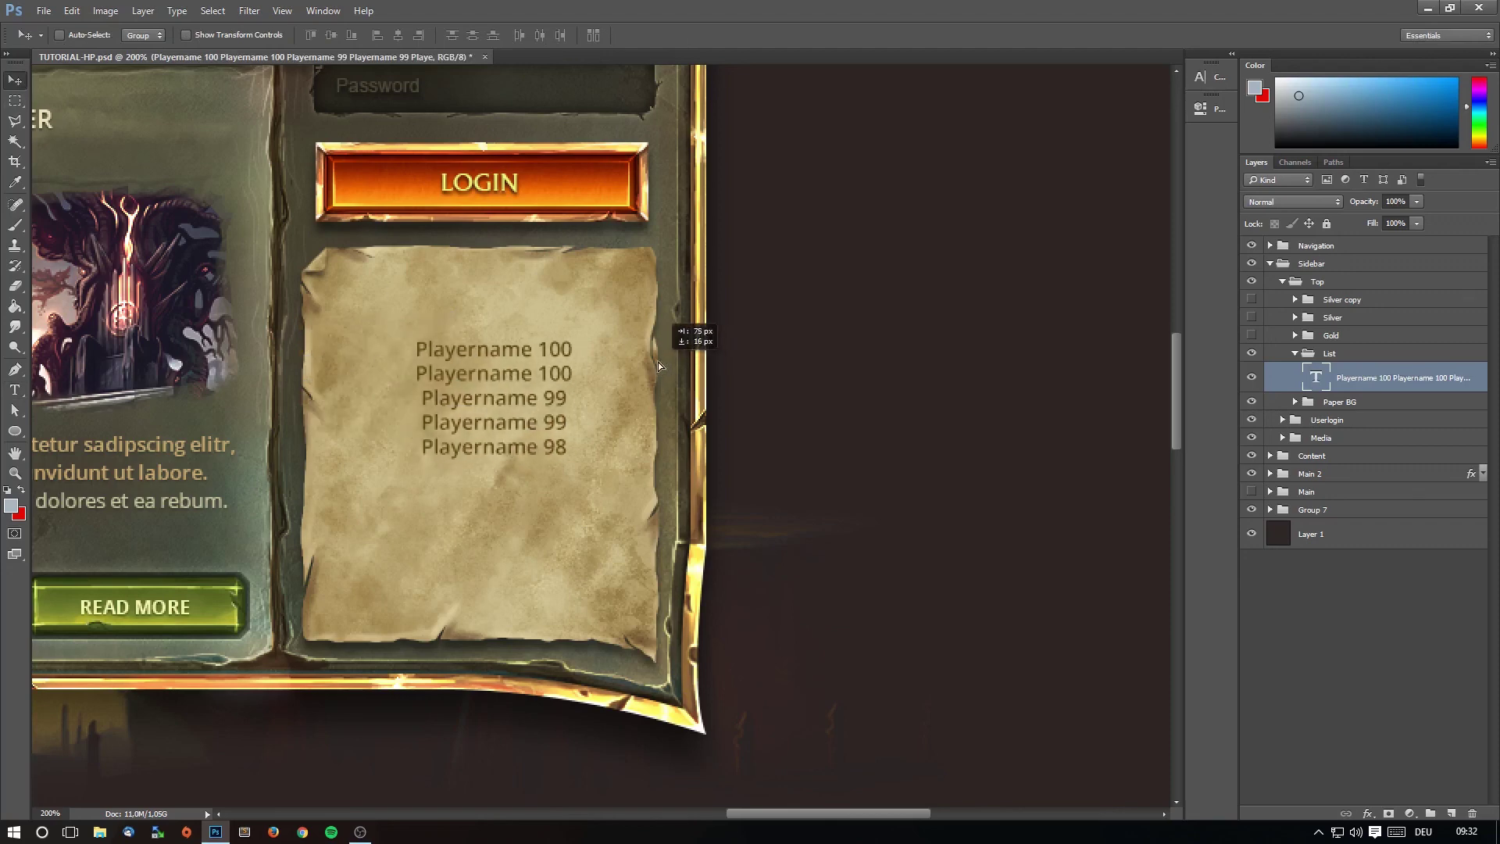
Paste the five Playername entries again below the existing list.
click(15, 390)
click(406, 356)
mouse_move(405, 355)
mouse_down()
mouse_move(554, 459)
mouse_move(395, 348)
mouse_up()
click(554, 458)
click(544, 449)
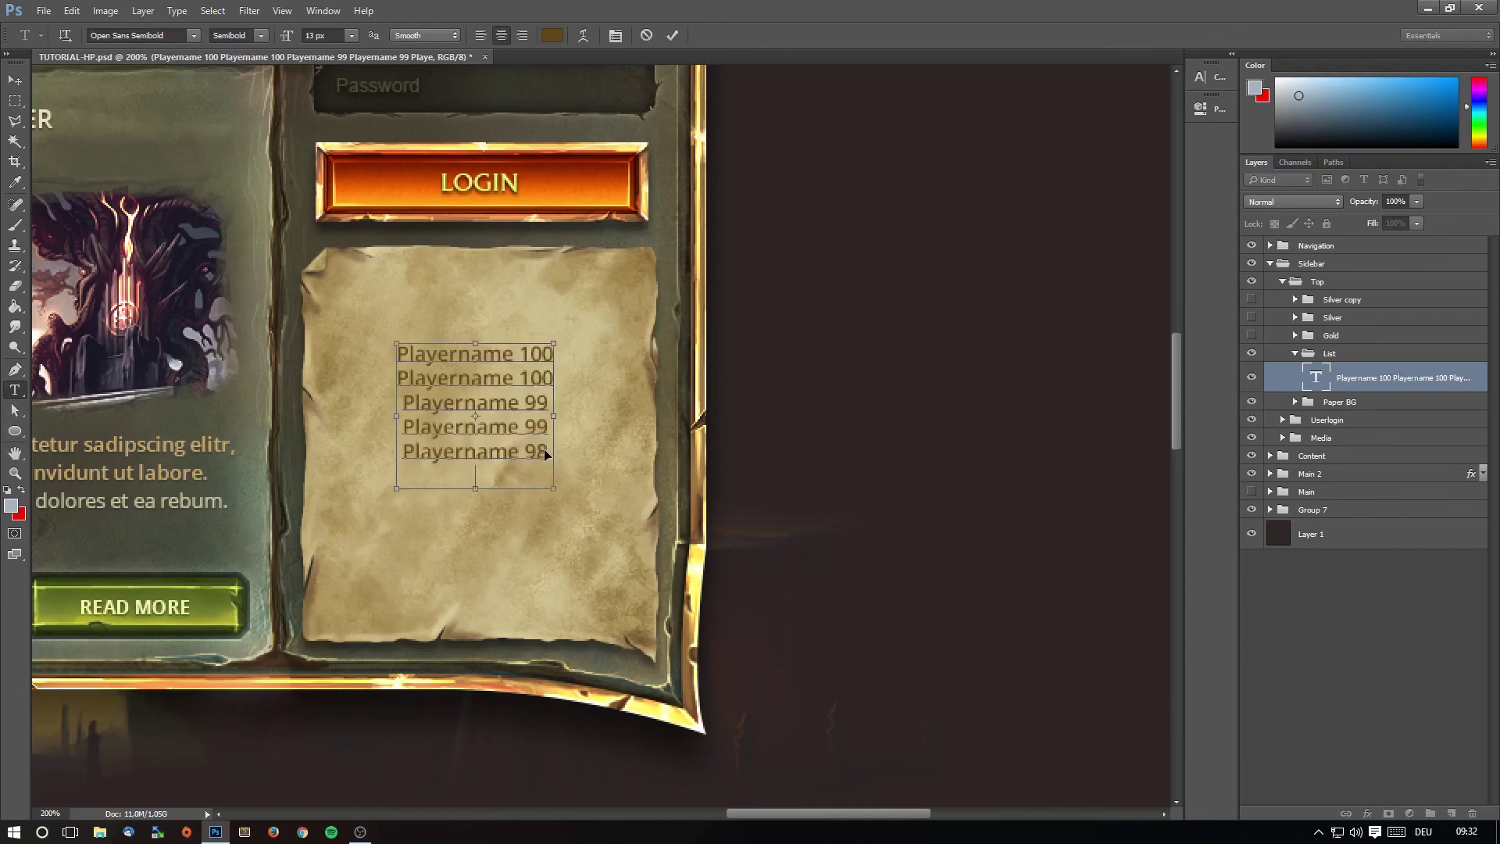
key(Return)
key(ctrl+v)
Retype the new lines' scores as 98, 98, 98, 98, 97, 96.
drag(558, 475, 523, 472)
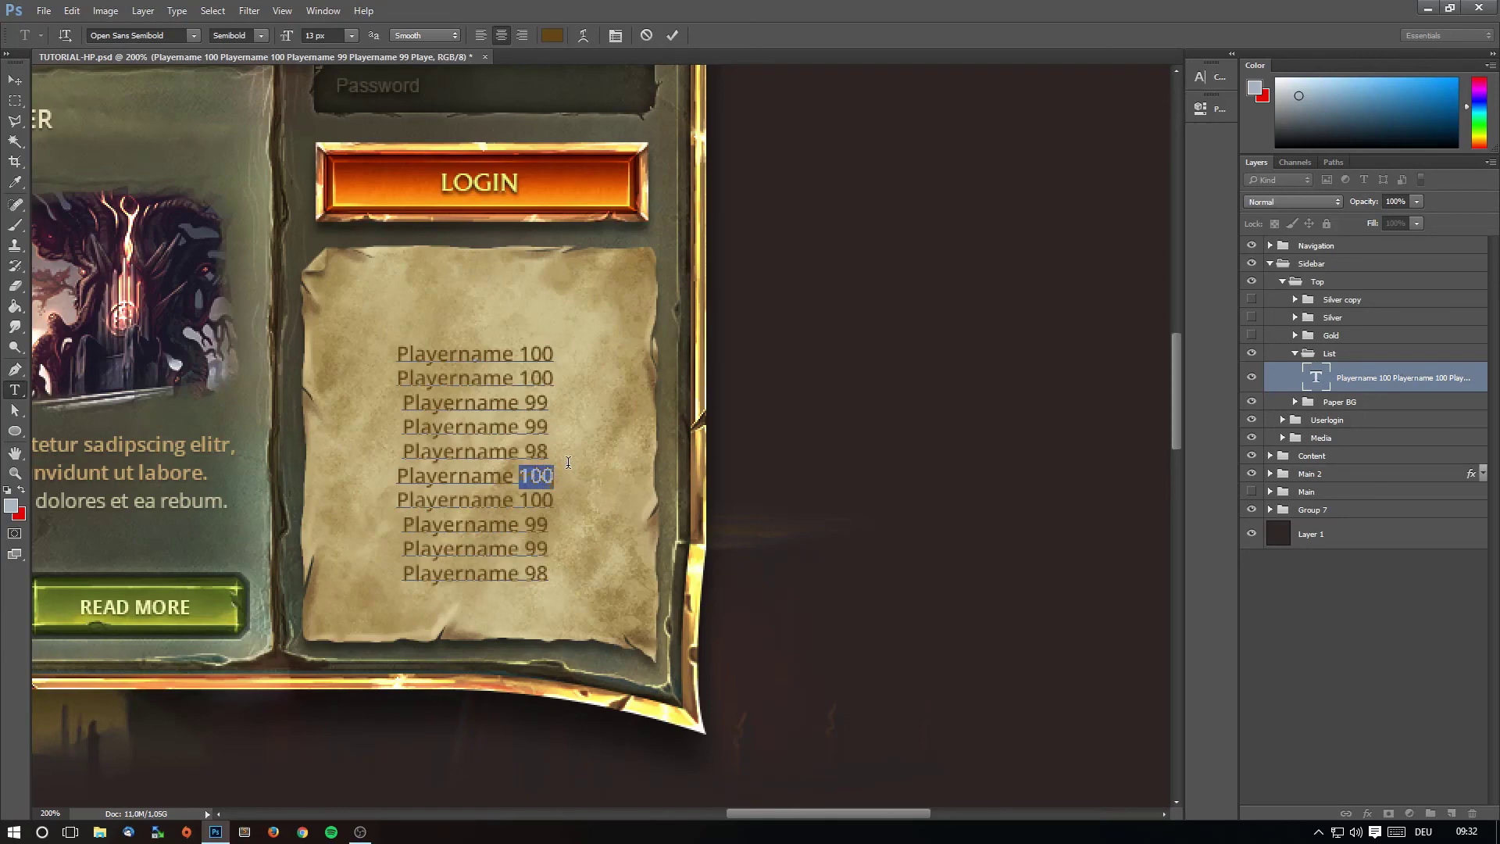
text(98)
mouse_move(557, 499)
mouse_down()
mouse_move(519, 499)
mouse_move(531, 574)
mouse_up()
text(98)
text(98)
text(97)
text(96)
key(ctrl+a)
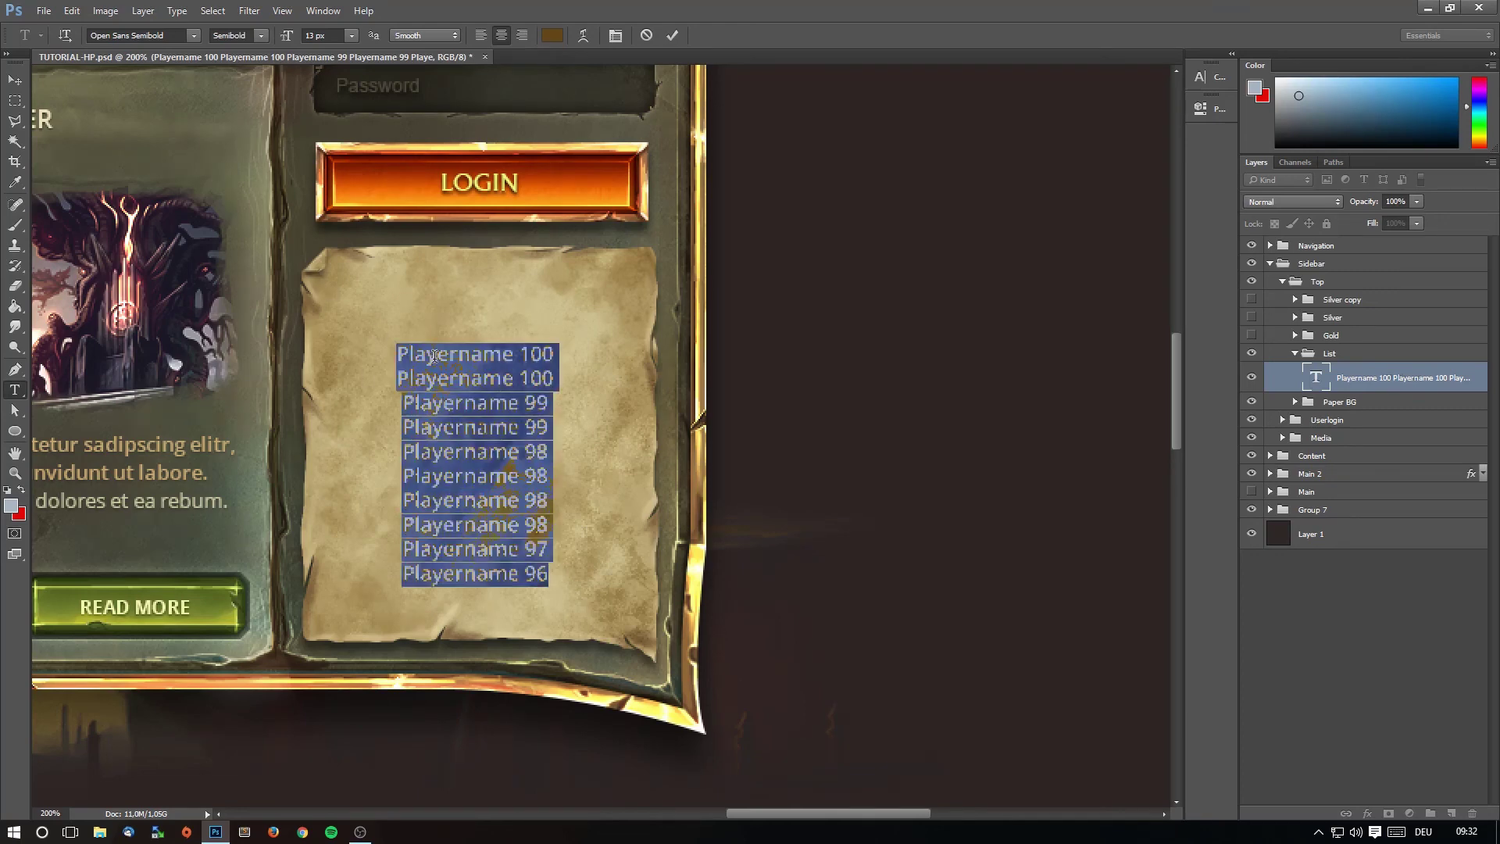
click(395, 344)
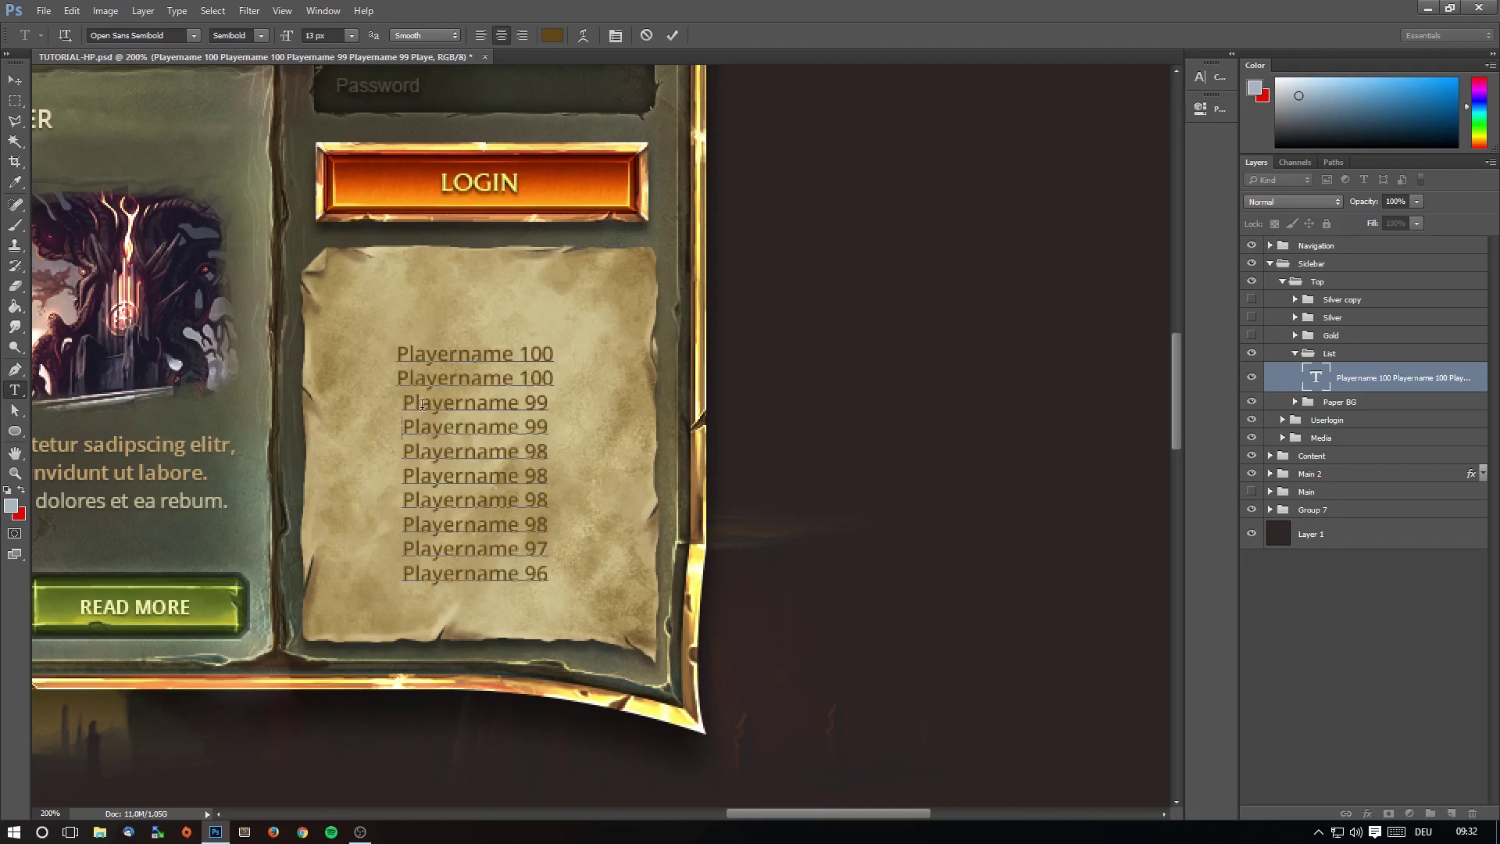
Number the bottom seven entries 7. down to 1., correcting mistyped ranks.
text(#1)
key(BackSpace)
key(BackSpace)
text(6. )
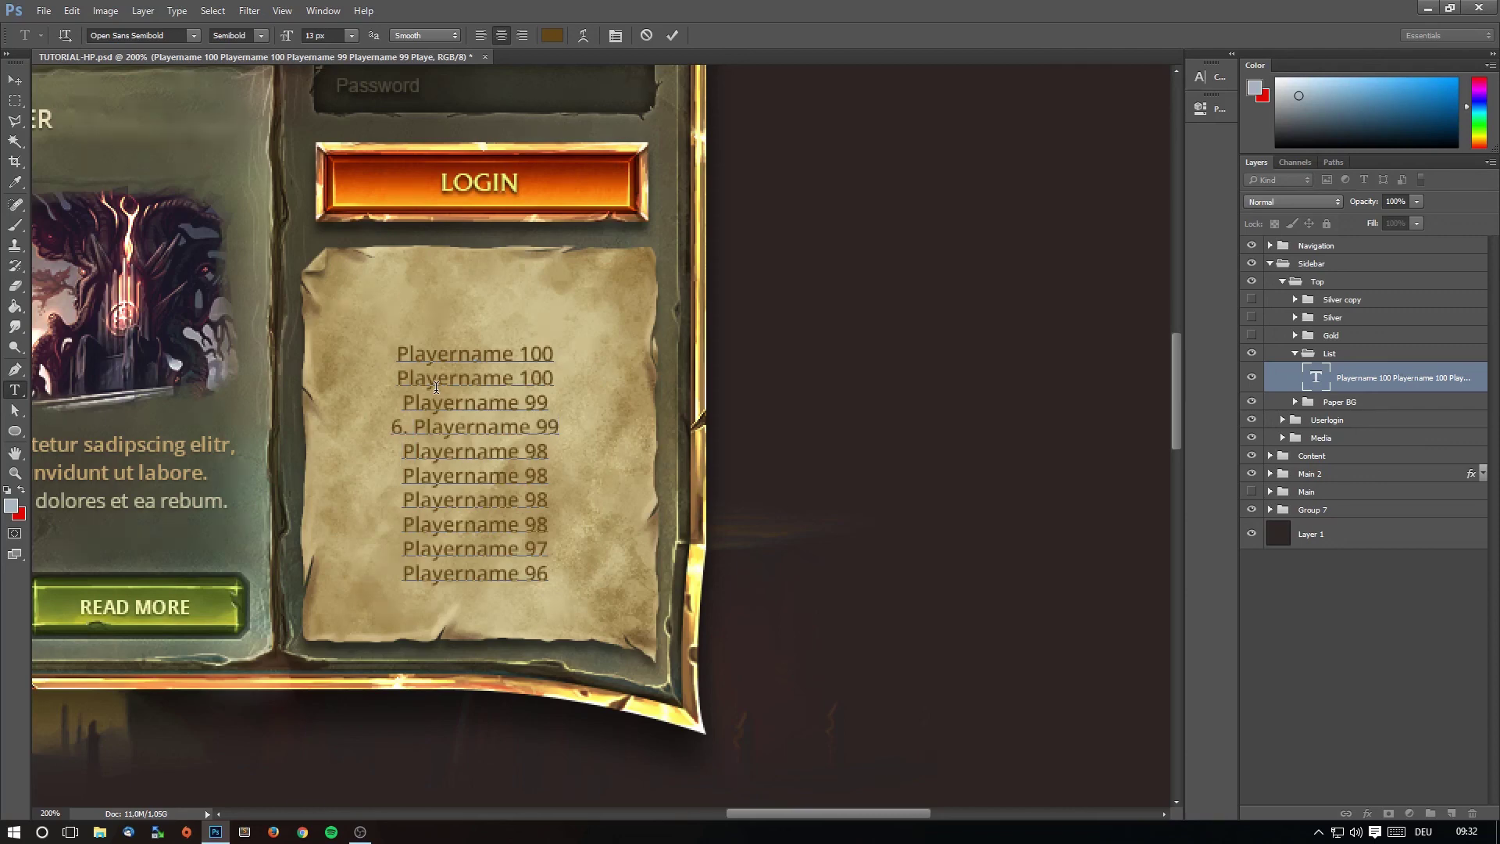
text(5. )
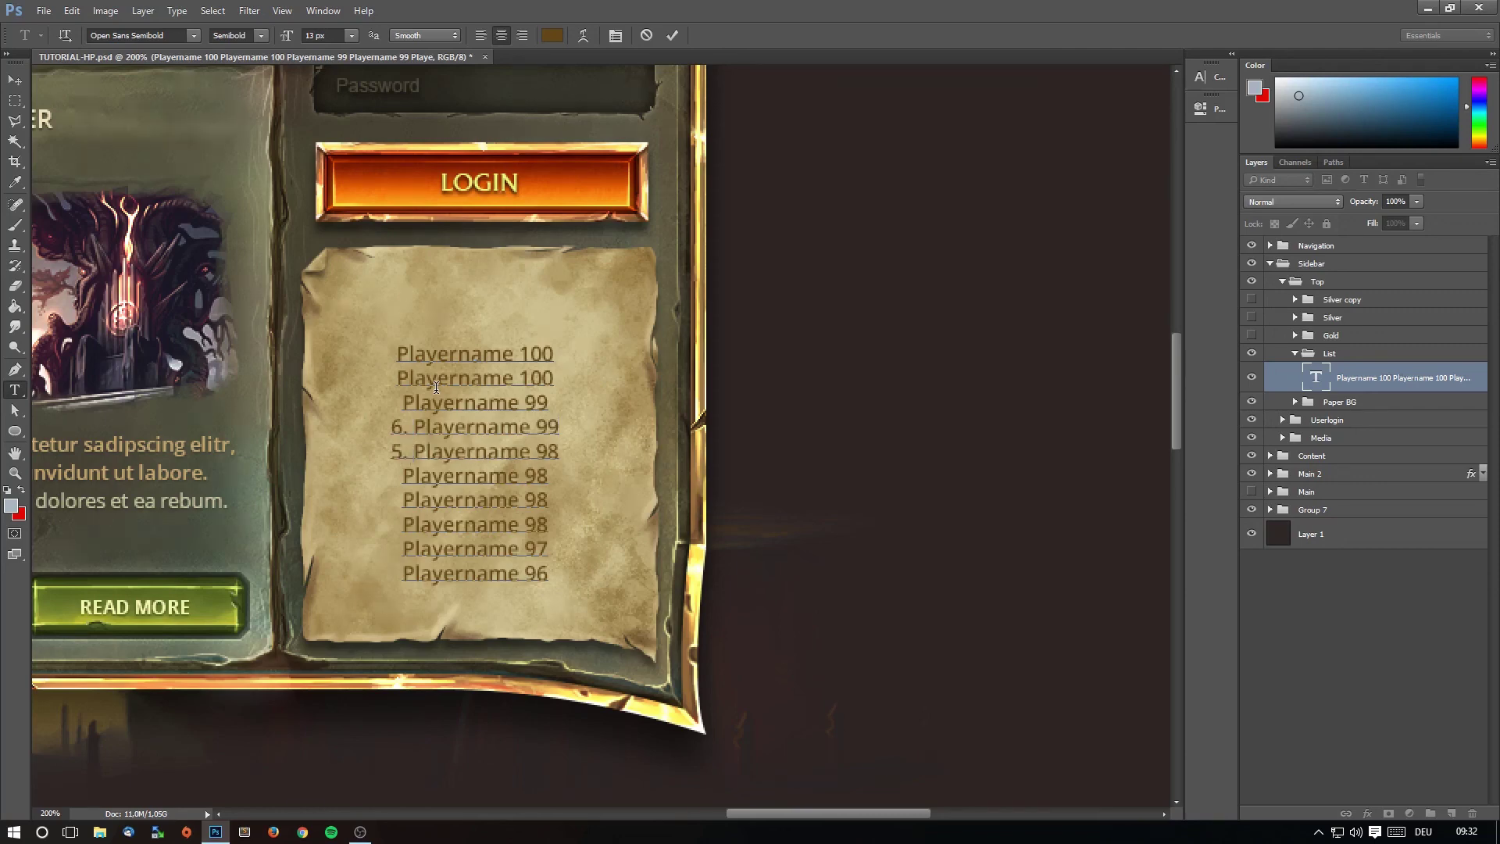
text(4. )
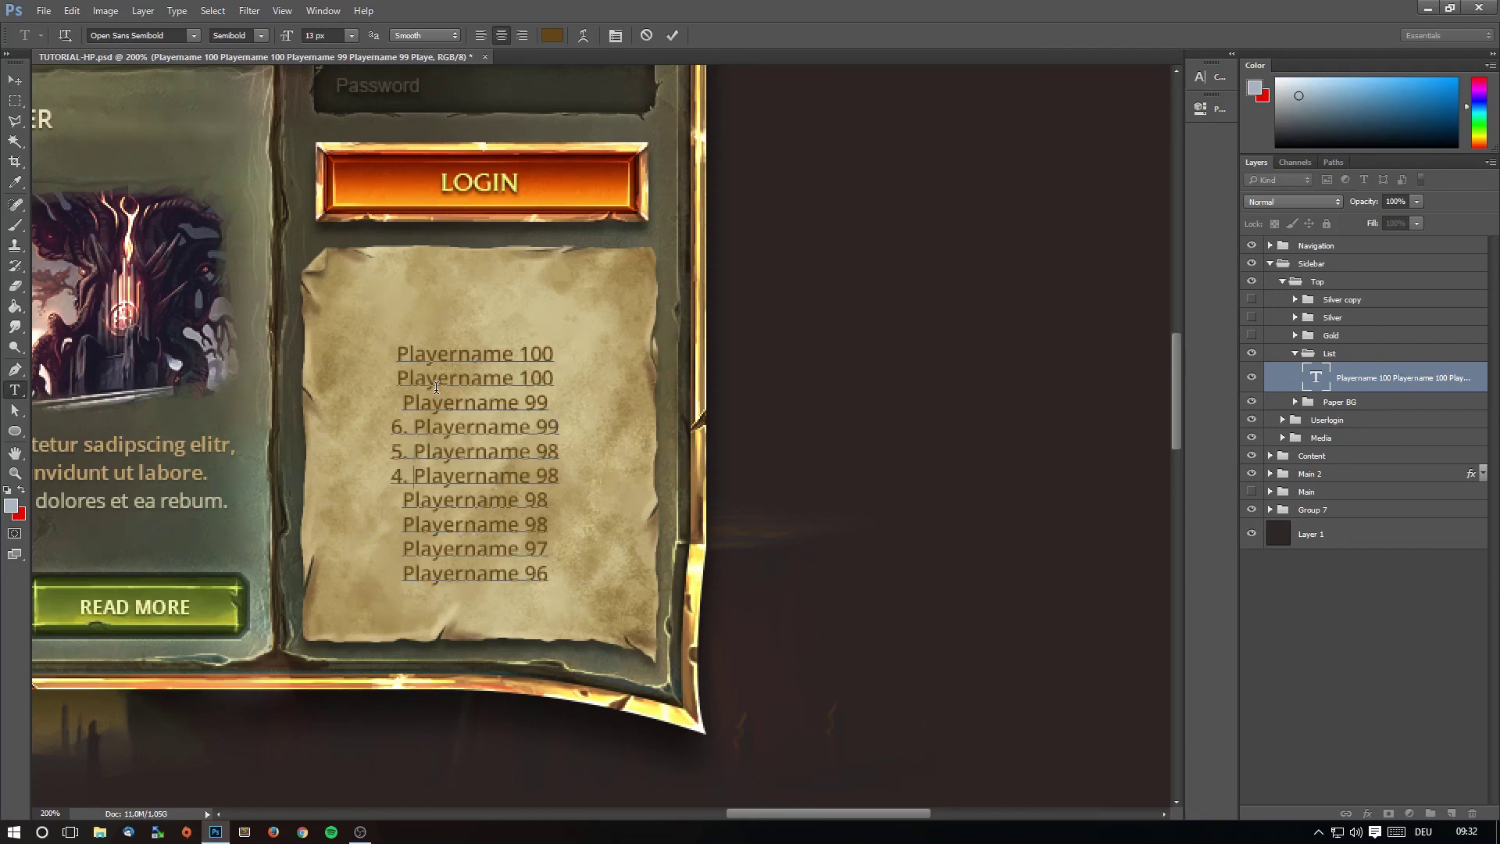
text(3. )
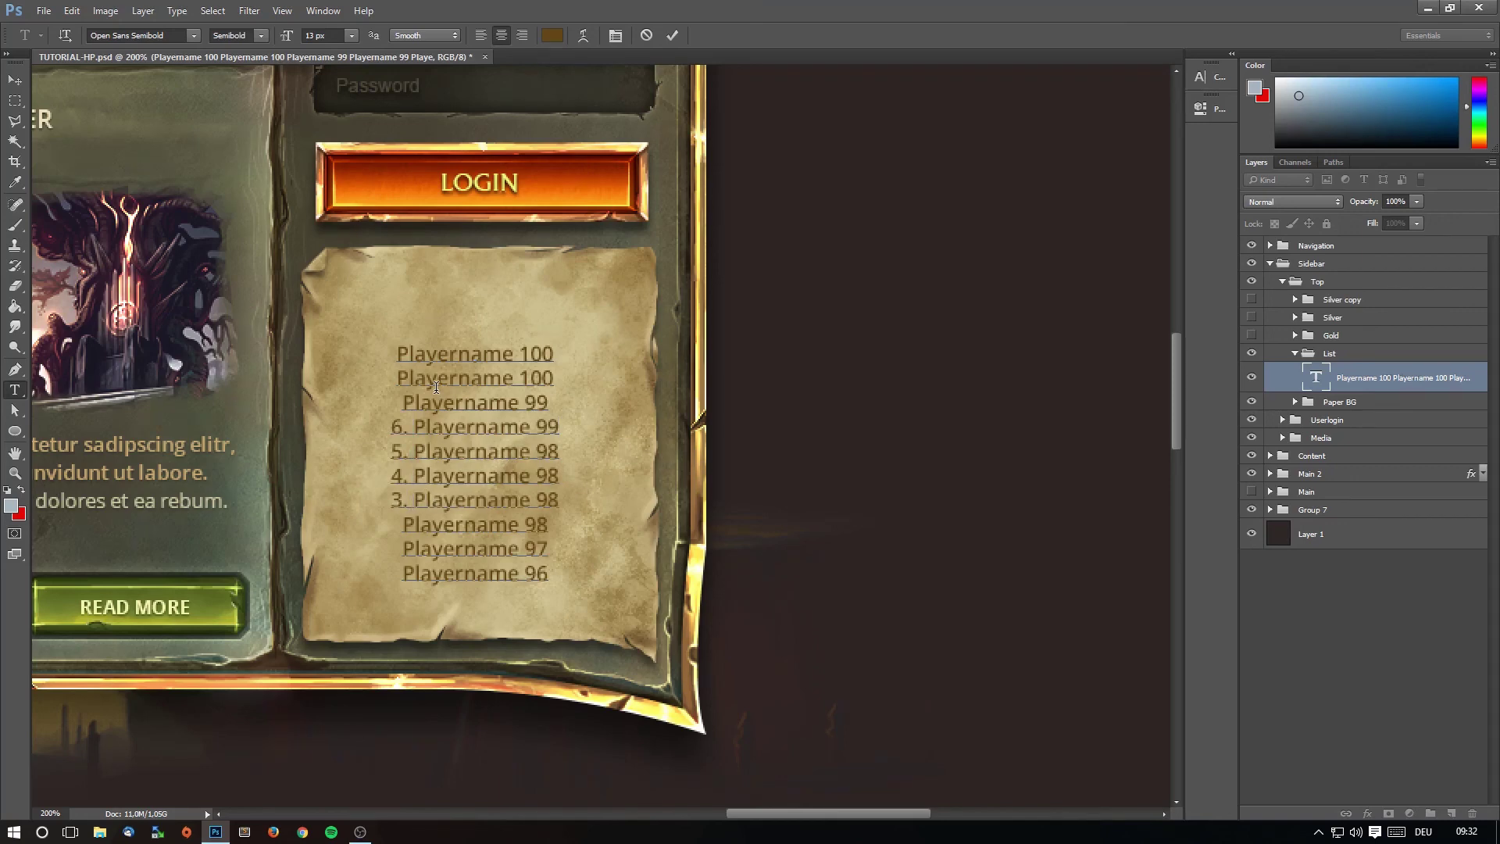
text(2)
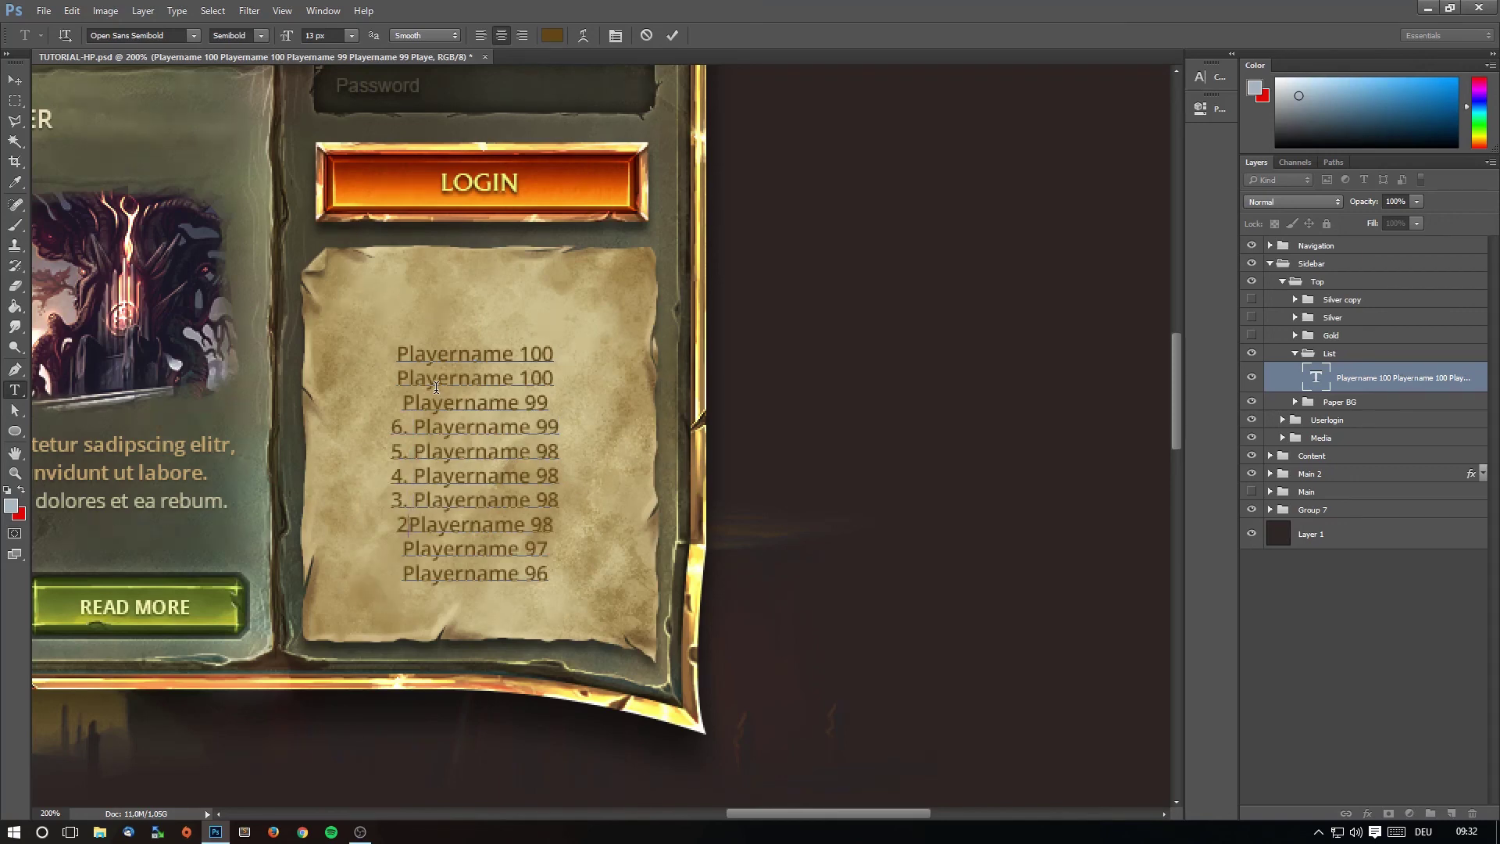
key(BackSpace)
text(3.)
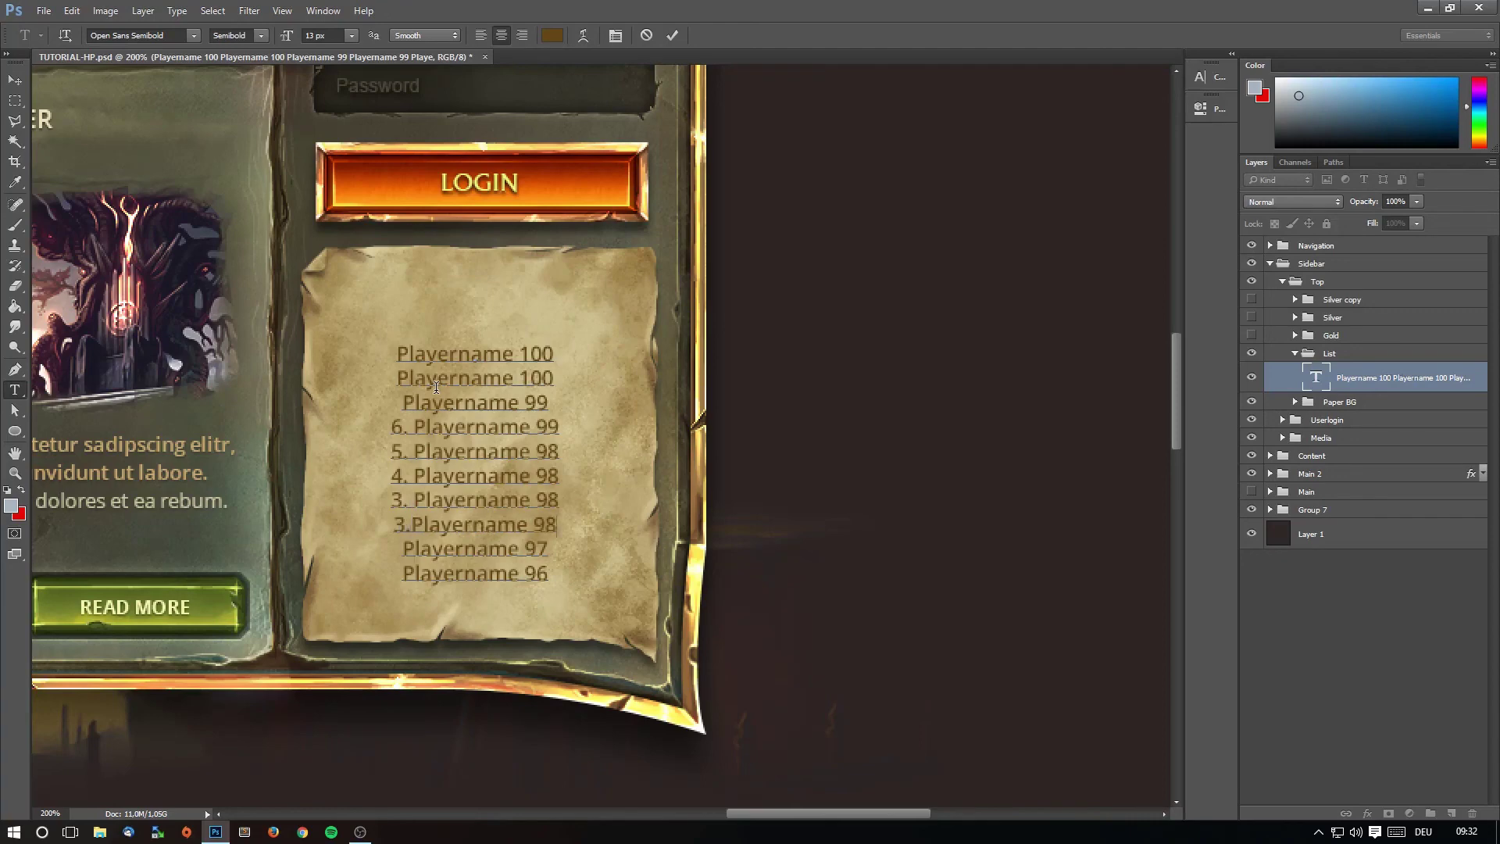
text(2. )
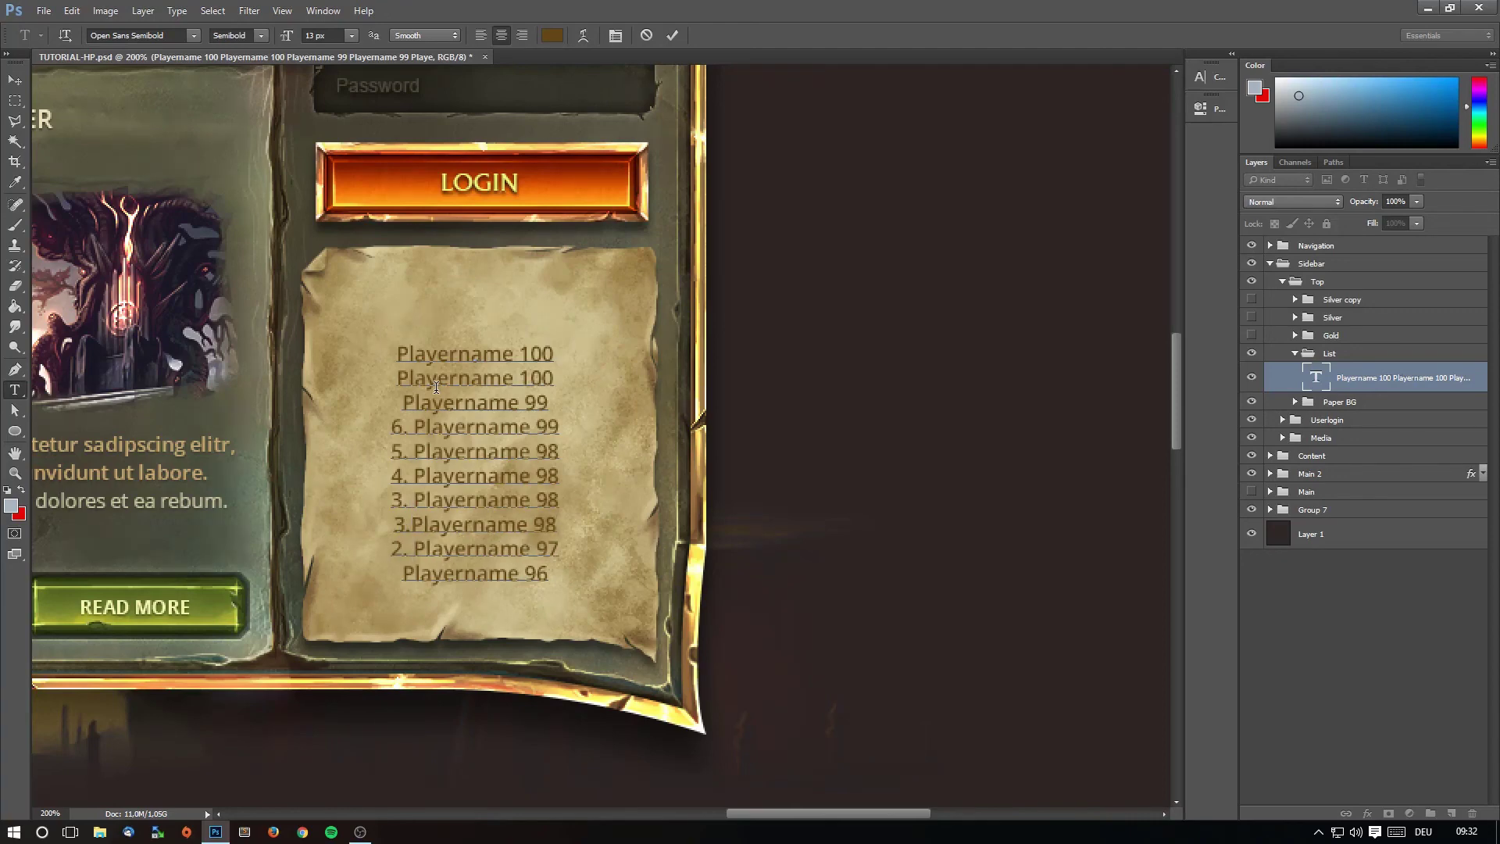
text( 1.)
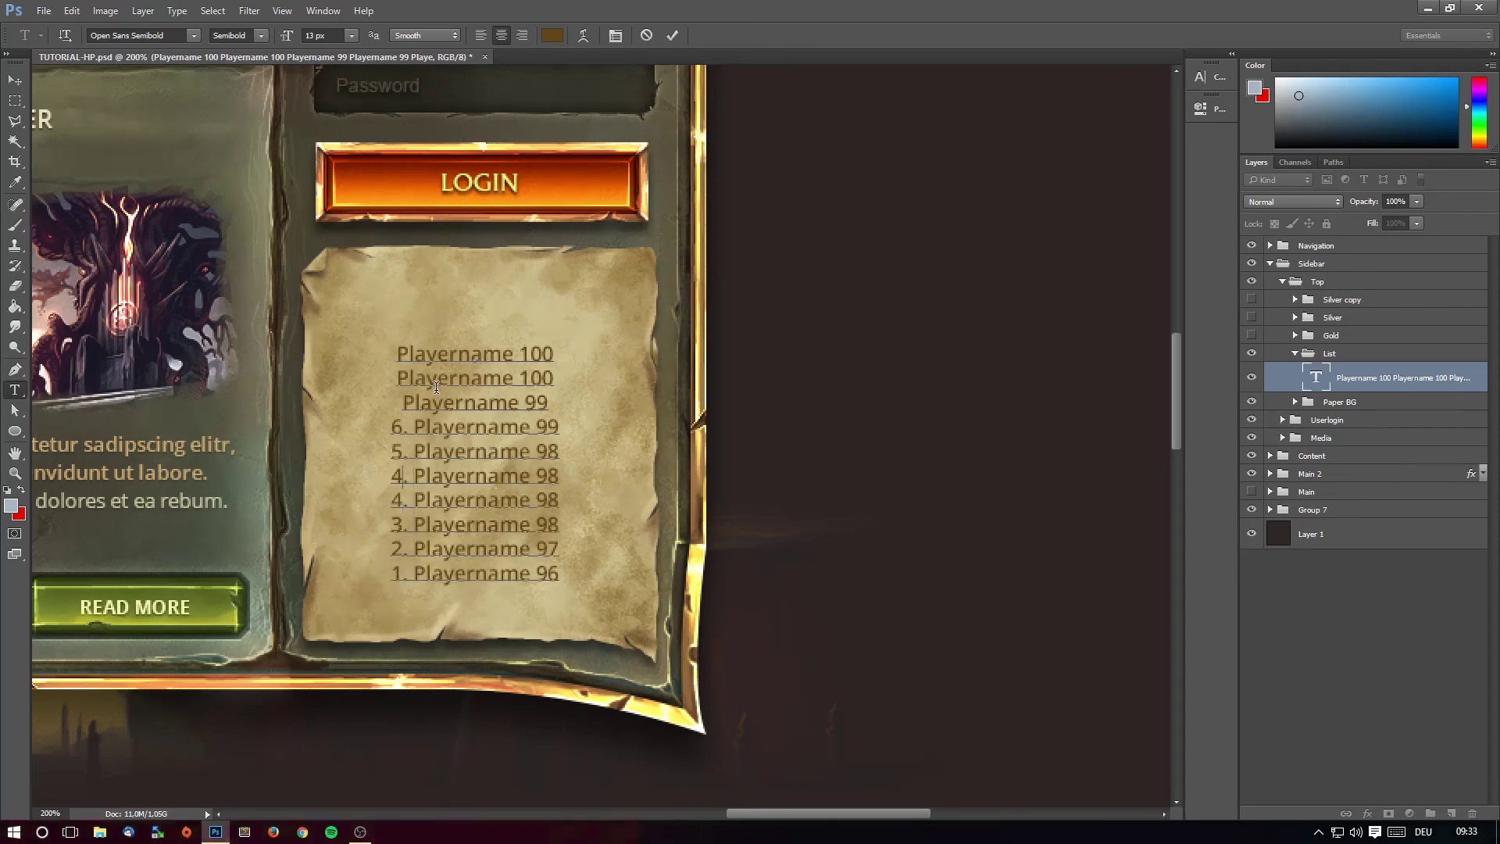
key(BackSpace)
text(5)
key(Up)
key(BackSpace)
text(6)
key(BackSpace)
text(7)
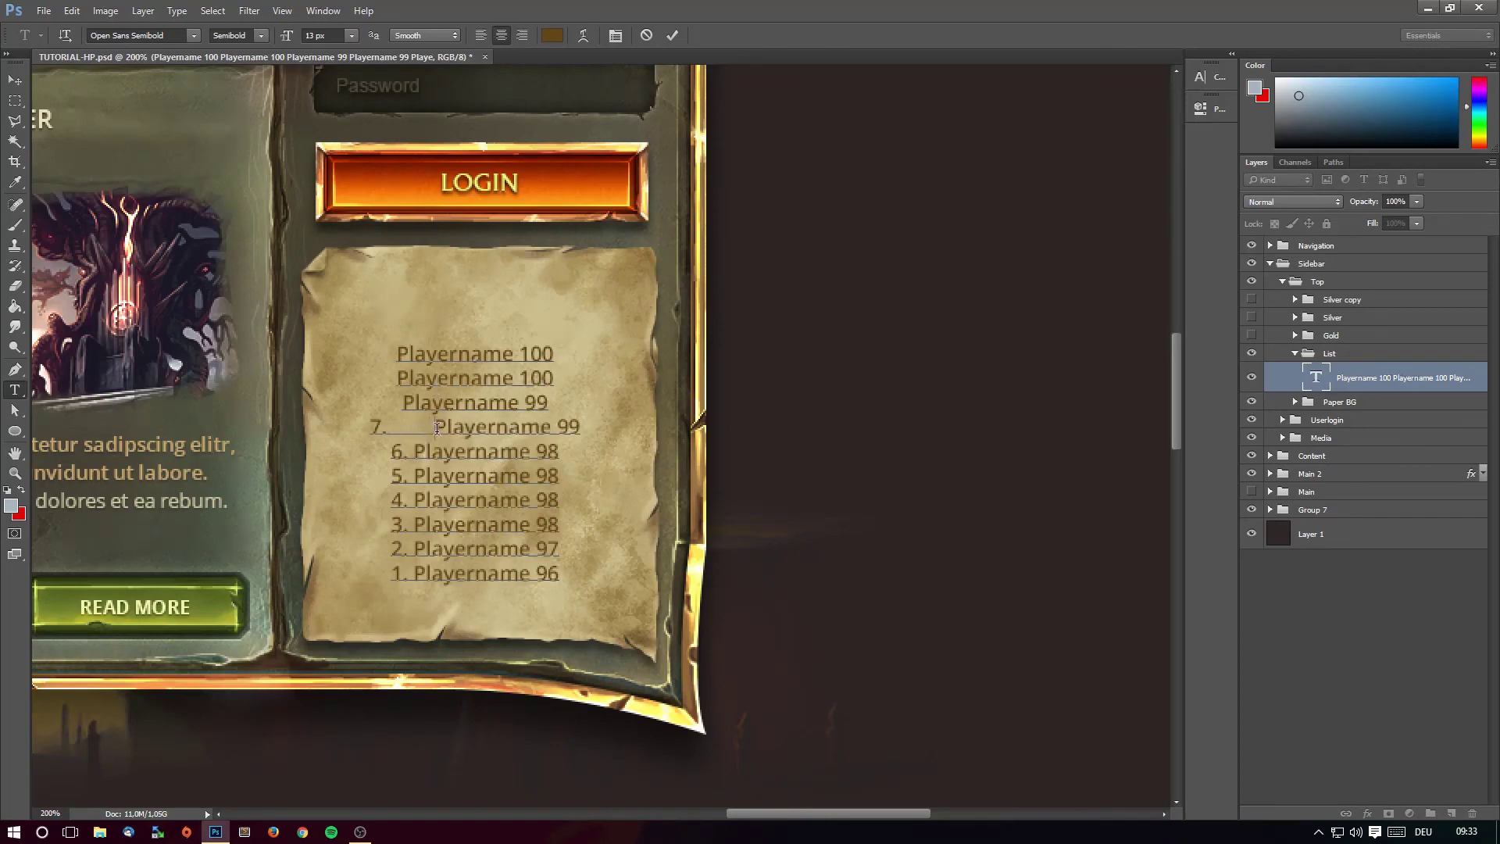
Tidy the extra spaces around the name and score on the rank 7 line.
click(559, 427)
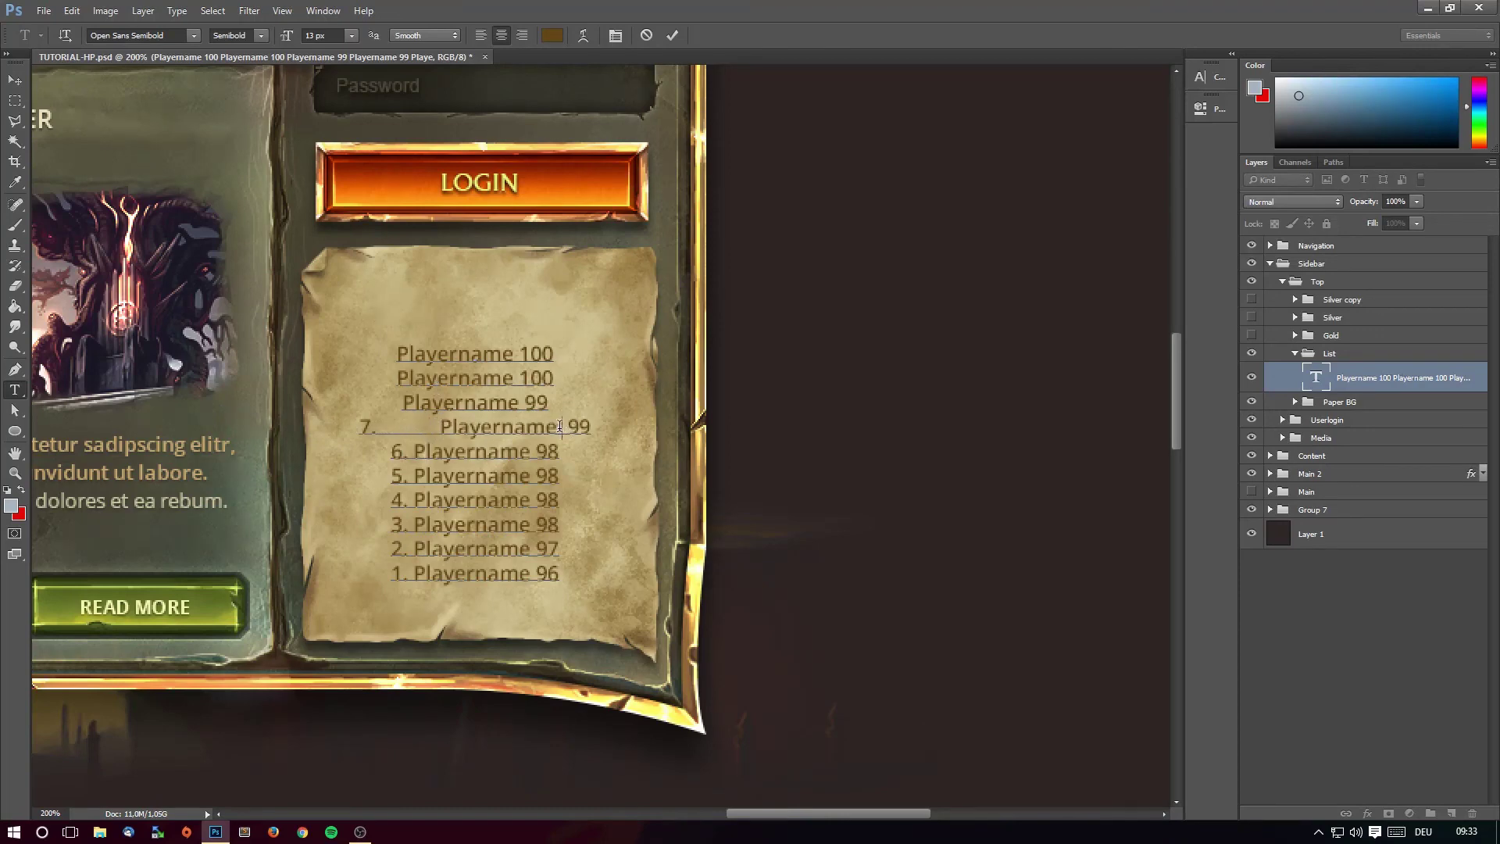
click(441, 428)
key(BackSpace)
key(BackSpace)
key(BackSpace)
key(BackSpace)
key(alt+space)
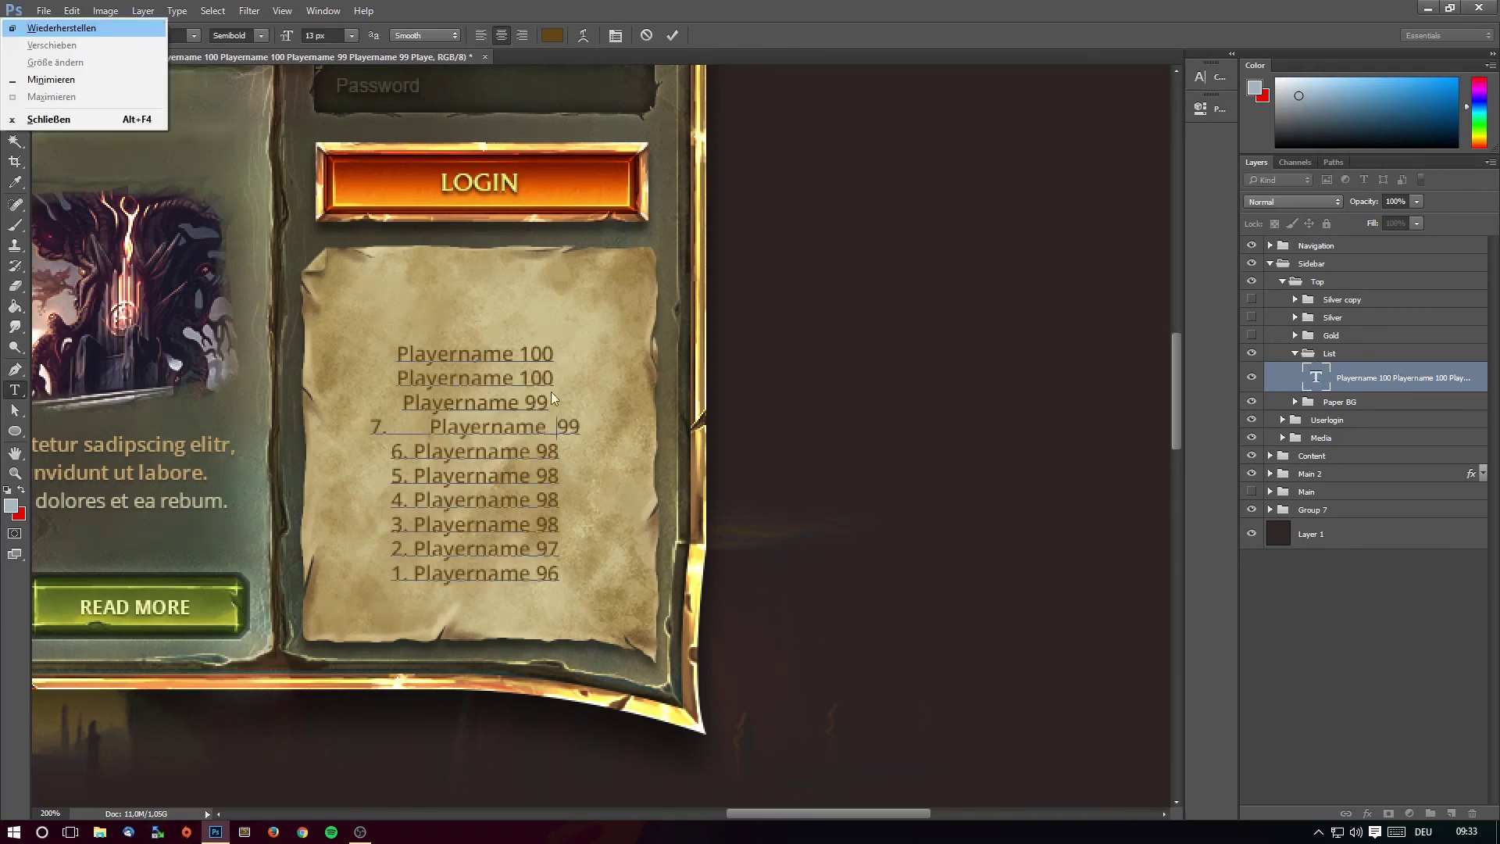
click(561, 427)
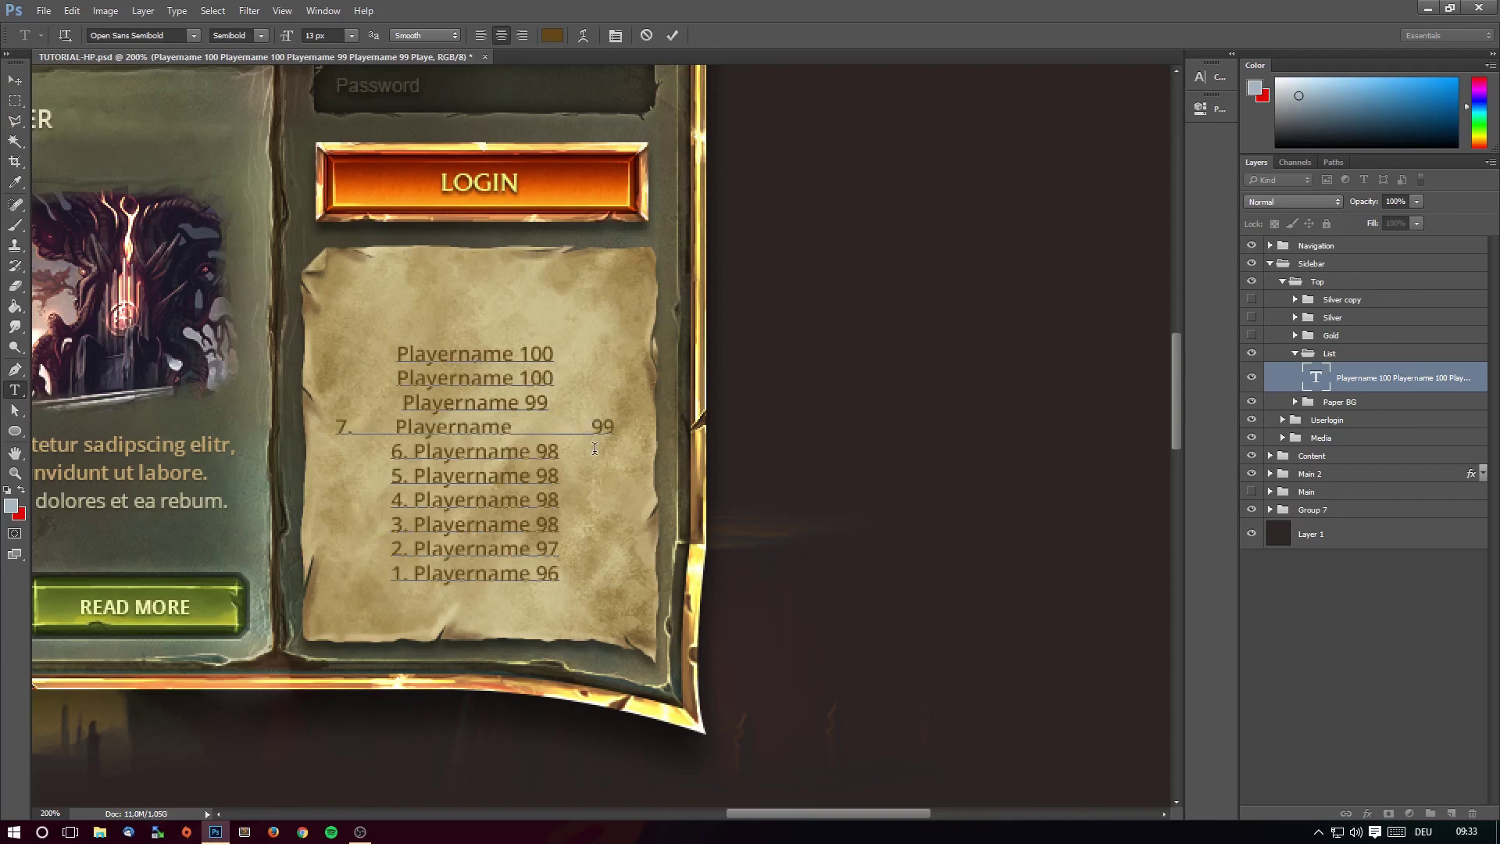
key(BackSpace)
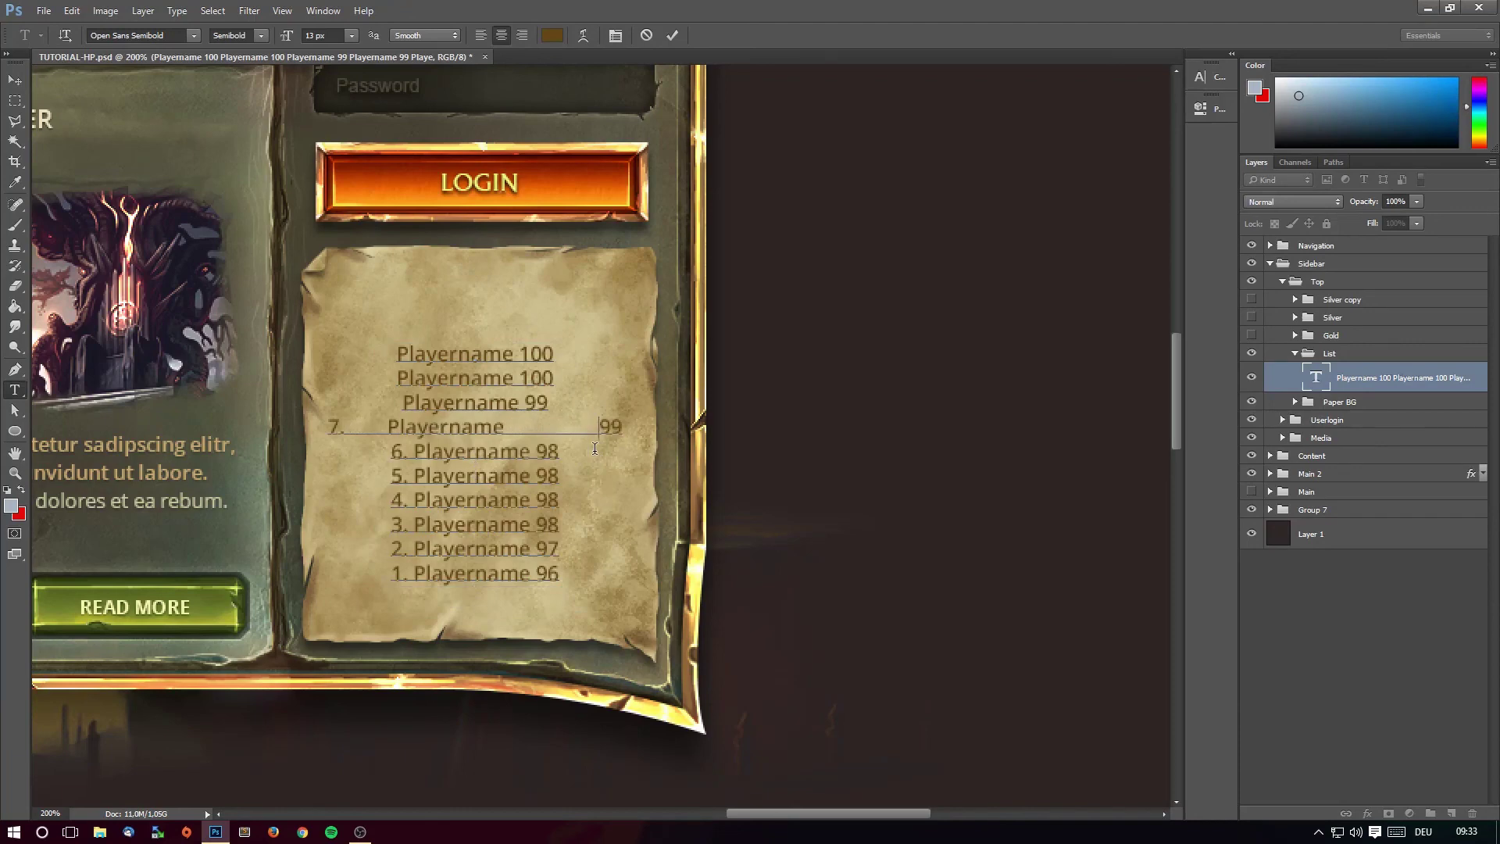
key(BackSpace)
key(BackSpace)
key(BackSpace)
key(BackSpace)
key(BackSpace)
key(BackSpace)
click(552, 433)
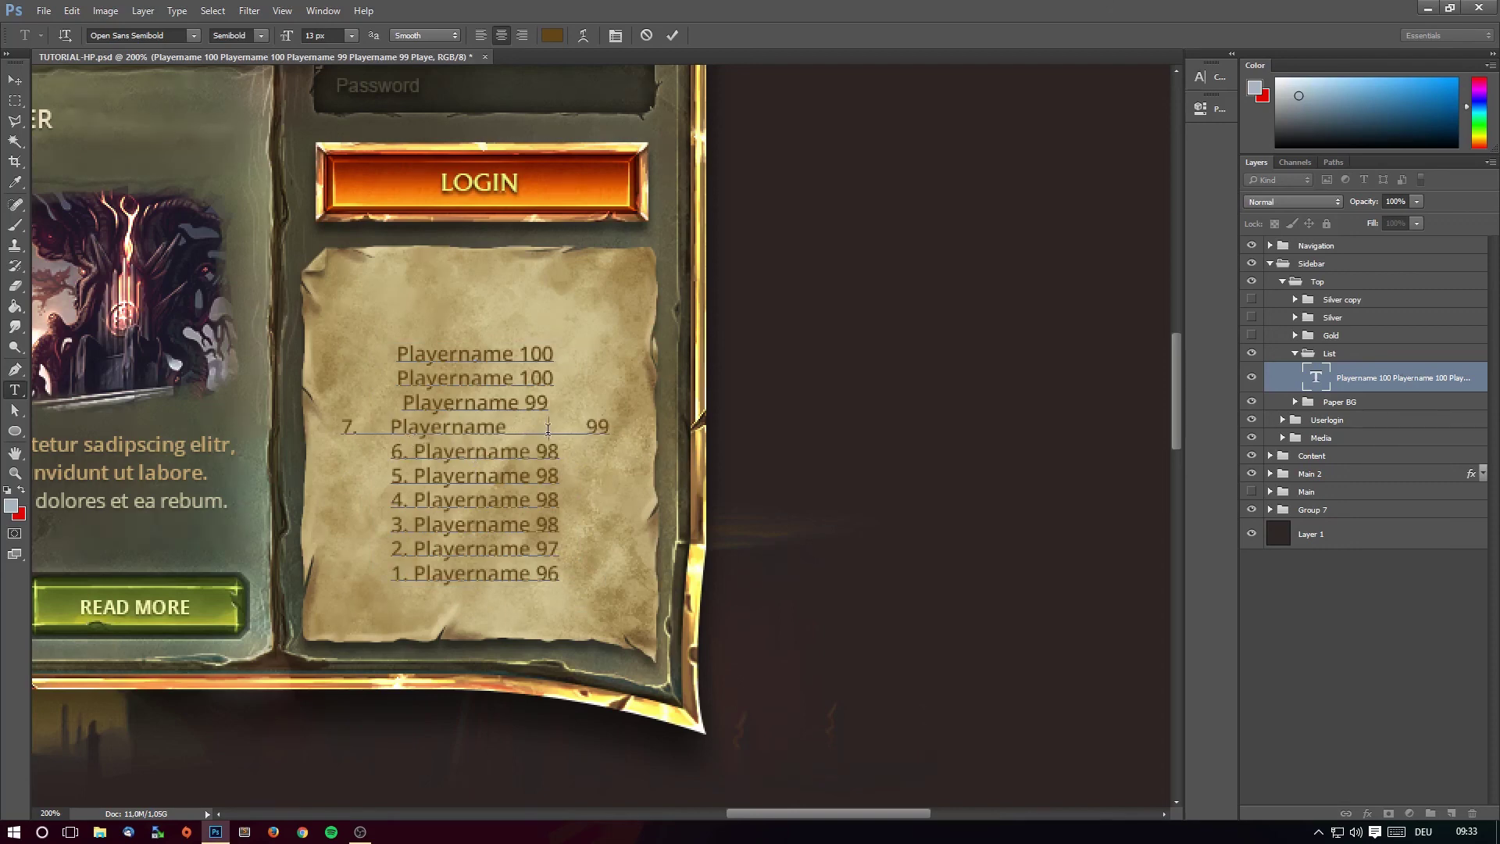
double_click(386, 427)
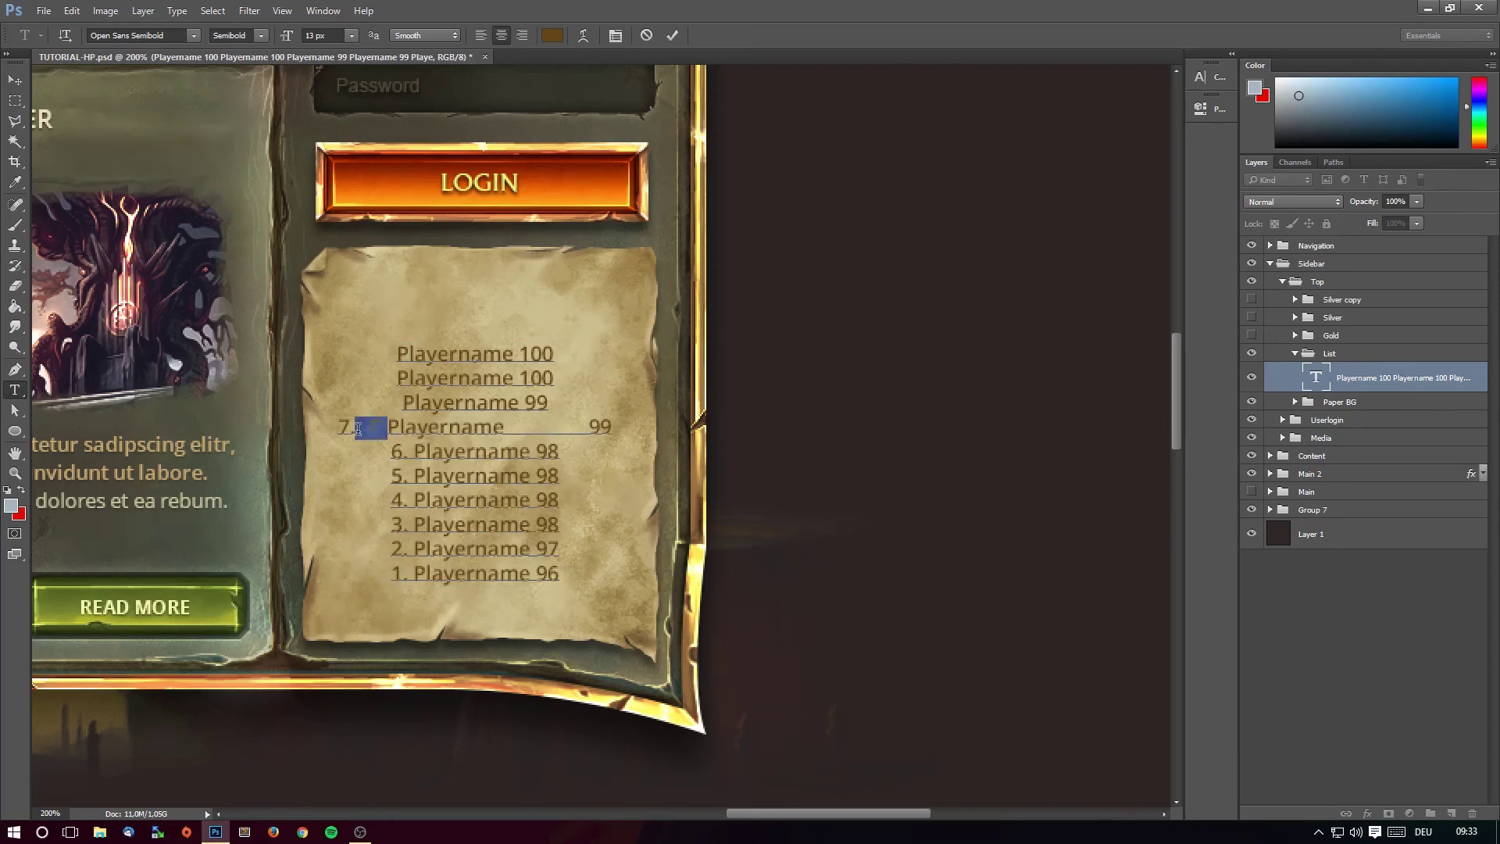
Replace the spaces after rank numbers 6 through 1 with tabs.
click(407, 453)
double_click(407, 452)
click(407, 453)
key(Tab)
click(411, 477)
key(Tab)
click(411, 501)
key(Tab)
double_click(410, 526)
key(Tab)
double_click(411, 550)
key(Tab)
double_click(412, 575)
key(Tab)
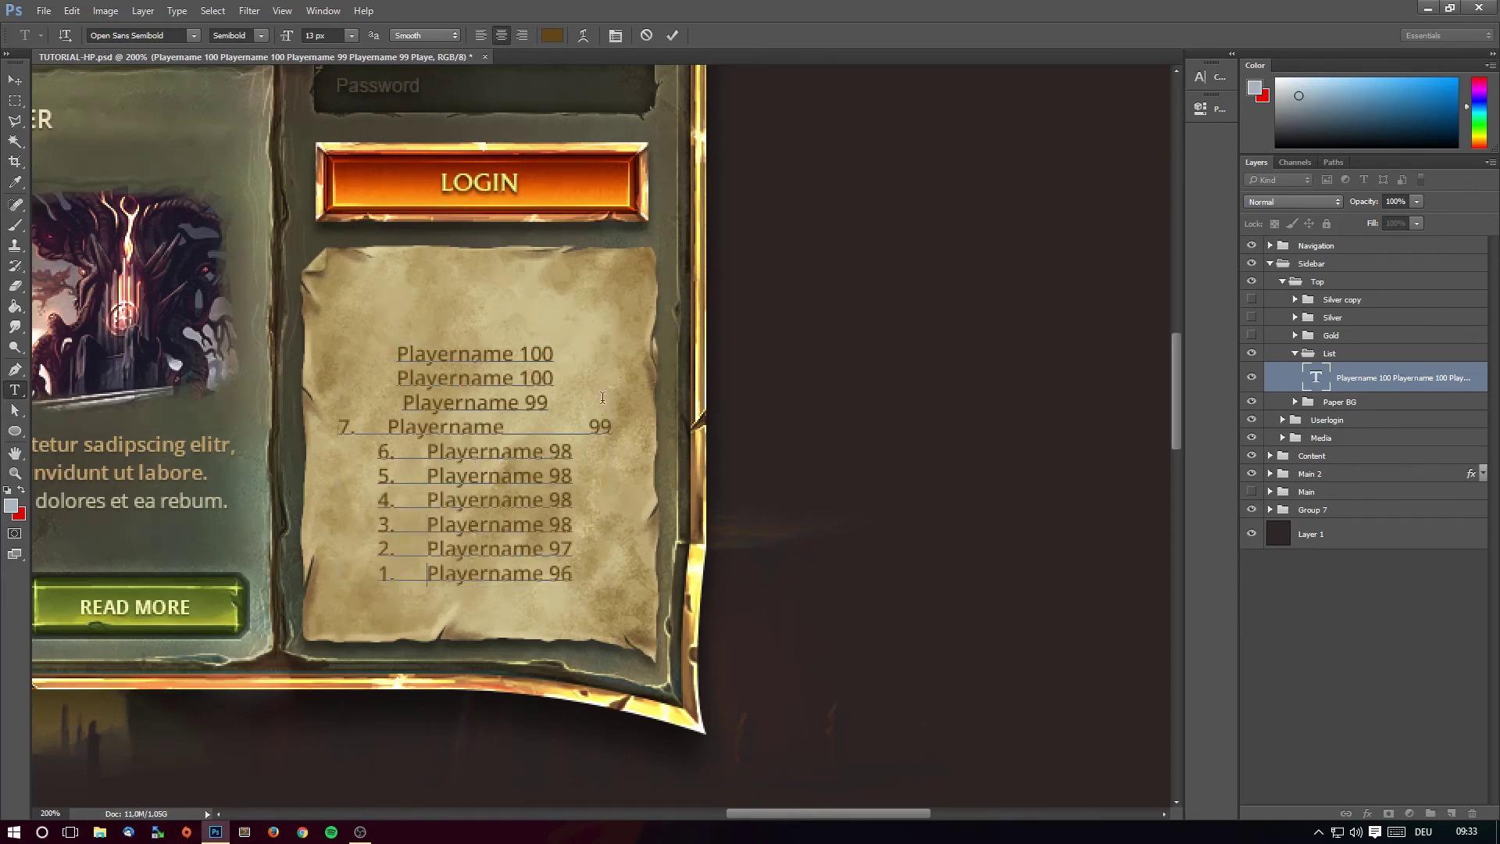
Replace the name-score spaces on ranks 6 through 1 with tabs to align the scores.
drag(590, 429, 502, 429)
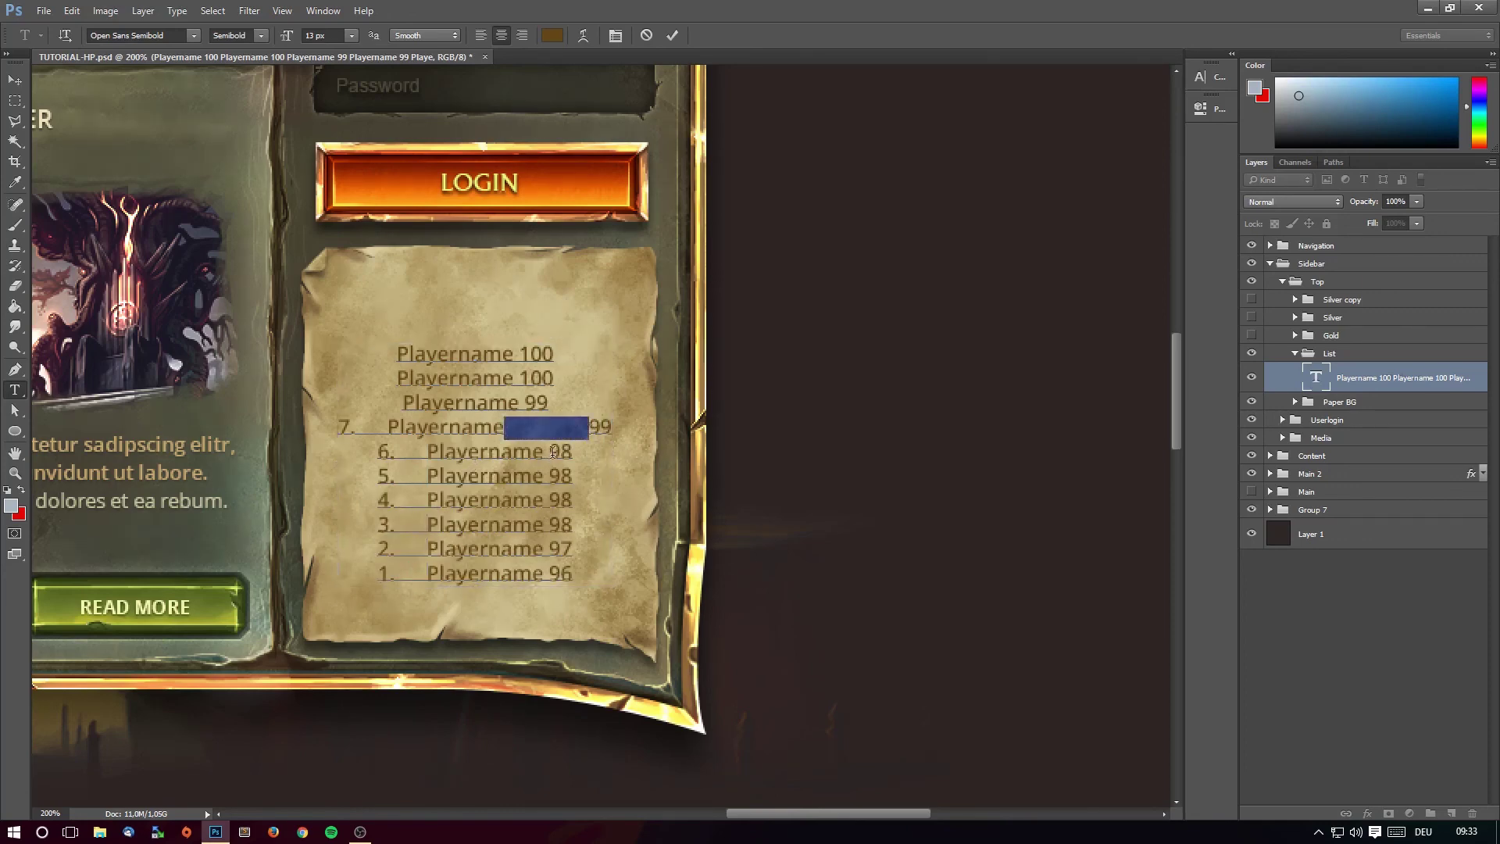
double_click(545, 452)
key(Tab)
double_click(545, 476)
key(Tab)
double_click(544, 500)
key(Tab)
double_click(546, 525)
key(Tab)
double_click(547, 549)
key(Tab)
double_click(548, 575)
key(Tab)
Tab-align the scores 99, 100 and 100 on the top lines and commit the text.
double_click(521, 403)
key(Tab)
double_click(521, 378)
key(Tab)
double_click(520, 355)
key(Tab)
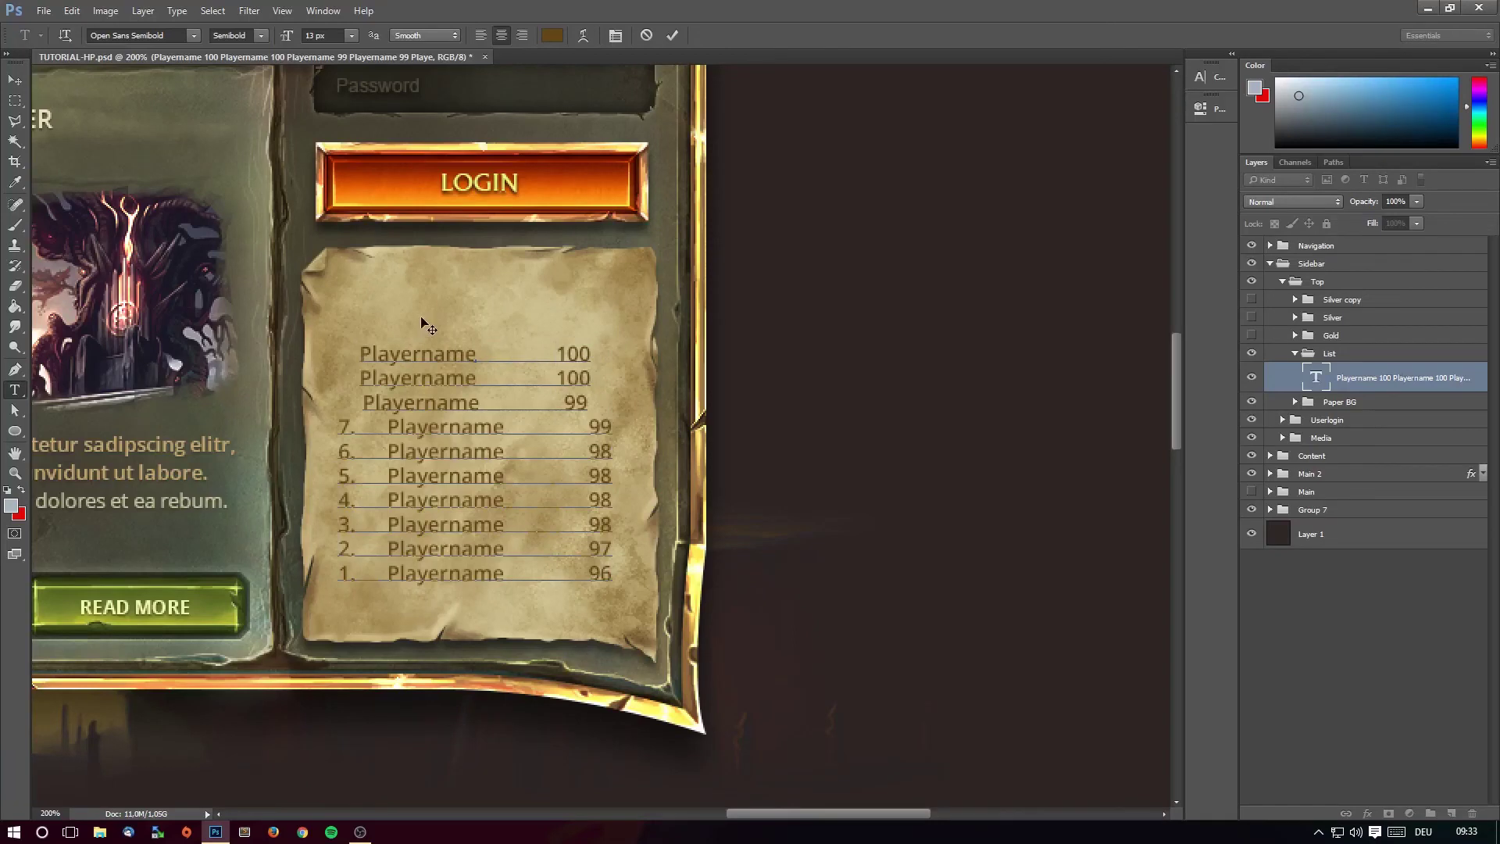
click(15, 79)
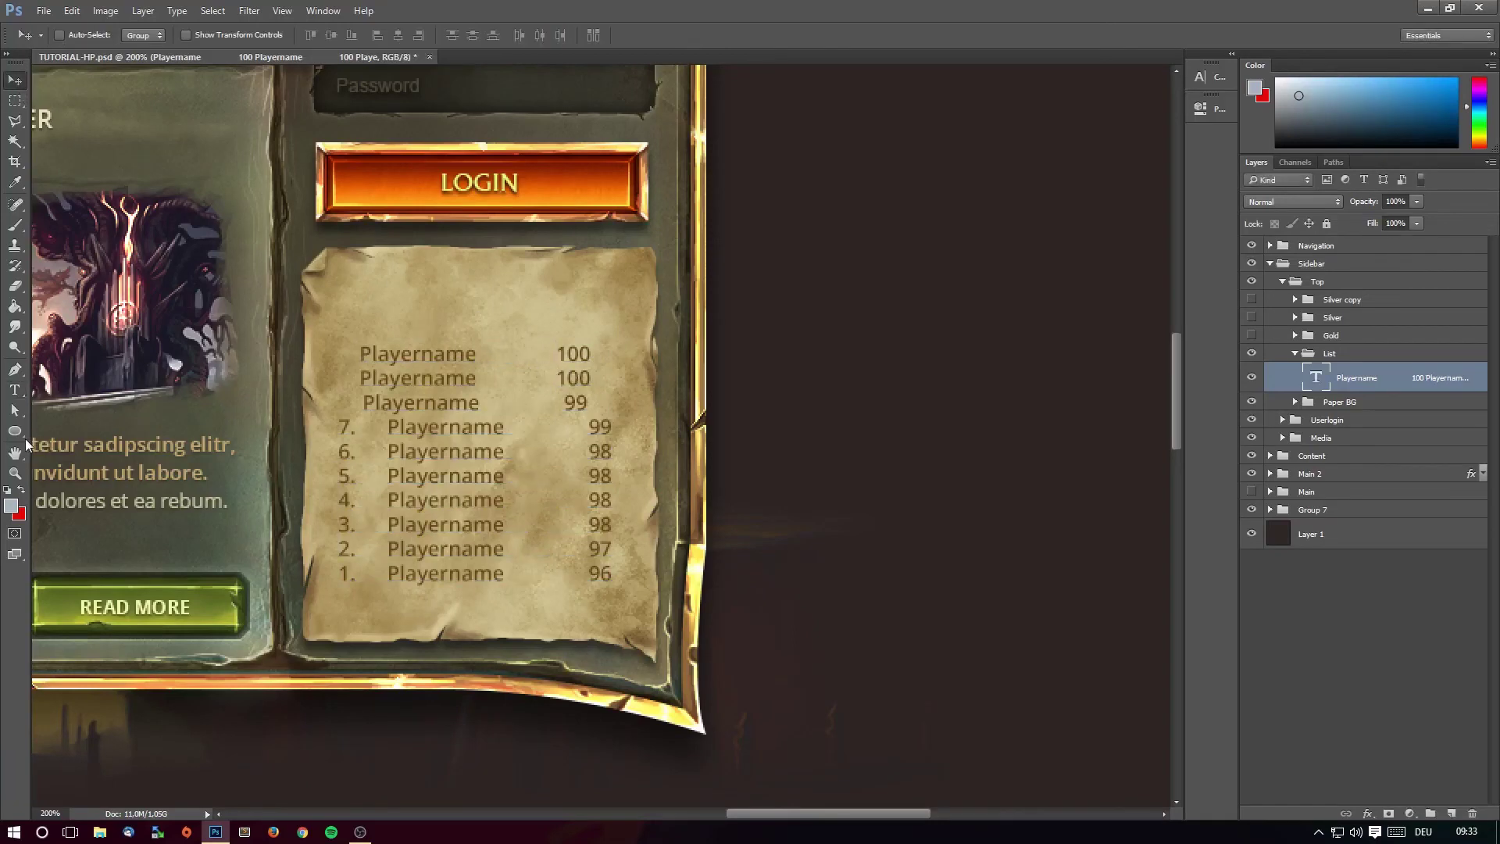
Fix the leading spaces so the top rows align, then nudge the list right and up.
click(14, 389)
click(363, 400)
key(Tab)
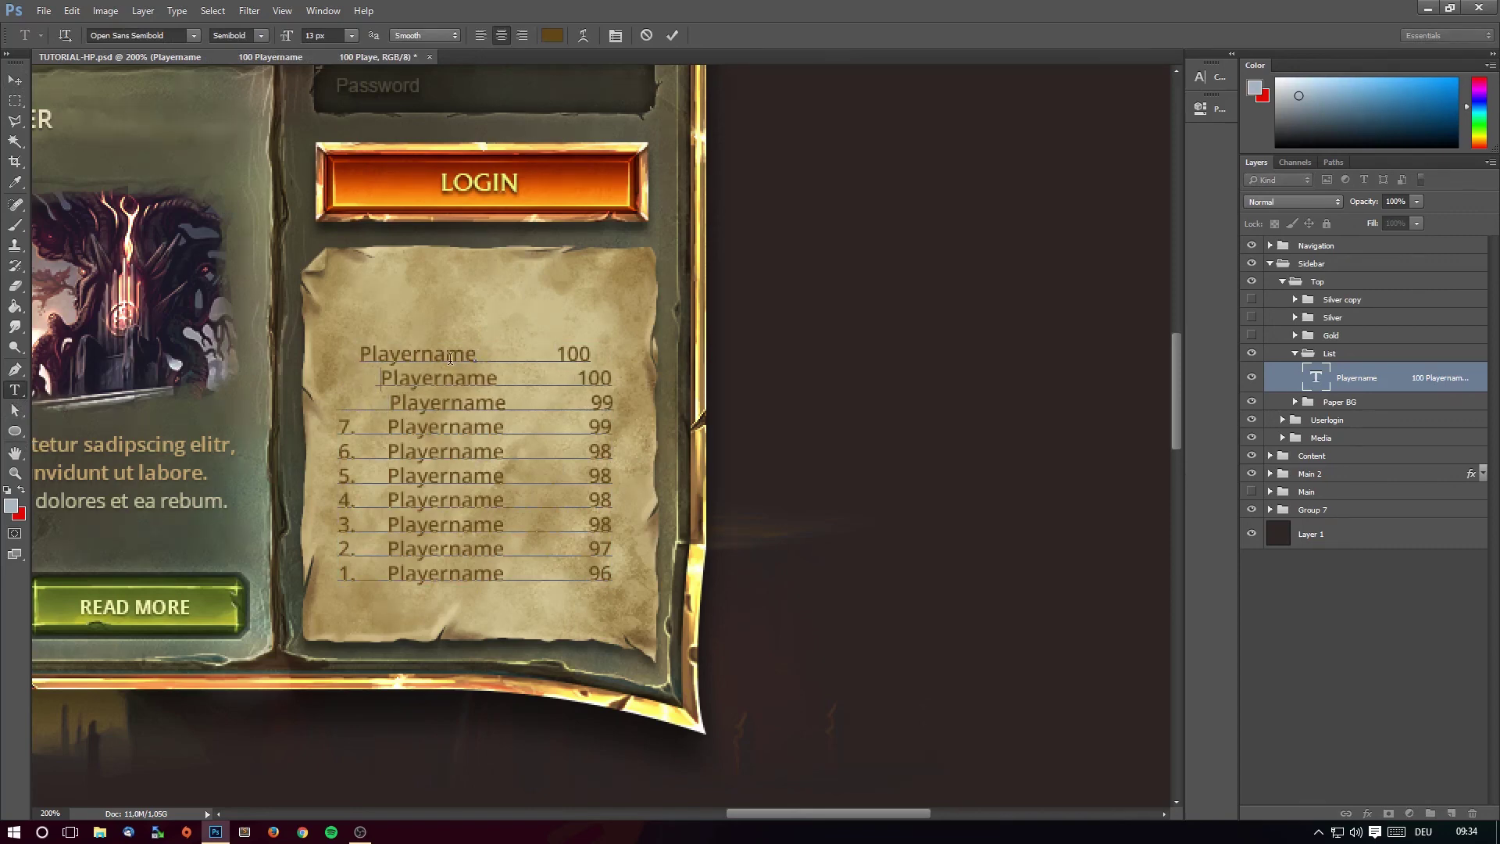
key(BackSpace)
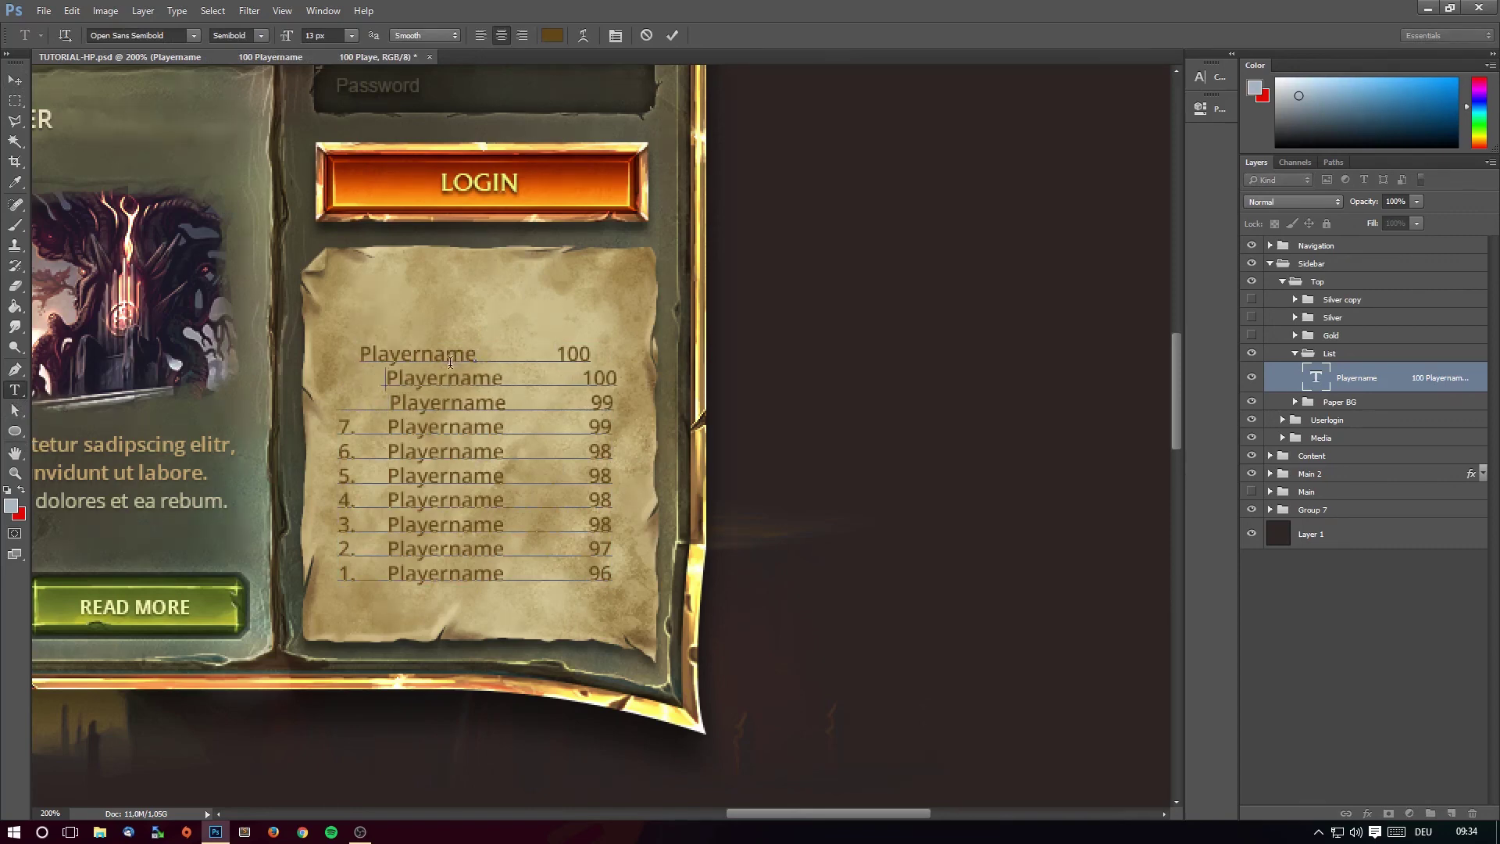
key(Down)
key(BackSpace)
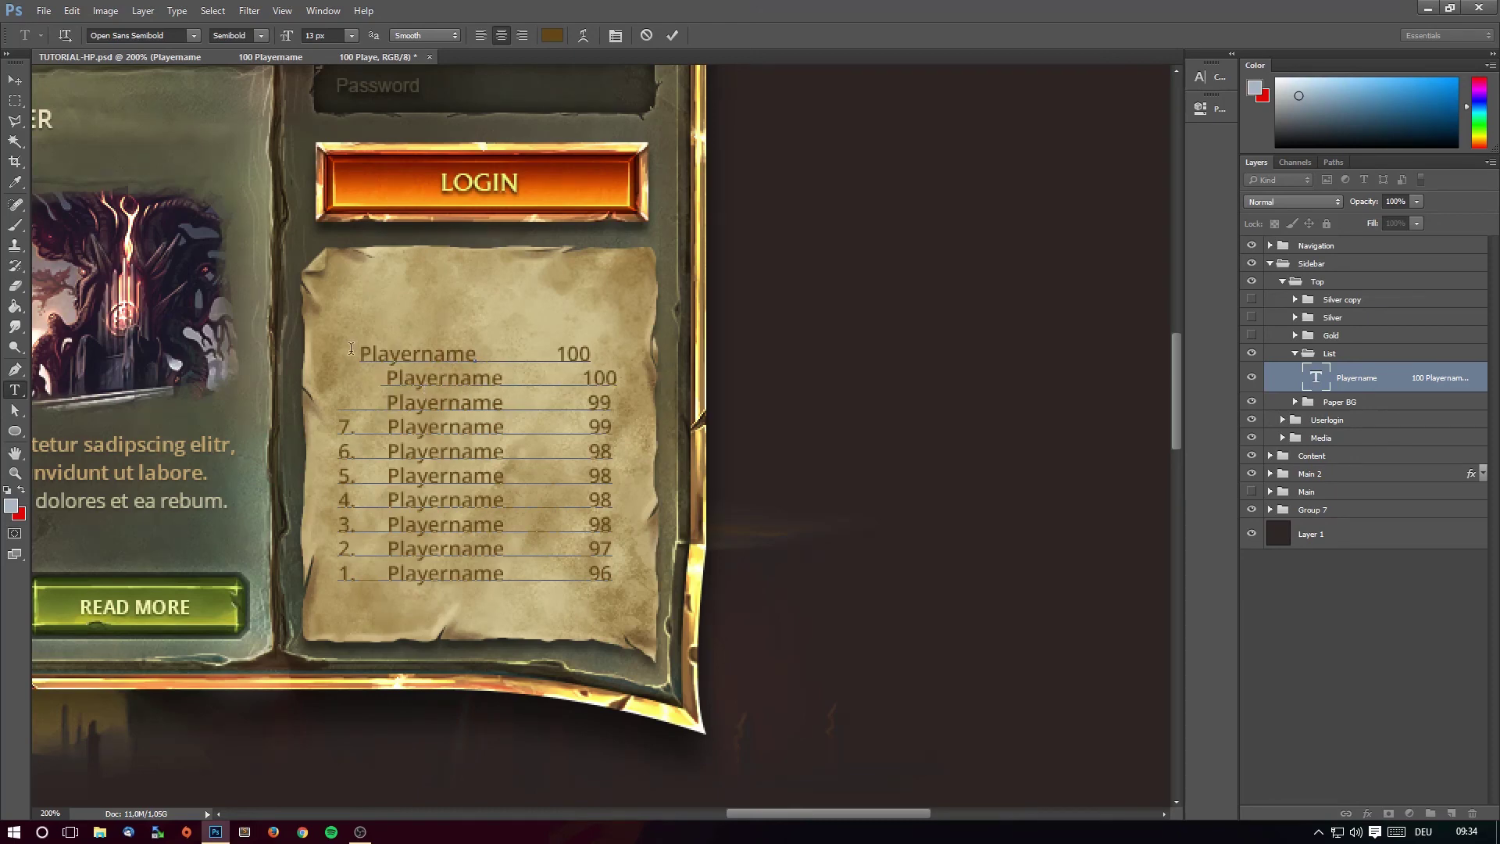
click(351, 349)
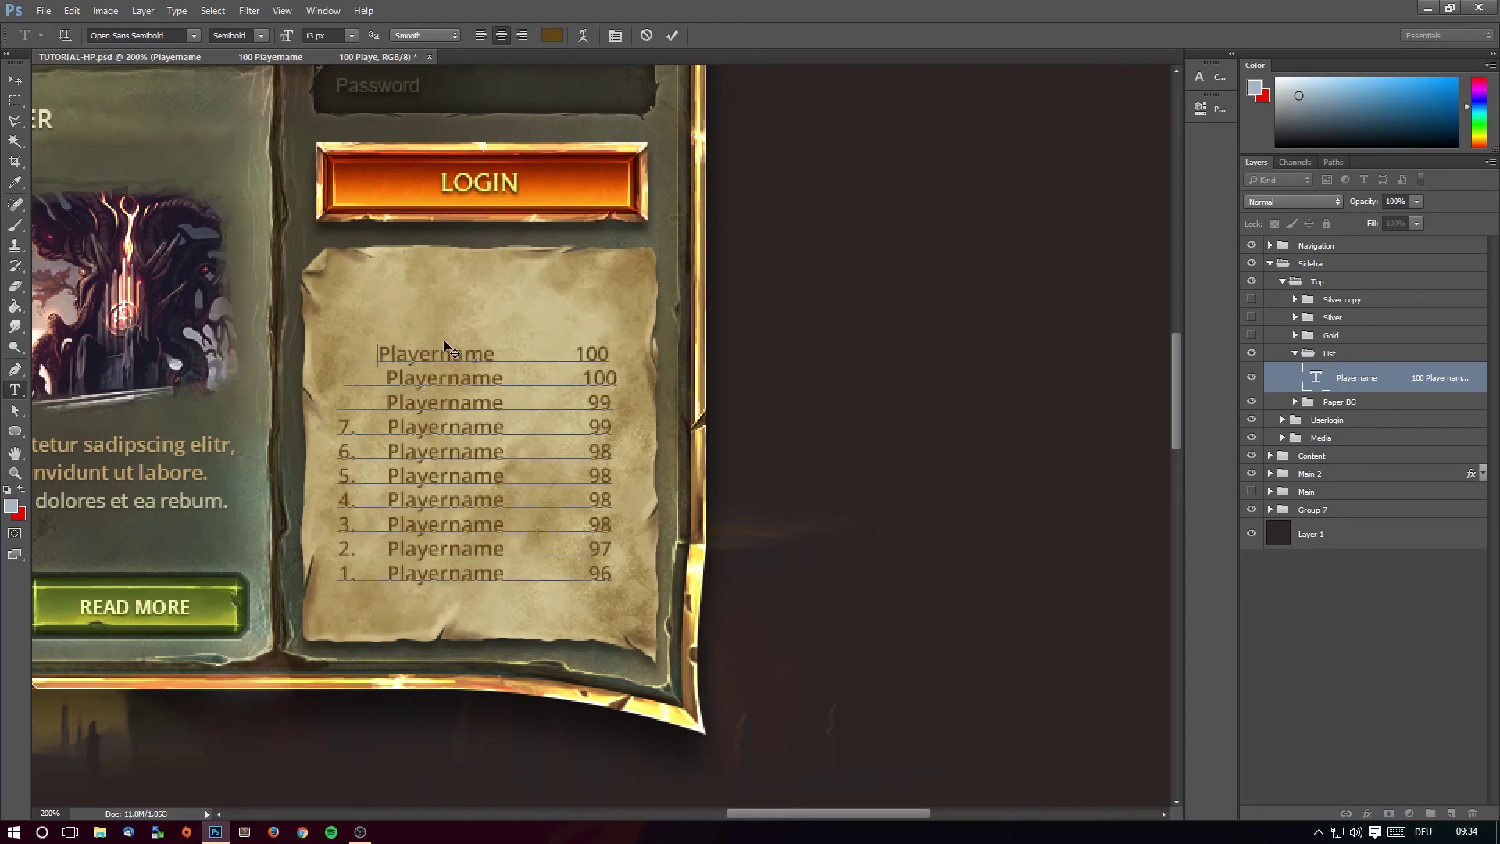
click(14, 79)
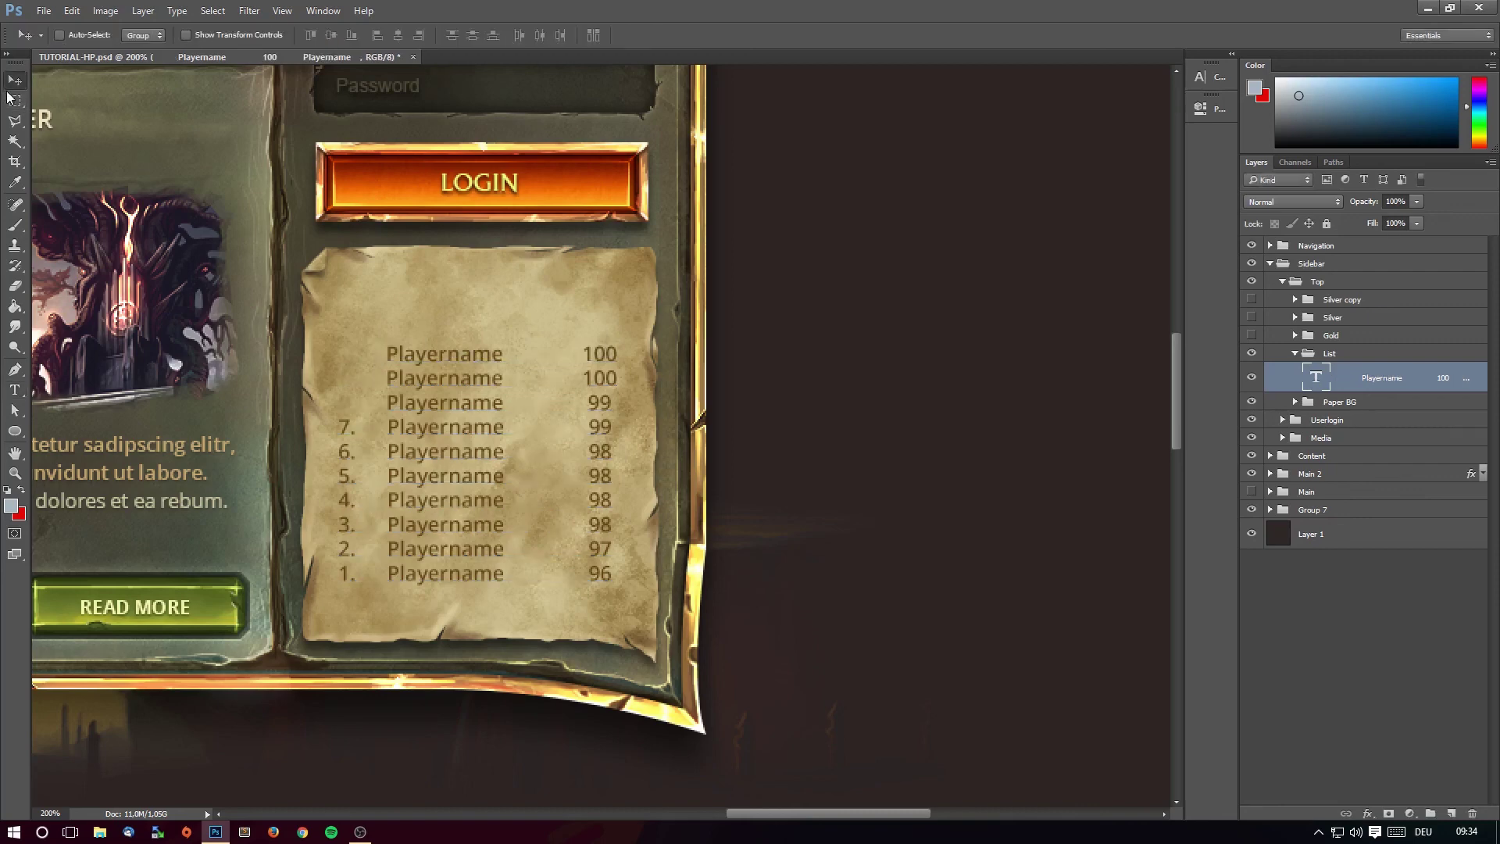
drag(604, 576, 612, 568)
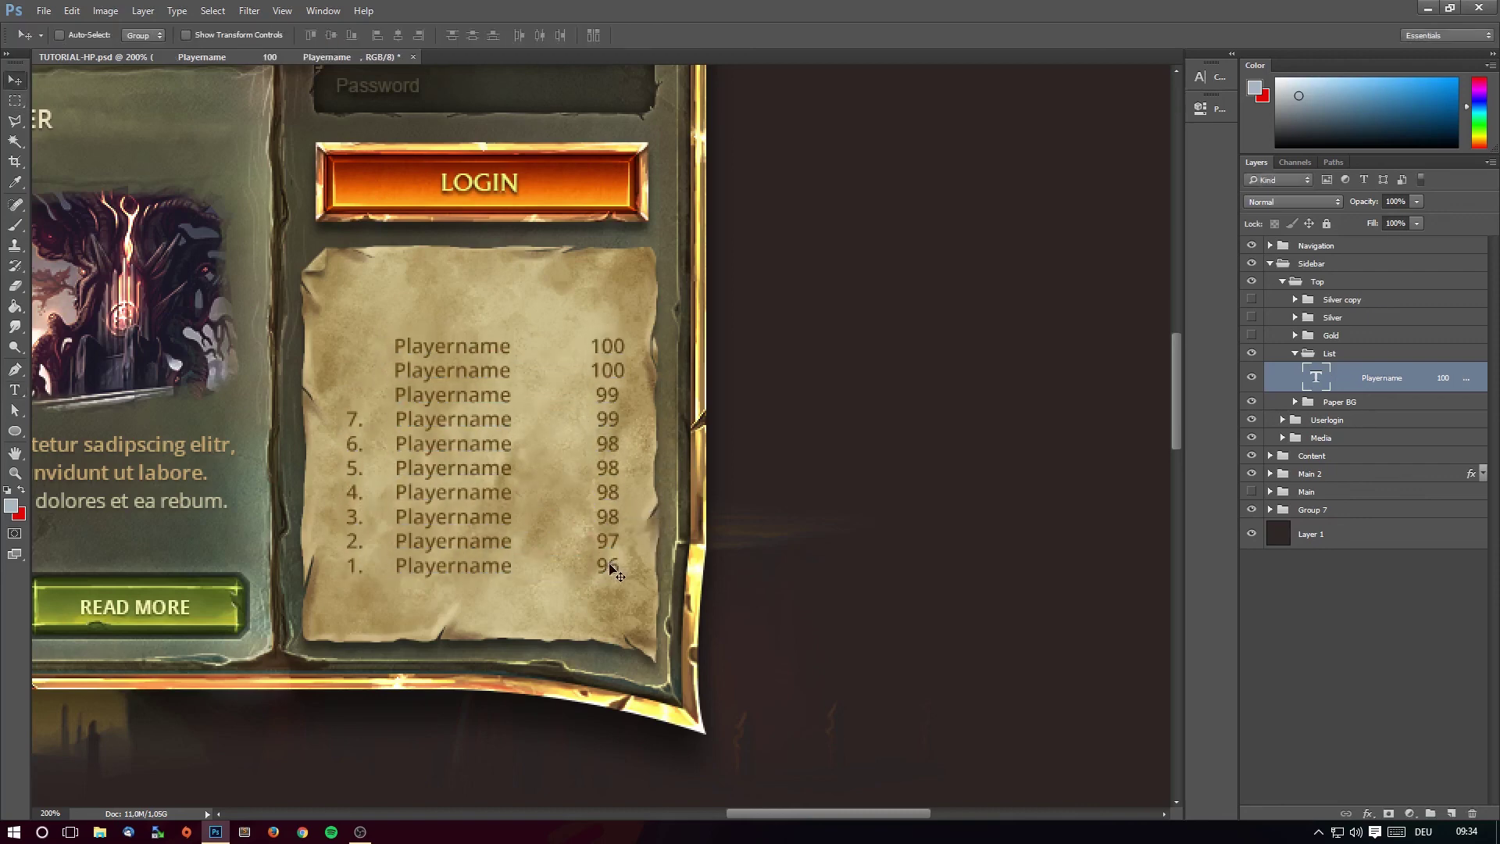
Select all the list text and pick the greyer brown #4f4433.
click(14, 389)
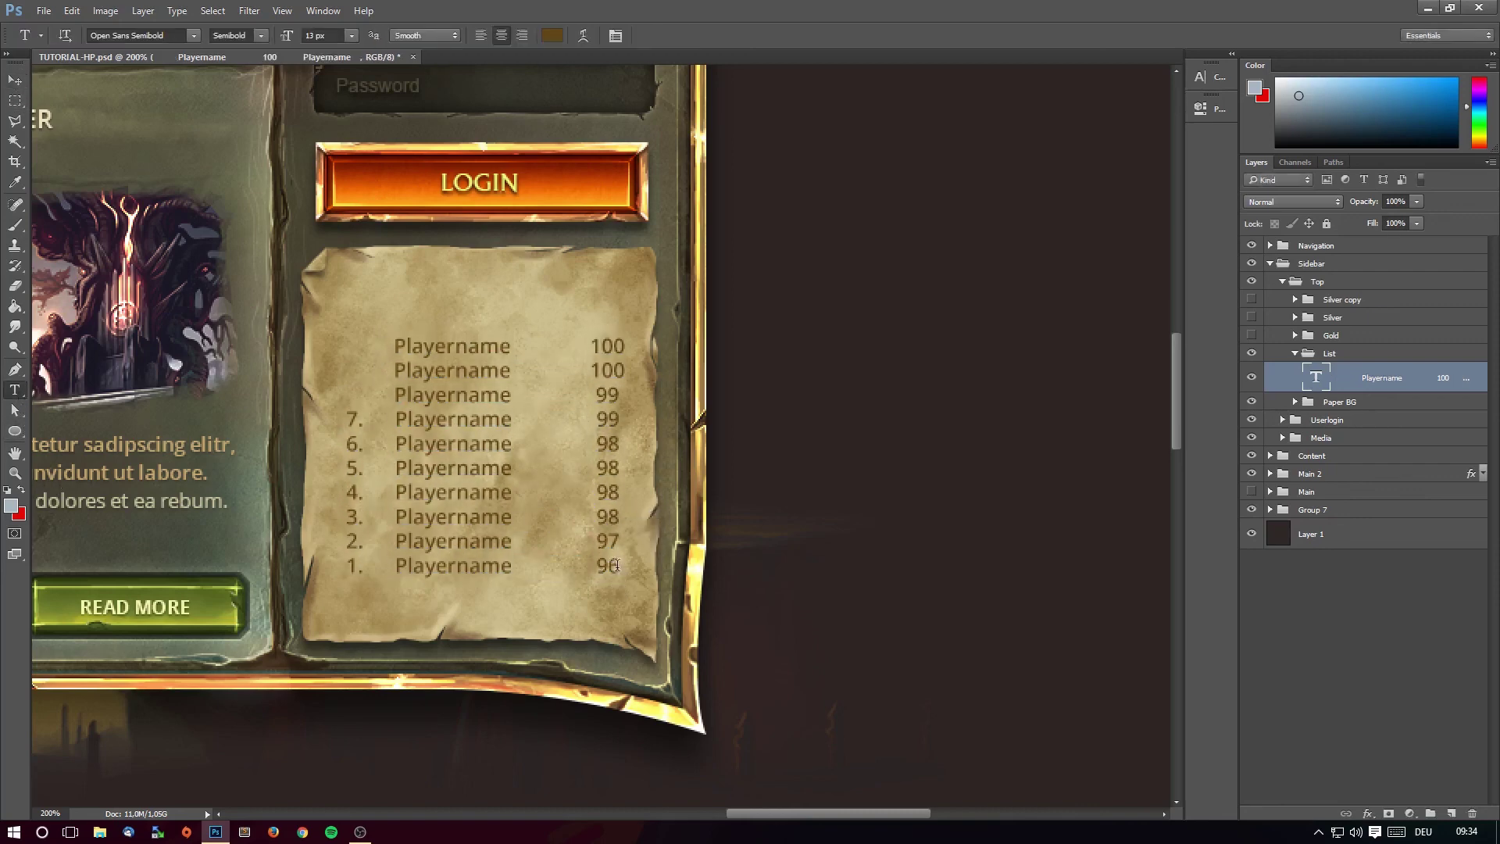
drag(617, 565, 395, 341)
click(552, 35)
drag(718, 356, 642, 361)
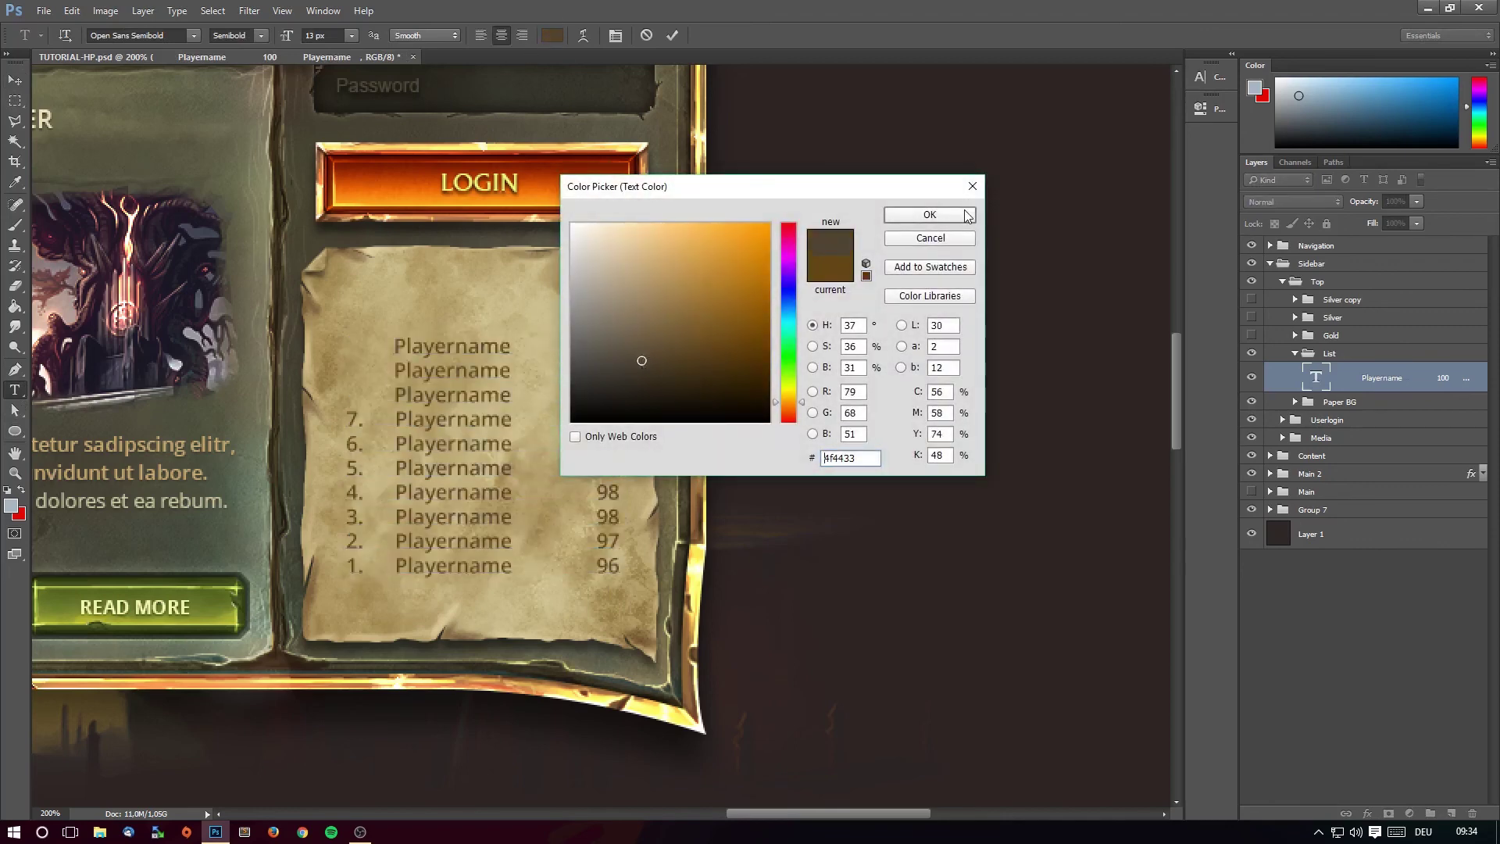
Apply the greyer brown, set 18 px line spacing and move the list up.
click(967, 216)
click(613, 564)
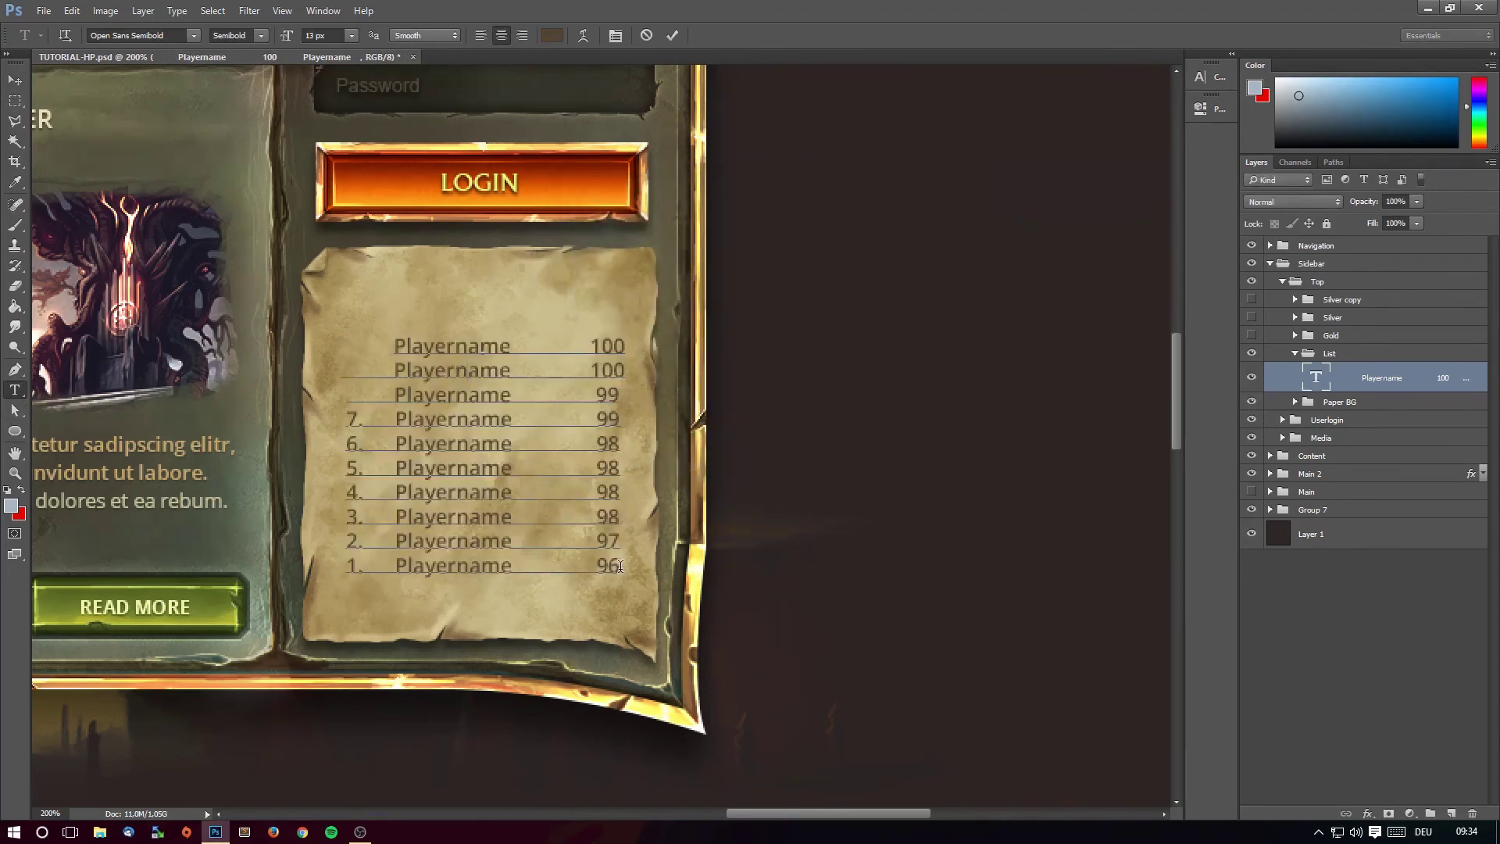
drag(620, 566, 570, 68)
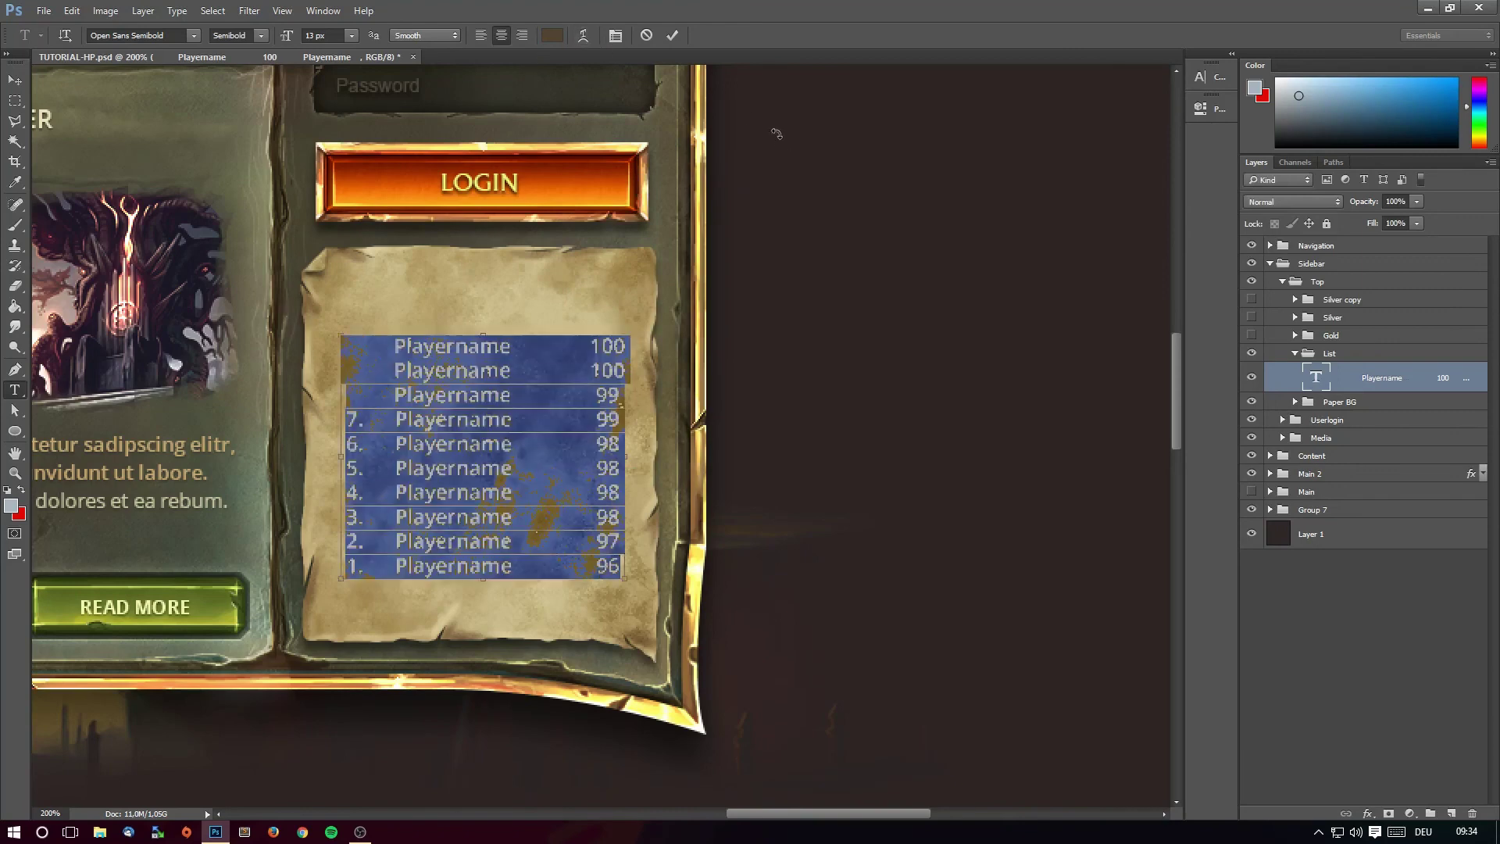
click(615, 35)
click(1172, 108)
click(1164, 271)
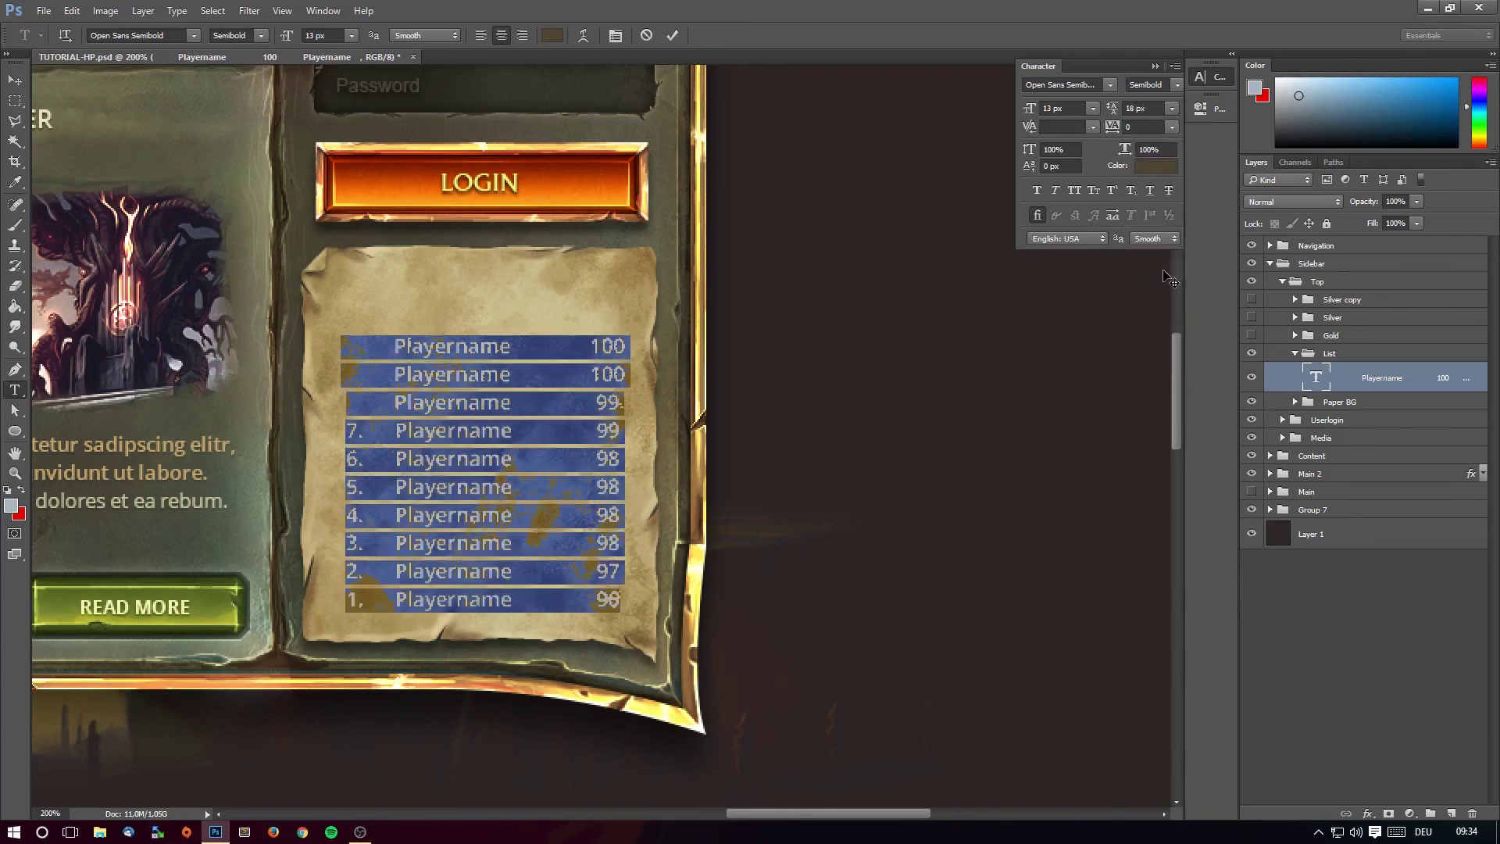
key(ctrl+Return)
drag(512, 464, 509, 421)
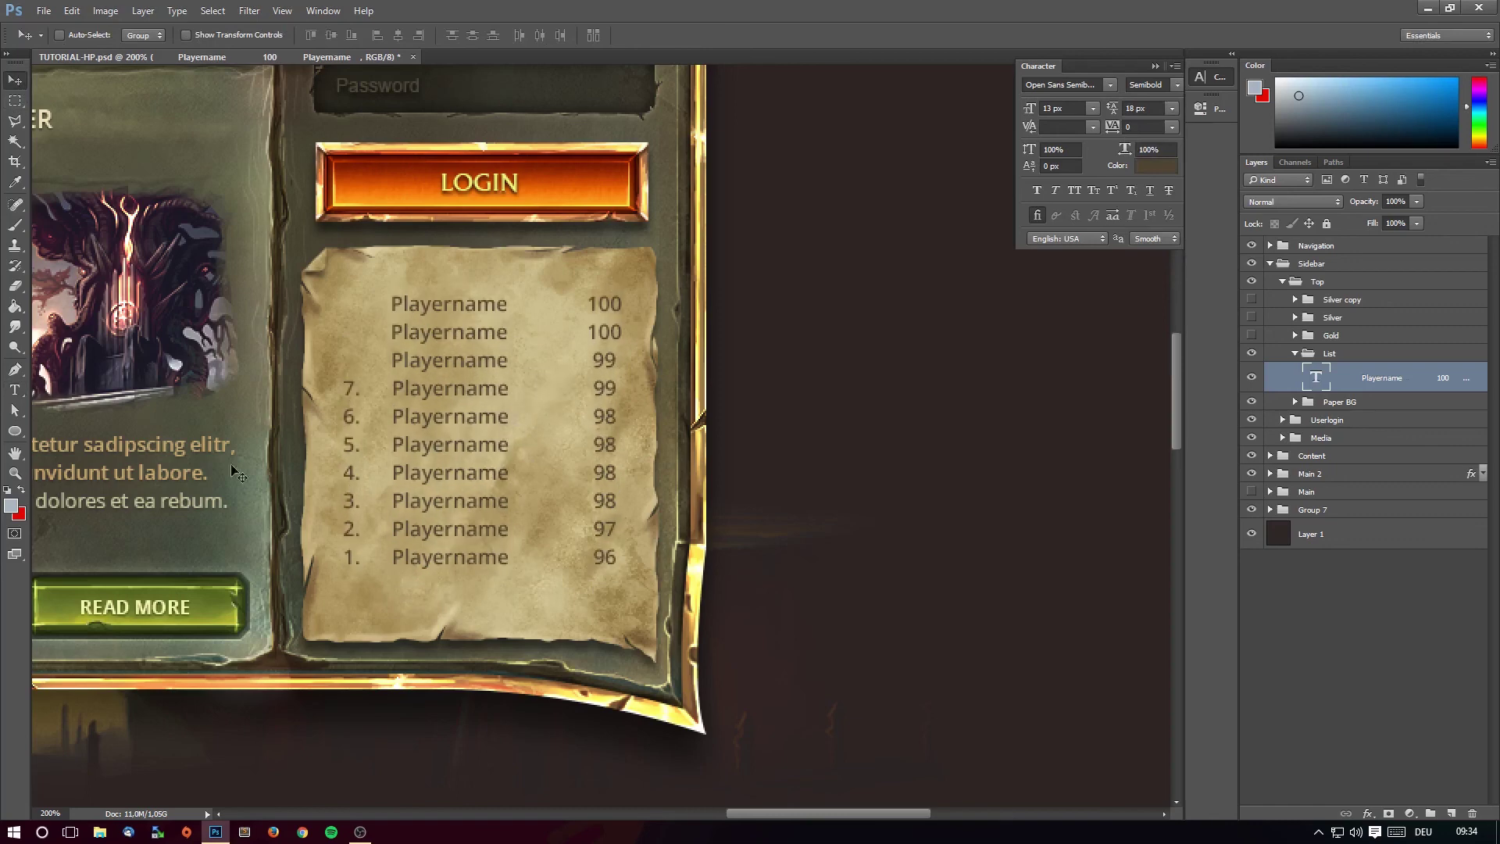
Change the list's line spacing to 24 px and move it up about 40 px.
click(14, 389)
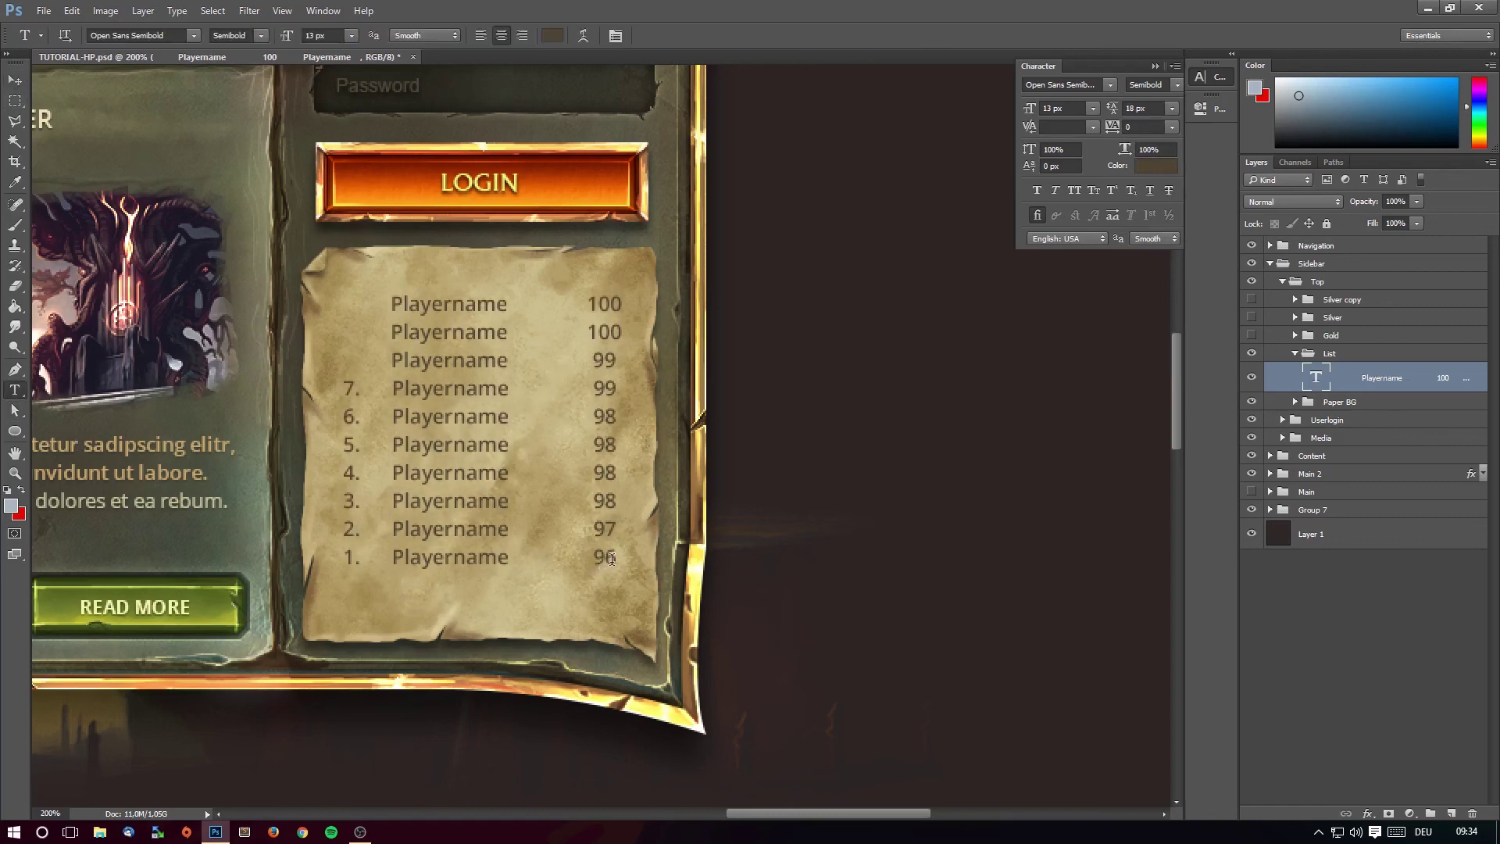
drag(612, 558, 340, 301)
click(1172, 109)
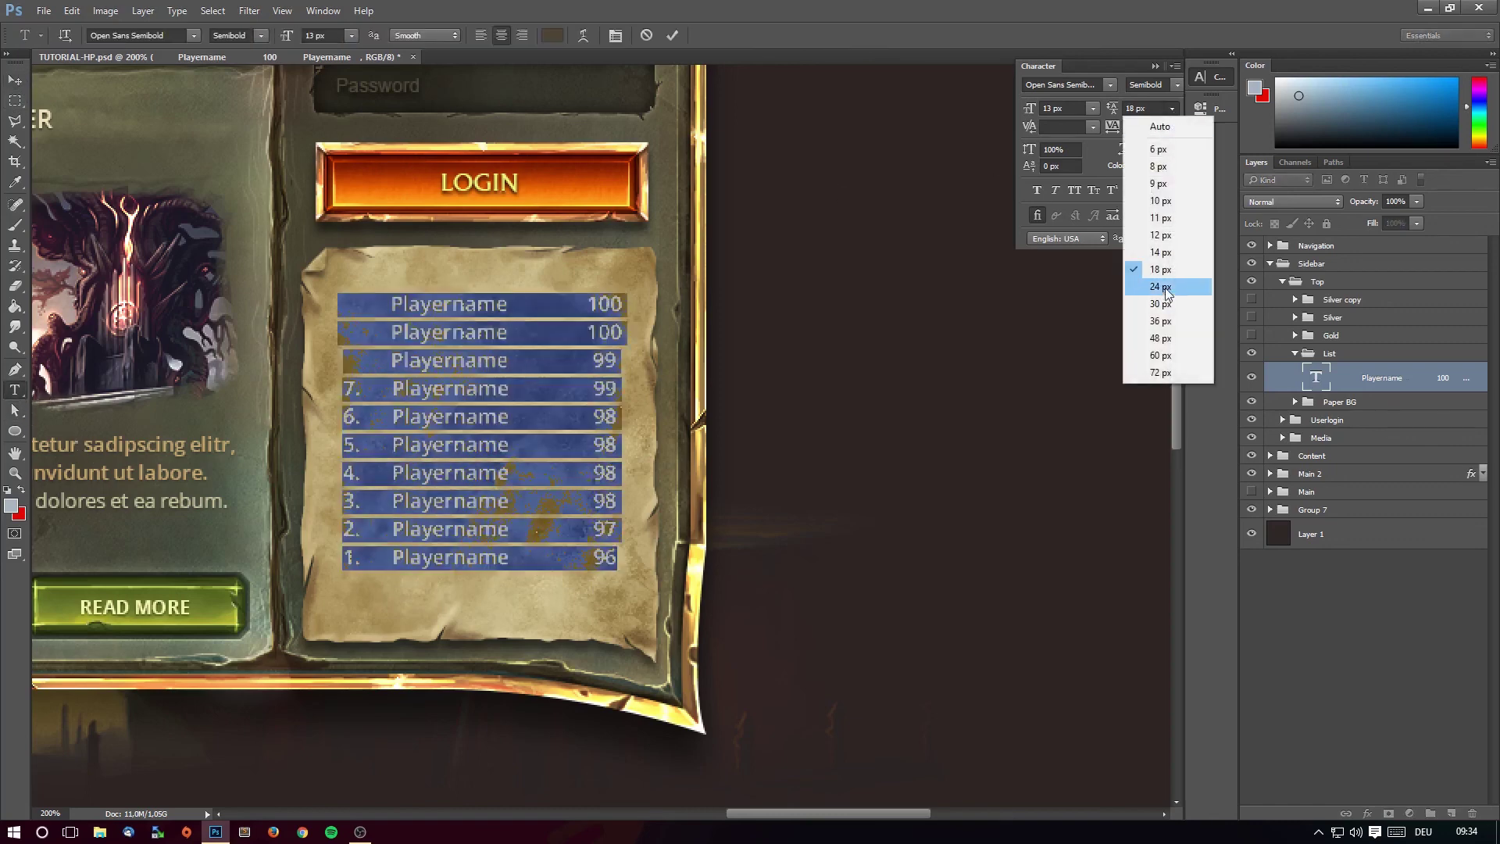
click(1160, 287)
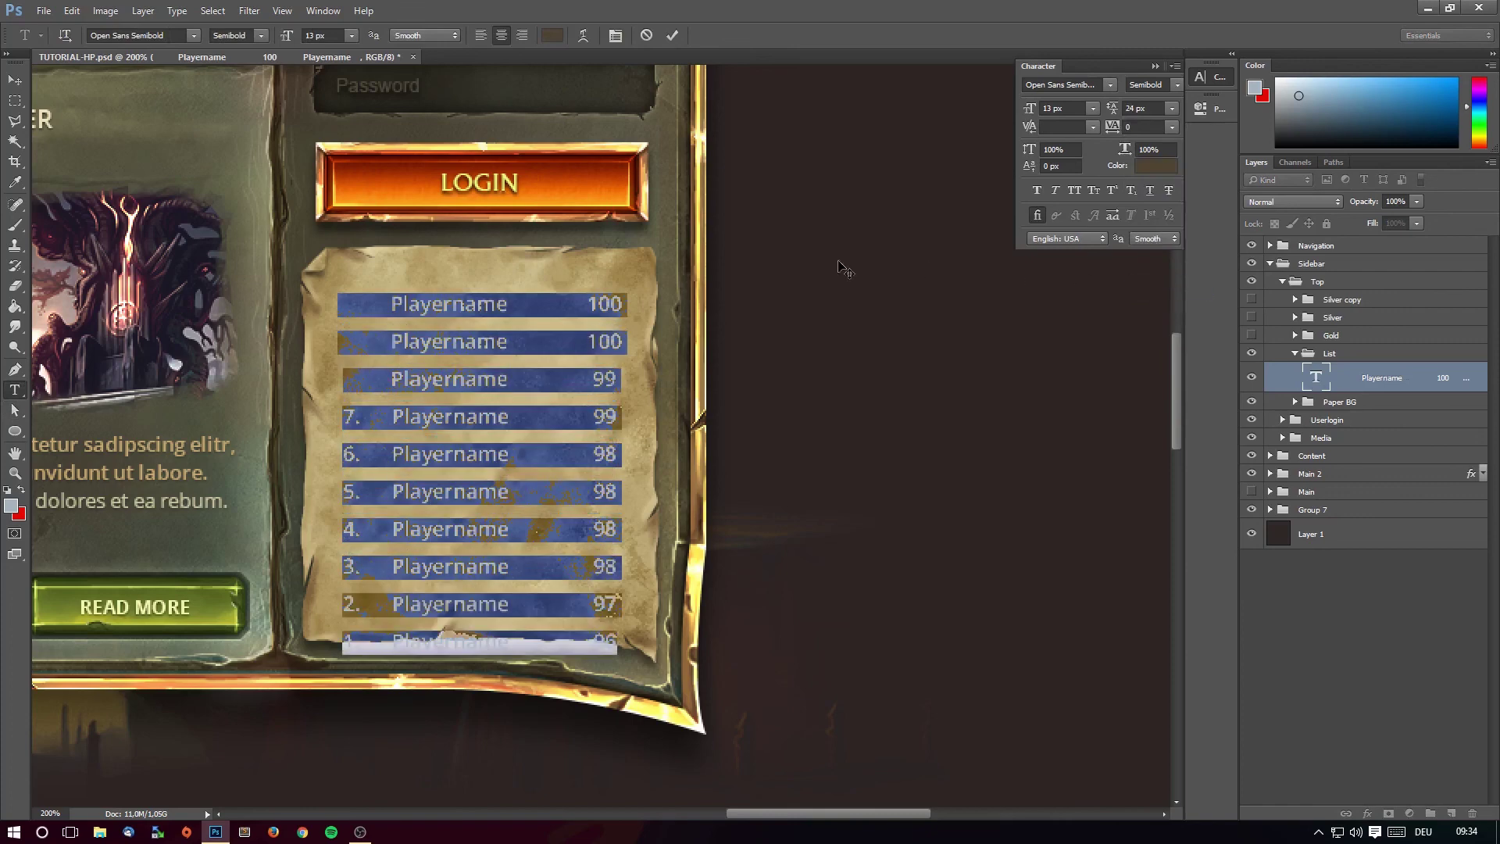
click(16, 81)
drag(458, 295, 460, 265)
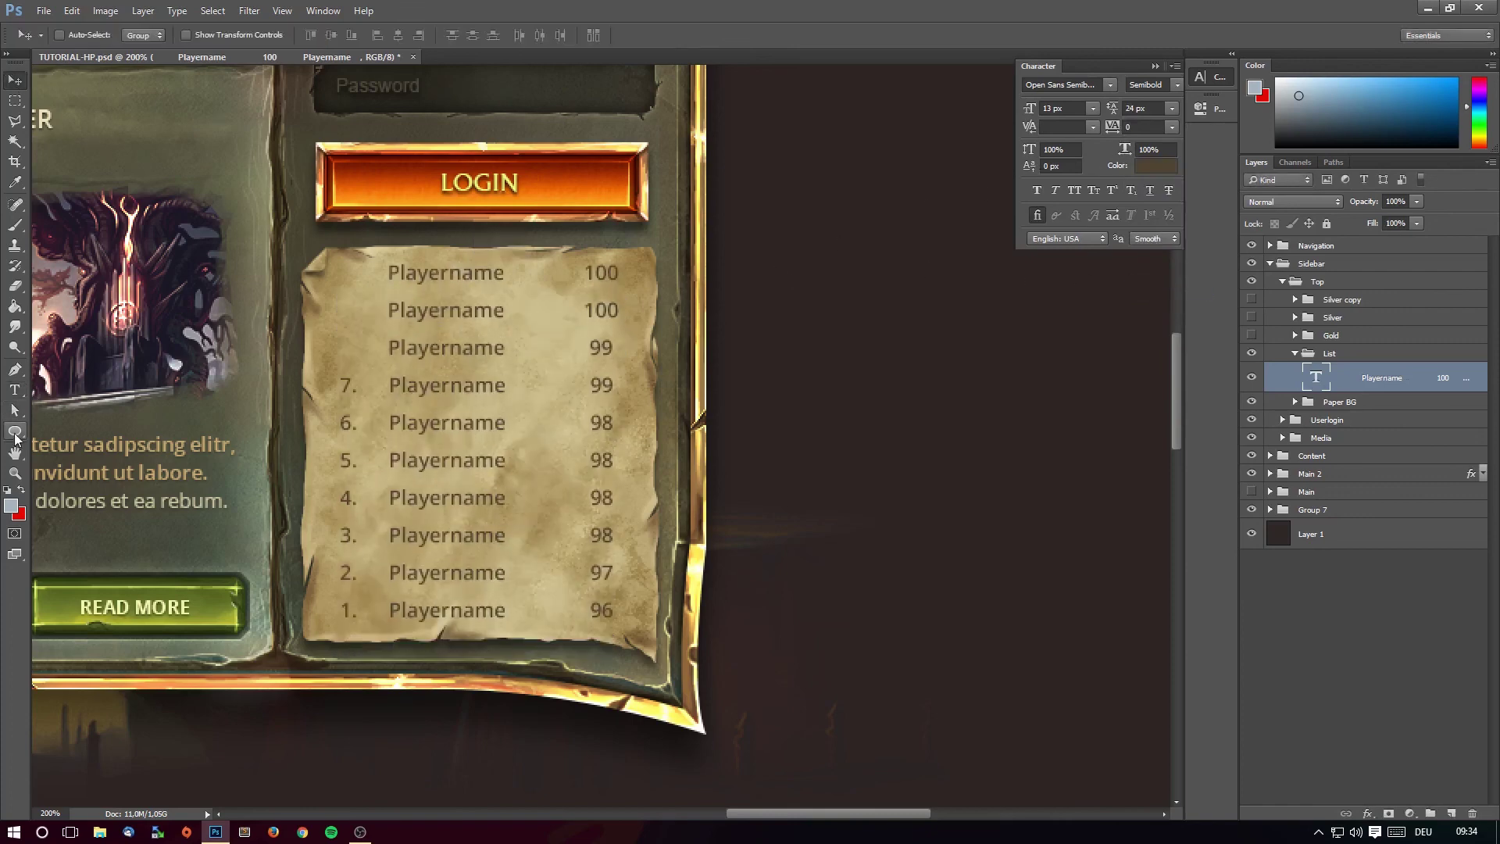
Settle on 22 px line spacing and shift the list slightly right and down.
click(15, 390)
drag(611, 612, 338, 270)
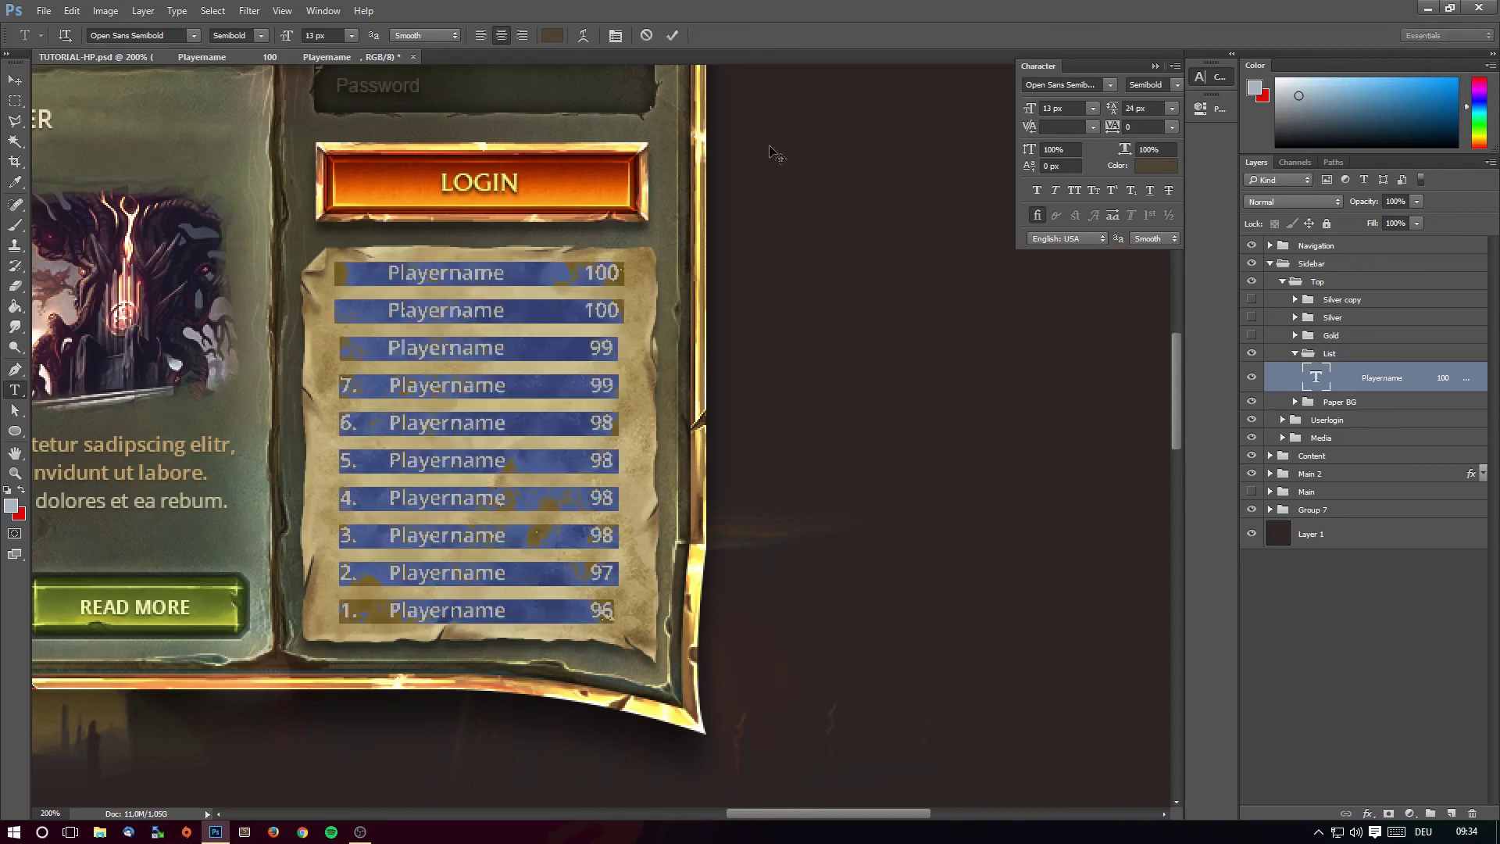
click(1151, 109)
key(Down)
key(Down)
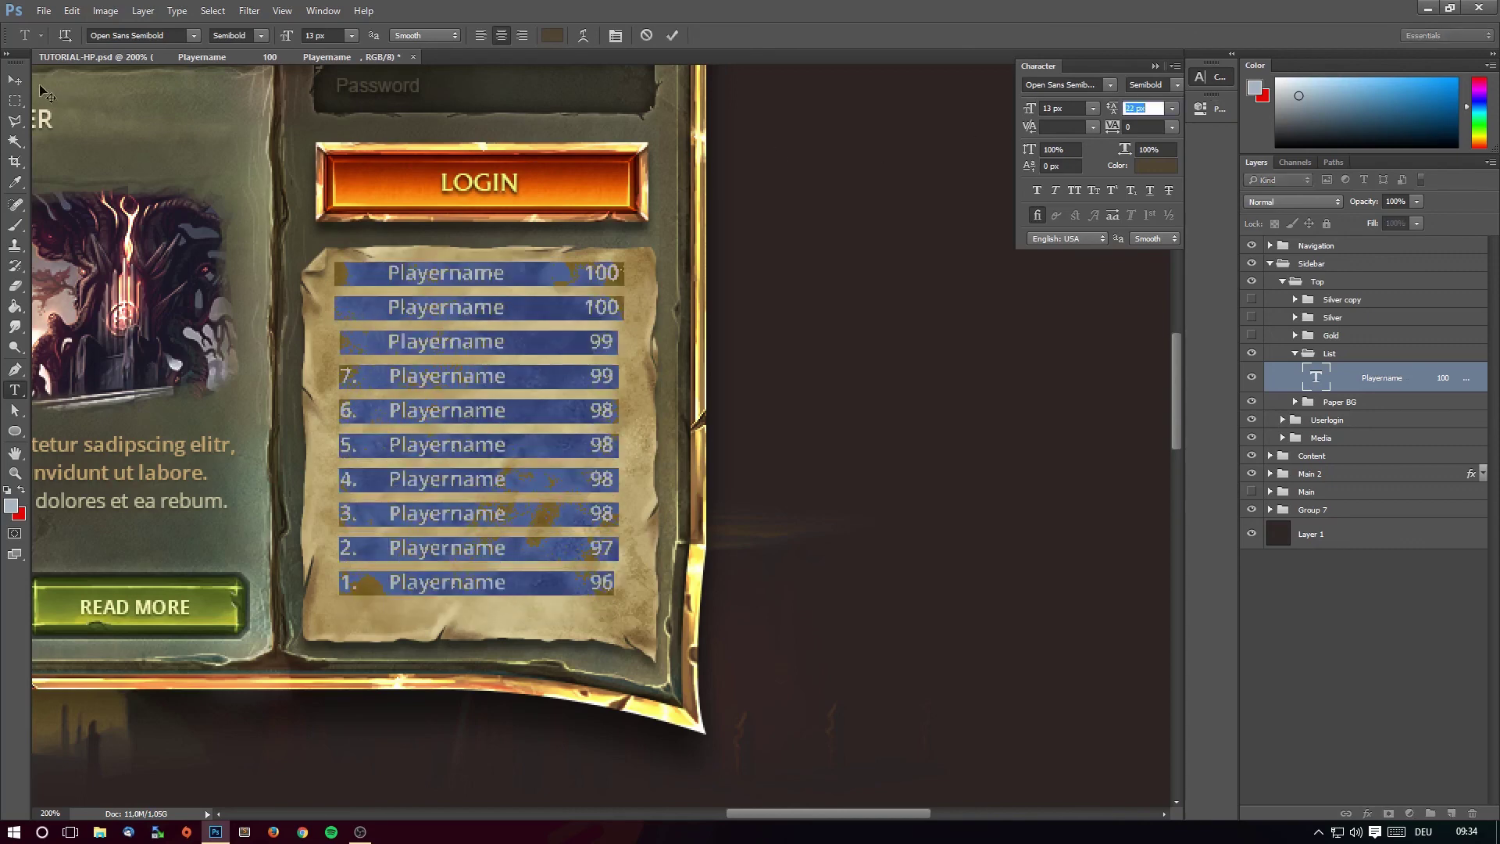
click(16, 82)
drag(520, 296, 522, 308)
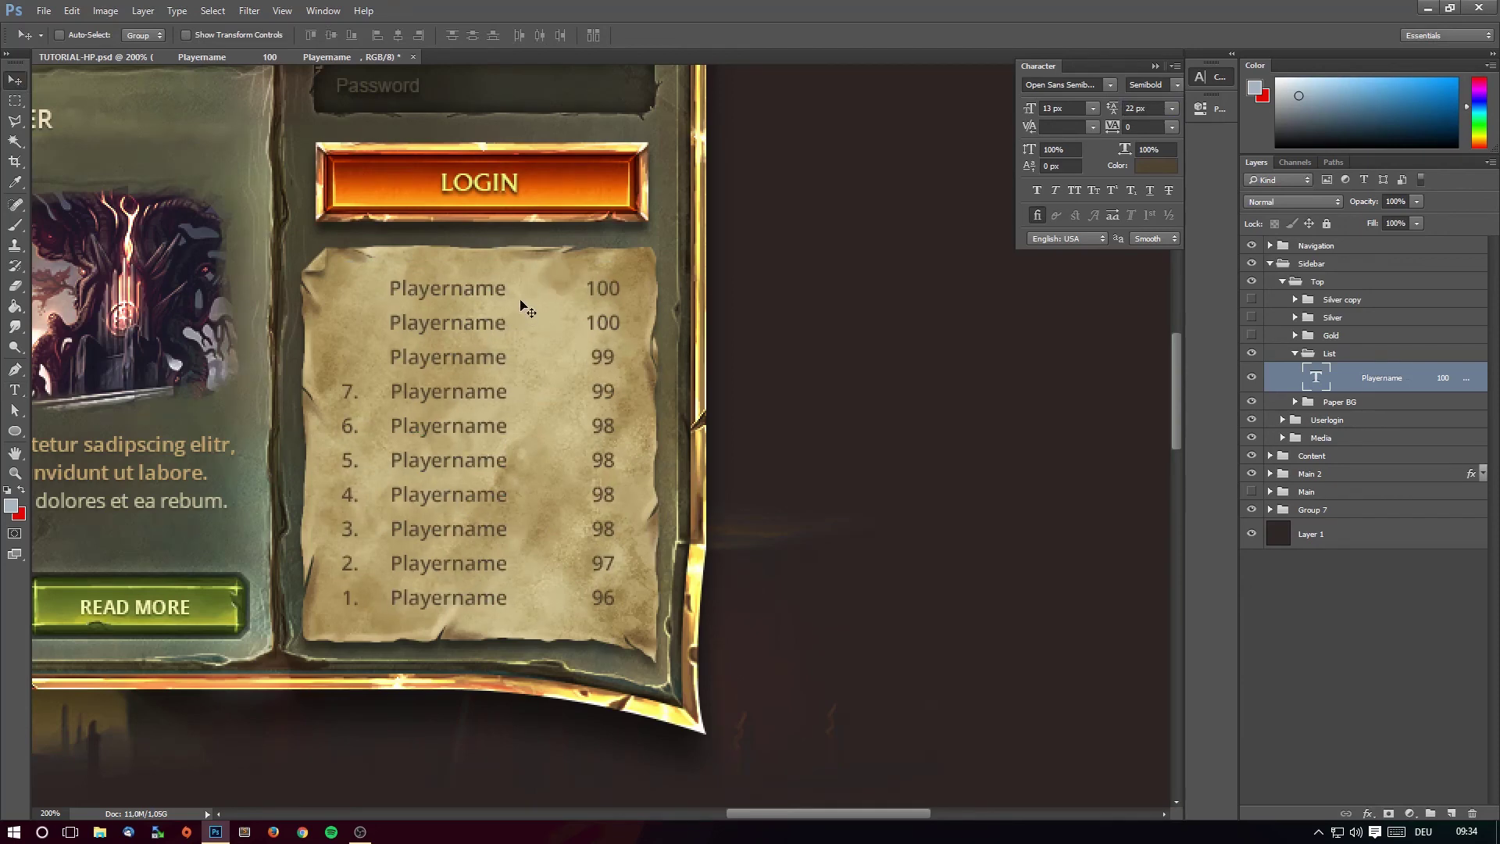
click(1155, 66)
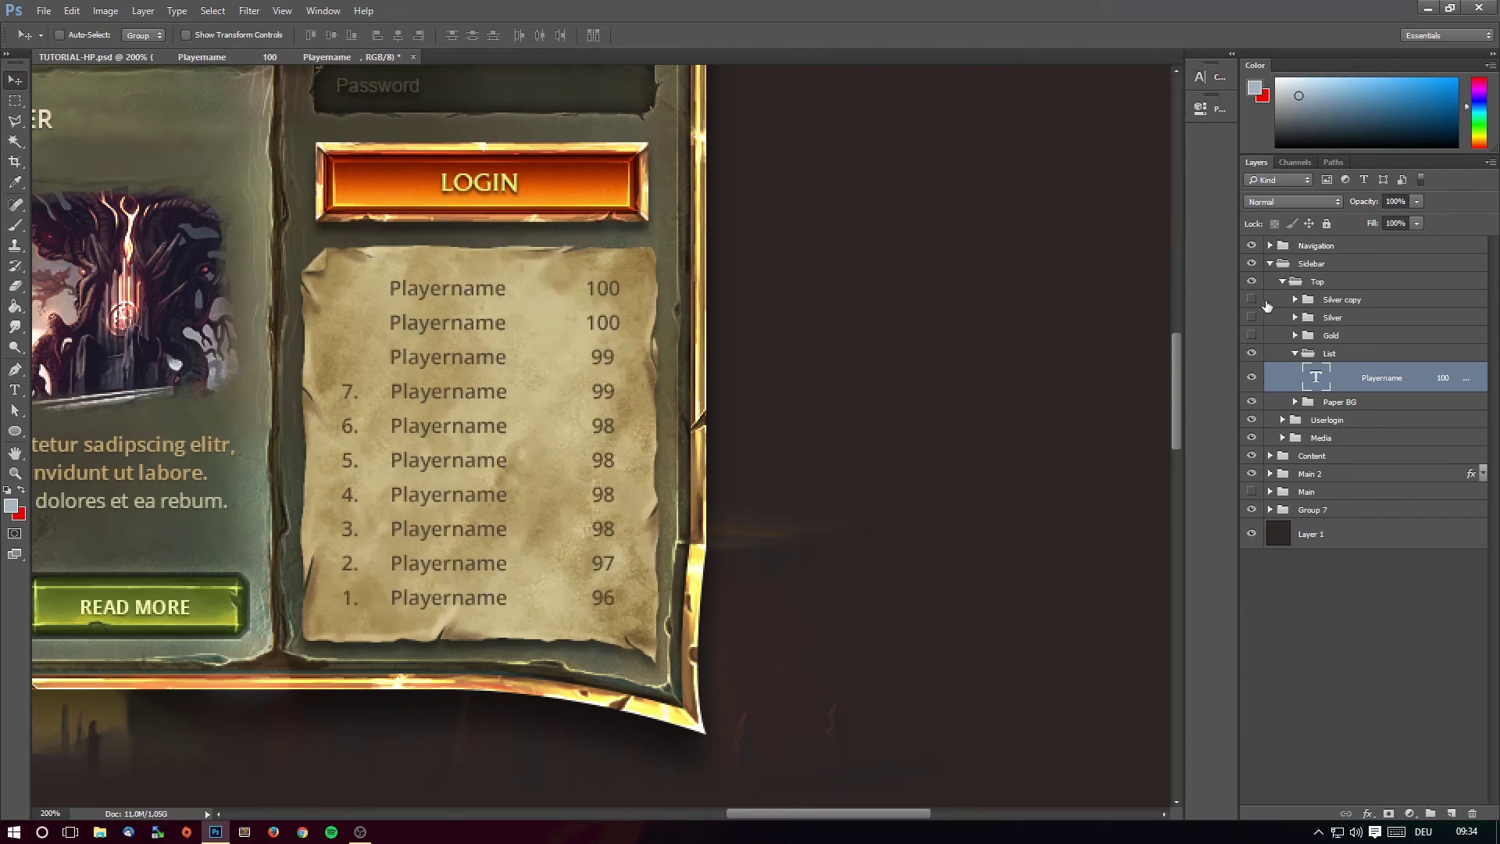
Show the Gold, Silver and Silver copy medal badges and position them beside ranking rows 1–3.
click(1252, 335)
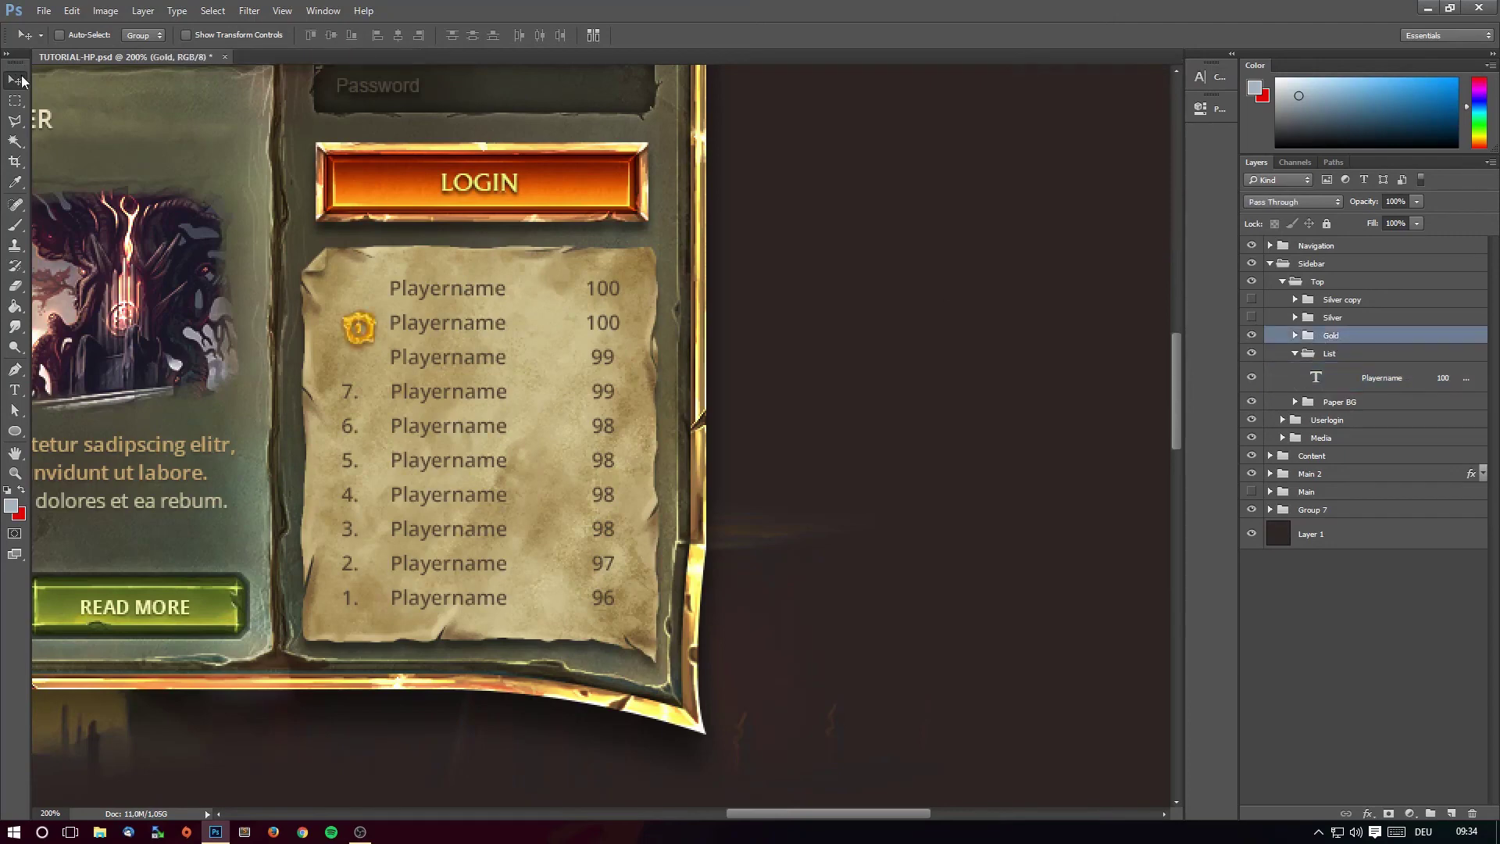
drag(452, 331, 444, 289)
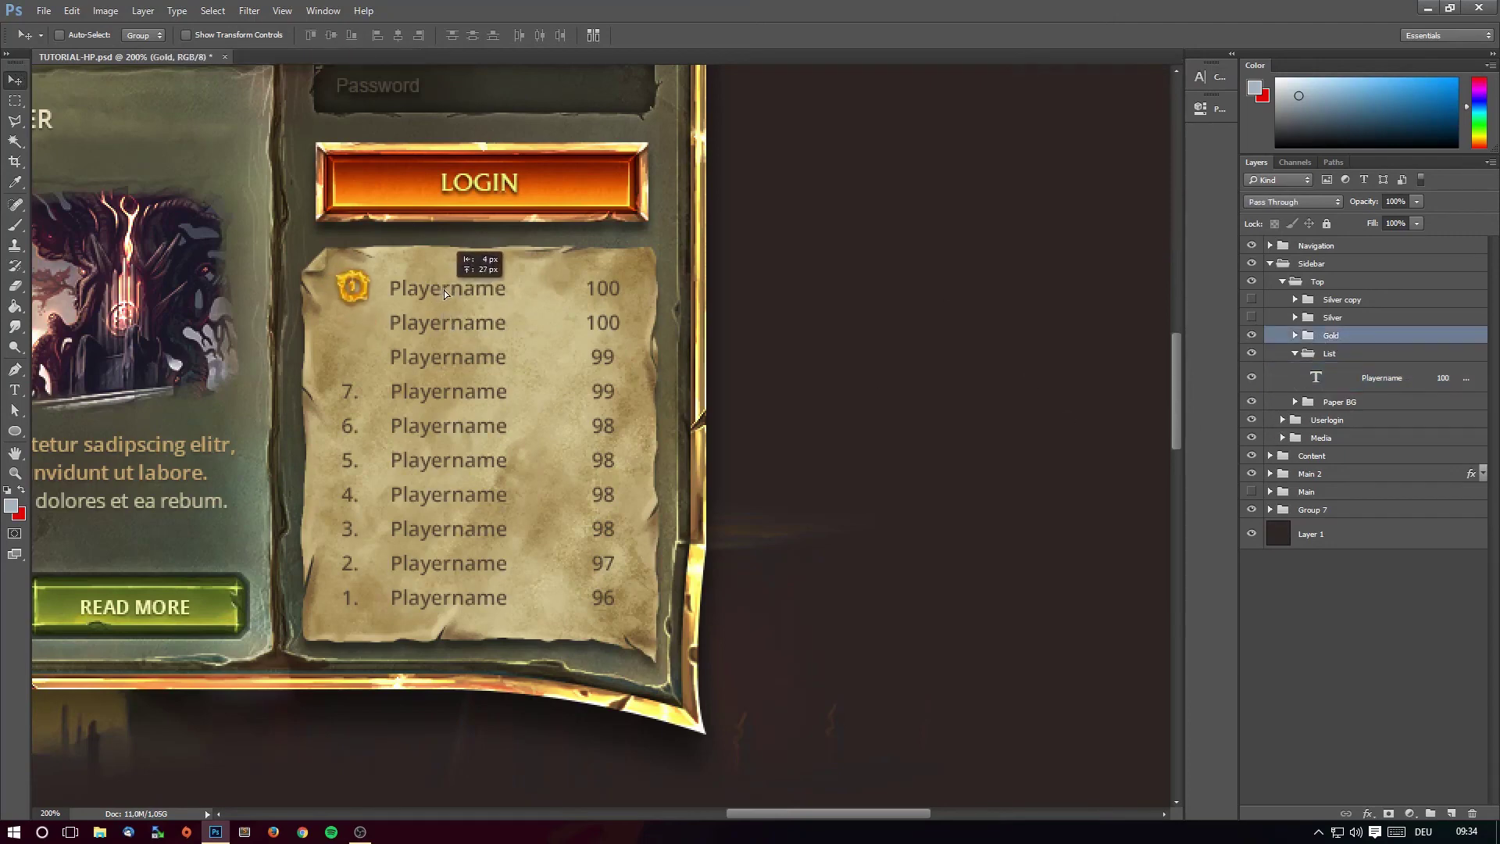
click(1252, 317)
drag(570, 326, 566, 277)
click(1333, 318)
click(1344, 300)
click(1251, 299)
drag(517, 326, 508, 270)
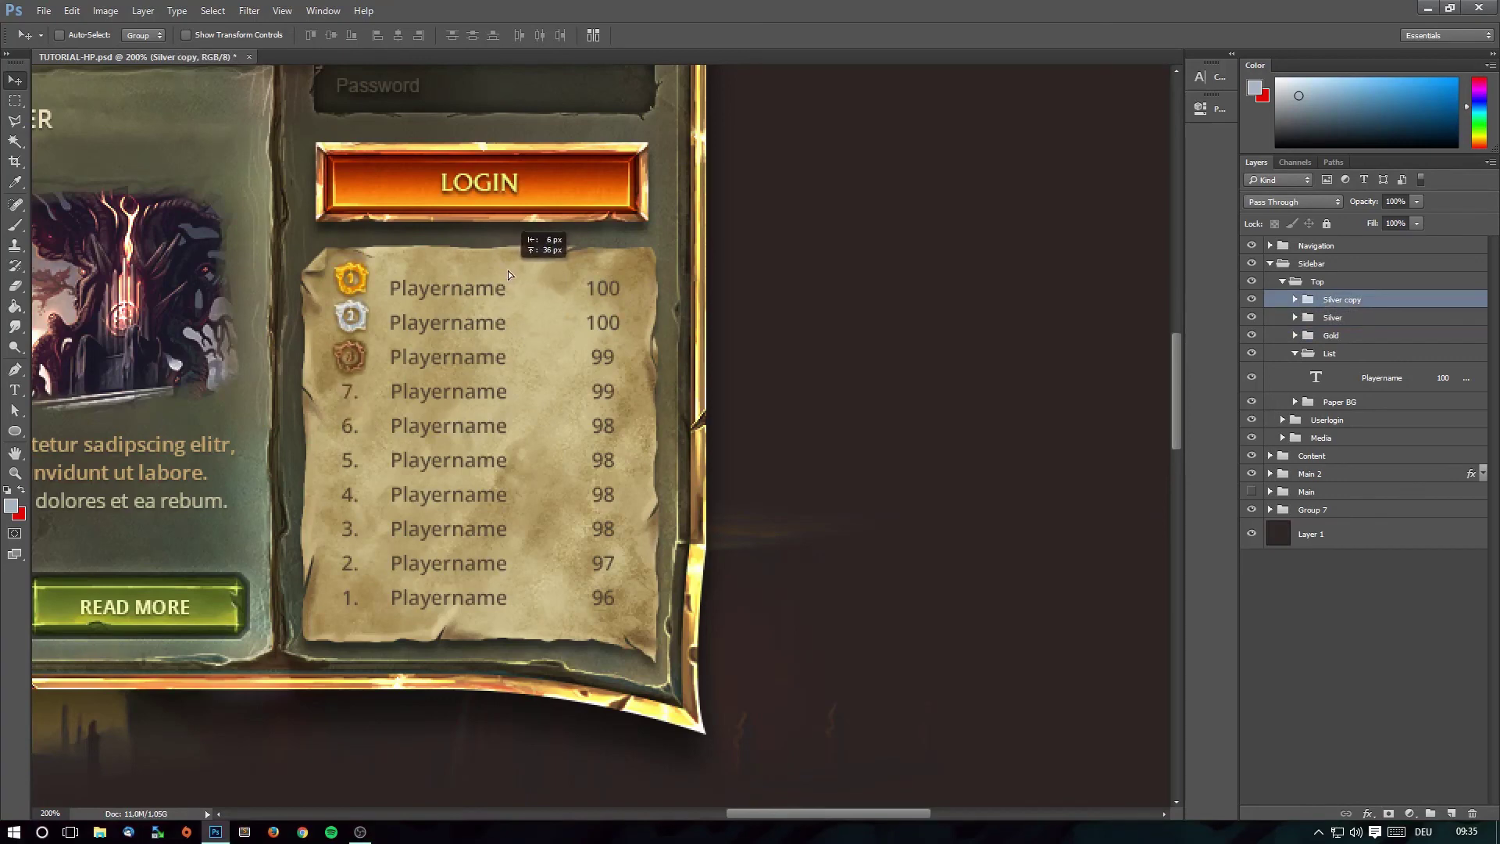
drag(508, 270, 509, 270)
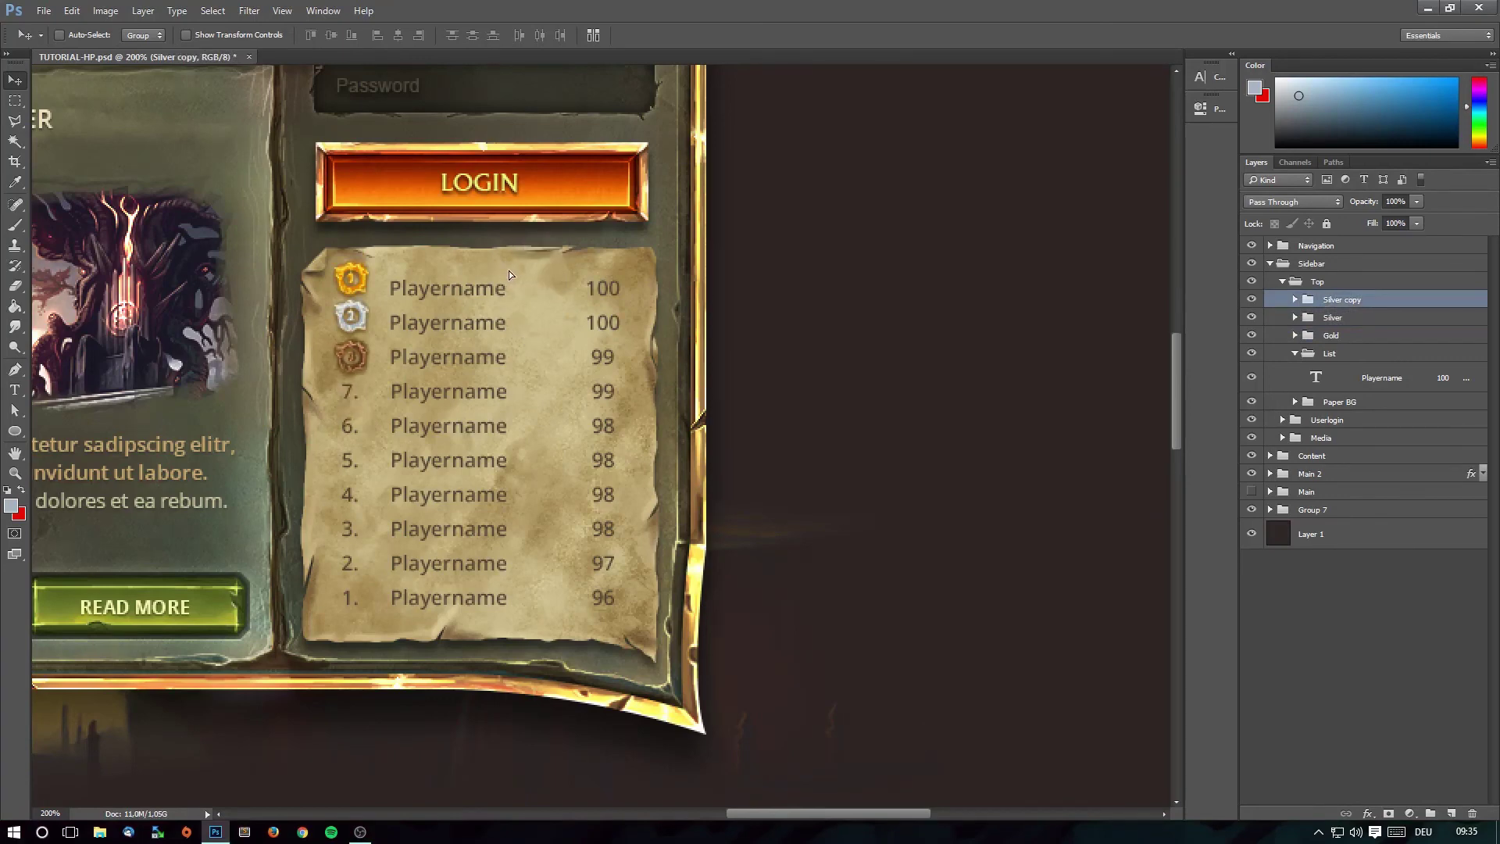
ctrl+click(1333, 317)
drag(596, 301, 599, 294)
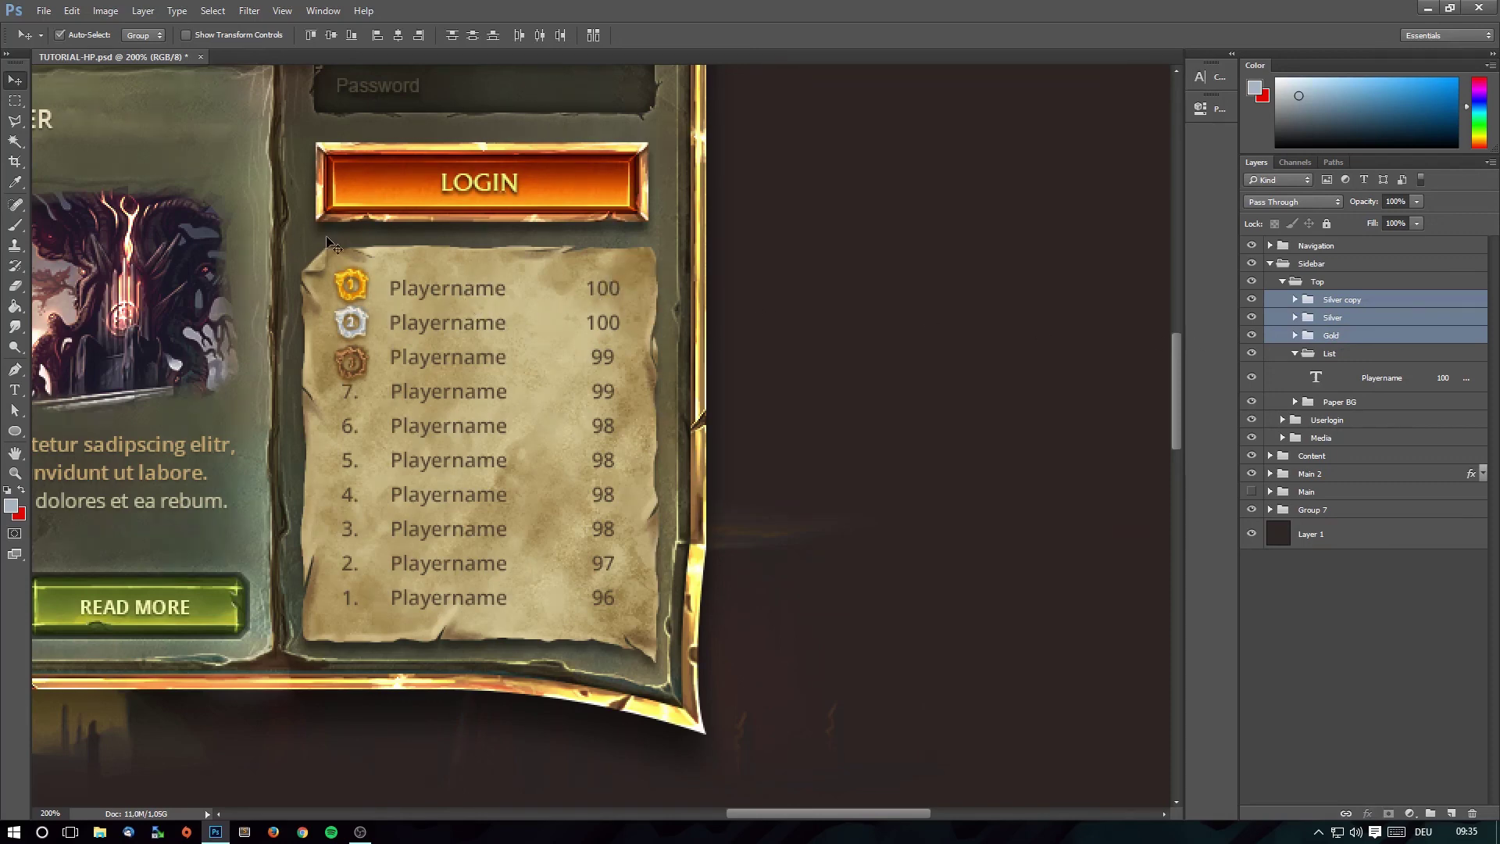
Scale the three medal badges down to about 84% and apply the transform.
key(ctrl+t)
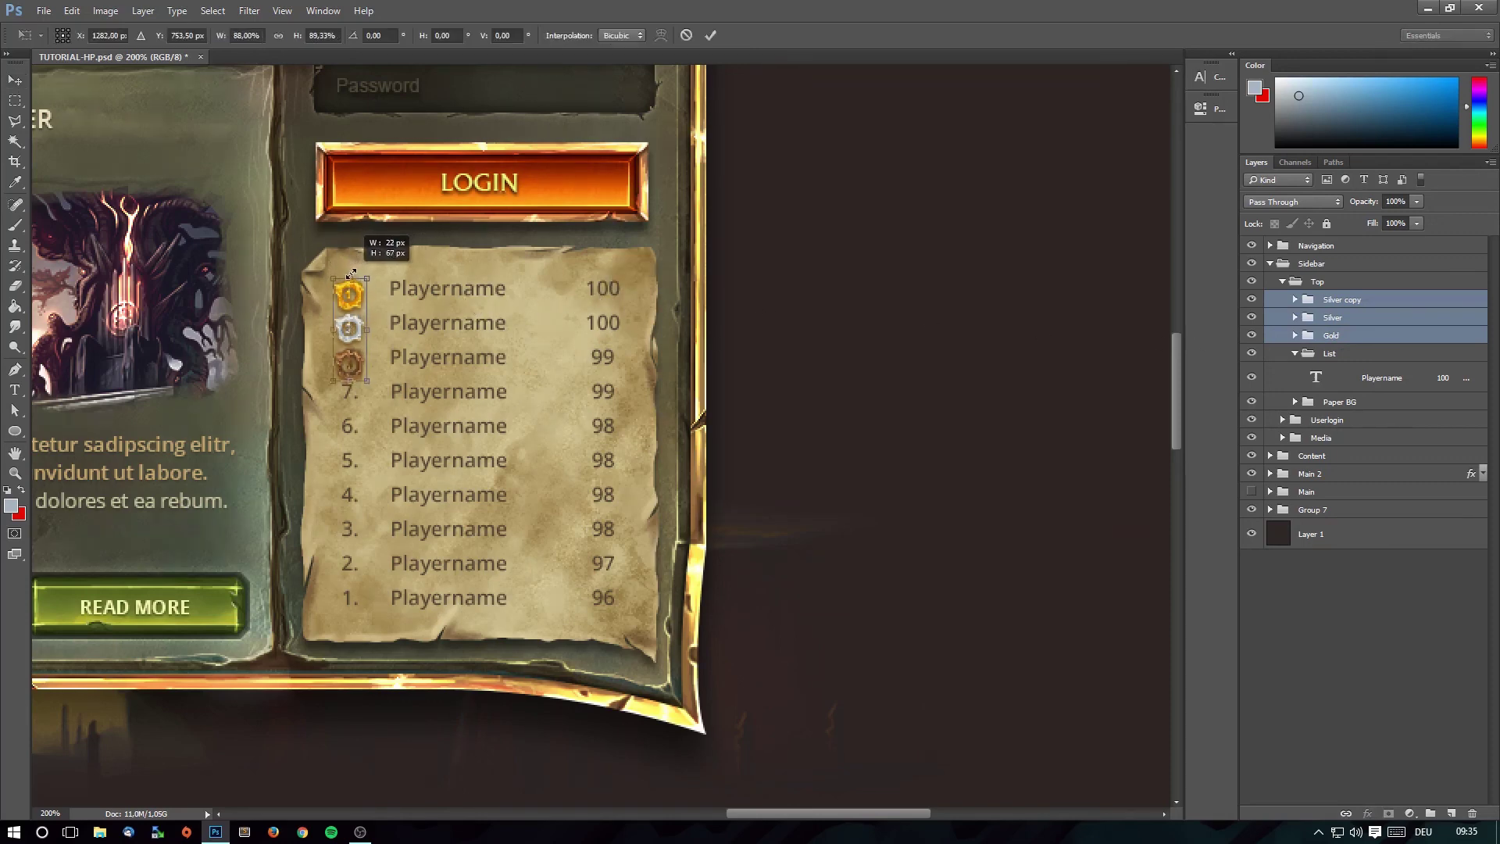
drag(367, 268, 346, 296)
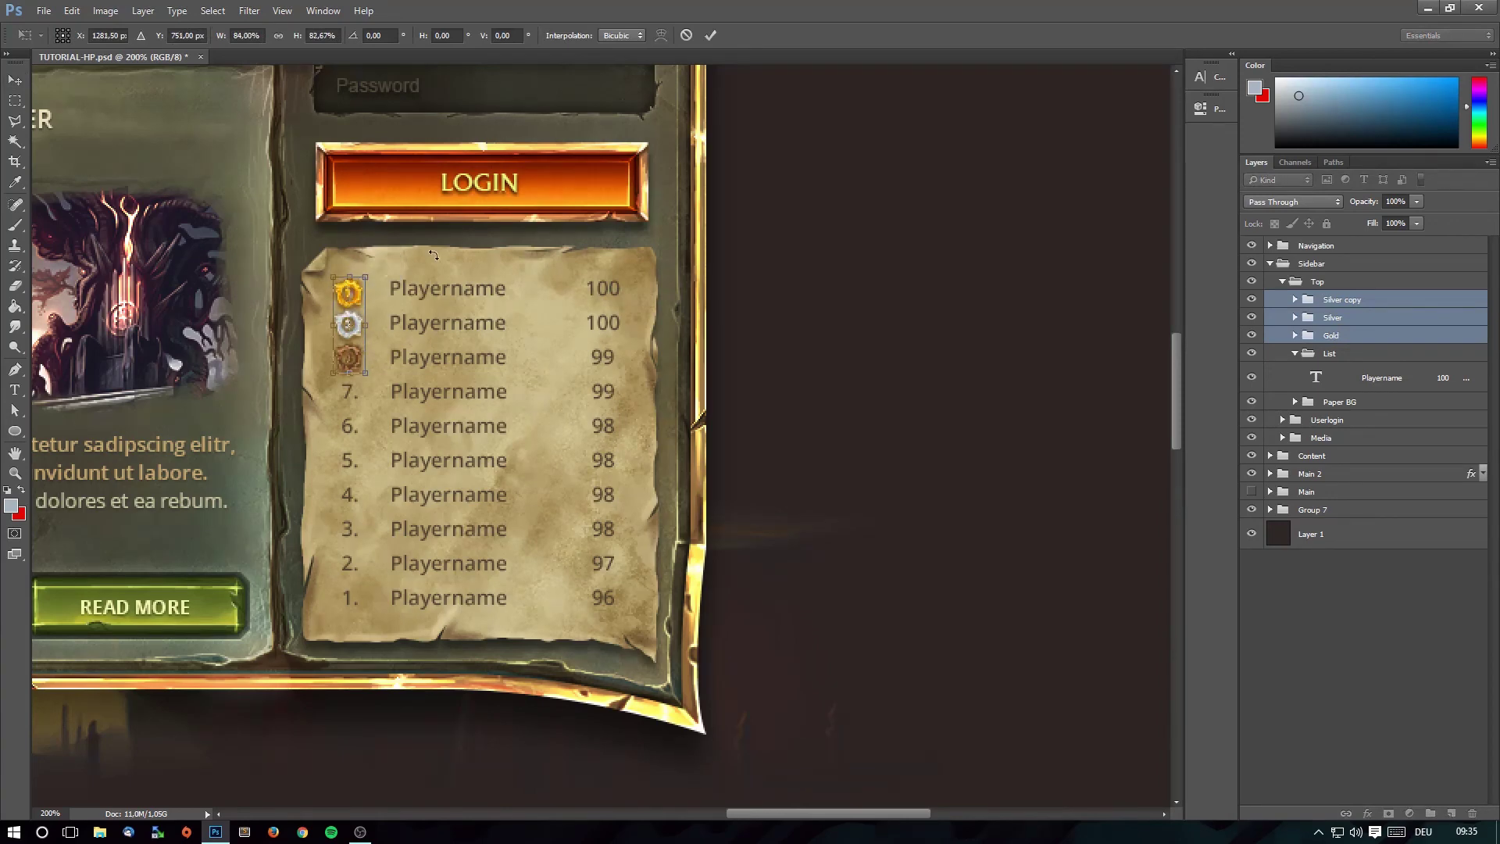
click(15, 100)
click(656, 312)
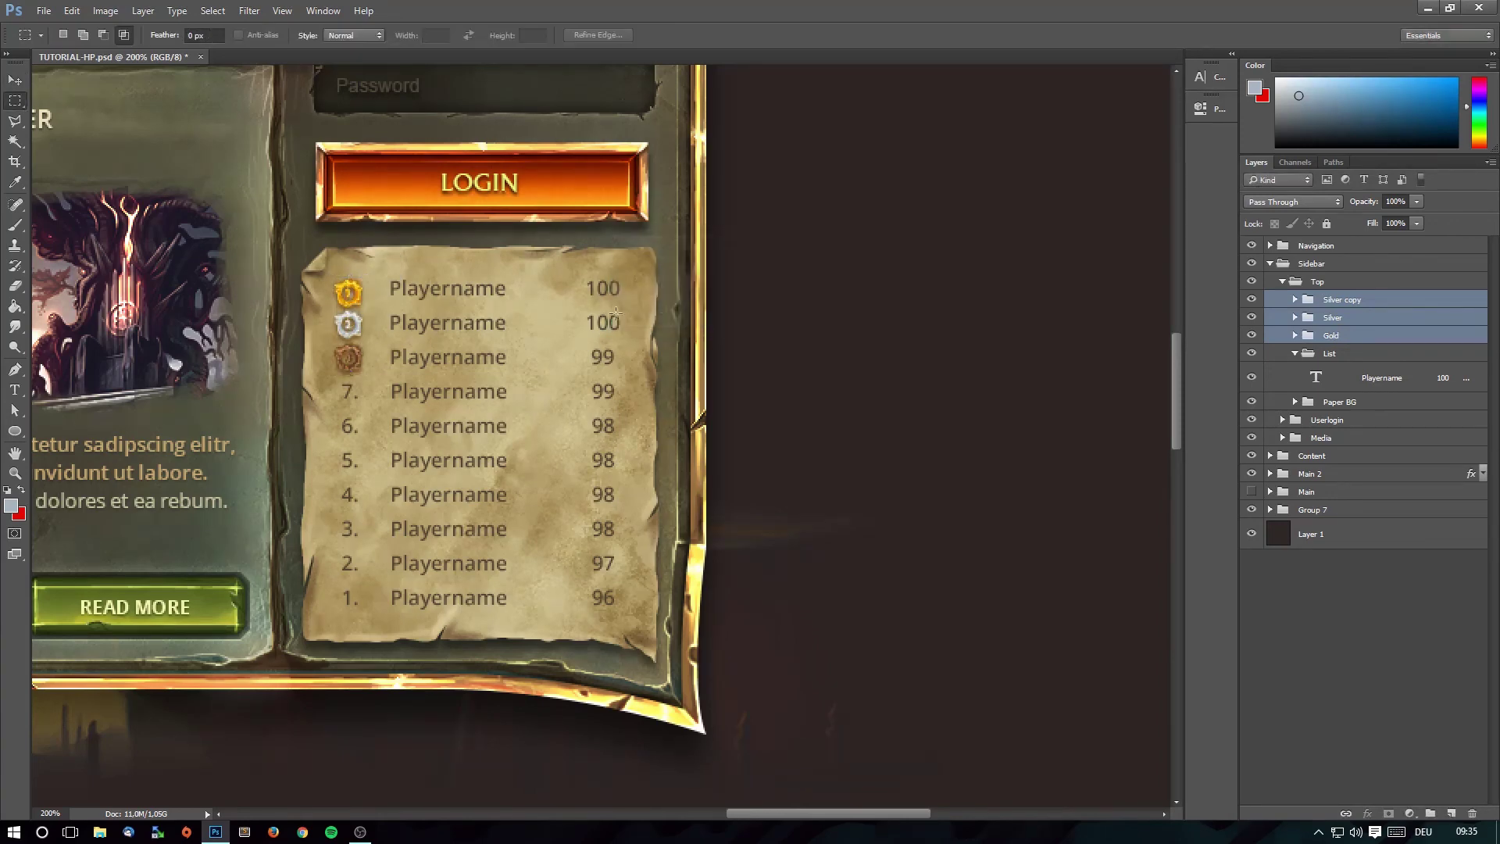
Zoom out to 100% to check the whole page layout with the medal badges.
key(v)
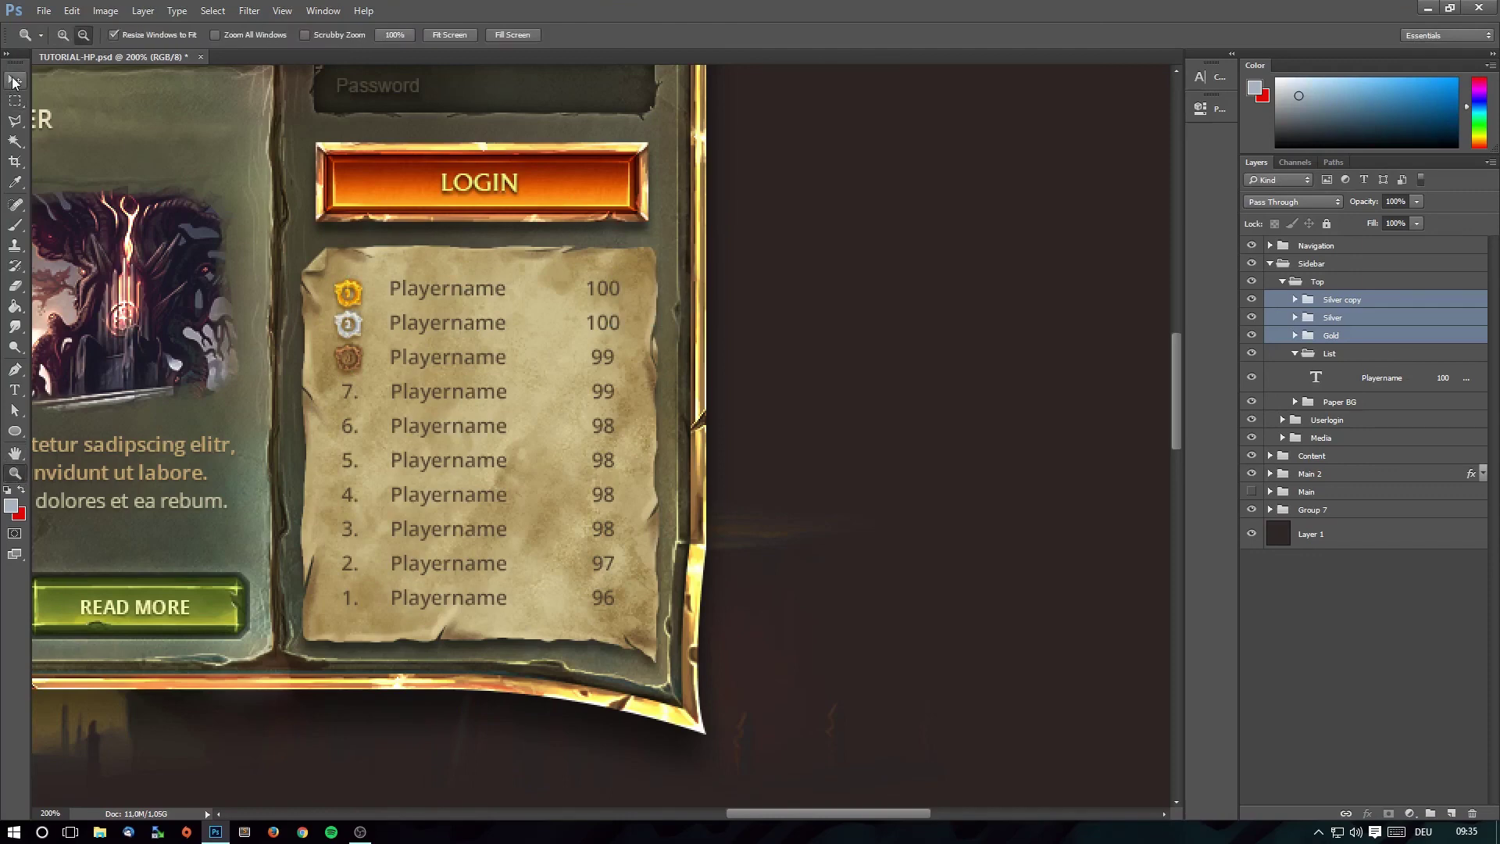
click(1333, 337)
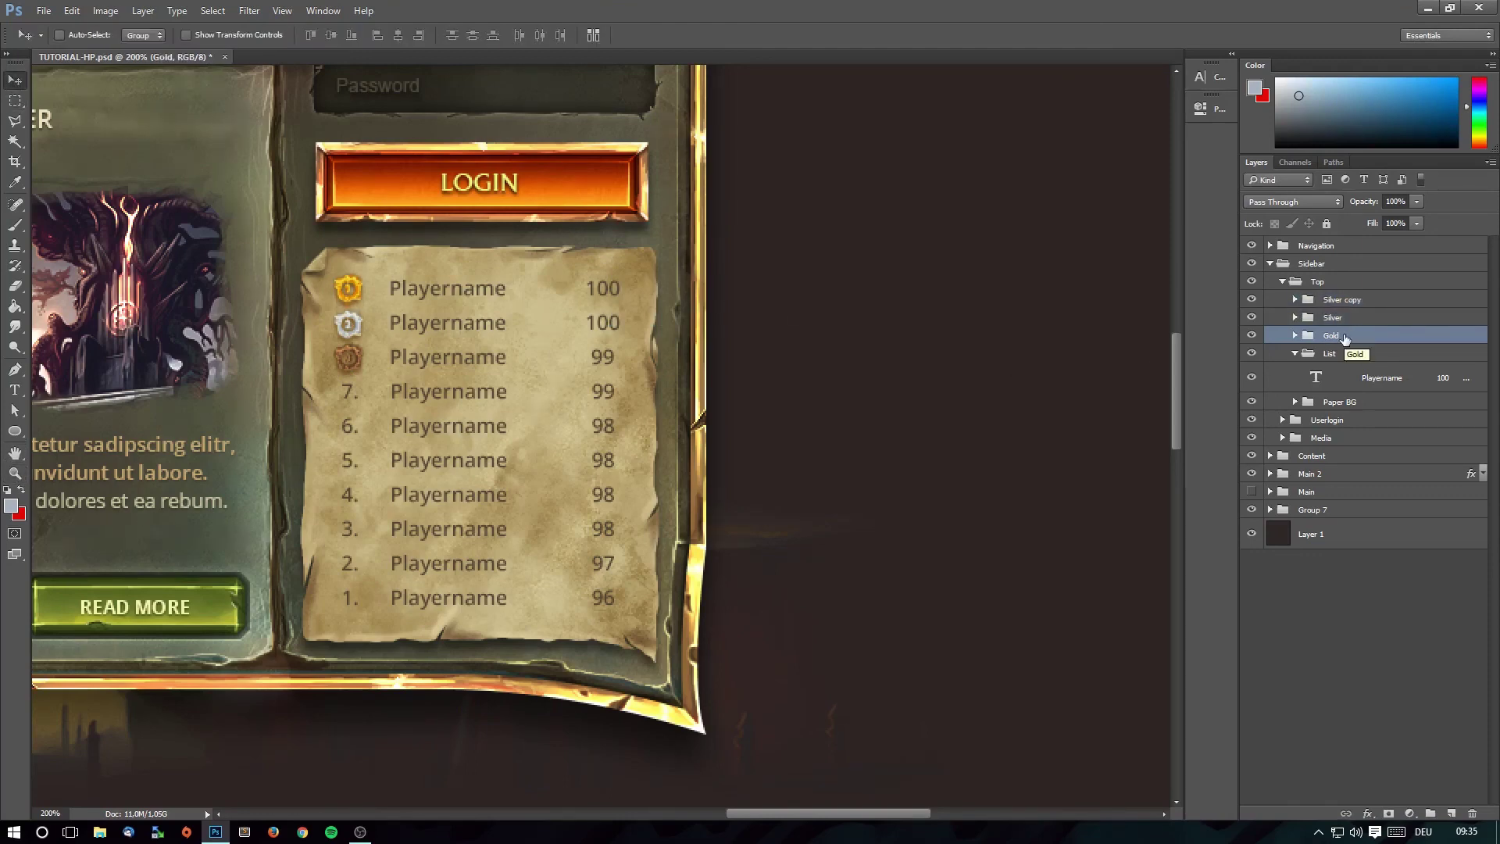
click(1350, 318)
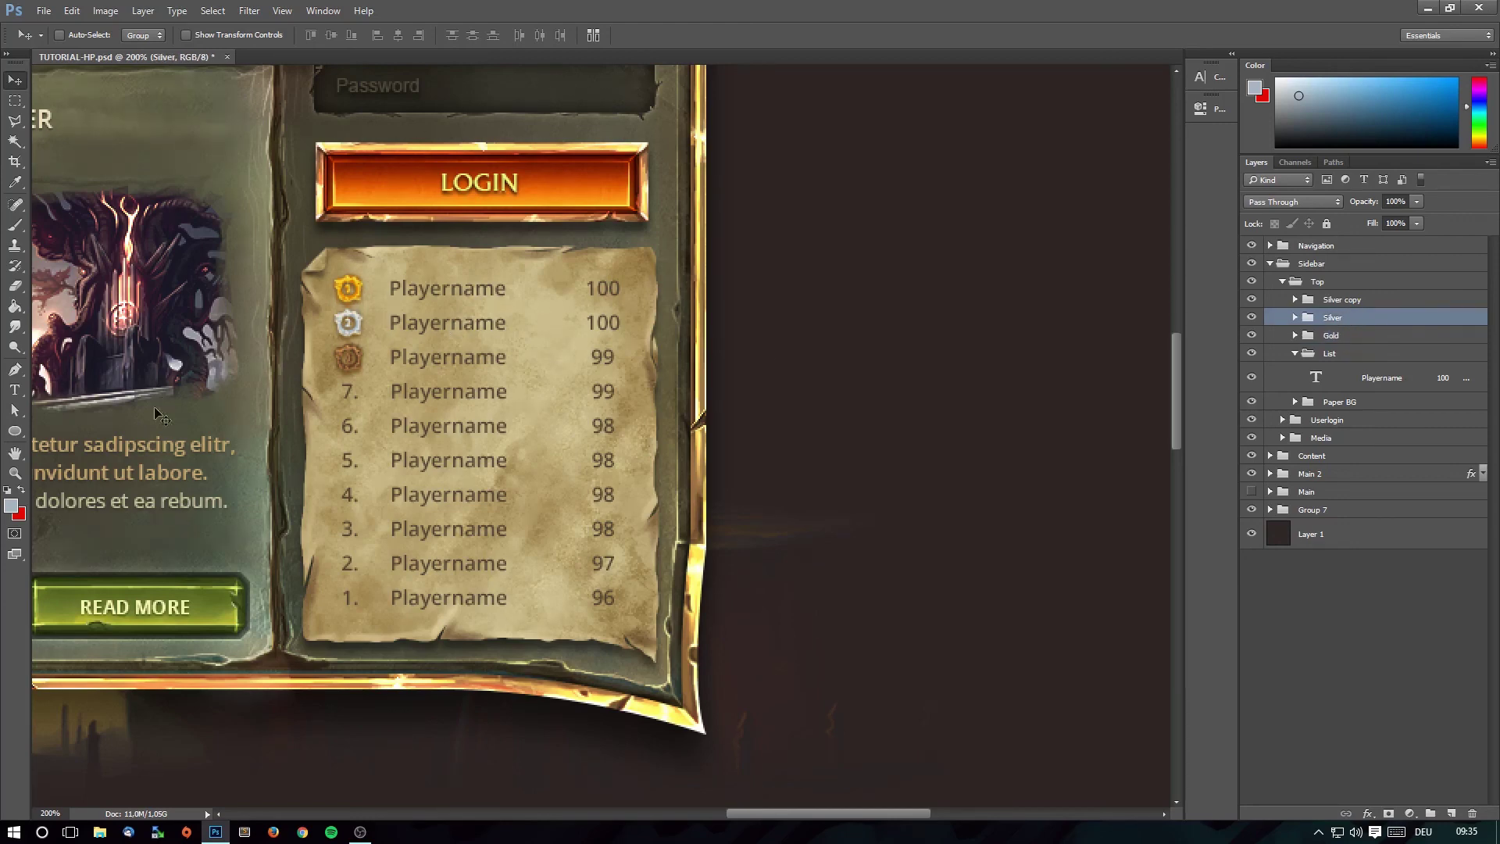
click(15, 474)
alt+click(500, 269)
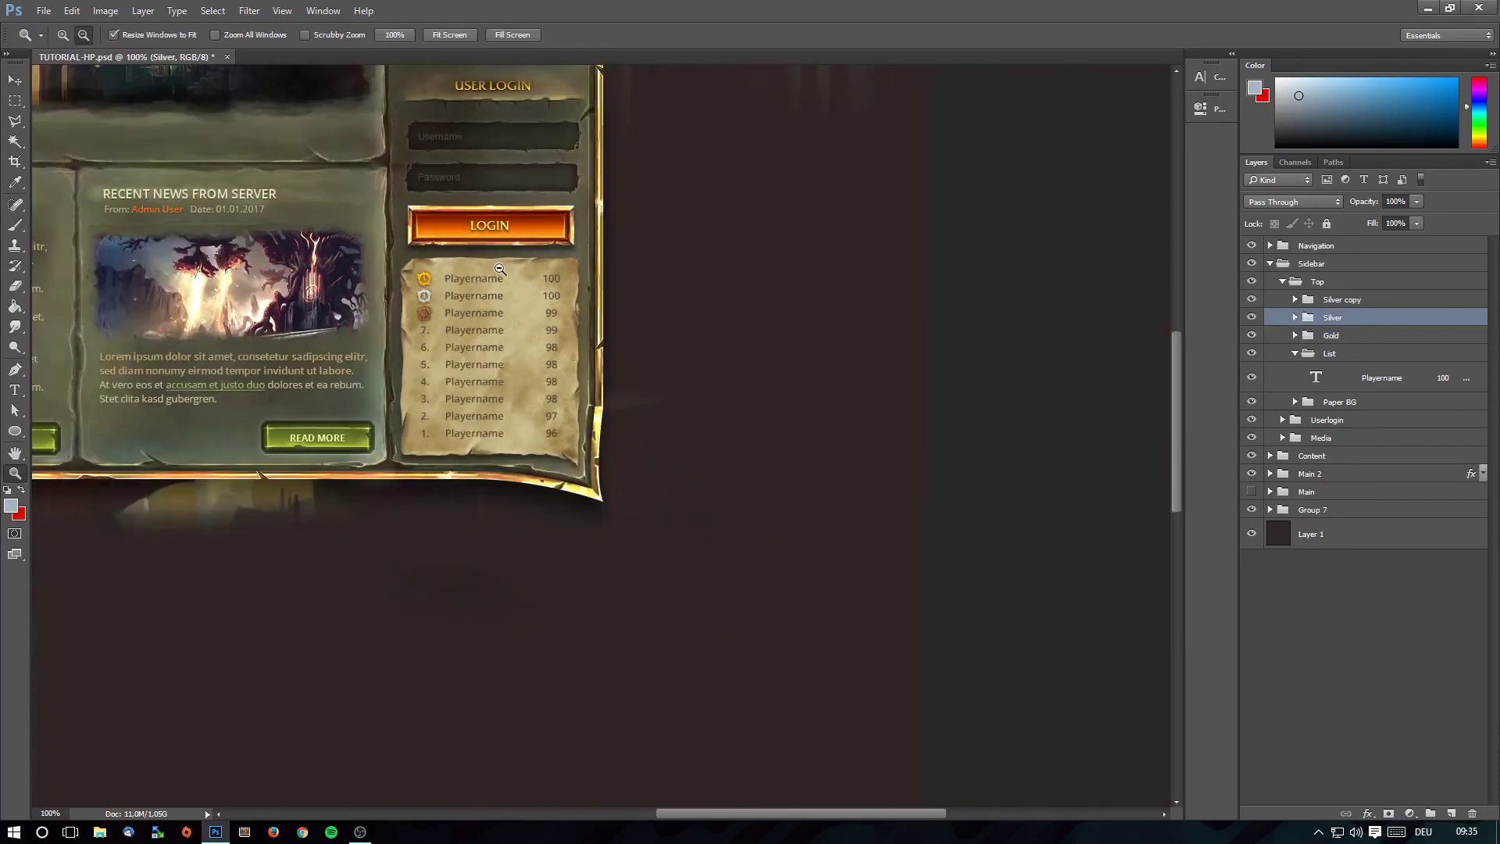
scroll(607, 382, up, 3)
drag(840, 809, 730, 812)
scroll(899, 481, right, 3)
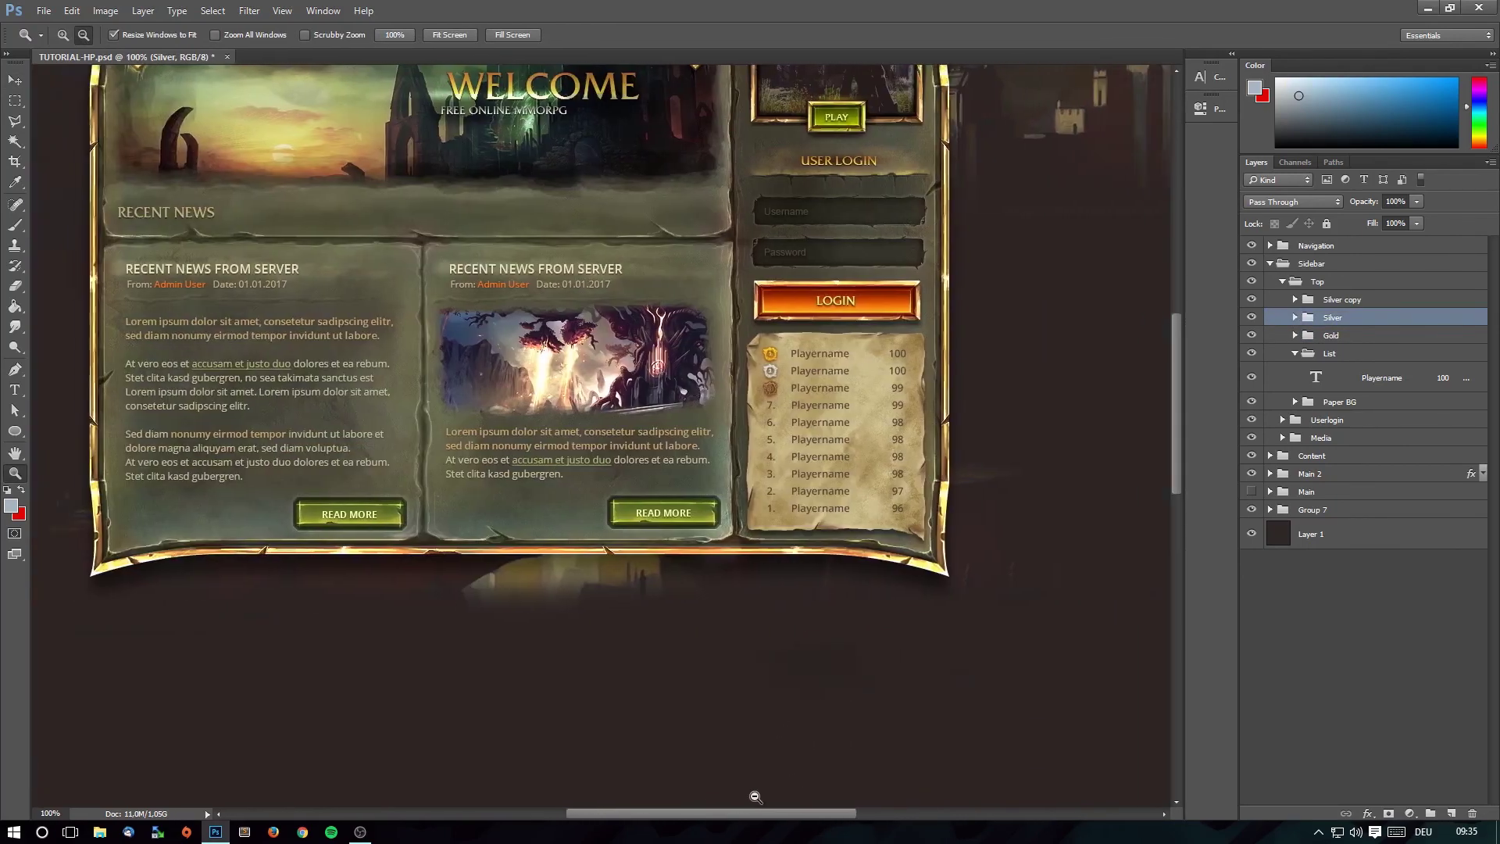
scroll(903, 426, up, 1)
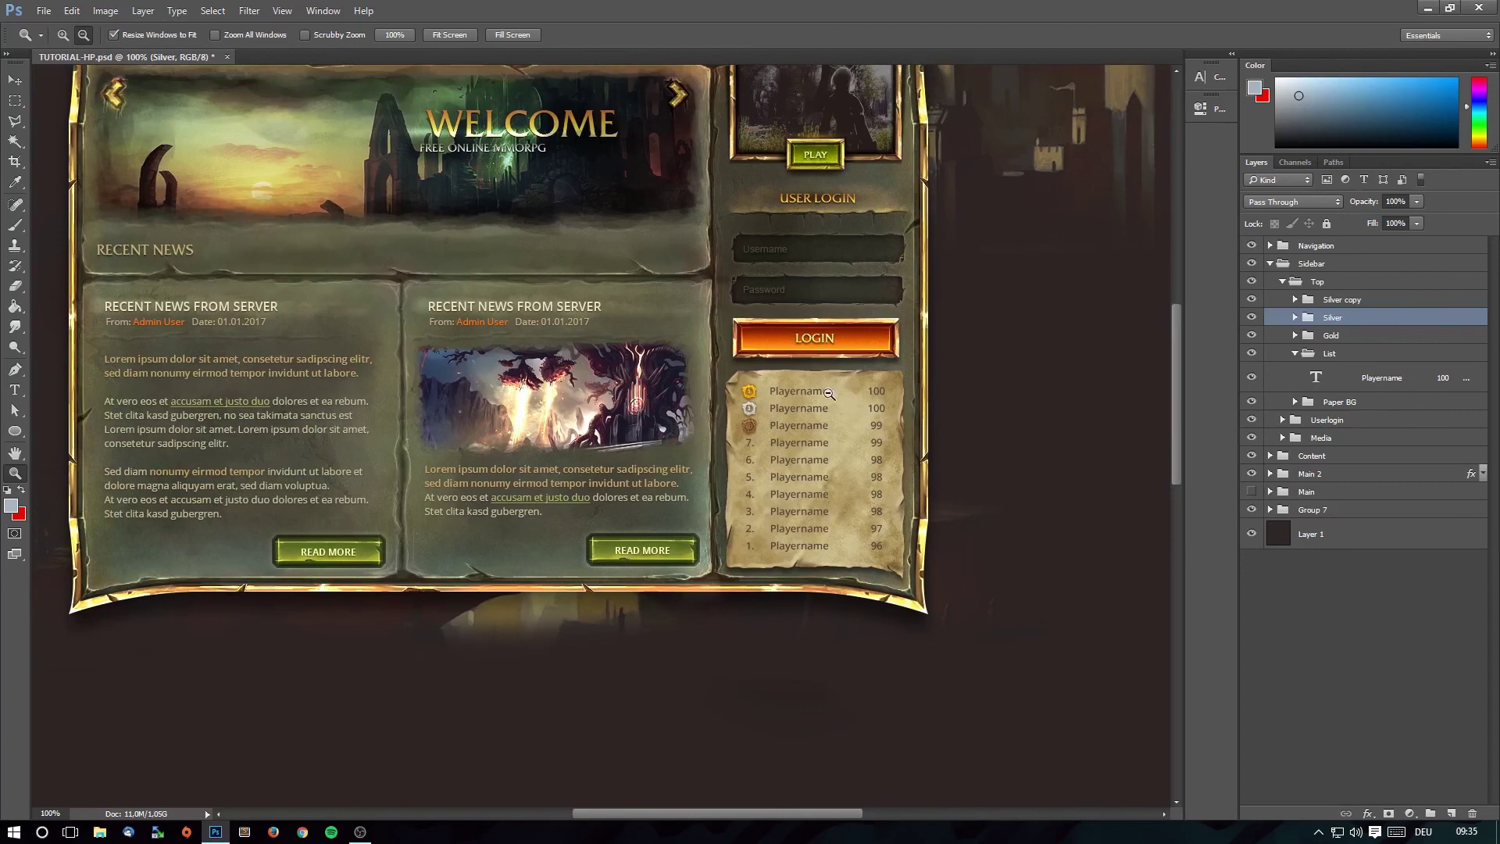
scroll(829, 394, up, 2)
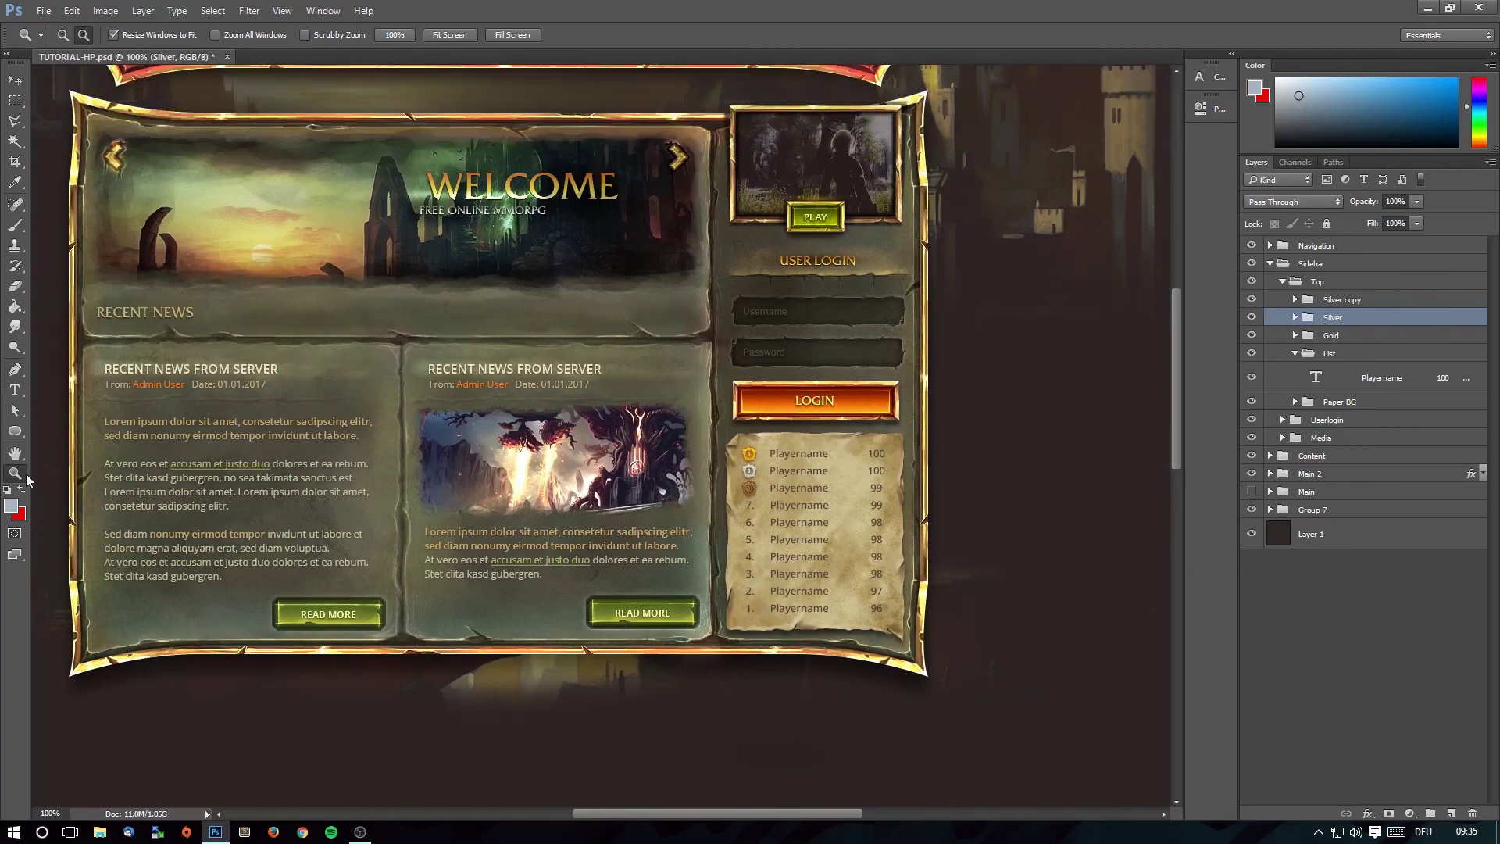
Zoom in to 300% on the ranking list and select the first player name with the Type tool.
click(63, 35)
click(901, 637)
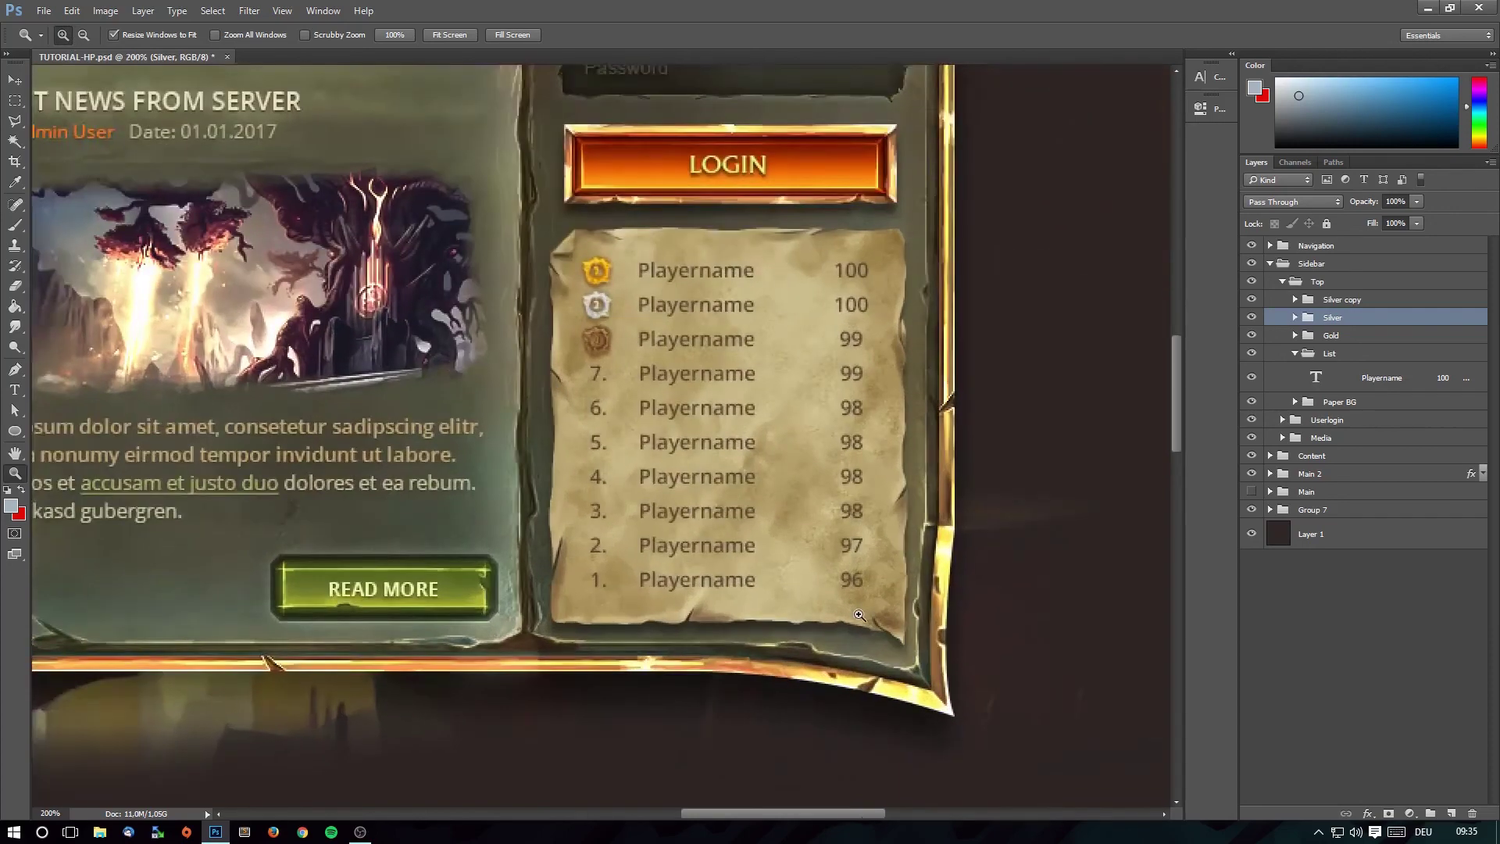
click(884, 482)
scroll(883, 482, up, 1)
click(14, 390)
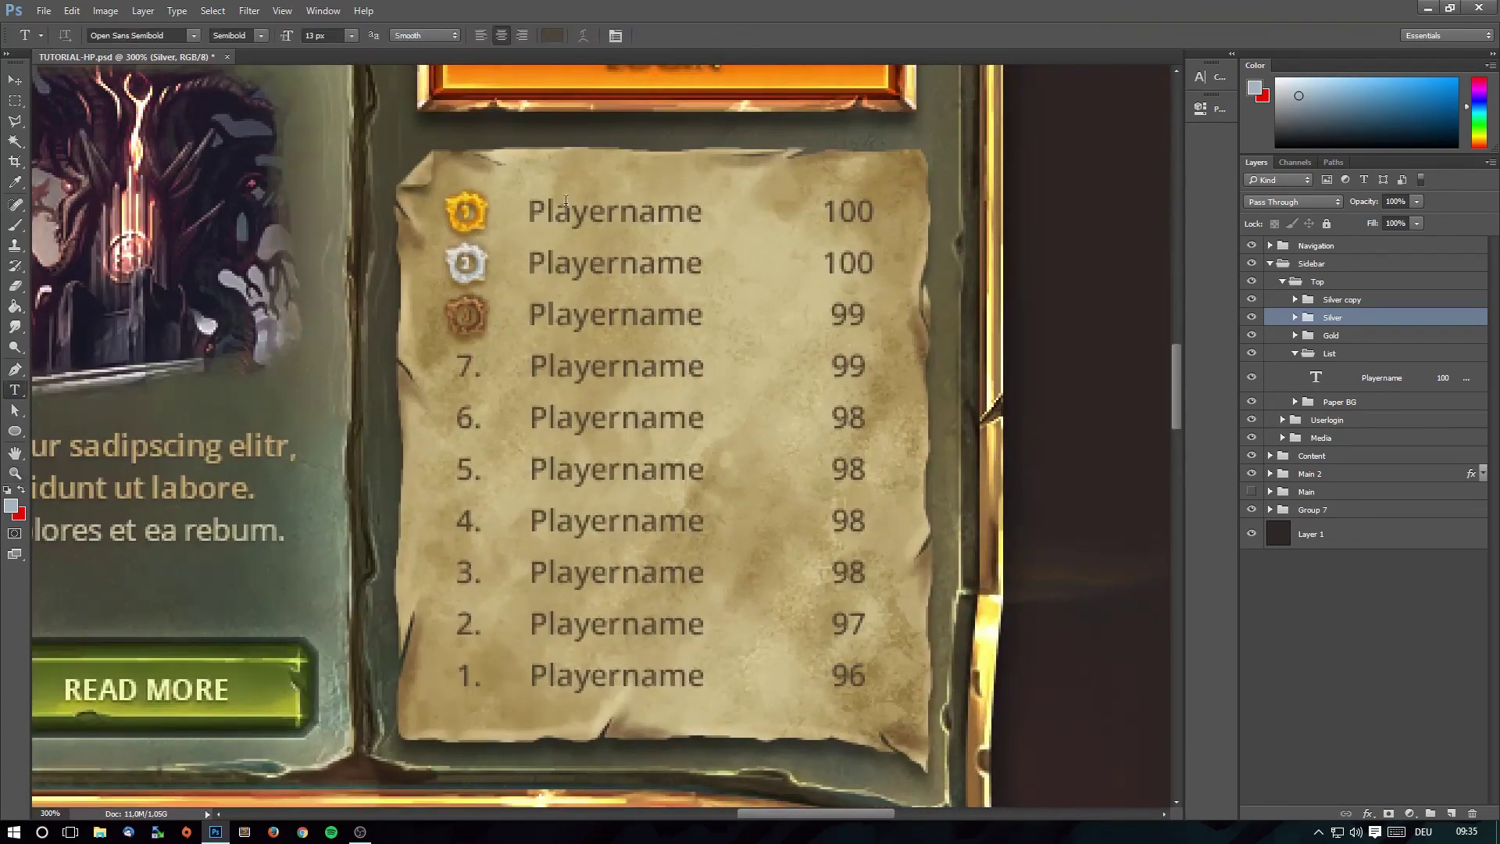
drag(528, 211, 703, 213)
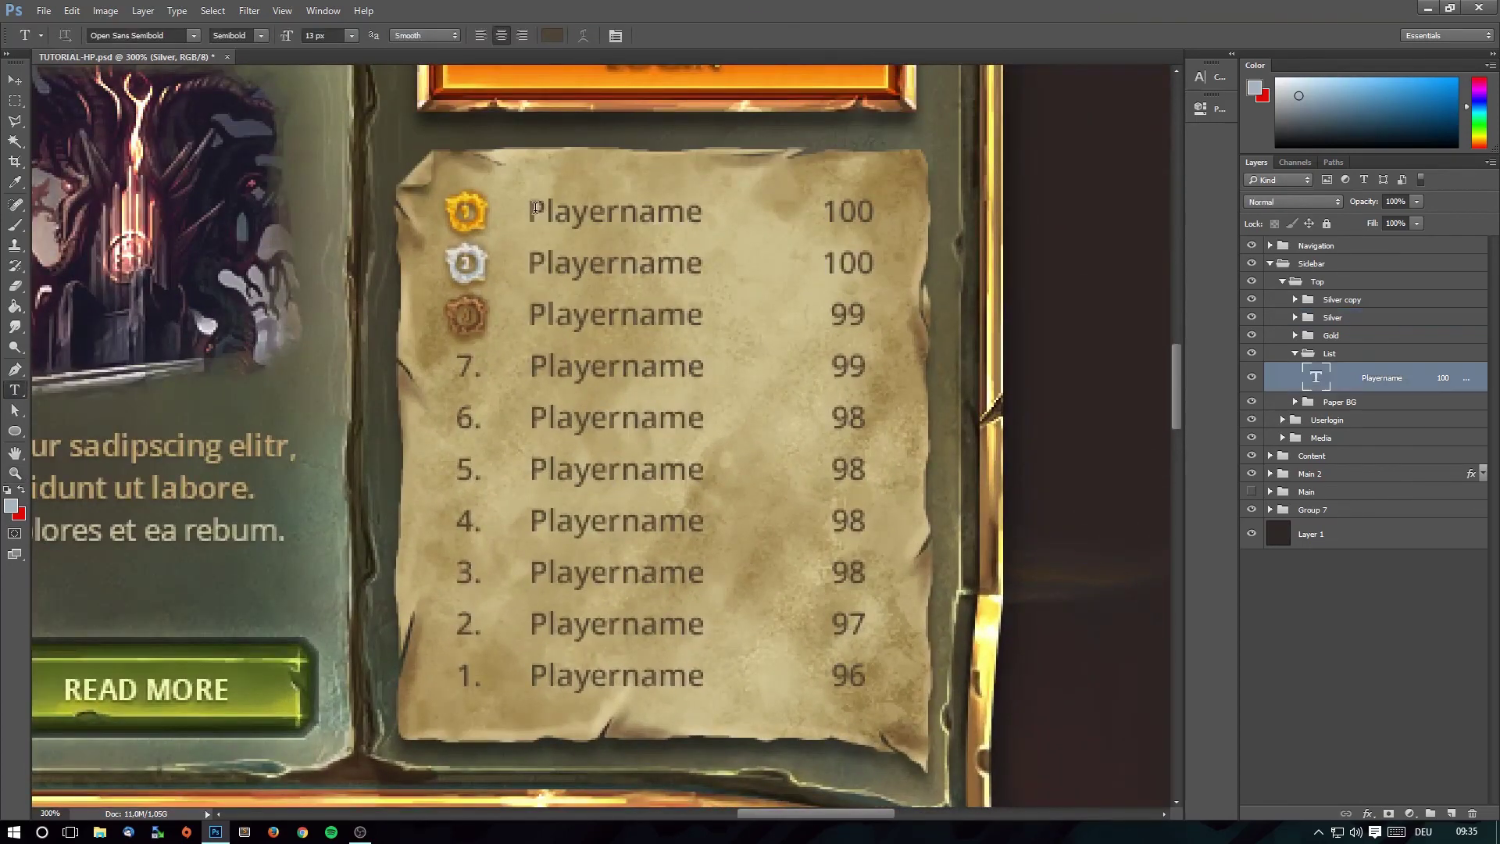
Change the first three player names from Semibold to Bold.
click(261, 35)
click(235, 123)
click(659, 215)
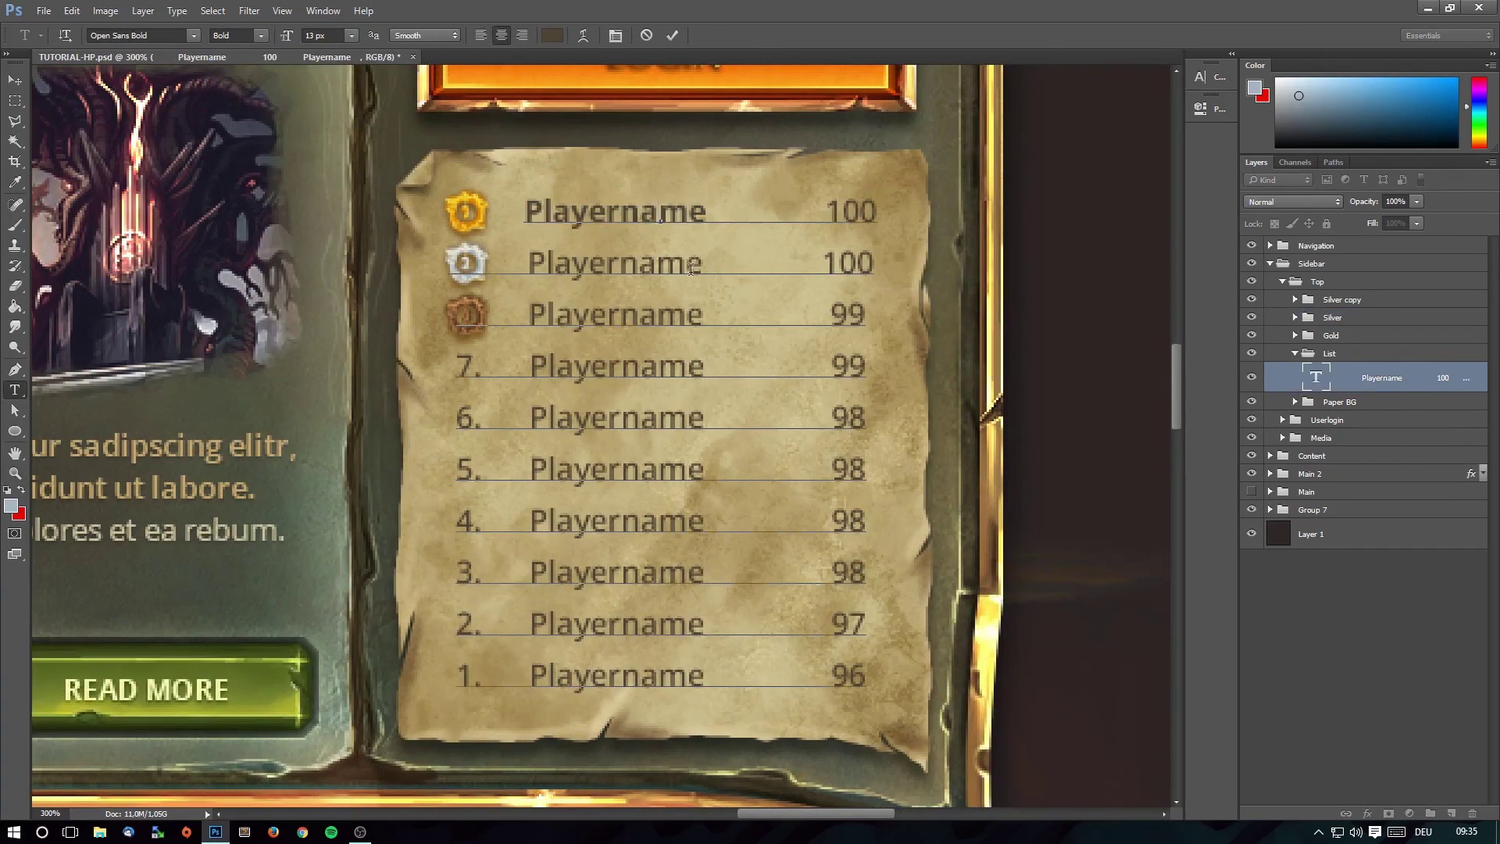
drag(702, 264, 526, 263)
click(261, 36)
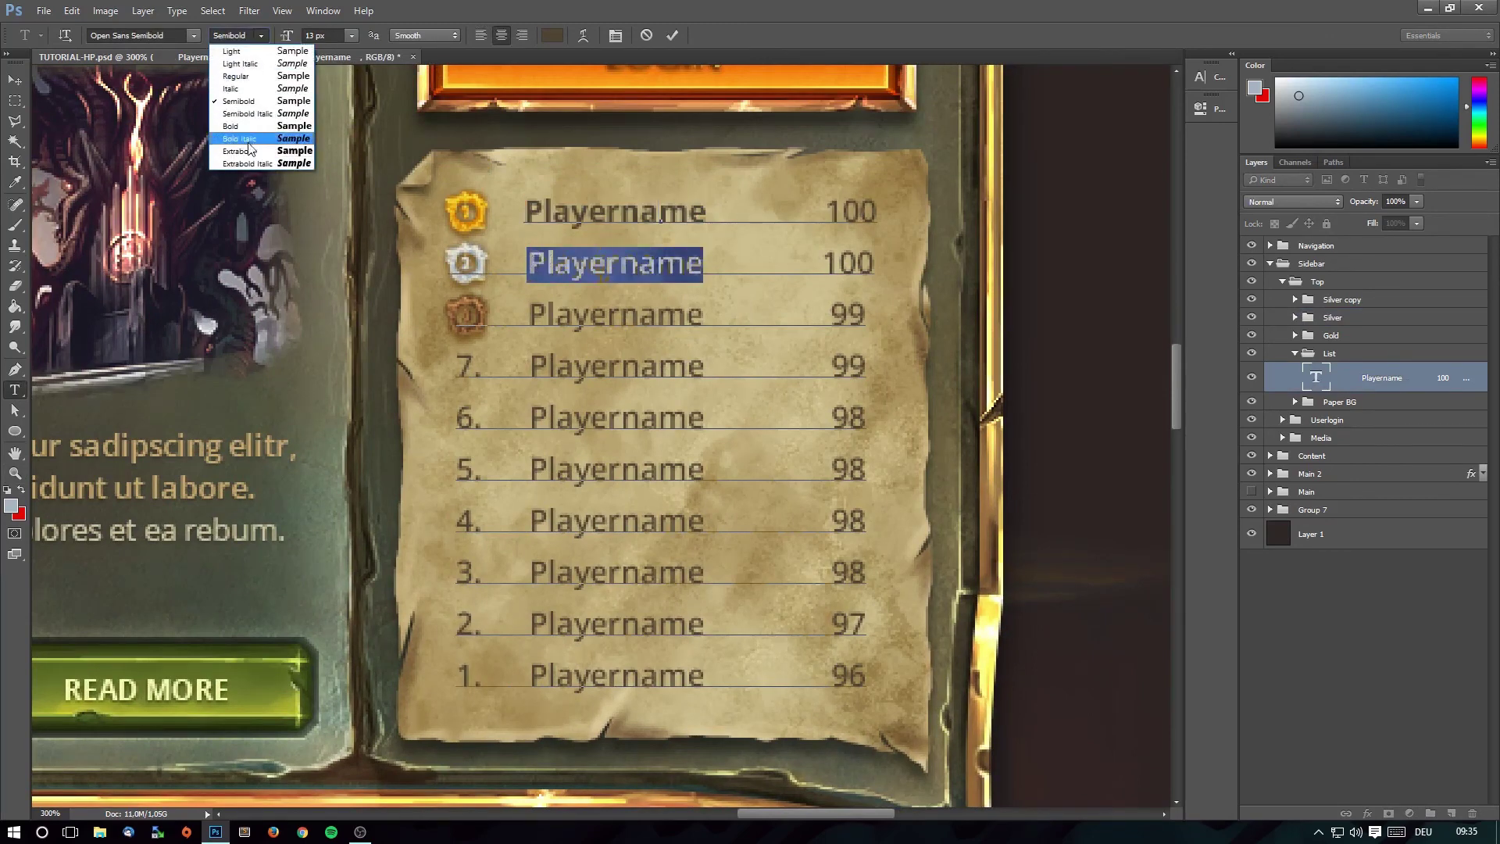
click(234, 124)
drag(703, 315, 528, 315)
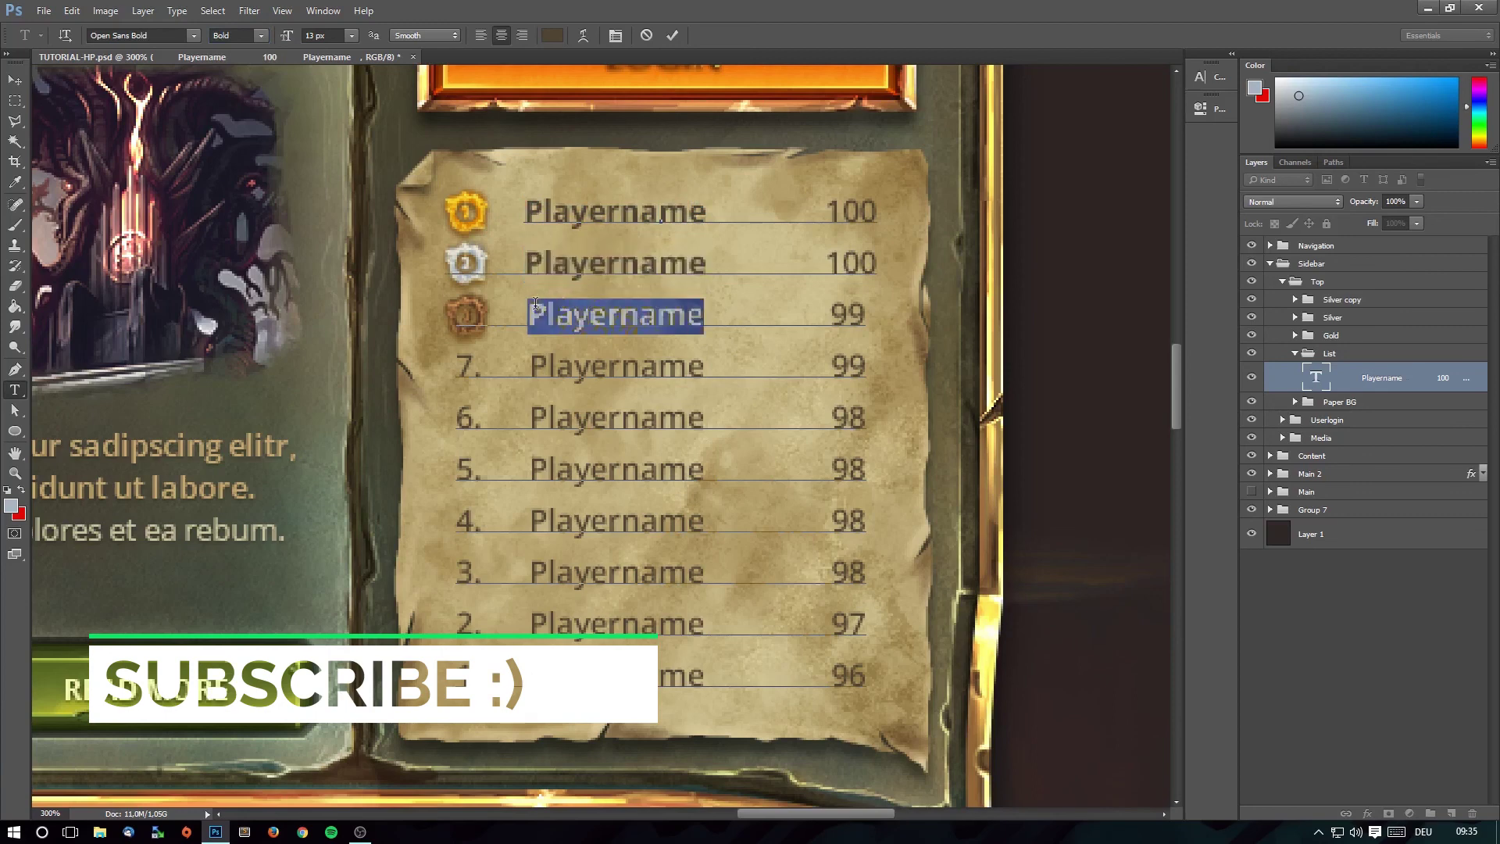
click(261, 35)
click(234, 124)
Make the next four player names Bold as well.
drag(703, 366, 529, 366)
click(261, 35)
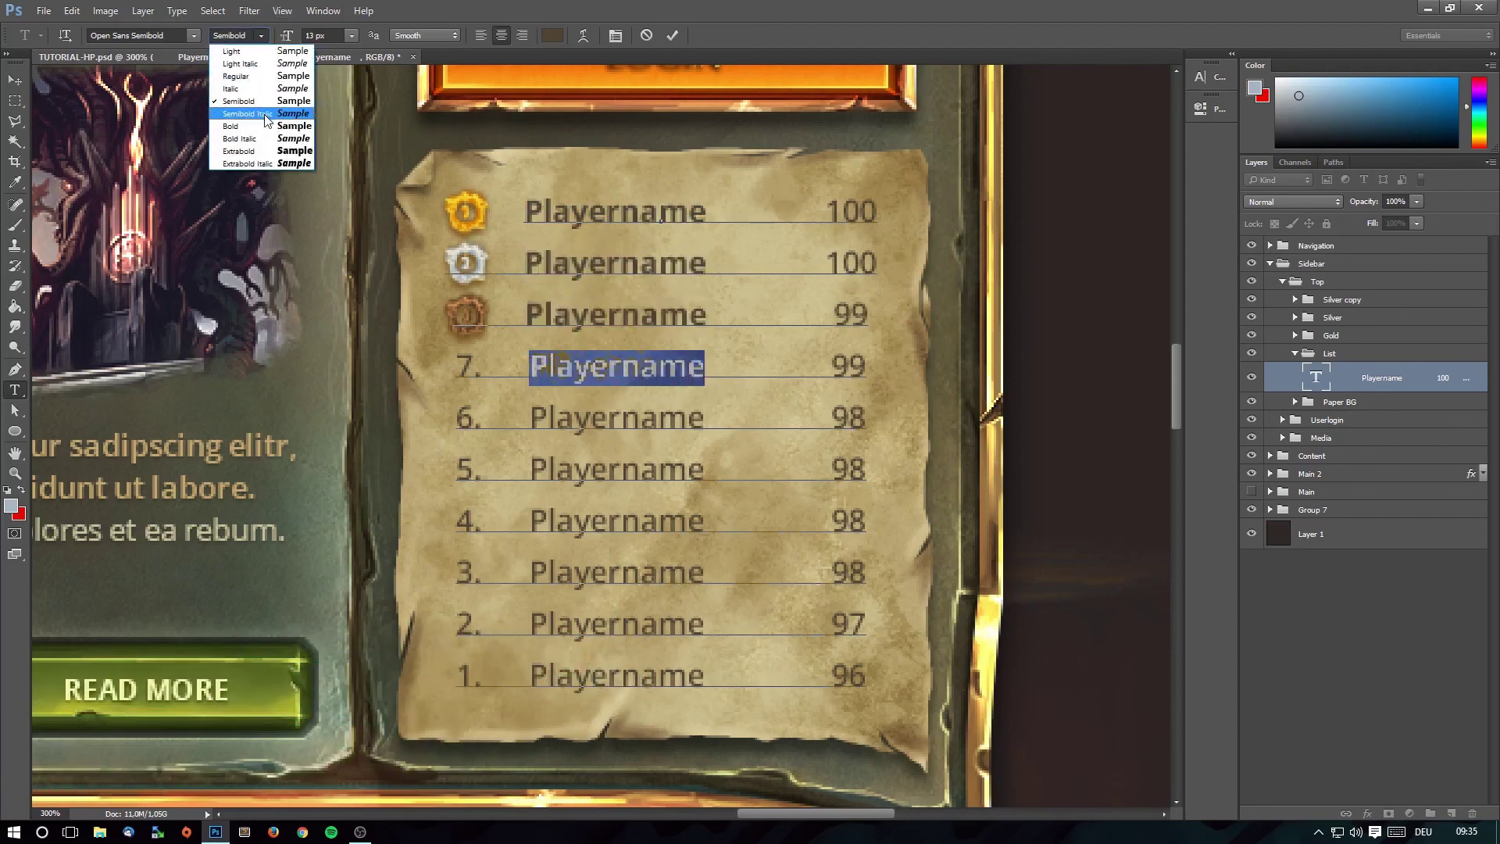
click(234, 126)
drag(700, 422, 530, 418)
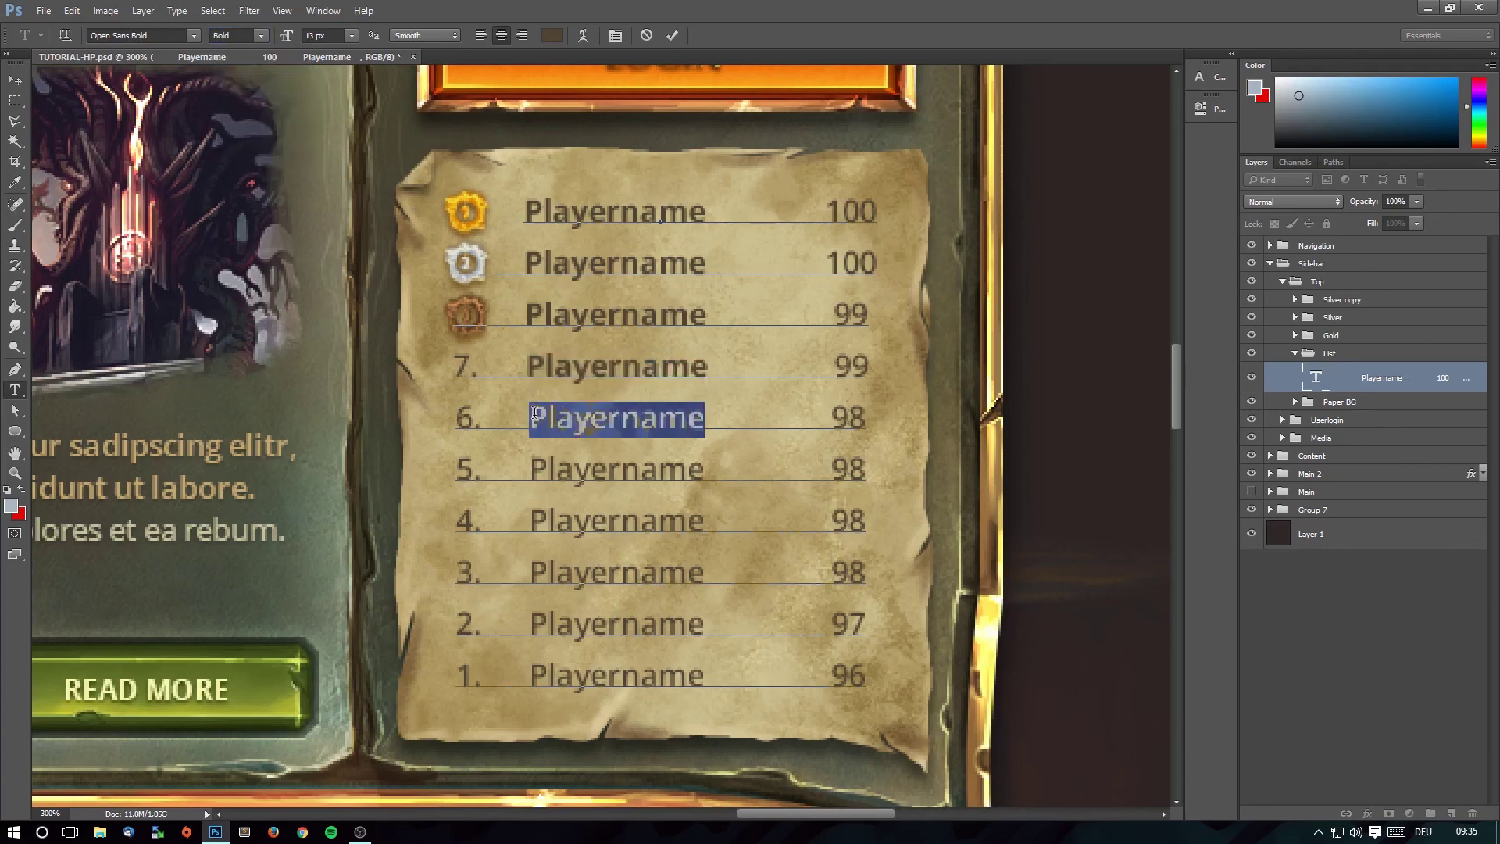
click(261, 35)
click(244, 131)
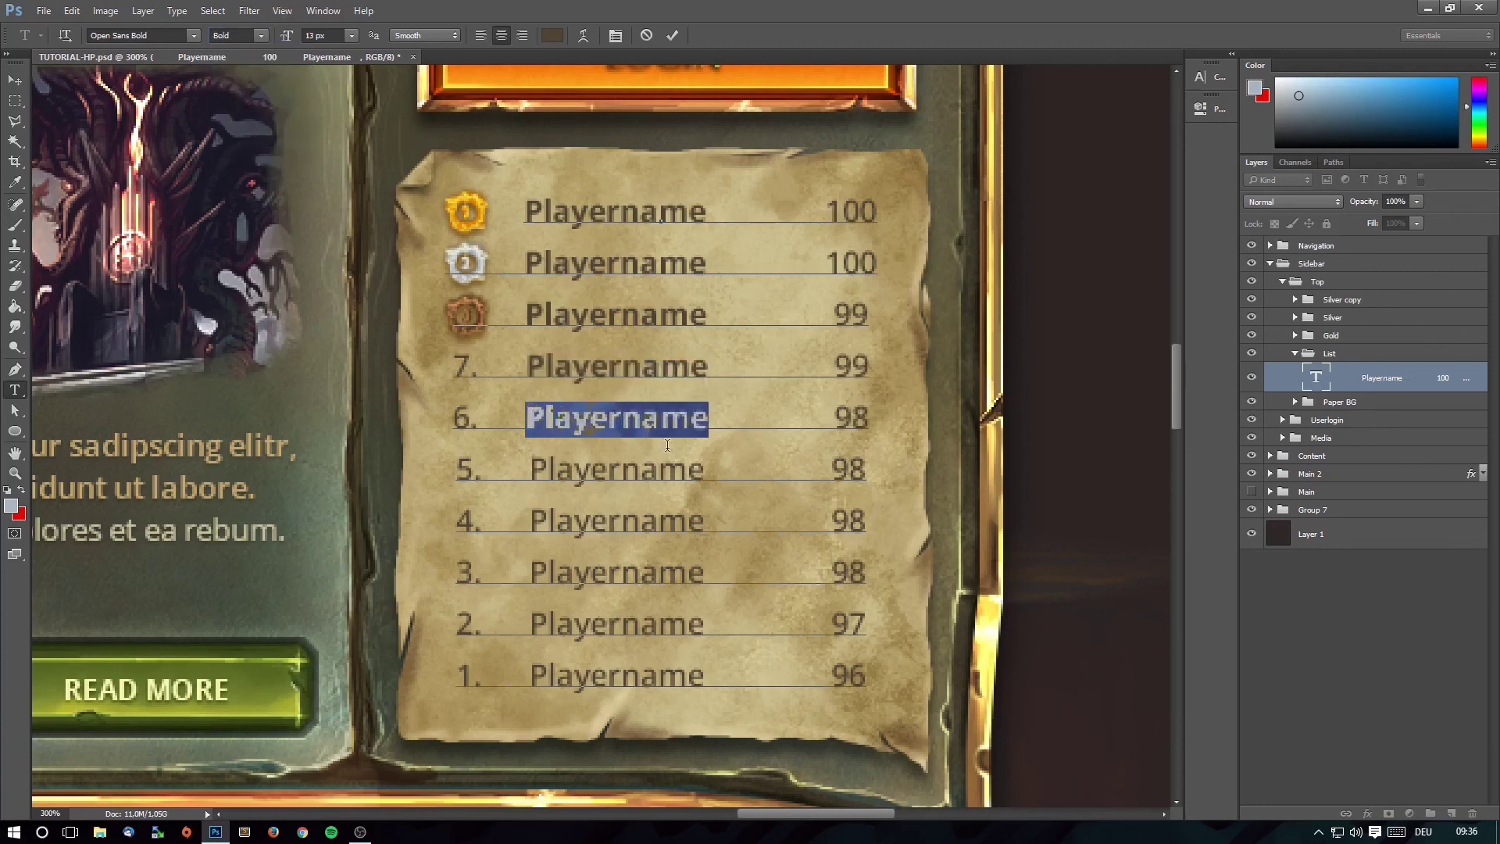
drag(705, 476, 529, 470)
click(261, 35)
click(245, 125)
drag(706, 525, 529, 522)
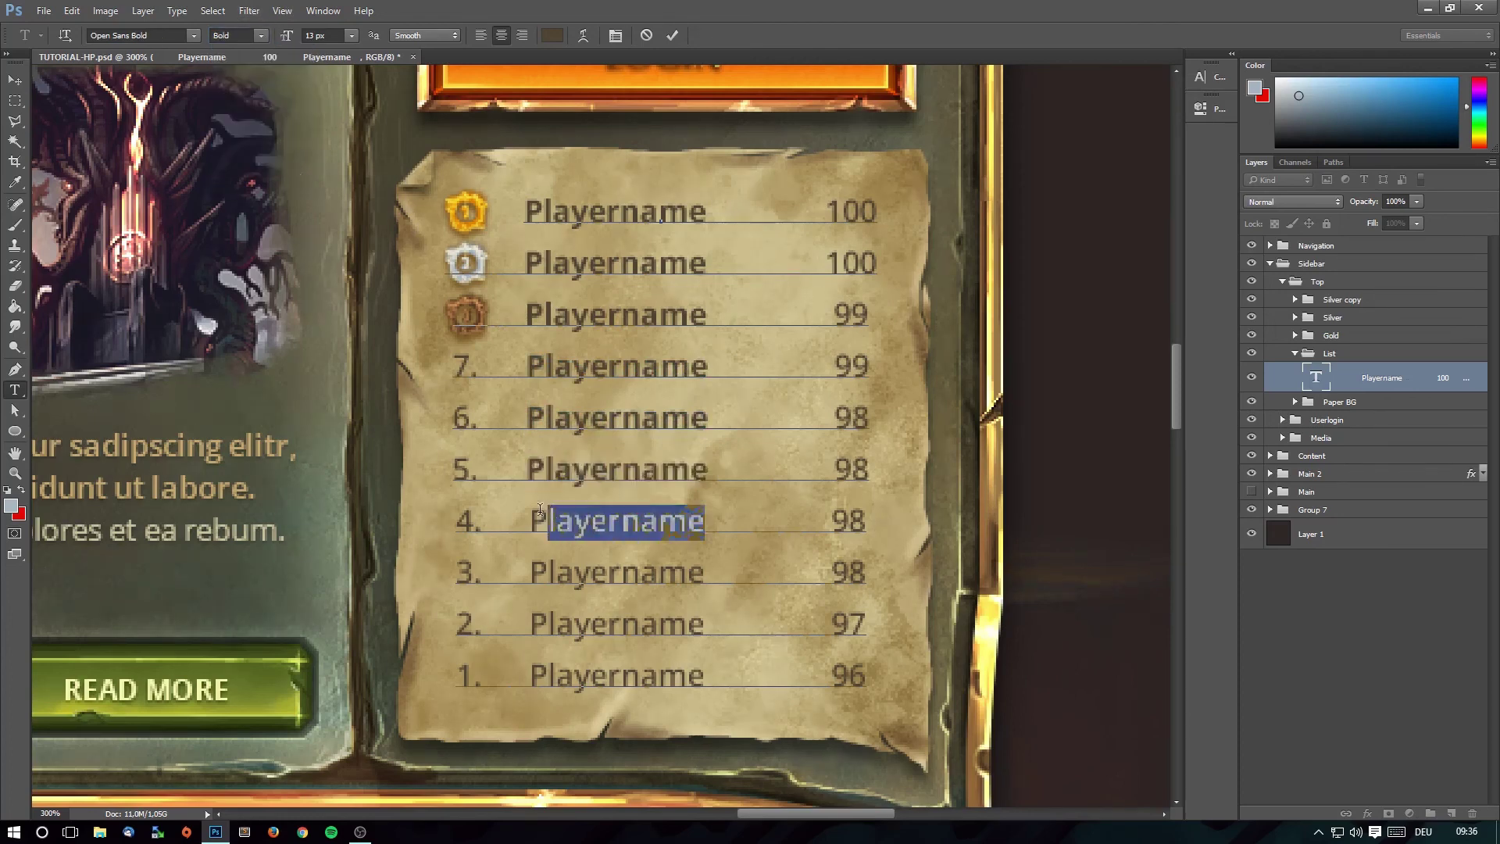
click(261, 35)
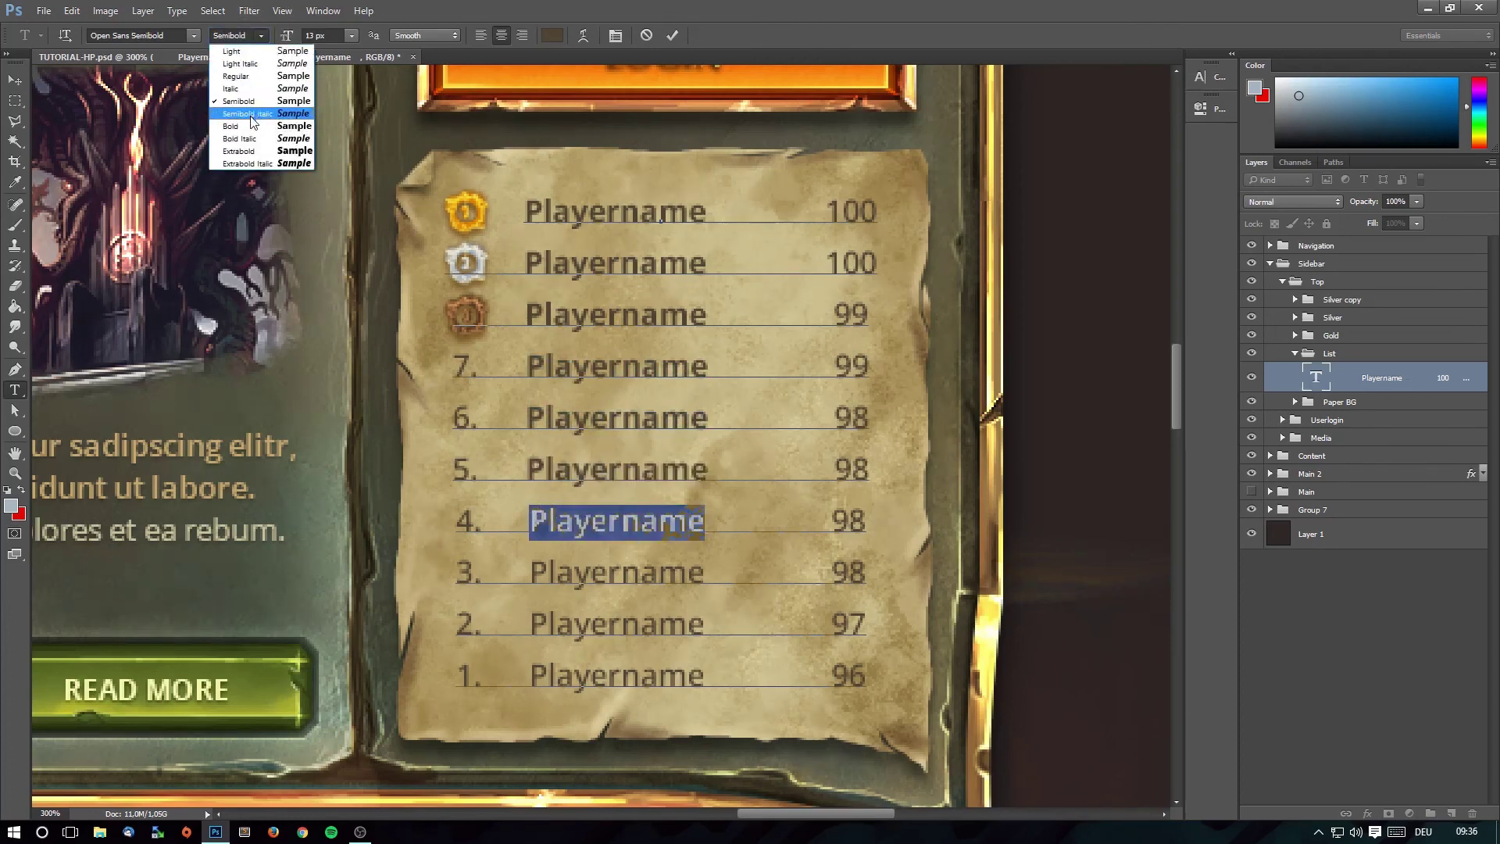
click(245, 126)
click(605, 543)
Bold the last three player names and commit the text edits.
drag(697, 580, 529, 576)
click(261, 36)
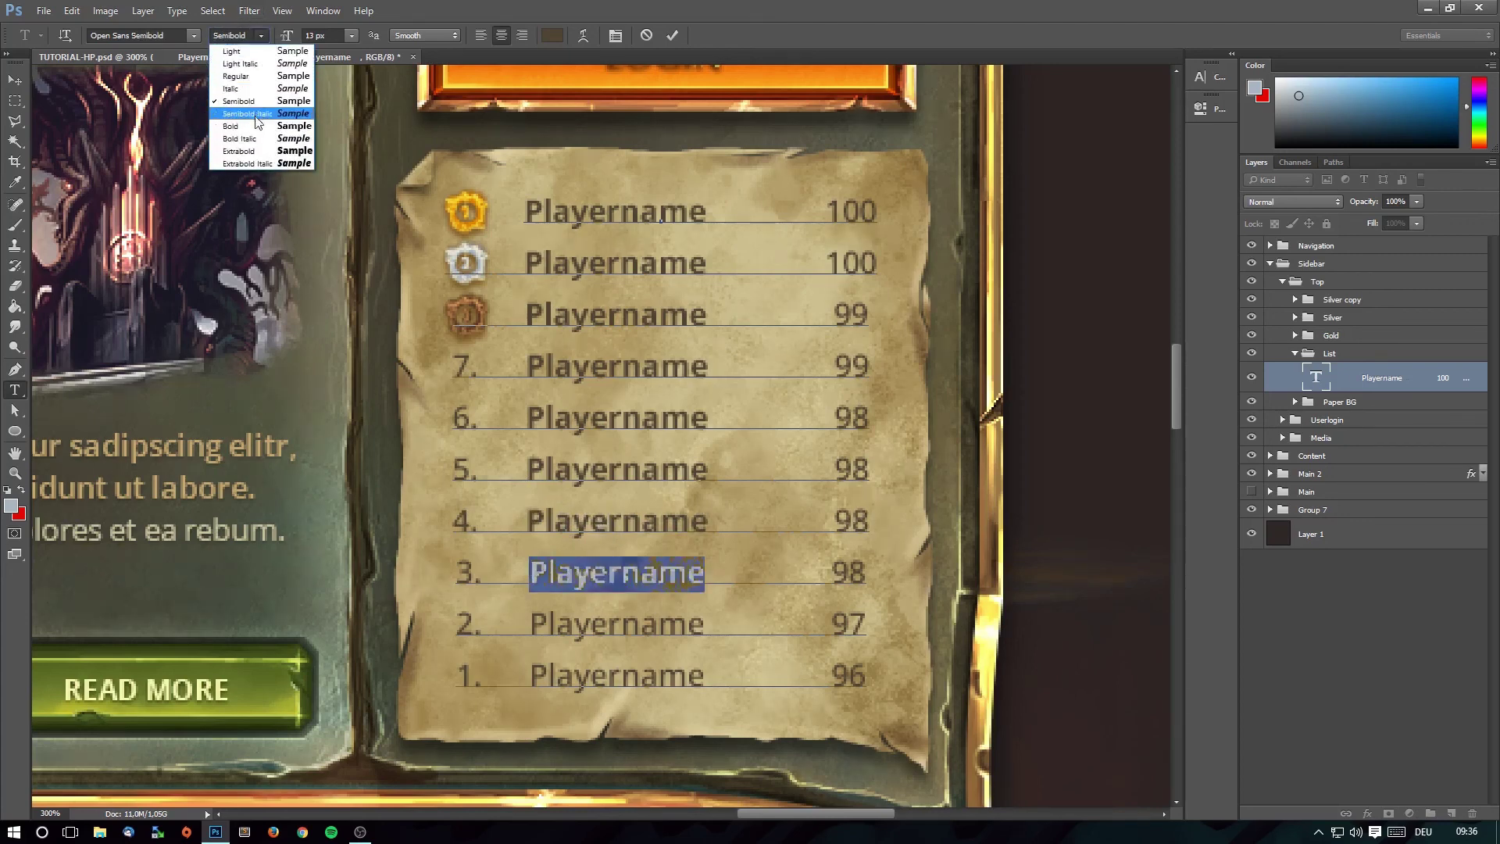
click(249, 126)
drag(698, 639, 529, 633)
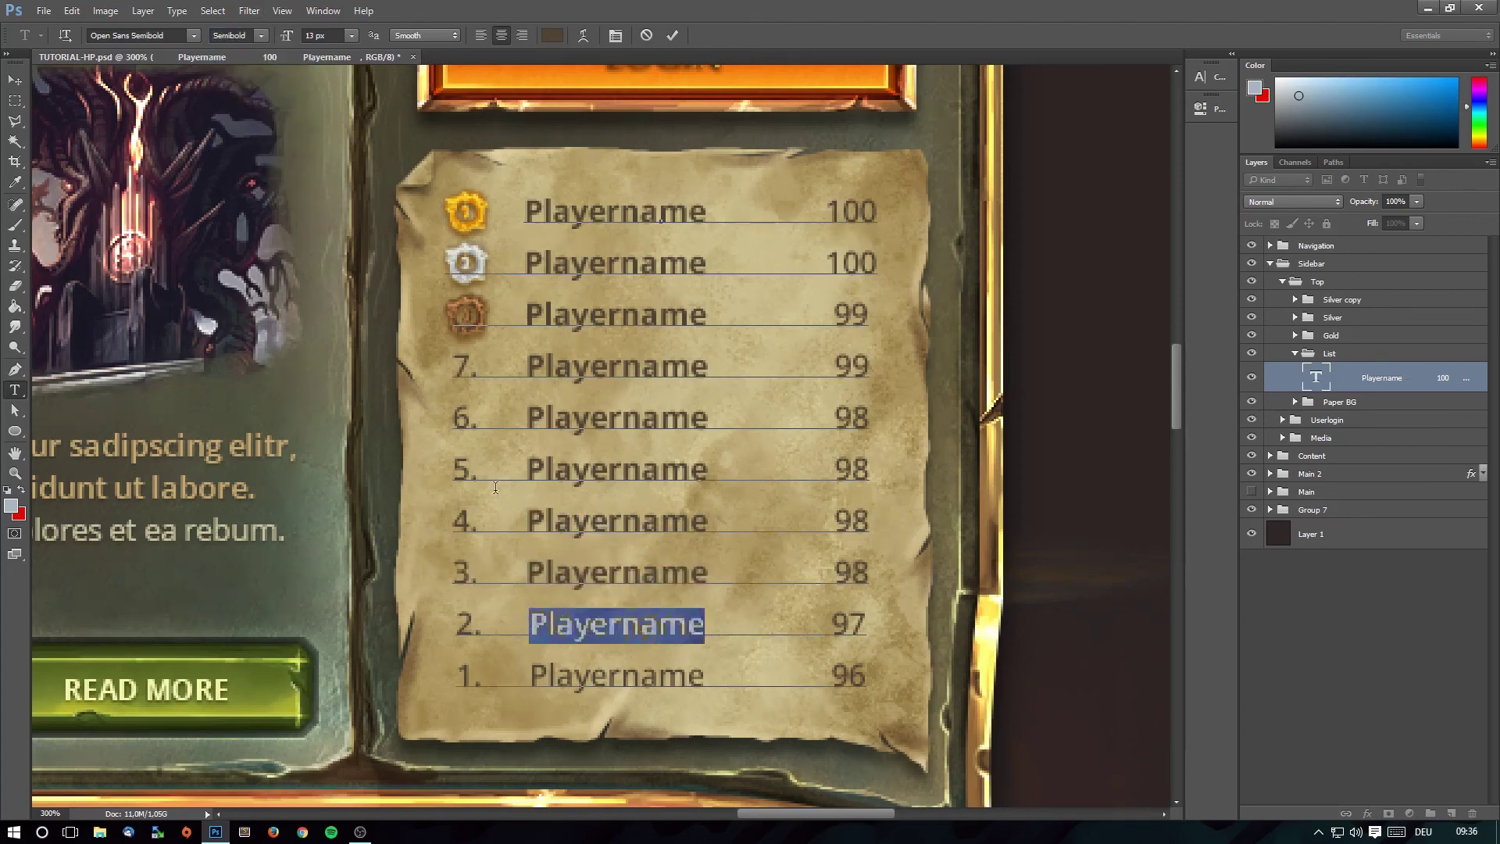
click(261, 35)
click(258, 106)
drag(705, 677, 529, 676)
click(260, 37)
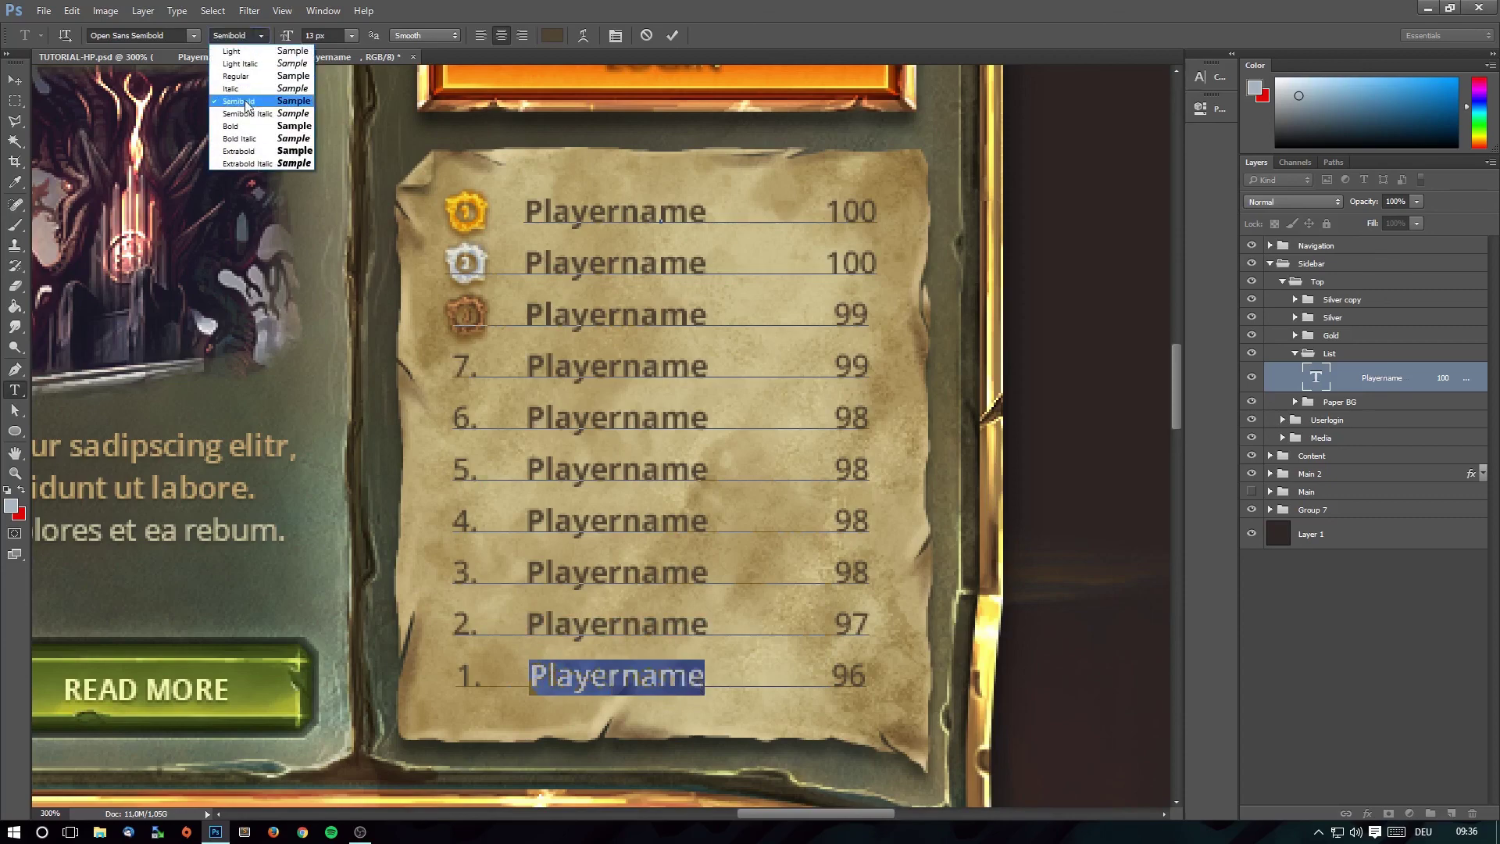
click(247, 104)
key(ctrl+Return)
key(z)
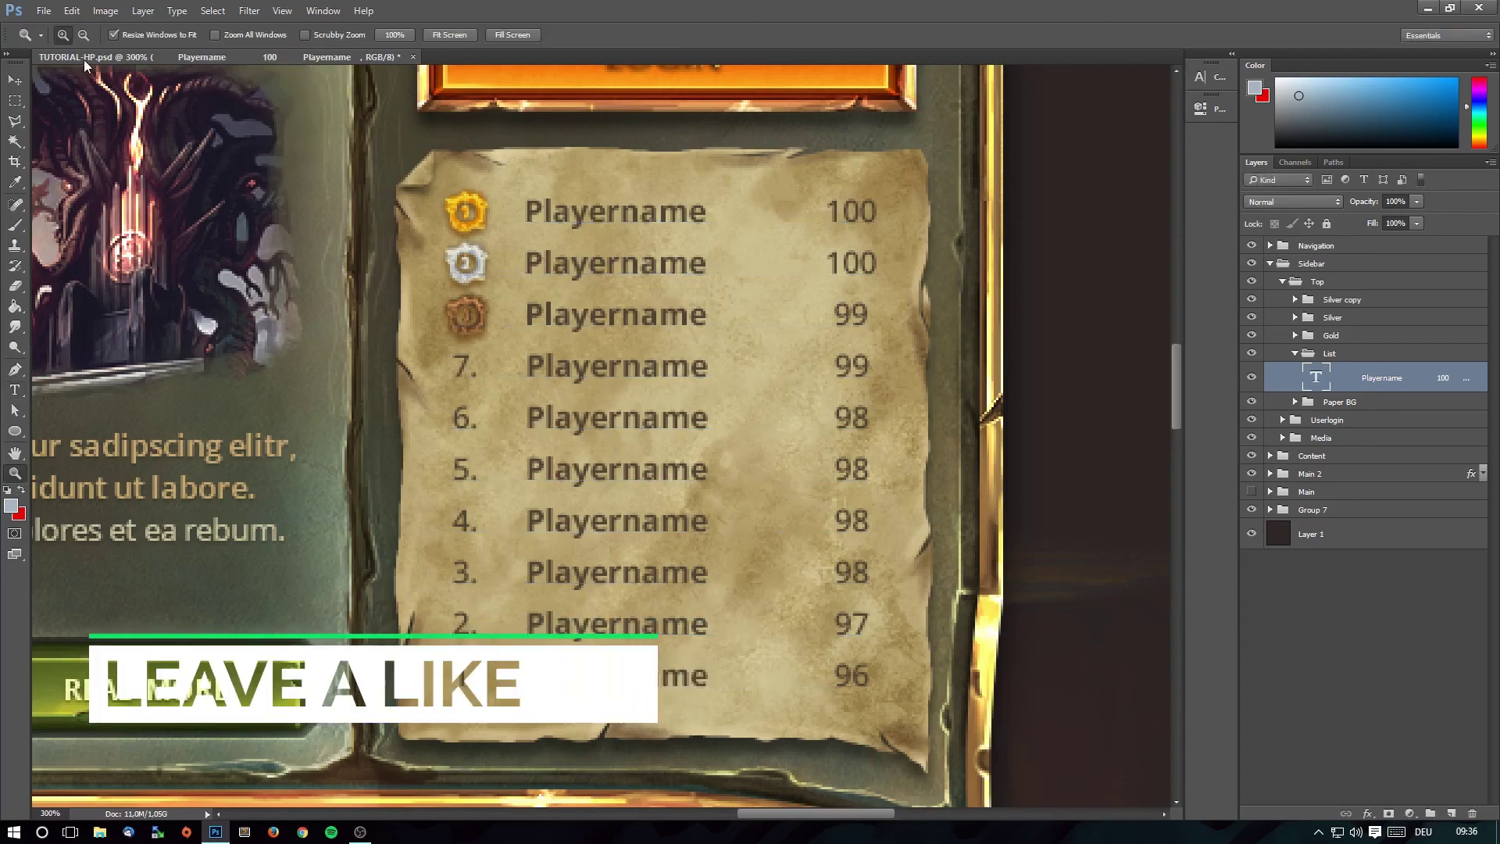
click(83, 34)
click(469, 312)
click(616, 265)
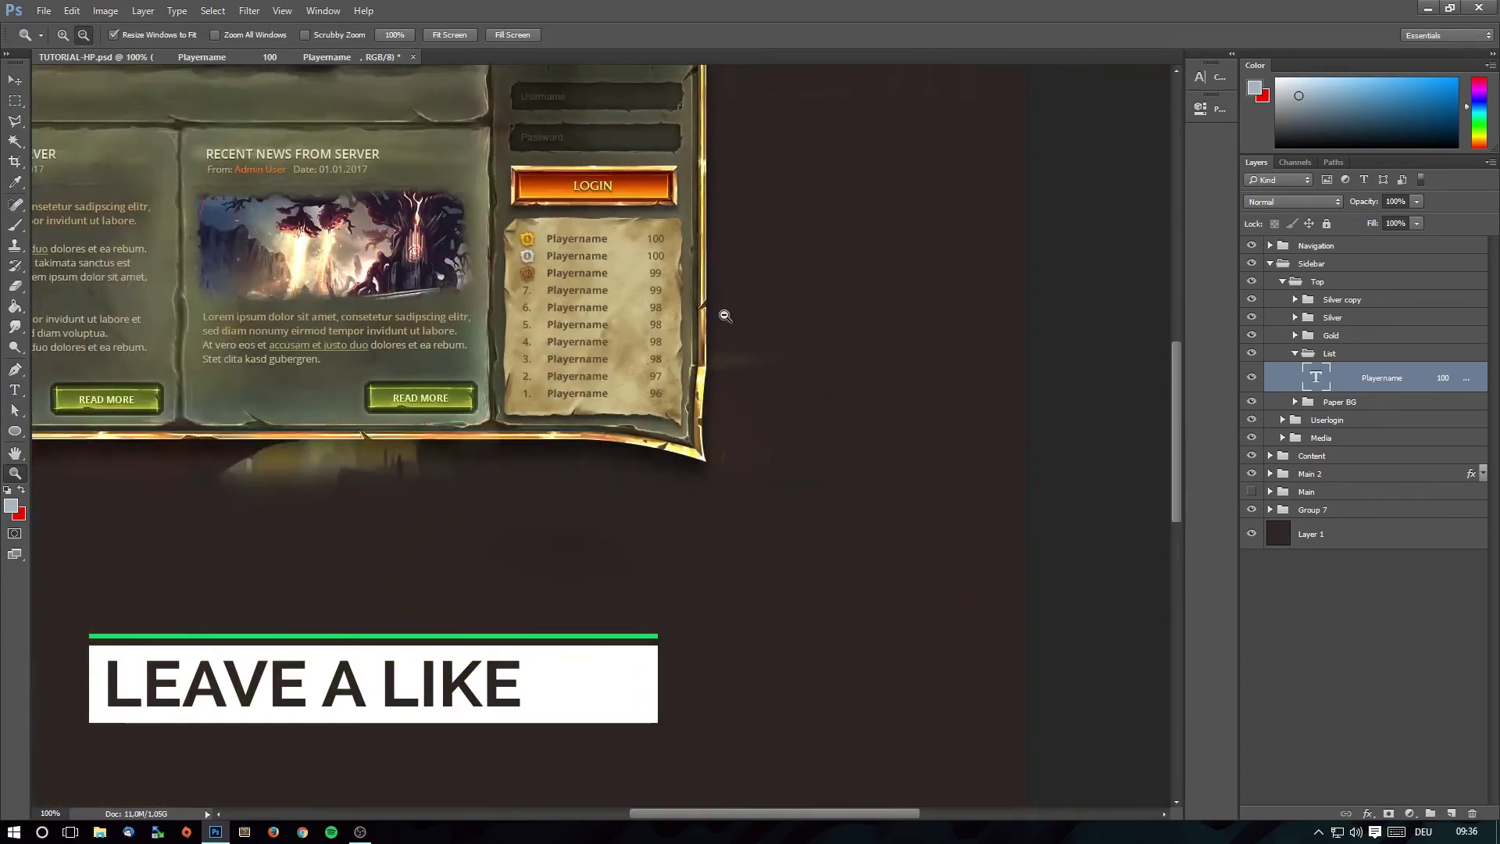
scroll(725, 320, up, 2)
scroll(727, 344, up, 2)
scroll(793, 743, up, 1)
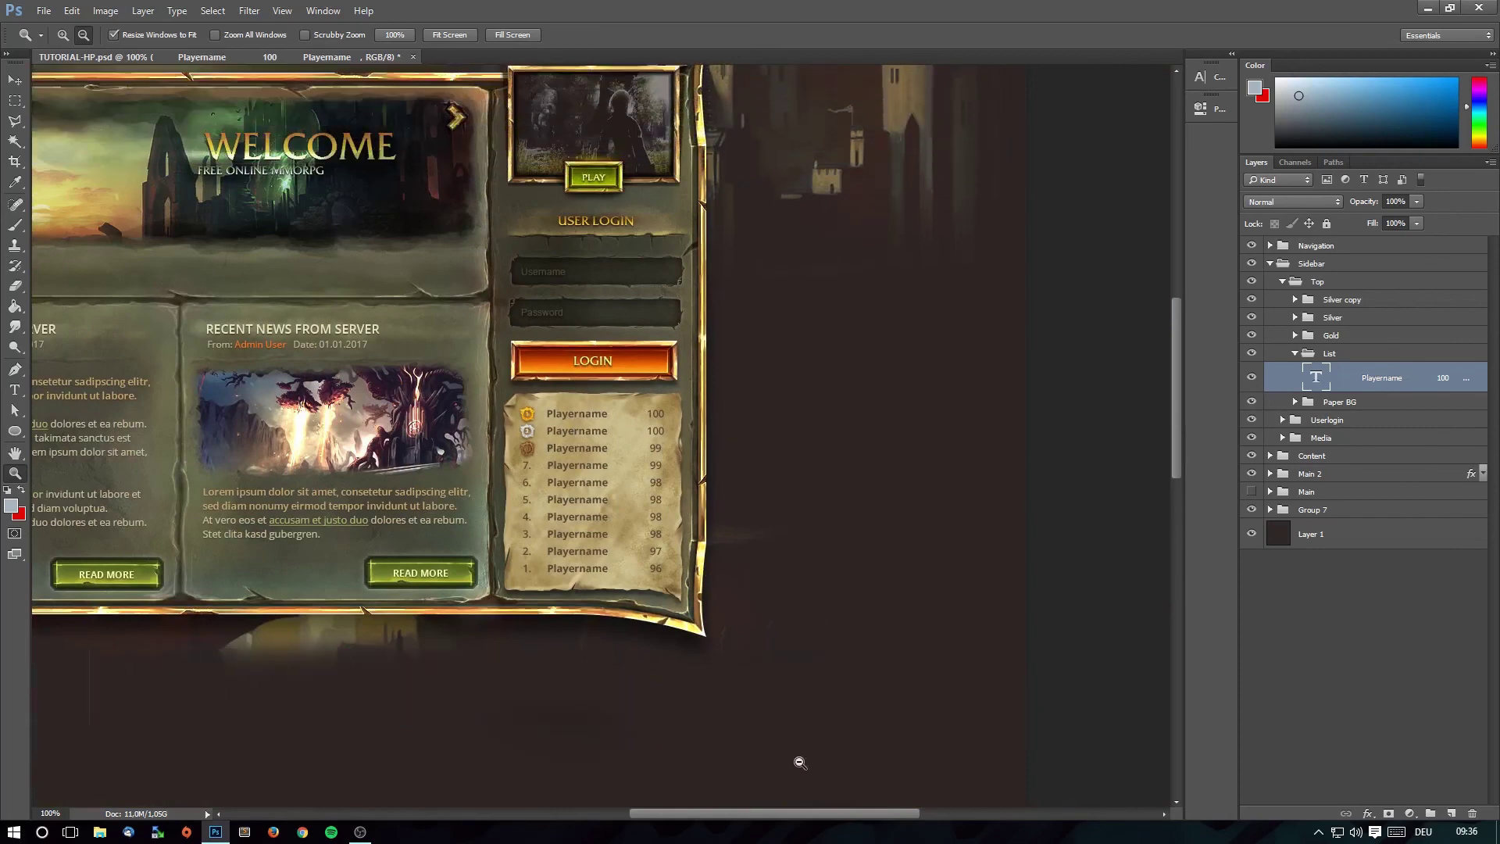
scroll(808, 811, left, 3)
scroll(350, 530, right, 1)
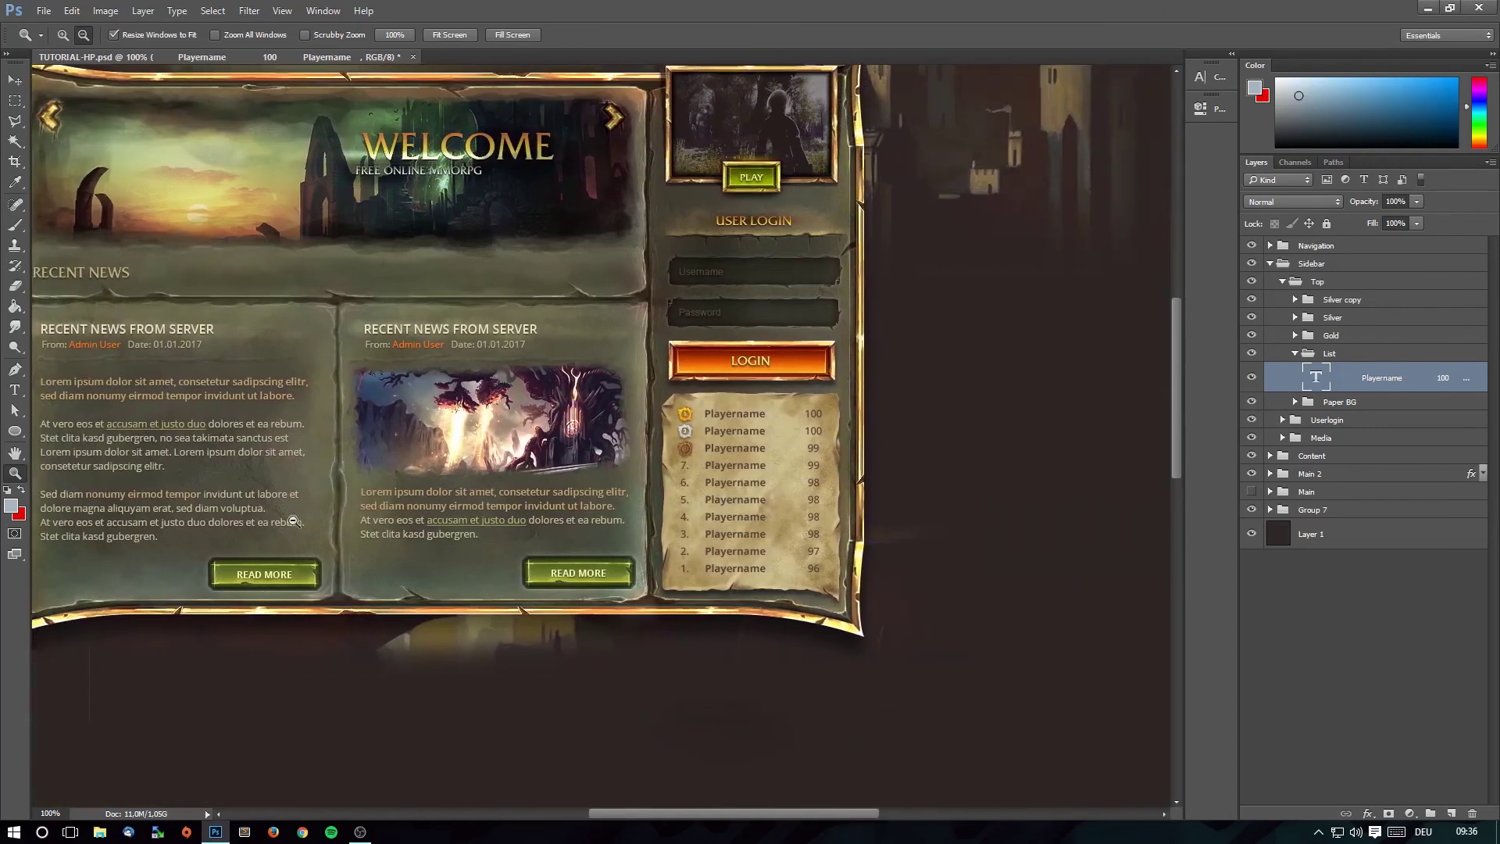
click(63, 34)
click(842, 485)
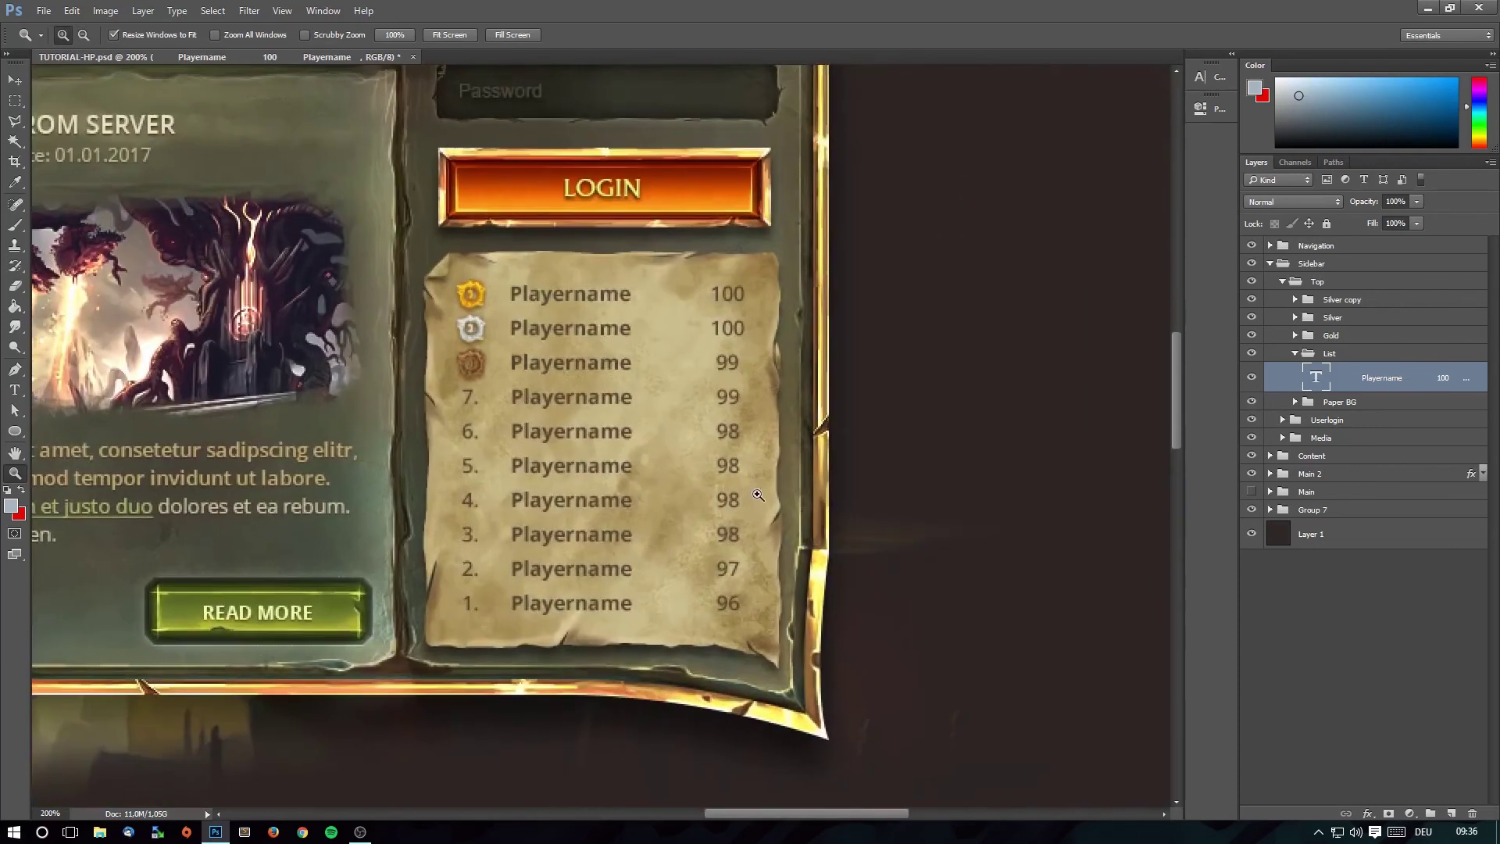
click(586, 430)
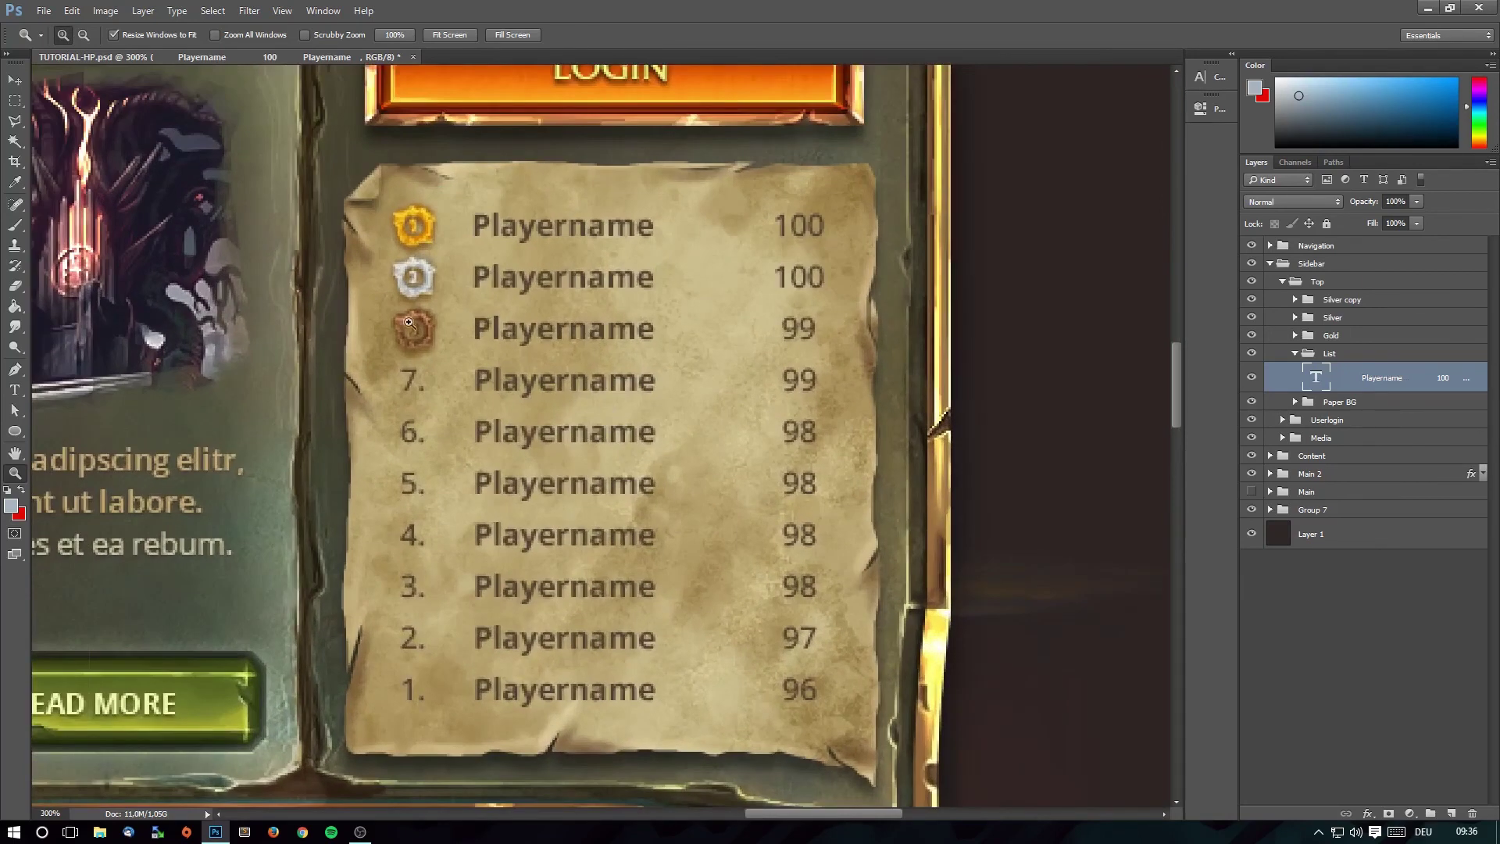
click(15, 389)
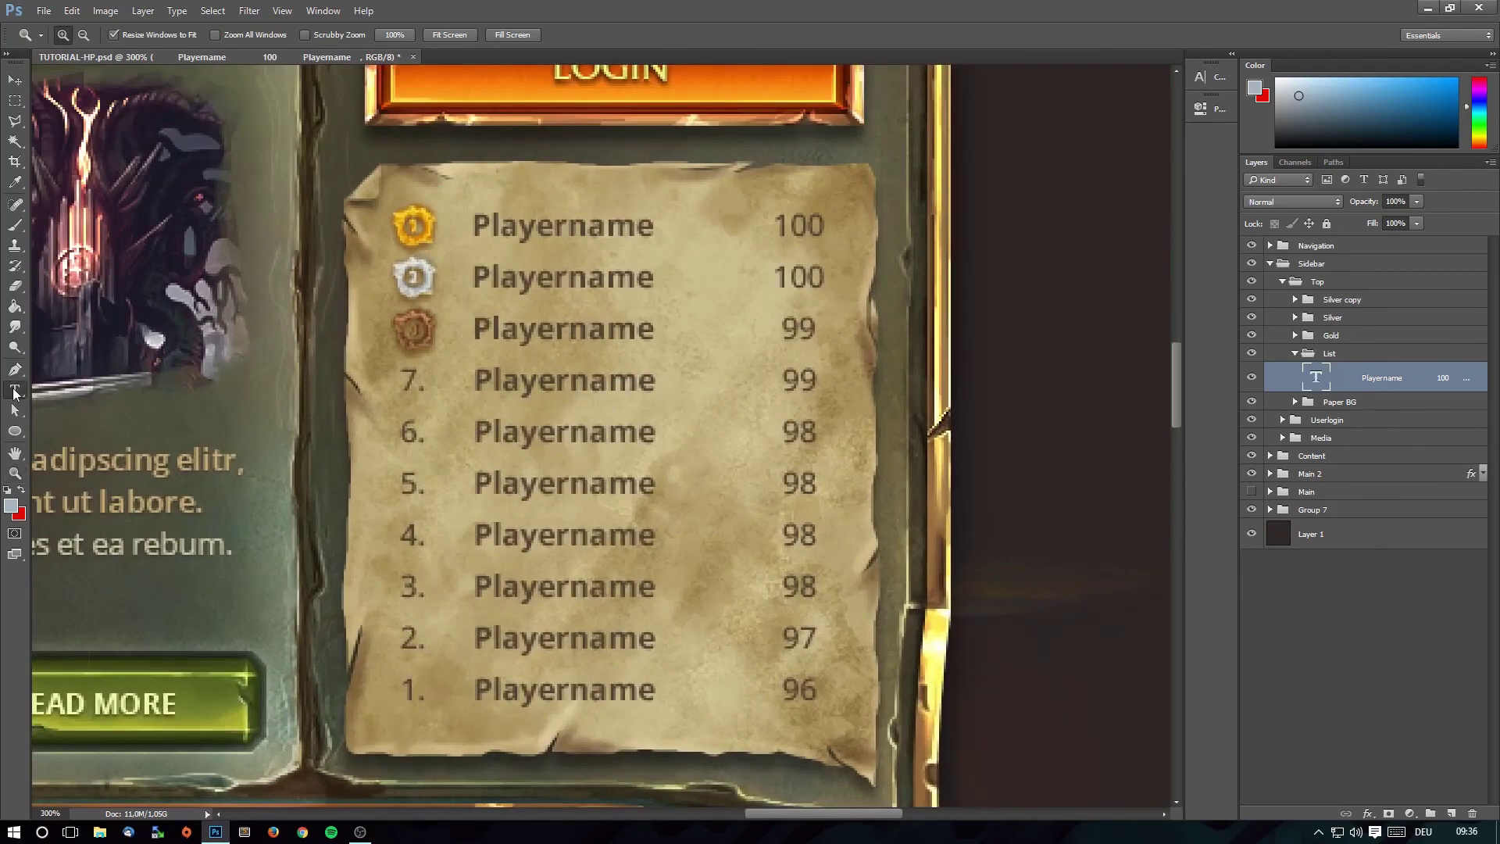
Colour the top score 100 dark red #82120c using the Color Picker.
double_click(781, 225)
click(552, 35)
click(430, 203)
drag(781, 186, 1132, 308)
click(1111, 346)
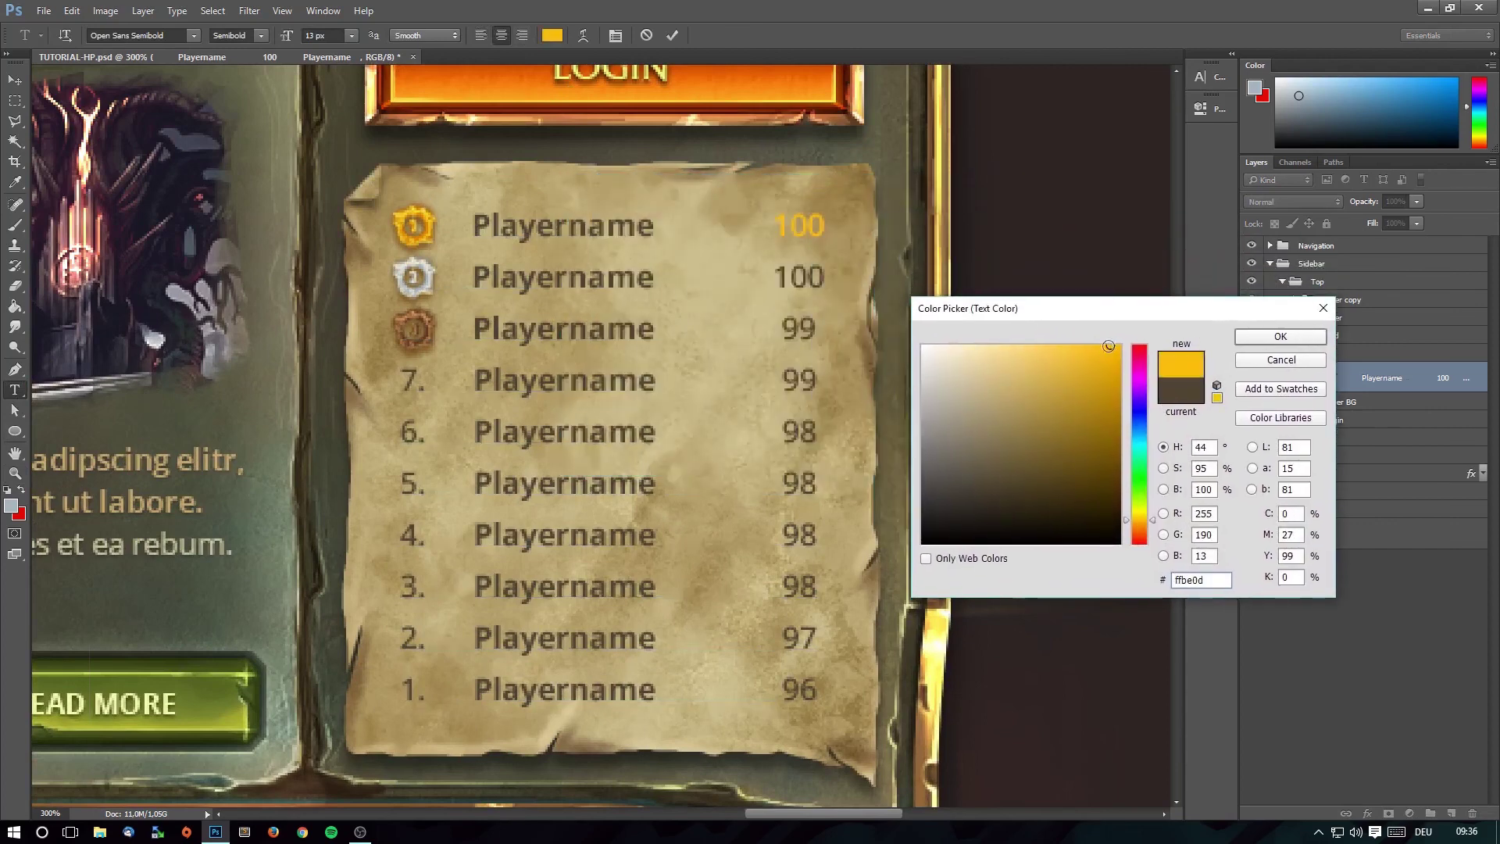
click(1014, 445)
mouse_move(999, 445)
mouse_down()
mouse_move(1091, 482)
mouse_move(1139, 543)
mouse_up()
click(1094, 386)
mouse_move(1089, 388)
mouse_down()
mouse_move(1066, 402)
mouse_move(1101, 442)
mouse_up()
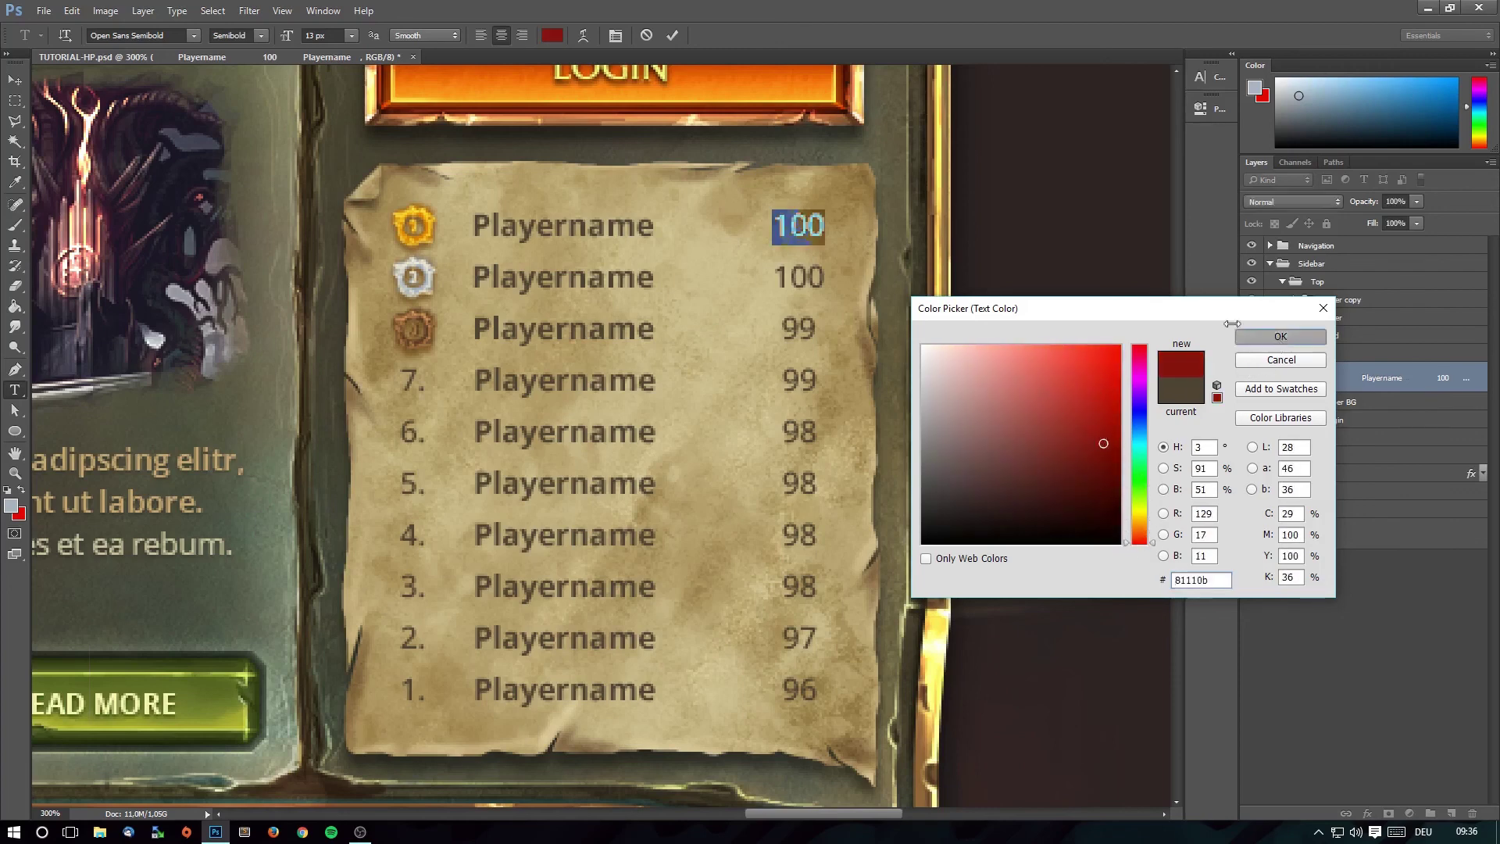
click(1274, 337)
click(562, 37)
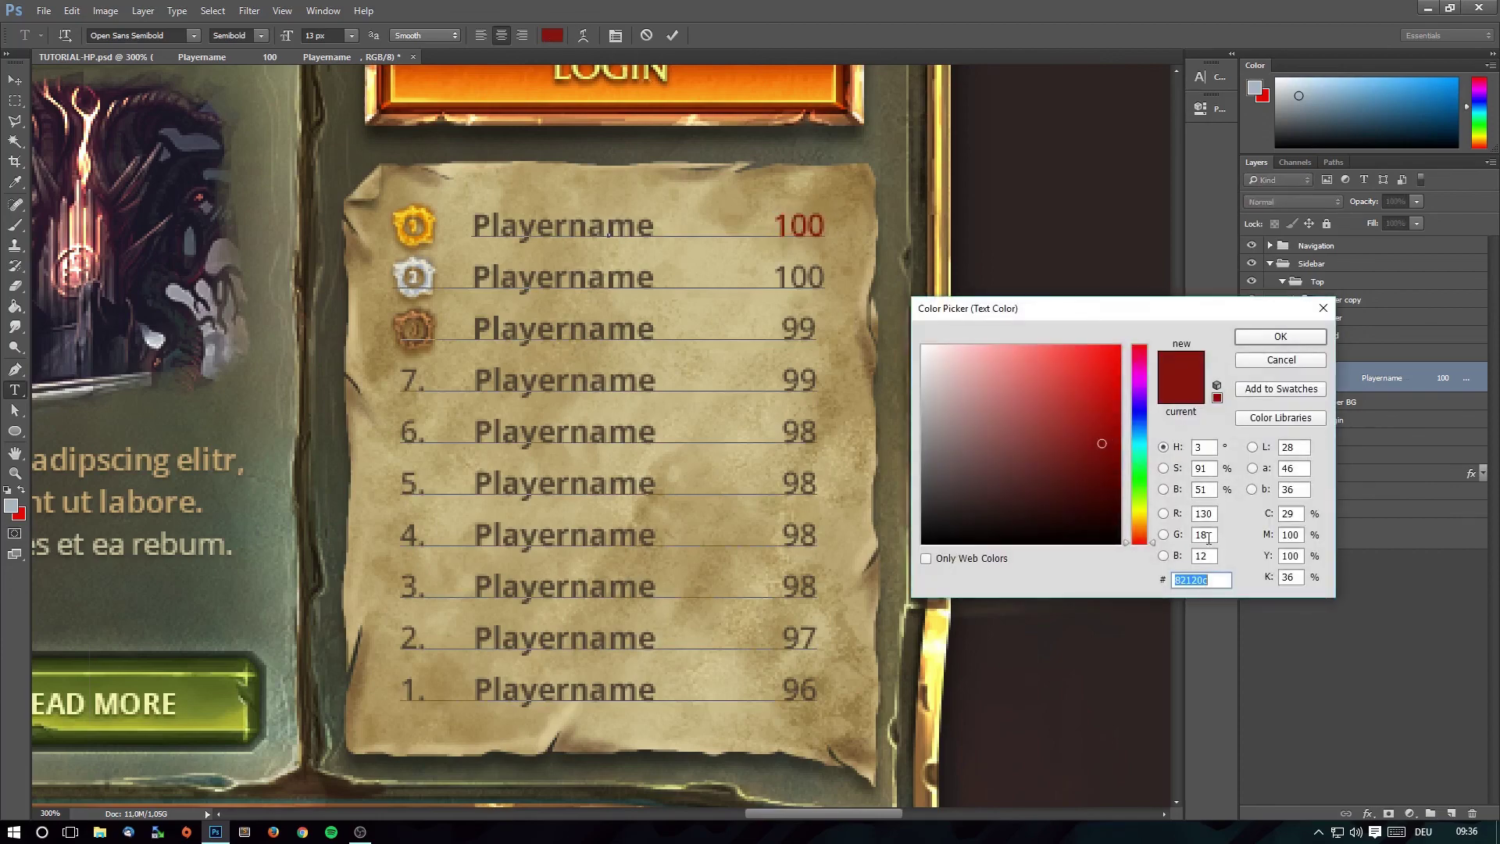
click(1268, 357)
Make the second 100 and both 99 scores dark red #82120c.
drag(825, 277, 772, 278)
click(557, 35)
click(799, 227)
click(1274, 337)
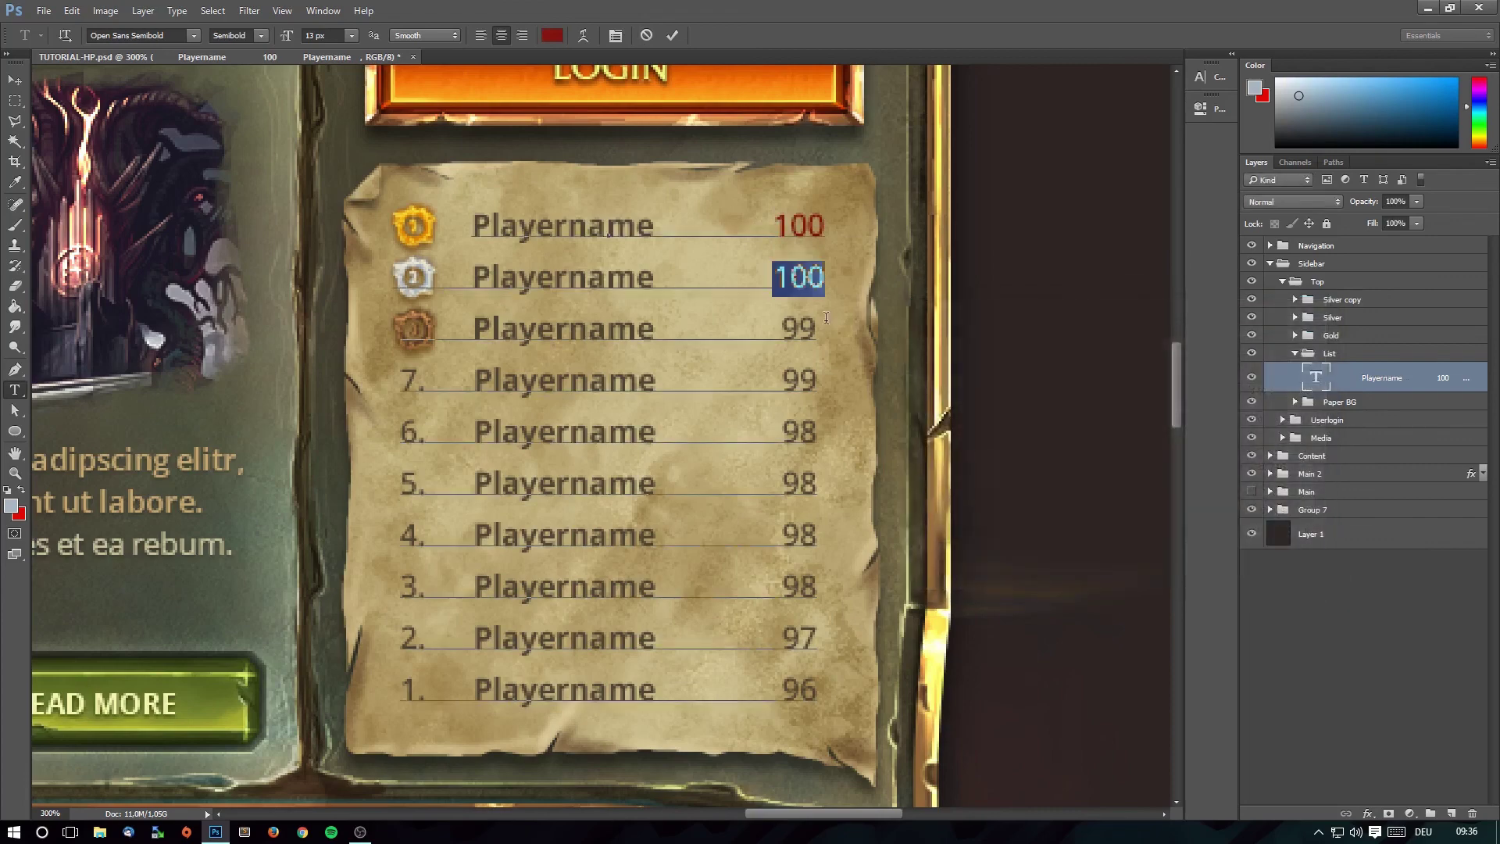
drag(817, 328, 772, 328)
click(552, 35)
click(799, 226)
click(1267, 338)
drag(817, 381, 781, 381)
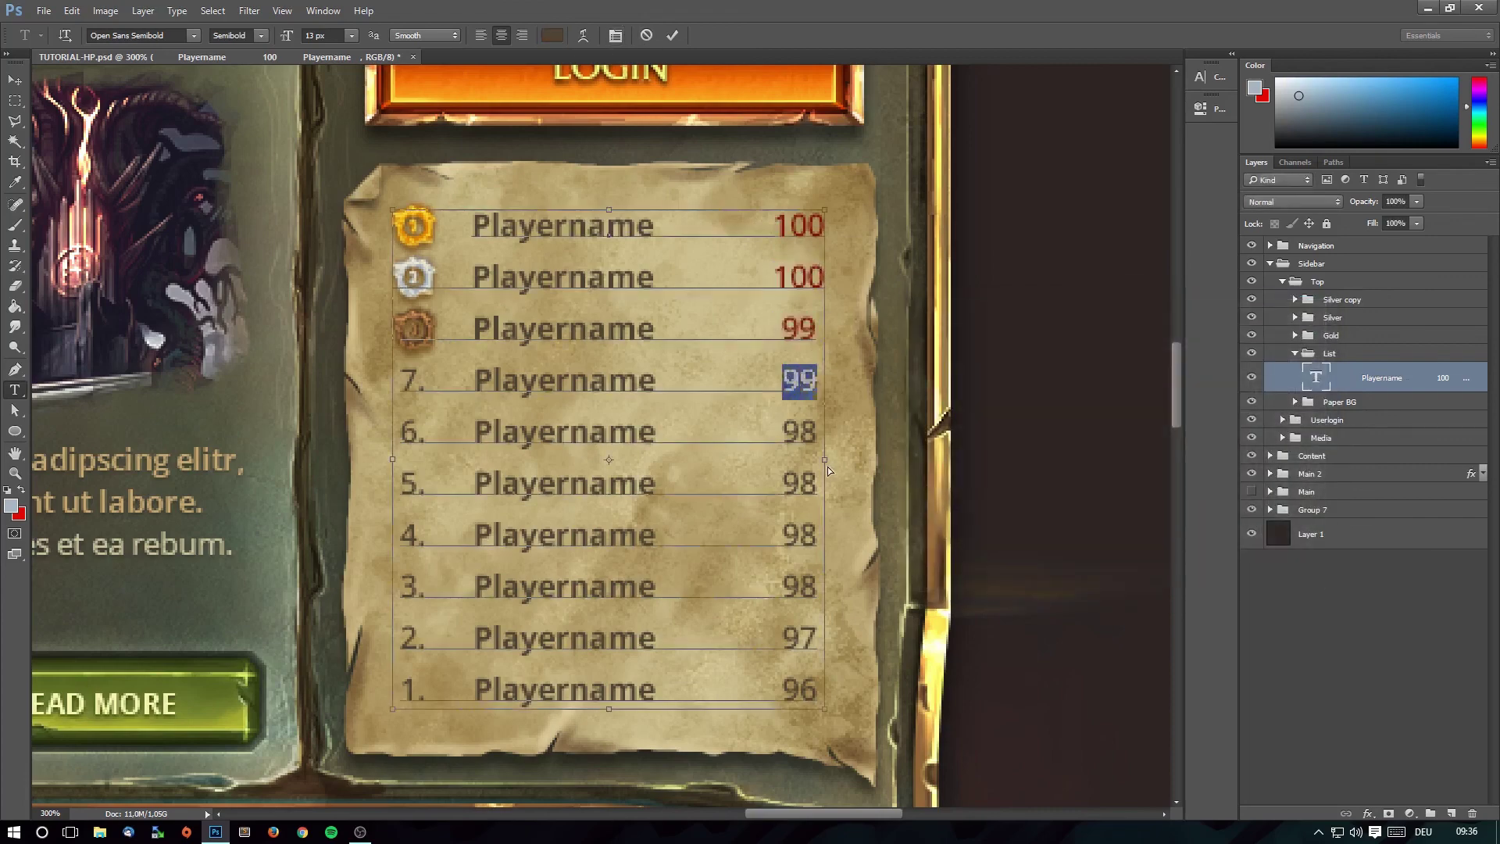
mouse_move(825, 439)
mouse_down()
mouse_move(820, 378)
mouse_move(791, 383)
mouse_up()
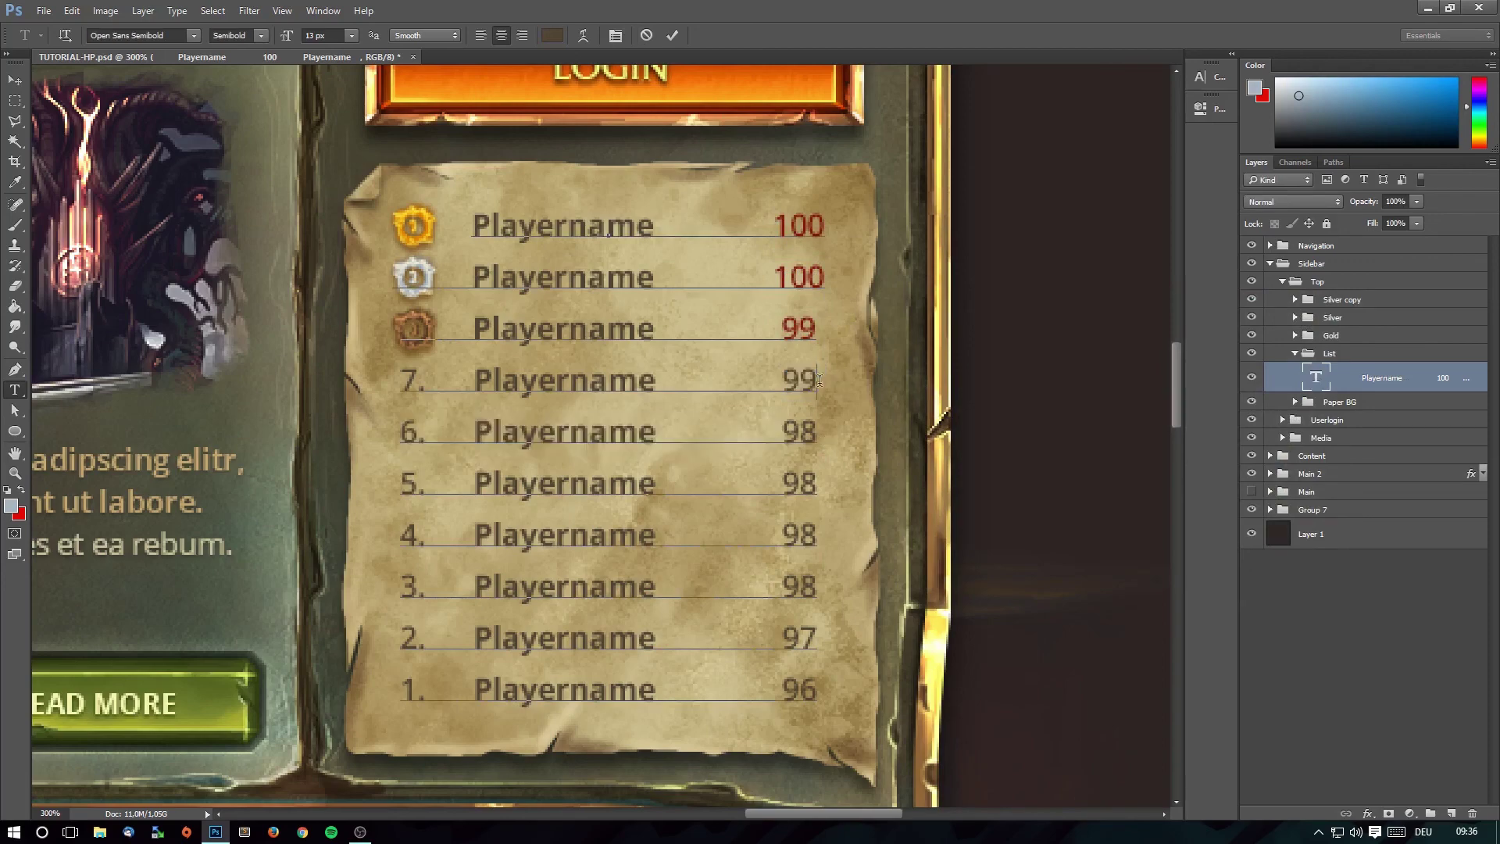
click(552, 36)
click(1267, 338)
Apply dark red #82120c to three of the 98 scores.
drag(819, 430, 781, 431)
click(552, 36)
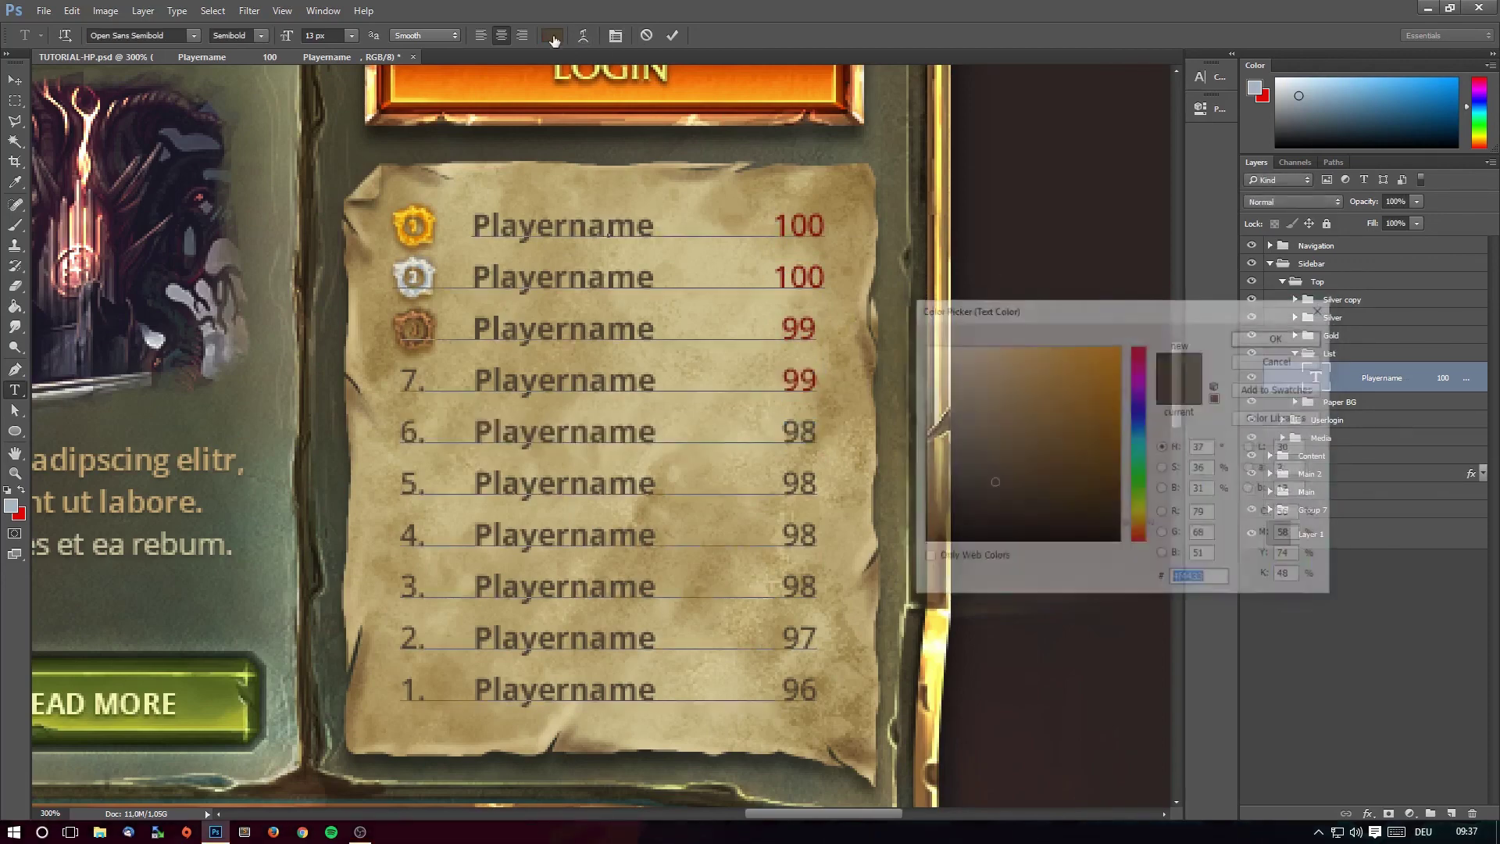
click(1266, 338)
drag(819, 484, 782, 484)
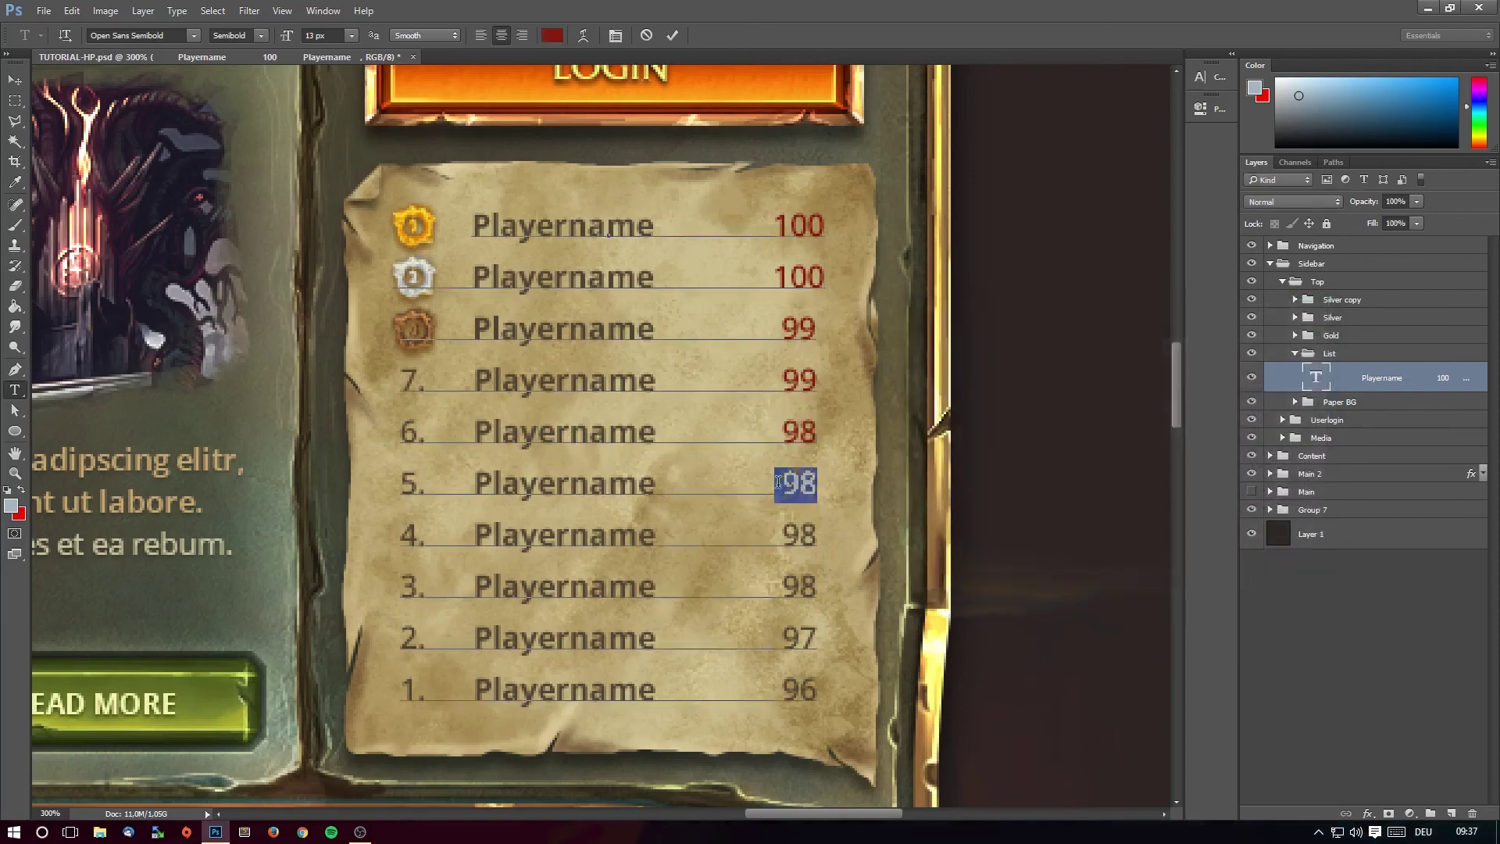
click(554, 36)
click(1281, 336)
drag(819, 535, 782, 536)
click(552, 36)
text(82120c)
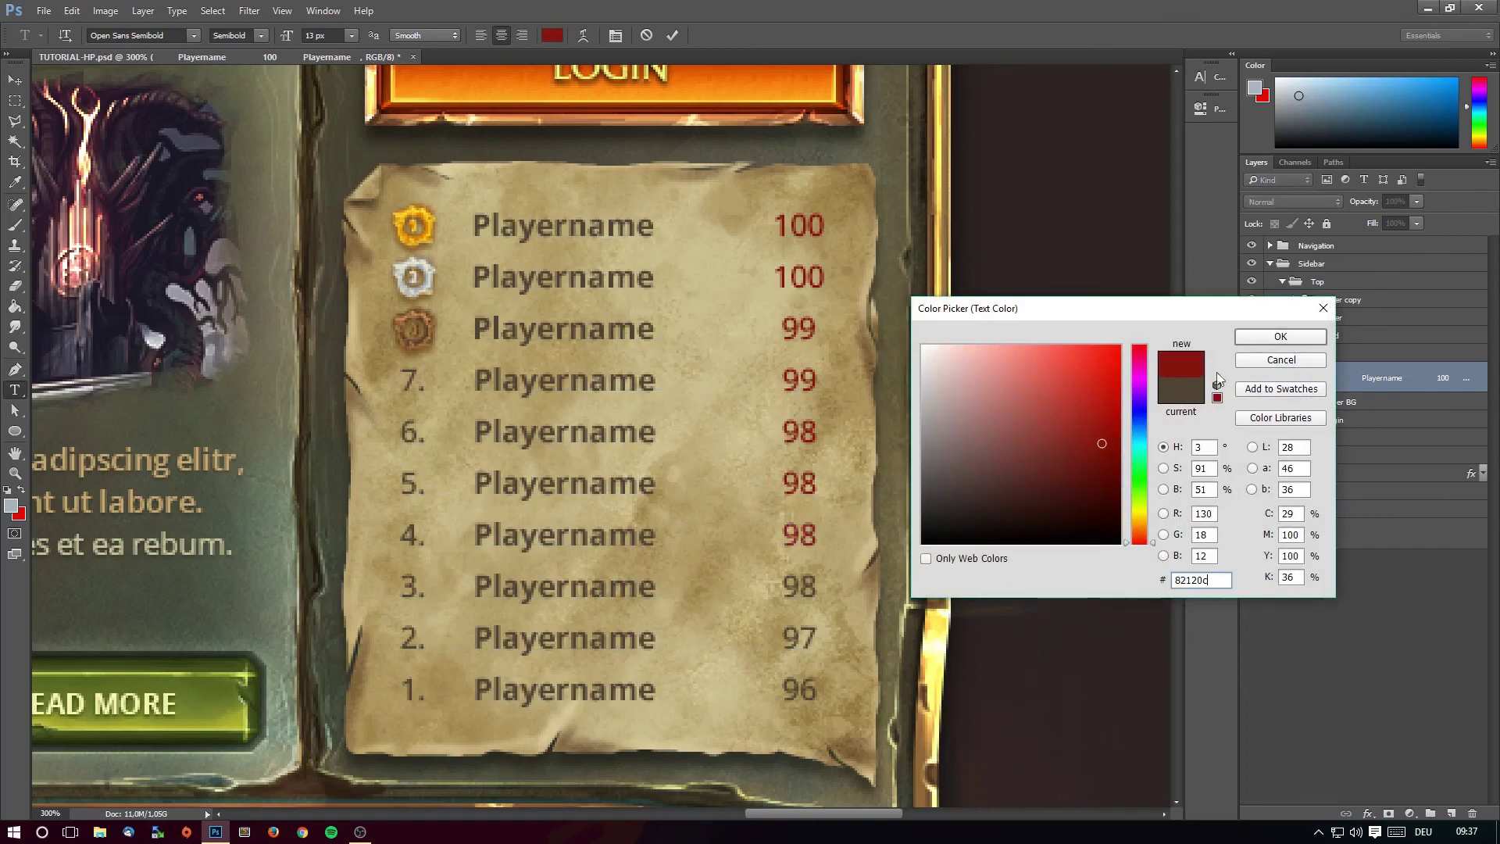
click(1291, 337)
Colour the remaining 98, 97 and 96 scores dark red #82120c and finish text editing.
drag(819, 586, 782, 586)
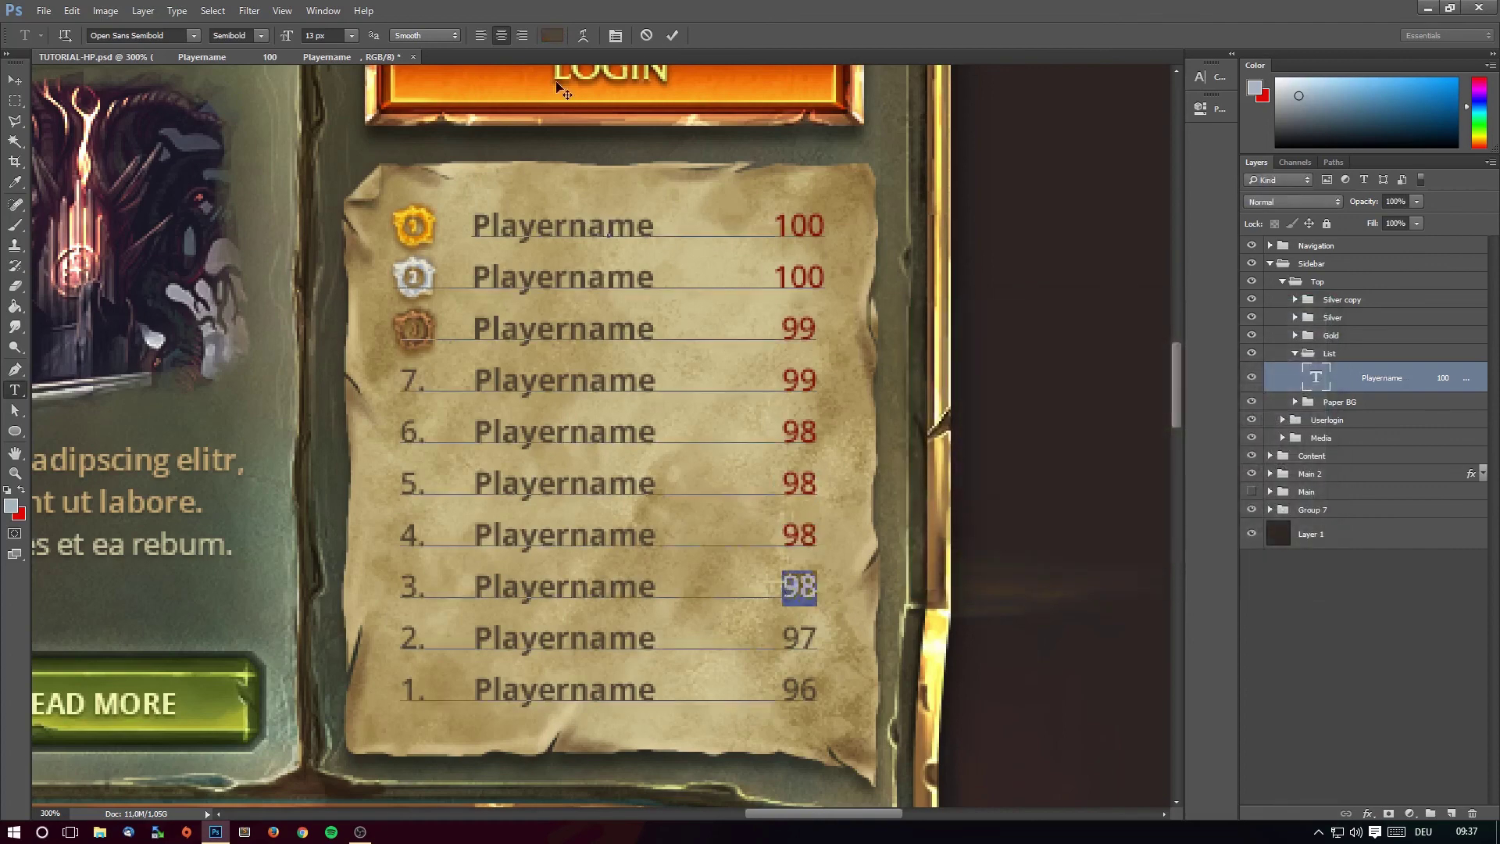
click(552, 36)
text(82120c)
click(1279, 337)
drag(819, 638, 781, 638)
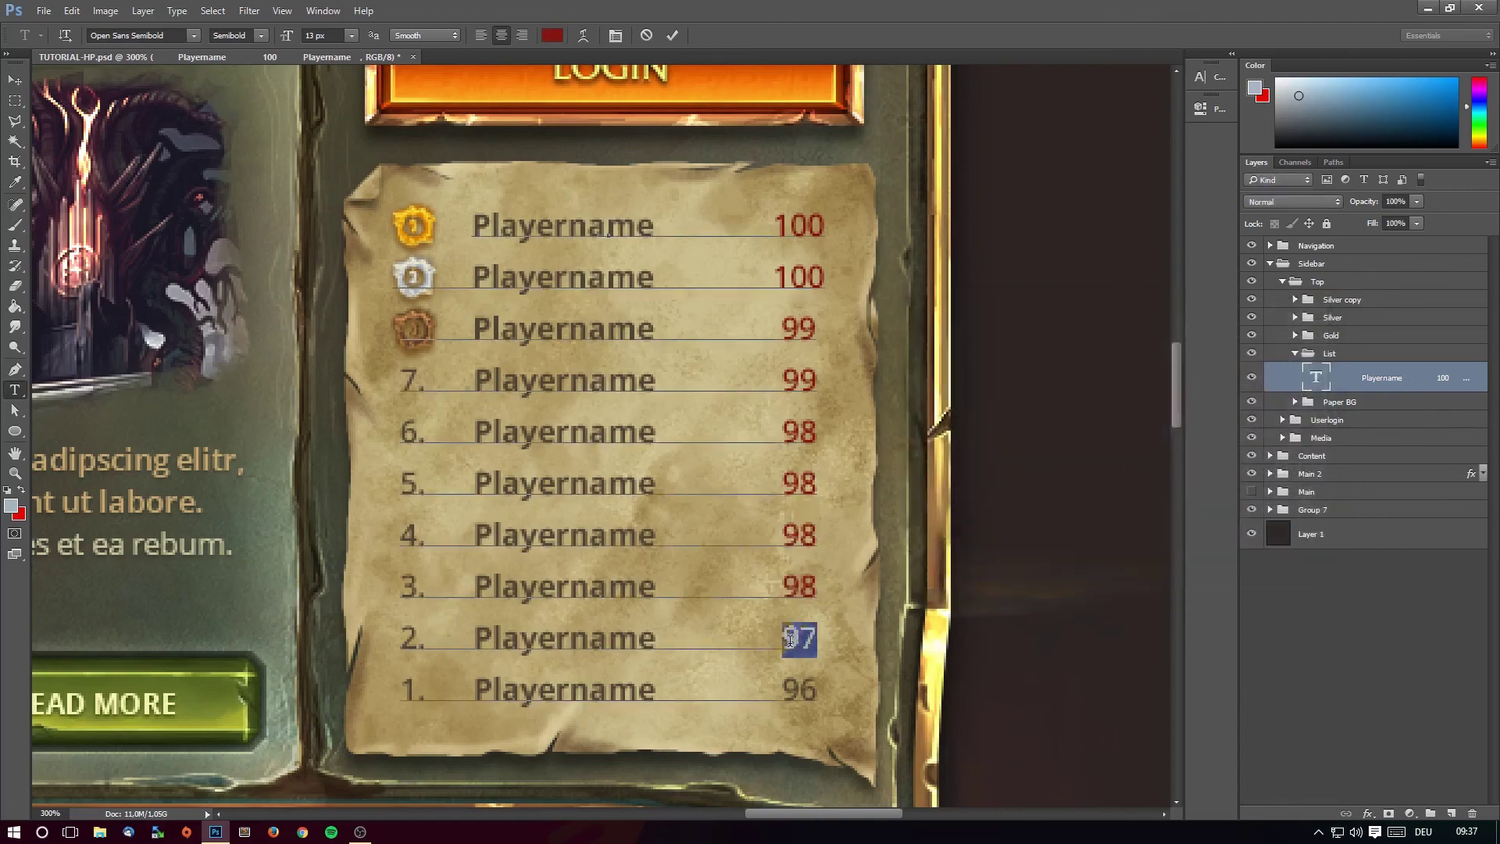
click(553, 35)
text(82120c)
click(1280, 336)
drag(813, 690, 781, 690)
click(553, 36)
text(82120c)
click(1257, 337)
click(15, 100)
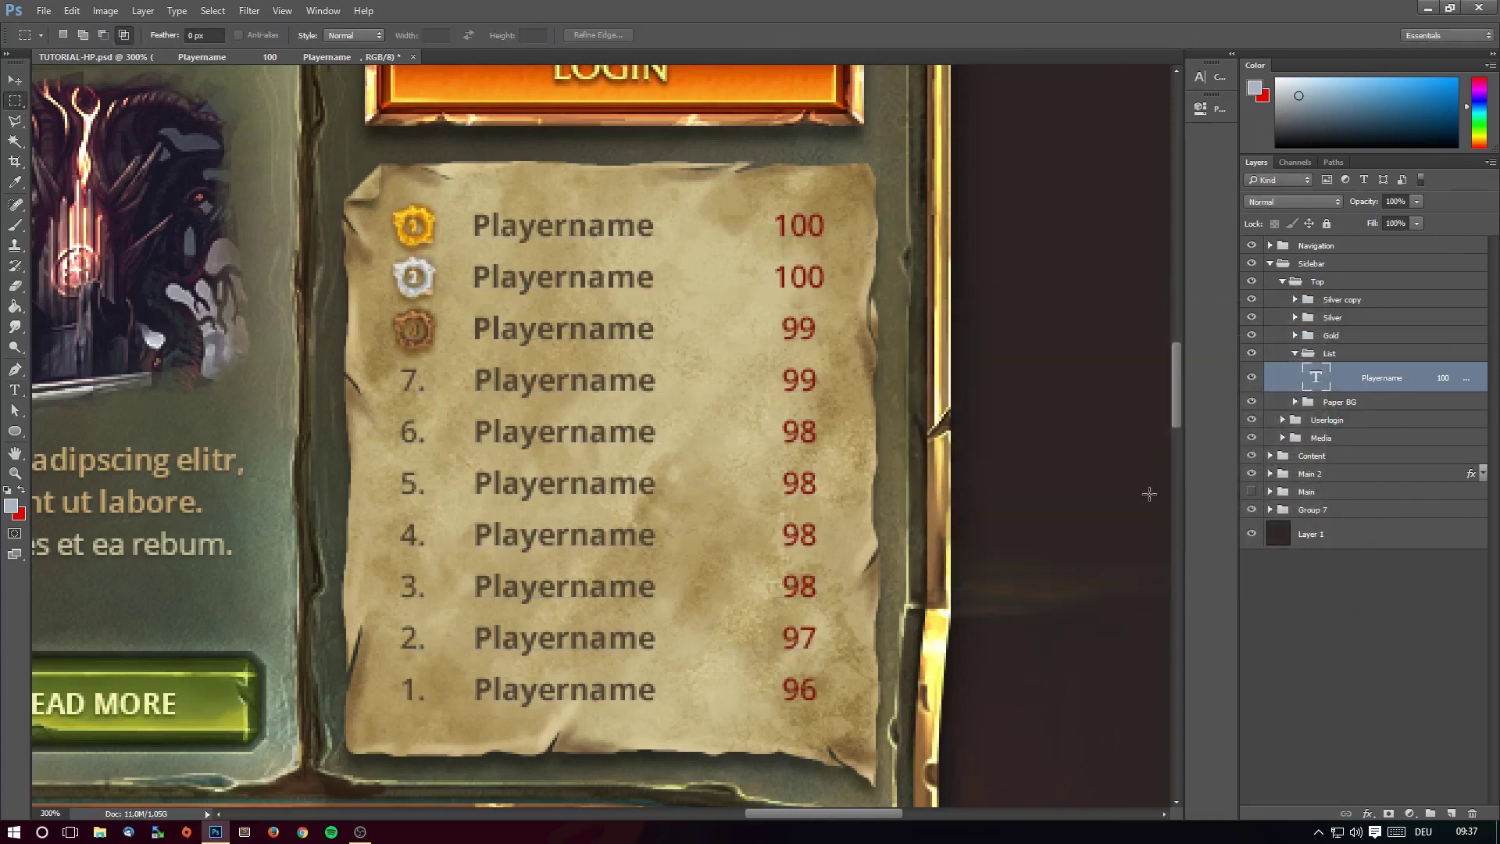
Give the Playername text layer a Drop Shadow with Distance 0, Normal blend and 31% opacity.
double_click(1373, 391)
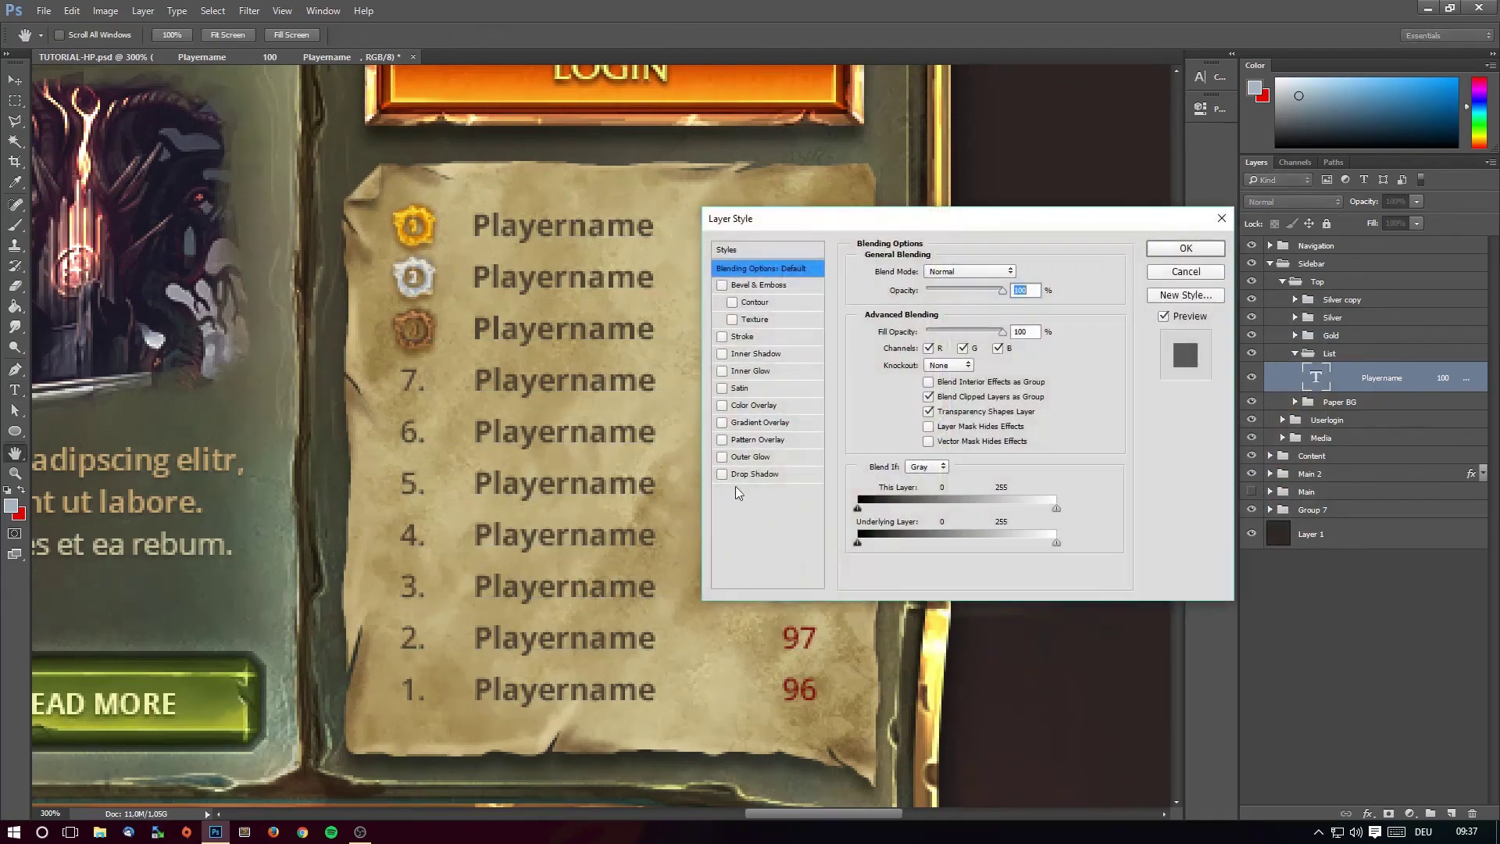
click(754, 475)
drag(921, 227, 1106, 240)
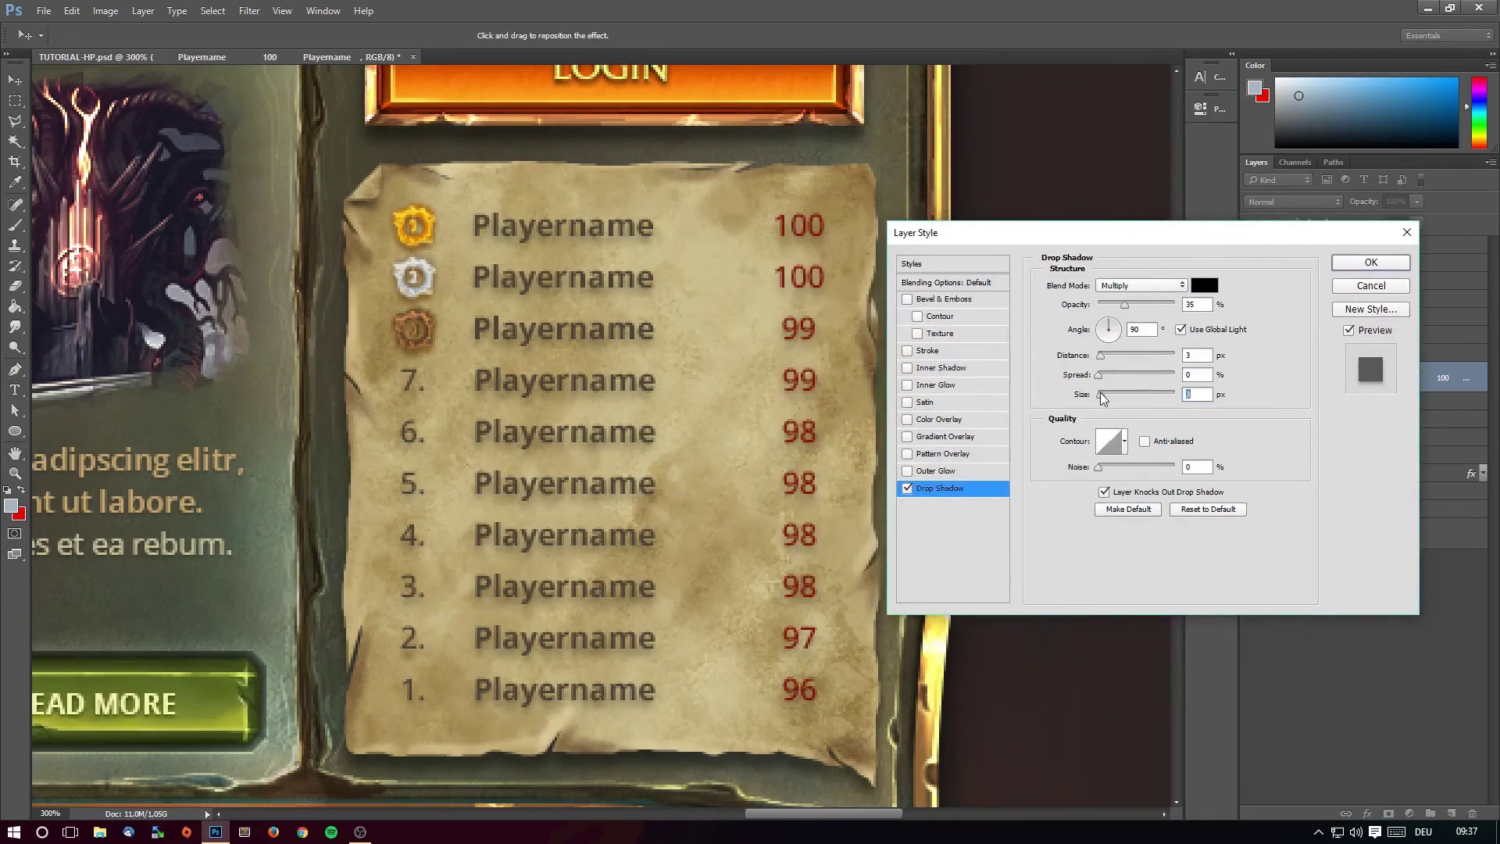
drag(1104, 355, 1098, 356)
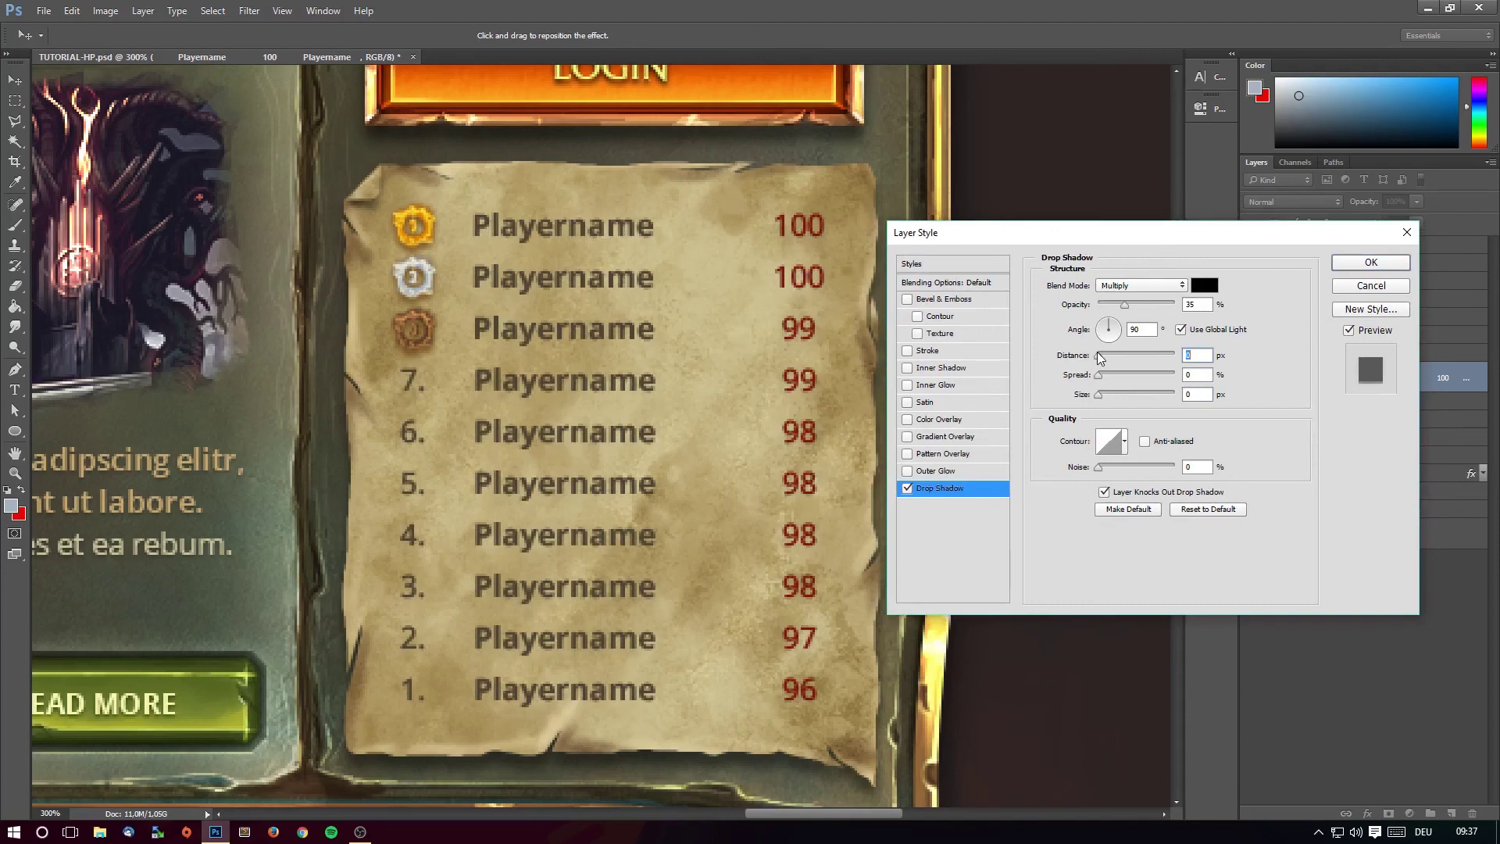
click(1125, 291)
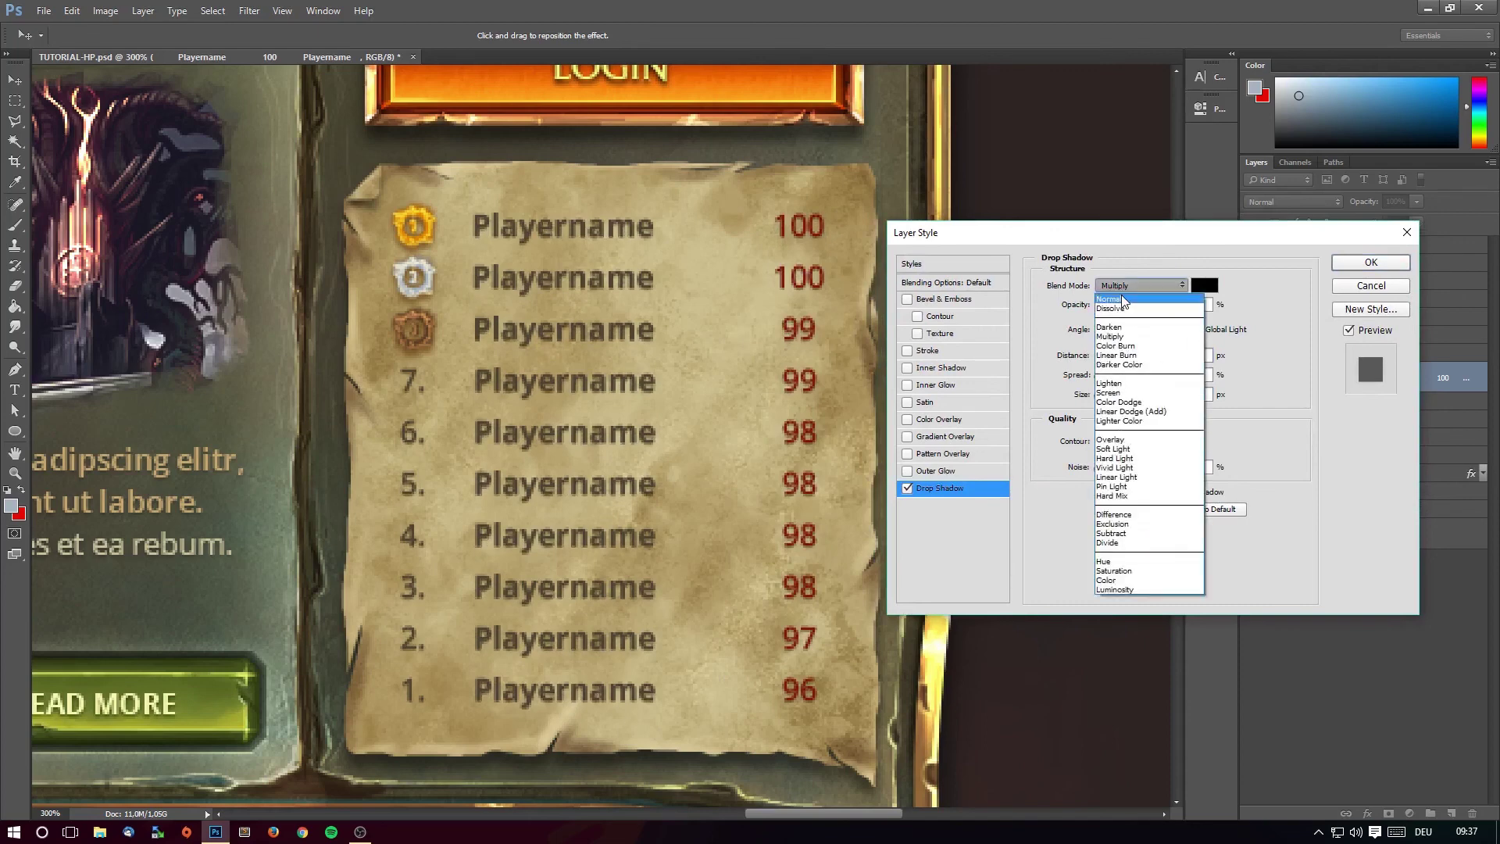
mouse_move(1126, 304)
mouse_down()
mouse_move(1193, 305)
mouse_move(1122, 304)
mouse_up()
click(1188, 356)
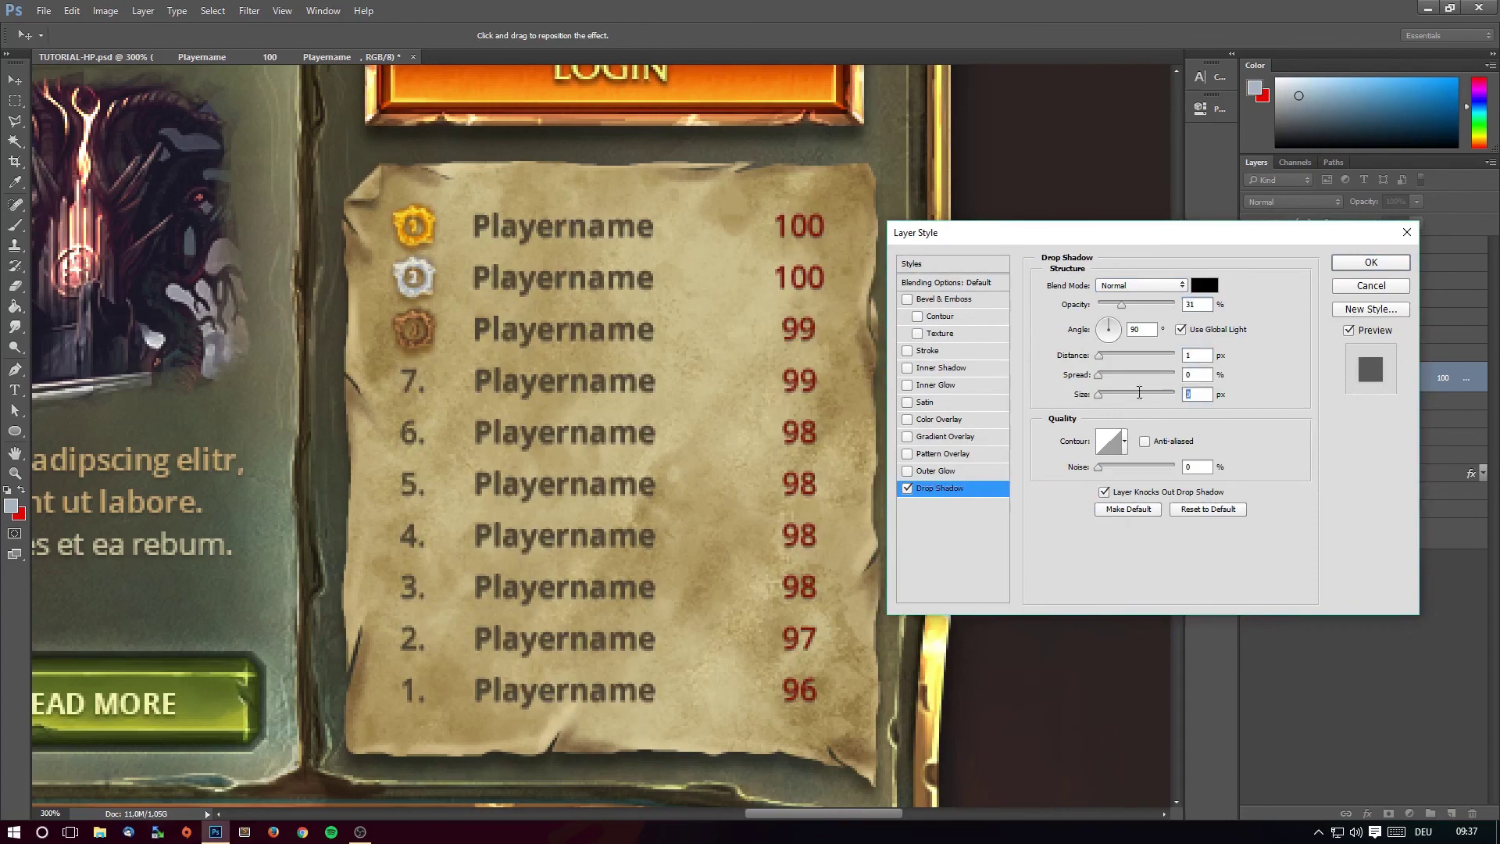
click(1350, 265)
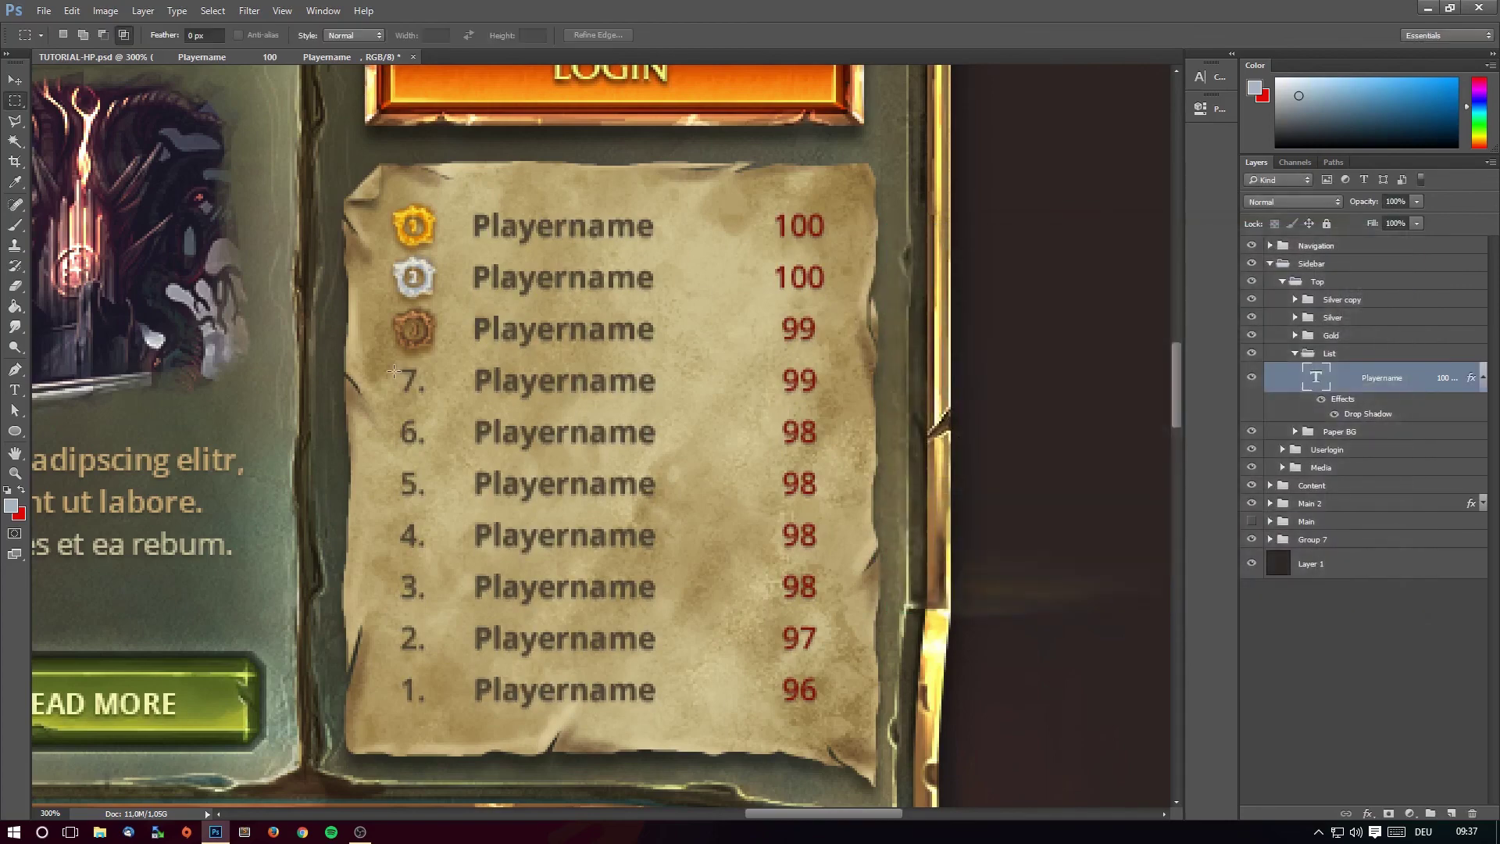
Zoom out to check the whole sidebar layout.
click(24, 479)
click(84, 35)
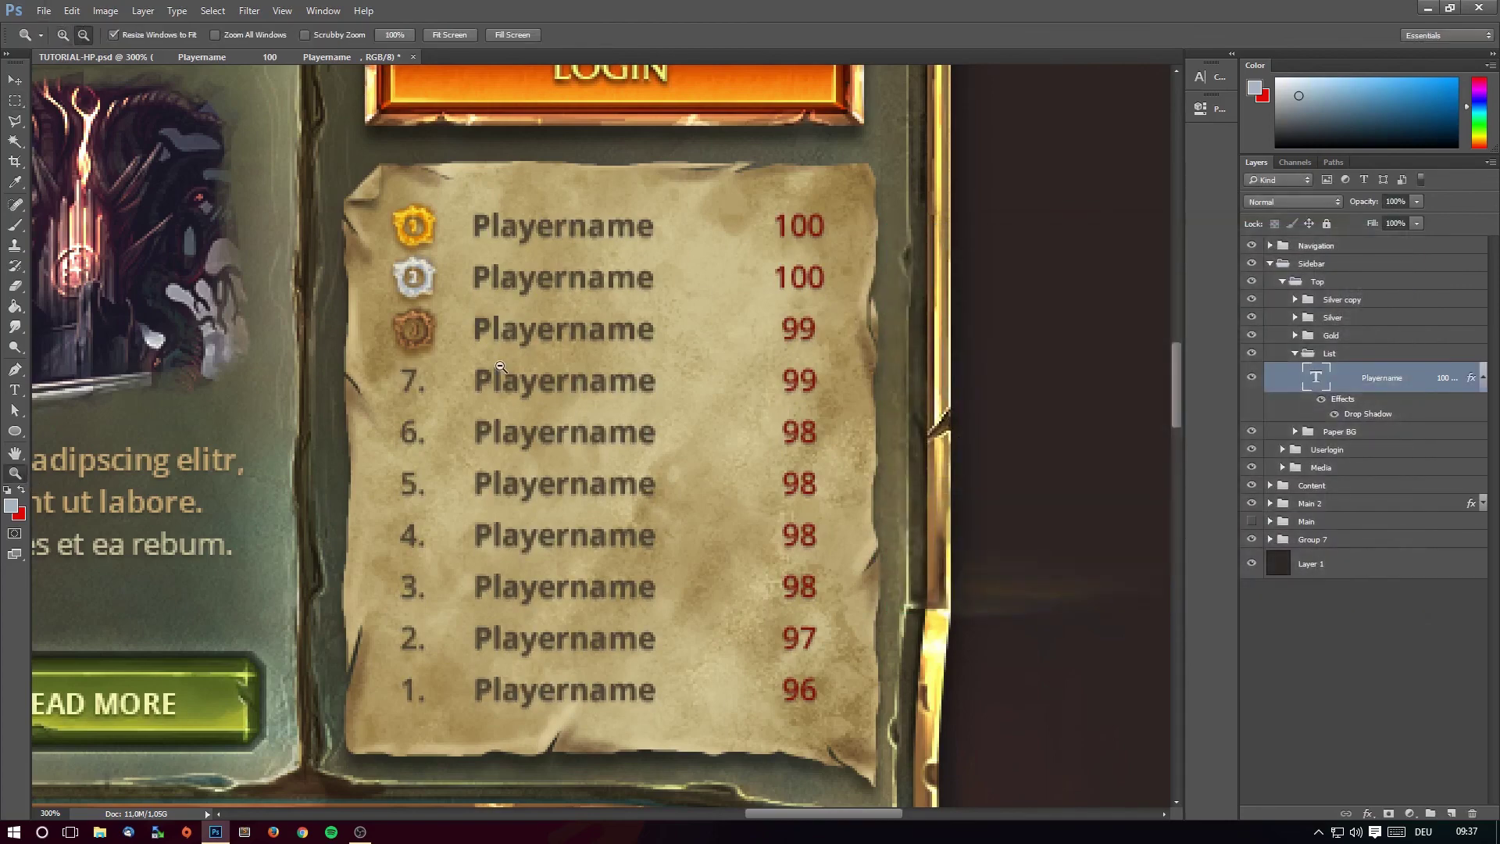
click(501, 366)
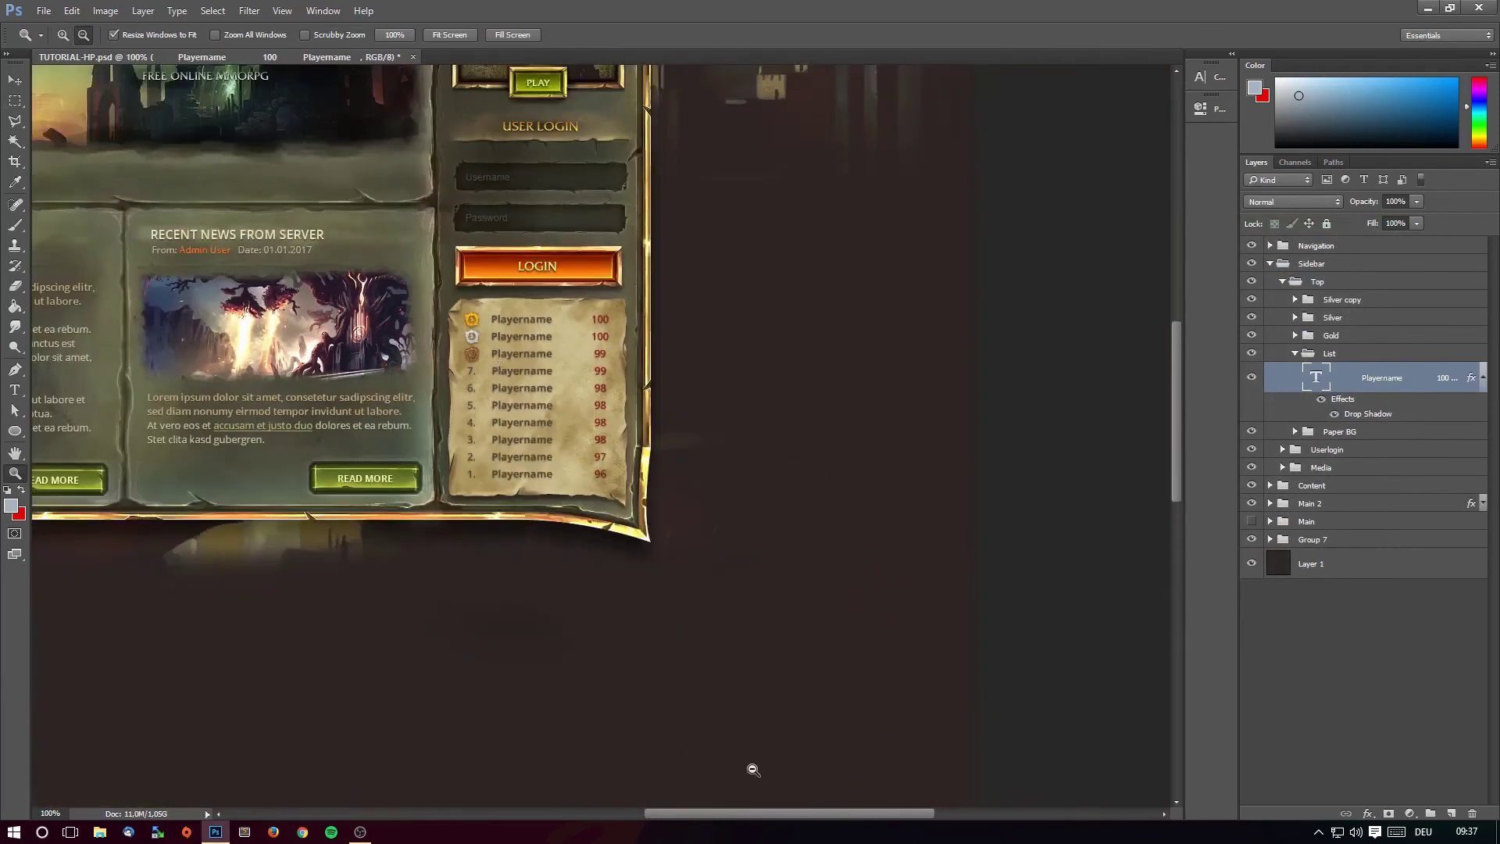
drag(805, 813, 727, 813)
scroll(798, 518, up, 3)
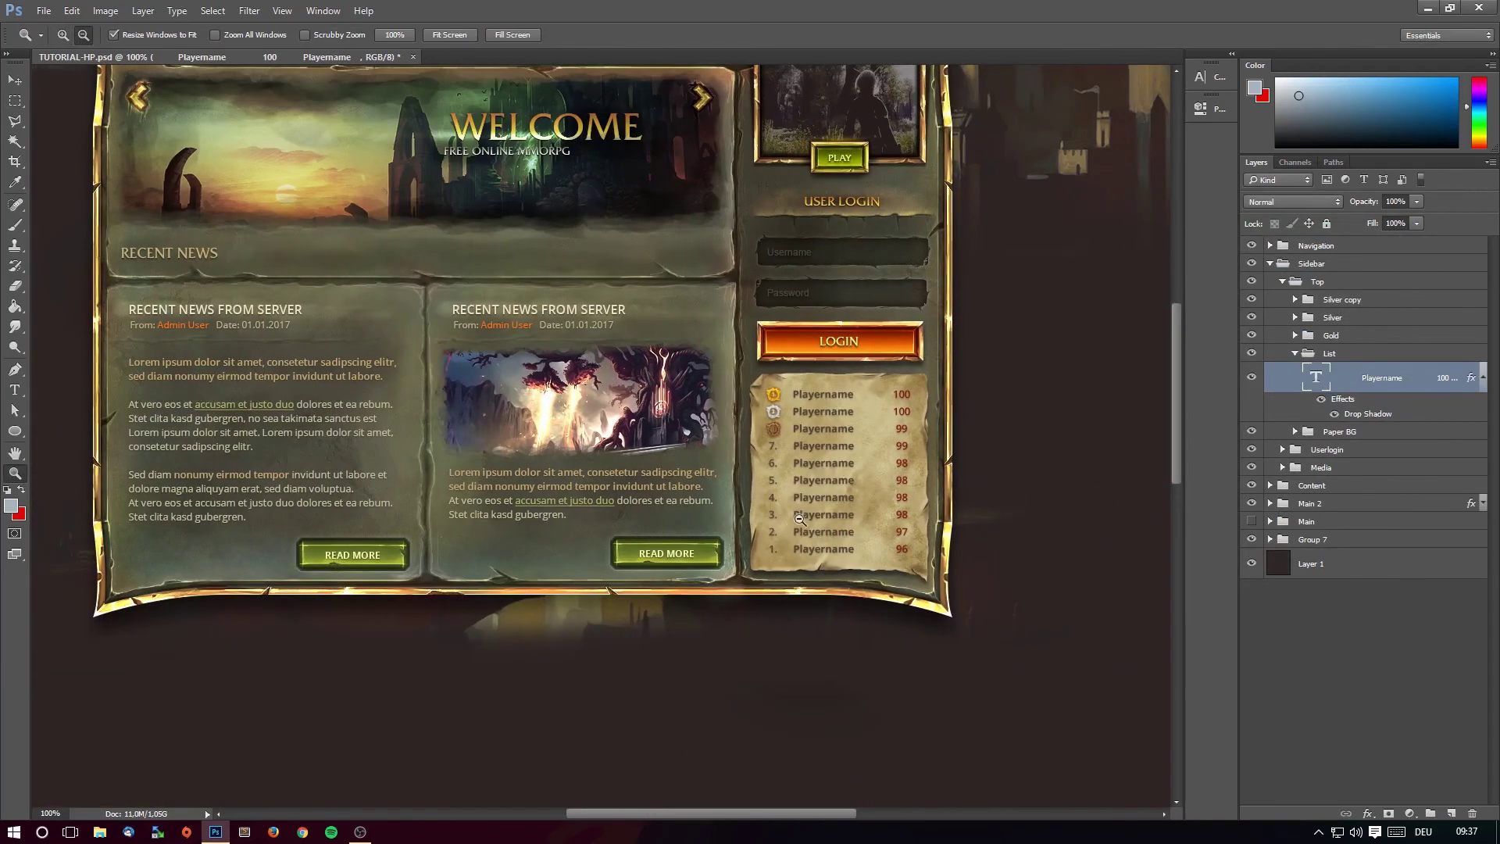
scroll(798, 518, up, 3)
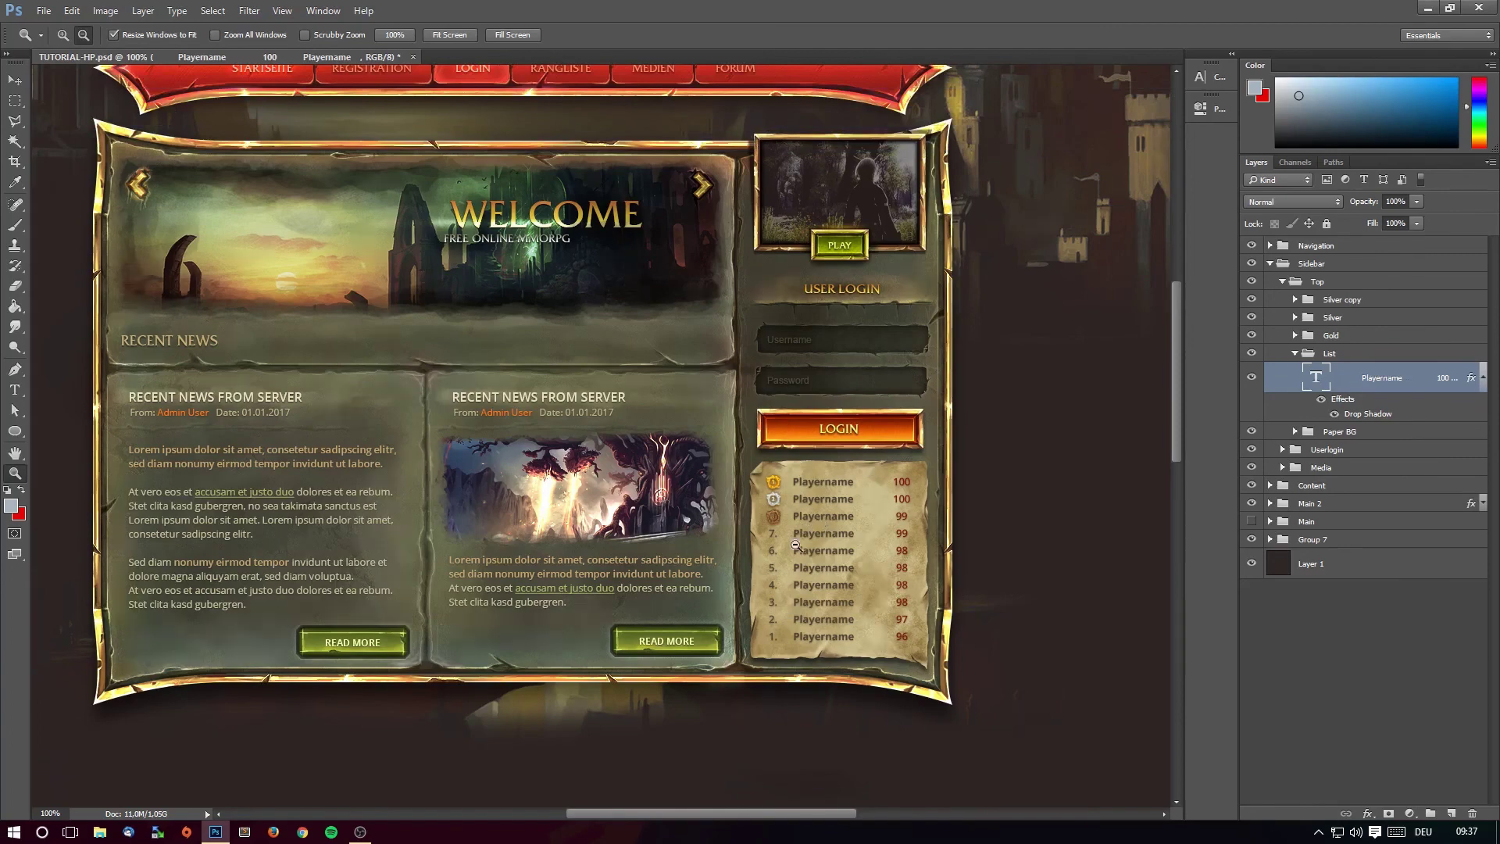
Zoom into the leaderboard at 400% and add empty Layer 132 above the ranking text.
click(64, 34)
click(889, 633)
scroll(790, 362, up, 2)
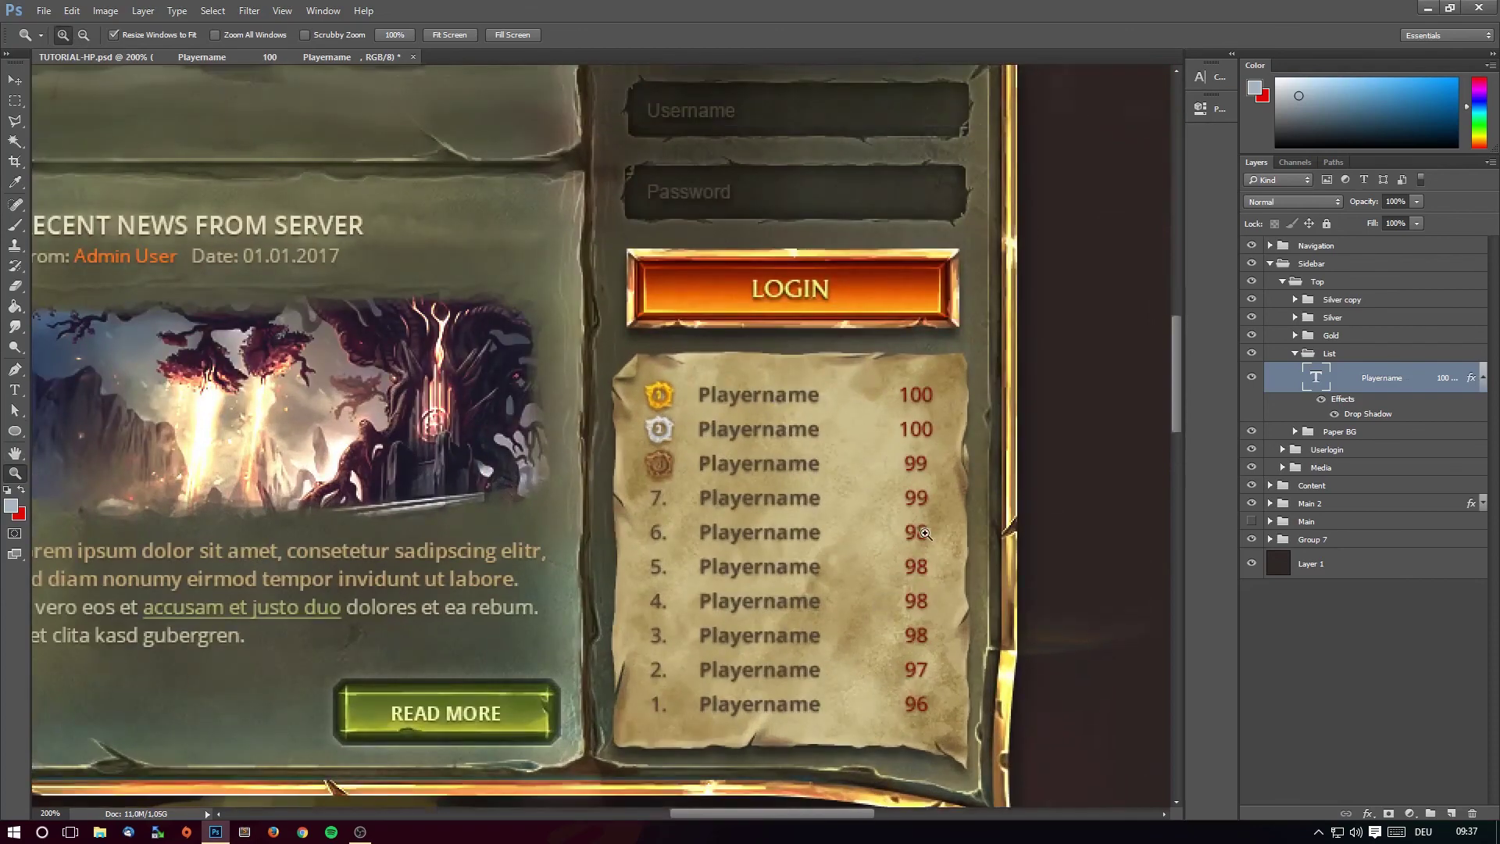
scroll(790, 362, up, 4)
scroll(859, 493, down, 3)
scroll(930, 622, down, 5)
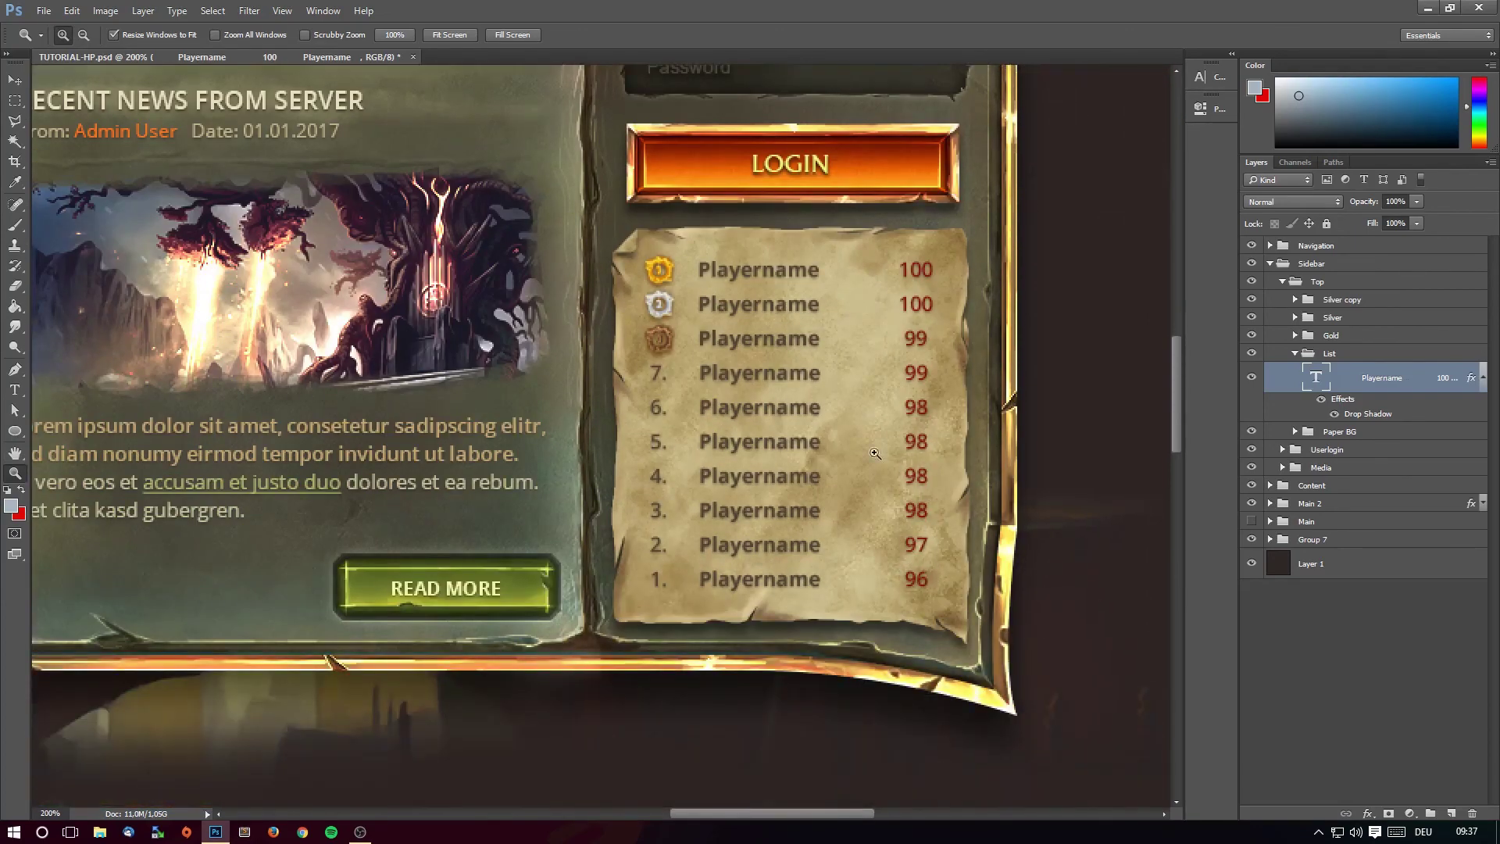
click(874, 453)
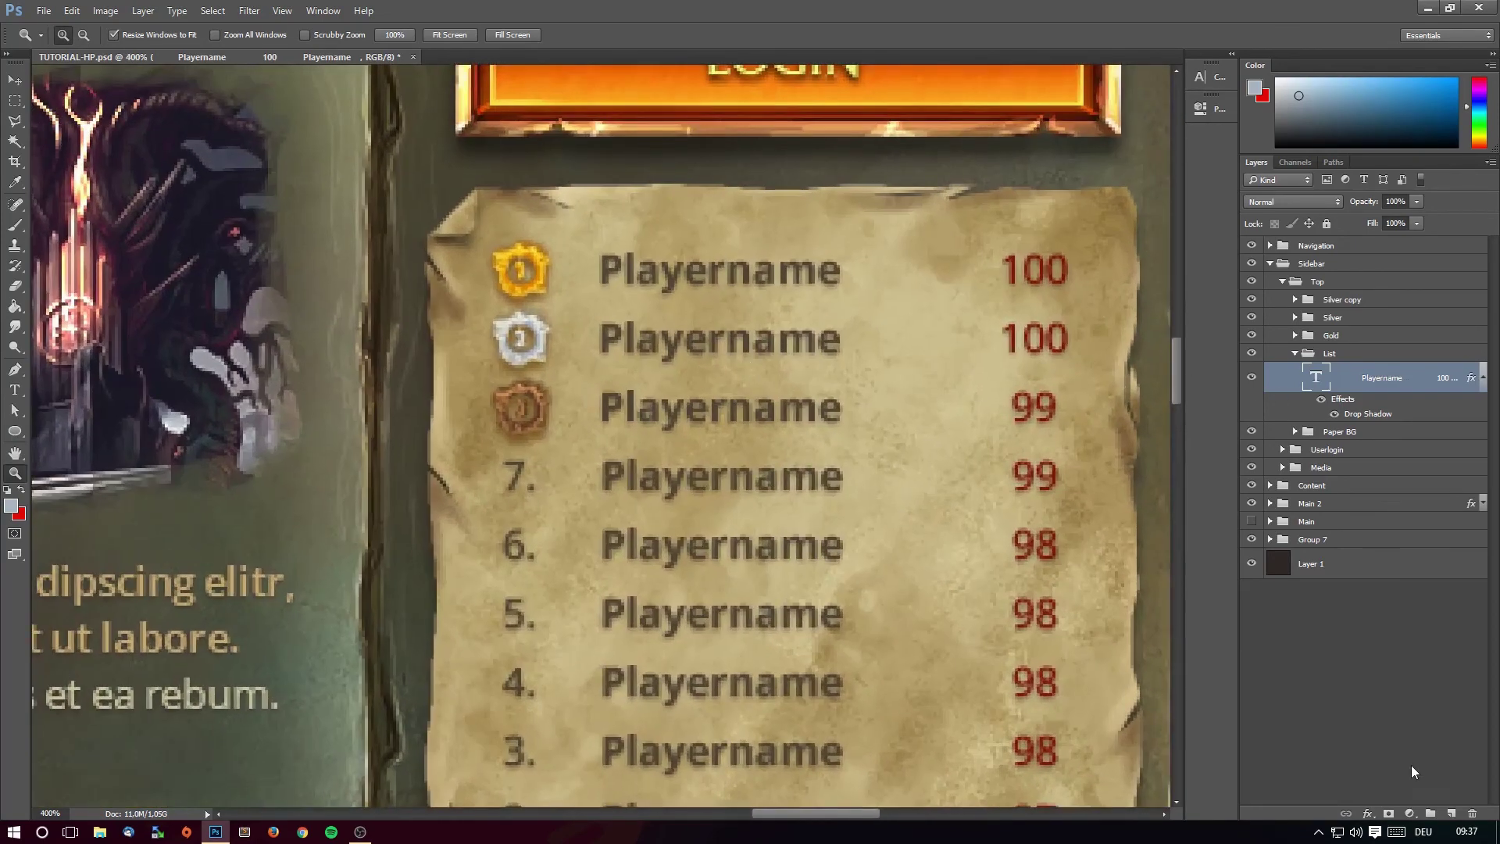
click(1451, 813)
scroll(675, 347, up, 1)
scroll(675, 347, up, 1)
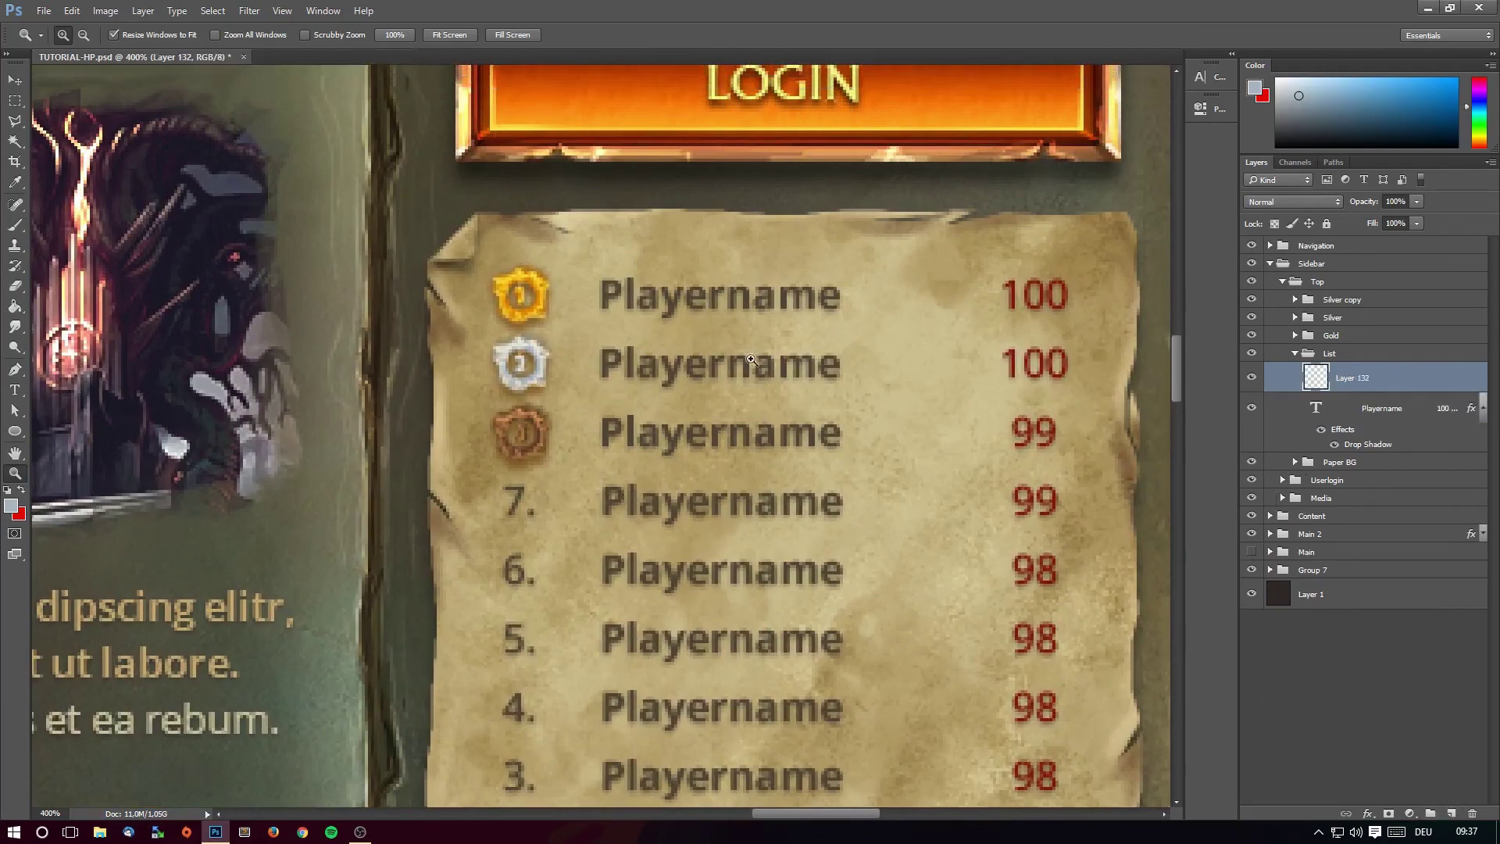
Zoom to 500% and select a one-pixel strip below the first ranking row.
click(751, 359)
scroll(636, 364, up, 2)
click(17, 100)
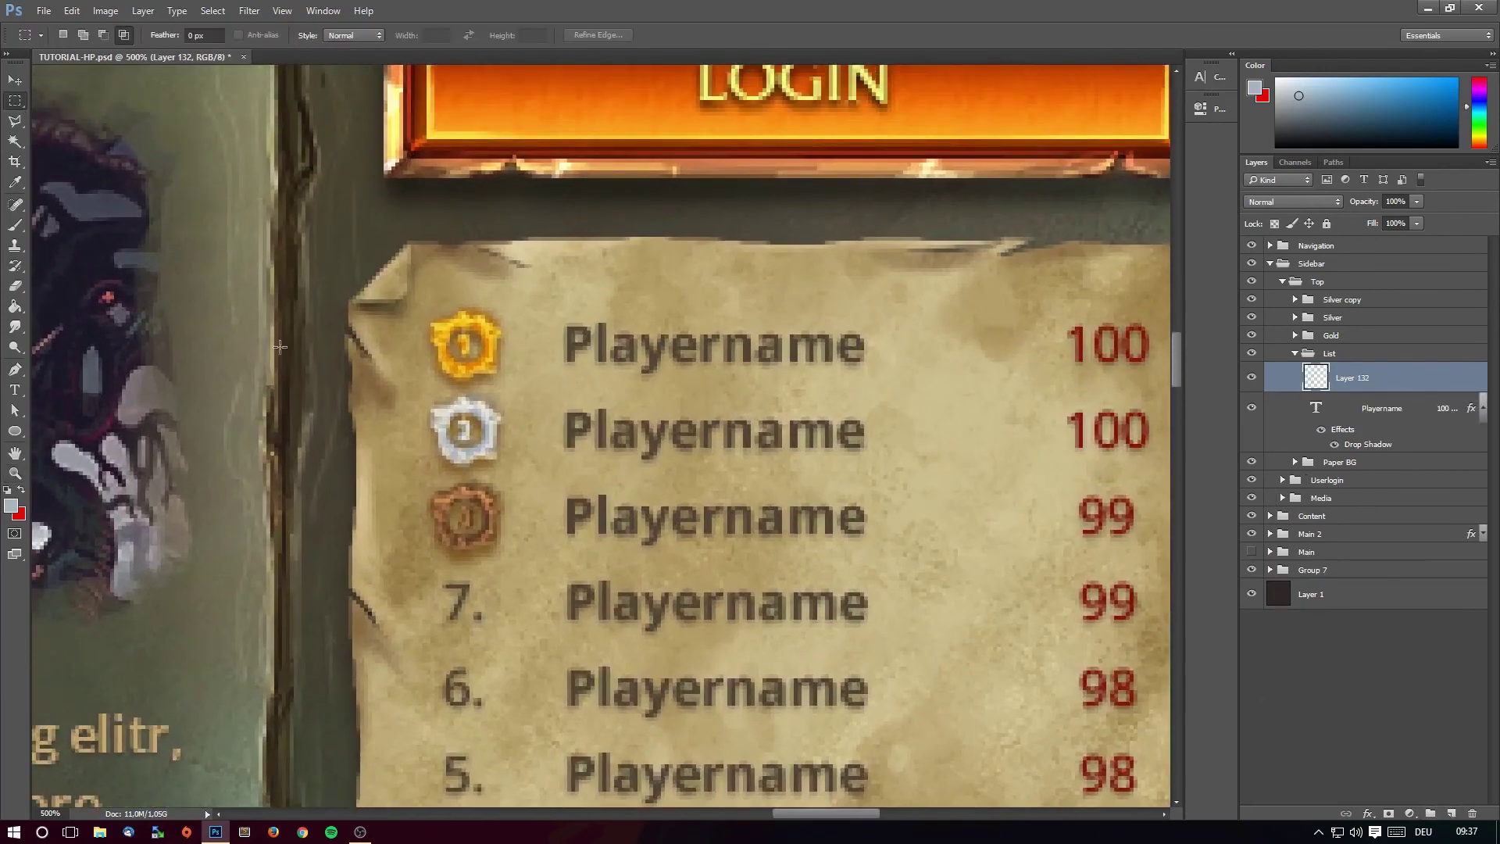
scroll(812, 793, right, 2)
drag(303, 375, 1053, 378)
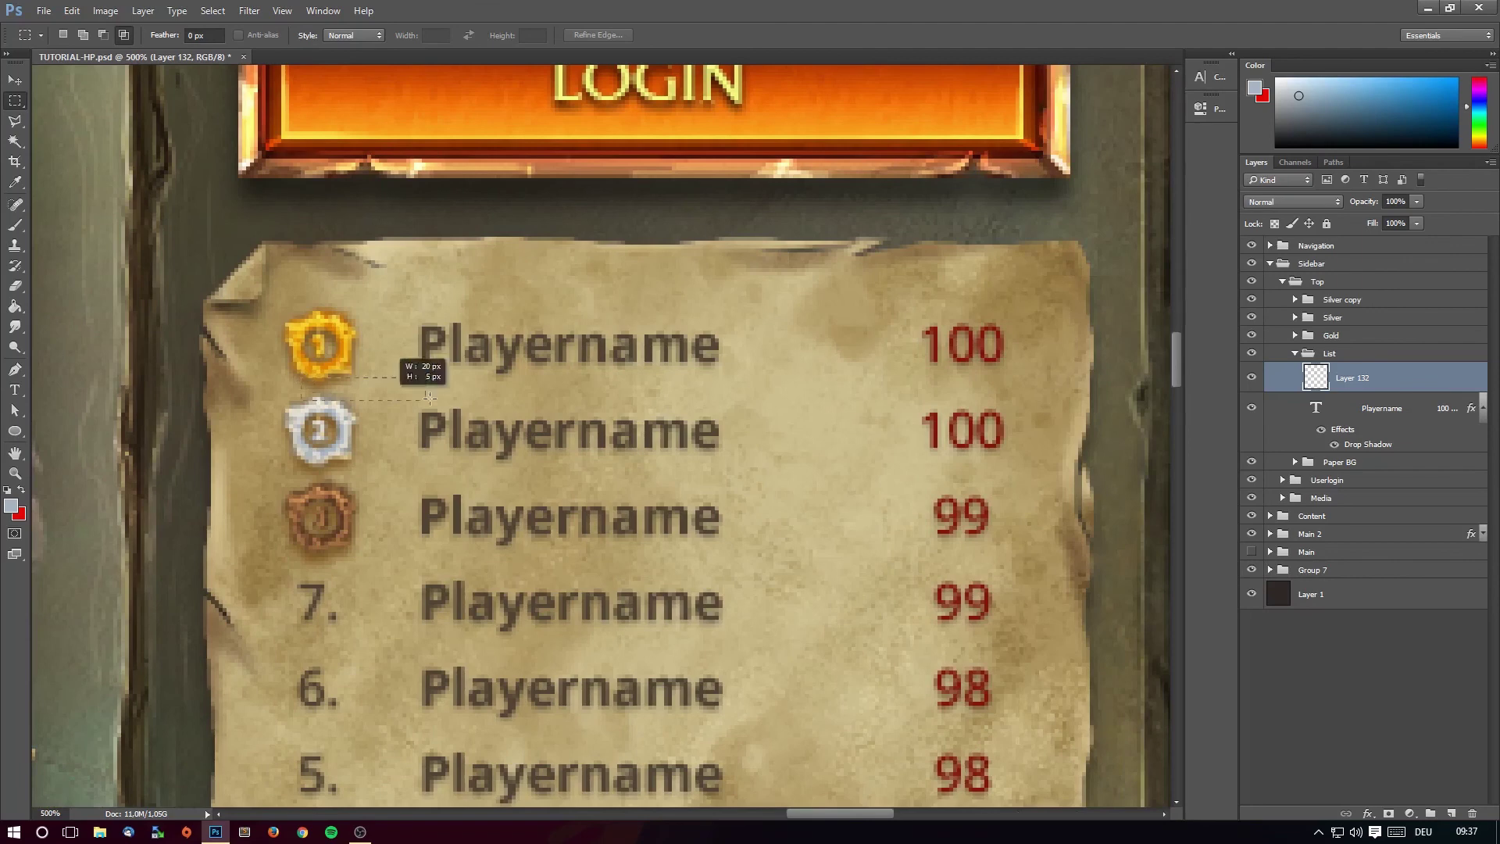
drag(1053, 378, 1054, 378)
Fill the strip with black and nudge this guide line slightly left and down.
click(14, 306)
click(11, 505)
click(930, 547)
click(1276, 334)
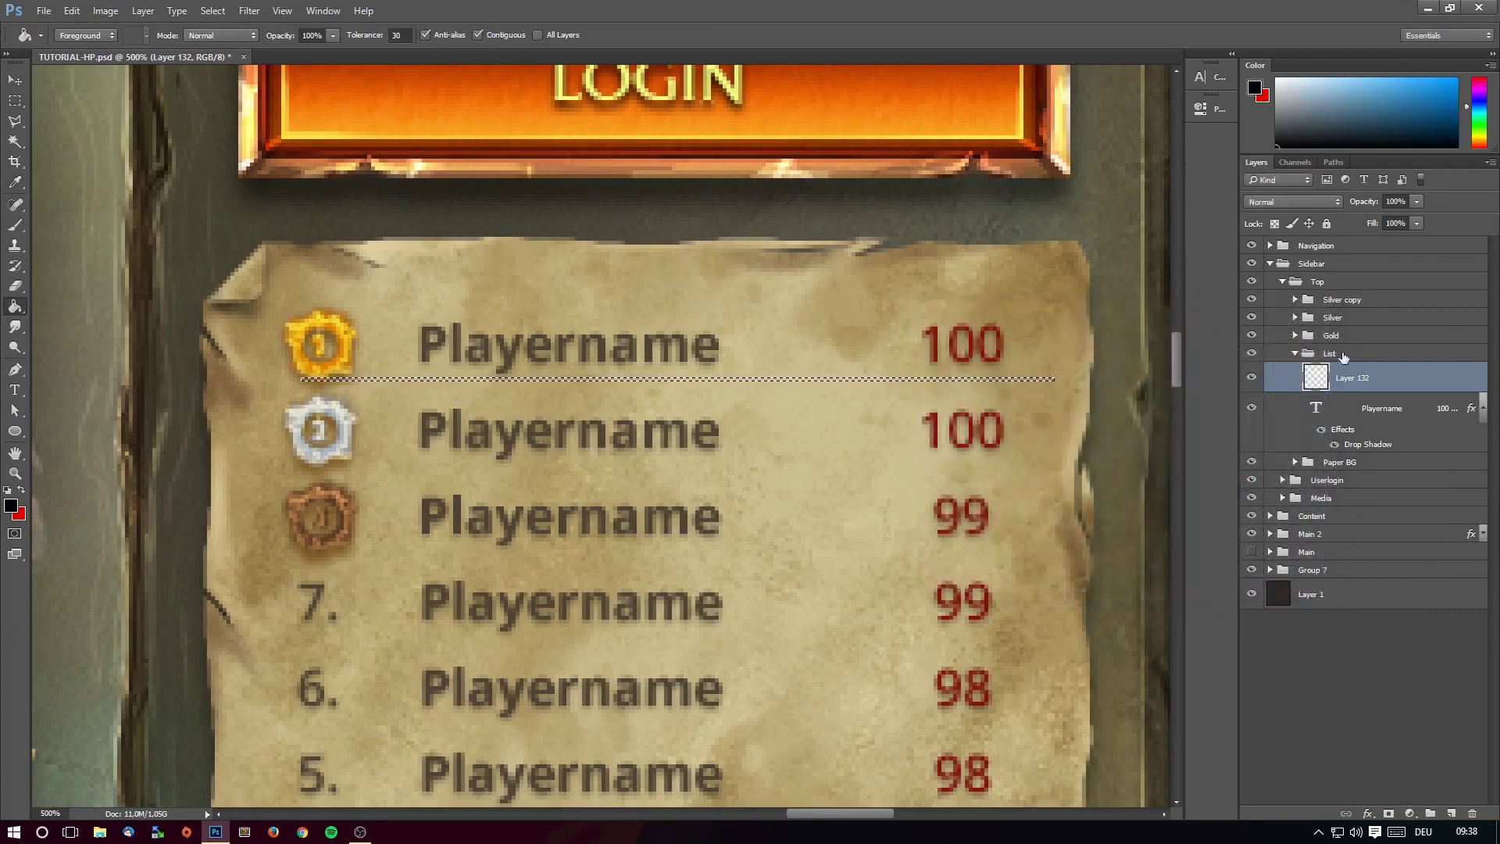
click(846, 381)
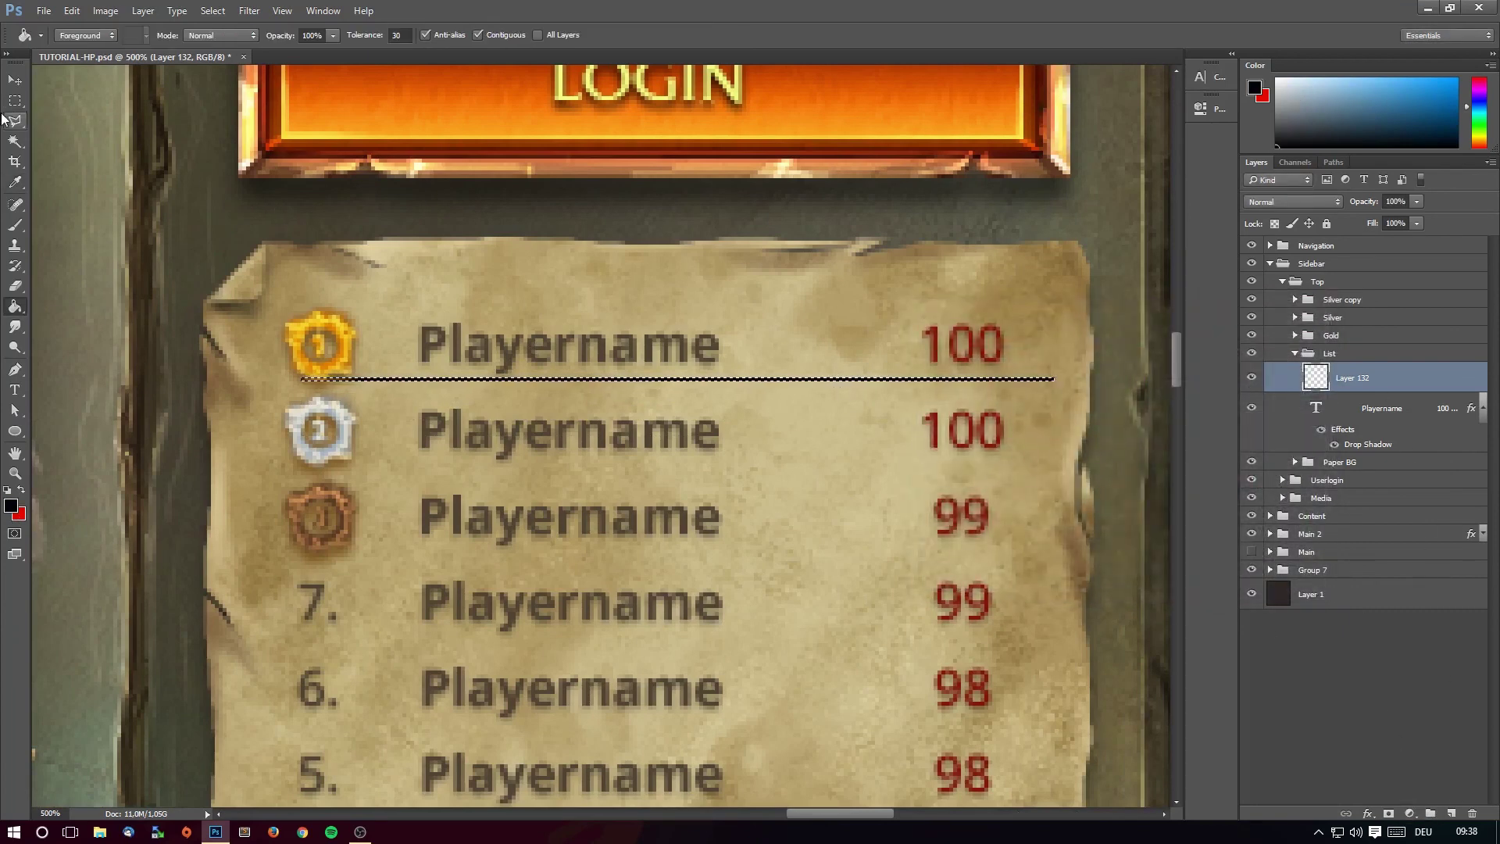
click(15, 80)
mouse_move(452, 302)
mouse_down()
mouse_move(425, 311)
mouse_move(438, 313)
mouse_up()
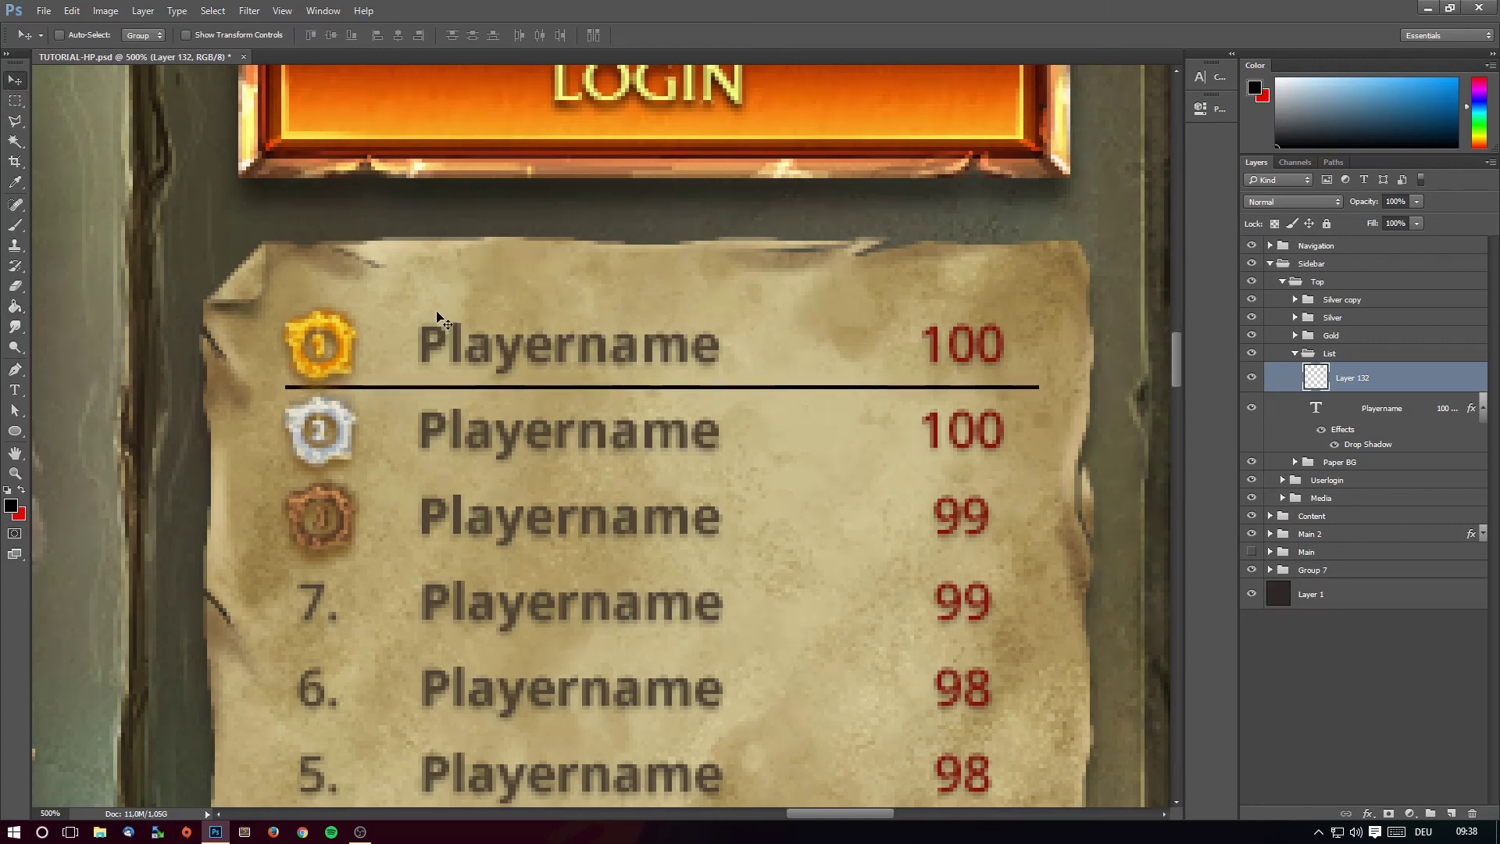
On a new layer, brush a bump extending the crack line's right end.
key(b)
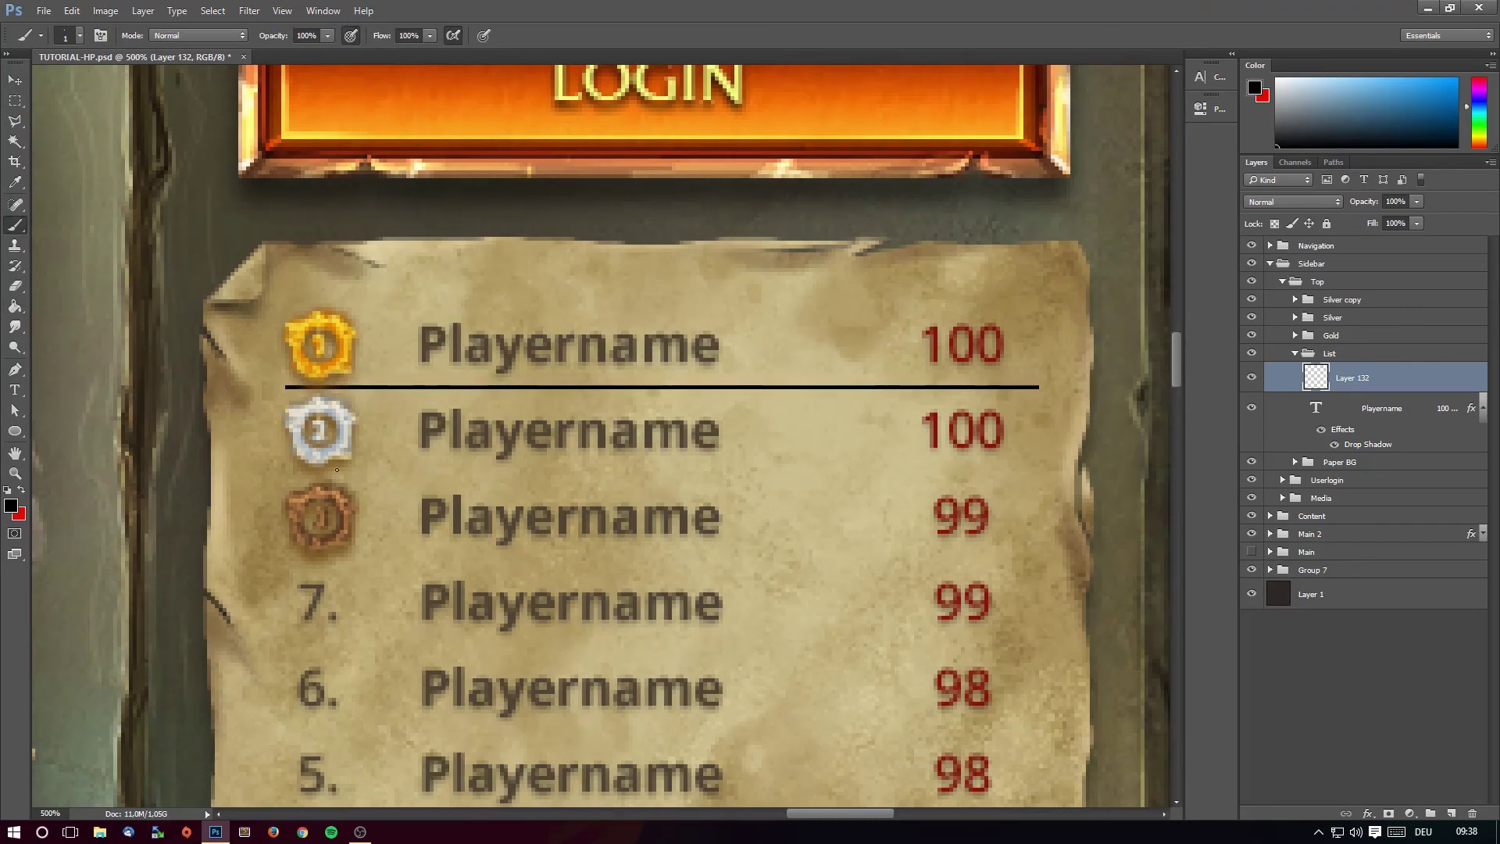
key(ctrl+shift+alt+n)
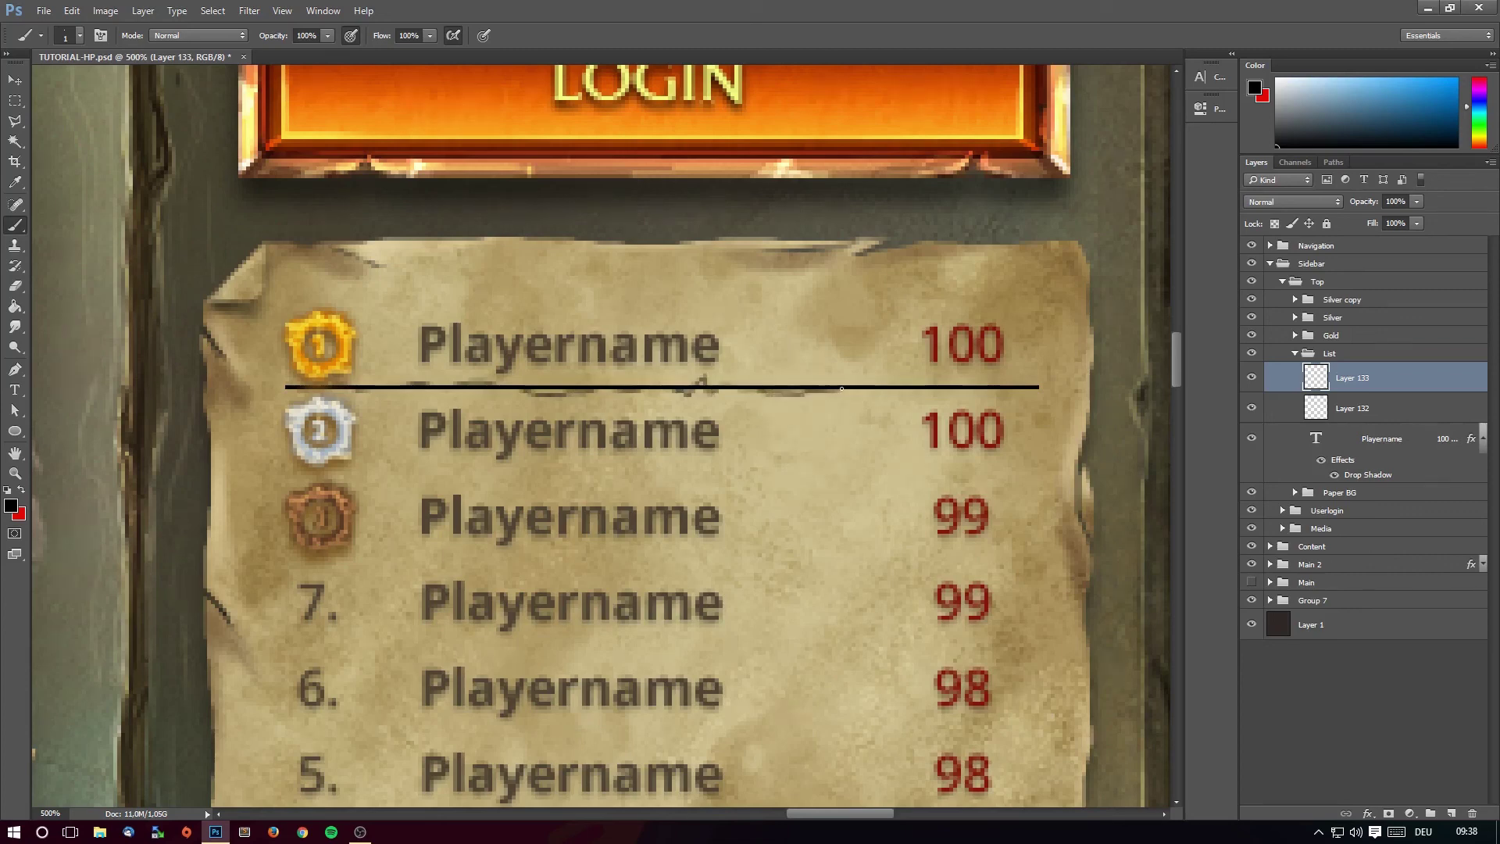
drag(1024, 375, 1062, 388)
Delete the straight guide line layer and shift the crack line about 25 px left.
click(1375, 408)
key(Delete)
click(1391, 378)
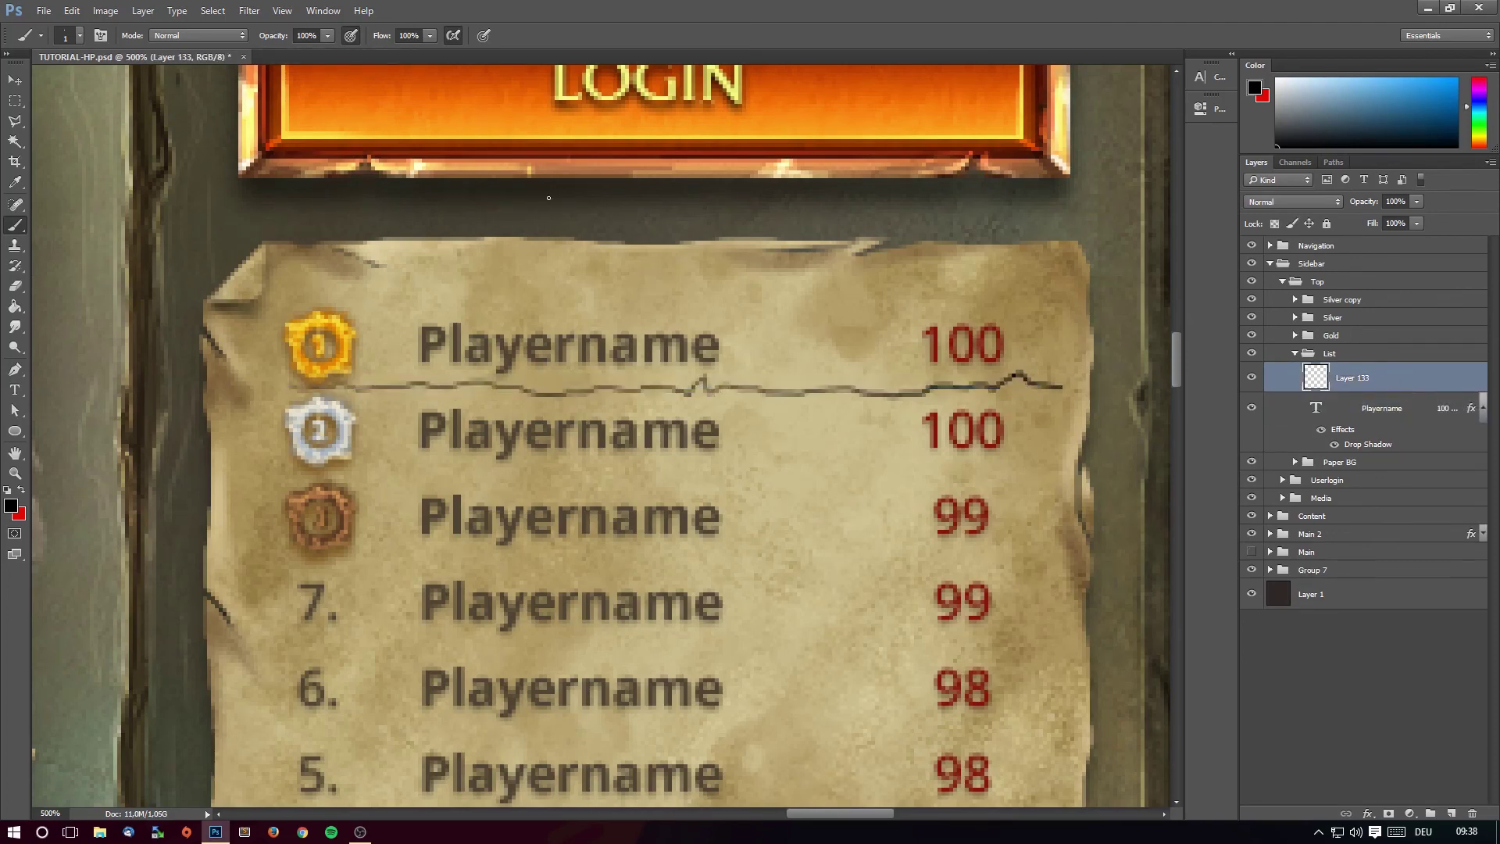
click(15, 80)
drag(526, 275, 590, 268)
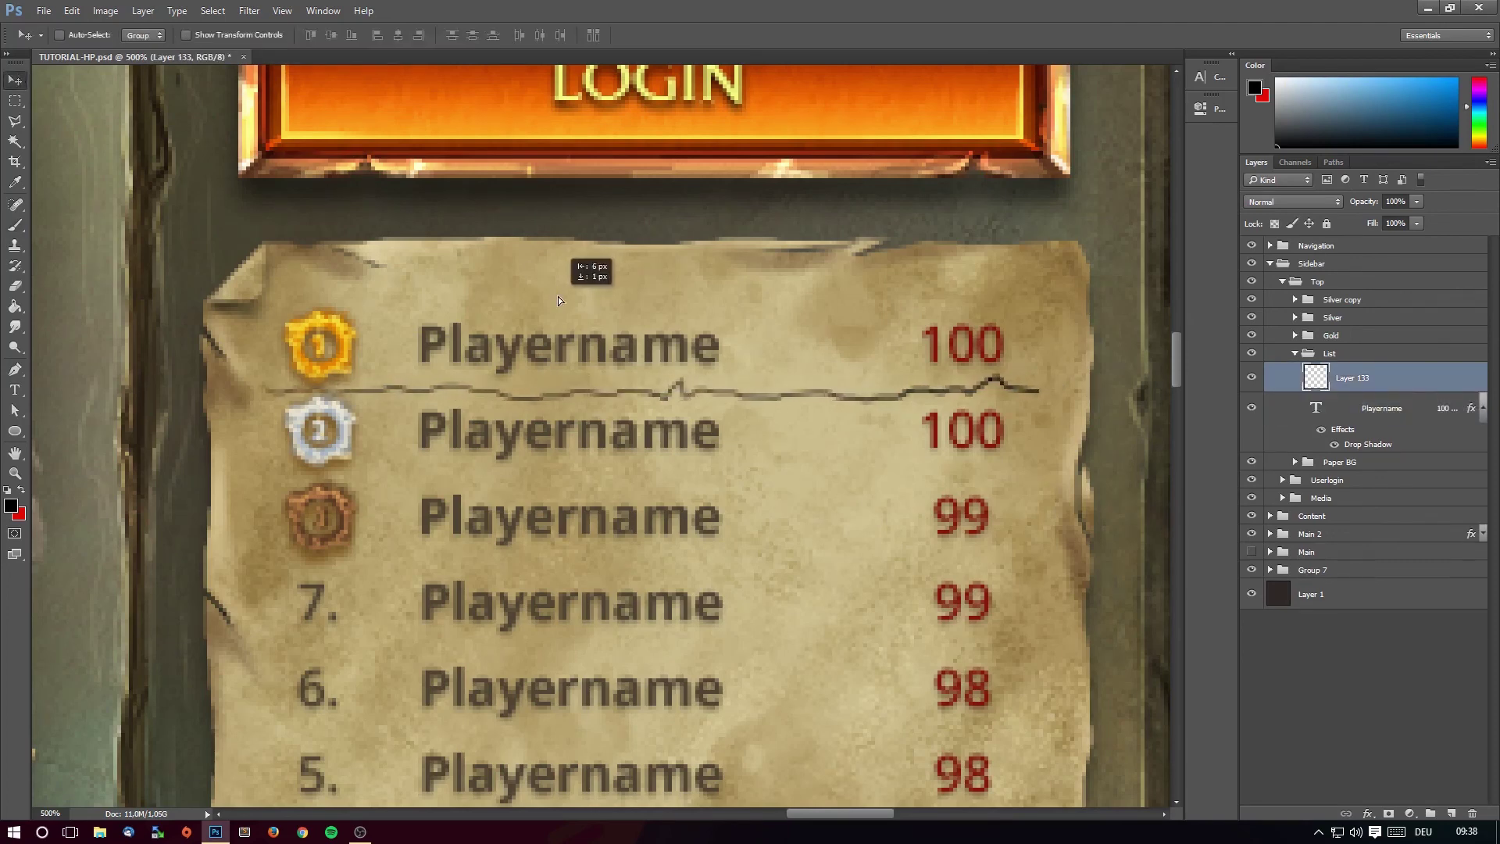
Try Overlay blending on the crack line, then revert it to Normal.
click(1293, 202)
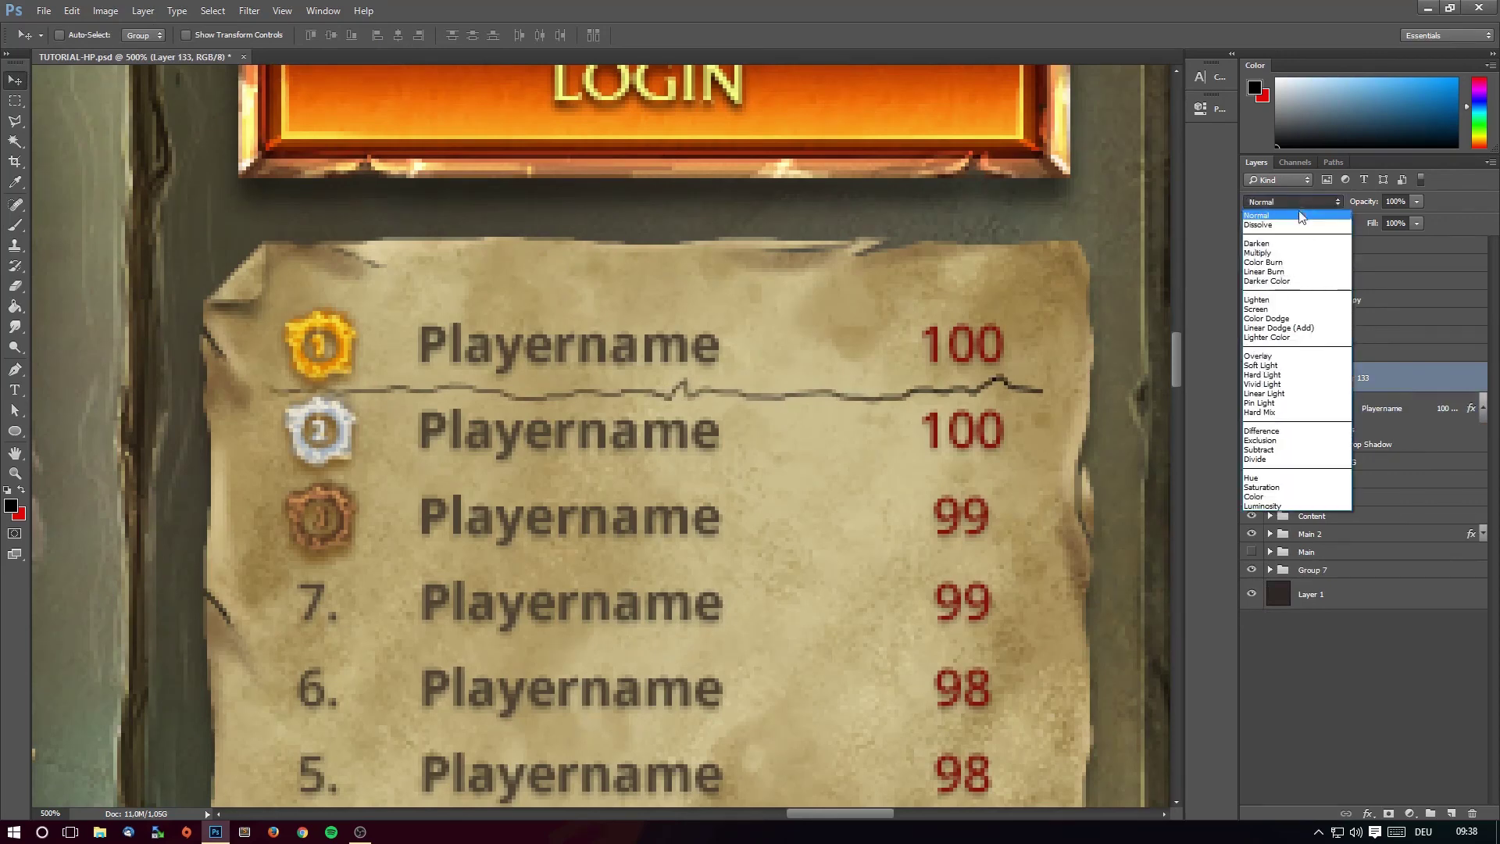
click(1268, 358)
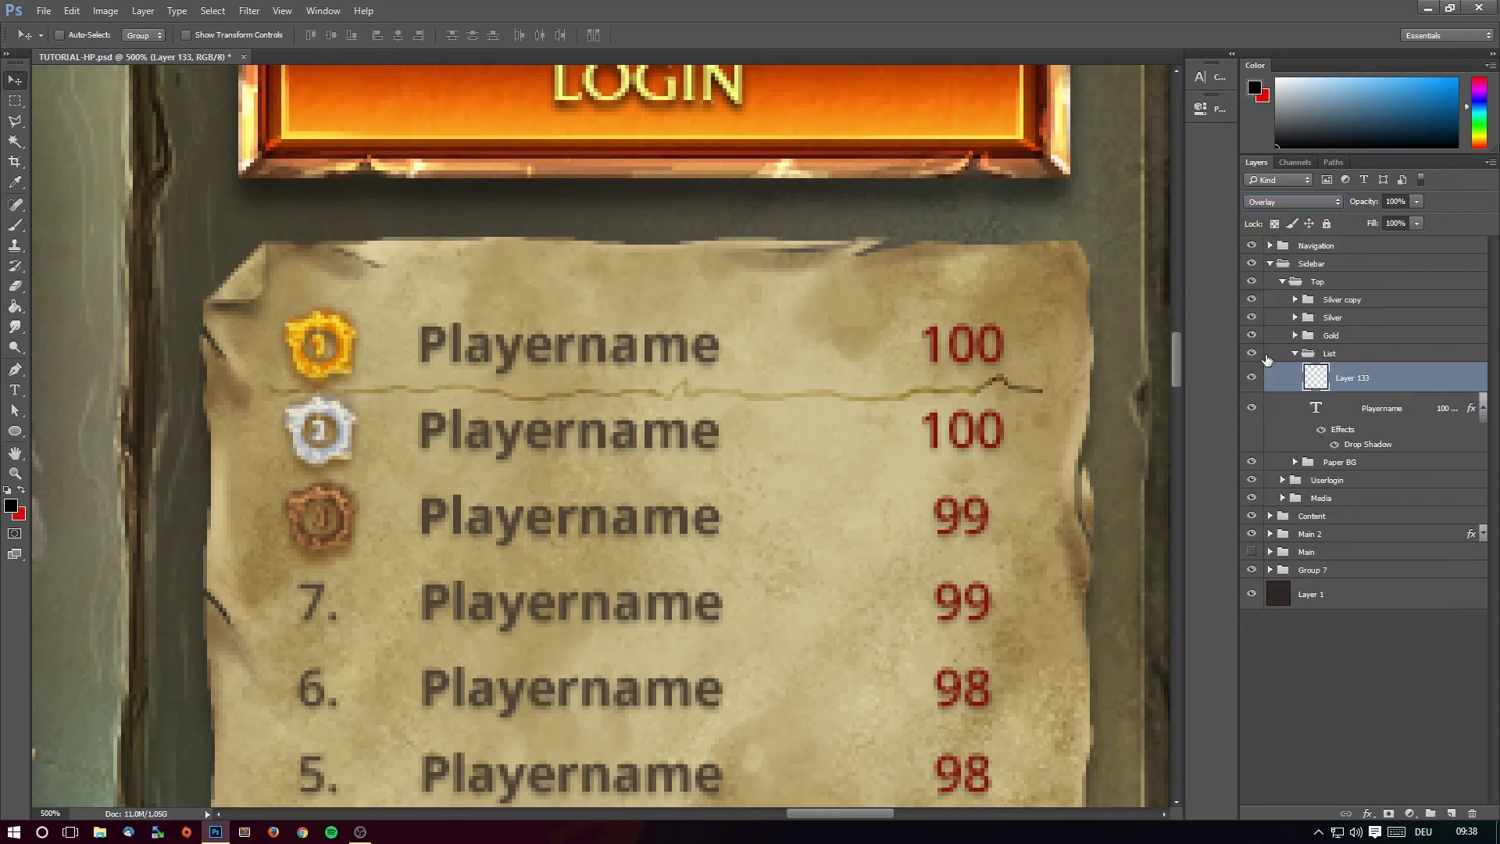
click(1310, 204)
Duplicate the divider layer twice, nudging each copy down below the next row.
right_click(1390, 377)
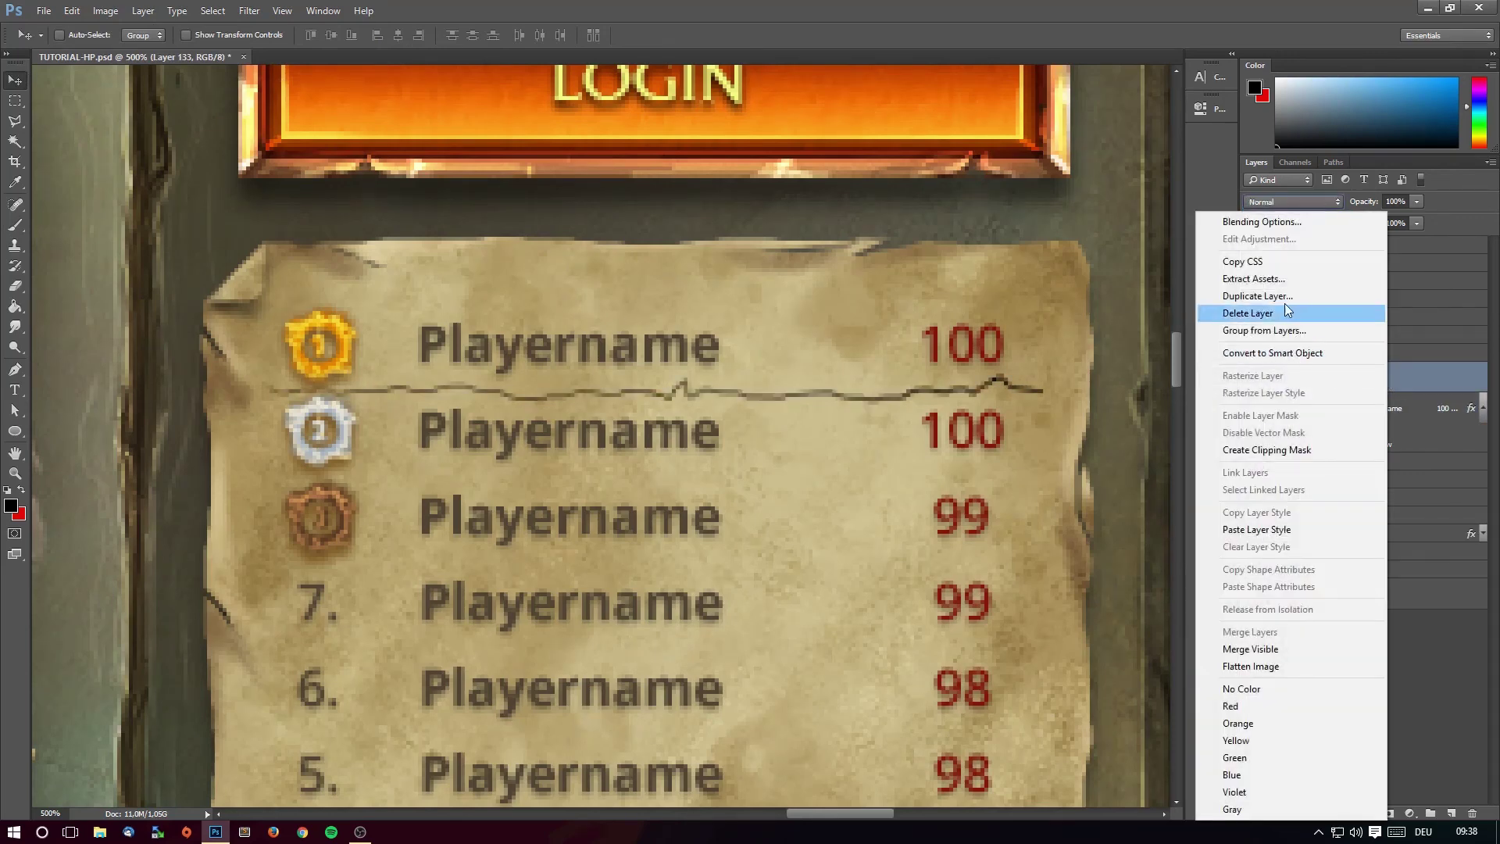
click(1279, 297)
key(Return)
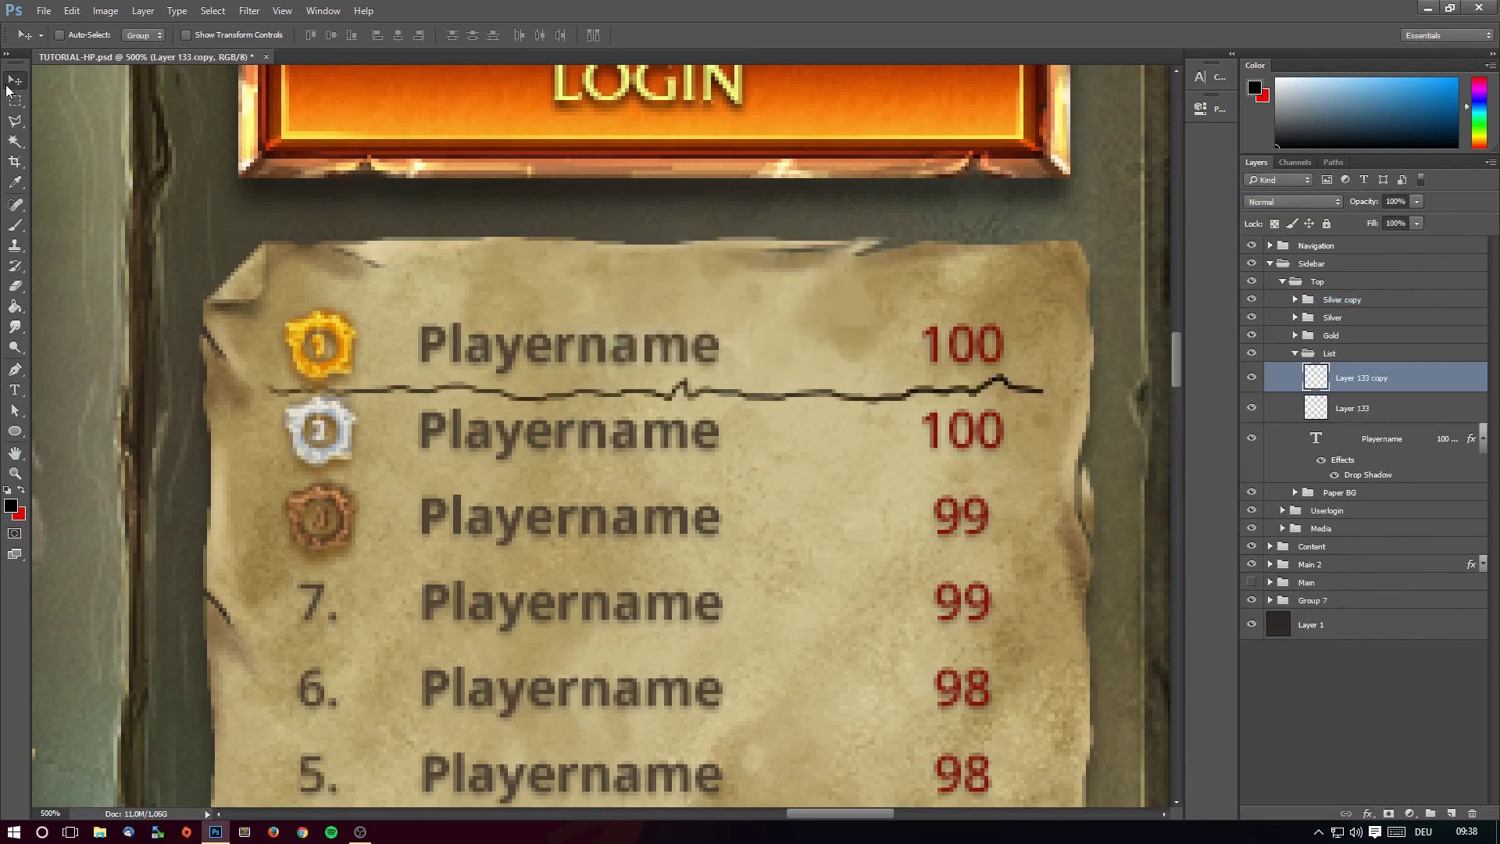
key(Down)
key(Down)
key(Down)
key(Down)
key(Down)
key(Down)
key(Down)
key(Down)
key(Down)
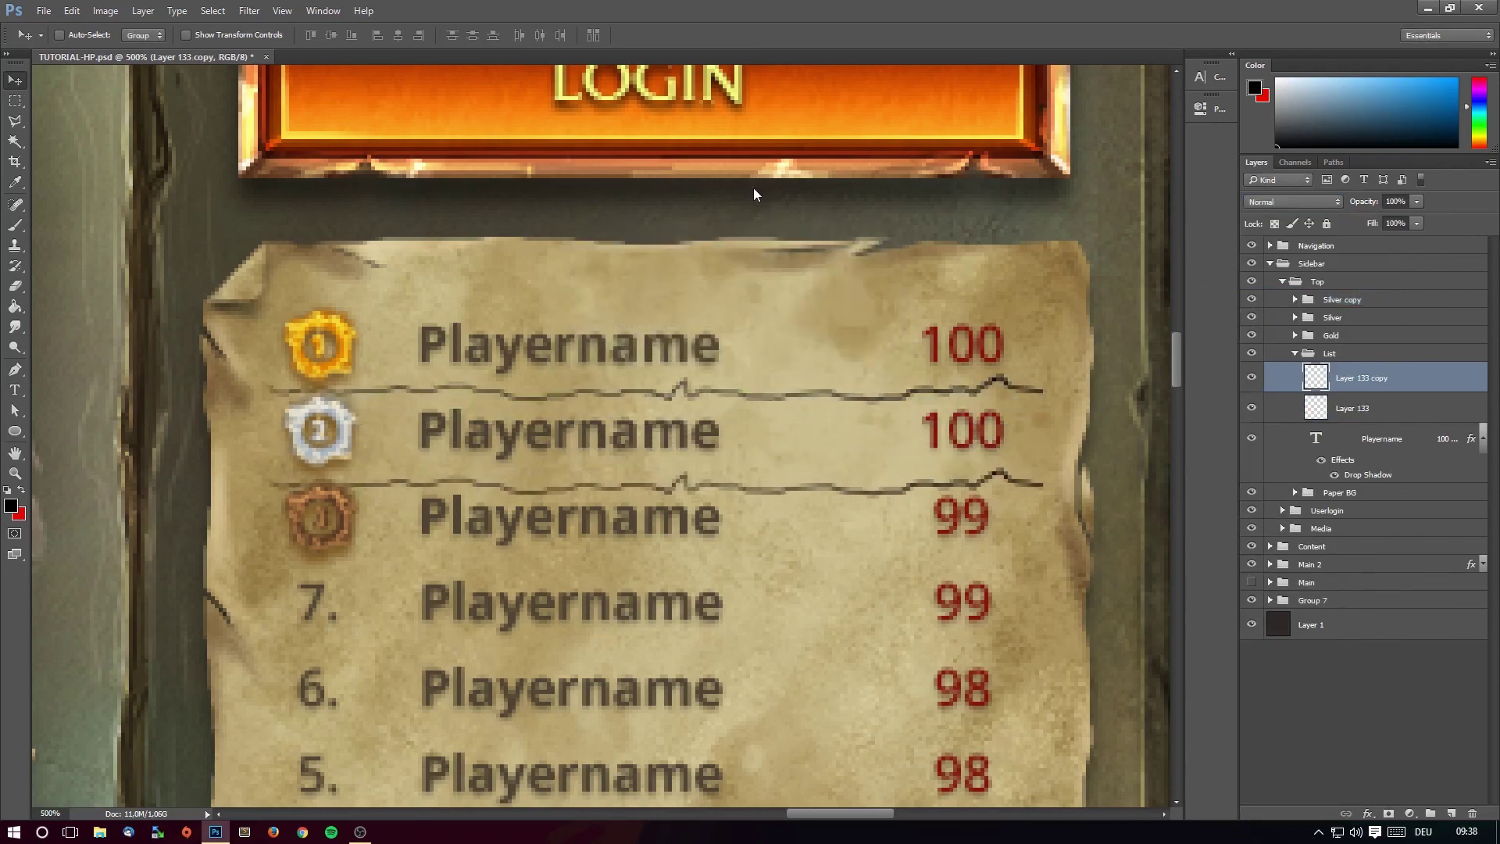
right_click(1403, 379)
click(1276, 296)
key(Return)
key(Down)
key(Down)
key(Down)
key(Down)
key(Down)
key(Down)
key(Down)
key(Down)
key(Down)
key(Down)
key(Down)
key(Down)
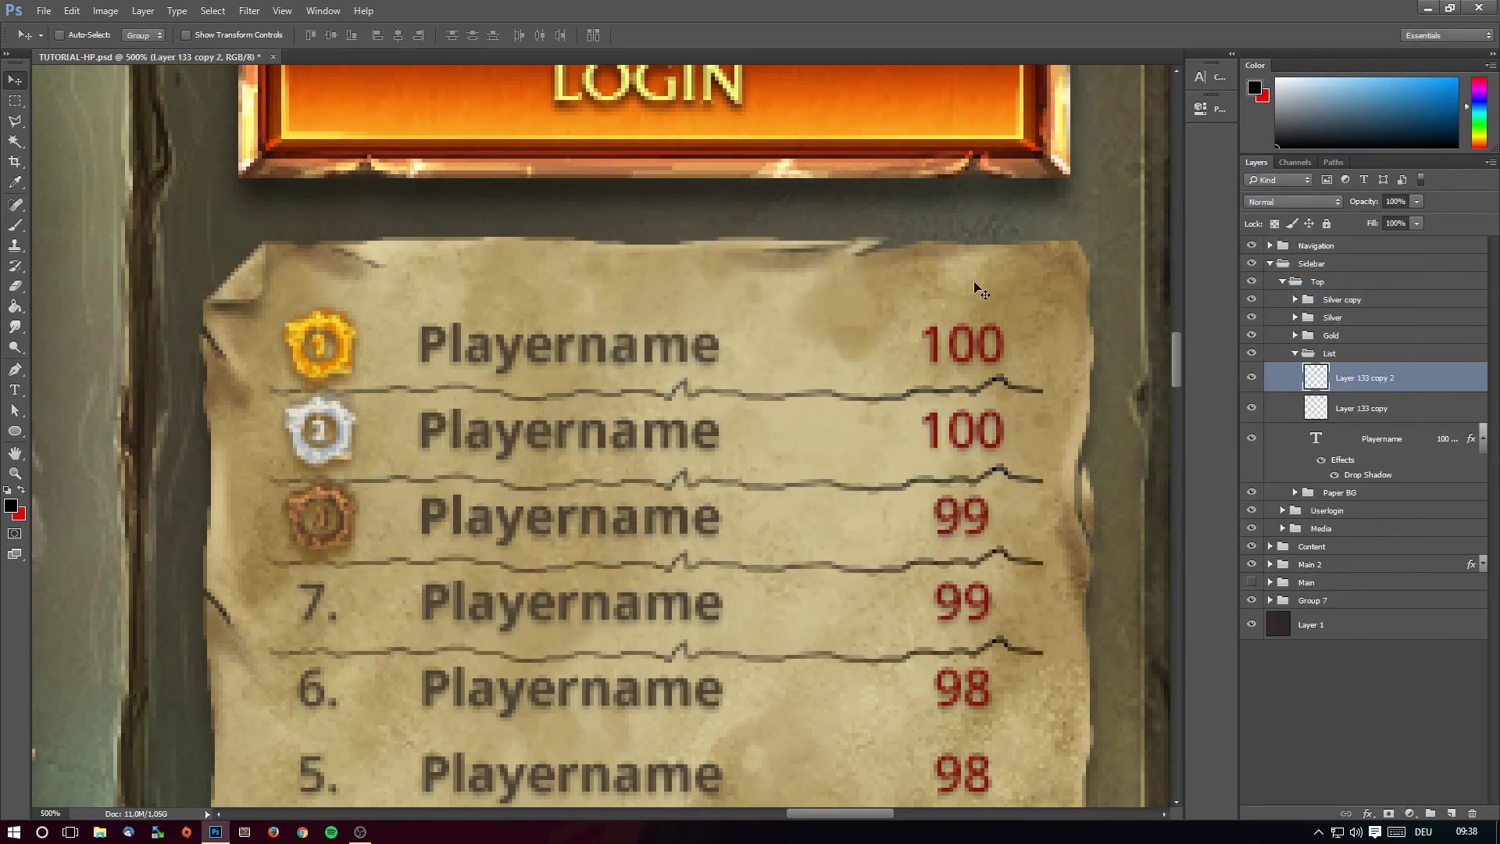
Duplicate both divider layers together and move the copies below rows 6 and 5.
scroll(977, 289, down, 2)
scroll(977, 289, down, 4)
scroll(977, 289, down, 2)
ctrl+click(1406, 406)
right_click(1406, 406)
click(1289, 295)
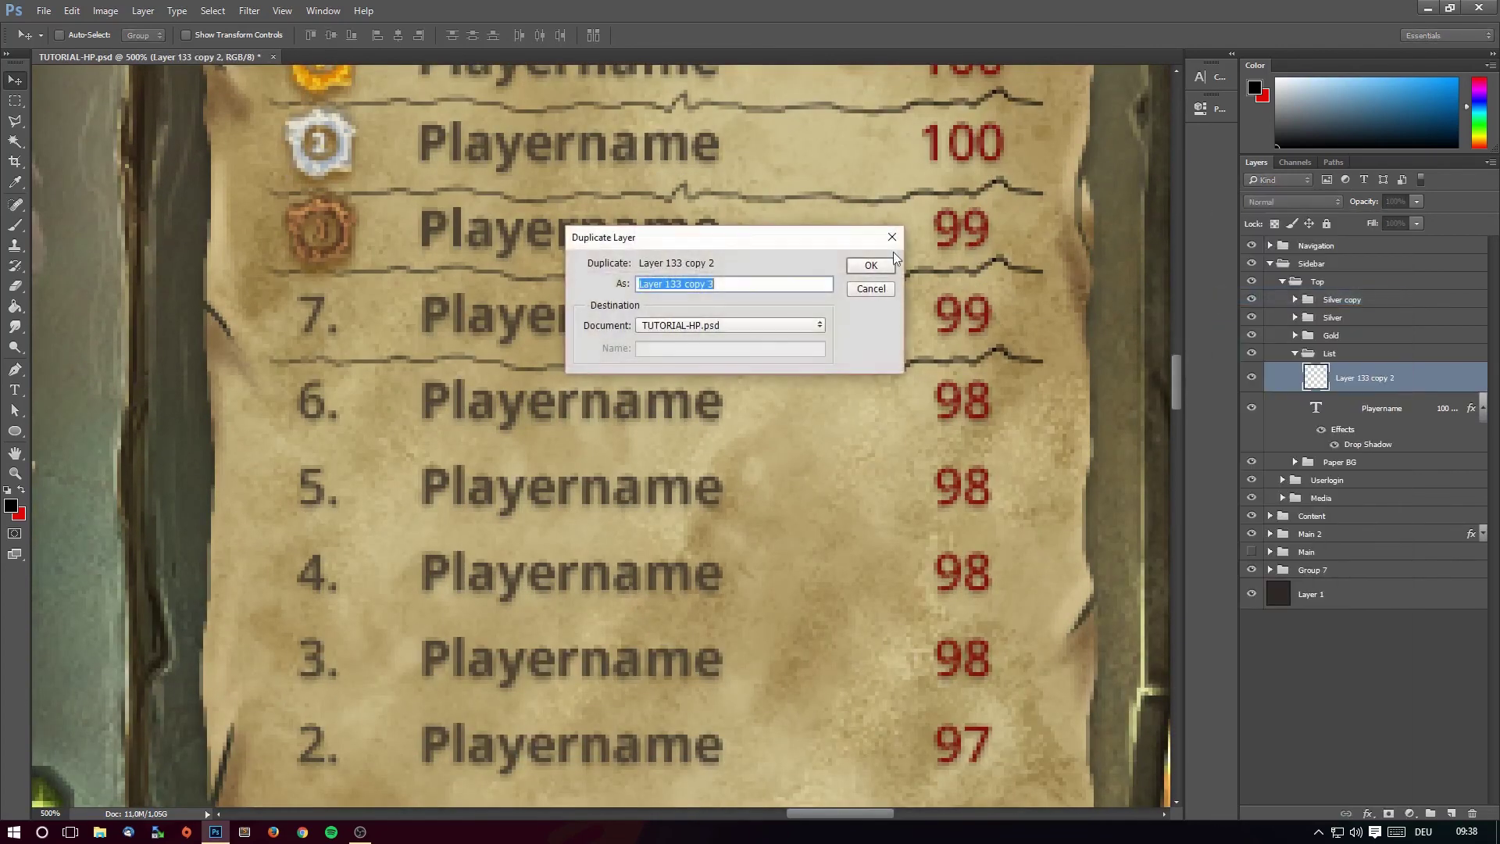
click(875, 266)
key(Down)
key(Down)
key(Down)
key(Down)
key(Down)
key(Down)
key(Down)
key(Down)
key(Down)
key(Down)
key(Down)
key(Down)
key(Down)
key(Down)
key(Down)
key(Down)
key(Down)
key(Down)
key(Down)
key(Down)
key(Down)
Copy the dividers onto a new layer and move them below rows 2 and 1.
scroll(879, 266, down, 5)
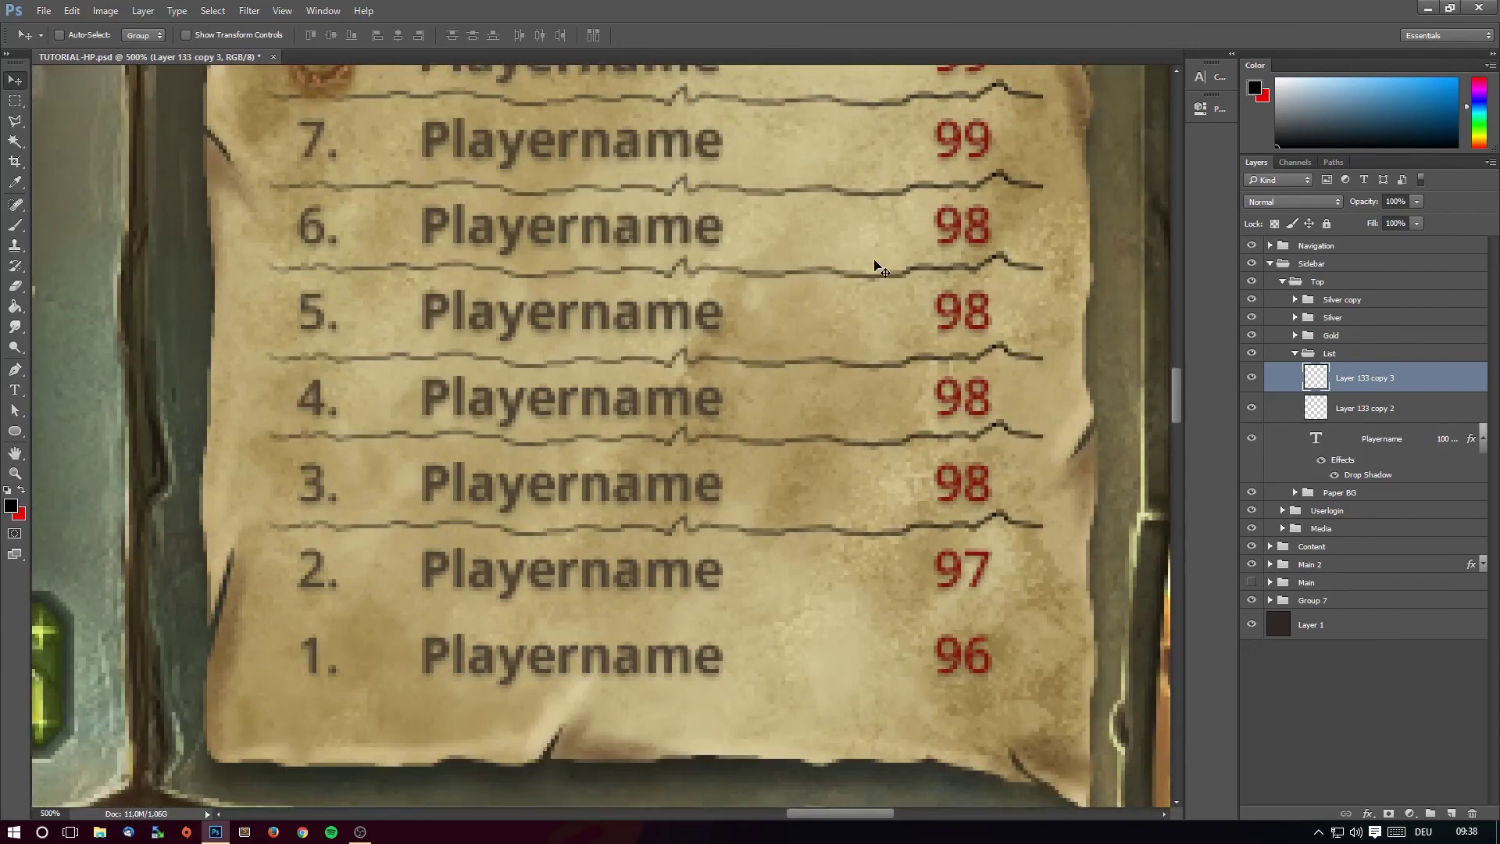
scroll(547, 203, down, 2)
click(14, 100)
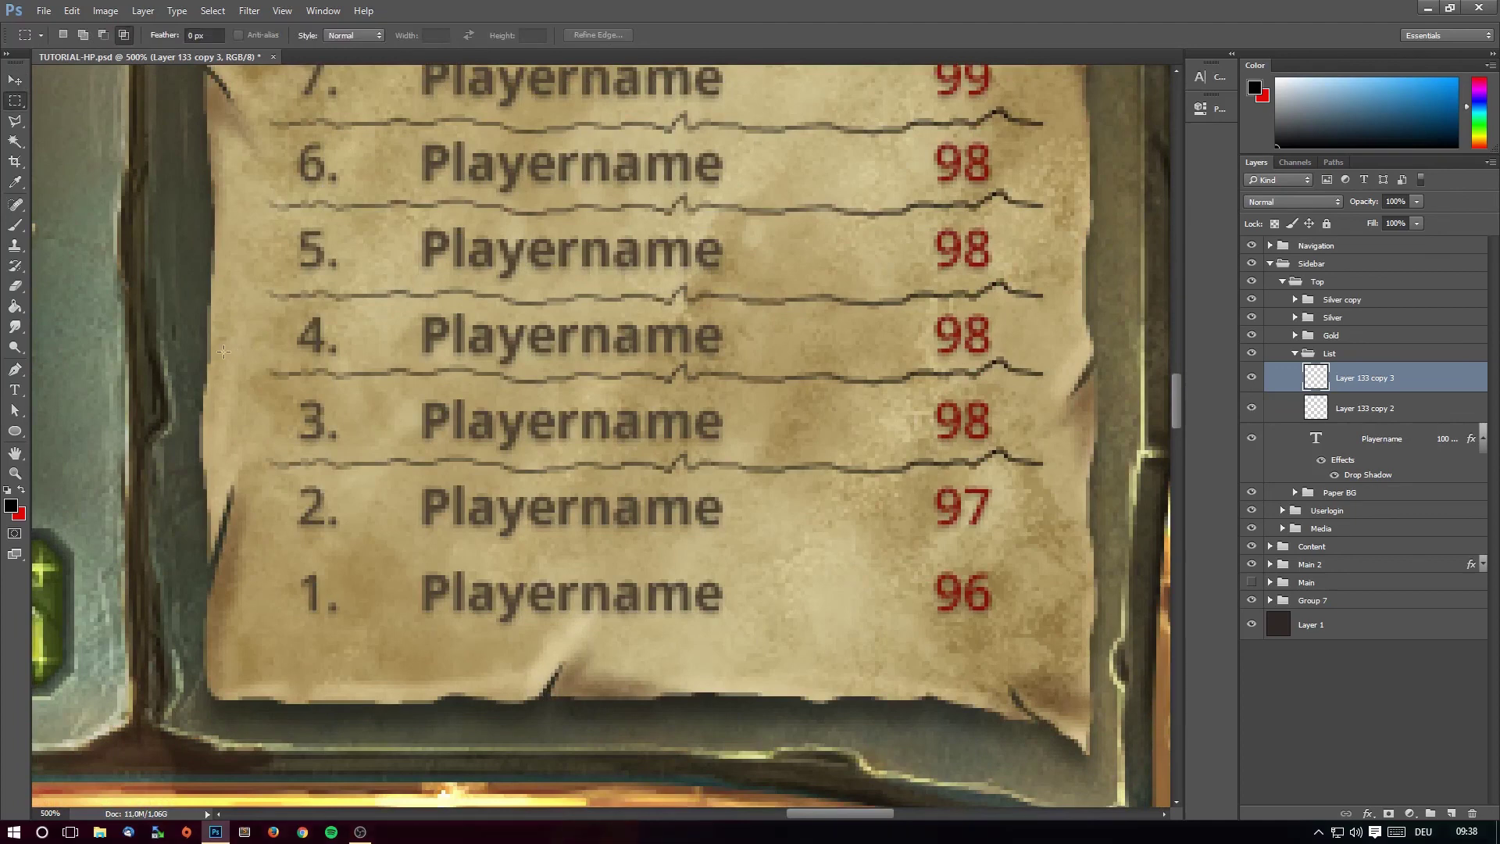
key(ctrl+j)
key(v)
key(Down)
key(Down)
key(Down)
key(shift+Down)
key(shift+Down)
key(shift+Down)
key(shift+Down)
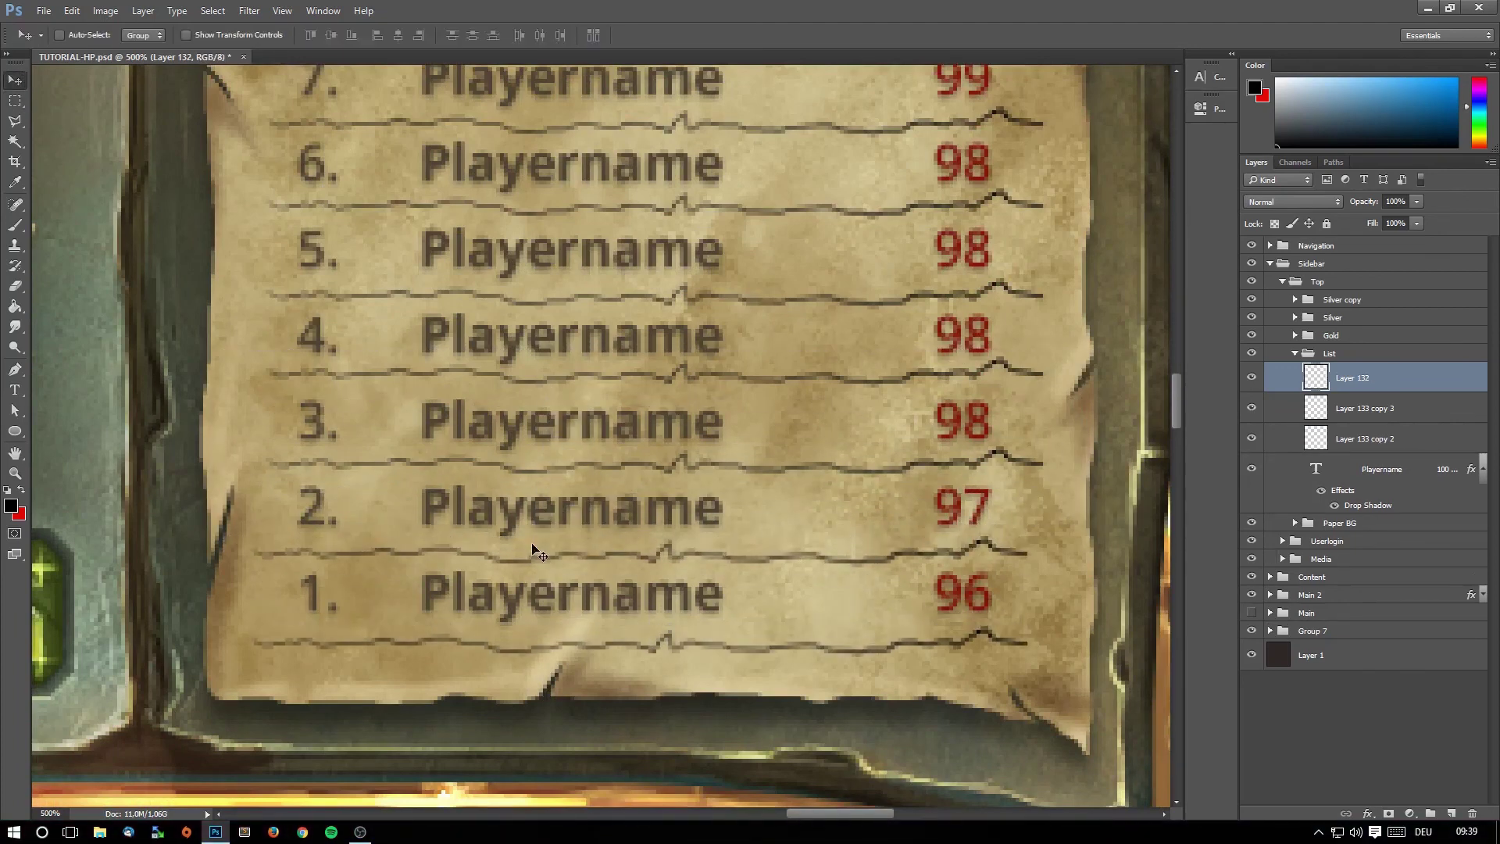
Merge the three divider layers and set them to Overlay with 66% fill.
shift+click(1390, 408)
shift+click(1388, 438)
key(ctrl+e)
click(1291, 201)
click(1264, 356)
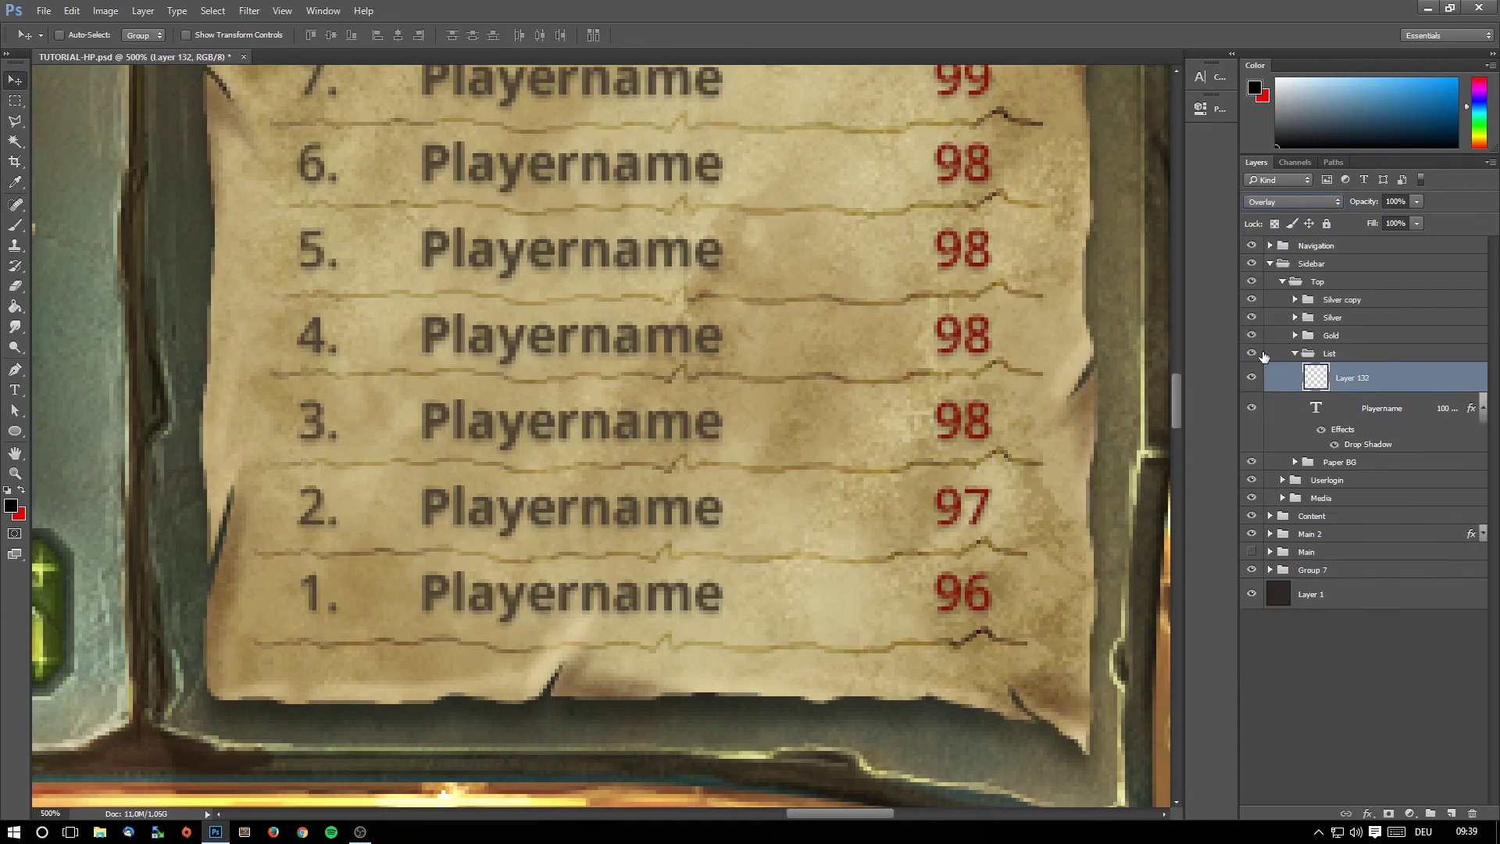
drag(1417, 223, 1389, 242)
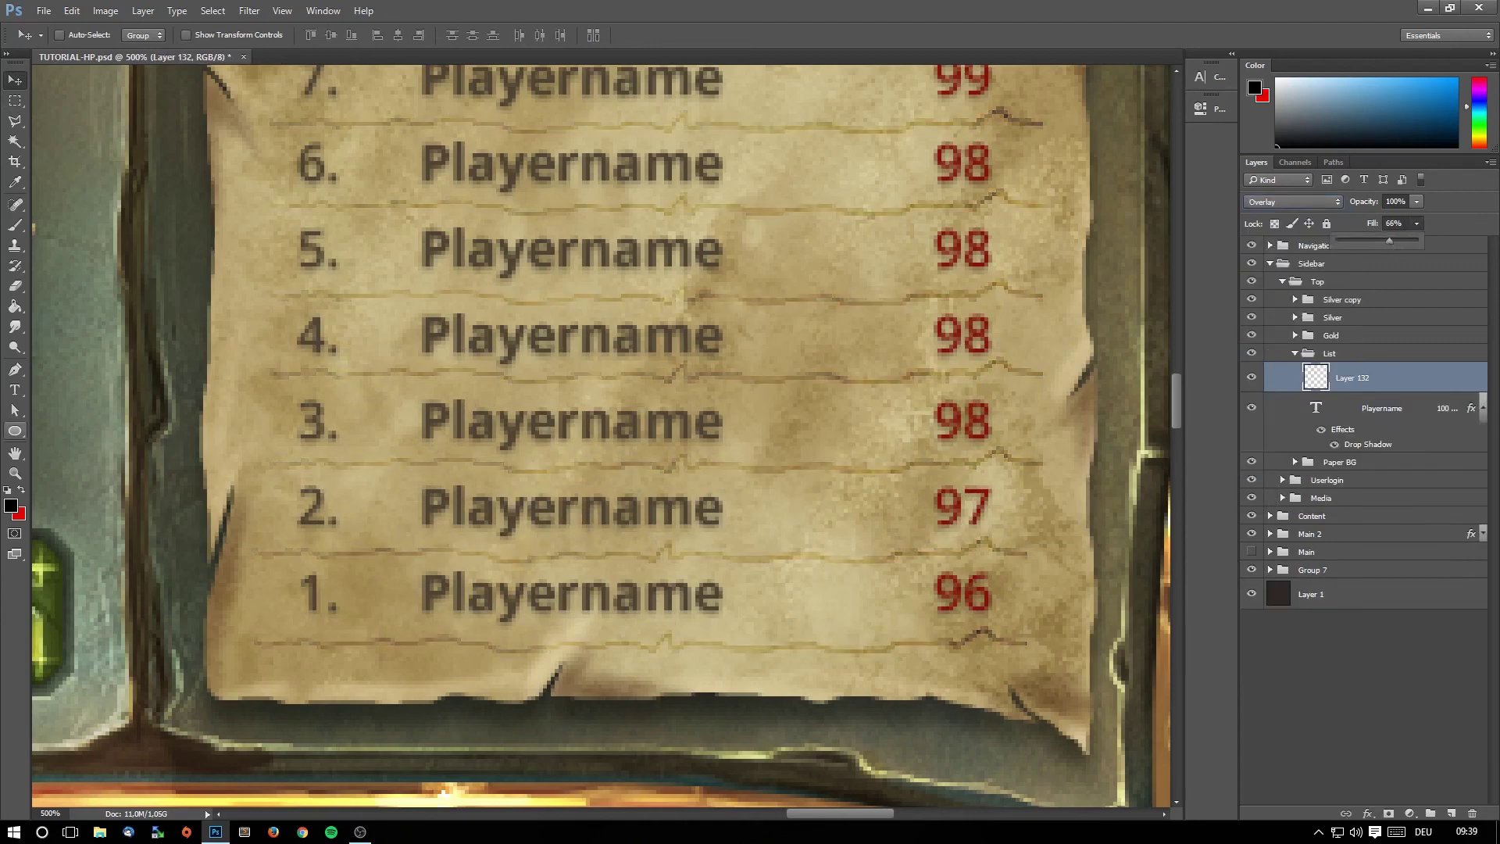
Zoom out to view the whole layout at 100%.
key(z)
click(86, 36)
click(638, 395)
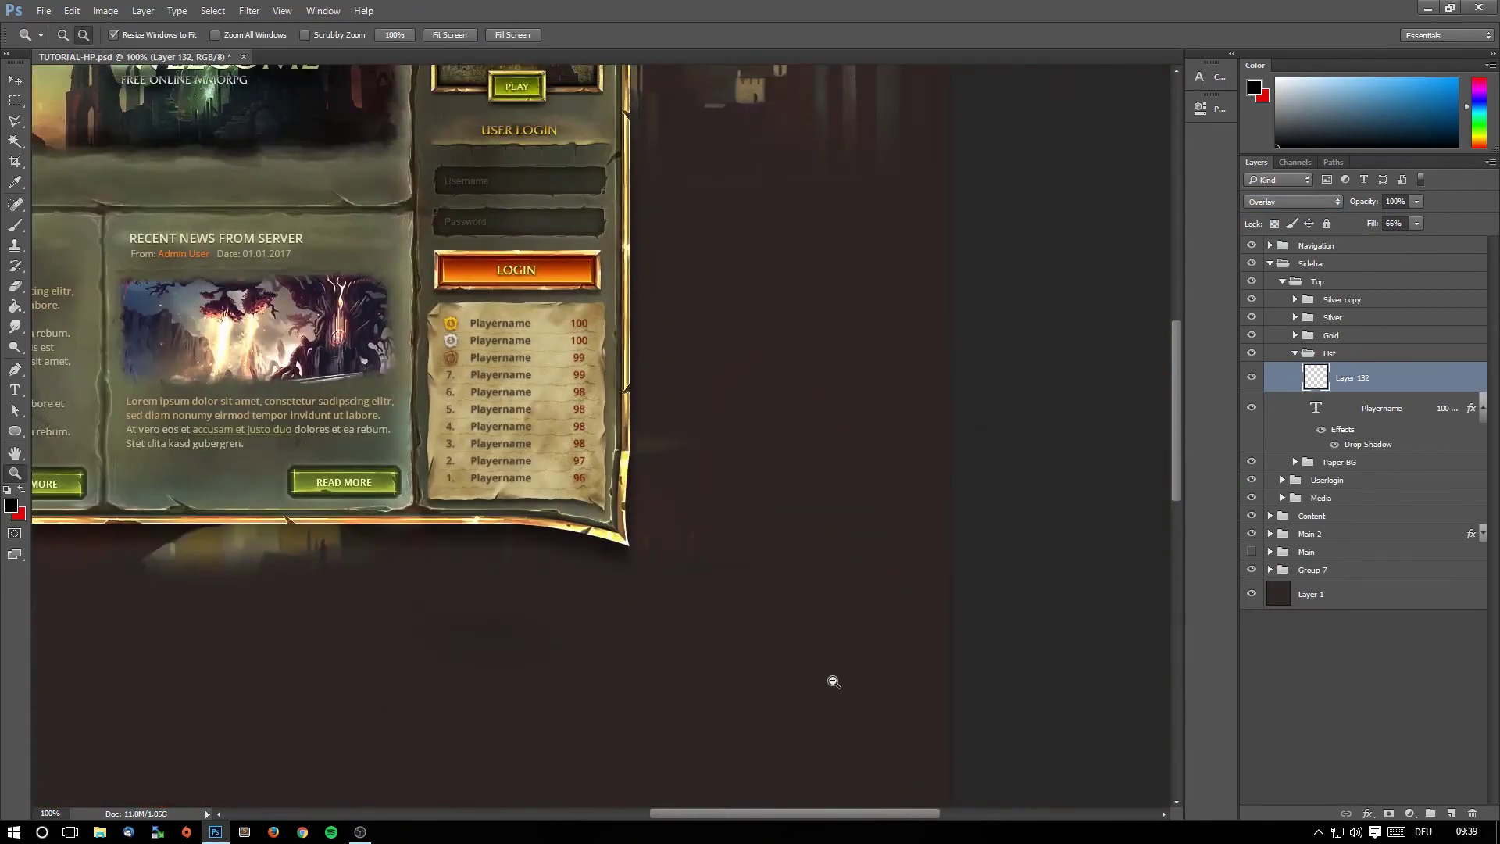
drag(802, 811, 707, 811)
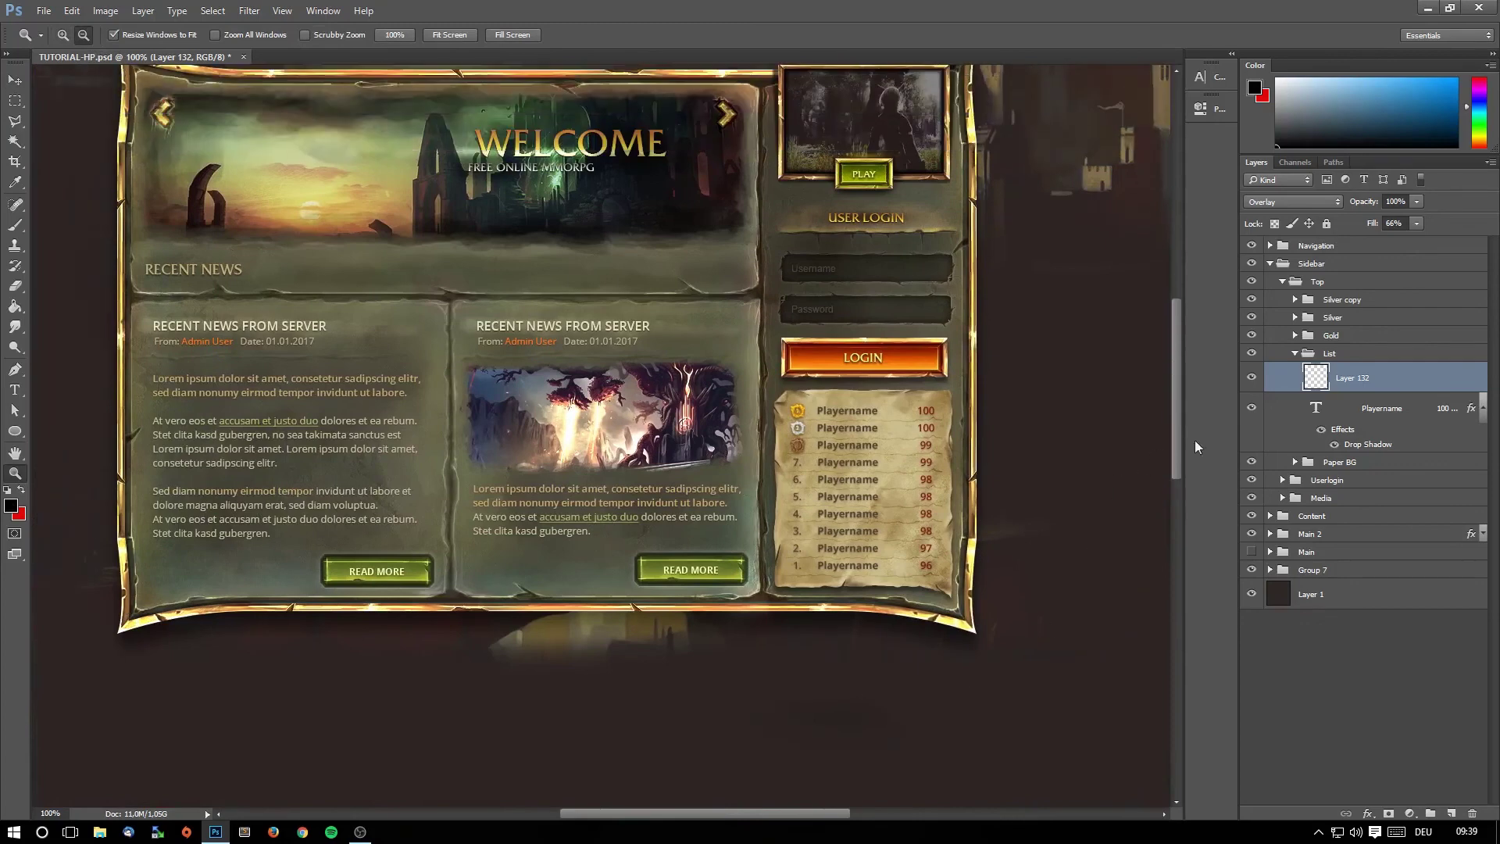
Collapse the List, Top and Sidebar layer groups.
click(1294, 354)
click(1282, 281)
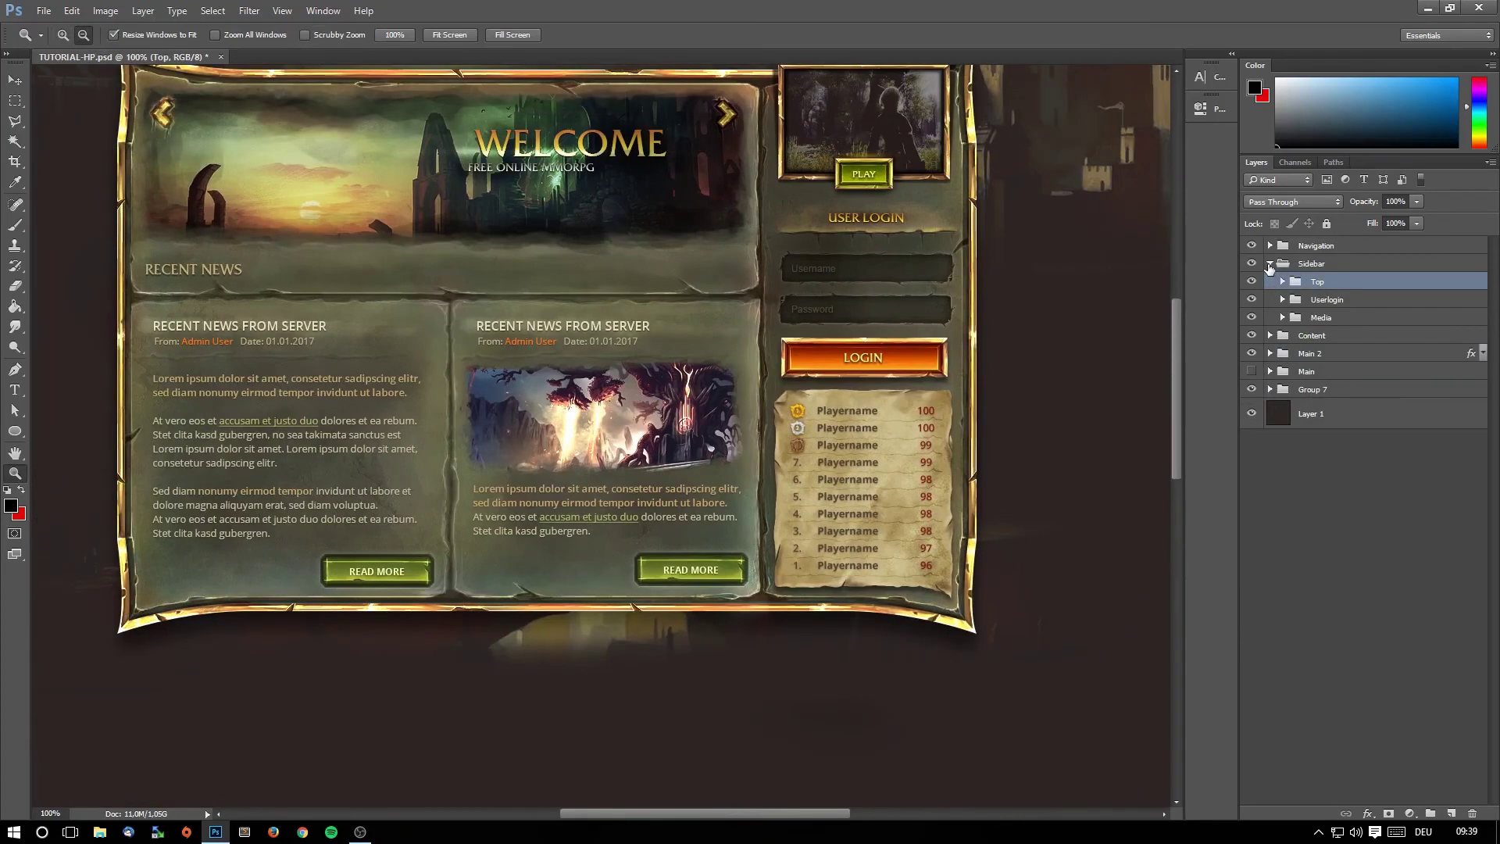
click(1270, 267)
scroll(498, 469, up, 2)
key(m)
Scroll over the page, marquee the whole website layout, then deselect.
scroll(498, 469, up, 2)
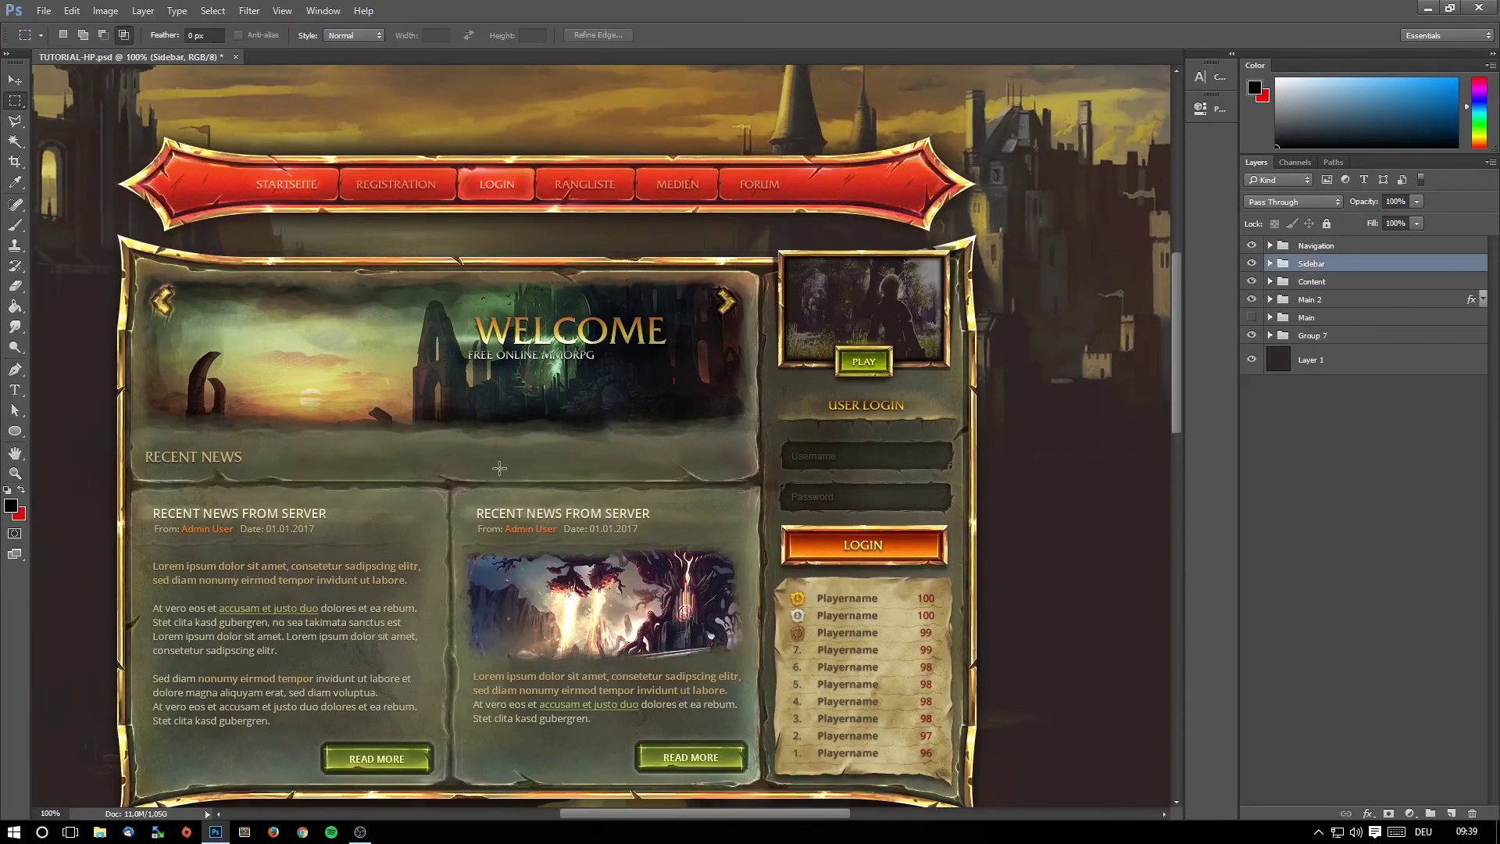
scroll(844, 478, down, 3)
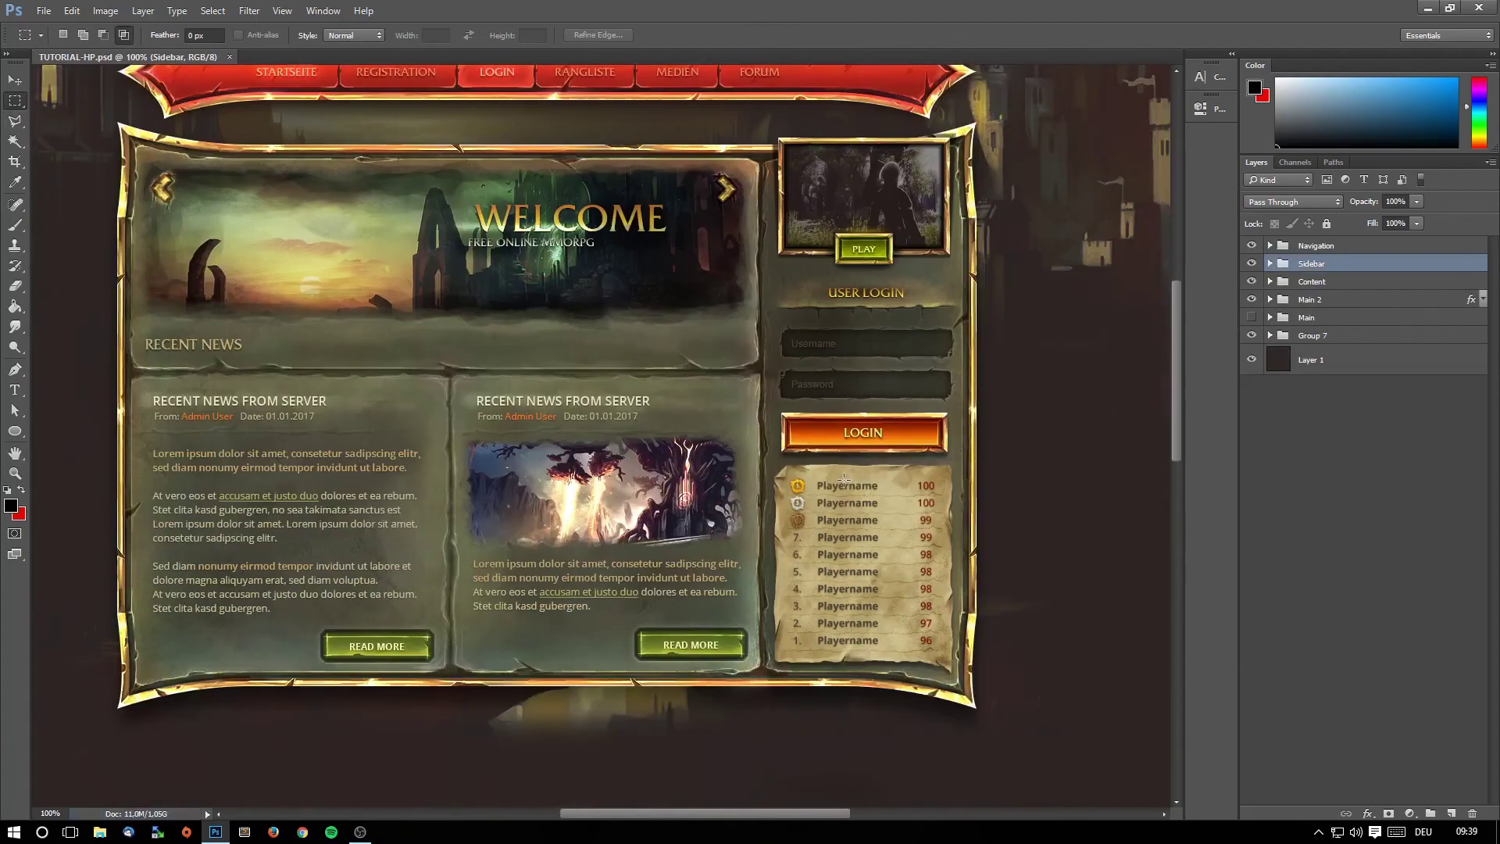
scroll(845, 478, up, 2)
scroll(845, 479, up, 2)
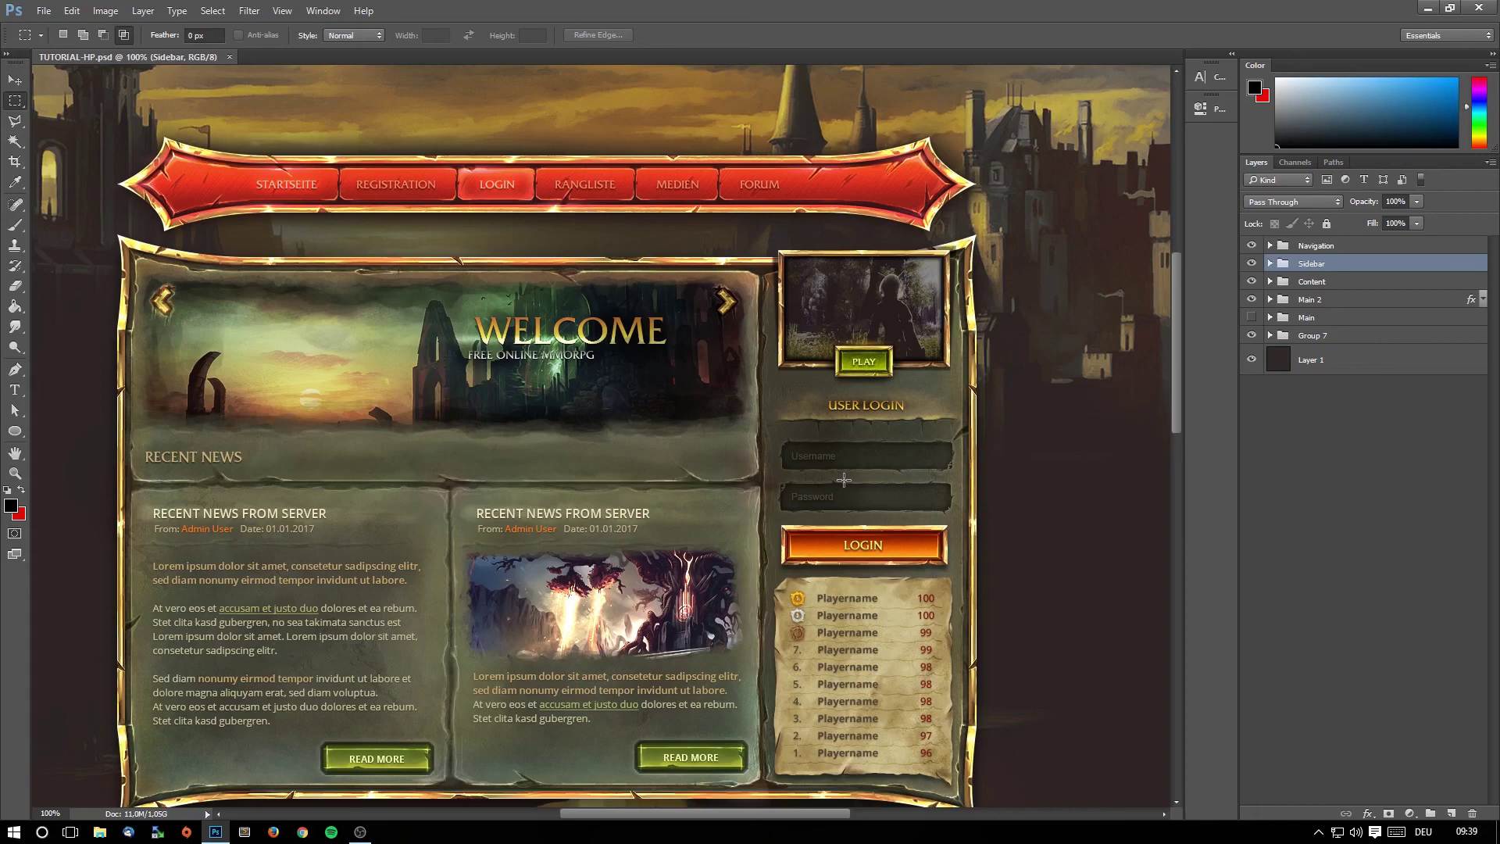
scroll(844, 479, down, 2)
scroll(844, 479, down, 2)
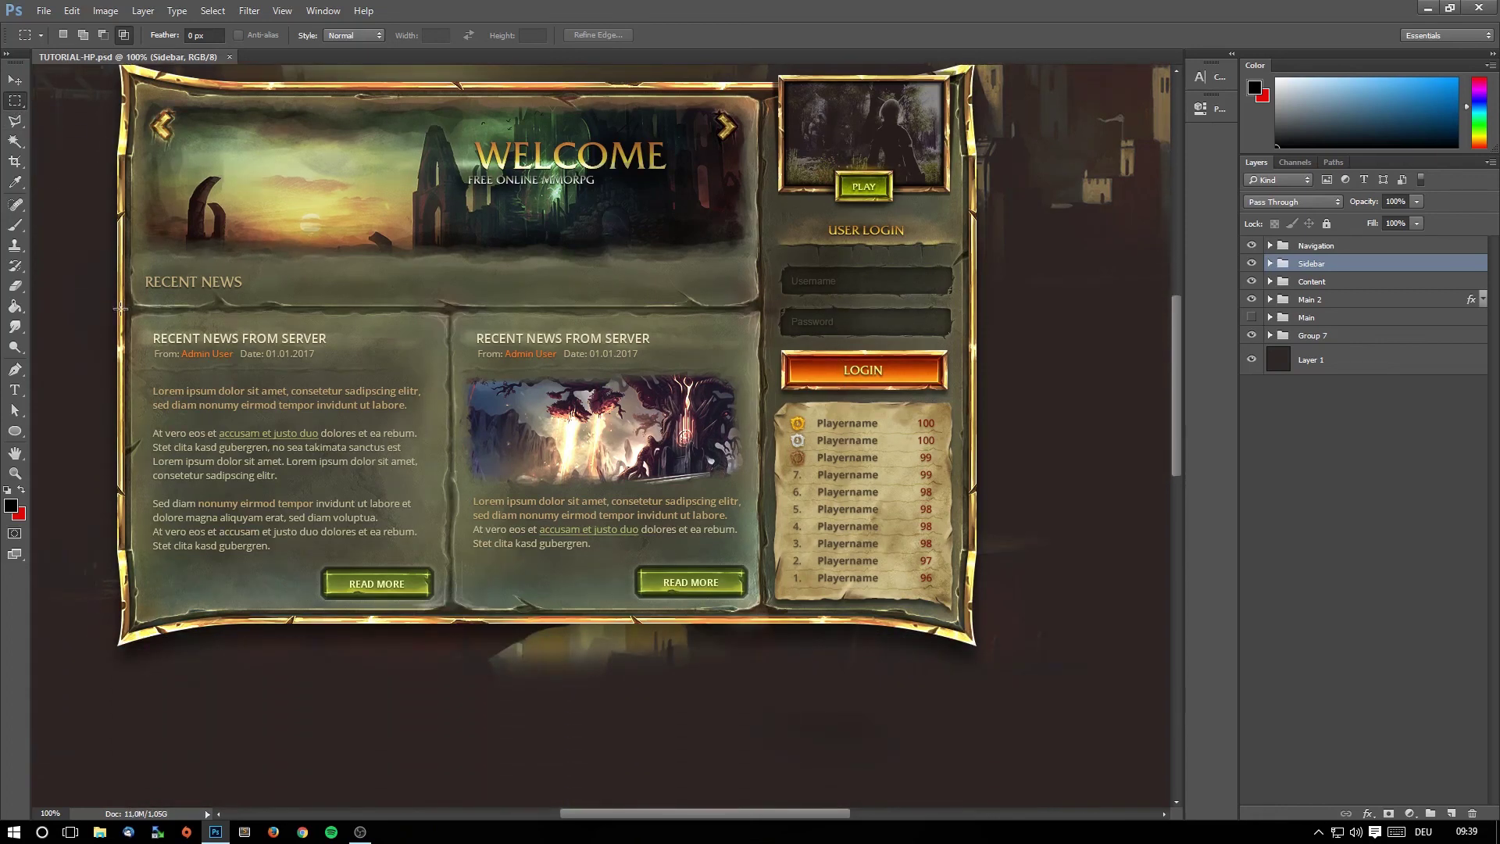
mouse_move(1031, 718)
mouse_down()
mouse_move(90, 277)
mouse_move(99, 82)
mouse_up()
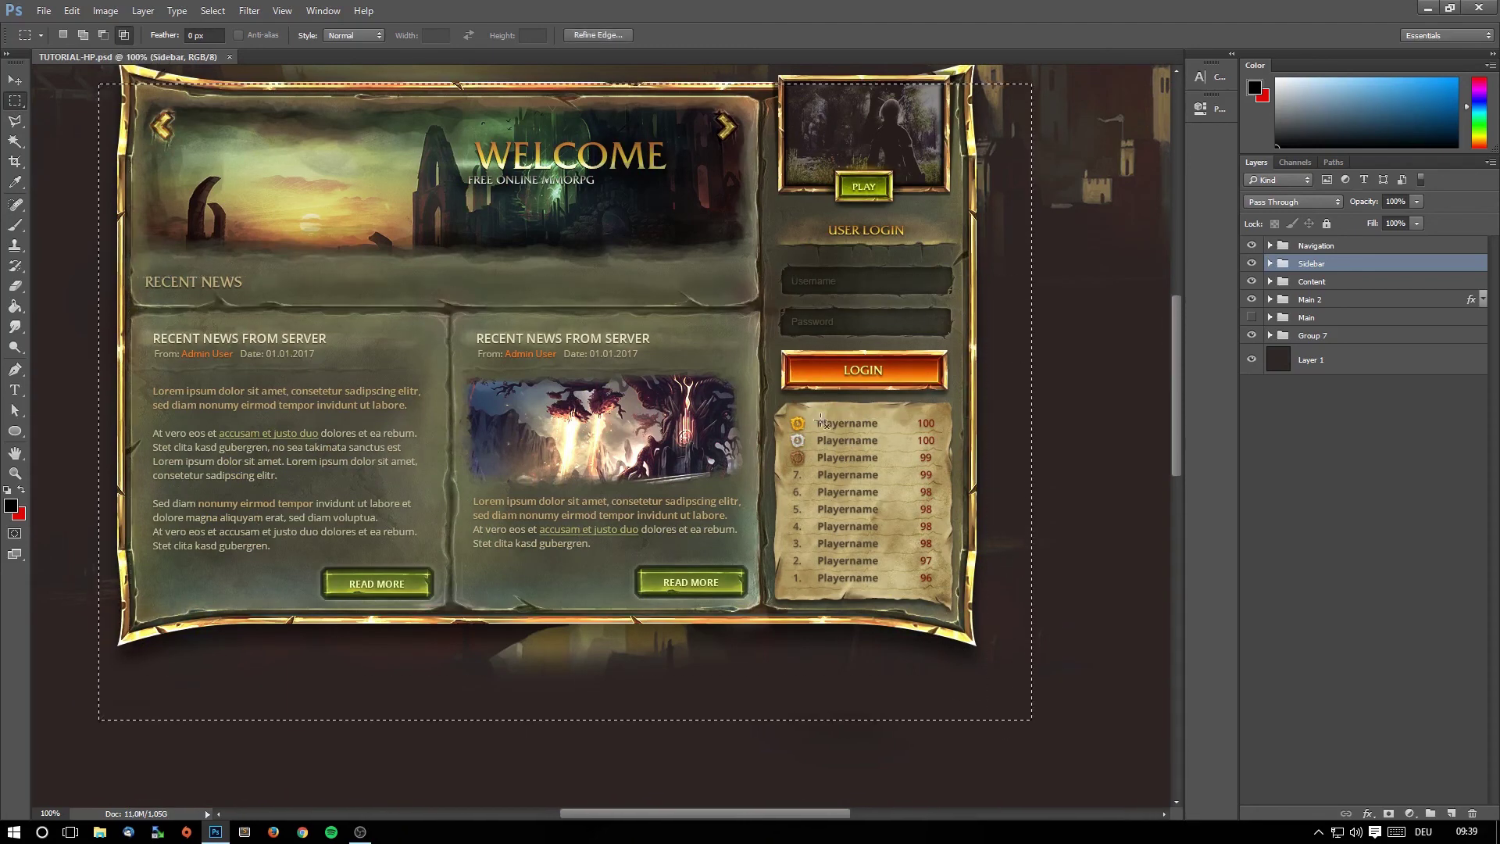
key(ctrl+d)
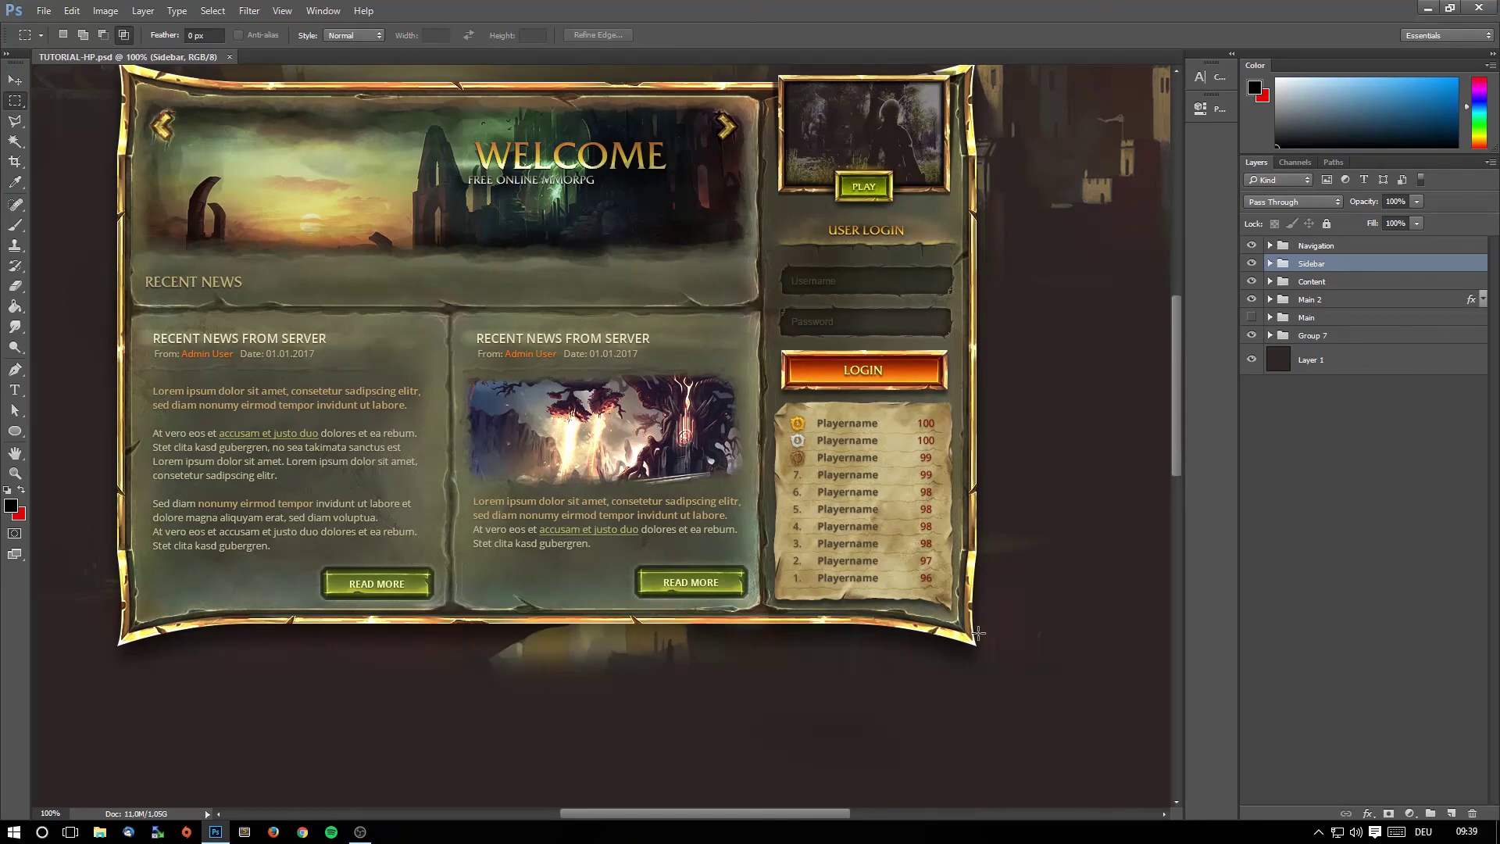
Scroll and pan around the finished homepage mockup to review it.
scroll(978, 633, up, 3)
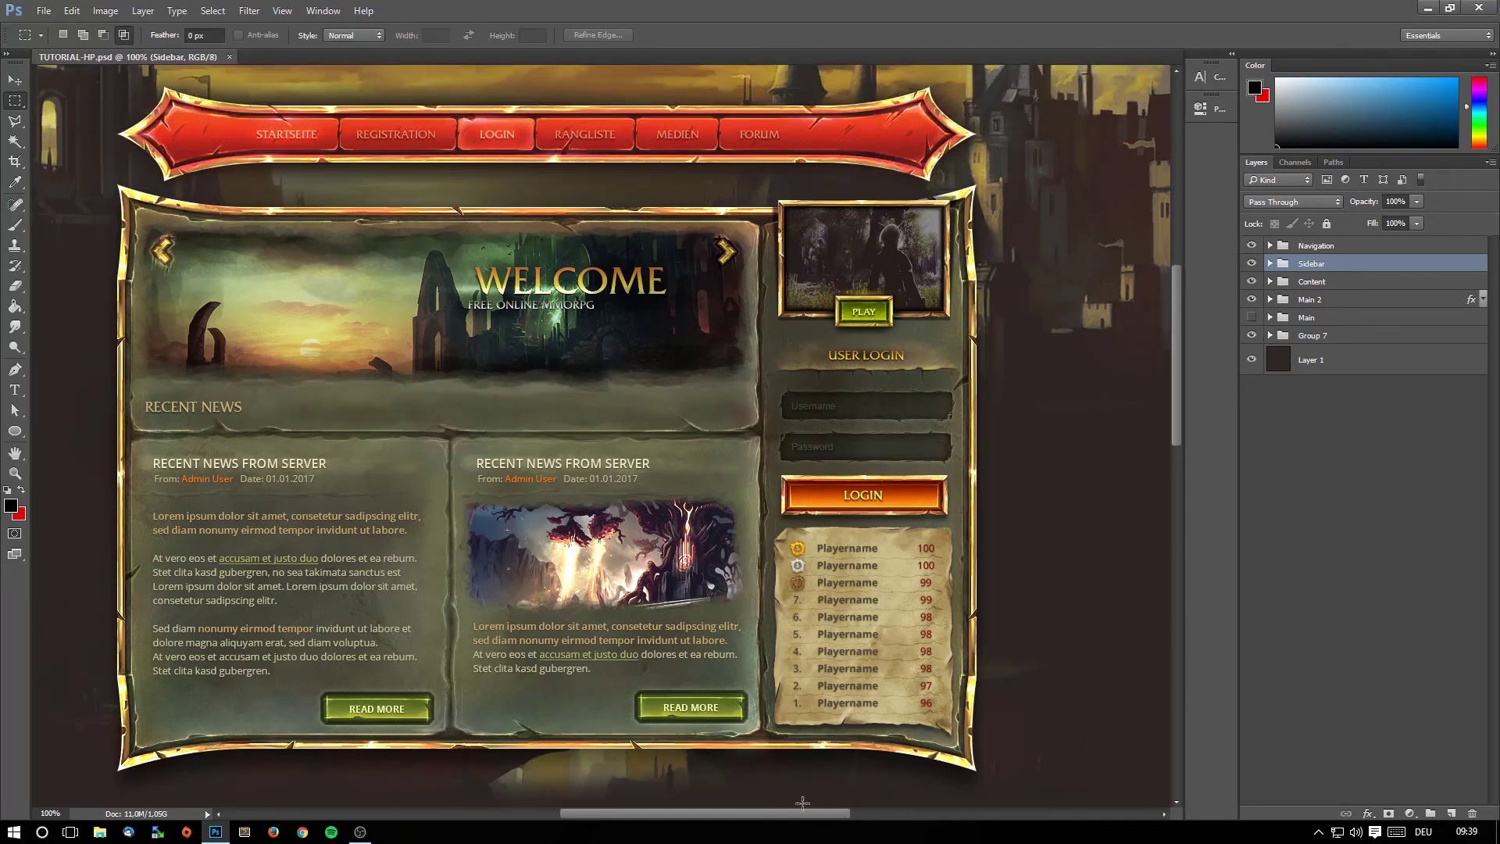
drag(800, 814, 785, 815)
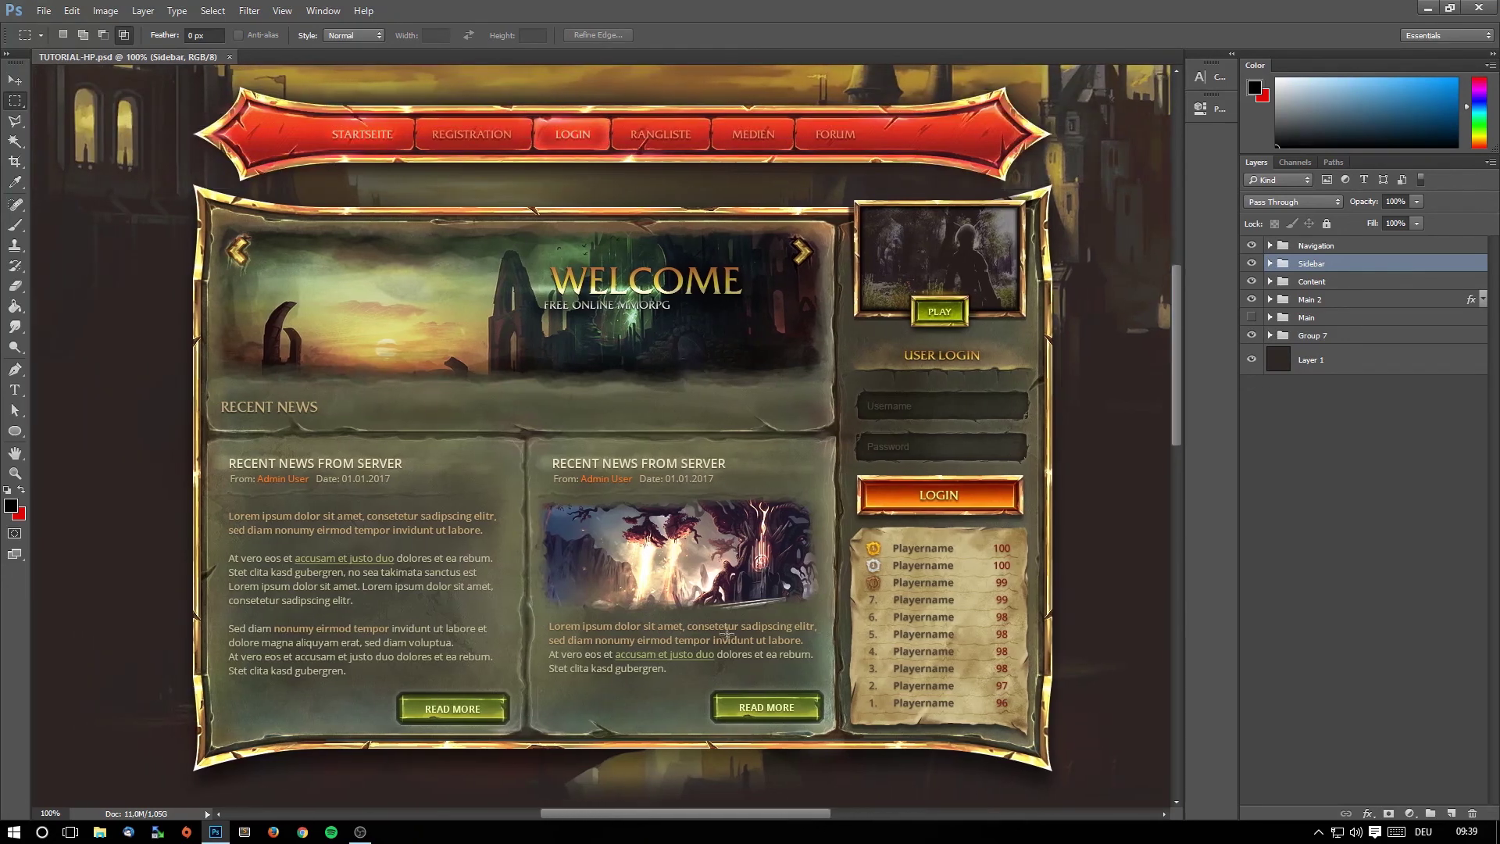
scroll(728, 635, up, 2)
scroll(727, 632, up, 2)
scroll(726, 629, down, 2)
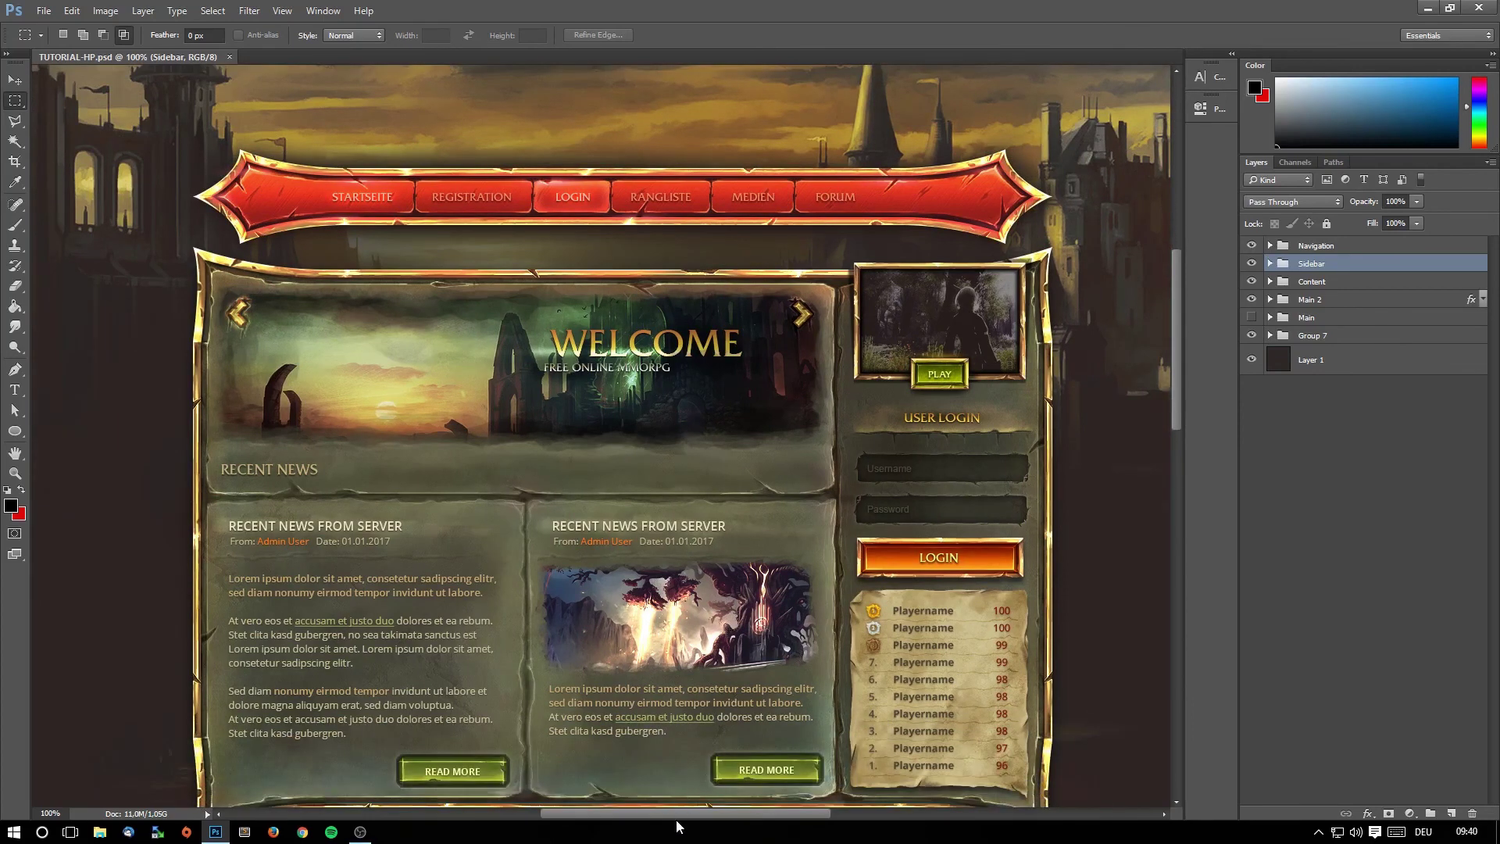
drag(681, 814, 688, 816)
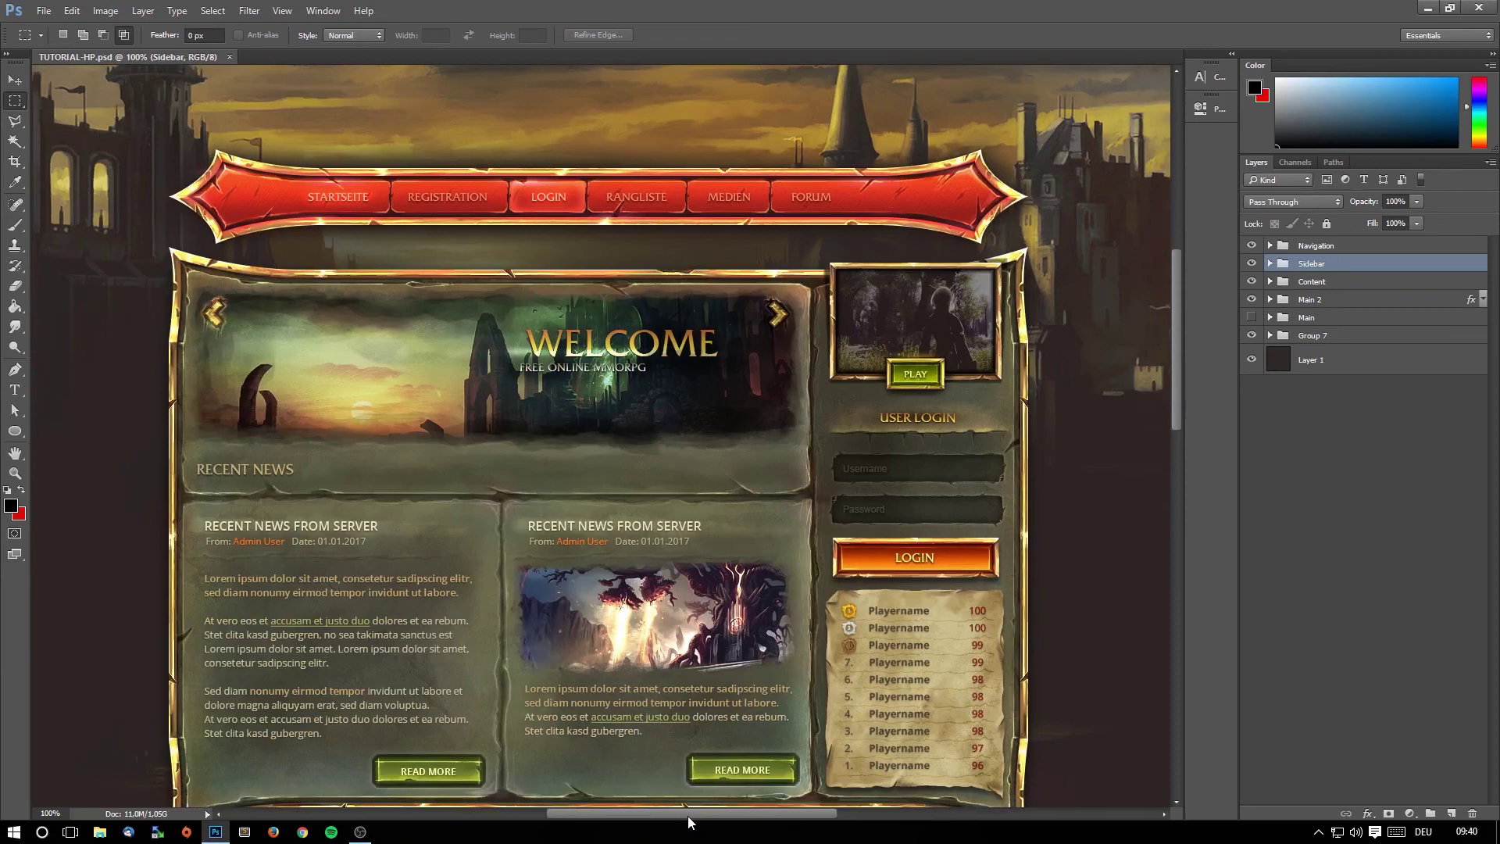
scroll(665, 755, down, 2)
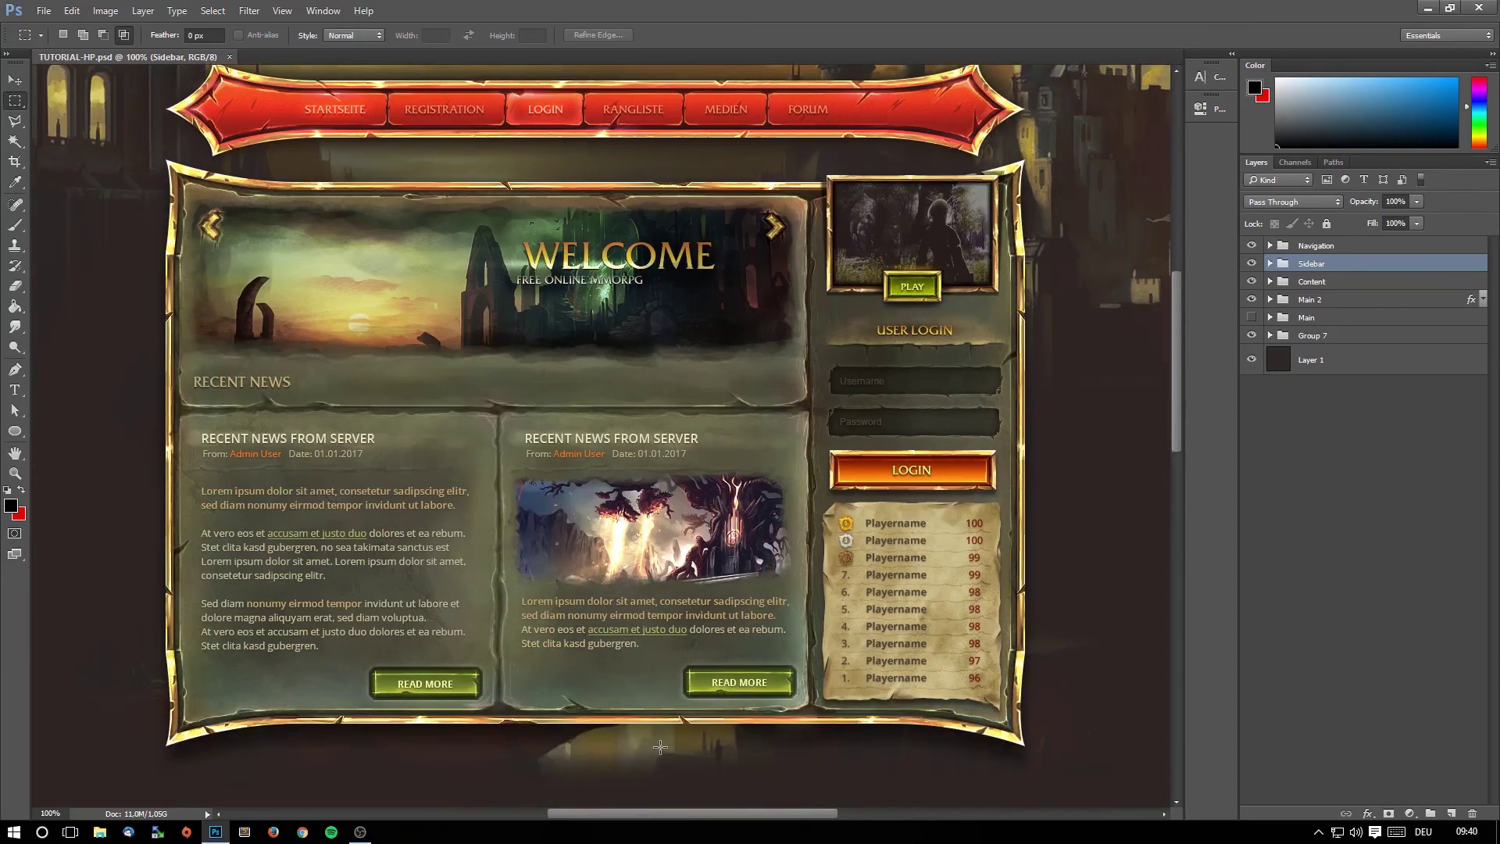